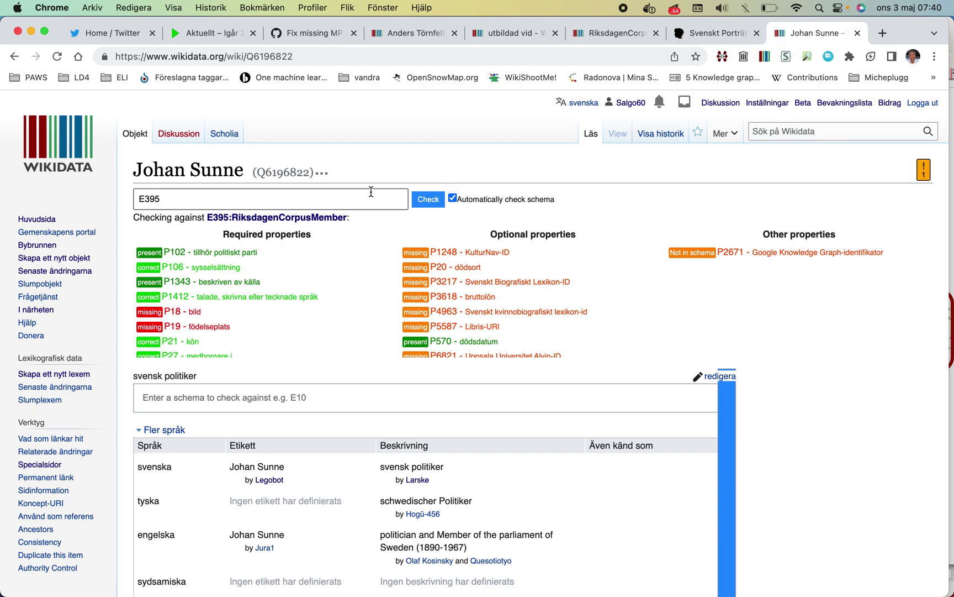
- Examine the required, optional and other properties in the E395 schema check of the politician's Wikidata item
{"action": "scroll", "coordinate": [325, 243], "scroll_direction": "down", "scroll_amount": 5}
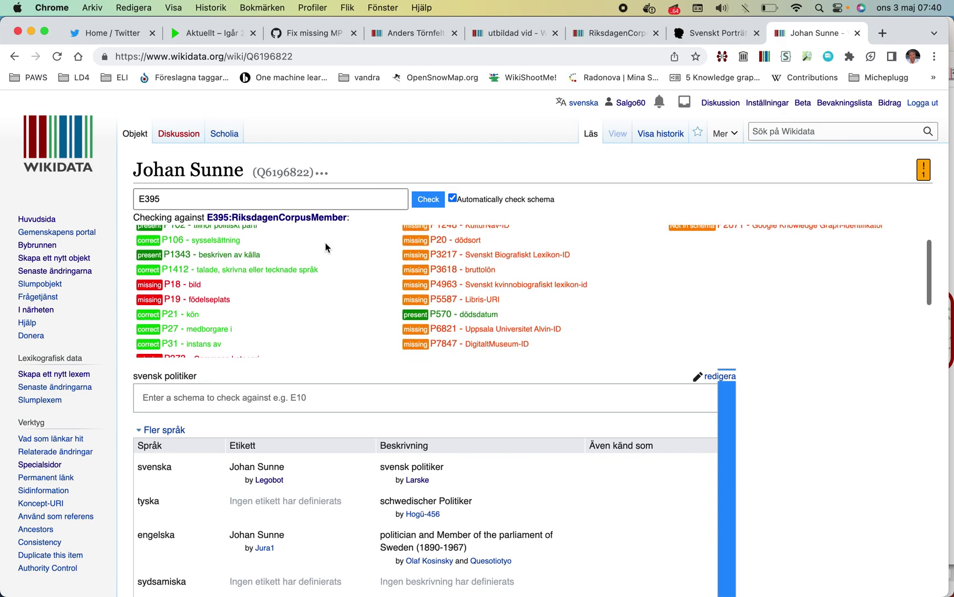
{"action": "scroll", "coordinate": [325, 246], "scroll_direction": "up", "scroll_amount": 5}
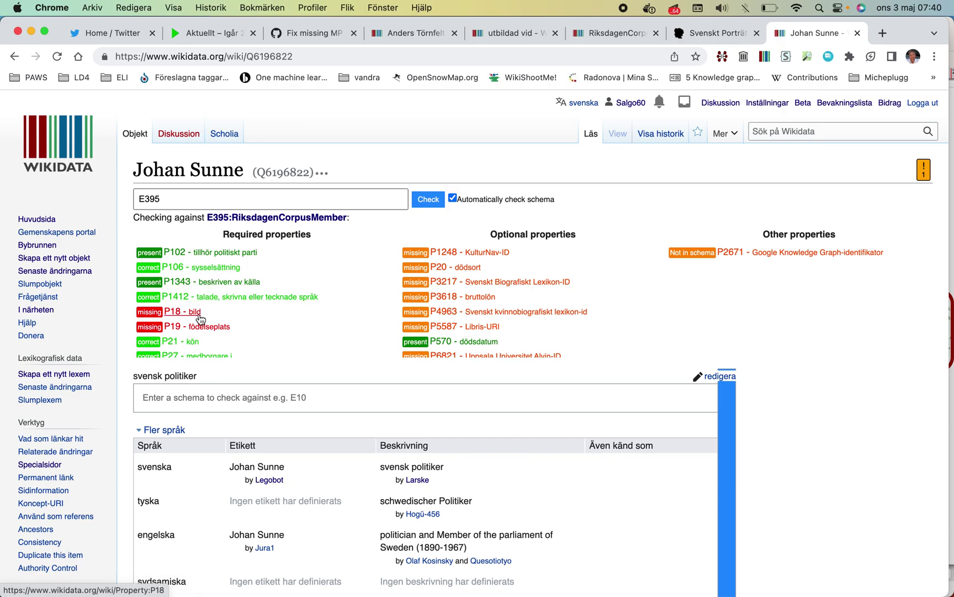
{"action": "scroll", "coordinate": [210, 330], "scroll_direction": "down", "scroll_amount": 5}
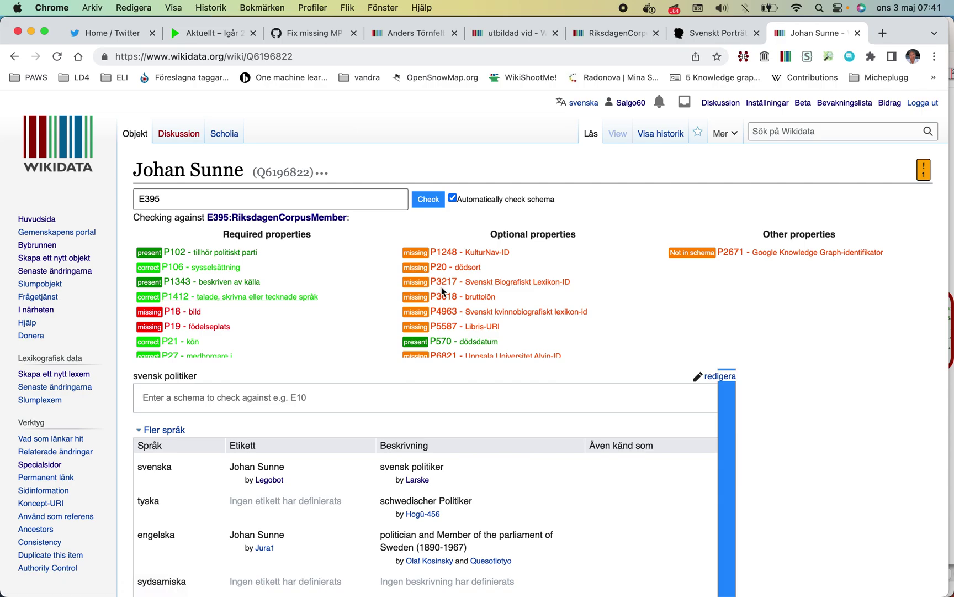
{"action": "scroll", "coordinate": [442, 290], "scroll_direction": "down", "scroll_amount": 1}
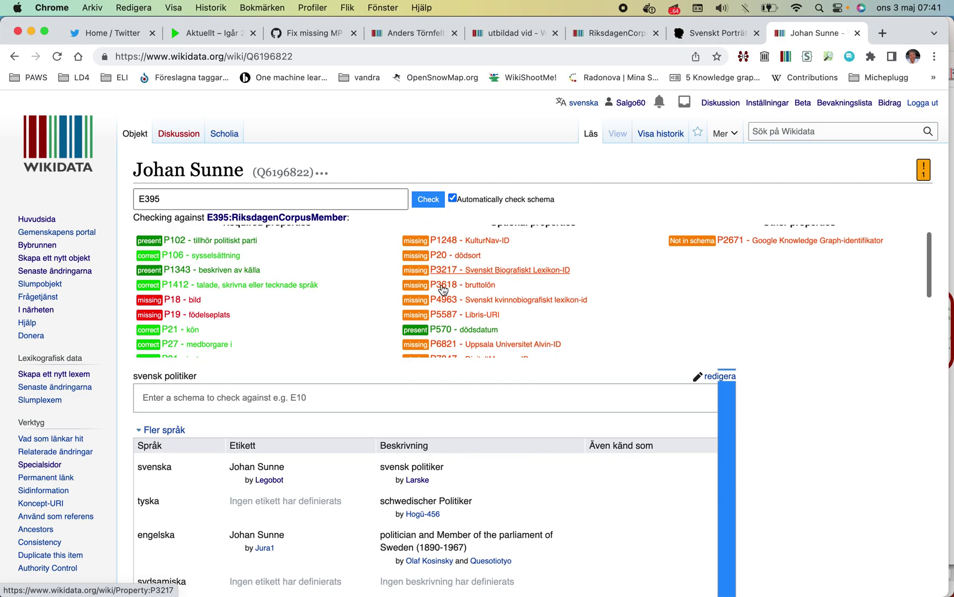
{"action": "scroll", "coordinate": [420, 288], "scroll_direction": "up", "scroll_amount": 1}
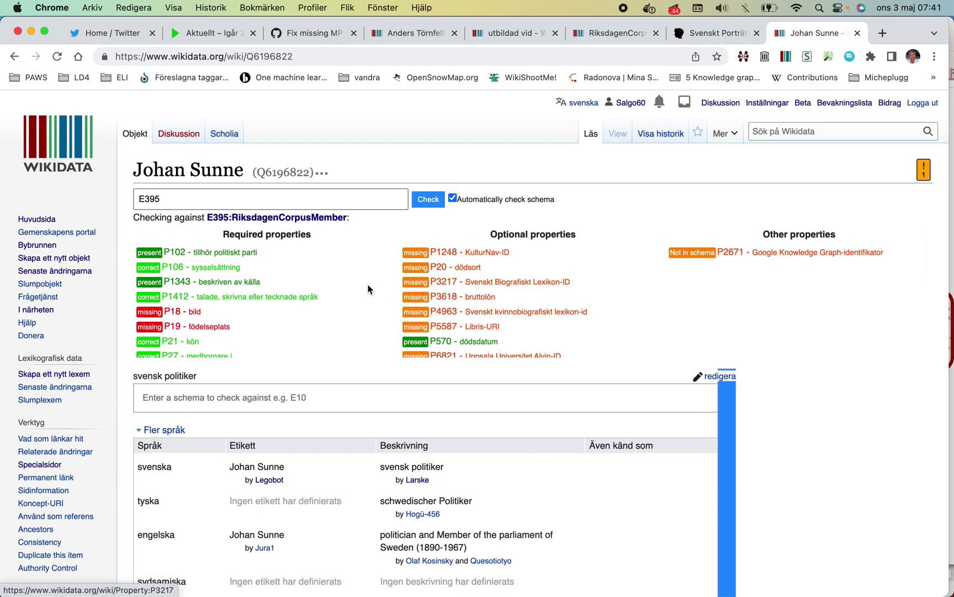
{"action": "scroll", "coordinate": [368, 281], "scroll_direction": "down", "scroll_amount": 5}
{"action": "scroll", "coordinate": [369, 281], "scroll_direction": "up", "scroll_amount": 5}
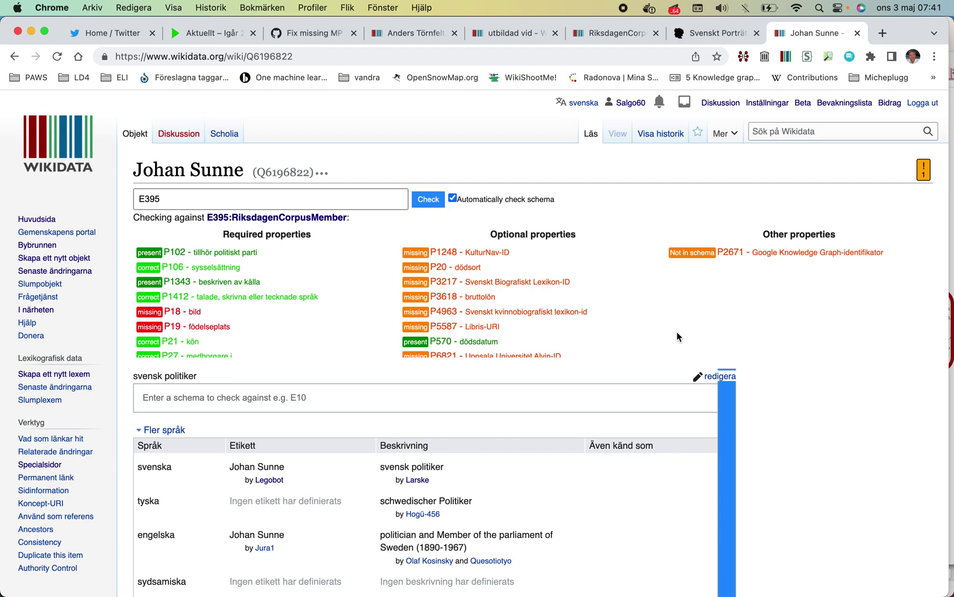
{"action": "scroll", "coordinate": [676, 331], "scroll_direction": "down", "scroll_amount": 3}
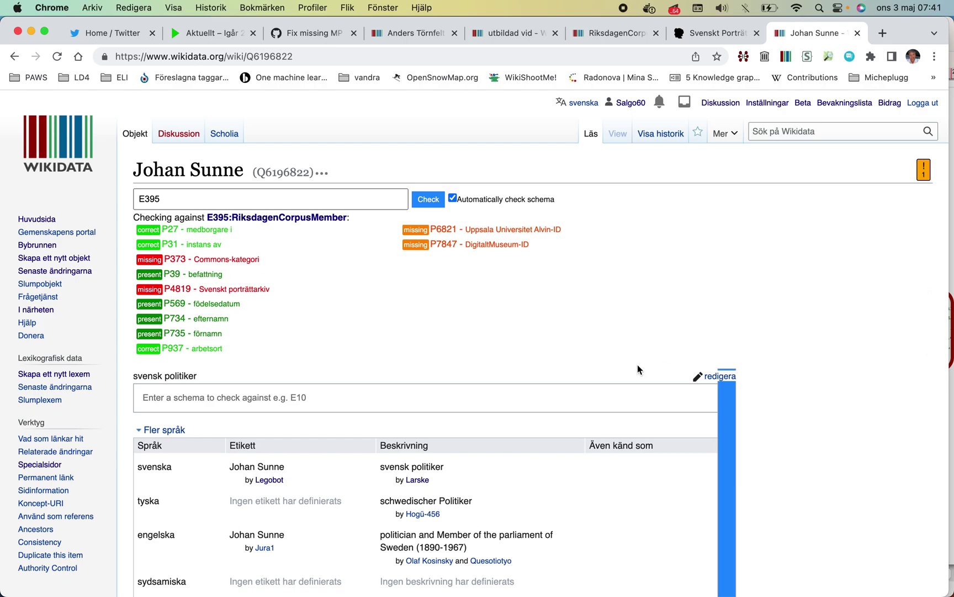
- Open the item's Google Knowledge Graph identifier in a new tab and review the search results it leads to
{"action": "scroll", "coordinate": [637, 364], "scroll_direction": "down", "scroll_amount": 15}
{"action": "scroll", "coordinate": [637, 365], "scroll_direction": "down", "scroll_amount": 20}
{"action": "scroll", "coordinate": [637, 365], "scroll_direction": "up", "scroll_amount": 10}
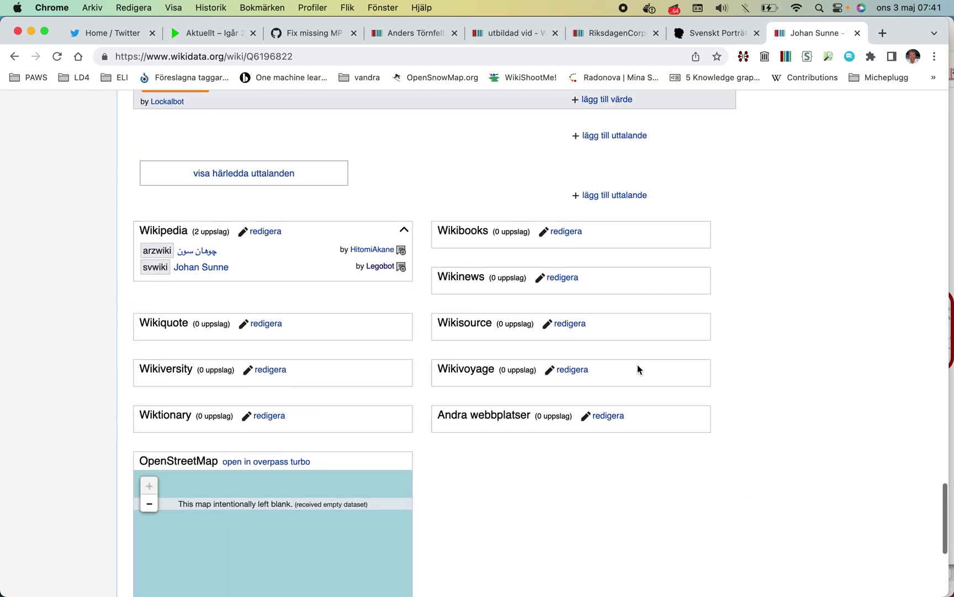
{"action": "scroll", "coordinate": [638, 365], "scroll_direction": "up", "scroll_amount": 2}
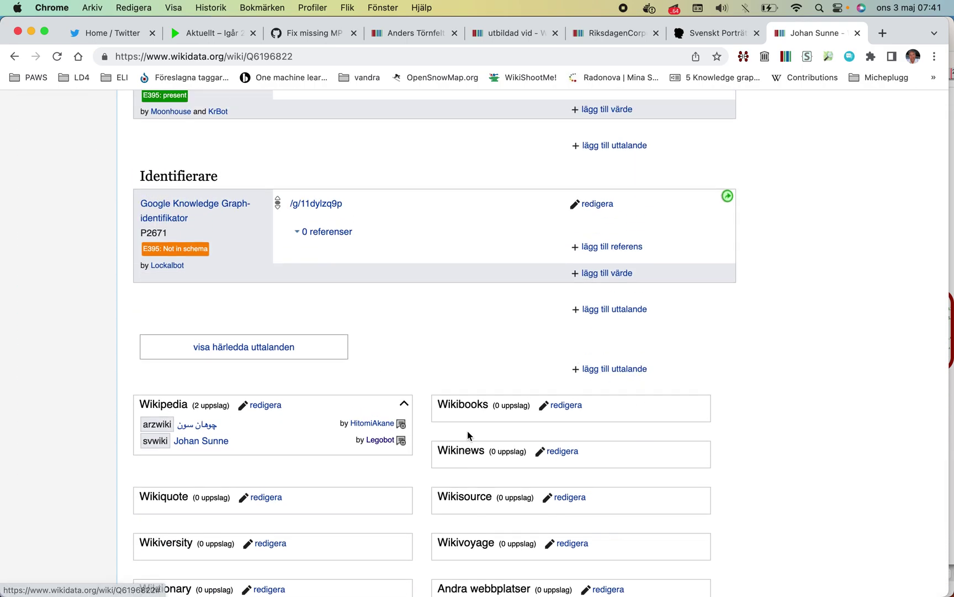
{"action": "right_click", "coordinate": [334, 204]}
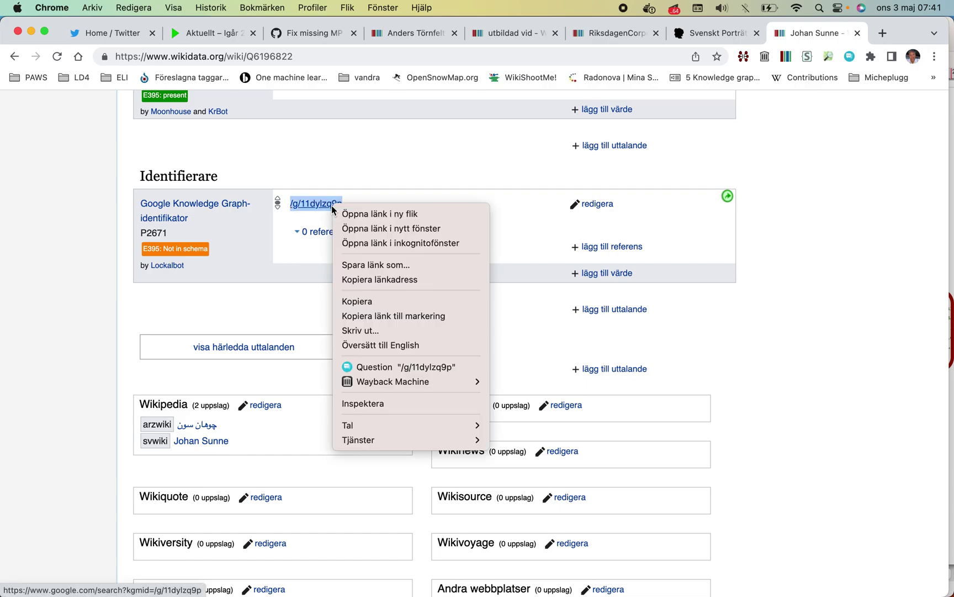
{"action": "left_click", "coordinate": [380, 214]}
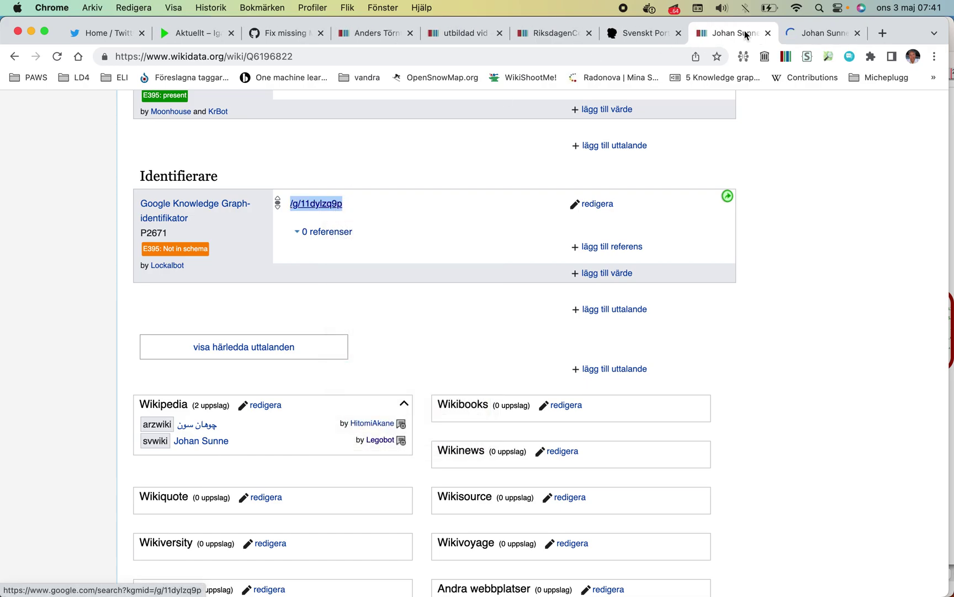
{"action": "left_click", "coordinate": [799, 34]}
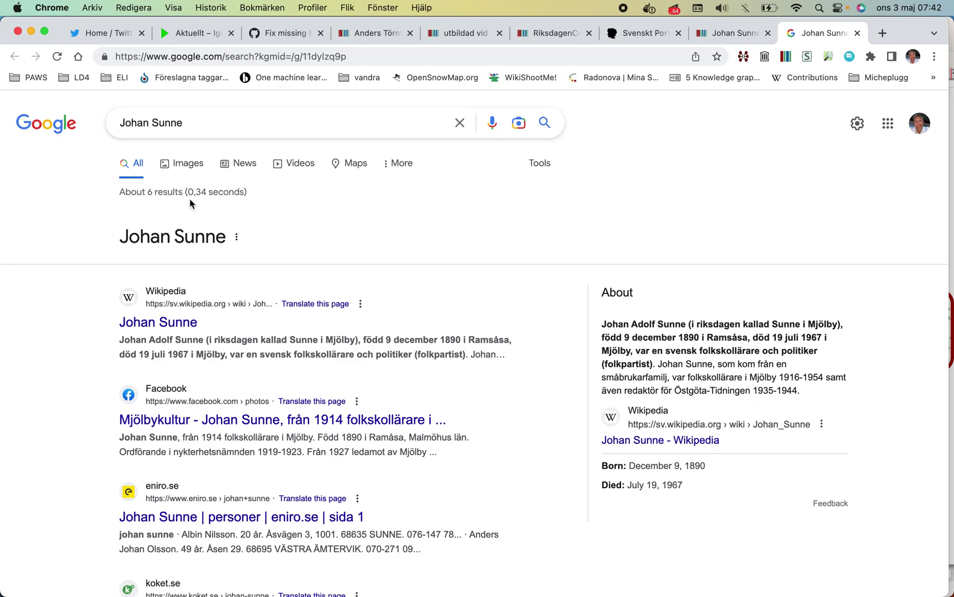
{"action": "scroll", "coordinate": [498, 253], "scroll_direction": "down", "scroll_amount": 5}
{"action": "scroll", "coordinate": [499, 253], "scroll_direction": "up", "scroll_amount": 3}
{"action": "scroll", "coordinate": [498, 255], "scroll_direction": "down", "scroll_amount": 7}
{"action": "scroll", "coordinate": [498, 254], "scroll_direction": "up", "scroll_amount": 8}
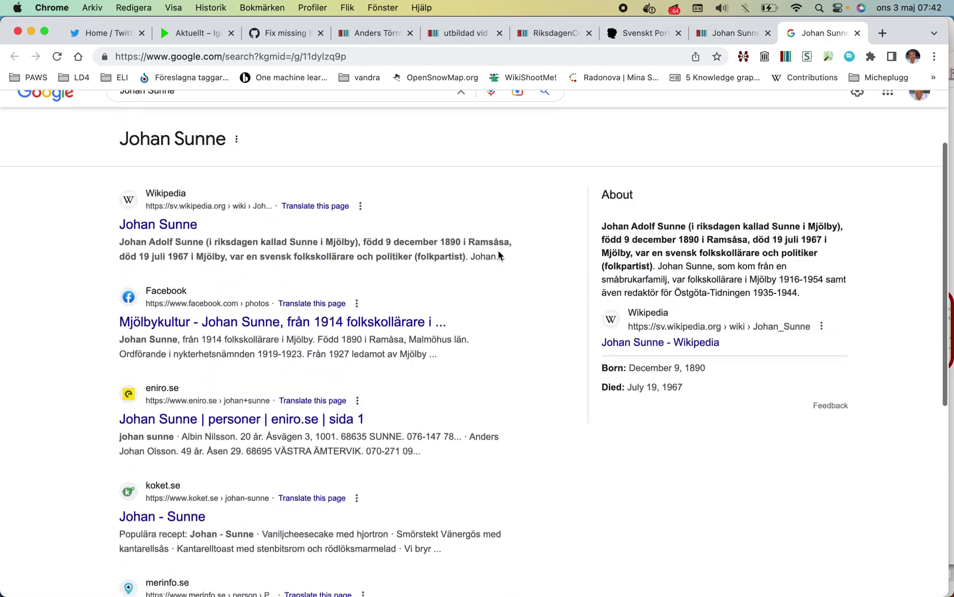
- Return to the politician's item and open the E395:RiksdagenCorpusMember schema in a new tab
{"action": "left_click", "coordinate": [711, 41]}
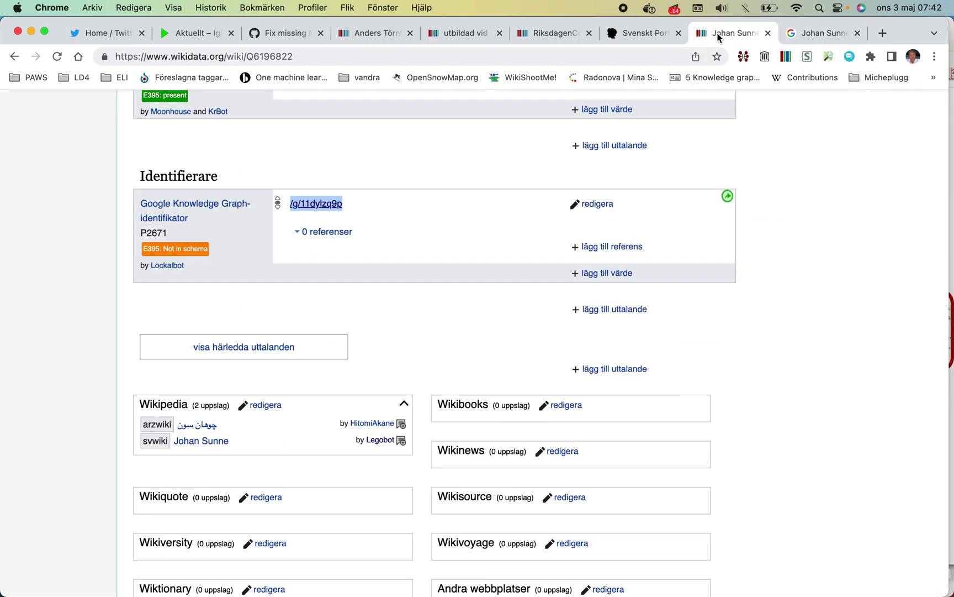
{"action": "scroll", "coordinate": [439, 191], "scroll_direction": "down", "scroll_amount": 1}
{"action": "scroll", "coordinate": [438, 191], "scroll_direction": "up", "scroll_amount": 3}
{"action": "scroll", "coordinate": [439, 192], "scroll_direction": "up", "scroll_amount": 5}
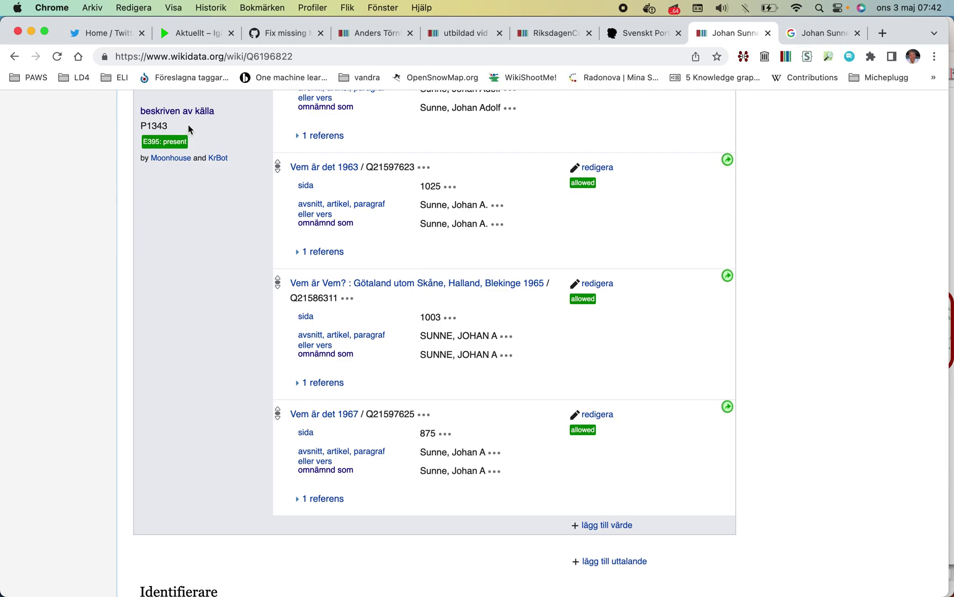
{"action": "key", "text": "super+r"}
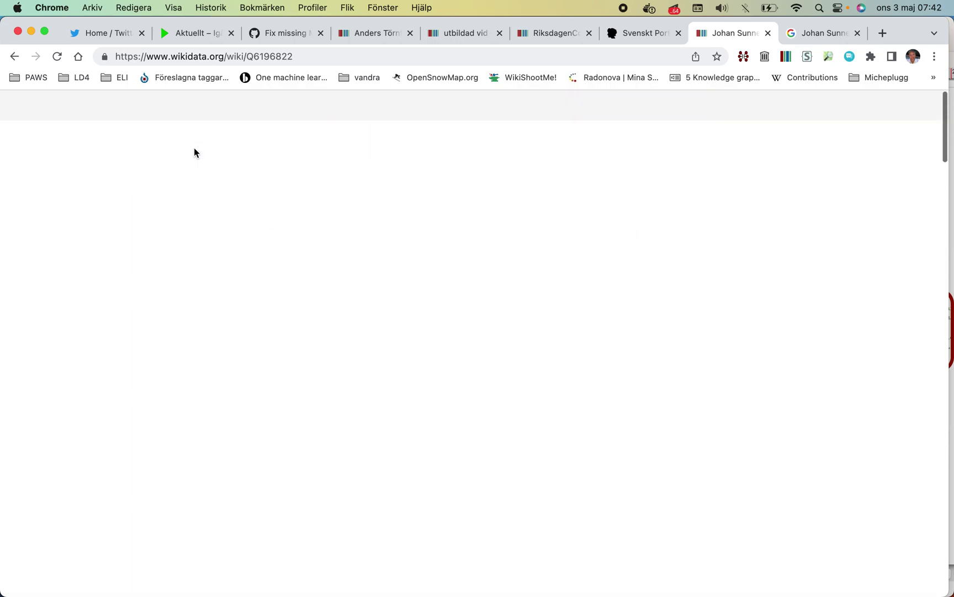
{"action": "scroll", "coordinate": [190, 179], "scroll_direction": "down", "scroll_amount": 2}
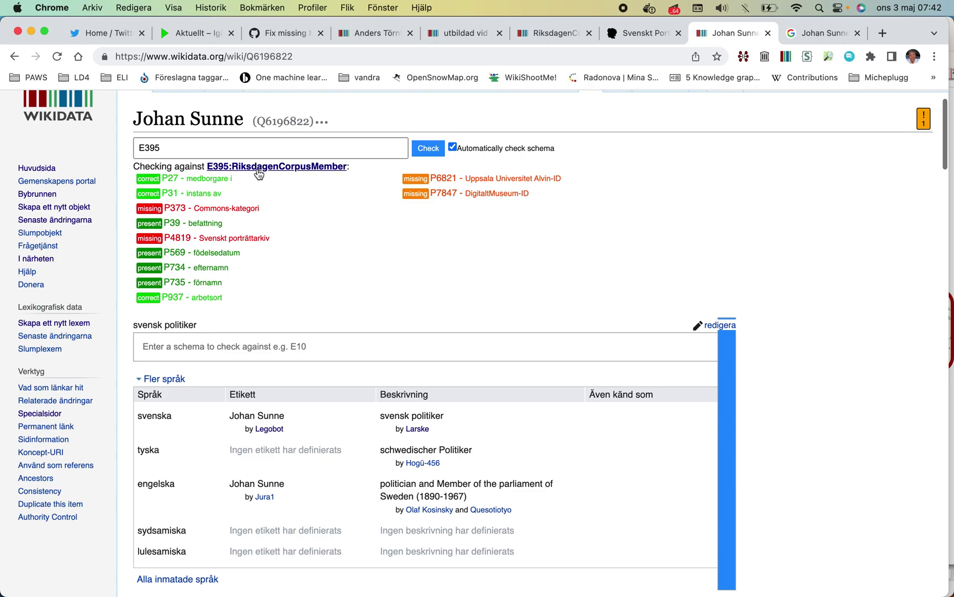
{"action": "right_click", "coordinate": [259, 167]}
{"action": "left_click", "coordinate": [266, 176]}
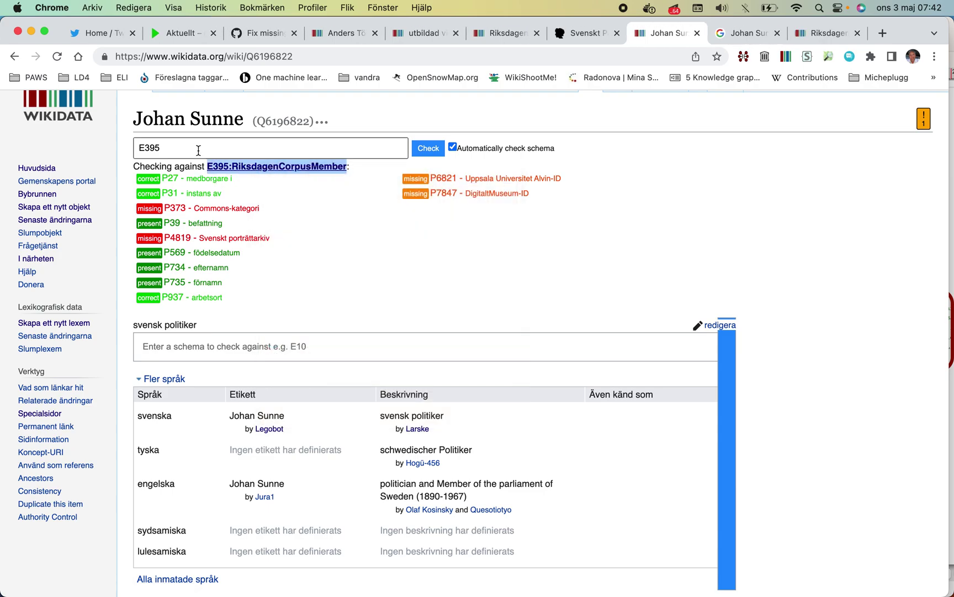
{"action": "left_click", "coordinate": [819, 32]}
- Examine the external identifier properties in the schema, from P4819 to P3618, and whether each is required or optional
{"action": "scroll", "coordinate": [526, 167], "scroll_direction": "down", "scroll_amount": 3}
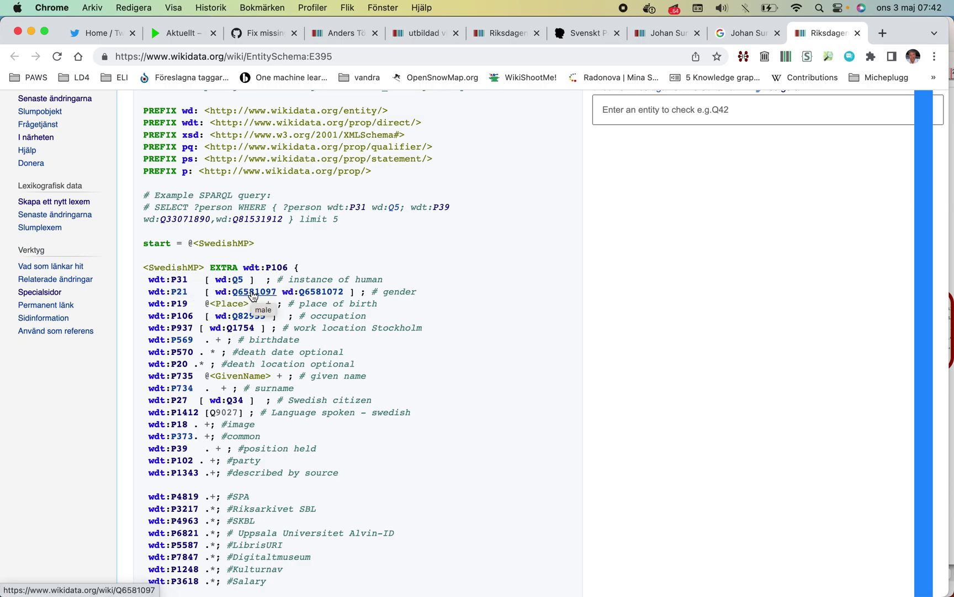
{"action": "scroll", "coordinate": [324, 294], "scroll_direction": "down", "scroll_amount": 10}
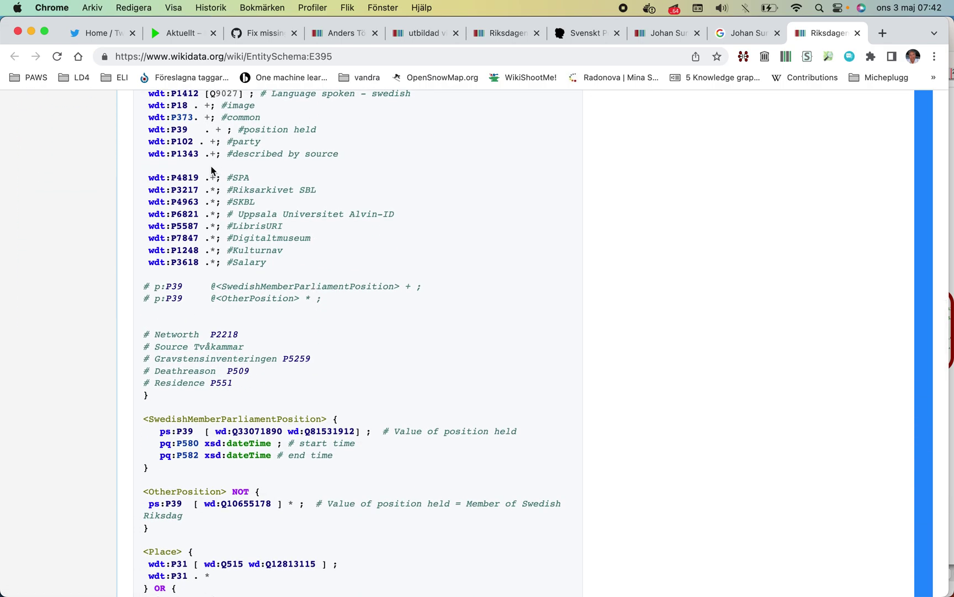
{"action": "scroll", "coordinate": [232, 173], "scroll_direction": "up", "scroll_amount": 1}
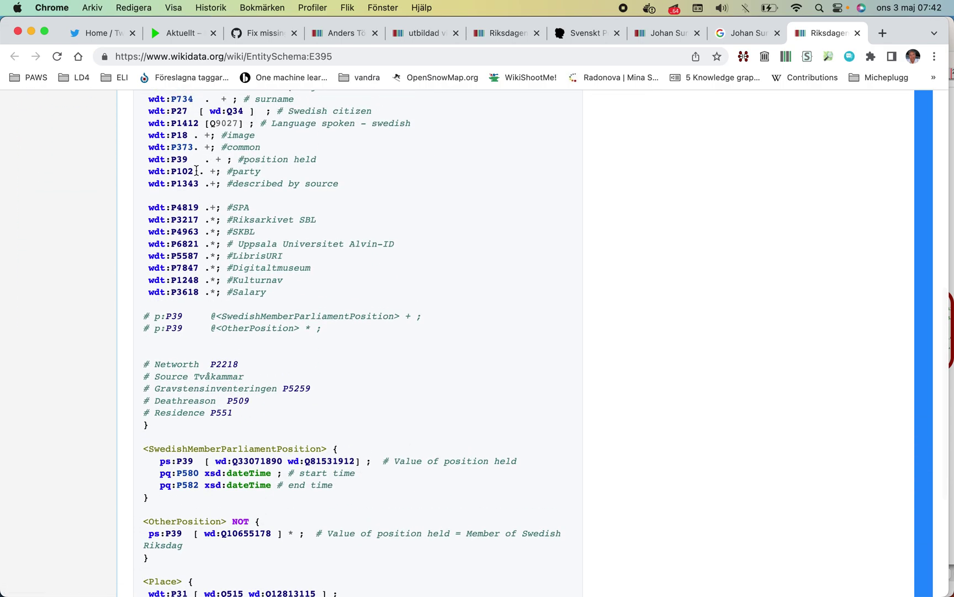
{"action": "scroll", "coordinate": [225, 171], "scroll_direction": "down", "scroll_amount": 1}
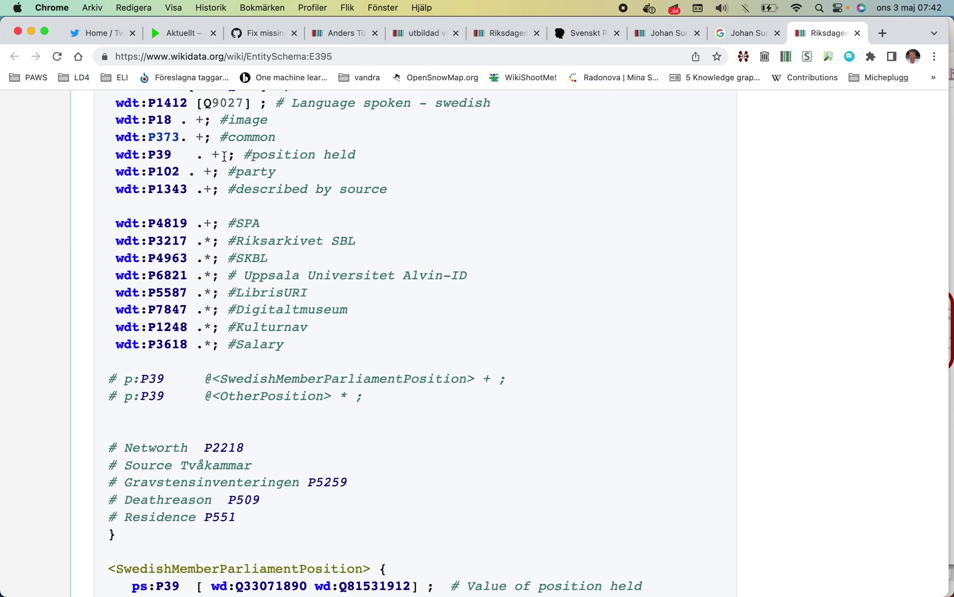
{"action": "scroll", "coordinate": [222, 156], "scroll_direction": "up", "scroll_amount": 5, "text": "ctrl"}
{"action": "scroll", "coordinate": [221, 155], "scroll_direction": "left", "scroll_amount": 2}
{"action": "scroll", "coordinate": [221, 155], "scroll_direction": "down", "scroll_amount": 3}
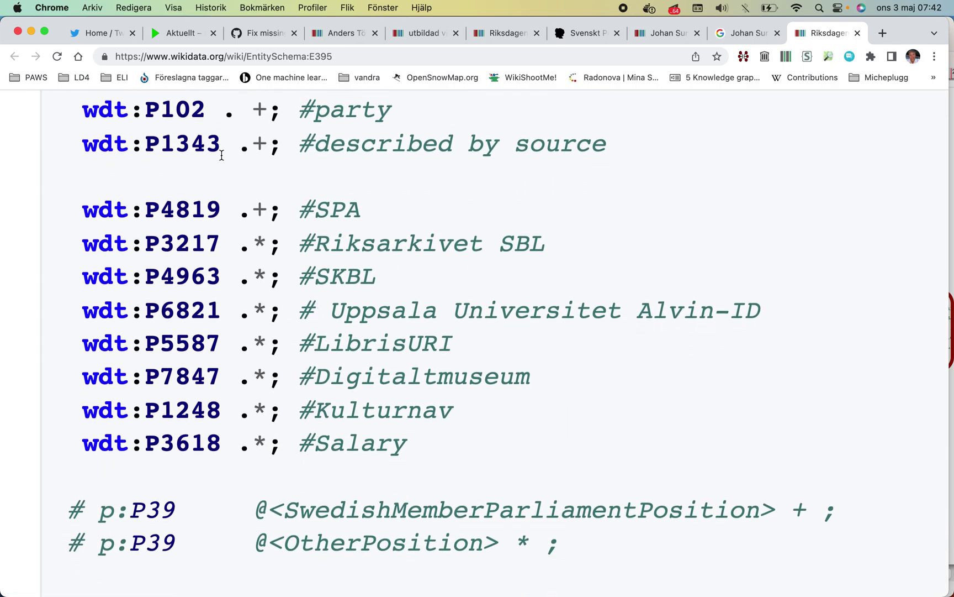
{"action": "scroll", "coordinate": [188, 184], "scroll_direction": "up", "scroll_amount": 1}
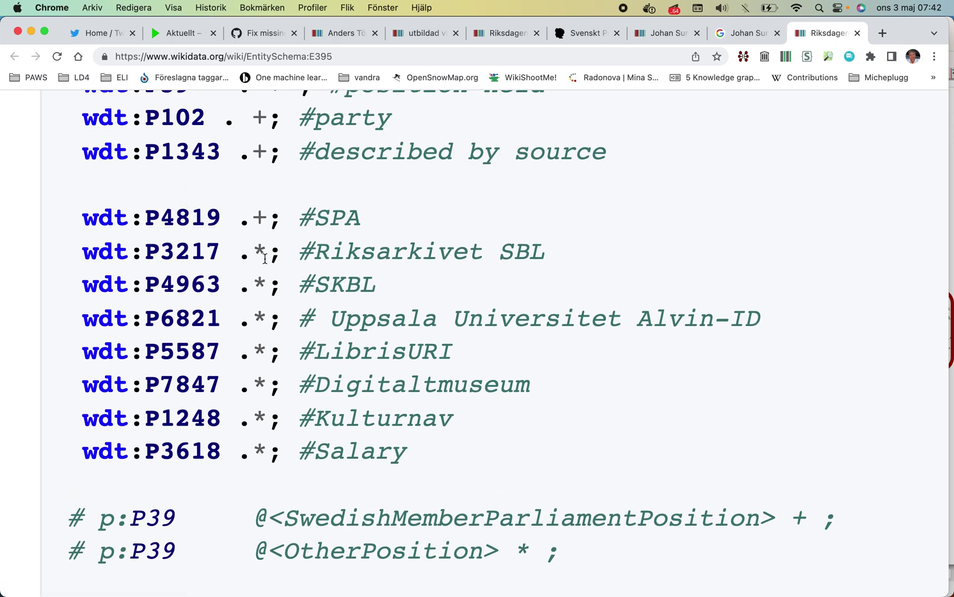
{"action": "scroll", "coordinate": [272, 226], "scroll_direction": "down", "scroll_amount": 1}
{"action": "scroll", "coordinate": [272, 227], "scroll_direction": "down", "scroll_amount": 2}
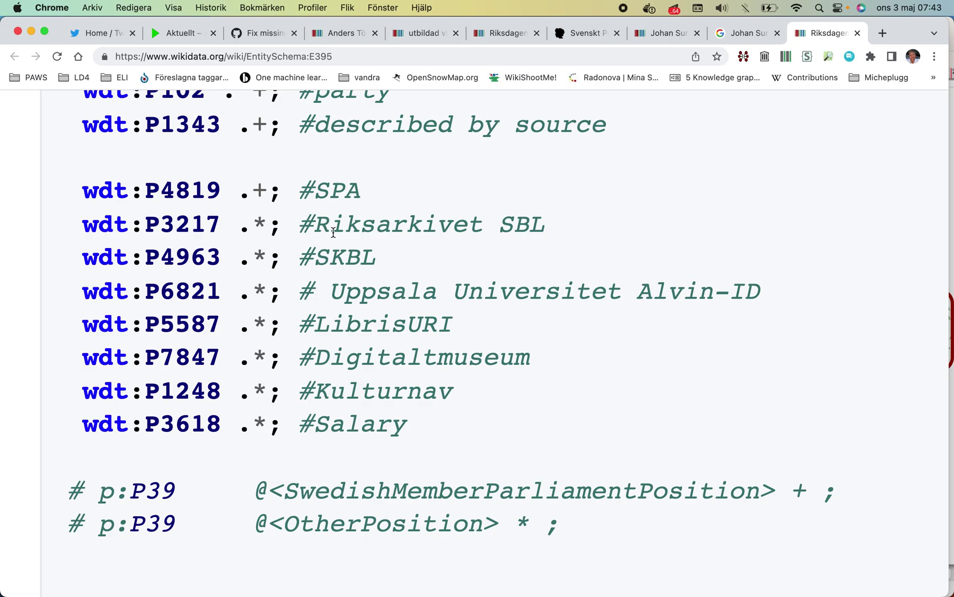
- Examine the biographical properties at the start of the SwedishMP shape, from P31 to P1343
{"action": "scroll", "coordinate": [333, 232], "scroll_direction": "up", "scroll_amount": 10}
{"action": "scroll", "coordinate": [330, 245], "scroll_direction": "up", "scroll_amount": 15}
{"action": "scroll", "coordinate": [331, 245], "scroll_direction": "up", "scroll_amount": 10}
{"action": "scroll", "coordinate": [330, 245], "scroll_direction": "down", "scroll_amount": 10}
{"action": "scroll", "coordinate": [331, 244], "scroll_direction": "up", "scroll_amount": 3}
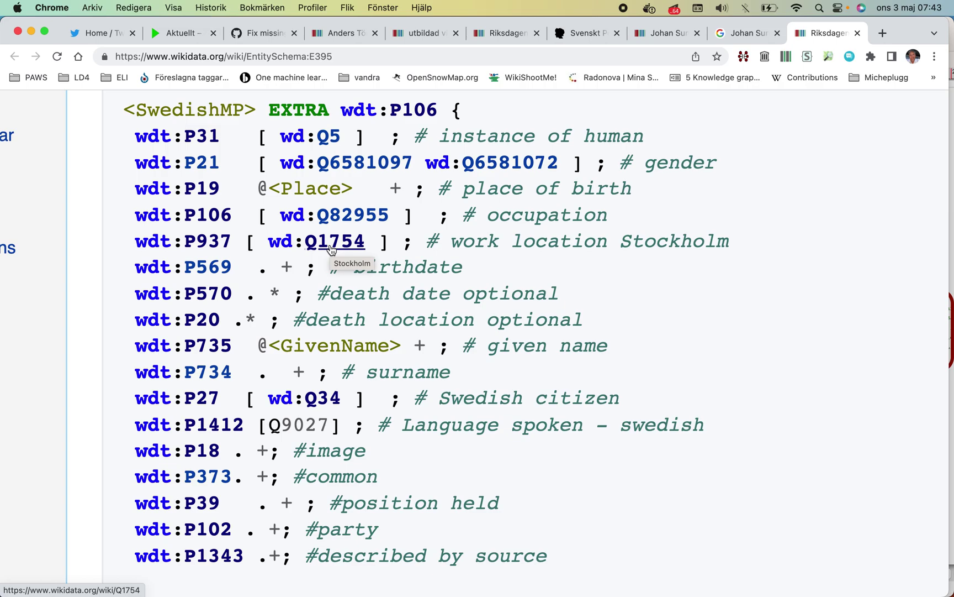
{"action": "scroll", "coordinate": [332, 250], "scroll_direction": "up", "scroll_amount": 5}
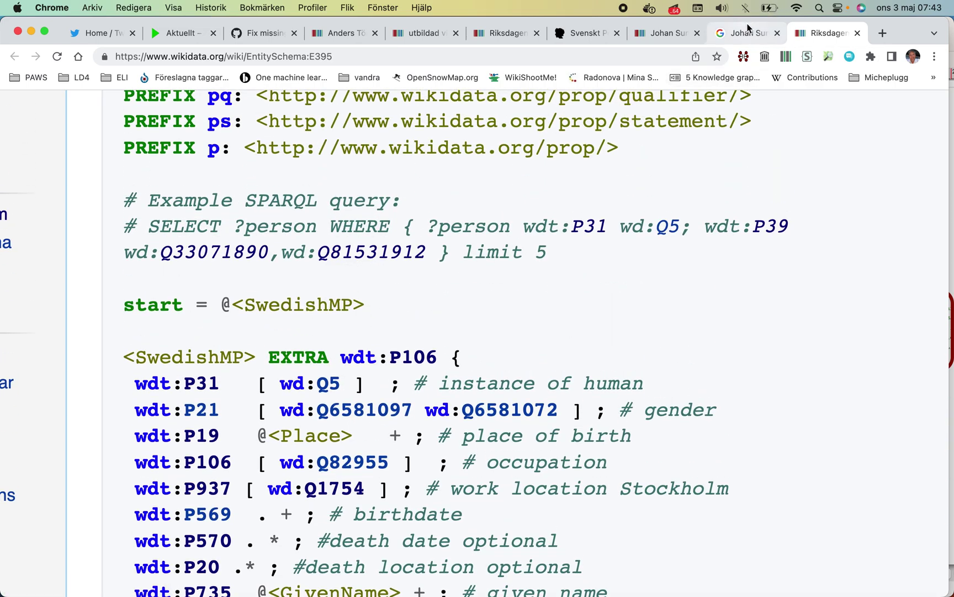
- Return to the politician's item and open the side preview of its svwiki article from the Wikipedia sitelinks
{"action": "left_click", "coordinate": [677, 34]}
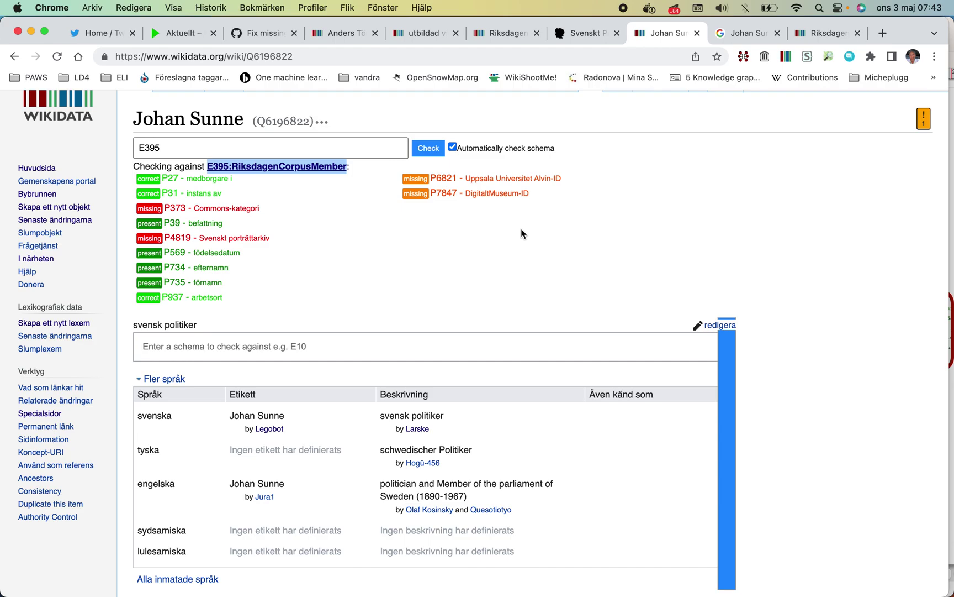
{"action": "scroll", "coordinate": [486, 333], "scroll_direction": "down", "scroll_amount": 15}
{"action": "scroll", "coordinate": [484, 337], "scroll_direction": "down", "scroll_amount": 15}
{"action": "scroll", "coordinate": [484, 337], "scroll_direction": "up", "scroll_amount": 10}
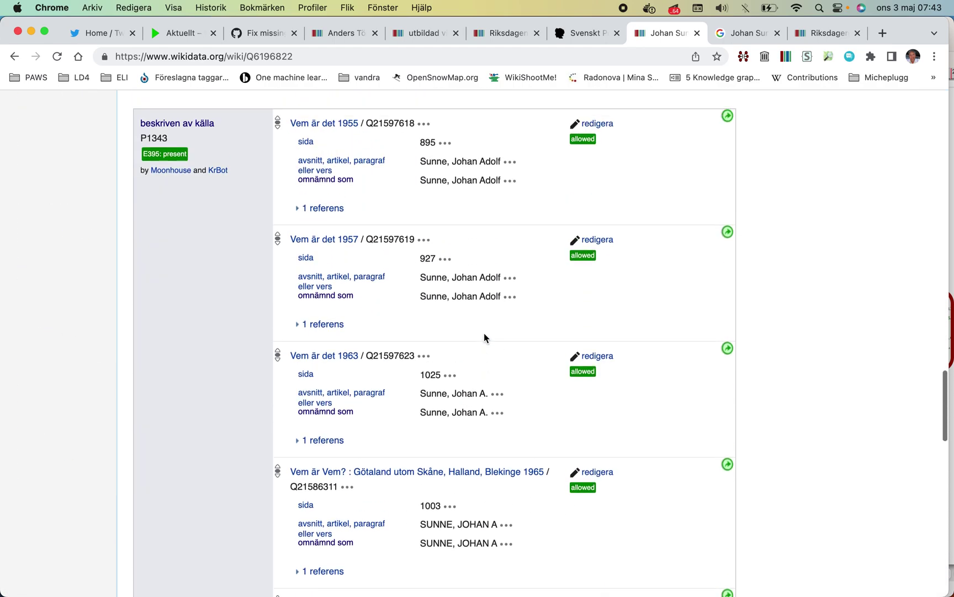
{"action": "scroll", "coordinate": [484, 333], "scroll_direction": "down", "scroll_amount": 10}
{"action": "scroll", "coordinate": [484, 333], "scroll_direction": "up", "scroll_amount": 5}
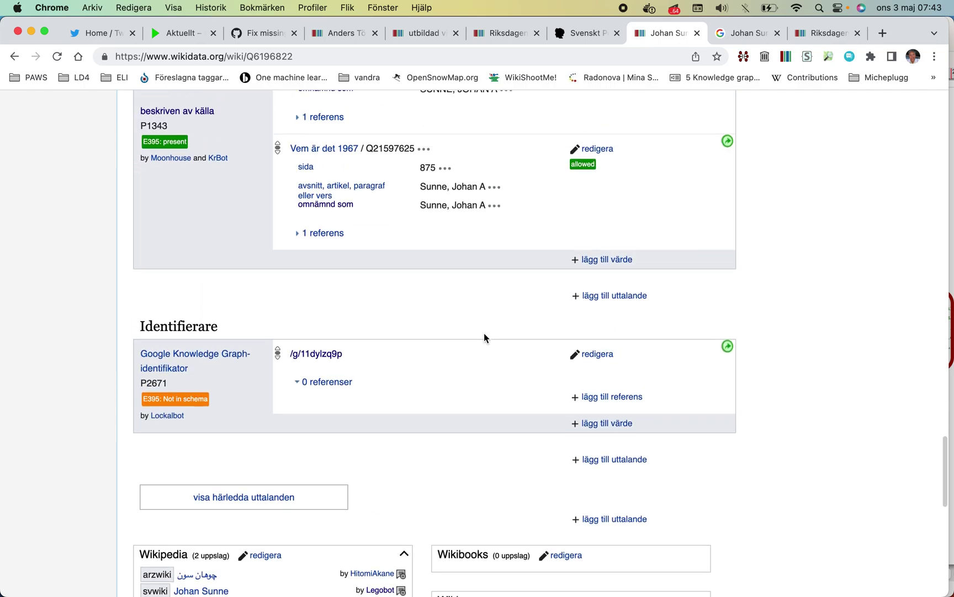
{"action": "scroll", "coordinate": [483, 332], "scroll_direction": "down", "scroll_amount": 5}
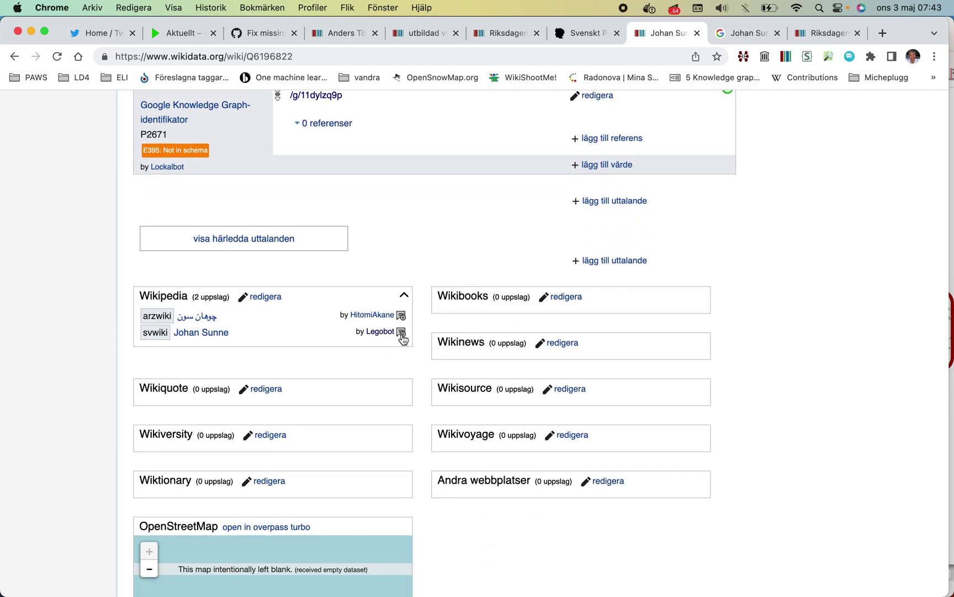
{"action": "left_click", "coordinate": [402, 337]}
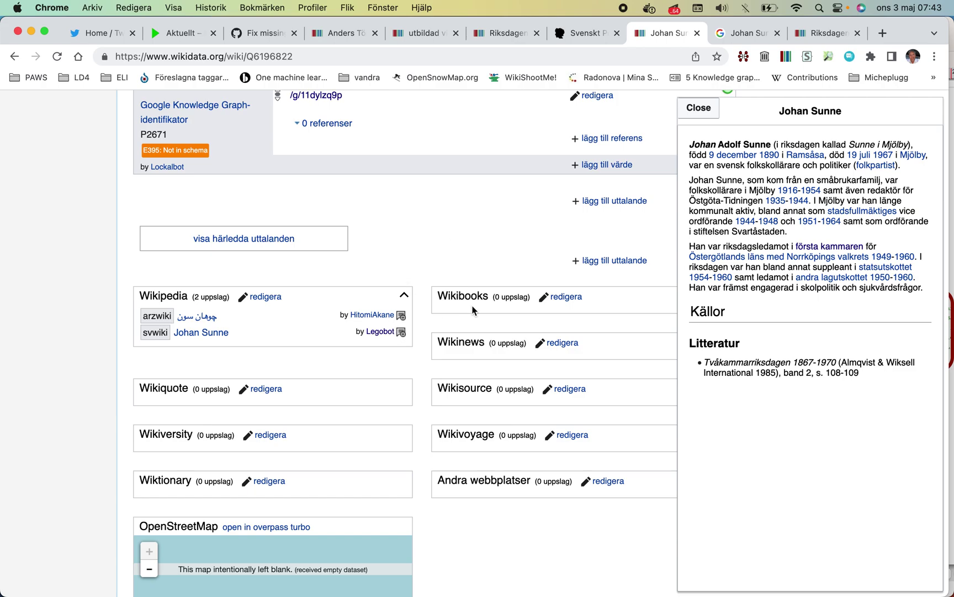
- Add Ramsåsa (Q2360151) from the article preview to the item as its place of birth, searching the properties for "födel"
{"action": "scroll", "coordinate": [472, 310], "scroll_direction": "up", "scroll_amount": 5}
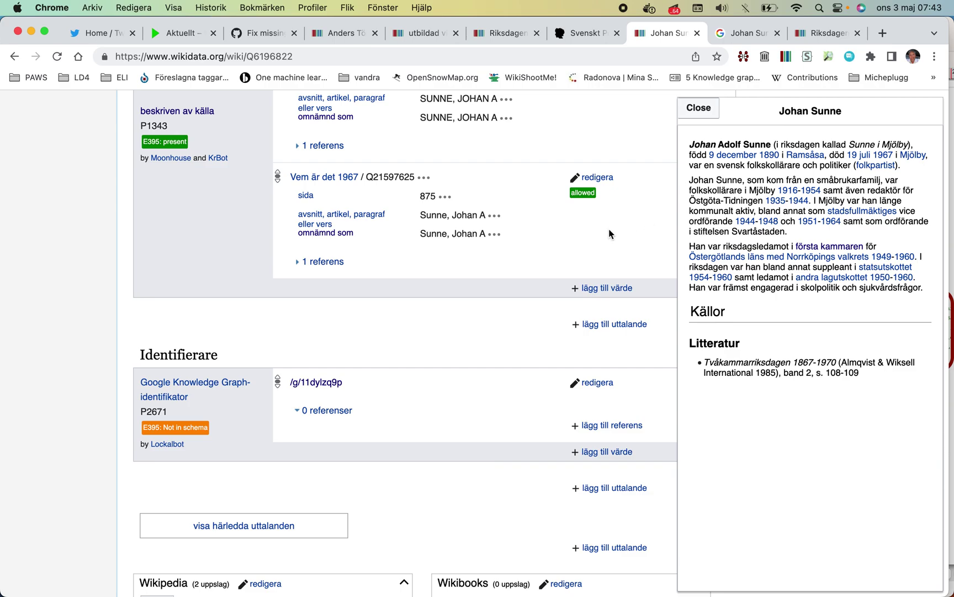
{"action": "scroll", "coordinate": [609, 228], "scroll_direction": "up", "scroll_amount": 3}
{"action": "scroll", "coordinate": [610, 233], "scroll_direction": "up", "scroll_amount": 20}
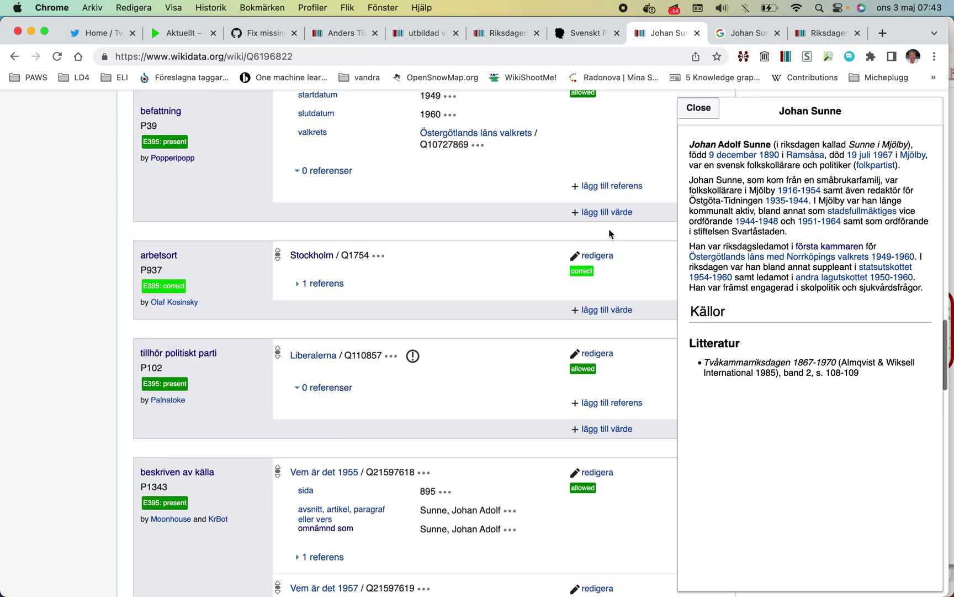
{"action": "scroll", "coordinate": [610, 233], "scroll_direction": "down", "scroll_amount": 3}
{"action": "scroll", "coordinate": [609, 233], "scroll_direction": "down", "scroll_amount": 12}
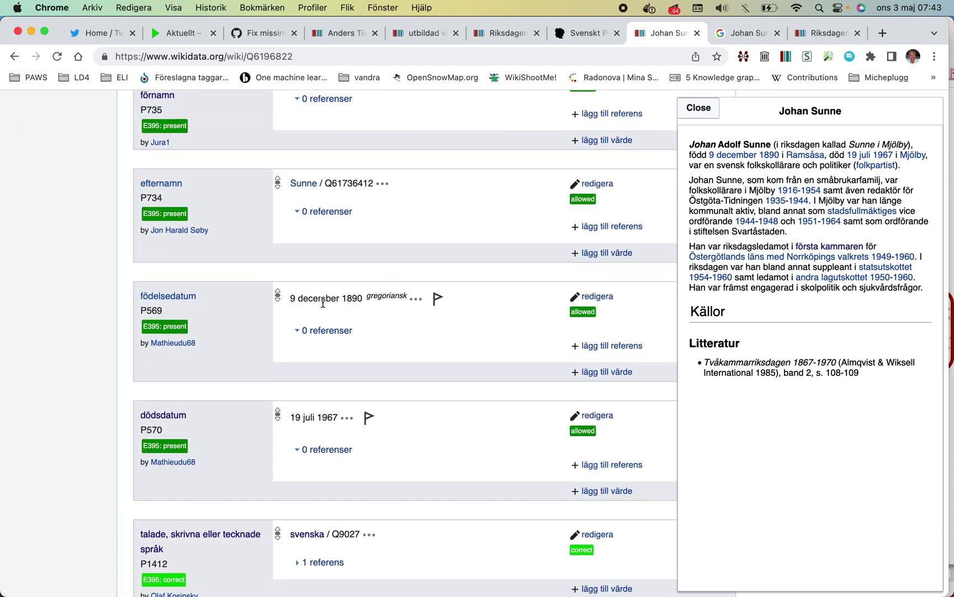
{"action": "left_click_drag", "start_coordinate": [810, 154], "coordinate": [549, 272]}
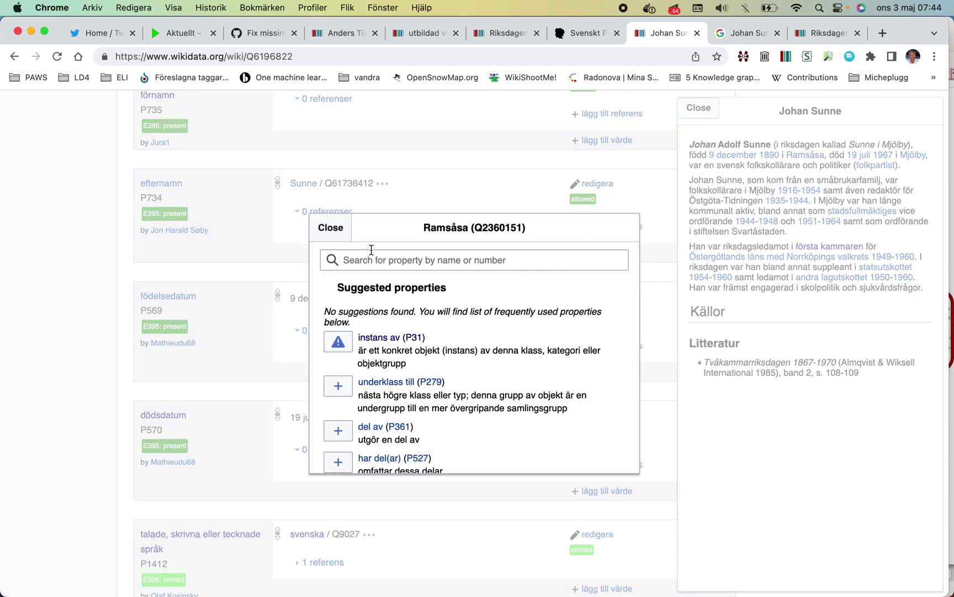
{"action": "scroll", "coordinate": [349, 380], "scroll_direction": "down", "scroll_amount": 2}
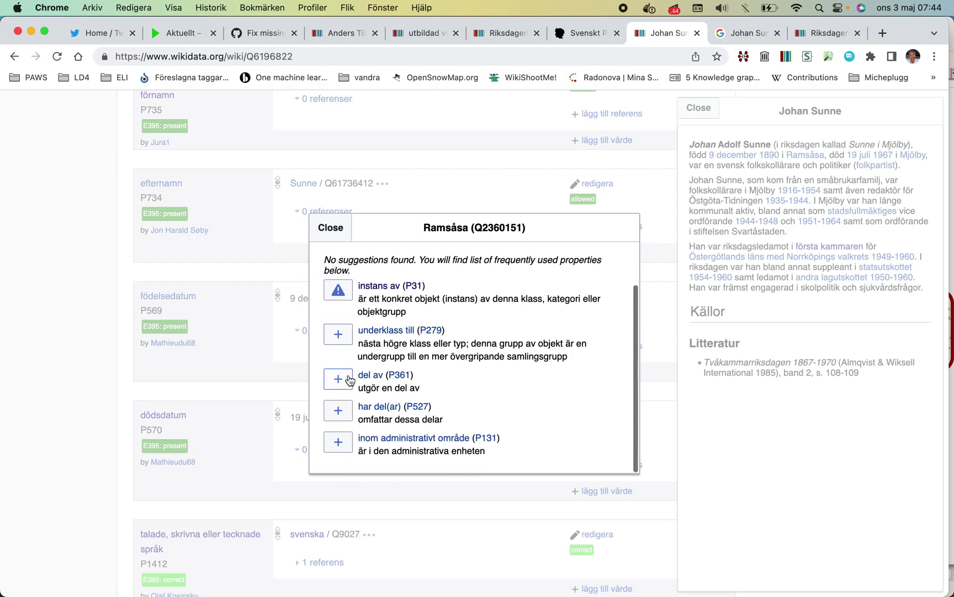
{"action": "scroll", "coordinate": [349, 380], "scroll_direction": "up", "scroll_amount": 2}
{"action": "left_click", "coordinate": [367, 259]}
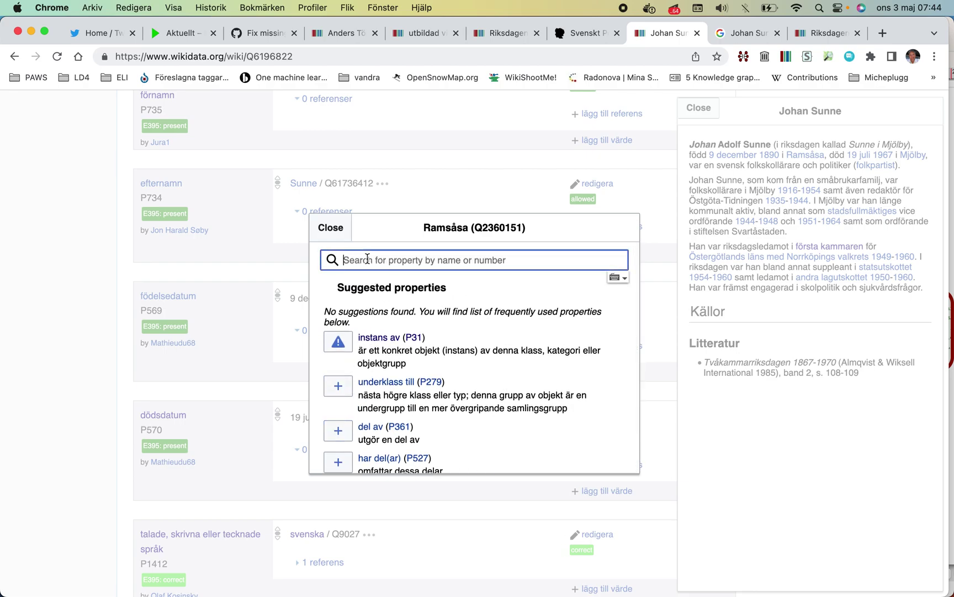
{"action": "type", "text": "födel"}
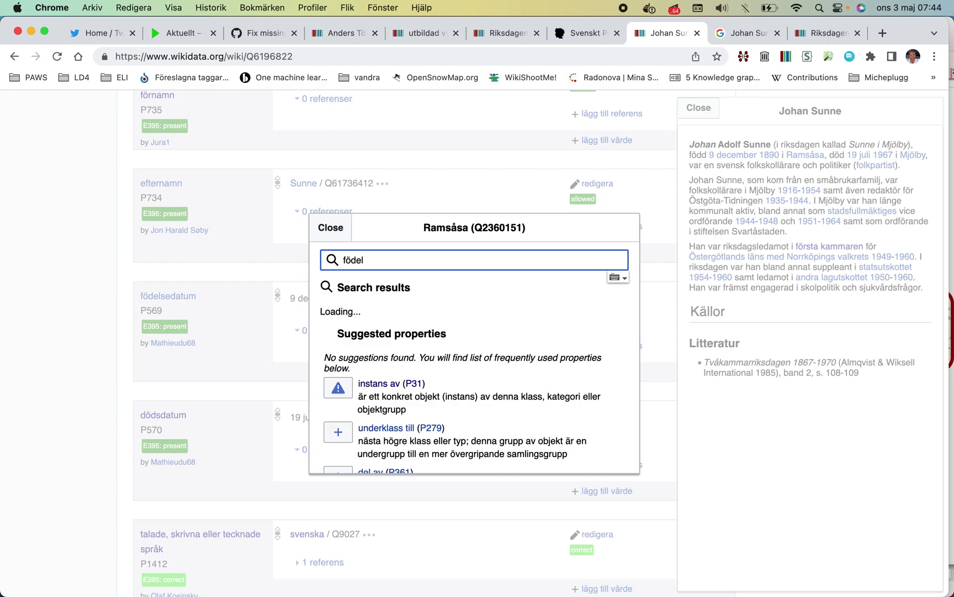
{"action": "left_click", "coordinate": [338, 319]}
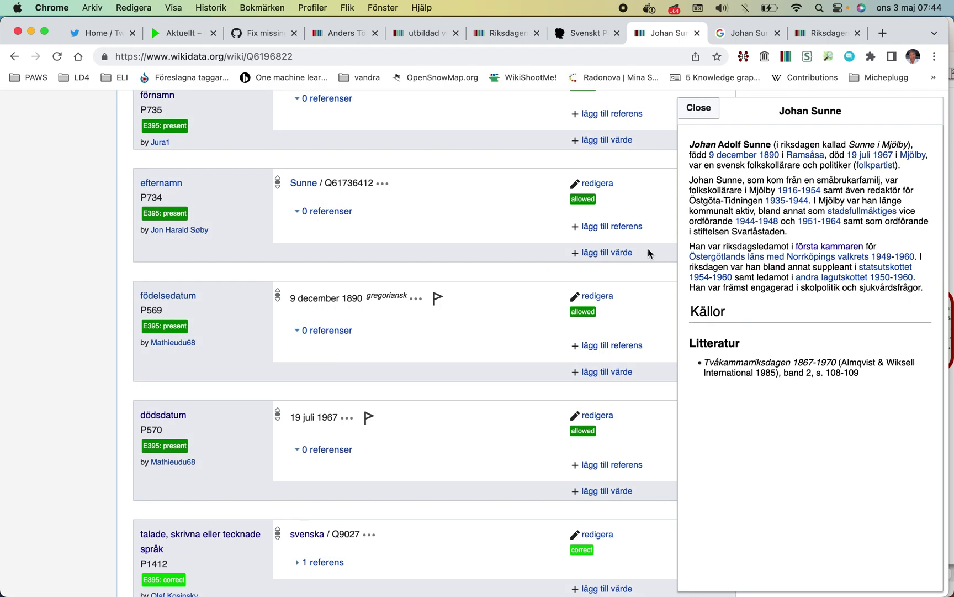
- Add Mjölby församling (Q10586847) from the article preview to the item as its place of death, dödsort (P20)
{"action": "scroll", "coordinate": [575, 286], "scroll_direction": "down", "scroll_amount": 2}
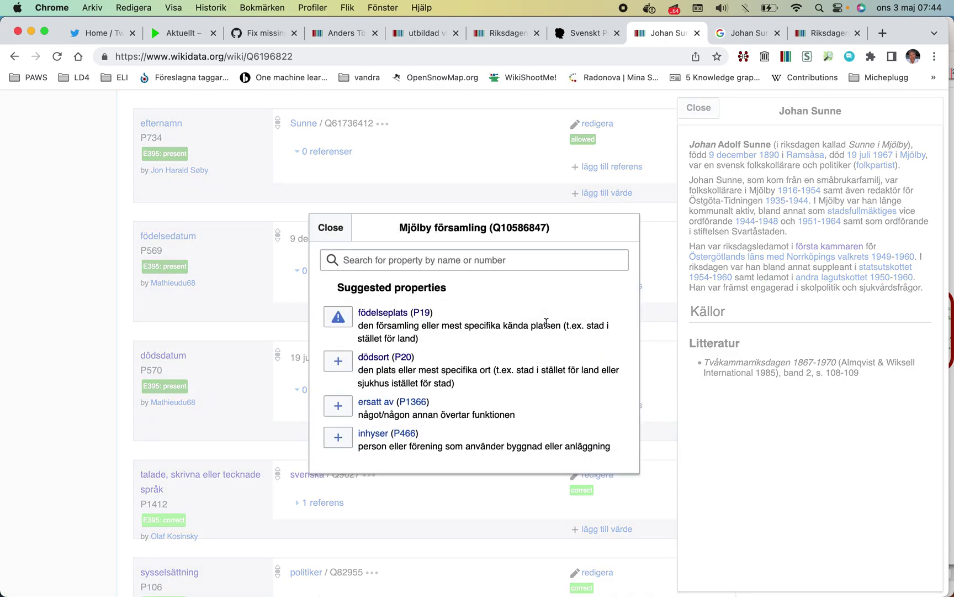
{"action": "left_click", "coordinate": [338, 361]}
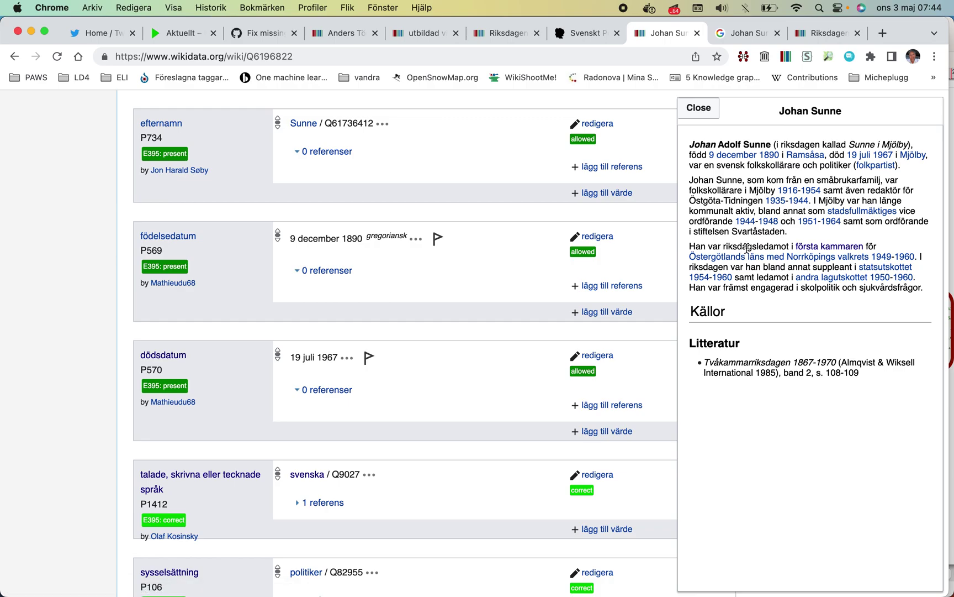
- Switch the Wikidata interface language from Swedish to English
{"action": "scroll", "coordinate": [599, 290], "scroll_direction": "down", "scroll_amount": 10}
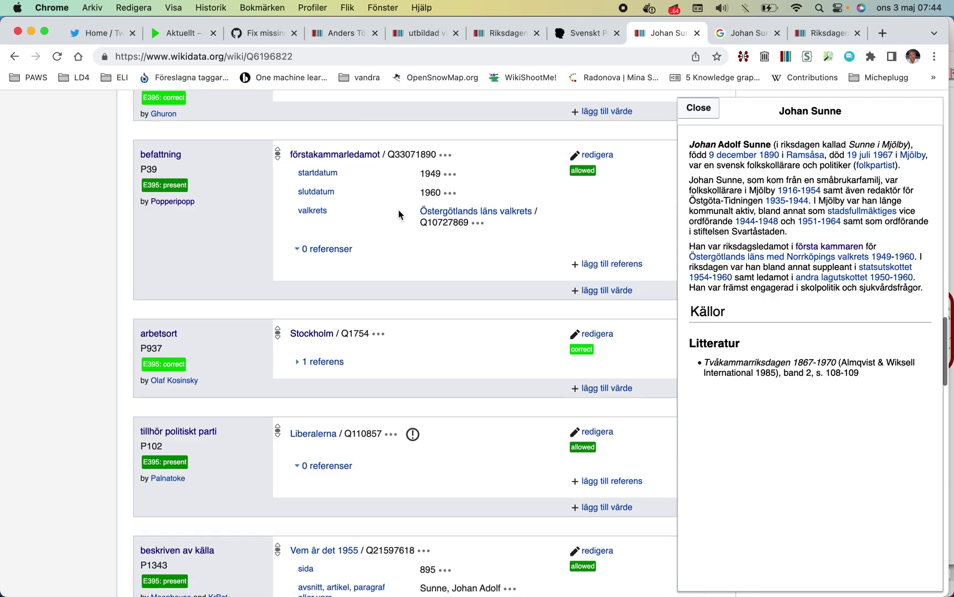
{"action": "scroll", "coordinate": [397, 213], "scroll_direction": "down", "scroll_amount": 15}
{"action": "scroll", "coordinate": [399, 215], "scroll_direction": "up", "scroll_amount": 5}
{"action": "scroll", "coordinate": [399, 215], "scroll_direction": "up", "scroll_amount": 10}
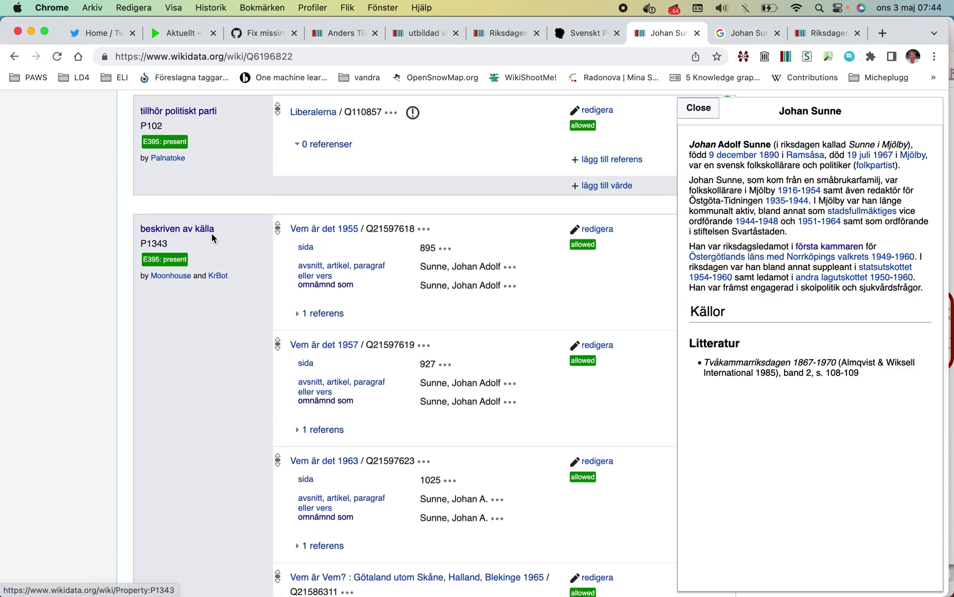
{"action": "scroll", "coordinate": [211, 234], "scroll_direction": "up", "scroll_amount": 15}
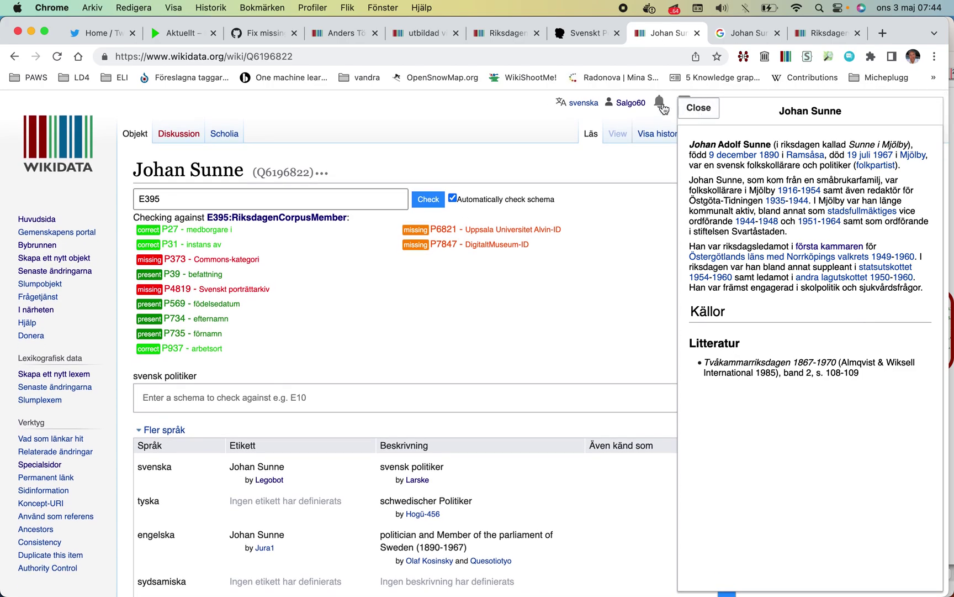
{"action": "left_click", "coordinate": [587, 108]}
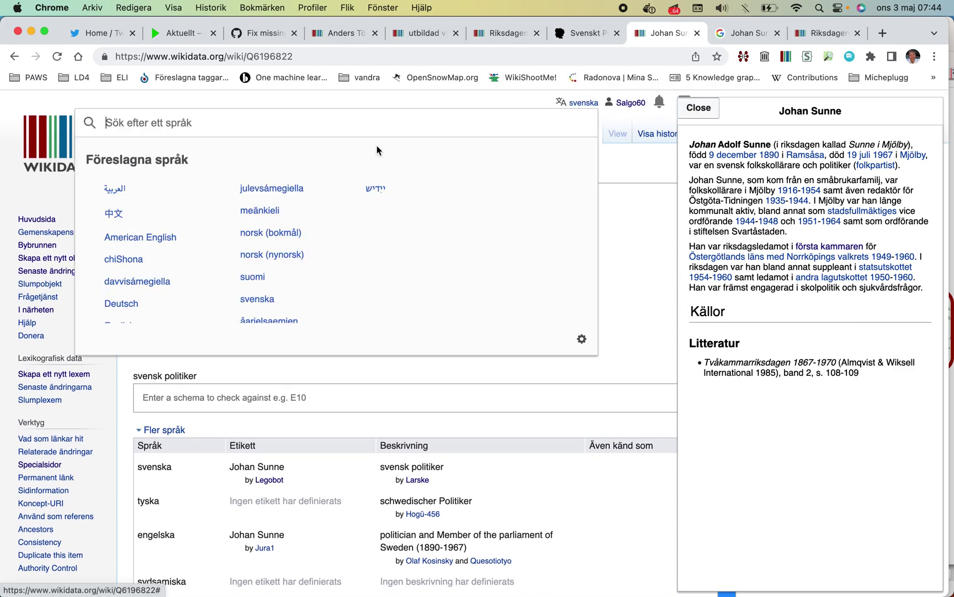
{"action": "scroll", "coordinate": [257, 277], "scroll_direction": "down", "scroll_amount": 5}
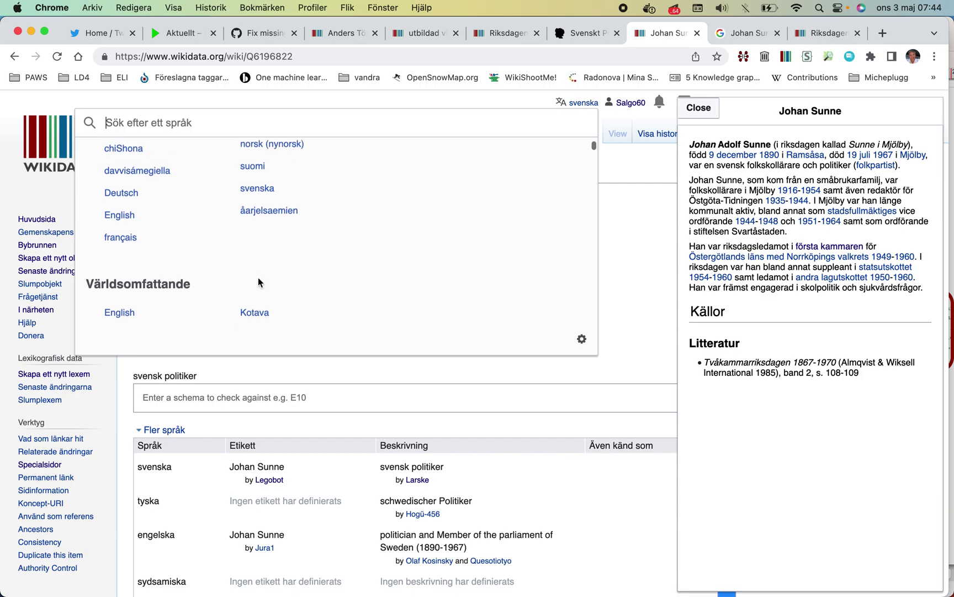
{"action": "left_click", "coordinate": [128, 213]}
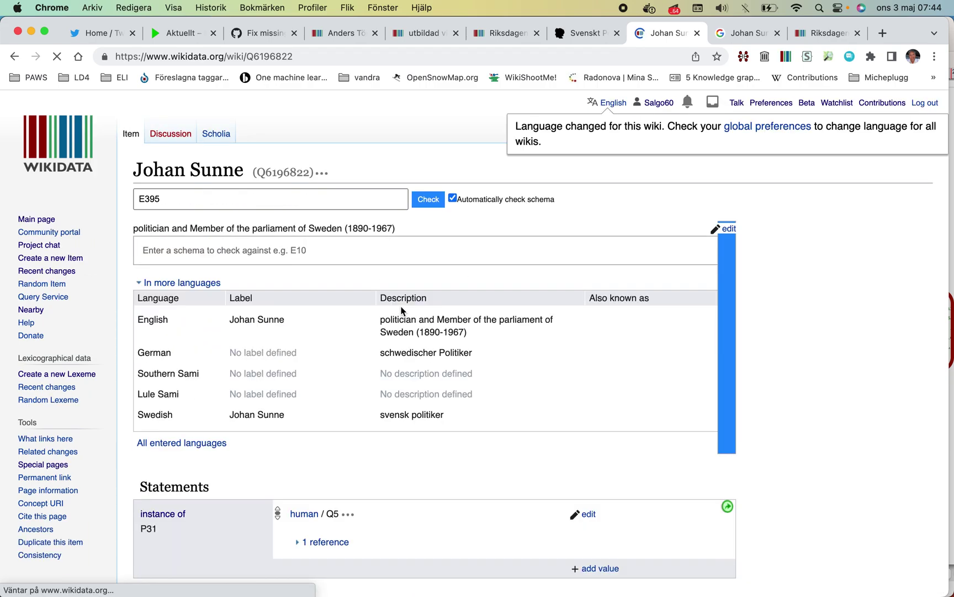
- Examine the item's statements in English, especially position held, member of political party and described by source
{"action": "scroll", "coordinate": [401, 311], "scroll_direction": "down", "scroll_amount": 20}
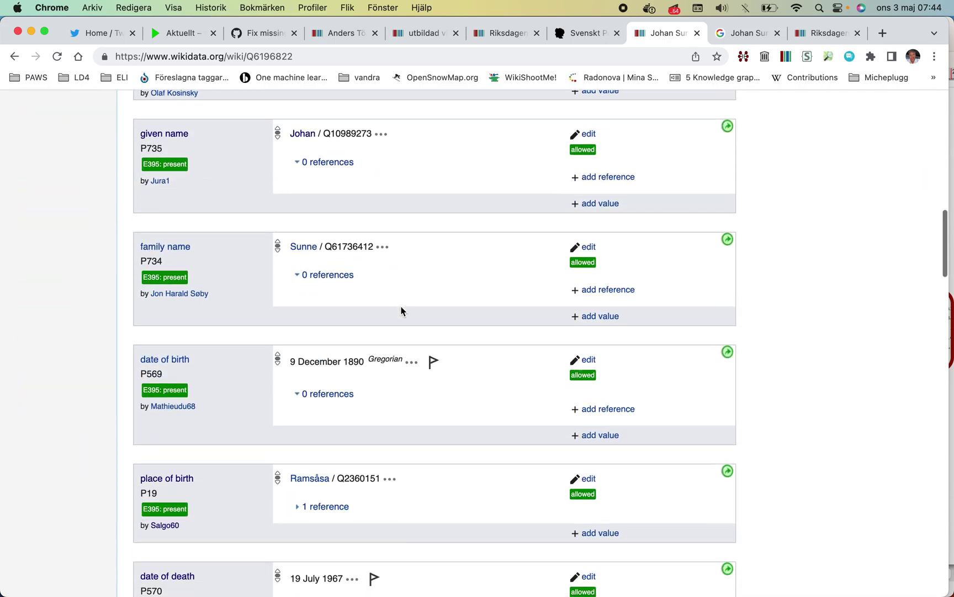
{"action": "scroll", "coordinate": [225, 215], "scroll_direction": "down", "scroll_amount": 1}
{"action": "scroll", "coordinate": [225, 216], "scroll_direction": "down", "scroll_amount": 15}
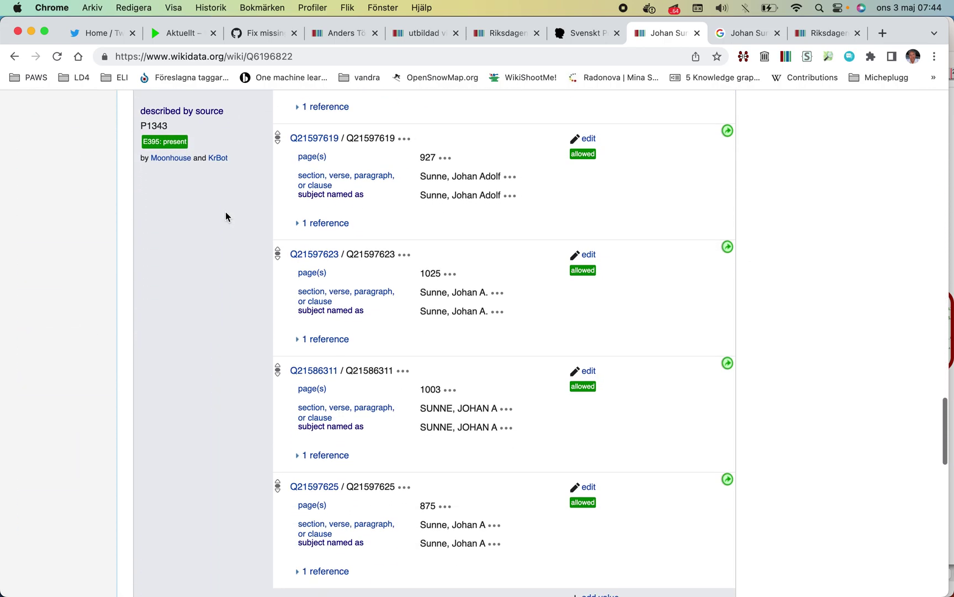
{"action": "scroll", "coordinate": [347, 242], "scroll_direction": "up", "scroll_amount": 10}
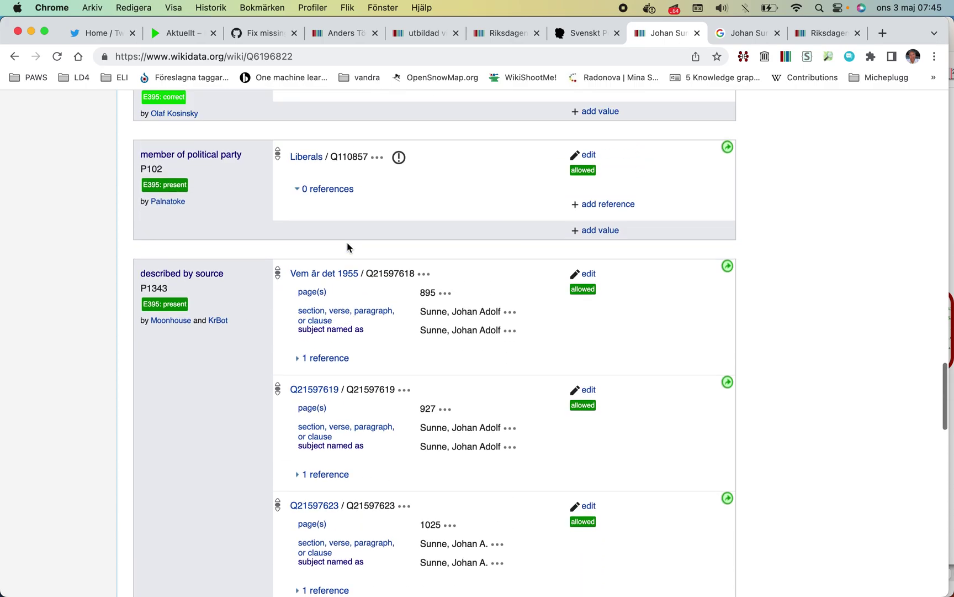
{"action": "scroll", "coordinate": [347, 243], "scroll_direction": "up", "scroll_amount": 5}
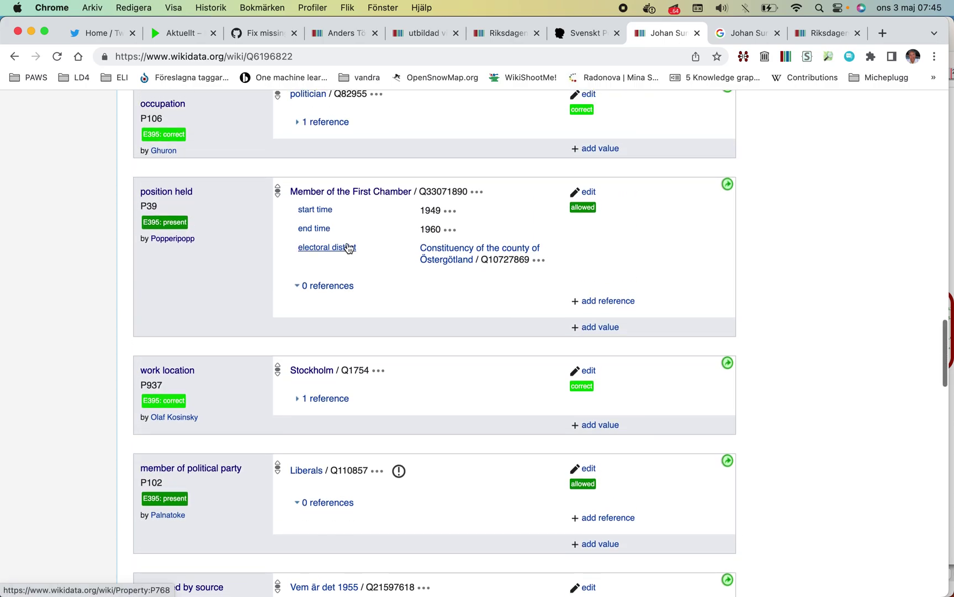
{"action": "scroll", "coordinate": [348, 247], "scroll_direction": "down", "scroll_amount": 1}
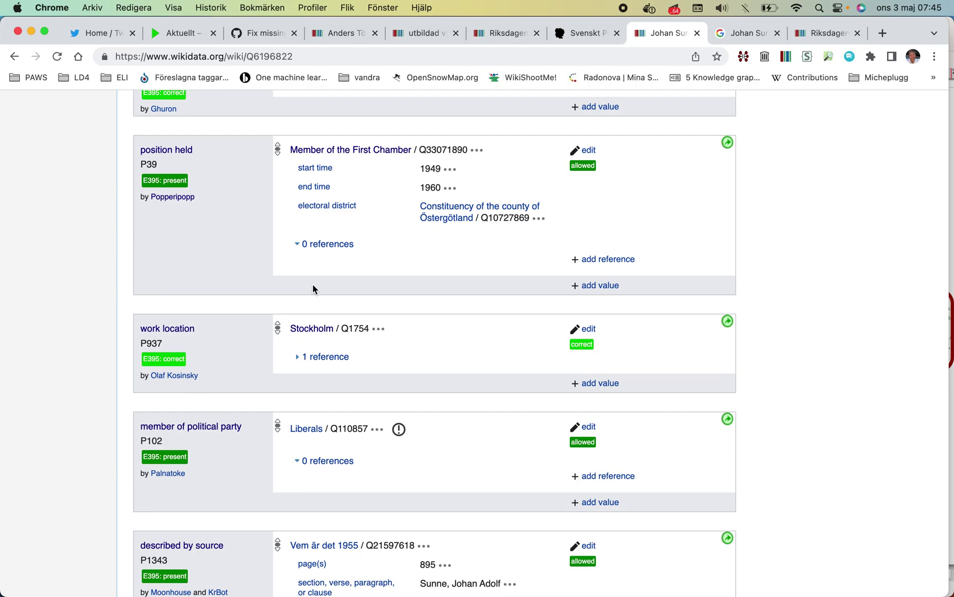
- Open the described-by-source item Q21586311, view its labels and statements, and return to the politician's item
{"action": "scroll", "coordinate": [313, 288], "scroll_direction": "down", "scroll_amount": 15}
{"action": "scroll", "coordinate": [313, 285], "scroll_direction": "up", "scroll_amount": 4}
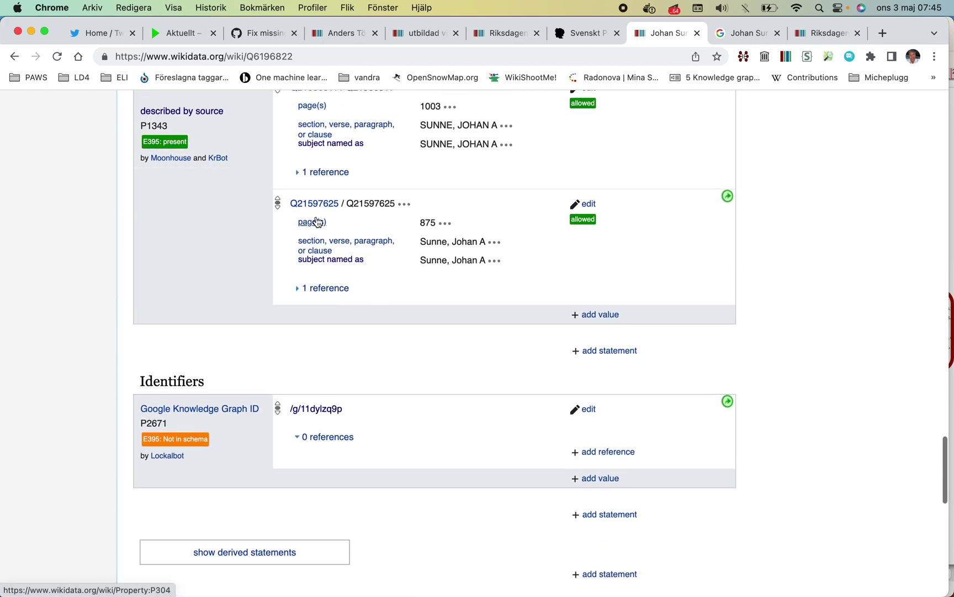
{"action": "scroll", "coordinate": [312, 218], "scroll_direction": "up", "scroll_amount": 6}
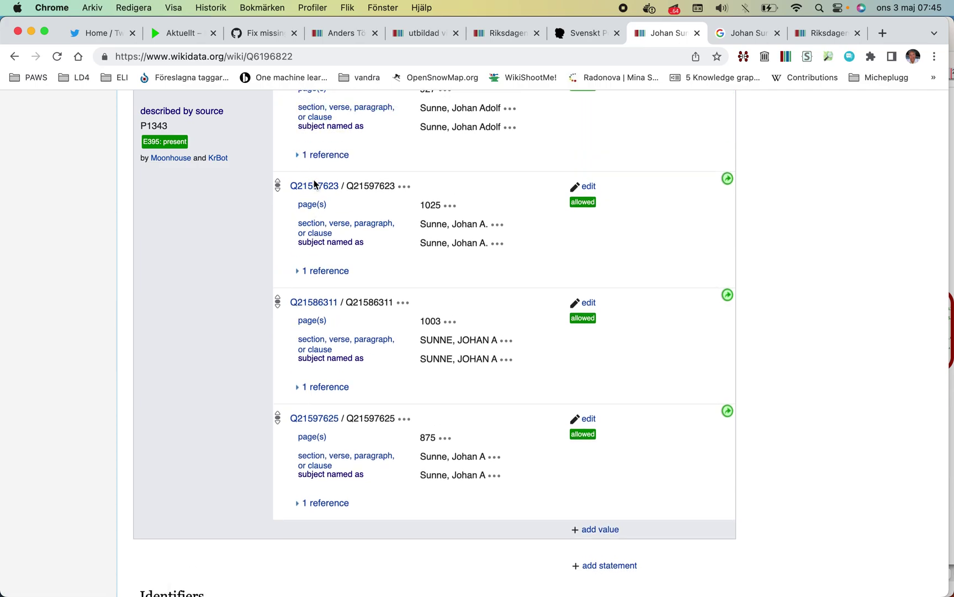
{"action": "left_click", "coordinate": [309, 303]}
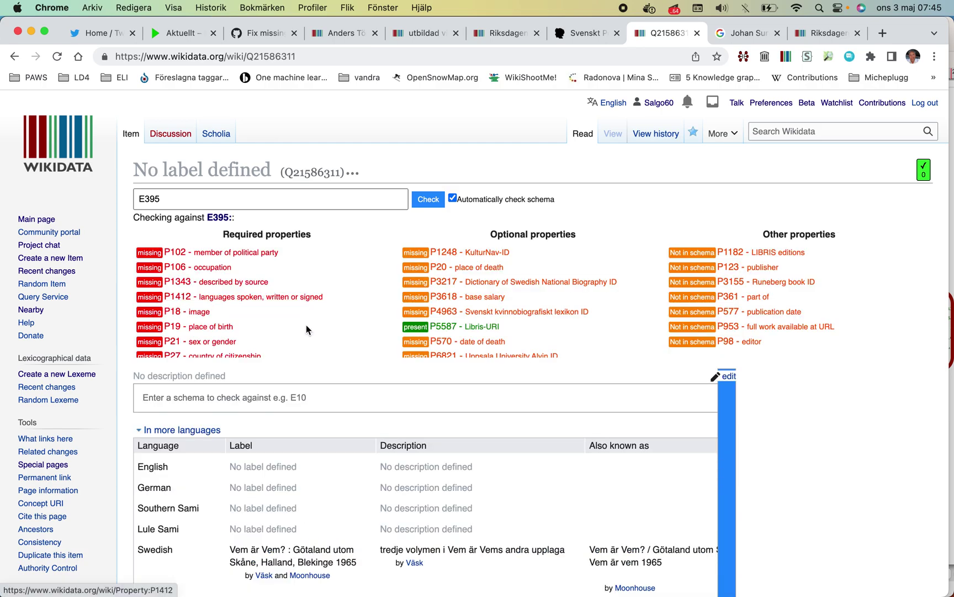
{"action": "scroll", "coordinate": [306, 325], "scroll_direction": "down", "scroll_amount": 10}
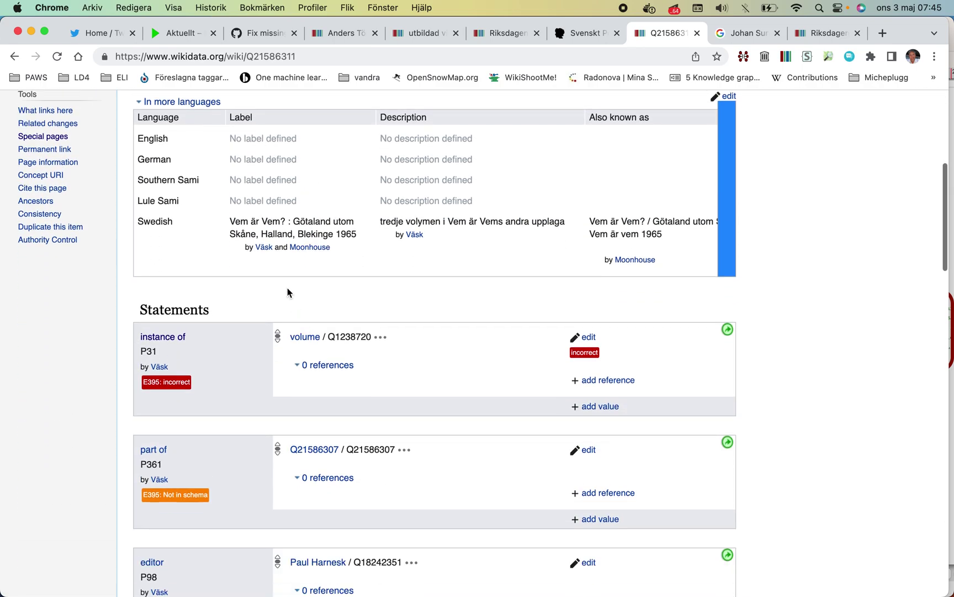
{"action": "left_click", "coordinate": [14, 58]}
- Switch the Wikidata interface language back to svenska
{"action": "scroll", "coordinate": [376, 234], "scroll_direction": "up", "scroll_amount": 5}
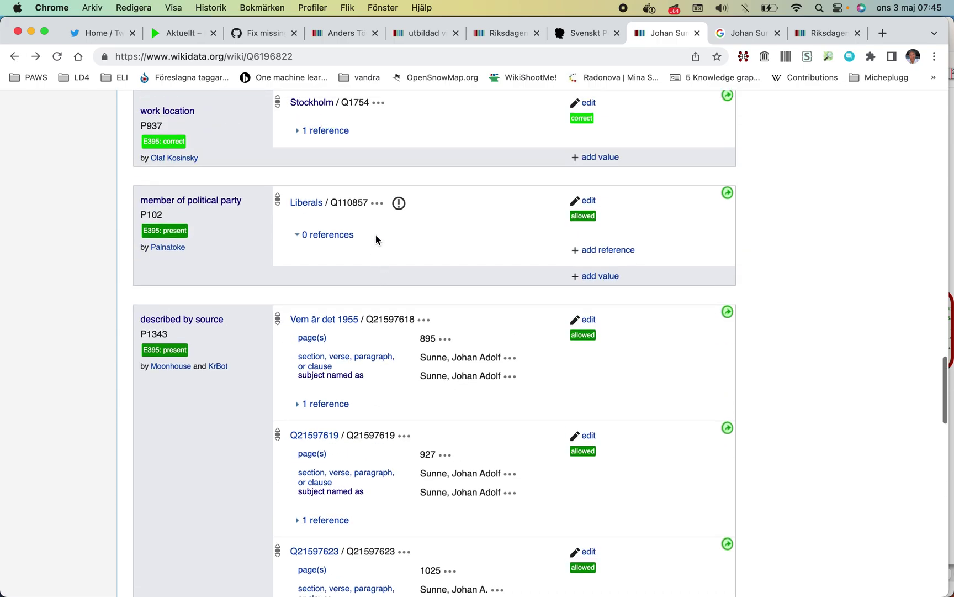
{"action": "scroll", "coordinate": [375, 239], "scroll_direction": "up", "scroll_amount": 1}
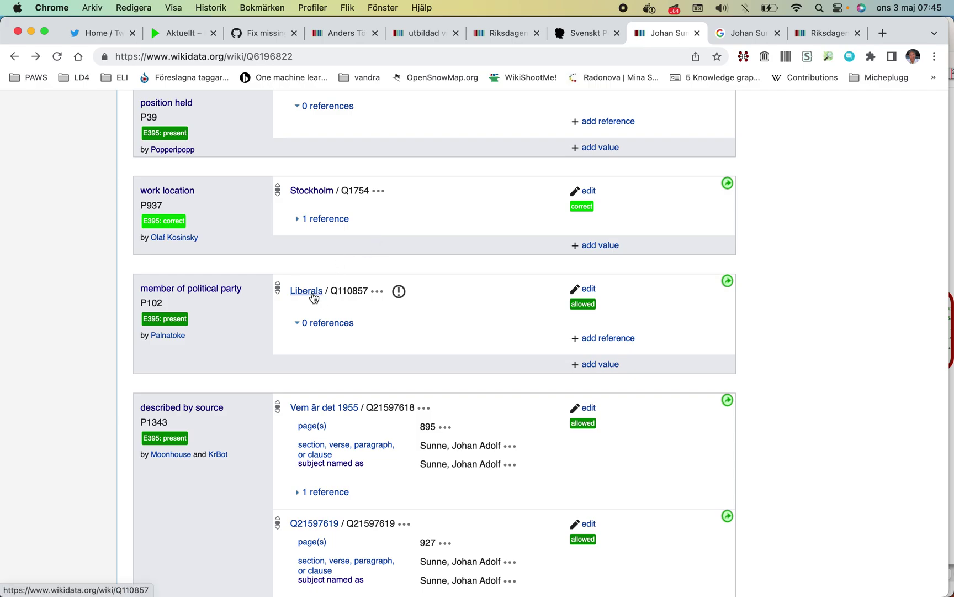
{"action": "scroll", "coordinate": [292, 144], "scroll_direction": "up", "scroll_amount": 15}
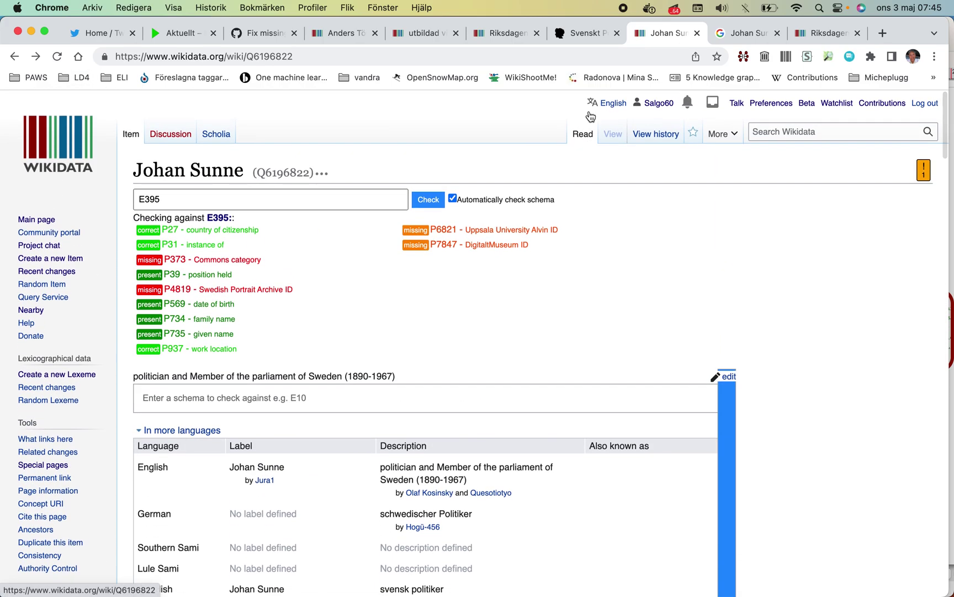
{"action": "left_click", "coordinate": [613, 103]}
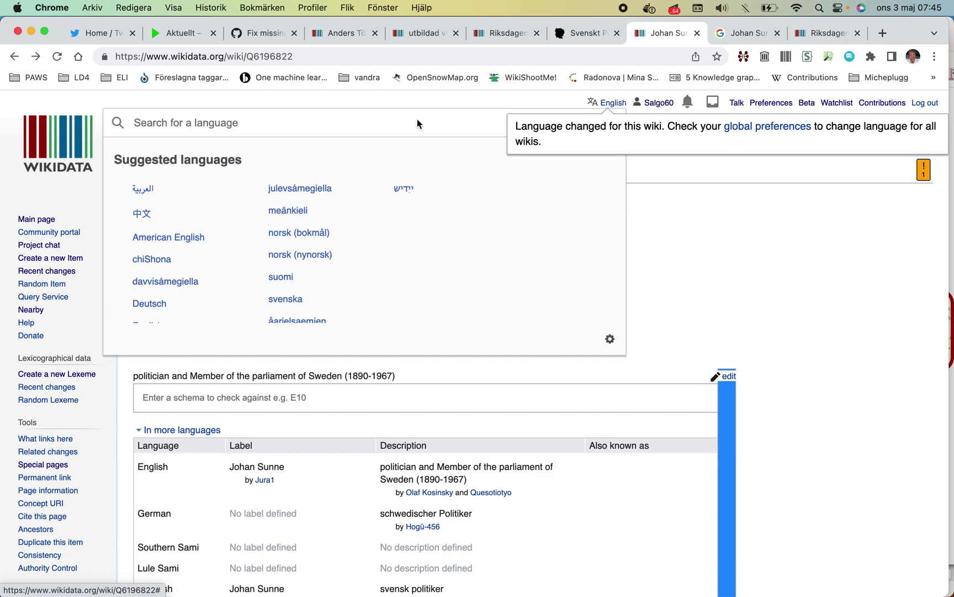
{"action": "left_click", "coordinate": [285, 298]}
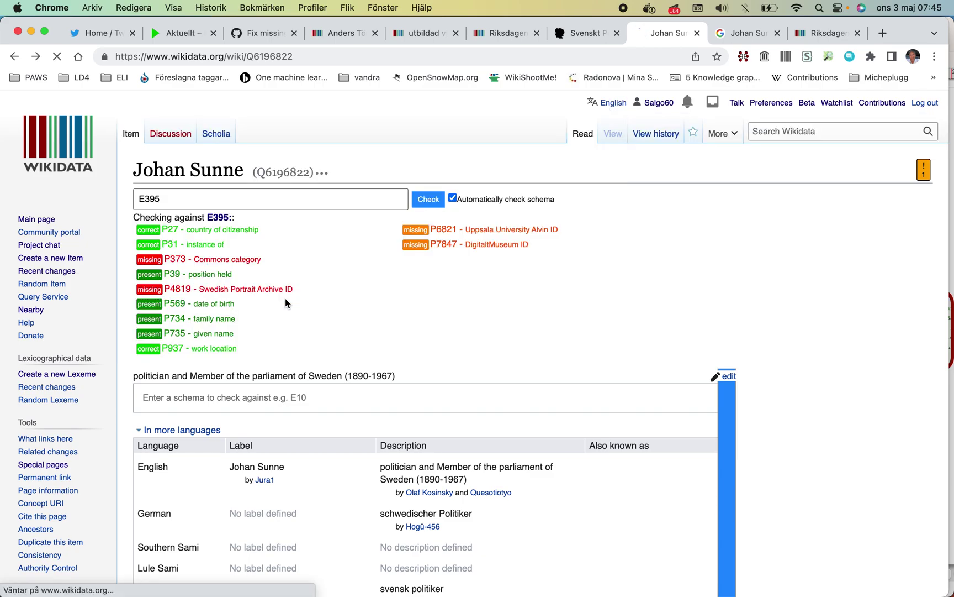
- Examine the item's statements in Swedish, including befattning, arbetsort, tillhör politiskt parti and the beskriven av källa values
{"action": "scroll", "coordinate": [285, 298], "scroll_direction": "down", "scroll_amount": 20}
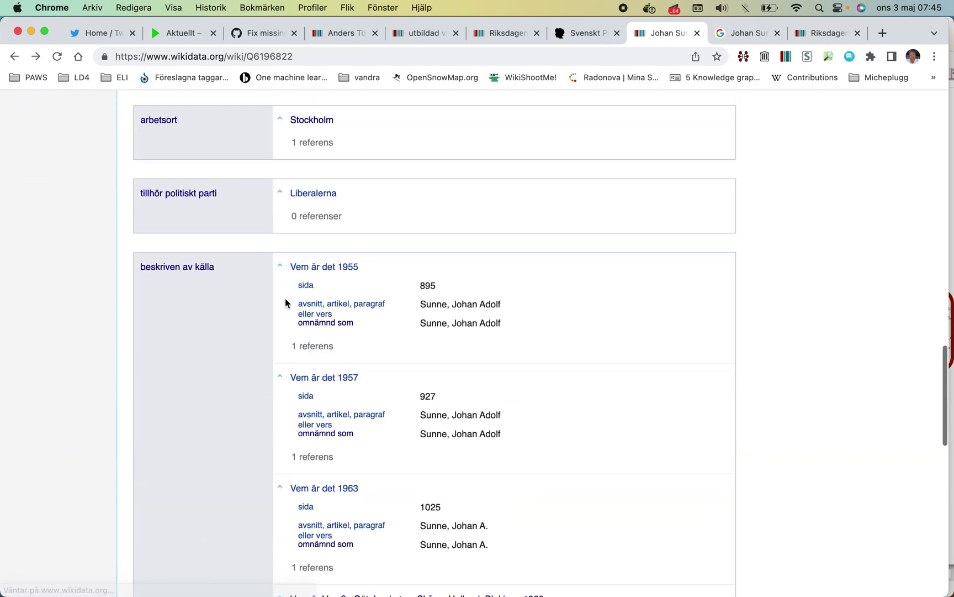
{"action": "scroll", "coordinate": [285, 302], "scroll_direction": "down", "scroll_amount": 8}
{"action": "scroll", "coordinate": [285, 302], "scroll_direction": "up", "scroll_amount": 10}
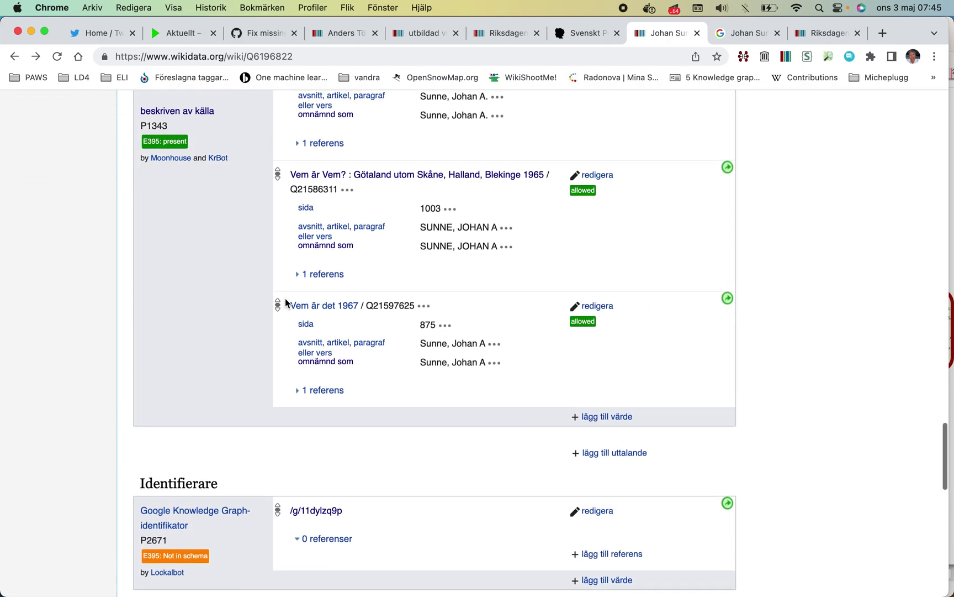
{"action": "scroll", "coordinate": [285, 301], "scroll_direction": "up", "scroll_amount": 5}
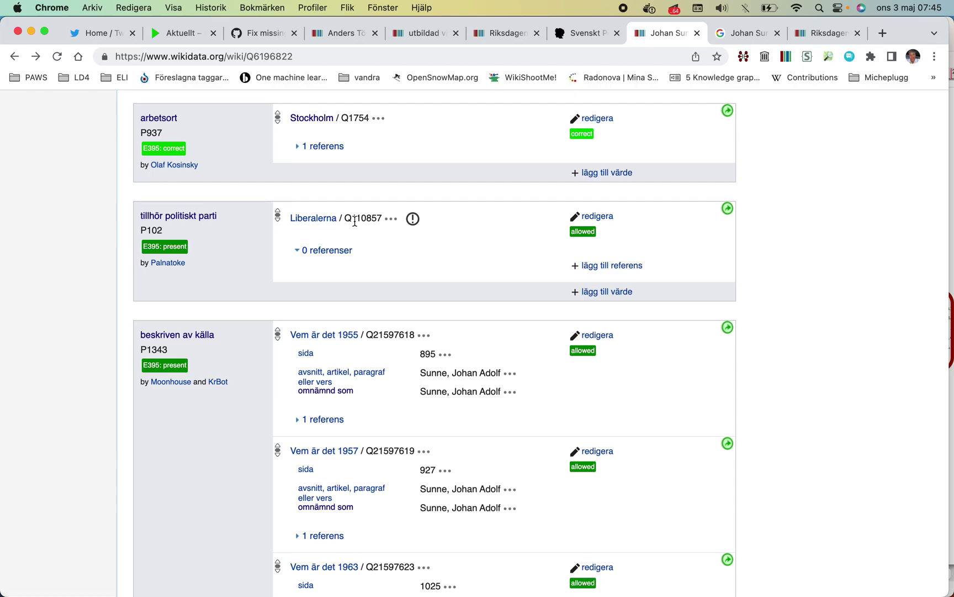
{"action": "scroll", "coordinate": [354, 221], "scroll_direction": "up", "scroll_amount": 7}
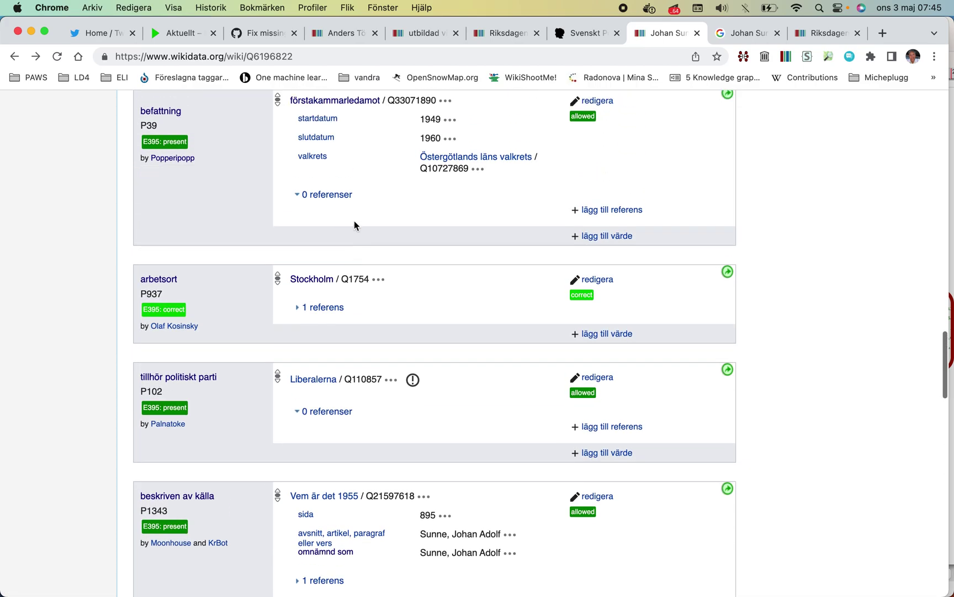
{"action": "scroll", "coordinate": [354, 221], "scroll_direction": "up", "scroll_amount": 7}
{"action": "scroll", "coordinate": [356, 223], "scroll_direction": "down", "scroll_amount": 5}
{"action": "scroll", "coordinate": [356, 223], "scroll_direction": "down", "scroll_amount": 7}
{"action": "scroll", "coordinate": [354, 221], "scroll_direction": "up", "scroll_amount": 2}
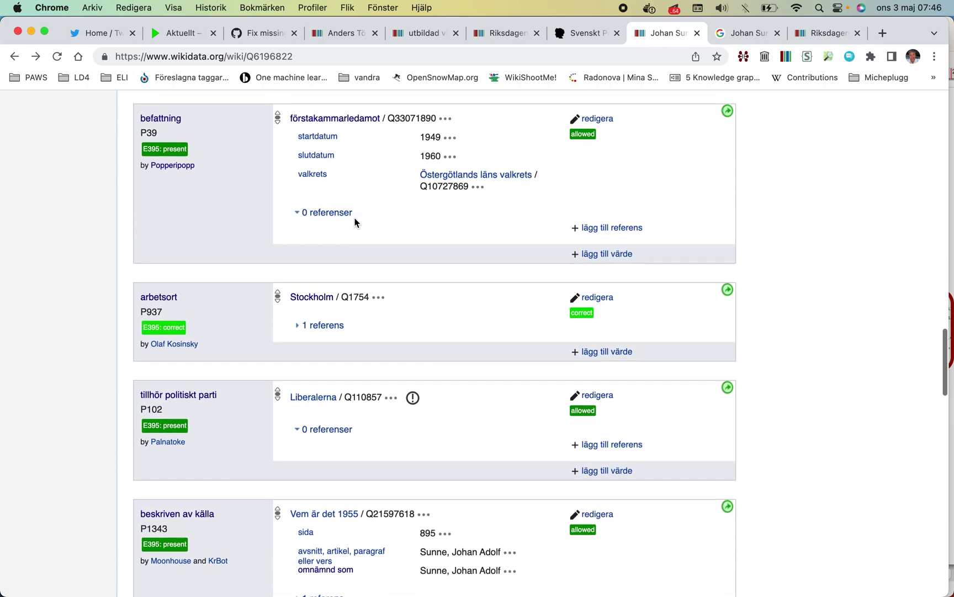
- Preview the politician's svwiki article beside the item and check which Wikidata item its folkpartist link offers as a statement value
{"action": "scroll", "coordinate": [440, 165], "scroll_direction": "up", "scroll_amount": 4}
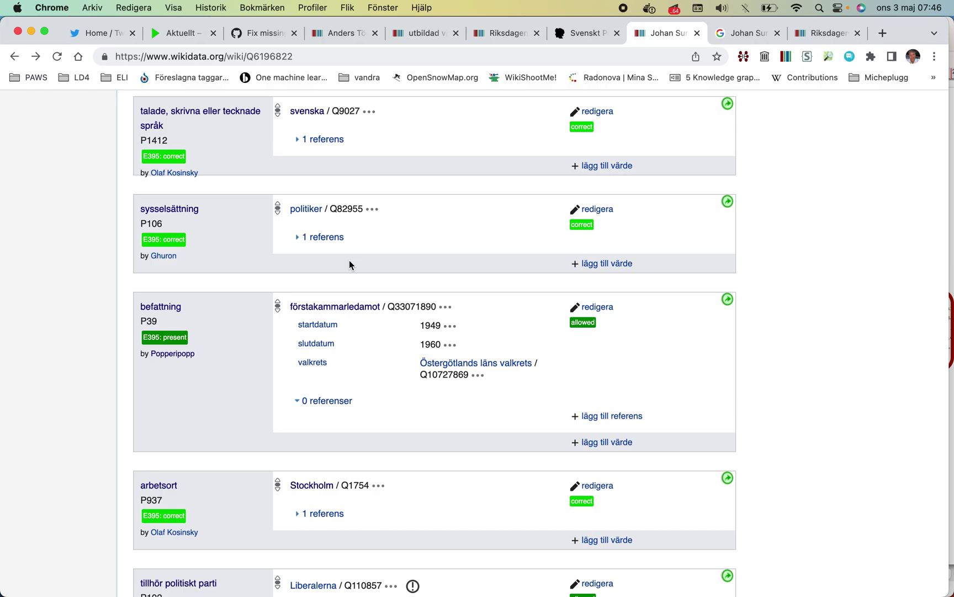
{"action": "scroll", "coordinate": [349, 259], "scroll_direction": "down", "scroll_amount": 20}
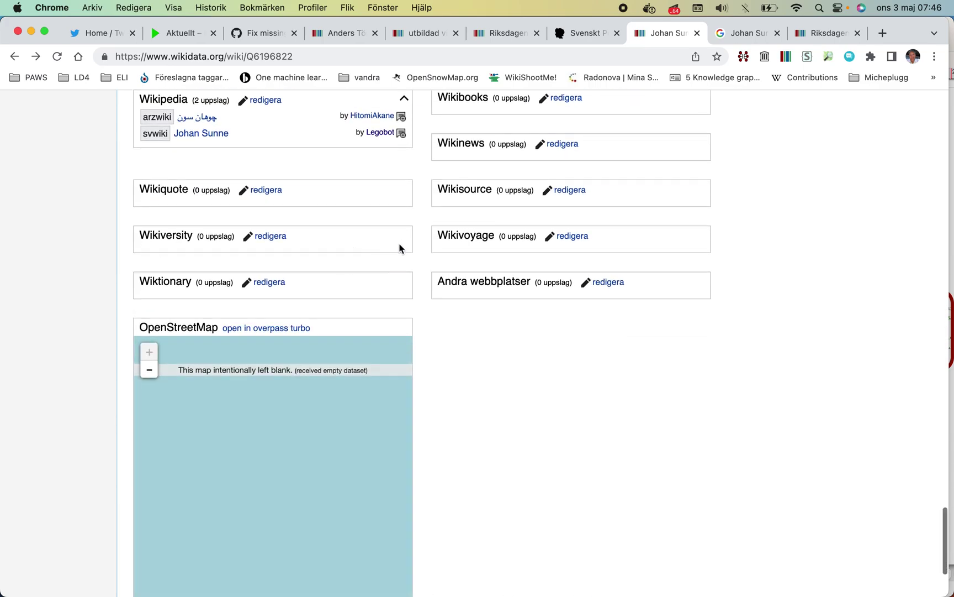
{"action": "scroll", "coordinate": [399, 248], "scroll_direction": "up", "scroll_amount": 1}
{"action": "left_click", "coordinate": [401, 174]}
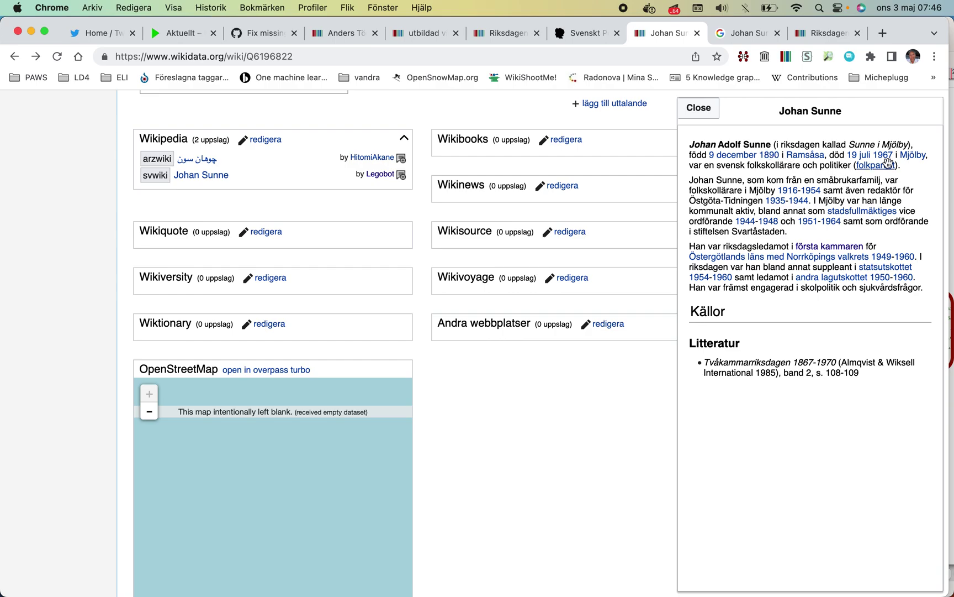
{"action": "scroll", "coordinate": [630, 174], "scroll_direction": "up", "scroll_amount": 10}
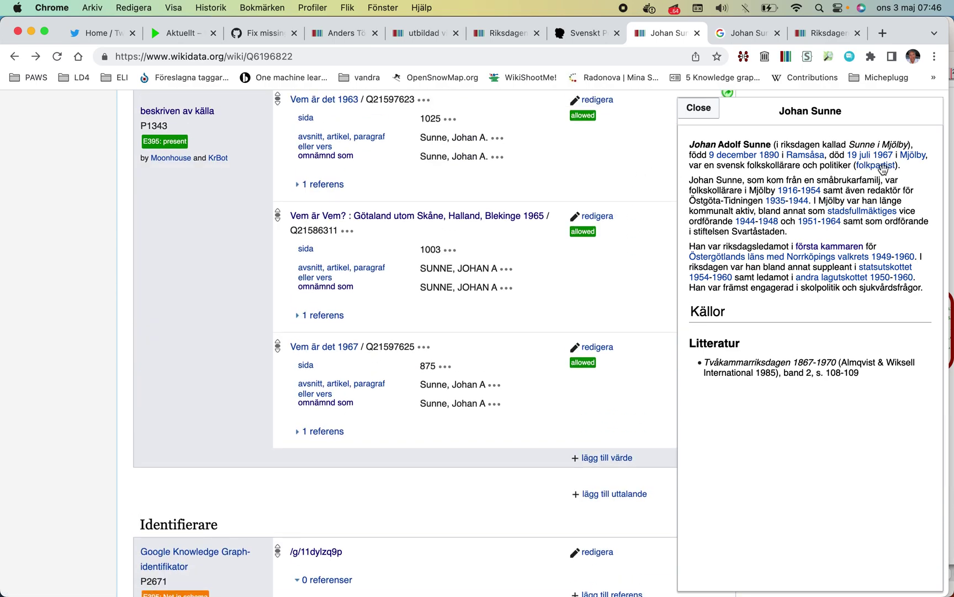
{"action": "left_click", "coordinate": [877, 165]}
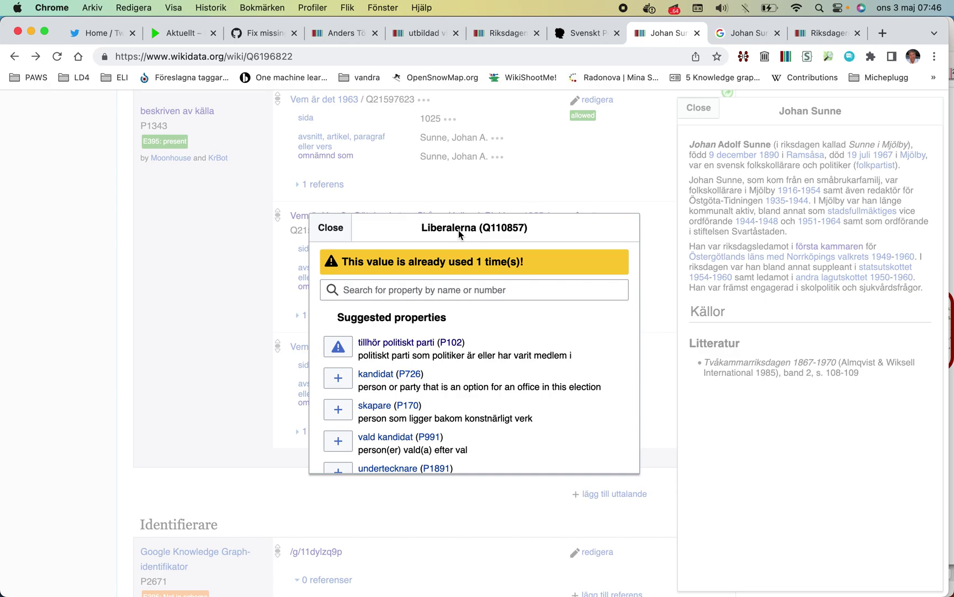
{"action": "left_click", "coordinate": [346, 229]}
- Open the politician's Swedish Wikipedia article, inspect the folkpartist link in its source text, and return to the article
{"action": "scroll", "coordinate": [330, 260], "scroll_direction": "down", "scroll_amount": 15}
{"action": "scroll", "coordinate": [341, 249], "scroll_direction": "up", "scroll_amount": 3}
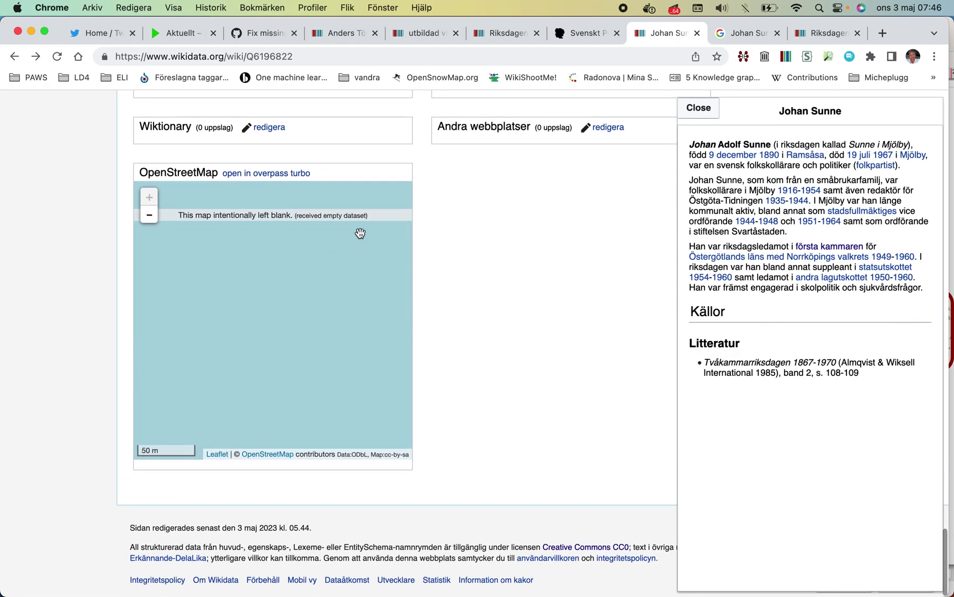
{"action": "scroll", "coordinate": [448, 197], "scroll_direction": "up", "scroll_amount": 2}
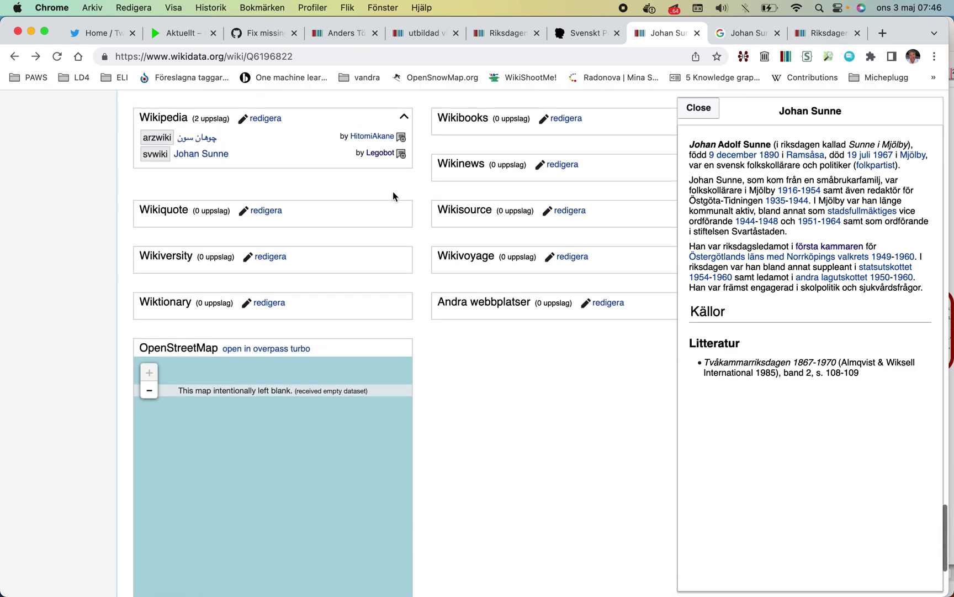
{"action": "left_click", "coordinate": [198, 156]}
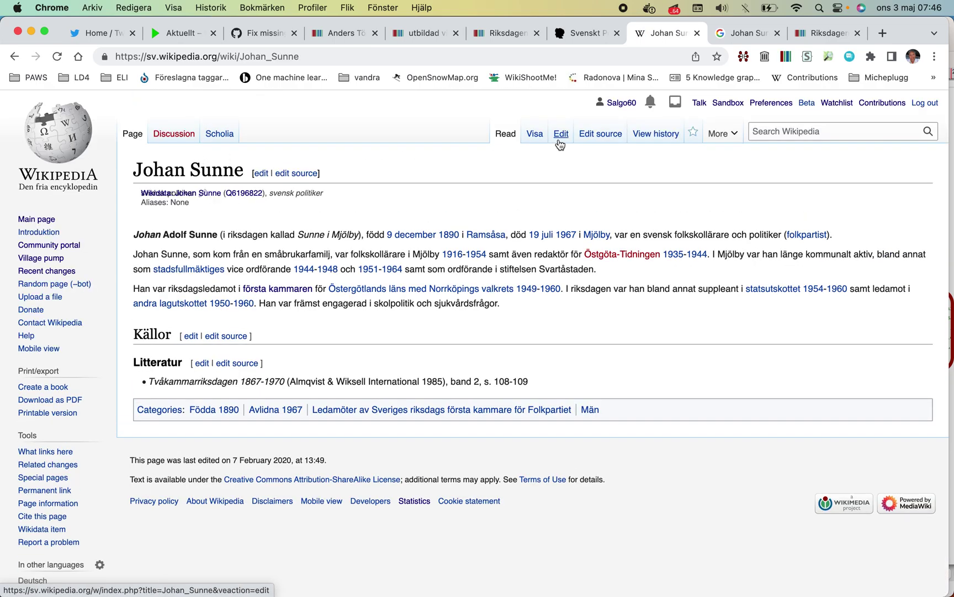
{"action": "left_click", "coordinate": [606, 136]}
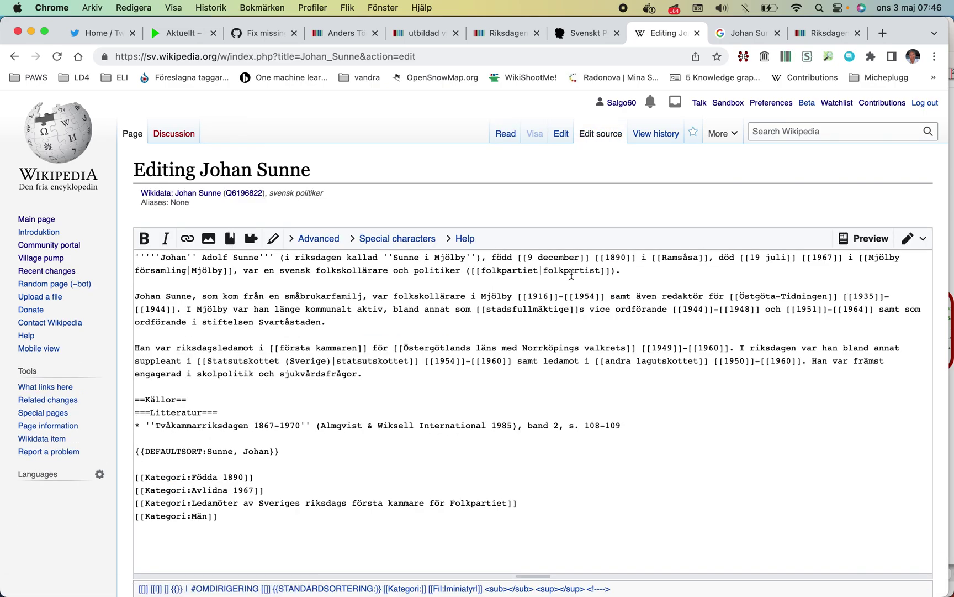
{"action": "left_click", "coordinate": [15, 56]}
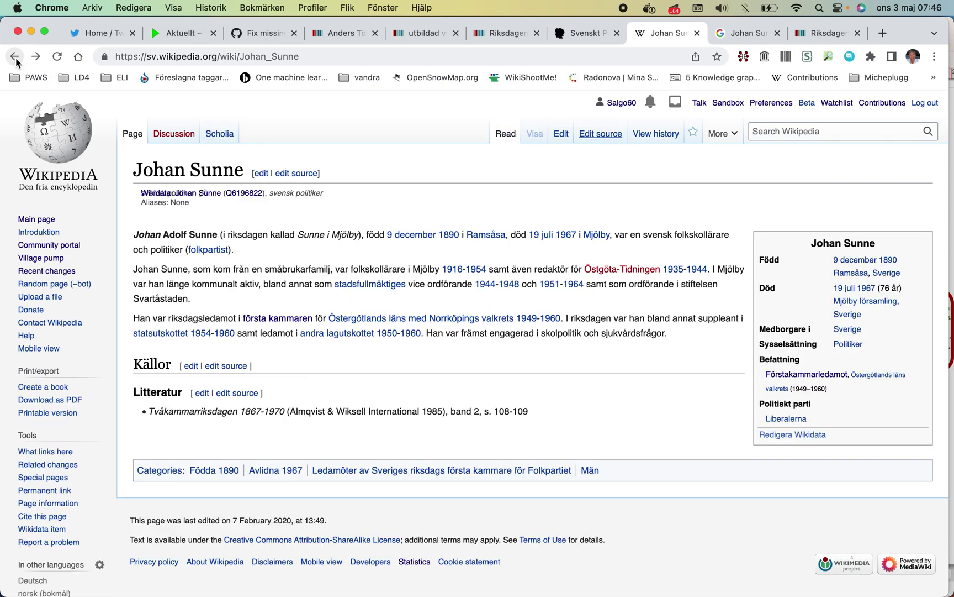
- Follow the folkpartist link to the Folkpartiet redirect page and open the Wikidata item connected to that redirect
{"action": "left_click", "coordinate": [210, 249]}
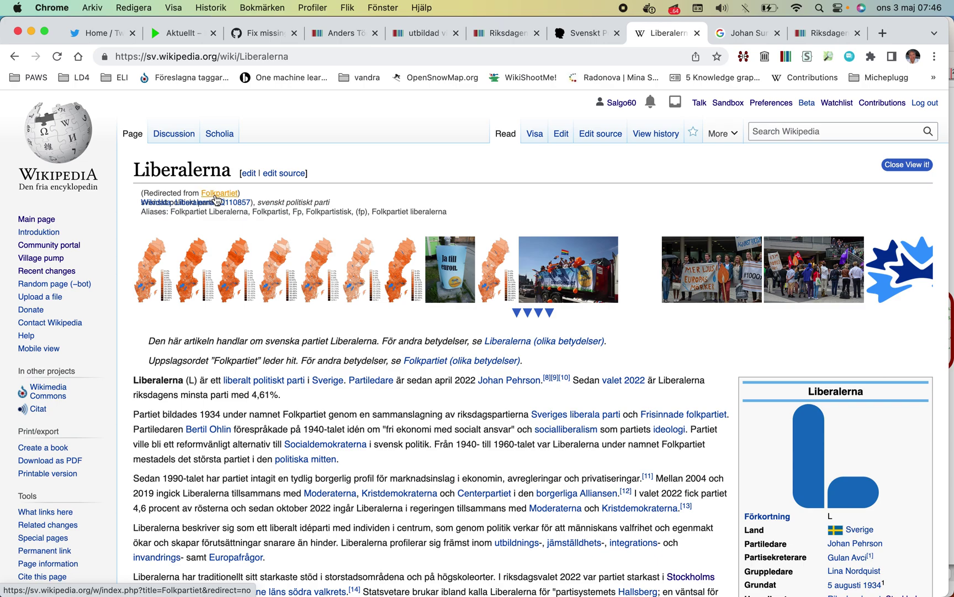
{"action": "left_click", "coordinate": [215, 194]}
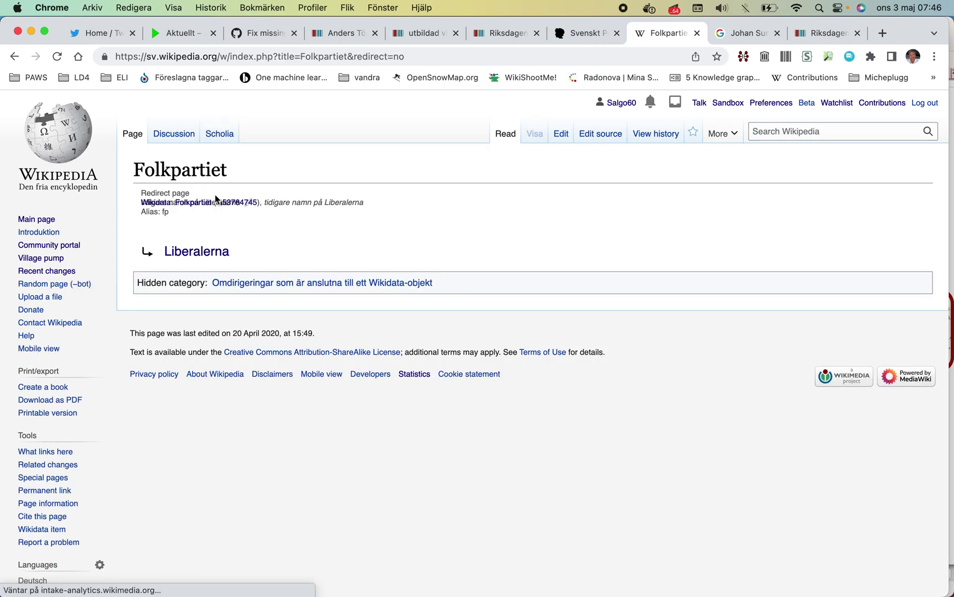
{"action": "left_click", "coordinate": [254, 203]}
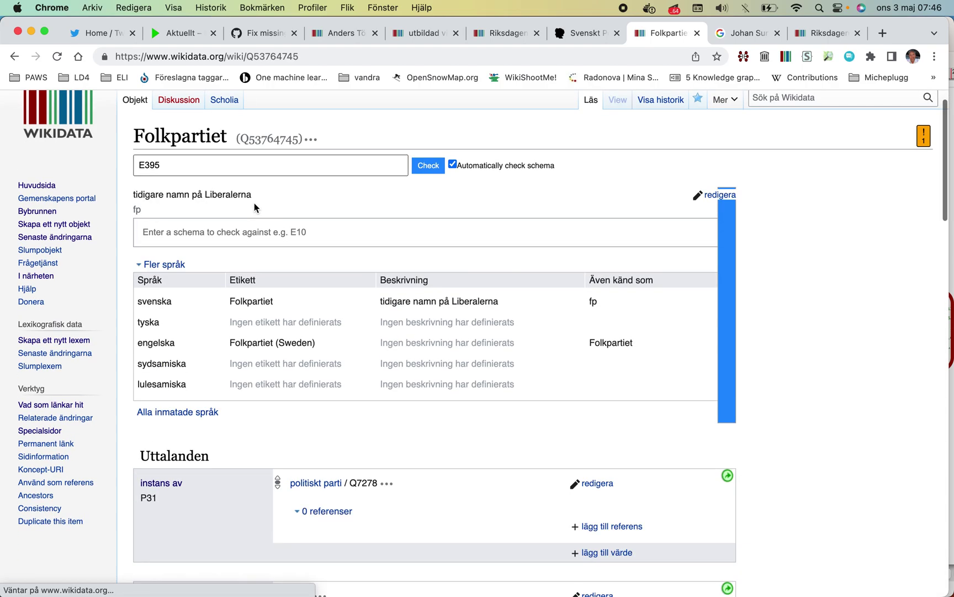
- Review the Folkpartiet item's statements and schema check, and copy its item ID Q53764745
{"action": "scroll", "coordinate": [255, 203], "scroll_direction": "down", "scroll_amount": 7}
{"action": "scroll", "coordinate": [254, 203], "scroll_direction": "down", "scroll_amount": 15}
{"action": "scroll", "coordinate": [254, 203], "scroll_direction": "up", "scroll_amount": 6}
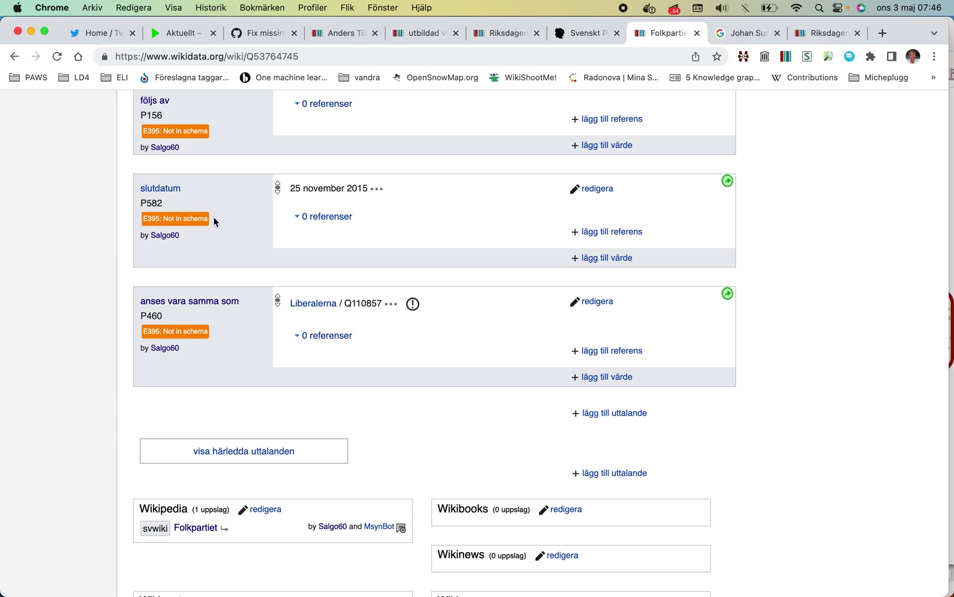
{"action": "scroll", "coordinate": [180, 156], "scroll_direction": "up", "scroll_amount": 20}
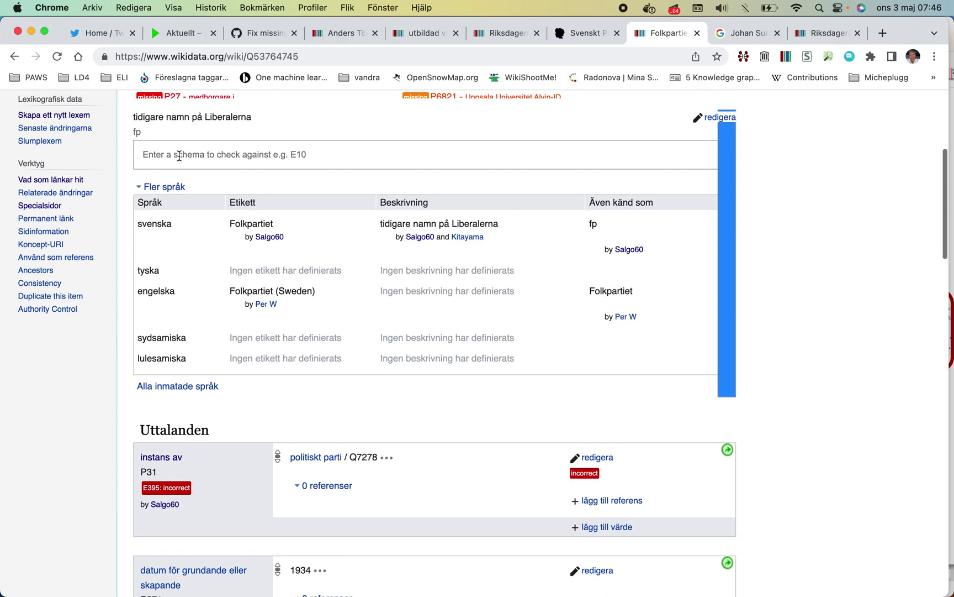
{"action": "scroll", "coordinate": [179, 155], "scroll_direction": "up", "scroll_amount": 5}
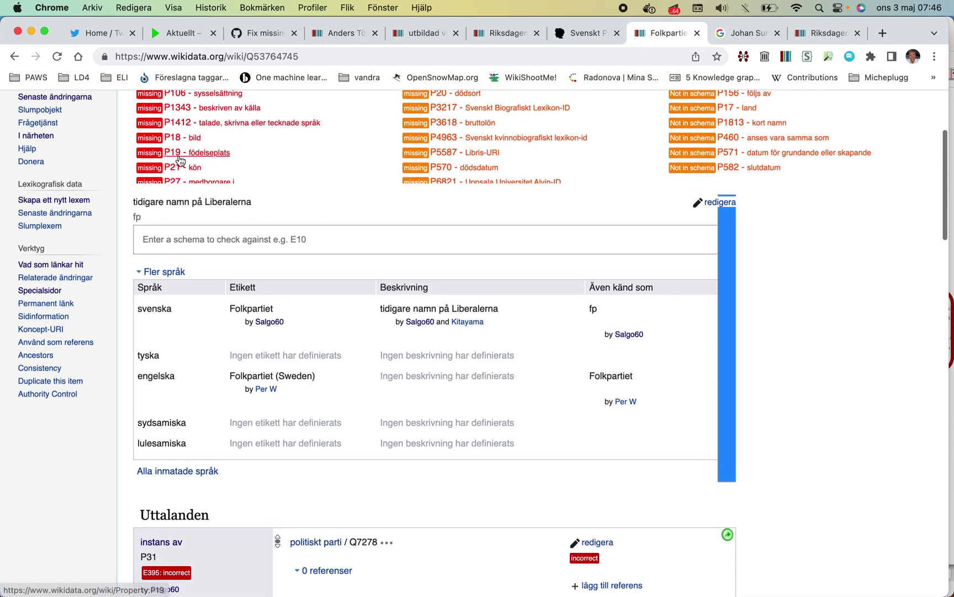
{"action": "scroll", "coordinate": [180, 161], "scroll_direction": "up", "scroll_amount": 3}
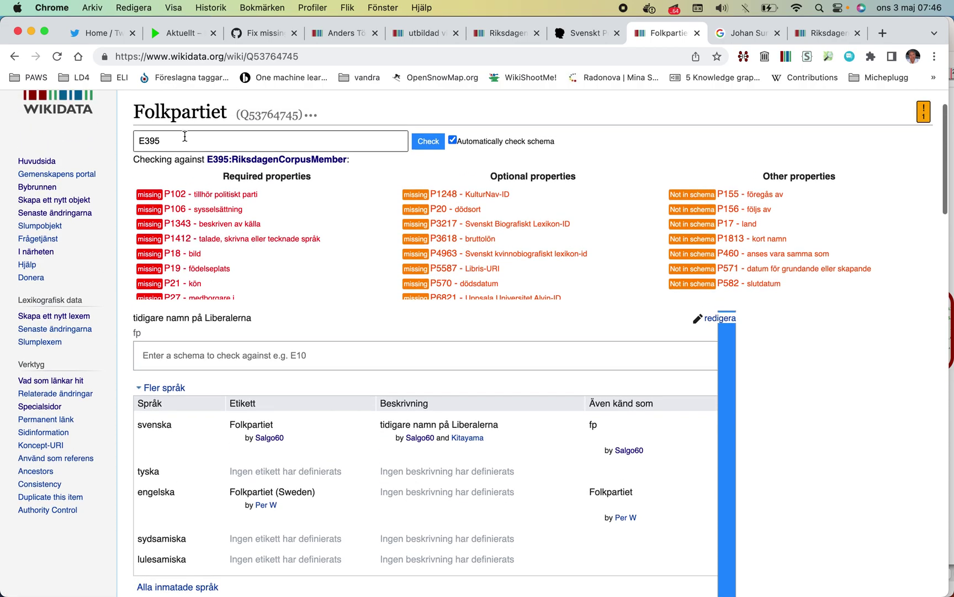
{"action": "double_click", "coordinate": [266, 116]}
{"action": "right_click", "coordinate": [267, 114]}
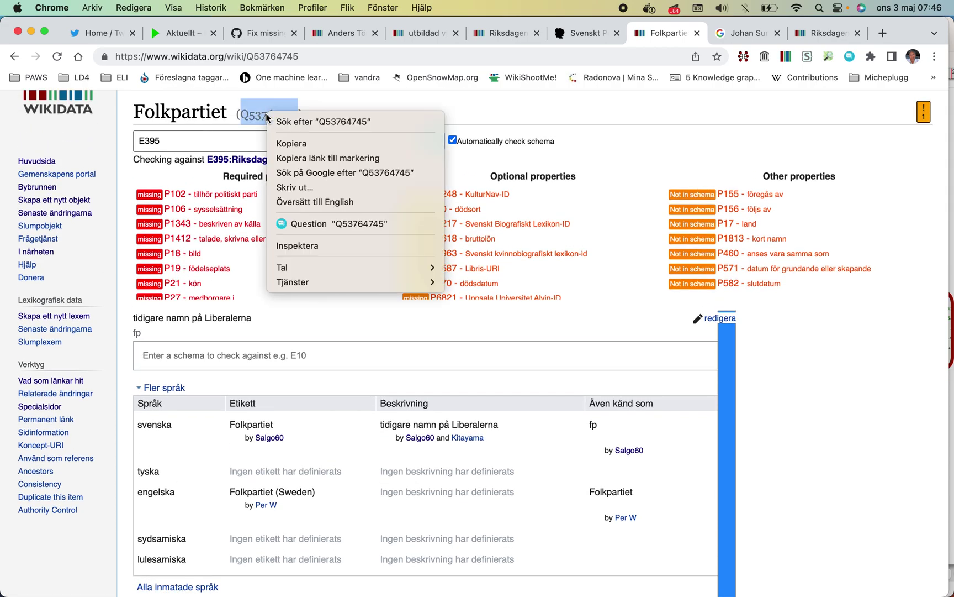
{"action": "left_click", "coordinate": [288, 145]}
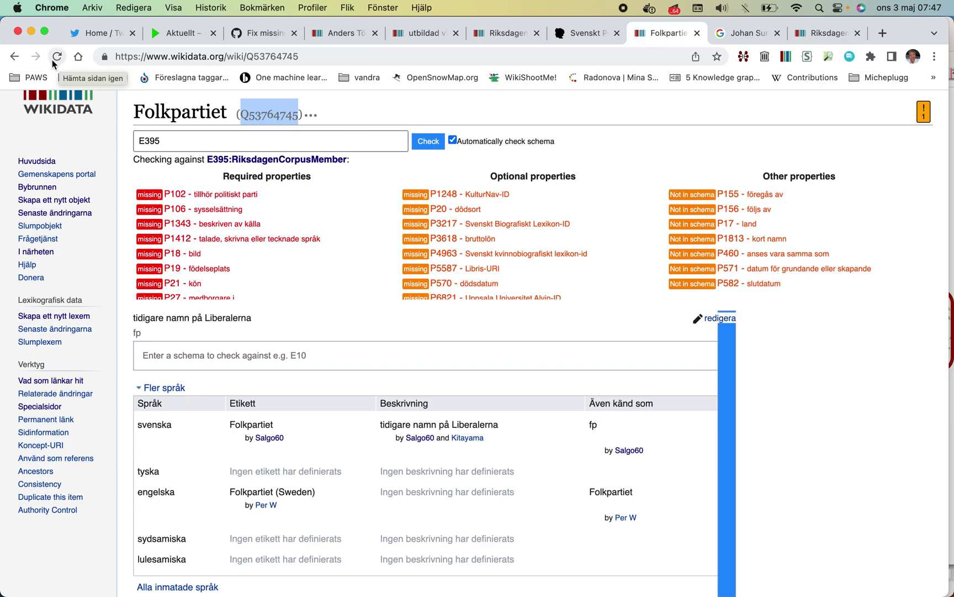
- Return to the politician's Swedish Wikipedia article and open the linked Wikidata item Q6196822
{"action": "left_click", "coordinate": [15, 57]}
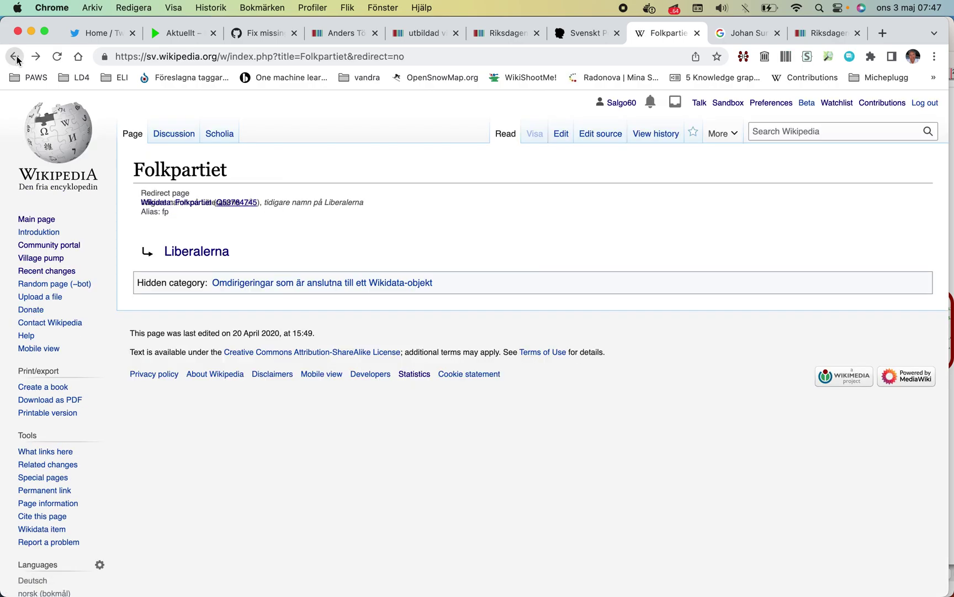
{"action": "left_click", "coordinate": [16, 57]}
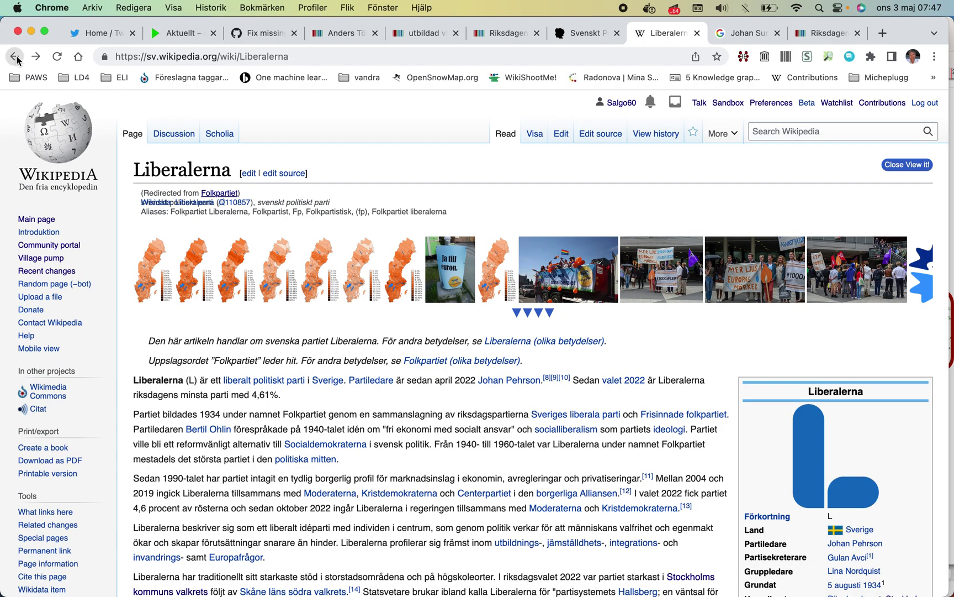
{"action": "left_click", "coordinate": [16, 57]}
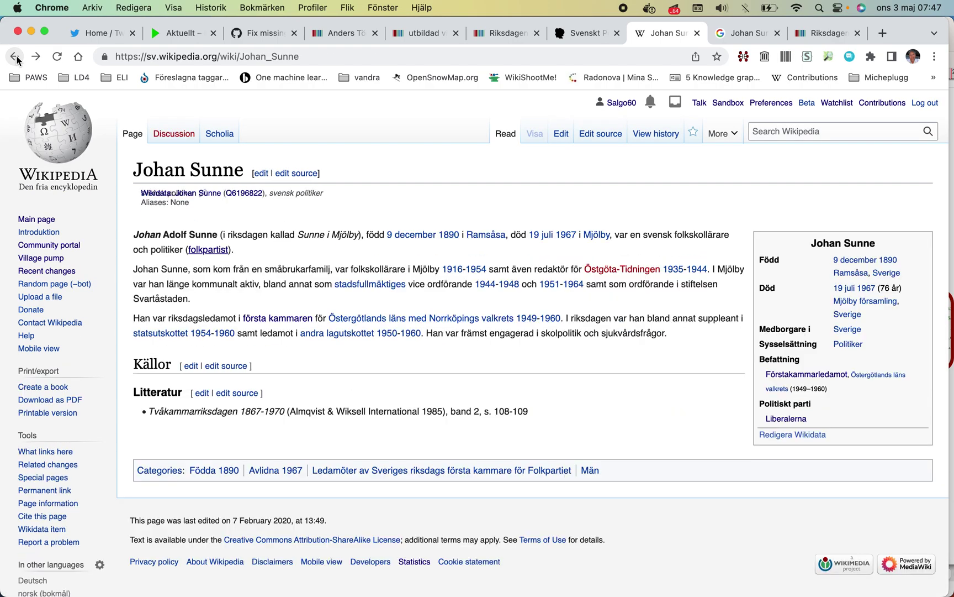
{"action": "left_click", "coordinate": [243, 193]}
- Replace the tillhör politiskt parti value with Folkpartiet (Q53764745) and publish the statement
{"action": "scroll", "coordinate": [242, 194], "scroll_direction": "down", "scroll_amount": 20}
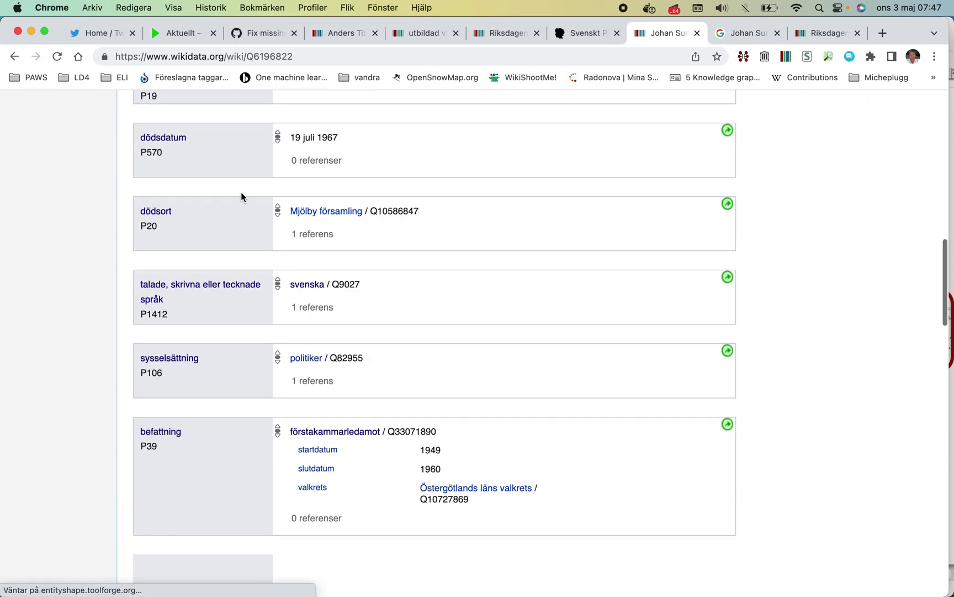
{"action": "scroll", "coordinate": [241, 196], "scroll_direction": "down", "scroll_amount": 5}
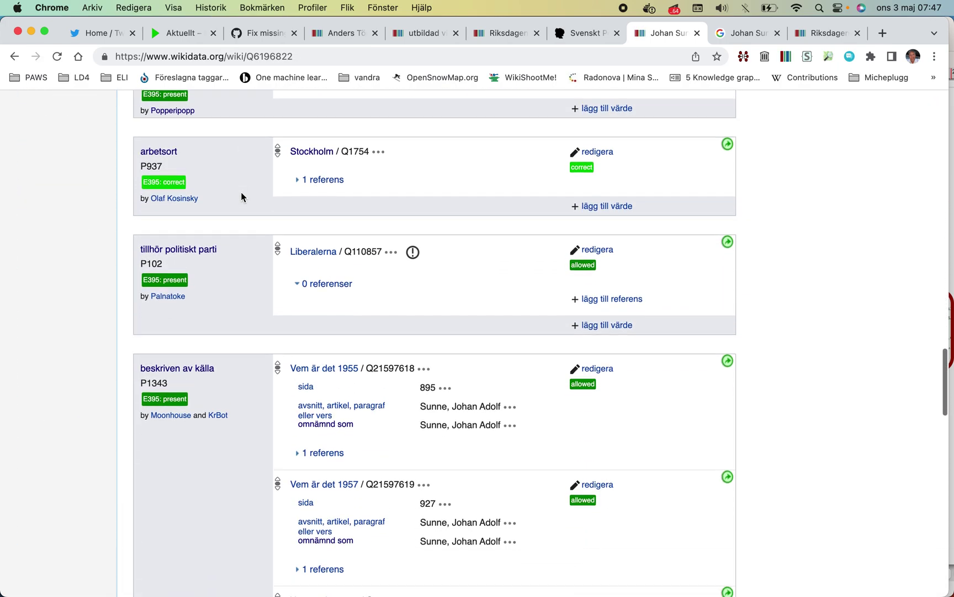
{"action": "scroll", "coordinate": [326, 183], "scroll_direction": "down", "scroll_amount": 4}
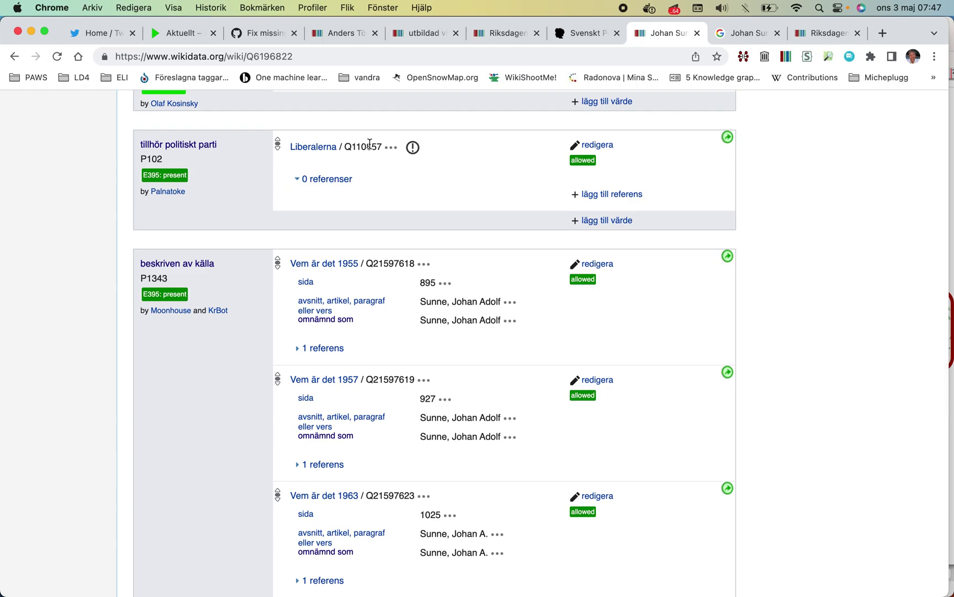
{"action": "left_click", "coordinate": [574, 146]}
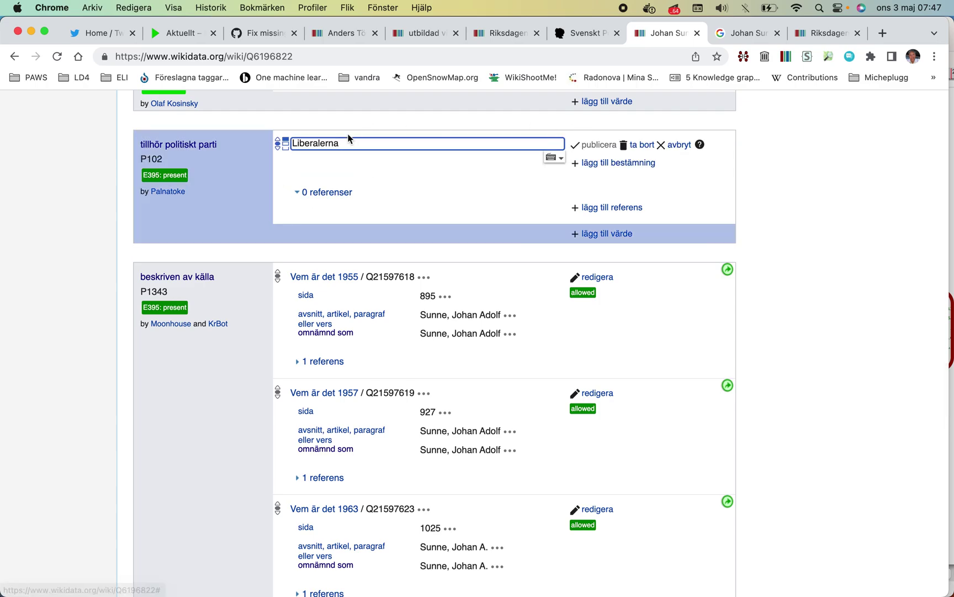
{"action": "left_click_drag", "start_coordinate": [347, 142], "coordinate": [287, 143]}
{"action": "right_click", "coordinate": [313, 141]}
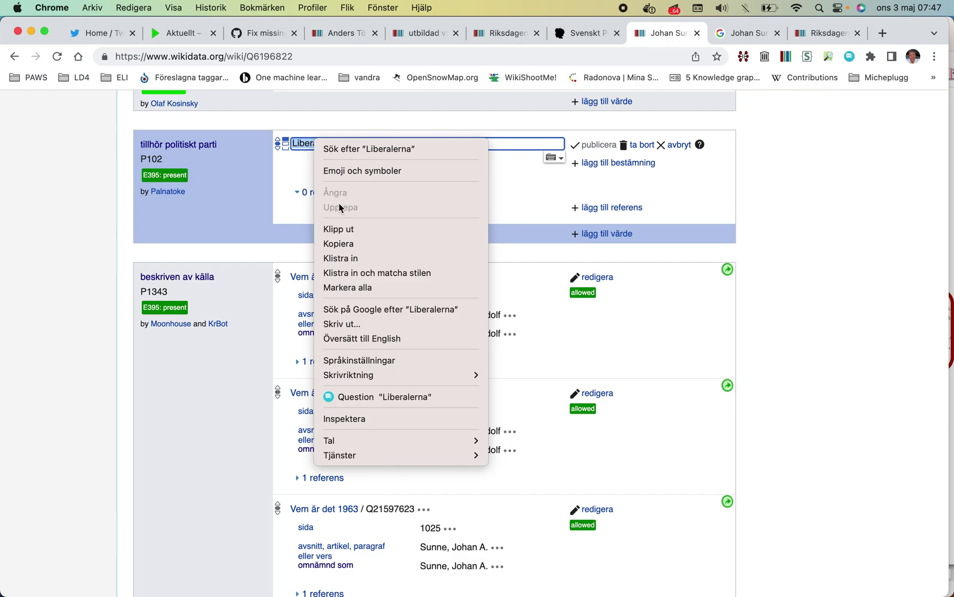
{"action": "left_click", "coordinate": [351, 258]}
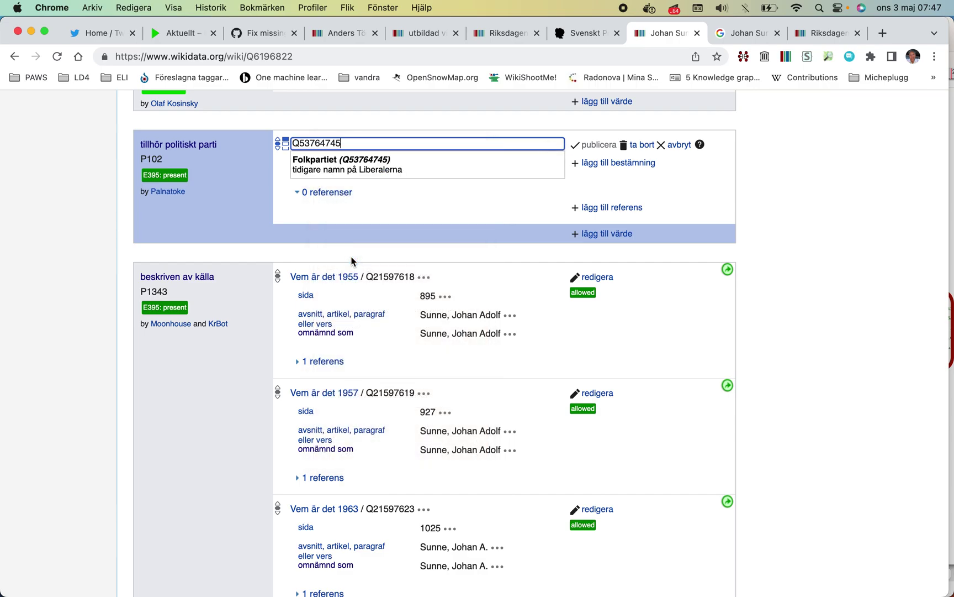
{"action": "left_click", "coordinate": [345, 167]}
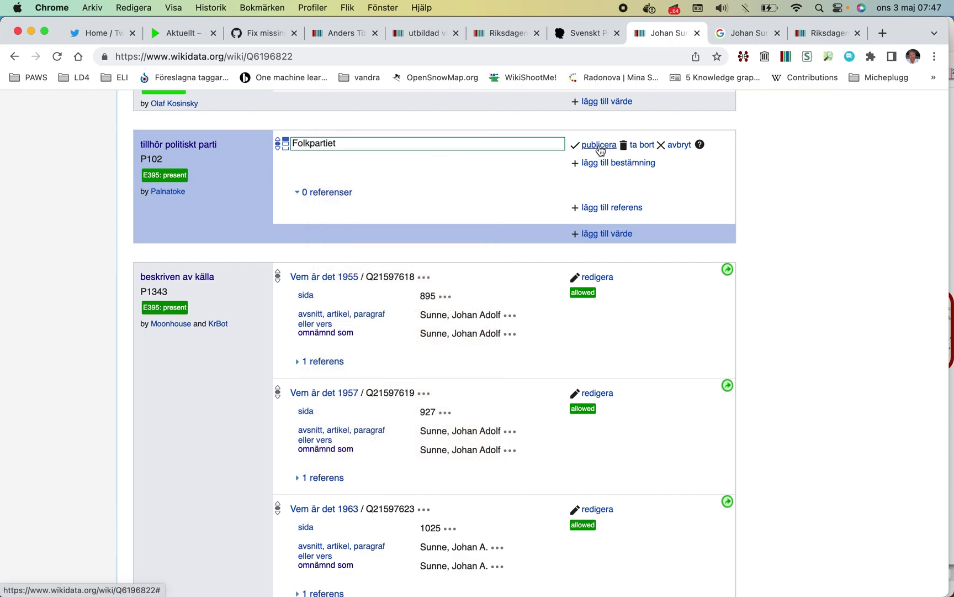
{"action": "left_click", "coordinate": [599, 145]}
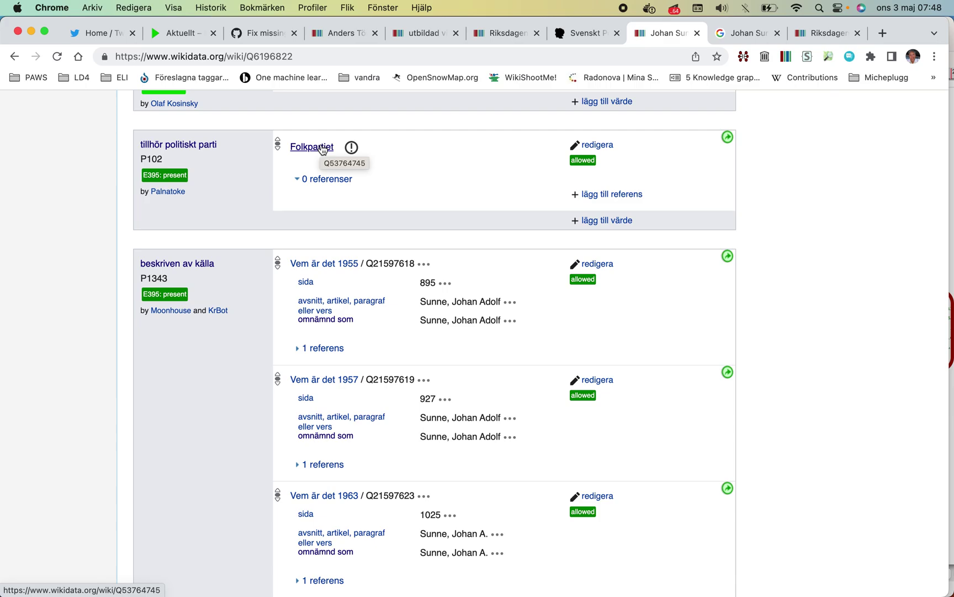
- Open the Folkpartiet item from the party statement and examine its föregås av, följs av, slutdatum and anses vara samma som statements
{"action": "left_click", "coordinate": [322, 148]}
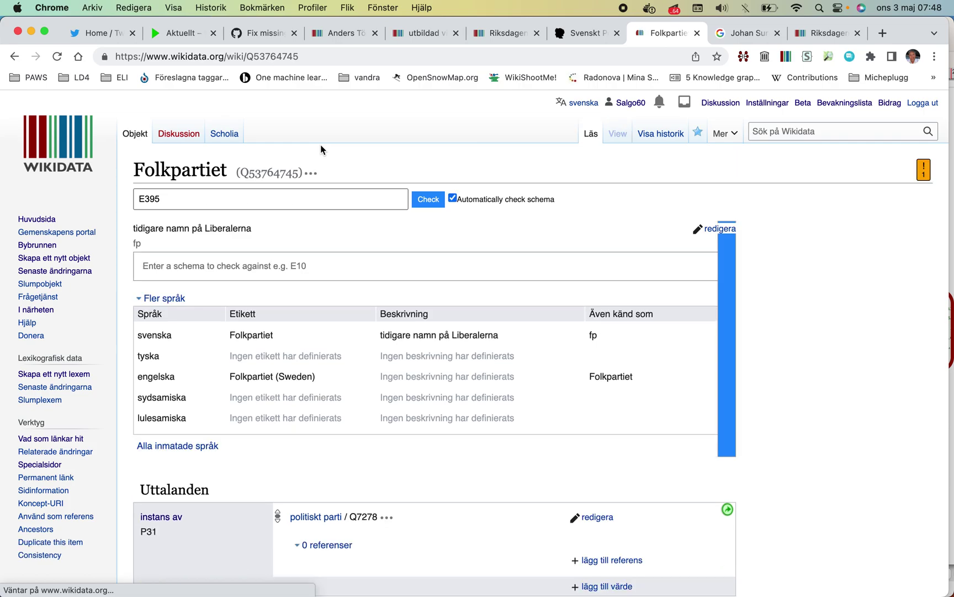
{"action": "scroll", "coordinate": [299, 187], "scroll_direction": "down", "scroll_amount": 10}
{"action": "scroll", "coordinate": [299, 188], "scroll_direction": "up", "scroll_amount": 10}
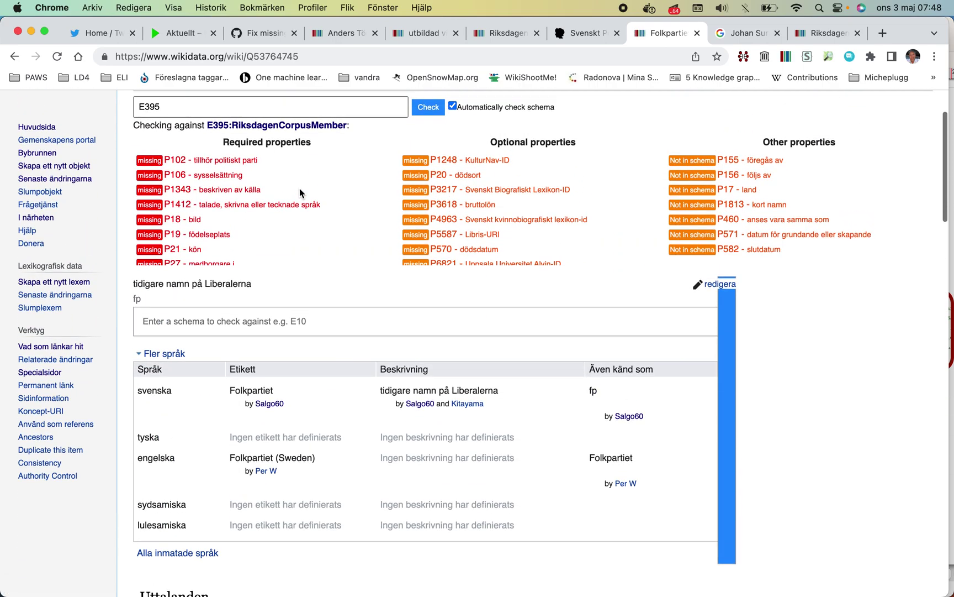
{"action": "scroll", "coordinate": [298, 187], "scroll_direction": "down", "scroll_amount": 3}
{"action": "scroll", "coordinate": [287, 302], "scroll_direction": "down", "scroll_amount": 15}
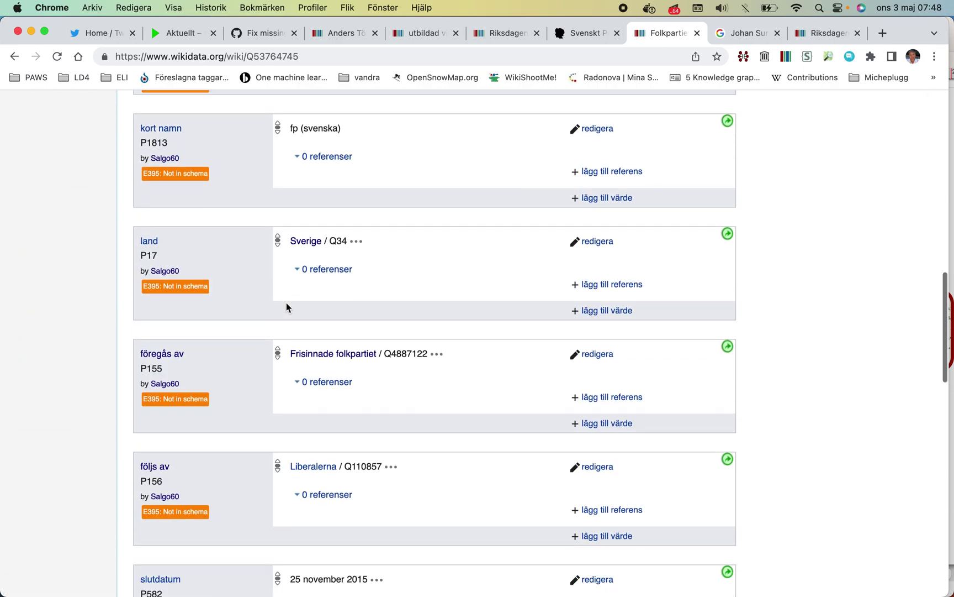
{"action": "scroll", "coordinate": [286, 304], "scroll_direction": "down", "scroll_amount": 3}
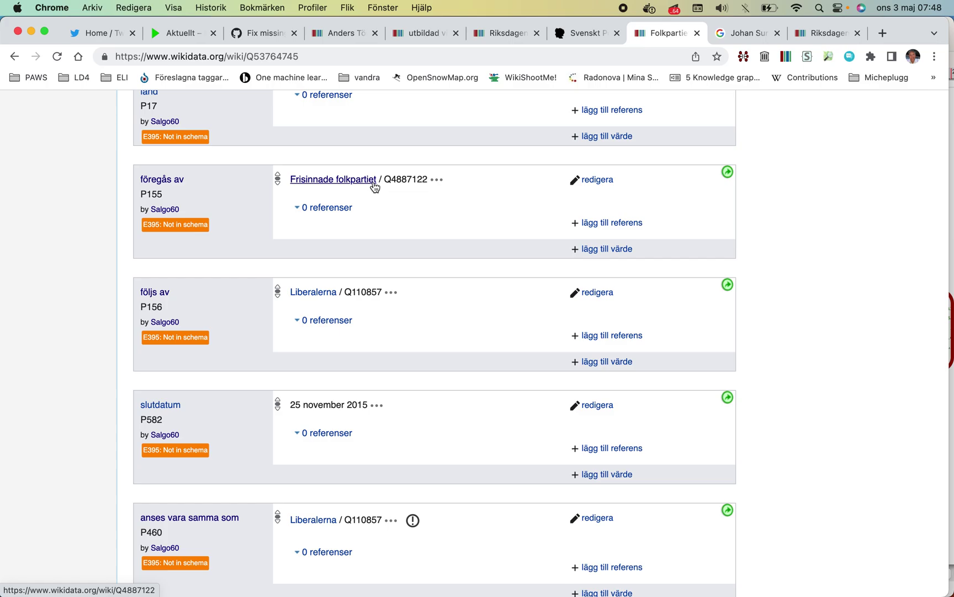
{"action": "scroll", "coordinate": [375, 187], "scroll_direction": "down", "scroll_amount": 1}
{"action": "scroll", "coordinate": [367, 185], "scroll_direction": "down", "scroll_amount": 1}
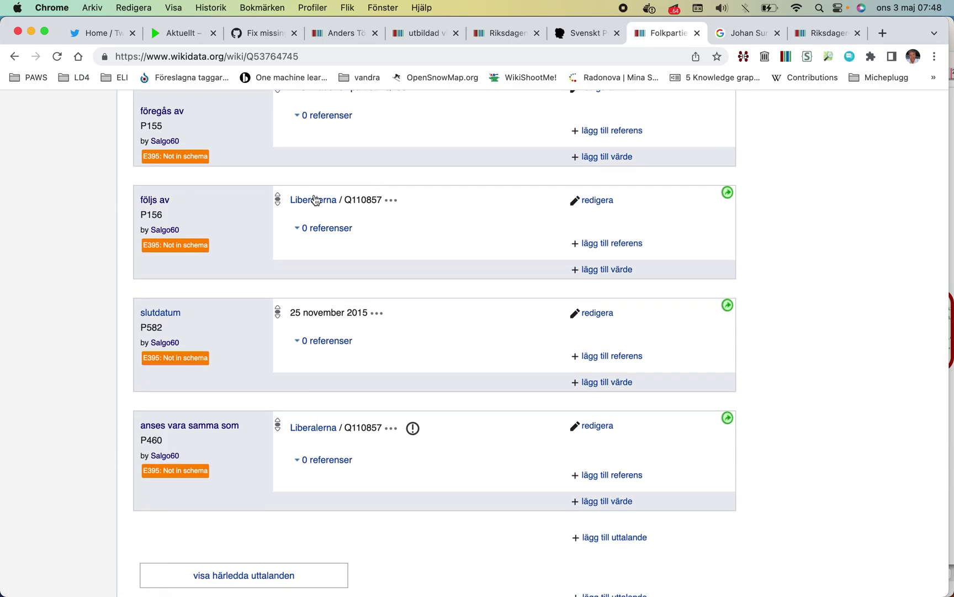
- Examine the Folkpartiet item's föregås av, följs av, slutdatum and anses vara samma som statements and its Wikipedia sitelink
{"action": "scroll", "coordinate": [269, 223], "scroll_direction": "up", "scroll_amount": 2}
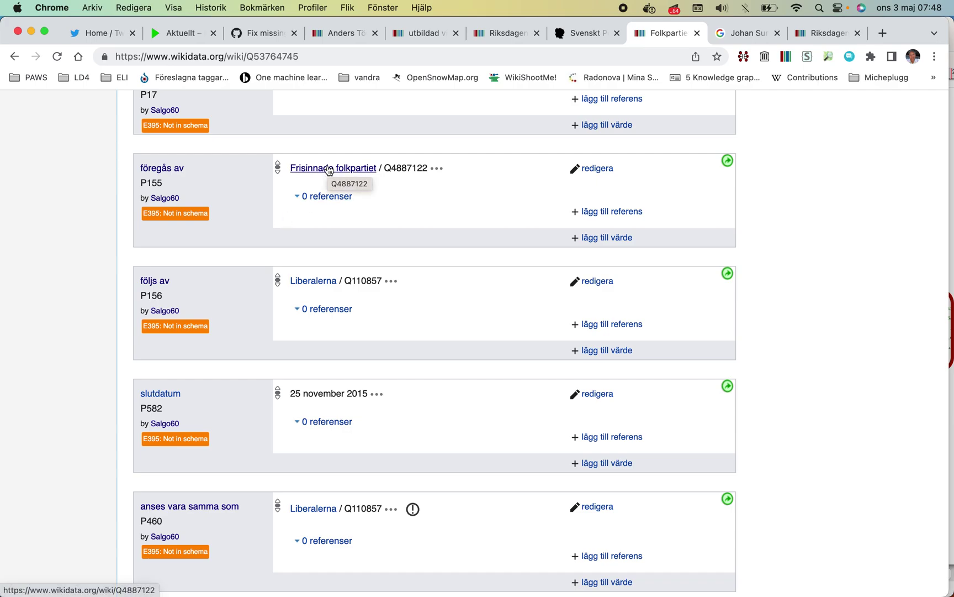
{"action": "scroll", "coordinate": [329, 170], "scroll_direction": "down", "scroll_amount": 5}
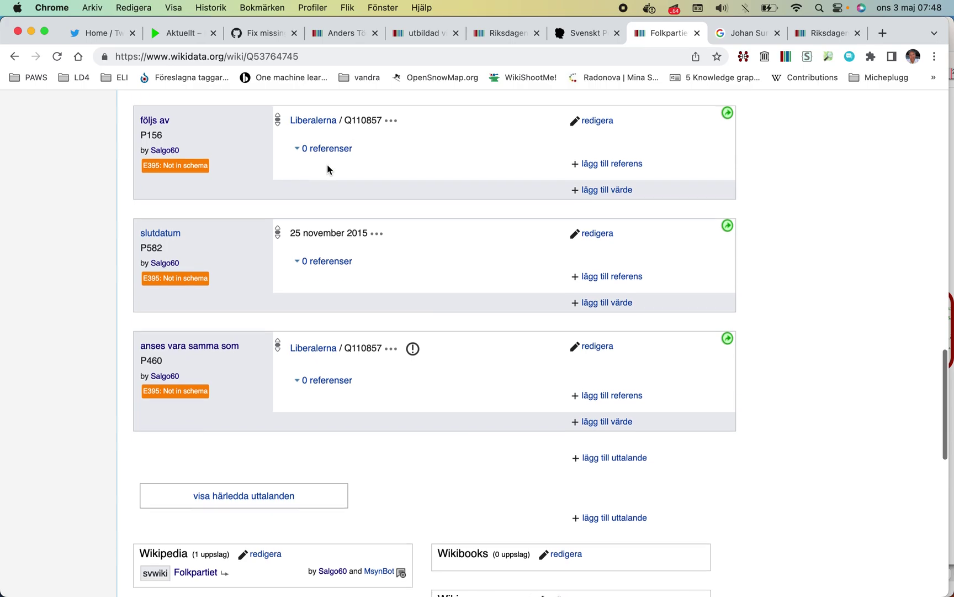
{"action": "scroll", "coordinate": [327, 164], "scroll_direction": "down", "scroll_amount": 3}
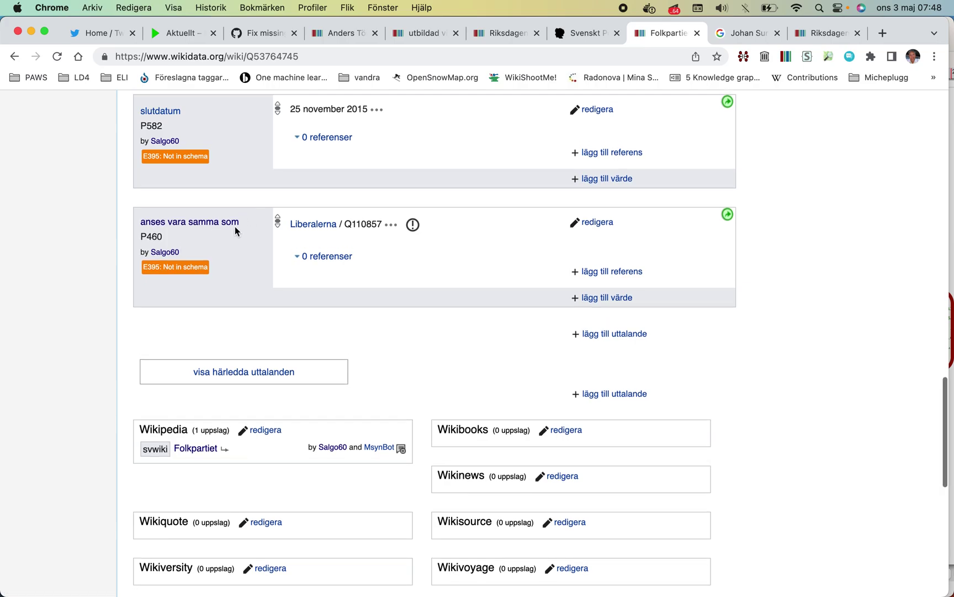
{"action": "scroll", "coordinate": [232, 237], "scroll_direction": "down", "scroll_amount": 5}
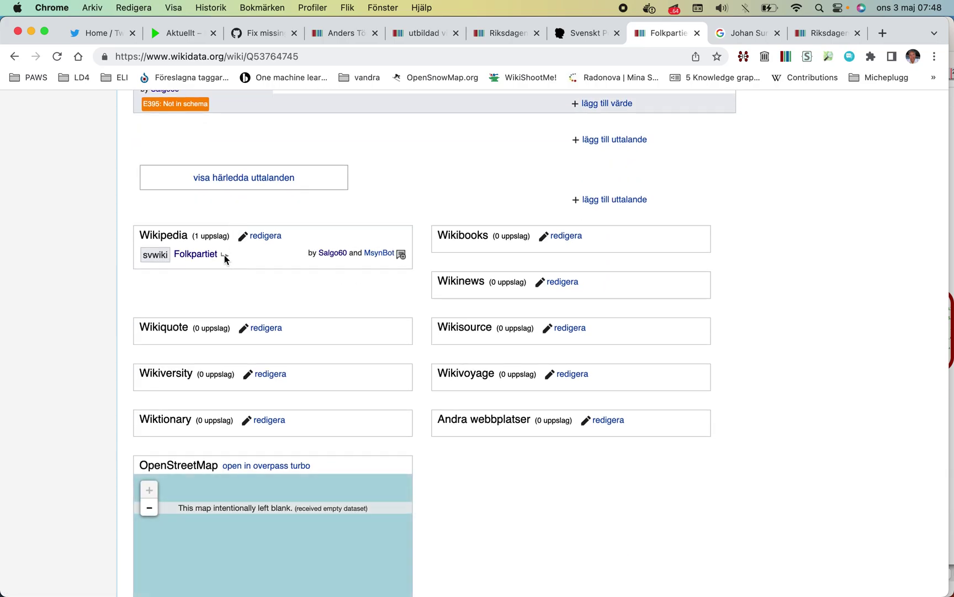
{"action": "scroll", "coordinate": [218, 256], "scroll_direction": "up", "scroll_amount": 4}
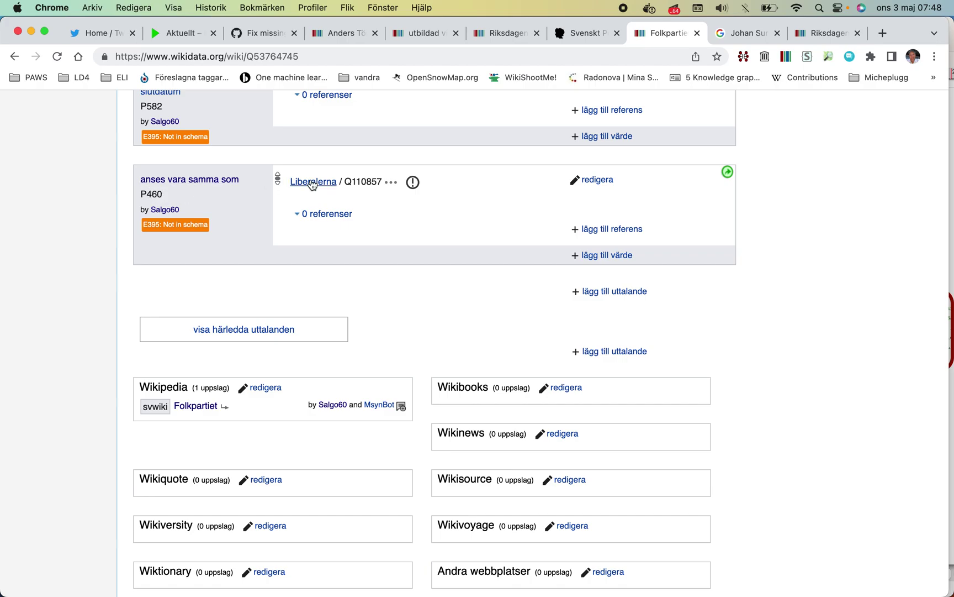
{"action": "scroll", "coordinate": [383, 189], "scroll_direction": "up", "scroll_amount": 1}
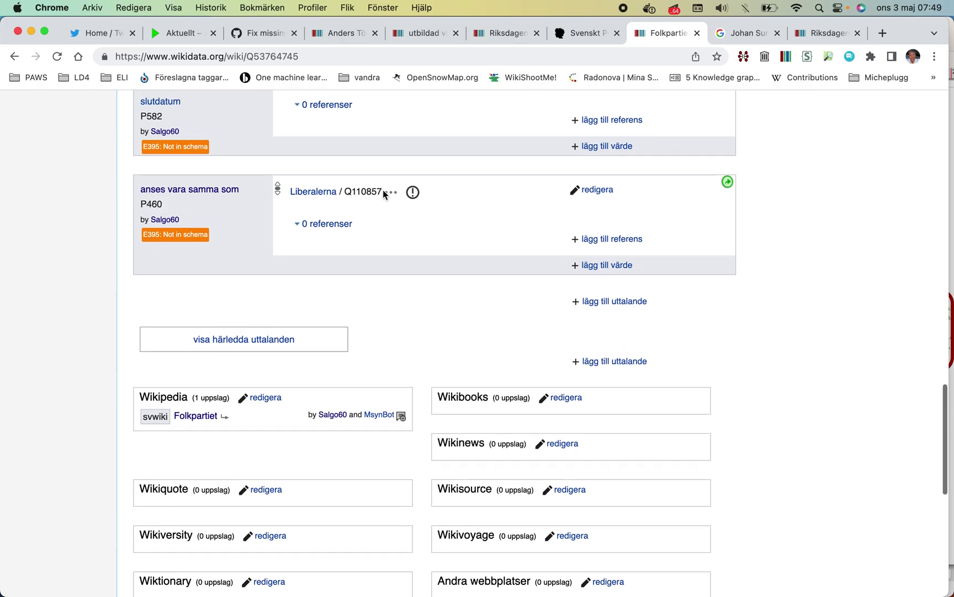
- Return to the politician's item Q6196822, preview the svwiki sitelink and open the Swedish Wikipedia article
{"action": "left_click", "coordinate": [14, 56]}
{"action": "scroll", "coordinate": [94, 224], "scroll_direction": "down", "scroll_amount": 15}
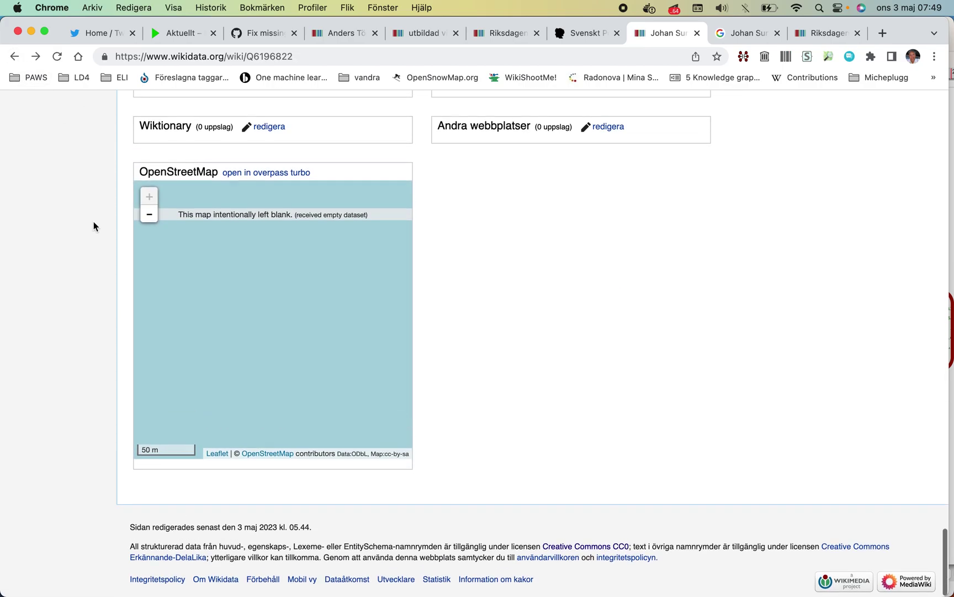
{"action": "scroll", "coordinate": [94, 224], "scroll_direction": "up", "scroll_amount": 5}
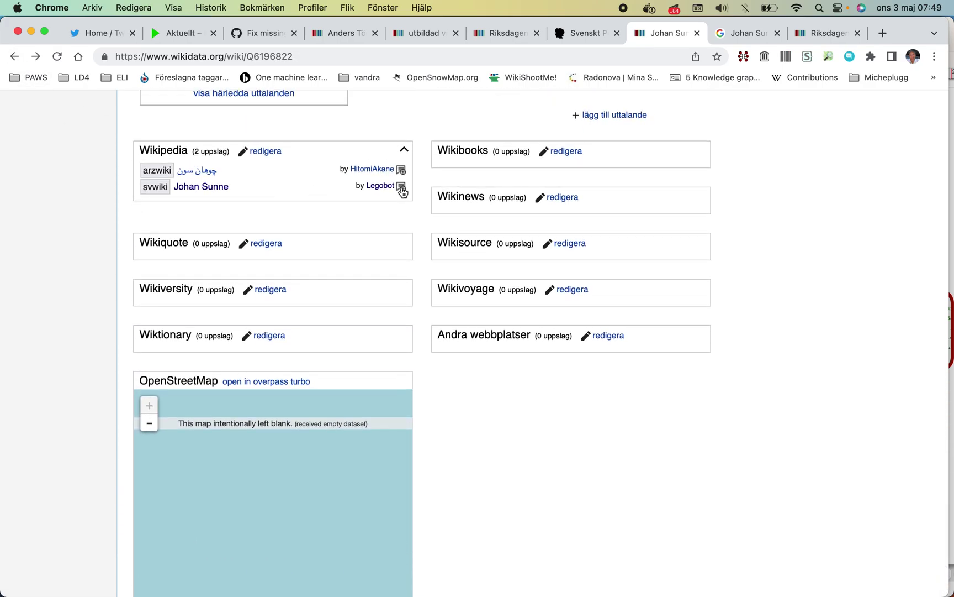
{"action": "left_click", "coordinate": [401, 186]}
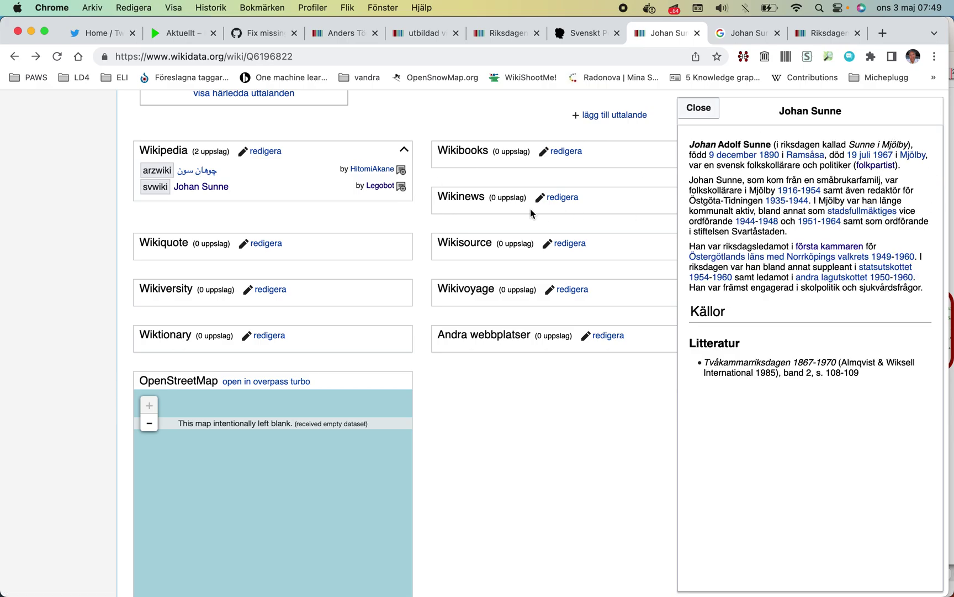
{"action": "left_click", "coordinate": [222, 190]}
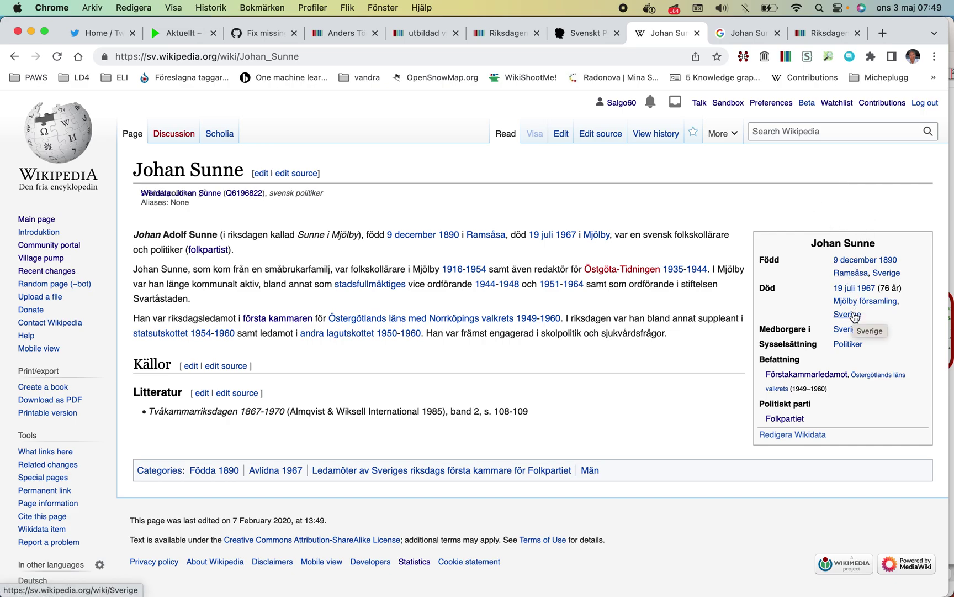
{"action": "mouse_move", "coordinate": [732, 135]}
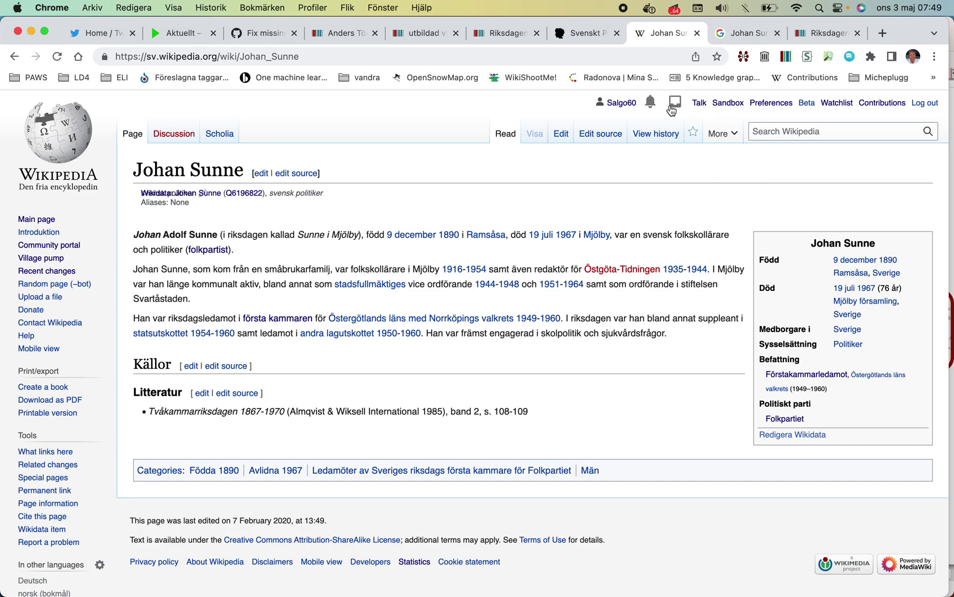
{"action": "left_click", "coordinate": [675, 105]}
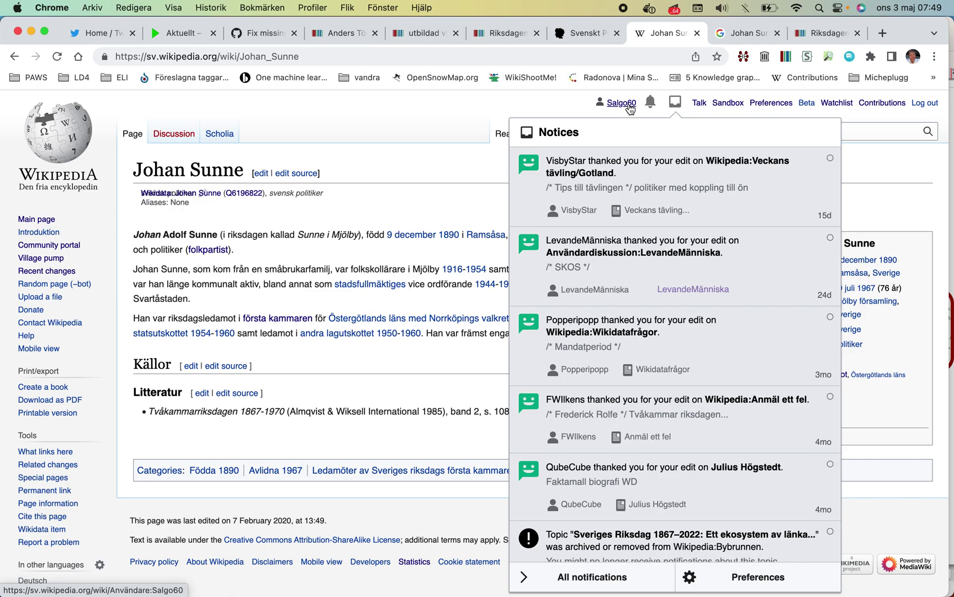
{"action": "left_click", "coordinate": [627, 105]}
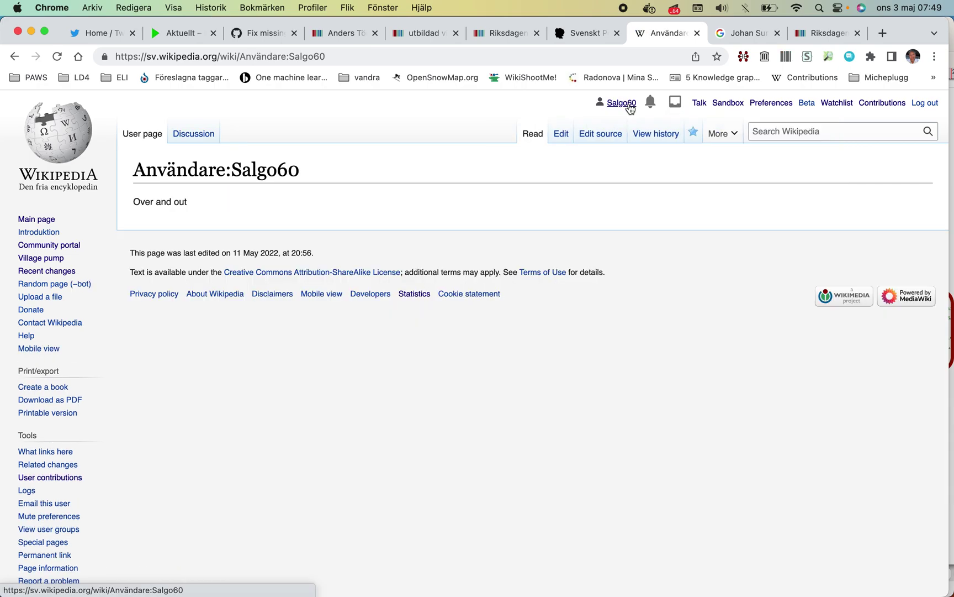
{"action": "left_click", "coordinate": [15, 57]}
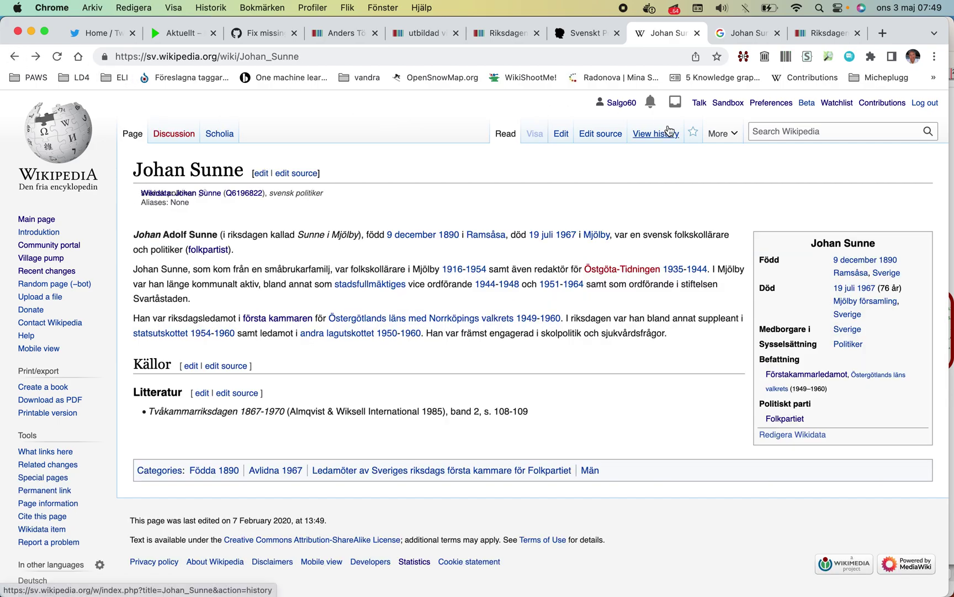
- Open the Swedish Wikipedia preferences and look through the Gadgets settings down to the Övrigt section
{"action": "left_click", "coordinate": [776, 105]}
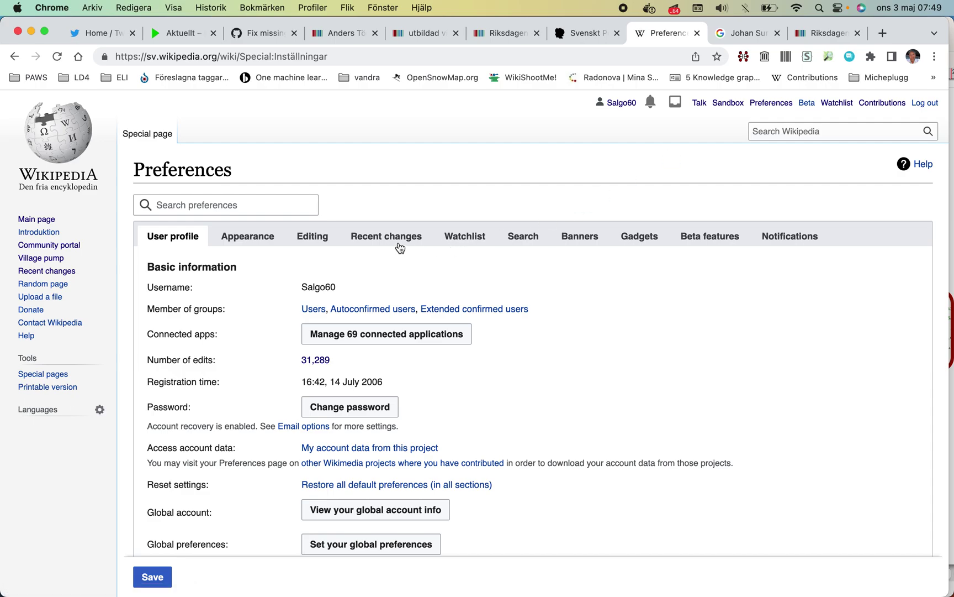
{"action": "left_click", "coordinate": [633, 237]}
{"action": "scroll", "coordinate": [634, 238], "scroll_direction": "down", "scroll_amount": 5}
{"action": "scroll", "coordinate": [633, 236], "scroll_direction": "down", "scroll_amount": 5}
{"action": "scroll", "coordinate": [633, 237], "scroll_direction": "down", "scroll_amount": 4}
{"action": "scroll", "coordinate": [633, 236], "scroll_direction": "down", "scroll_amount": 6}
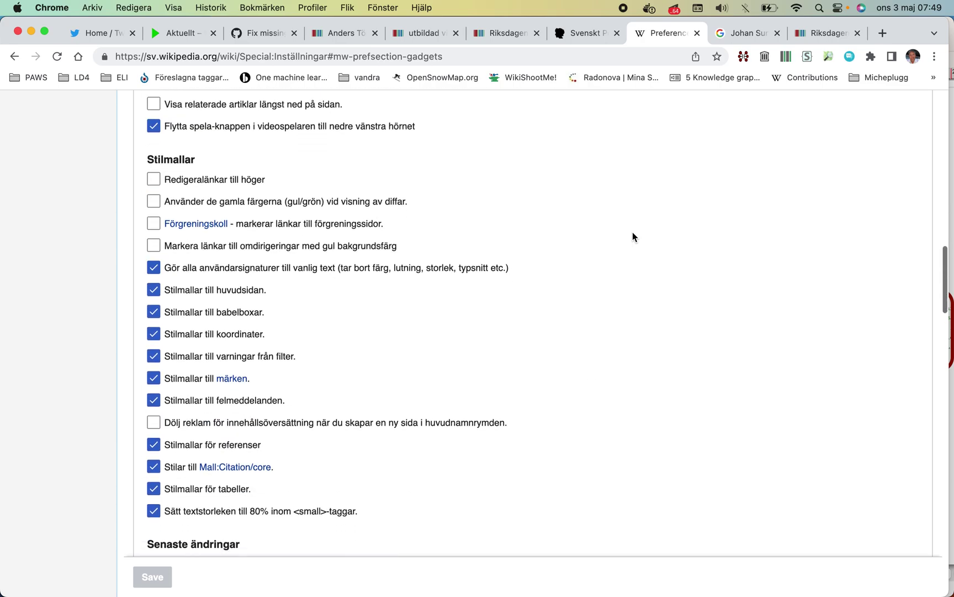
{"action": "scroll", "coordinate": [633, 236], "scroll_direction": "down", "scroll_amount": 5}
{"action": "scroll", "coordinate": [633, 236], "scroll_direction": "down", "scroll_amount": 6}
{"action": "scroll", "coordinate": [633, 237], "scroll_direction": "down", "scroll_amount": 4}
{"action": "scroll", "coordinate": [633, 236], "scroll_direction": "down", "scroll_amount": 13}
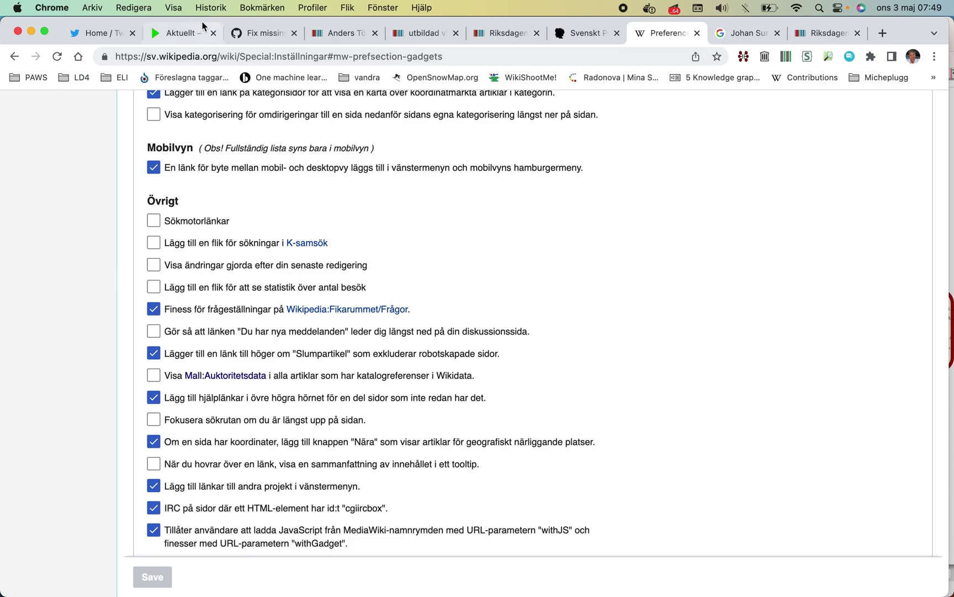
- Find "Fak" on the preferences page to locate the Faktamall biografi WD gadget, and return to the politician's article
{"action": "left_click", "coordinate": [153, 9]}
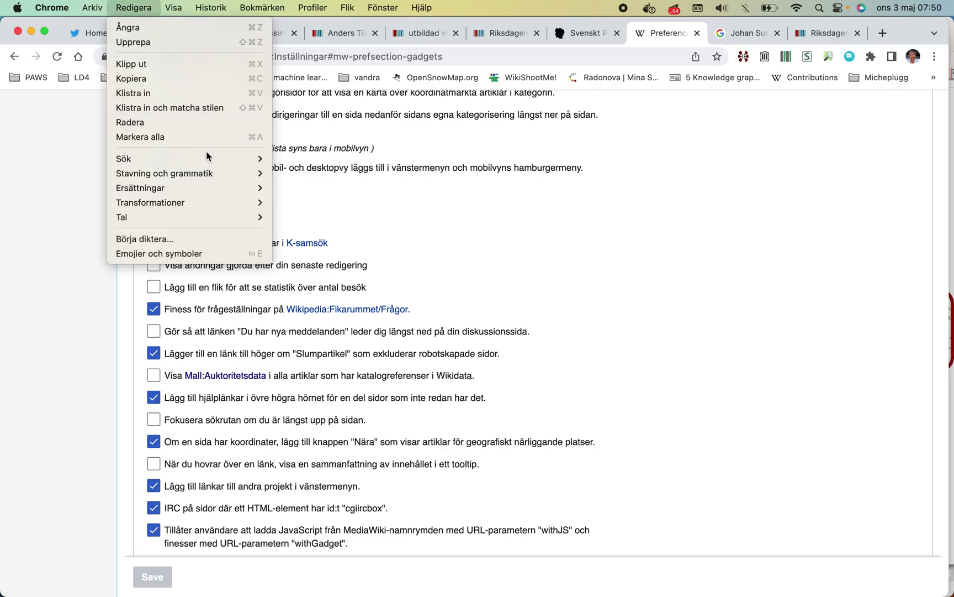
{"action": "mouse_move", "coordinate": [220, 158]}
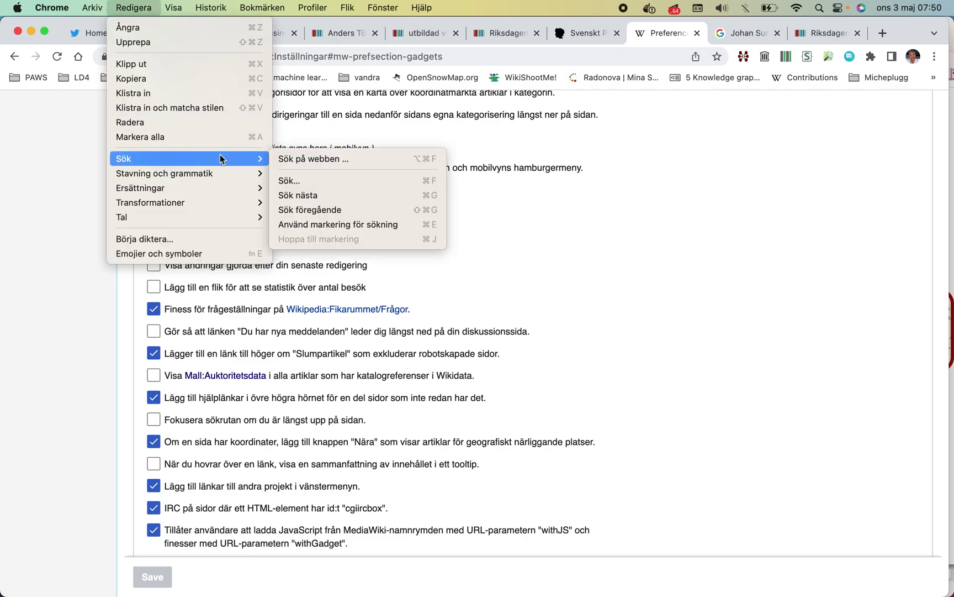
{"action": "left_click", "coordinate": [295, 183]}
{"action": "type", "text": "Fak"}
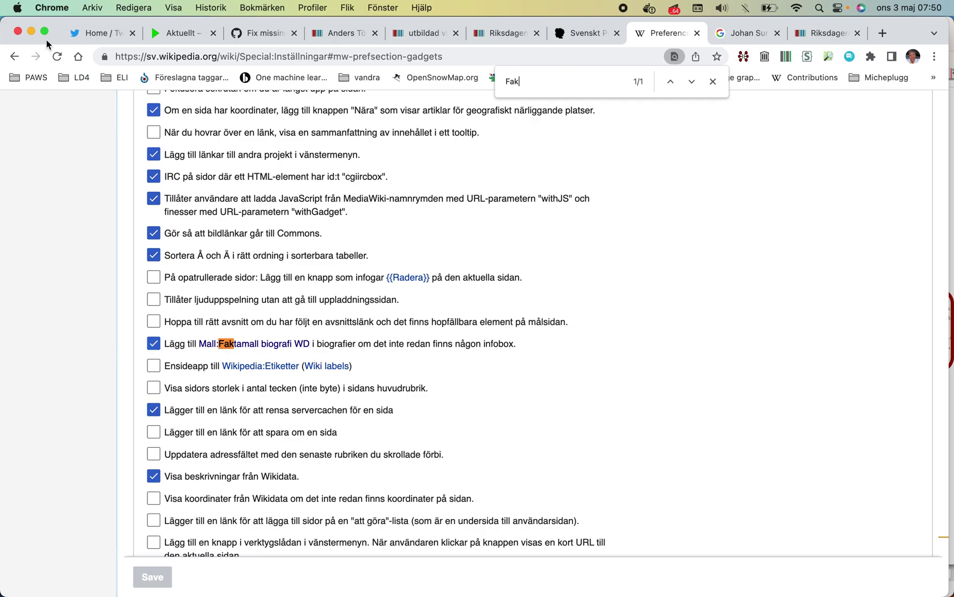
{"action": "left_click", "coordinate": [15, 58]}
{"action": "left_click", "coordinate": [15, 57]}
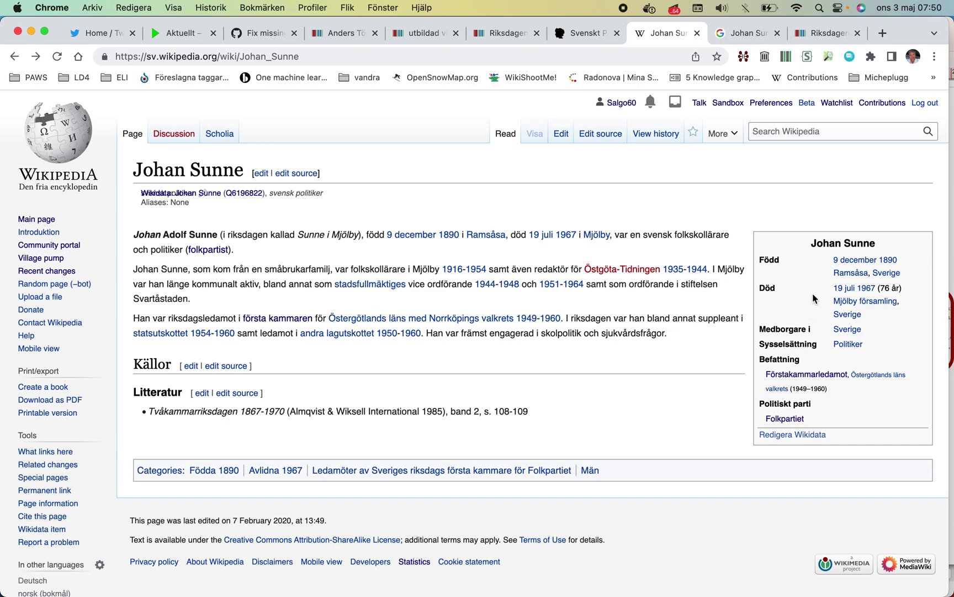
- Open the article's source for editing and enter the edit summary "Faktamall biografi WD"
{"action": "left_click", "coordinate": [614, 134]}
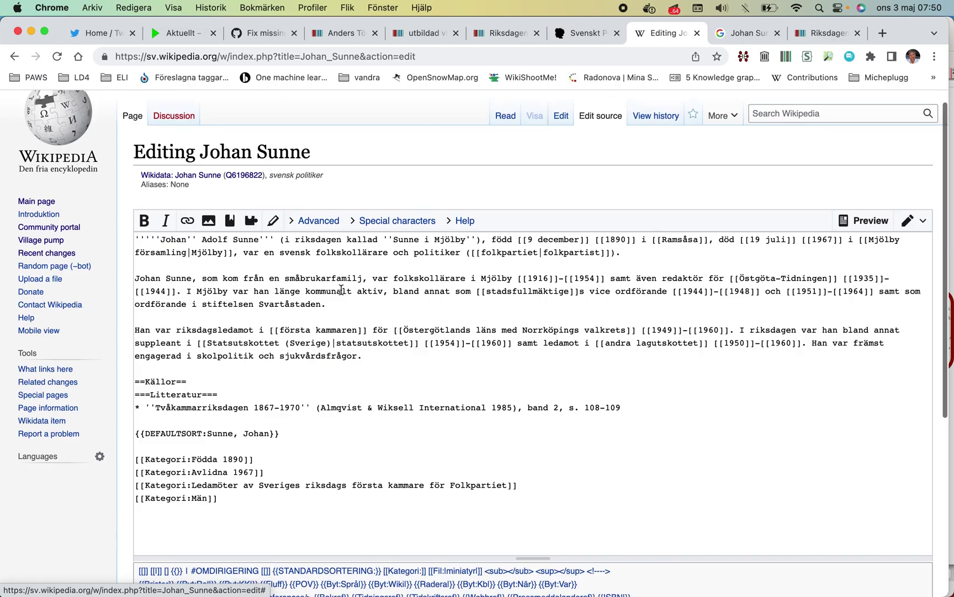
{"action": "scroll", "coordinate": [342, 290], "scroll_direction": "down", "scroll_amount": 5}
{"action": "left_click", "coordinate": [245, 412]}
{"action": "type", "text": "Fak"}
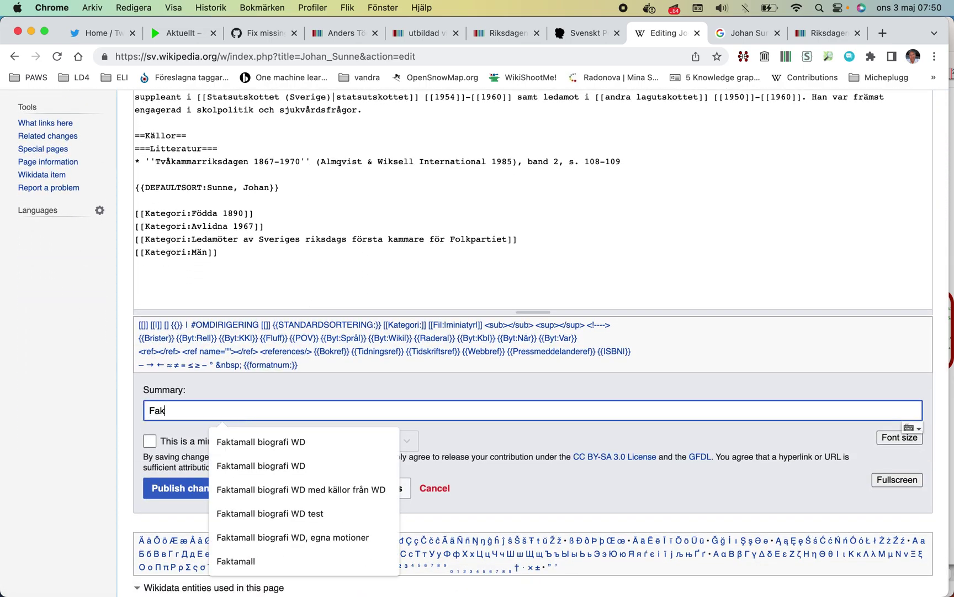
{"action": "type", "text": "ta"}
{"action": "left_click", "coordinate": [249, 441]}
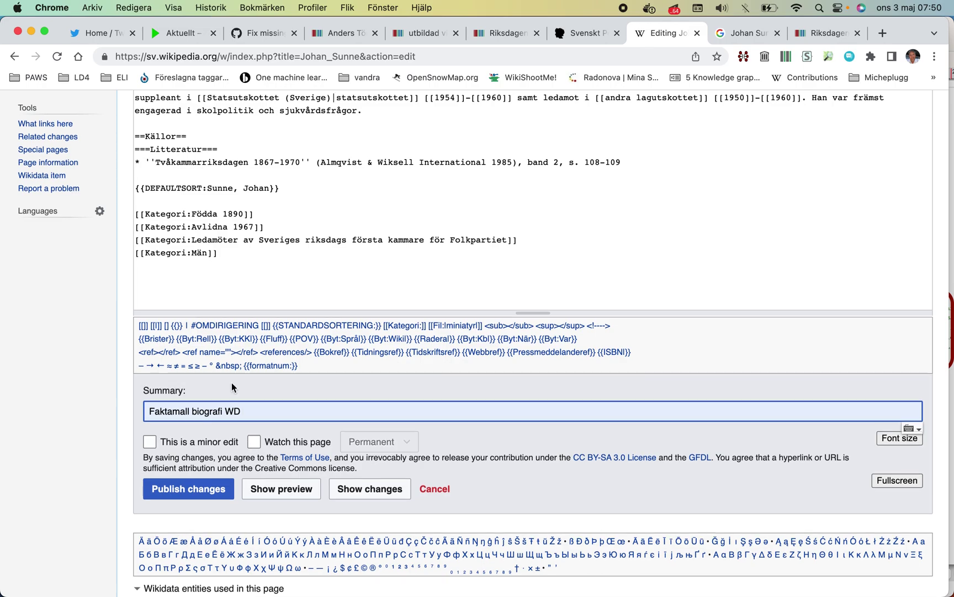
- Copy the whole edit summary text "Faktamall biografi WD"
{"action": "scroll", "coordinate": [232, 387], "scroll_direction": "up", "scroll_amount": 5}
{"action": "scroll", "coordinate": [231, 383], "scroll_direction": "up", "scroll_amount": 1}
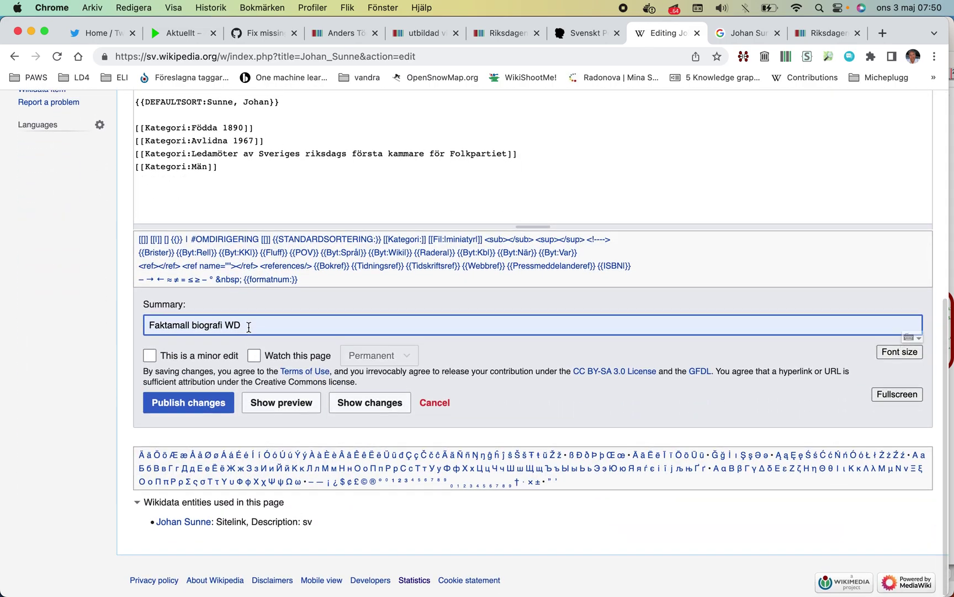
{"action": "key", "text": "Down"}
{"action": "key", "text": "super+a"}
{"action": "right_click", "coordinate": [168, 322]}
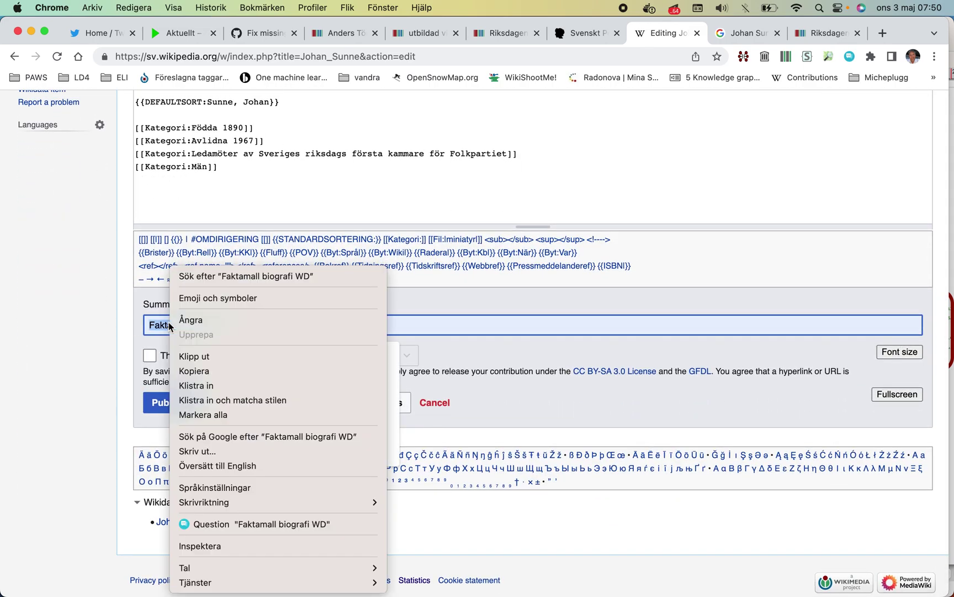
{"action": "left_click", "coordinate": [194, 368]}
- Insert the template {{Faktamall biografi WD }} on its own line above the article's opening paragraph
{"action": "scroll", "coordinate": [205, 197], "scroll_direction": "up", "scroll_amount": 2}
{"action": "scroll", "coordinate": [205, 197], "scroll_direction": "up", "scroll_amount": 6}
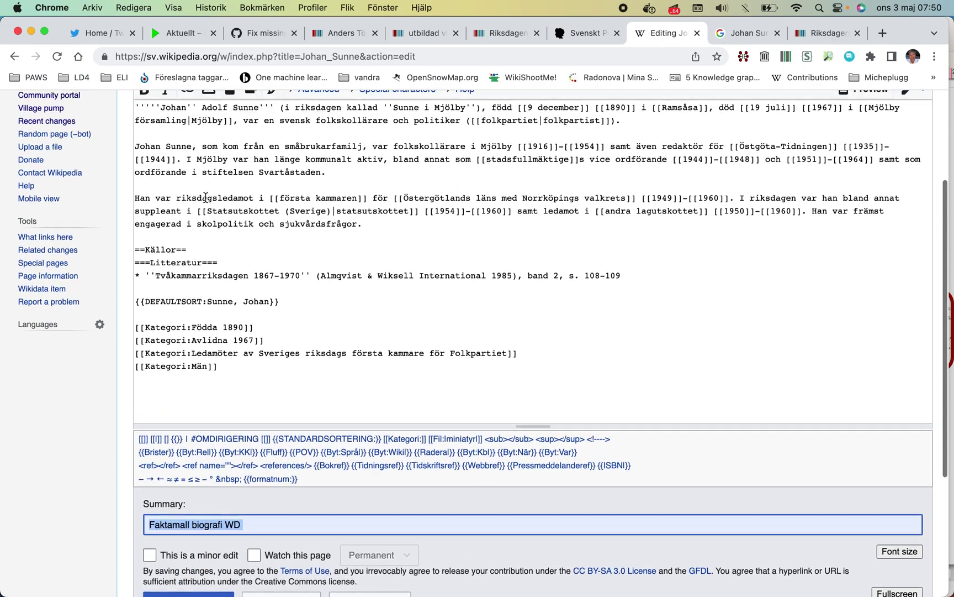
{"action": "left_click", "coordinate": [136, 159]}
{"action": "key", "text": "Return"}
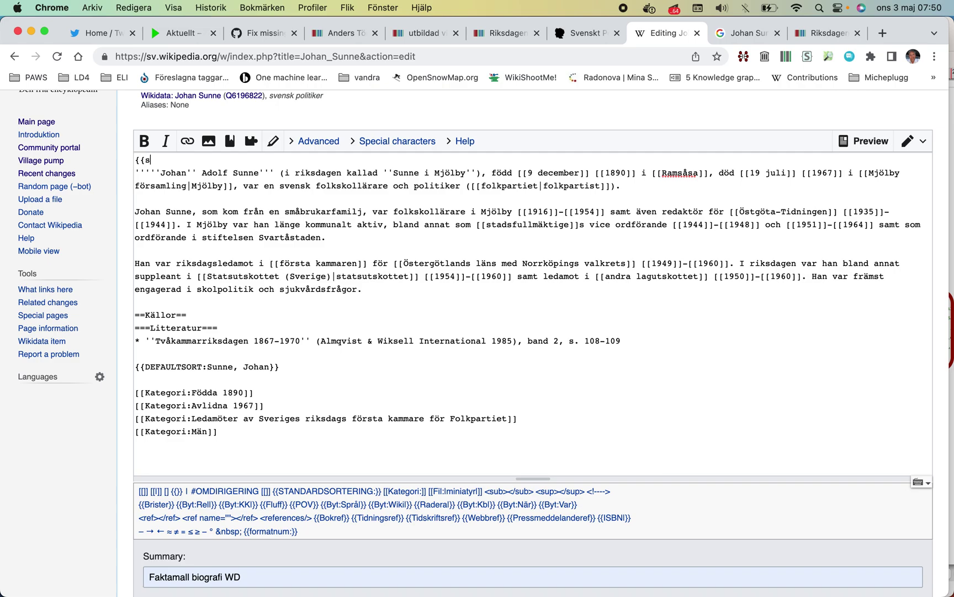
{"action": "double_click", "coordinate": [150, 161]}
{"action": "right_click", "coordinate": [149, 161]}
{"action": "left_click", "coordinate": [211, 280]}
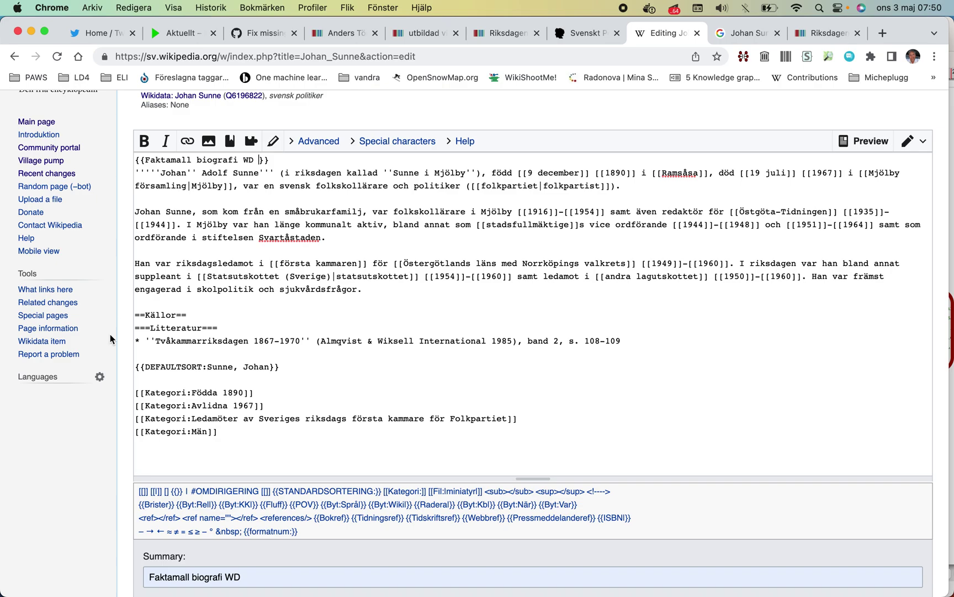
- Compare the edited article text with the latest revision
{"action": "scroll", "coordinate": [110, 333], "scroll_direction": "up", "scroll_amount": 3}
{"action": "scroll", "coordinate": [109, 333], "scroll_direction": "down", "scroll_amount": 10}
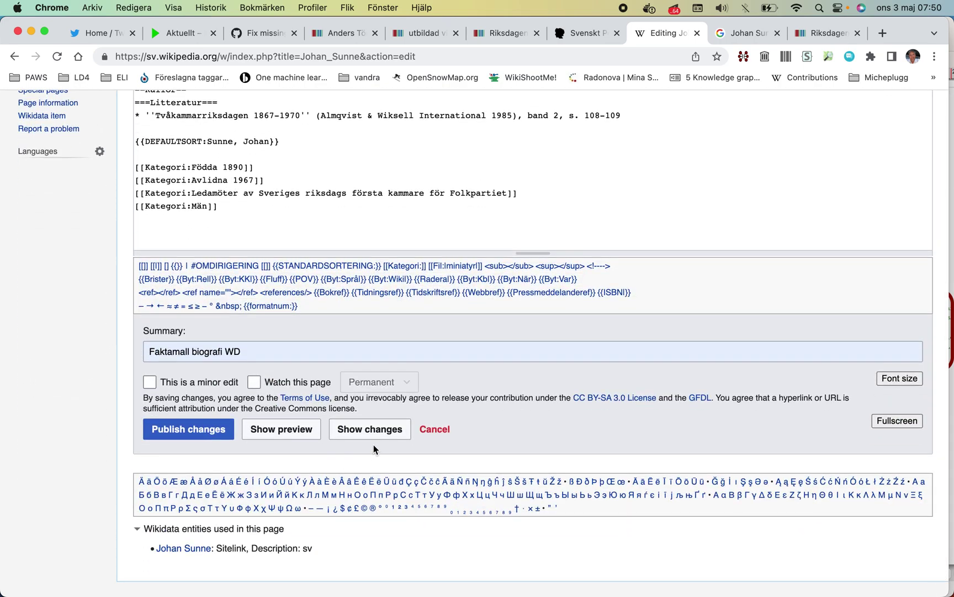
{"action": "left_click", "coordinate": [370, 430]}
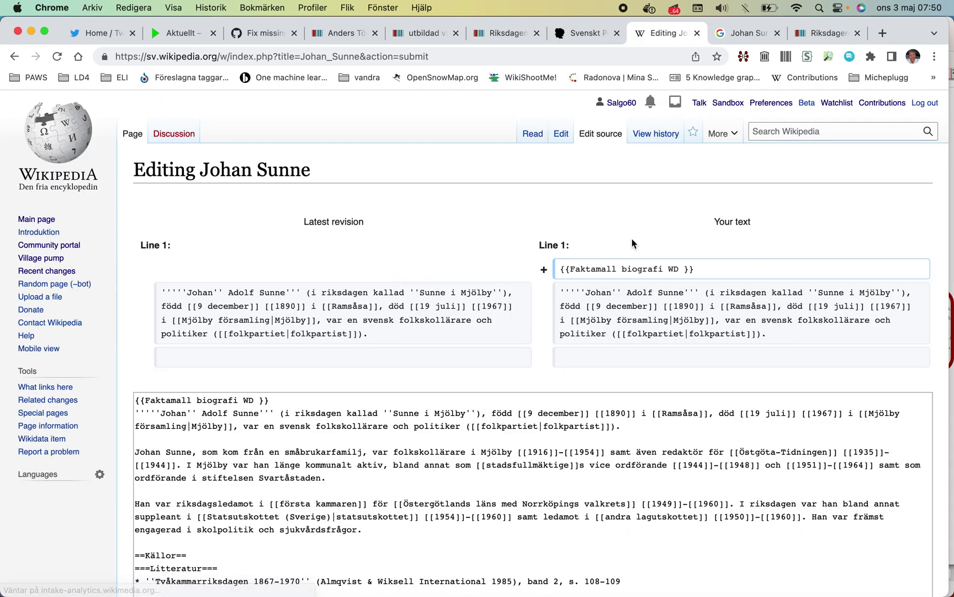
- Preview the edited article and examine its infobox fields against the introductory text
{"action": "scroll", "coordinate": [392, 258], "scroll_direction": "down", "scroll_amount": 15}
{"action": "left_click", "coordinate": [304, 416]}
{"action": "scroll", "coordinate": [502, 236], "scroll_direction": "down", "scroll_amount": 5}
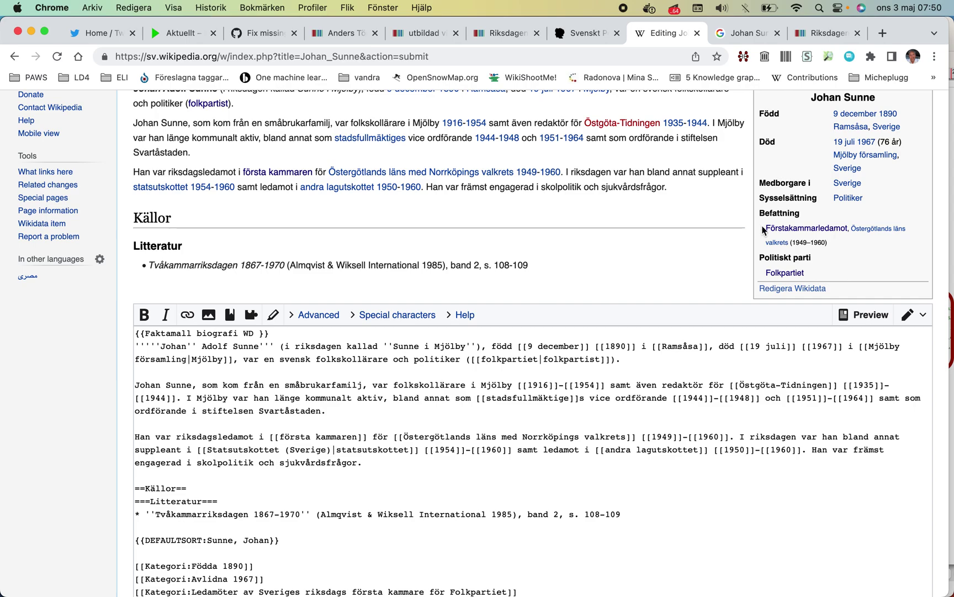
{"action": "scroll", "coordinate": [760, 226], "scroll_direction": "up", "scroll_amount": 2}
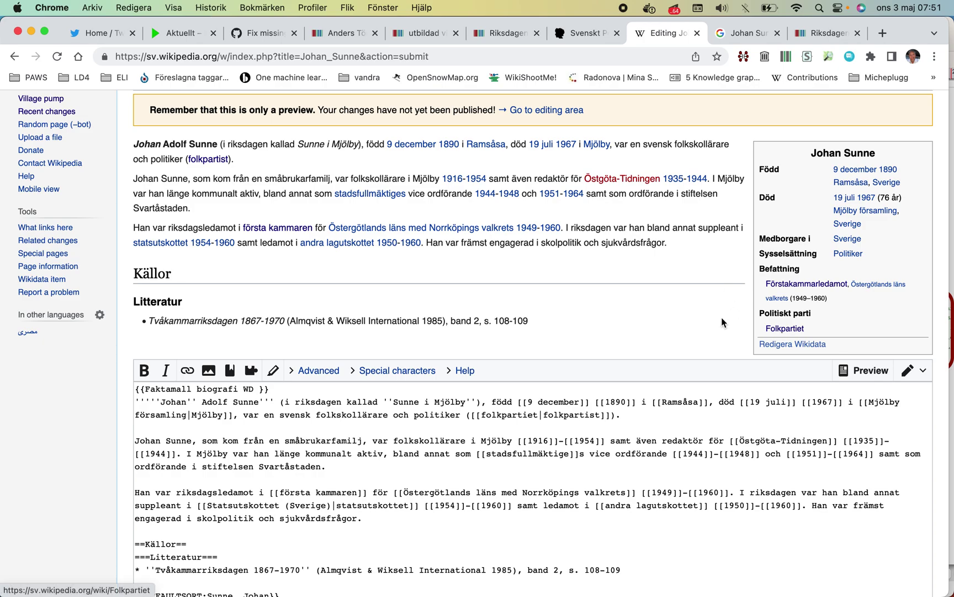
{"action": "scroll", "coordinate": [721, 319], "scroll_direction": "up", "scroll_amount": 3}
{"action": "scroll", "coordinate": [721, 322], "scroll_direction": "down", "scroll_amount": 1}
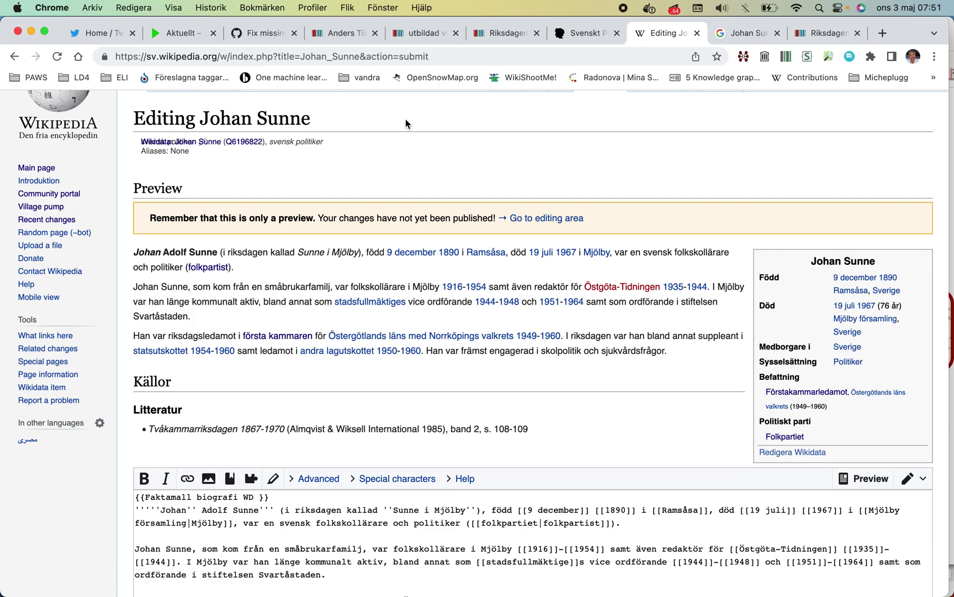
{"action": "double_click", "coordinate": [310, 252]}
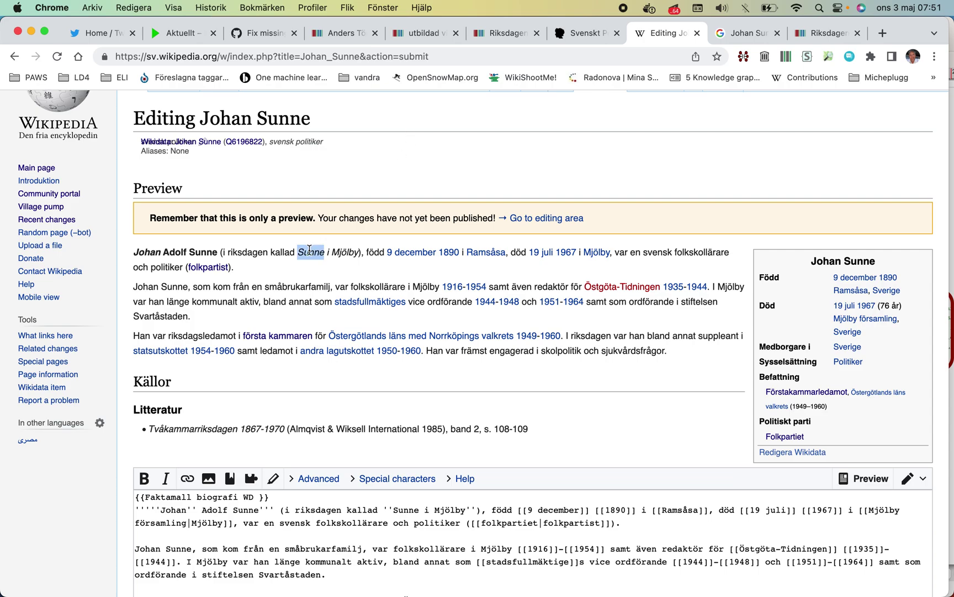
- Turn the phrase "i riksdagen kallad" in the article's opening paragraph into a wiki link and preview the article
{"action": "double_click", "coordinate": [347, 252]}
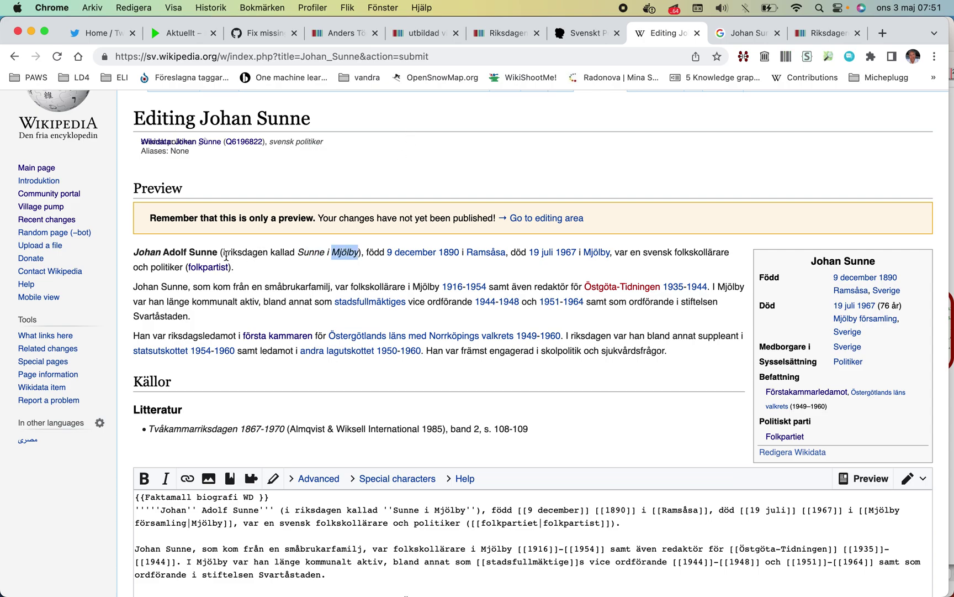
{"action": "scroll", "coordinate": [240, 253], "scroll_direction": "down", "scroll_amount": 6}
{"action": "scroll", "coordinate": [251, 221], "scroll_direction": "up", "scroll_amount": 2}
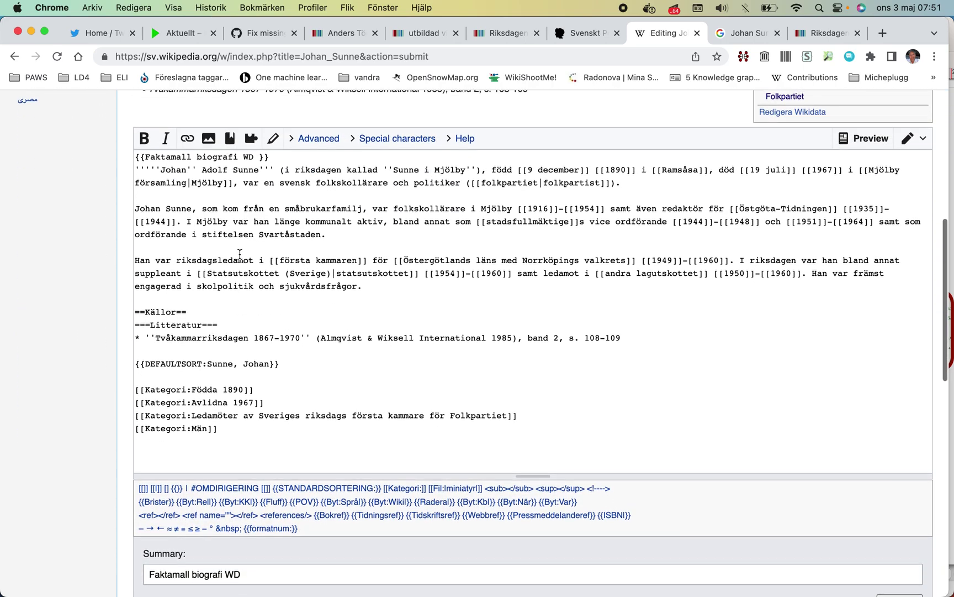
{"action": "left_click", "coordinate": [284, 173]}
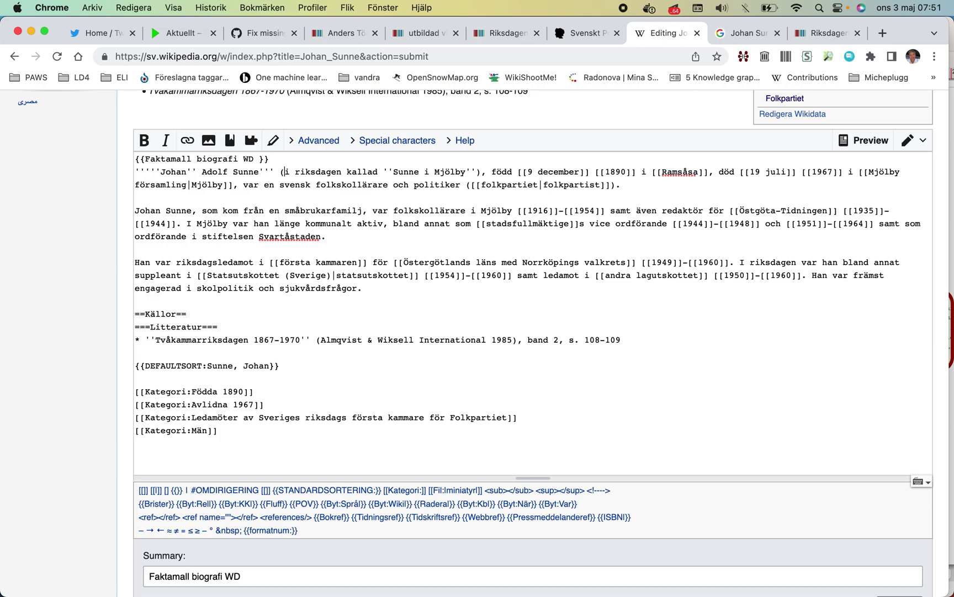
{"action": "type", "text": "[["}
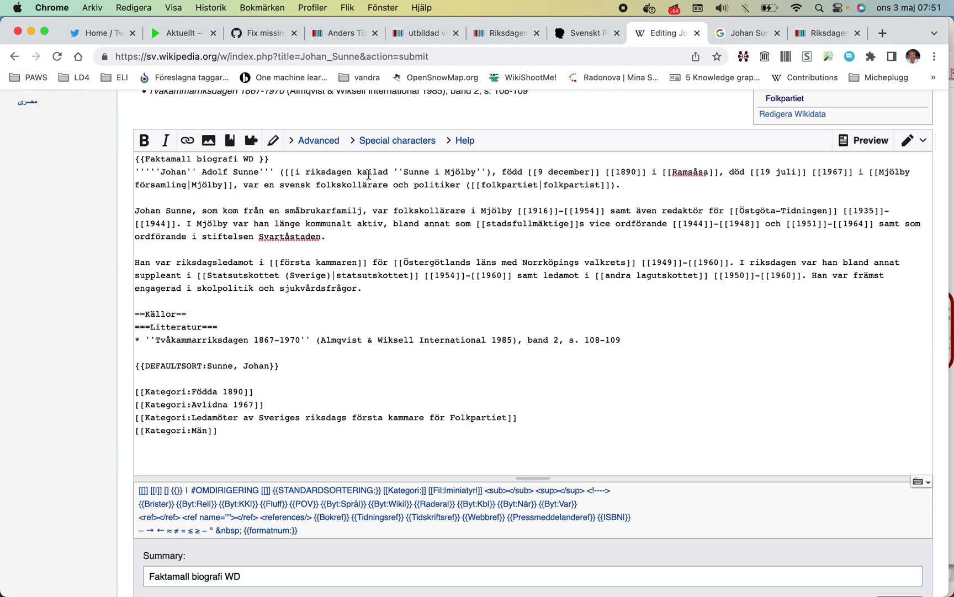
{"action": "left_click", "coordinate": [389, 172]}
{"action": "type", "text": "]]"}
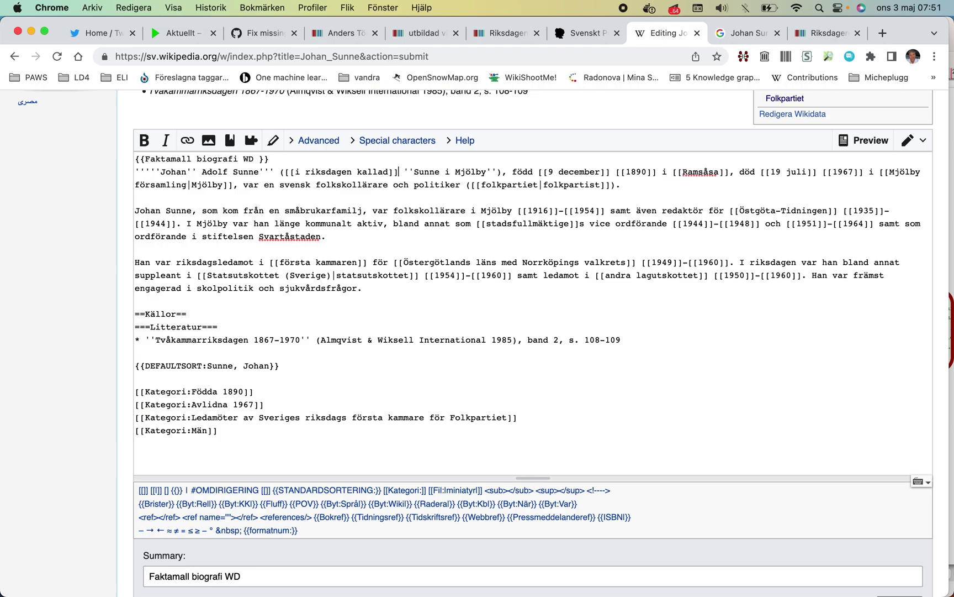
{"action": "scroll", "coordinate": [59, 233], "scroll_direction": "down", "scroll_amount": 5}
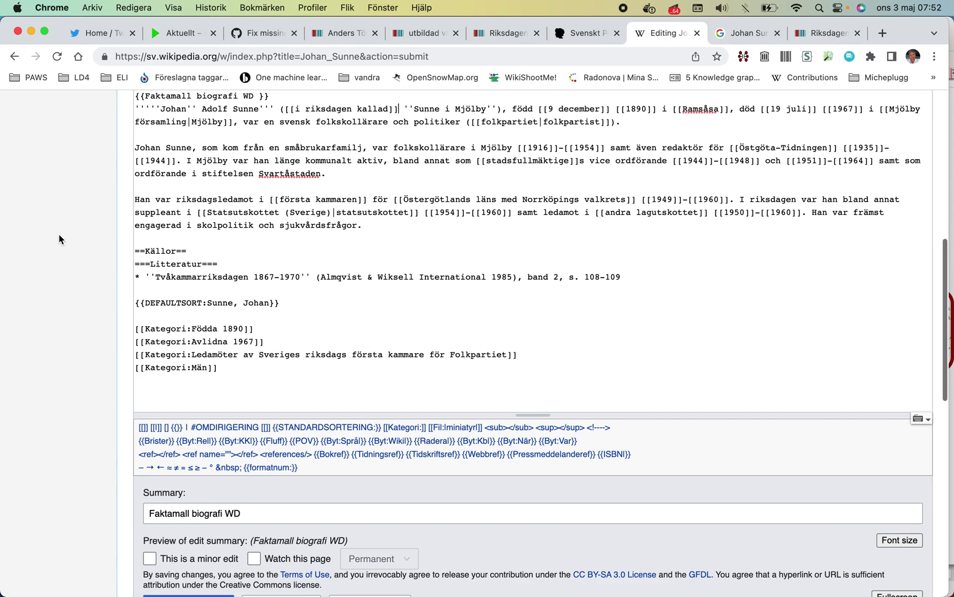
{"action": "left_click", "coordinate": [270, 463]}
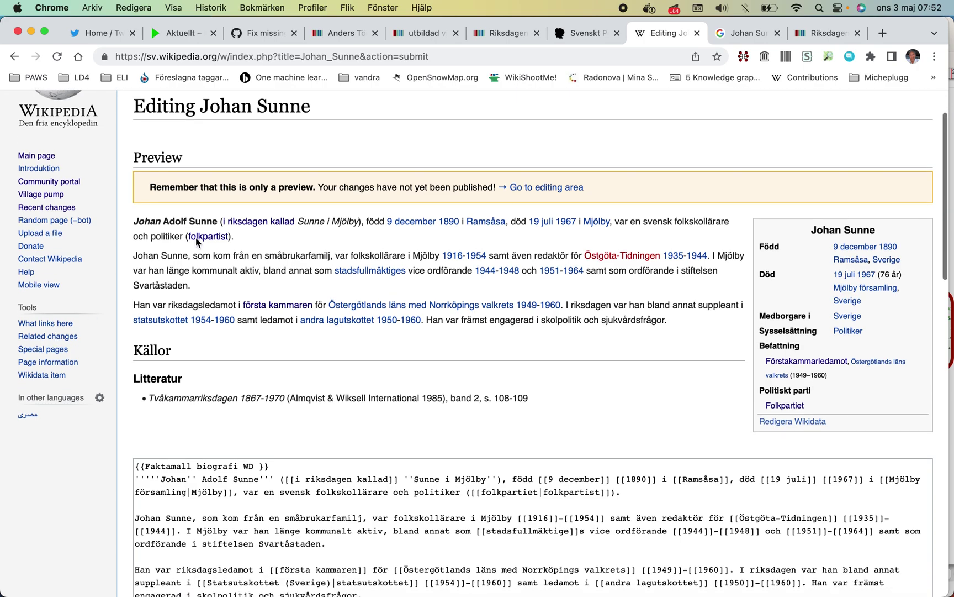
- Open the linked article "I riksdagen kallad" in a separate tab, check its content, and return to the article being edited
{"action": "right_click", "coordinate": [257, 246]}
{"action": "left_click", "coordinate": [271, 248]}
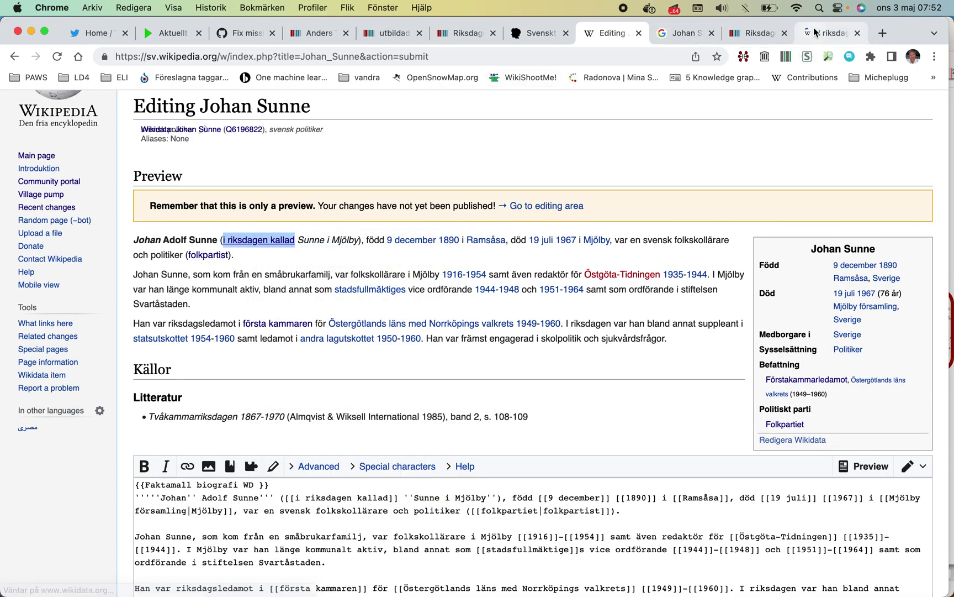
{"action": "left_click", "coordinate": [814, 30]}
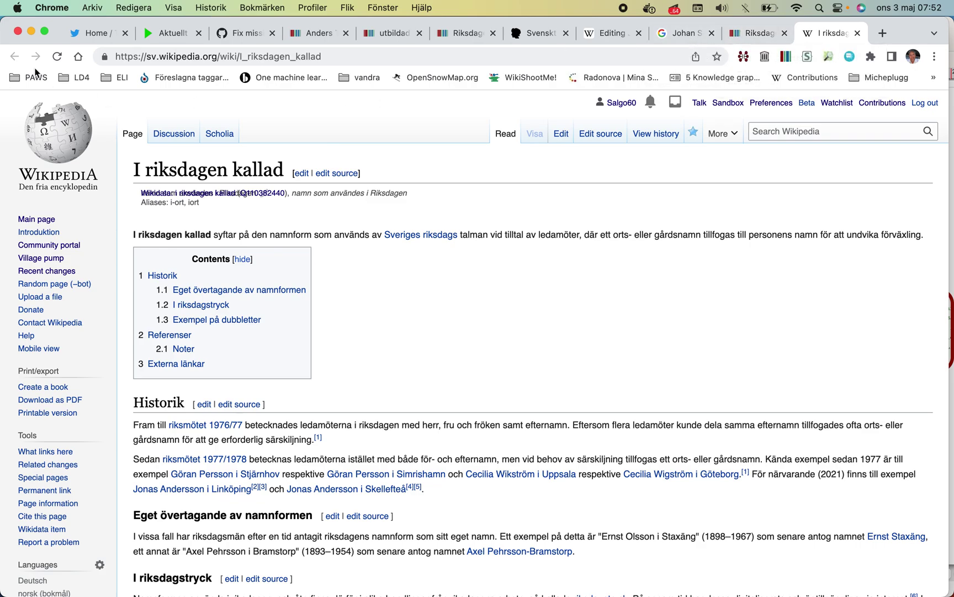
{"action": "left_click", "coordinate": [745, 41]}
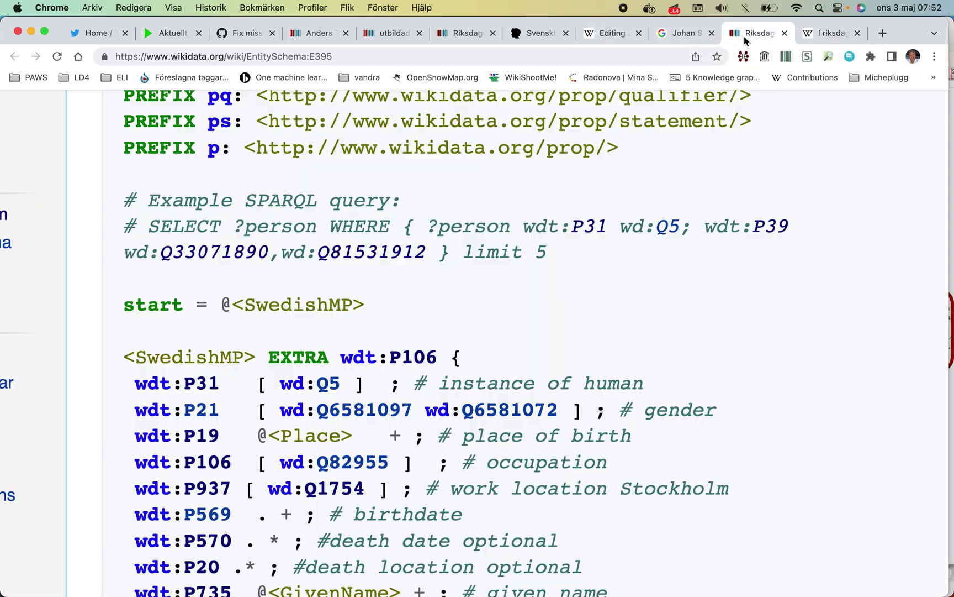
{"action": "left_click", "coordinate": [813, 34]}
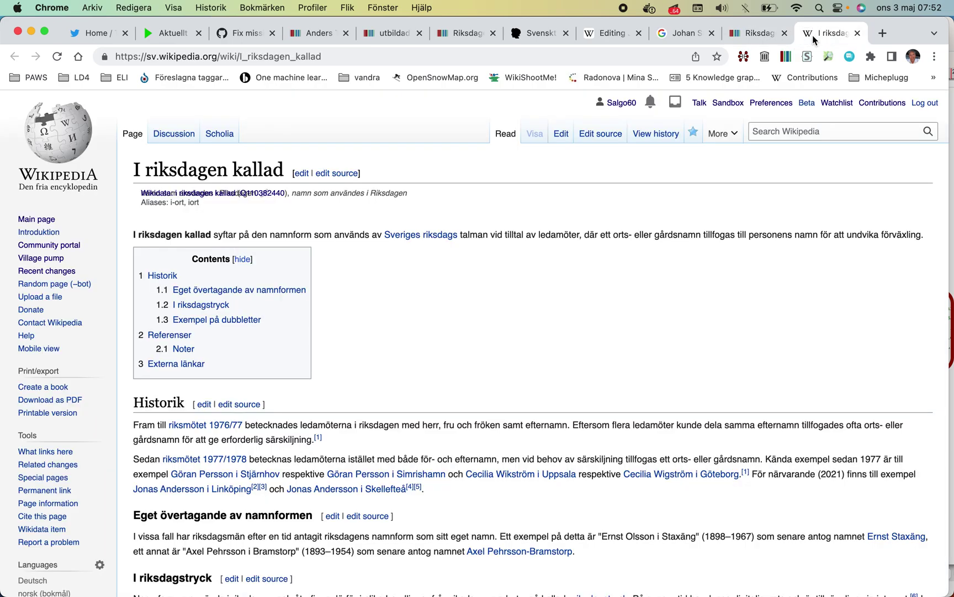
{"action": "left_click", "coordinate": [621, 42]}
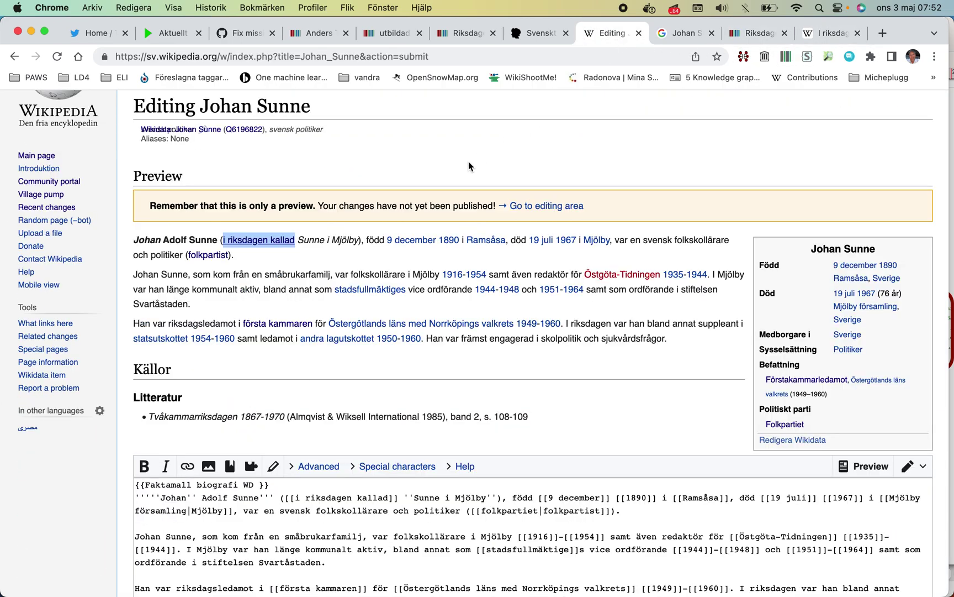
- Add a "Noter" subsection containing <references/> below the Litteratur source and check it in the article preview
{"action": "scroll", "coordinate": [468, 165], "scroll_direction": "down", "scroll_amount": 1}
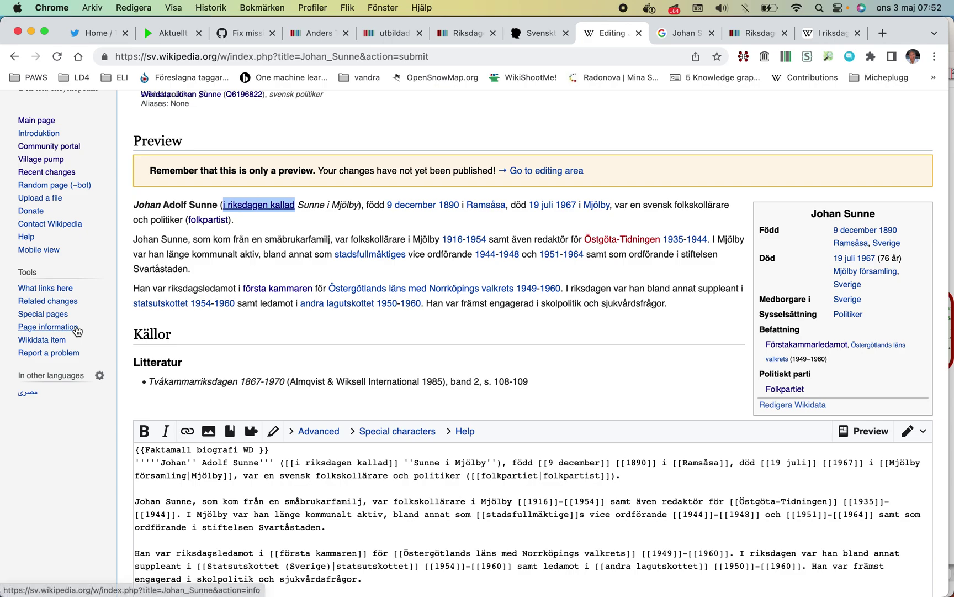
{"action": "scroll", "coordinate": [77, 330], "scroll_direction": "down", "scroll_amount": 10}
{"action": "left_click", "coordinate": [189, 199]}
{"action": "type", "text": "=== Noter ==="}
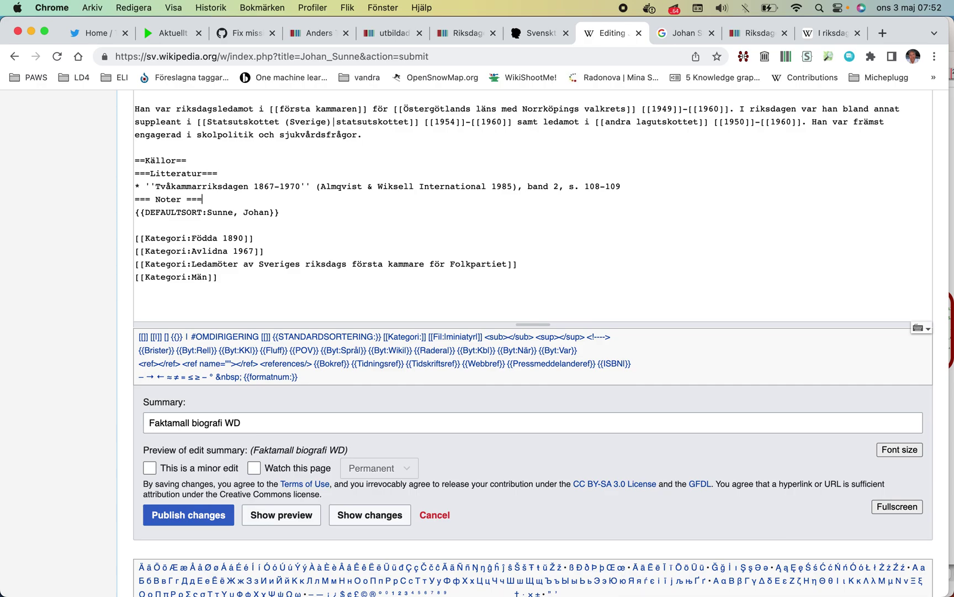
{"action": "scroll", "coordinate": [533, 332], "scroll_direction": "down", "scroll_amount": 3}
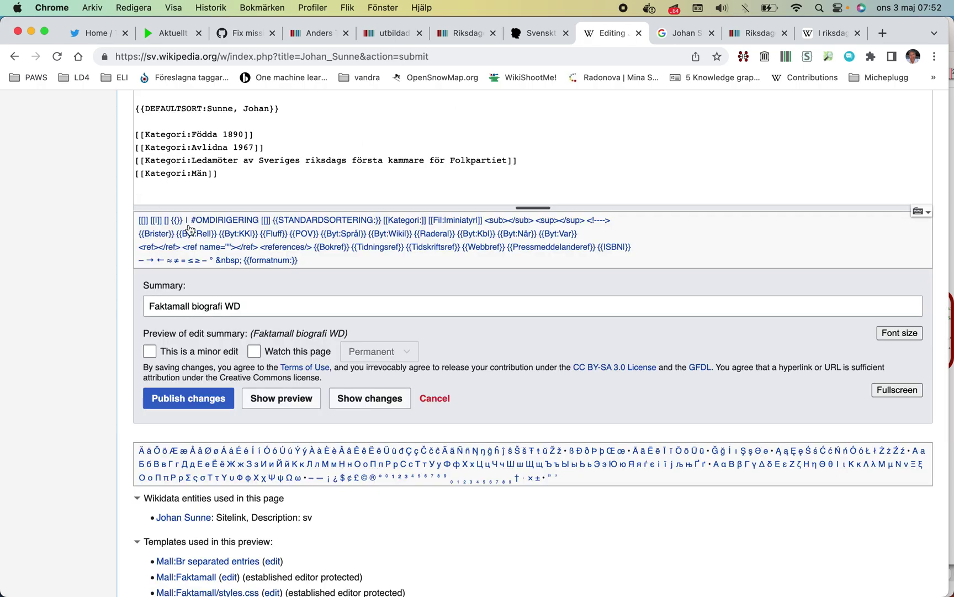
{"action": "left_click", "coordinate": [293, 247]}
{"action": "scroll", "coordinate": [322, 324], "scroll_direction": "down", "scroll_amount": 2}
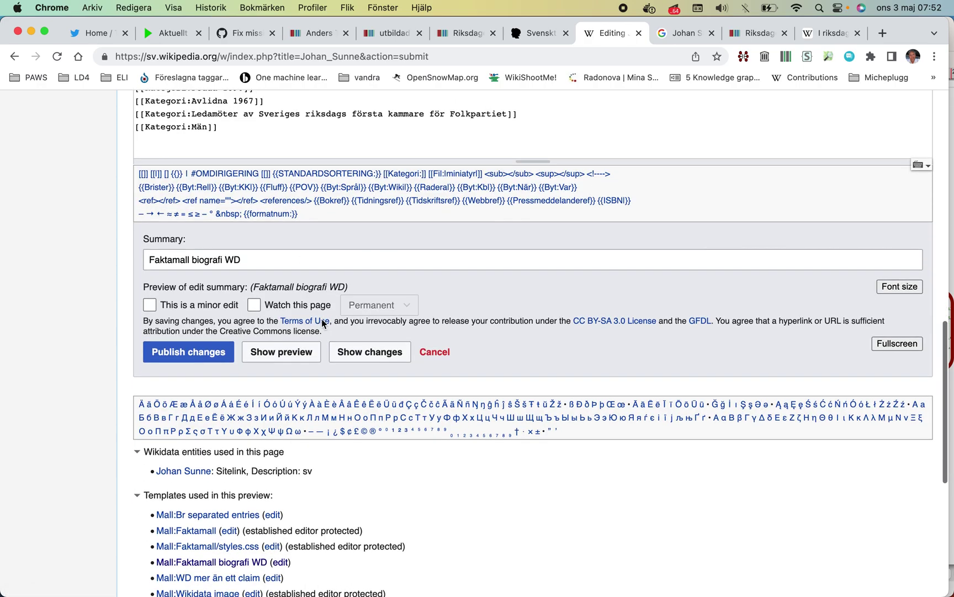
{"action": "left_click", "coordinate": [281, 334]}
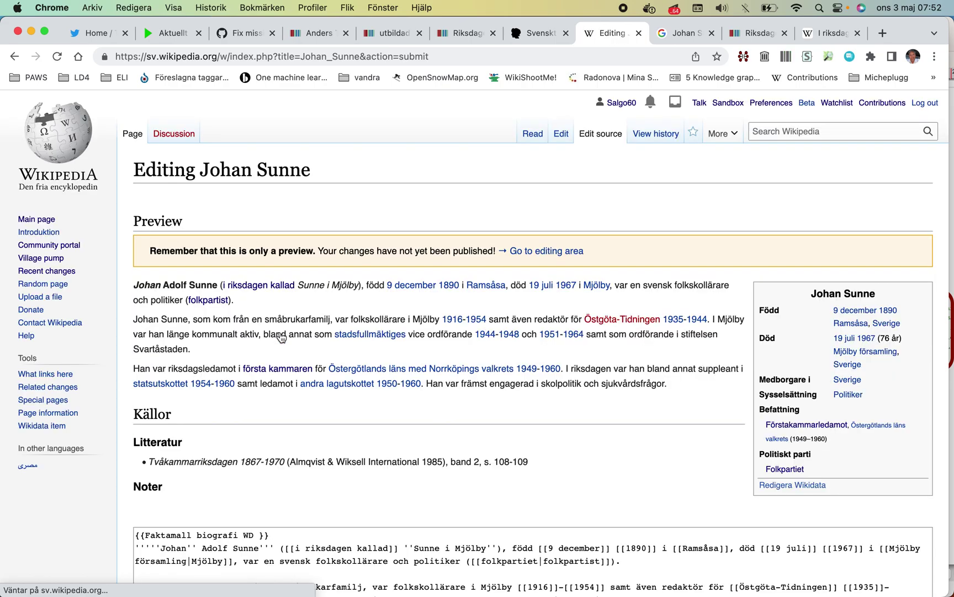
{"action": "scroll", "coordinate": [207, 256], "scroll_direction": "down", "scroll_amount": 4}
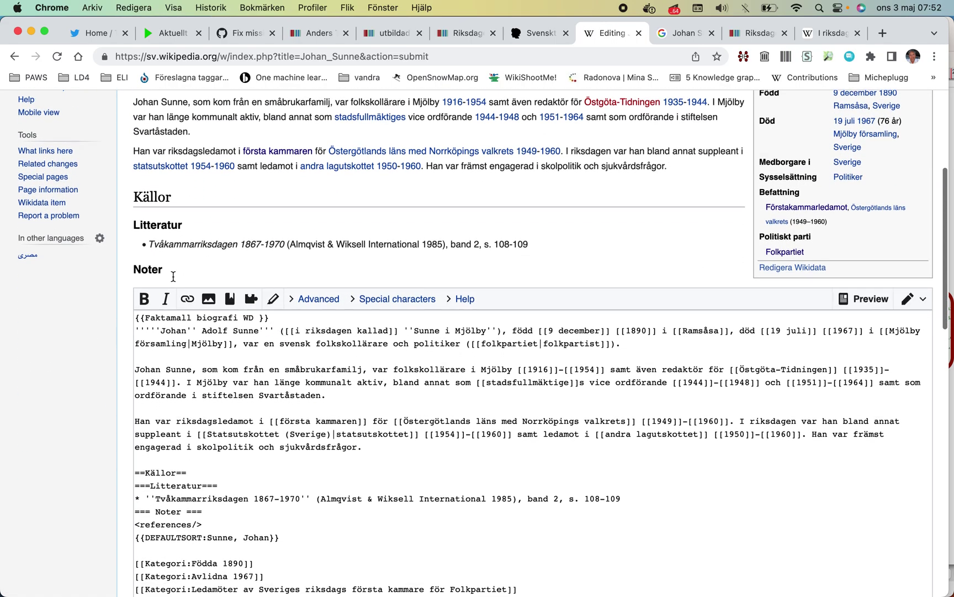
{"action": "scroll", "coordinate": [138, 254], "scroll_direction": "up", "scroll_amount": 5}
{"action": "scroll", "coordinate": [139, 254], "scroll_direction": "down", "scroll_amount": 1}
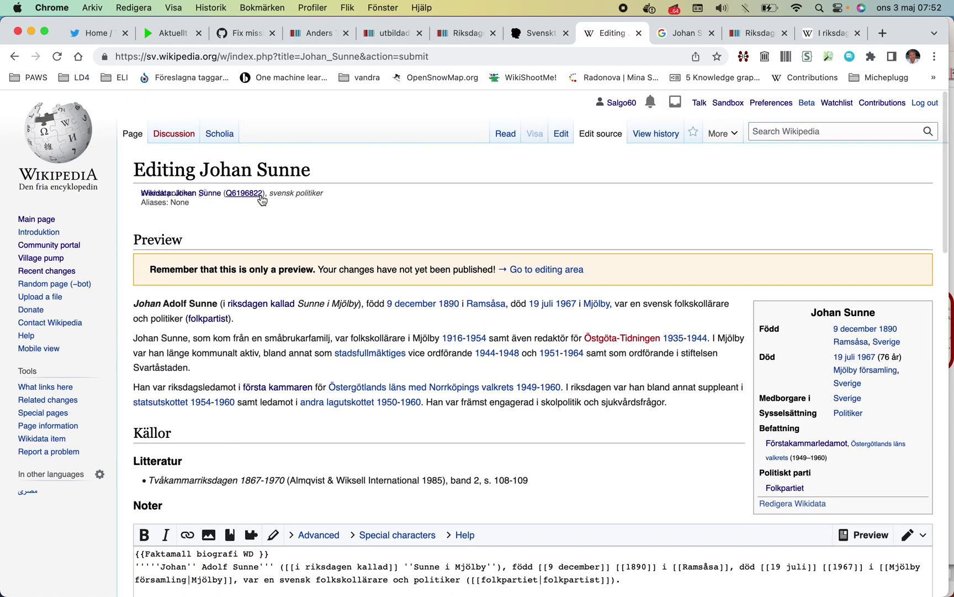
- Search Google for the politician's full name from the preview and open the Project Runeberg result "191 (Porträttgalleri från Östergötland)"
{"action": "left_click_drag", "start_coordinate": [217, 301], "coordinate": [133, 303]}
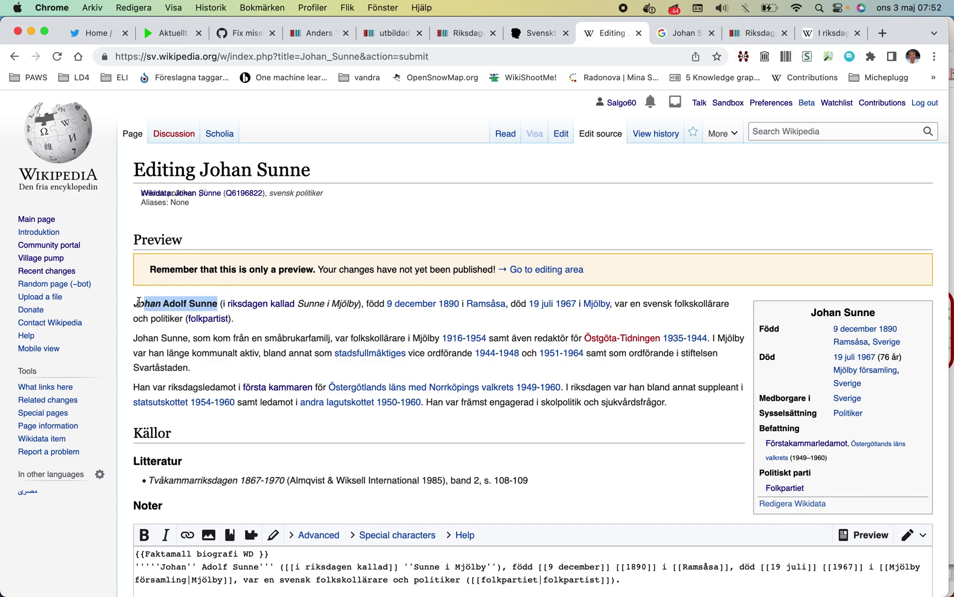
{"action": "right_click", "coordinate": [157, 303]}
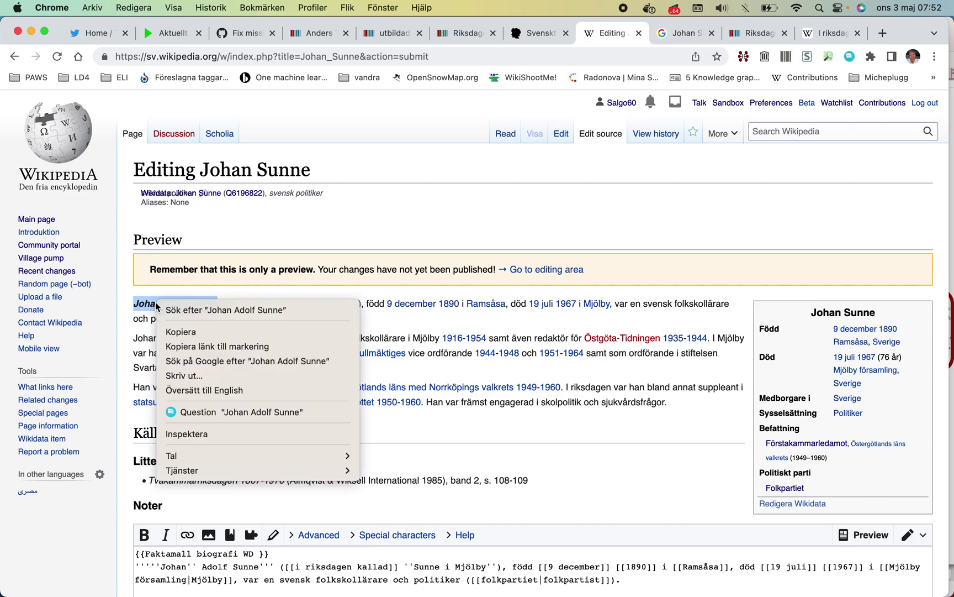
{"action": "left_click", "coordinate": [196, 364]}
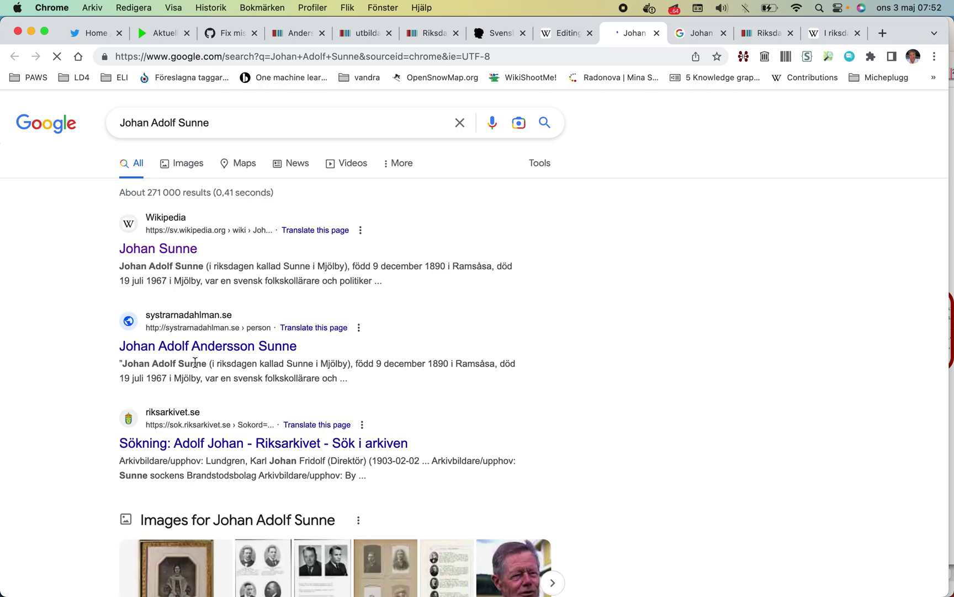
{"action": "scroll", "coordinate": [195, 362], "scroll_direction": "down", "scroll_amount": 5}
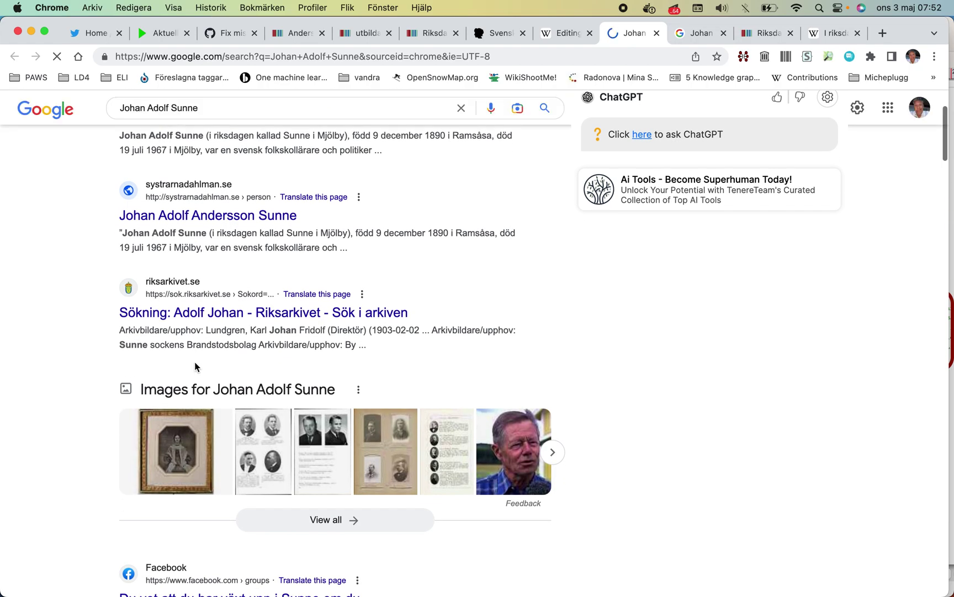
{"action": "scroll", "coordinate": [196, 365], "scroll_direction": "down", "scroll_amount": 10}
{"action": "scroll", "coordinate": [196, 366], "scroll_direction": "down", "scroll_amount": 4}
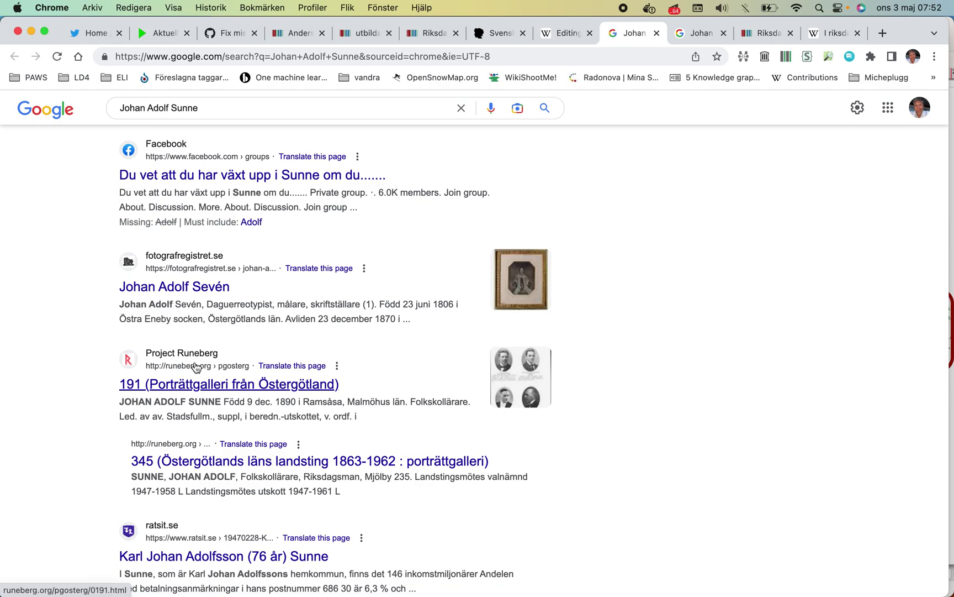
{"action": "scroll", "coordinate": [196, 365], "scroll_direction": "down", "scroll_amount": 3}
{"action": "left_click", "coordinate": [206, 297]}
- Read the politician's portrait entry on the scanned page 191 at Project Runeberg
{"action": "scroll", "coordinate": [205, 297], "scroll_direction": "down", "scroll_amount": 10}
{"action": "scroll", "coordinate": [205, 292], "scroll_direction": "down", "scroll_amount": 10}
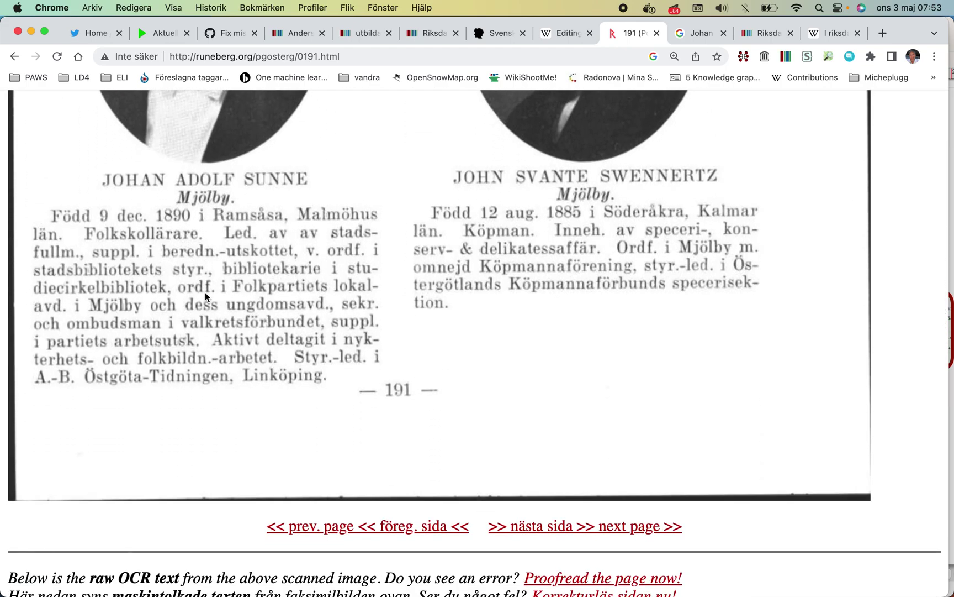
{"action": "scroll", "coordinate": [205, 292], "scroll_direction": "up", "scroll_amount": 1}
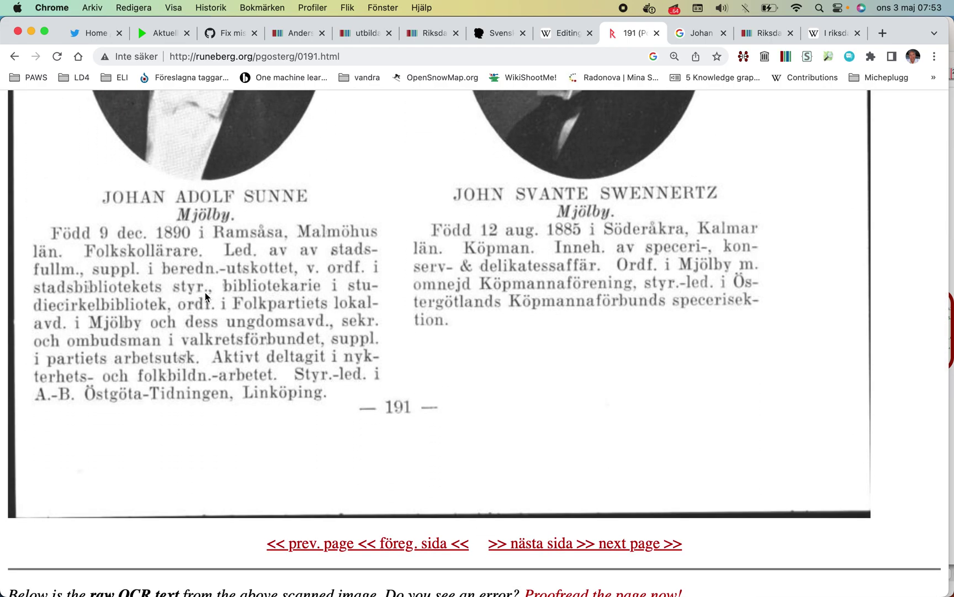
{"action": "scroll", "coordinate": [205, 292], "scroll_direction": "up", "scroll_amount": 5}
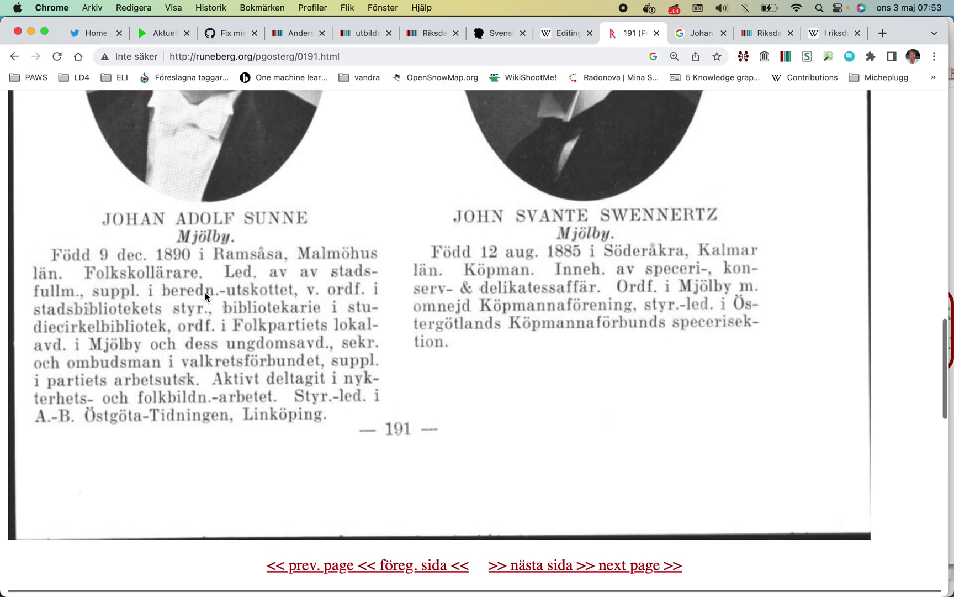
{"action": "scroll", "coordinate": [224, 266], "scroll_direction": "down", "scroll_amount": 5}
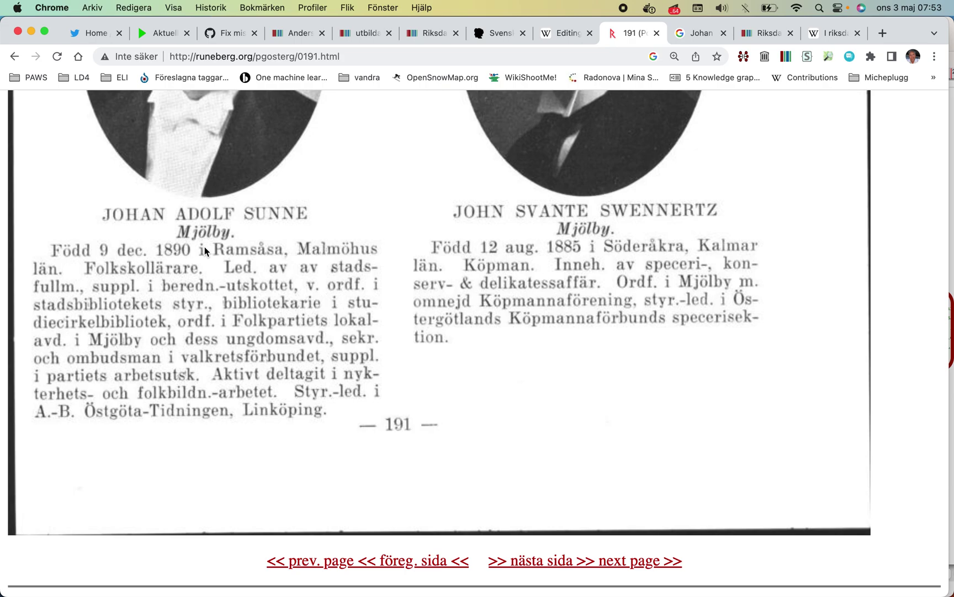
{"action": "scroll", "coordinate": [385, 166], "scroll_direction": "up", "scroll_amount": 15}
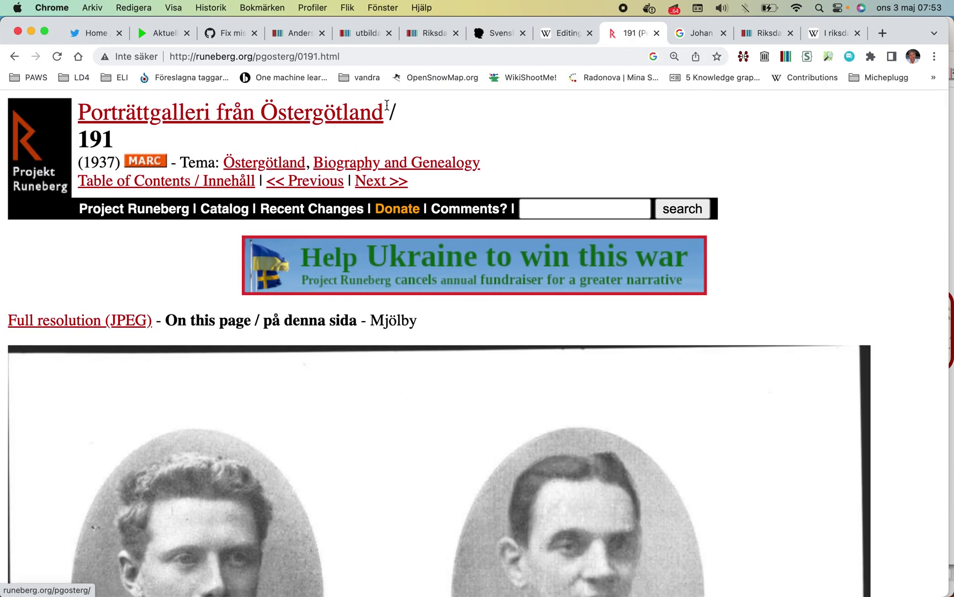
- Copy the book title "Porträttgalleri från Östergötland" from the heading of the Project Runeberg page
{"action": "left_click_drag", "start_coordinate": [390, 111], "coordinate": [80, 108]}
{"action": "key", "text": "super+c"}
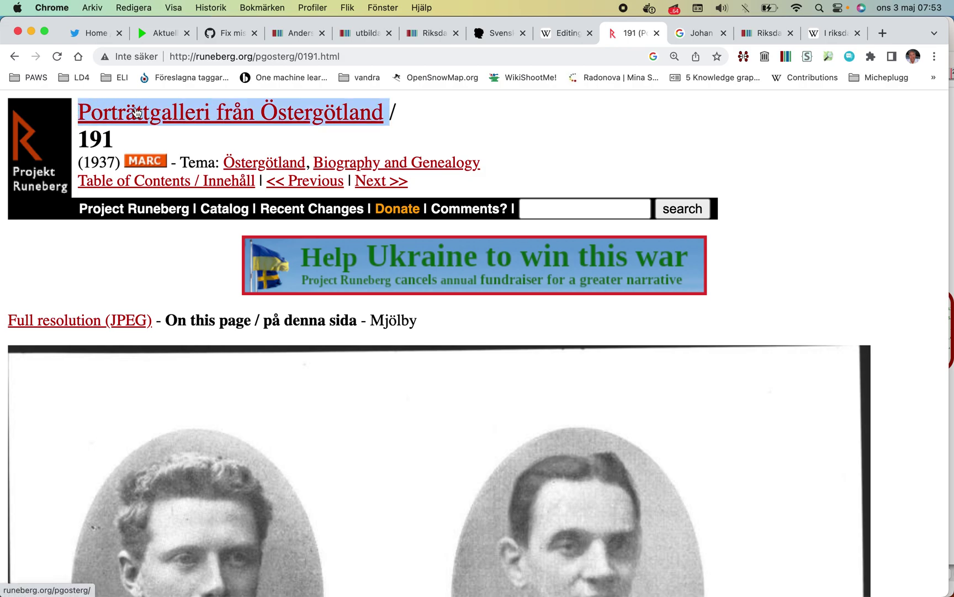
{"action": "right_click", "coordinate": [135, 112]}
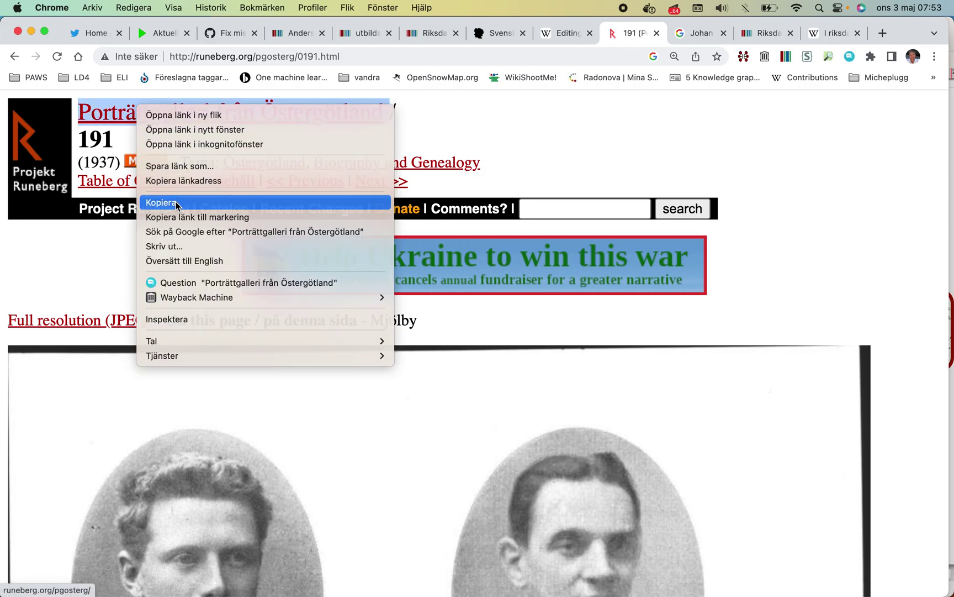
{"action": "left_click", "coordinate": [176, 203]}
- Open the politician's Wikidata item Q6196822 from the article's edit page and go to the end of its "beskriven av källa" statements
{"action": "left_click", "coordinate": [567, 34]}
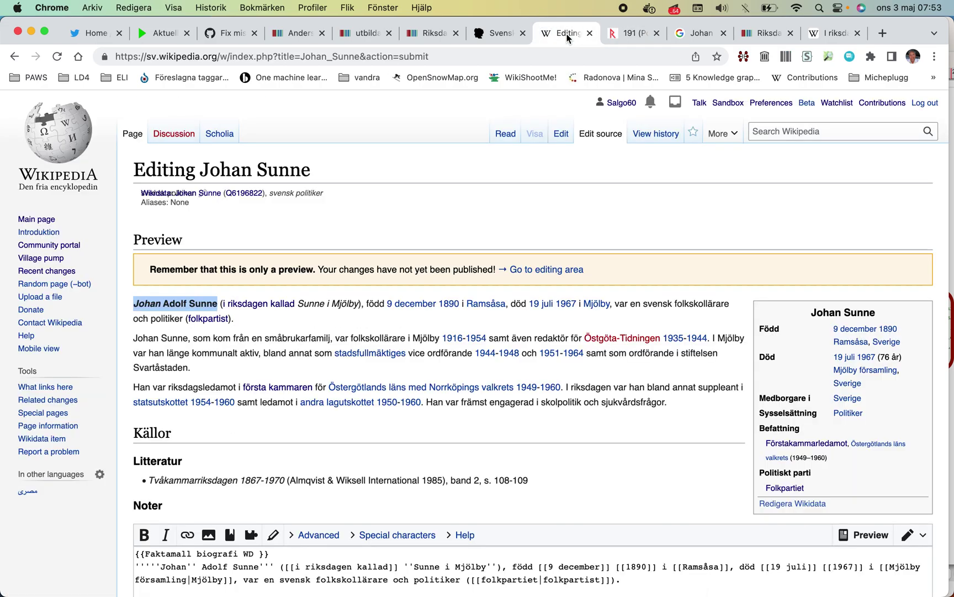
{"action": "right_click", "coordinate": [230, 193]}
{"action": "left_click", "coordinate": [263, 199]}
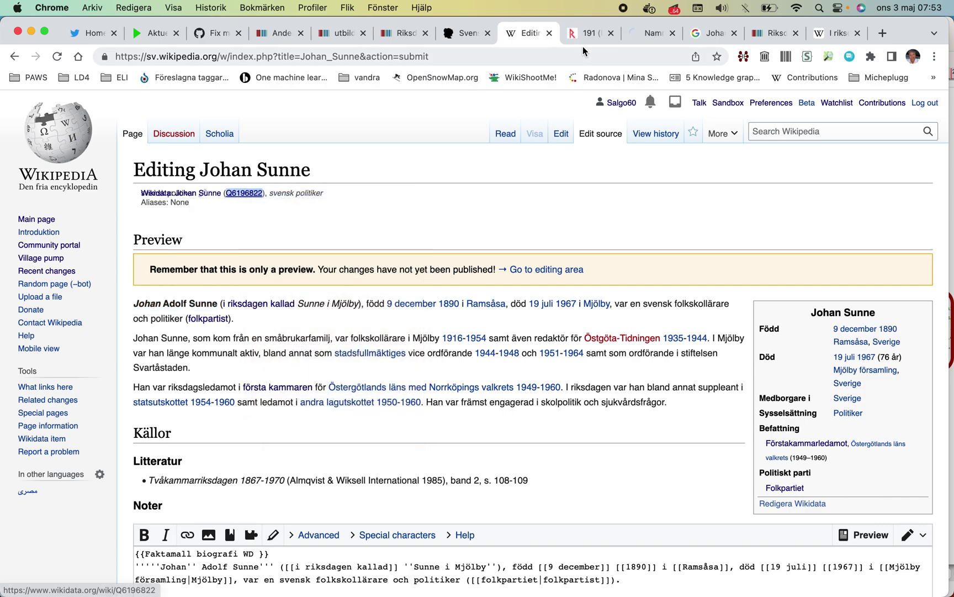
{"action": "left_click", "coordinate": [651, 33]}
{"action": "scroll", "coordinate": [405, 251], "scroll_direction": "down", "scroll_amount": 20}
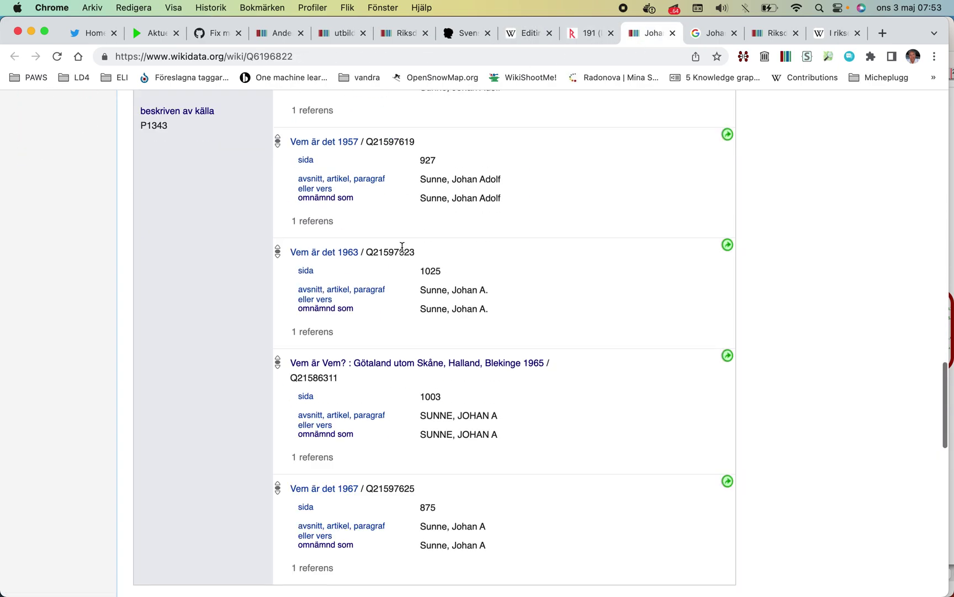
{"action": "scroll", "coordinate": [402, 249], "scroll_direction": "down", "scroll_amount": 8}
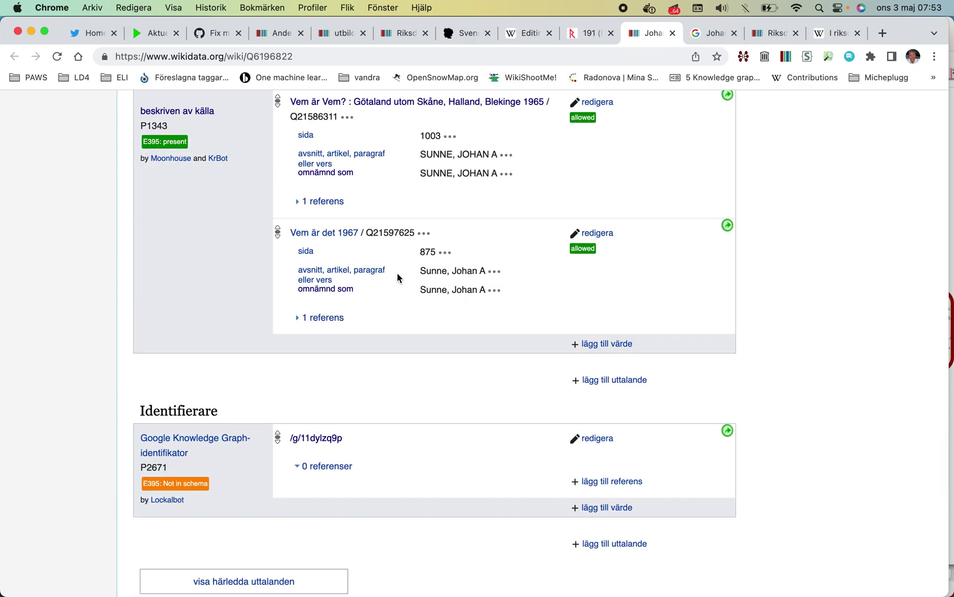
- Add "Porträttgalleri från Östergötland" as a new "beskriven av källa" value and publish it
{"action": "left_click", "coordinate": [604, 344]}
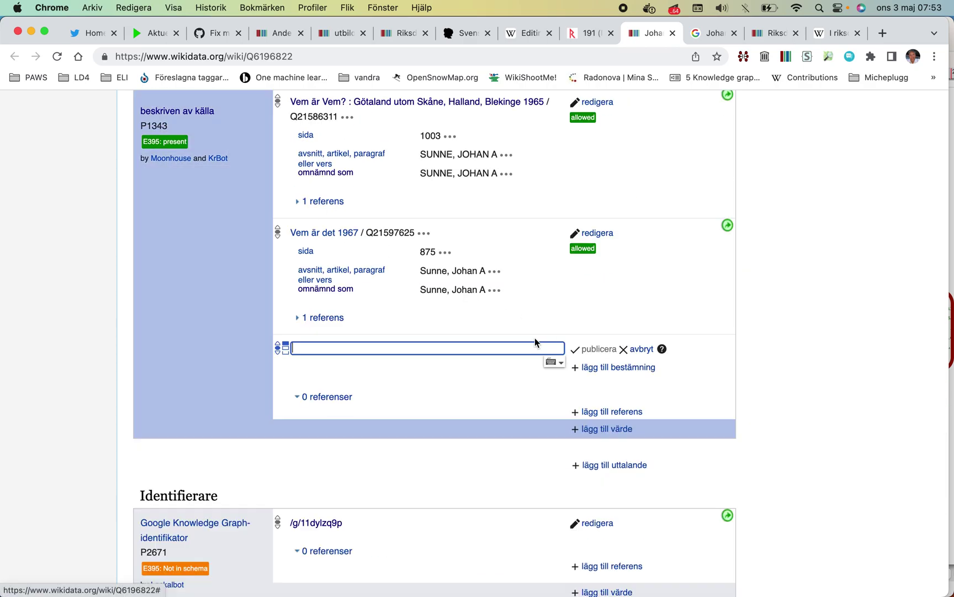
{"action": "right_click", "coordinate": [441, 350]}
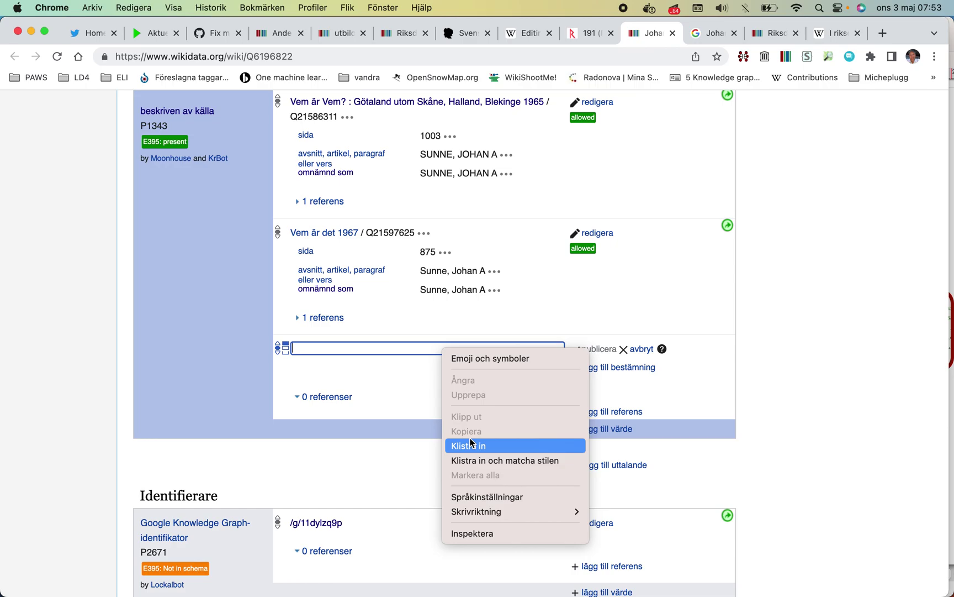
{"action": "left_click", "coordinate": [470, 442]}
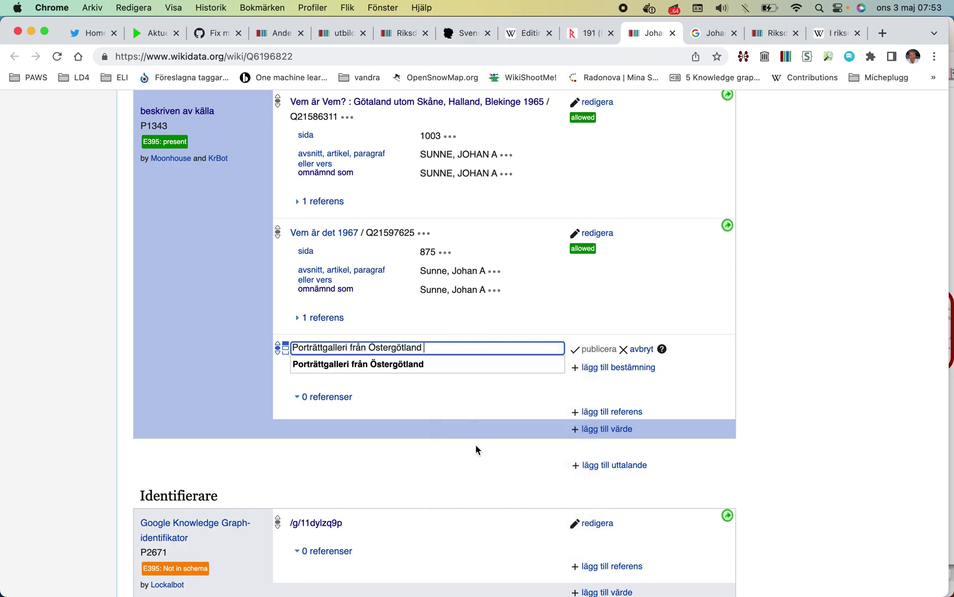
{"action": "left_click", "coordinate": [415, 367]}
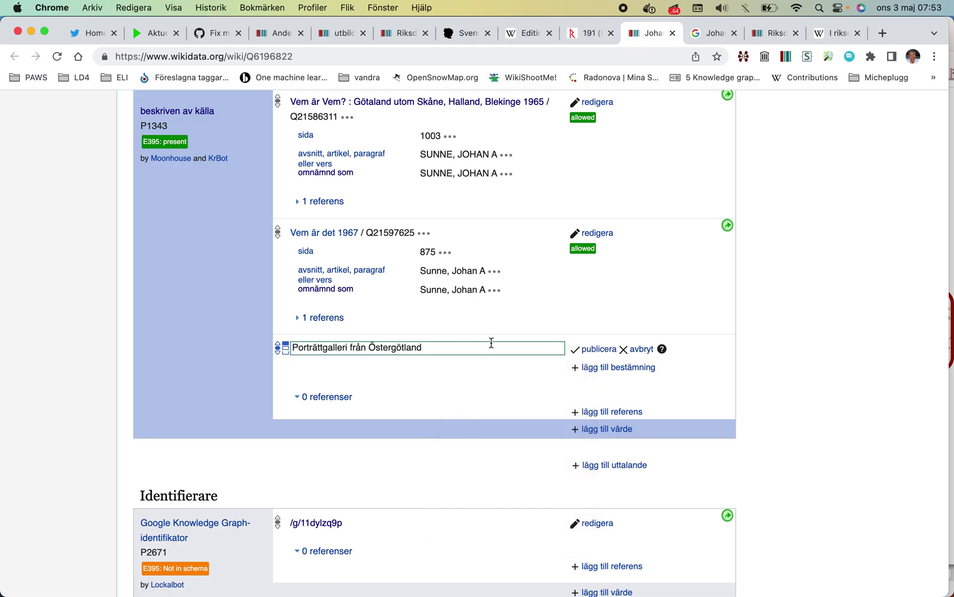
{"action": "left_click", "coordinate": [589, 350]}
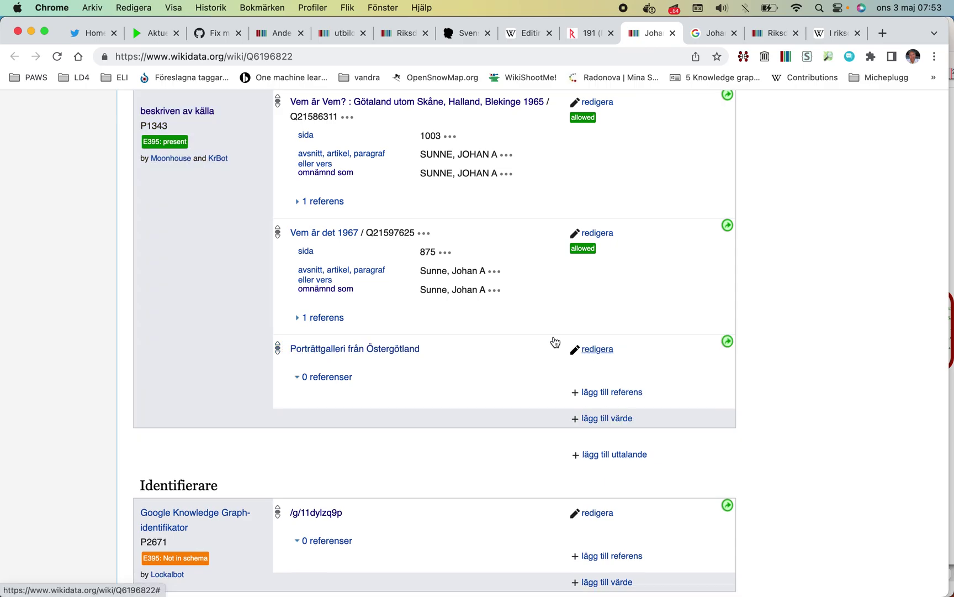
- Start a reference on the Porträttgalleri från Östergötland statement with hämtdatum 2023-05-03 and anges i "Porträttgalleri från Östergötland"
{"action": "scroll", "coordinate": [521, 337], "scroll_direction": "down", "scroll_amount": 2}
{"action": "left_click", "coordinate": [602, 276]}
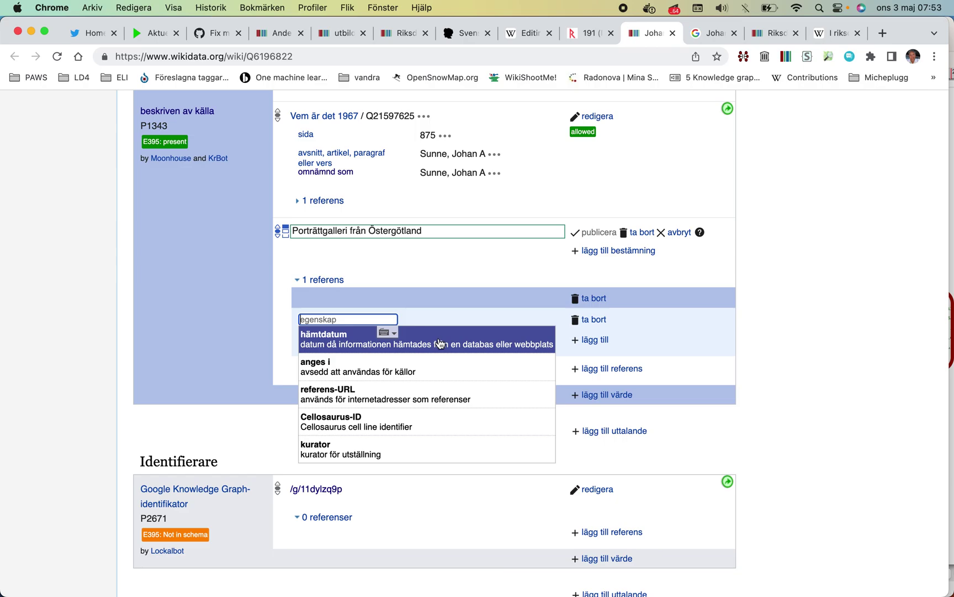
{"action": "left_click", "coordinate": [439, 340]}
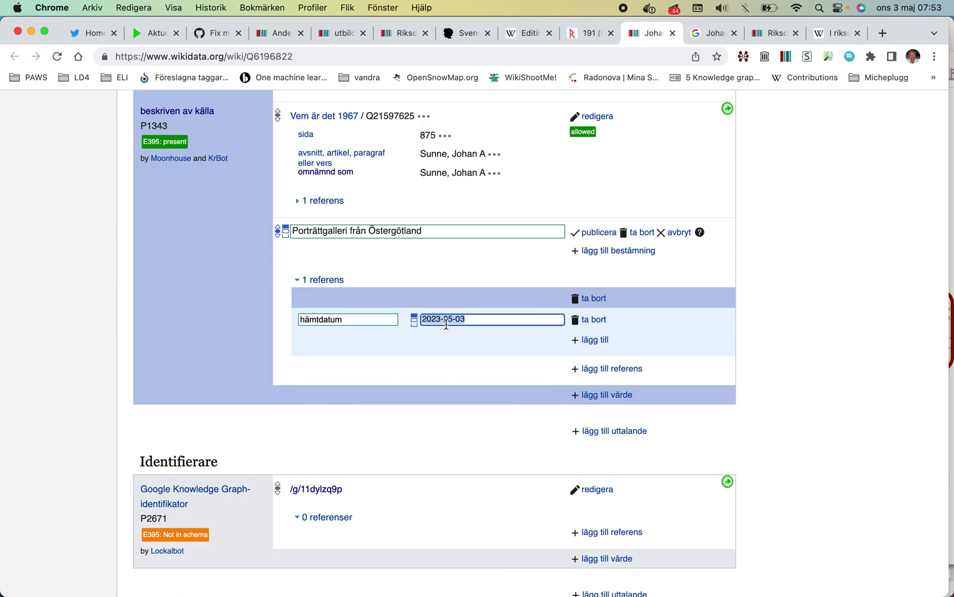
{"action": "left_click", "coordinate": [592, 341]}
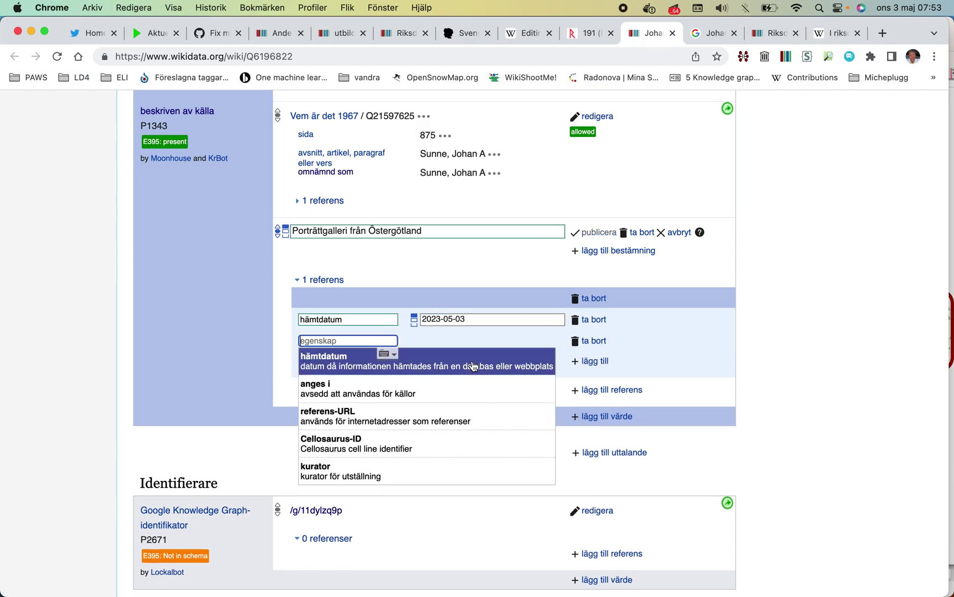
{"action": "left_click", "coordinate": [466, 381]}
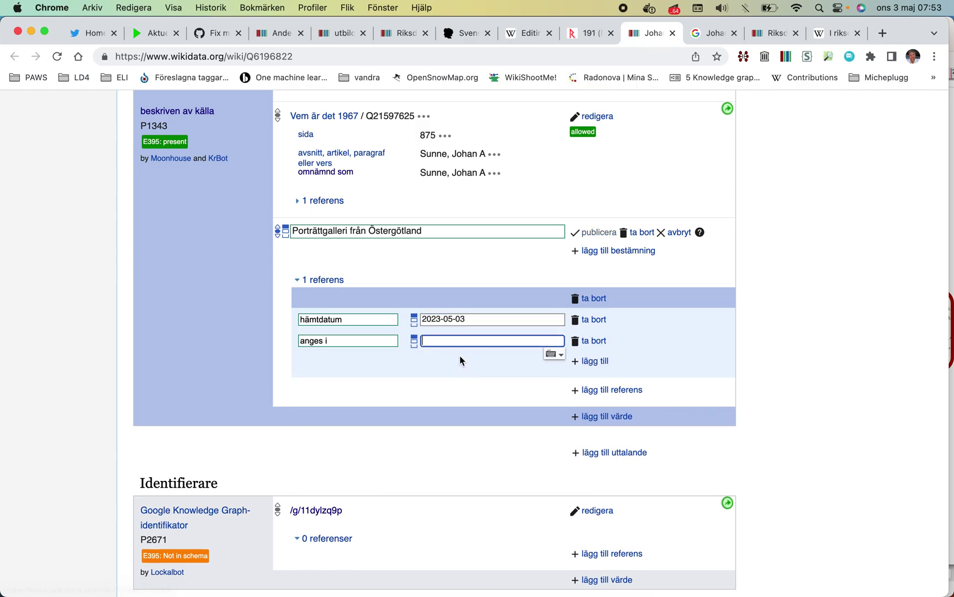
{"action": "right_click", "coordinate": [450, 341]}
{"action": "left_click", "coordinate": [486, 430]}
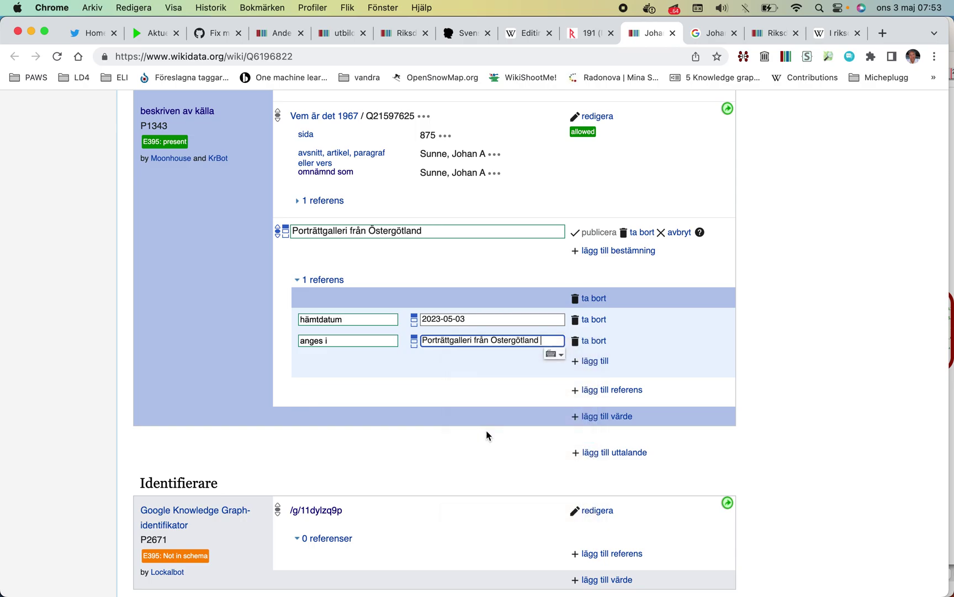
{"action": "left_click", "coordinate": [487, 360]}
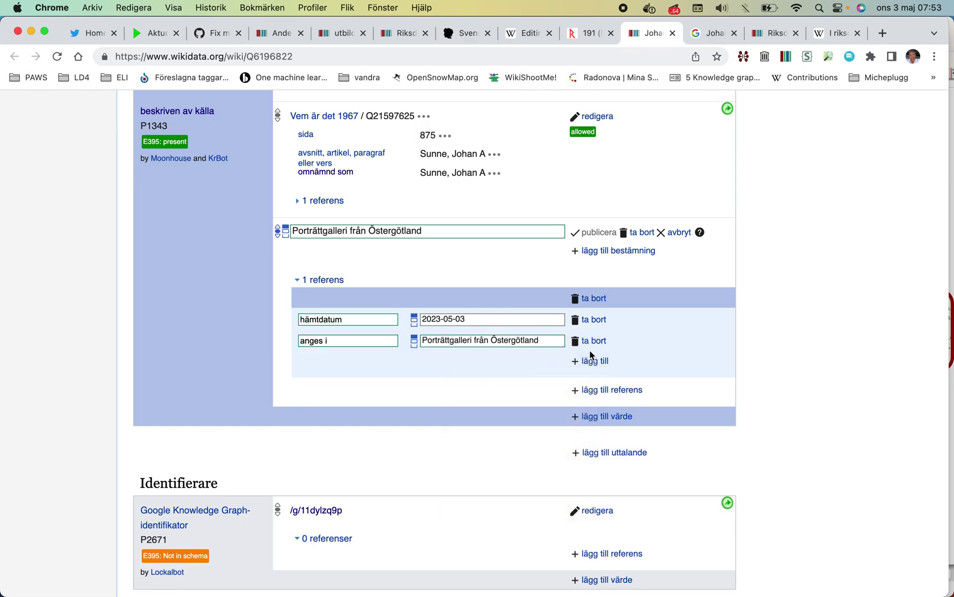
{"action": "left_click", "coordinate": [593, 361]}
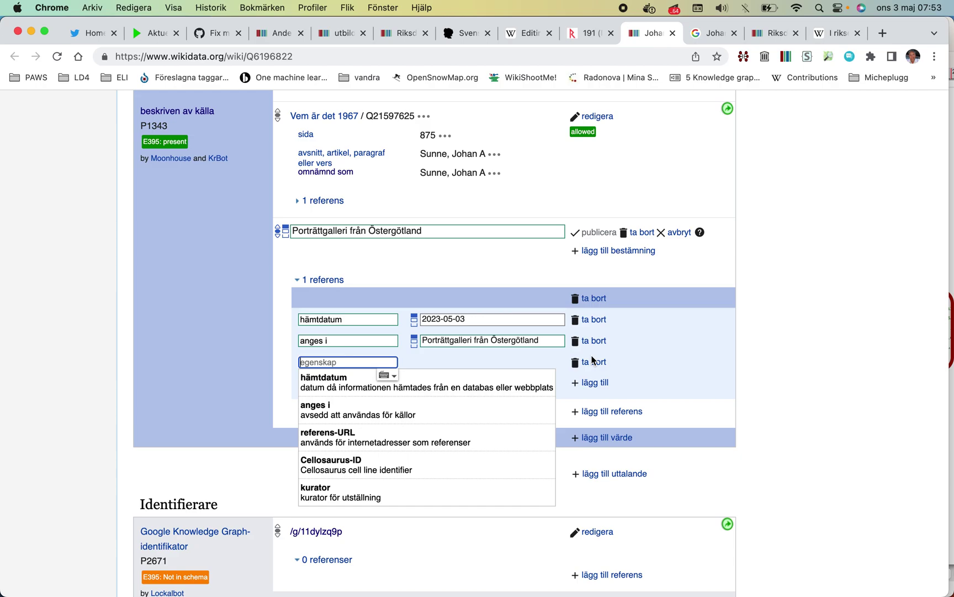
{"action": "type", "text": "re"}
{"action": "key", "text": "Down"}
{"action": "key", "text": "Return"}
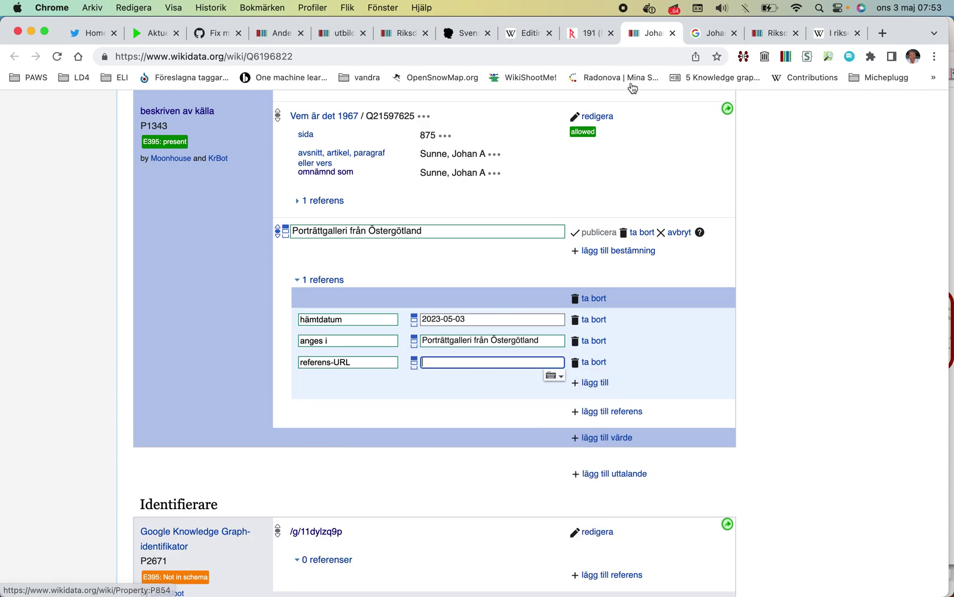
{"action": "left_click", "coordinate": [592, 35]}
{"action": "left_click", "coordinate": [465, 56]}
{"action": "key", "text": "super+c"}
{"action": "right_click", "coordinate": [465, 56]}
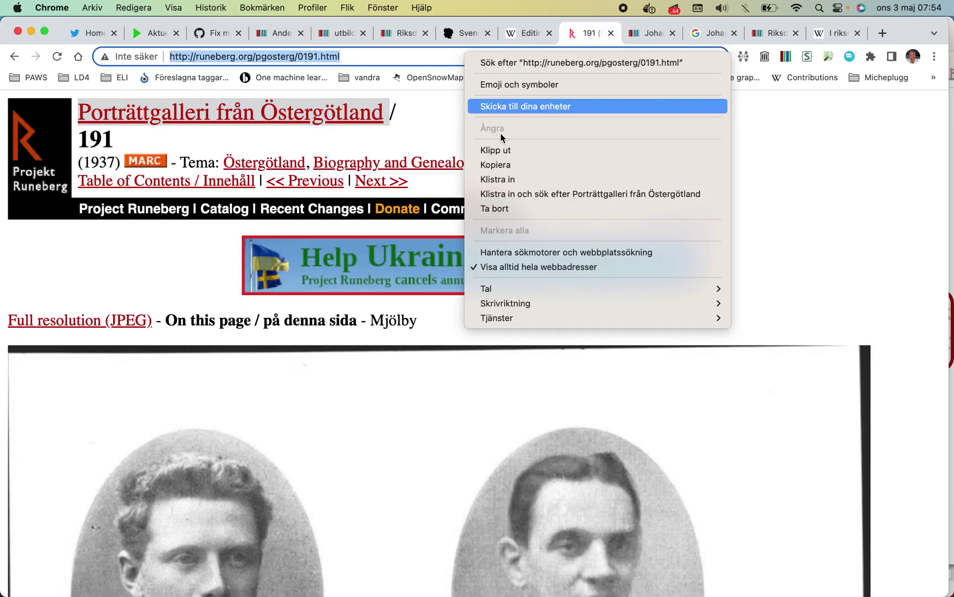
{"action": "left_click", "coordinate": [514, 164]}
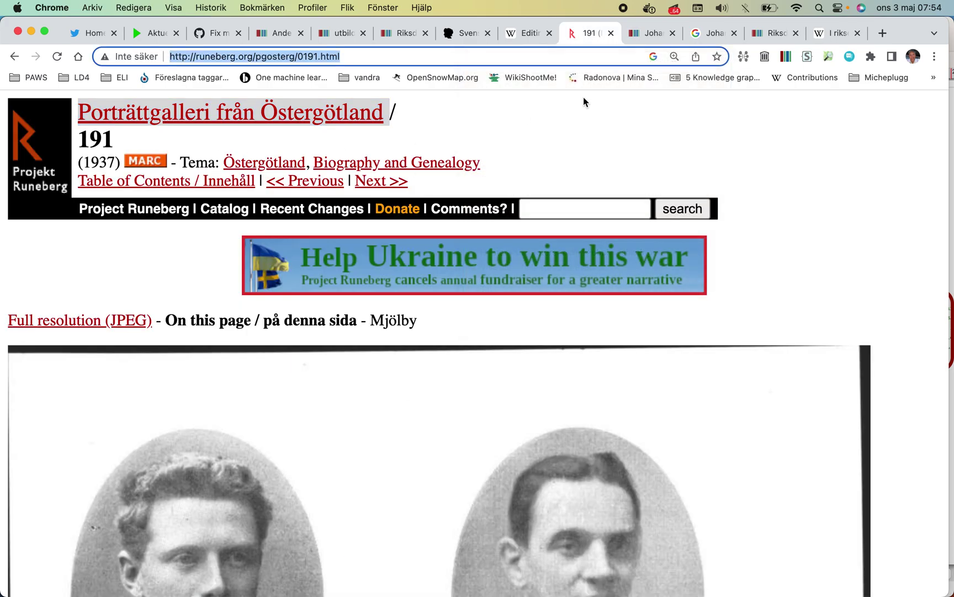
{"action": "left_click", "coordinate": [638, 33]}
{"action": "right_click", "coordinate": [437, 358]}
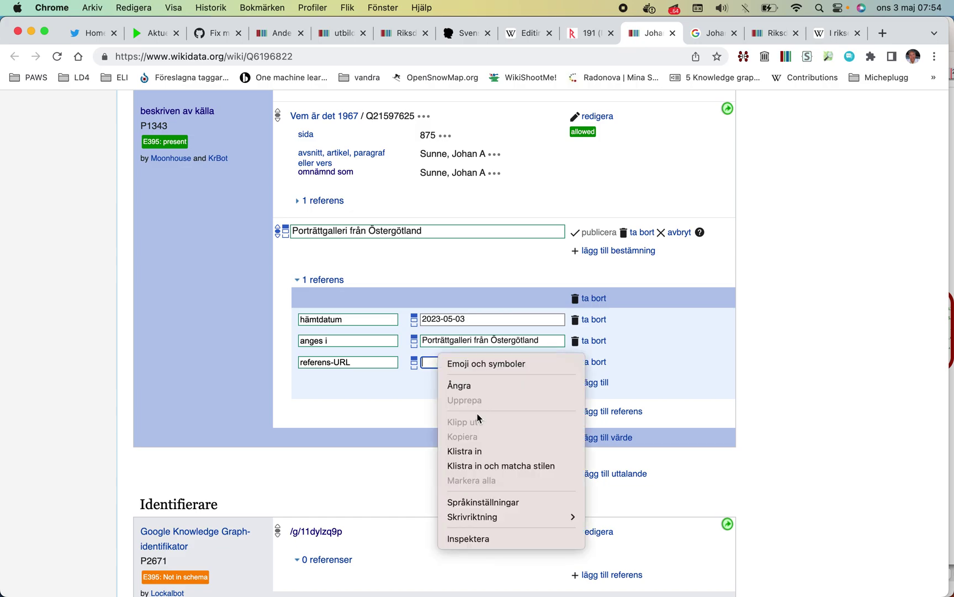
{"action": "left_click", "coordinate": [472, 451]}
- Add sida 191 and an empty "omnämnd som" property to the reference
{"action": "left_click", "coordinate": [582, 393]}
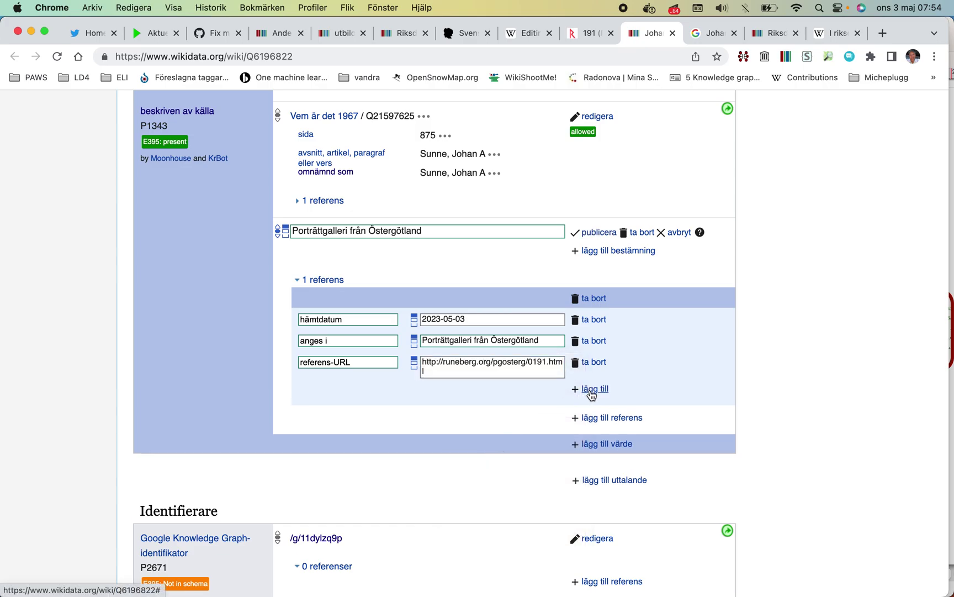
{"action": "type", "text": "sida"}
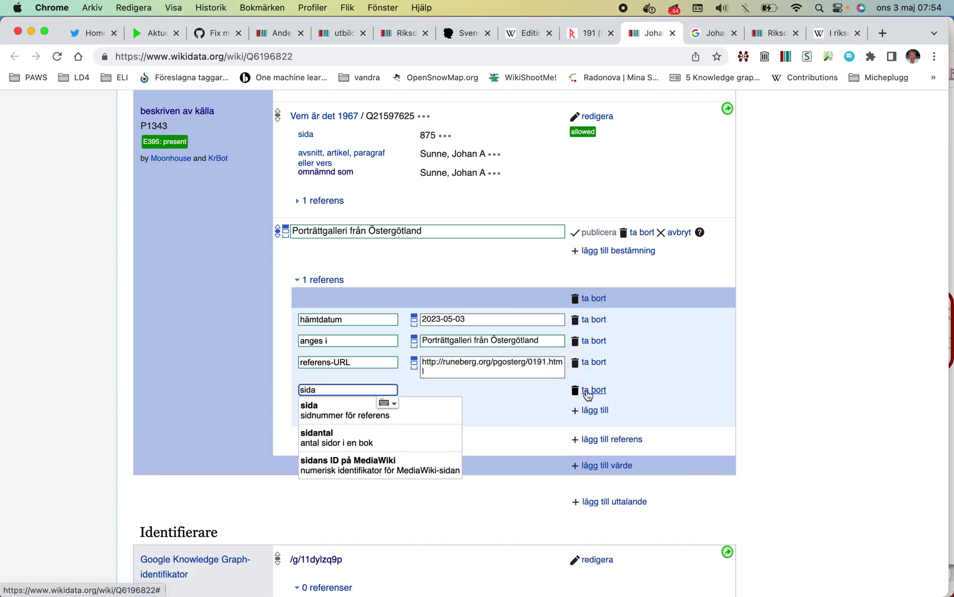
{"action": "key", "text": "Tab"}
{"action": "type", "text": "191"}
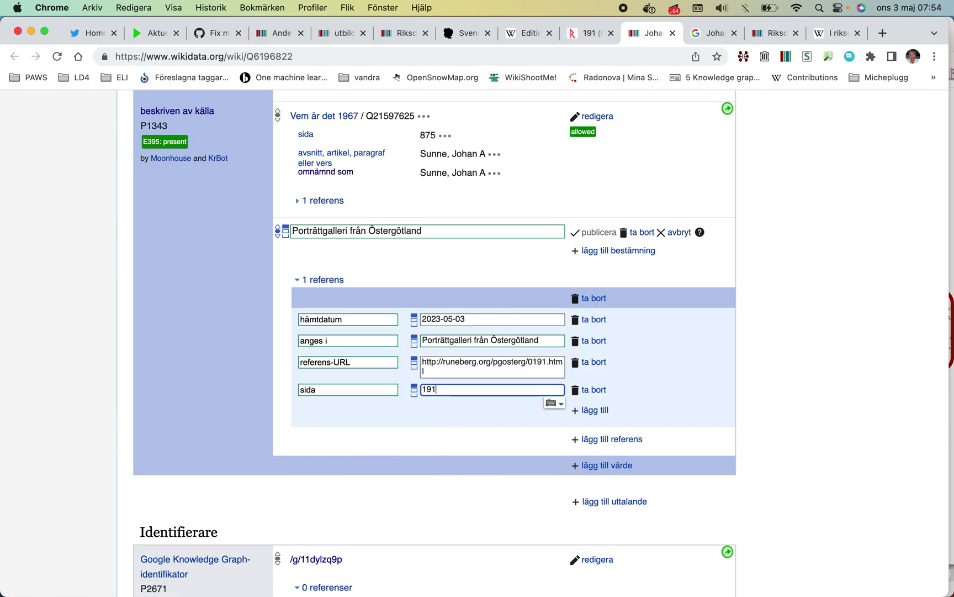
{"action": "left_click", "coordinate": [595, 410]}
{"action": "type", "text": "named as"}
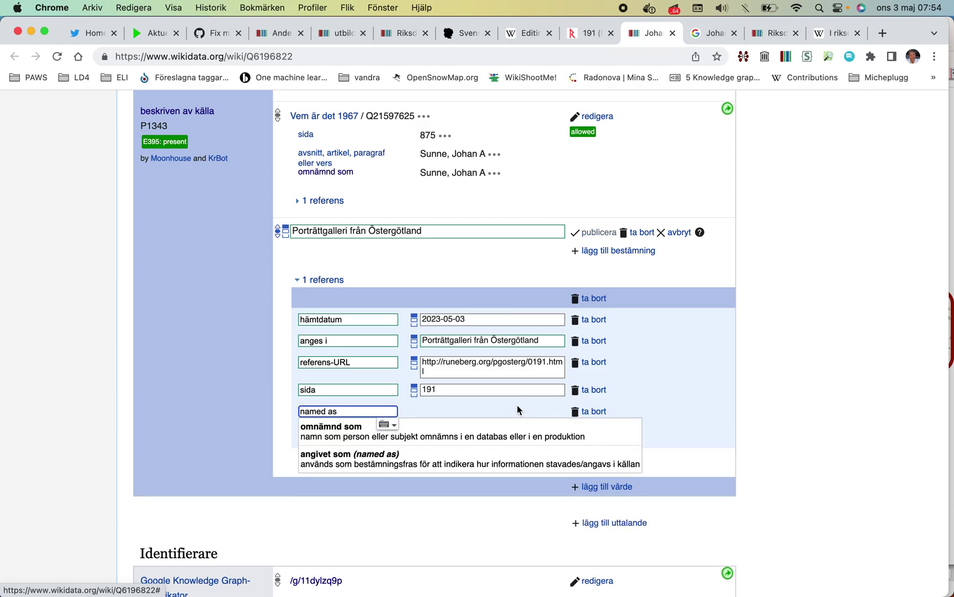
{"action": "left_click", "coordinate": [489, 425]}
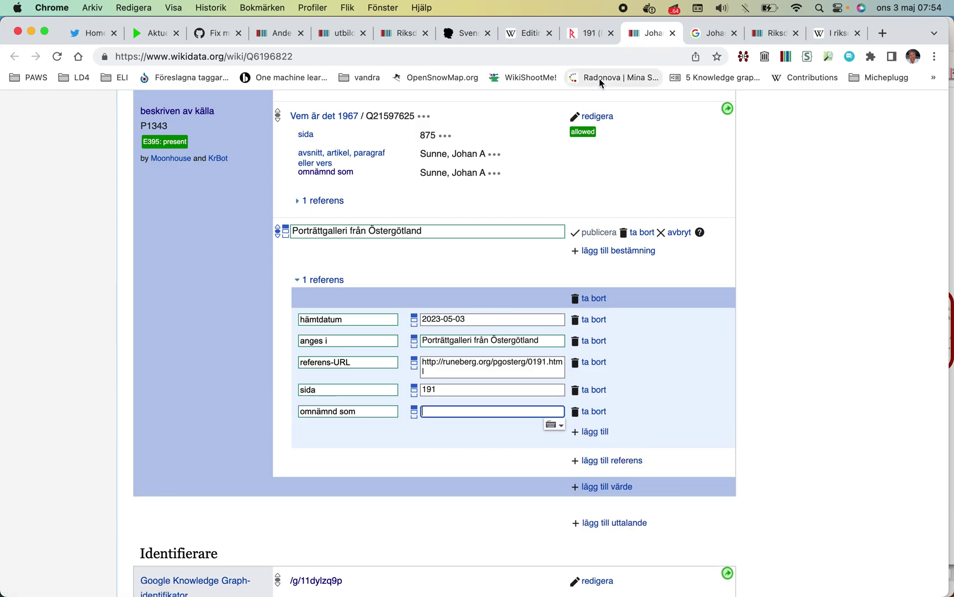
- Copy the politician's name with the birth date and birthplace from the text transcription of page 191 at Project Runeberg
{"action": "left_click", "coordinate": [531, 33]}
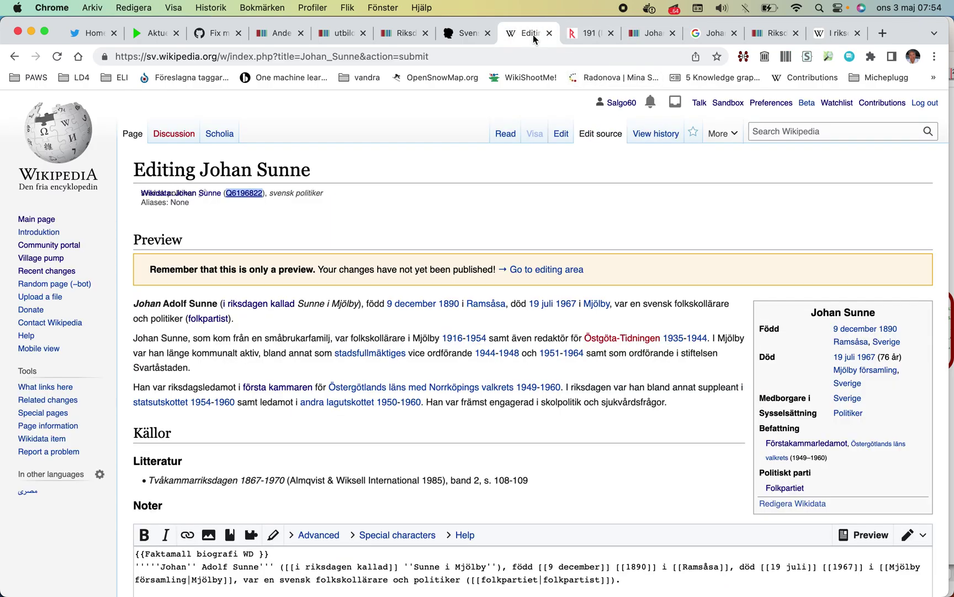
{"action": "left_click", "coordinate": [574, 34]}
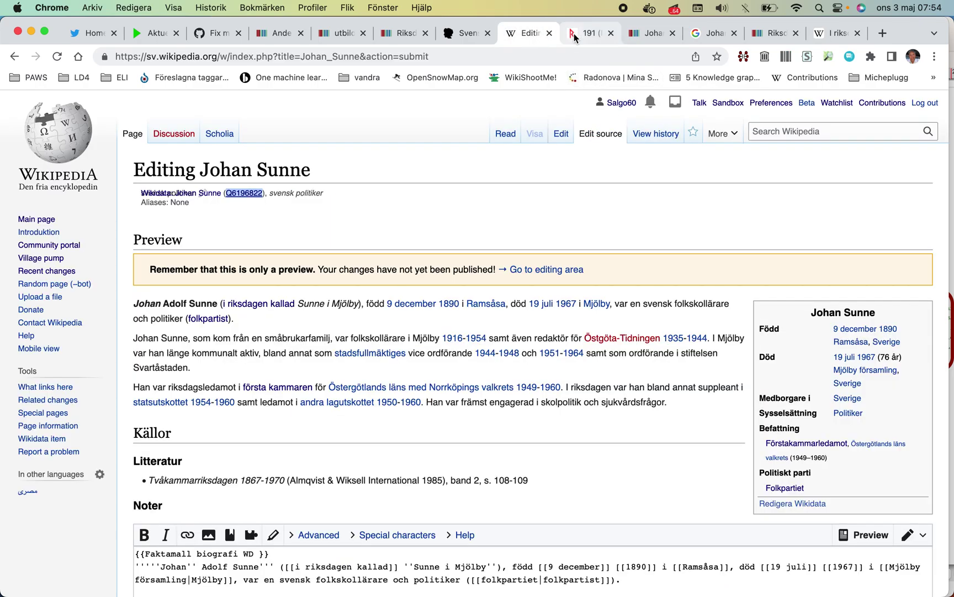
{"action": "scroll", "coordinate": [506, 137], "scroll_direction": "down", "scroll_amount": 10}
{"action": "scroll", "coordinate": [506, 139], "scroll_direction": "down", "scroll_amount": 12}
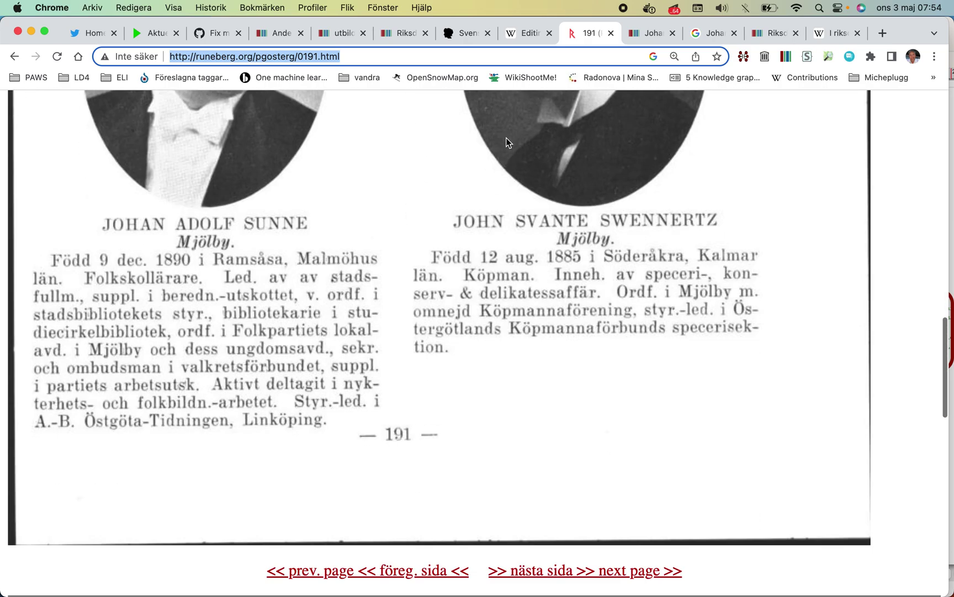
{"action": "scroll", "coordinate": [506, 143], "scroll_direction": "down", "scroll_amount": 15}
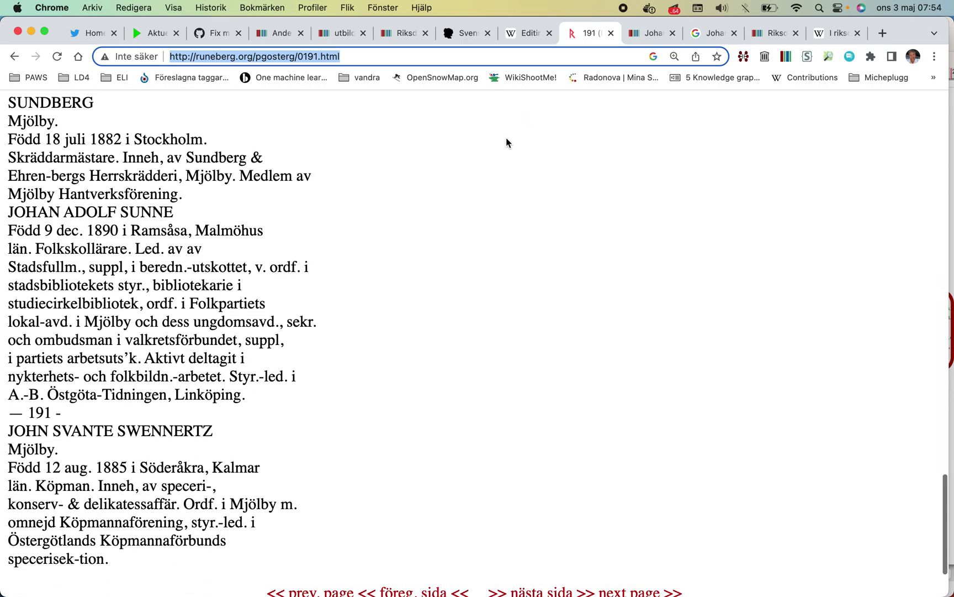
{"action": "scroll", "coordinate": [202, 247], "scroll_direction": "up", "scroll_amount": 3}
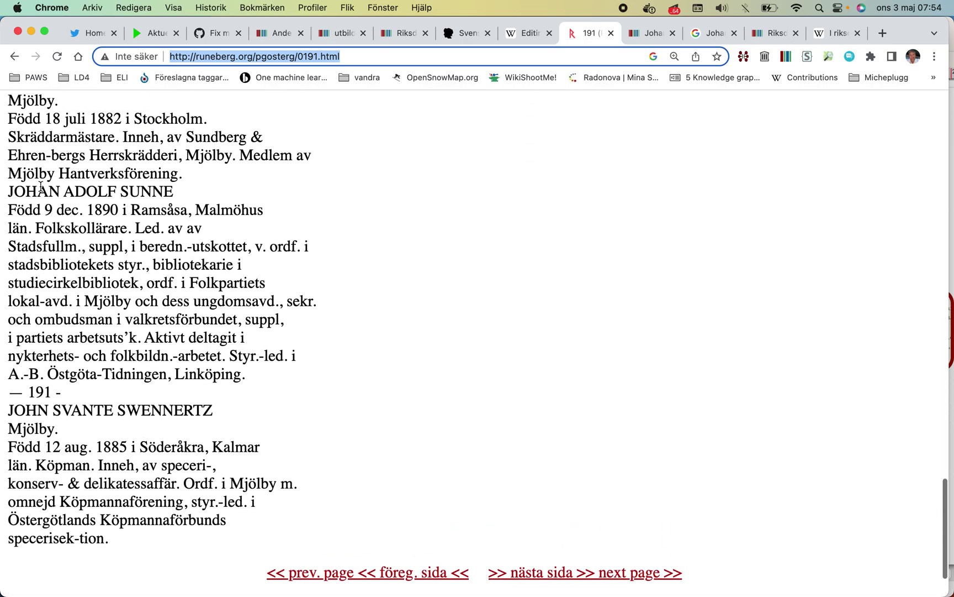
{"action": "left_click_drag", "start_coordinate": [13, 191], "coordinate": [104, 195]}
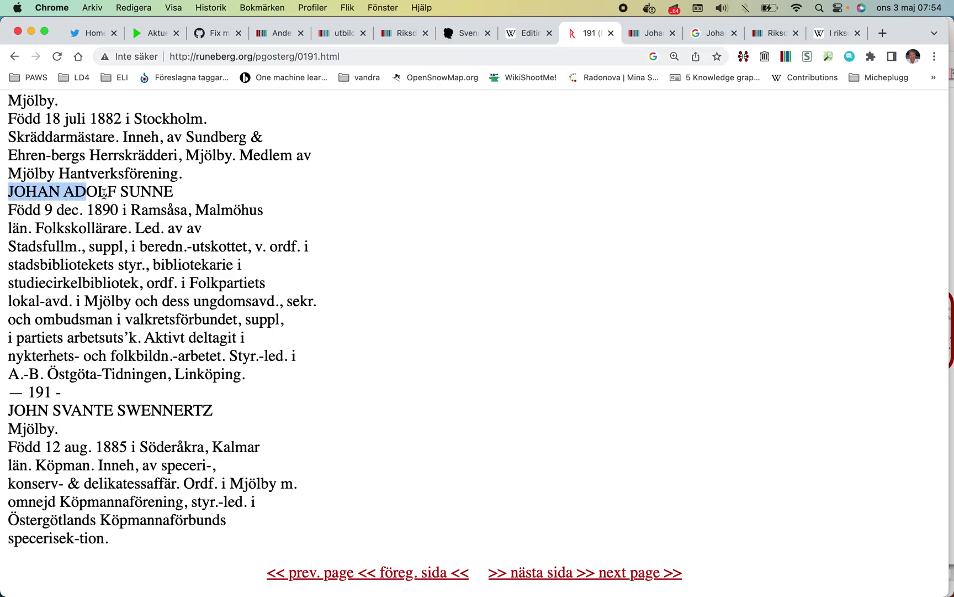
{"action": "left_click_drag", "start_coordinate": [177, 209], "coordinate": [184, 209]}
{"action": "right_click", "coordinate": [188, 208]}
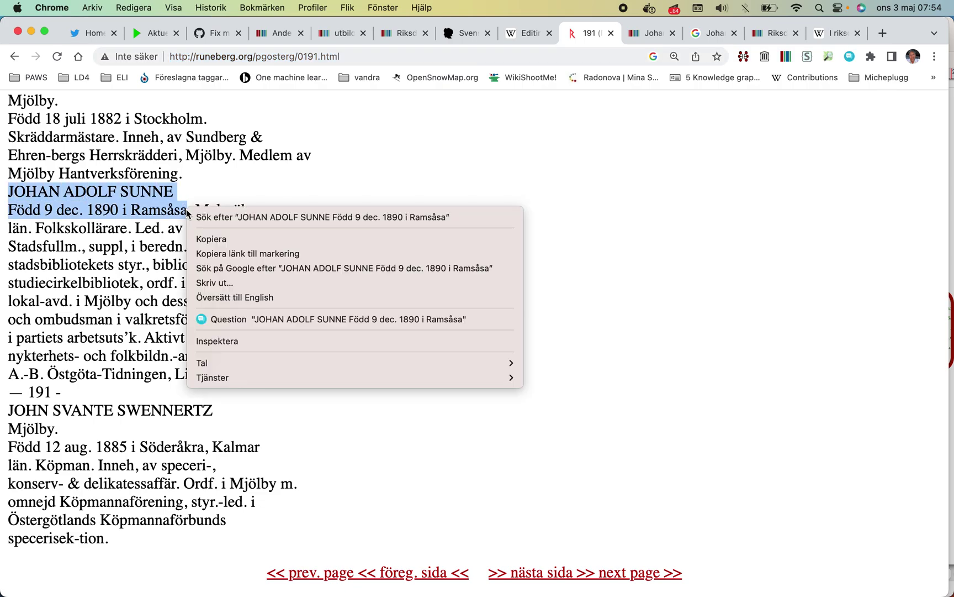
{"action": "left_click", "coordinate": [210, 235]}
- Paste the copied name and birth details as the reference's "omnämnd som" value on Wikidata and publish the statement
{"action": "left_click", "coordinate": [528, 34]}
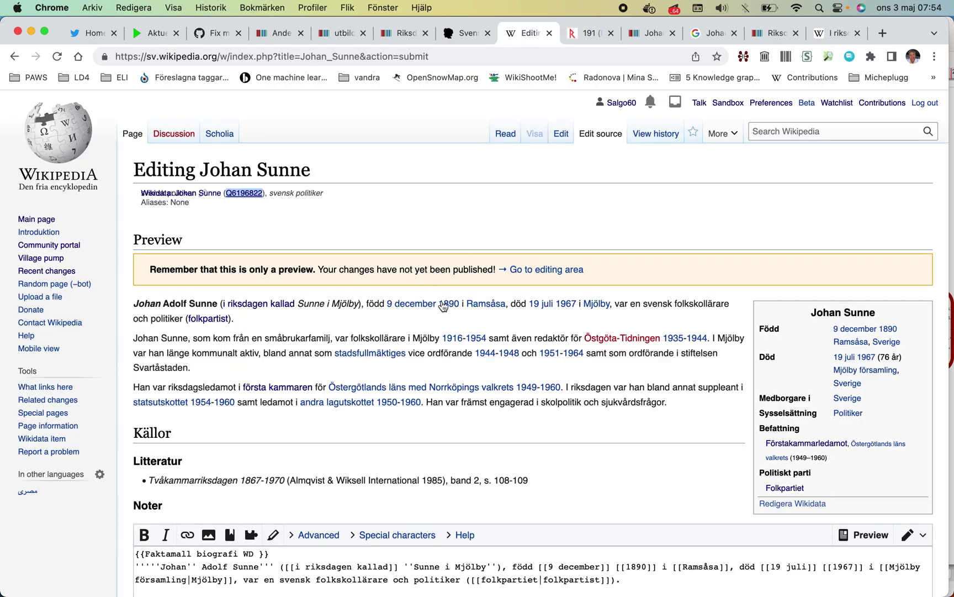
{"action": "left_click", "coordinate": [588, 38]}
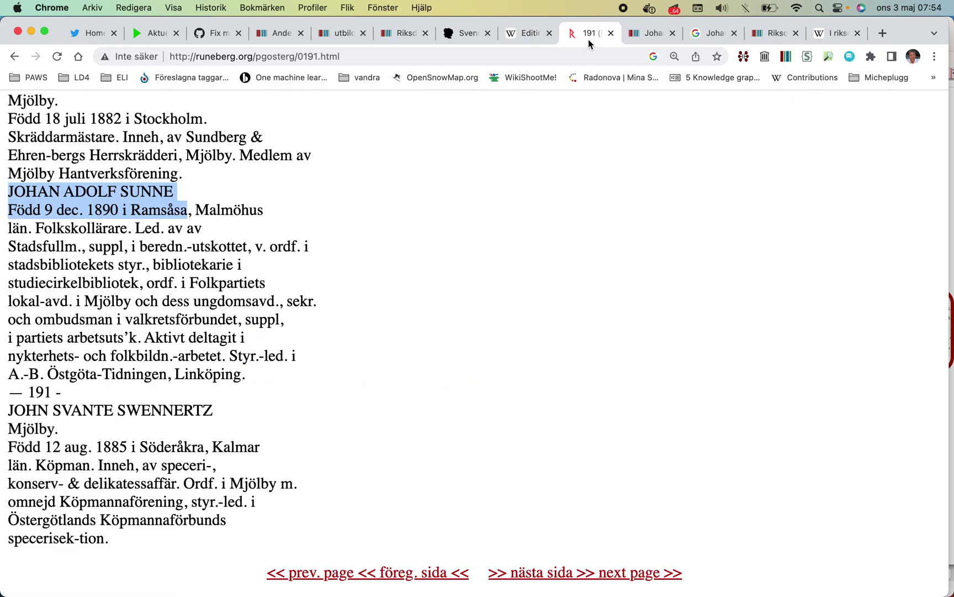
{"action": "left_click", "coordinate": [641, 37]}
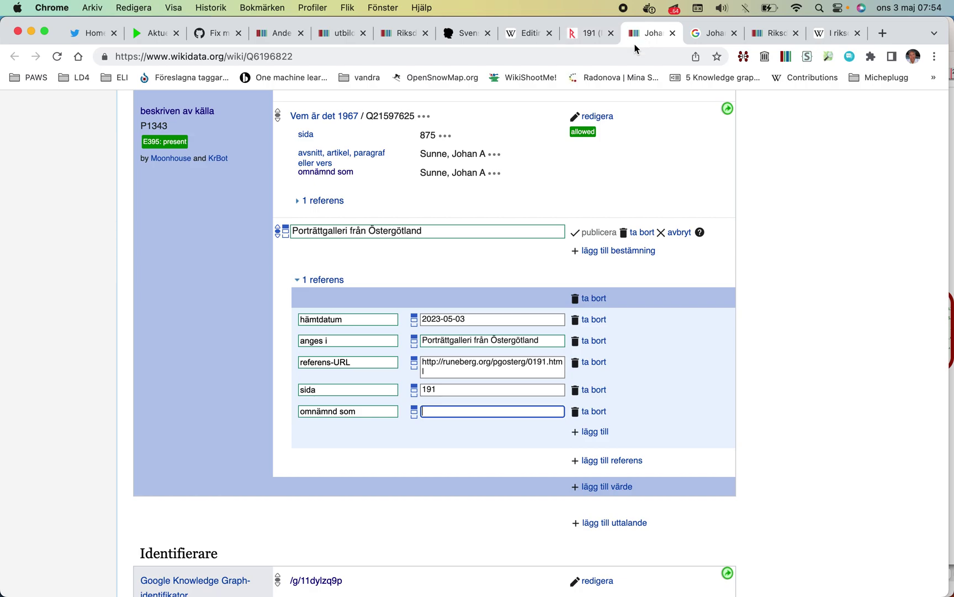
{"action": "right_click", "coordinate": [462, 410]}
{"action": "left_click", "coordinate": [487, 490]}
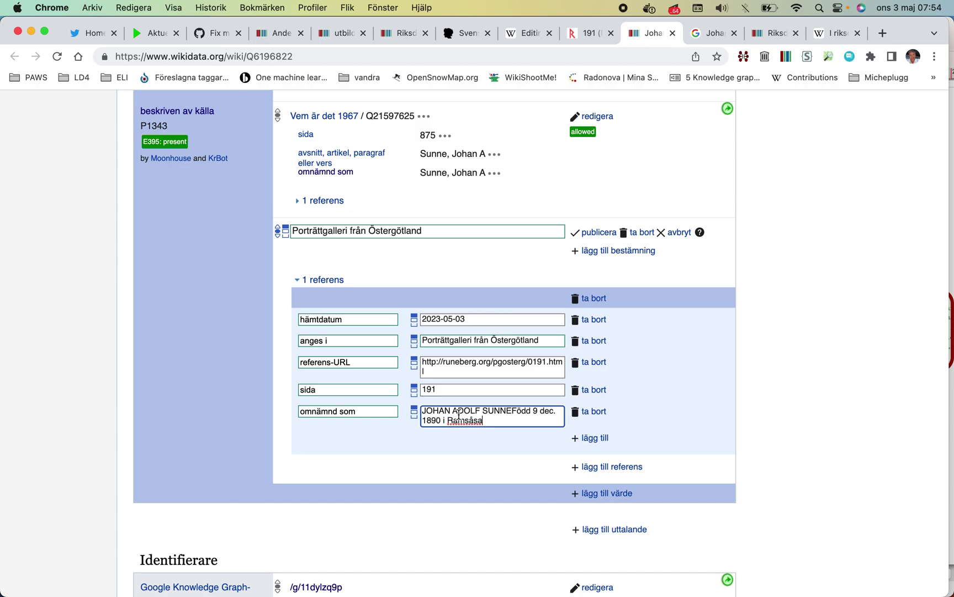
{"action": "left_click", "coordinate": [595, 228]}
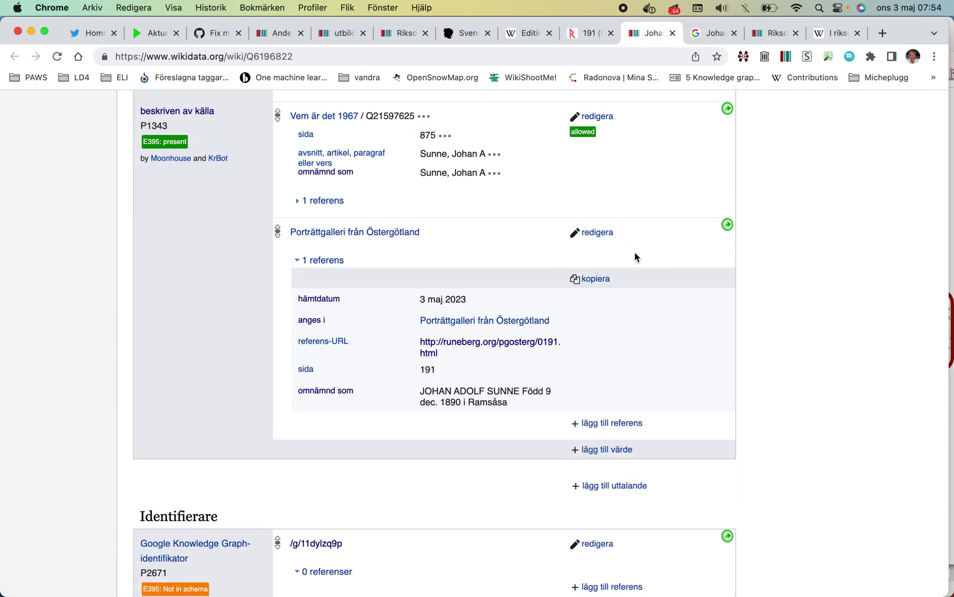
- Reload the Wikidata item and copy the reference of the Porträttgalleri från Östergötland statement
{"action": "left_click", "coordinate": [440, 53]}
{"action": "key", "text": "Return"}
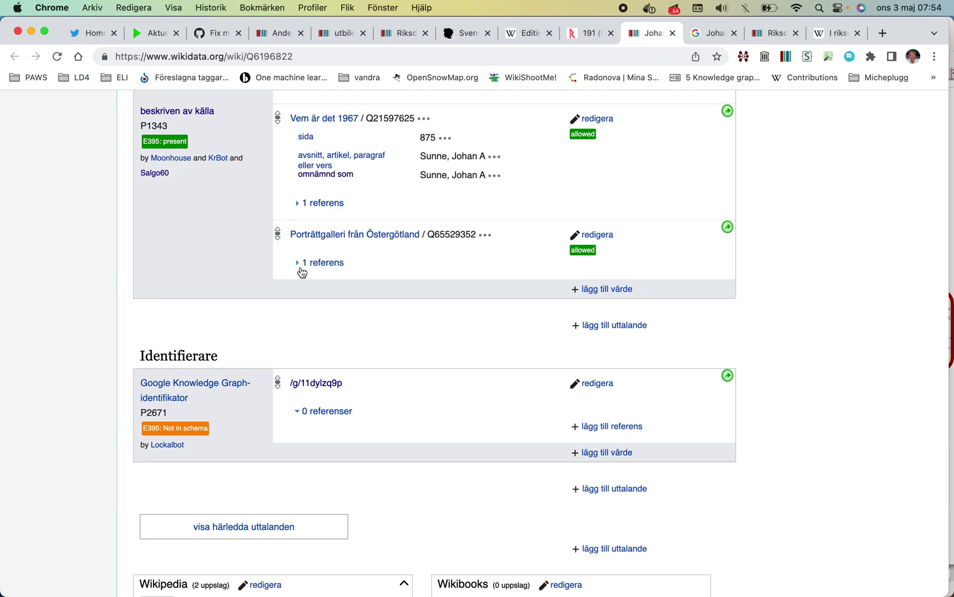
{"action": "left_click", "coordinate": [301, 265]}
{"action": "left_click", "coordinate": [590, 282]}
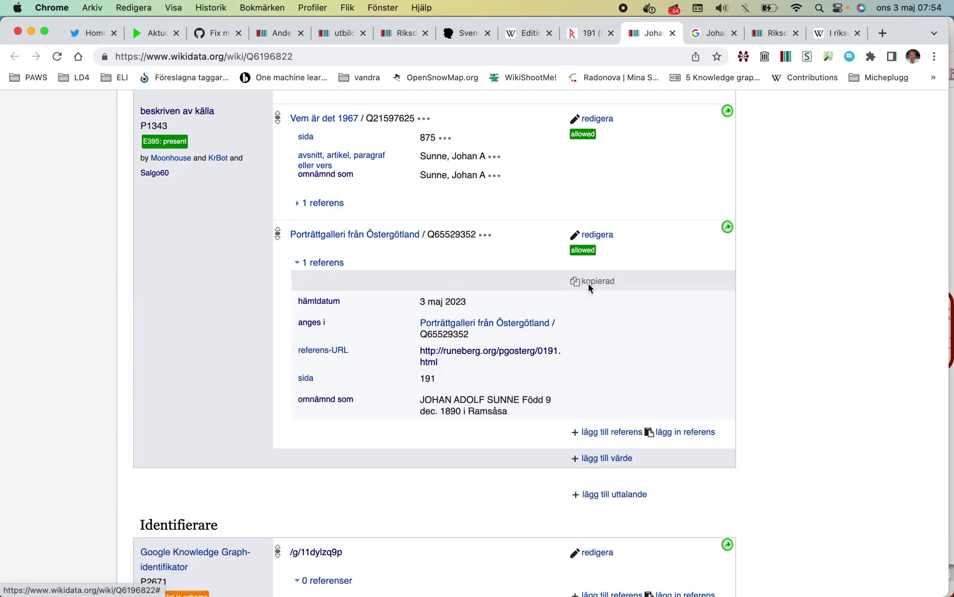
- Paste the copied Porträttgalleri från Östergötland reference into the födelsedatum statement
{"action": "scroll", "coordinate": [589, 287], "scroll_direction": "up", "scroll_amount": 10}
{"action": "scroll", "coordinate": [590, 288], "scroll_direction": "up", "scroll_amount": 7}
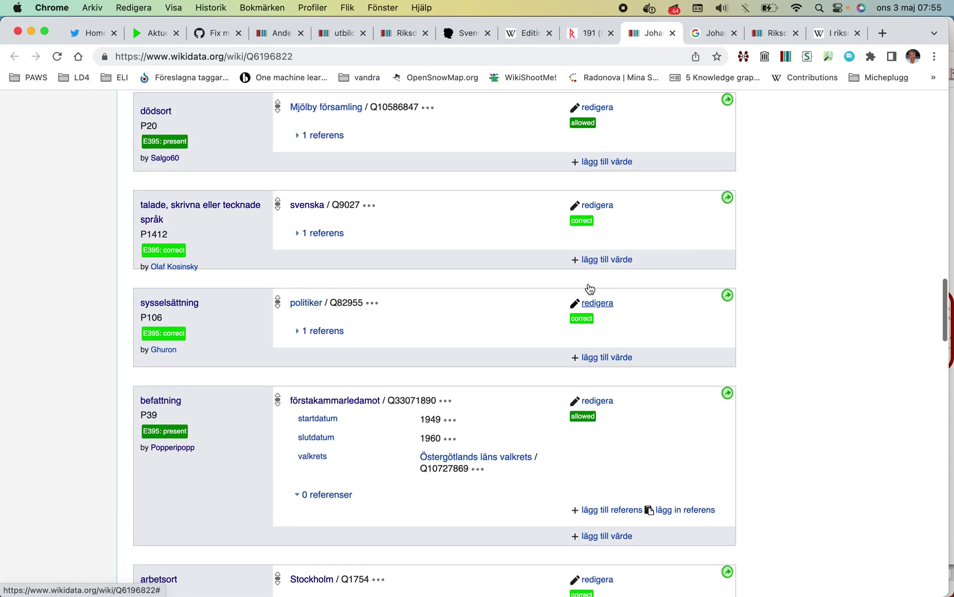
{"action": "scroll", "coordinate": [589, 283], "scroll_direction": "up", "scroll_amount": 2}
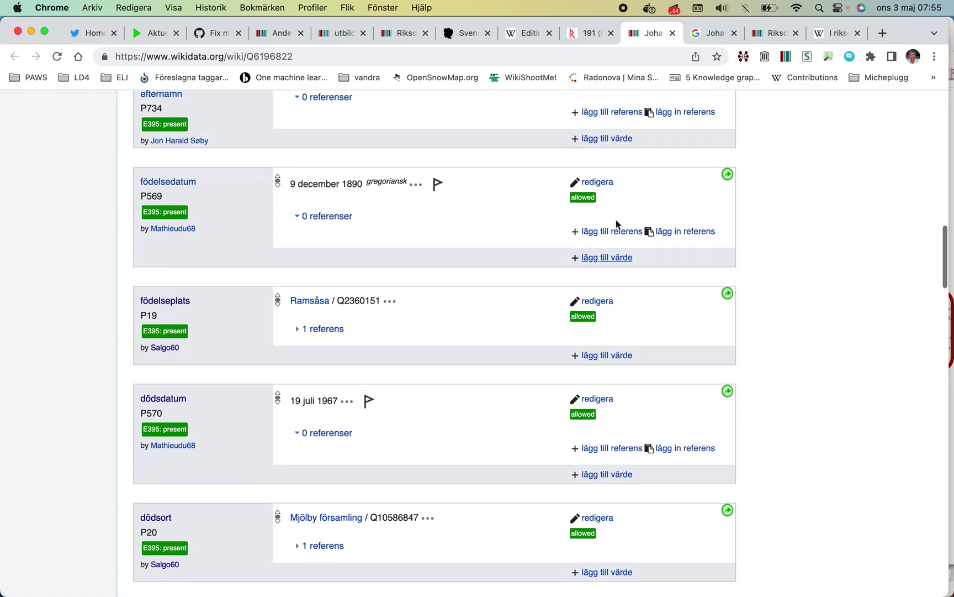
{"action": "left_click", "coordinate": [666, 231]}
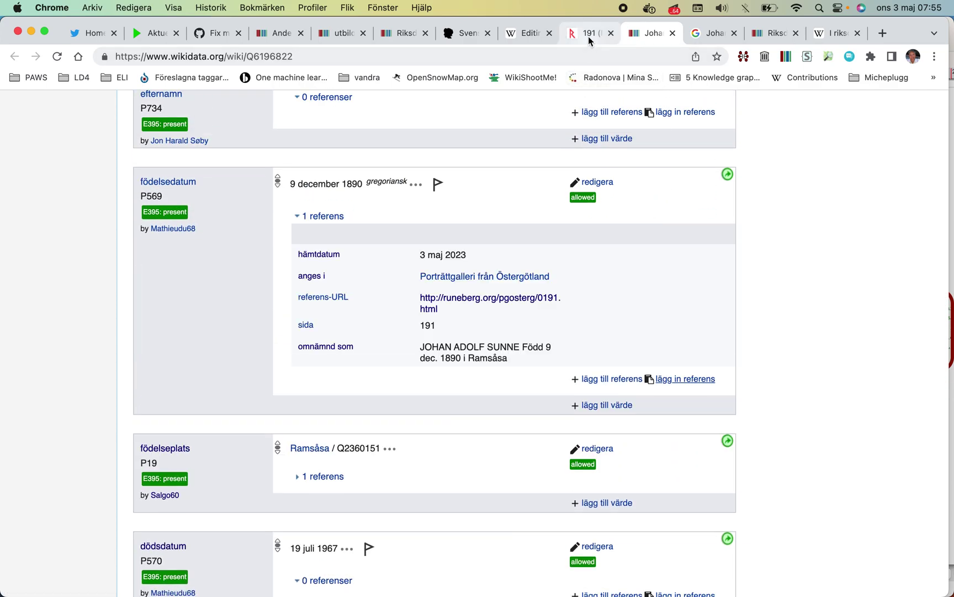
- Check the birth details on scanned page 191 at Project Runeberg and paste the copied reference into Wikidata's födelseplats statement
{"action": "left_click", "coordinate": [588, 34]}
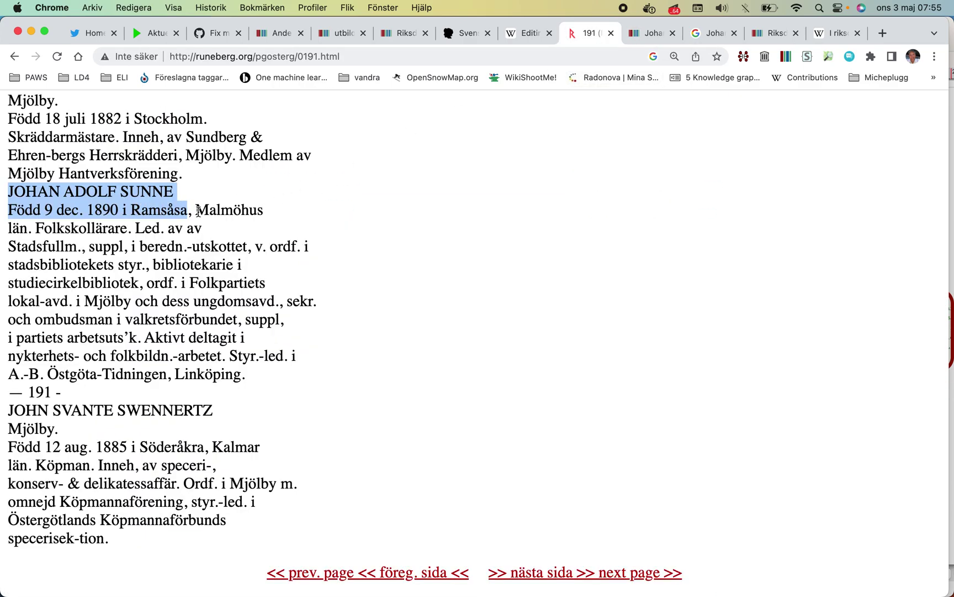
{"action": "scroll", "coordinate": [198, 212], "scroll_direction": "down", "scroll_amount": 20}
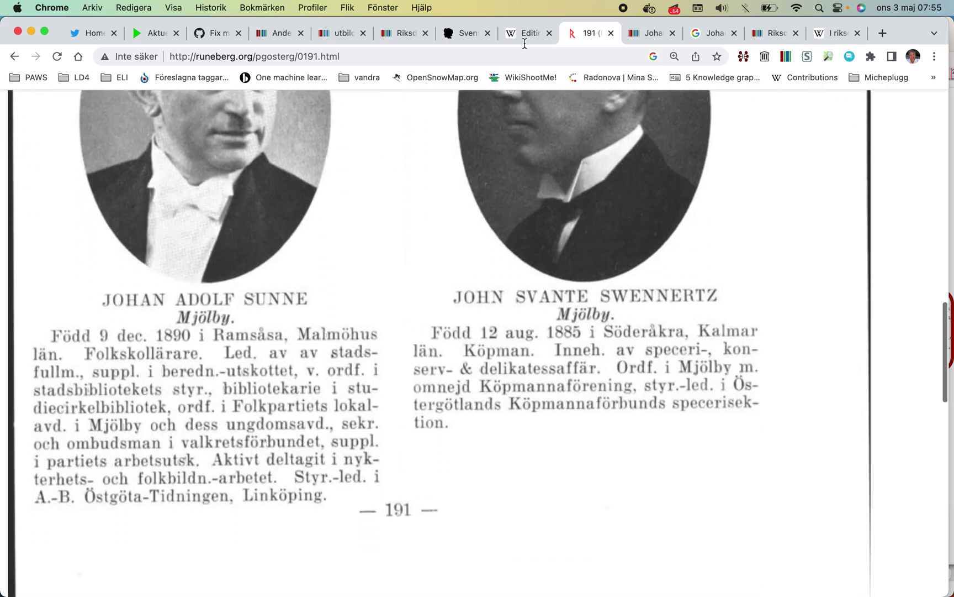
{"action": "left_click", "coordinate": [651, 34]}
{"action": "scroll", "coordinate": [543, 167], "scroll_direction": "down", "scroll_amount": 5}
{"action": "left_click", "coordinate": [313, 295]}
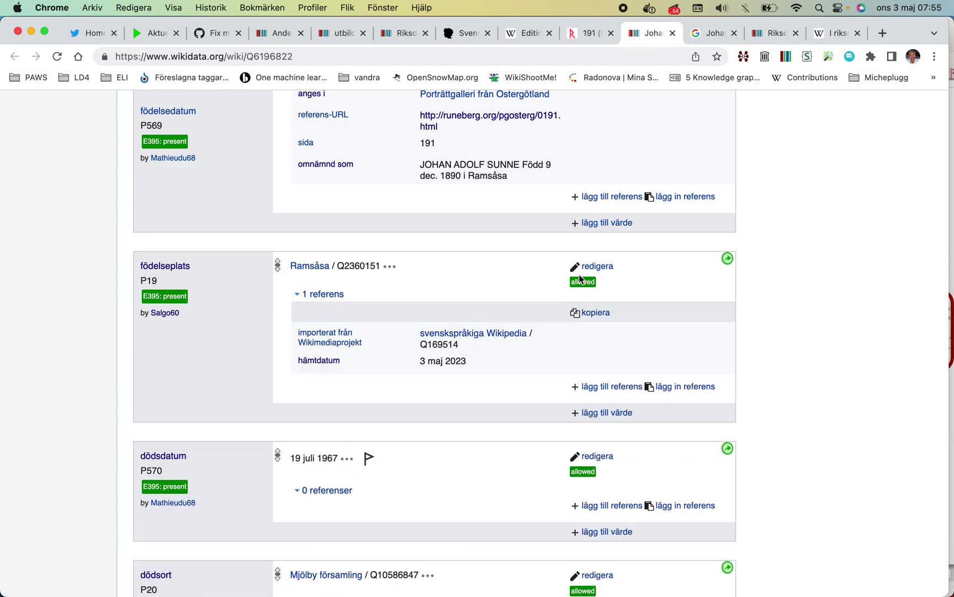
{"action": "left_click", "coordinate": [696, 386]}
{"action": "scroll", "coordinate": [696, 386], "scroll_direction": "down", "scroll_amount": 3}
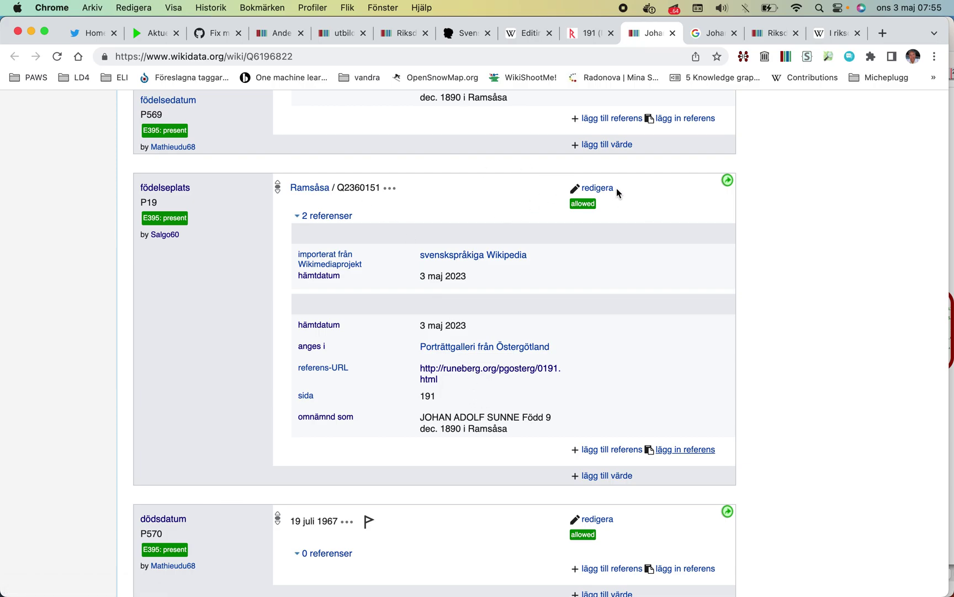
- Remove the svenskspråkiga Wikipedia reference from the födelseplats statement and change its value to Ramsåsa församling
{"action": "left_click", "coordinate": [578, 188]}
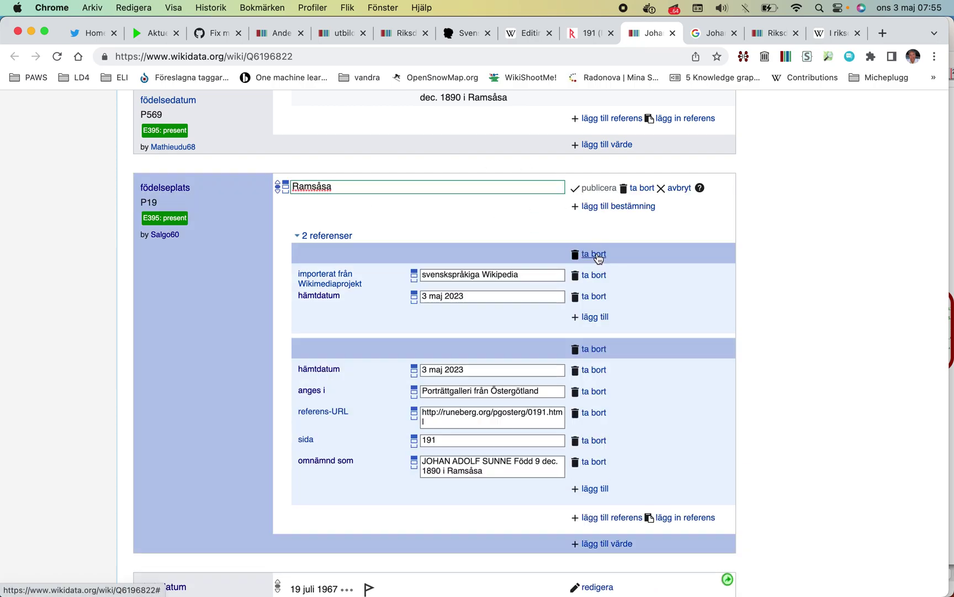
{"action": "left_click", "coordinate": [593, 253]}
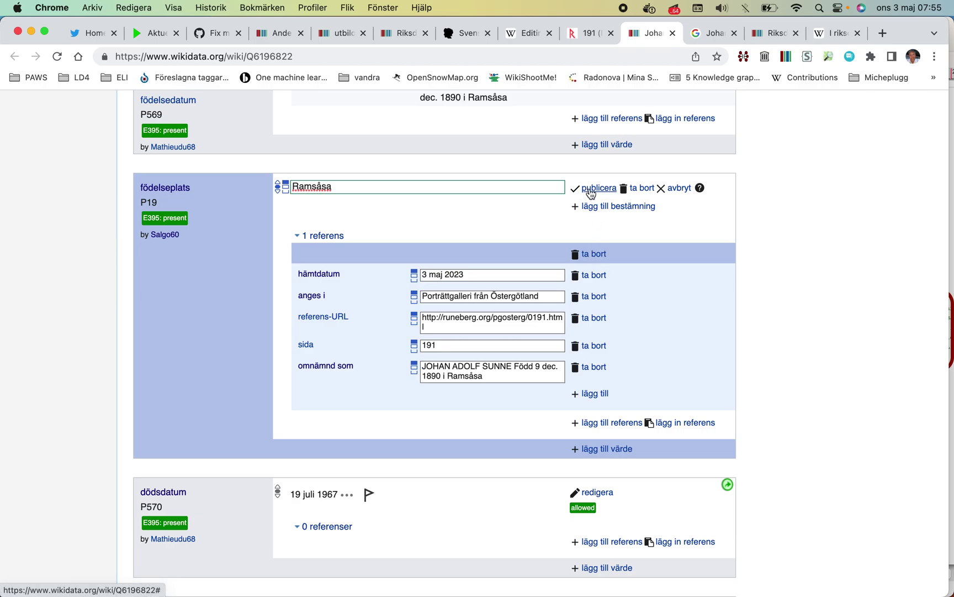
{"action": "left_click", "coordinate": [506, 190]}
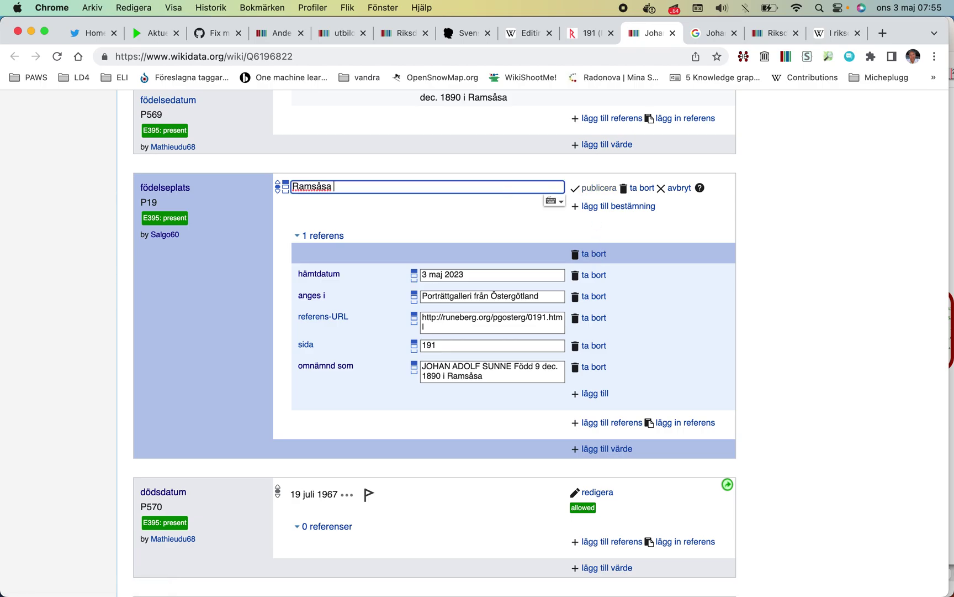
{"action": "type", "text": "f"}
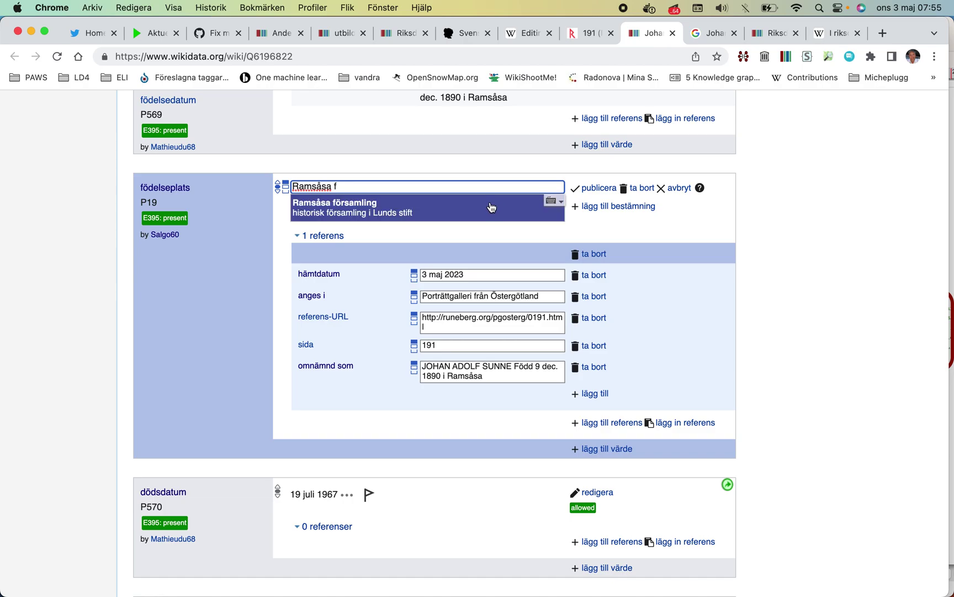
{"action": "left_click", "coordinate": [489, 201]}
- Check the birthplace against the scanned page and the Wikipedia article, publish the födelseplats statement, and copy its reference
{"action": "left_click", "coordinate": [593, 35]}
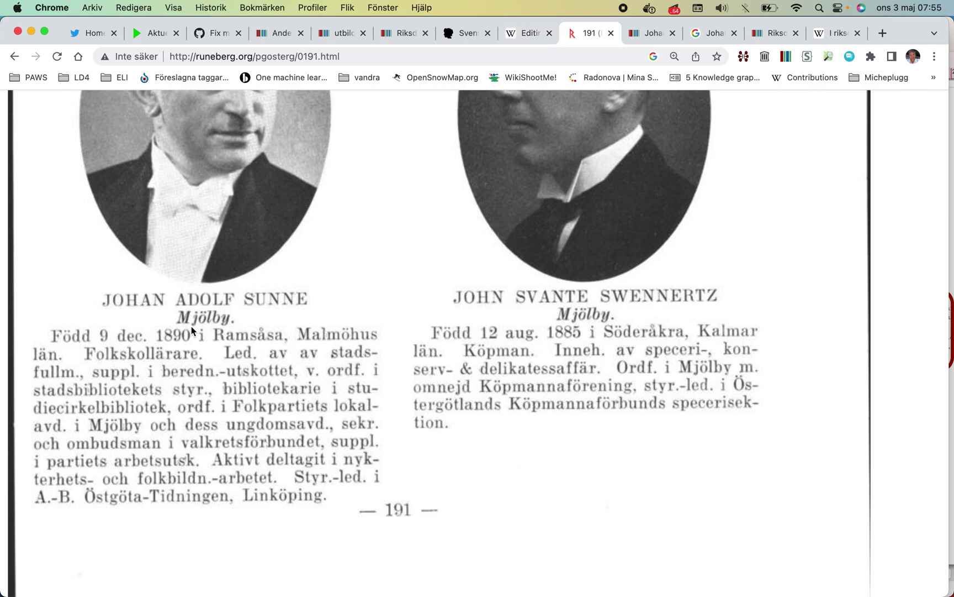
{"action": "left_click", "coordinate": [534, 33]}
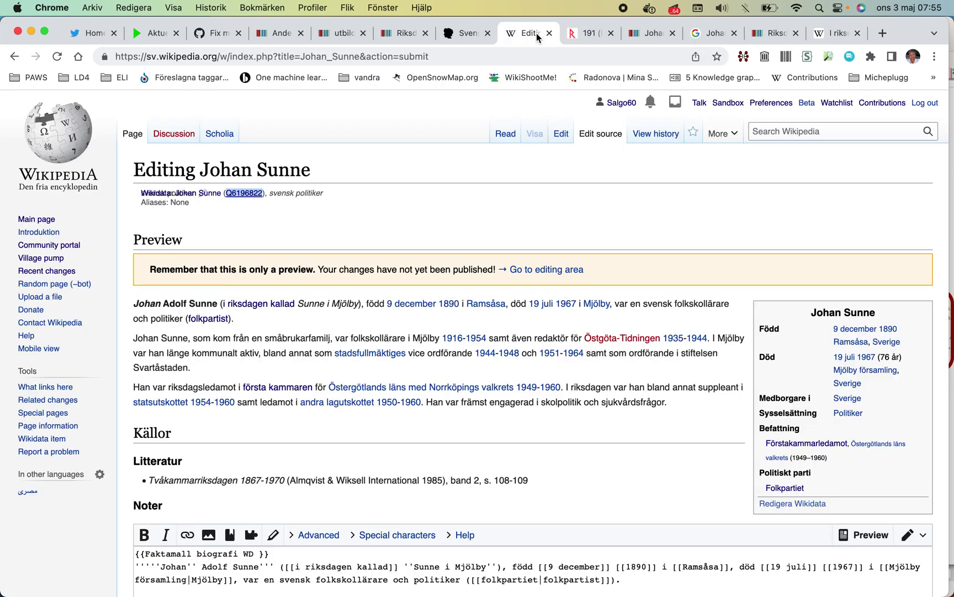
{"action": "left_click", "coordinate": [582, 33]}
{"action": "left_click", "coordinate": [645, 33]}
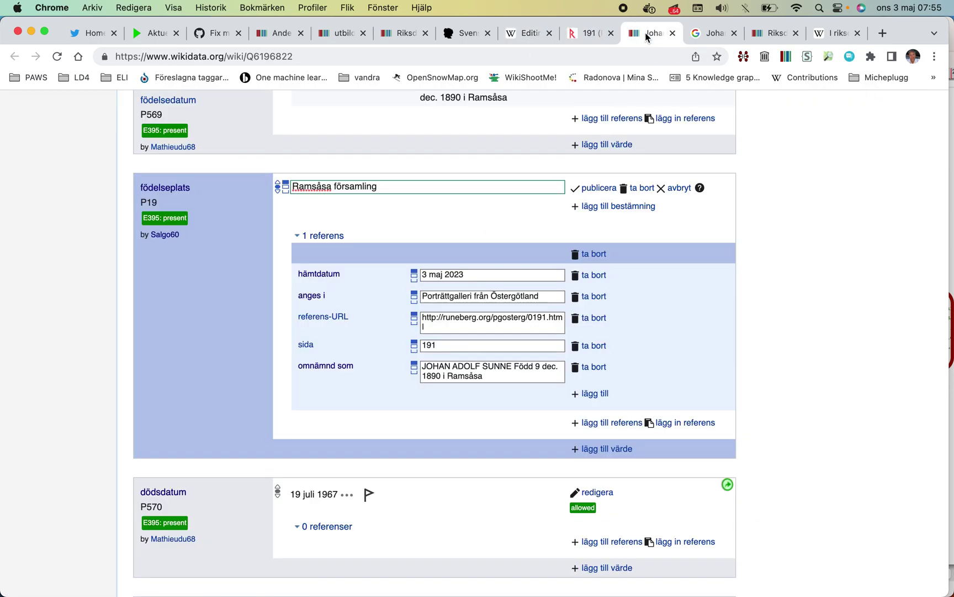
{"action": "left_click", "coordinate": [593, 188]}
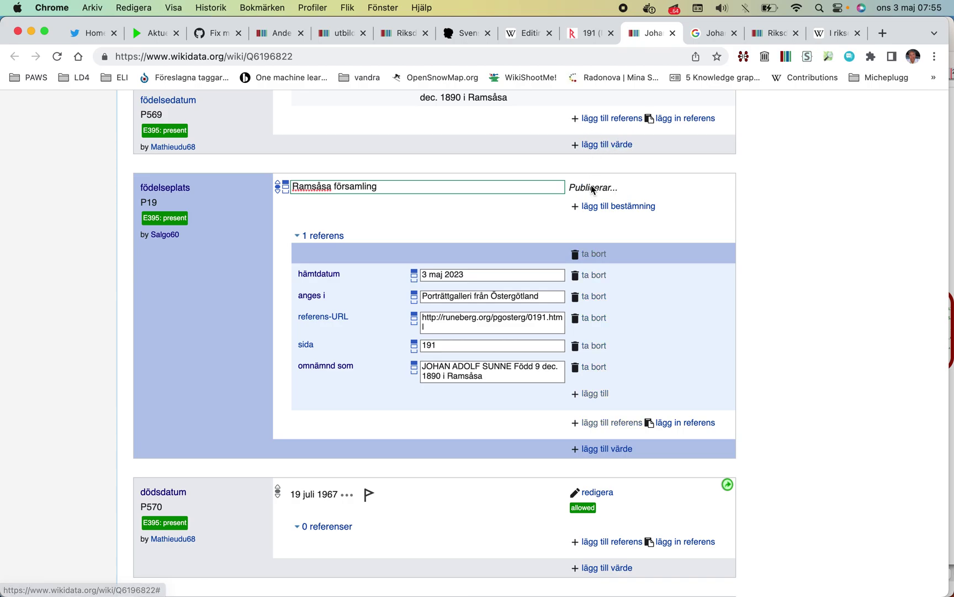
{"action": "scroll", "coordinate": [592, 185], "scroll_direction": "up", "scroll_amount": 3}
{"action": "left_click", "coordinate": [601, 299]}
{"action": "scroll", "coordinate": [601, 292], "scroll_direction": "up", "scroll_amount": 3}
{"action": "scroll", "coordinate": [601, 291], "scroll_direction": "up", "scroll_amount": 1}
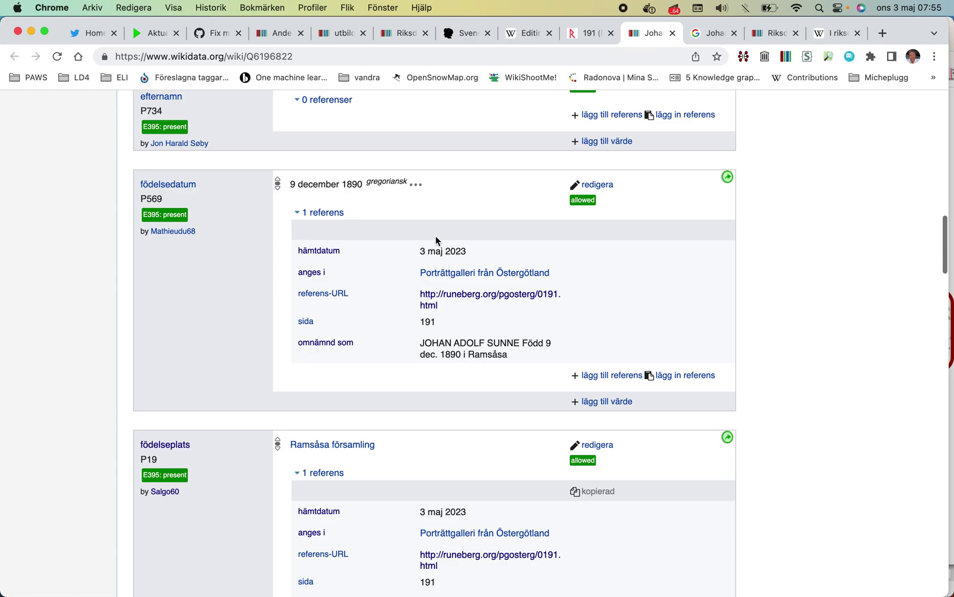
- Add folkskollärare as a second sysselsättning value and publish it
{"action": "scroll", "coordinate": [521, 266], "scroll_direction": "down", "scroll_amount": 5}
{"action": "scroll", "coordinate": [521, 266], "scroll_direction": "down", "scroll_amount": 10}
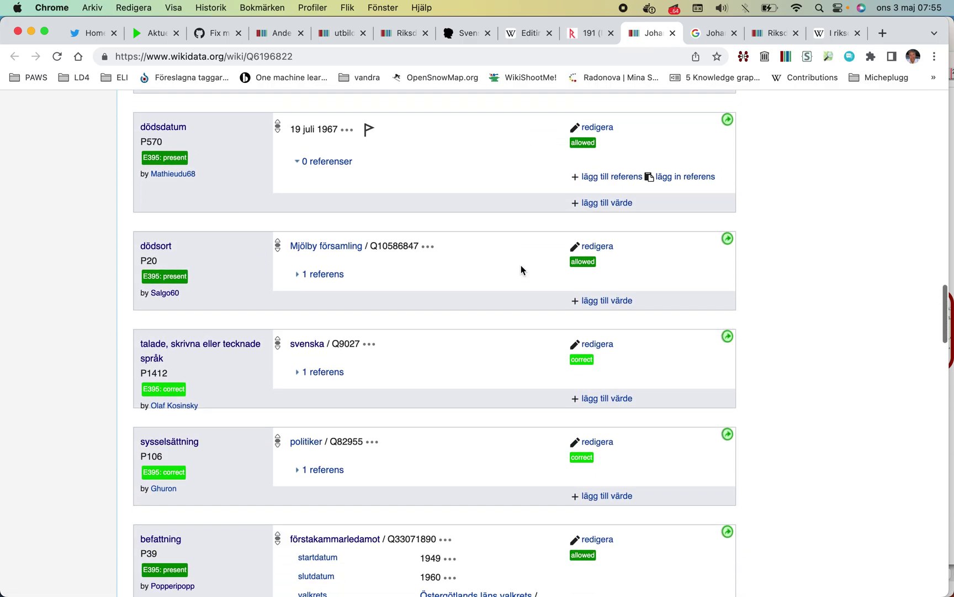
{"action": "scroll", "coordinate": [521, 269], "scroll_direction": "down", "scroll_amount": 1}
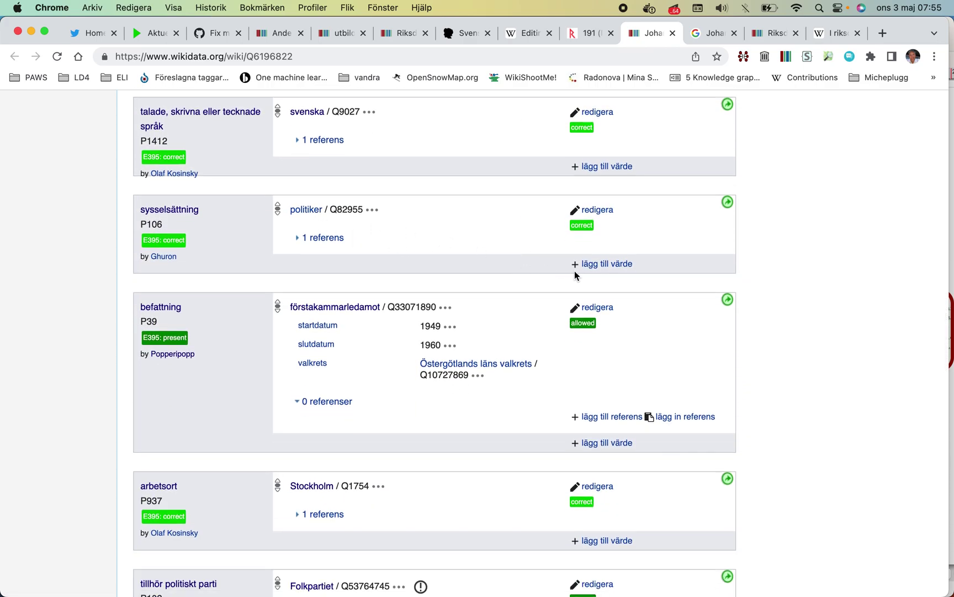
{"action": "left_click", "coordinate": [596, 265]}
{"action": "type", "text": "folkskoll"}
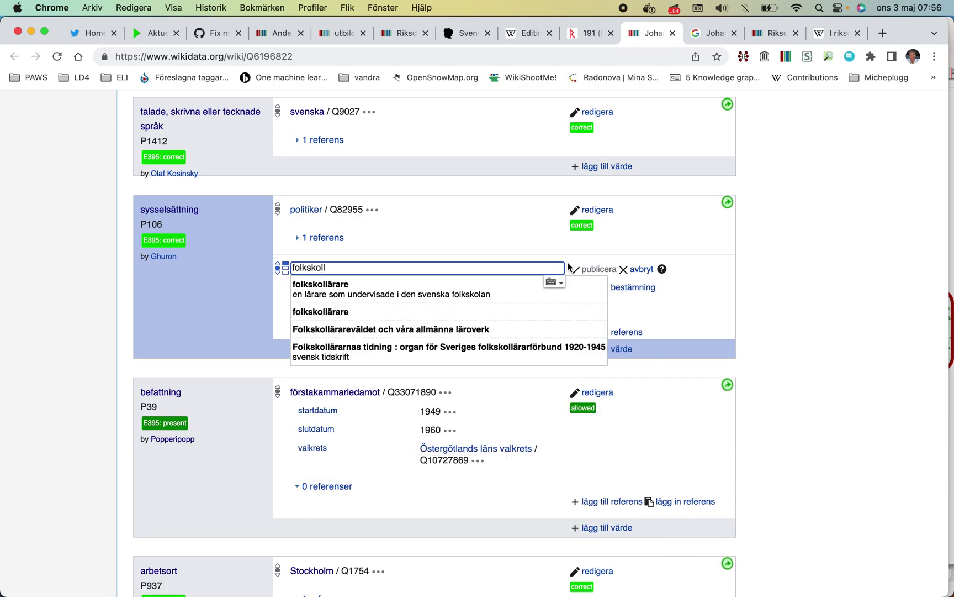
{"action": "left_click", "coordinate": [514, 288]}
{"action": "left_click", "coordinate": [594, 270]}
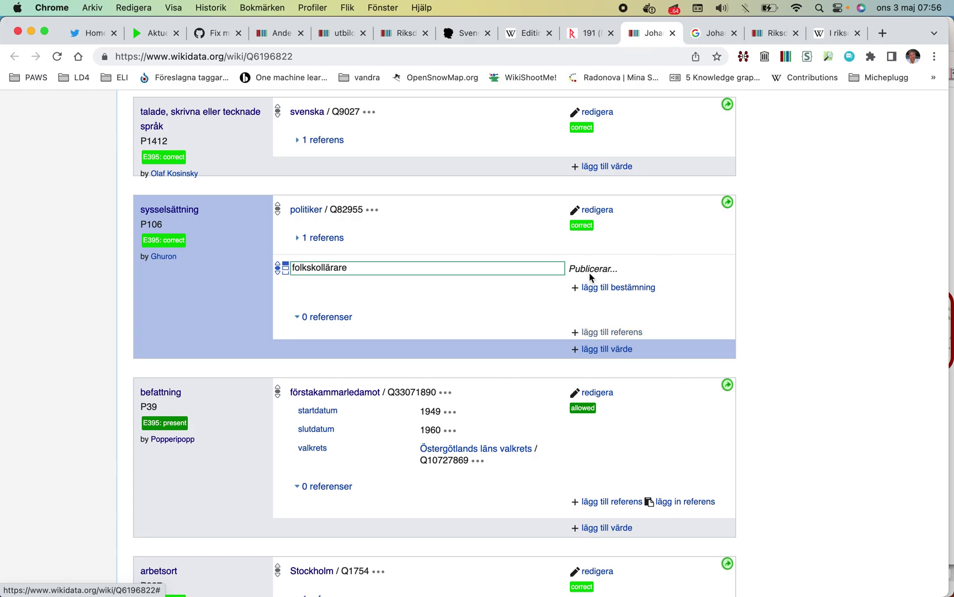
- Reload the Wikidata item and copy the reference of the födelseplats statement
{"action": "left_click", "coordinate": [422, 62]}
{"action": "key", "text": "Return"}
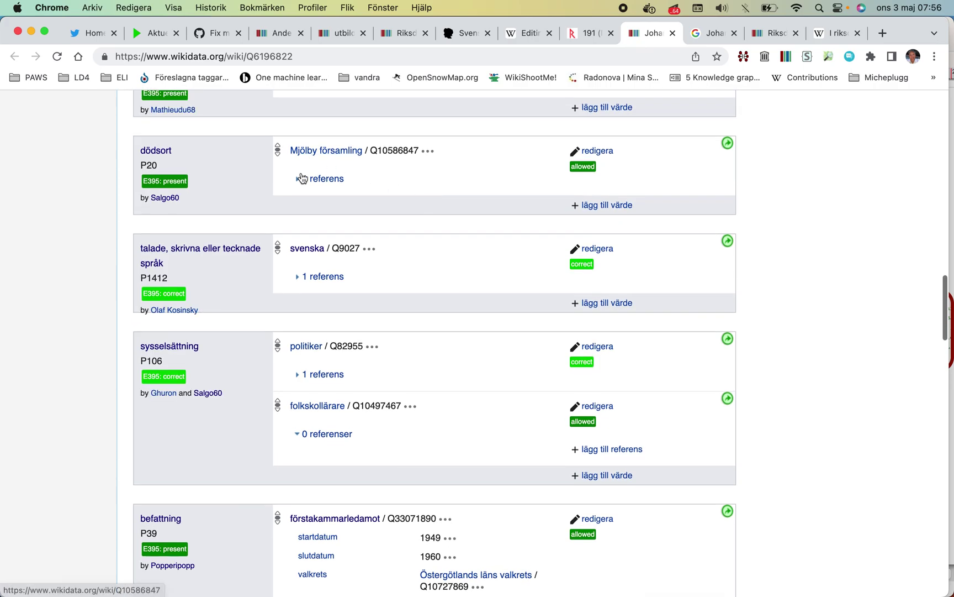
{"action": "scroll", "coordinate": [299, 181], "scroll_direction": "up", "scroll_amount": 3}
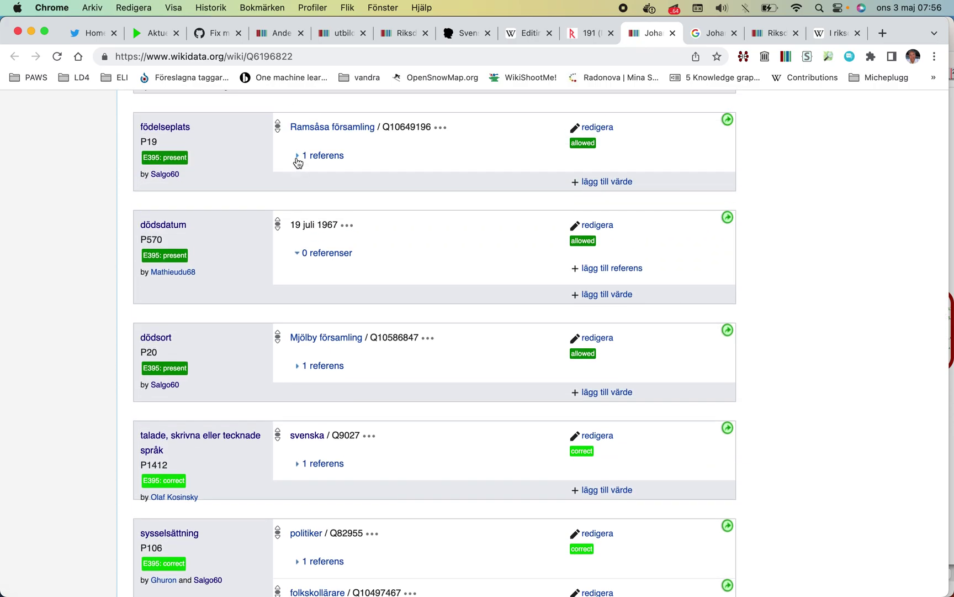
{"action": "left_click", "coordinate": [299, 156]}
{"action": "left_click", "coordinate": [592, 174]}
- Paste the copied reference into the folkskollärare statement and consult the scanned page and the Wikipedia article
{"action": "scroll", "coordinate": [592, 174], "scroll_direction": "down", "scroll_amount": 7}
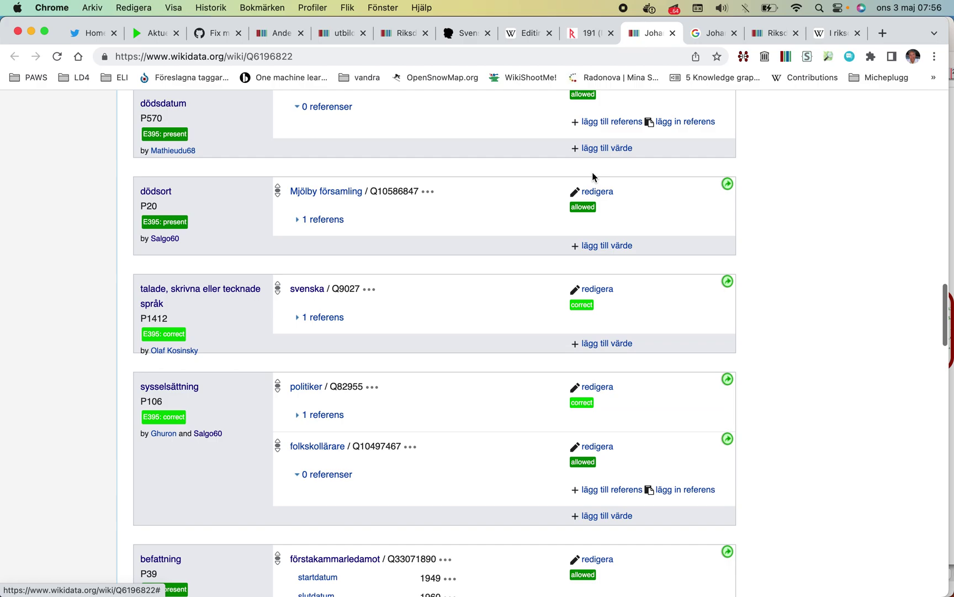
{"action": "scroll", "coordinate": [599, 179], "scroll_direction": "down", "scroll_amount": 3}
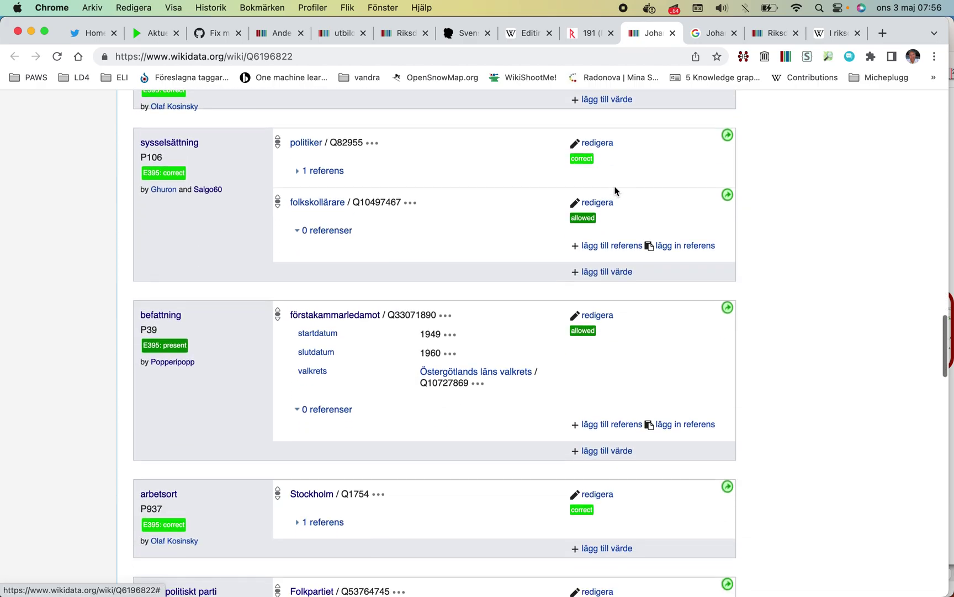
{"action": "left_click", "coordinate": [585, 38]}
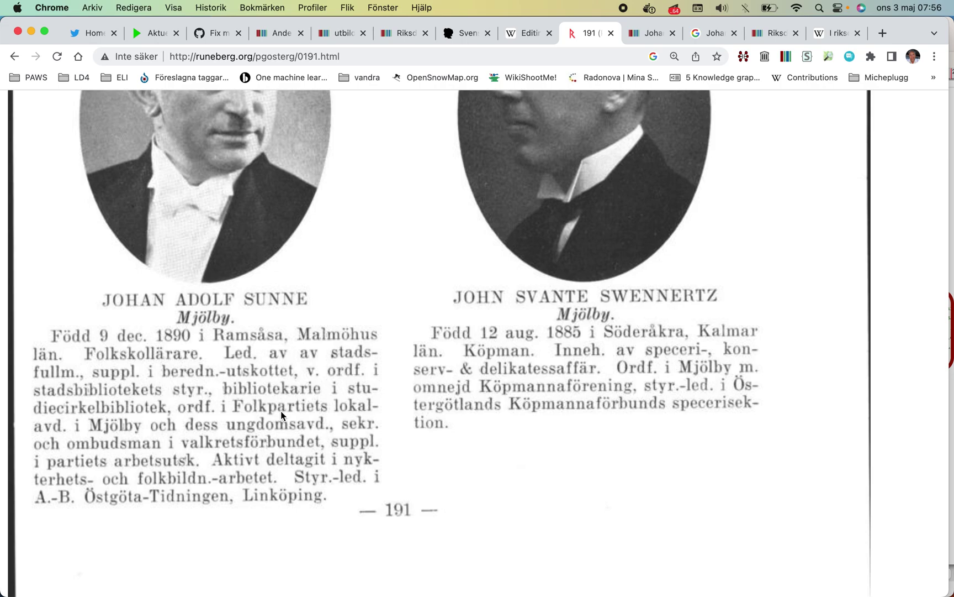
{"action": "left_click", "coordinate": [530, 37]}
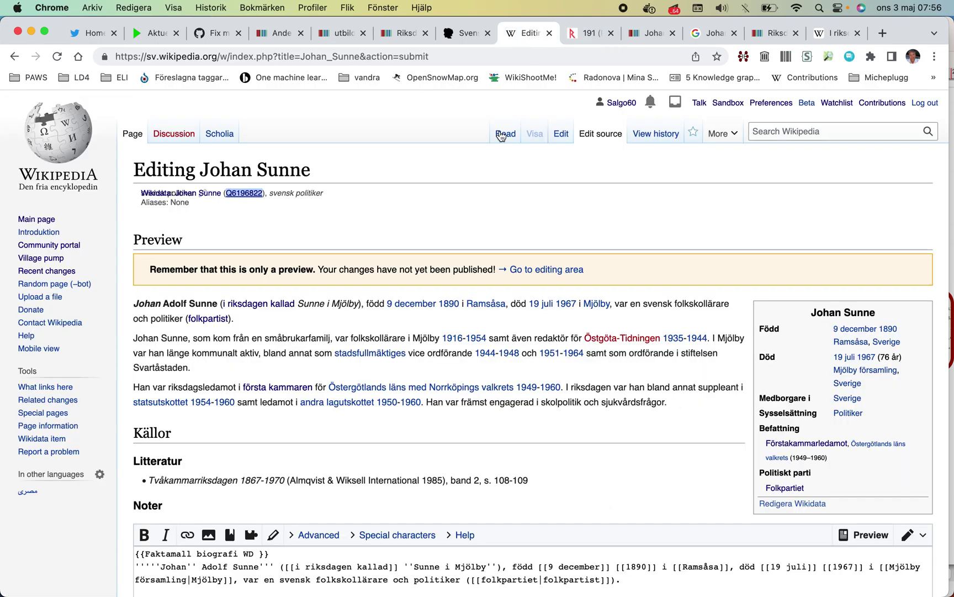
{"action": "left_click", "coordinate": [644, 34]}
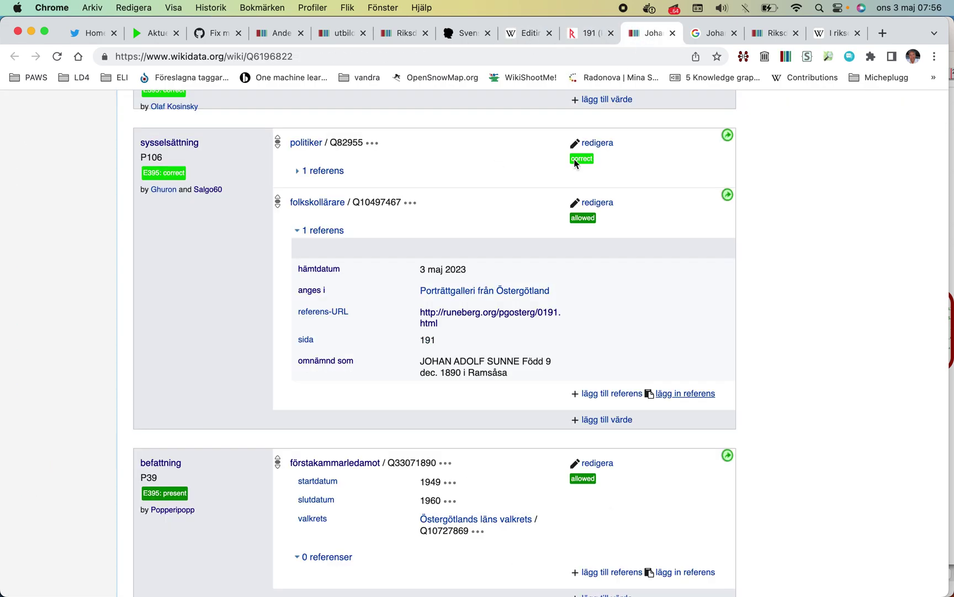
- Expand the references of the politiker occupation and paste the copied Porträttgalleri från Östergötland reference there
{"action": "scroll", "coordinate": [575, 164], "scroll_direction": "down", "scroll_amount": 1}
{"action": "scroll", "coordinate": [574, 161], "scroll_direction": "down", "scroll_amount": 1}
{"action": "scroll", "coordinate": [575, 159], "scroll_direction": "up", "scroll_amount": 2}
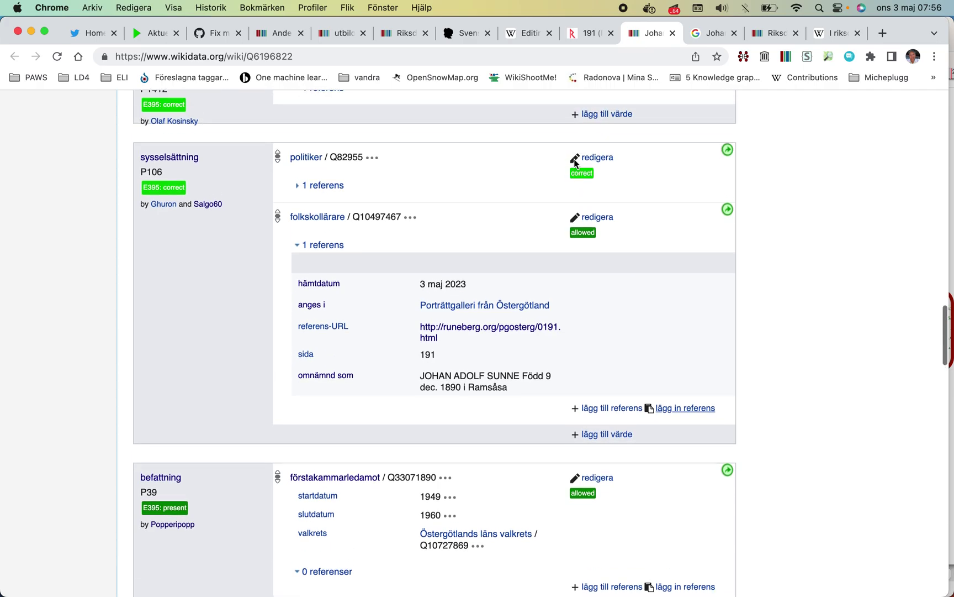
{"action": "left_click", "coordinate": [320, 191]}
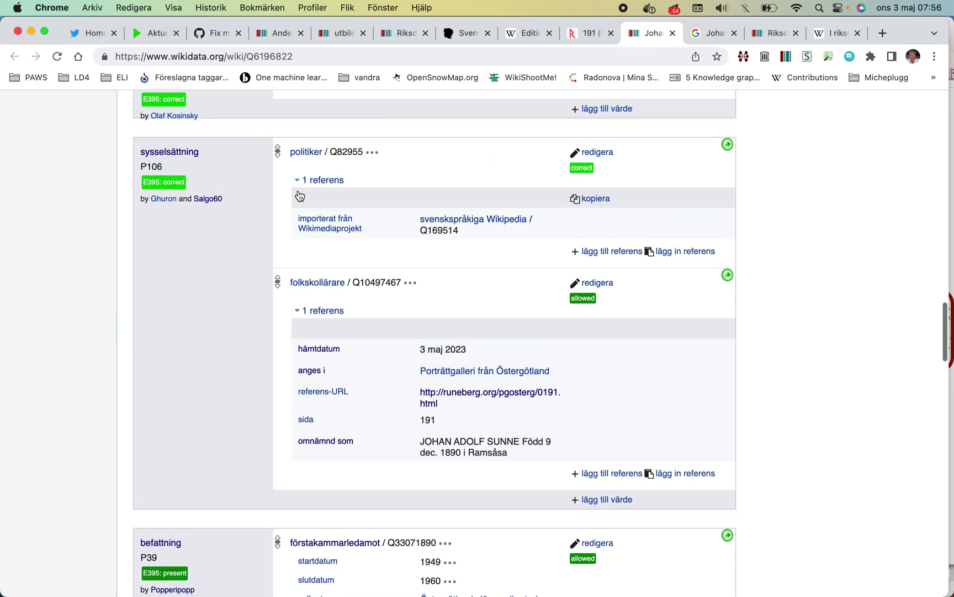
{"action": "scroll", "coordinate": [639, 173], "scroll_direction": "down", "scroll_amount": 1}
{"action": "left_click", "coordinate": [677, 190]}
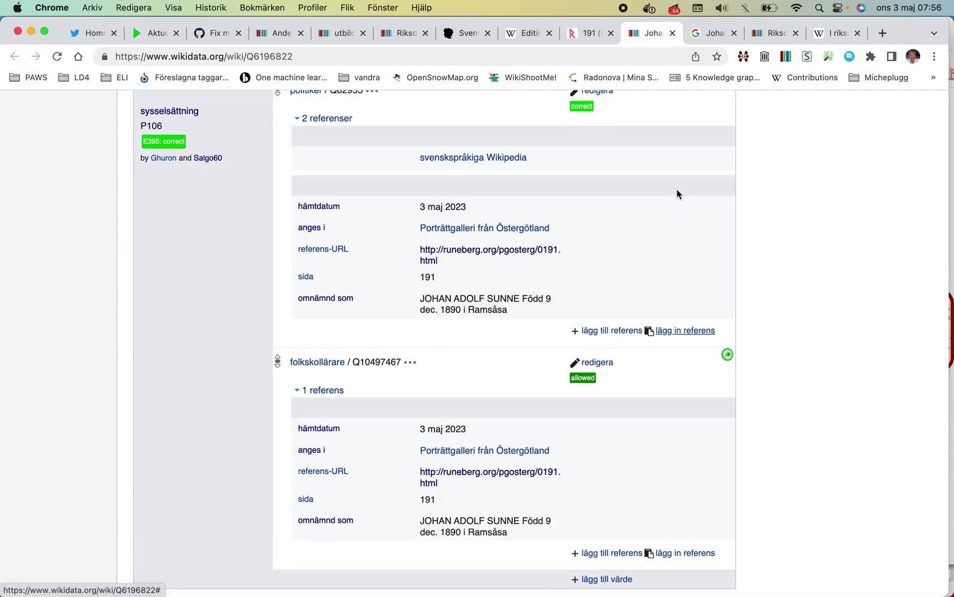
- Paste the copied Porträttgalleri från Östergötland reference into the tillhör politiskt parti statement for Folkpartiet
{"action": "scroll", "coordinate": [677, 192], "scroll_direction": "down", "scroll_amount": 1}
{"action": "scroll", "coordinate": [677, 193], "scroll_direction": "down", "scroll_amount": 8}
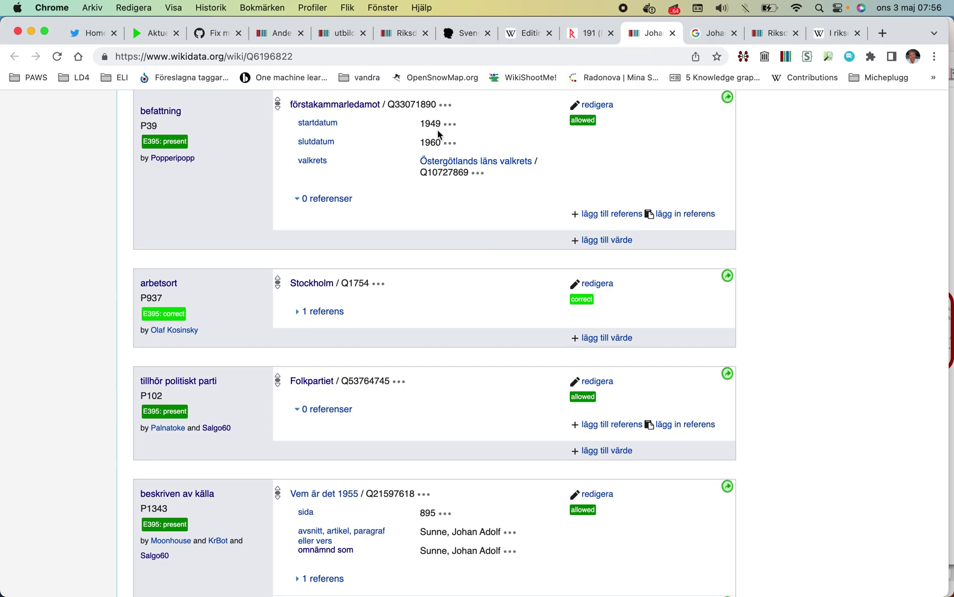
{"action": "scroll", "coordinate": [439, 144], "scroll_direction": "up", "scroll_amount": 1}
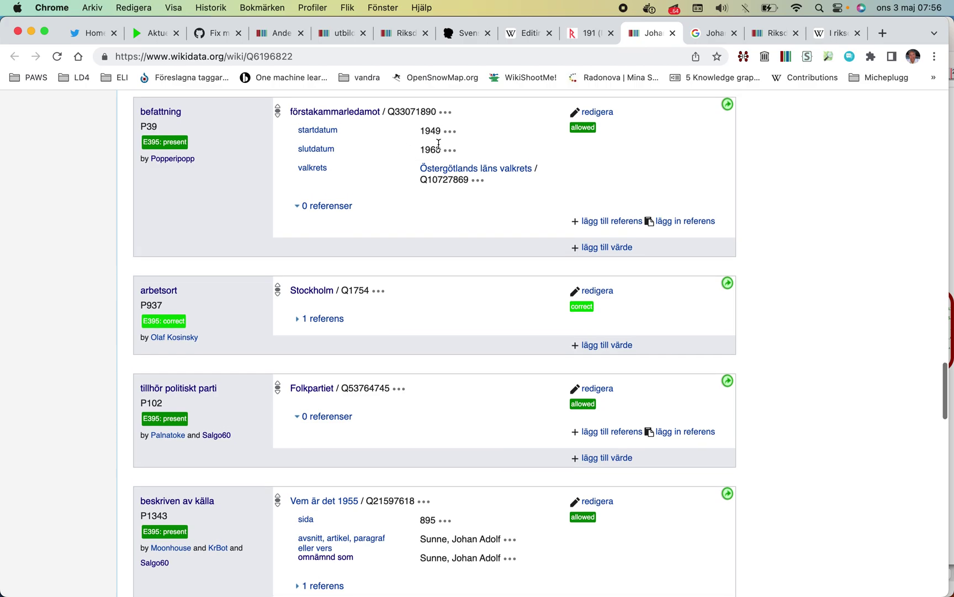
{"action": "scroll", "coordinate": [448, 143], "scroll_direction": "down", "scroll_amount": 3}
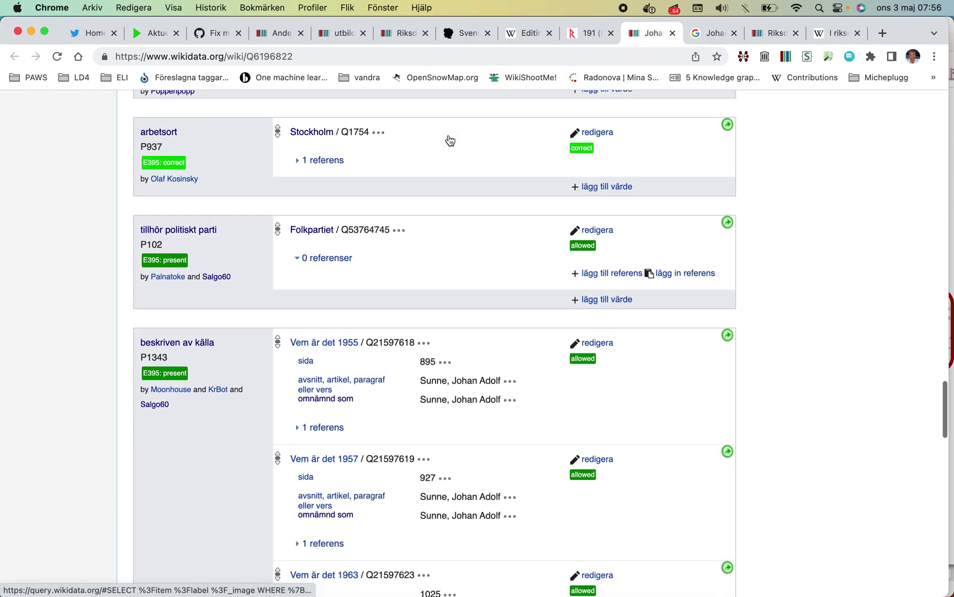
{"action": "left_click", "coordinate": [680, 252]}
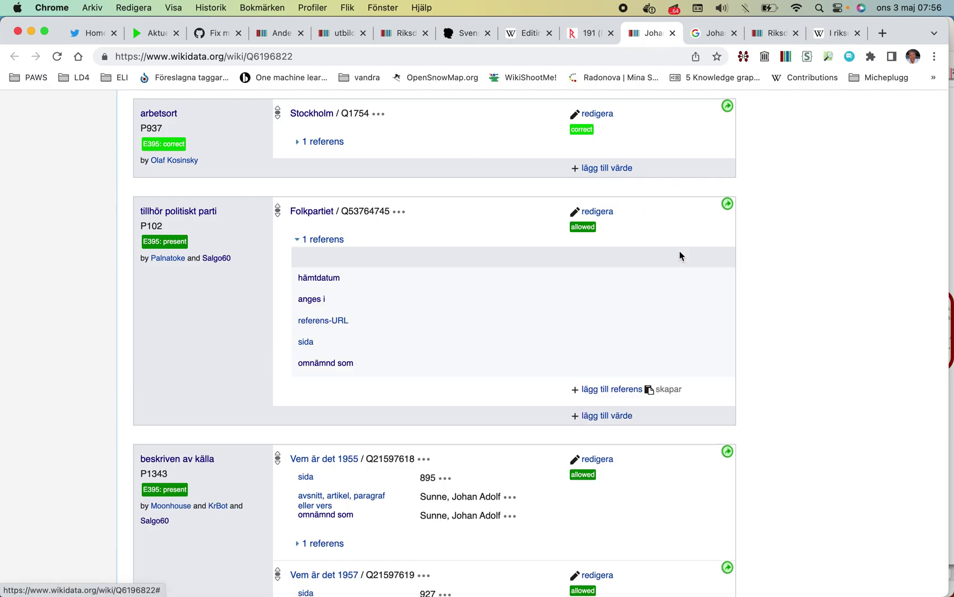
{"action": "scroll", "coordinate": [679, 251], "scroll_direction": "down", "scroll_amount": 18}
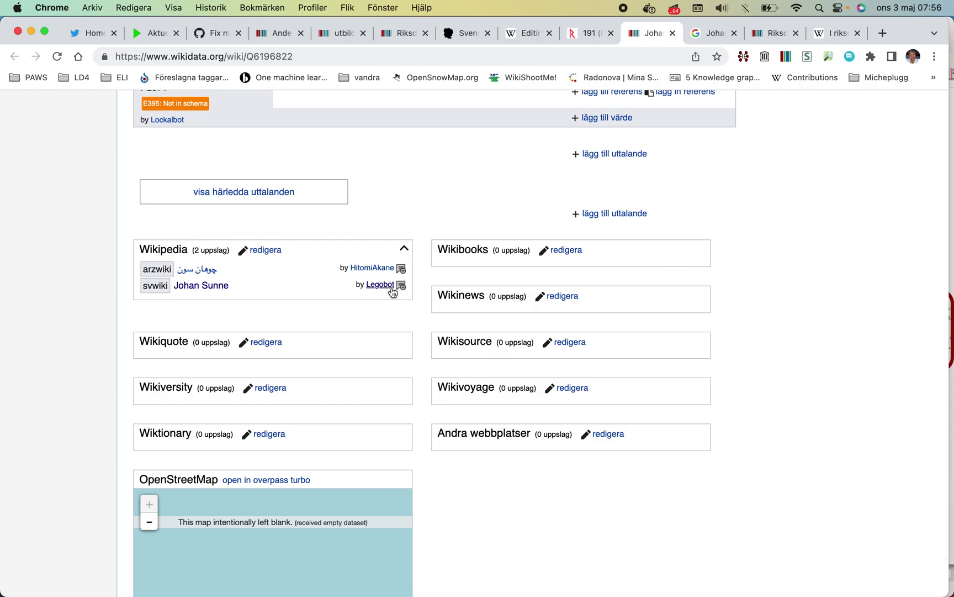
- Consult the linked Wikipedia article's pop-up, refresh the preview of the article edit and check the infobox and its source notes
{"action": "left_click", "coordinate": [400, 285]}
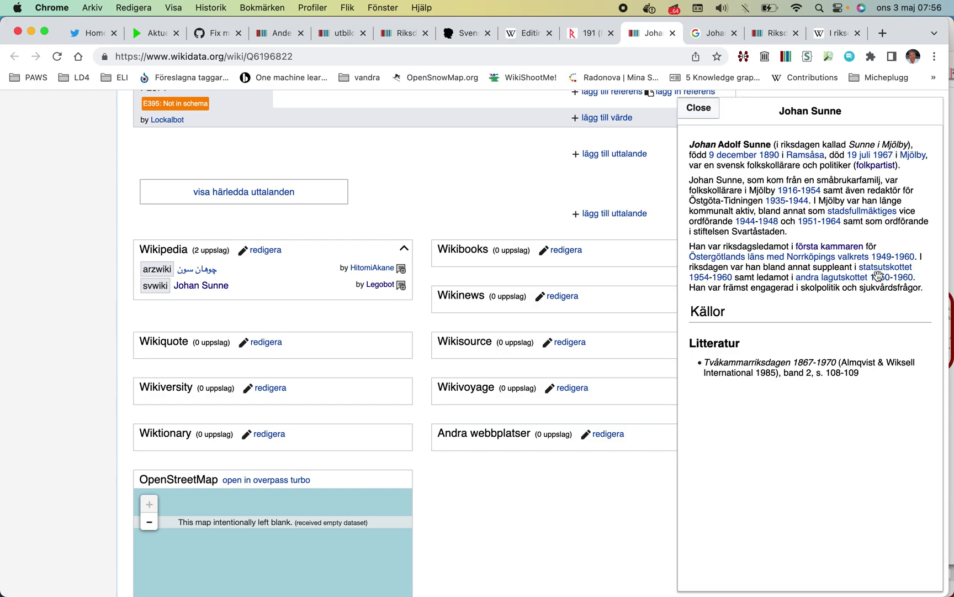
{"action": "left_click", "coordinate": [530, 36]}
{"action": "scroll", "coordinate": [36, 333], "scroll_direction": "down", "scroll_amount": 5}
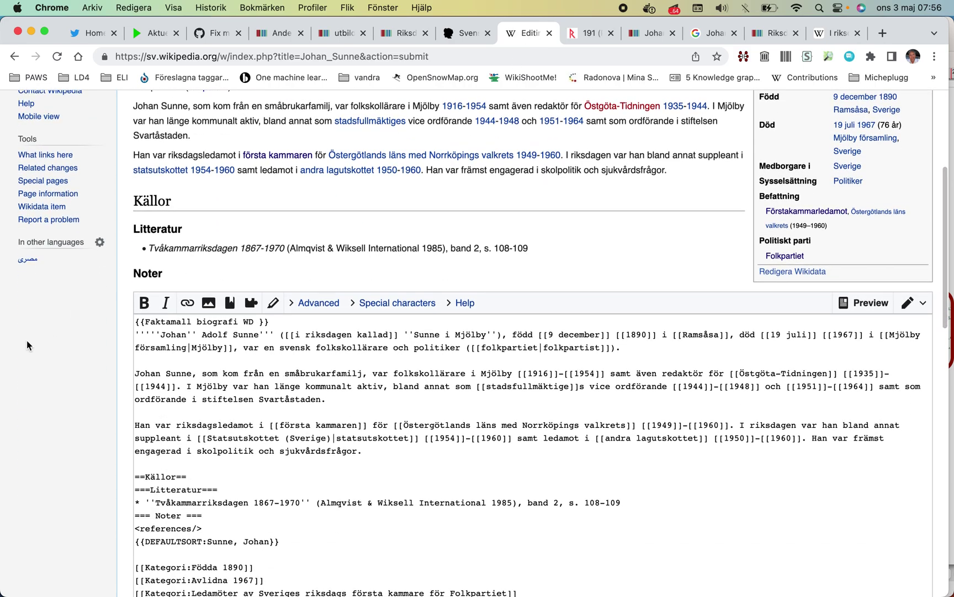
{"action": "scroll", "coordinate": [27, 341], "scroll_direction": "down", "scroll_amount": 7}
{"action": "left_click", "coordinate": [281, 450]}
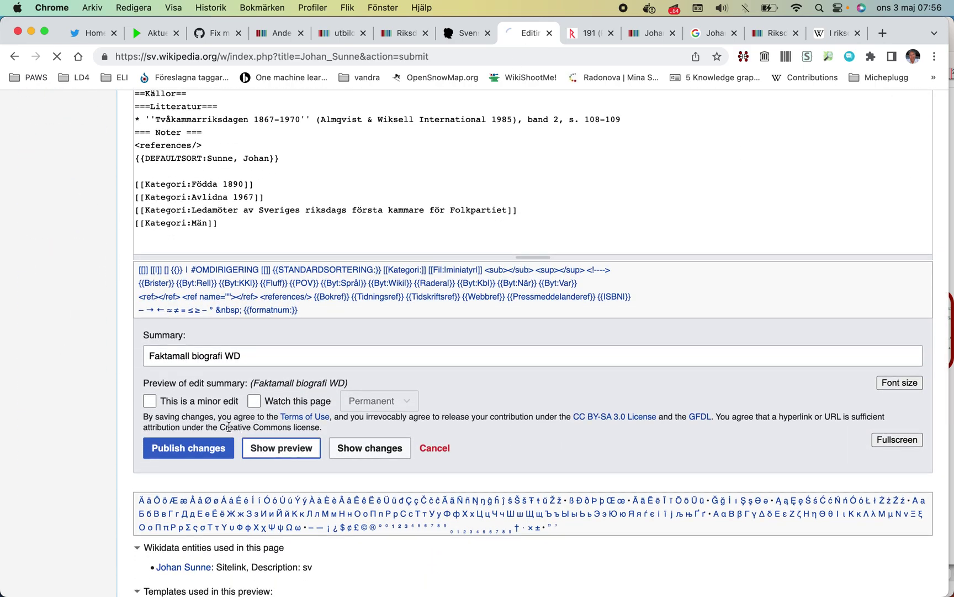
{"action": "scroll", "coordinate": [150, 388], "scroll_direction": "down", "scroll_amount": 4}
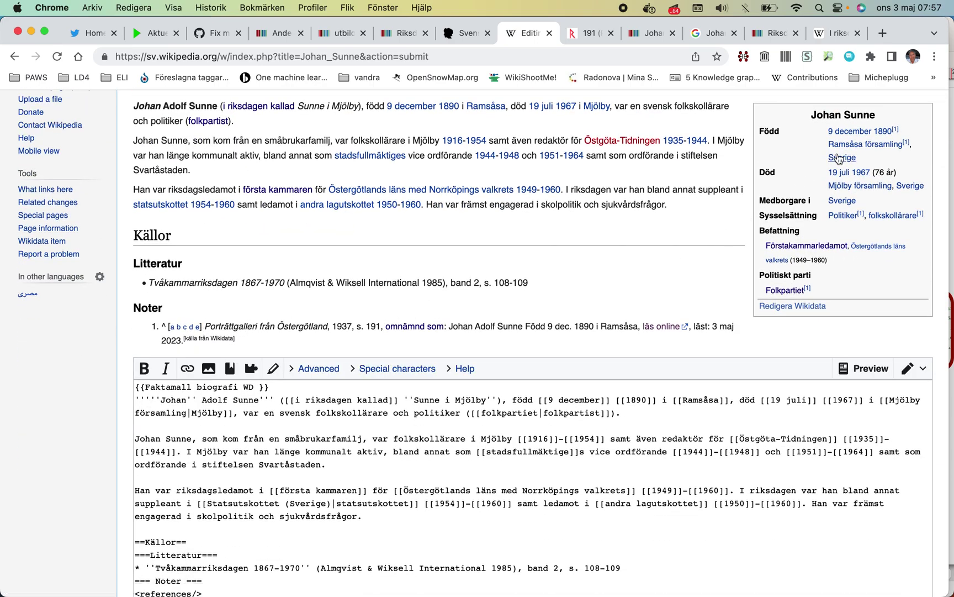
{"action": "scroll", "coordinate": [713, 226], "scroll_direction": "up", "scroll_amount": 5}
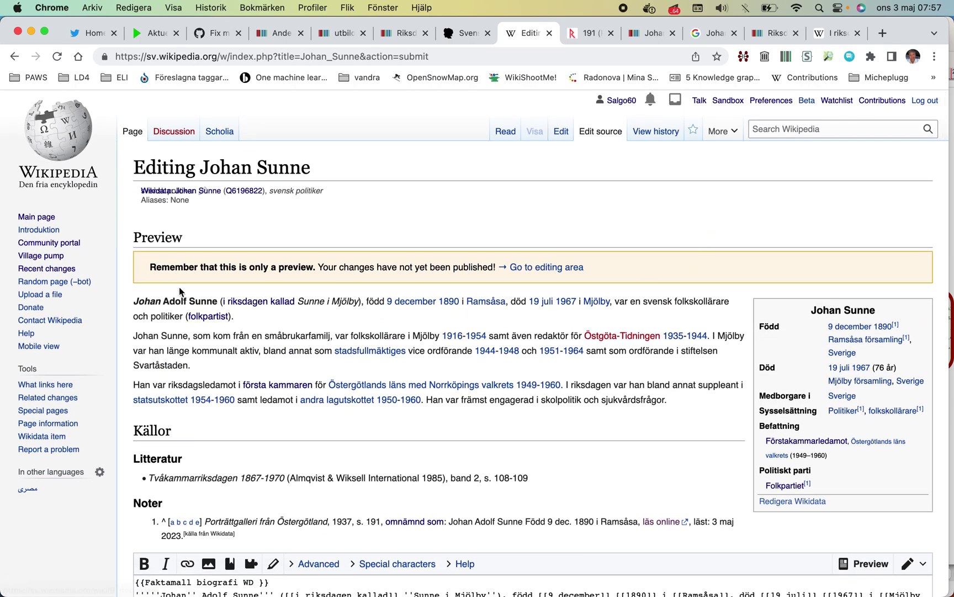
- Copy the politician's full name from the article preview and open the Wikimedia Commons category page named with it followed by 1890
{"action": "left_click_drag", "start_coordinate": [148, 303], "coordinate": [196, 302]}
{"action": "right_click", "coordinate": [198, 303]}
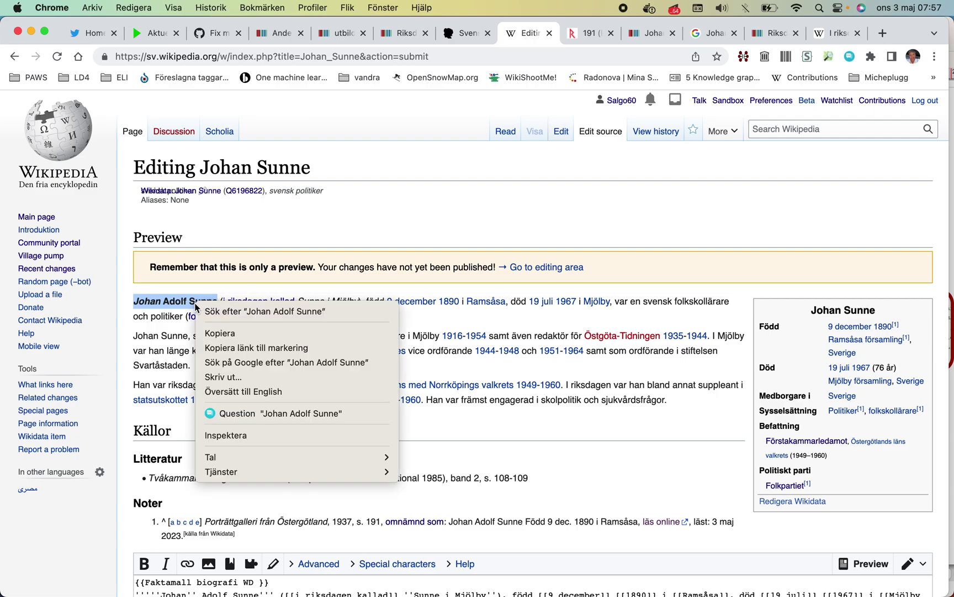
{"action": "left_click", "coordinate": [212, 334]}
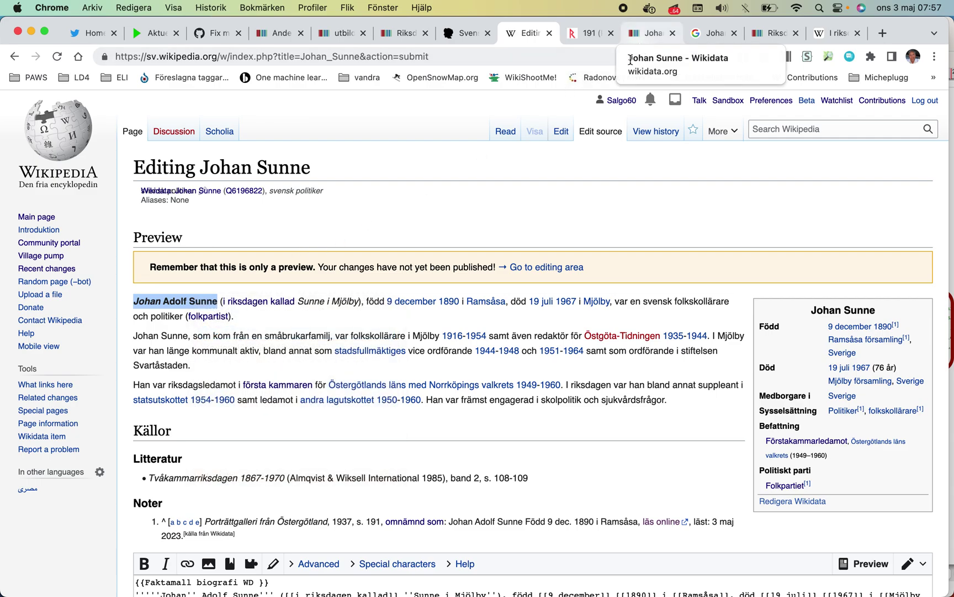
{"action": "left_click", "coordinate": [711, 34]}
{"action": "left_click", "coordinate": [349, 57]}
{"action": "type", "text": "com"}
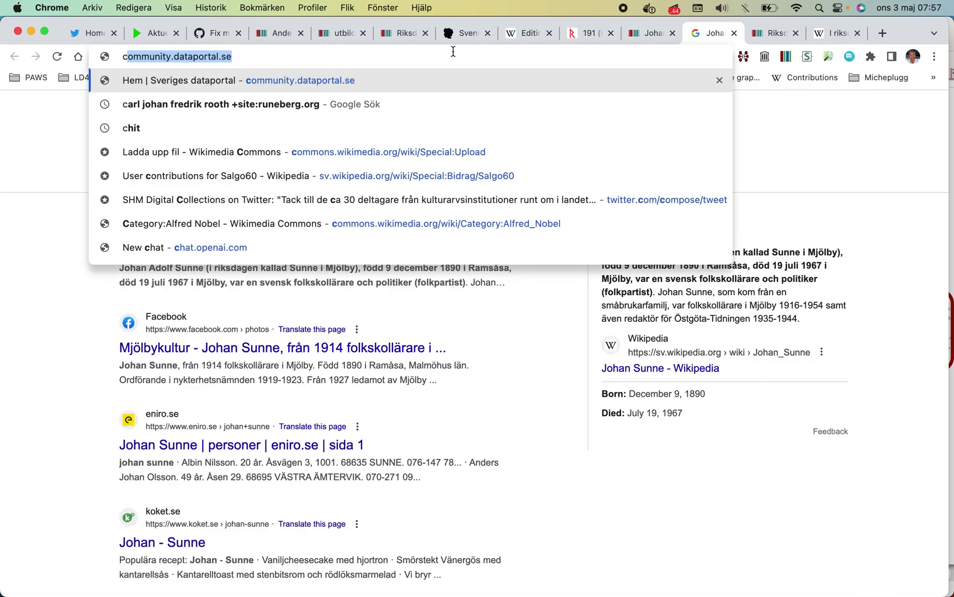
{"action": "type", "text": "mo"}
{"action": "key", "text": "Right"}
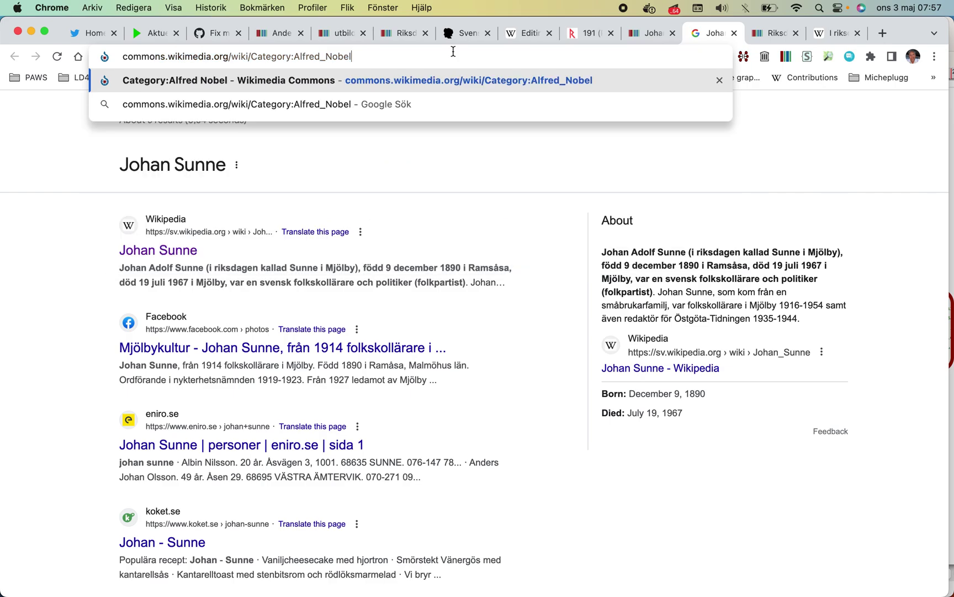
{"action": "double_click", "coordinate": [295, 56]}
{"action": "right_click", "coordinate": [325, 60]}
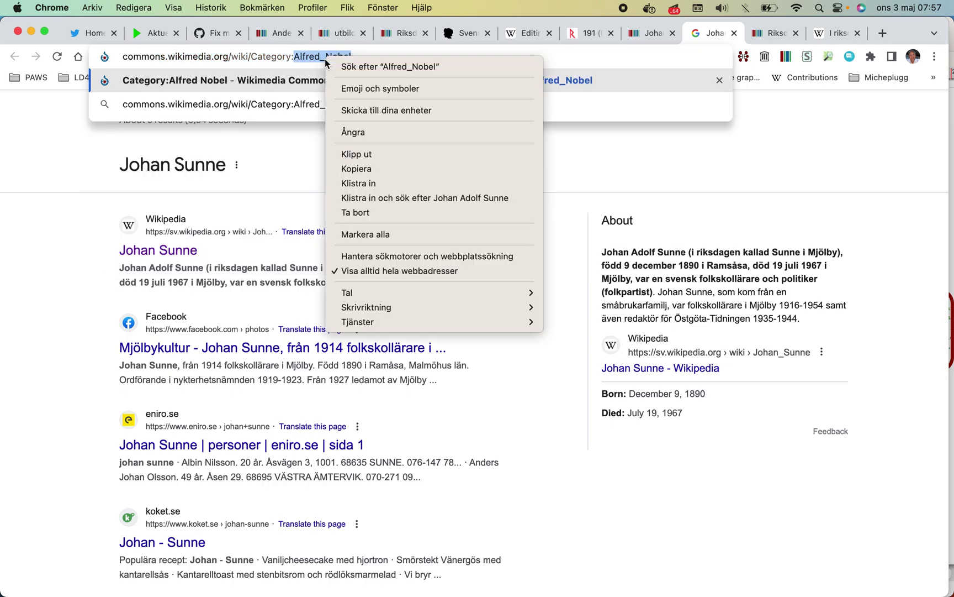
{"action": "left_click", "coordinate": [377, 183]}
{"action": "type", "text": "1890"}
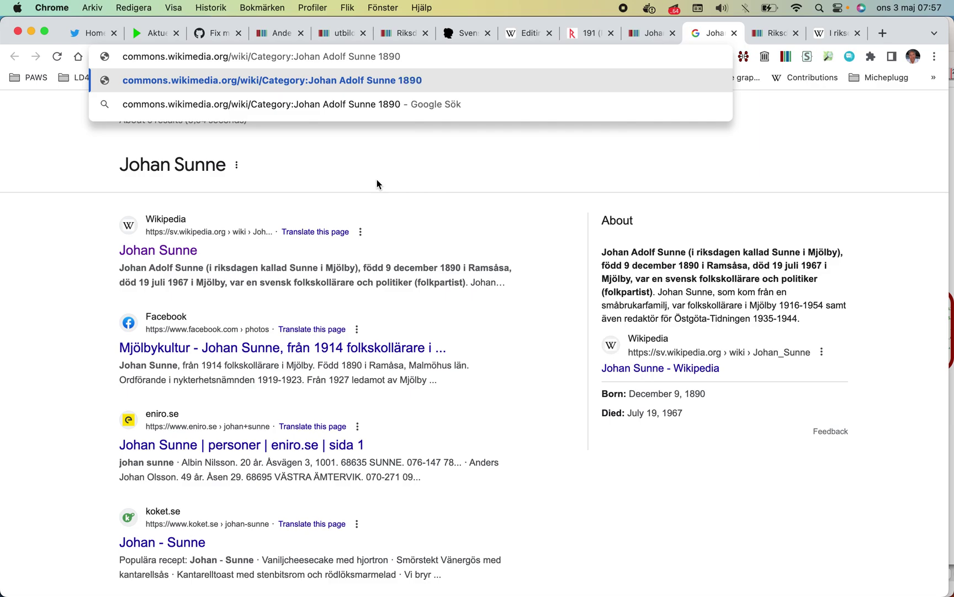
{"action": "key", "text": "Return"}
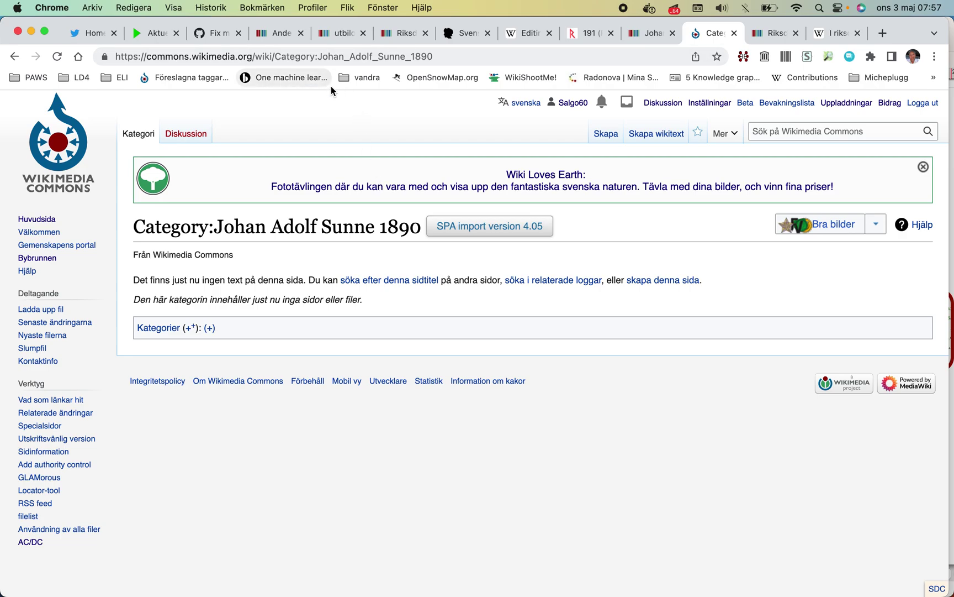
- Start the SPA import version 4.05 on the Commons category and search the offered portraits for 1890
{"action": "left_click", "coordinate": [471, 233]}
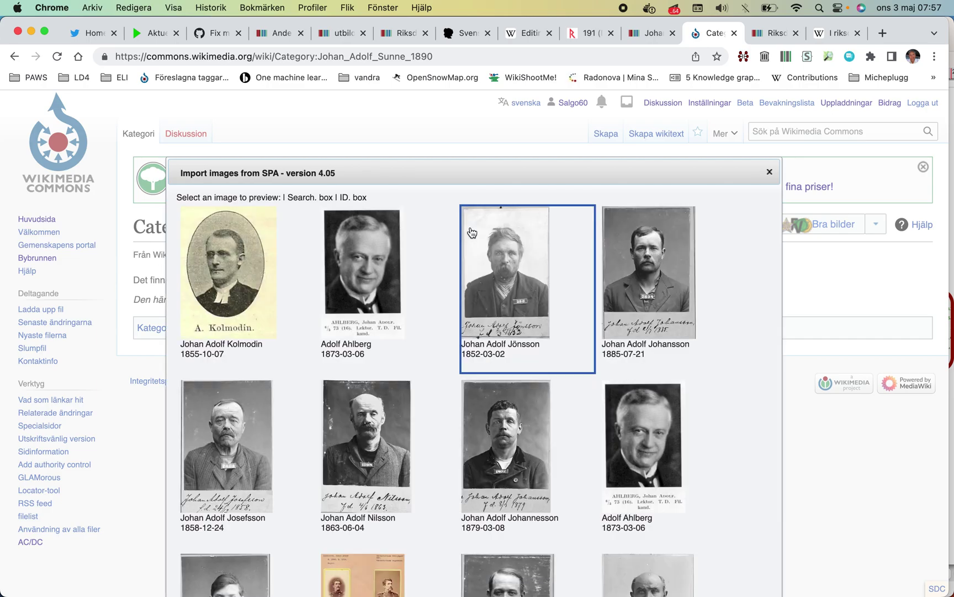
{"action": "scroll", "coordinate": [471, 232], "scroll_direction": "down", "scroll_amount": 5}
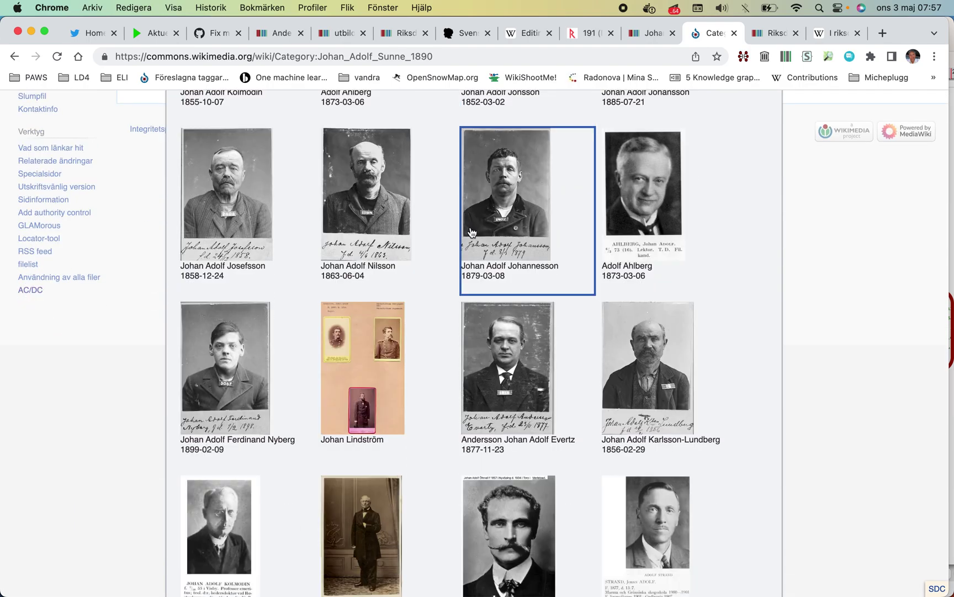
{"action": "scroll", "coordinate": [471, 232], "scroll_direction": "down", "scroll_amount": 5}
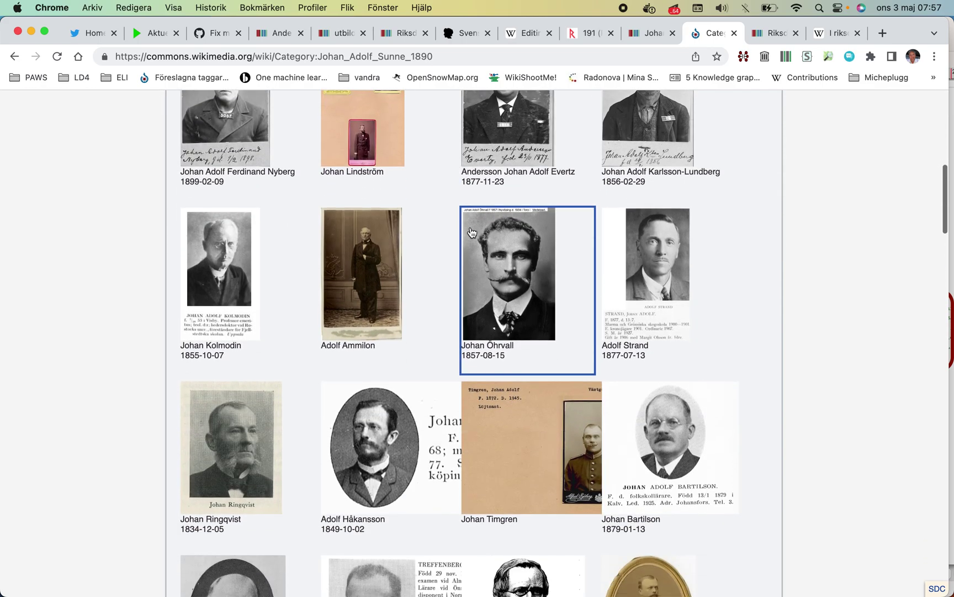
{"action": "scroll", "coordinate": [471, 232], "scroll_direction": "down", "scroll_amount": 5}
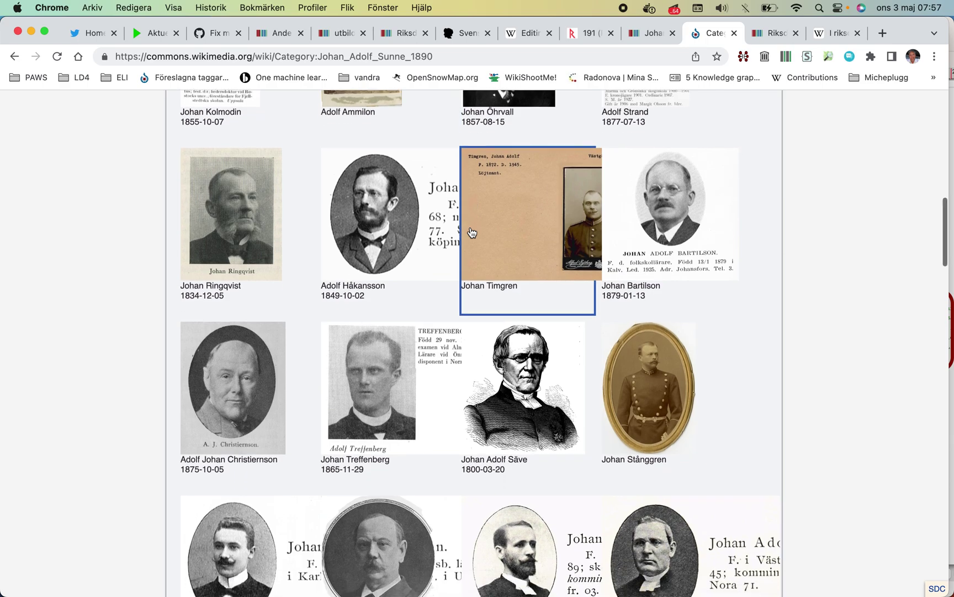
{"action": "scroll", "coordinate": [471, 232], "scroll_direction": "down", "scroll_amount": 7}
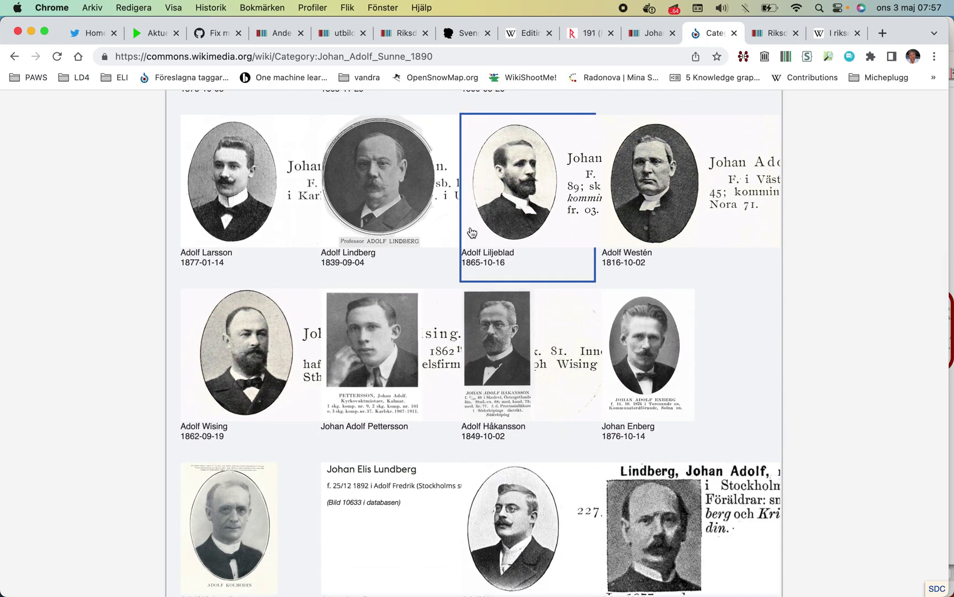
{"action": "left_click", "coordinate": [105, 9]}
{"action": "mouse_move", "coordinate": [123, 8]}
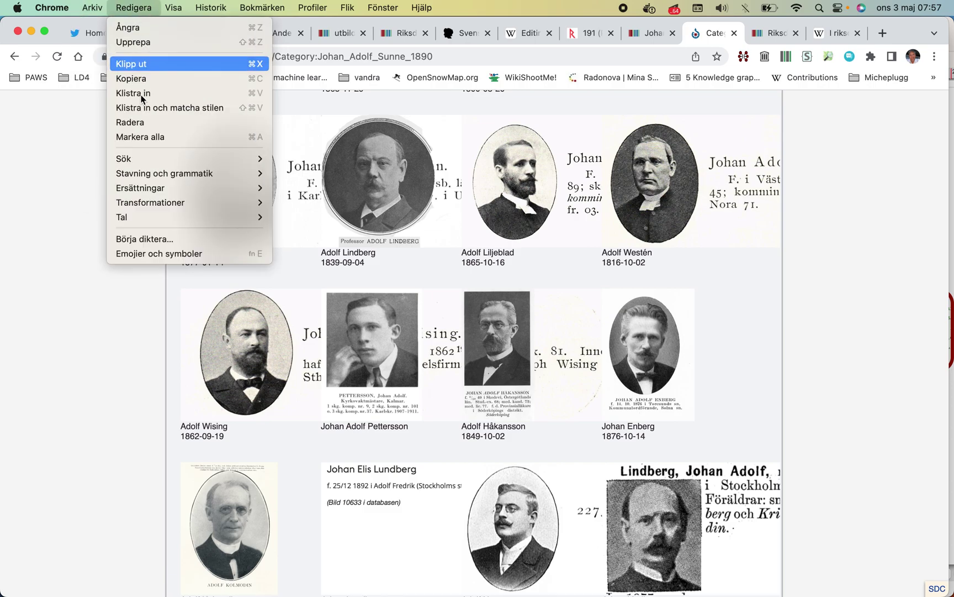
{"action": "mouse_move", "coordinate": [216, 162]}
{"action": "left_click", "coordinate": [293, 181]}
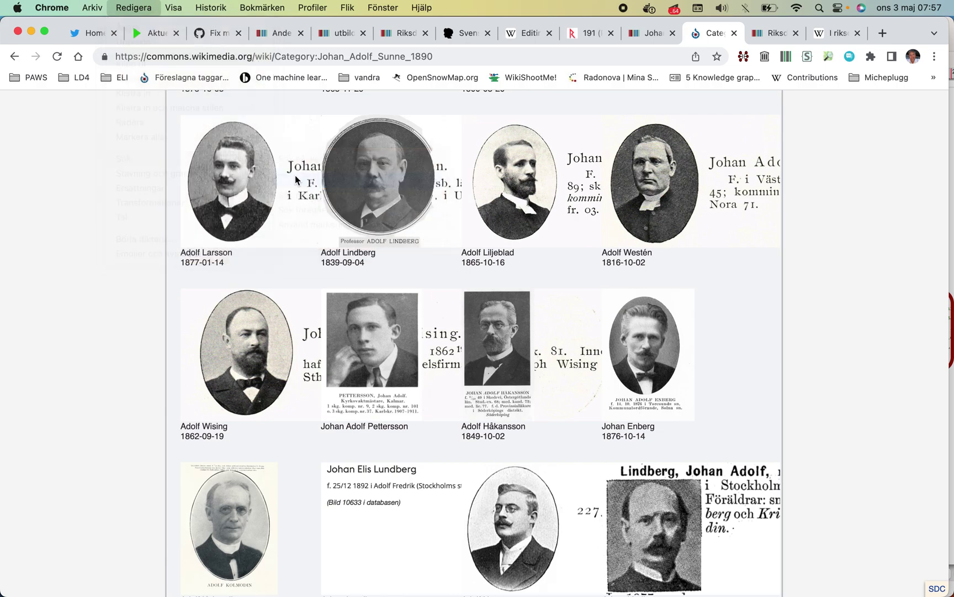
{"action": "type", "text": "1890"}
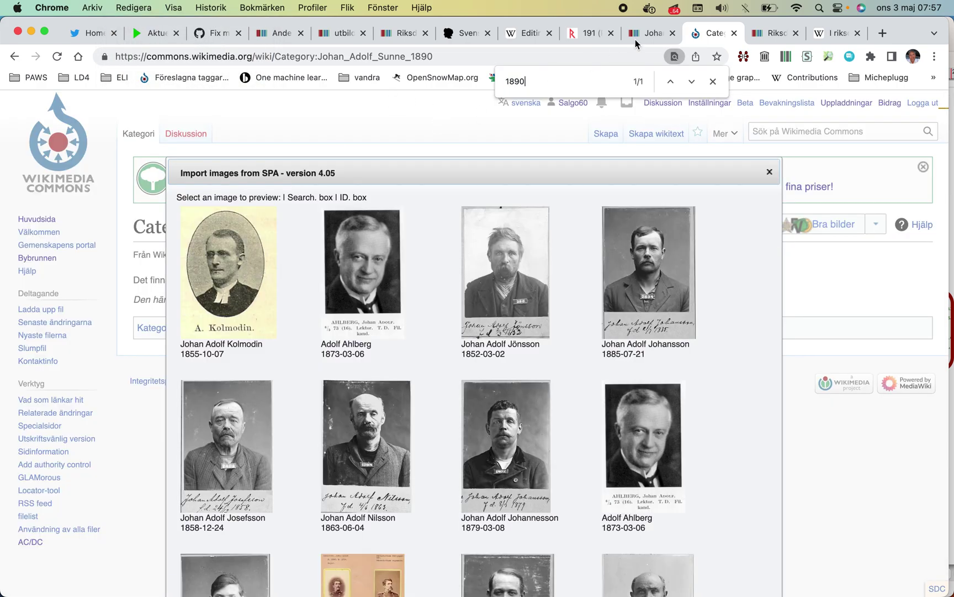
- Follow the SPA link of one previewed portrait to Svenskt Porträttarkiv and go to its advanced search
{"action": "left_click", "coordinate": [375, 290]}
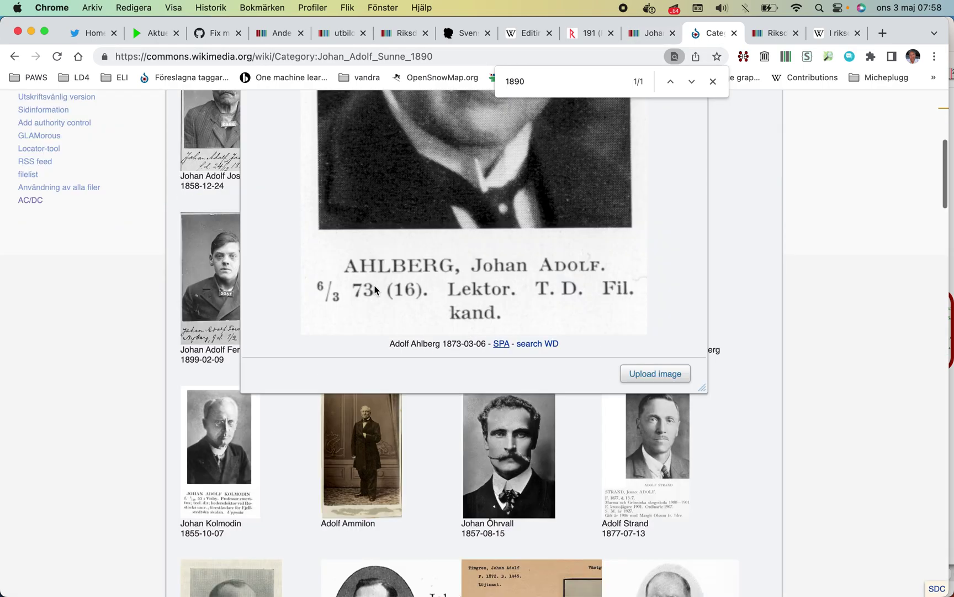
{"action": "left_click", "coordinate": [504, 347]}
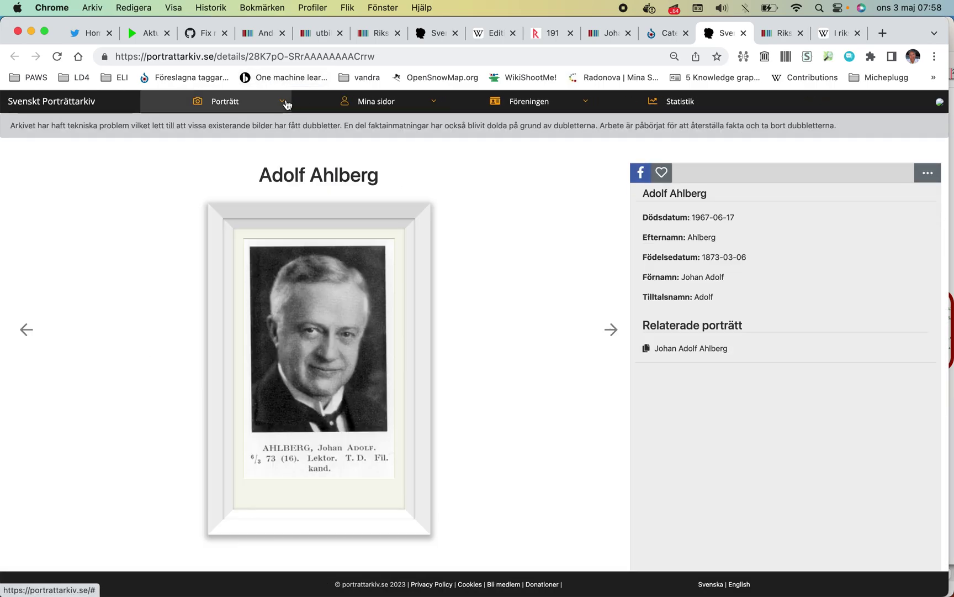
{"action": "left_click", "coordinate": [281, 103]}
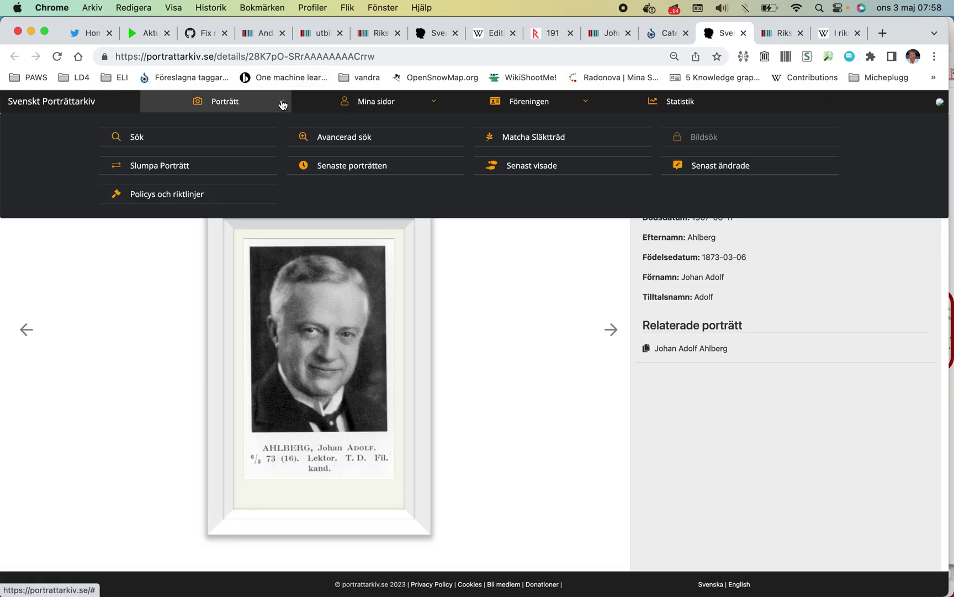
{"action": "left_click", "coordinate": [346, 146]}
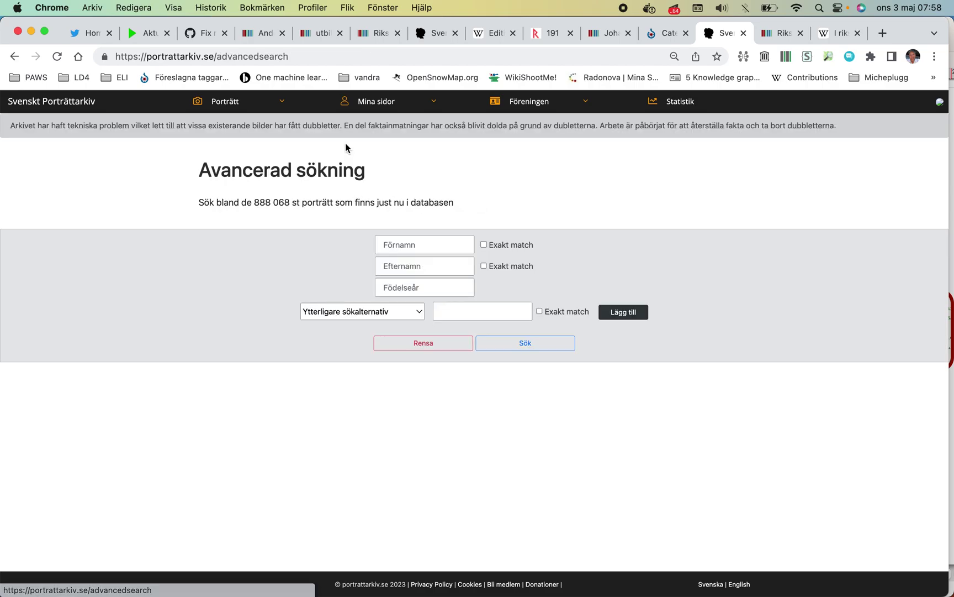
- Search Svenskt Porträttarkiv for birth year 1890 and the politician's surname, checking the name against the scanned Runeberg page
{"action": "left_click", "coordinate": [405, 285]}
{"action": "type", "text": "1890"}
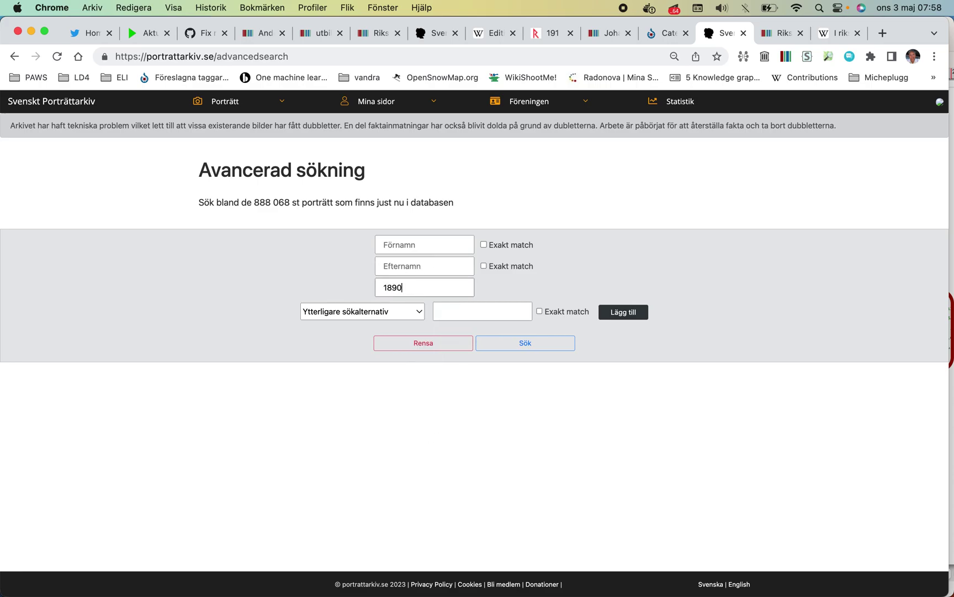
{"action": "left_click", "coordinate": [560, 39]}
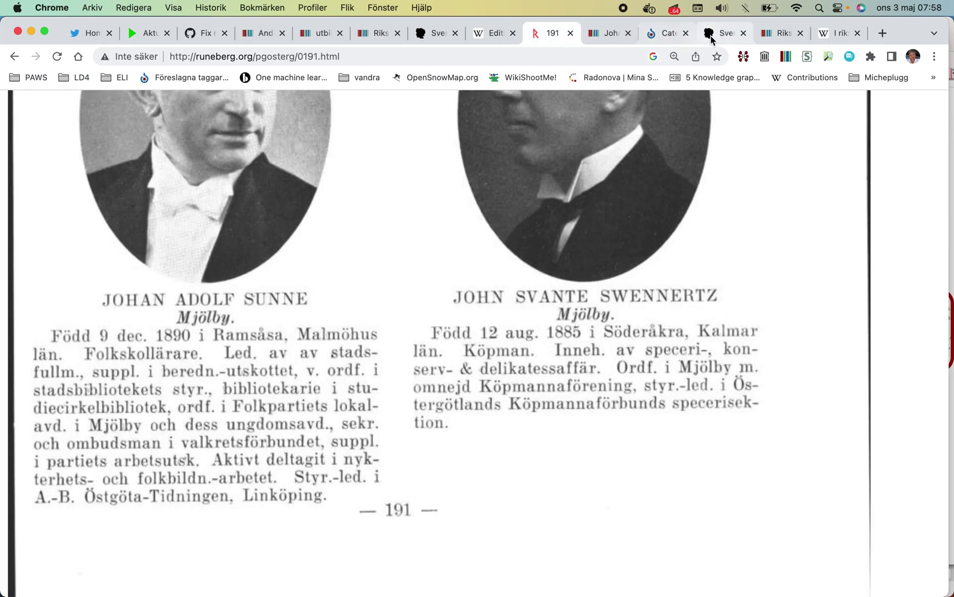
{"action": "left_click", "coordinate": [714, 35]}
{"action": "left_click", "coordinate": [416, 263]}
{"action": "type", "text": "Sunn"}
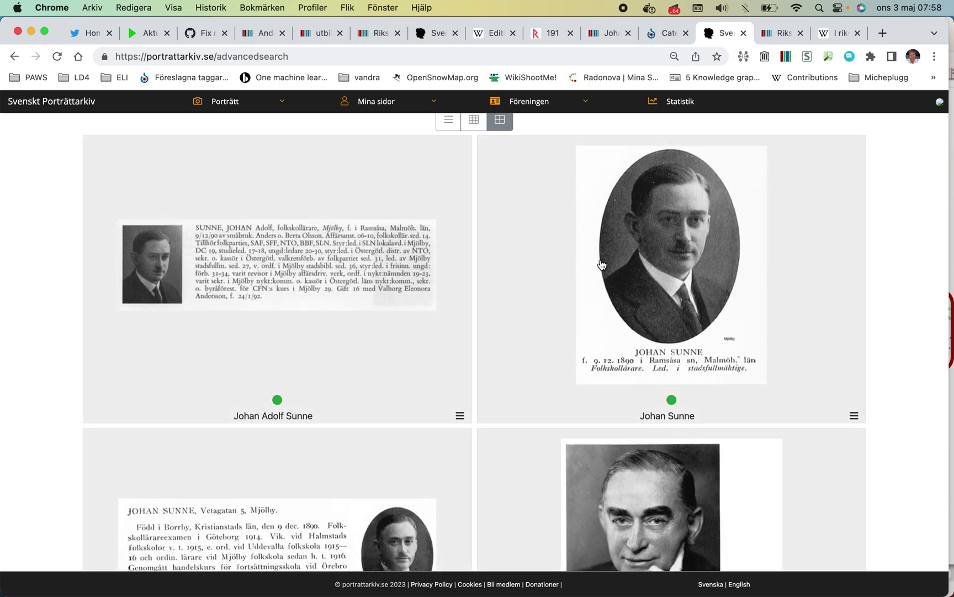
- Compare the politician's portraits in the results and open the one captioned "folkskollärare, riksdagsman, Mjölby"
{"action": "scroll", "coordinate": [605, 249], "scroll_direction": "down", "scroll_amount": 1}
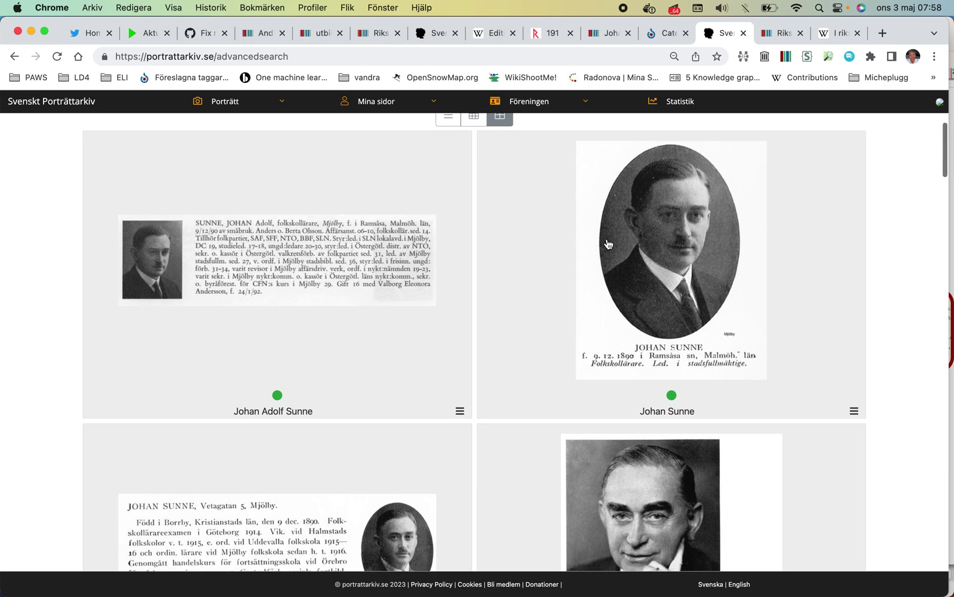
{"action": "left_click", "coordinate": [645, 246]}
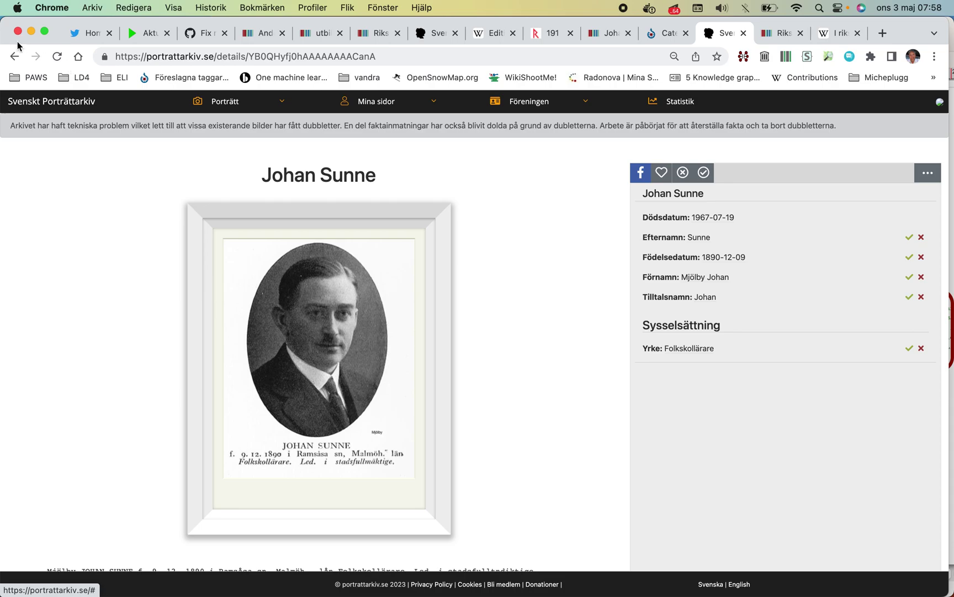
{"action": "left_click", "coordinate": [15, 56]}
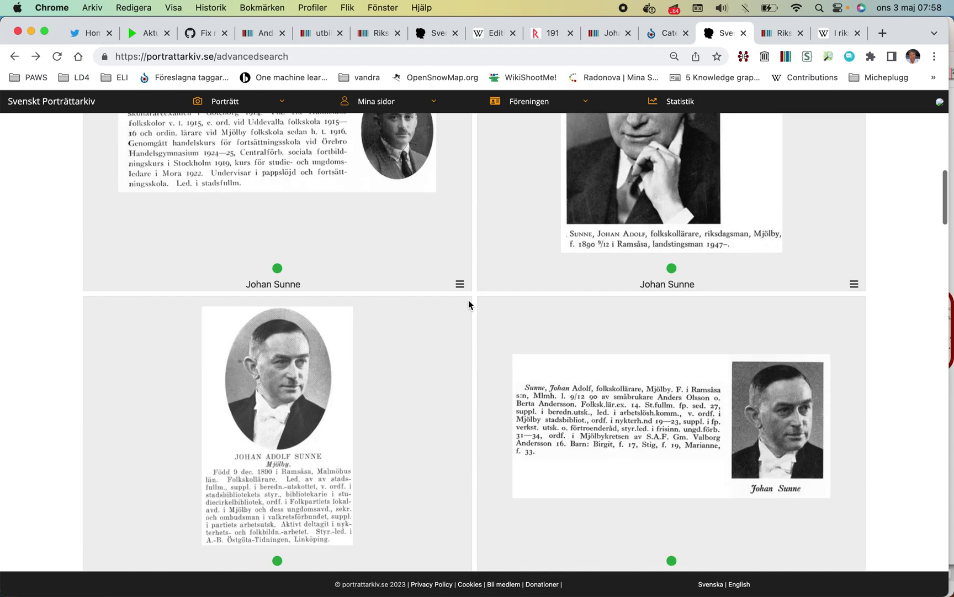
{"action": "left_click", "coordinate": [628, 206]}
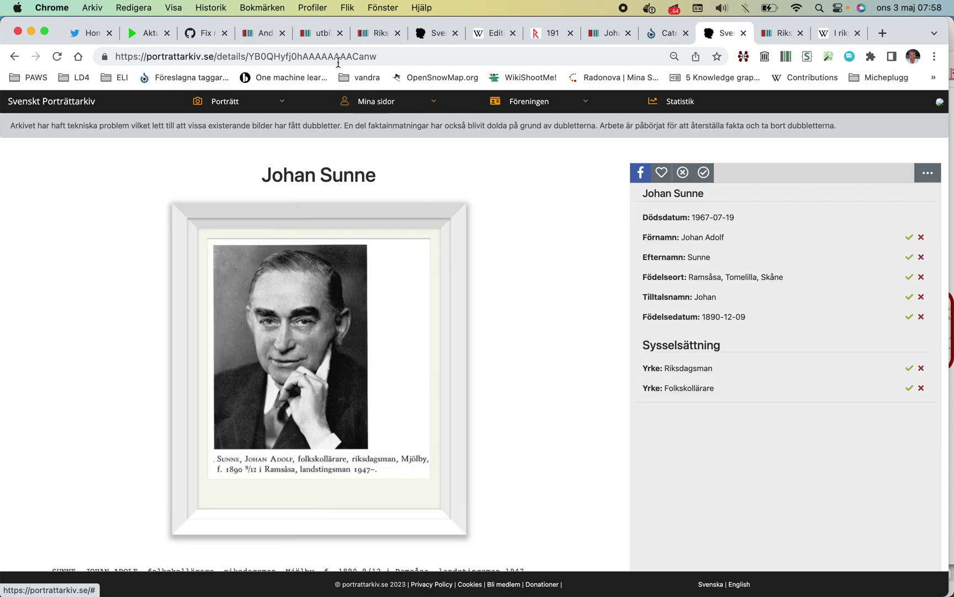
- Copy the portrait's ID from its page address and return to the SPA import dialog on Commons
{"action": "double_click", "coordinate": [338, 58]}
{"action": "right_click", "coordinate": [338, 60]}
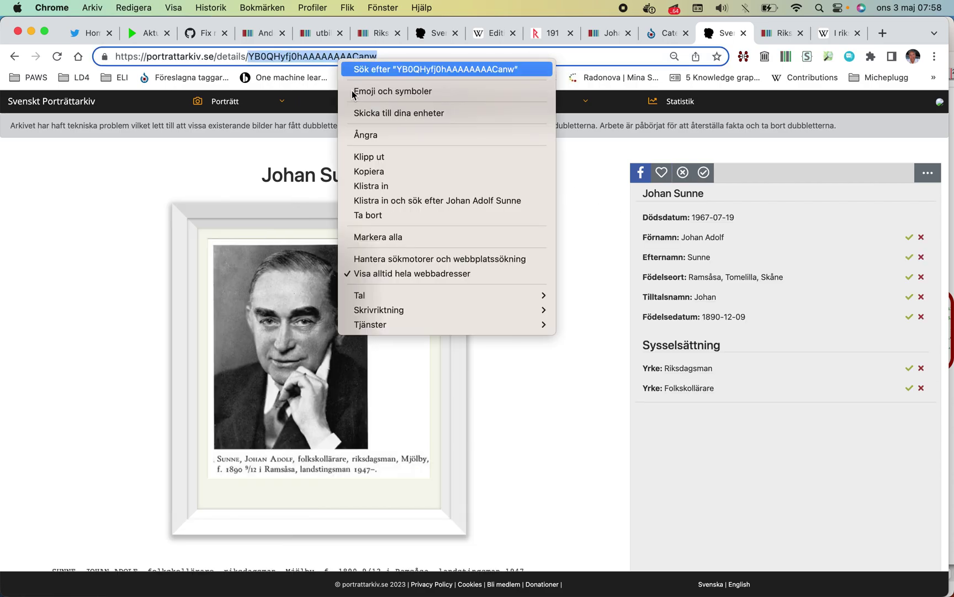
{"action": "left_click", "coordinate": [394, 177]}
{"action": "left_click", "coordinate": [656, 36]}
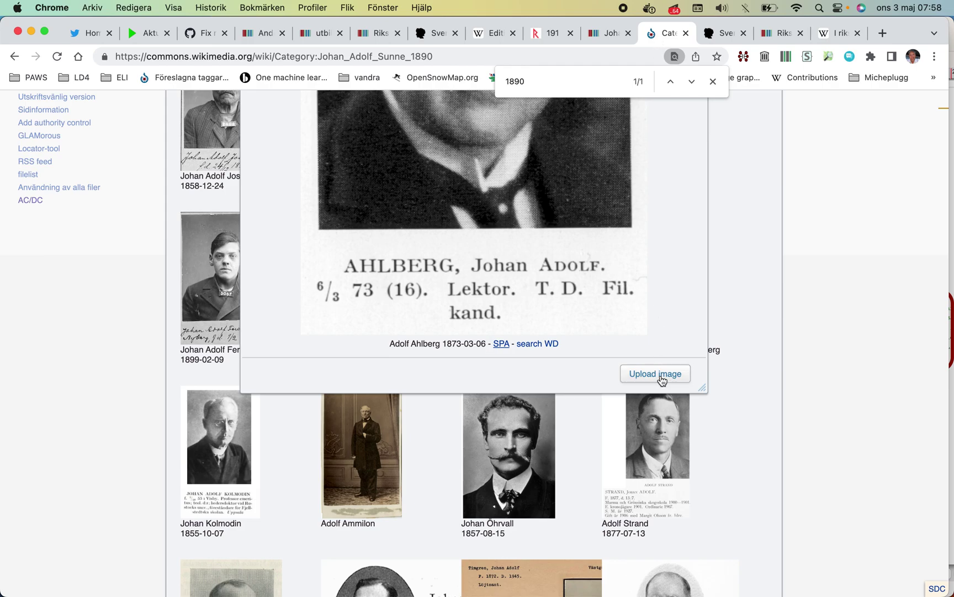
{"action": "scroll", "coordinate": [651, 351], "scroll_direction": "up", "scroll_amount": 5}
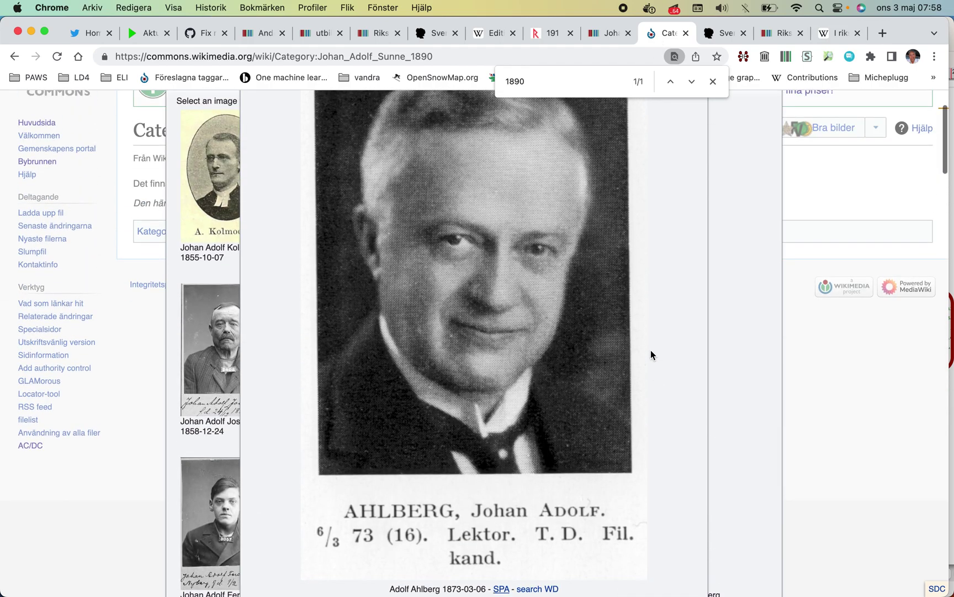
{"action": "scroll", "coordinate": [652, 351], "scroll_direction": "down", "scroll_amount": 2}
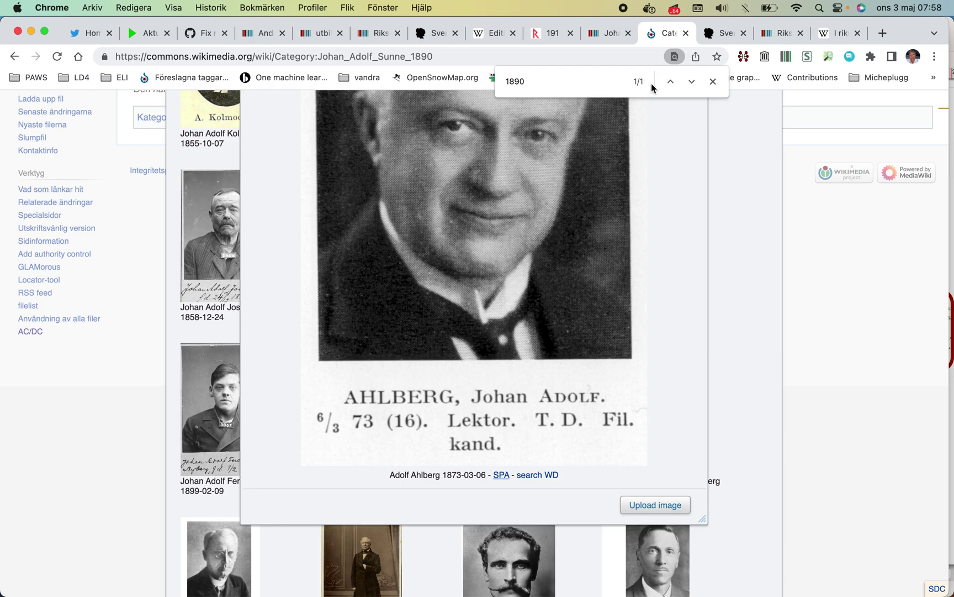
- Close the portrait preview and look through the candidate portraits in the SPA import dialog
{"action": "scroll", "coordinate": [641, 119], "scroll_direction": "down", "scroll_amount": 3}
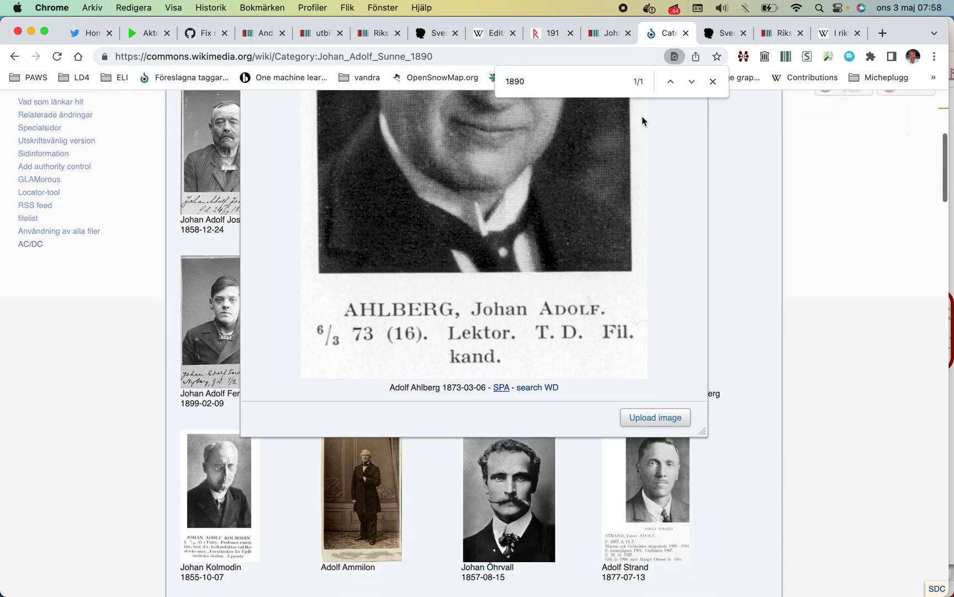
{"action": "left_click", "coordinate": [578, 364]}
{"action": "scroll", "coordinate": [578, 367], "scroll_direction": "down", "scroll_amount": 5}
{"action": "scroll", "coordinate": [579, 370], "scroll_direction": "down", "scroll_amount": 5}
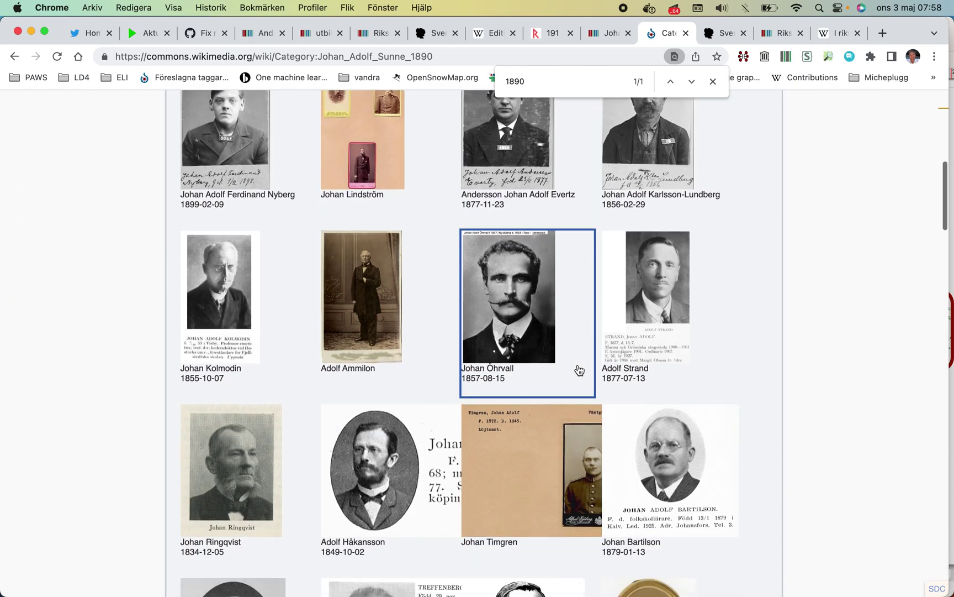
{"action": "scroll", "coordinate": [578, 370], "scroll_direction": "up", "scroll_amount": 12}
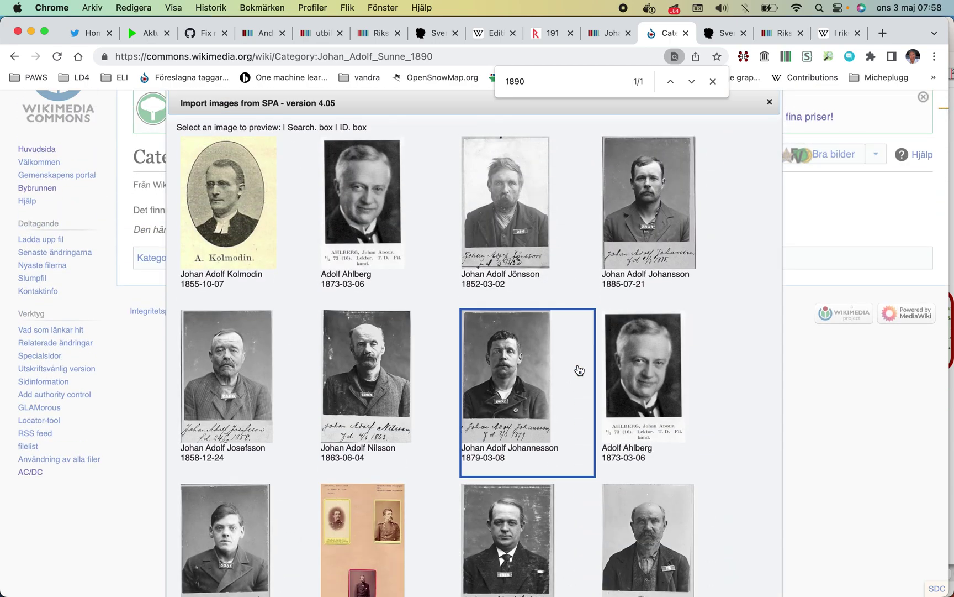
- Go back to the Svenskt Porträttarkiv search results and review the politician's portraits and their captions
{"action": "left_click", "coordinate": [718, 35]}
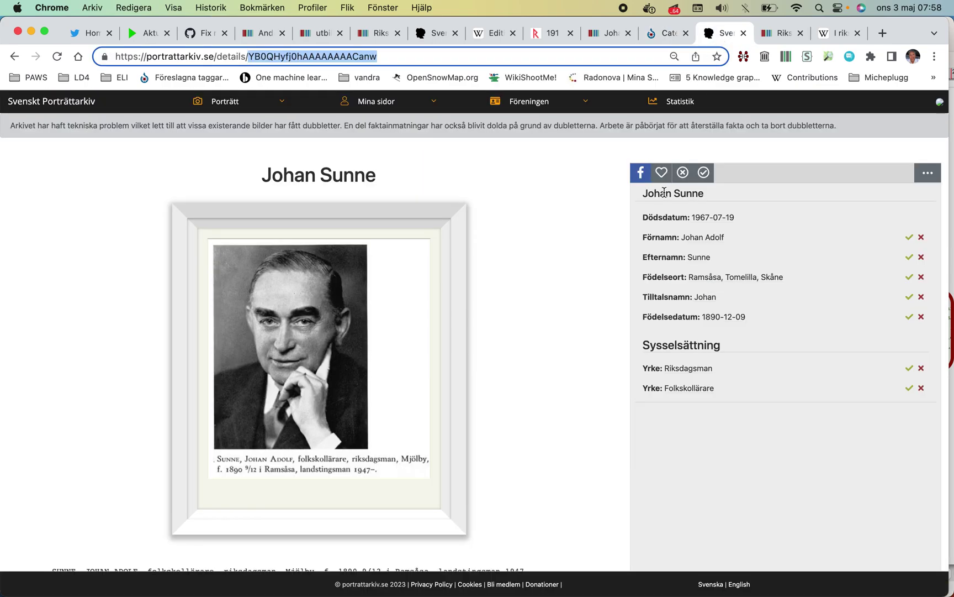
{"action": "left_click", "coordinate": [14, 56]}
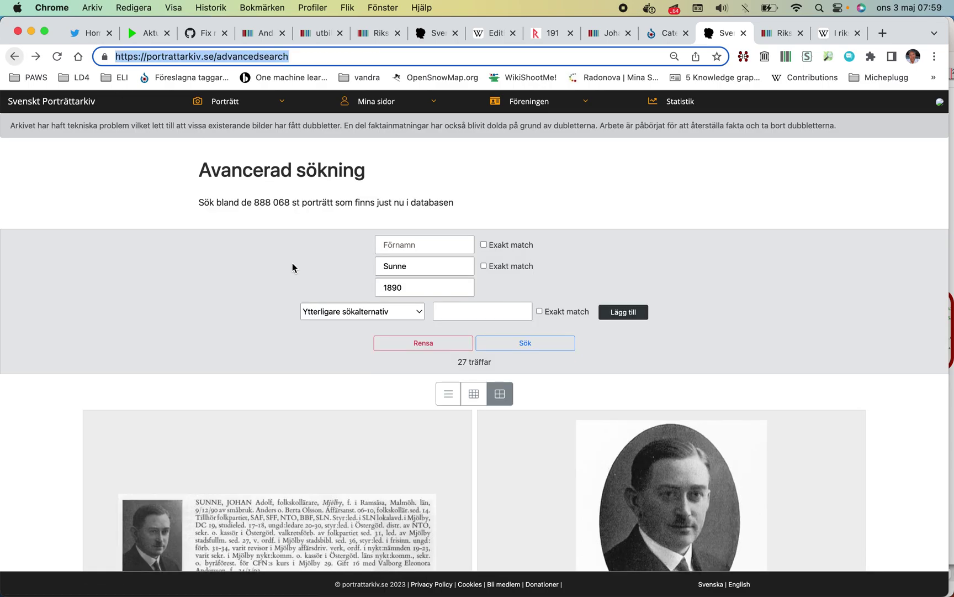
{"action": "scroll", "coordinate": [292, 267], "scroll_direction": "down", "scroll_amount": 15}
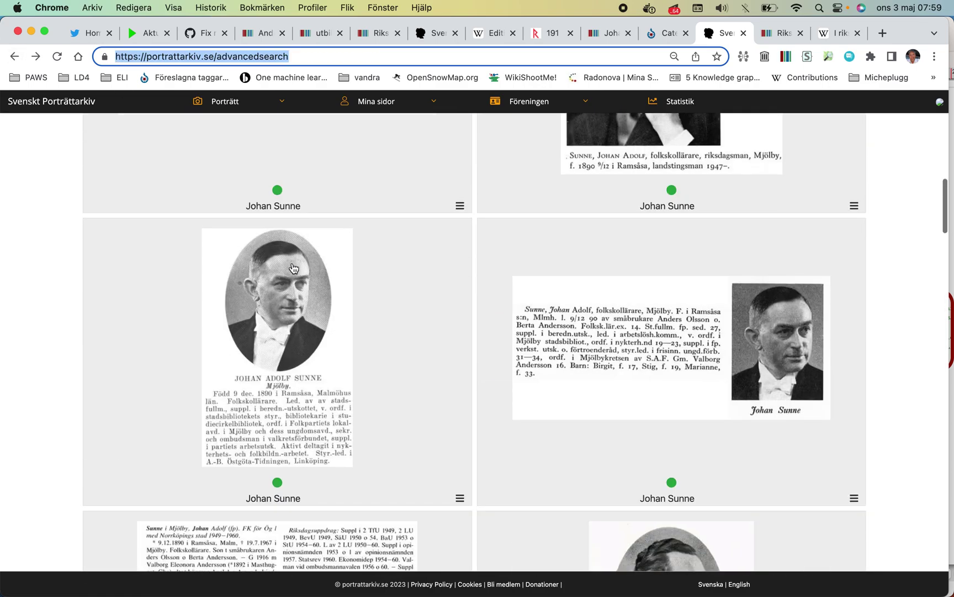
{"action": "scroll", "coordinate": [657, 379], "scroll_direction": "down", "scroll_amount": 5}
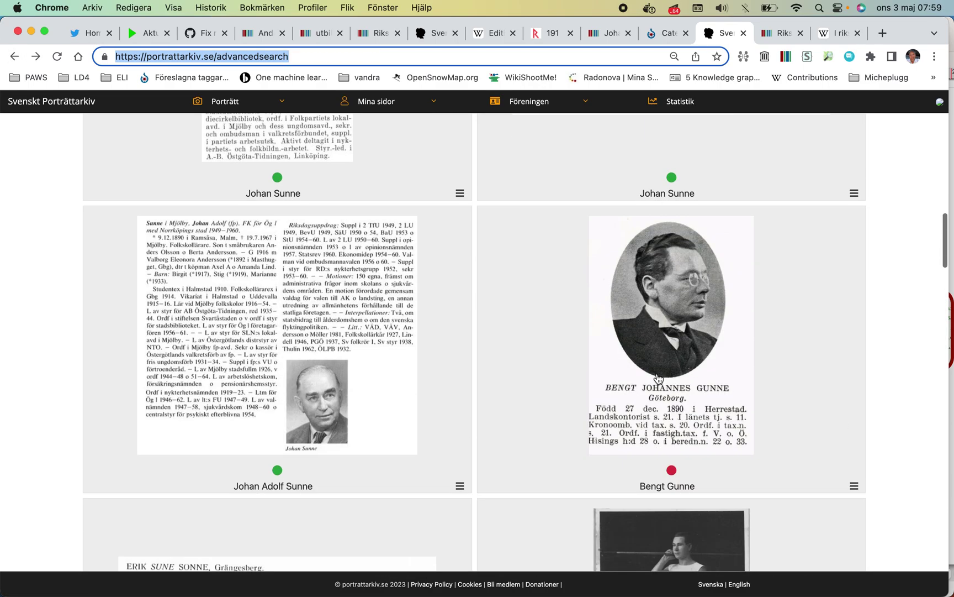
{"action": "right_click", "coordinate": [263, 297]}
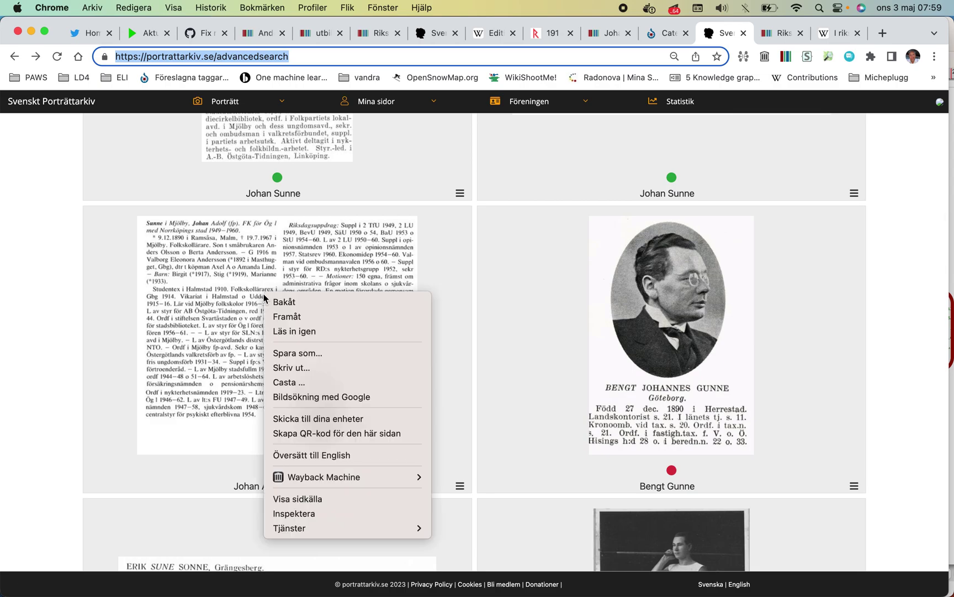
{"action": "left_click", "coordinate": [254, 320]}
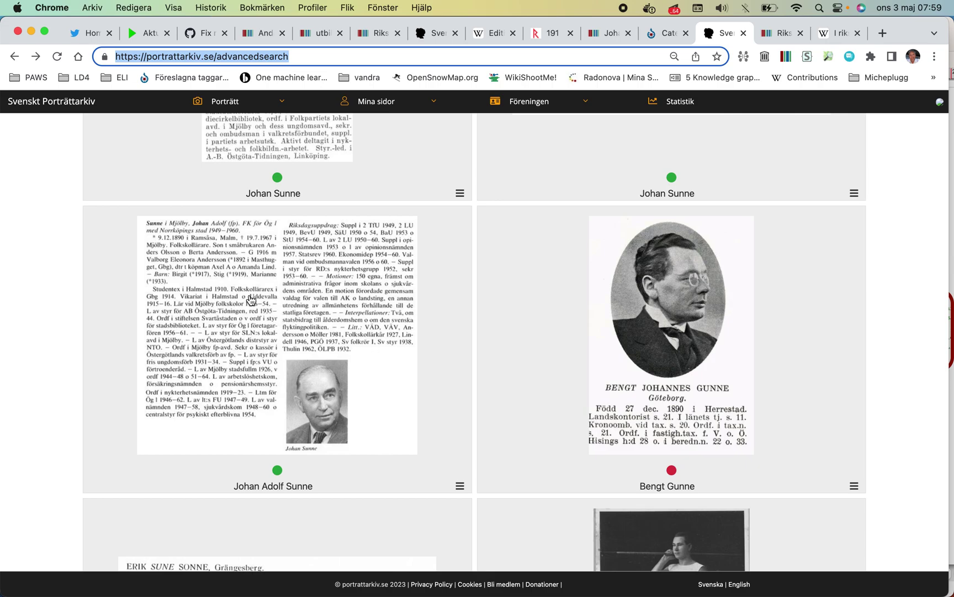
{"action": "scroll", "coordinate": [252, 300], "scroll_direction": "up", "scroll_amount": 5}
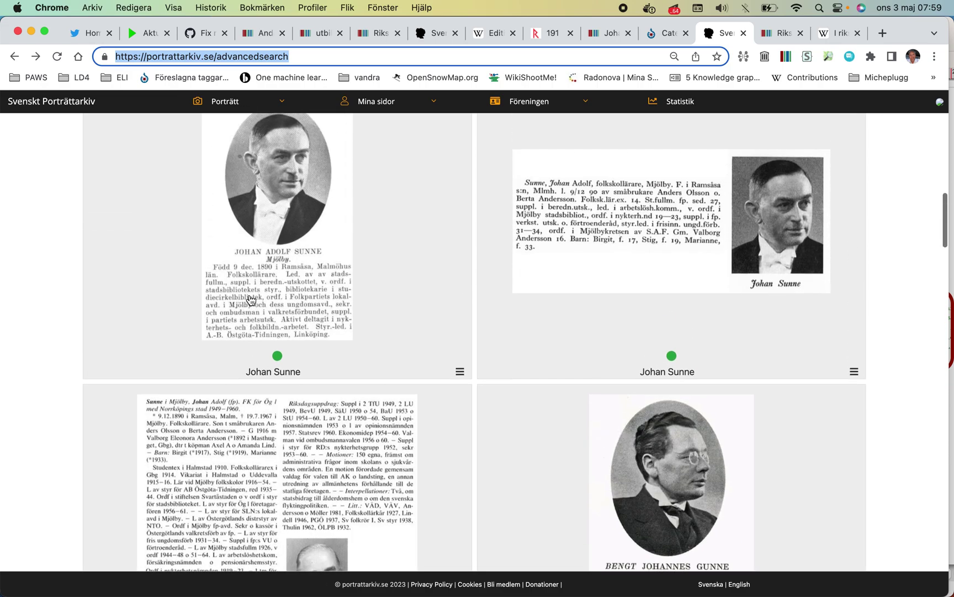
{"action": "scroll", "coordinate": [251, 299], "scroll_direction": "up", "scroll_amount": 2}
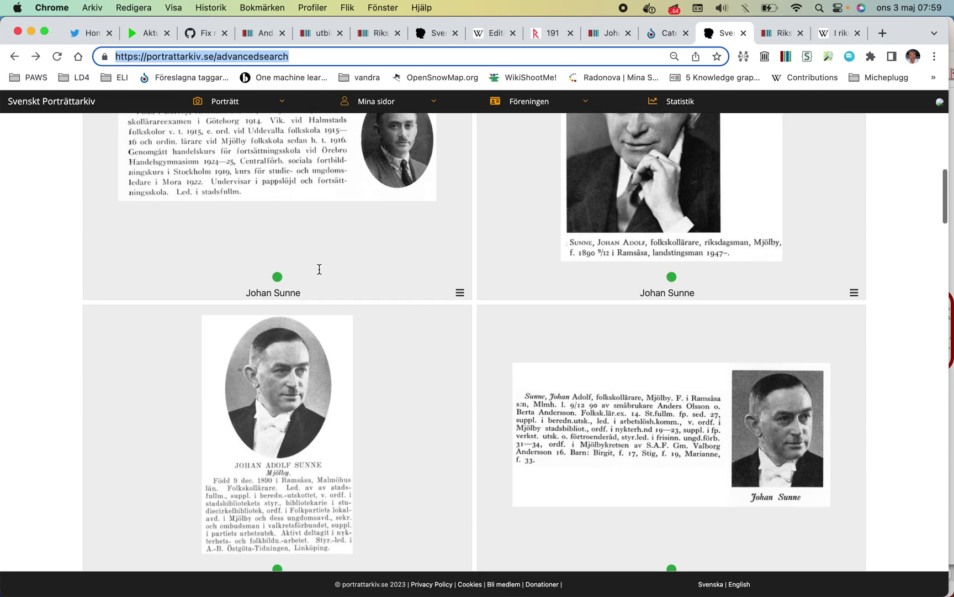
- Return to the SPA import dialog on Commons and search the page for the politician's surname
{"action": "left_click", "coordinate": [606, 35]}
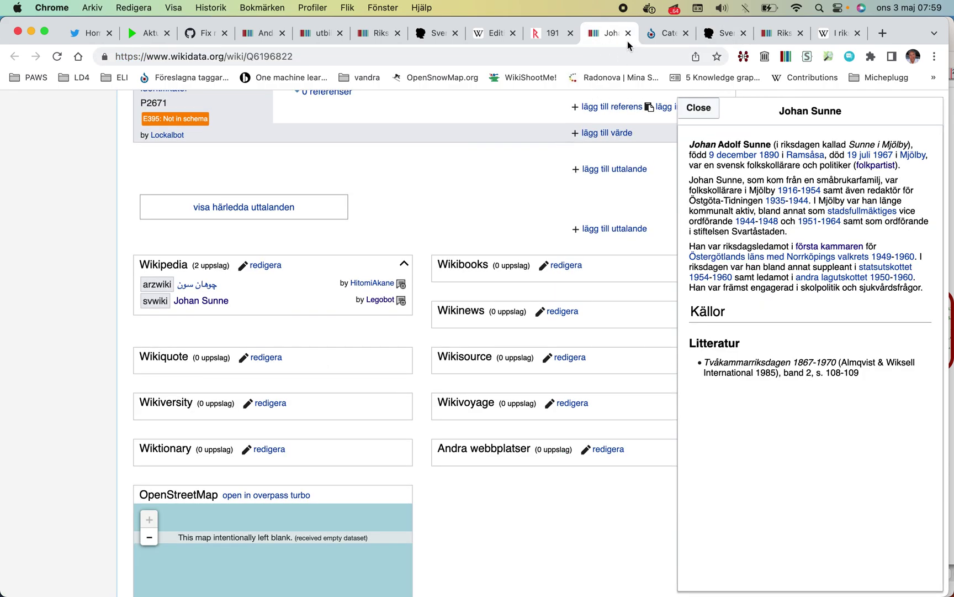
{"action": "left_click", "coordinate": [671, 34]}
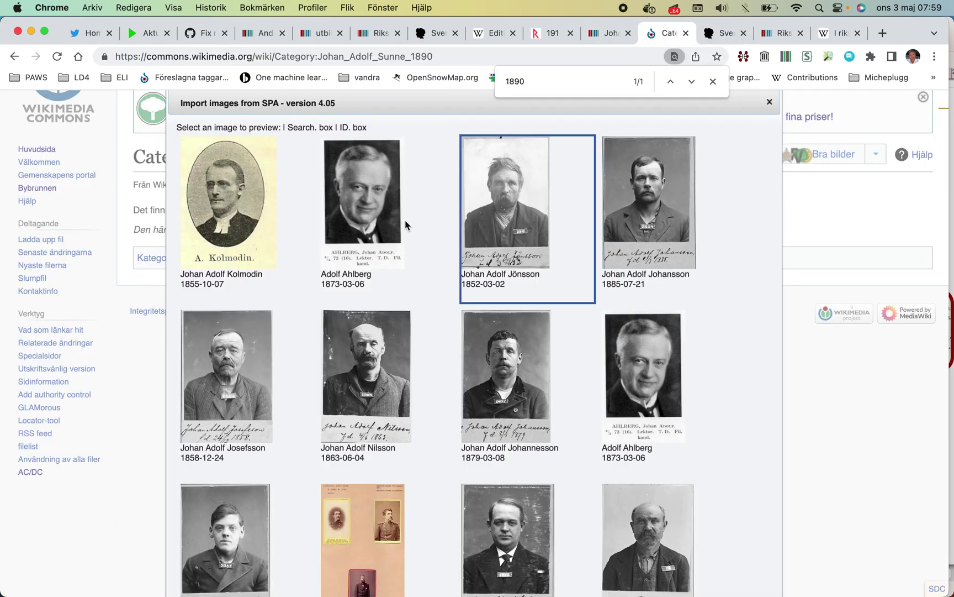
{"action": "scroll", "coordinate": [355, 249], "scroll_direction": "down", "scroll_amount": 12}
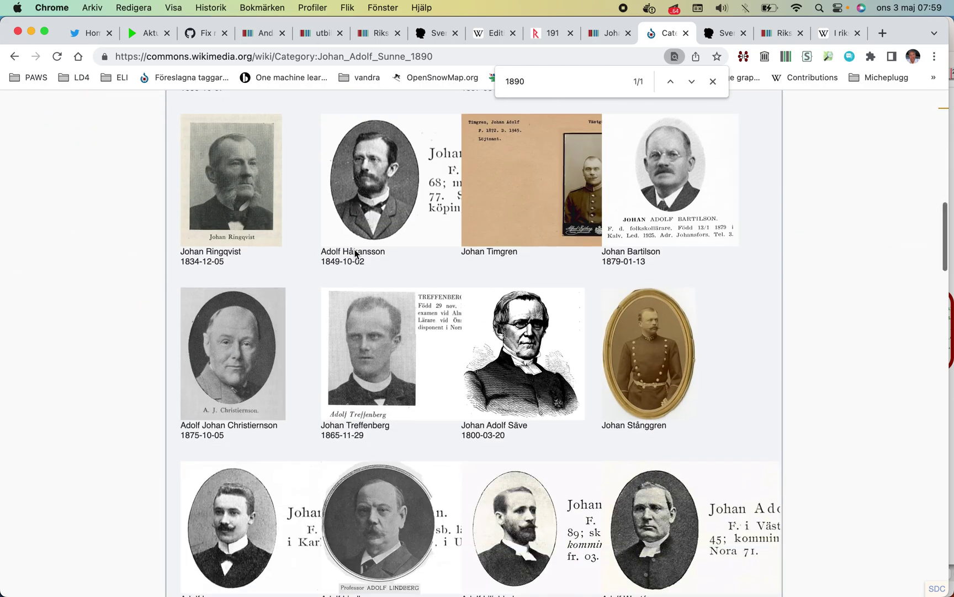
{"action": "scroll", "coordinate": [356, 250], "scroll_direction": "down", "scroll_amount": 8}
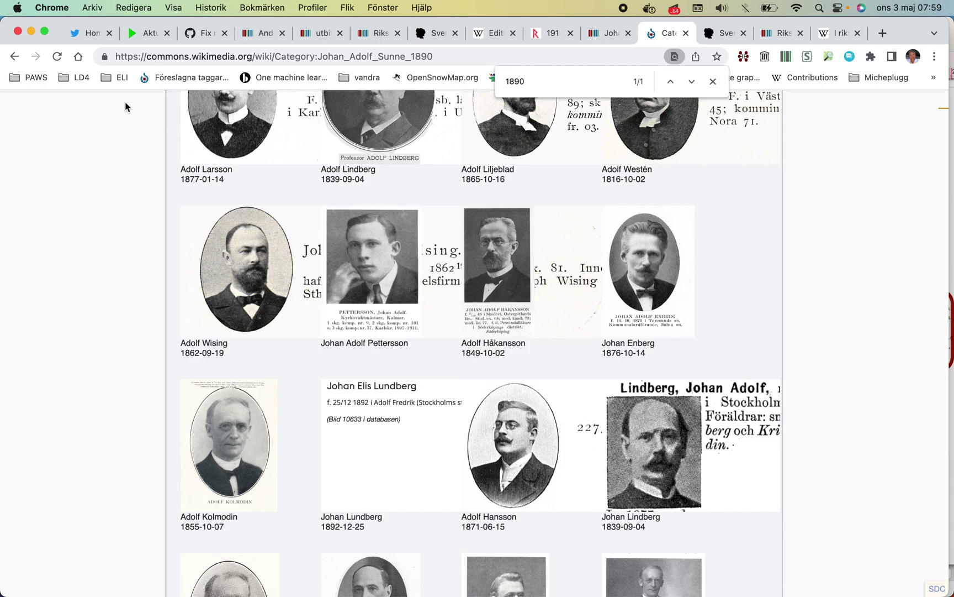
{"action": "left_click", "coordinate": [94, 8]}
{"action": "mouse_move", "coordinate": [149, 11]}
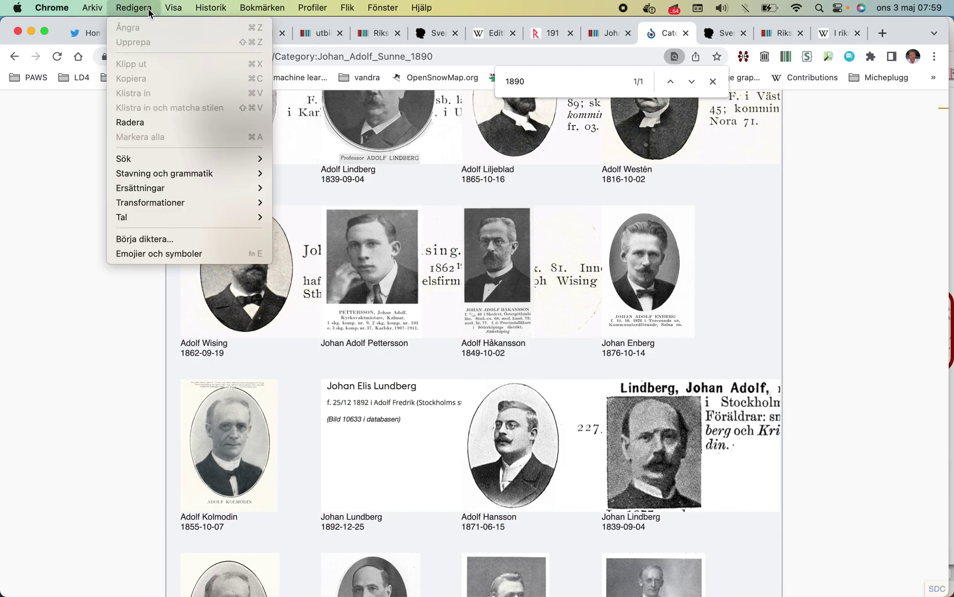
{"action": "mouse_move", "coordinate": [229, 164]}
{"action": "left_click", "coordinate": [290, 183]}
{"action": "type", "text": "Sunne"}
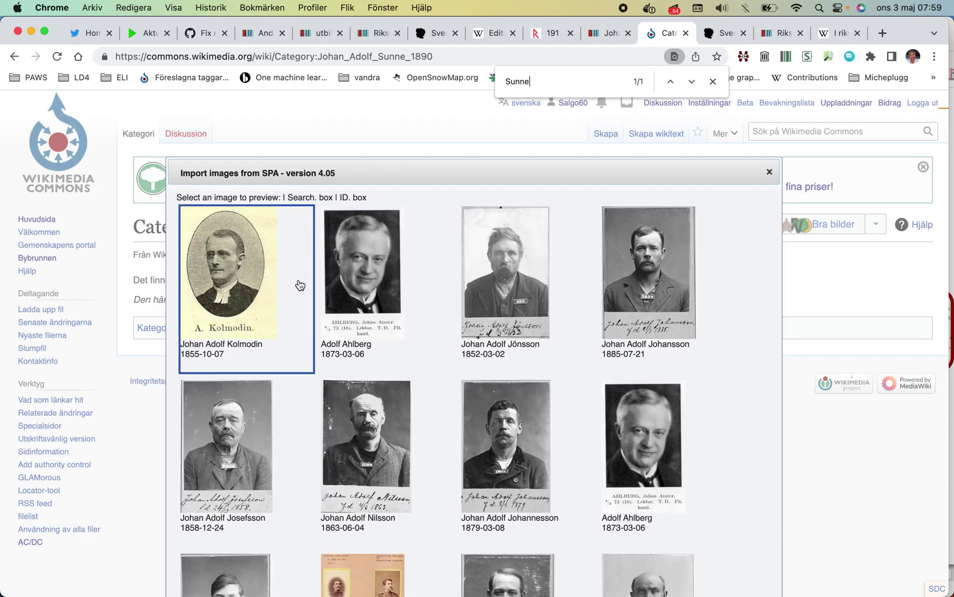
- Preview the lektor's portrait in the SPA import dialog and open its prefilled Commons upload form
{"action": "left_click", "coordinate": [358, 296]}
{"action": "left_click", "coordinate": [639, 380]}
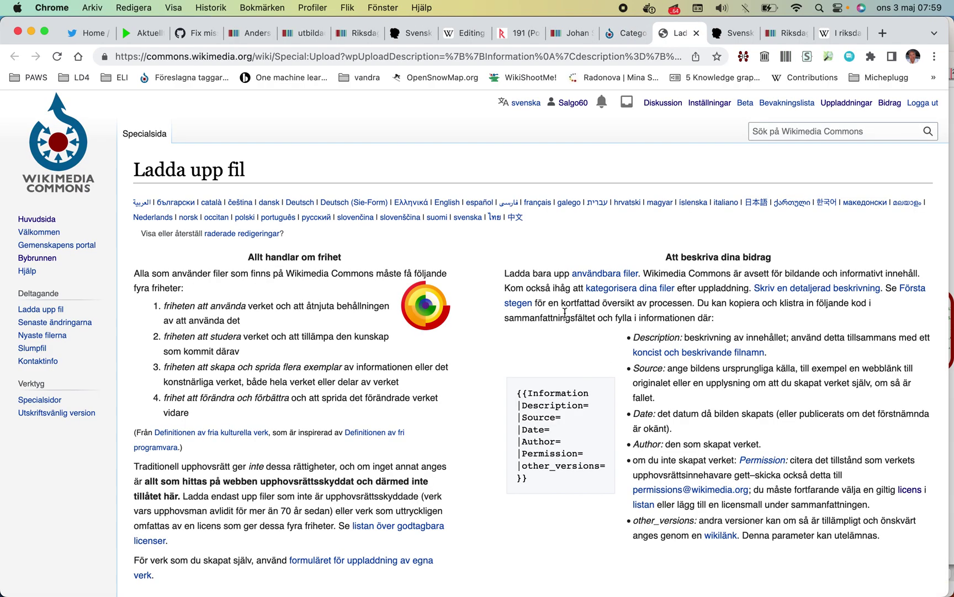
{"action": "scroll", "coordinate": [552, 316], "scroll_direction": "down", "scroll_amount": 10}
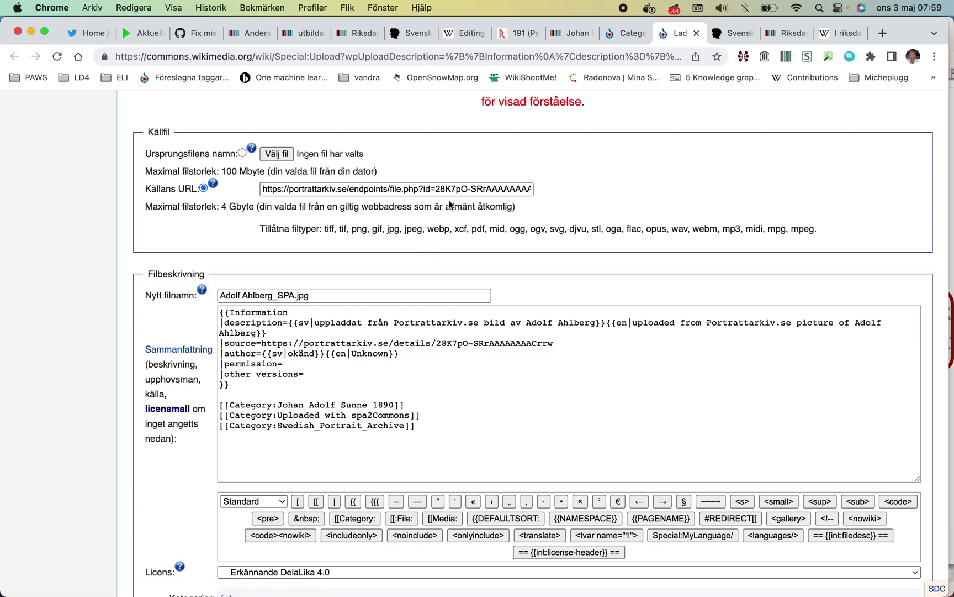
- Replace the portrait ID in both the source file URL and the description's source link with the copied portrait ID
{"action": "left_click_drag", "start_coordinate": [436, 188], "coordinate": [440, 210]}
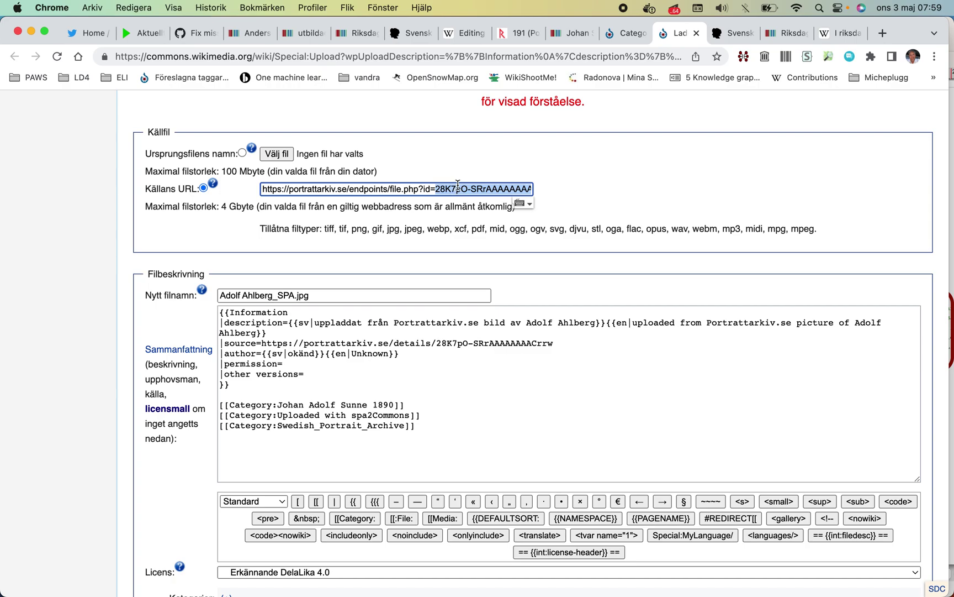
{"action": "right_click", "coordinate": [458, 184]}
{"action": "left_click", "coordinate": [510, 302]}
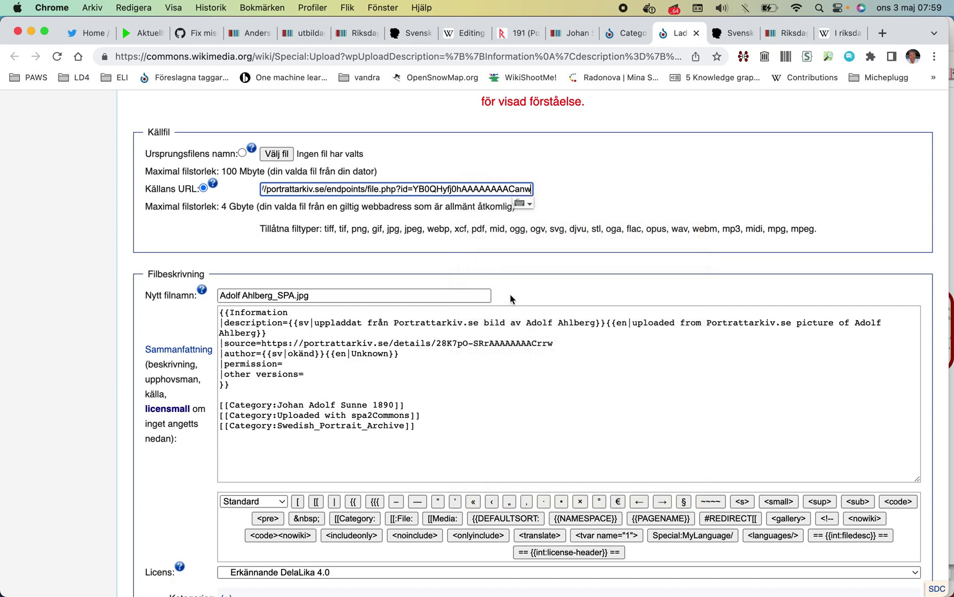
{"action": "double_click", "coordinate": [447, 343]}
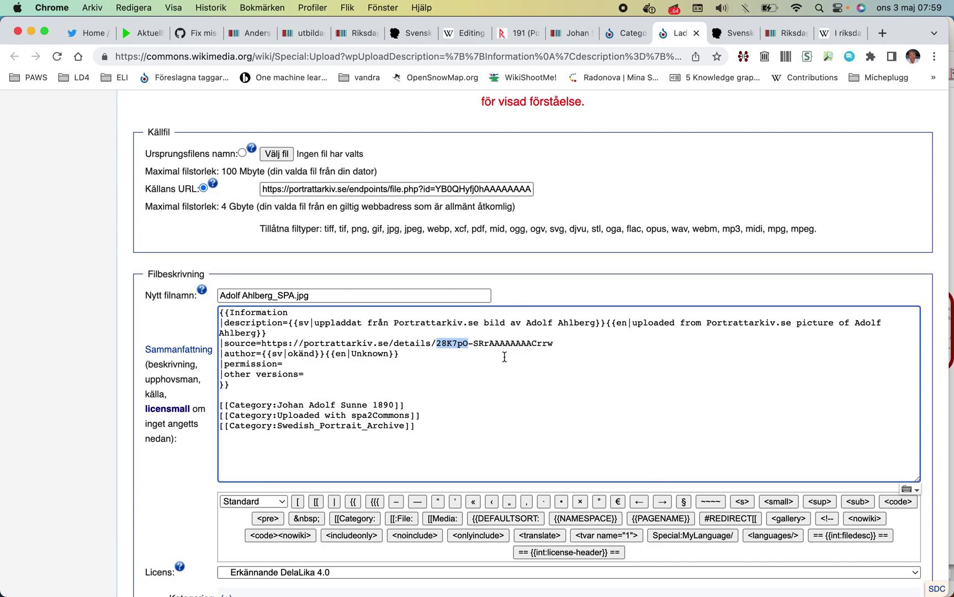
{"action": "left_click", "coordinate": [511, 344], "text": "shift"}
{"action": "right_click", "coordinate": [513, 346]}
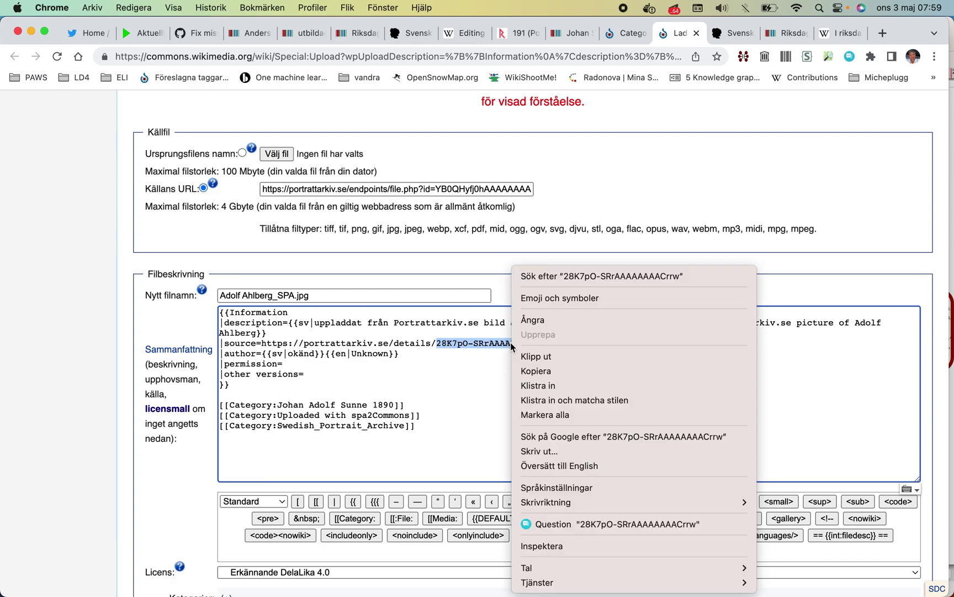
{"action": "left_click", "coordinate": [541, 385]}
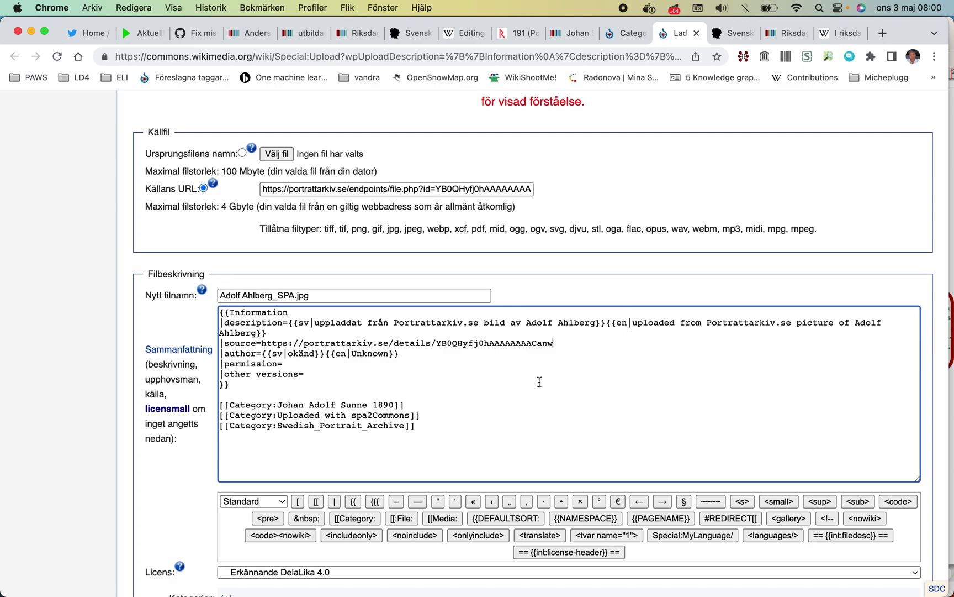
- Copy the politician's category name with 1890 and use it in the new file name before "_SPA.jpg"
{"action": "left_click", "coordinate": [279, 406]}
{"action": "left_click", "coordinate": [393, 404], "text": "shift"}
{"action": "key", "text": "super+c"}
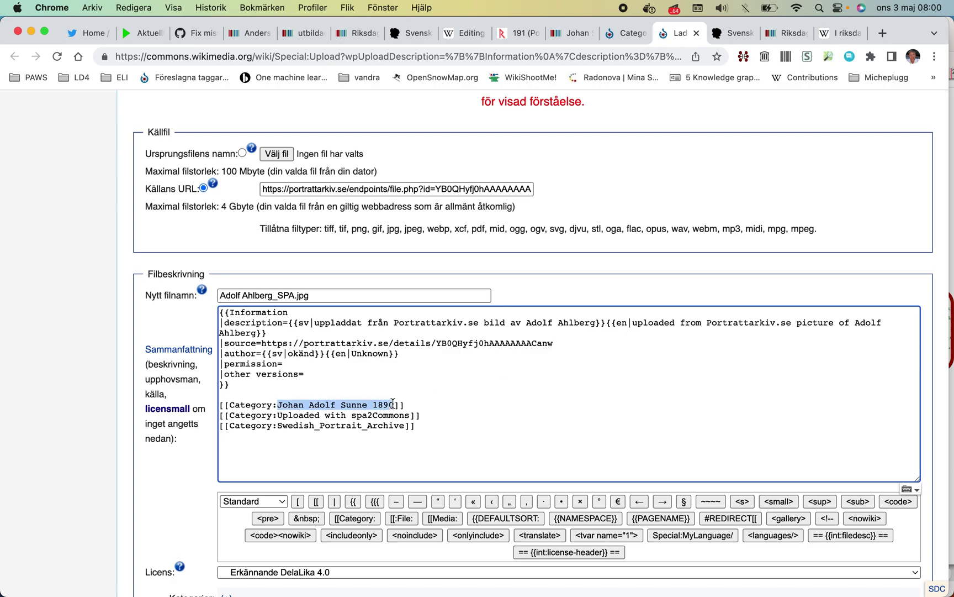
{"action": "right_click", "coordinate": [393, 404]}
{"action": "left_click", "coordinate": [429, 369]}
{"action": "left_click_drag", "start_coordinate": [269, 297], "coordinate": [192, 300]}
{"action": "right_click", "coordinate": [225, 300]}
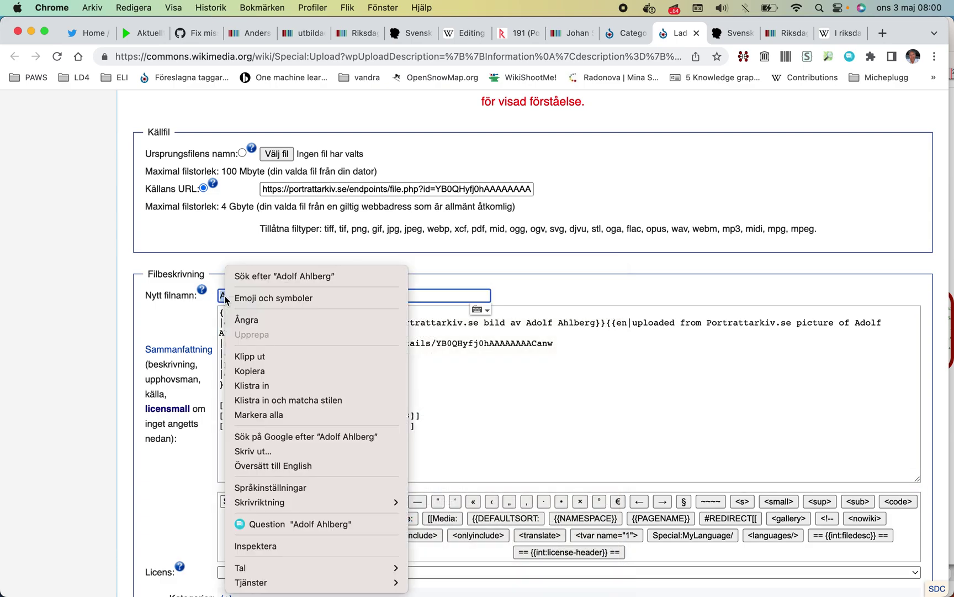
{"action": "left_click", "coordinate": [278, 386]}
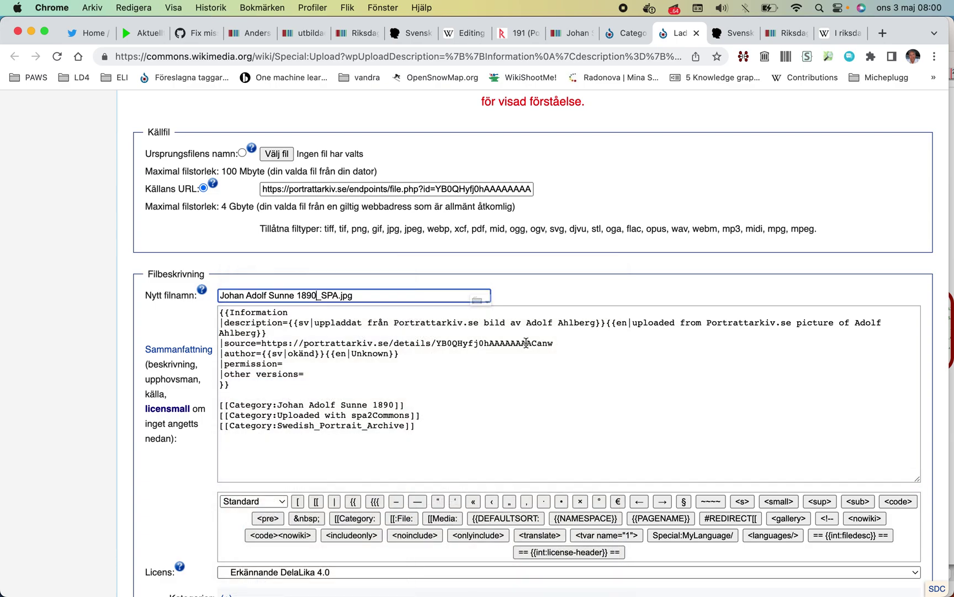
- Replace the prefilled person's name in the Swedish and English descriptions with the politician's full name and 1890
{"action": "double_click", "coordinate": [544, 323]}
{"action": "left_click", "coordinate": [563, 323]}
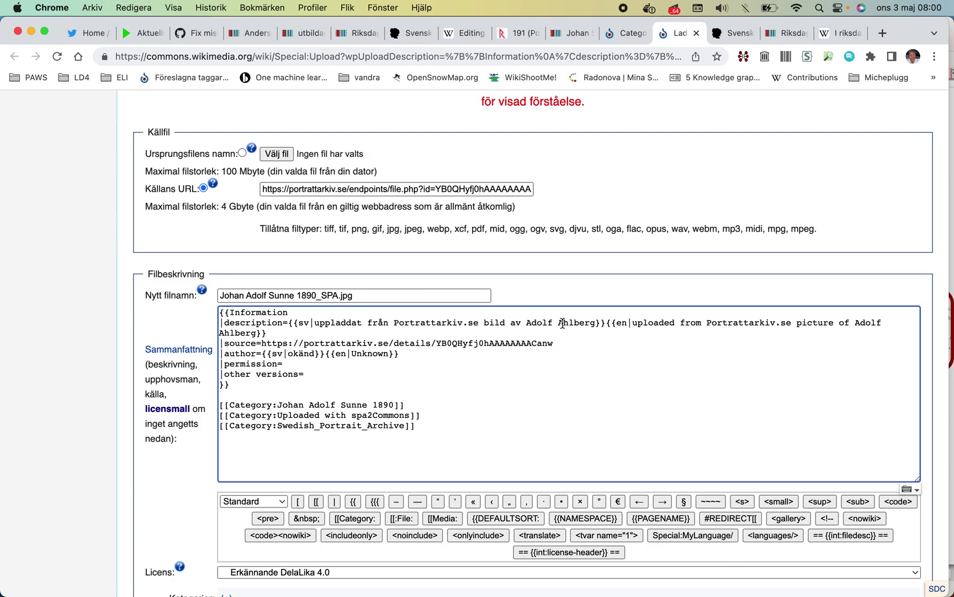
{"action": "double_click", "coordinate": [537, 318]}
{"action": "left_click", "coordinate": [565, 319], "text": "shift"}
{"action": "right_click", "coordinate": [565, 319]}
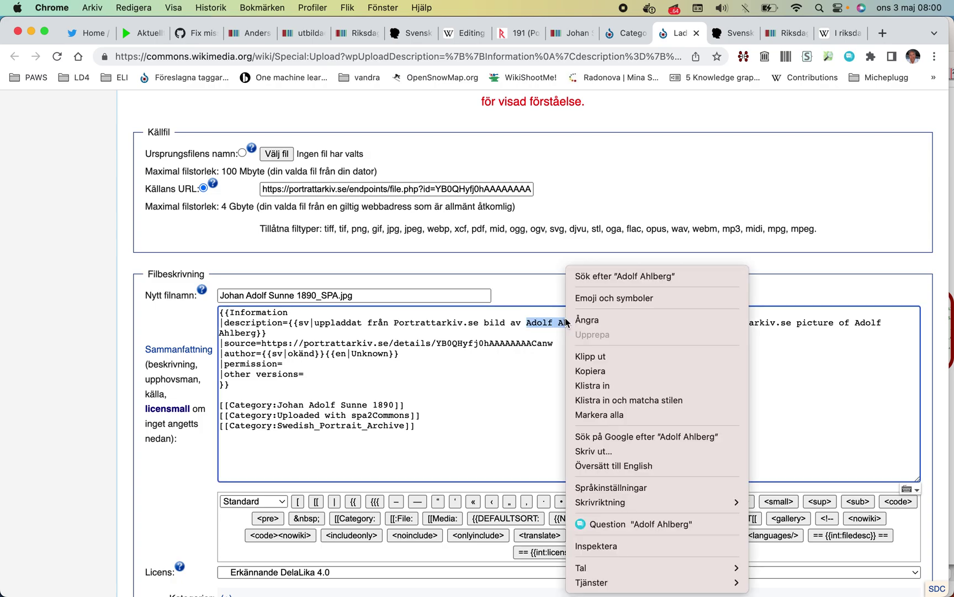
{"action": "left_click", "coordinate": [592, 385]}
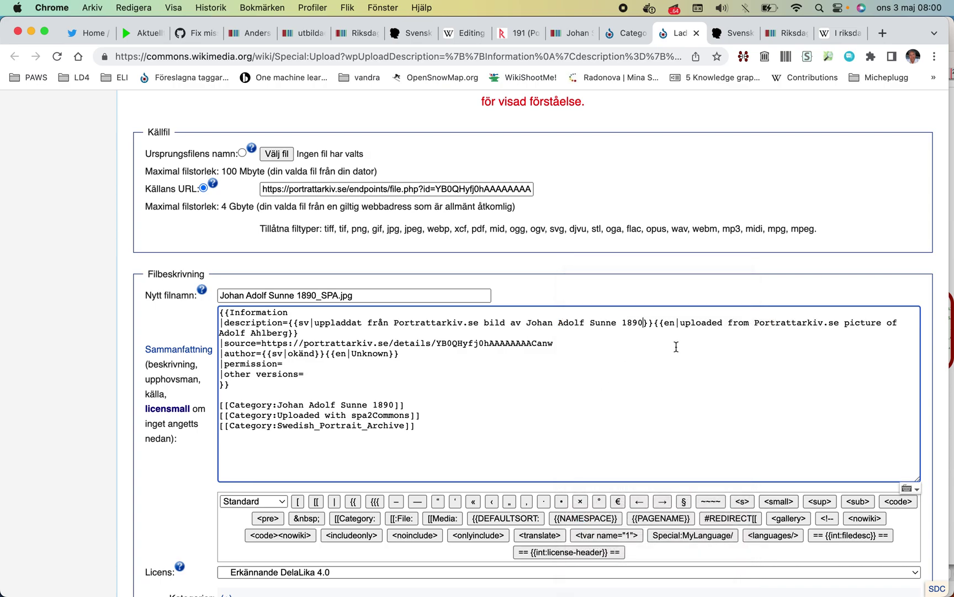
{"action": "double_click", "coordinate": [226, 333]}
{"action": "left_click", "coordinate": [266, 330], "text": "shift"}
{"action": "right_click", "coordinate": [265, 330]}
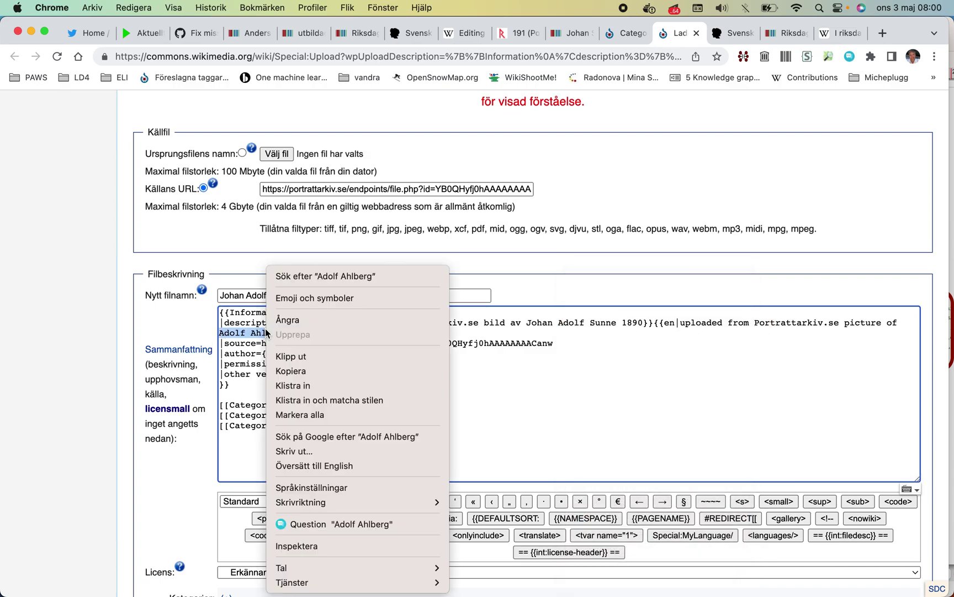
{"action": "left_click", "coordinate": [303, 385]}
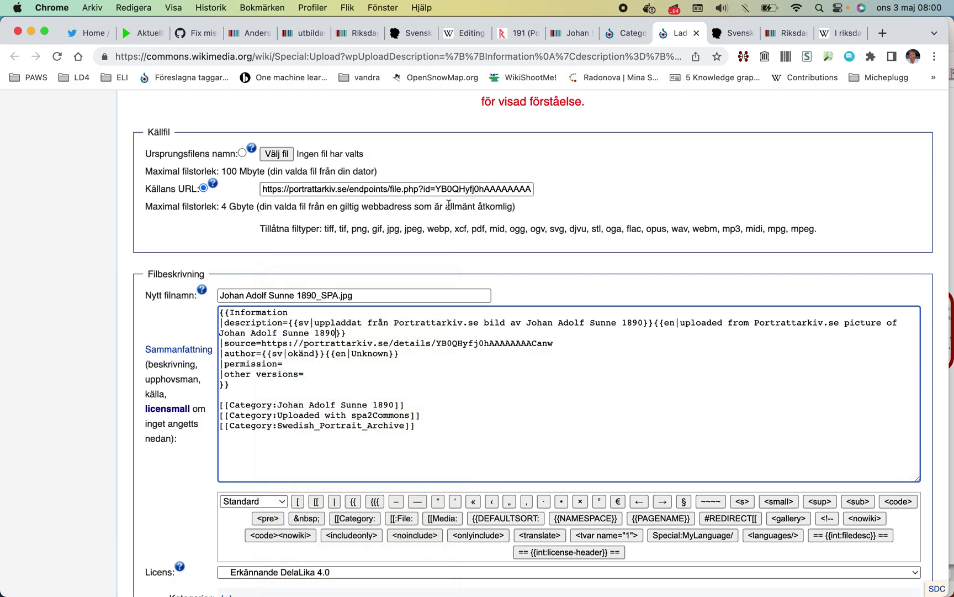
- Upload the portrait to Wikimedia Commons and check its new file page
{"action": "scroll", "coordinate": [458, 365], "scroll_direction": "down", "scroll_amount": 4}
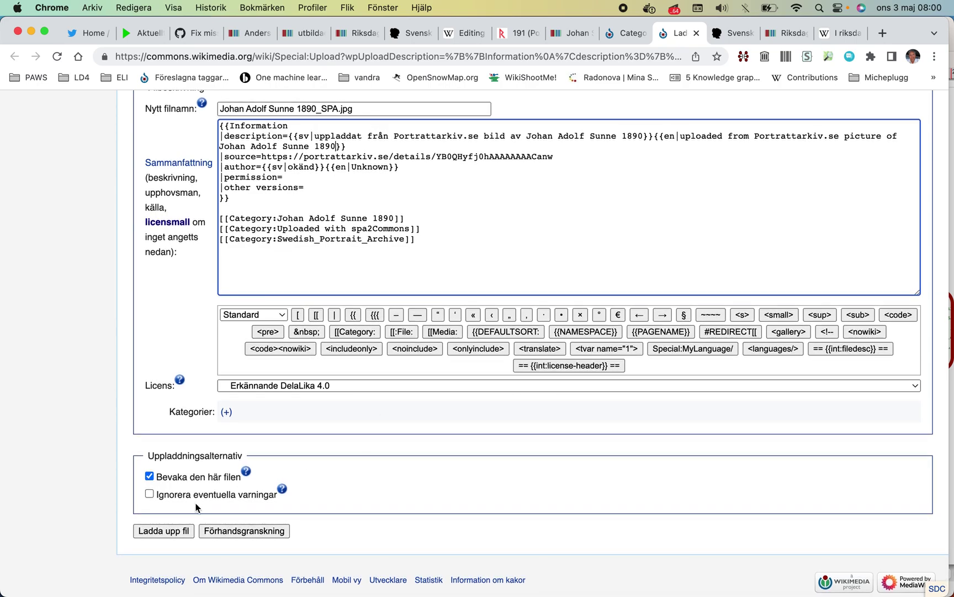
{"action": "left_click", "coordinate": [174, 534]}
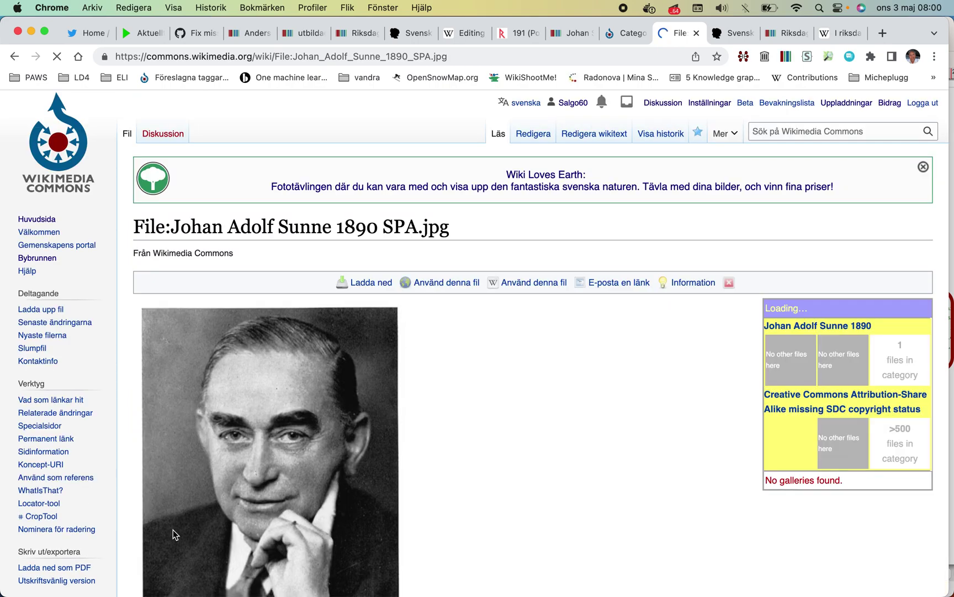
{"action": "scroll", "coordinate": [173, 530], "scroll_direction": "down", "scroll_amount": 6}
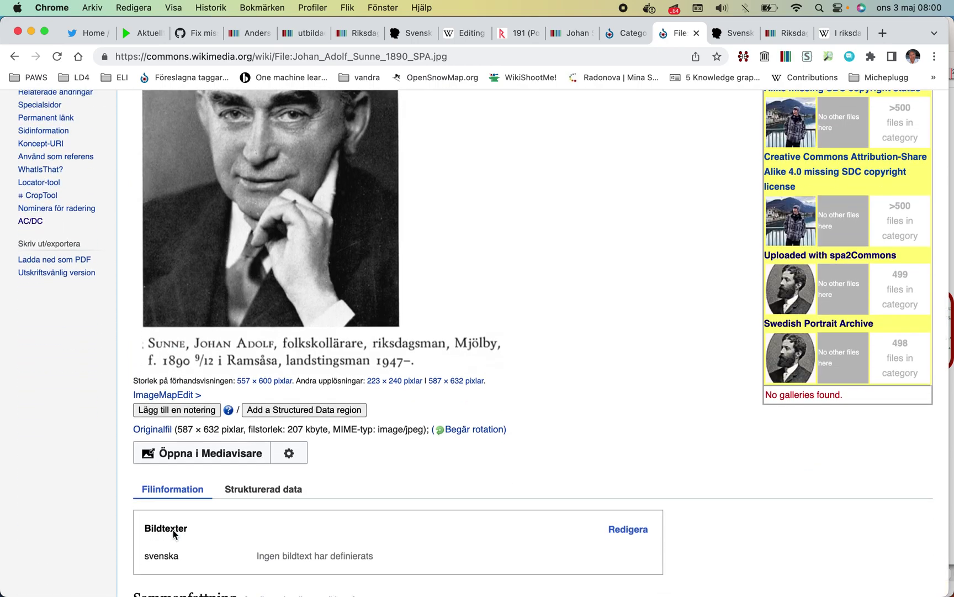
- Start creating the missing category page linked from the portrait's file page and insert the {{Wikidata Infobox}} template
{"action": "scroll", "coordinate": [173, 531], "scroll_direction": "down", "scroll_amount": 15}
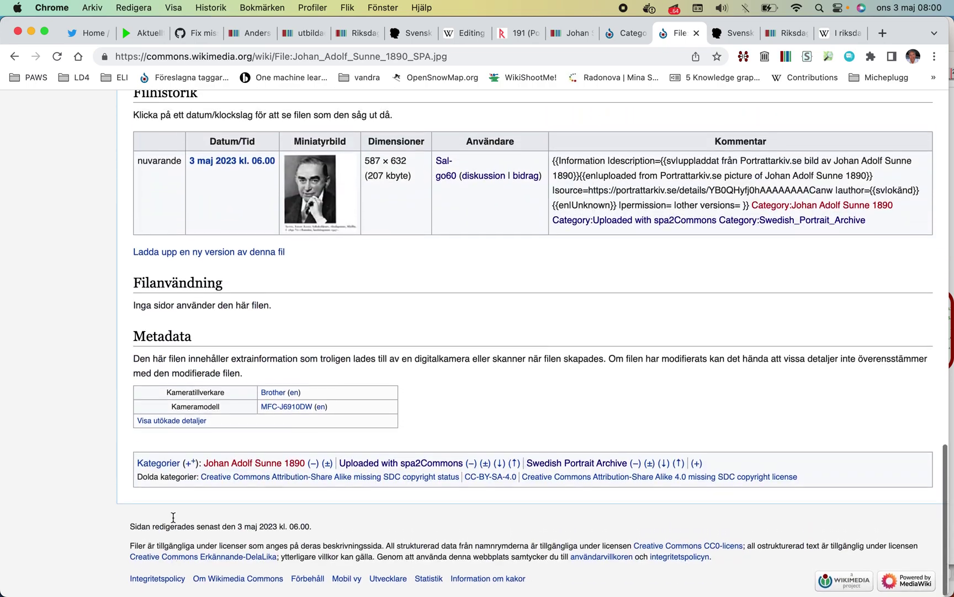
{"action": "left_click", "coordinate": [270, 465]}
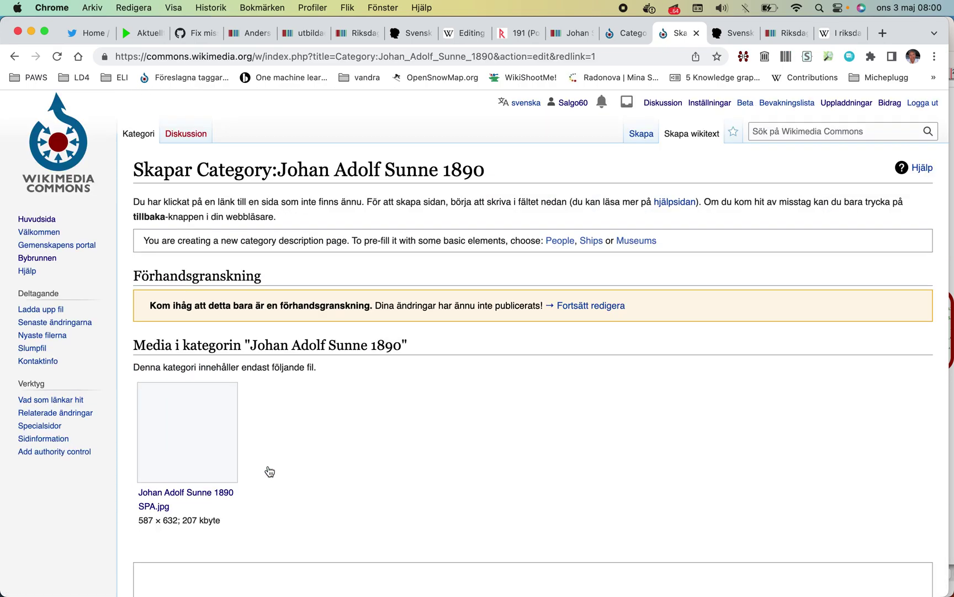
{"action": "scroll", "coordinate": [270, 471], "scroll_direction": "down", "scroll_amount": 10}
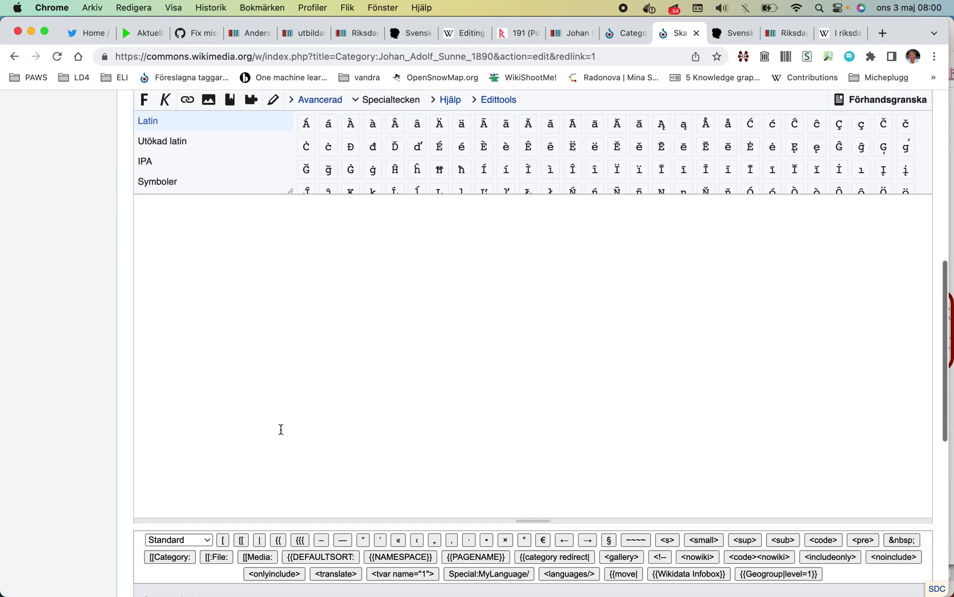
{"action": "left_click", "coordinate": [668, 575]}
- Publish the new category page with the edit summary "Wikidata Infobox"
{"action": "scroll", "coordinate": [522, 383], "scroll_direction": "down", "scroll_amount": 5}
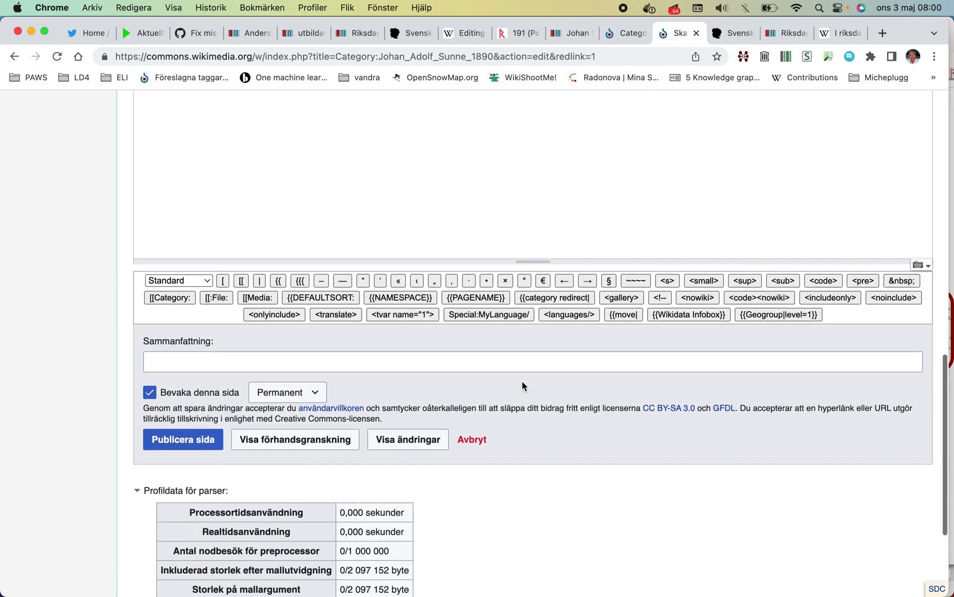
{"action": "left_click", "coordinate": [469, 363]}
{"action": "type", "text": "W"}
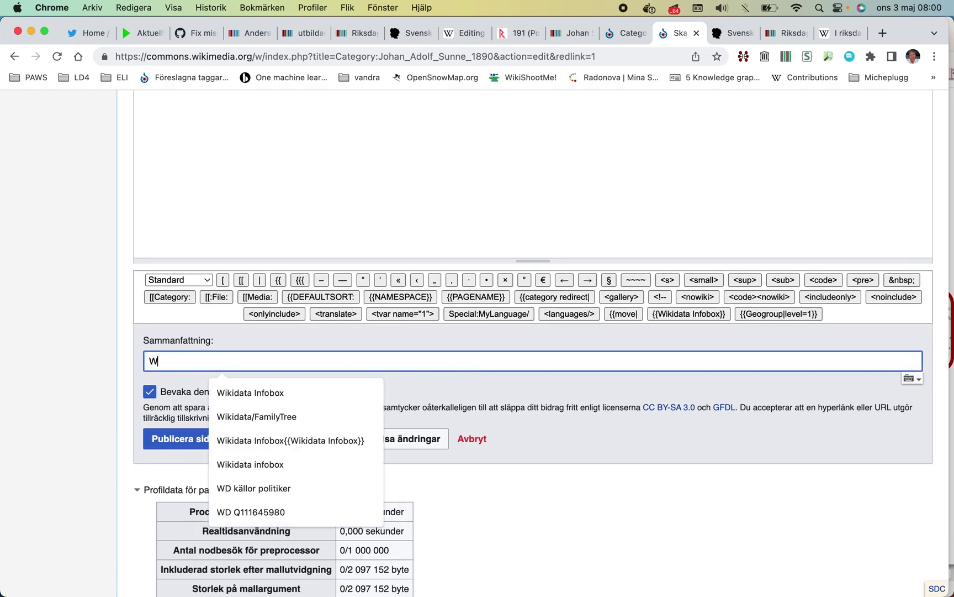
{"action": "left_click", "coordinate": [363, 395]}
{"action": "left_click", "coordinate": [213, 441]}
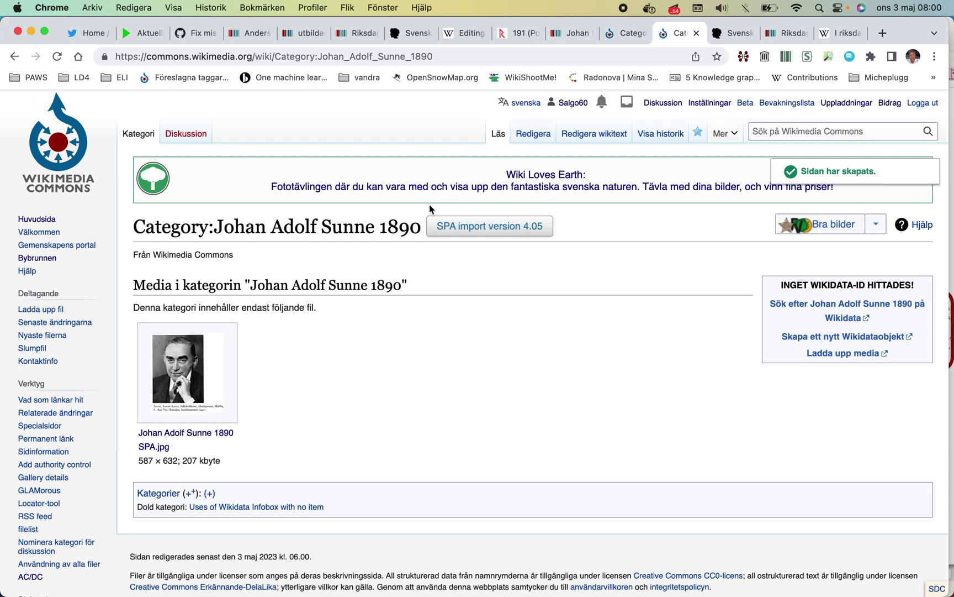
- Copy the new category's full title, including the "Category:" prefix, and return to the politician's Wikidata item
{"action": "left_click_drag", "start_coordinate": [419, 232], "coordinate": [128, 228]}
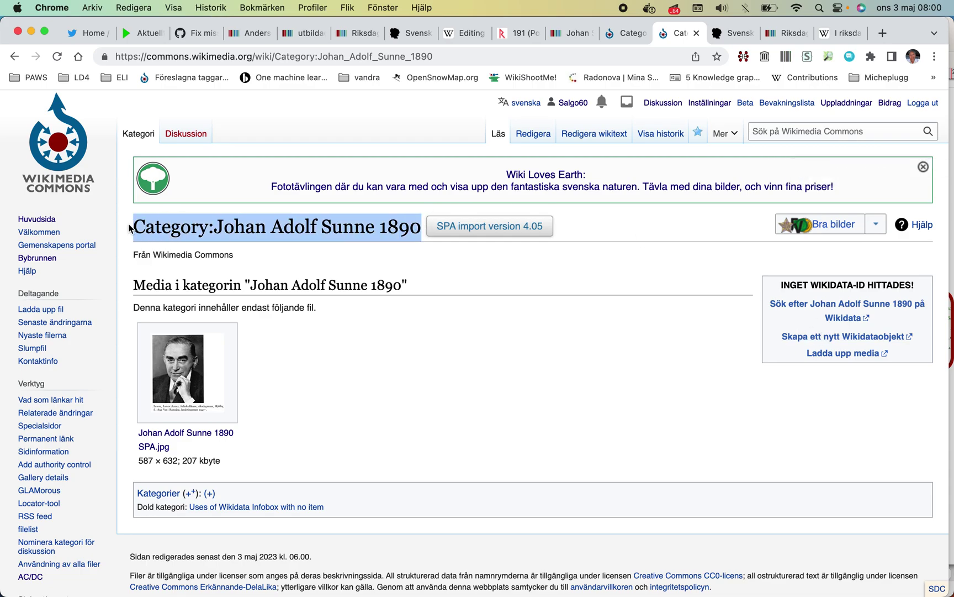
{"action": "right_click", "coordinate": [170, 223]}
{"action": "left_click", "coordinate": [182, 252]}
{"action": "left_click", "coordinate": [572, 33]}
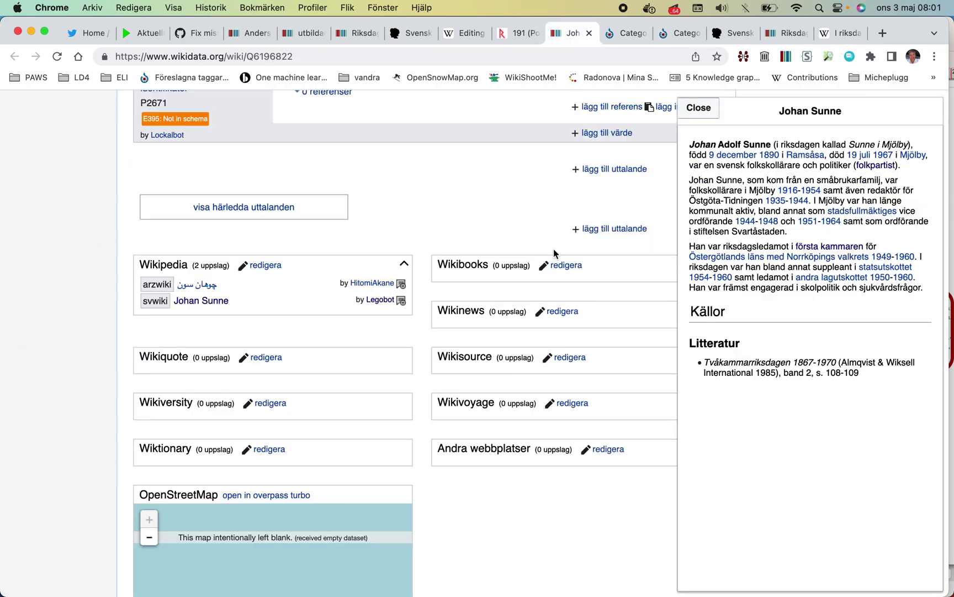
- Add a commonswiki sitelink pointing to the copied category title on the Wikidata item and publish it
{"action": "left_click", "coordinate": [607, 449]}
{"action": "type", "text": "comm"}
{"action": "left_click", "coordinate": [460, 479]}
{"action": "left_click", "coordinate": [550, 468]}
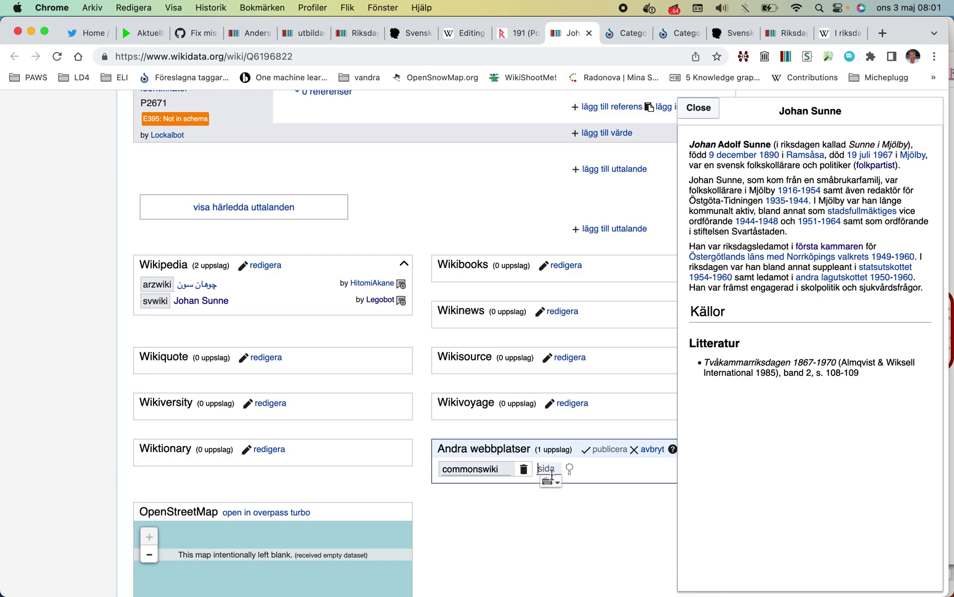
{"action": "right_click", "coordinate": [553, 479]}
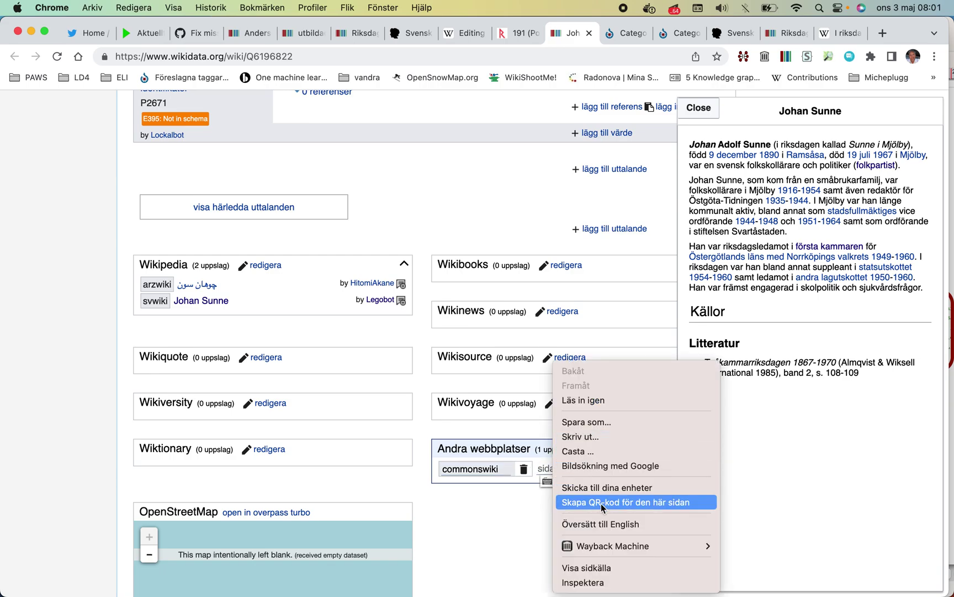
{"action": "left_click", "coordinate": [548, 470]}
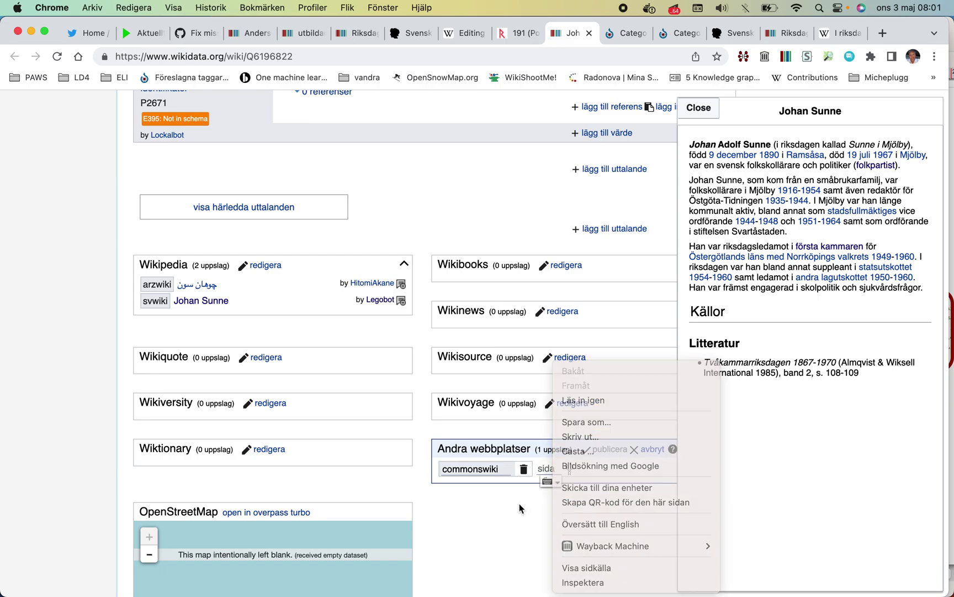
{"action": "right_click", "coordinate": [548, 470]}
{"action": "left_click", "coordinate": [559, 496]}
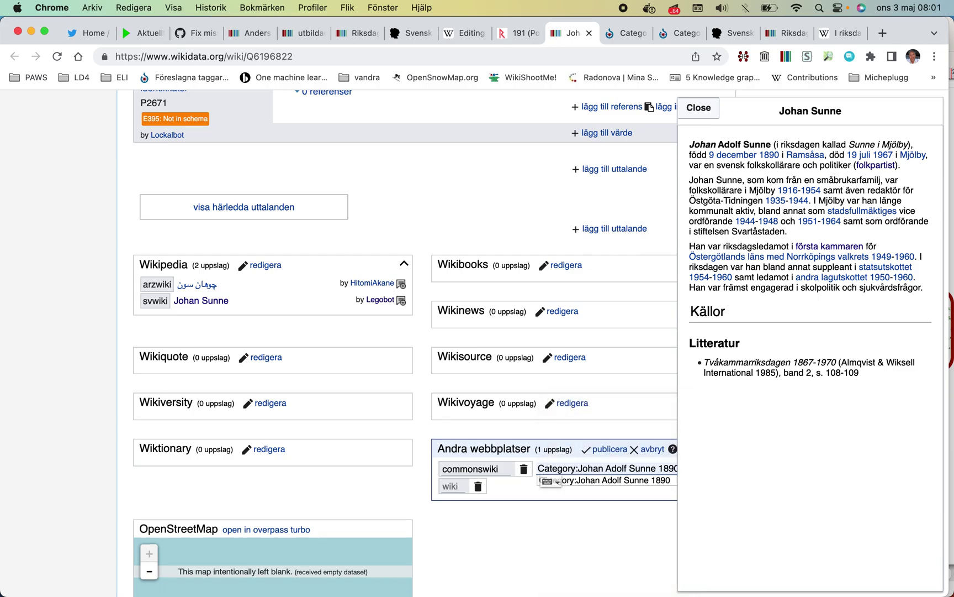
{"action": "left_click", "coordinate": [587, 480]}
{"action": "left_click", "coordinate": [610, 449]}
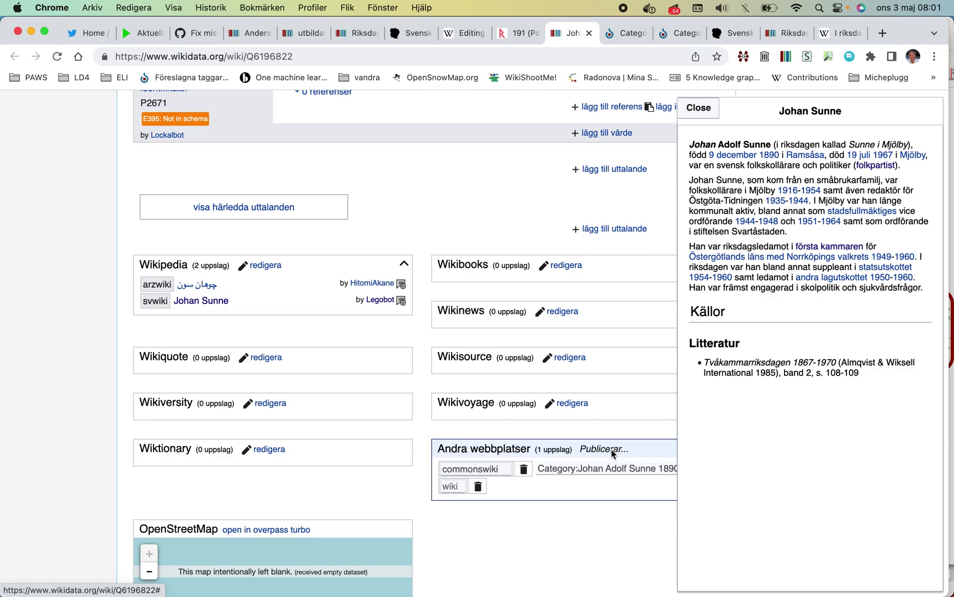
- Open the linked Commons category and copy the portrait's file name
{"action": "left_click", "coordinate": [575, 469]}
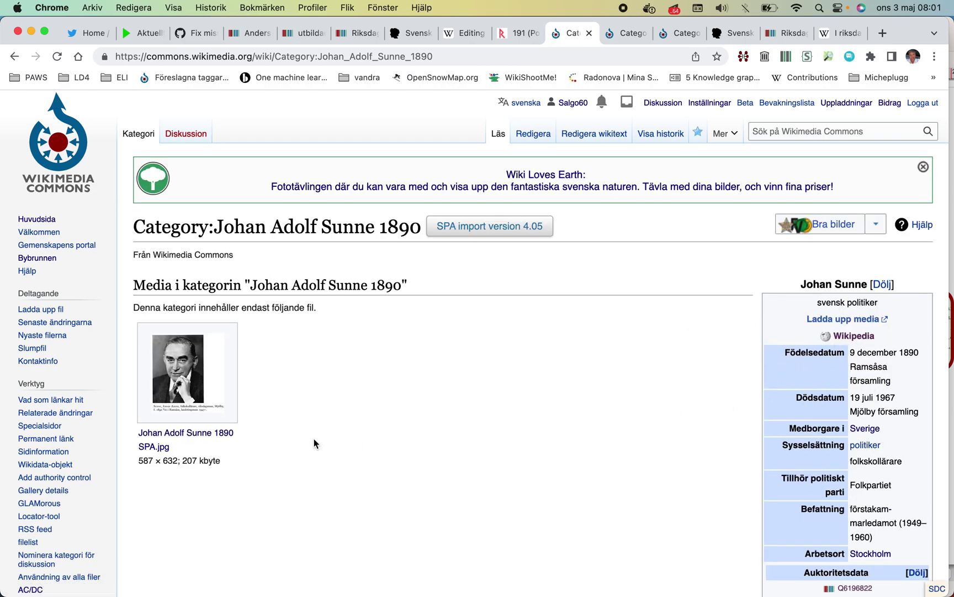
{"action": "left_click_drag", "start_coordinate": [179, 453], "coordinate": [147, 439]}
{"action": "key", "text": "super+c"}
{"action": "right_click", "coordinate": [156, 436]}
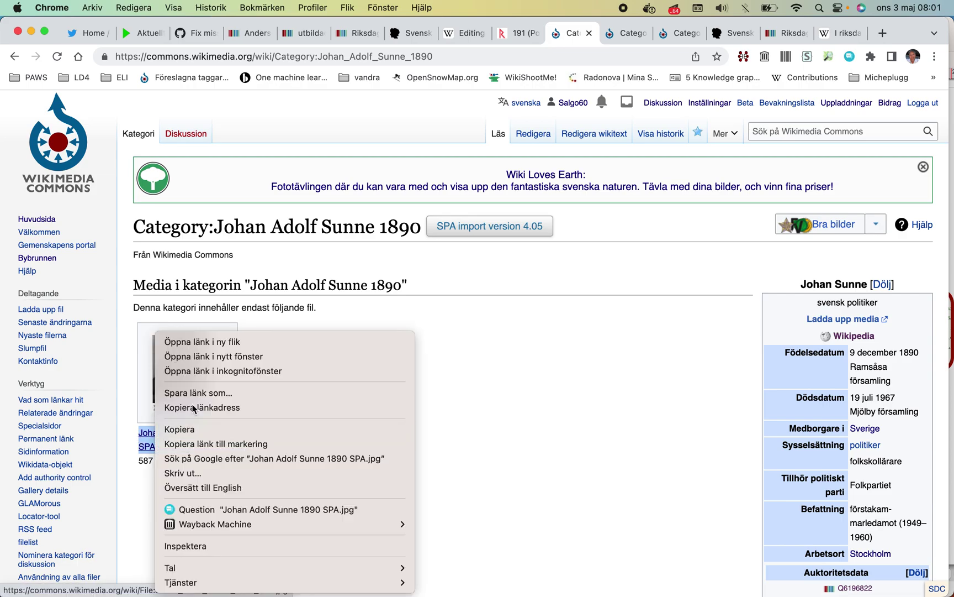
{"action": "left_click", "coordinate": [196, 430]}
{"action": "scroll", "coordinate": [664, 432], "scroll_direction": "down", "scroll_amount": 1}
{"action": "left_click", "coordinate": [186, 409]}
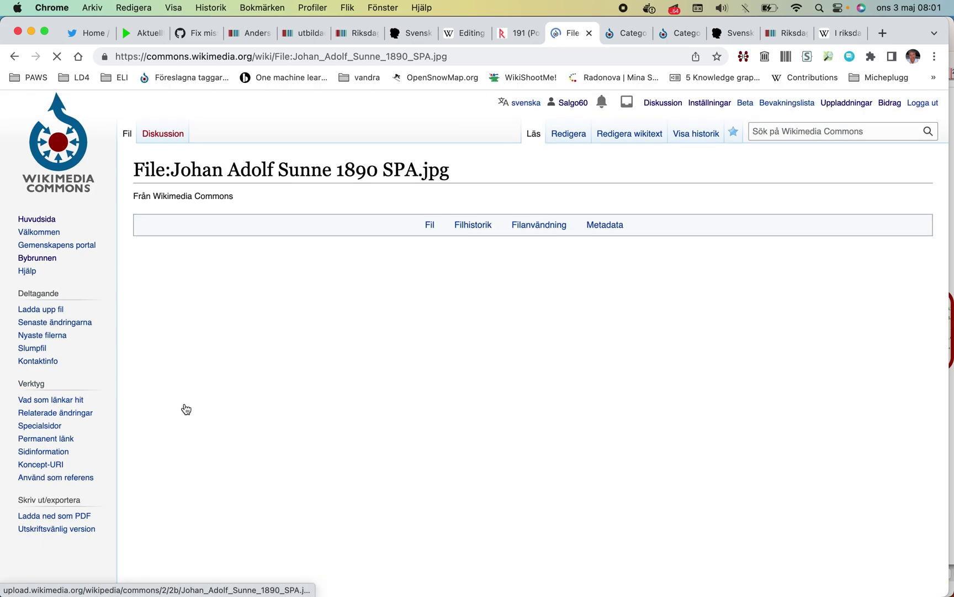
{"action": "scroll", "coordinate": [97, 307], "scroll_direction": "down", "scroll_amount": 4}
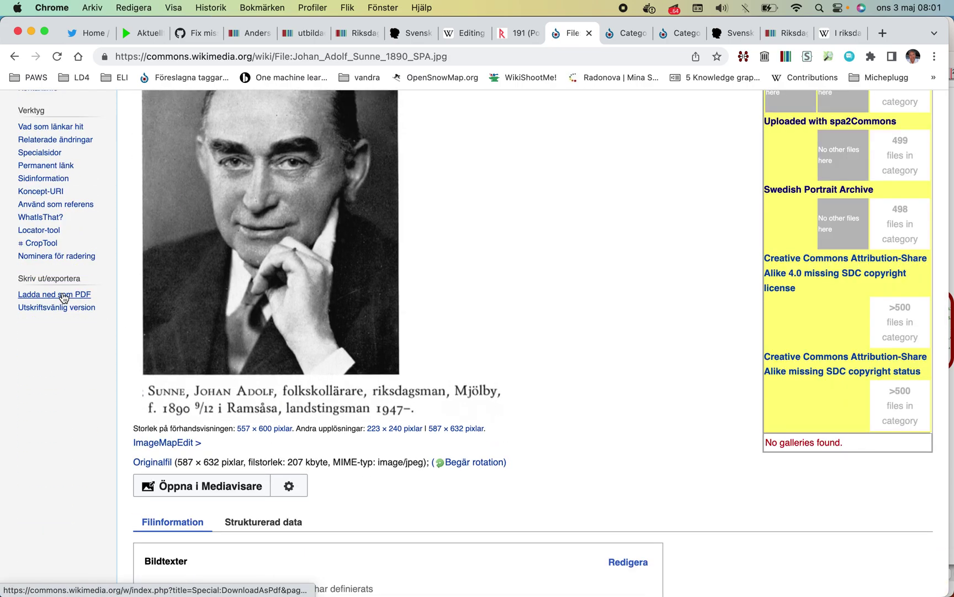
{"action": "left_click", "coordinate": [50, 246]}
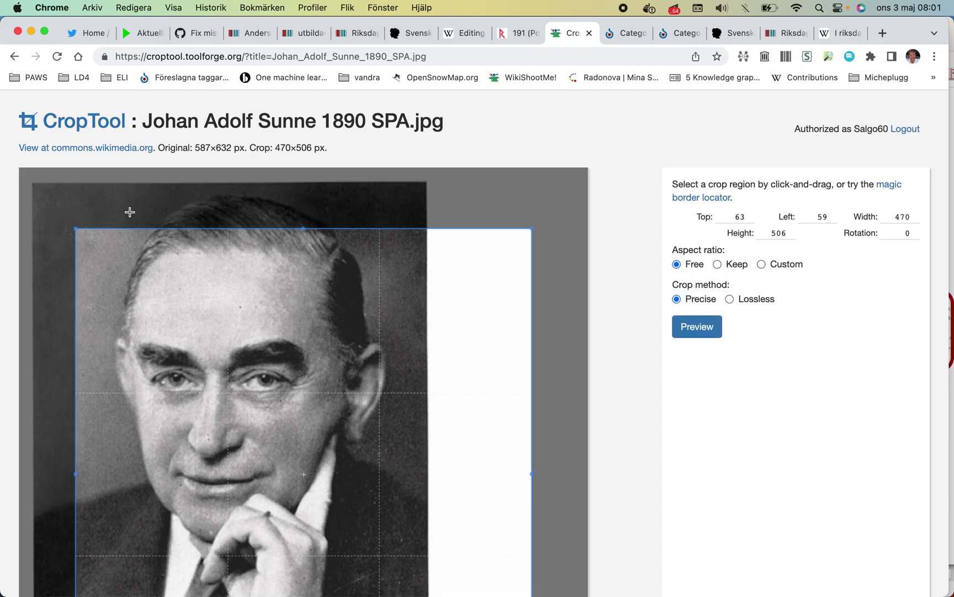
{"action": "left_click_drag", "start_coordinate": [144, 275], "coordinate": [100, 234]}
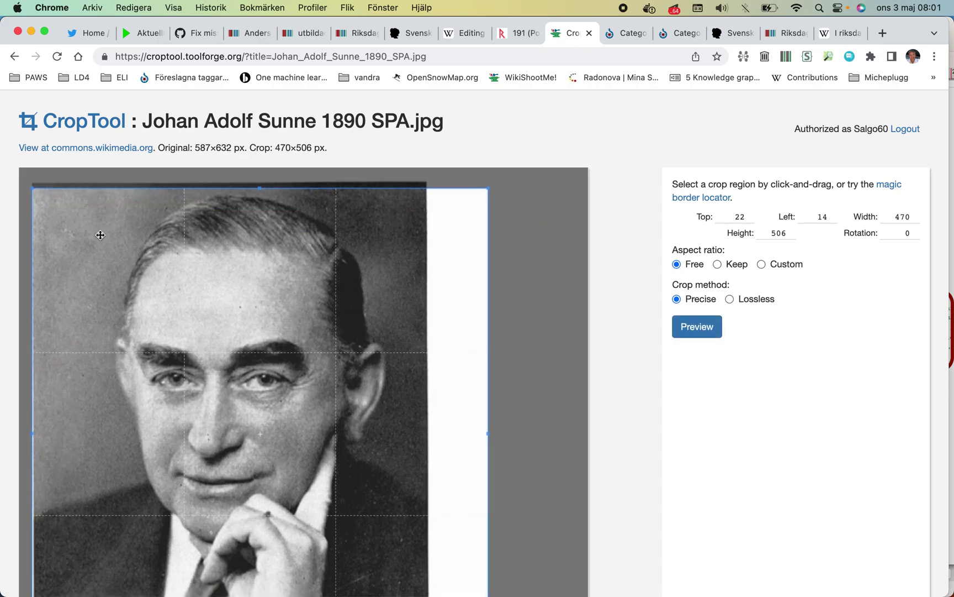
{"action": "left_click", "coordinate": [21, 58]}
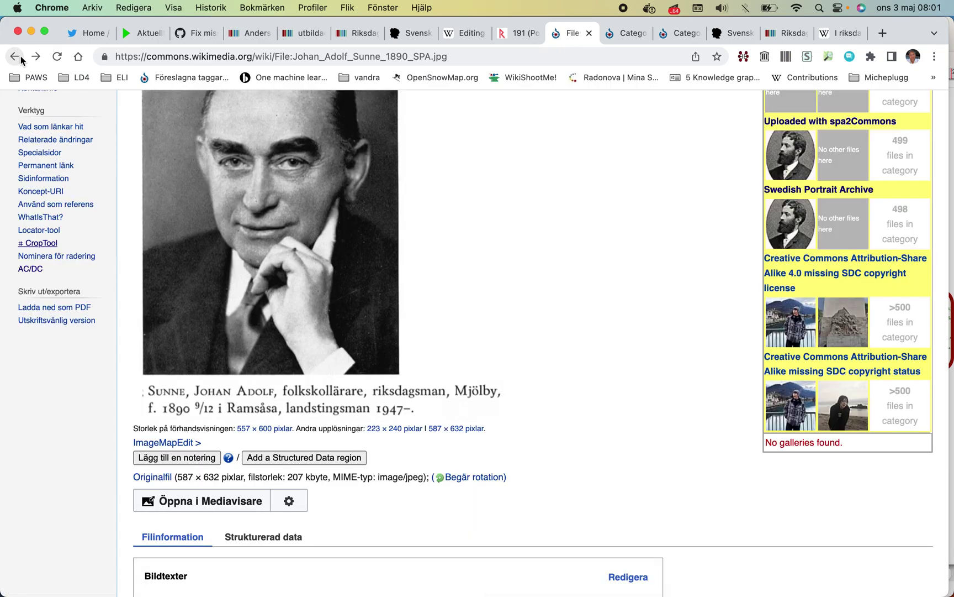
- Go from the portrait's file page to its Commons category and open the linked Wikidata item Q6196822
{"action": "scroll", "coordinate": [505, 341], "scroll_direction": "down", "scroll_amount": 10}
{"action": "scroll", "coordinate": [506, 344], "scroll_direction": "down", "scroll_amount": 5}
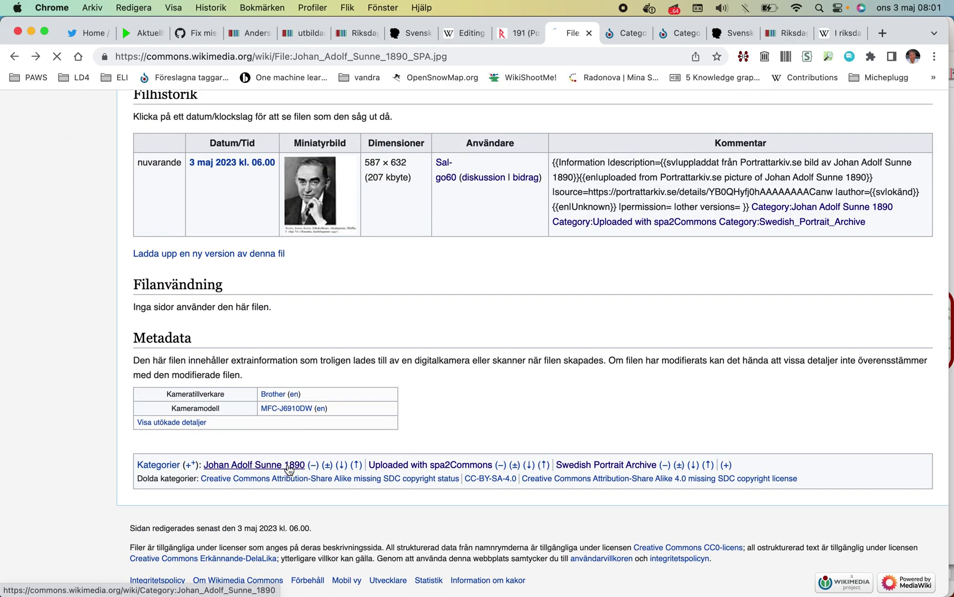
{"action": "left_click", "coordinate": [287, 465]}
{"action": "scroll", "coordinate": [692, 373], "scroll_direction": "down", "scroll_amount": 10}
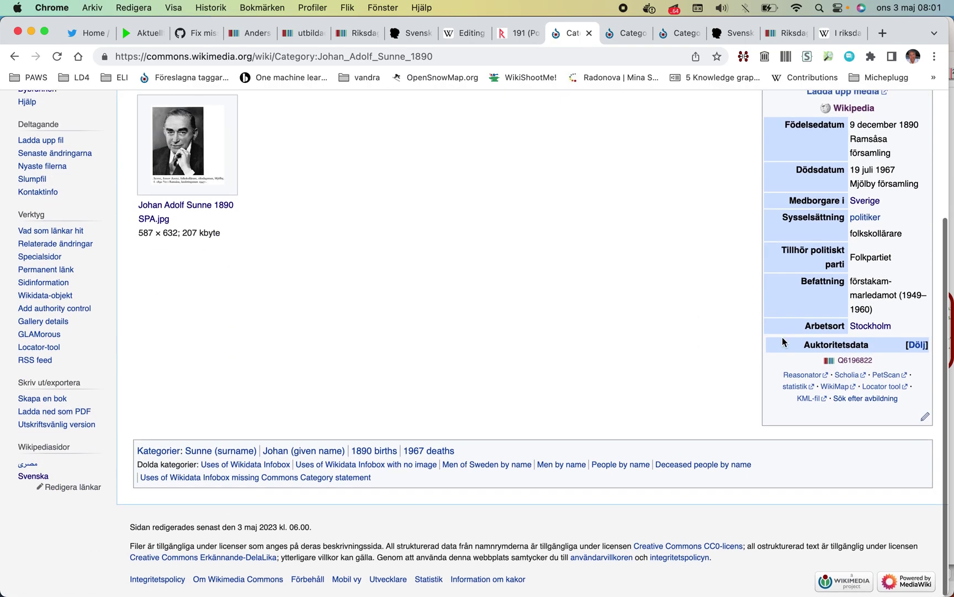
{"action": "scroll", "coordinate": [759, 352], "scroll_direction": "up", "scroll_amount": 5}
{"action": "left_click", "coordinate": [859, 420]}
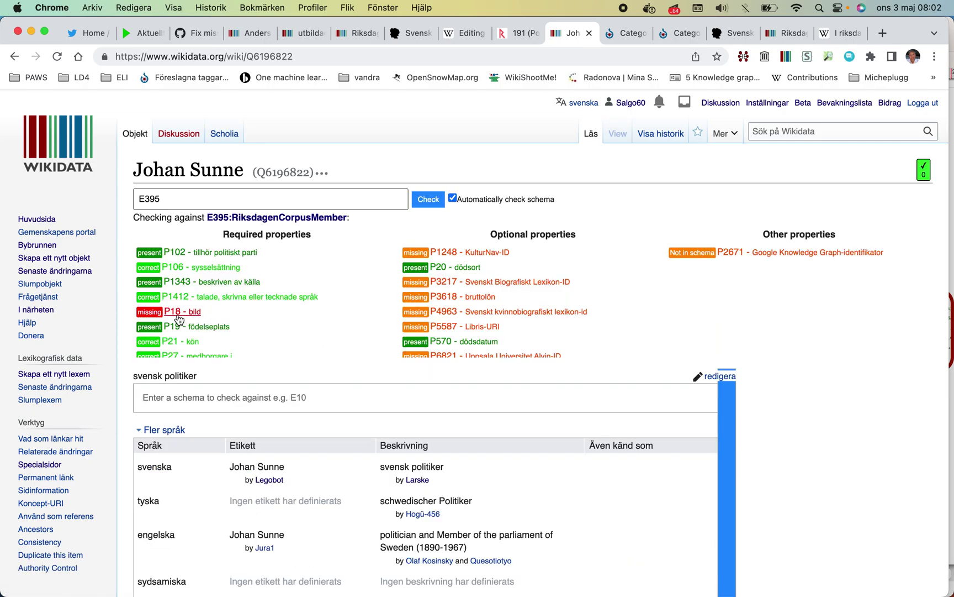
- Add an image (P18) statement with the copied portrait file name to the Wikidata item and publish it
{"action": "scroll", "coordinate": [166, 318], "scroll_direction": "down", "scroll_amount": 10}
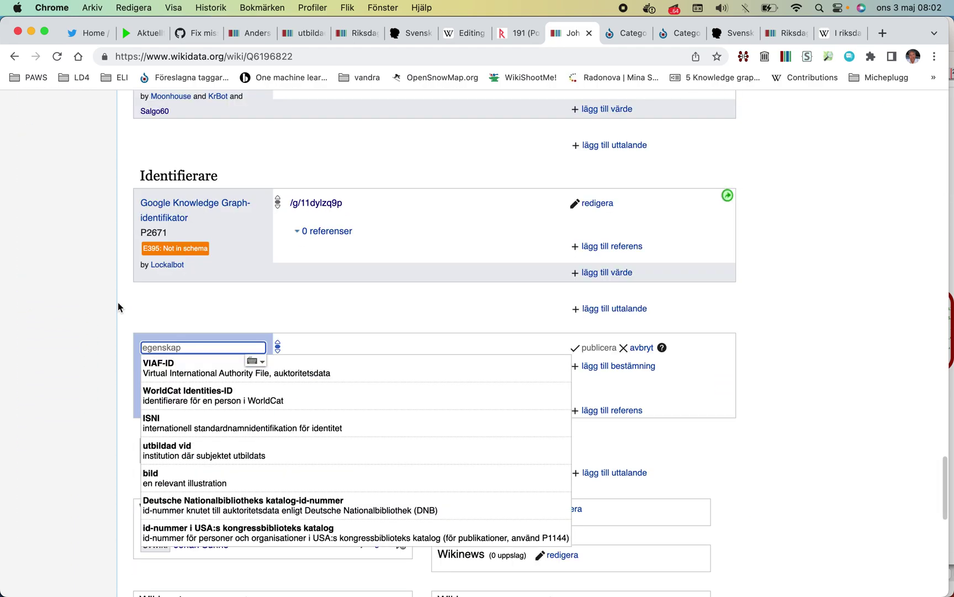
{"action": "type", "text": "P18"}
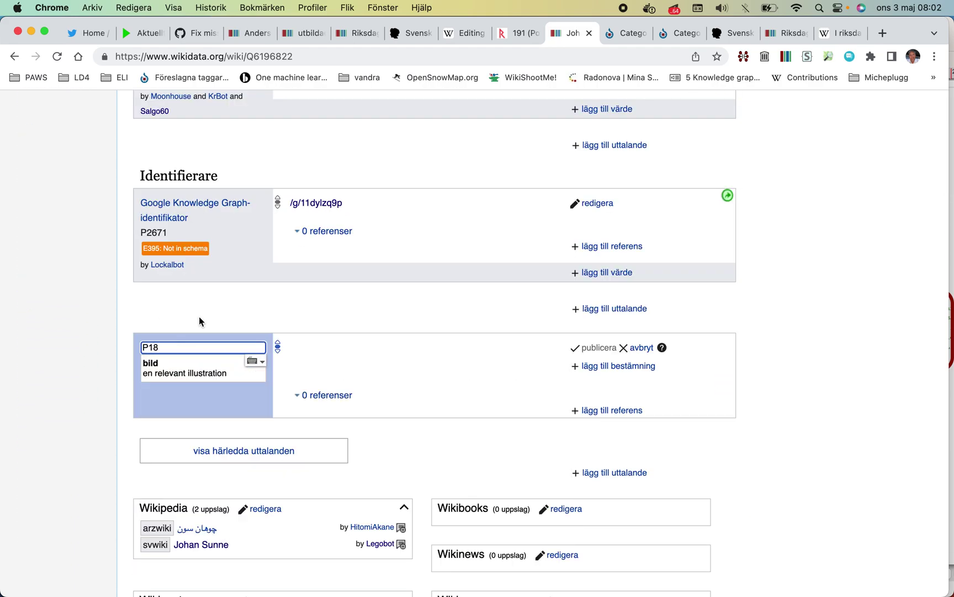
{"action": "left_click", "coordinate": [206, 366]}
{"action": "right_click", "coordinate": [335, 351]}
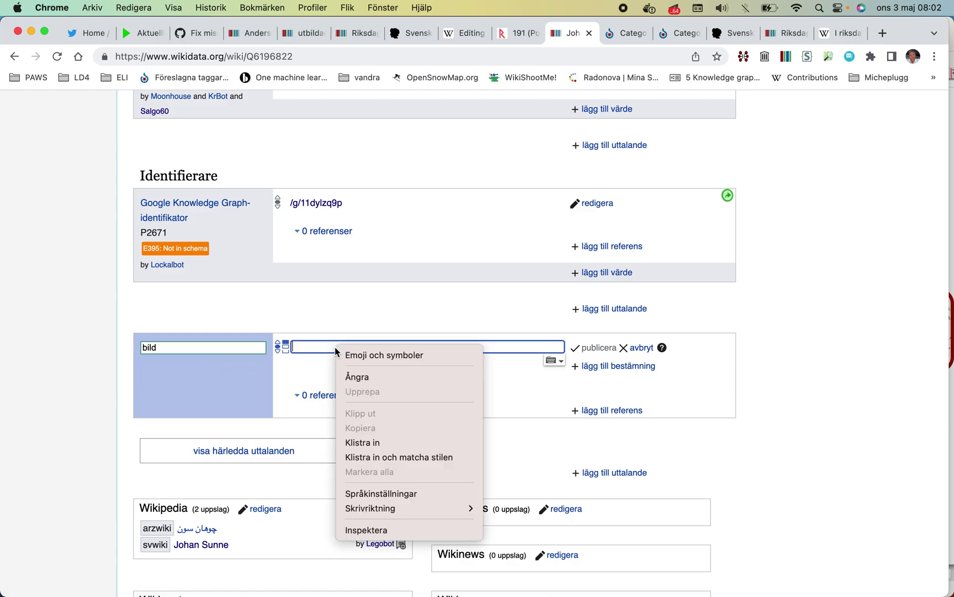
{"action": "left_click", "coordinate": [373, 442]}
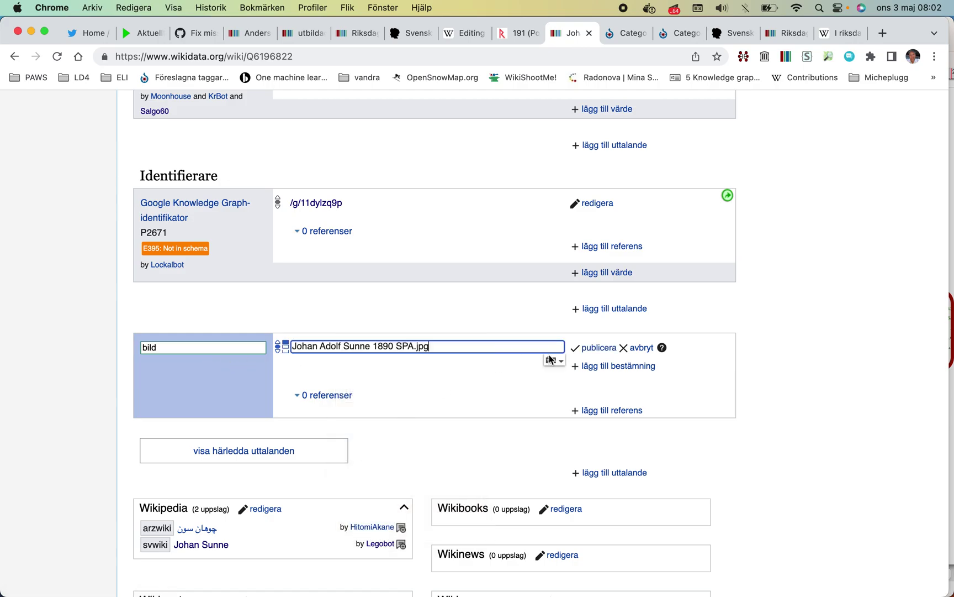
{"action": "left_click", "coordinate": [599, 347]}
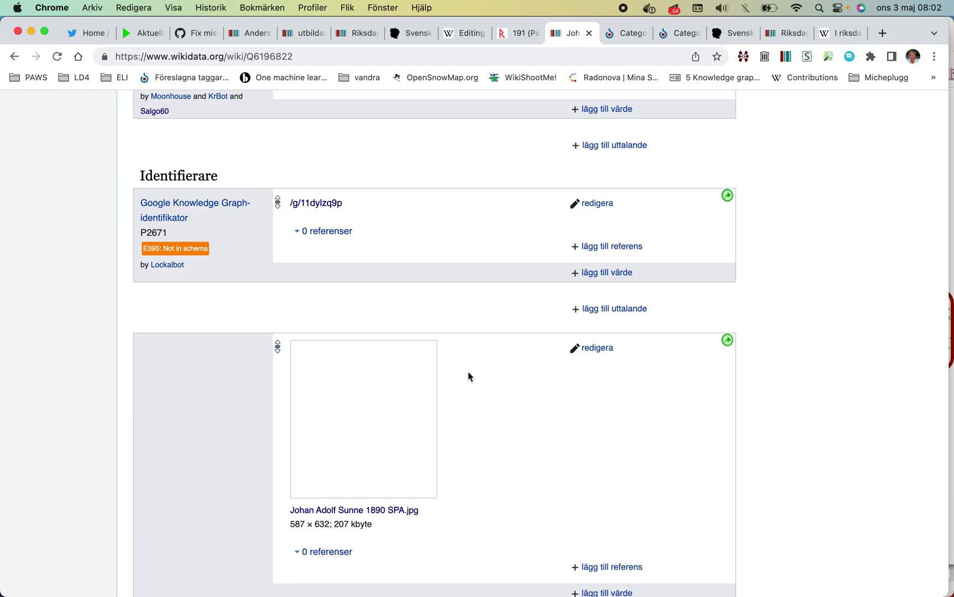
- Refresh the preview of the Swedish Wikipedia article edit to check the portrait in the Wikidata-based infobox
{"action": "scroll", "coordinate": [468, 372], "scroll_direction": "down", "scroll_amount": 5}
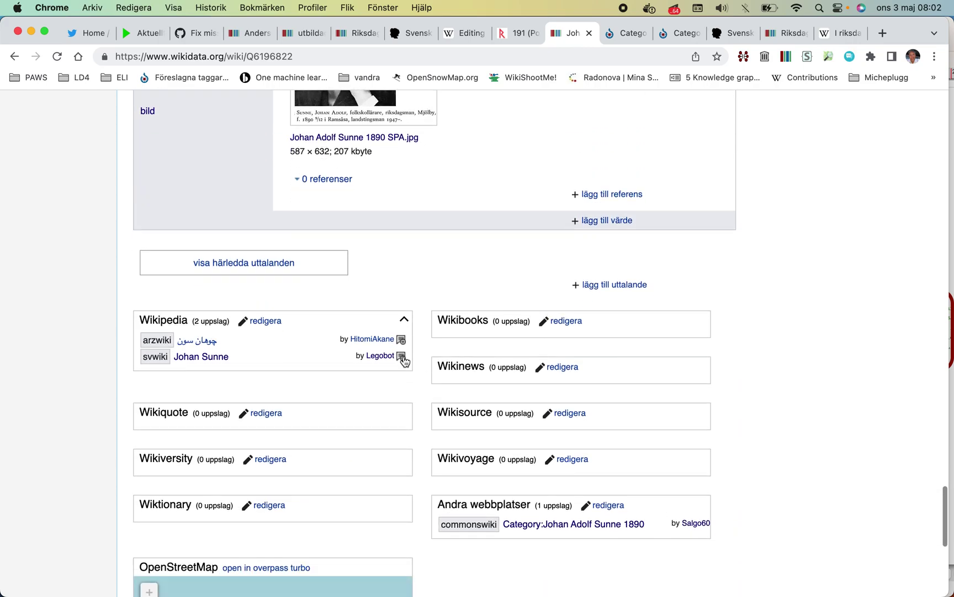
{"action": "left_click", "coordinate": [402, 357]}
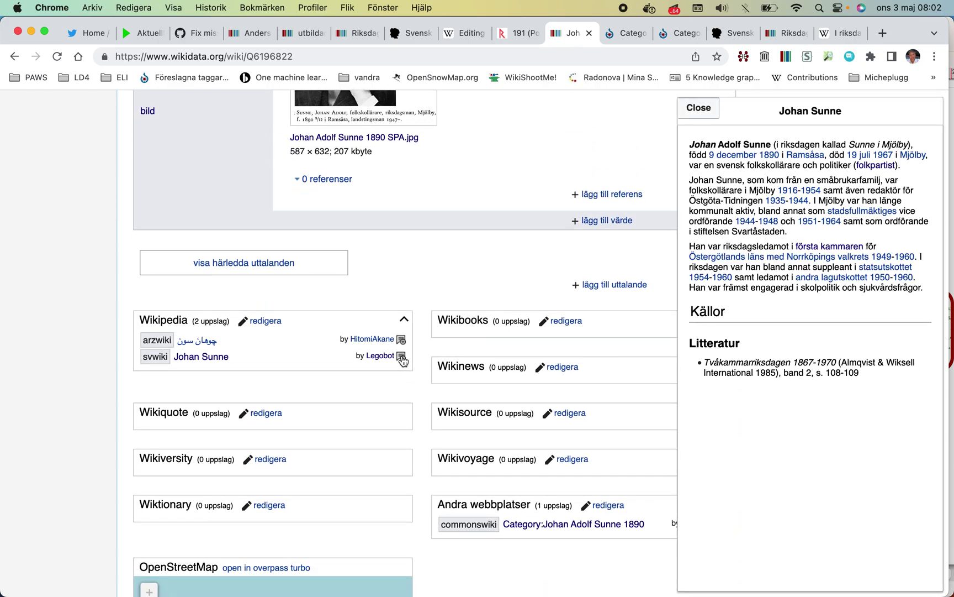
{"action": "left_click", "coordinate": [469, 34]}
{"action": "scroll", "coordinate": [342, 246], "scroll_direction": "down", "scroll_amount": 5}
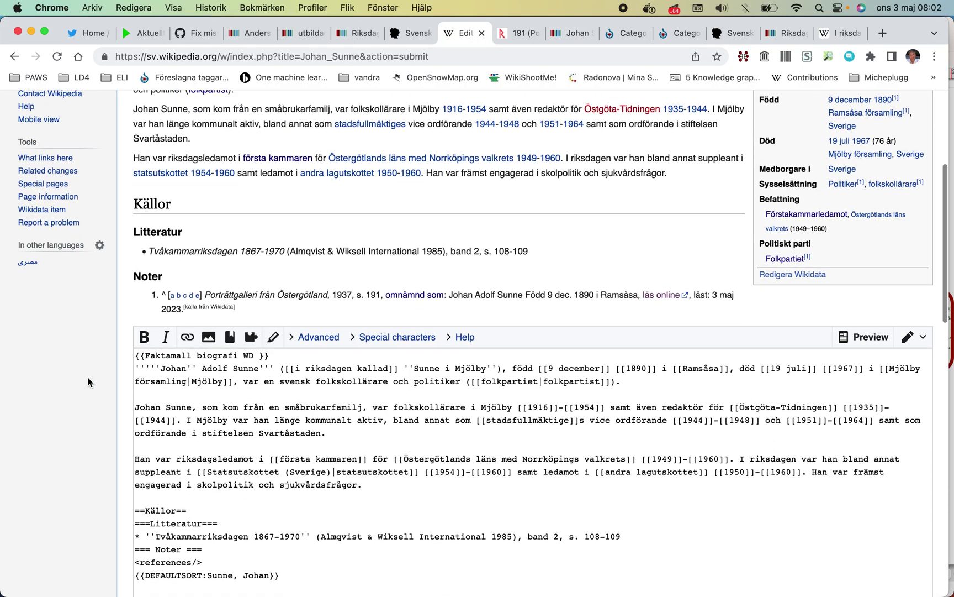
{"action": "scroll", "coordinate": [88, 381], "scroll_direction": "down", "scroll_amount": 8}
{"action": "scroll", "coordinate": [88, 381], "scroll_direction": "up", "scroll_amount": 4}
{"action": "scroll", "coordinate": [89, 381], "scroll_direction": "down", "scroll_amount": 3}
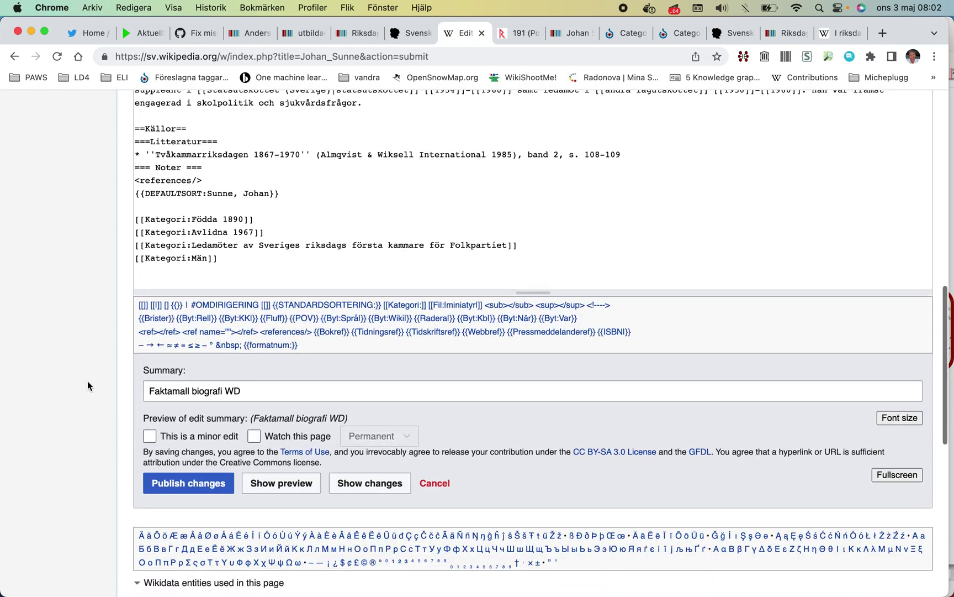
{"action": "left_click", "coordinate": [304, 486]}
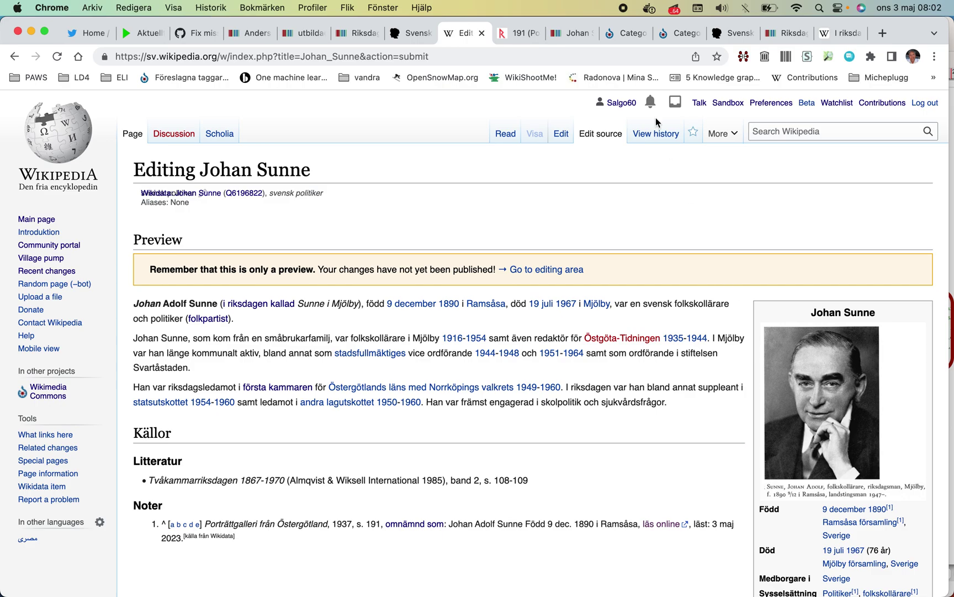
- Reload the politician's category page on Wikimedia Commons to check its infobox
{"action": "left_click", "coordinate": [623, 36]}
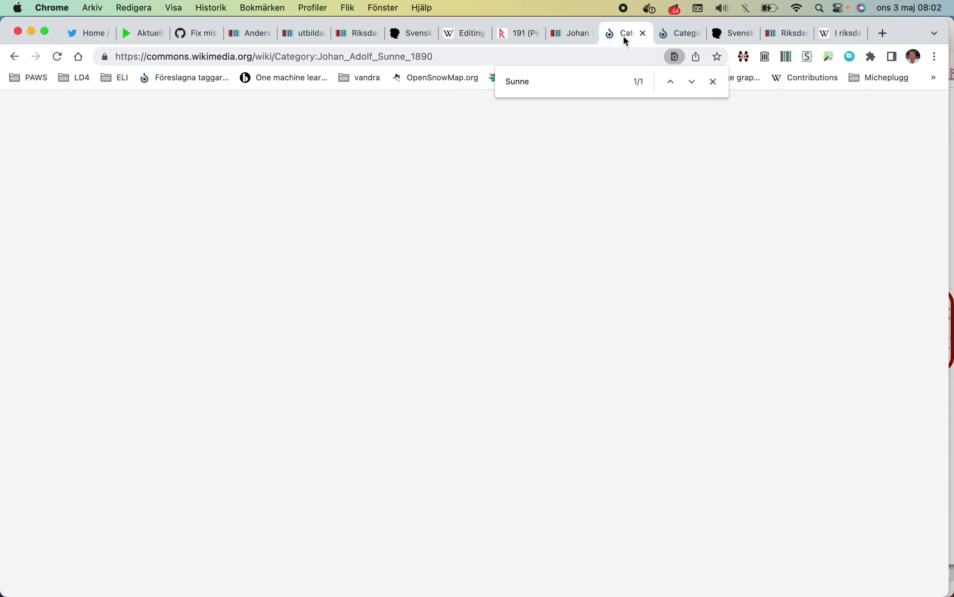
{"action": "left_click", "coordinate": [457, 54]}
{"action": "key", "text": "Return"}
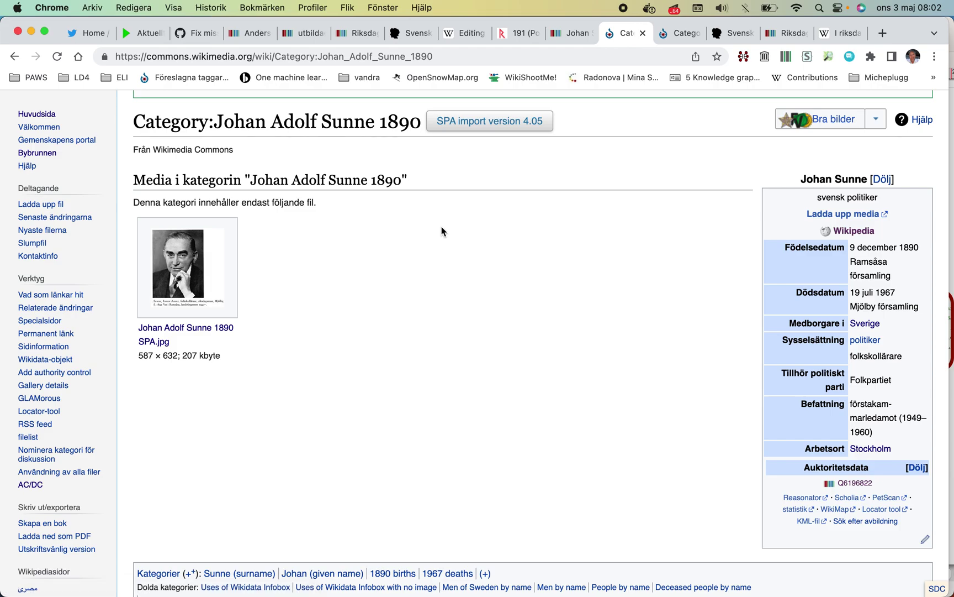
- Open the SDC tool on the category page, select all its files, and set the depicts (P180) target item to the politician's item Q6196822
{"action": "scroll", "coordinate": [441, 230], "scroll_direction": "down", "scroll_amount": 3}
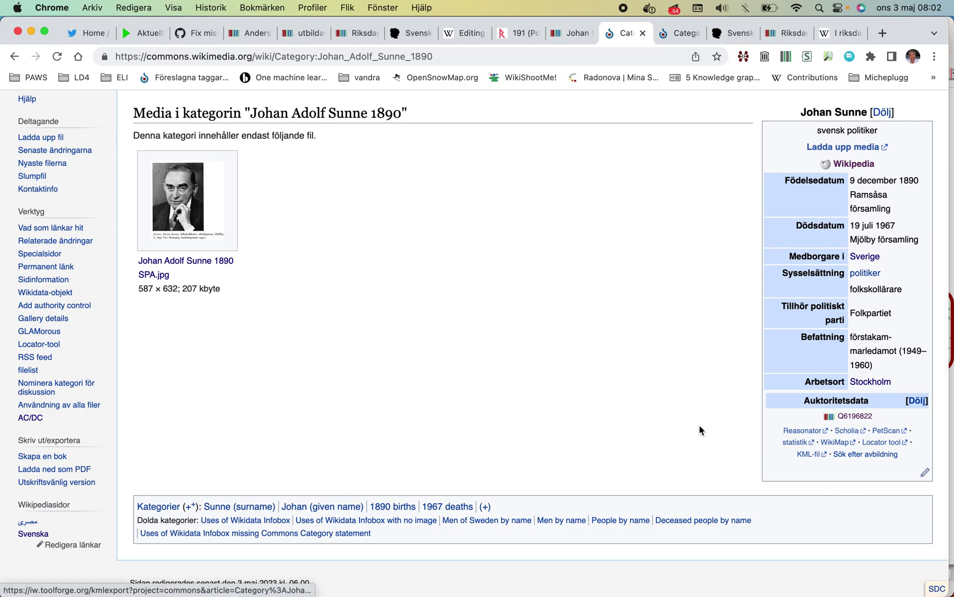
{"action": "left_click", "coordinate": [937, 589]}
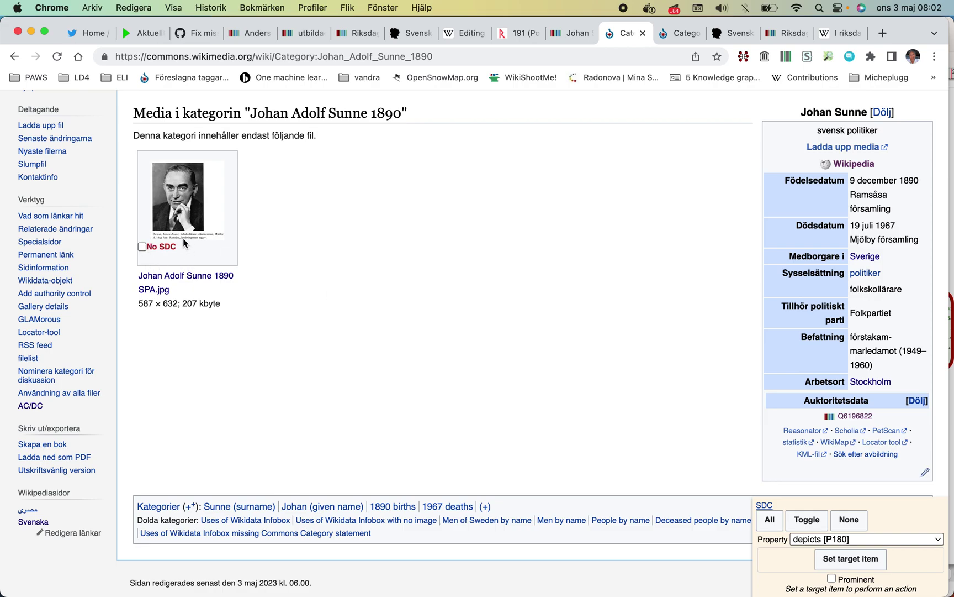
{"action": "left_click", "coordinate": [774, 522]}
{"action": "left_click", "coordinate": [840, 558]}
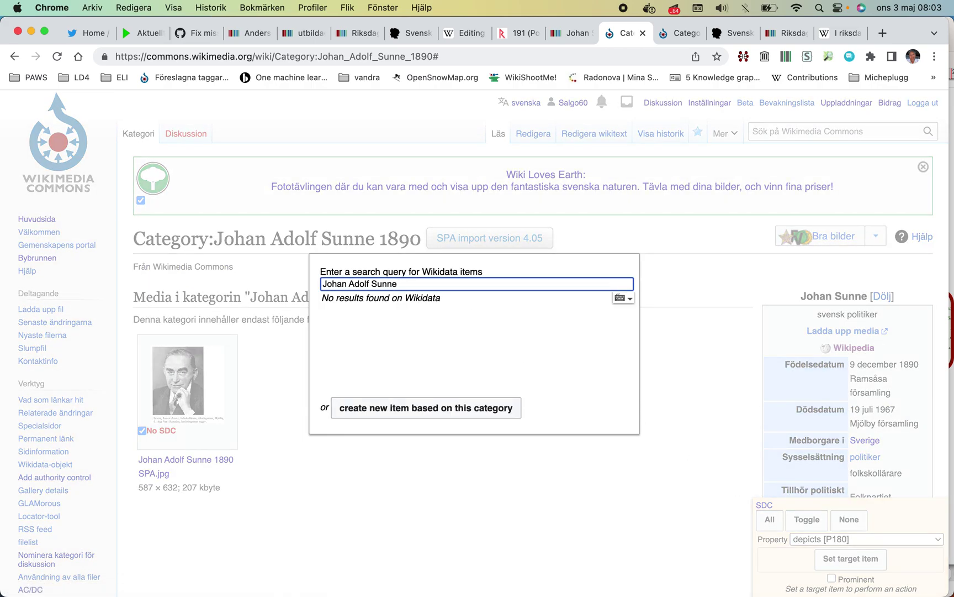
{"action": "double_click", "coordinate": [357, 284]}
{"action": "key", "text": "BackSpace"}
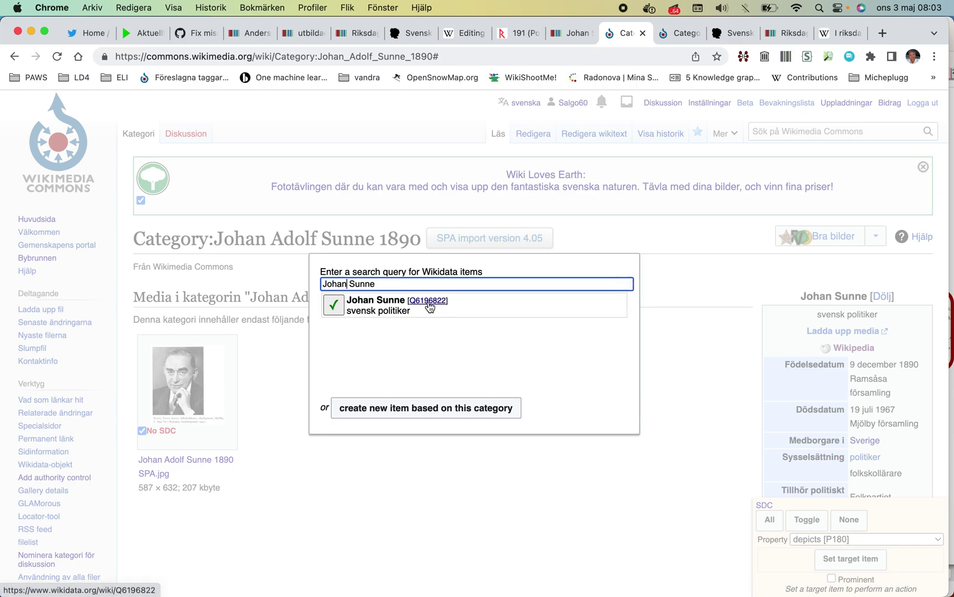
{"action": "left_click", "coordinate": [335, 307]}
- Mark the depicts statement as prominent and apply P180 with Q6196822 to the selected portrait file
{"action": "scroll", "coordinate": [666, 370], "scroll_direction": "down", "scroll_amount": 5}
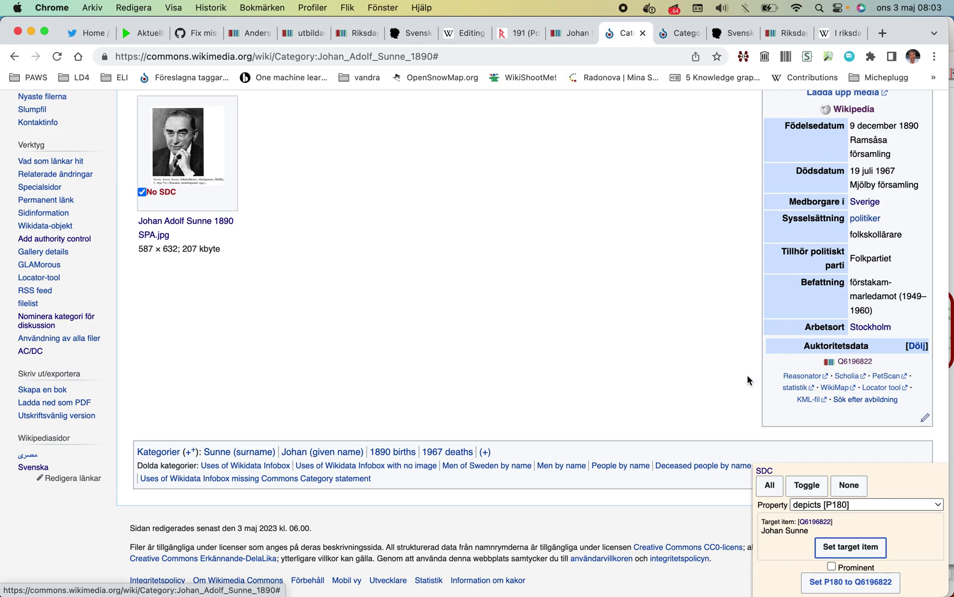
{"action": "left_click", "coordinate": [832, 566]}
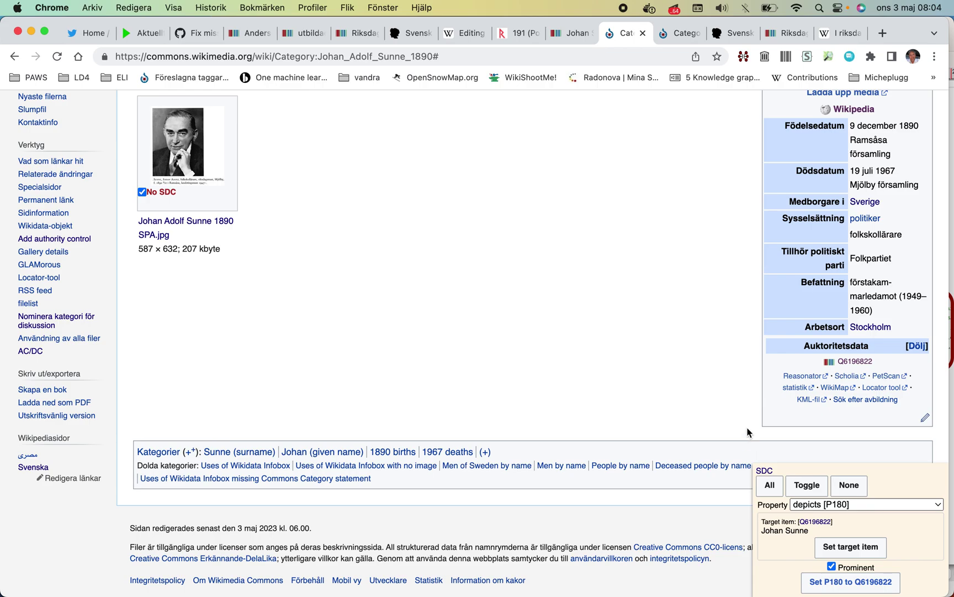
{"action": "scroll", "coordinate": [748, 432], "scroll_direction": "down", "scroll_amount": 1}
{"action": "scroll", "coordinate": [749, 432], "scroll_direction": "up", "scroll_amount": 1}
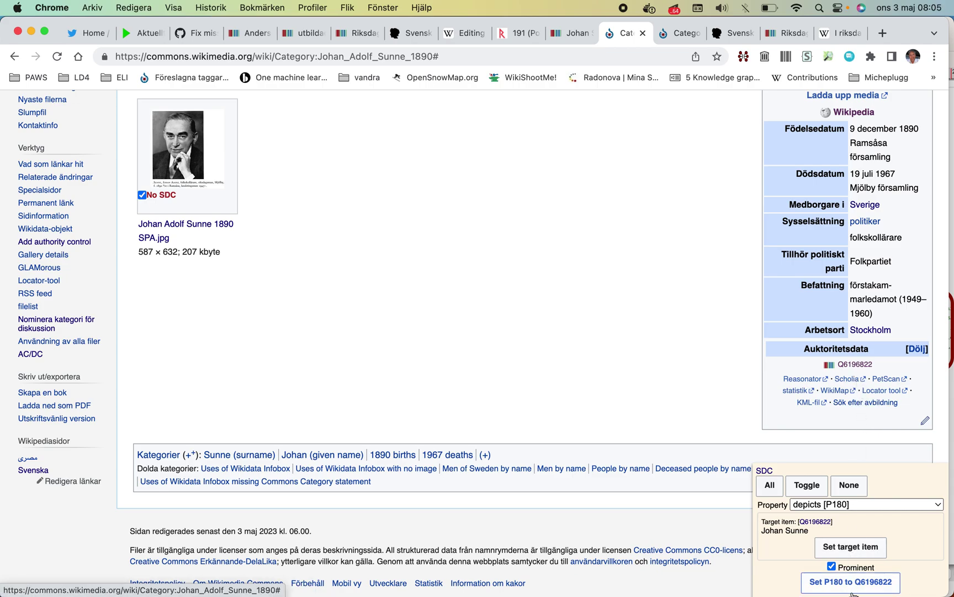
{"action": "left_click", "coordinate": [851, 582]}
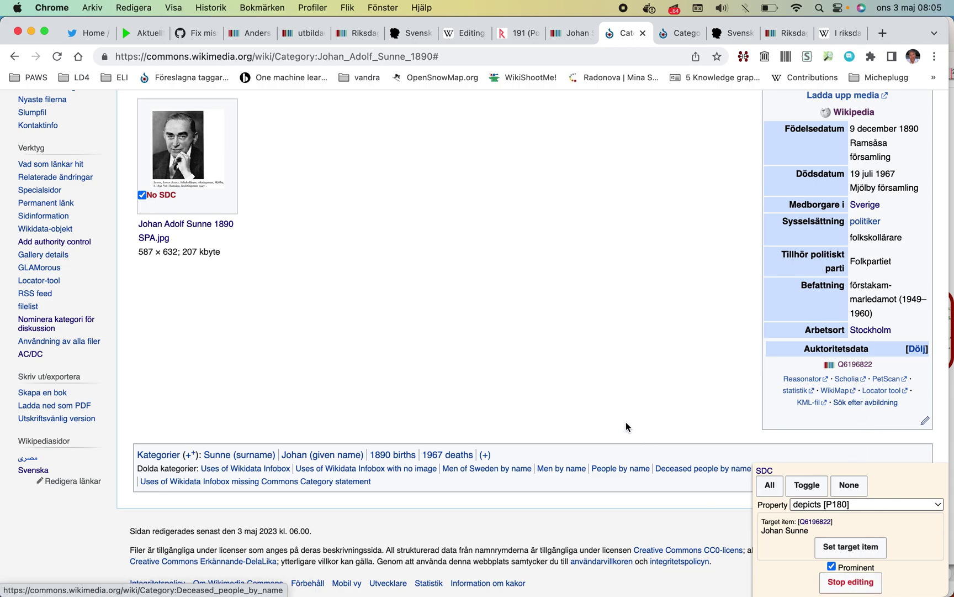
- Check the structured data on the portrait's file page, view the depicted person's linked Wikidata item, and return to the file page
{"action": "scroll", "coordinate": [574, 391], "scroll_direction": "up", "scroll_amount": 2}
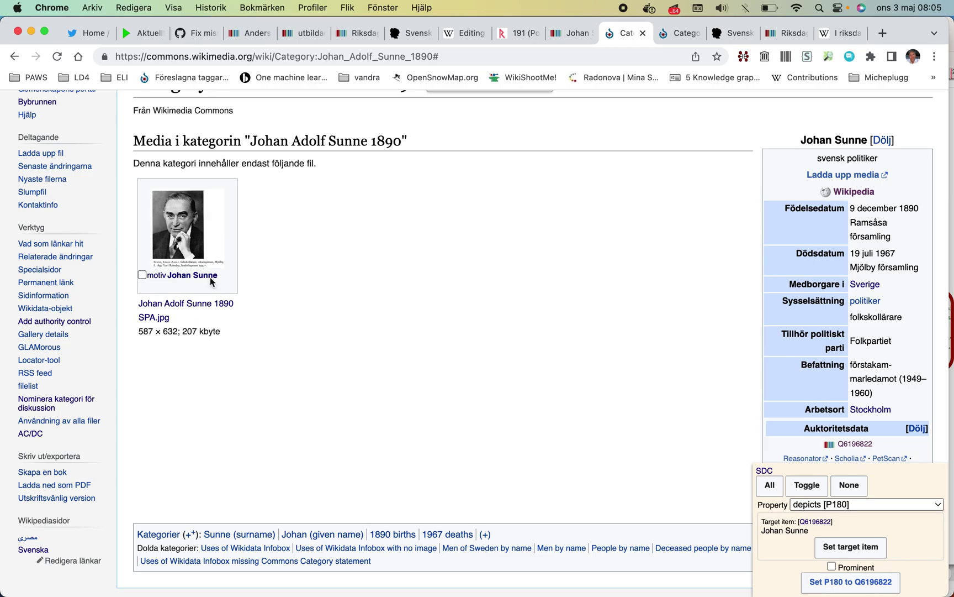
{"action": "left_click", "coordinate": [180, 304]}
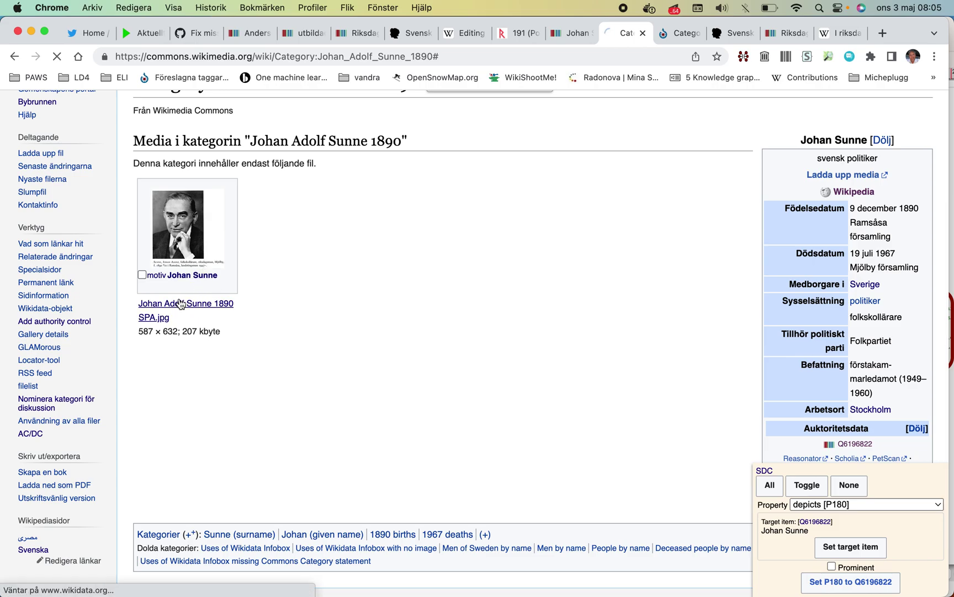
{"action": "scroll", "coordinate": [181, 304], "scroll_direction": "down", "scroll_amount": 10}
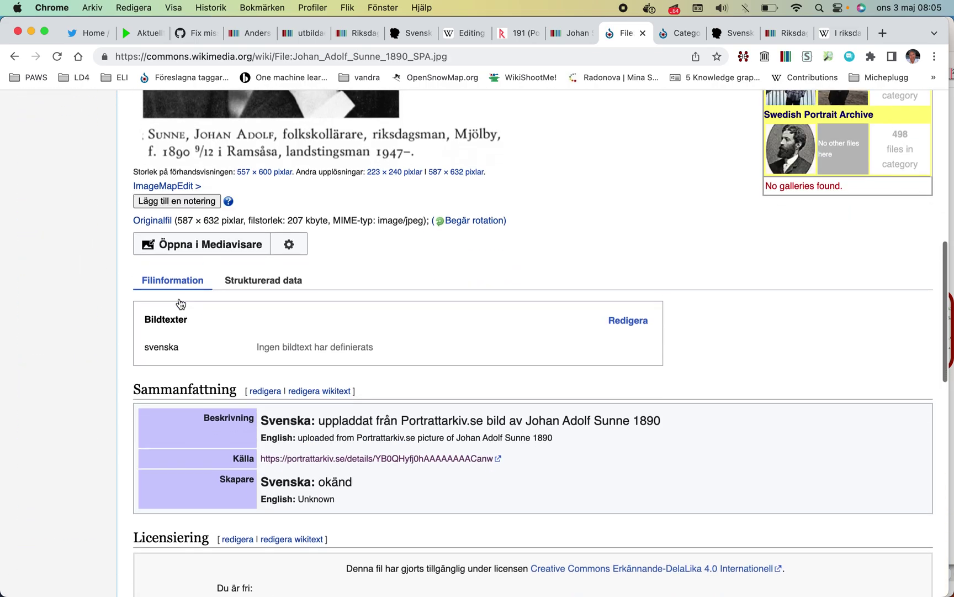
{"action": "left_click", "coordinate": [266, 256]}
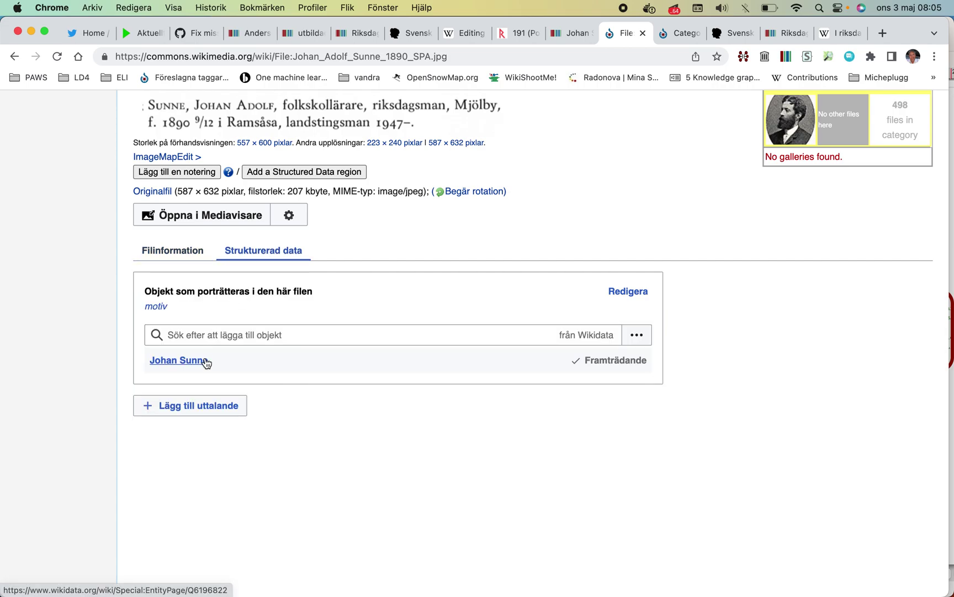
{"action": "left_click", "coordinate": [206, 361]}
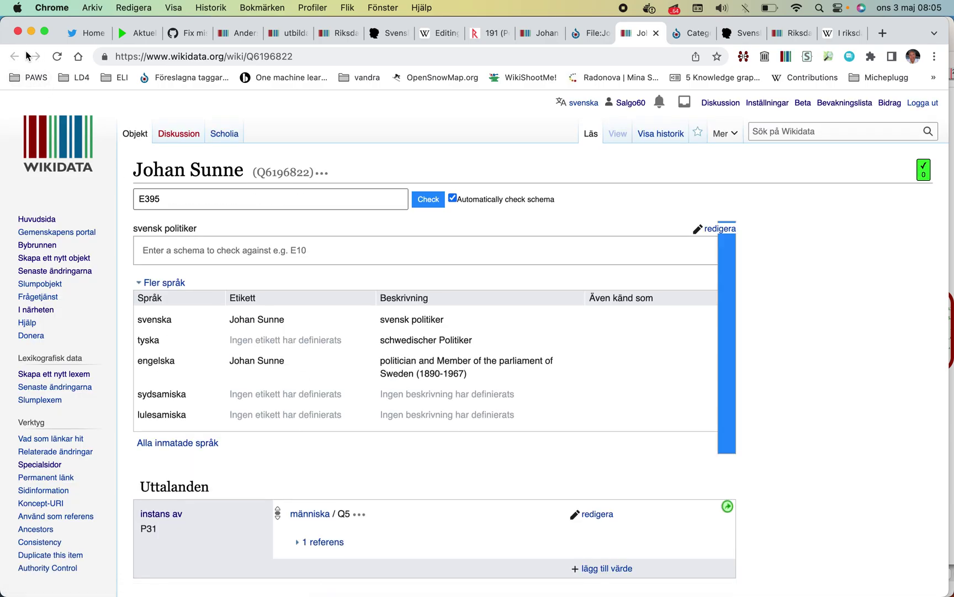
{"action": "left_click", "coordinate": [587, 33]}
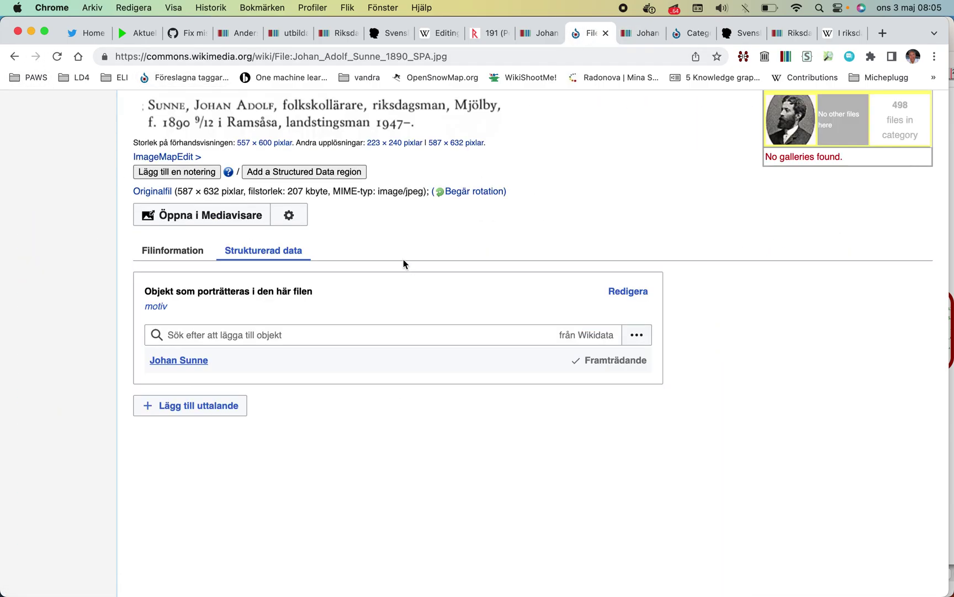
{"action": "scroll", "coordinate": [403, 259], "scroll_direction": "down", "scroll_amount": 5}
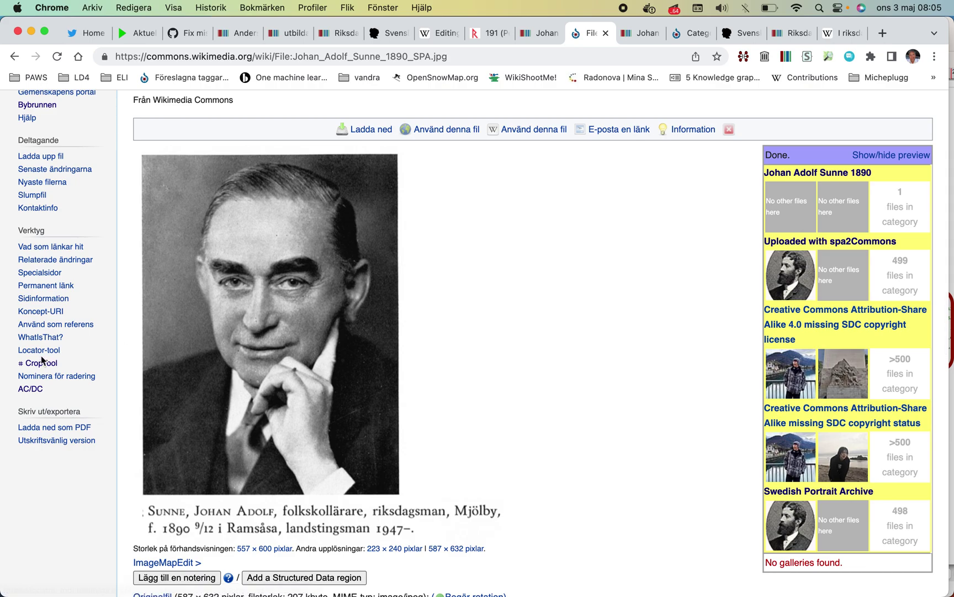
{"action": "right_click", "coordinate": [48, 311]}
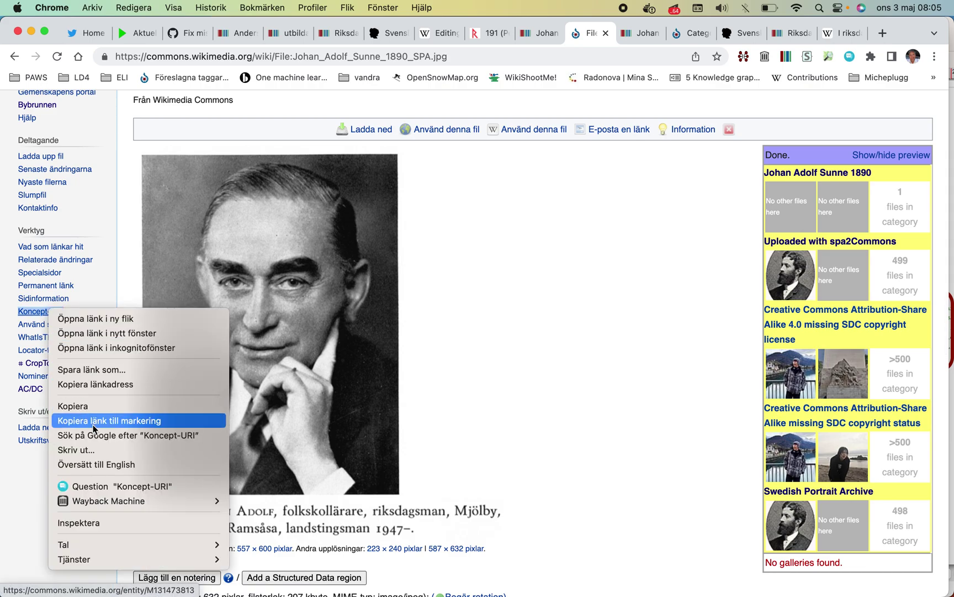
{"action": "left_click", "coordinate": [97, 384]}
{"action": "left_click", "coordinate": [261, 56]}
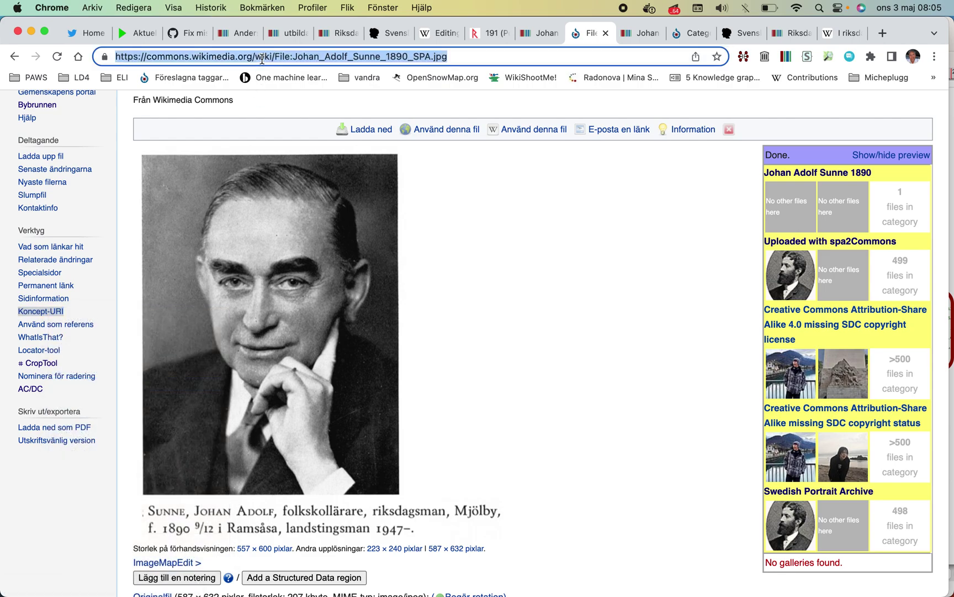
{"action": "right_click", "coordinate": [262, 58]}
{"action": "left_click", "coordinate": [304, 182]}
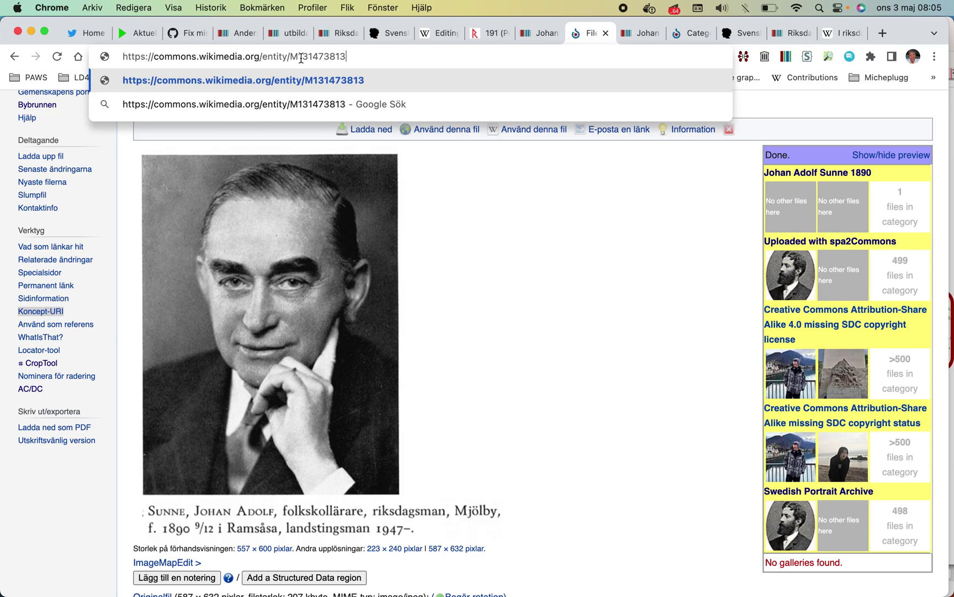
{"action": "type", "text": ".json"}
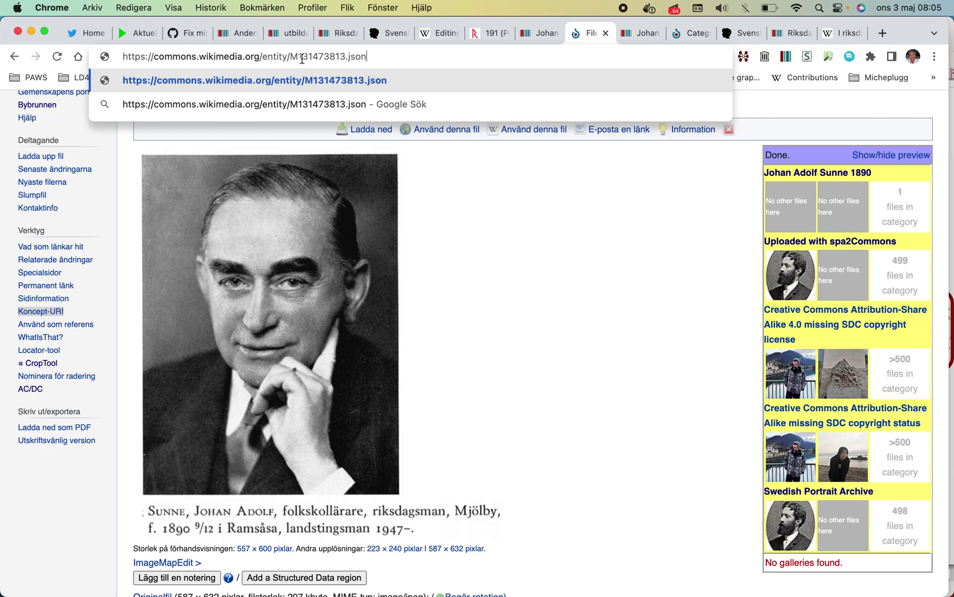
{"action": "key", "text": "Return"}
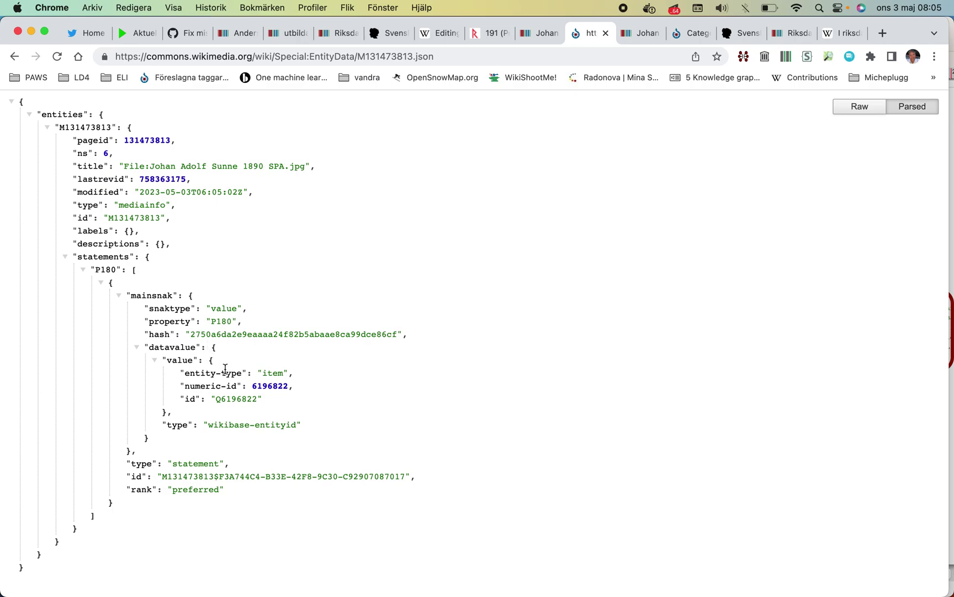
{"action": "double_click", "coordinate": [231, 400]}
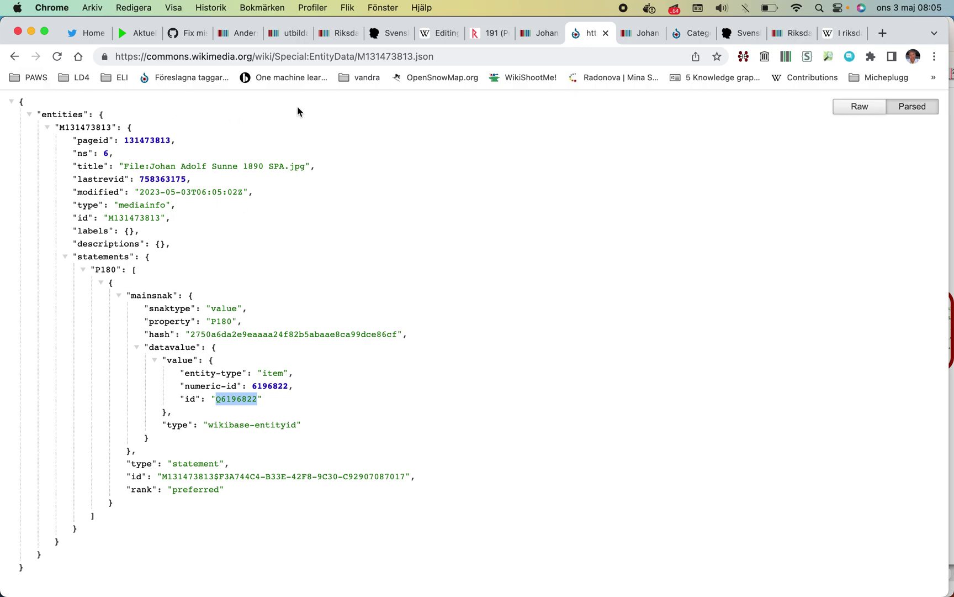
- Review the unpublished preview of the Johan Sunne article on Swedish Wikipedia
{"action": "left_click", "coordinate": [444, 40]}
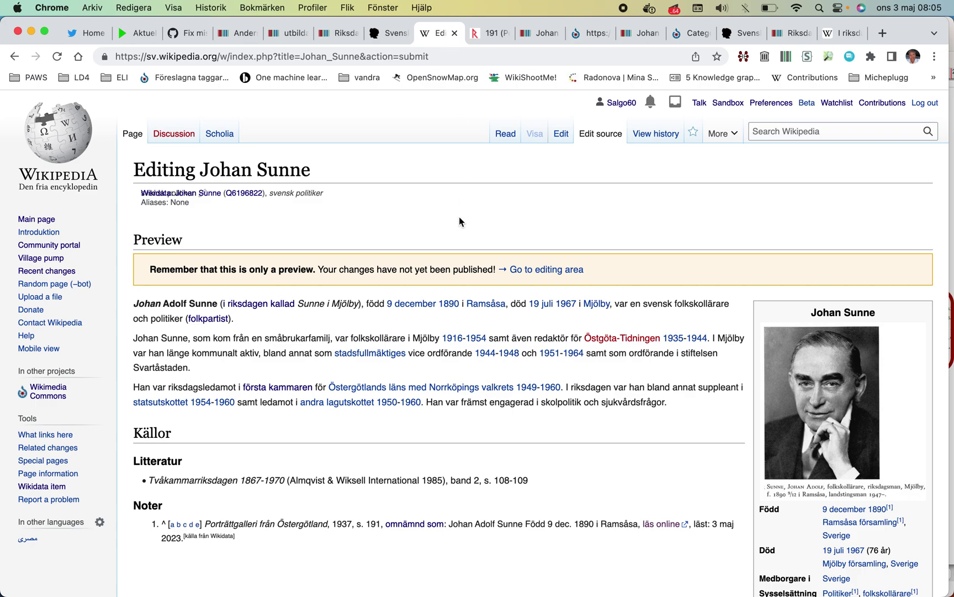
{"action": "scroll", "coordinate": [460, 217], "scroll_direction": "down", "scroll_amount": 5}
{"action": "scroll", "coordinate": [459, 216], "scroll_direction": "up", "scroll_amount": 2}
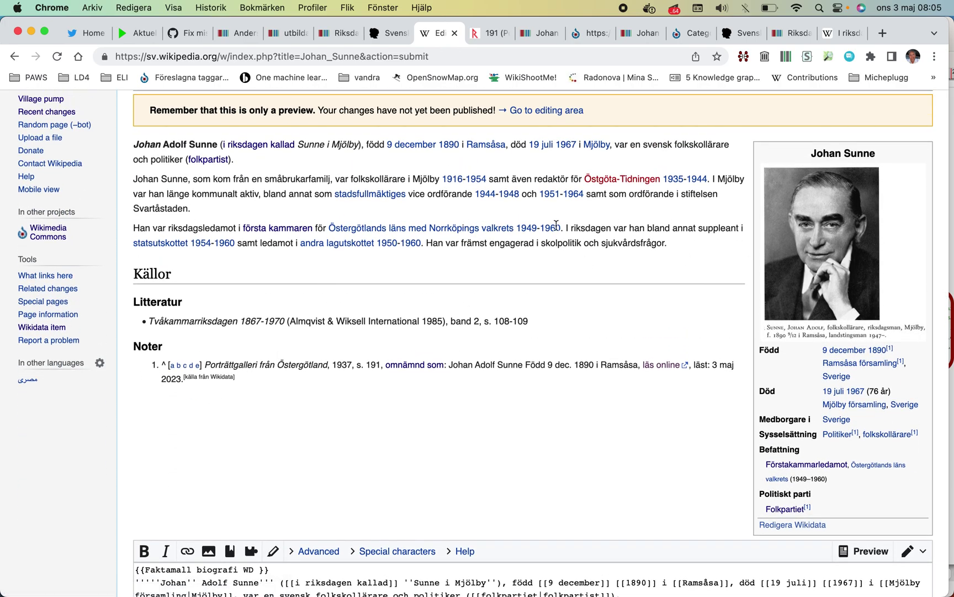
- Switch to the Johan Sunne Wikidata item, close the article side view and check its properties against schema E395
{"action": "left_click", "coordinate": [537, 39]}
{"action": "scroll", "coordinate": [482, 141], "scroll_direction": "up", "scroll_amount": 15}
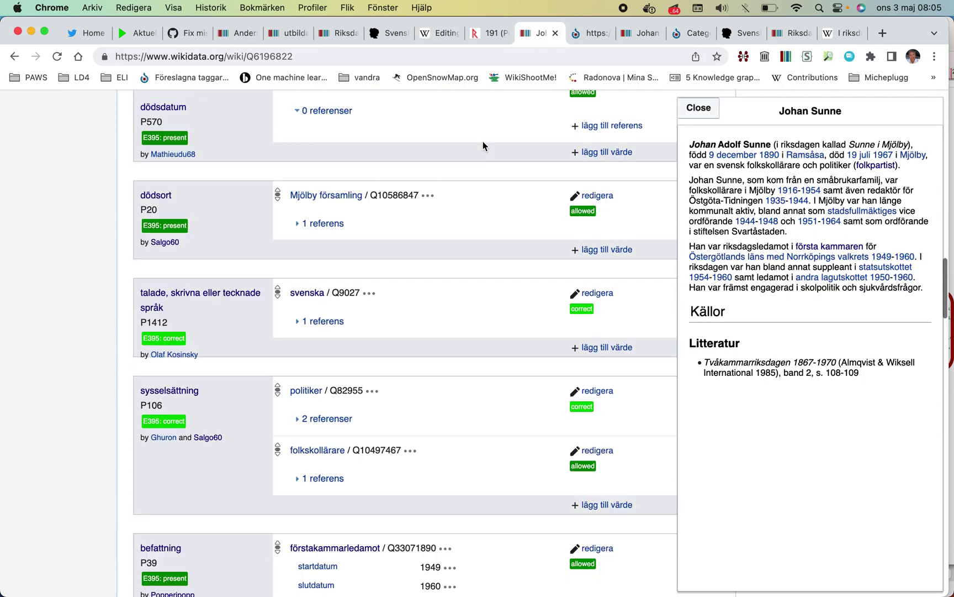
{"action": "left_click", "coordinate": [696, 106]}
{"action": "scroll", "coordinate": [681, 137], "scroll_direction": "up", "scroll_amount": 10}
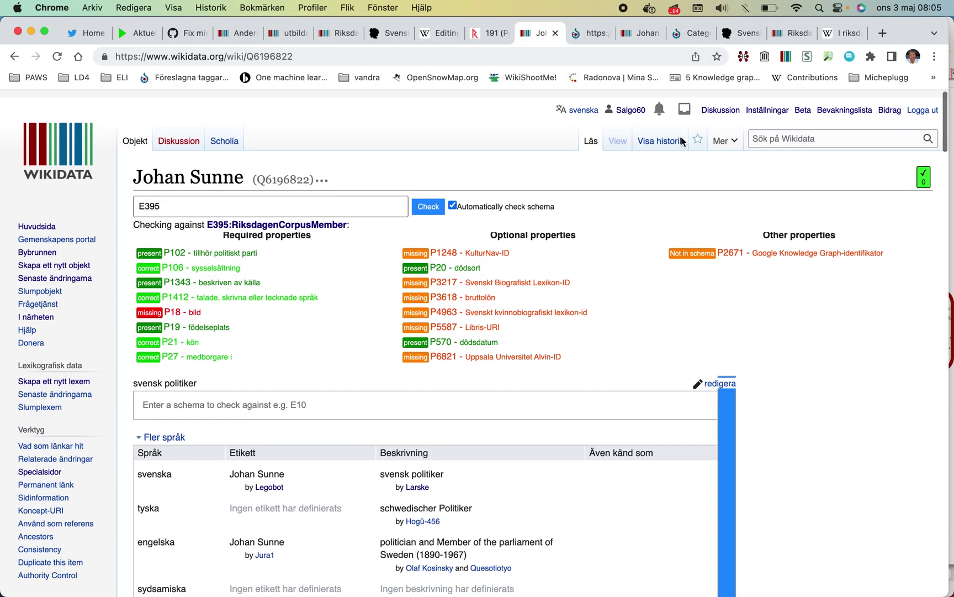
{"action": "left_click", "coordinate": [427, 200]}
{"action": "scroll", "coordinate": [287, 273], "scroll_direction": "down", "scroll_amount": 1}
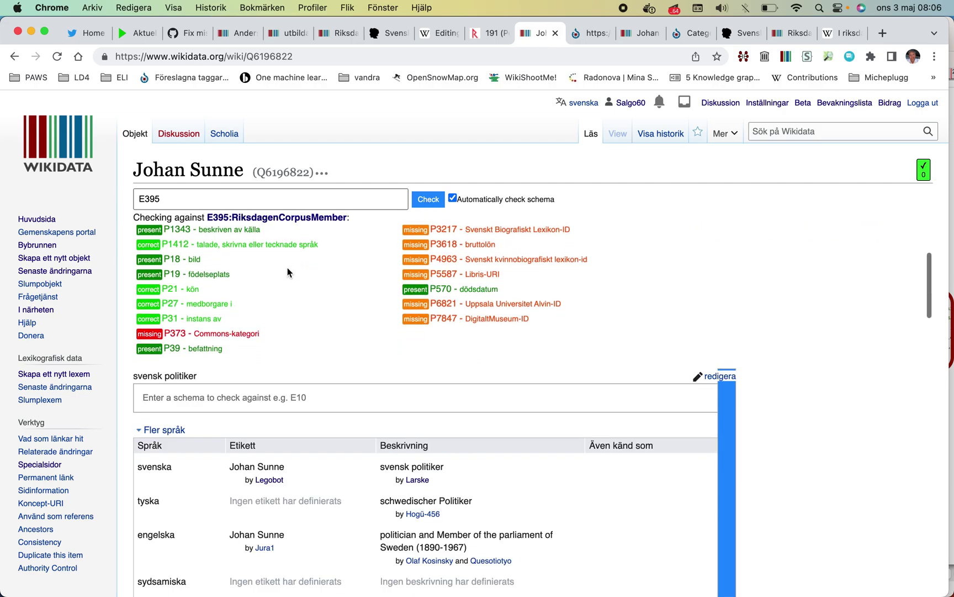
{"action": "scroll", "coordinate": [222, 260], "scroll_direction": "down", "scroll_amount": 2}
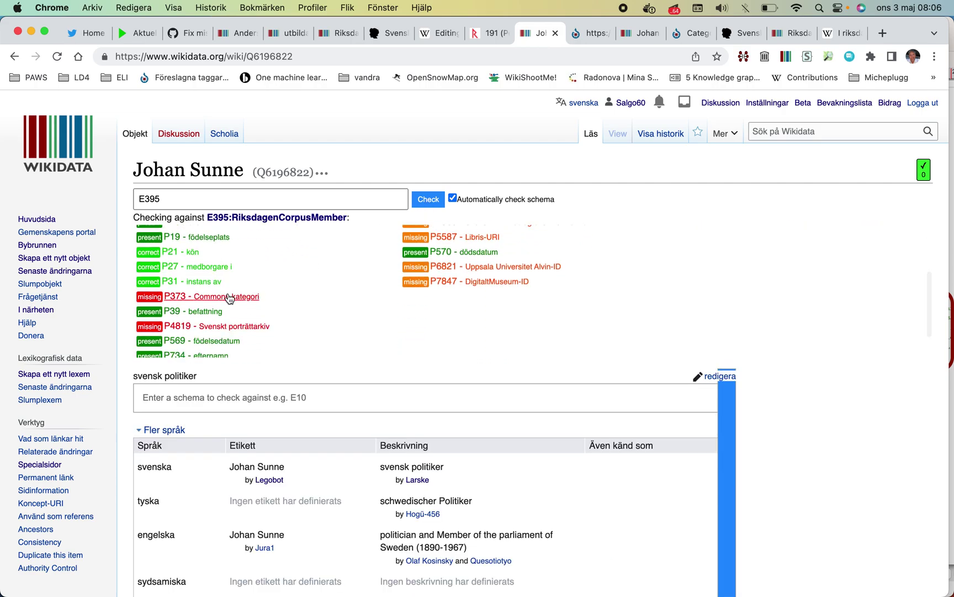
{"action": "scroll", "coordinate": [229, 298], "scroll_direction": "down", "scroll_amount": 4}
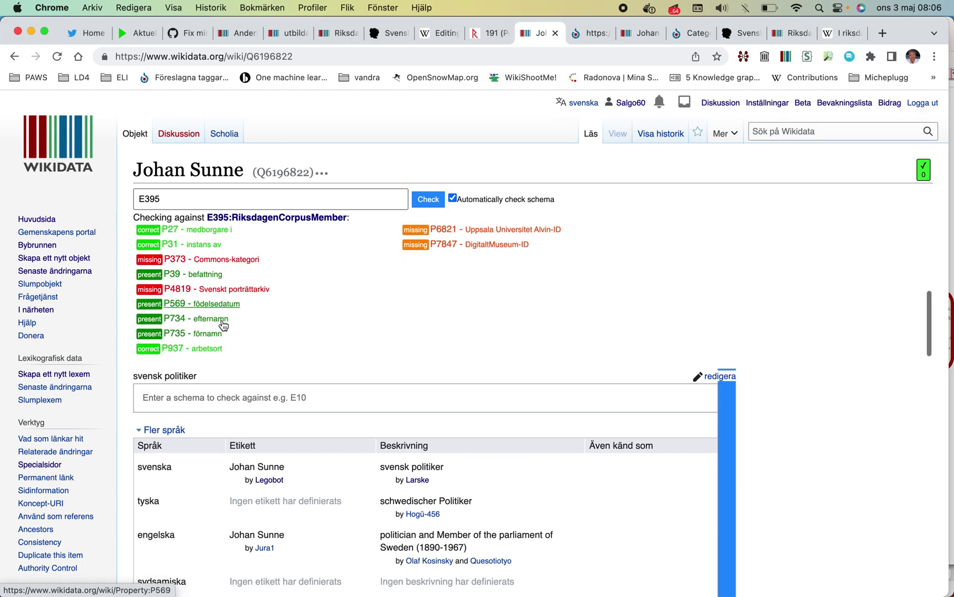
- Copy the category name "Johan Adolf Sunne 1890" from the item's Commons sitelink, without the "Category:" prefix
{"action": "scroll", "coordinate": [199, 381], "scroll_direction": "down", "scroll_amount": 20}
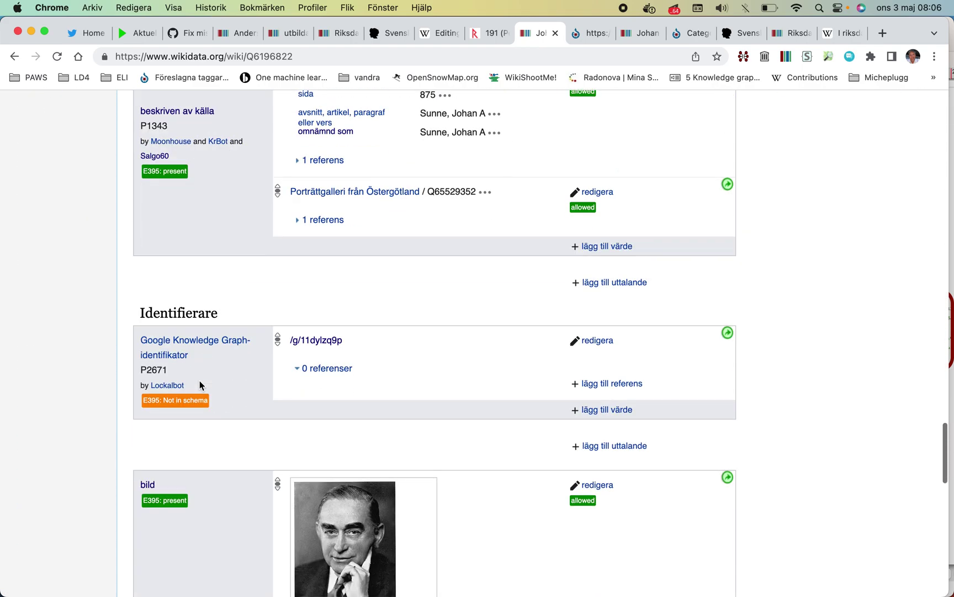
{"action": "scroll", "coordinate": [657, 208], "scroll_direction": "up", "scroll_amount": 2}
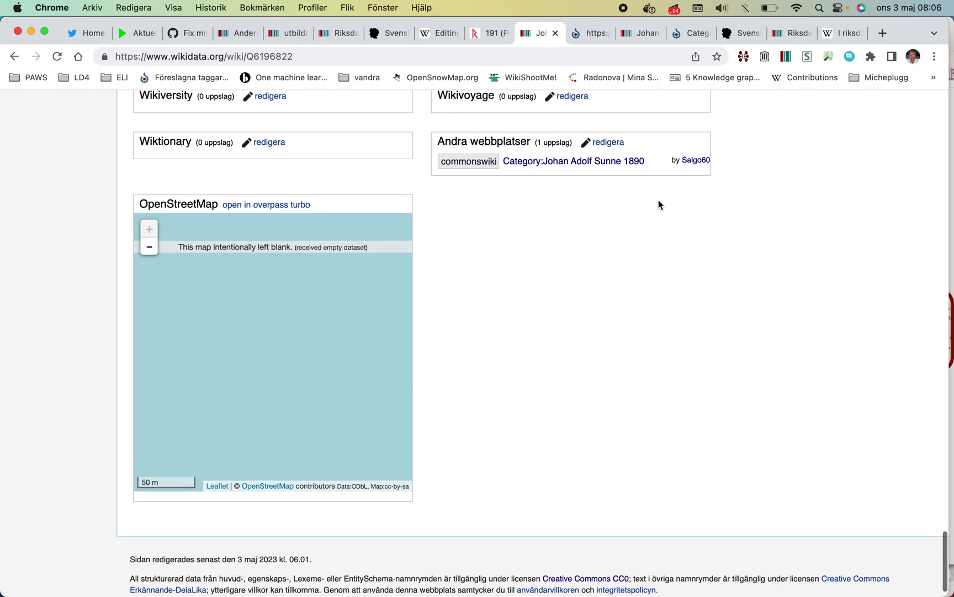
{"action": "left_click_drag", "start_coordinate": [648, 160], "coordinate": [554, 164]}
{"action": "key", "text": "super+c"}
{"action": "right_click", "coordinate": [554, 165]}
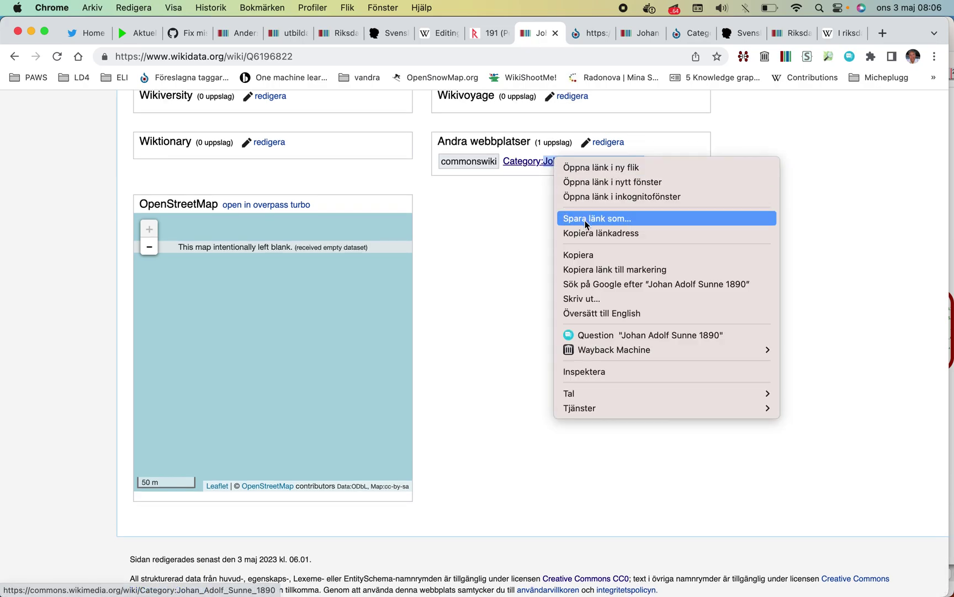
{"action": "left_click", "coordinate": [591, 255]}
- Start a new statement on the item and look up the property number of Commons-kategori in the schema check
{"action": "scroll", "coordinate": [612, 317], "scroll_direction": "up", "scroll_amount": 10}
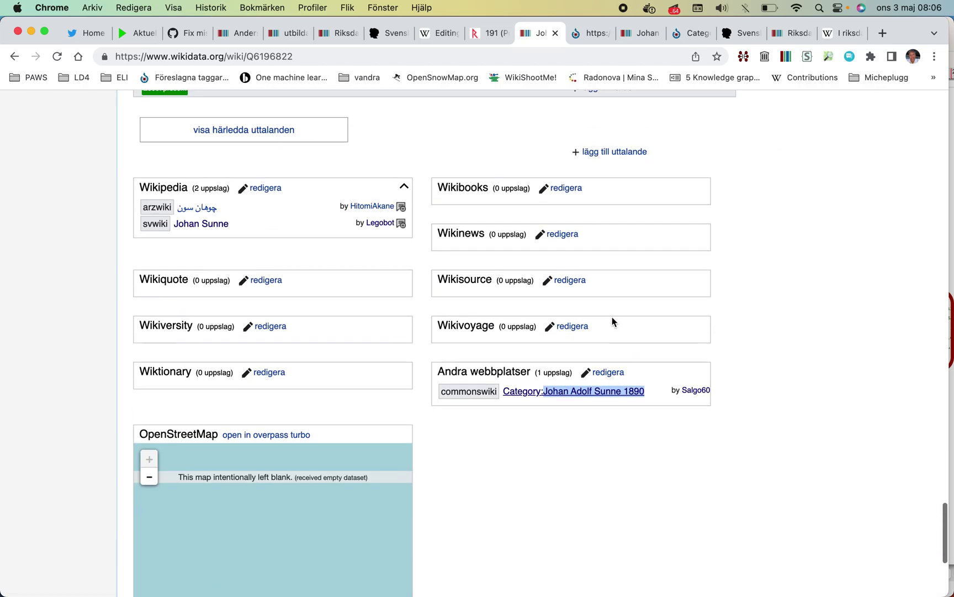
{"action": "type", "text": "commo"}
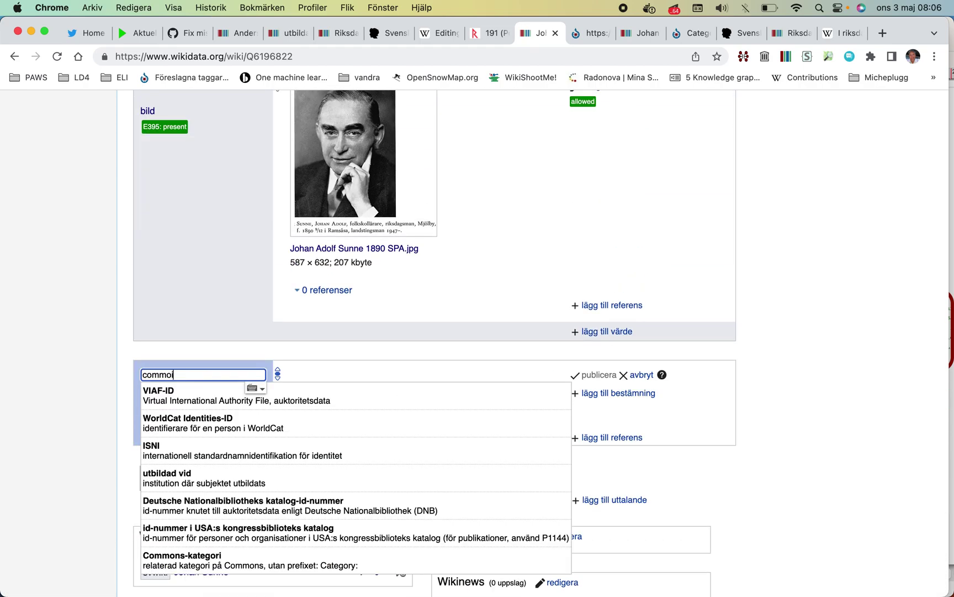
{"action": "type", "text": "i"}
{"action": "key", "text": "BackSpace"}
{"action": "key", "text": "BackSpace"}
{"action": "key", "text": "BackSpace"}
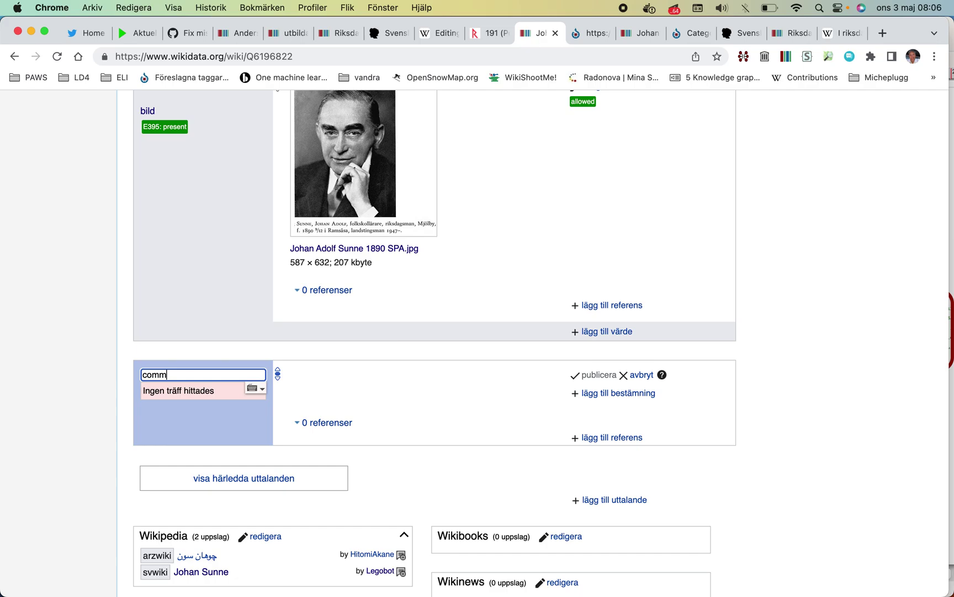
{"action": "scroll", "coordinate": [434, 342], "scroll_direction": "up", "scroll_amount": 20}
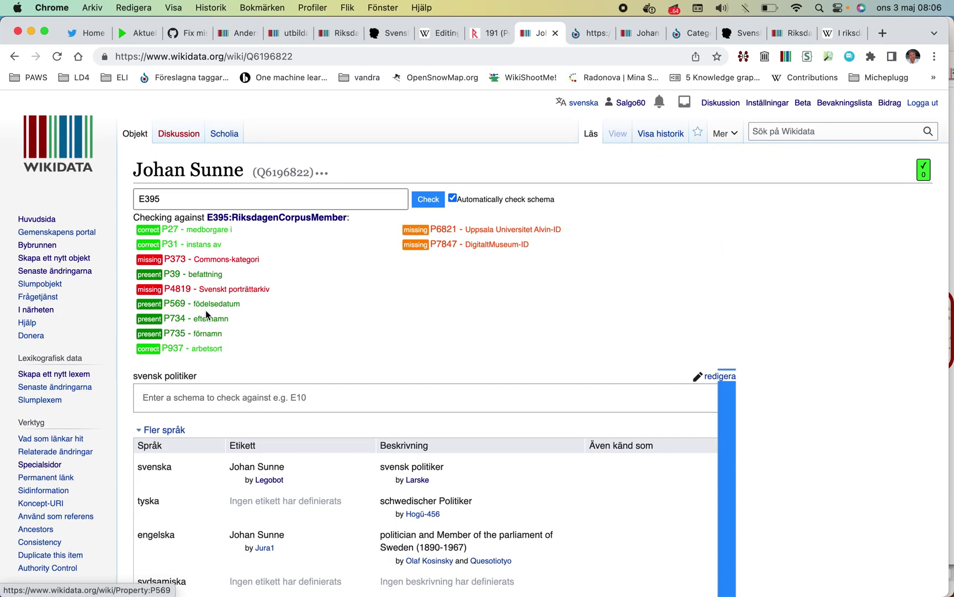
{"action": "scroll", "coordinate": [212, 354], "scroll_direction": "down", "scroll_amount": 20}
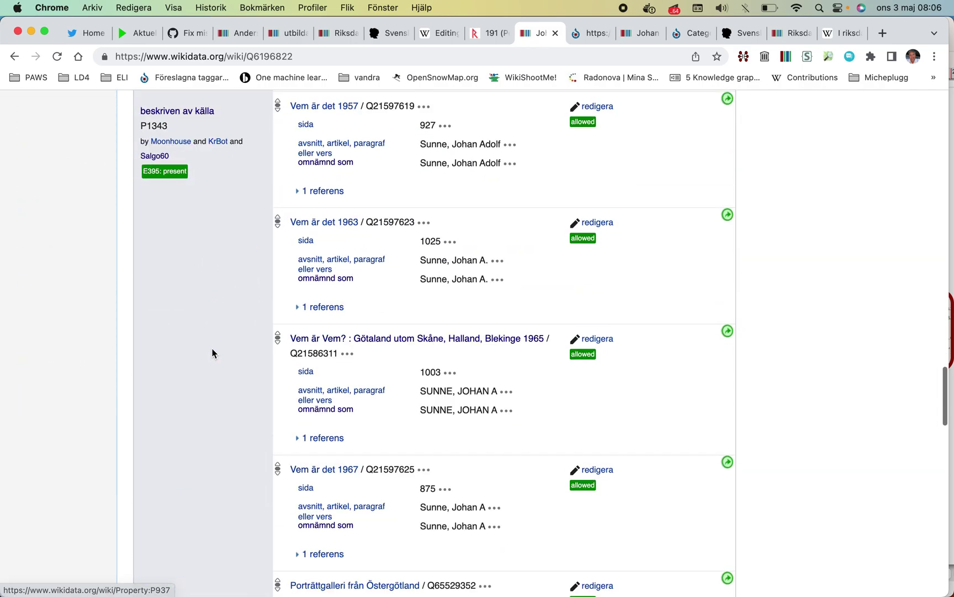
{"action": "scroll", "coordinate": [212, 354], "scroll_direction": "down", "scroll_amount": 20}
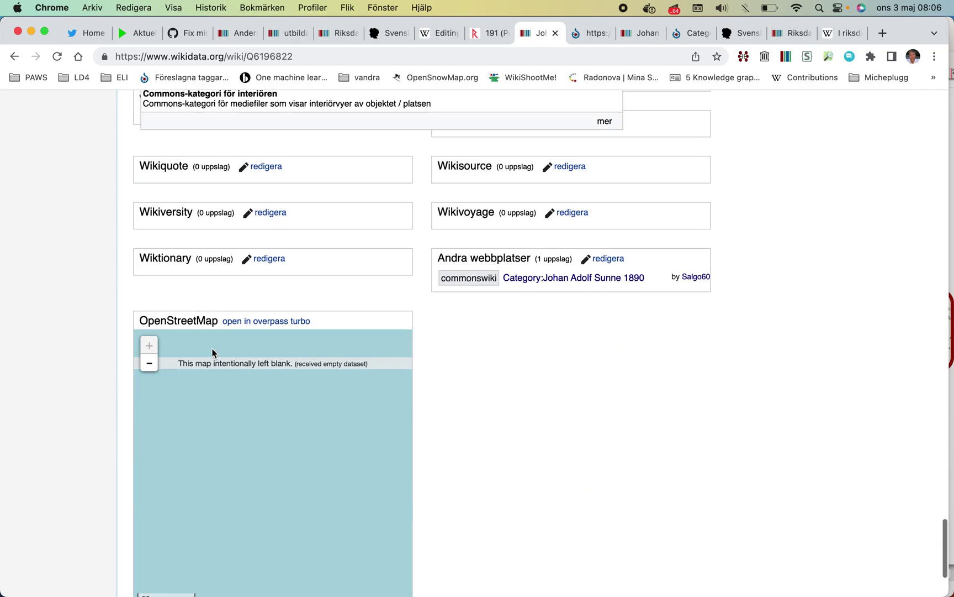
{"action": "scroll", "coordinate": [200, 288], "scroll_direction": "up", "scroll_amount": 5}
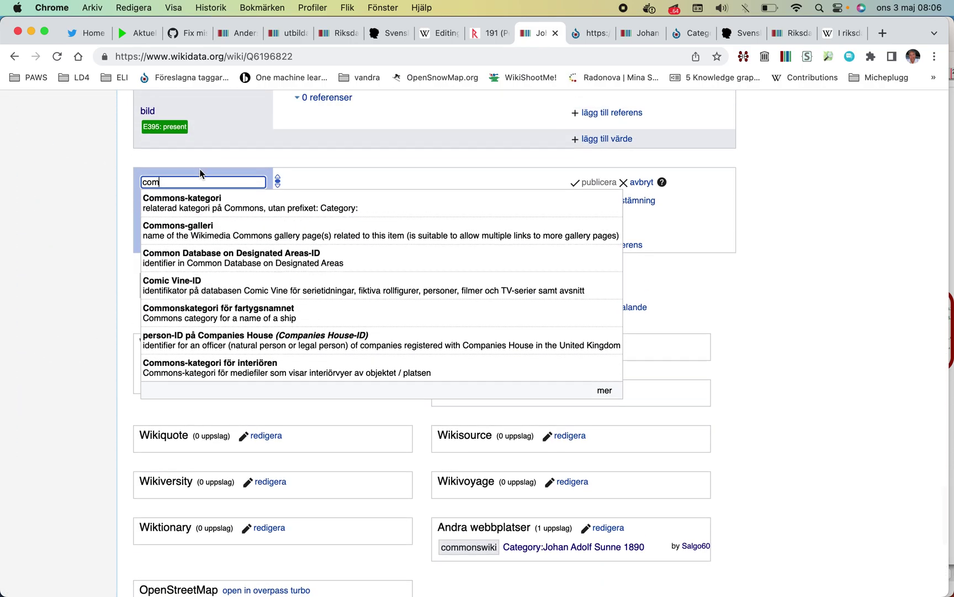
- Select property P373 (Commons-kategori), give it the value "Johan Adolf Sunne 1890" and publish the statement
{"action": "left_click_drag", "start_coordinate": [192, 183], "coordinate": [116, 183]}
{"action": "type", "text": "P373"}
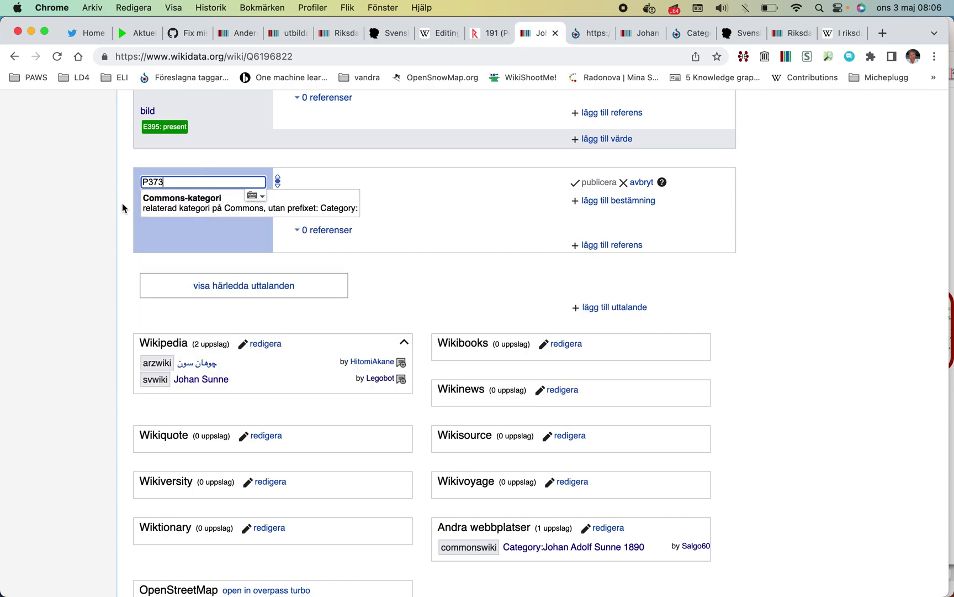
{"action": "left_click", "coordinate": [183, 202]}
{"action": "right_click", "coordinate": [306, 181]}
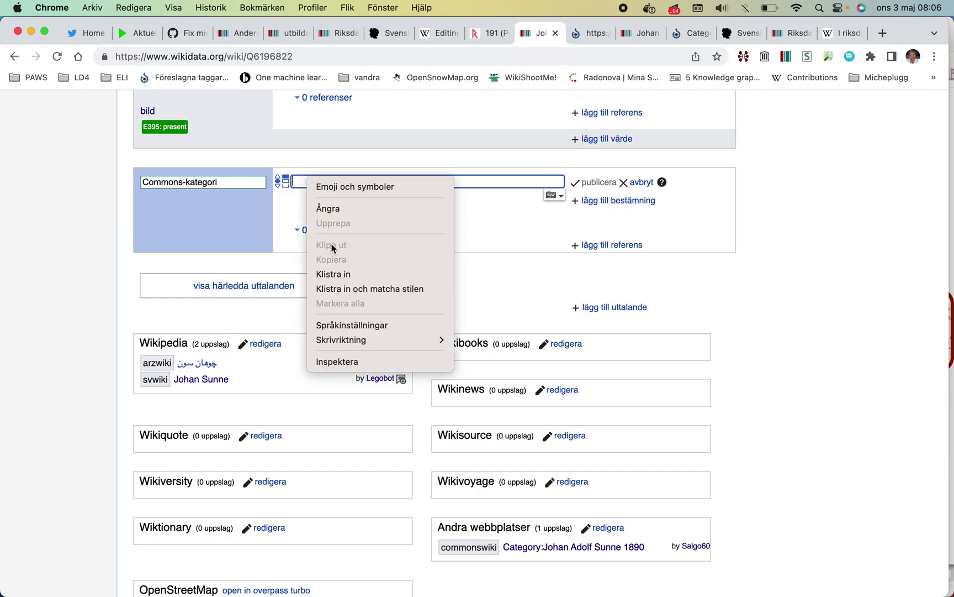
{"action": "left_click", "coordinate": [338, 272]}
{"action": "left_click", "coordinate": [594, 183]}
- Switch to the Svenskt Porträttarkiv search results and open Johan Adolf Sunne's portrait from the Tvåkammar-riksdagen book
{"action": "scroll", "coordinate": [594, 183], "scroll_direction": "up", "scroll_amount": 20}
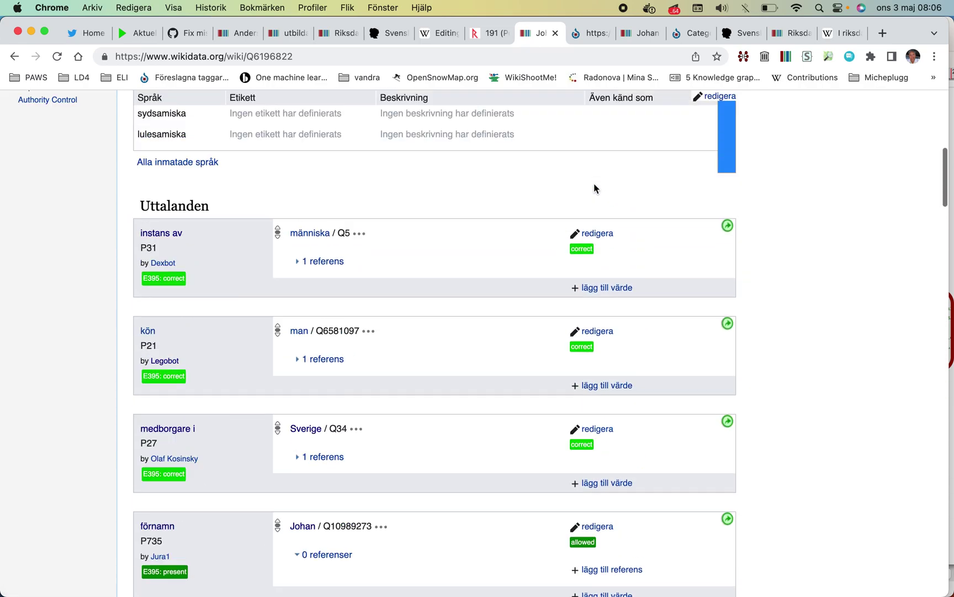
{"action": "left_click", "coordinate": [739, 35]}
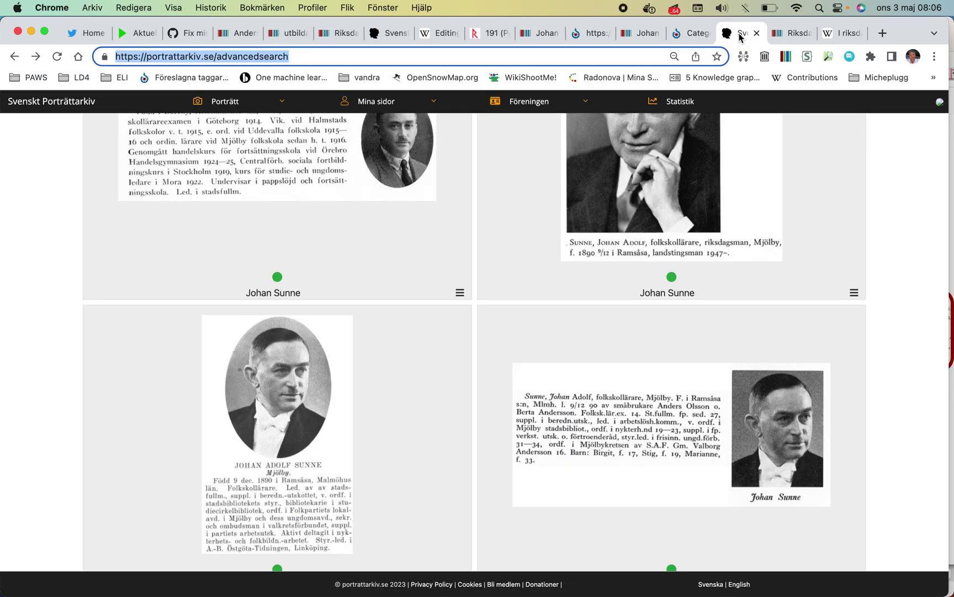
{"action": "scroll", "coordinate": [664, 257], "scroll_direction": "up", "scroll_amount": 10}
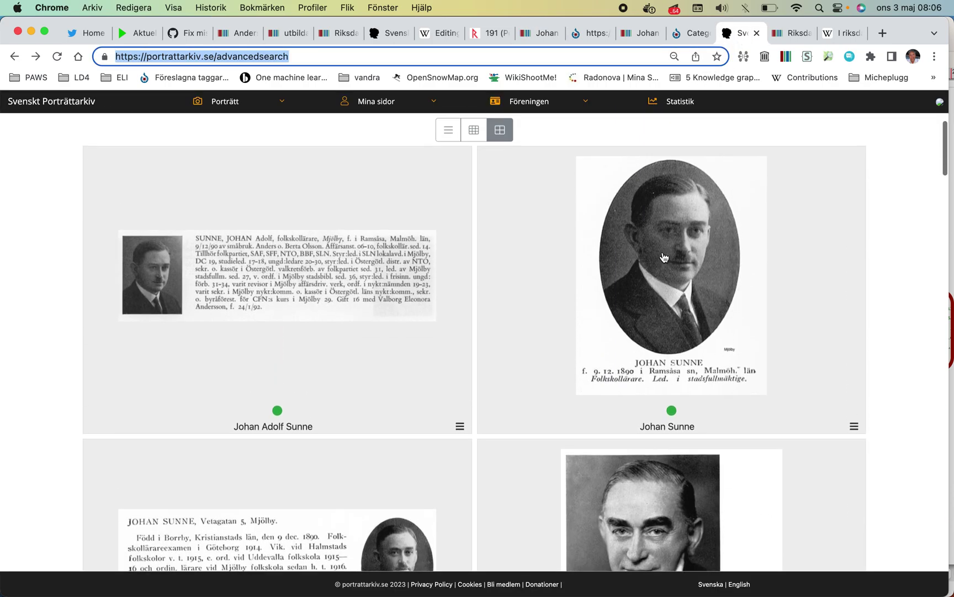
{"action": "scroll", "coordinate": [664, 256], "scroll_direction": "down", "scroll_amount": 10}
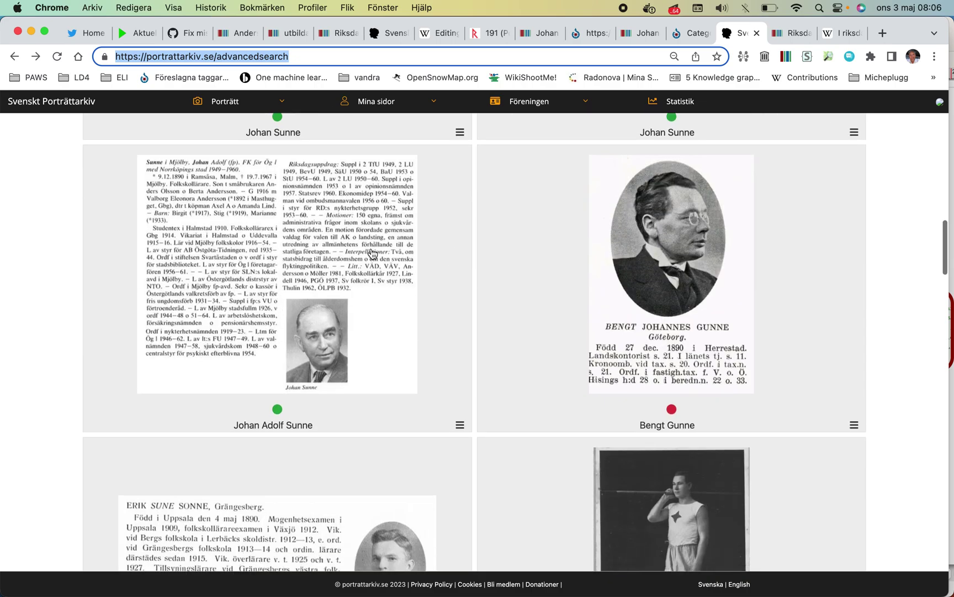
{"action": "left_click", "coordinate": [338, 255]}
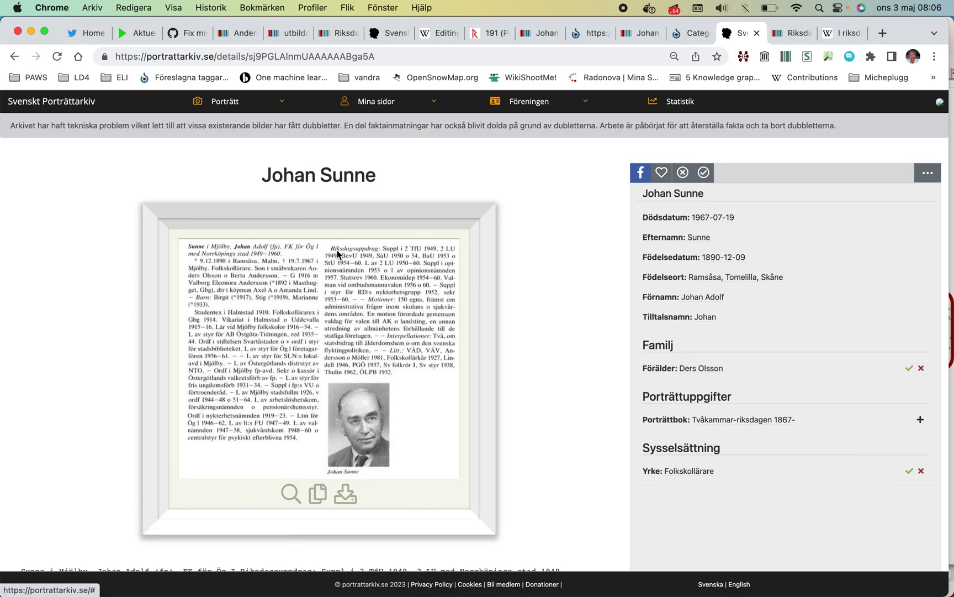
- Copy the portrait record's identifier from the end of its web address
{"action": "scroll", "coordinate": [307, 258], "scroll_direction": "up", "scroll_amount": 5}
{"action": "scroll", "coordinate": [307, 256], "scroll_direction": "left", "scroll_amount": 2}
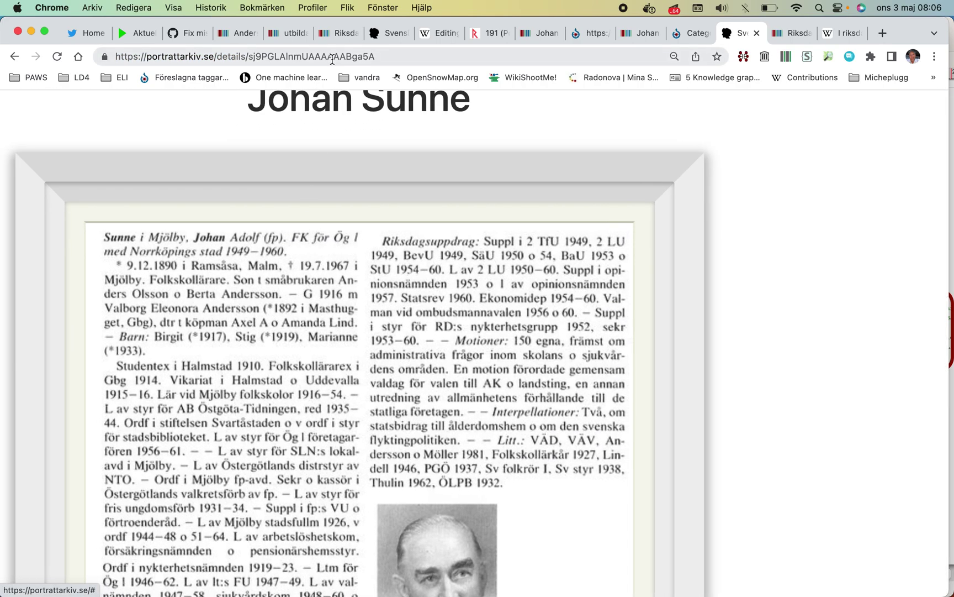
{"action": "double_click", "coordinate": [332, 57]}
{"action": "right_click", "coordinate": [332, 57]}
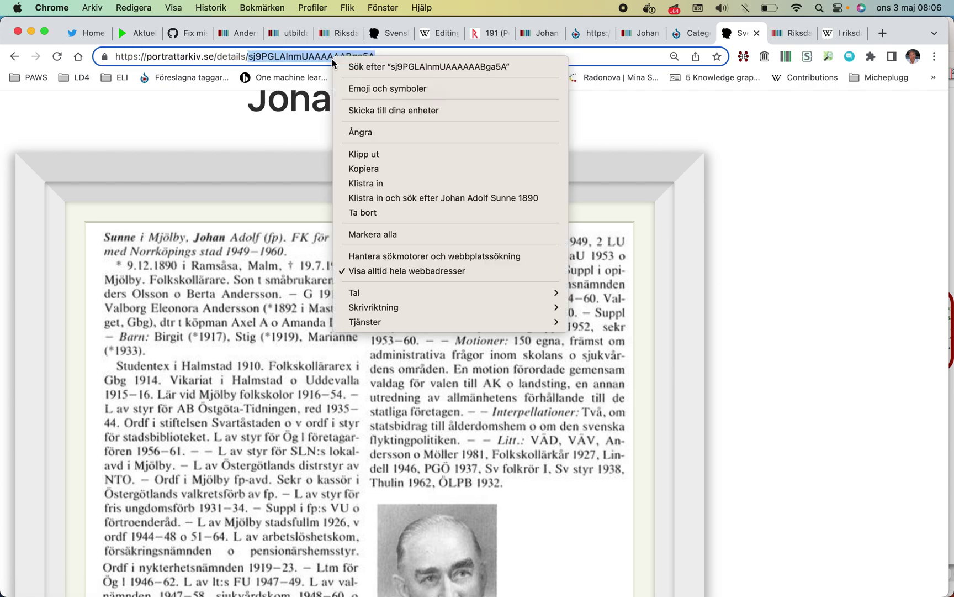
{"action": "left_click", "coordinate": [372, 169]}
- Add a Svenskt porträttarkiv identifier to the Wikidata item with the copied record ID and publish it
{"action": "left_click", "coordinate": [648, 33]}
{"action": "scroll", "coordinate": [504, 276], "scroll_direction": "down", "scroll_amount": 10}
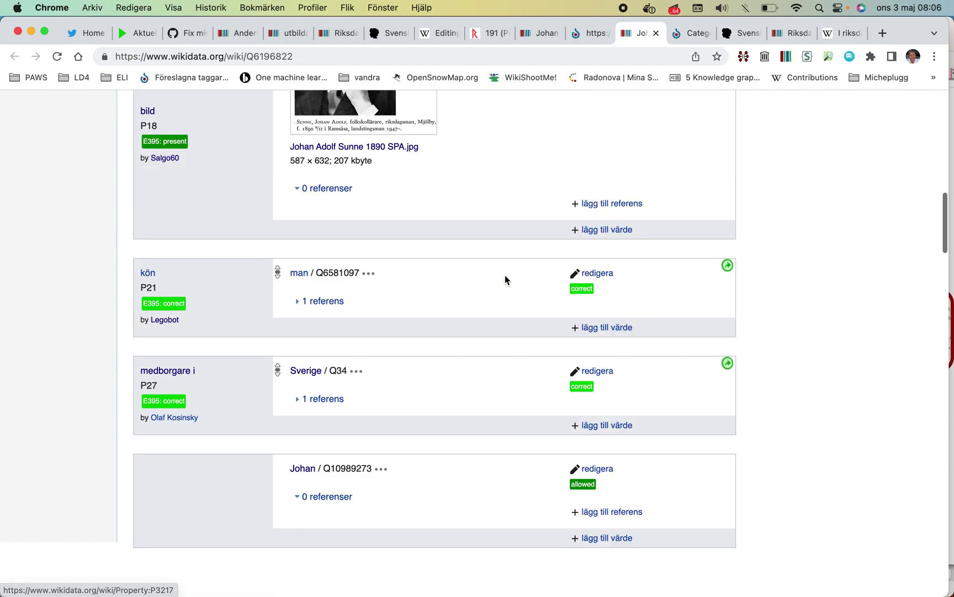
{"action": "scroll", "coordinate": [505, 275], "scroll_direction": "down", "scroll_amount": 20}
{"action": "scroll", "coordinate": [505, 275], "scroll_direction": "up", "scroll_amount": 3}
{"action": "left_click", "coordinate": [607, 226]}
{"action": "type", "text": "SPA"}
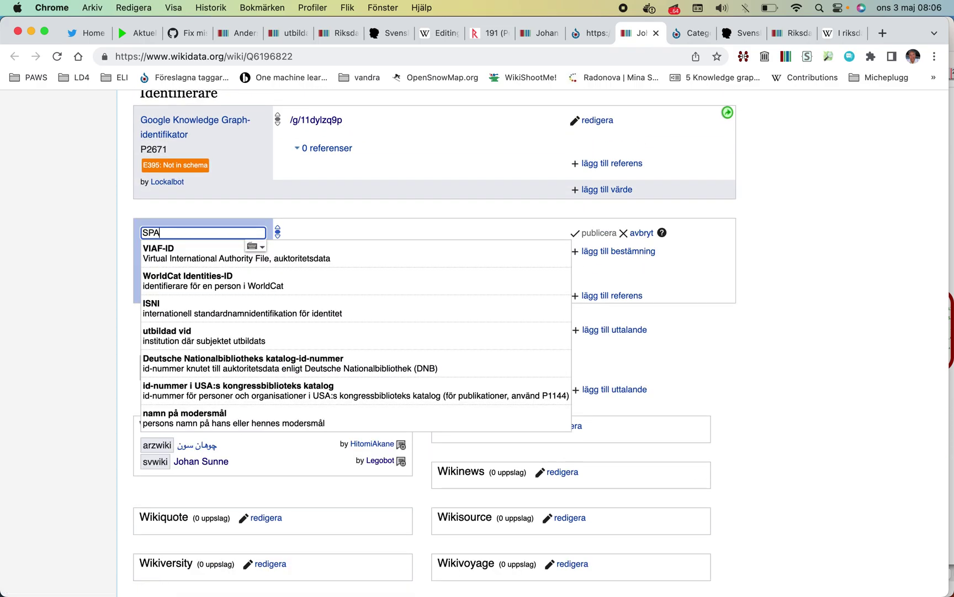
{"action": "left_click", "coordinate": [322, 248]}
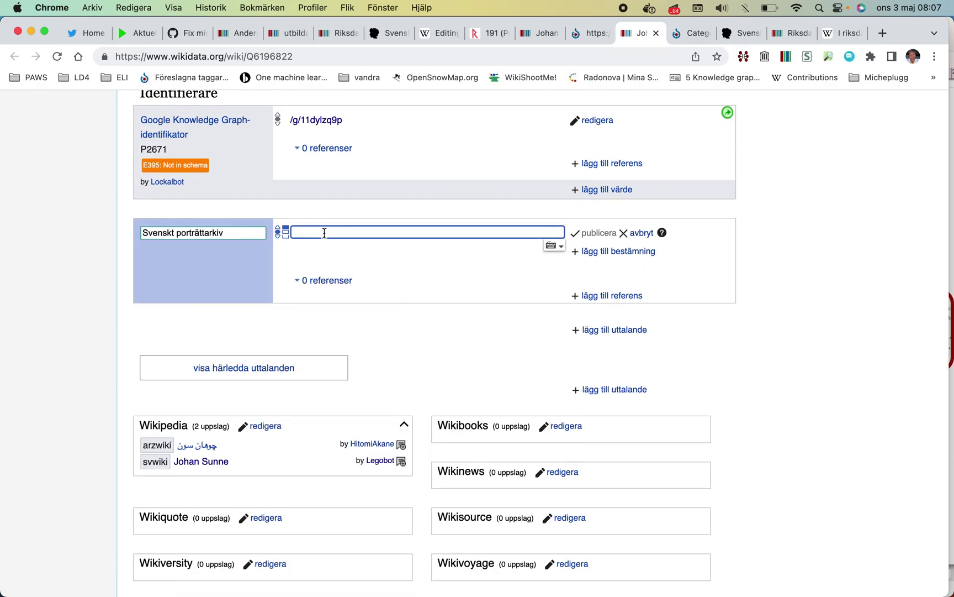
{"action": "right_click", "coordinate": [324, 232]}
{"action": "left_click", "coordinate": [360, 330]}
{"action": "left_click", "coordinate": [594, 233]}
- Reload the Wikidata item and examine the E395 schema check and the item's statements again
{"action": "left_click", "coordinate": [287, 56]}
{"action": "key", "text": "Return"}
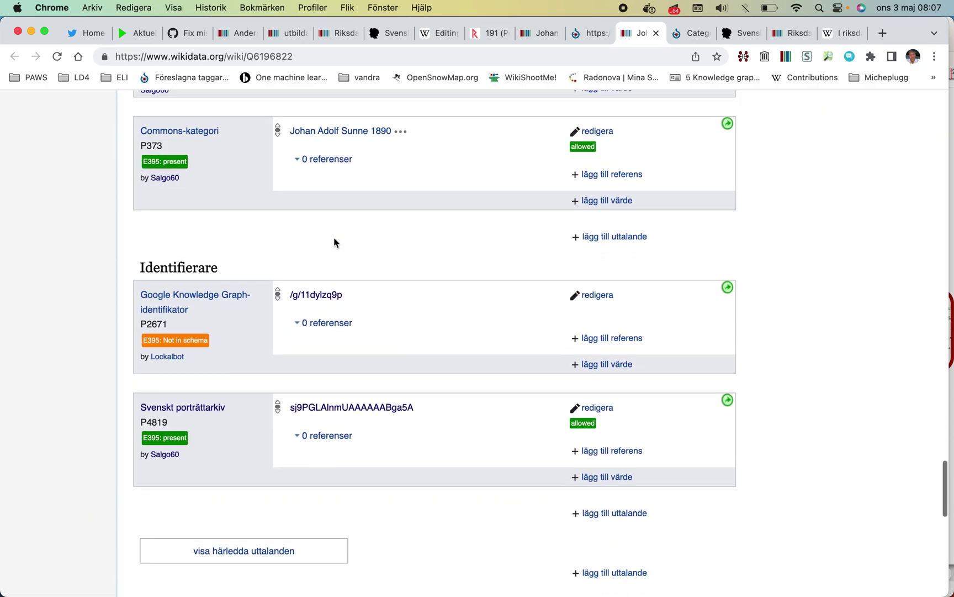
{"action": "scroll", "coordinate": [333, 242], "scroll_direction": "up", "scroll_amount": 10}
{"action": "scroll", "coordinate": [334, 241], "scroll_direction": "up", "scroll_amount": 8}
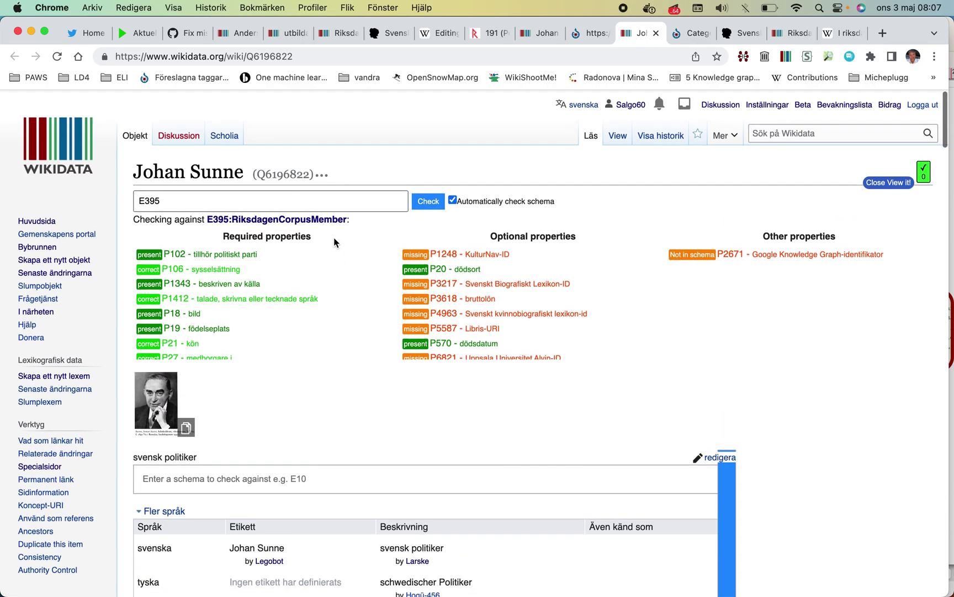
{"action": "scroll", "coordinate": [330, 243], "scroll_direction": "up", "scroll_amount": 5}
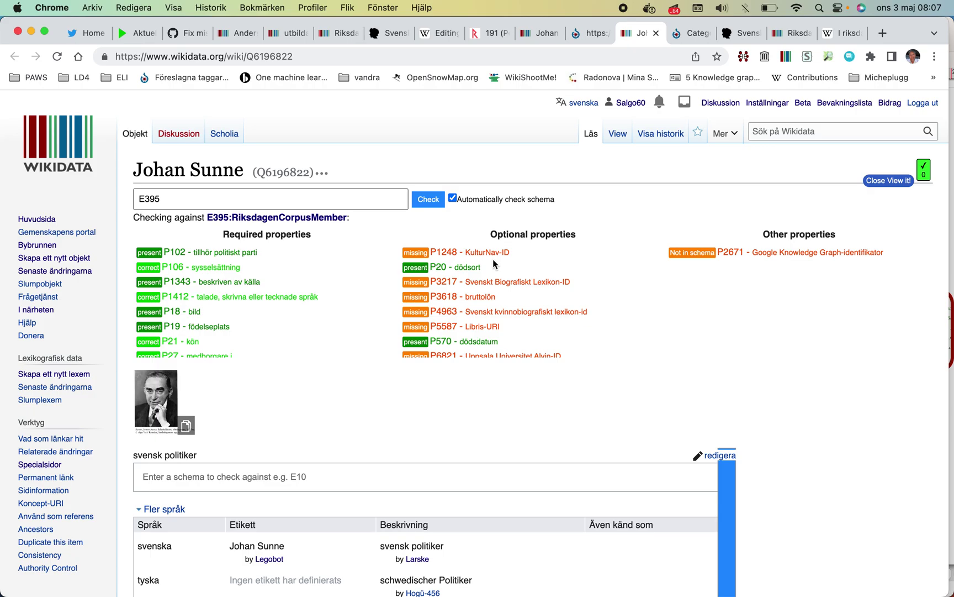
{"action": "scroll", "coordinate": [393, 326], "scroll_direction": "down", "scroll_amount": 10}
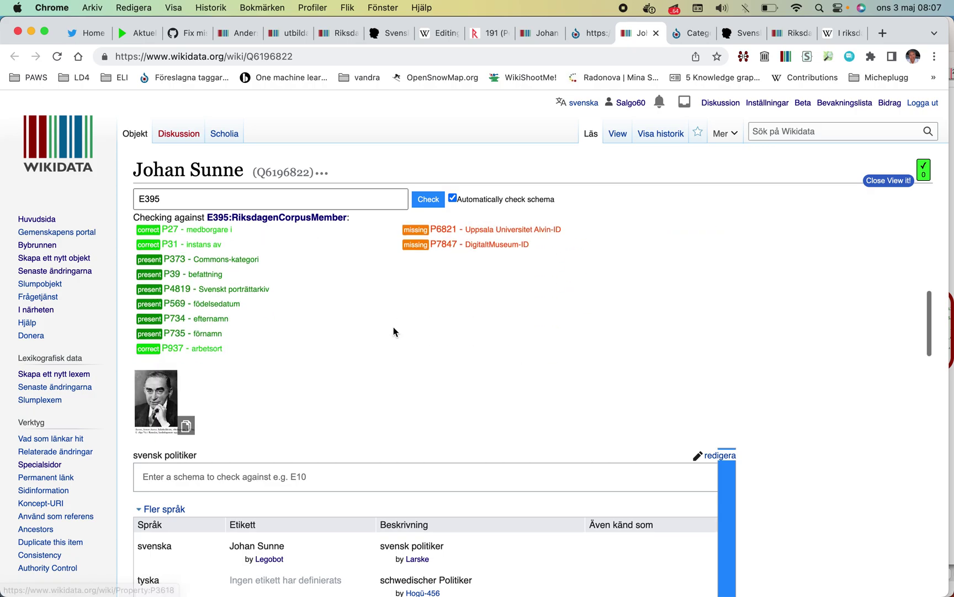
{"action": "scroll", "coordinate": [392, 326], "scroll_direction": "down", "scroll_amount": 15}
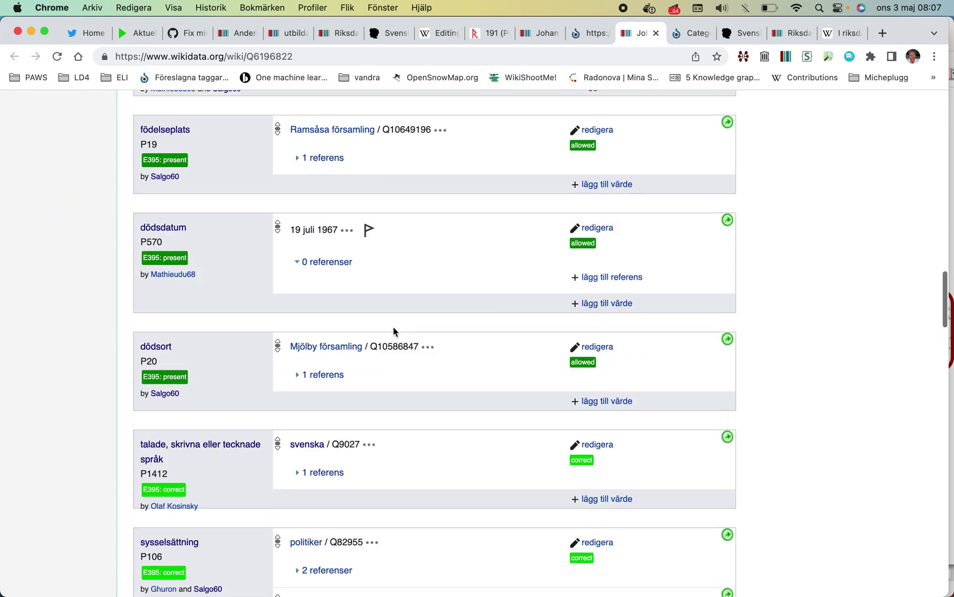
{"action": "scroll", "coordinate": [393, 330], "scroll_direction": "down", "scroll_amount": 10}
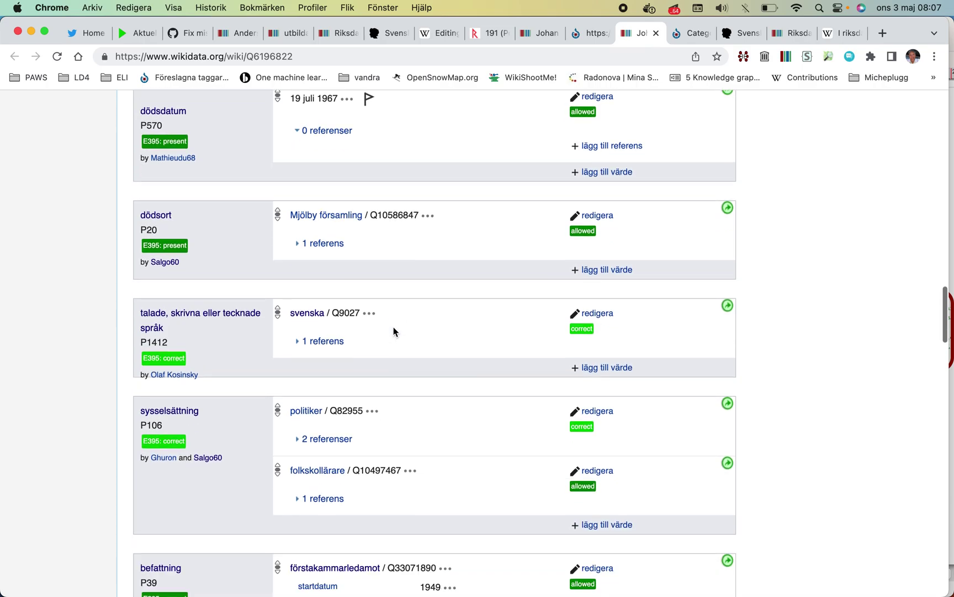
- Consult the biography text on the portrait archive page and start a new dödsort statement on the Wikidata item
{"action": "left_click", "coordinate": [741, 34]}
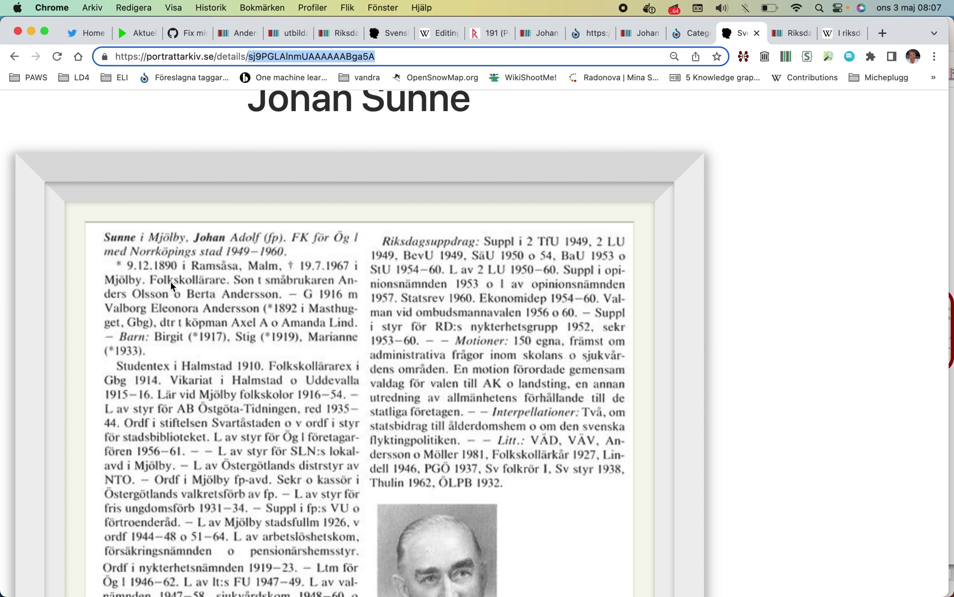
{"action": "left_click", "coordinate": [646, 34]}
{"action": "scroll", "coordinate": [573, 172], "scroll_direction": "down", "scroll_amount": 1}
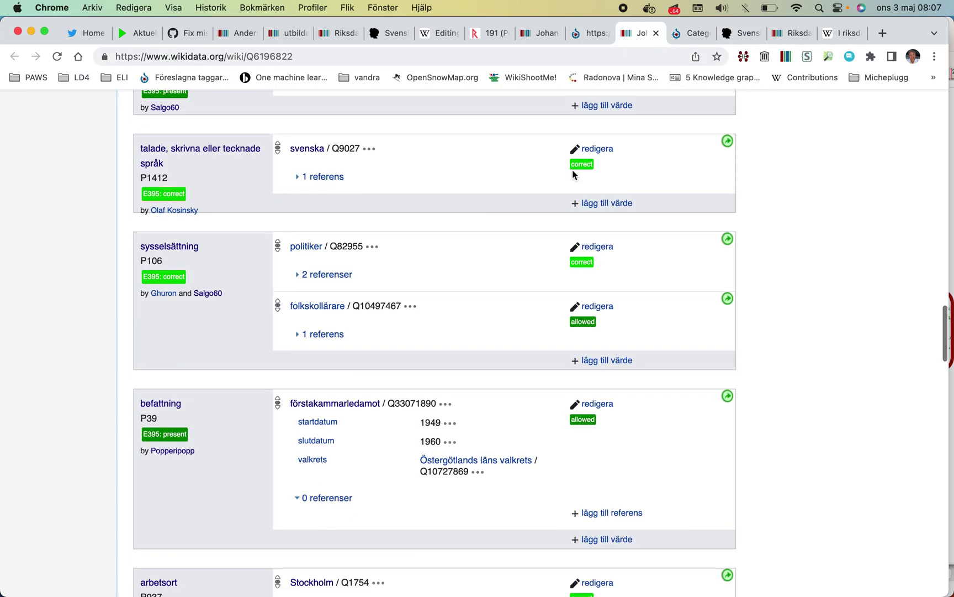
{"action": "left_click", "coordinate": [573, 172]}
{"action": "type", "text": "död"}
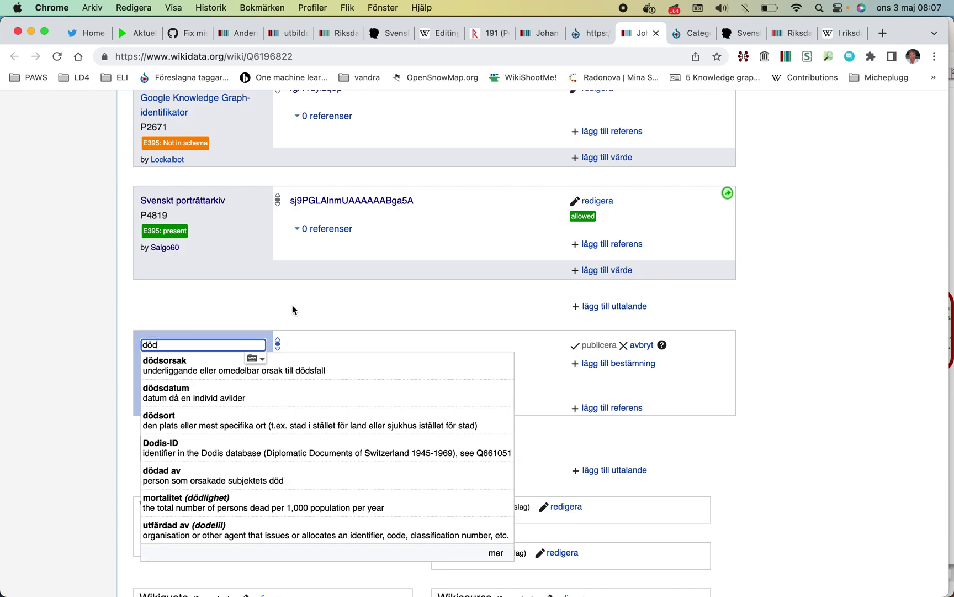
{"action": "left_click", "coordinate": [219, 419]}
- Set the new dödsort statement's value to Mjällby församling and publish it
{"action": "type", "text": "Mjä"}
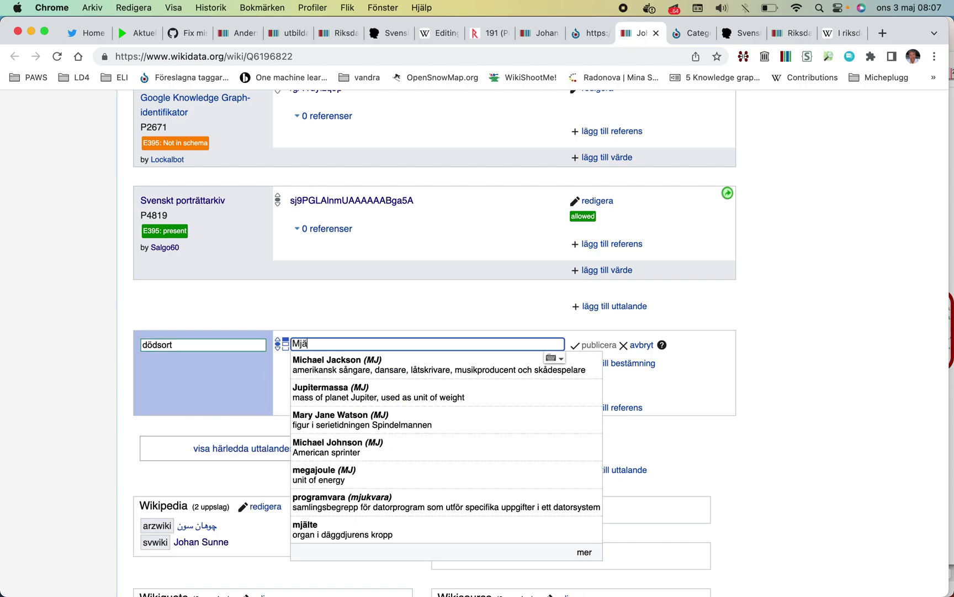
{"action": "type", "text": "öby för"}
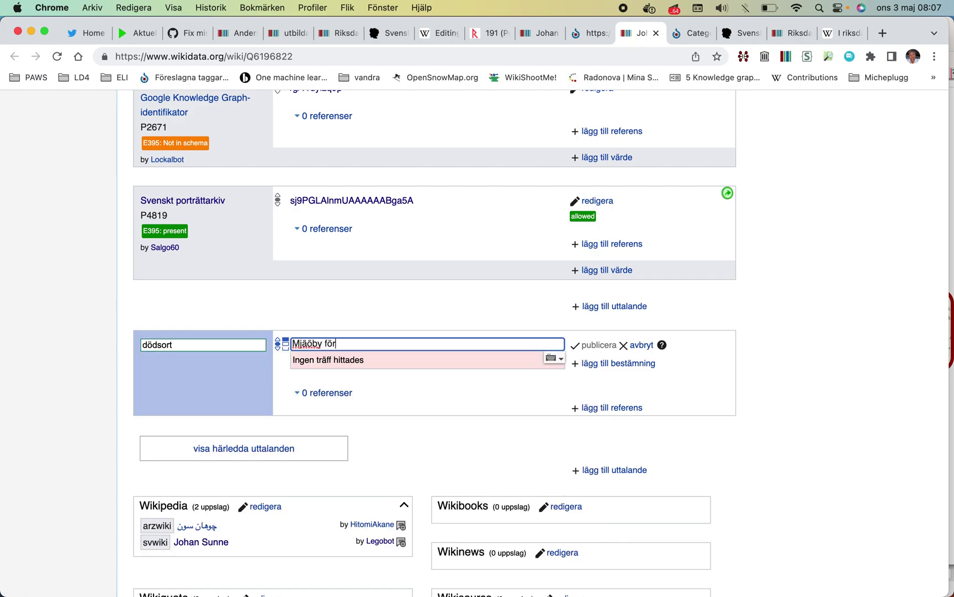
{"action": "left_click", "coordinate": [312, 343]}
{"action": "key", "text": "BackSpace"}
{"action": "type", "text": "l"}
{"action": "key", "text": "Left"}
{"action": "key", "text": "Left"}
{"action": "key", "text": "Left"}
{"action": "key", "text": "Left"}
{"action": "key", "text": "Left"}
{"action": "key", "text": "Left"}
{"action": "type", "text": "ö"}
{"action": "key", "text": "BackSpace"}
{"action": "type", "text": "l"}
{"action": "left_click", "coordinate": [349, 360]}
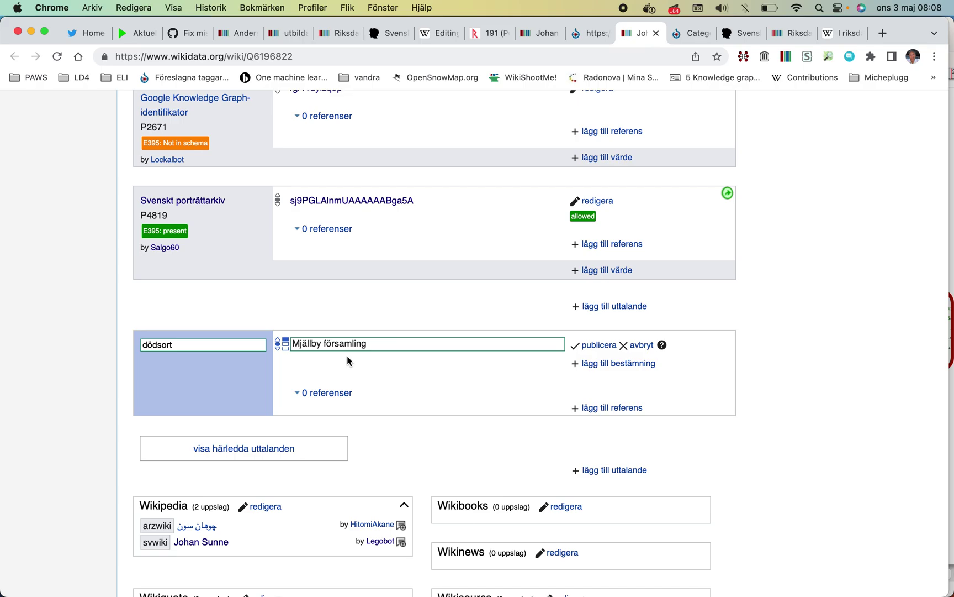
{"action": "left_click", "coordinate": [597, 345]}
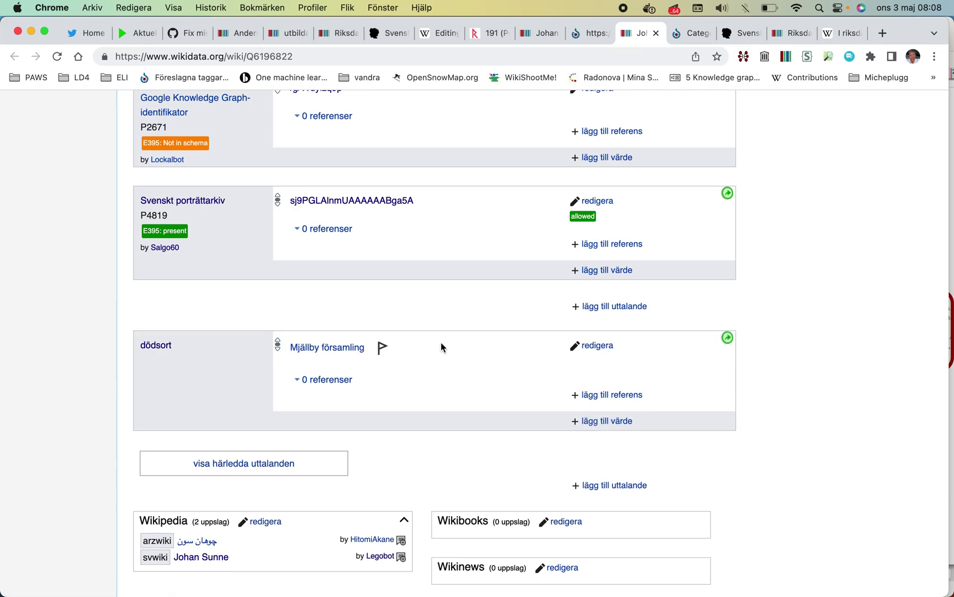
- Reload the Johan Sunne item and copy its ID, Q6196822, from the page heading
{"action": "left_click", "coordinate": [255, 56]}
{"action": "key", "text": "Return"}
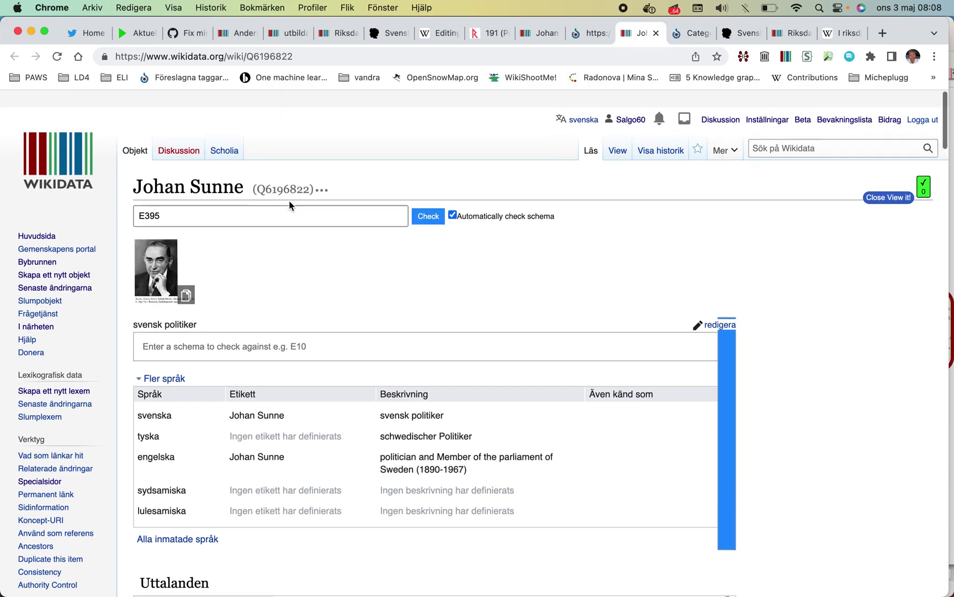
{"action": "double_click", "coordinate": [290, 172]}
{"action": "right_click", "coordinate": [290, 172]}
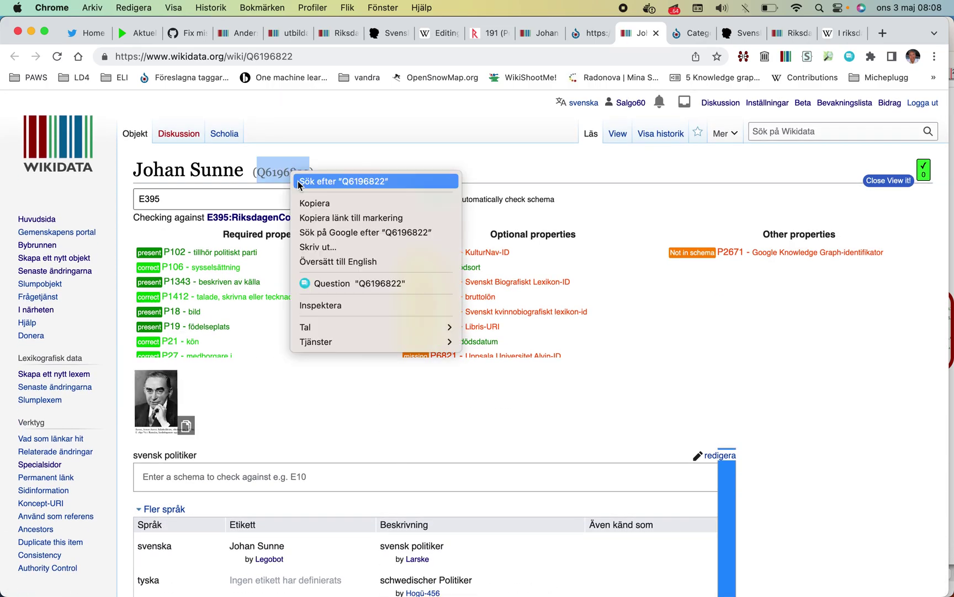
{"action": "left_click", "coordinate": [311, 204]}
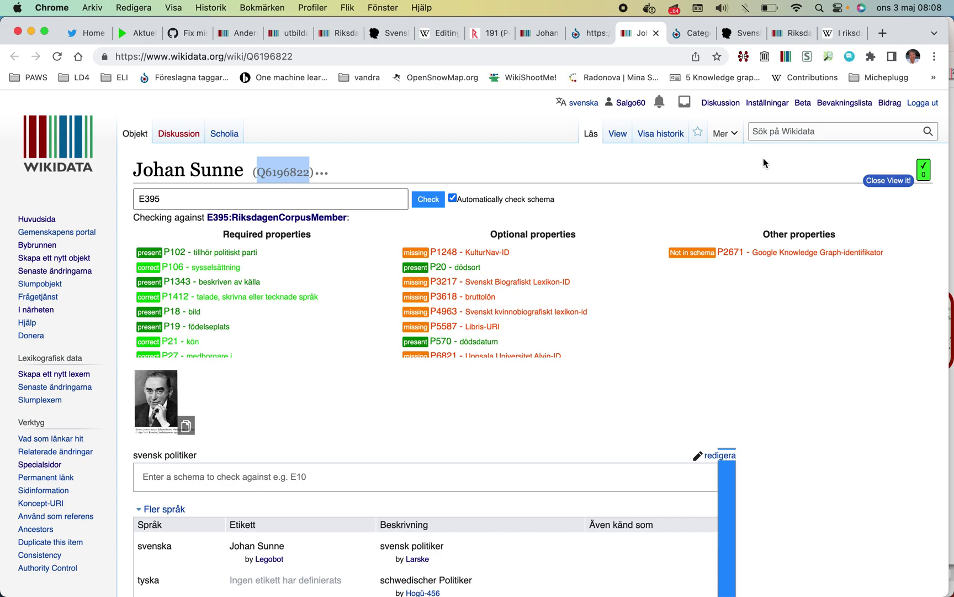
- Open the recently edited item Q1448829 from the account's contributions and find its namn statement
{"action": "left_click", "coordinate": [891, 106]}
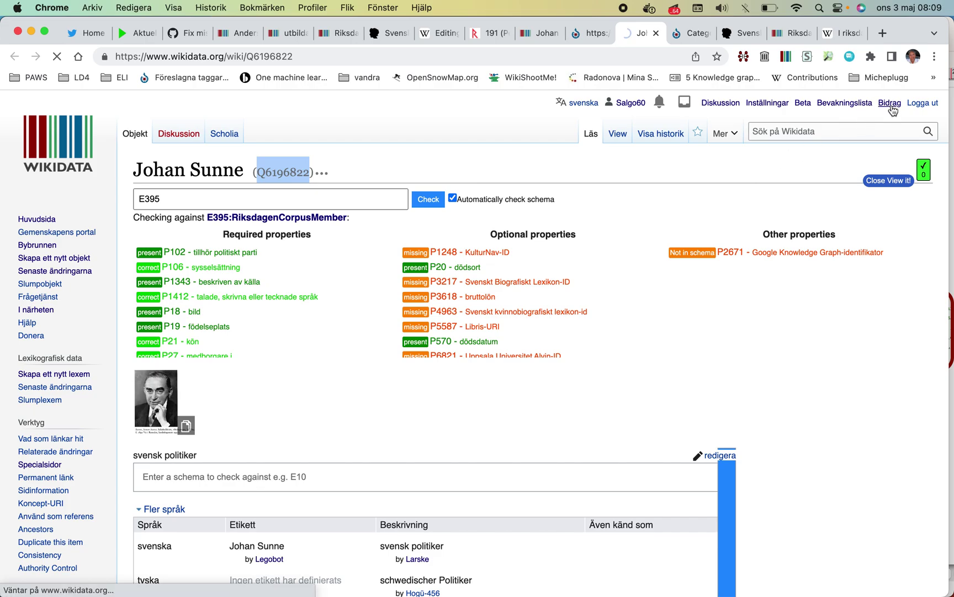
{"action": "scroll", "coordinate": [801, 183], "scroll_direction": "down", "scroll_amount": 6}
{"action": "scroll", "coordinate": [795, 192], "scroll_direction": "down", "scroll_amount": 5}
{"action": "left_click", "coordinate": [468, 405]}
{"action": "scroll", "coordinate": [467, 408], "scroll_direction": "down", "scroll_amount": 10}
{"action": "scroll", "coordinate": [466, 408], "scroll_direction": "down", "scroll_amount": 7}
{"action": "scroll", "coordinate": [467, 408], "scroll_direction": "down", "scroll_amount": 3}
{"action": "scroll", "coordinate": [466, 408], "scroll_direction": "down", "scroll_amount": 3}
- Copy the namn (P2561) statement of item Q1448829 to item Q6196822
{"action": "left_click", "coordinate": [727, 298]}
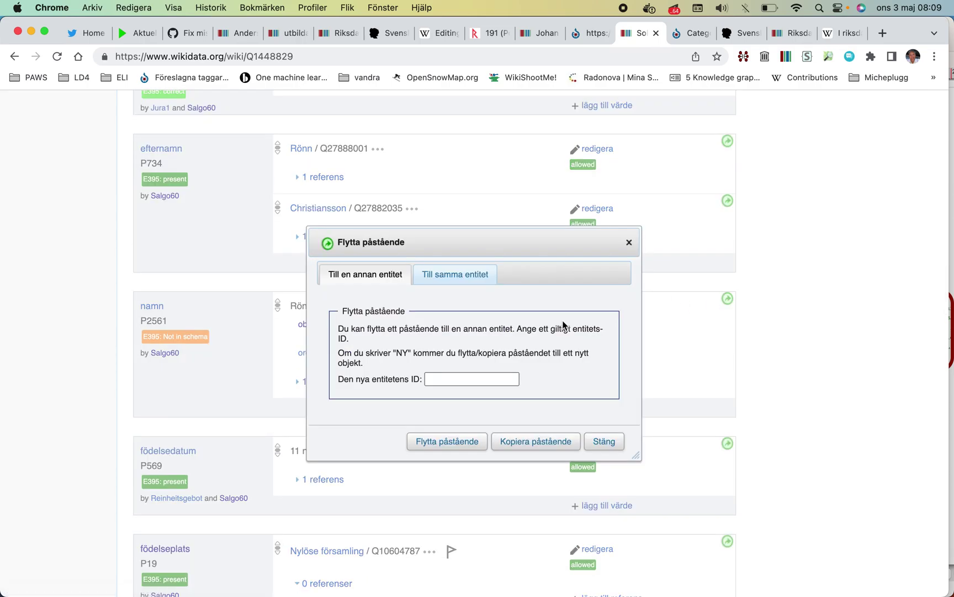
{"action": "right_click", "coordinate": [474, 374]}
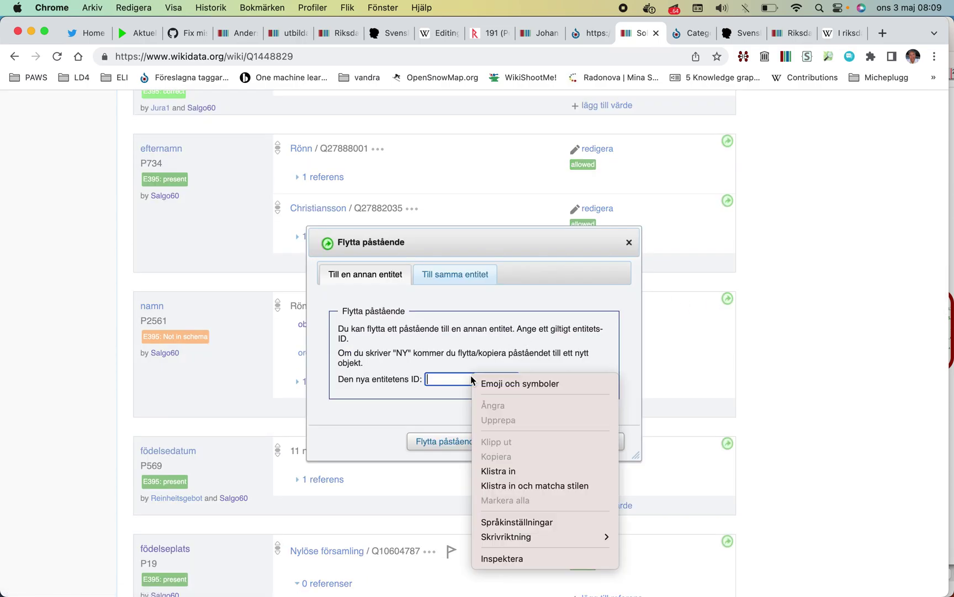
{"action": "left_click", "coordinate": [499, 471]}
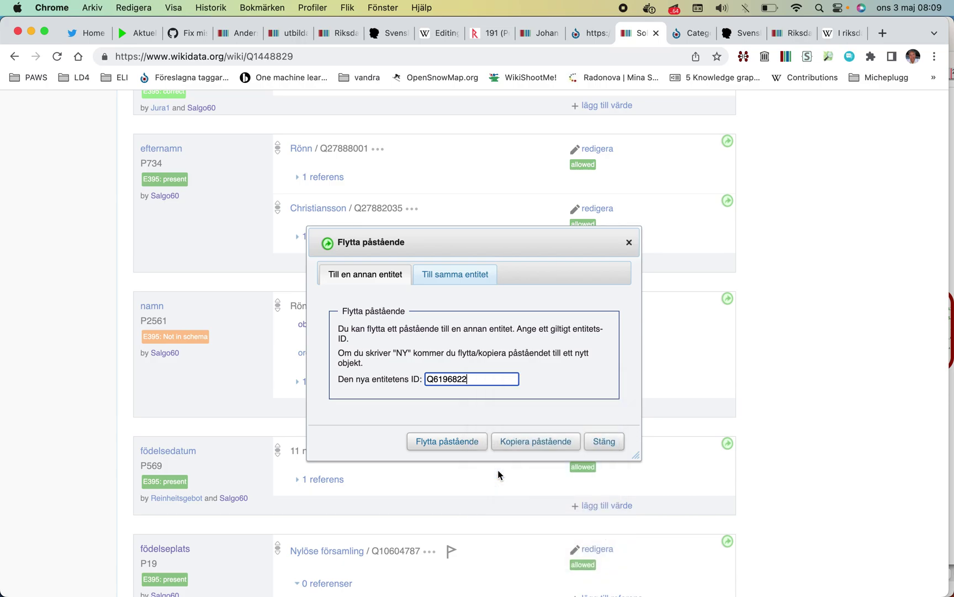
{"action": "left_click", "coordinate": [535, 440]}
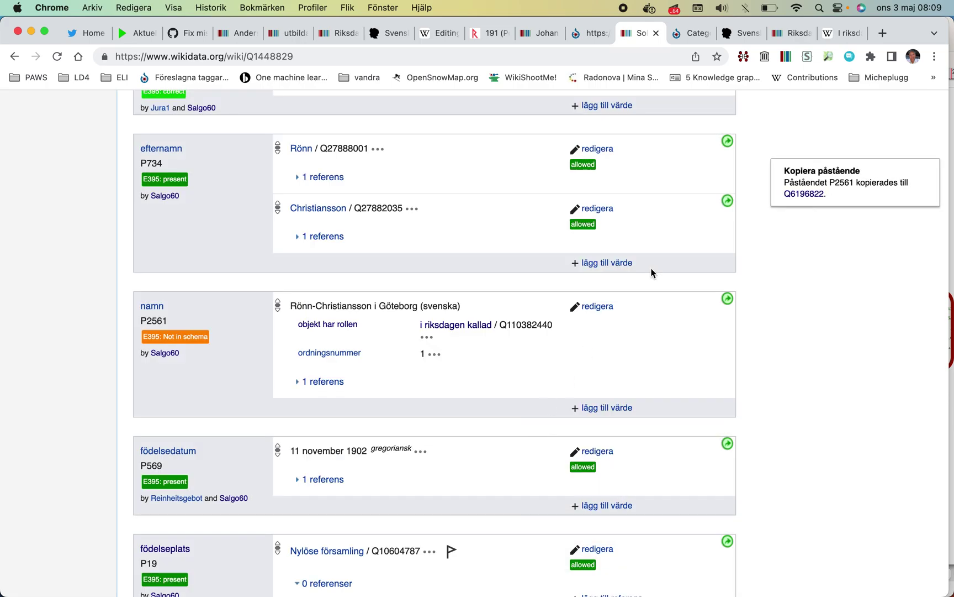
- Open the target item Q6196822, review its schema check, and copy the item ID from the web address
{"action": "left_click", "coordinate": [804, 193]}
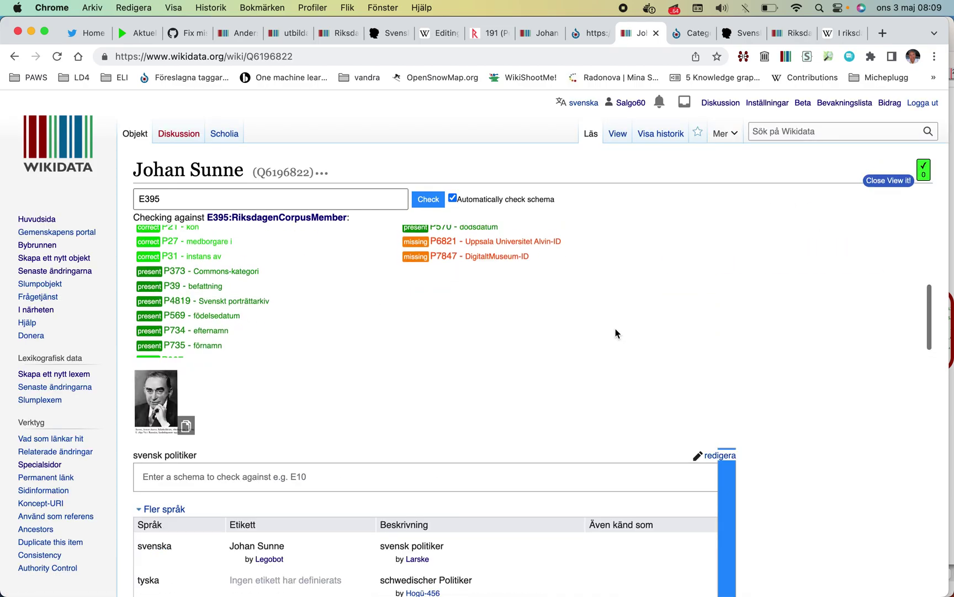
{"action": "scroll", "coordinate": [559, 498], "scroll_direction": "down", "scroll_amount": 3}
{"action": "scroll", "coordinate": [560, 498], "scroll_direction": "down", "scroll_amount": 4}
{"action": "scroll", "coordinate": [442, 299], "scroll_direction": "up", "scroll_amount": 4}
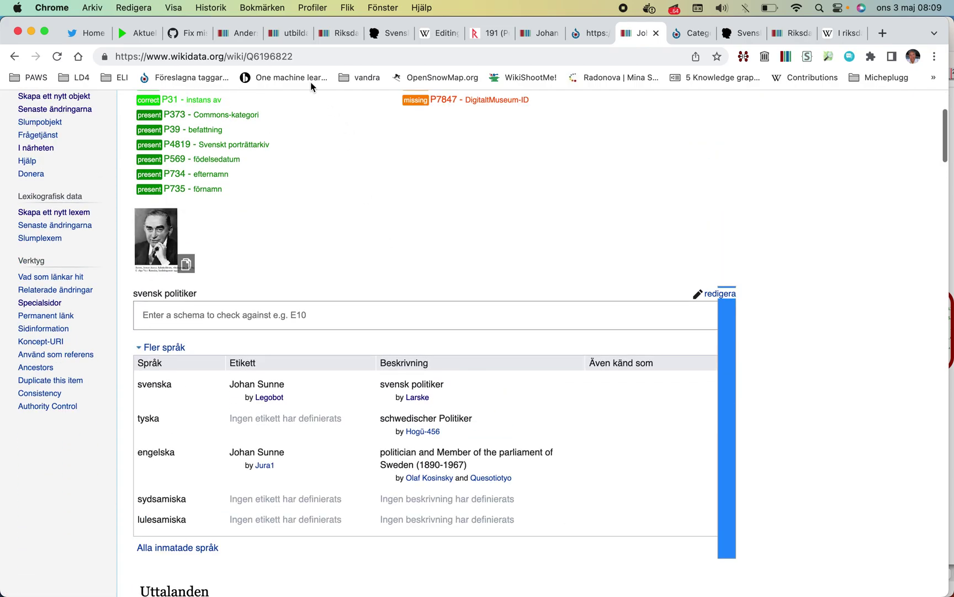
{"action": "double_click", "coordinate": [287, 56]}
{"action": "right_click", "coordinate": [286, 56]}
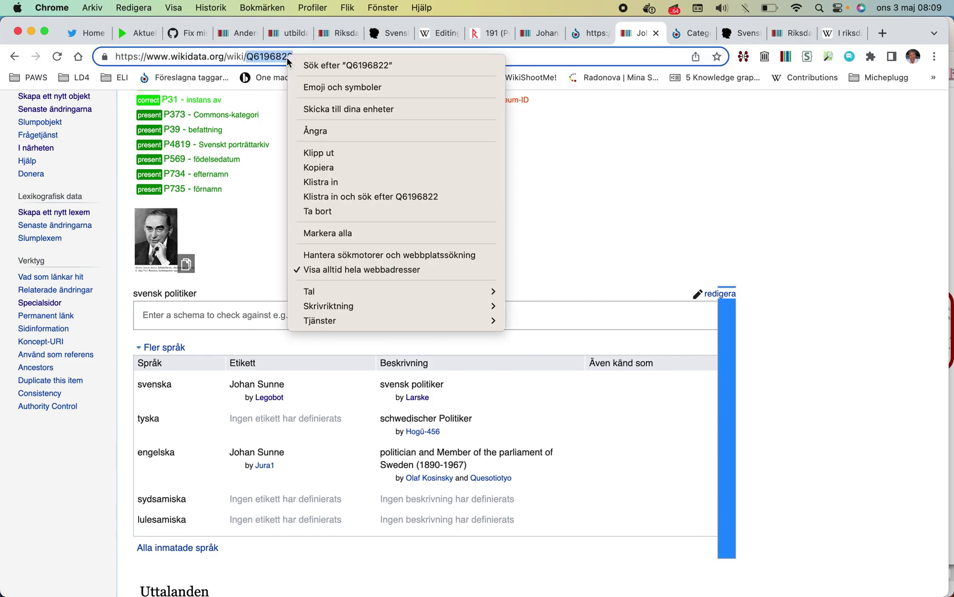
{"action": "left_click", "coordinate": [309, 167]}
- Switch to BBEdit and search the Emil updated 20230329 load.csv file for Q6196822
{"action": "mouse_move", "coordinate": [420, 576]}
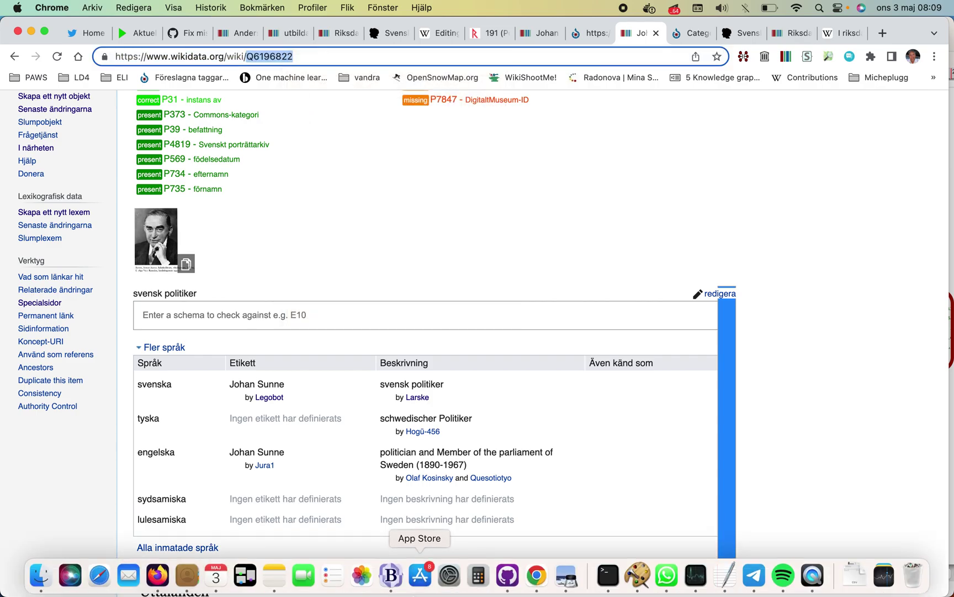
{"action": "left_click", "coordinate": [398, 577]}
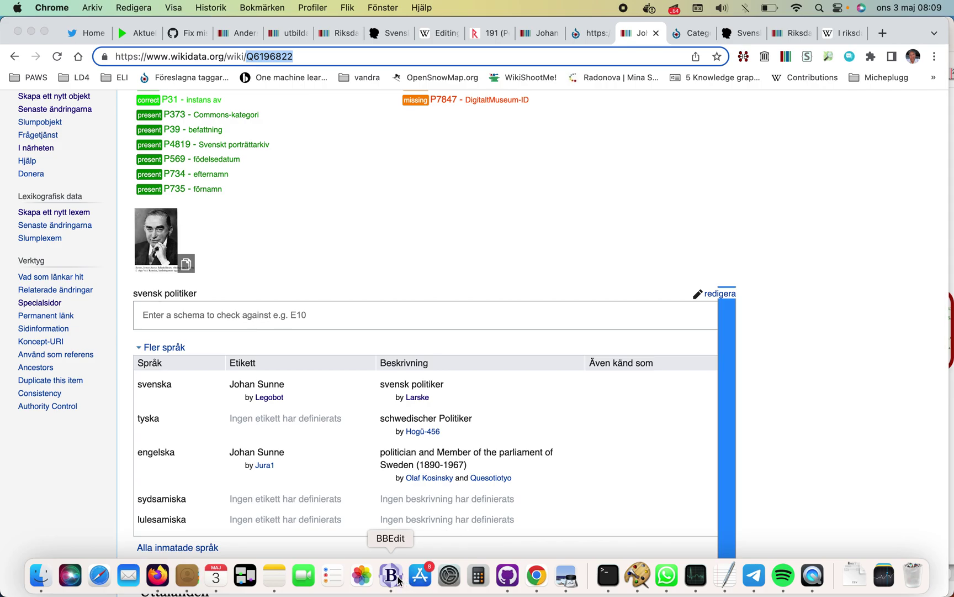
{"action": "left_click", "coordinate": [143, 8]}
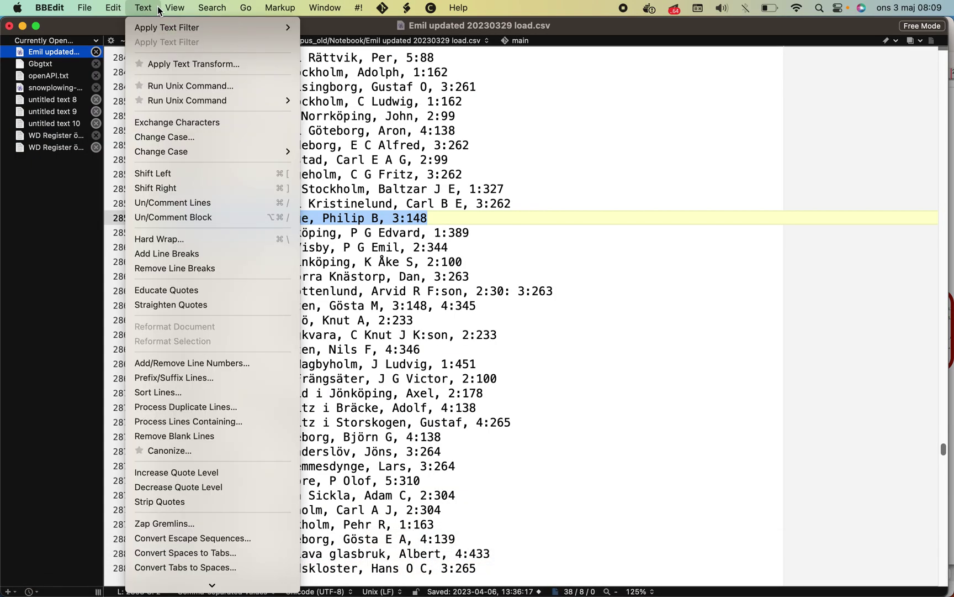
{"action": "left_click", "coordinate": [214, 26]}
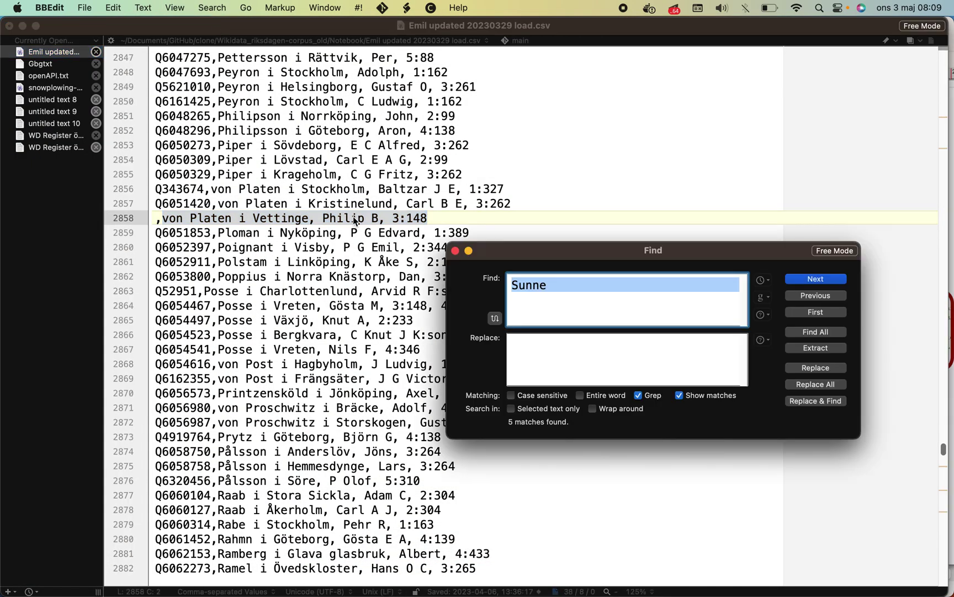
{"action": "right_click", "coordinate": [549, 285]}
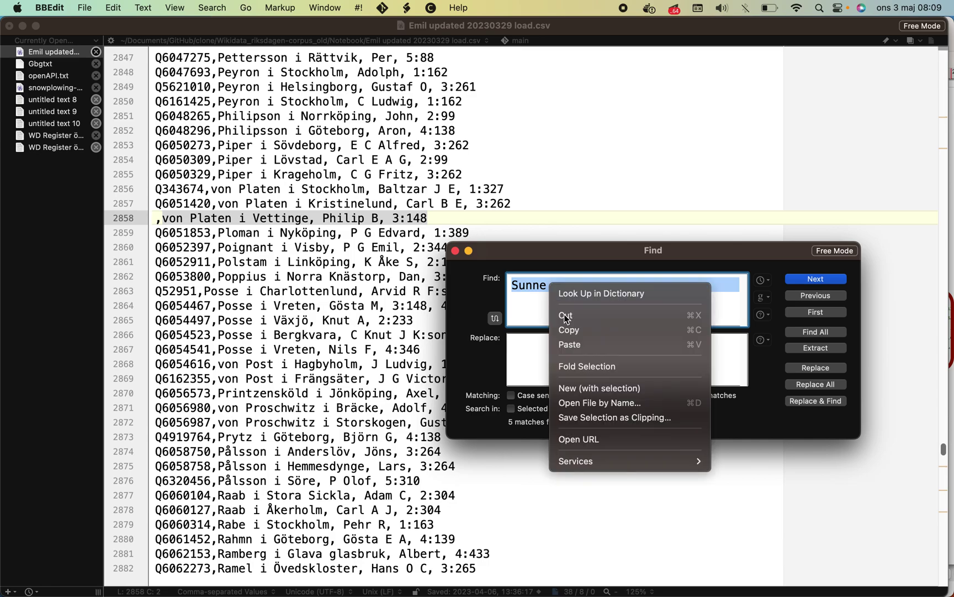
{"action": "left_click", "coordinate": [570, 344]}
{"action": "left_click", "coordinate": [802, 279]}
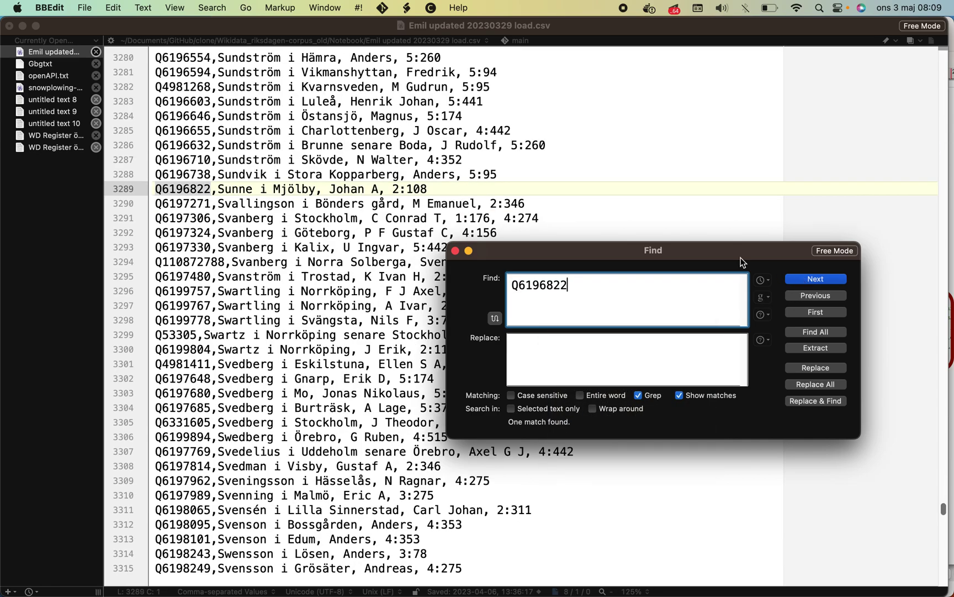
- Copy the text "Sunne i Mjölby, Johan A, 2:108" from the Q6196822 line
{"action": "left_click", "coordinate": [224, 191]}
{"action": "left_click", "coordinate": [220, 188]}
{"action": "left_click_drag", "start_coordinate": [220, 188], "coordinate": [428, 189]}
{"action": "right_click", "coordinate": [438, 186]}
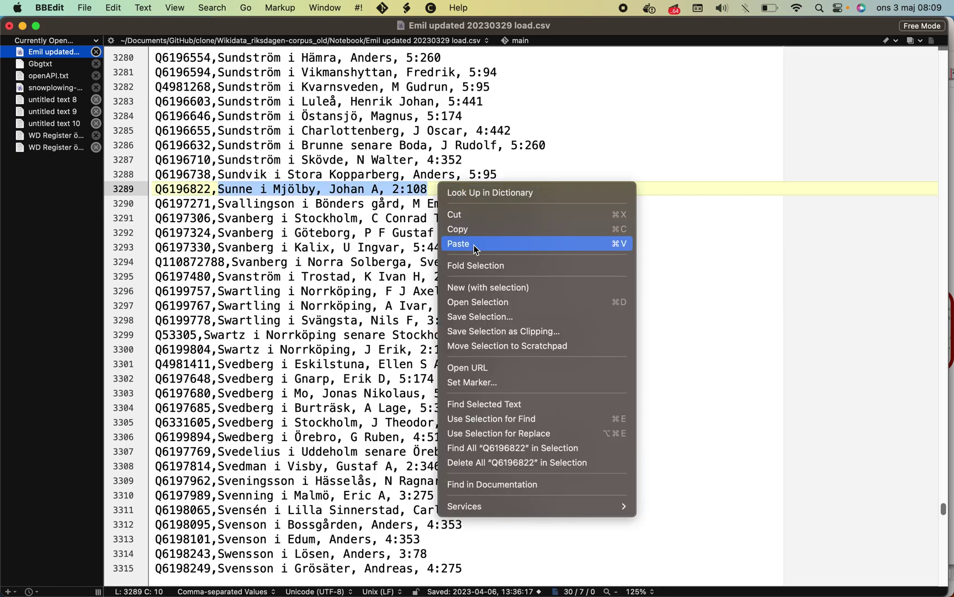
{"action": "left_click", "coordinate": [474, 230]}
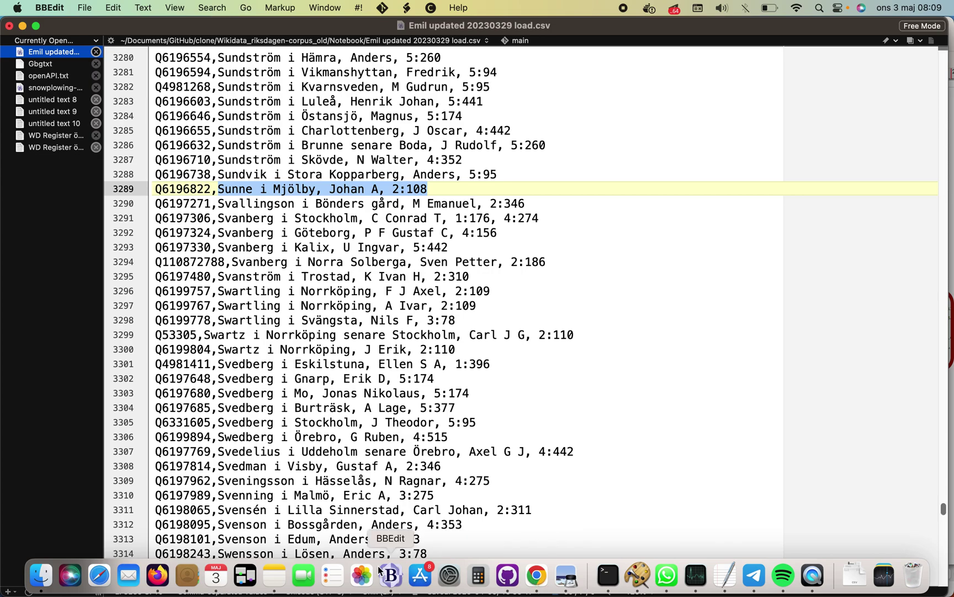
- Switch back to Chrome and replace the value of the item's namn statement with the copied "Sunne i Mjölby, Johan A, 2:108"
{"action": "left_click", "coordinate": [544, 577]}
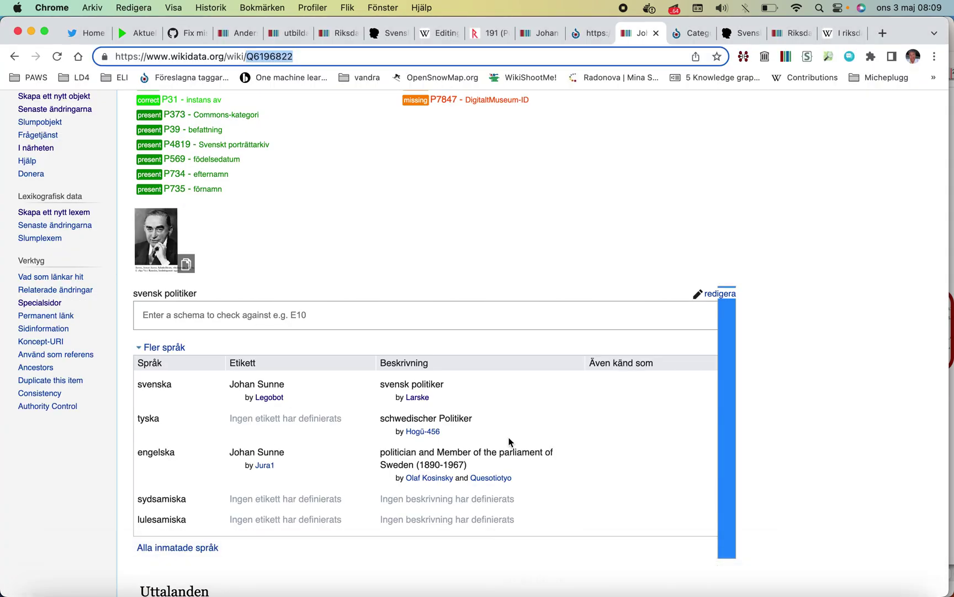
{"action": "scroll", "coordinate": [509, 441], "scroll_direction": "down", "scroll_amount": 15}
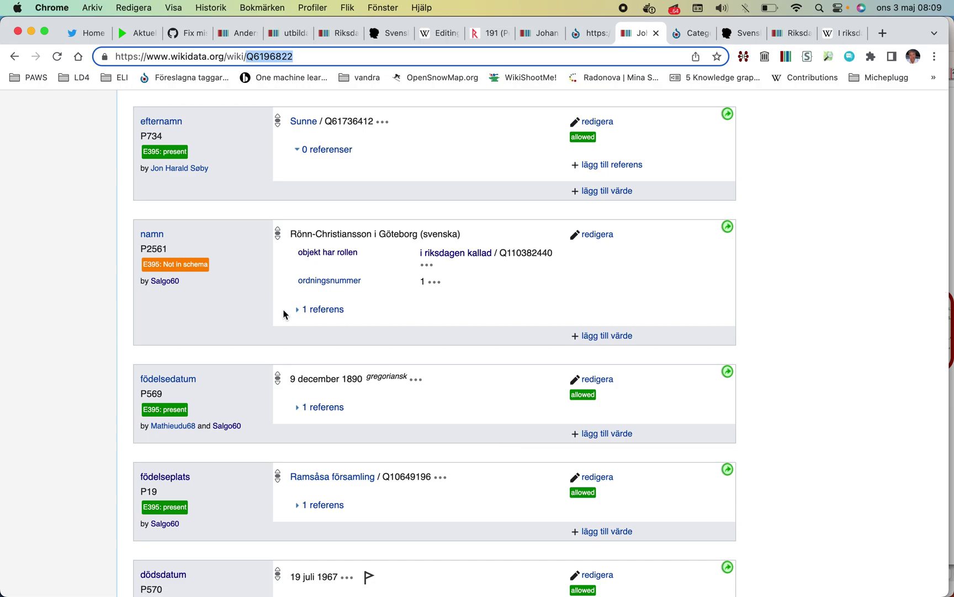
{"action": "left_click", "coordinate": [576, 236]}
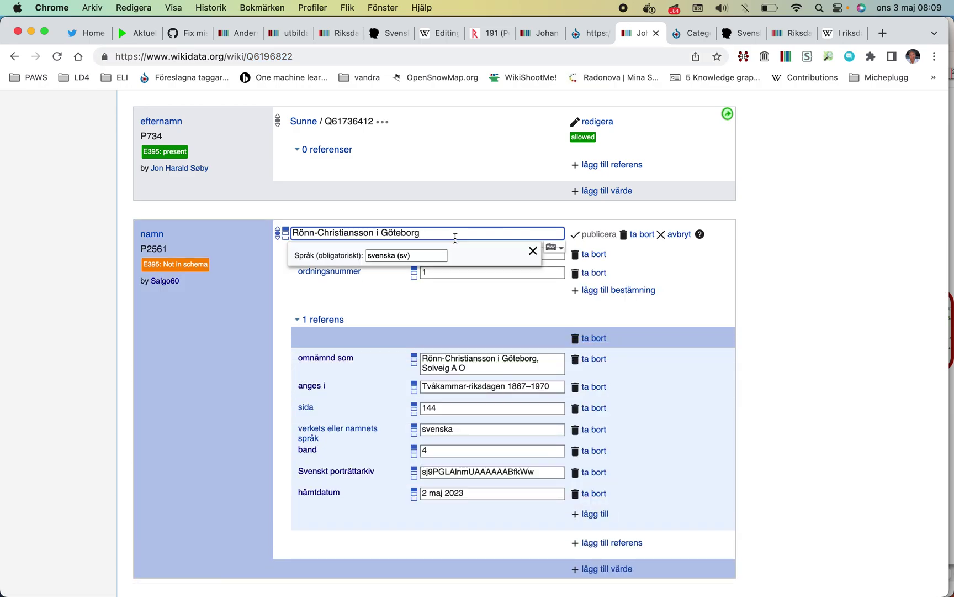
{"action": "triple_click", "coordinate": [321, 232]}
{"action": "right_click", "coordinate": [320, 232]}
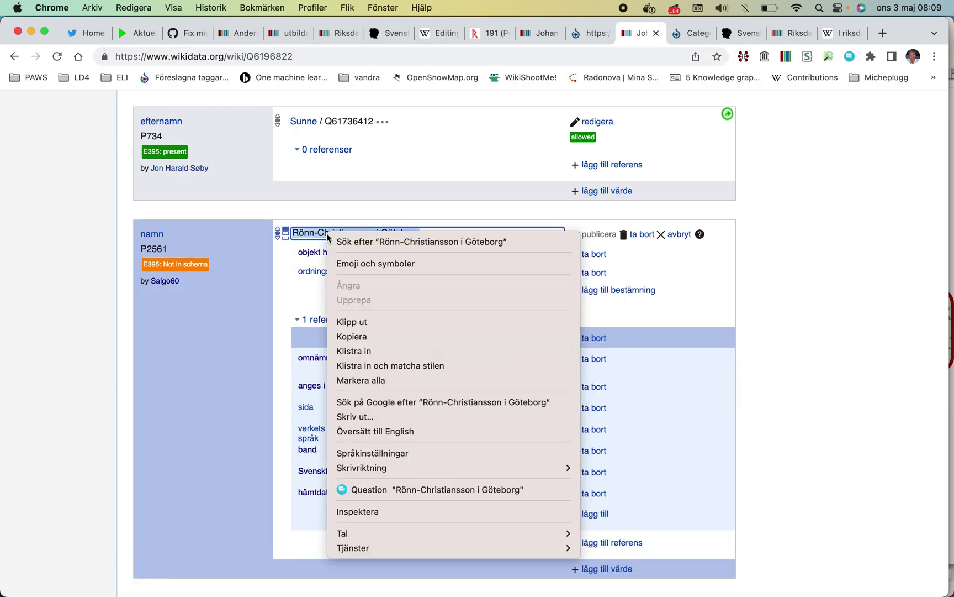
{"action": "left_click", "coordinate": [376, 353]}
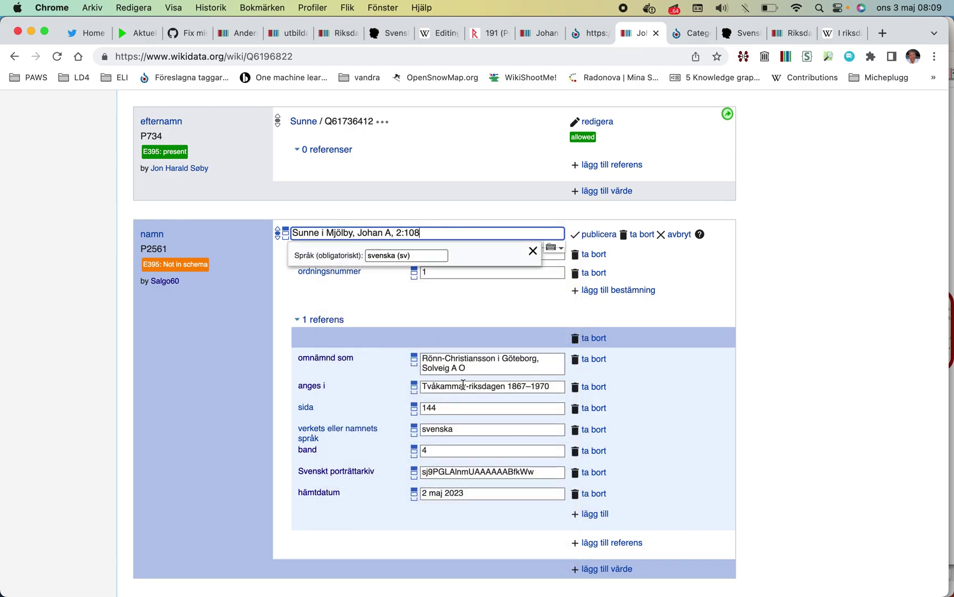
- Clear the Svenskt porträttarkiv identifier in the namn statement's reference and shorten the name value to "Sunne i Mjölby"
{"action": "double_click", "coordinate": [472, 472]}
{"action": "key", "text": "BackSpace"}
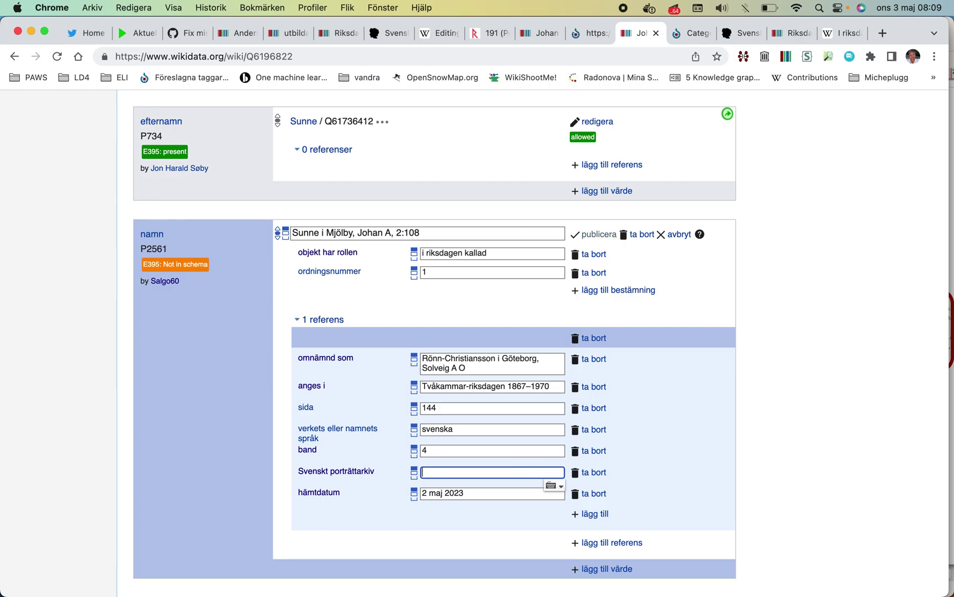
{"action": "left_click_drag", "start_coordinate": [354, 232], "coordinate": [423, 232]}
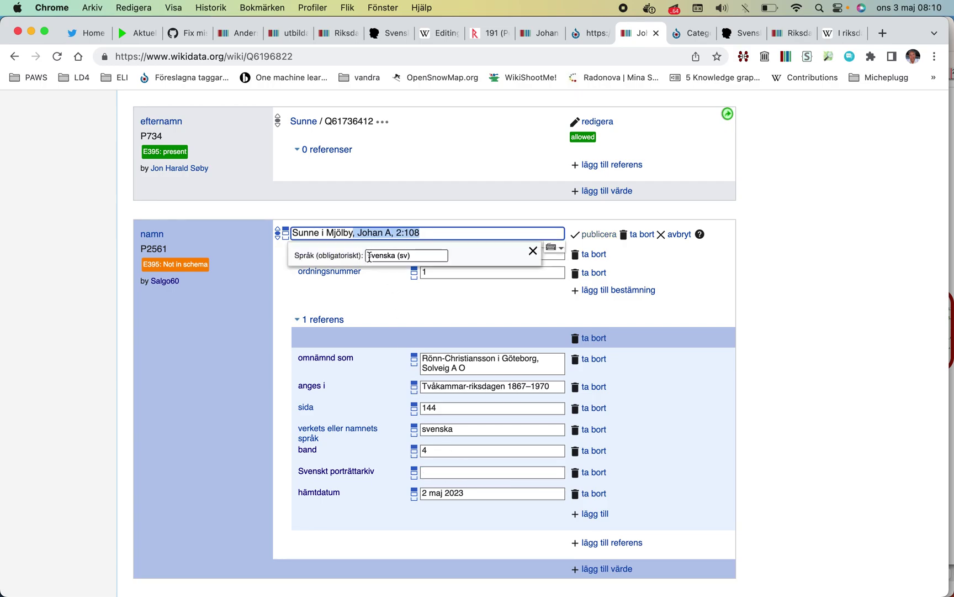
{"action": "key", "text": "BackSpace"}
{"action": "scroll", "coordinate": [361, 310], "scroll_direction": "up", "scroll_amount": 1}
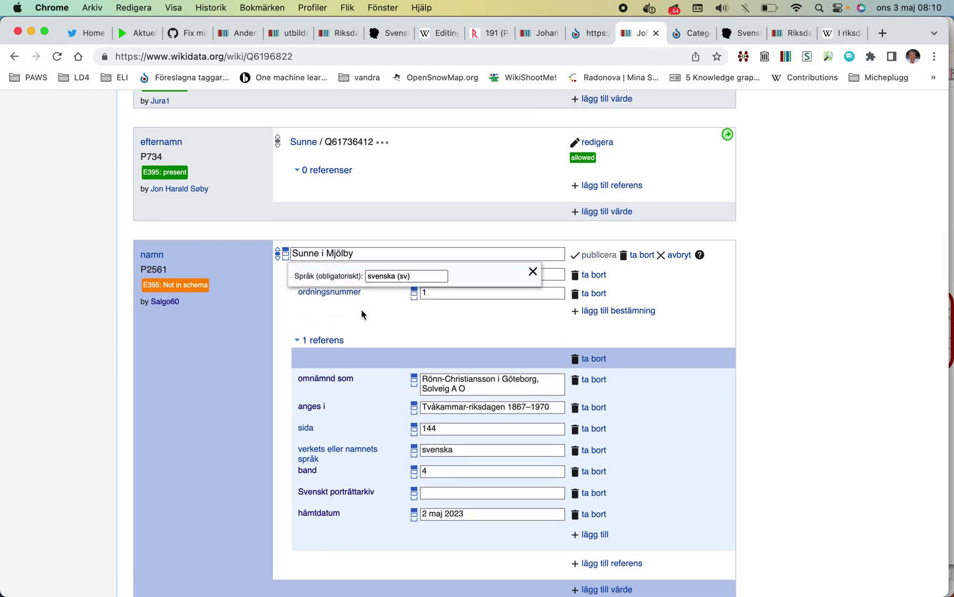
{"action": "left_click", "coordinate": [361, 311]}
{"action": "scroll", "coordinate": [361, 310], "scroll_direction": "up", "scroll_amount": 15}
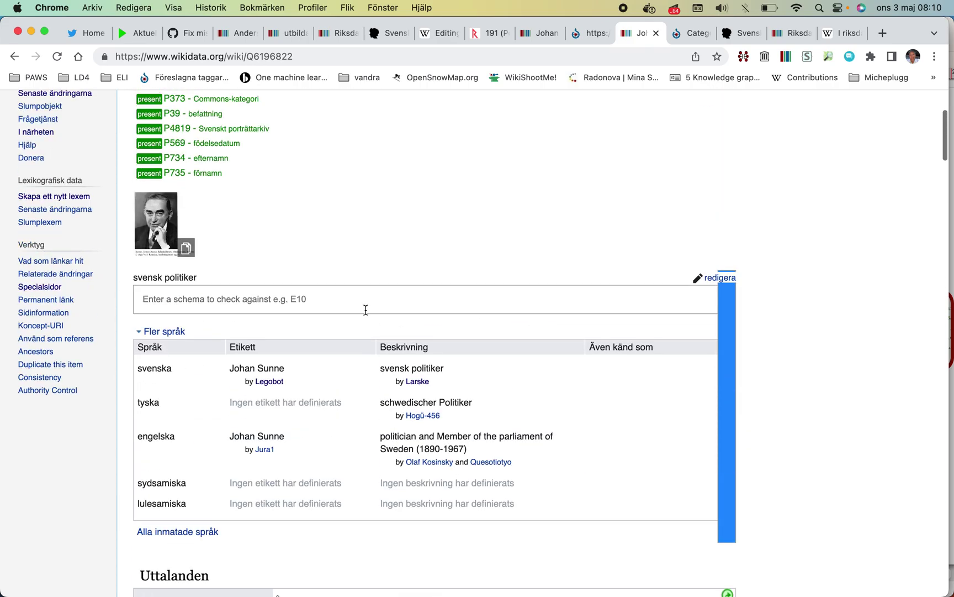
- Add "Sunne i Mjölby" as the Swedish alias of the item and publish it
{"action": "left_click", "coordinate": [718, 278]}
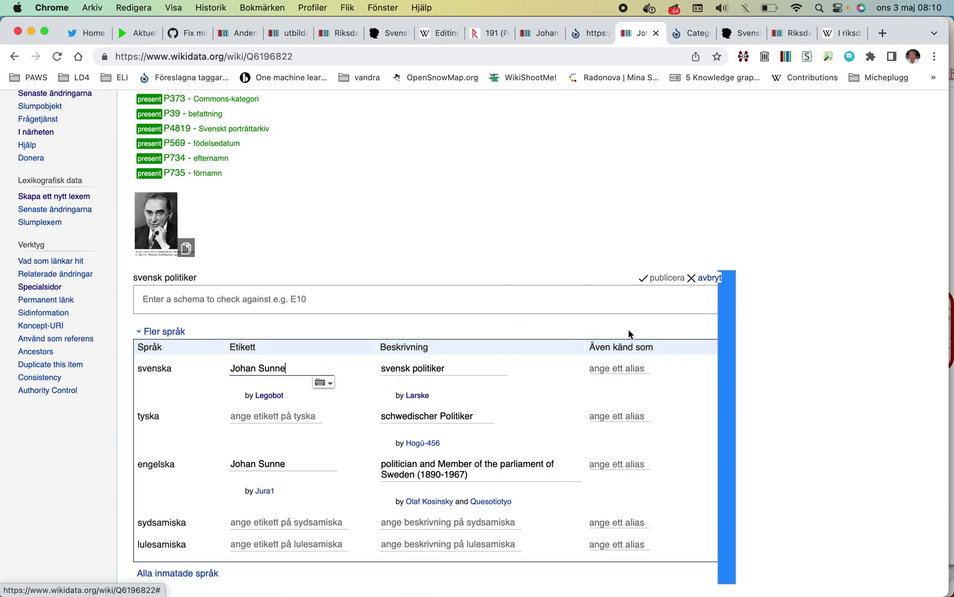
{"action": "right_click", "coordinate": [616, 374]}
{"action": "left_click", "coordinate": [642, 465]}
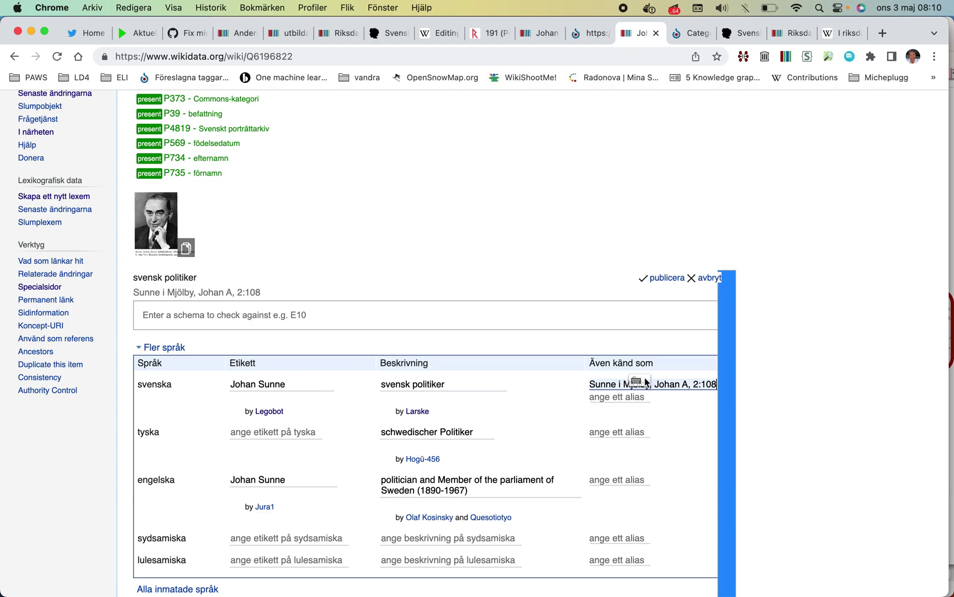
{"action": "left_click", "coordinate": [652, 384], "text": "shift"}
{"action": "key", "text": "BackSpace"}
{"action": "key", "text": "BackSpace"}
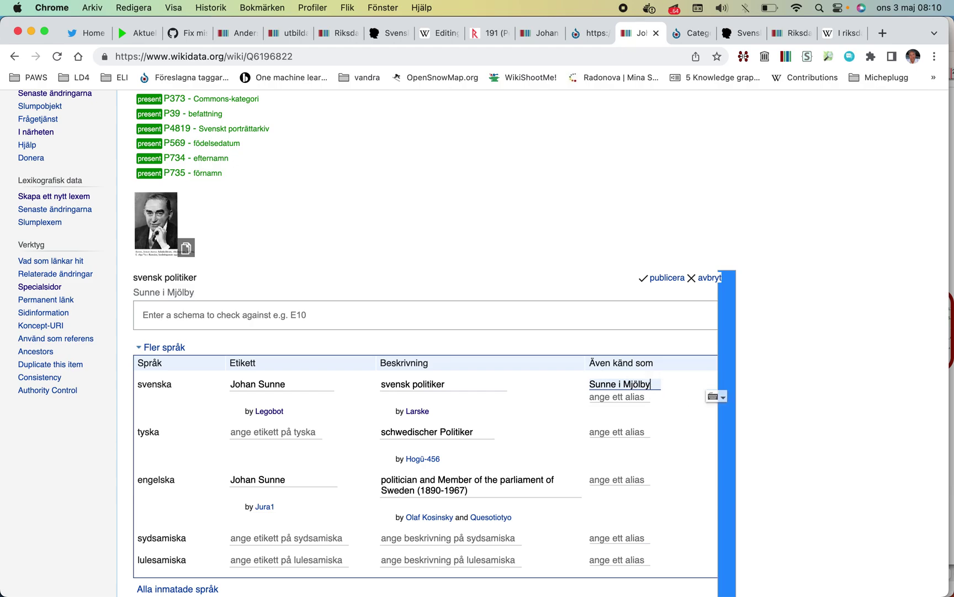
{"action": "left_click", "coordinate": [675, 278]}
- Replace the omnämnd som value in the namn statement's reference with the copied "Sunne i Mjölby, Johan A, 2:108"
{"action": "scroll", "coordinate": [659, 284], "scroll_direction": "down", "scroll_amount": 15}
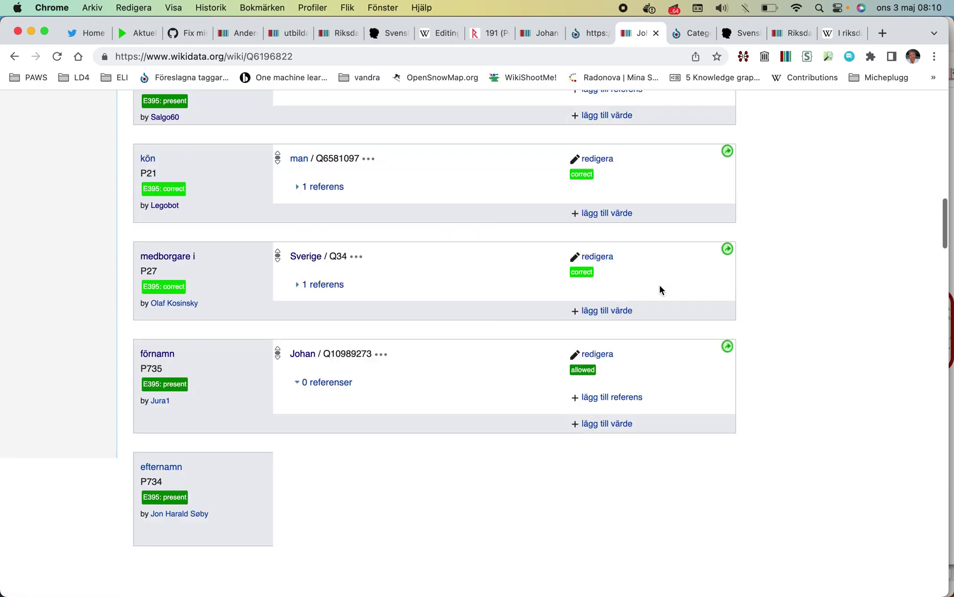
{"action": "scroll", "coordinate": [659, 284], "scroll_direction": "down", "scroll_amount": 2}
{"action": "scroll", "coordinate": [618, 312], "scroll_direction": "up", "scroll_amount": 4}
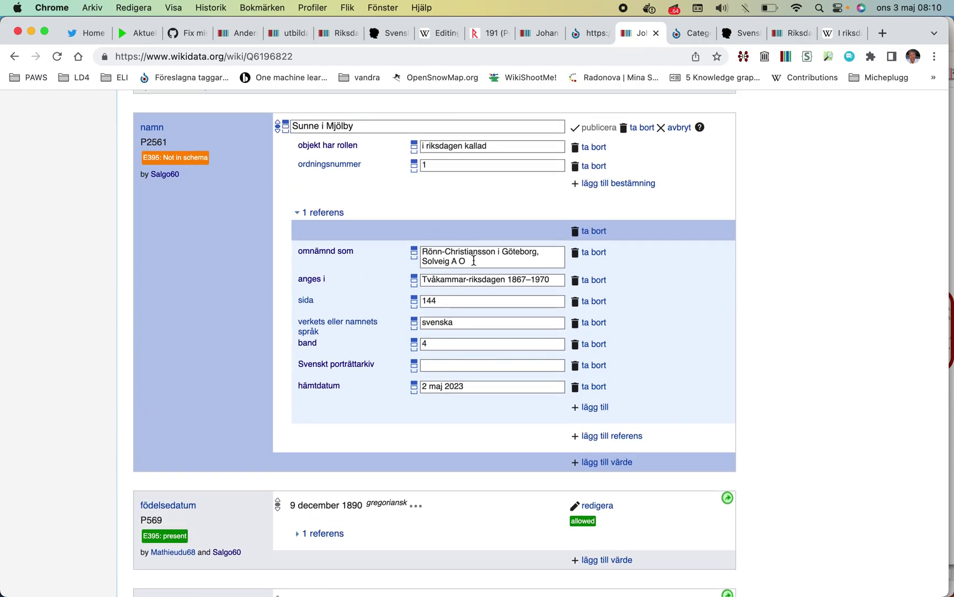
{"action": "triple_click", "coordinate": [443, 257]}
{"action": "right_click", "coordinate": [444, 258]}
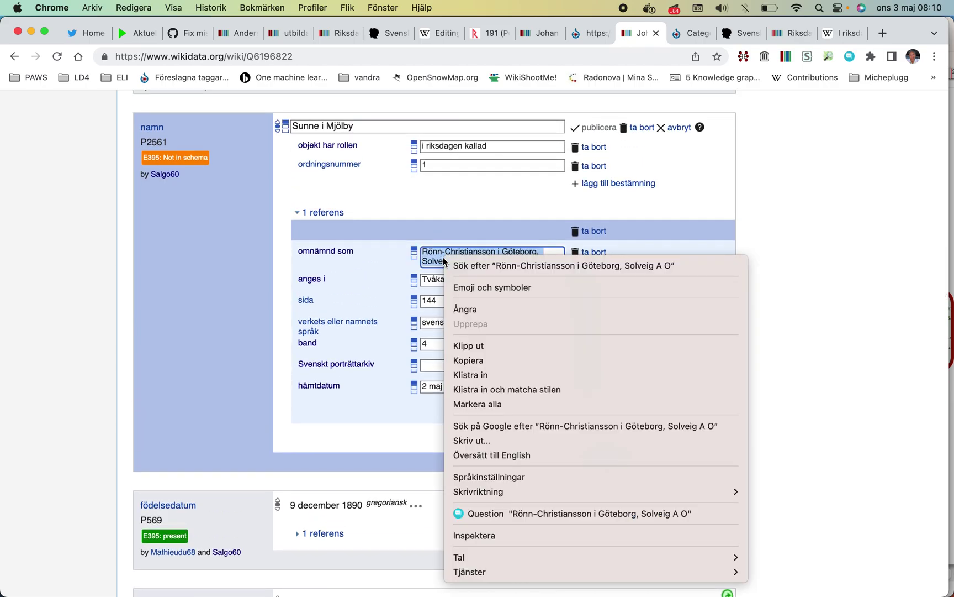
{"action": "left_click", "coordinate": [491, 375]}
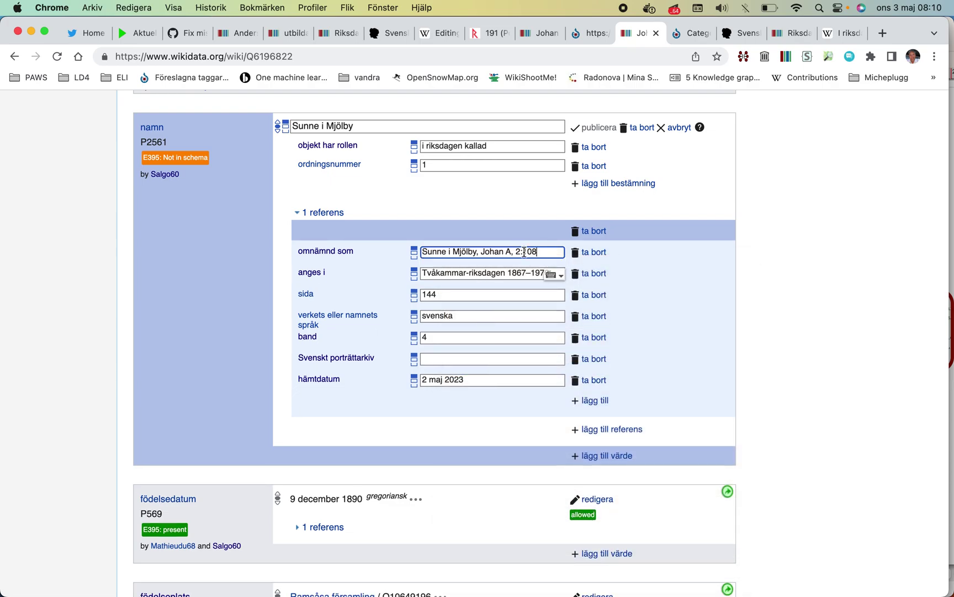
- Set band to 2 and sida to 108 in the reference, and shorten omnämnd som to "Sunne i Mjölby, Johan A"
{"action": "left_click_drag", "start_coordinate": [516, 251], "coordinate": [544, 266]}
{"action": "double_click", "coordinate": [439, 337]}
{"action": "type", "text": "2"}
{"action": "left_click", "coordinate": [433, 295]}
{"action": "left_click_drag", "start_coordinate": [432, 295], "coordinate": [411, 299]}
{"action": "type", "text": "108"}
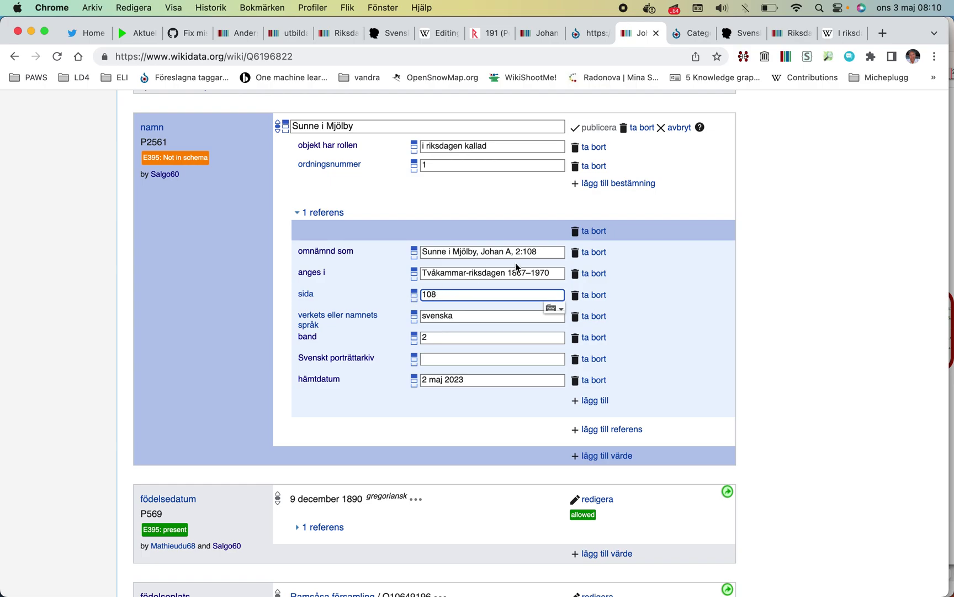
{"action": "left_click", "coordinate": [542, 253]}
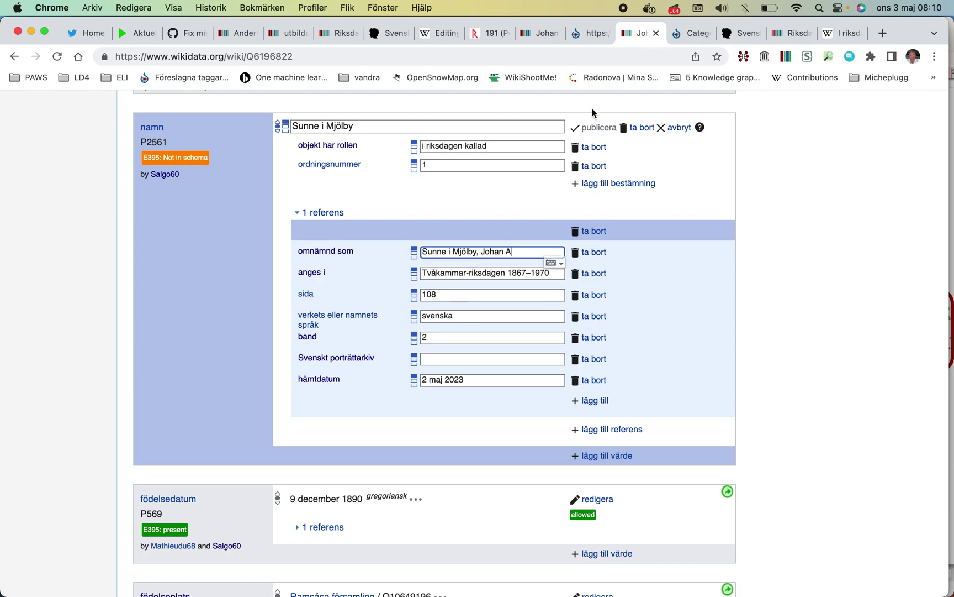
- Copy Johan Sunne's identifier from the address of his Svenskt porträttarkiv page and return to the Wikidata item
{"action": "left_click", "coordinate": [735, 33]}
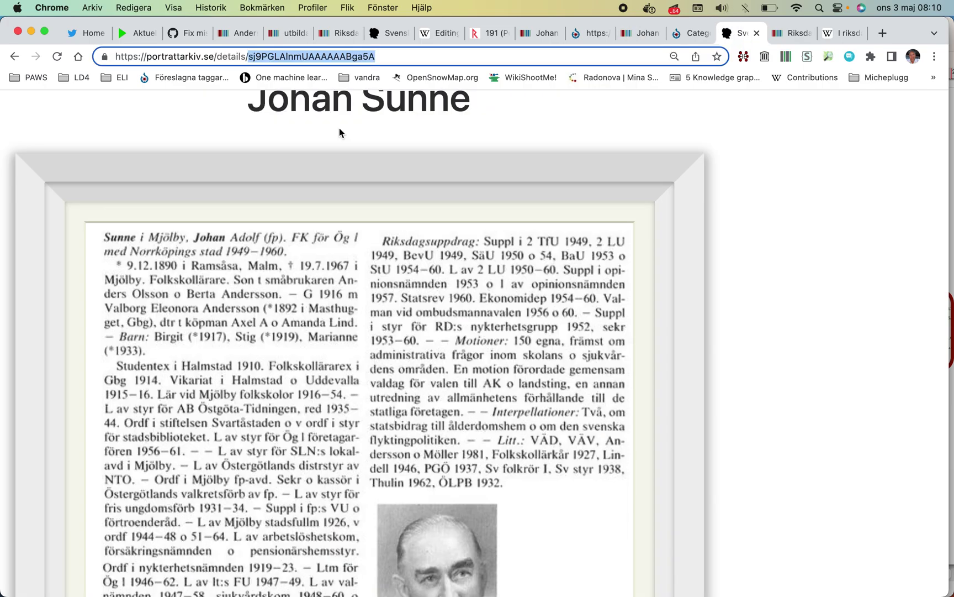
{"action": "right_click", "coordinate": [333, 50]}
{"action": "left_click", "coordinate": [366, 162]}
{"action": "left_click", "coordinate": [675, 40]}
{"action": "left_click", "coordinate": [649, 35]}
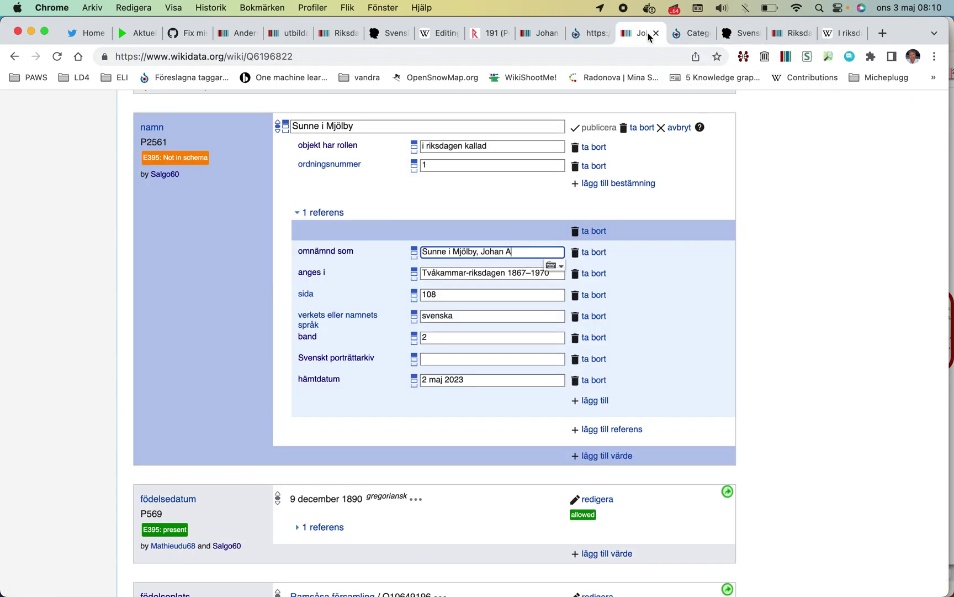
- Paste the copied identifier as the reference's Svenskt porträttarkiv value and publish the namn statement
{"action": "left_click", "coordinate": [435, 361]}
{"action": "right_click", "coordinate": [437, 362]}
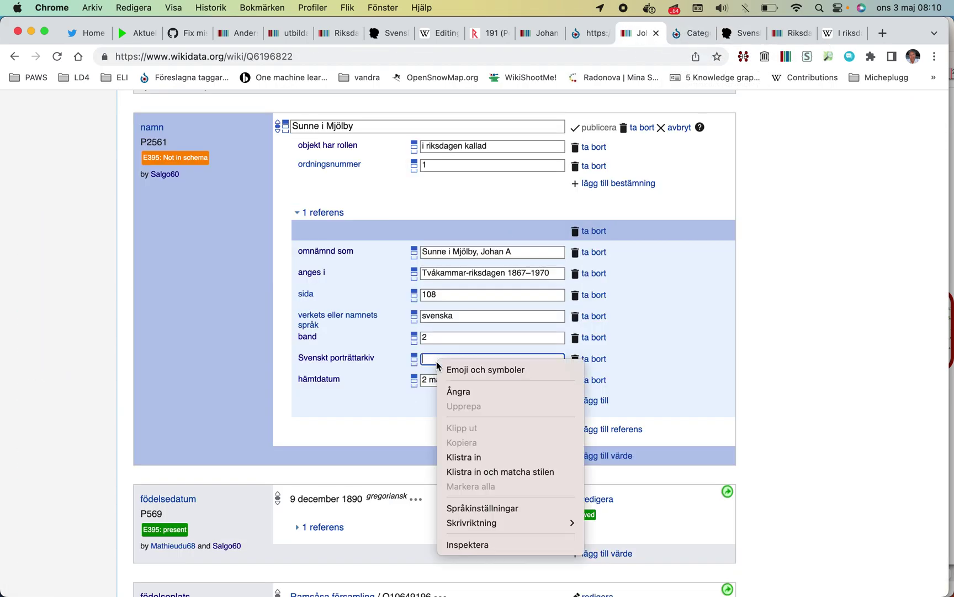
{"action": "left_click", "coordinate": [472, 454]}
{"action": "scroll", "coordinate": [597, 276], "scroll_direction": "up", "scroll_amount": 3}
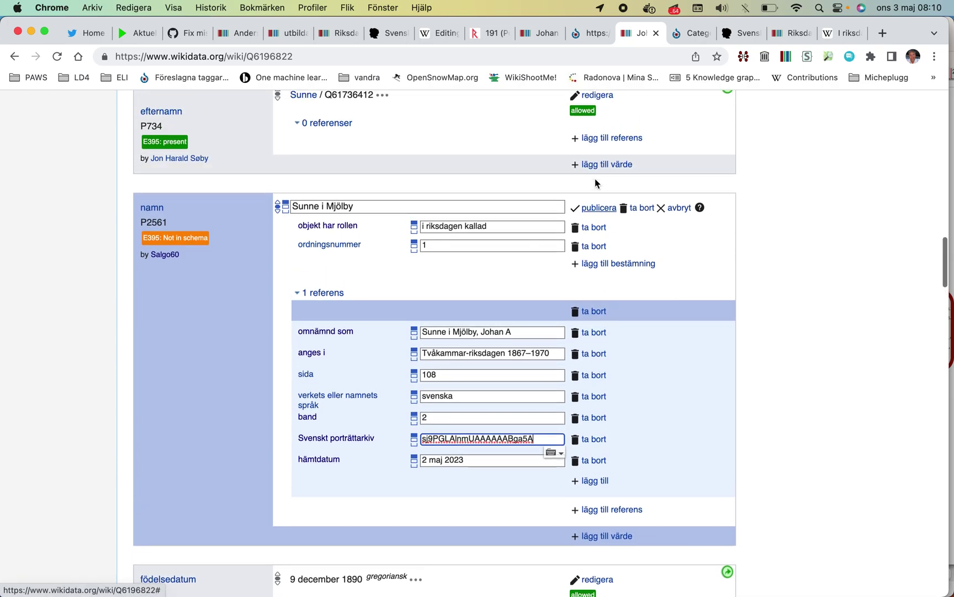
{"action": "left_click", "coordinate": [599, 206]}
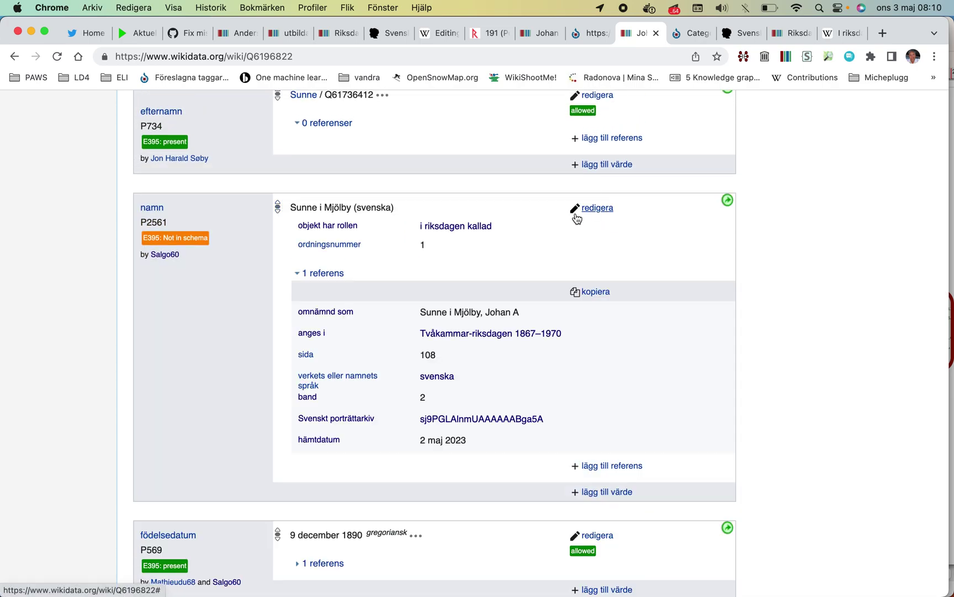
- Copy the reference of the namn statement "Sunne i Mjölby" and insert it into the efternamn statement Sunne
{"action": "scroll", "coordinate": [481, 247], "scroll_direction": "up", "scroll_amount": 3}
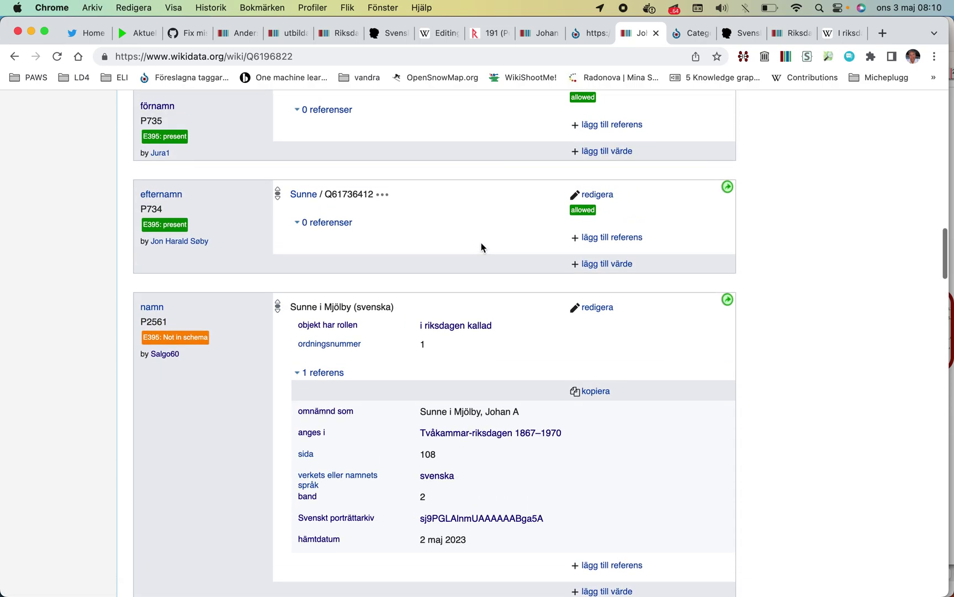
{"action": "scroll", "coordinate": [441, 296], "scroll_direction": "up", "scroll_amount": 15}
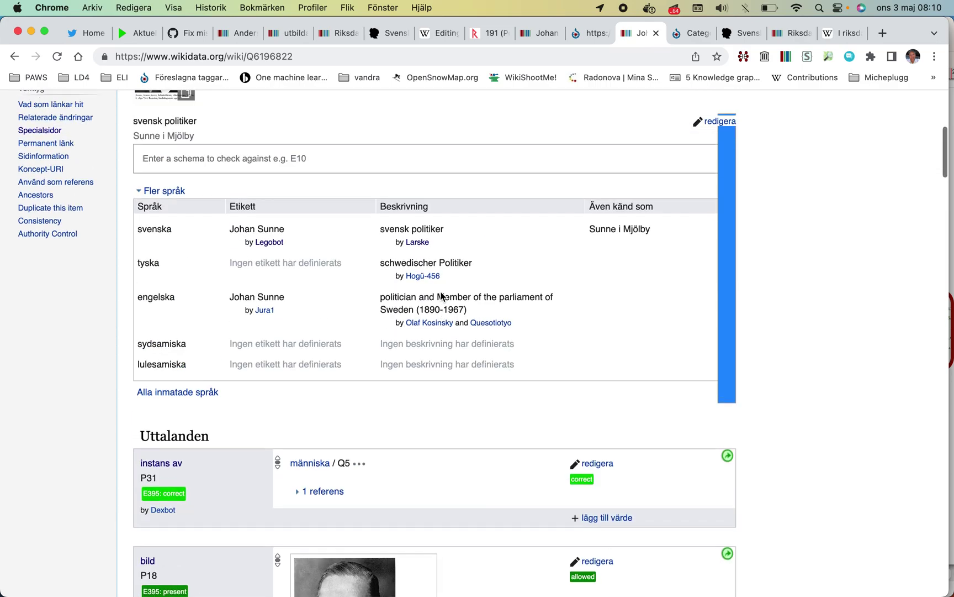
{"action": "scroll", "coordinate": [620, 340], "scroll_direction": "down", "scroll_amount": 15}
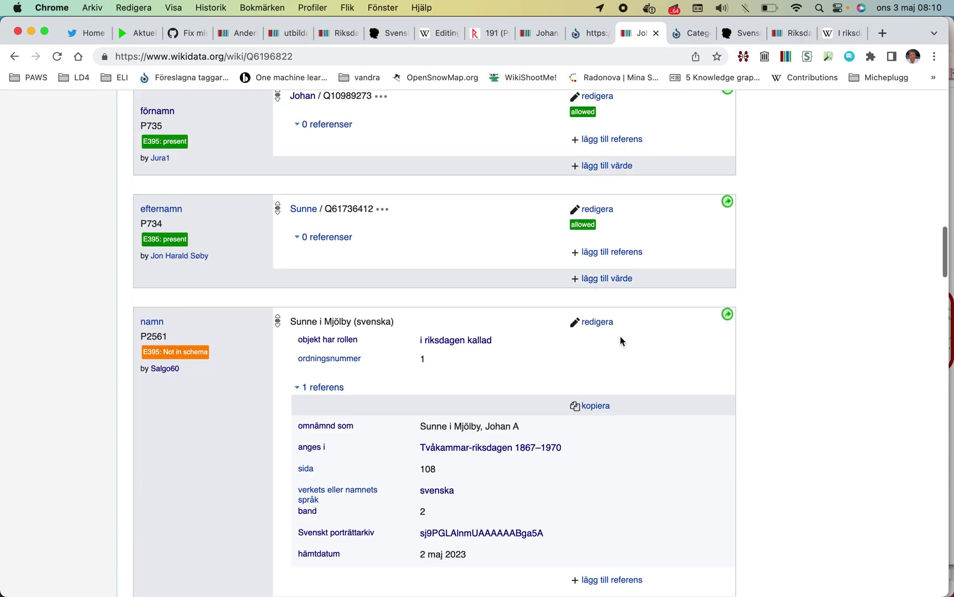
{"action": "left_click", "coordinate": [594, 280]}
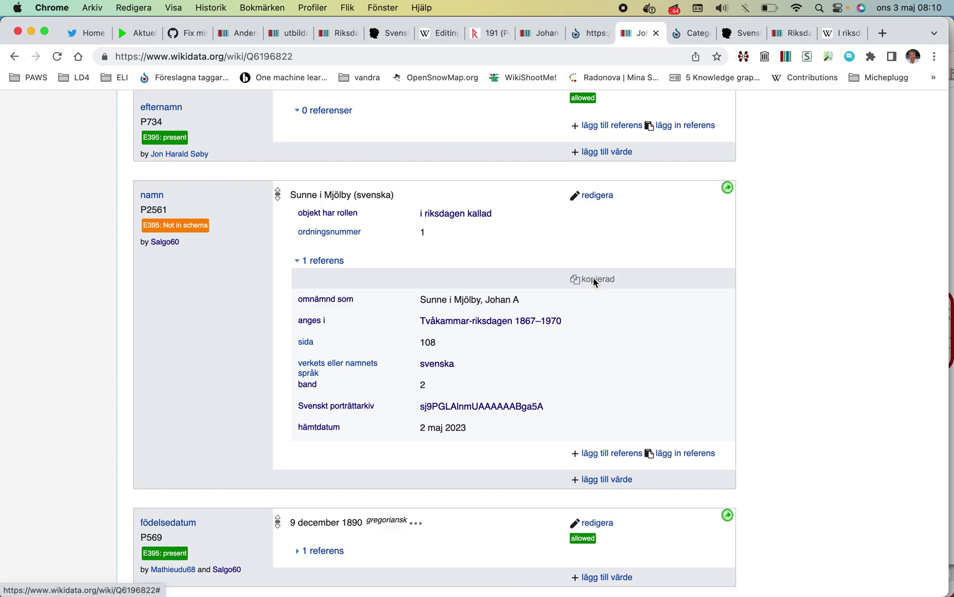
{"action": "scroll", "coordinate": [593, 277], "scroll_direction": "up", "scroll_amount": 3}
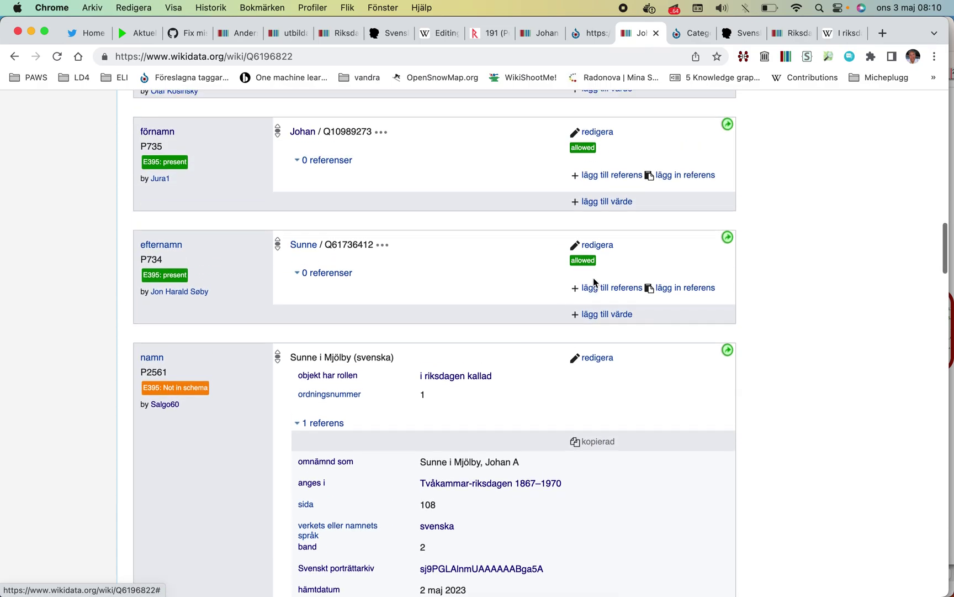
{"action": "left_click", "coordinate": [690, 32]}
{"action": "left_click", "coordinate": [641, 33]}
{"action": "left_click", "coordinate": [685, 288]}
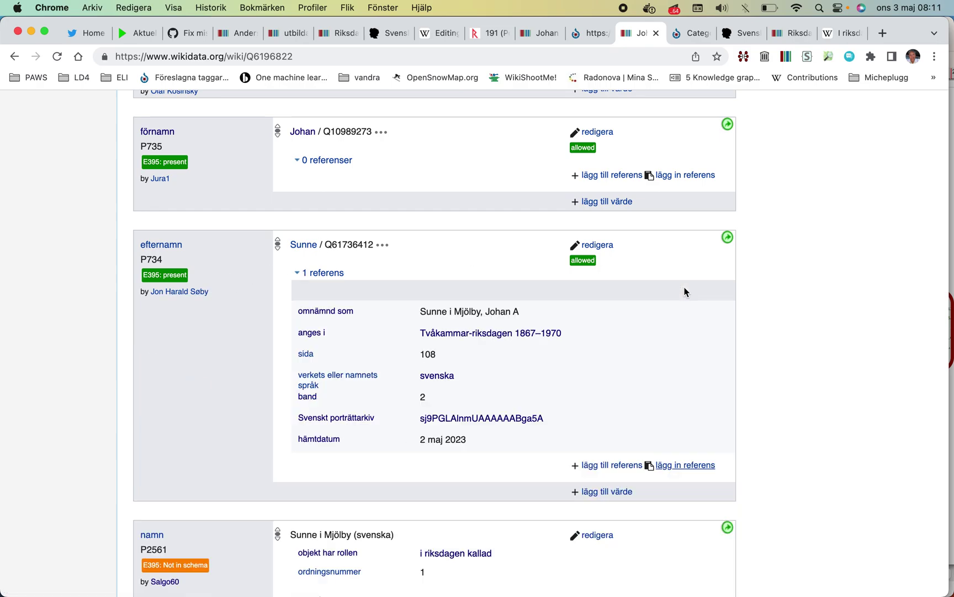
- Place the Svenskt porträttarkiv page directly beside the Wikidata item in the browser's tab order, checking his full given names, and return to the item
{"action": "scroll", "coordinate": [685, 292], "scroll_direction": "up", "scroll_amount": 2}
{"action": "left_click", "coordinate": [685, 29]}
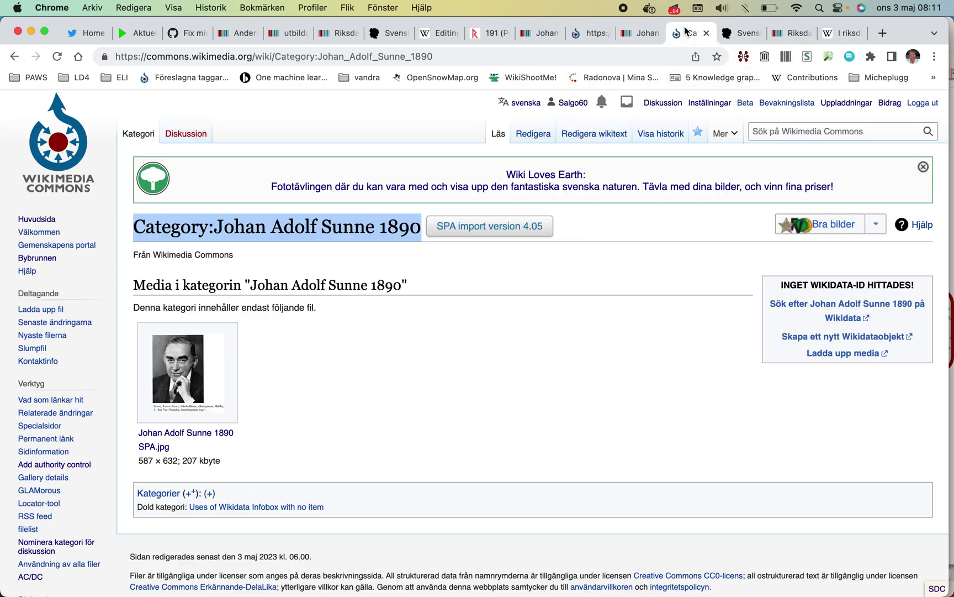
{"action": "left_click", "coordinate": [736, 32]}
{"action": "left_click_drag", "start_coordinate": [736, 32], "coordinate": [690, 33]}
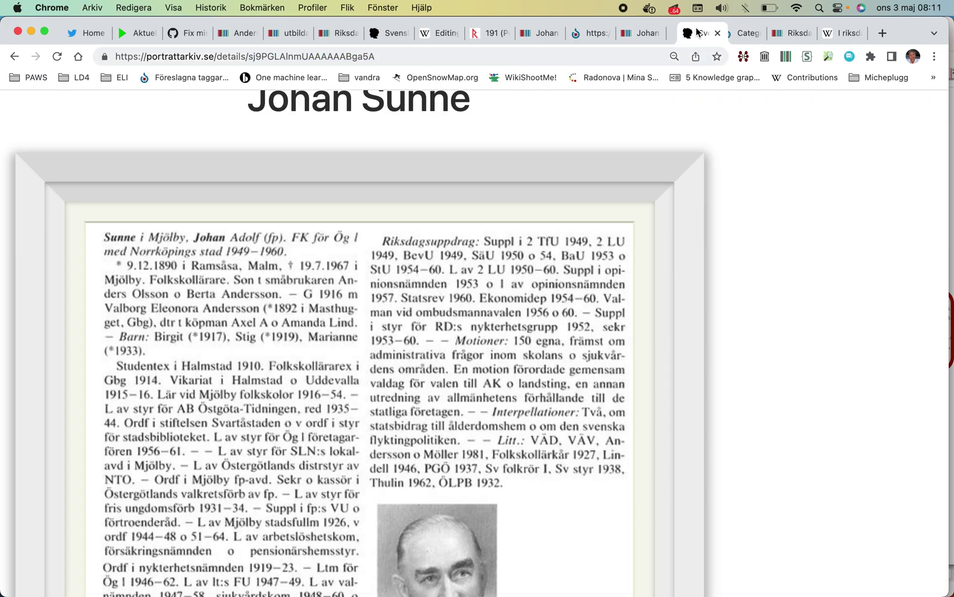
{"action": "left_click", "coordinate": [643, 33]}
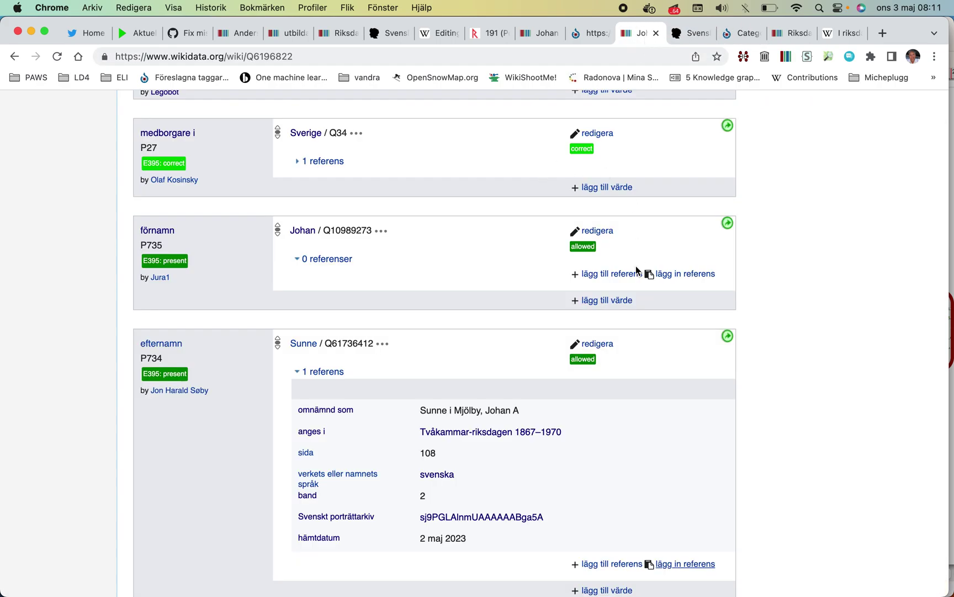
- Add the male given name Adolf as a second förnamn value with ordningsnummer 2 and publish it
{"action": "left_click", "coordinate": [602, 301]}
{"action": "type", "text": "Adolf"}
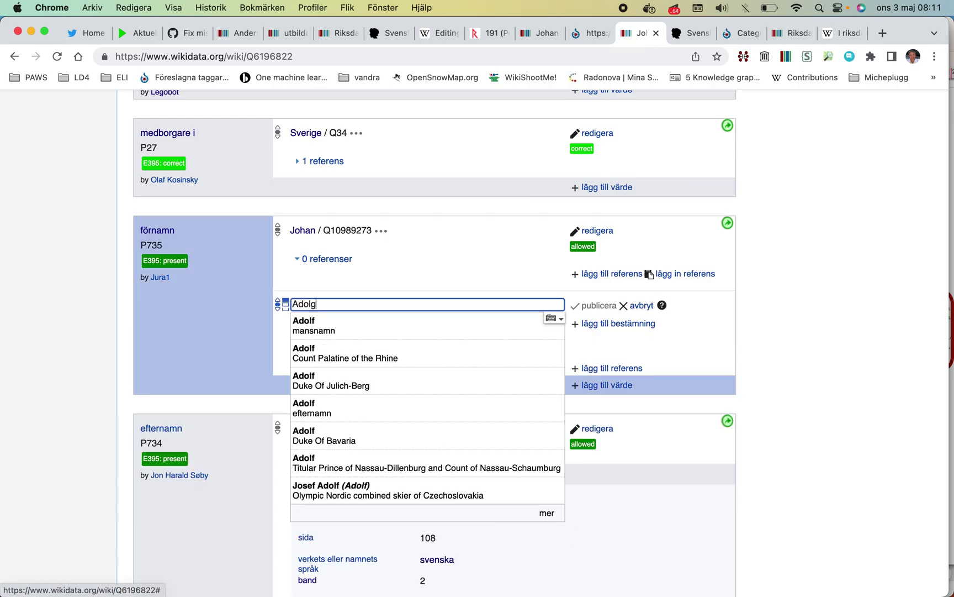
{"action": "left_click", "coordinate": [522, 327]}
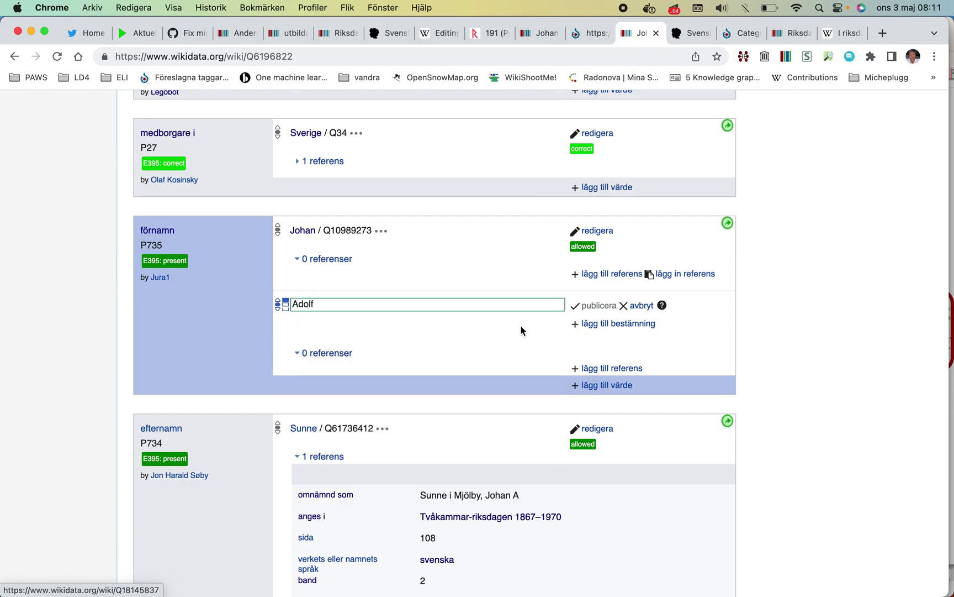
{"action": "left_click", "coordinate": [604, 324]}
{"action": "type", "text": "ordn"}
{"action": "key", "text": "Tab"}
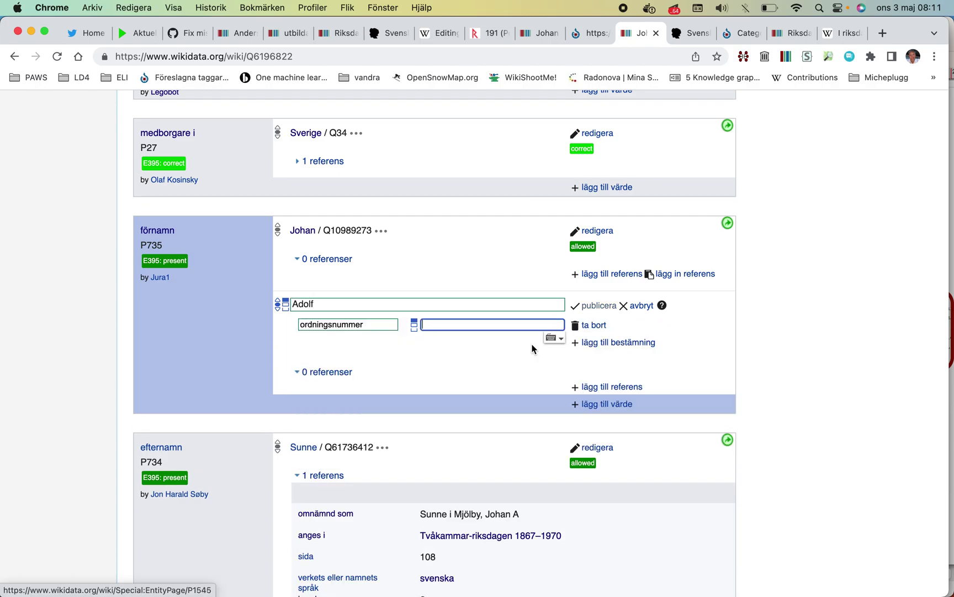
{"action": "type", "text": "2"}
{"action": "left_click", "coordinate": [606, 344]}
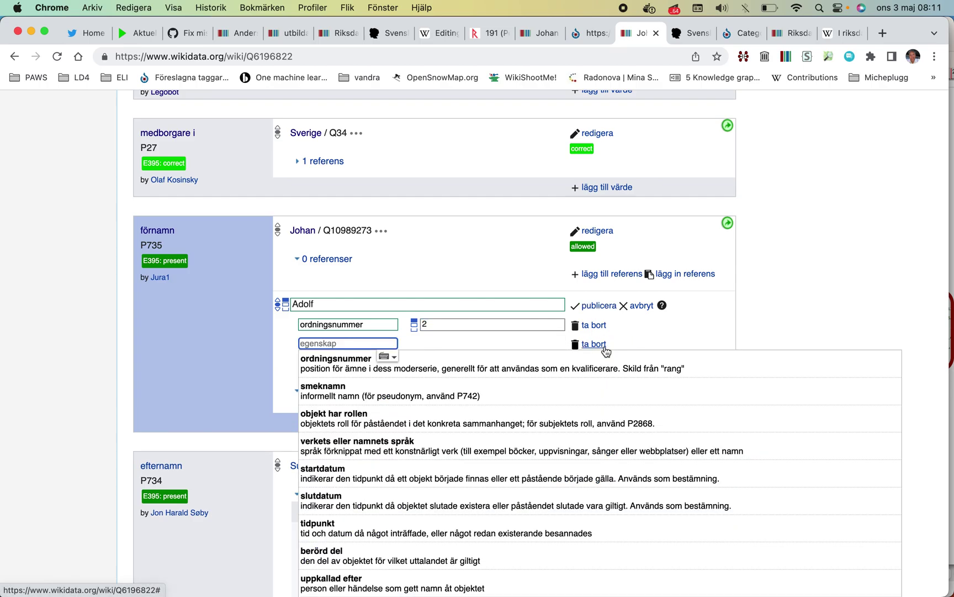
{"action": "left_click", "coordinate": [603, 345]}
{"action": "left_click", "coordinate": [598, 306]}
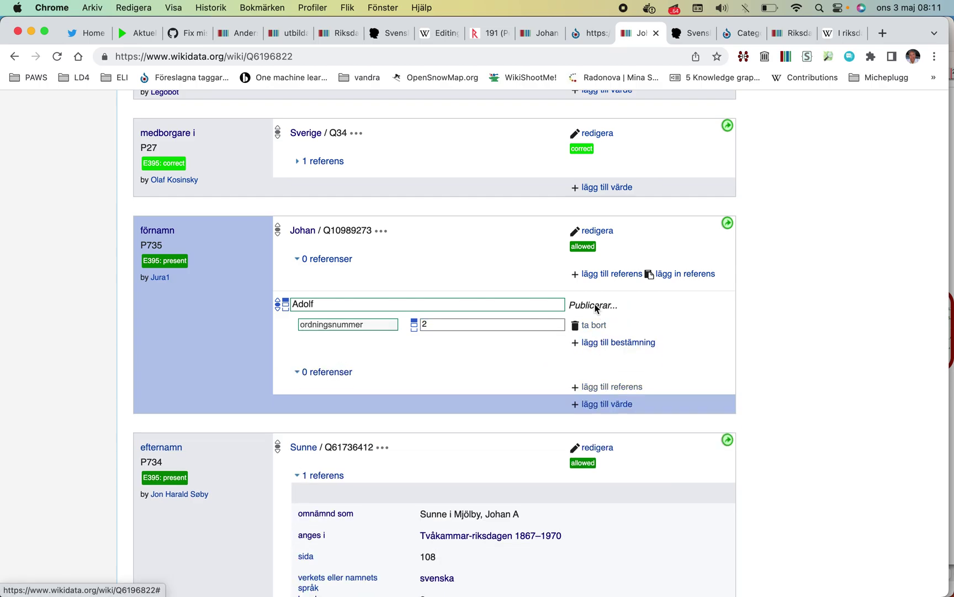
- Add the qualifiers ordningsnummer 1 and objekt har rollen tilltalsnamn to the förnamn Johan, publish, and check the name against Svenskt porträttarkiv
{"action": "left_click", "coordinate": [599, 231]}
{"action": "left_click", "coordinate": [601, 247]}
{"action": "type", "text": "ordningsnummer"}
{"action": "left_click", "coordinate": [557, 266]}
{"action": "type", "text": "1"}
{"action": "left_click", "coordinate": [594, 270]}
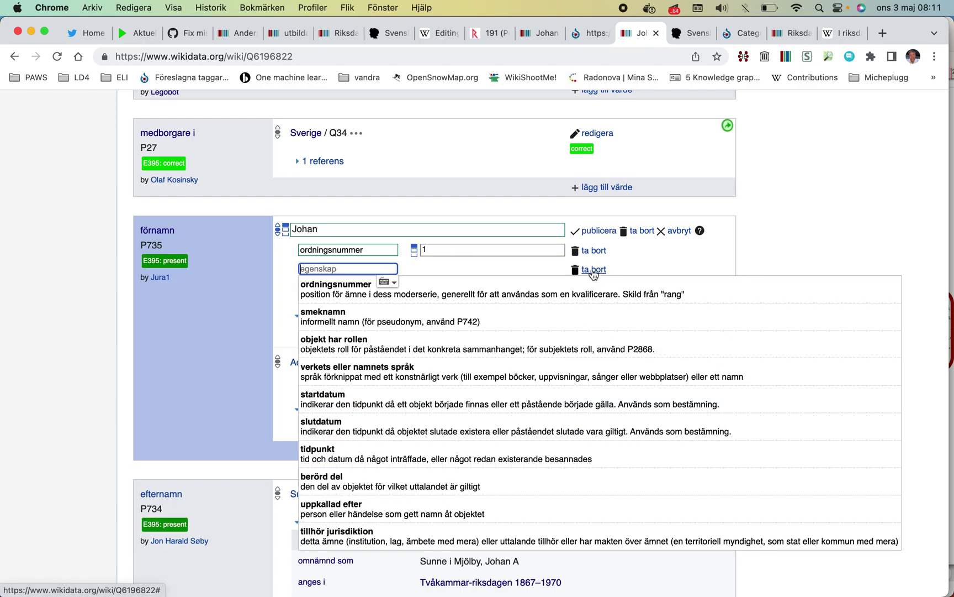
{"action": "left_click", "coordinate": [486, 345]}
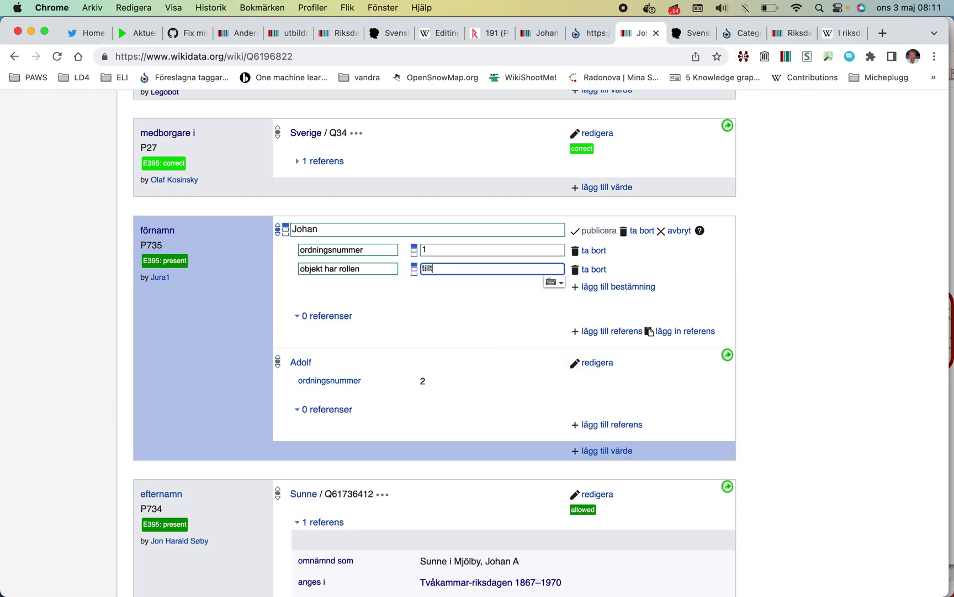
{"action": "left_click", "coordinate": [482, 315]}
{"action": "left_click", "coordinate": [591, 231]}
{"action": "left_click", "coordinate": [686, 36]}
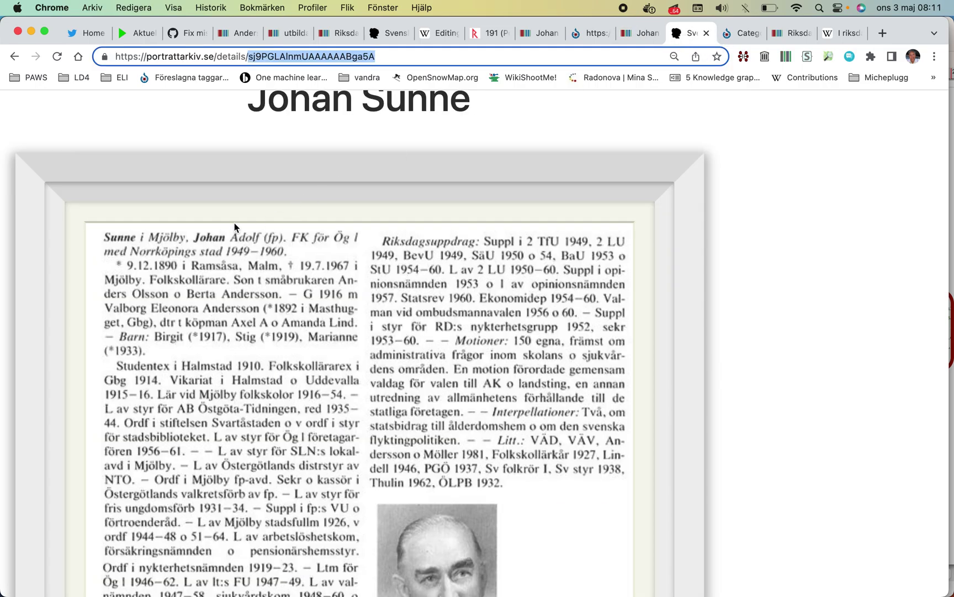
{"action": "left_click", "coordinate": [631, 36]}
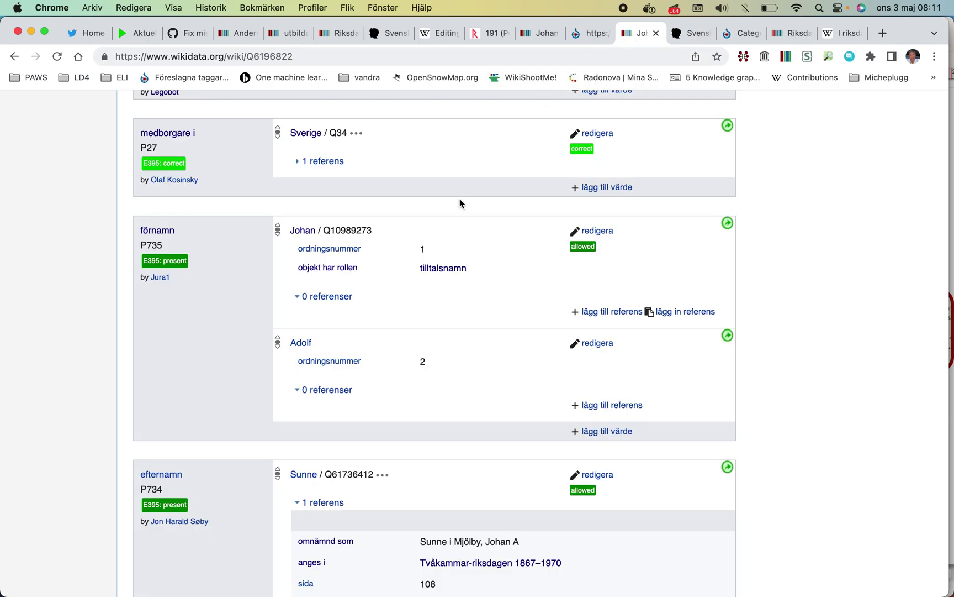
- Reload the Wikidata item and copy the reference of the efternamn statement Sunne
{"action": "key", "text": "super+r"}
{"action": "scroll", "coordinate": [314, 248], "scroll_direction": "down", "scroll_amount": 5}
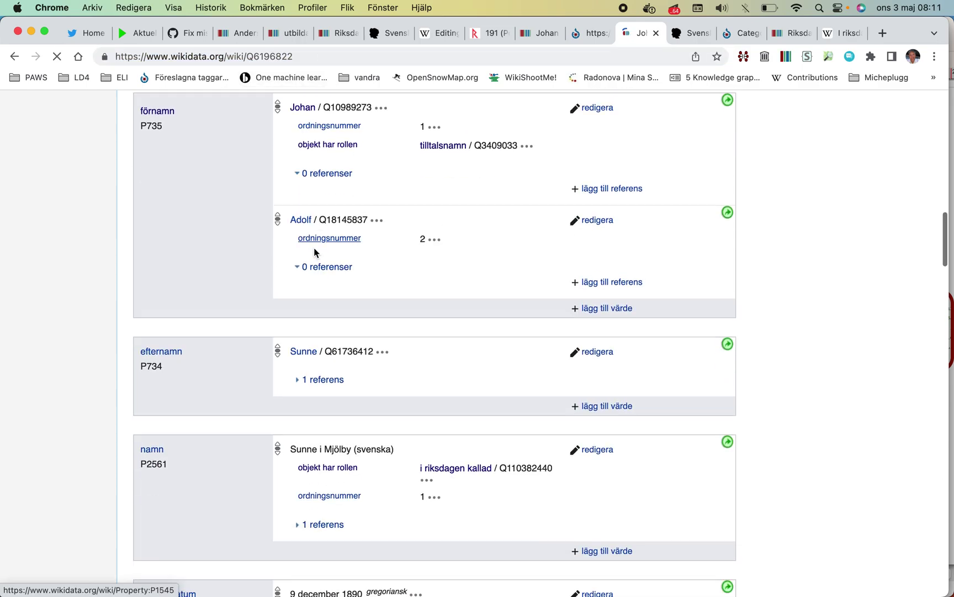
{"action": "left_click", "coordinate": [314, 260]}
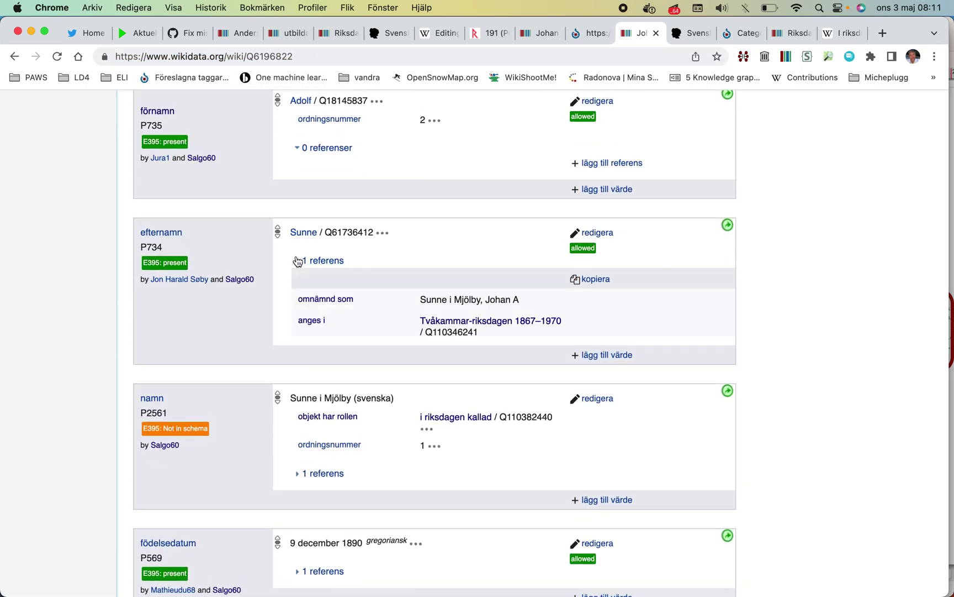
{"action": "left_click", "coordinate": [606, 279]}
- Insert the copied reference into both förnamn values, Adolf and Johan
{"action": "scroll", "coordinate": [691, 283], "scroll_direction": "up", "scroll_amount": 3}
{"action": "left_click", "coordinate": [698, 301]}
{"action": "scroll", "coordinate": [698, 309], "scroll_direction": "up", "scroll_amount": 2}
{"action": "left_click", "coordinate": [694, 317]}
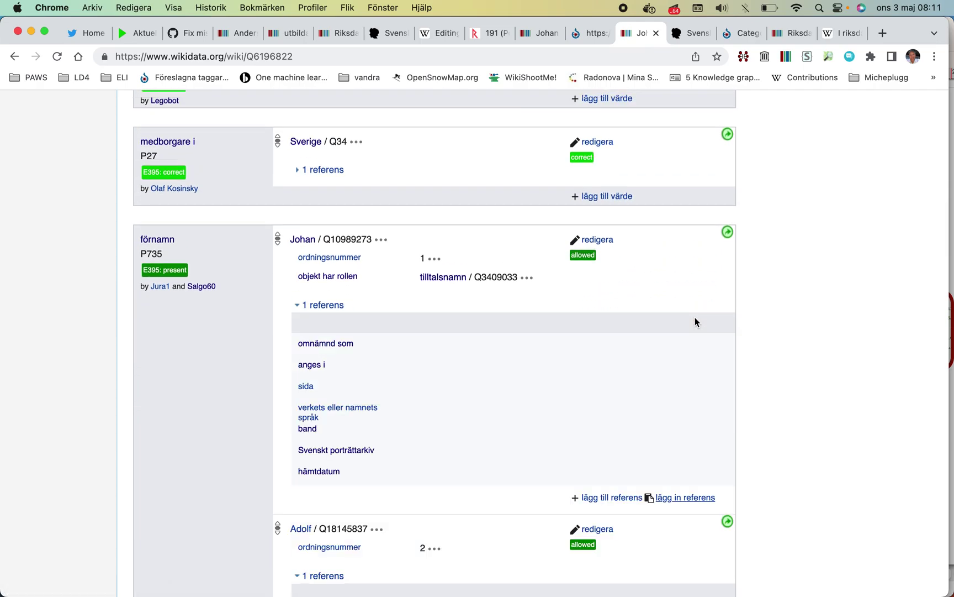
- Expand the födelsedatum reference, check the birth date against Svenskt porträttarkiv, and insert the copied reference into födelsedatum
{"action": "scroll", "coordinate": [695, 317], "scroll_direction": "down", "scroll_amount": 6}
{"action": "scroll", "coordinate": [695, 317], "scroll_direction": "up", "scroll_amount": 2}
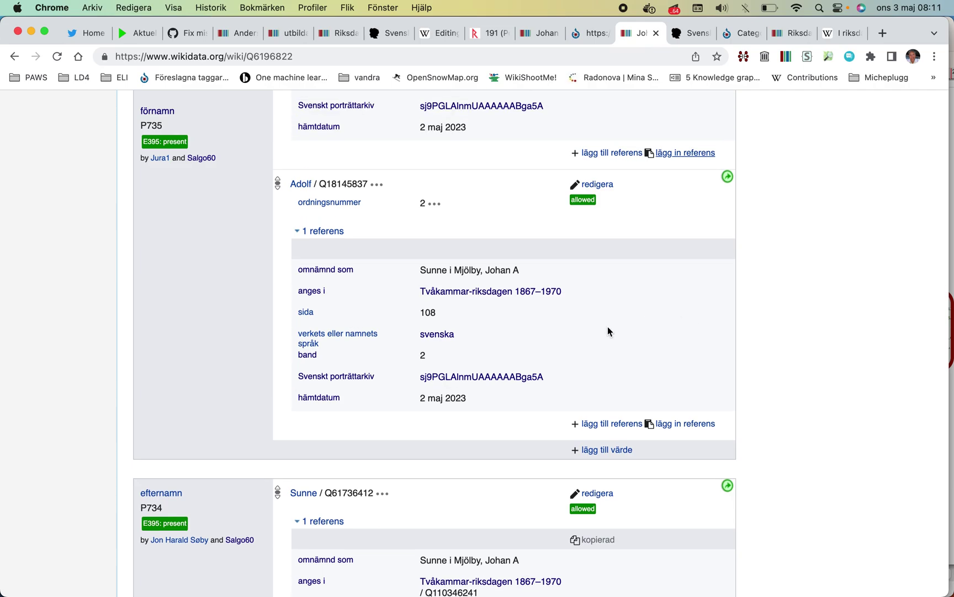
{"action": "scroll", "coordinate": [608, 327], "scroll_direction": "down", "scroll_amount": 5}
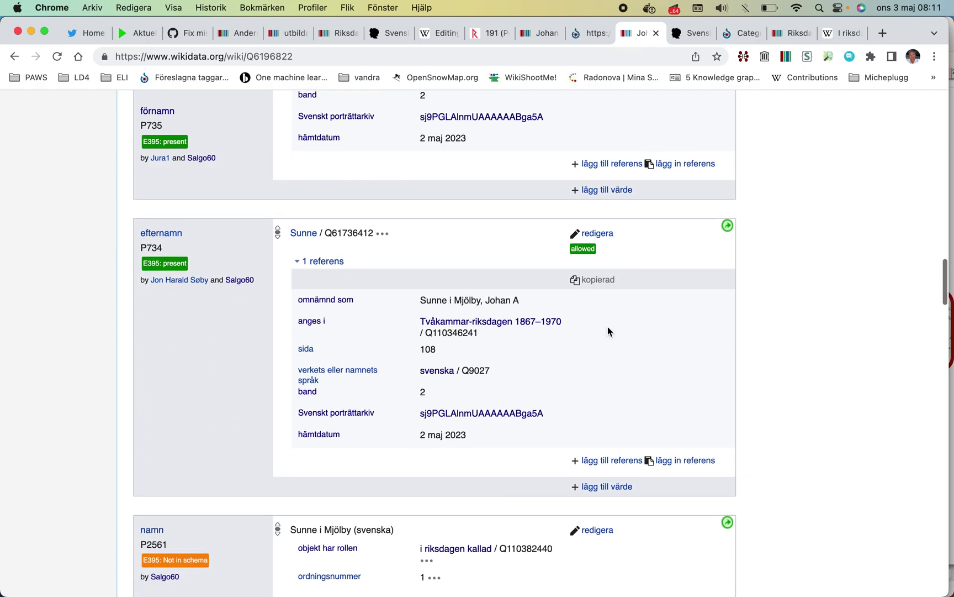
{"action": "scroll", "coordinate": [608, 328], "scroll_direction": "down", "scroll_amount": 5}
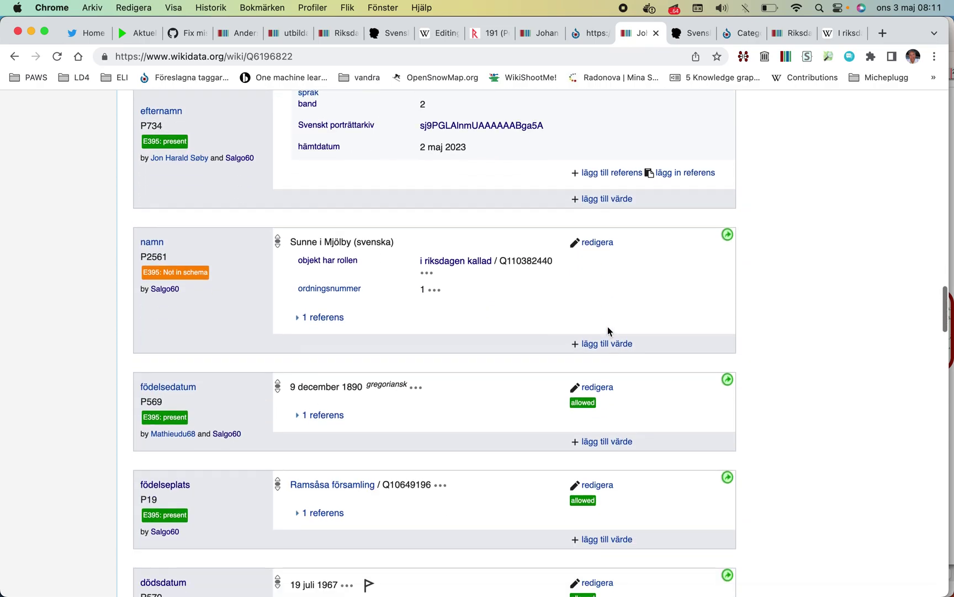
{"action": "scroll", "coordinate": [294, 326], "scroll_direction": "down", "scroll_amount": 2}
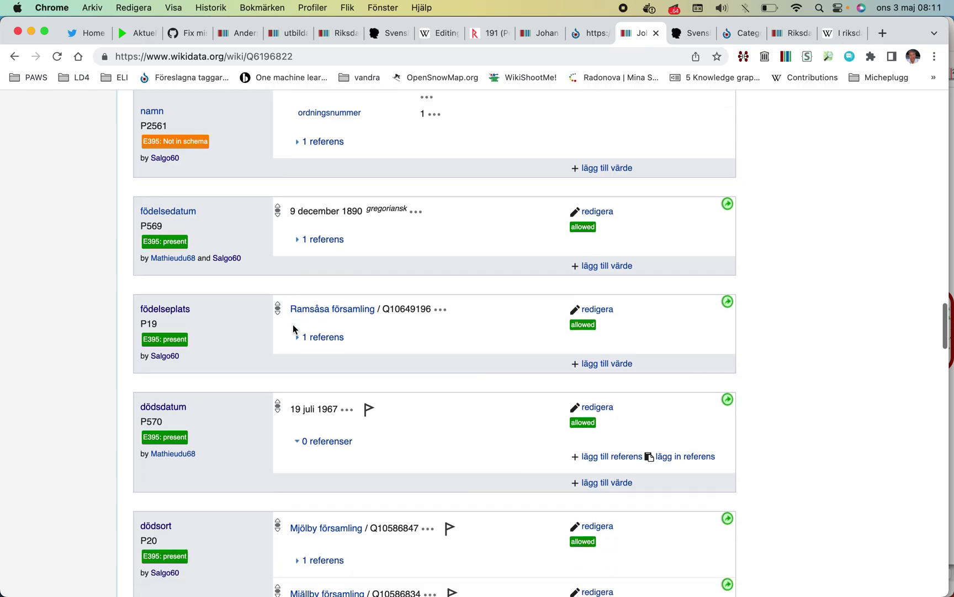
{"action": "left_click", "coordinate": [298, 238]}
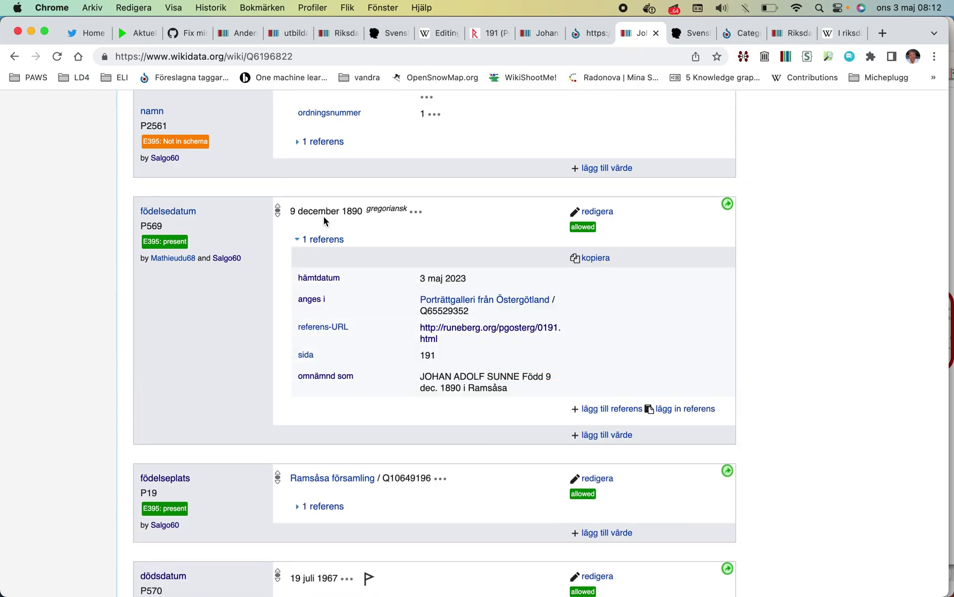
{"action": "left_click", "coordinate": [682, 34]}
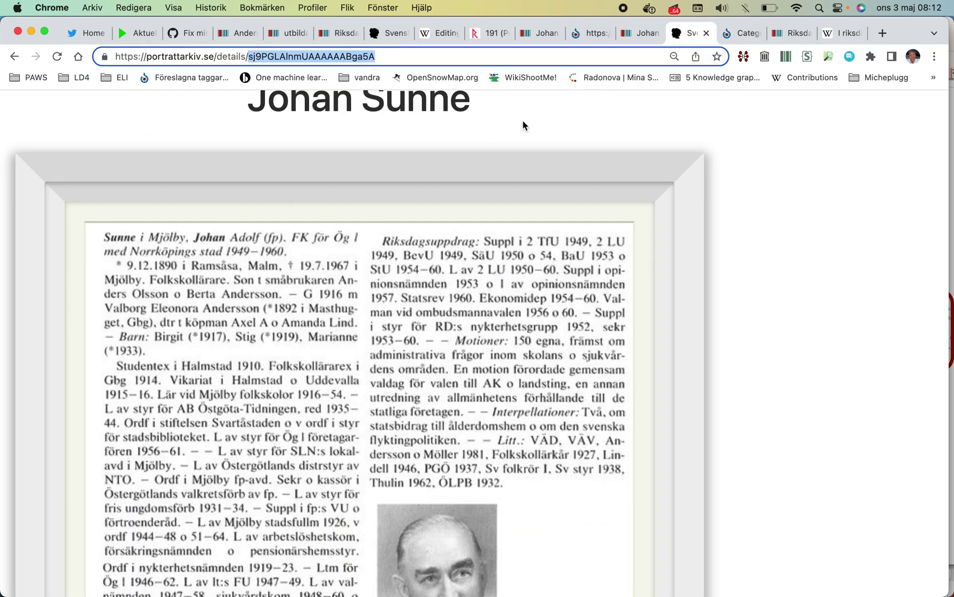
{"action": "left_click", "coordinate": [642, 34]}
{"action": "scroll", "coordinate": [671, 229], "scroll_direction": "down", "scroll_amount": 2}
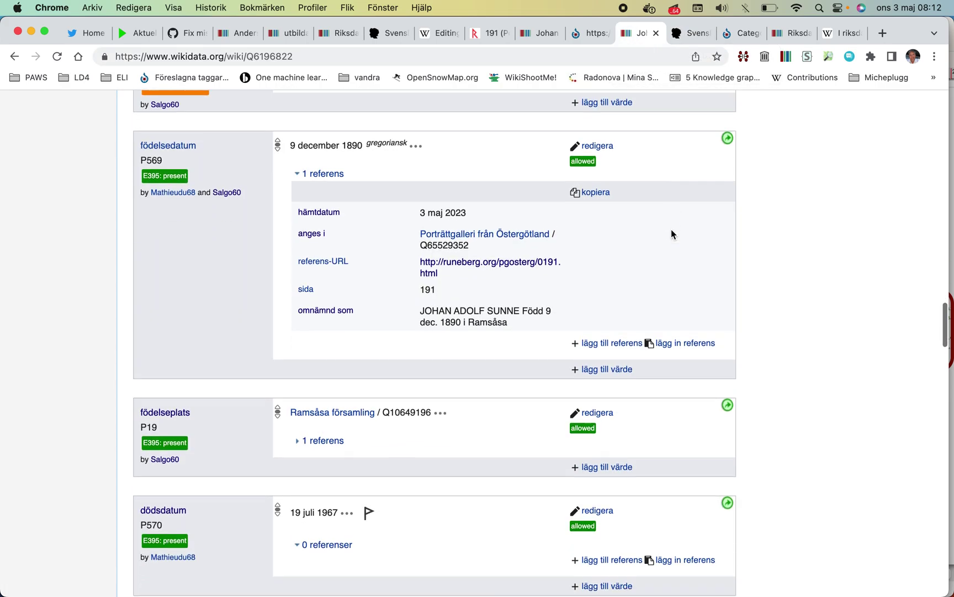
{"action": "scroll", "coordinate": [702, 283], "scroll_direction": "down", "scroll_amount": 5}
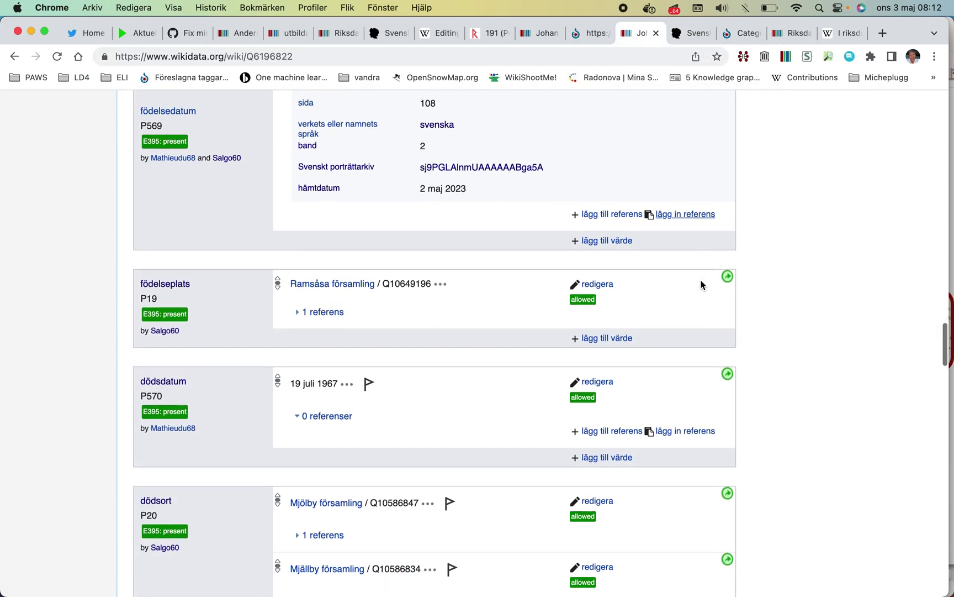
- Expand the reference of the födelseplats value Ramsåsa församling and insert the copied reference there
{"action": "left_click", "coordinate": [293, 285]}
{"action": "scroll", "coordinate": [588, 264], "scroll_direction": "down", "scroll_amount": 3}
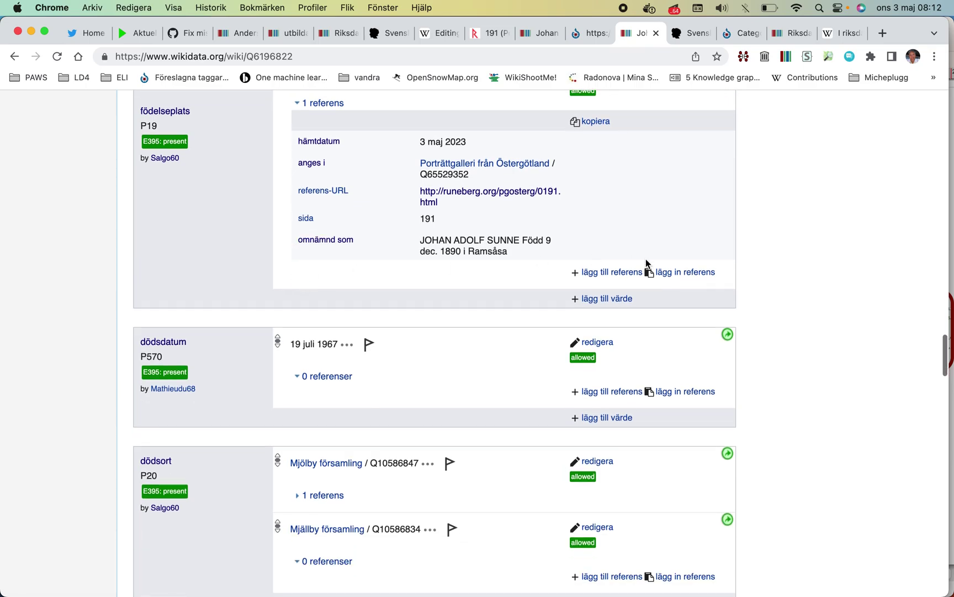
{"action": "left_click", "coordinate": [667, 273]}
{"action": "scroll", "coordinate": [665, 264], "scroll_direction": "down", "scroll_amount": 5}
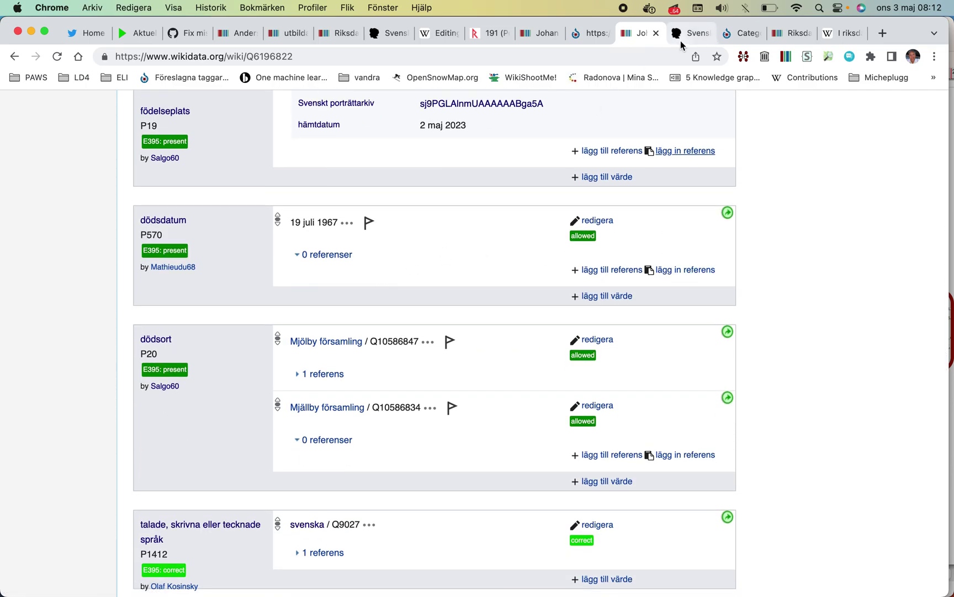
- Check the death date against Svenskt porträttarkiv and insert the copied reference into the dödsdatum statement
{"action": "left_click", "coordinate": [685, 38]}
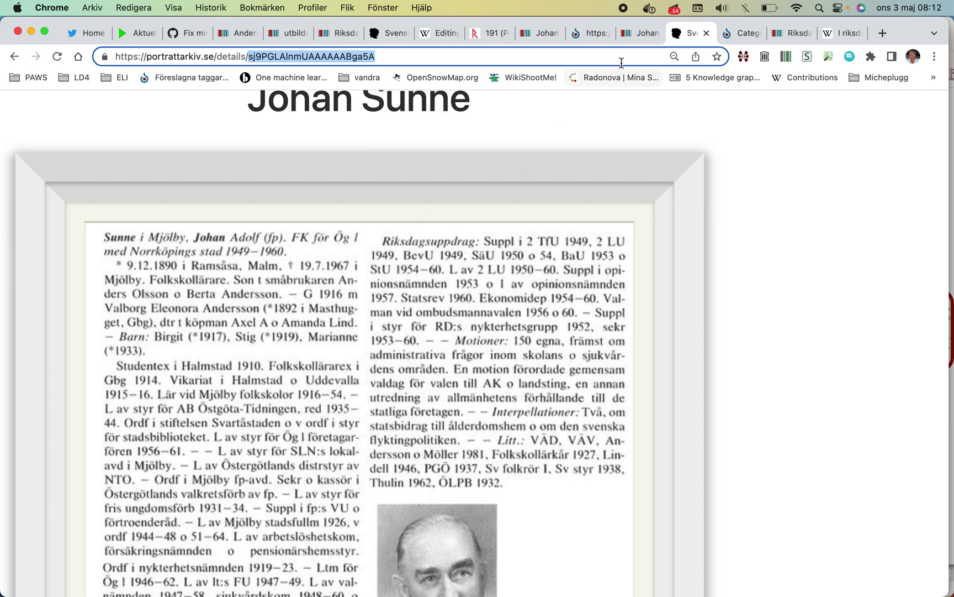
{"action": "left_click", "coordinate": [640, 36]}
{"action": "scroll", "coordinate": [635, 165], "scroll_direction": "down", "scroll_amount": 3}
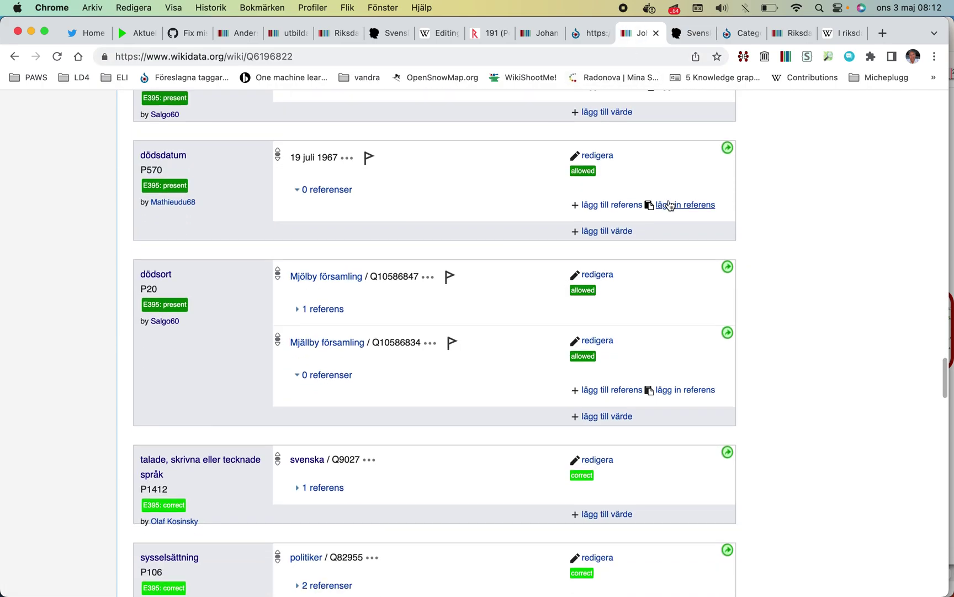
{"action": "left_click", "coordinate": [670, 204]}
{"action": "scroll", "coordinate": [669, 199], "scroll_direction": "down", "scroll_amount": 5}
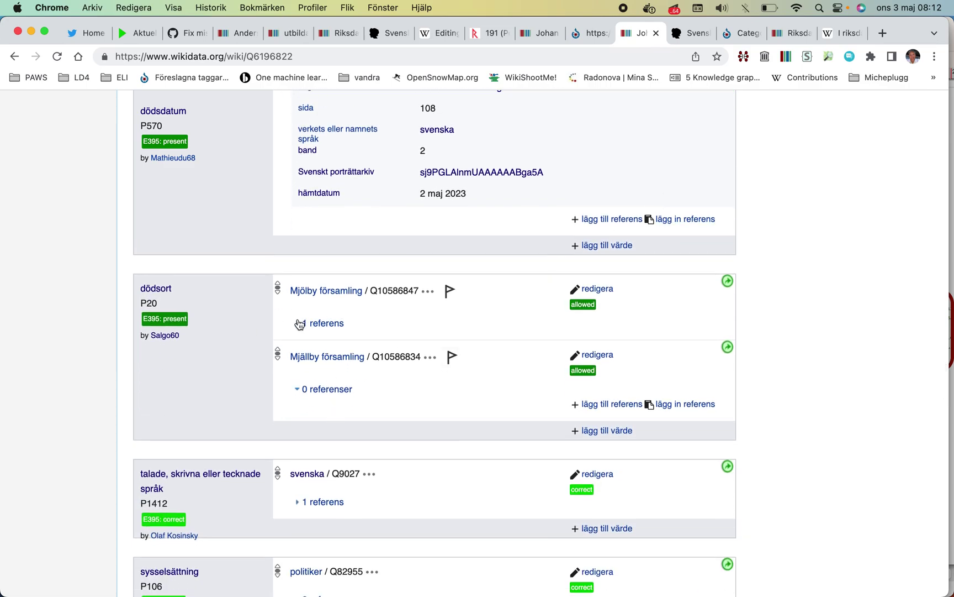
- Insert the copied reference into both dödsort values, Mjölby församling and Mjällby församling
{"action": "left_click", "coordinate": [300, 323]}
{"action": "scroll", "coordinate": [300, 324], "scroll_direction": "down", "scroll_amount": 2}
{"action": "left_click", "coordinate": [670, 366]}
{"action": "scroll", "coordinate": [669, 367], "scroll_direction": "down", "scroll_amount": 2}
{"action": "scroll", "coordinate": [668, 367], "scroll_direction": "down", "scroll_amount": 4}
{"action": "left_click", "coordinate": [591, 418]}
{"action": "left_click", "coordinate": [643, 421]}
{"action": "scroll", "coordinate": [644, 422], "scroll_direction": "down", "scroll_amount": 5}
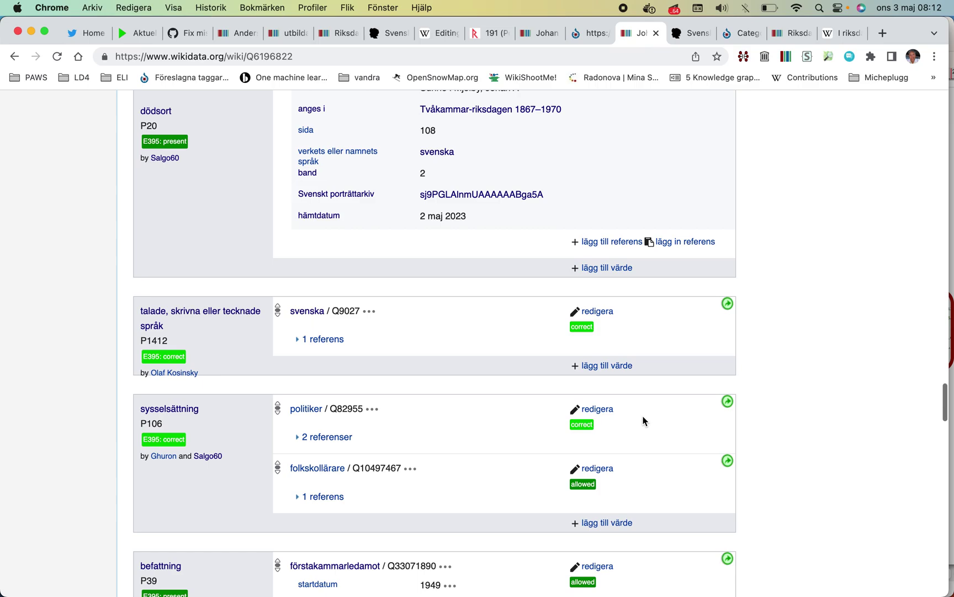
- Expand the references of the sysselsättning value politiker and insert the copied reference there
{"action": "scroll", "coordinate": [643, 420], "scroll_direction": "down", "scroll_amount": 5}
{"action": "left_click", "coordinate": [313, 300]}
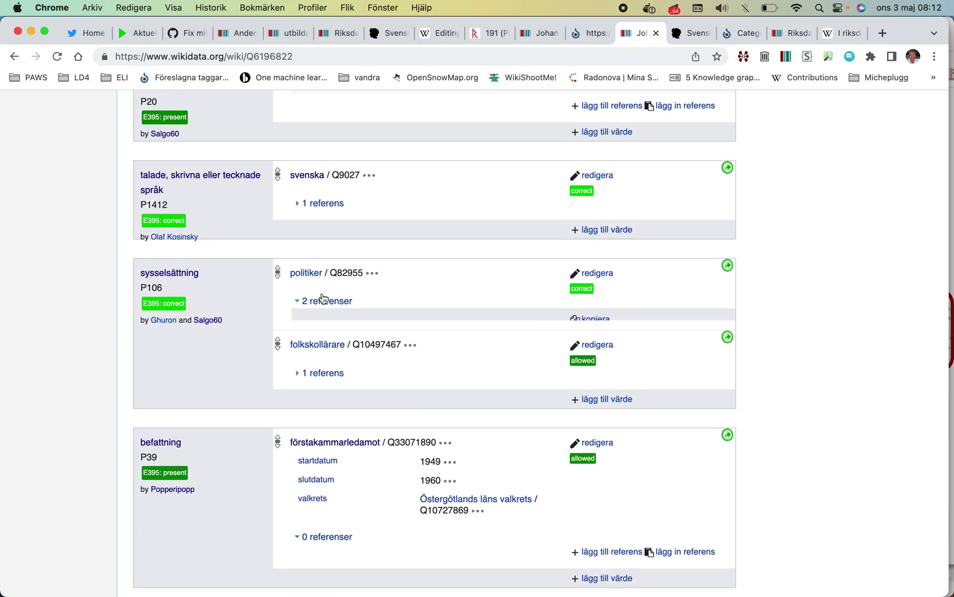
{"action": "scroll", "coordinate": [628, 346], "scroll_direction": "down", "scroll_amount": 5}
{"action": "left_click", "coordinate": [677, 404]}
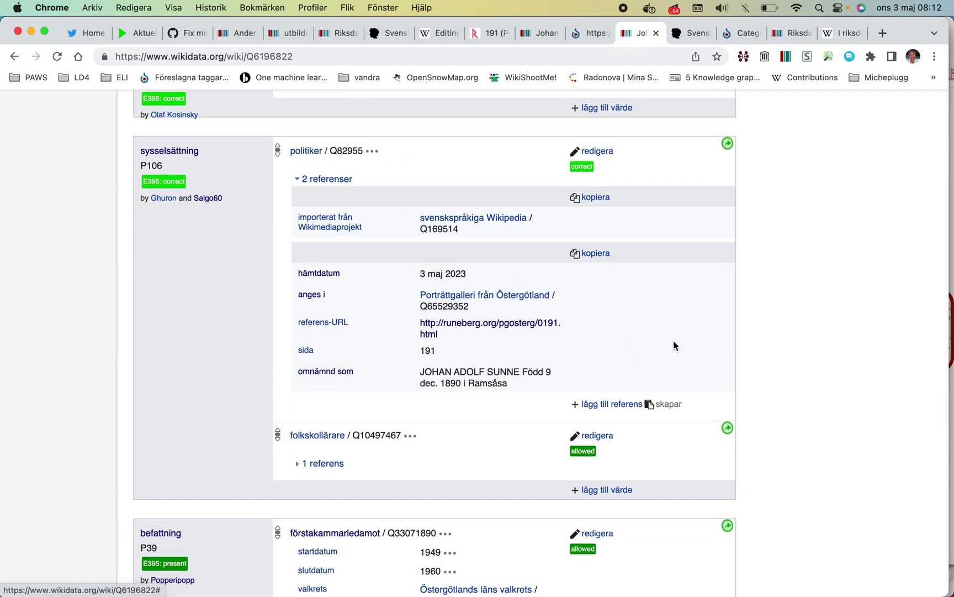
- Check the biography in Svenskt porträttarkiv and insert the copied reference into the sysselsättning value folkskollärare
{"action": "scroll", "coordinate": [673, 343], "scroll_direction": "down", "scroll_amount": 15}
{"action": "scroll", "coordinate": [673, 341], "scroll_direction": "up", "scroll_amount": 8}
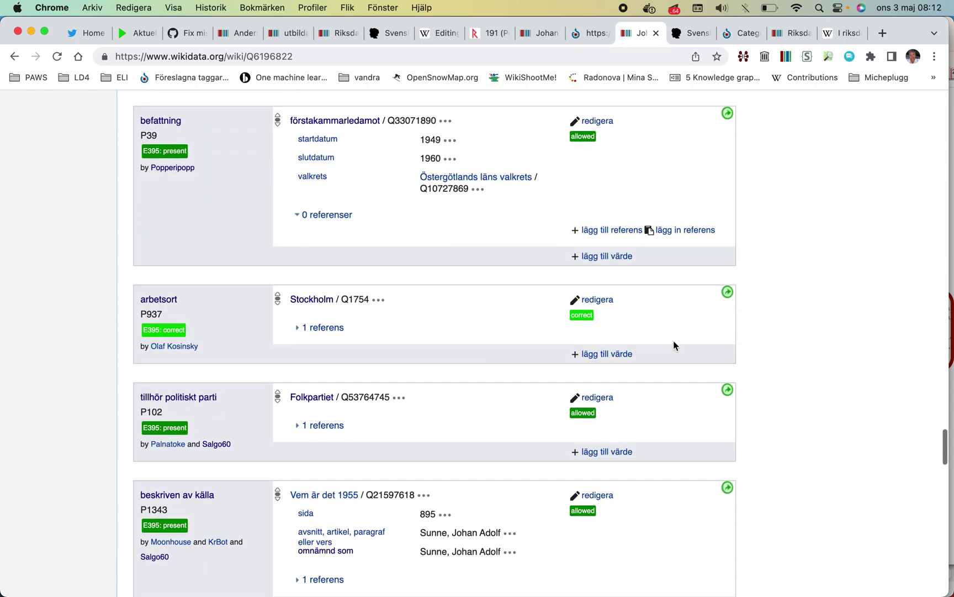
{"action": "left_click", "coordinate": [683, 36]}
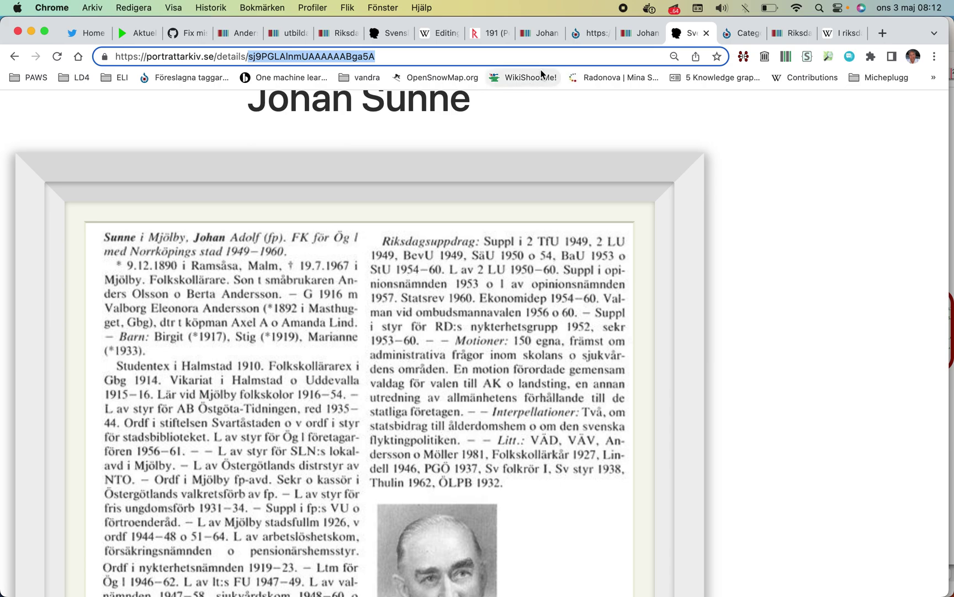
{"action": "left_click", "coordinate": [641, 38]}
{"action": "scroll", "coordinate": [596, 149], "scroll_direction": "up", "scroll_amount": 4}
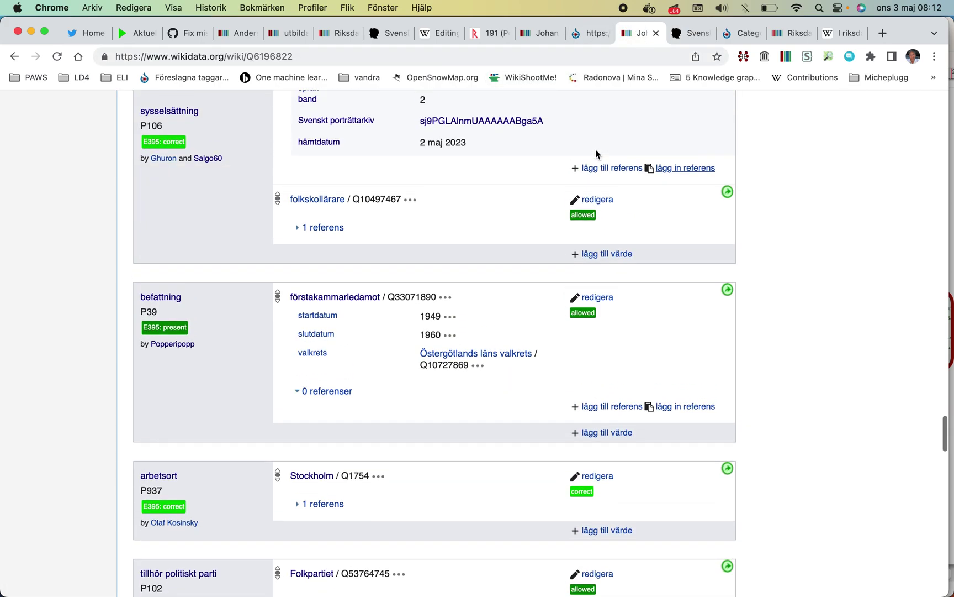
{"action": "left_click", "coordinate": [334, 232]}
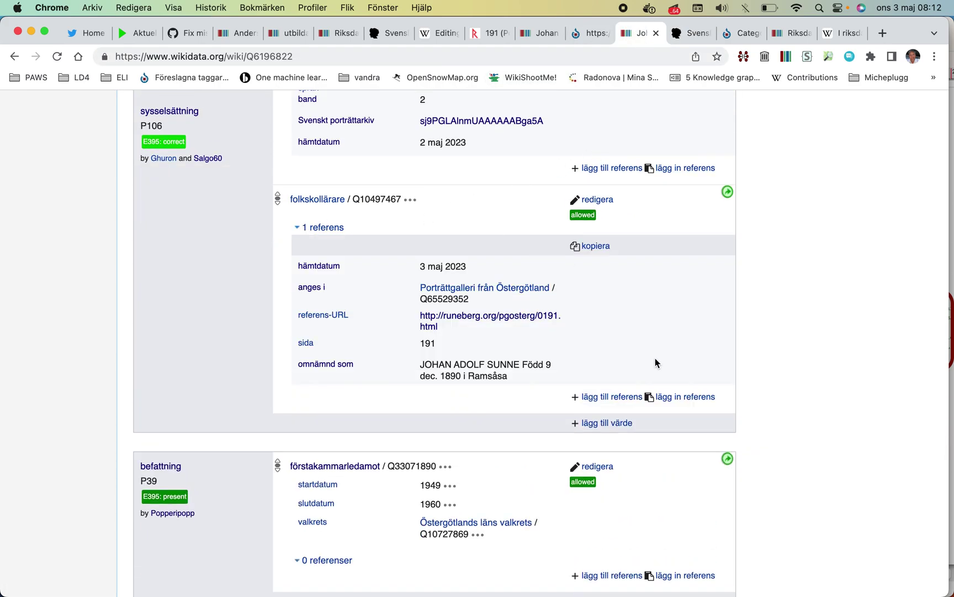
{"action": "left_click", "coordinate": [686, 397]}
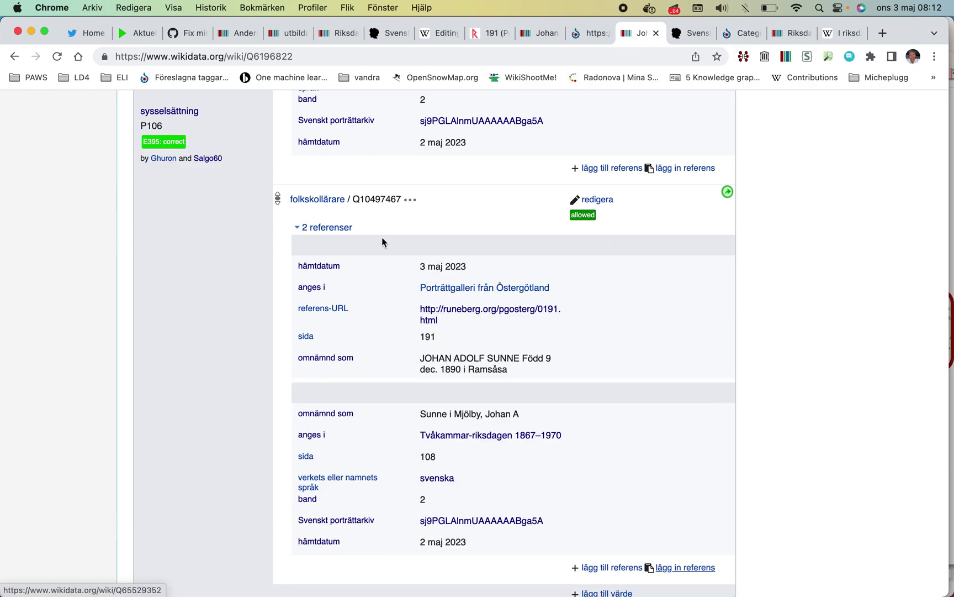
- Open the folkskollärare item in a separate tab and examine its labels, descriptions, statements and identifiers
{"action": "right_click", "coordinate": [338, 203]}
{"action": "left_click", "coordinate": [337, 202]}
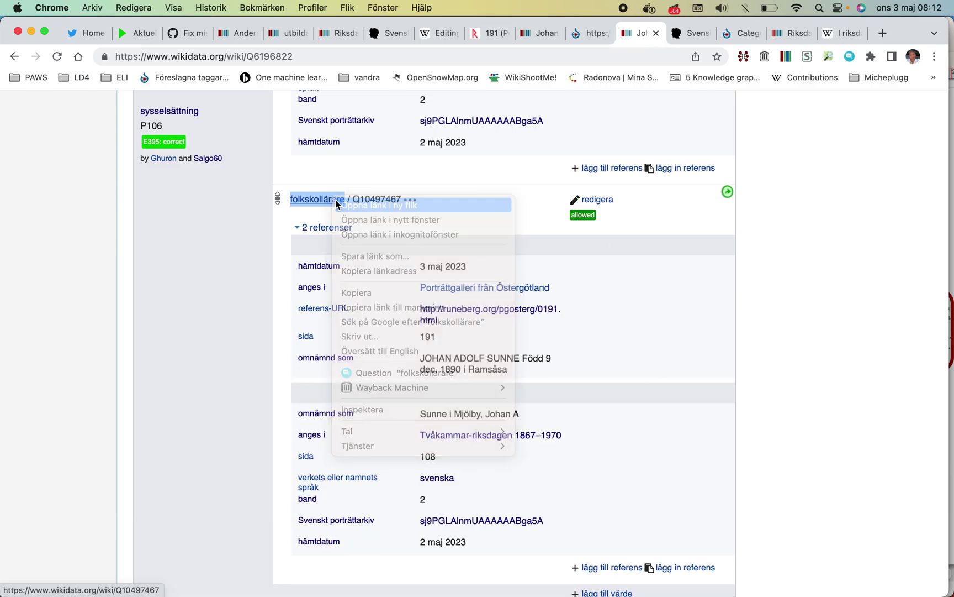
{"action": "left_click", "coordinate": [645, 32]}
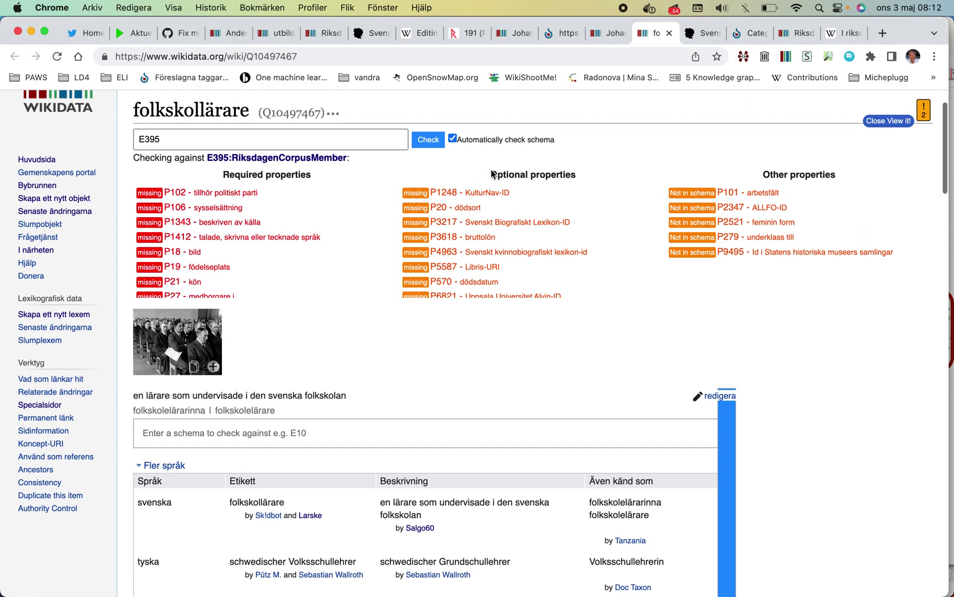
{"action": "scroll", "coordinate": [492, 169], "scroll_direction": "down", "scroll_amount": 2}
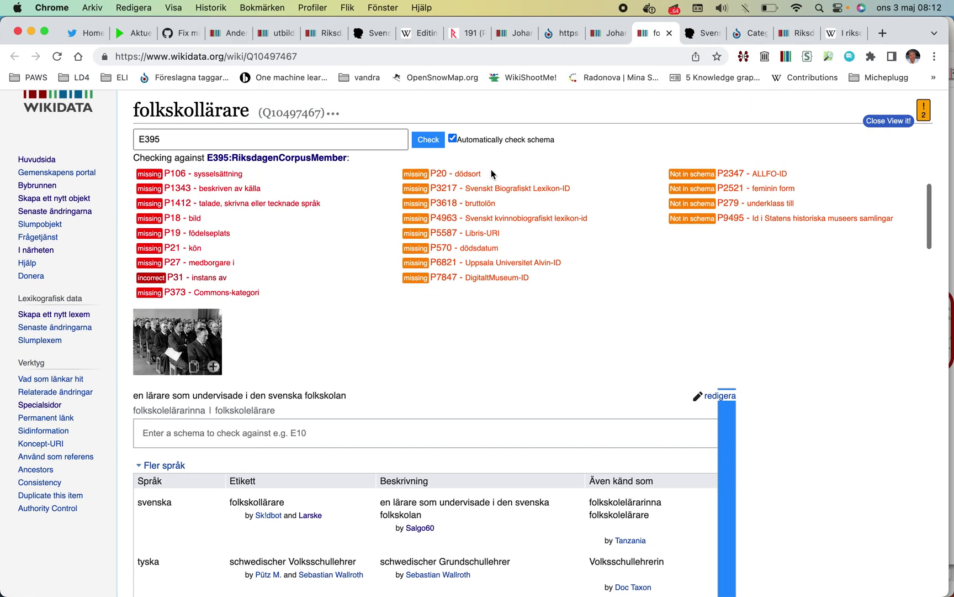
{"action": "scroll", "coordinate": [433, 320], "scroll_direction": "down", "scroll_amount": 6}
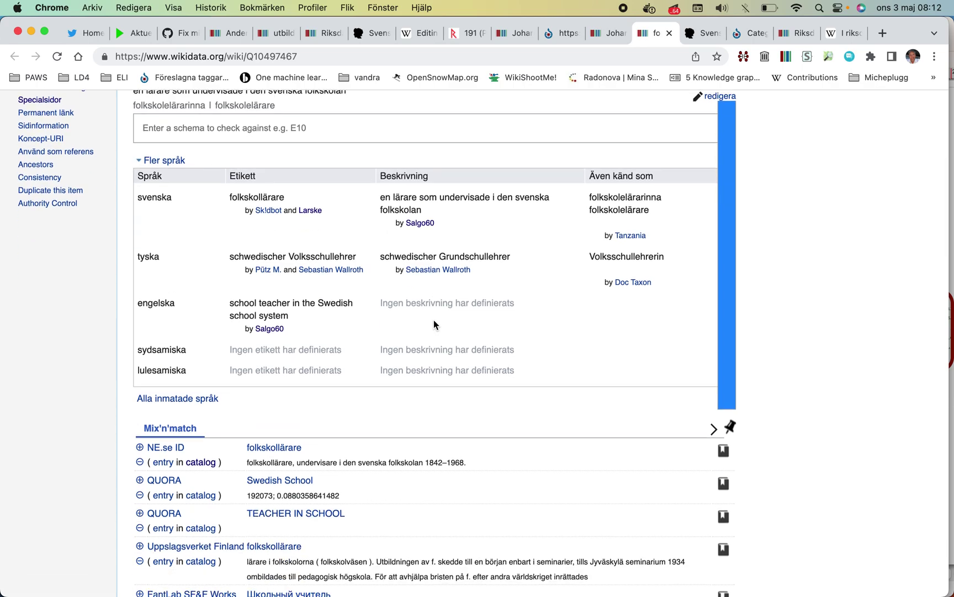
{"action": "scroll", "coordinate": [433, 319], "scroll_direction": "down", "scroll_amount": 2}
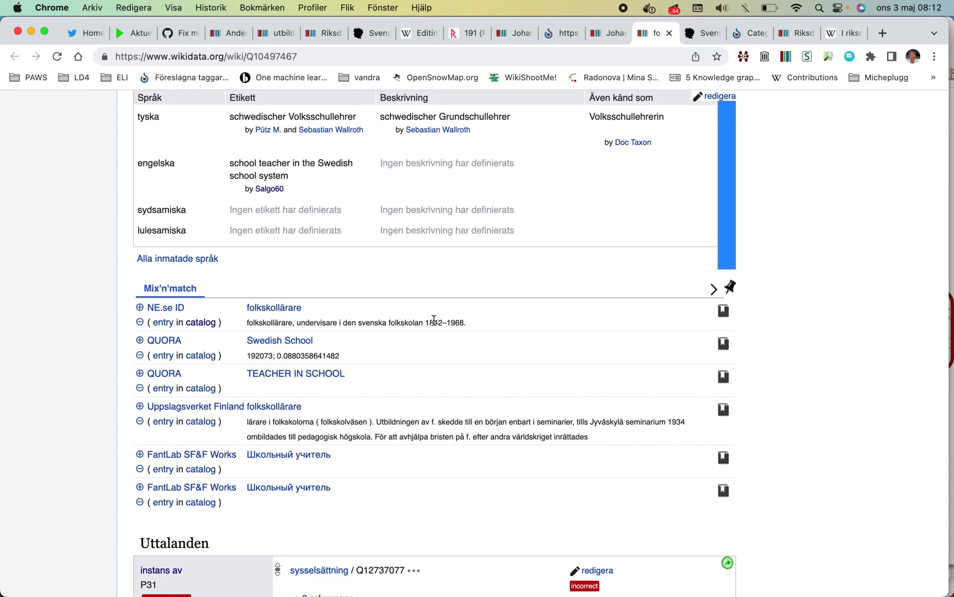
{"action": "scroll", "coordinate": [434, 319], "scroll_direction": "up", "scroll_amount": 4}
{"action": "scroll", "coordinate": [434, 320], "scroll_direction": "down", "scroll_amount": 15}
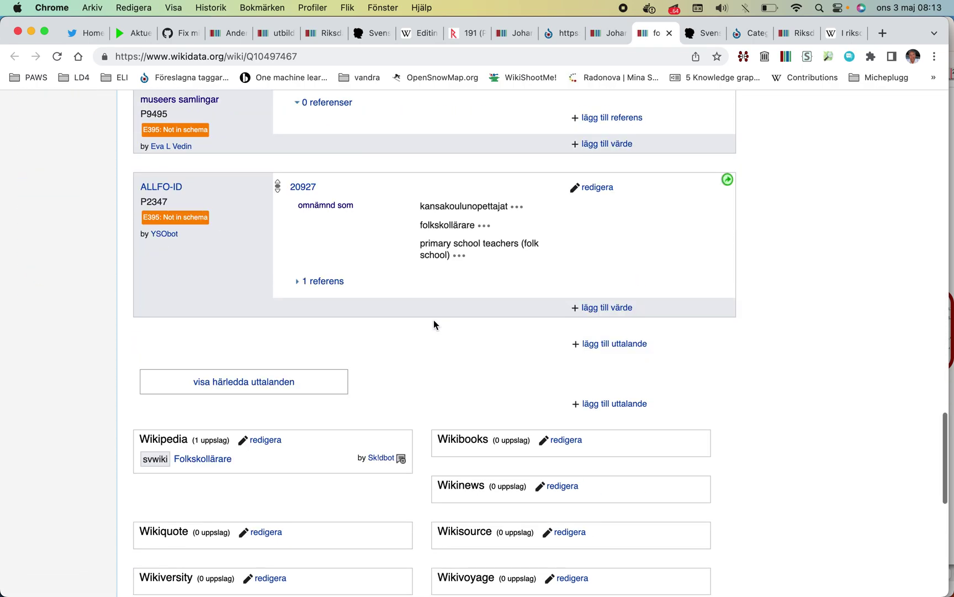
{"action": "scroll", "coordinate": [434, 325], "scroll_direction": "up", "scroll_amount": 15}
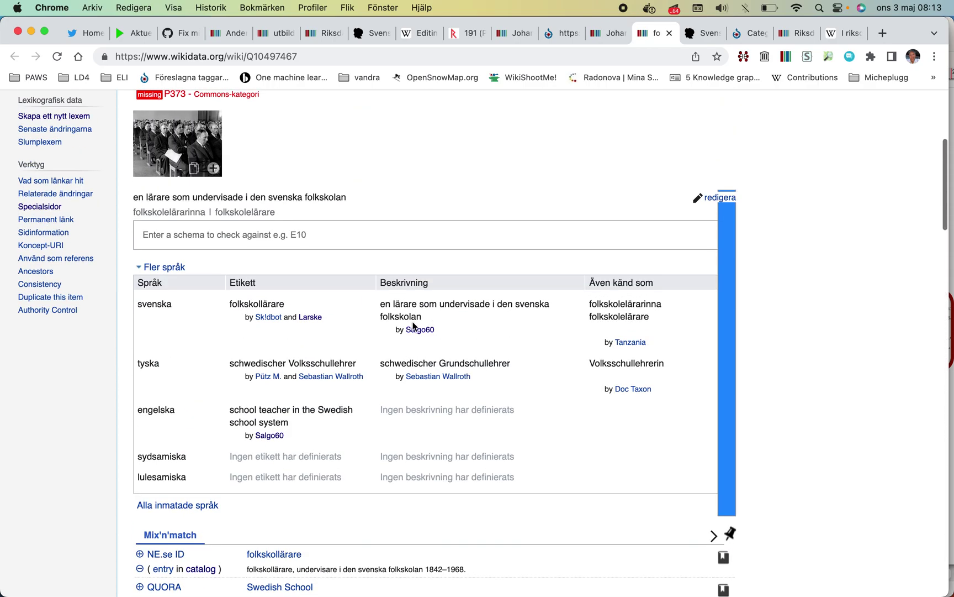
{"action": "scroll", "coordinate": [413, 325], "scroll_direction": "up", "scroll_amount": 3}
{"action": "scroll", "coordinate": [284, 107], "scroll_direction": "up", "scroll_amount": 2}
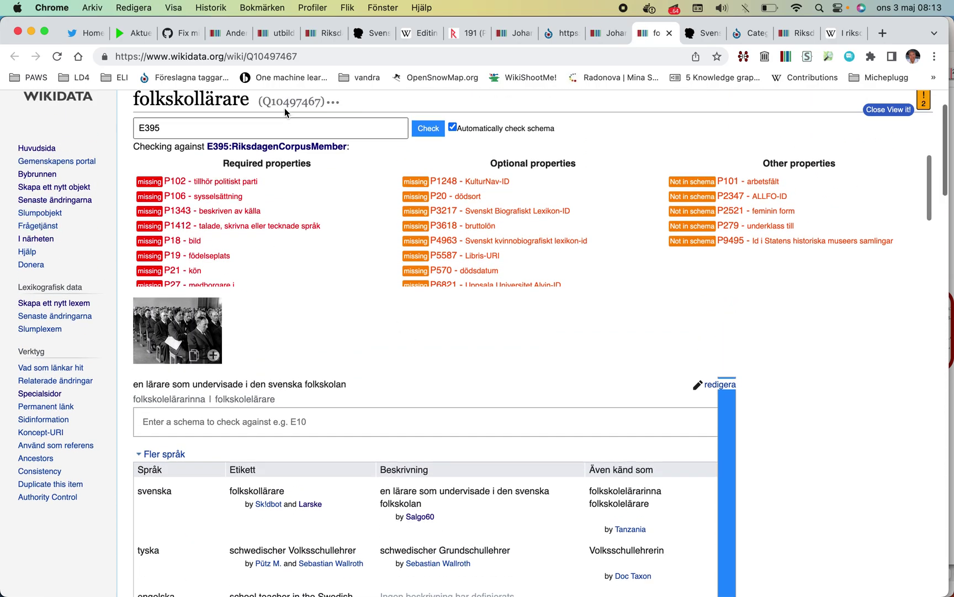
{"action": "scroll", "coordinate": [81, 395], "scroll_direction": "down", "scroll_amount": 3}
{"action": "scroll", "coordinate": [81, 396], "scroll_direction": "down", "scroll_amount": 10}
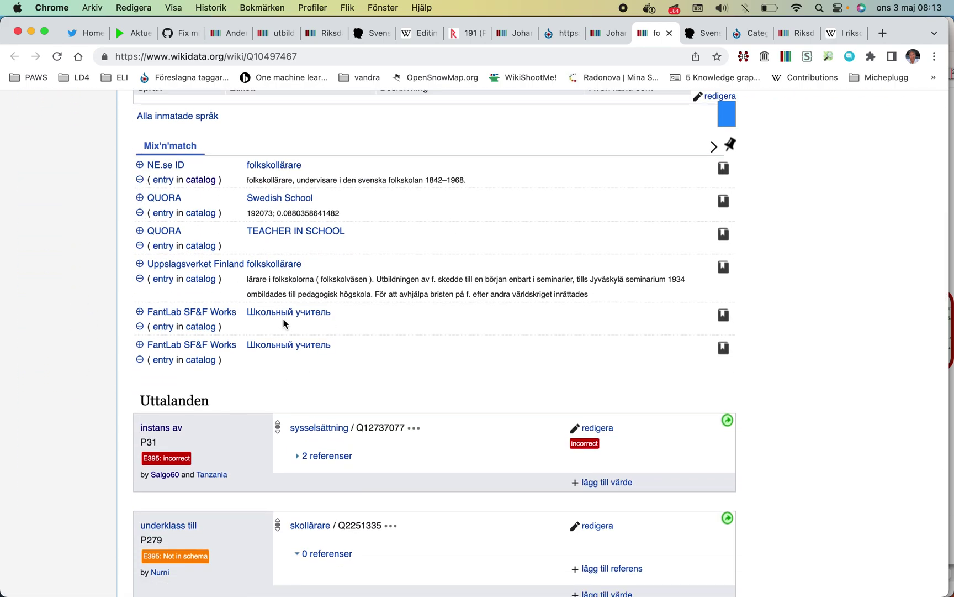
{"action": "scroll", "coordinate": [271, 309], "scroll_direction": "down", "scroll_amount": 15}
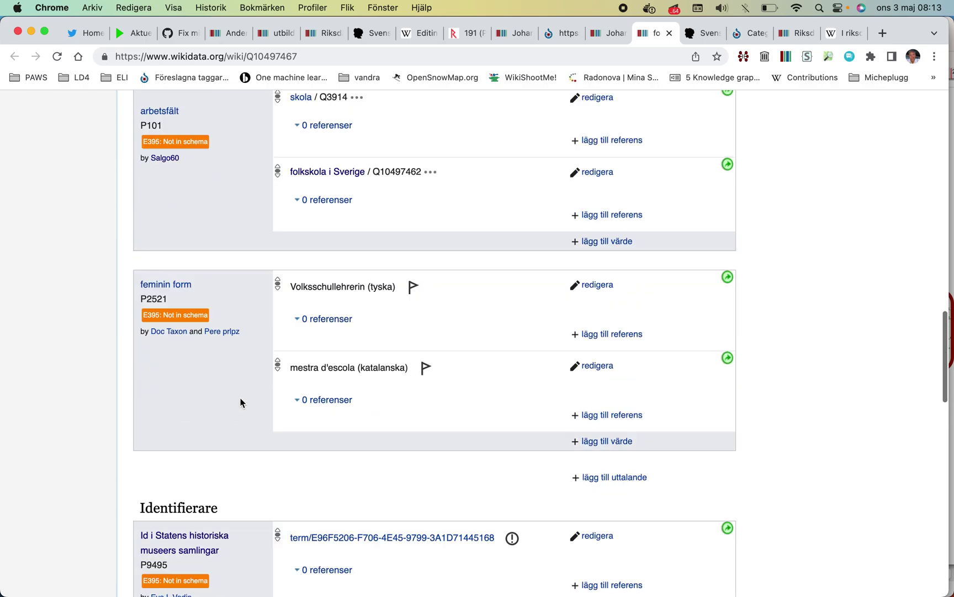
{"action": "scroll", "coordinate": [241, 402], "scroll_direction": "down", "scroll_amount": 3}
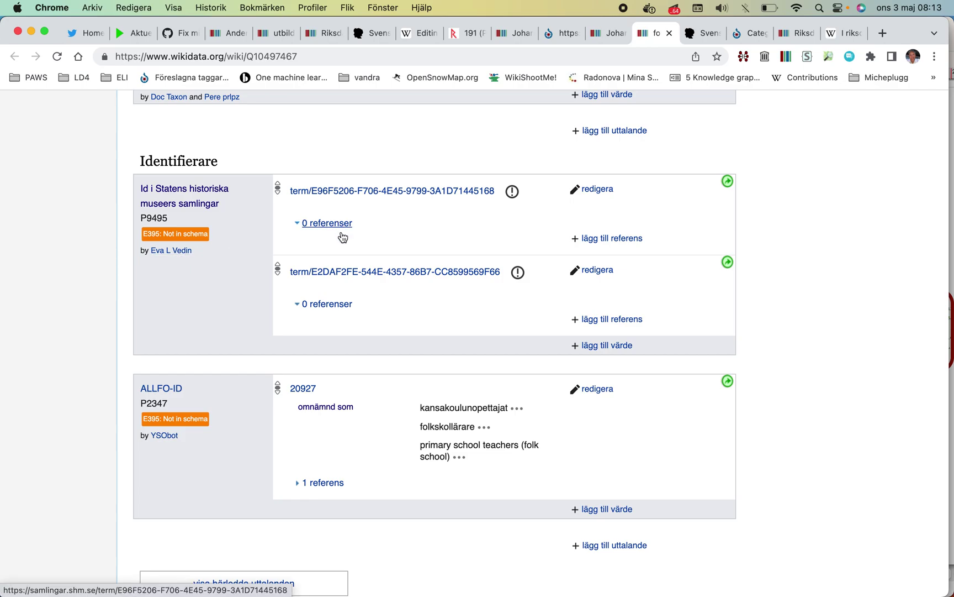
- Open both Statens historiska museer identifiers of folkskollärare in separate tabs and view the term page of the first one
{"action": "right_click", "coordinate": [369, 189]}
{"action": "left_click", "coordinate": [377, 197]}
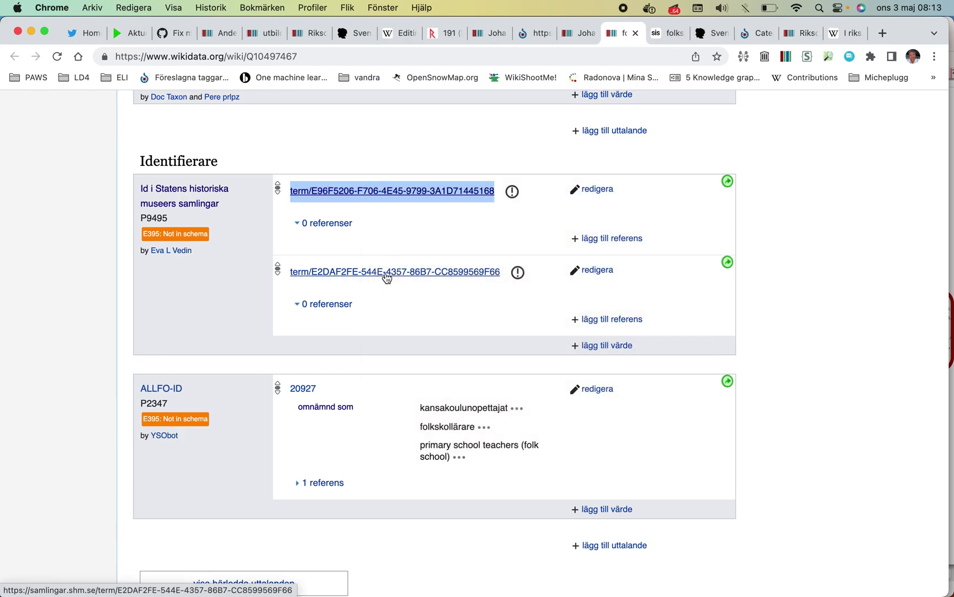
{"action": "right_click", "coordinate": [386, 278]}
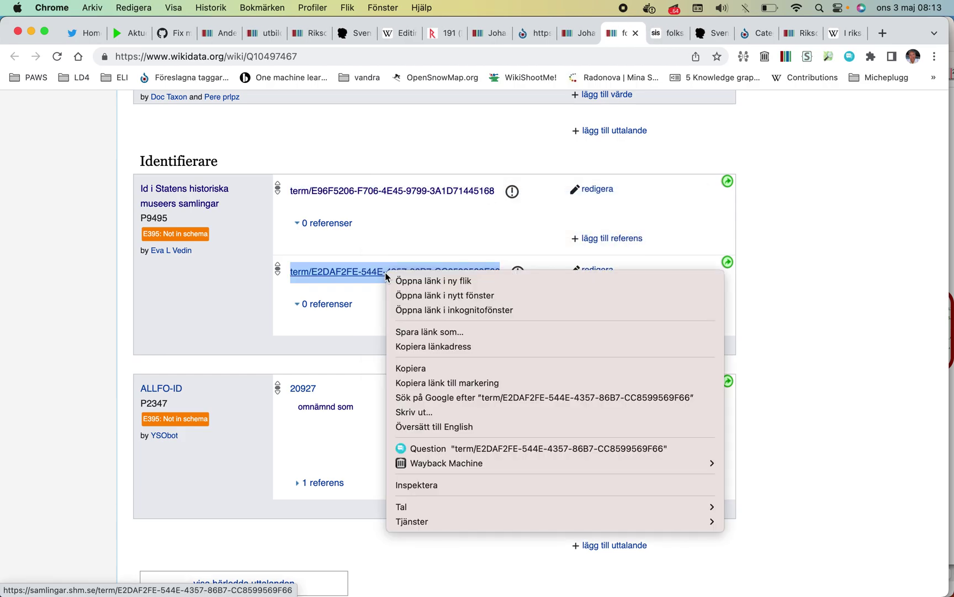
{"action": "left_click", "coordinate": [397, 281]}
{"action": "left_click", "coordinate": [636, 43]}
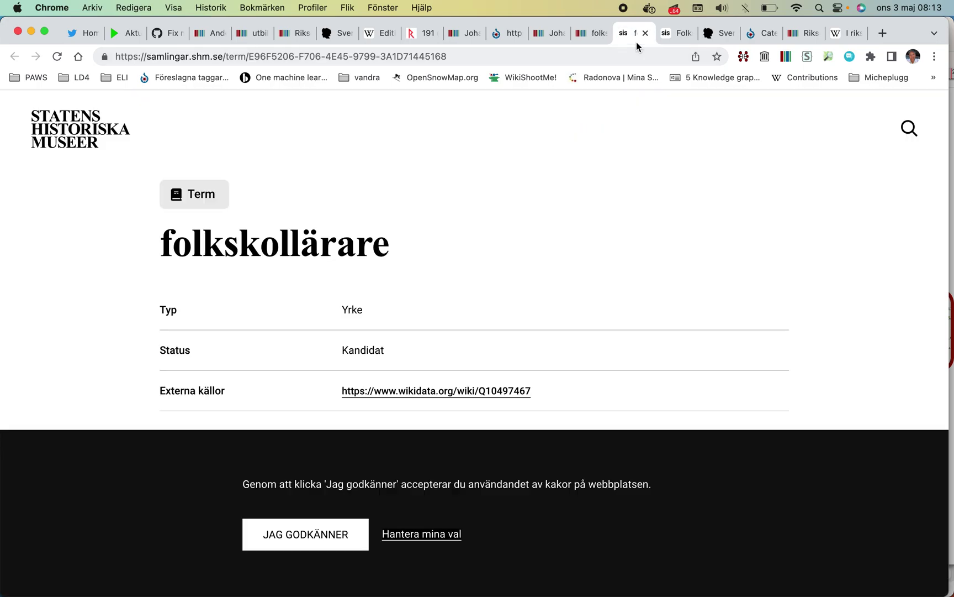
- View the Folkskollärarinna term page from Statens historiska museer and check the feminin form statements of the folkskollärare item
{"action": "left_click", "coordinate": [666, 38]}
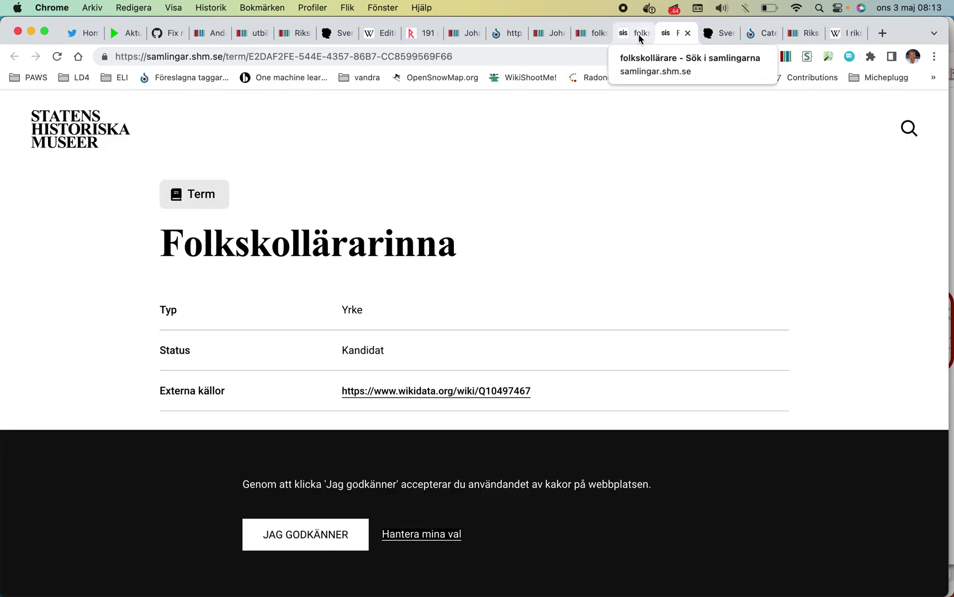
{"action": "scroll", "coordinate": [550, 234], "scroll_direction": "down", "scroll_amount": 2}
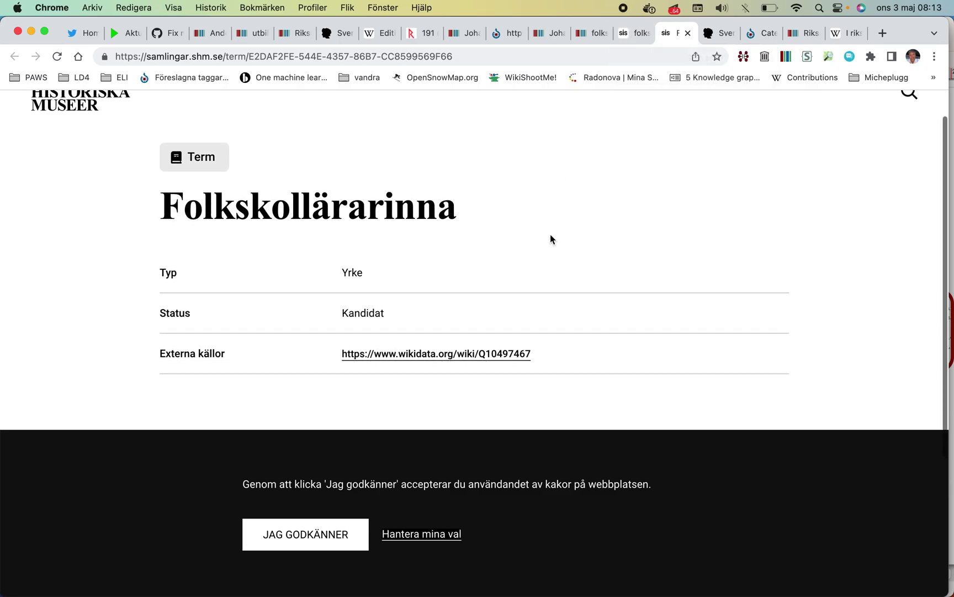
{"action": "scroll", "coordinate": [551, 239], "scroll_direction": "up", "scroll_amount": 1}
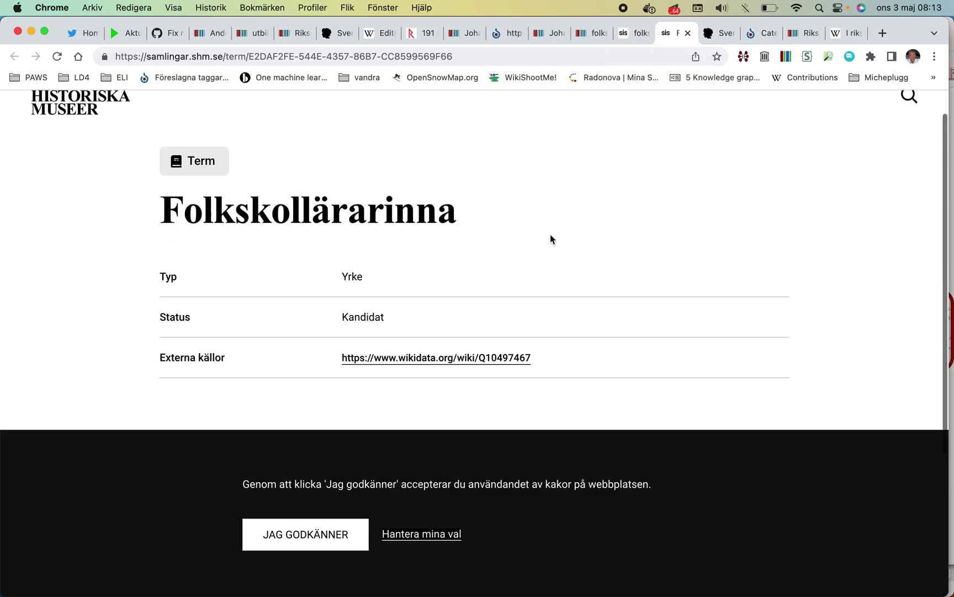
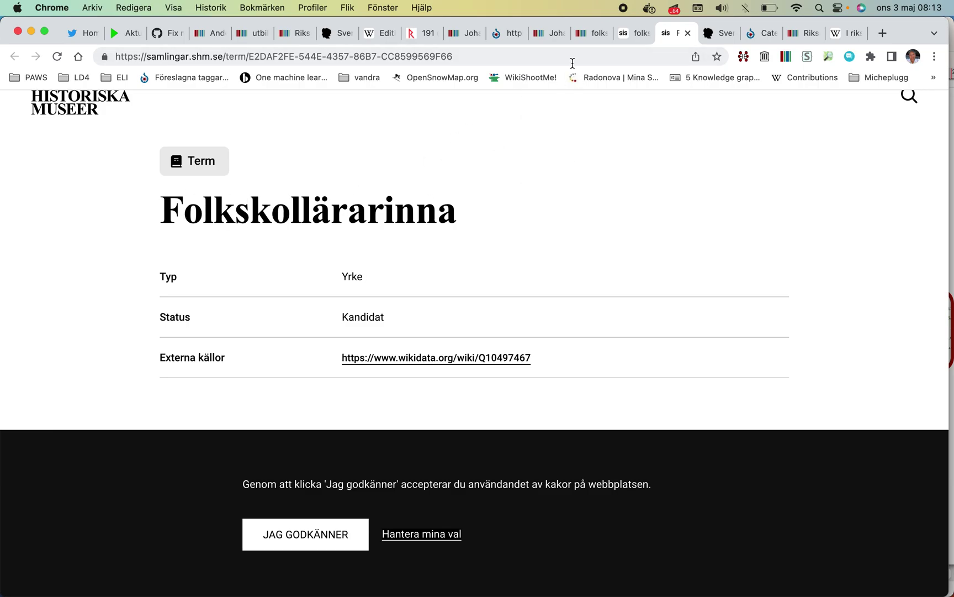
{"action": "left_click", "coordinate": [592, 34]}
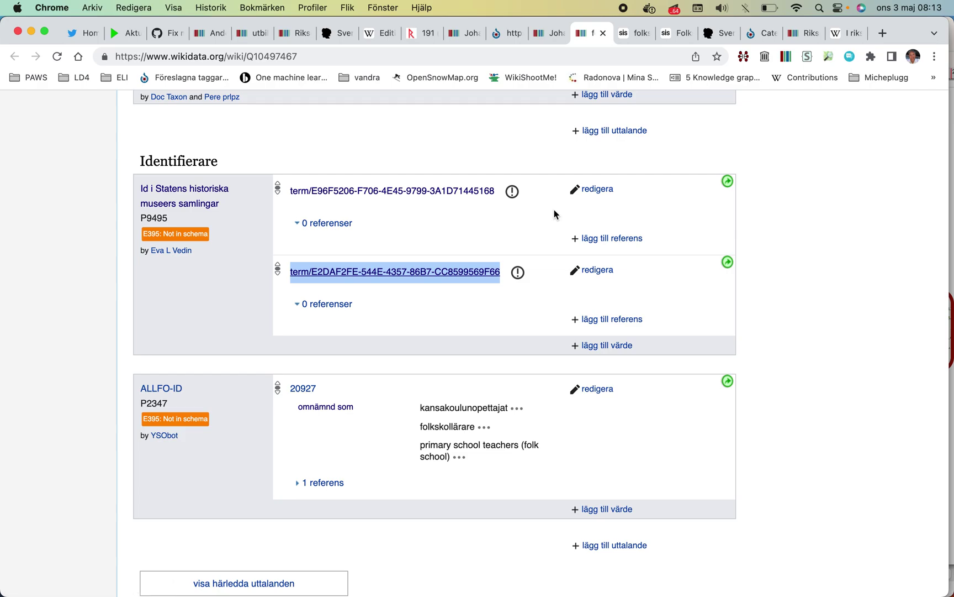
{"action": "scroll", "coordinate": [554, 209], "scroll_direction": "up", "scroll_amount": 10}
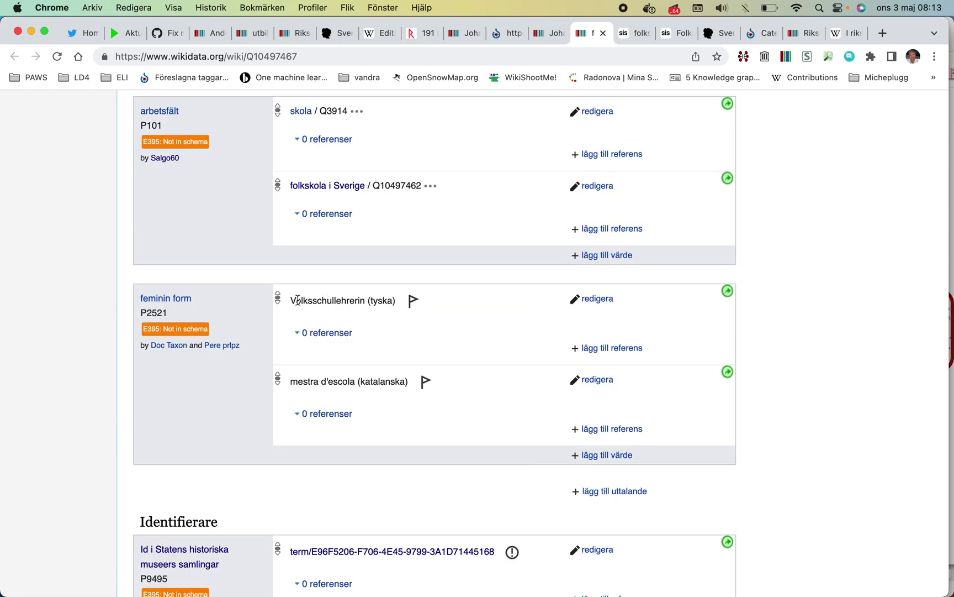
{"action": "scroll", "coordinate": [259, 299], "scroll_direction": "down", "scroll_amount": 1}
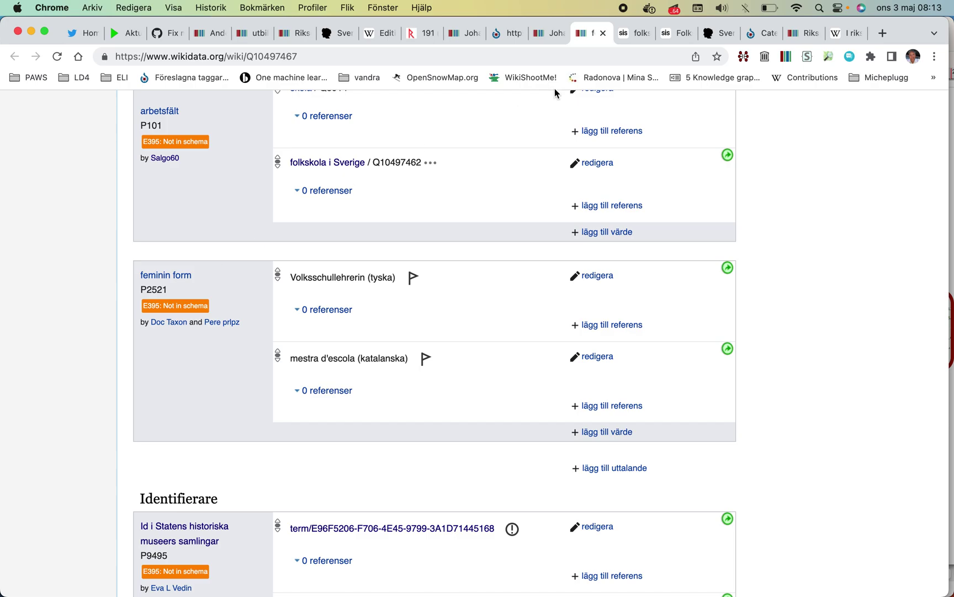
- Copy the title Folkskollärarinna from its museum term page and return to the folkskollärare item
{"action": "left_click", "coordinate": [630, 35]}
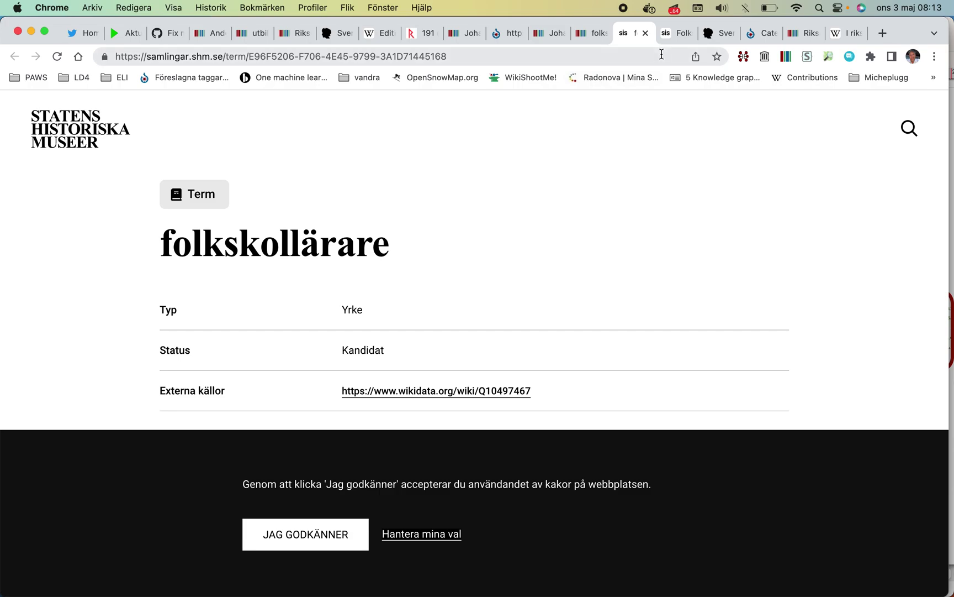
{"action": "left_click", "coordinate": [670, 35]}
{"action": "double_click", "coordinate": [334, 204]}
{"action": "right_click", "coordinate": [332, 202]}
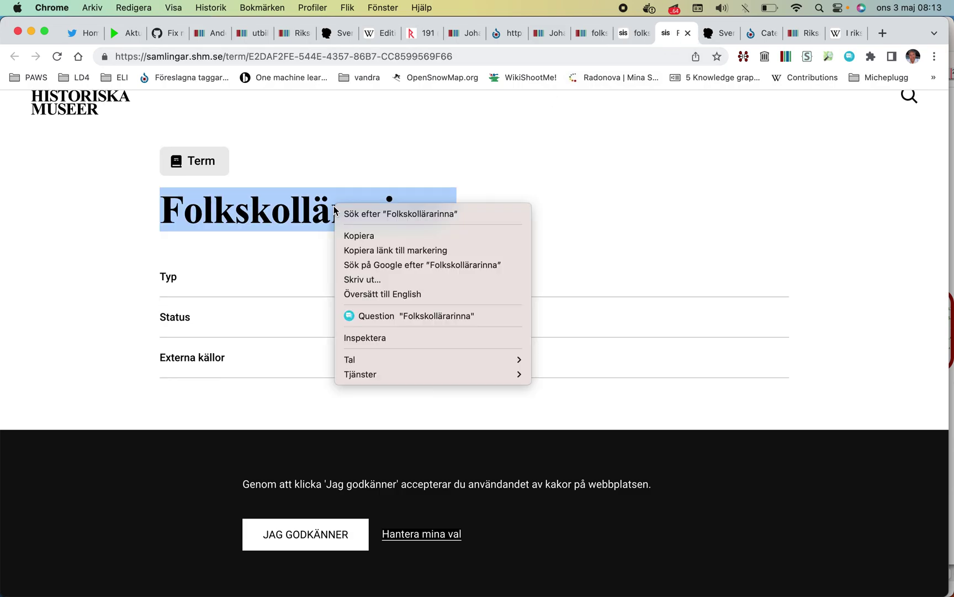
{"action": "left_click", "coordinate": [359, 235]}
{"action": "left_click", "coordinate": [591, 33]}
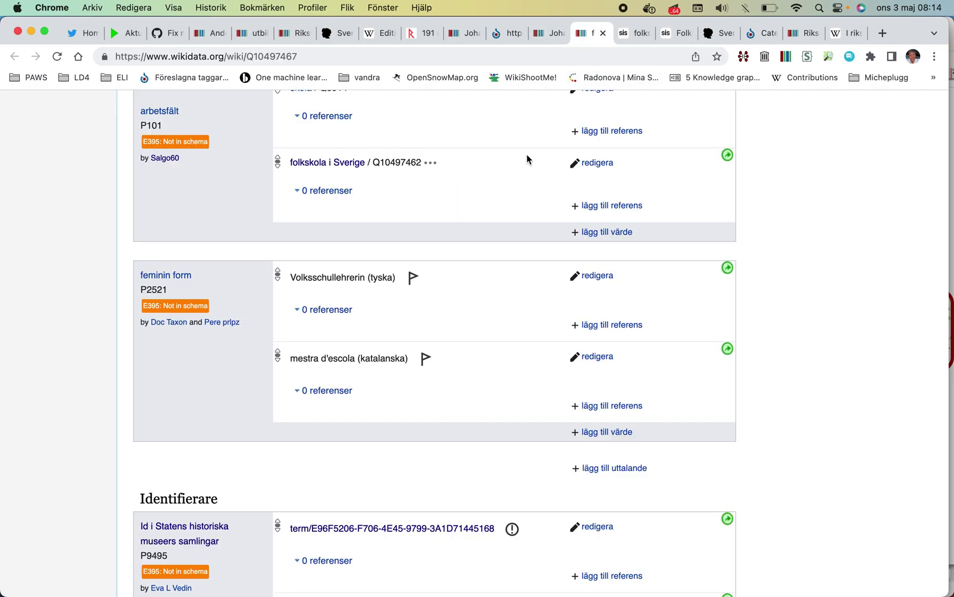
{"action": "left_click", "coordinate": [605, 232]}
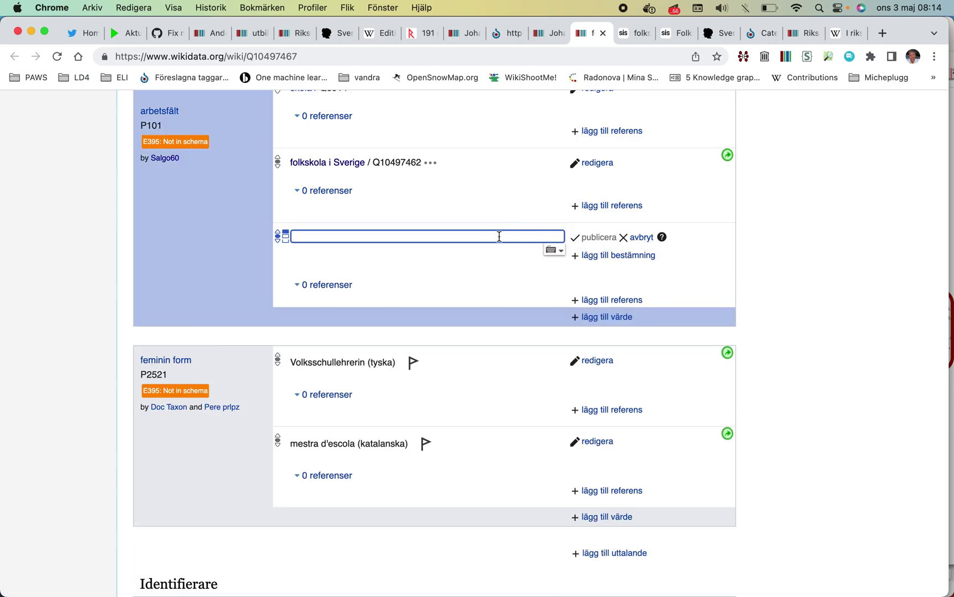
{"action": "scroll", "coordinate": [499, 236], "scroll_direction": "up", "scroll_amount": 2}
{"action": "scroll", "coordinate": [499, 235], "scroll_direction": "down", "scroll_amount": 2}
- Add the copied term in lowercase as folkskollärarinna, language svenska, to the feminin form statement and publish it
{"action": "scroll", "coordinate": [498, 236], "scroll_direction": "down", "scroll_amount": 5}
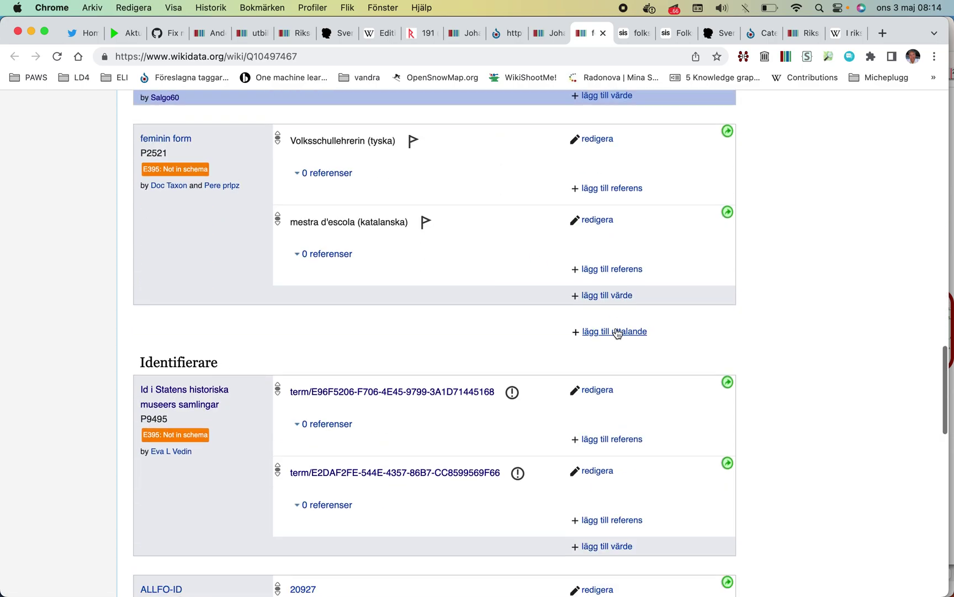
{"action": "left_click", "coordinate": [607, 295]}
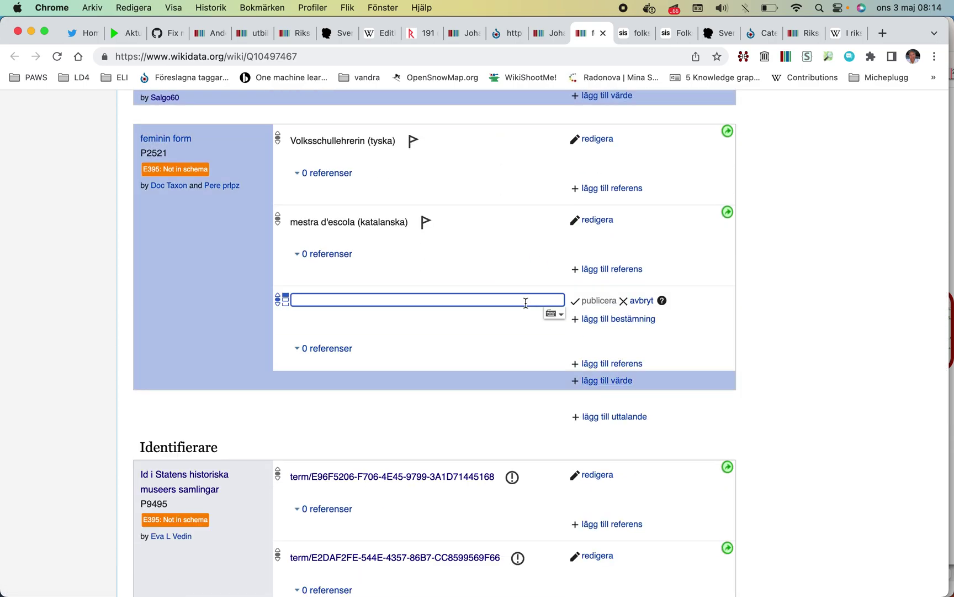
{"action": "right_click", "coordinate": [526, 305]}
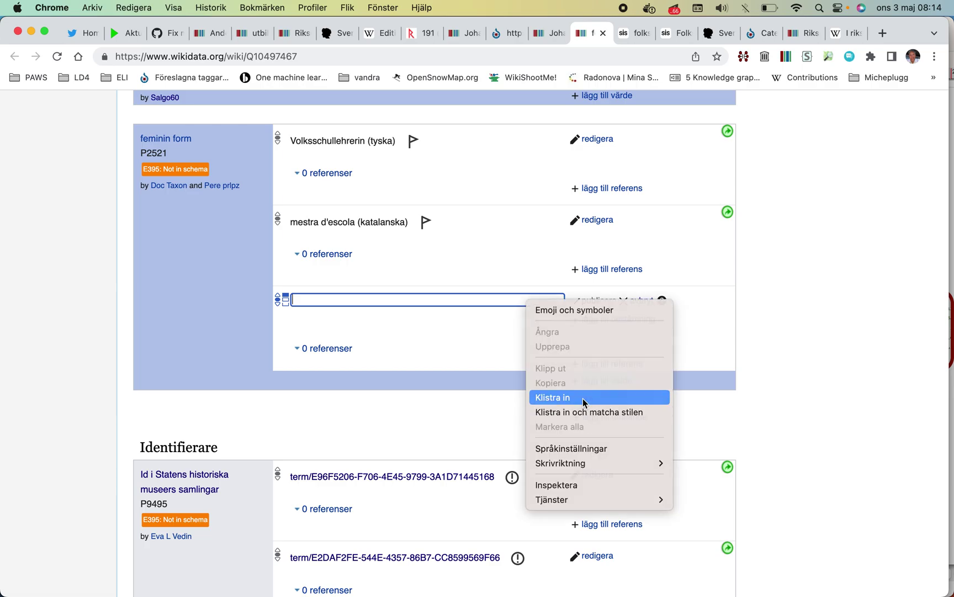
{"action": "left_click", "coordinate": [584, 402]}
{"action": "left_click", "coordinate": [293, 300]}
{"action": "key", "text": "BackSpace"}
{"action": "type", "text": "f"}
{"action": "left_click", "coordinate": [376, 320]}
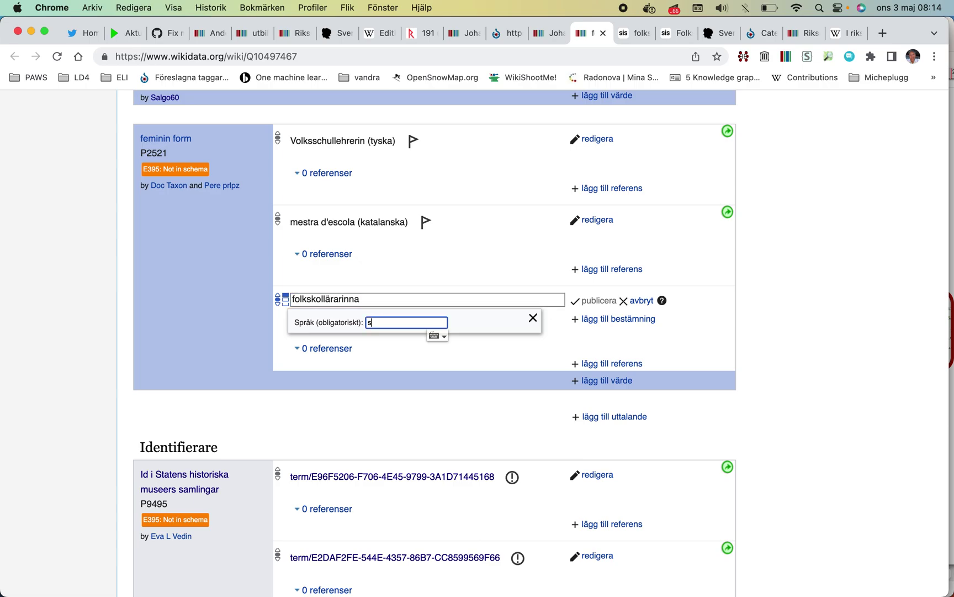
{"action": "left_click", "coordinate": [387, 334]}
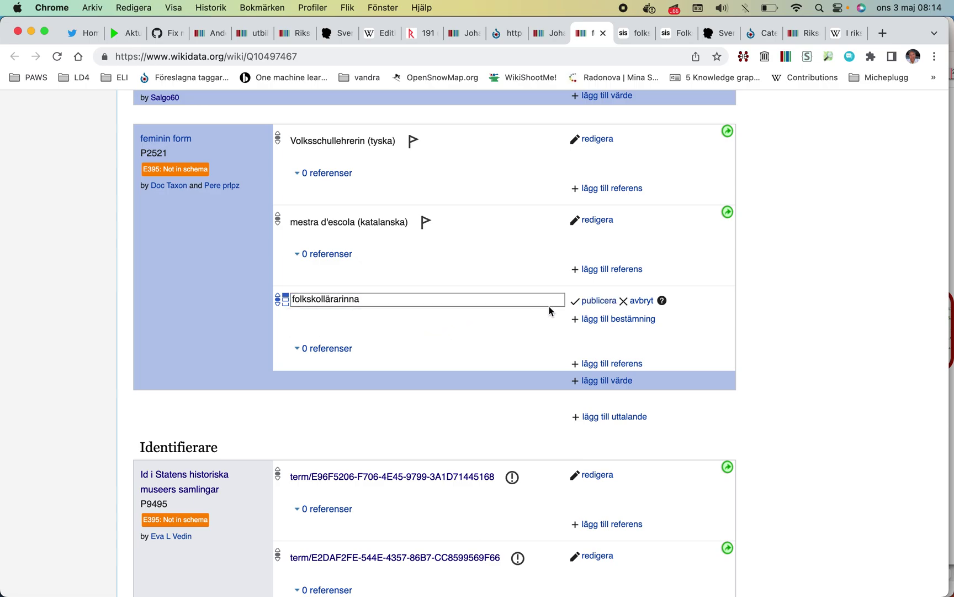
{"action": "left_click", "coordinate": [592, 301]}
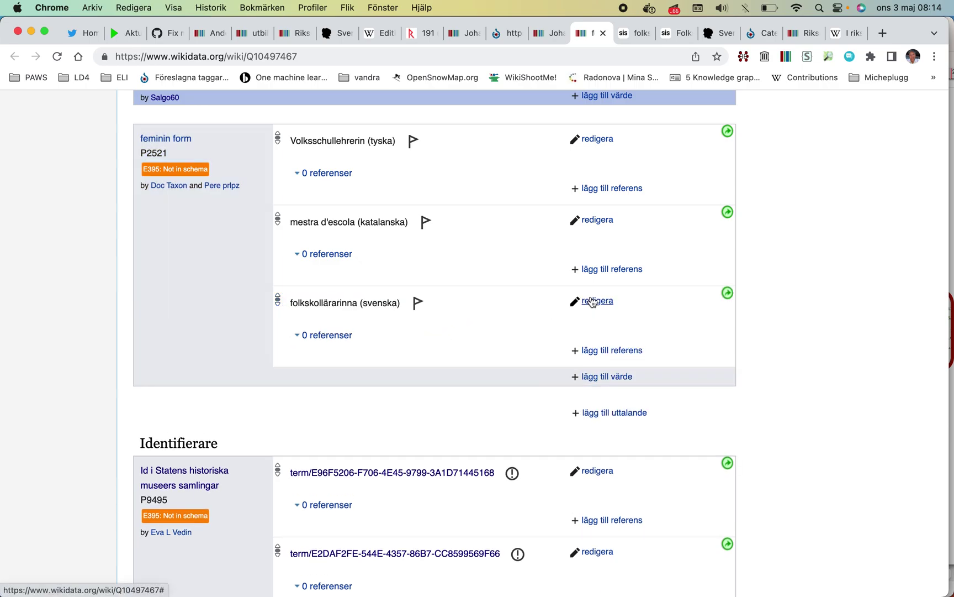
- Match the folkskollärare item to the Uppslagsverket Finland entry suggested by Mix'n'match
{"action": "scroll", "coordinate": [438, 193], "scroll_direction": "up", "scroll_amount": 5}
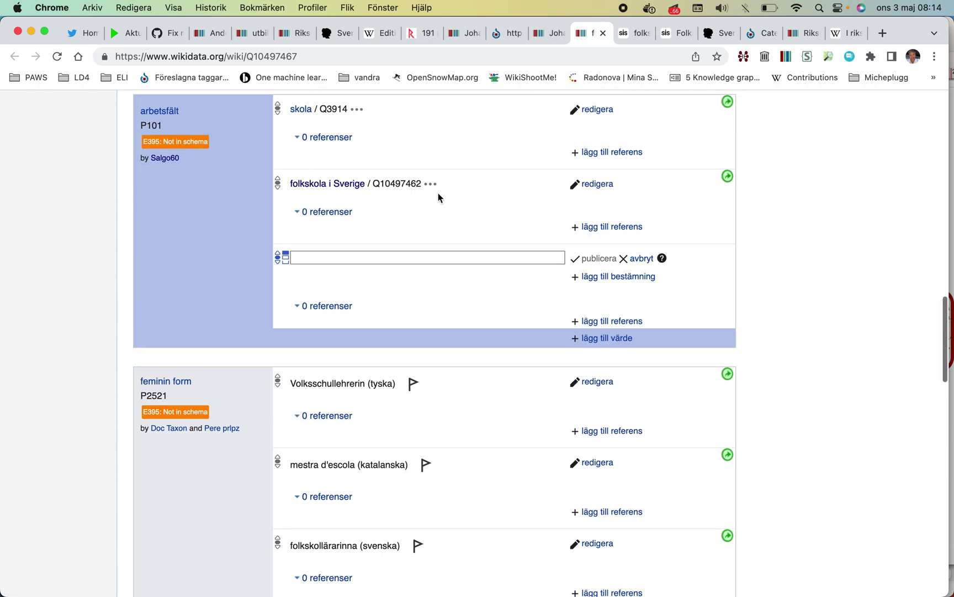
{"action": "scroll", "coordinate": [438, 197], "scroll_direction": "up", "scroll_amount": 2}
{"action": "scroll", "coordinate": [438, 197], "scroll_direction": "down", "scroll_amount": 1}
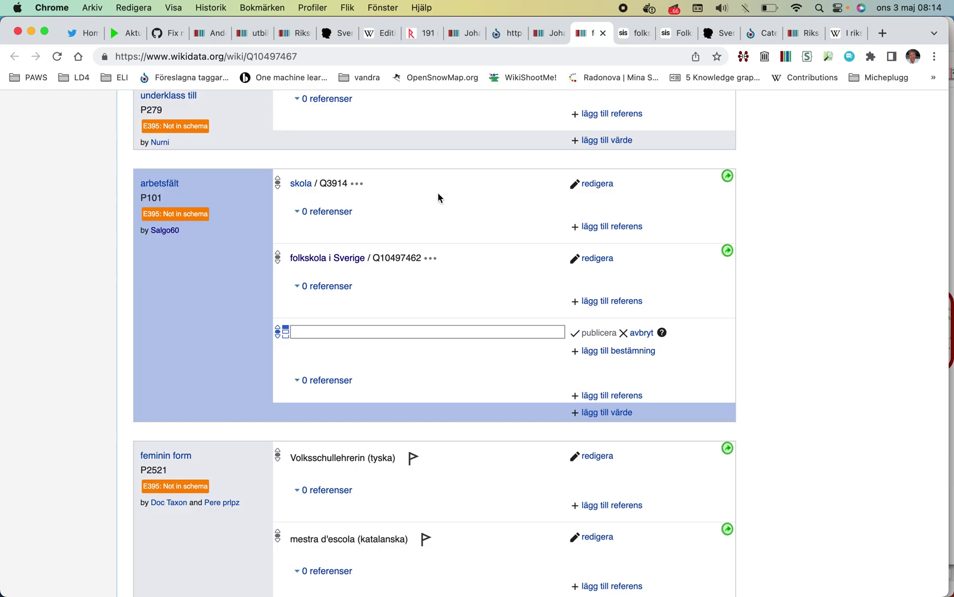
{"action": "scroll", "coordinate": [472, 320], "scroll_direction": "up", "scroll_amount": 3}
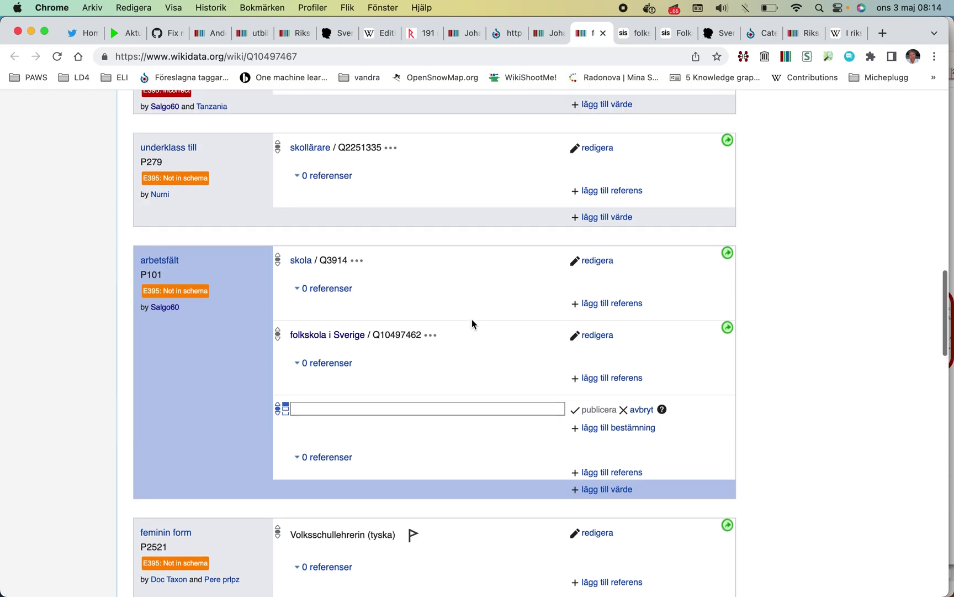
{"action": "scroll", "coordinate": [344, 365], "scroll_direction": "up", "scroll_amount": 2}
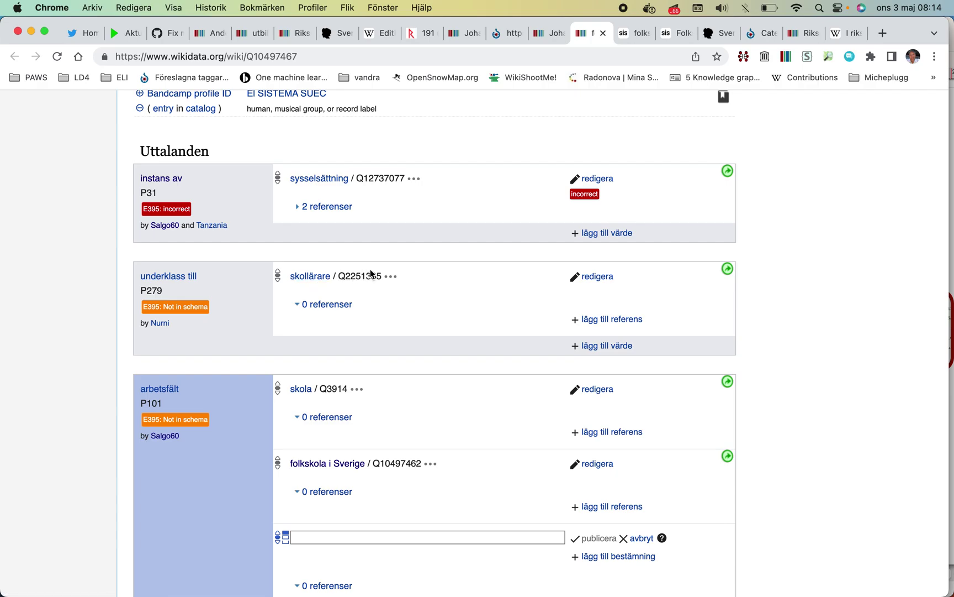
{"action": "scroll", "coordinate": [370, 272], "scroll_direction": "up", "scroll_amount": 7}
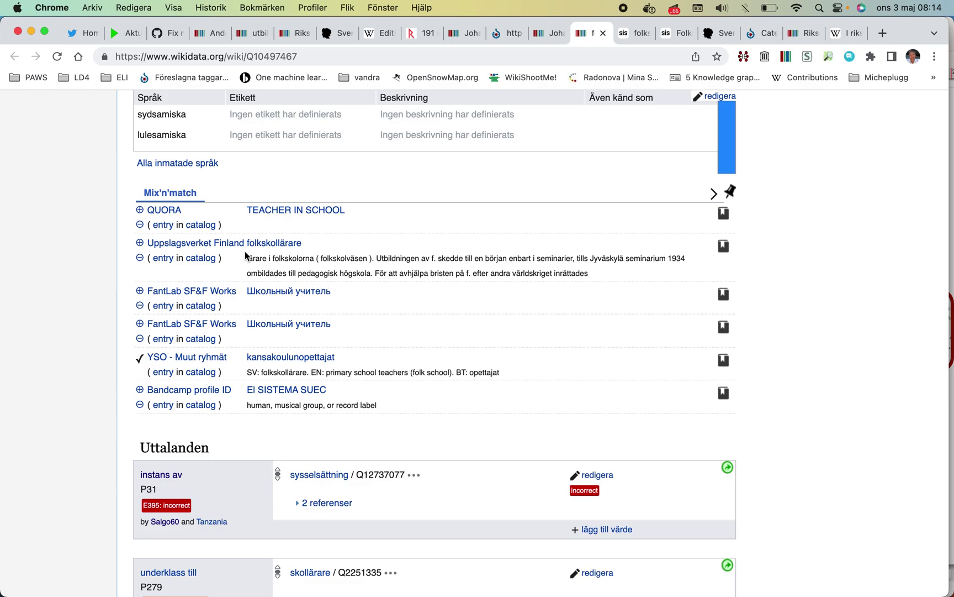
{"action": "left_click", "coordinate": [140, 243]}
- Reload the item, view the Uppslagsverket Finland article behind its new identifier and return to the item
{"action": "scroll", "coordinate": [266, 269], "scroll_direction": "down", "scroll_amount": 20}
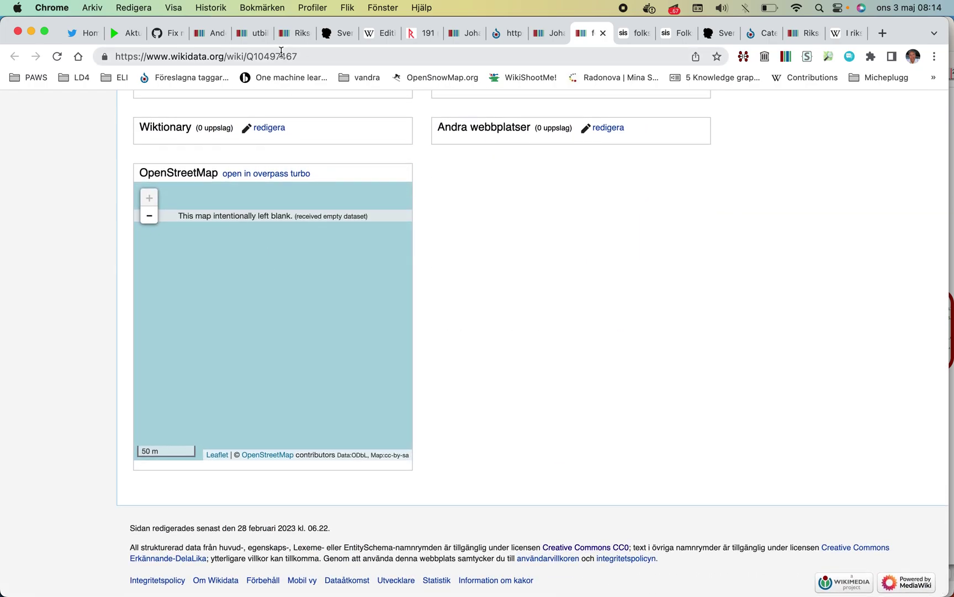
{"action": "key", "text": "super+r"}
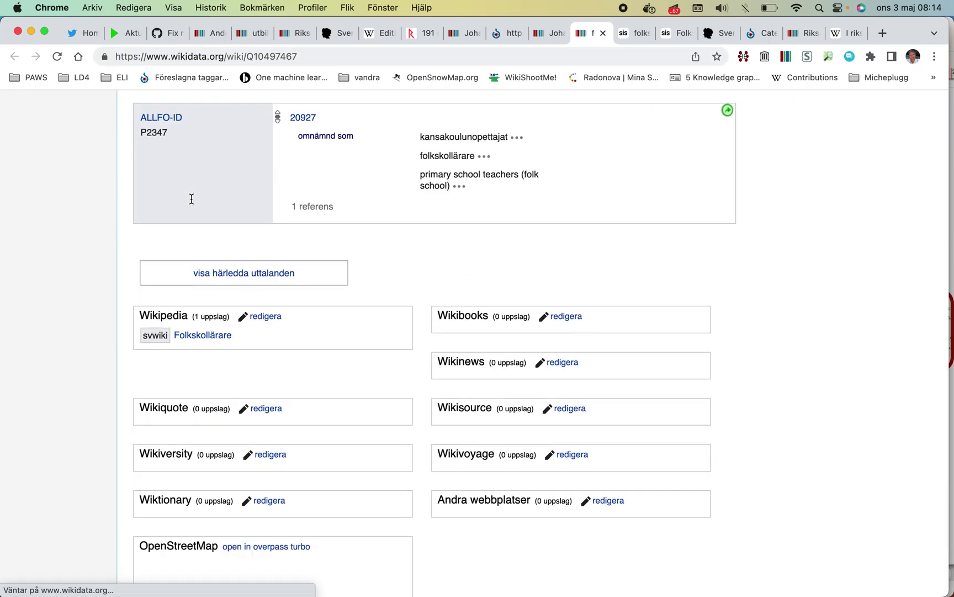
{"action": "scroll", "coordinate": [192, 199], "scroll_direction": "up", "scroll_amount": 3}
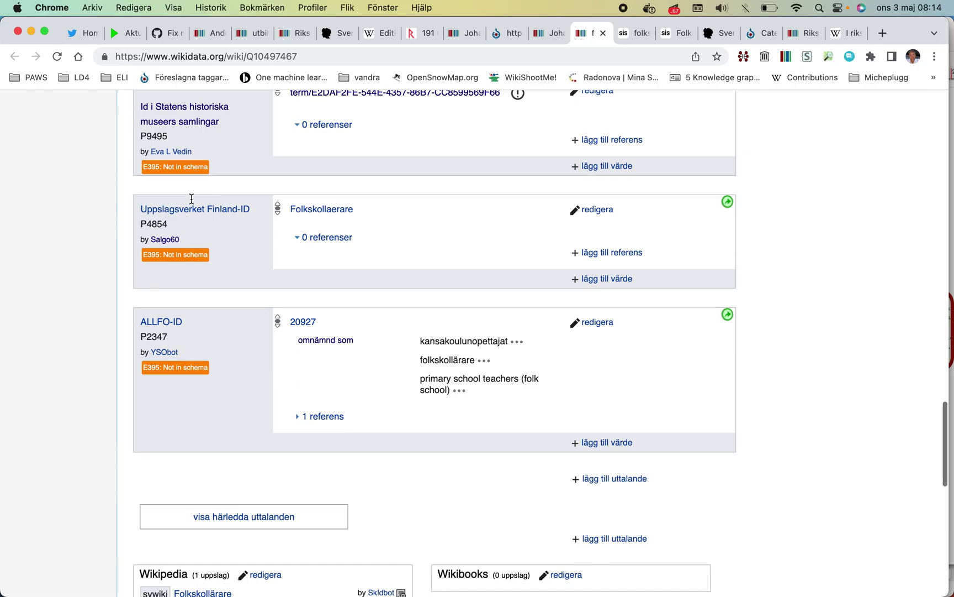
{"action": "left_click", "coordinate": [336, 301]}
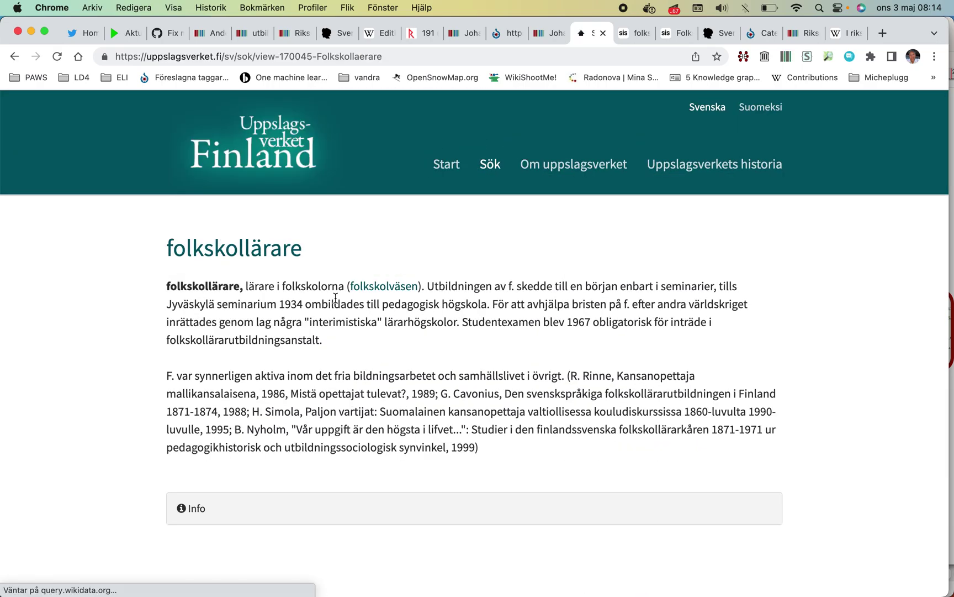
{"action": "left_click", "coordinate": [15, 56]}
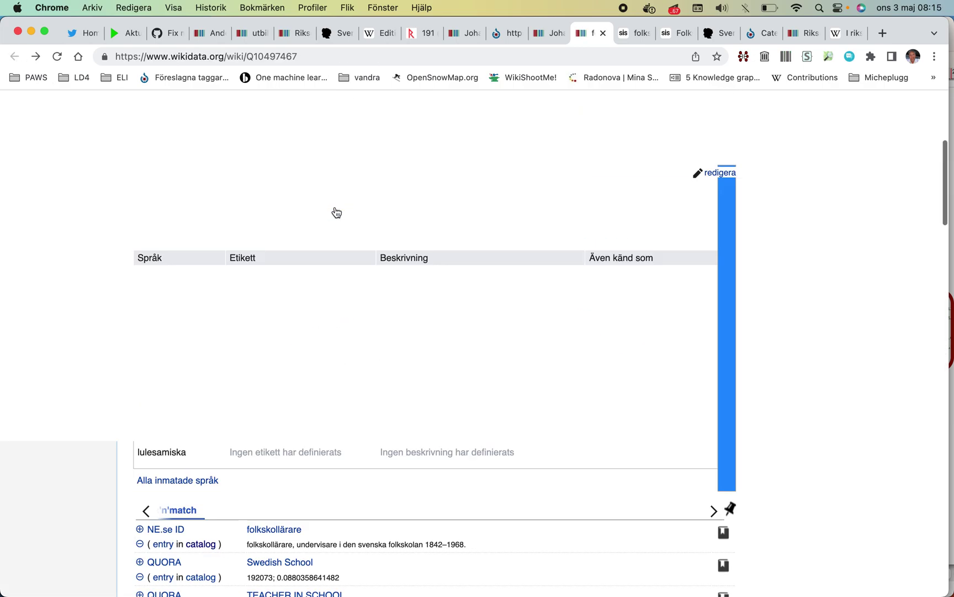
- Check the latest edits in the folkskollärare item's revision history and return to the item
{"action": "left_click", "coordinate": [650, 134]}
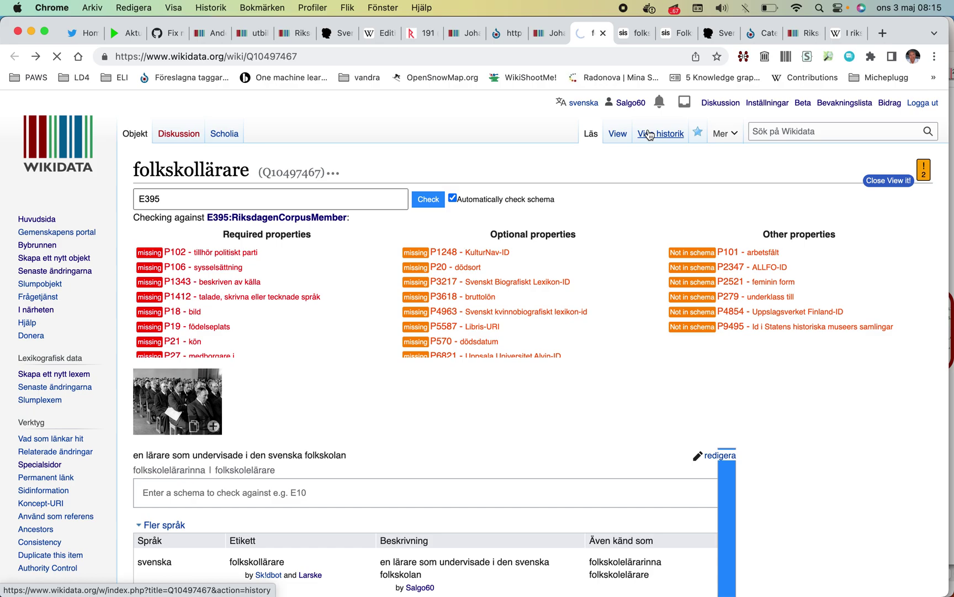
{"action": "scroll", "coordinate": [604, 138], "scroll_direction": "down", "scroll_amount": 3}
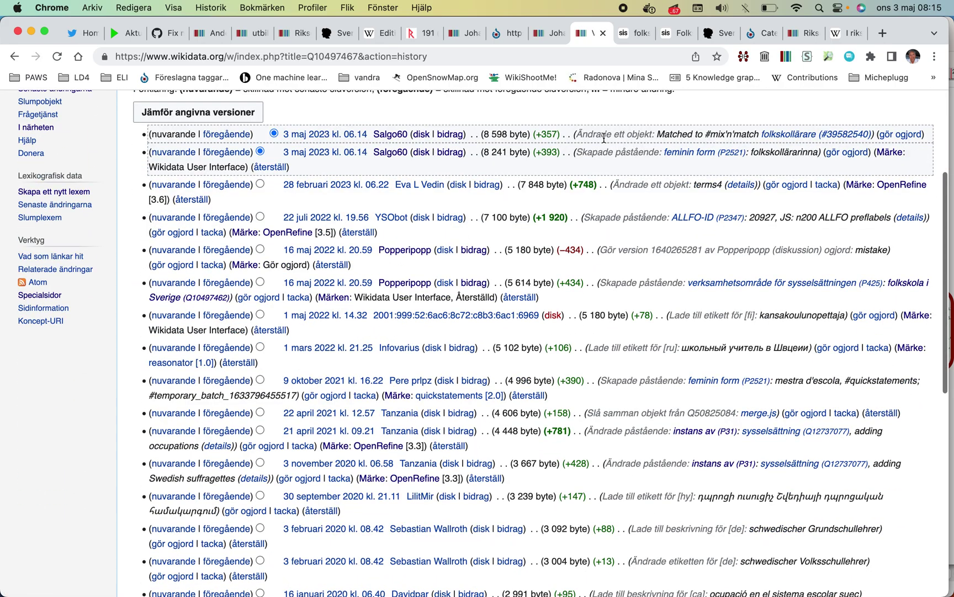
{"action": "left_click", "coordinate": [14, 56]}
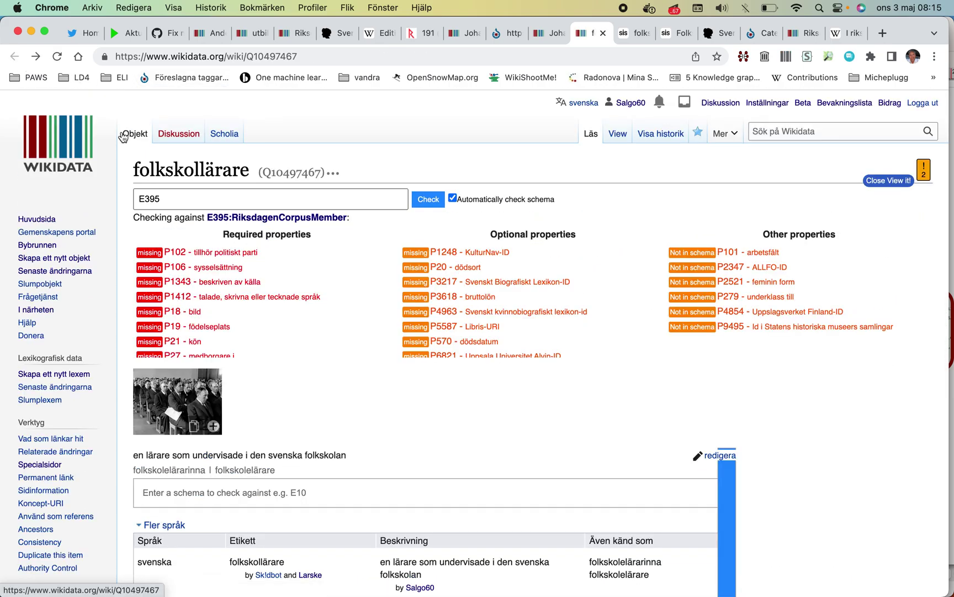
- Match the item to the NE.se ID entry folkskollärare in Mix'n'match and look through the remaining suggestions
{"action": "scroll", "coordinate": [123, 137], "scroll_direction": "down", "scroll_amount": 15}
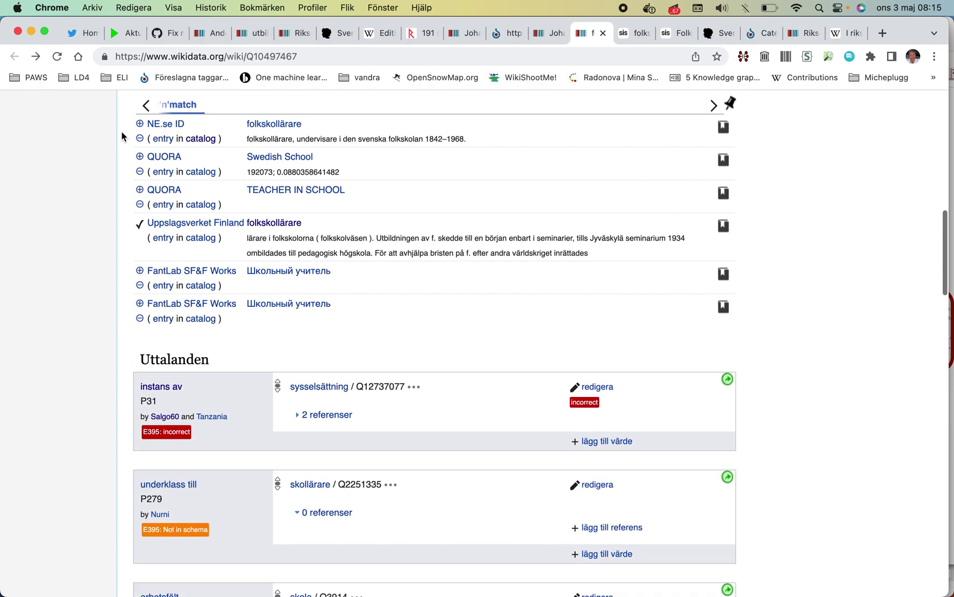
{"action": "scroll", "coordinate": [122, 136], "scroll_direction": "up", "scroll_amount": 2}
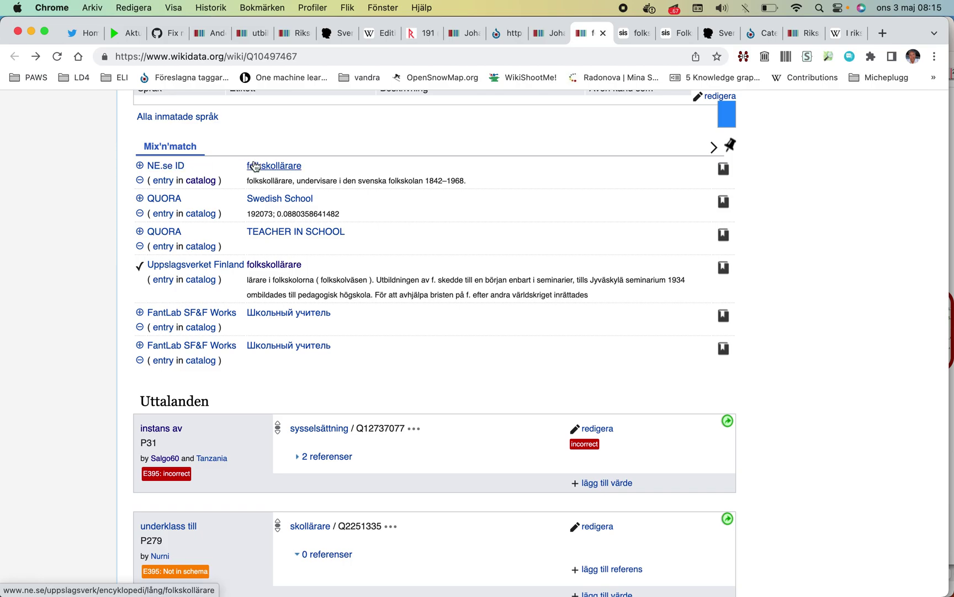
{"action": "left_click", "coordinate": [140, 167]}
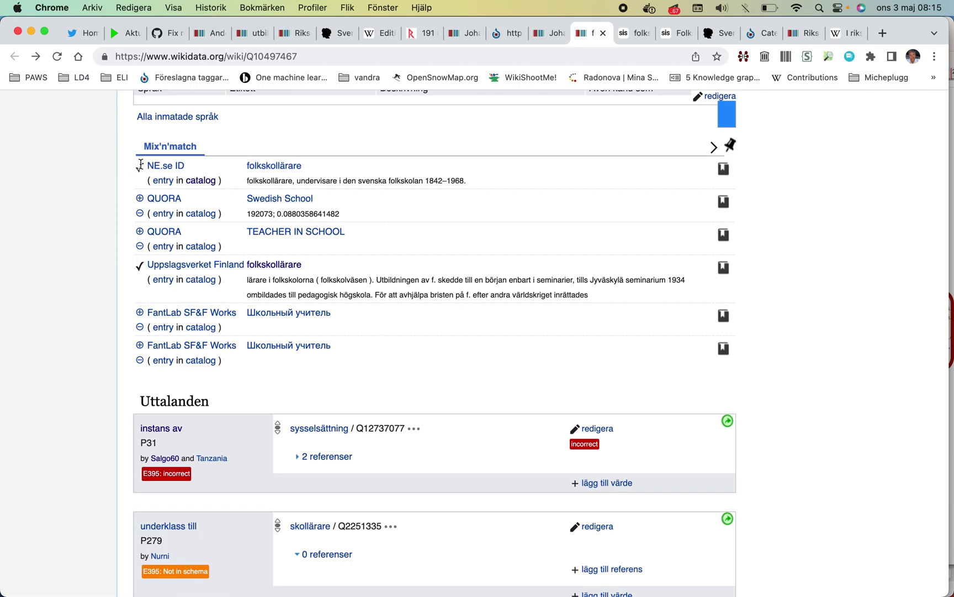
{"action": "scroll", "coordinate": [141, 164], "scroll_direction": "down", "scroll_amount": 2}
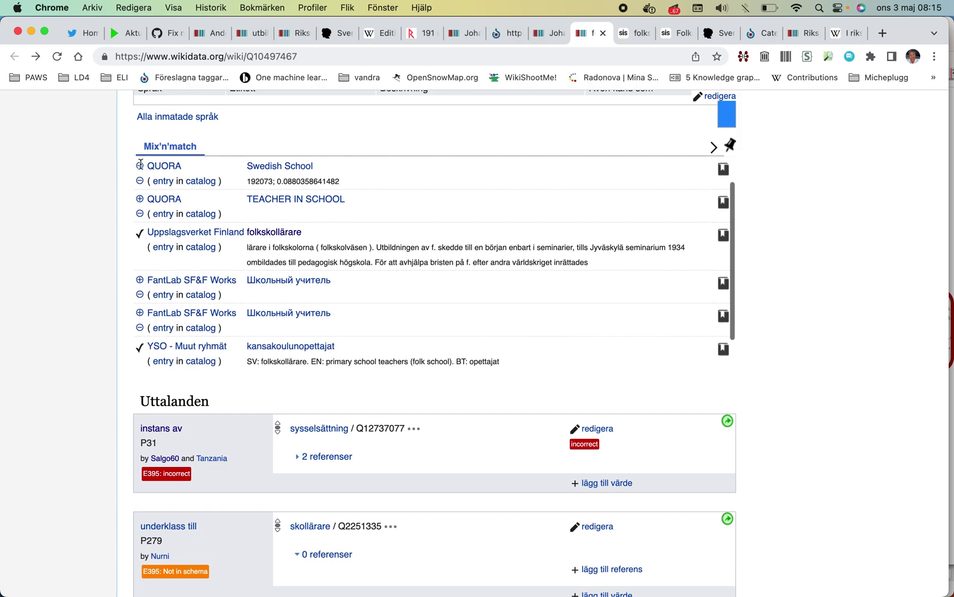
{"action": "scroll", "coordinate": [140, 164], "scroll_direction": "down", "scroll_amount": 2}
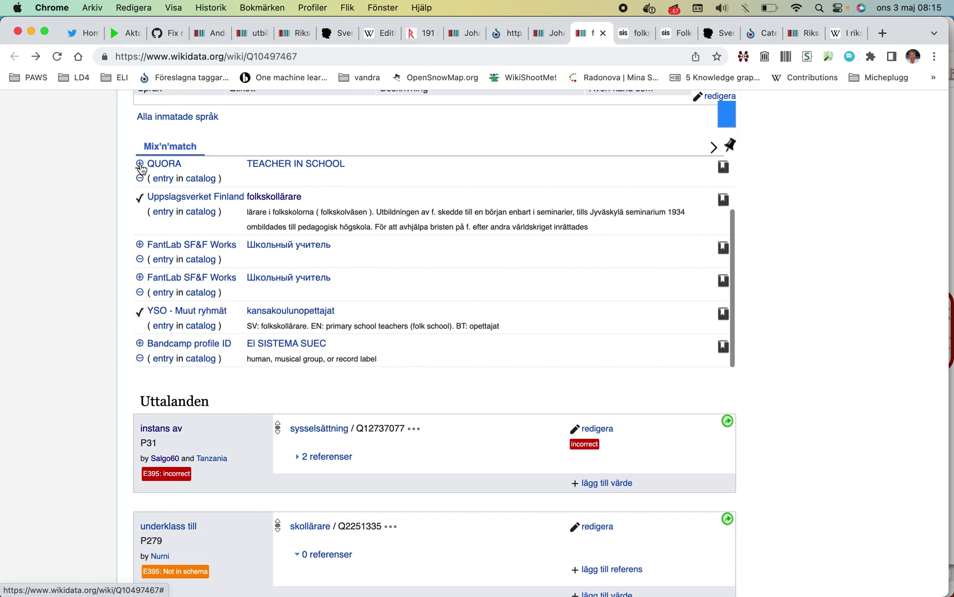
- Reload the folkskollärare item, view the NE.se article behind its new Nationalencyklopedin-ID and return to the item
{"action": "scroll", "coordinate": [141, 168], "scroll_direction": "down", "scroll_amount": 3}
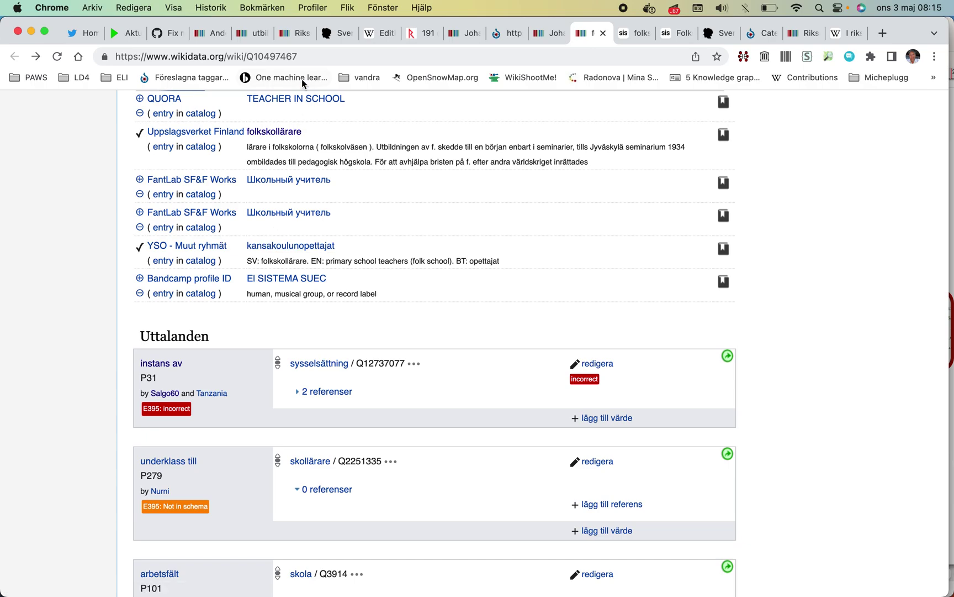
{"action": "left_click", "coordinate": [300, 56]}
{"action": "key", "text": "Return"}
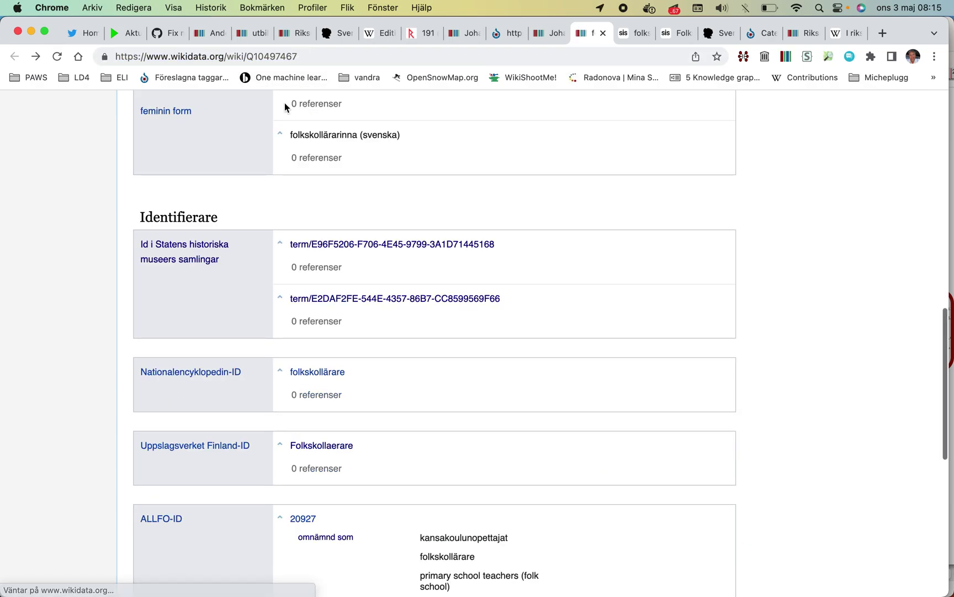
{"action": "scroll", "coordinate": [276, 216], "scroll_direction": "down", "scroll_amount": 3}
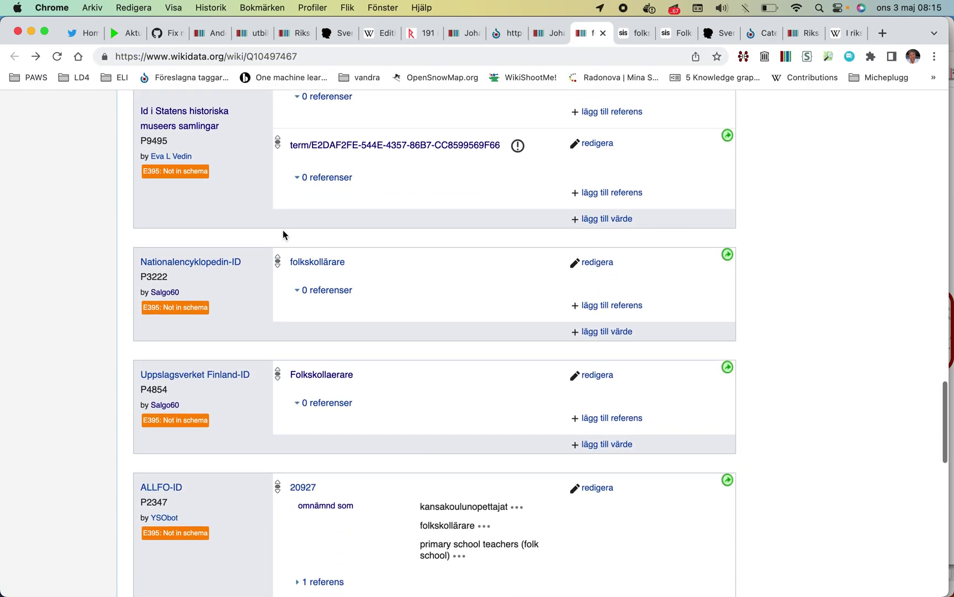
{"action": "left_click", "coordinate": [316, 264]}
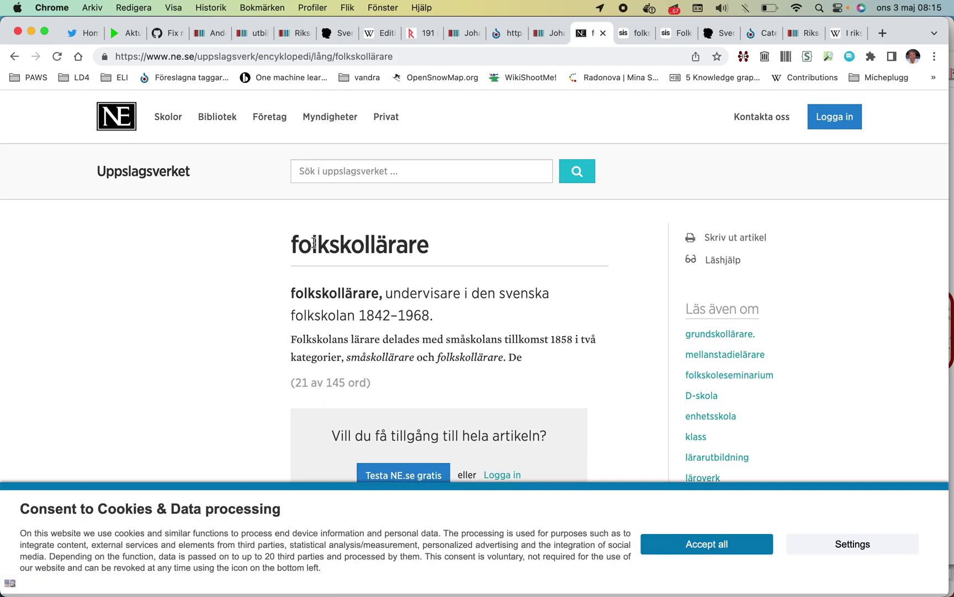
{"action": "scroll", "coordinate": [311, 213], "scroll_direction": "down", "scroll_amount": 1}
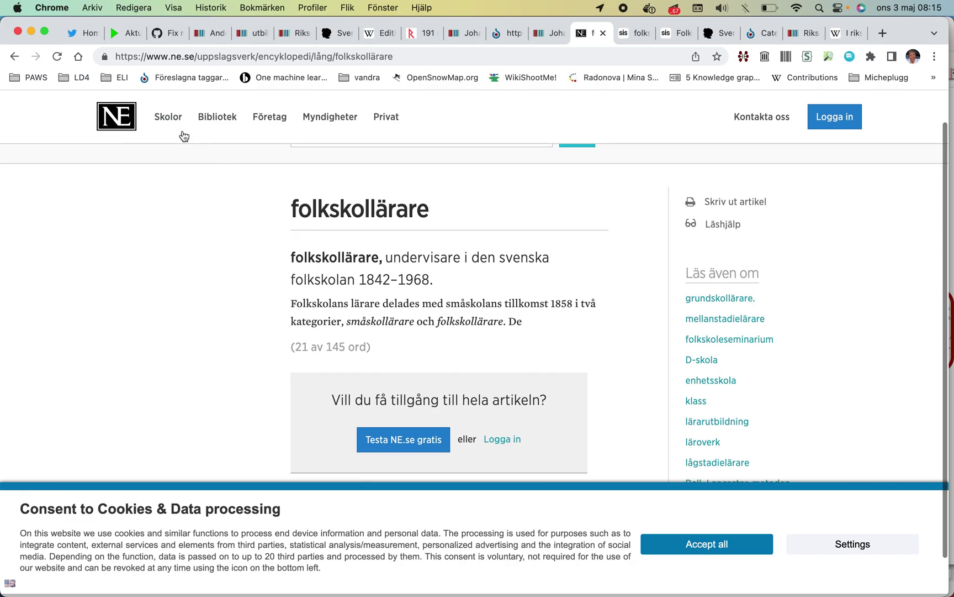
{"action": "left_click", "coordinate": [17, 57]}
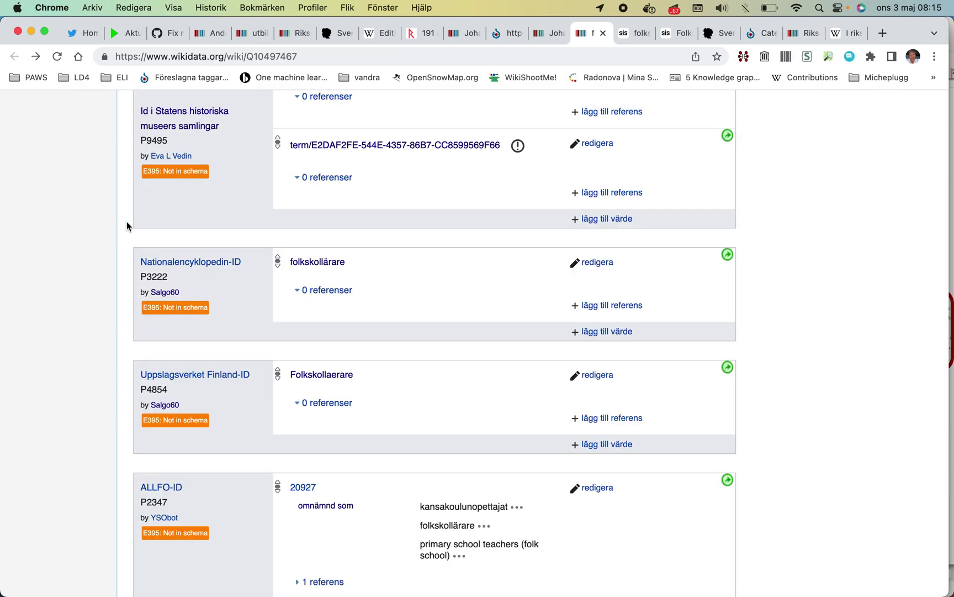
- Look through the list of pages linking to the folkskollärare item and return to the item
{"action": "scroll", "coordinate": [127, 225], "scroll_direction": "up", "scroll_amount": 20}
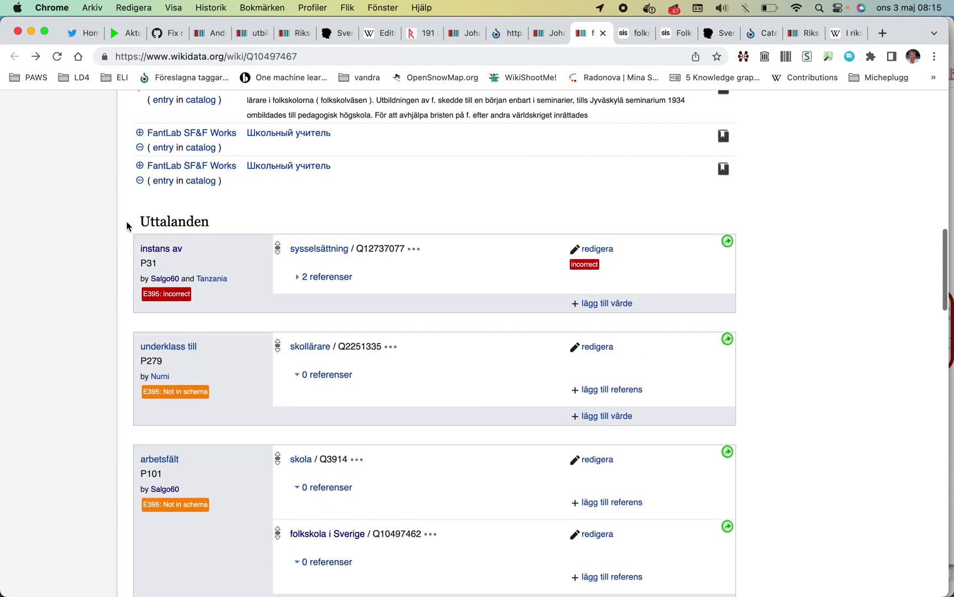
{"action": "scroll", "coordinate": [64, 249], "scroll_direction": "down", "scroll_amount": 5}
{"action": "left_click", "coordinate": [68, 288]}
{"action": "scroll", "coordinate": [66, 285], "scroll_direction": "down", "scroll_amount": 15}
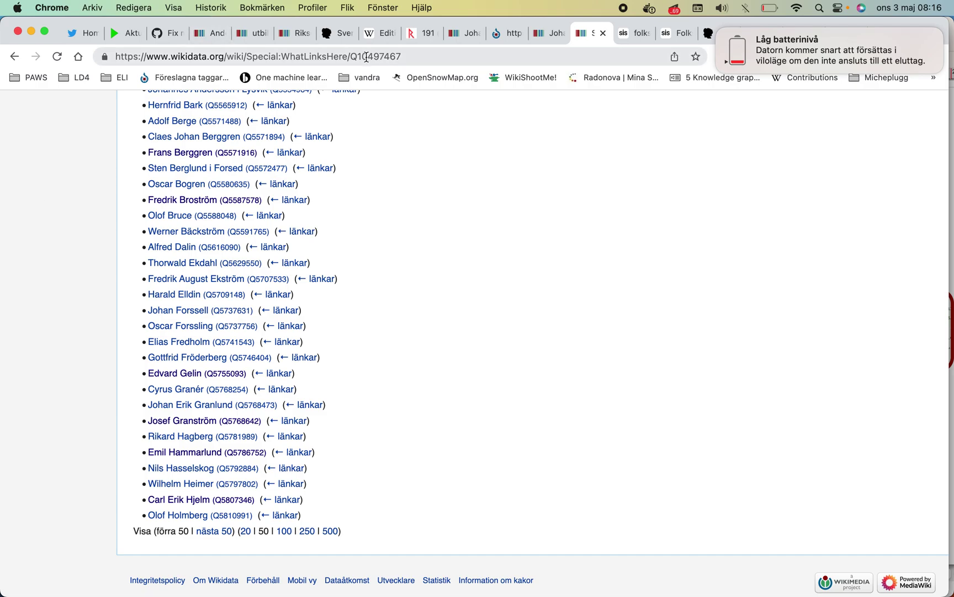
{"action": "left_click", "coordinate": [14, 55]}
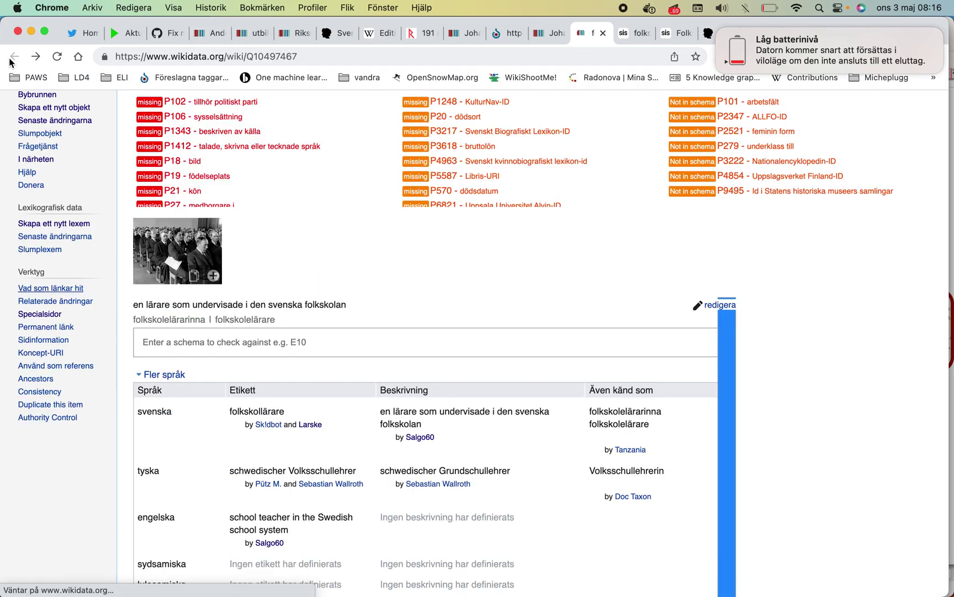
{"action": "scroll", "coordinate": [149, 247], "scroll_direction": "up", "scroll_amount": 3}
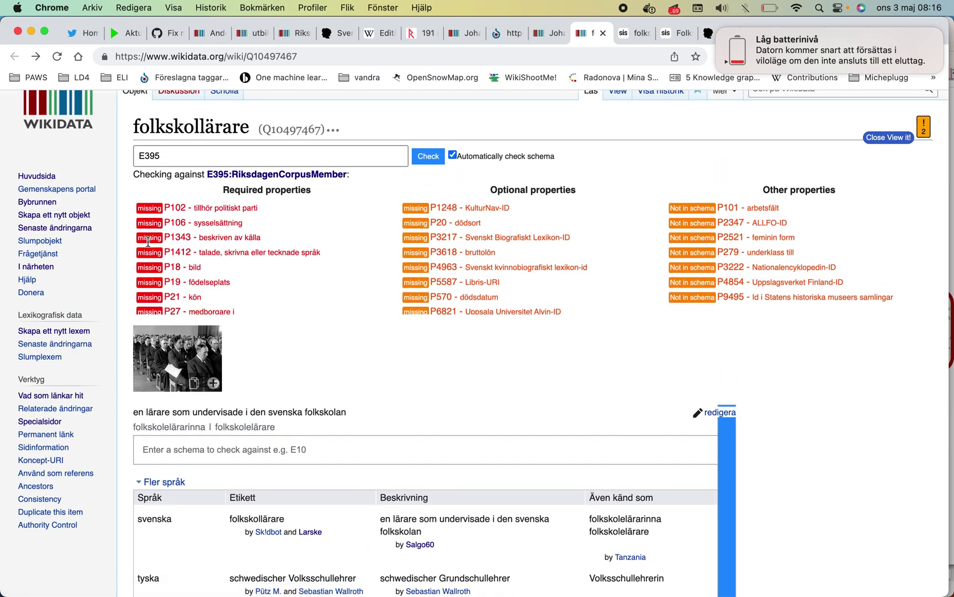
- Switch to the Statens historiska museer term page and open GitHub in its place
{"action": "left_click", "coordinate": [632, 37]}
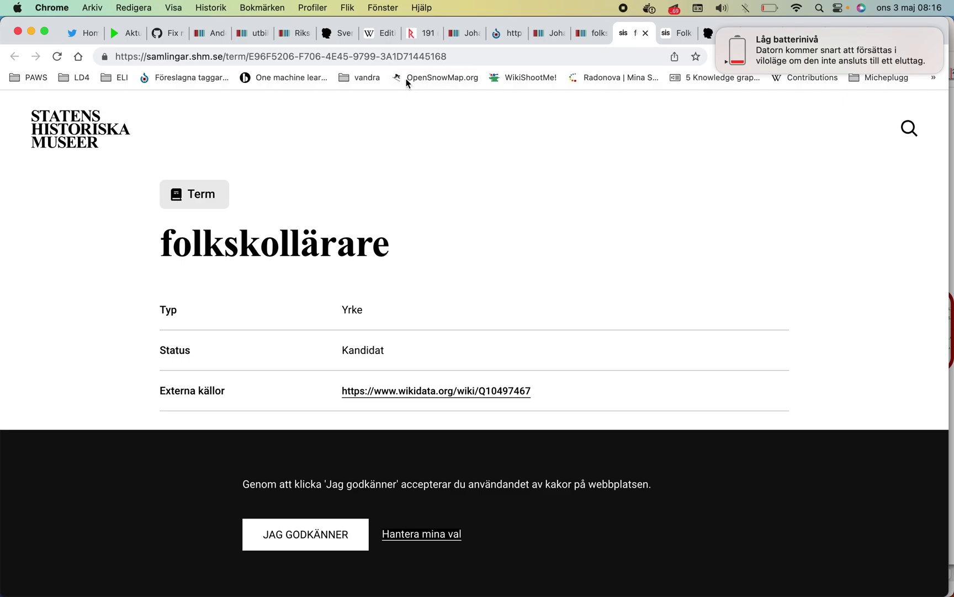
{"action": "left_click", "coordinate": [402, 57]}
{"action": "type", "text": "comm"}
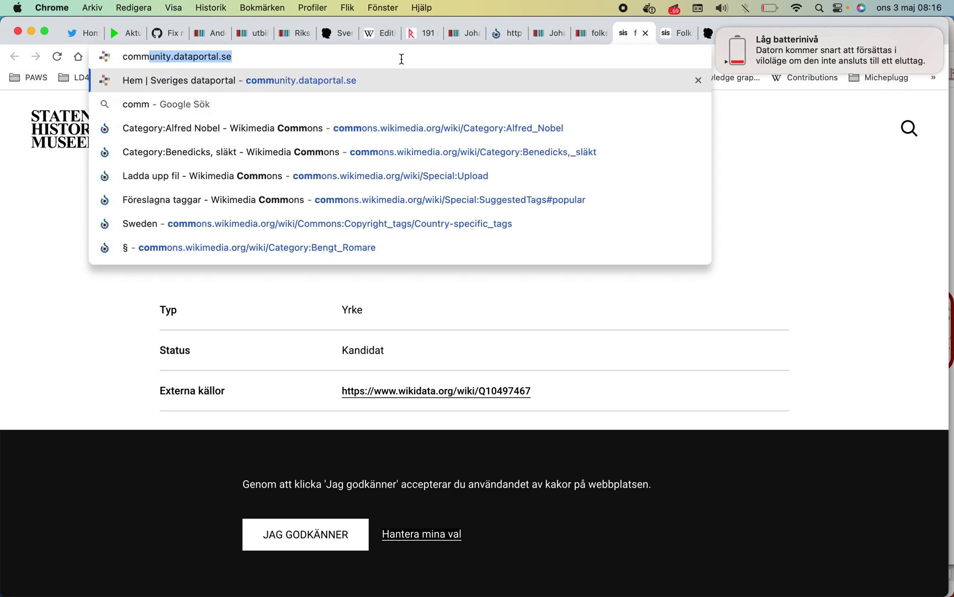
{"action": "key", "text": "BackSpace"}
{"action": "key", "text": "BackSpace"}
{"action": "key", "text": "BackSpace"}
{"action": "key", "text": "BackSpace"}
{"action": "key", "text": "BackSpace"}
{"action": "type", "text": "gith"}
{"action": "key", "text": "Return"}
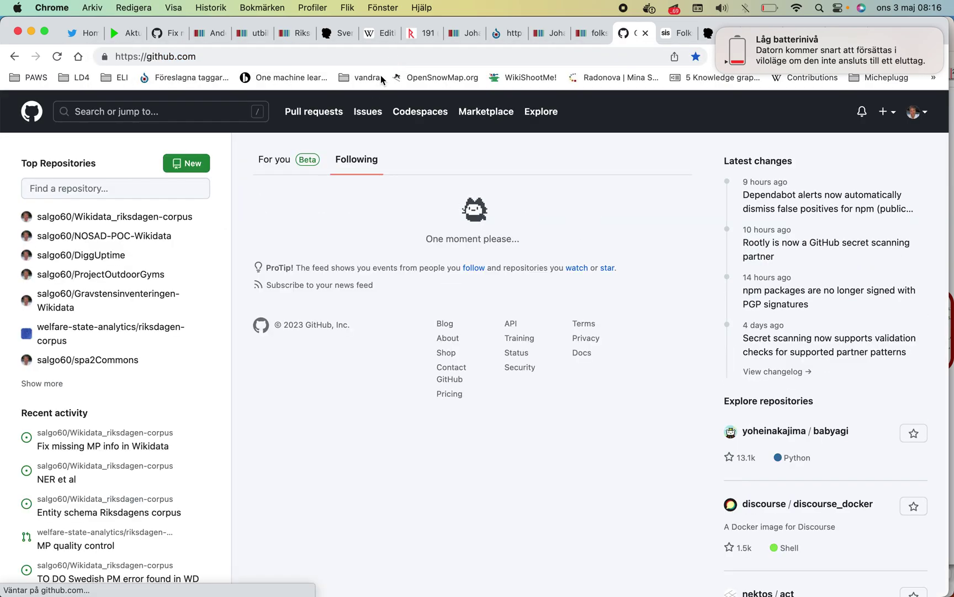
- Filter the GitHub repositories by HIS and open the HISCOKoder repository
{"action": "left_click", "coordinate": [156, 190]}
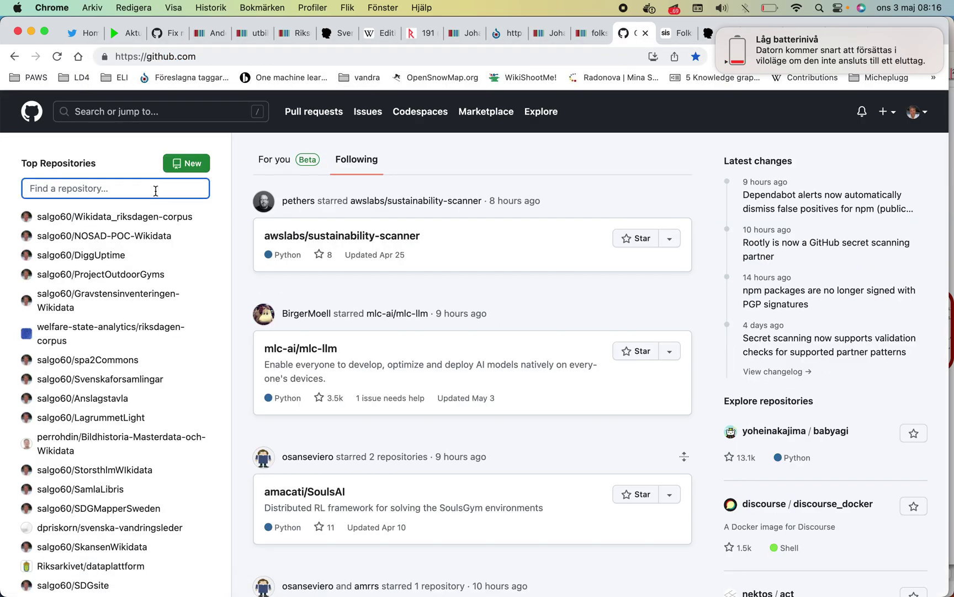
{"action": "type", "text": "HIS"}
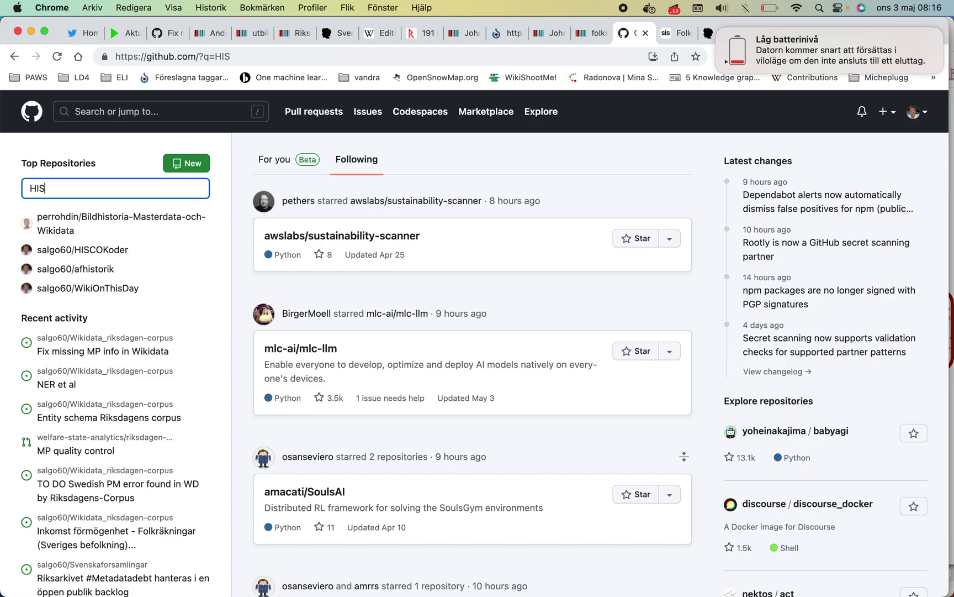
{"action": "left_click", "coordinate": [115, 252]}
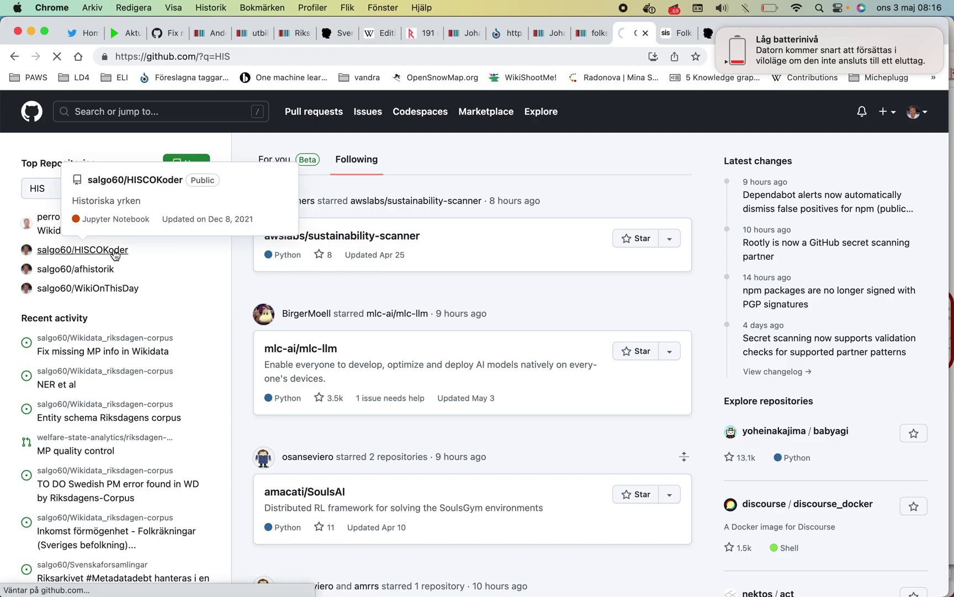
- Read the HISCOKoder README's ideas on Wikidata schemas and the properties needed to describe historical occupations
{"action": "scroll", "coordinate": [236, 276], "scroll_direction": "down", "scroll_amount": 6}
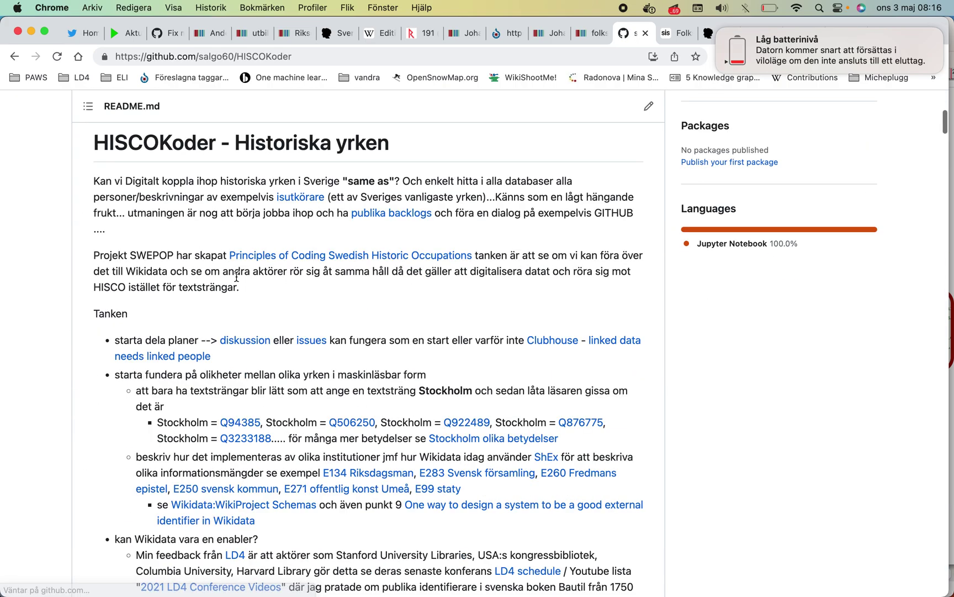
{"action": "scroll", "coordinate": [236, 276], "scroll_direction": "down", "scroll_amount": 5}
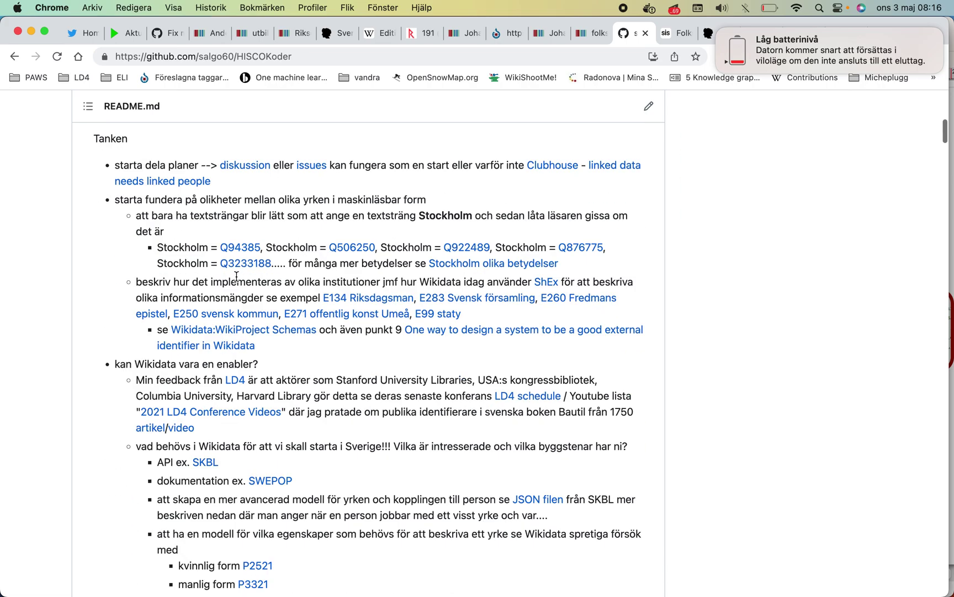
{"action": "scroll", "coordinate": [236, 280], "scroll_direction": "up", "scroll_amount": 2}
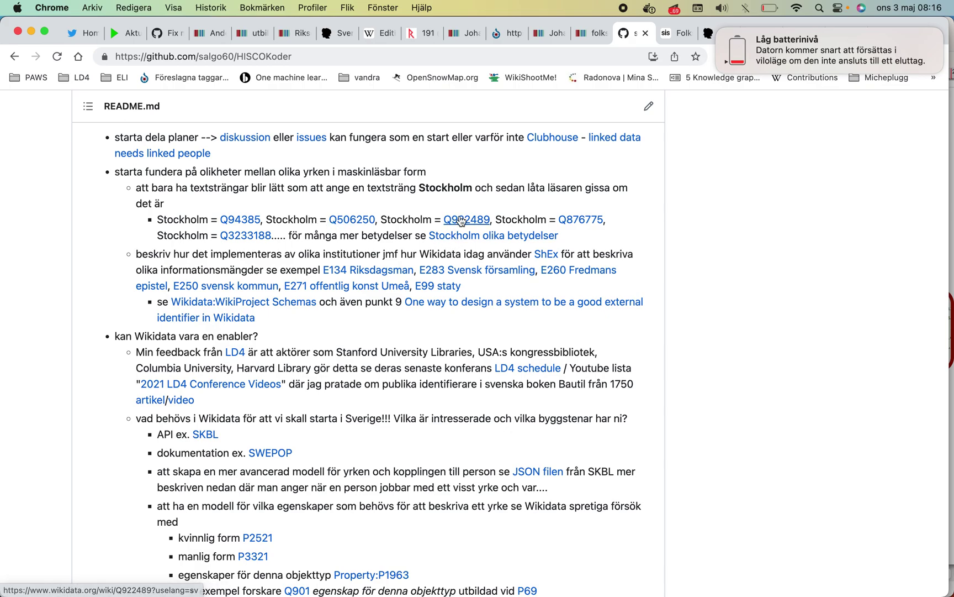
{"action": "scroll", "coordinate": [287, 273], "scroll_direction": "down", "scroll_amount": 1}
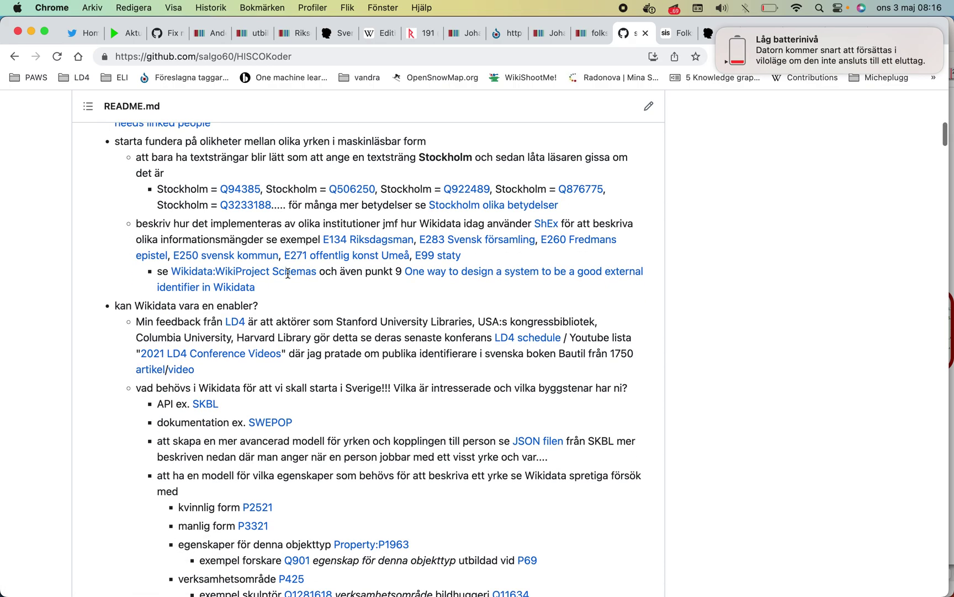
{"action": "scroll", "coordinate": [288, 275], "scroll_direction": "down", "scroll_amount": 1}
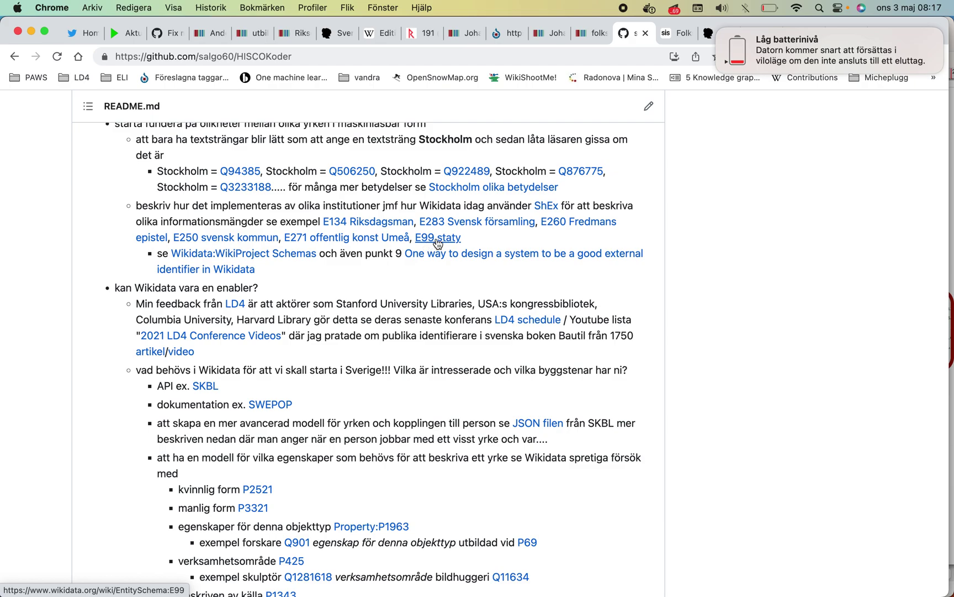
{"action": "scroll", "coordinate": [437, 242], "scroll_direction": "down", "scroll_amount": 3}
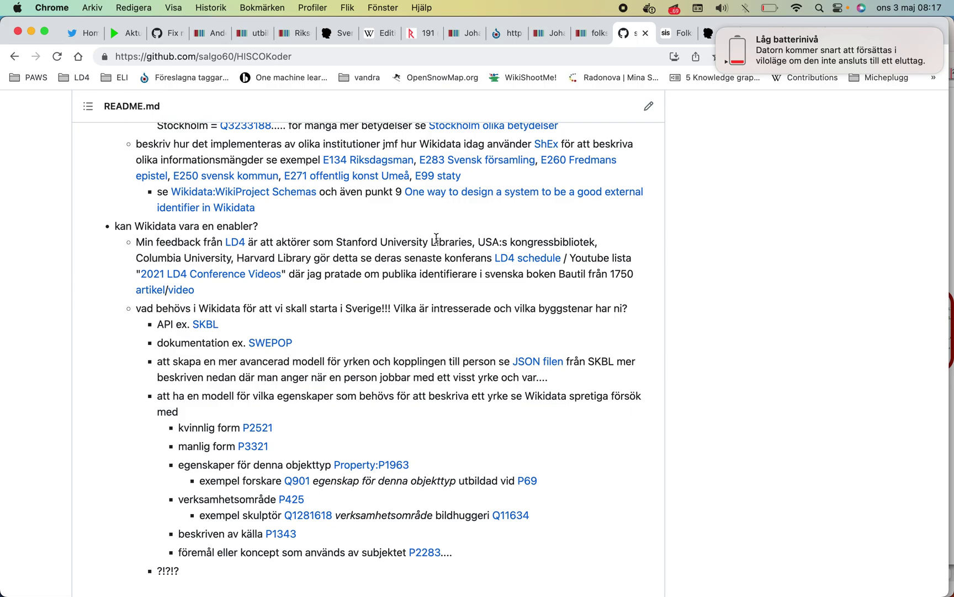
{"action": "scroll", "coordinate": [436, 238], "scroll_direction": "down", "scroll_amount": 3}
{"action": "scroll", "coordinate": [437, 238], "scroll_direction": "up", "scroll_amount": 6}
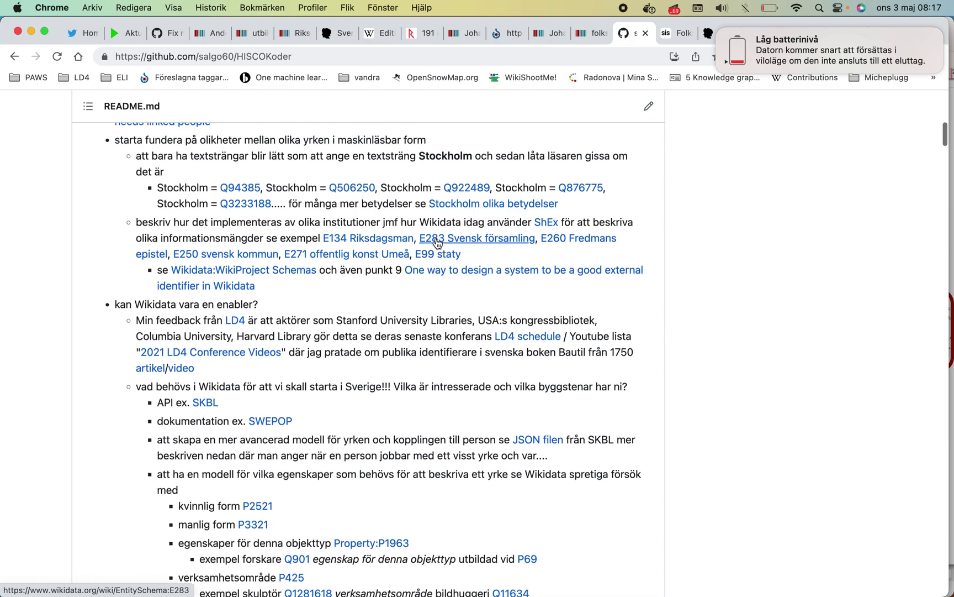
{"action": "scroll", "coordinate": [436, 241], "scroll_direction": "up", "scroll_amount": 1}
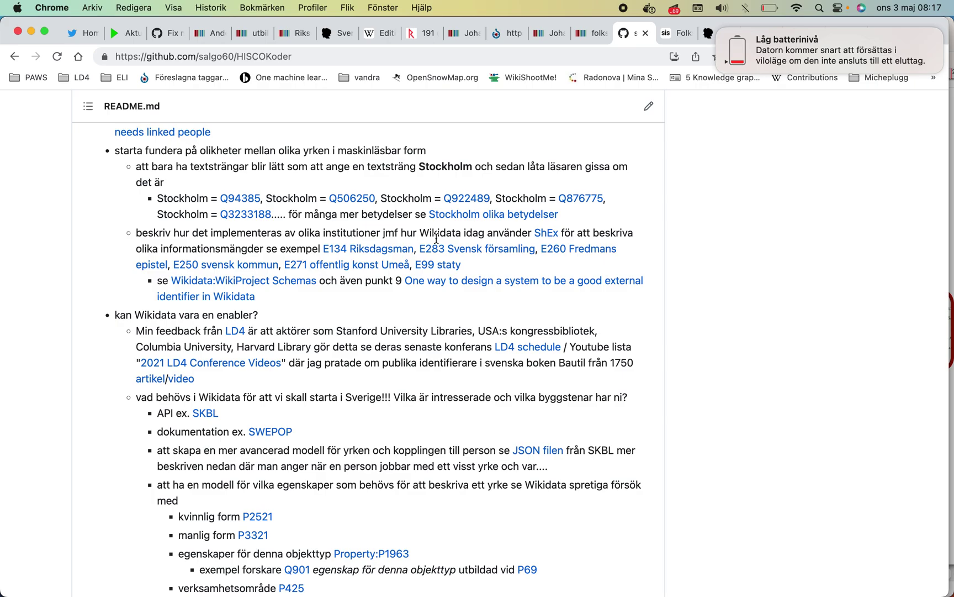
- Examine the README section on Alvin and its table of Wikidata properties used for occupations
{"action": "scroll", "coordinate": [436, 239], "scroll_direction": "down", "scroll_amount": 10}
{"action": "scroll", "coordinate": [436, 239], "scroll_direction": "down", "scroll_amount": 8}
{"action": "scroll", "coordinate": [437, 240], "scroll_direction": "up", "scroll_amount": 6}
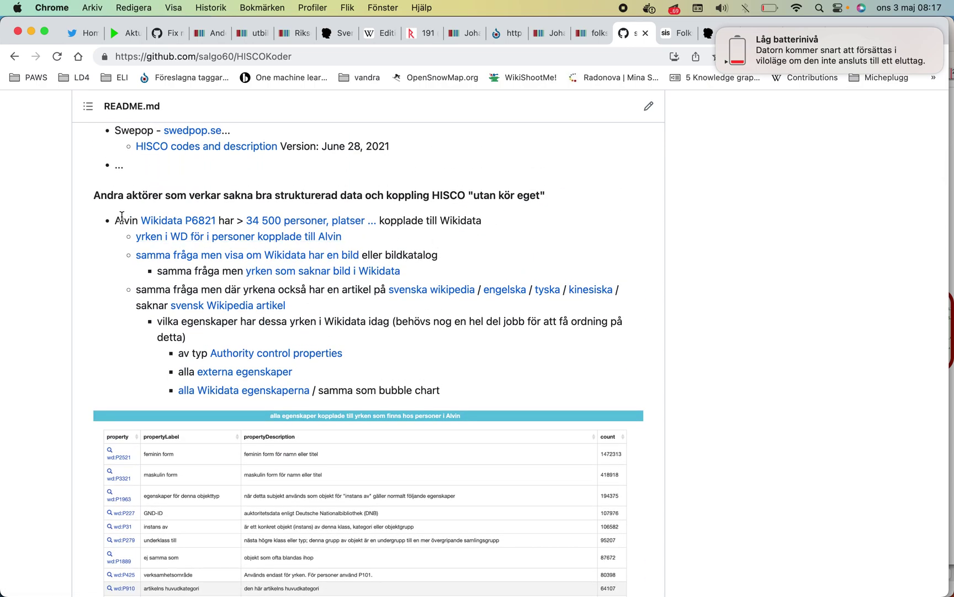
{"action": "scroll", "coordinate": [146, 224], "scroll_direction": "down", "scroll_amount": 4}
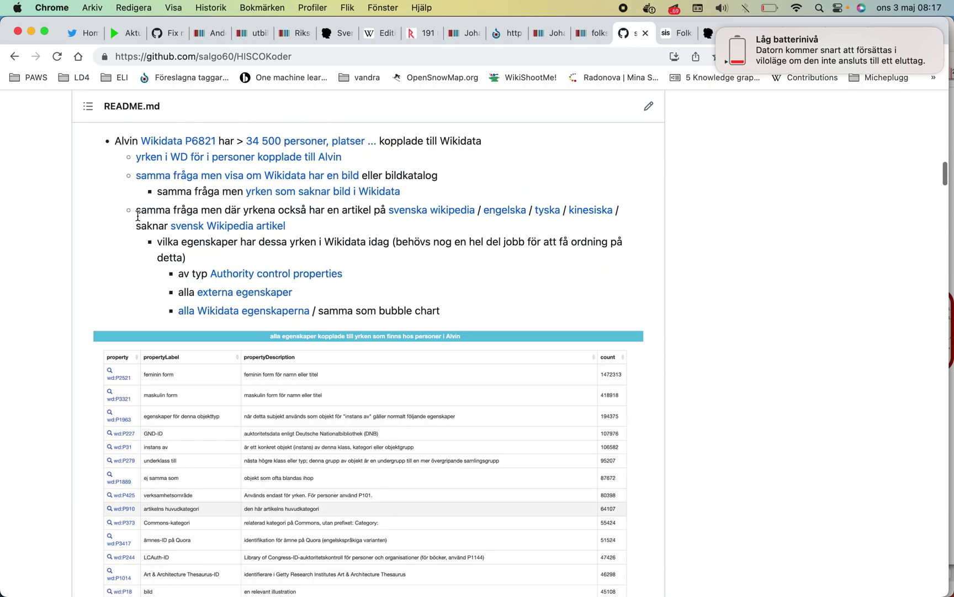
{"action": "scroll", "coordinate": [150, 229], "scroll_direction": "up", "scroll_amount": 5}
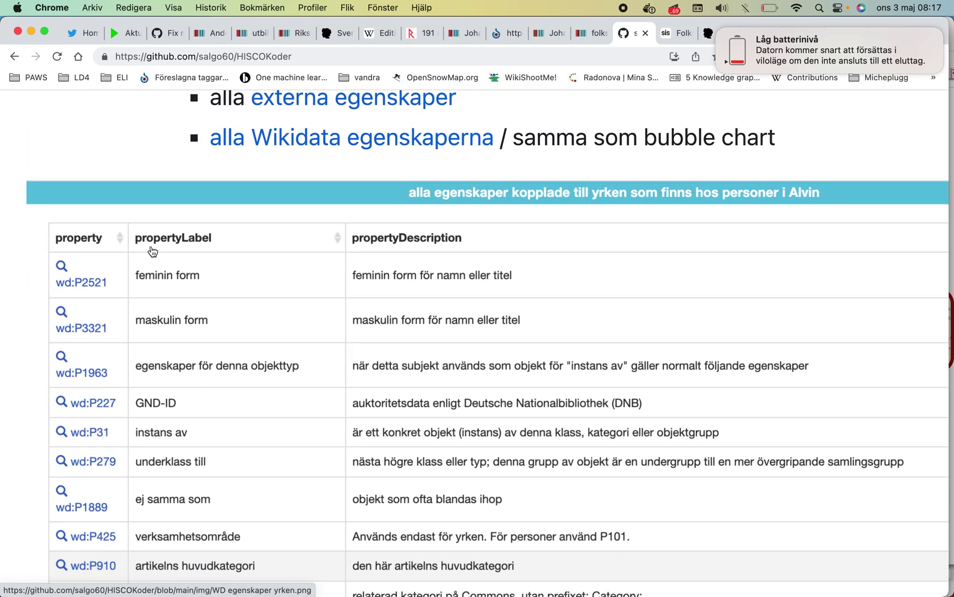
{"action": "scroll", "coordinate": [152, 249], "scroll_direction": "up", "scroll_amount": 6}
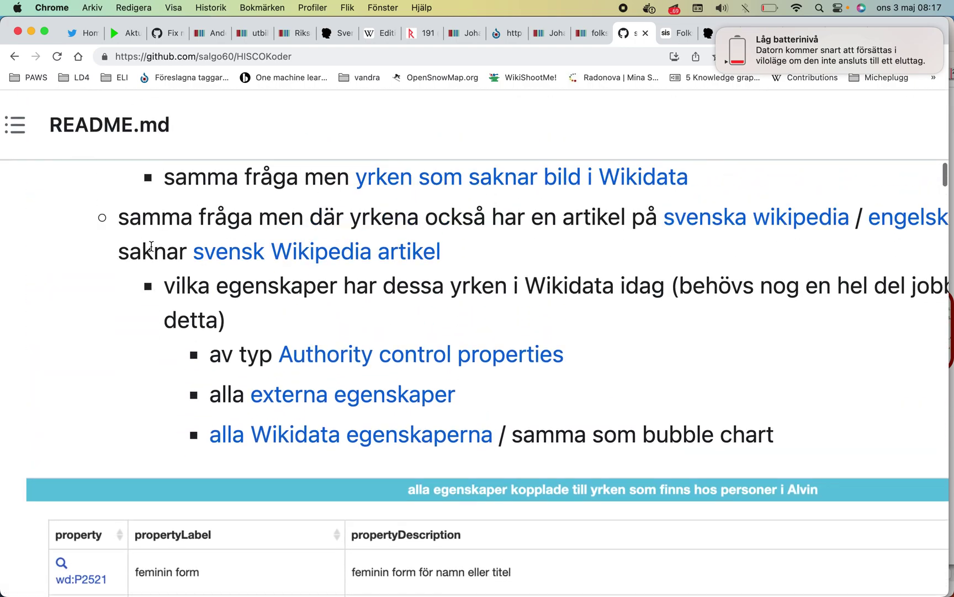
- Examine the README's bubble chart of occupation properties and the pie chart of the most common Alvin occupations
{"action": "scroll", "coordinate": [152, 246], "scroll_direction": "down", "scroll_amount": 15}
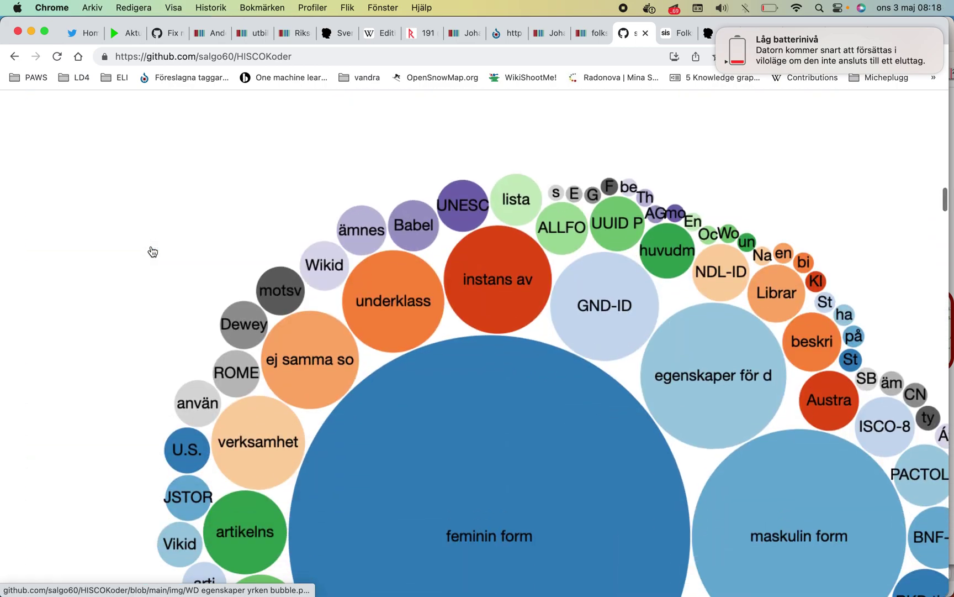
{"action": "scroll", "coordinate": [152, 252], "scroll_direction": "down", "scroll_amount": 5}
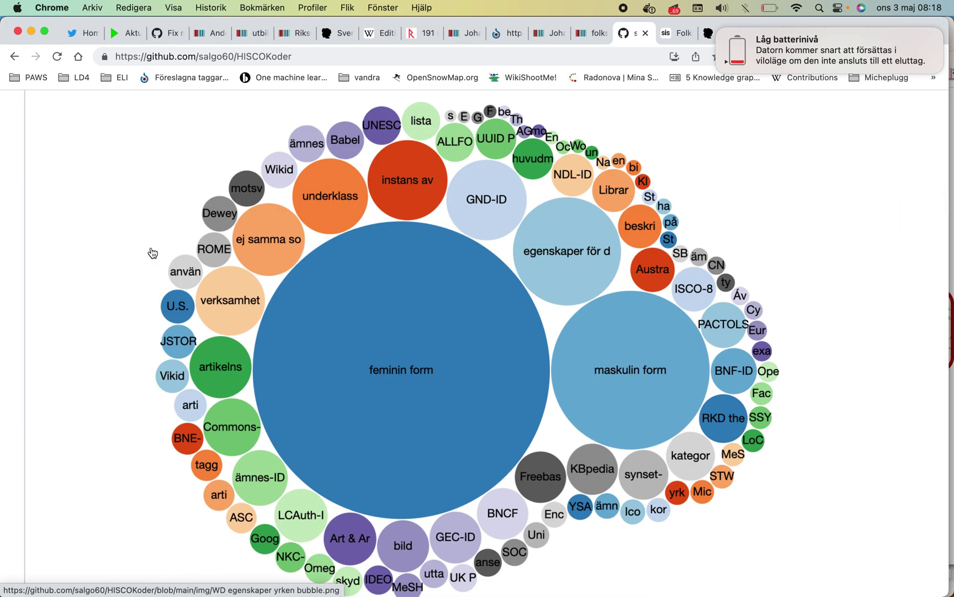
{"action": "scroll", "coordinate": [153, 253], "scroll_direction": "down", "scroll_amount": 11}
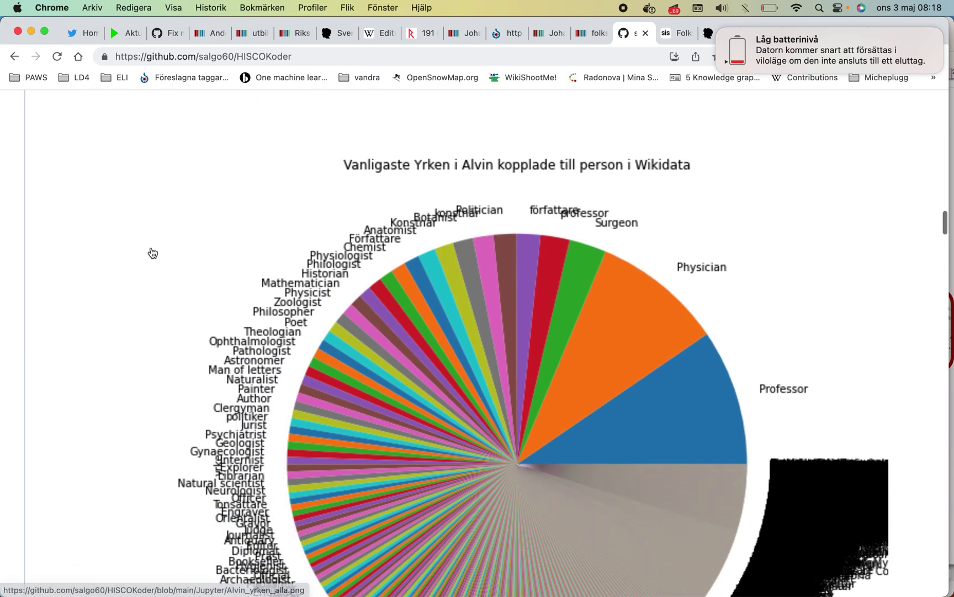
{"action": "scroll", "coordinate": [152, 253], "scroll_direction": "down", "scroll_amount": 4}
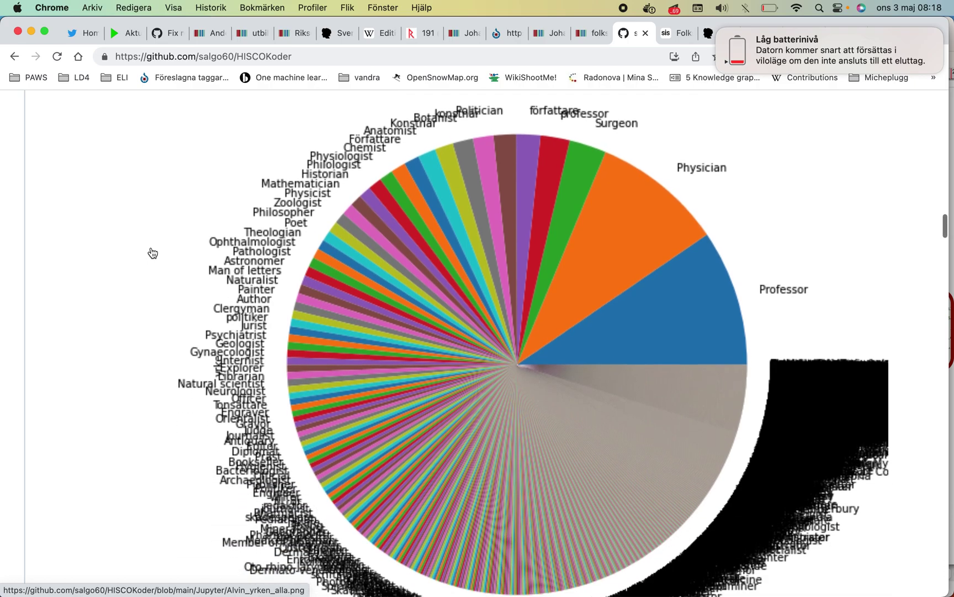
{"action": "scroll", "coordinate": [645, 293], "scroll_direction": "up", "scroll_amount": 2}
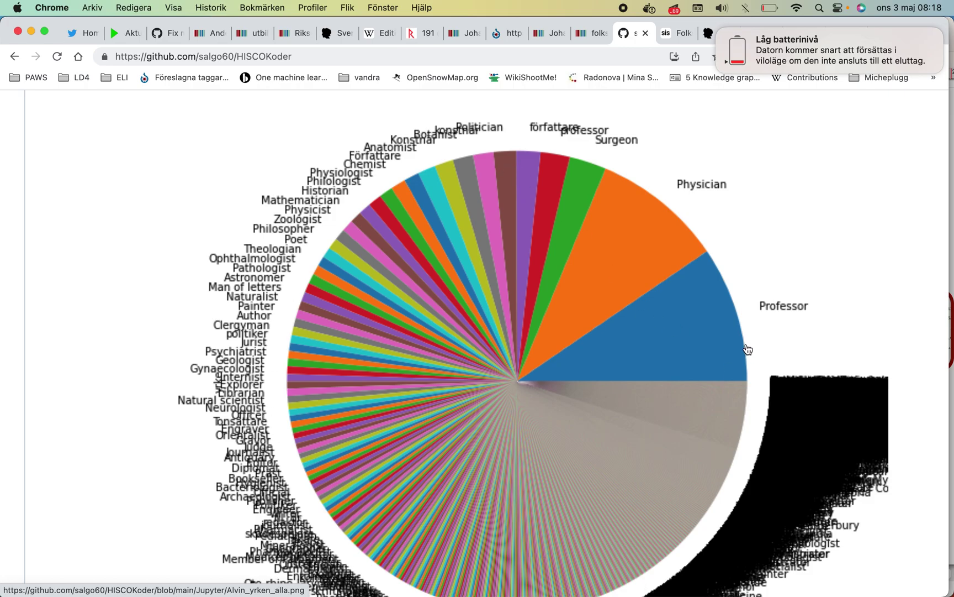
{"action": "scroll", "coordinate": [730, 349], "scroll_direction": "down", "scroll_amount": 2}
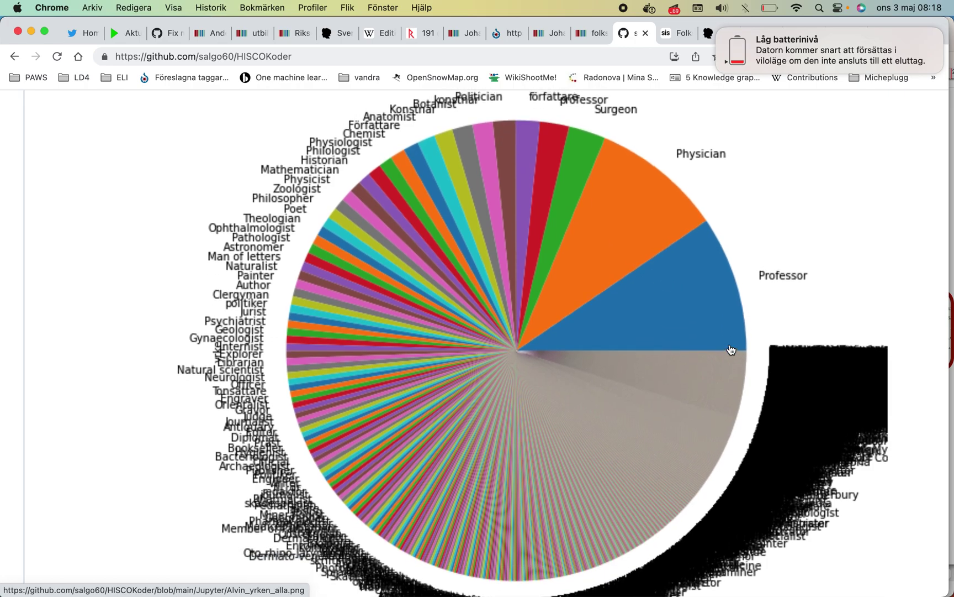
{"action": "scroll", "coordinate": [525, 245], "scroll_direction": "down", "scroll_amount": 8}
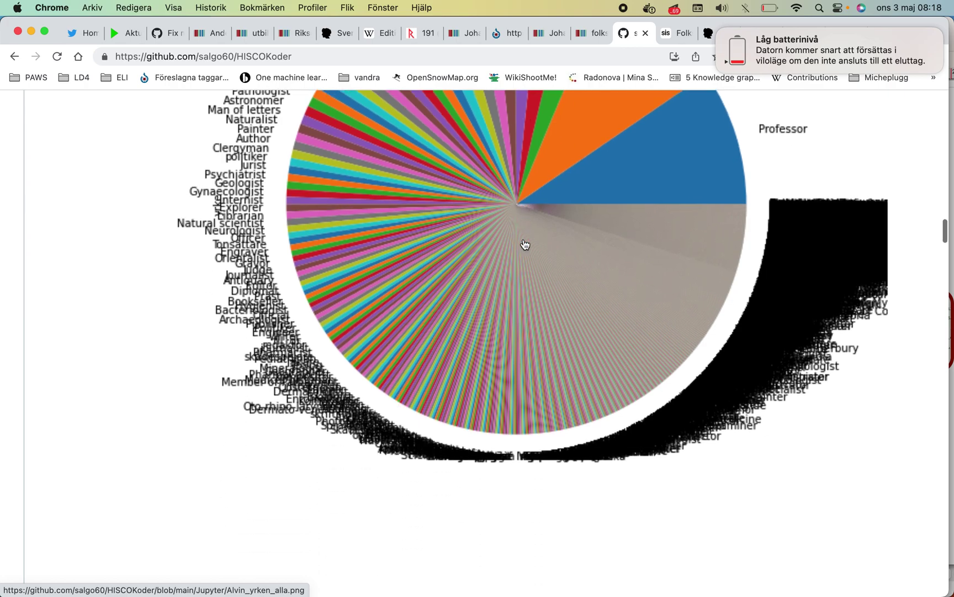
- Read the README section on Arken, its Wikidata property P8899 and the SKOS occupation examples
{"action": "scroll", "coordinate": [525, 245], "scroll_direction": "down", "scroll_amount": 1}
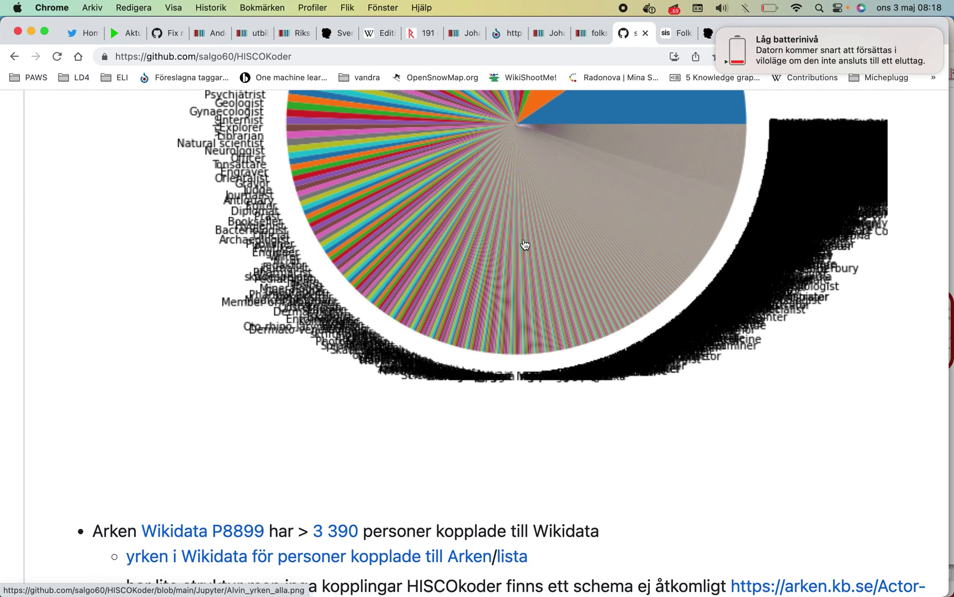
{"action": "scroll", "coordinate": [525, 245], "scroll_direction": "down", "scroll_amount": 8}
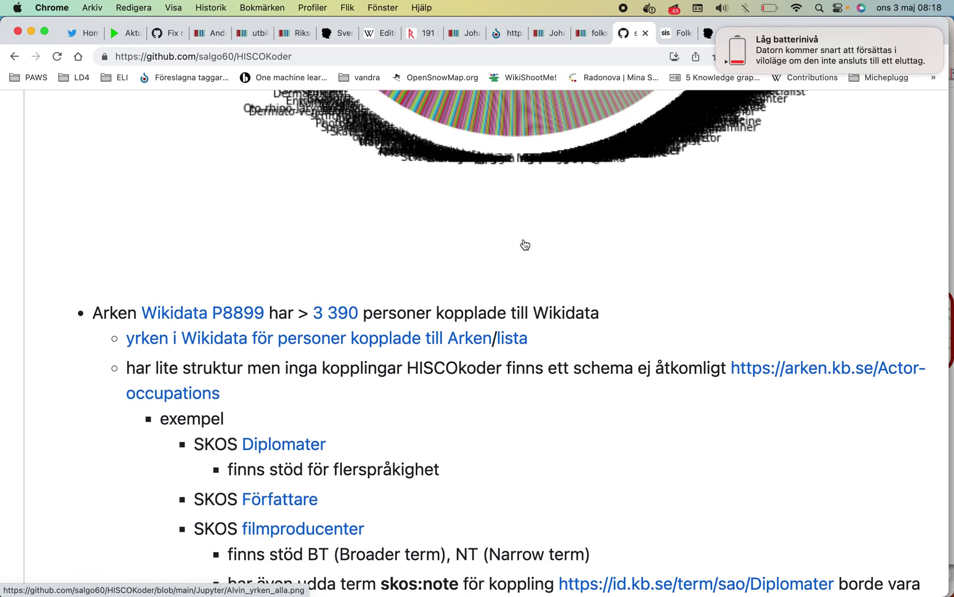
{"action": "scroll", "coordinate": [525, 245], "scroll_direction": "down", "scroll_amount": 2}
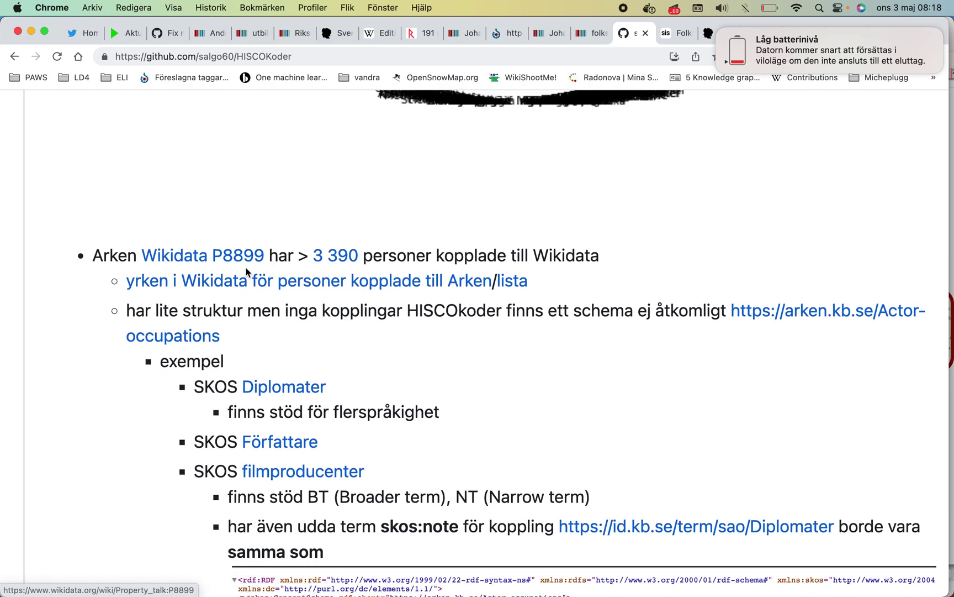
{"action": "scroll", "coordinate": [246, 268], "scroll_direction": "down", "scroll_amount": 1}
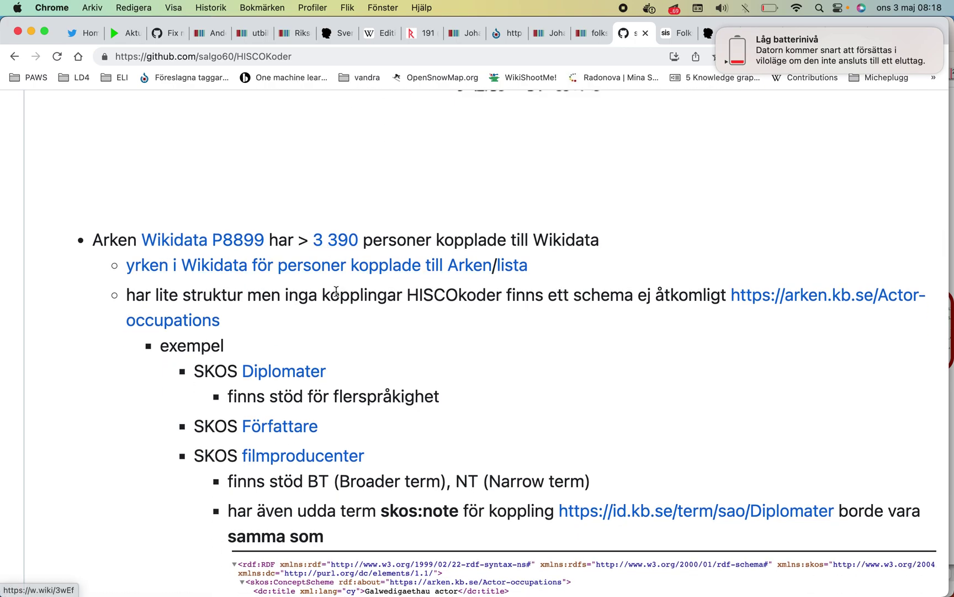
{"action": "scroll", "coordinate": [337, 291], "scroll_direction": "down", "scroll_amount": 14}
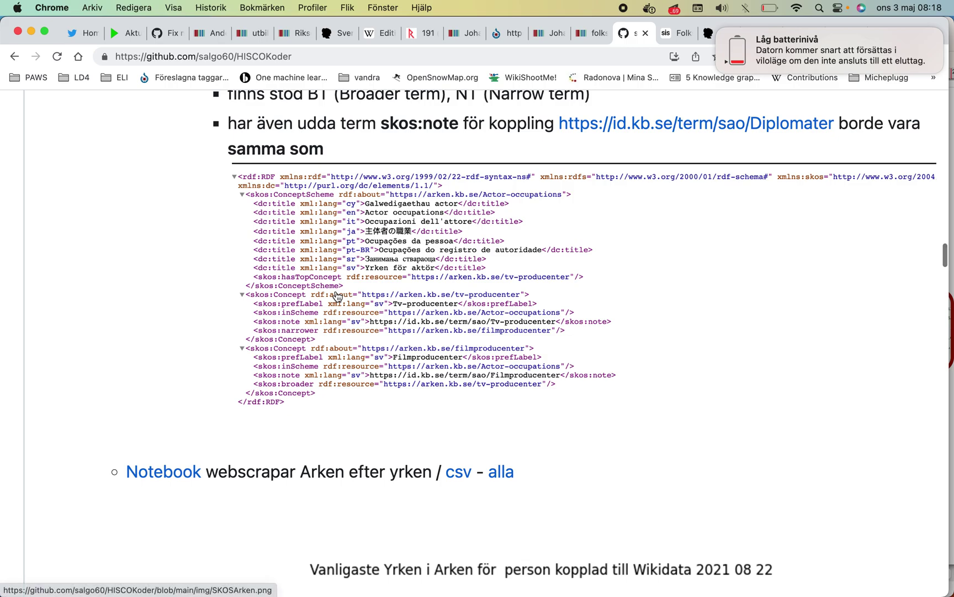
- Examine the SKOS RDF example from Arken for multilingual titles and the broader and narrower relations between Tv-producenter and Filmproducenter
{"action": "scroll", "coordinate": [337, 295], "scroll_direction": "up", "scroll_amount": 5}
{"action": "scroll", "coordinate": [337, 295], "scroll_direction": "up", "scroll_amount": 3}
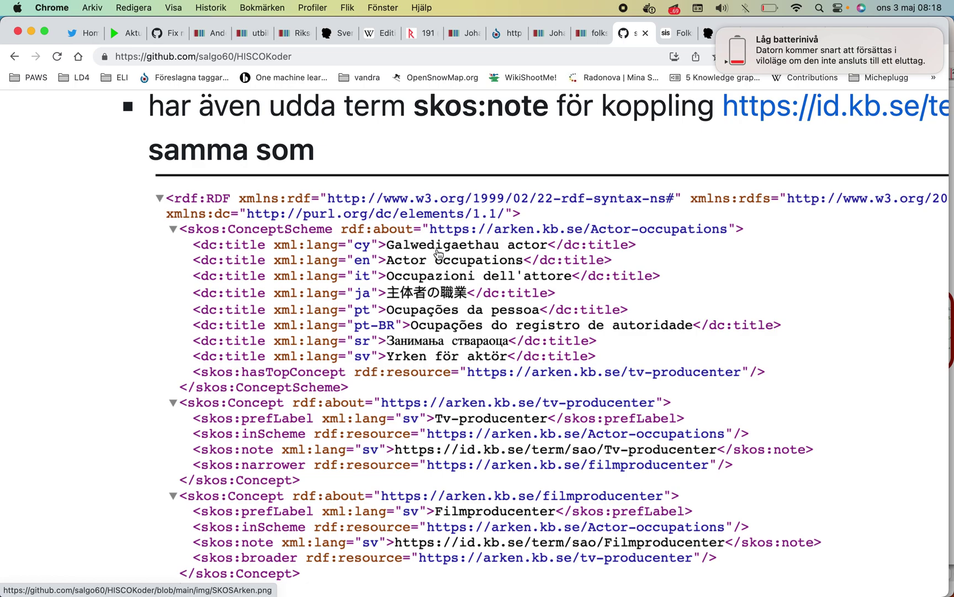
{"action": "scroll", "coordinate": [438, 254], "scroll_direction": "down", "scroll_amount": 1}
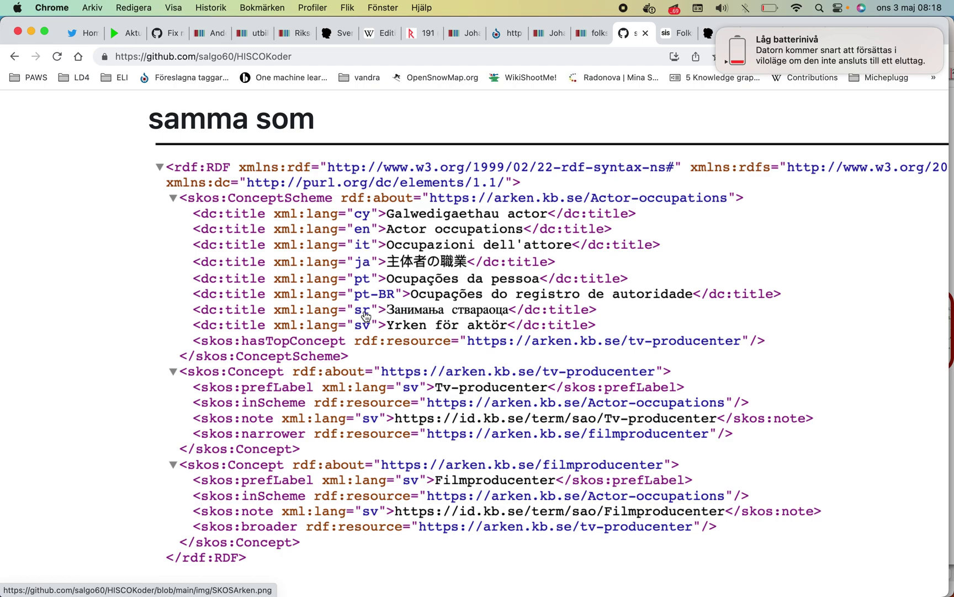
{"action": "scroll", "coordinate": [366, 324], "scroll_direction": "down", "scroll_amount": 5}
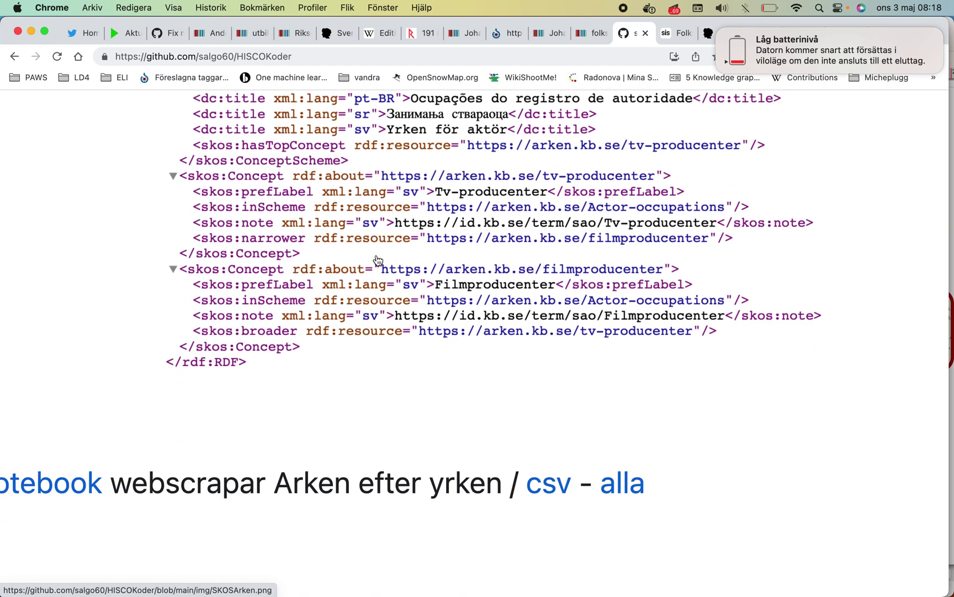
{"action": "scroll", "coordinate": [378, 259], "scroll_direction": "up", "scroll_amount": 1}
{"action": "scroll", "coordinate": [378, 259], "scroll_direction": "up", "scroll_amount": 2}
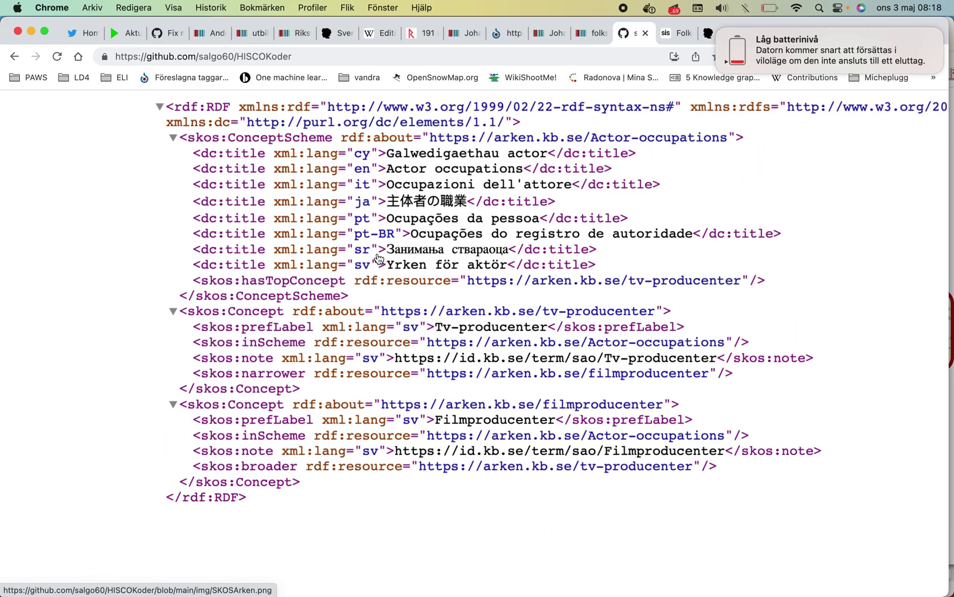
{"action": "scroll", "coordinate": [377, 265], "scroll_direction": "down", "scroll_amount": 3}
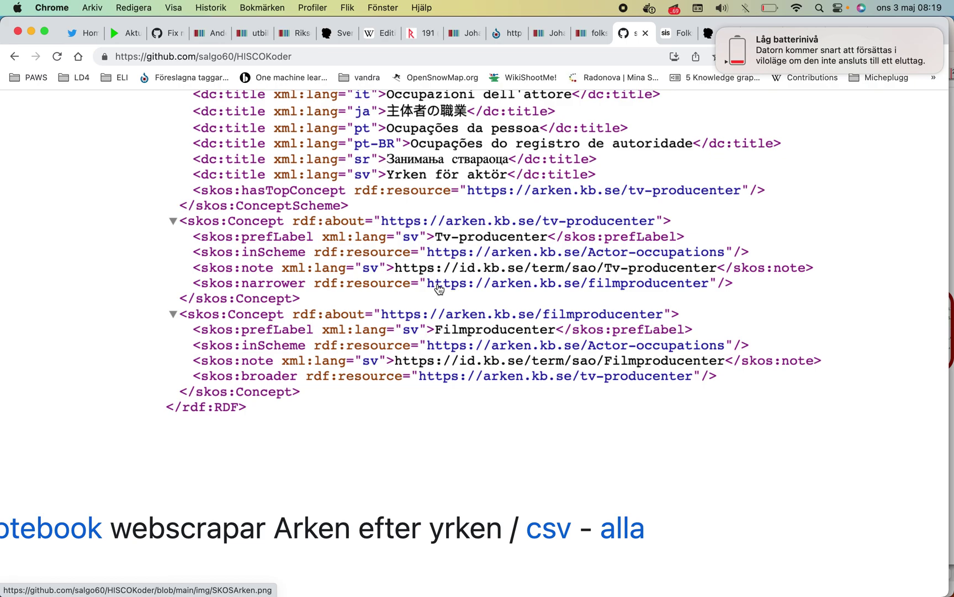
{"action": "scroll", "coordinate": [439, 289], "scroll_direction": "down", "scroll_amount": 1}
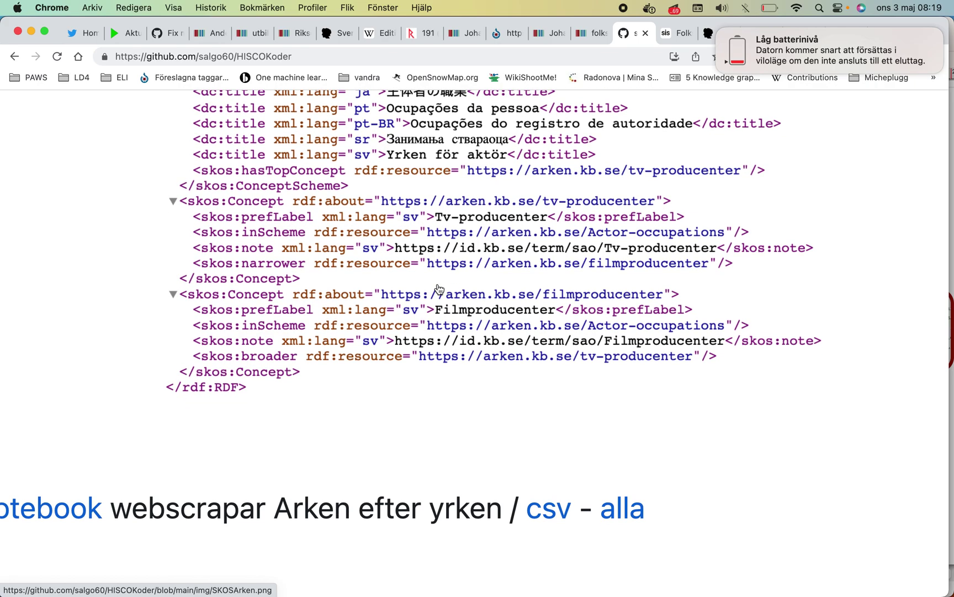
- Examine the README's pie chart of the most common Arken occupations for people linked to Wikidata
{"action": "scroll", "coordinate": [439, 288], "scroll_direction": "down", "scroll_amount": 10}
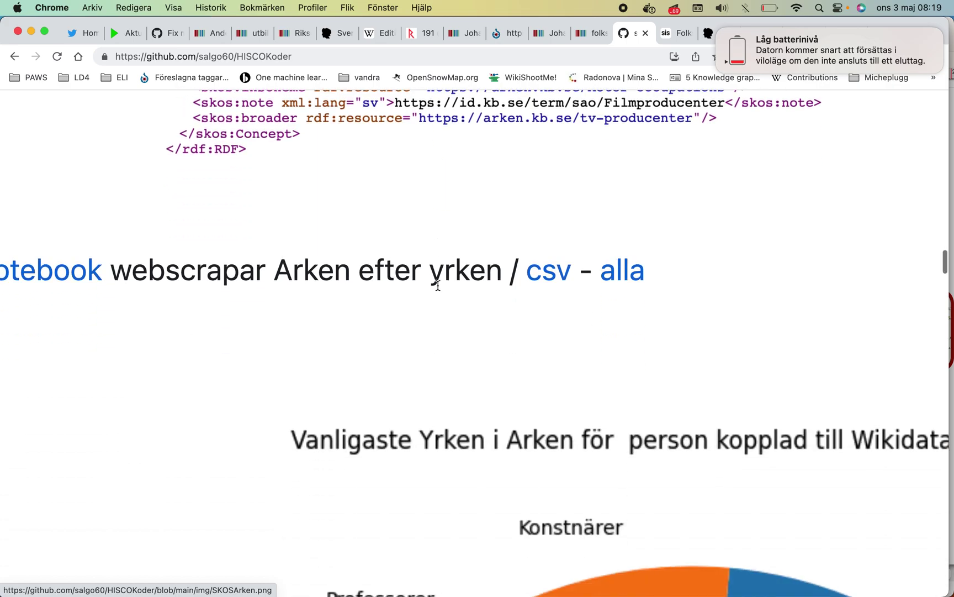
{"action": "scroll", "coordinate": [439, 290], "scroll_direction": "down", "scroll_amount": 5}
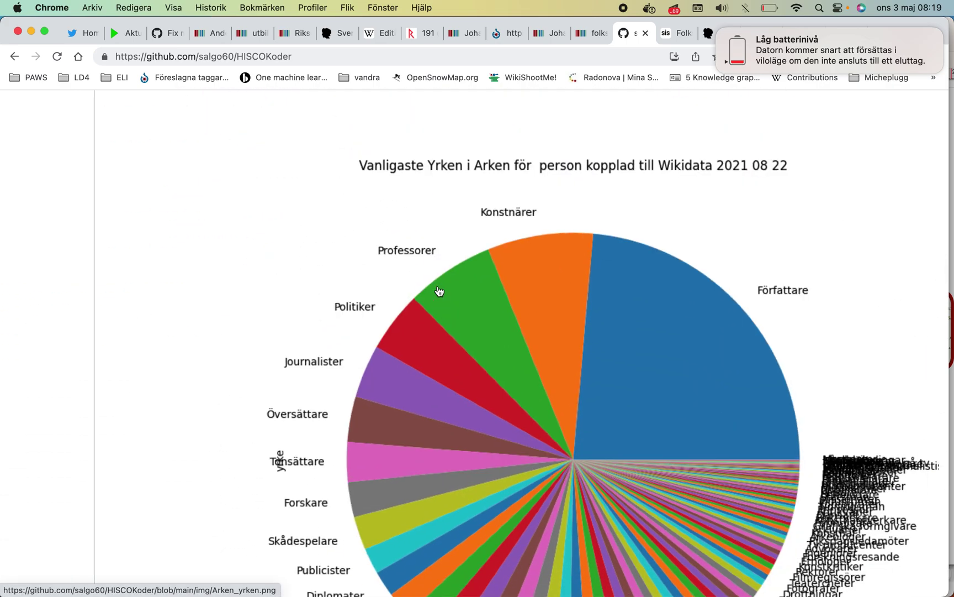
{"action": "scroll", "coordinate": [439, 290], "scroll_direction": "up", "scroll_amount": 4}
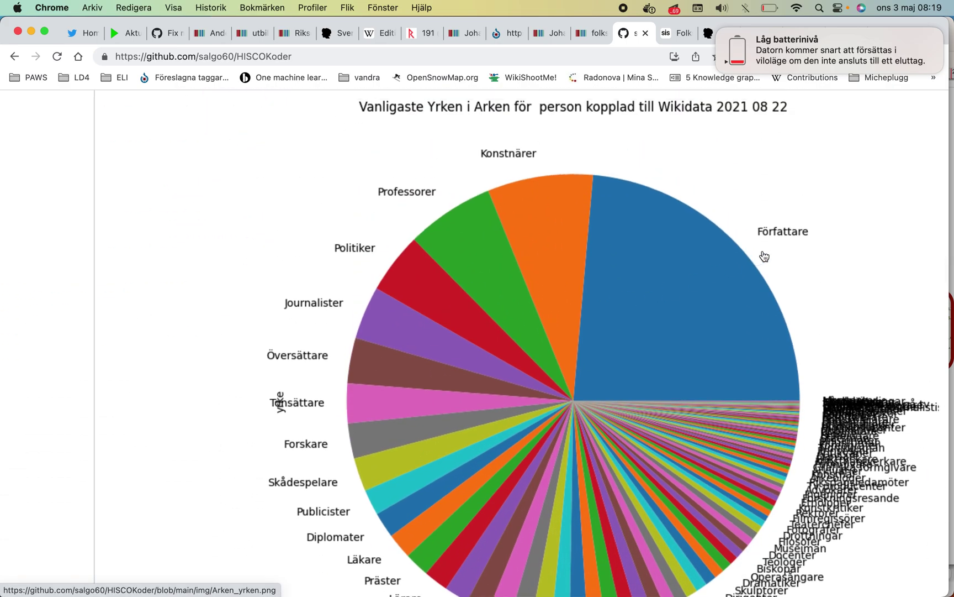
- Read the Digitaltmuseum section on KulturNav life roles, including its JSON examples with exactMatch and mads:see links
{"action": "scroll", "coordinate": [783, 245], "scroll_direction": "down", "scroll_amount": 1}
{"action": "scroll", "coordinate": [783, 246], "scroll_direction": "up", "scroll_amount": 15}
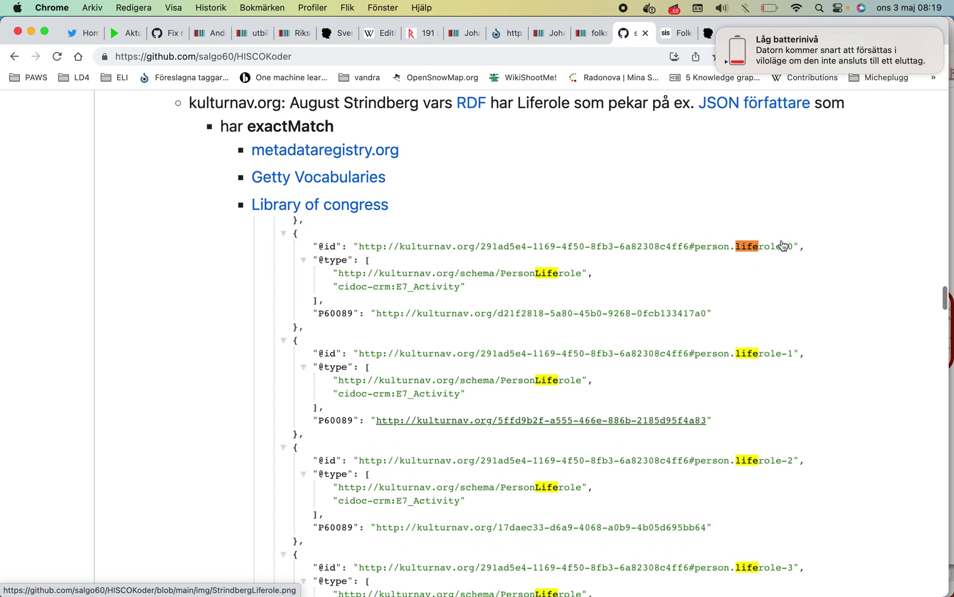
{"action": "scroll", "coordinate": [782, 245], "scroll_direction": "up", "scroll_amount": 1}
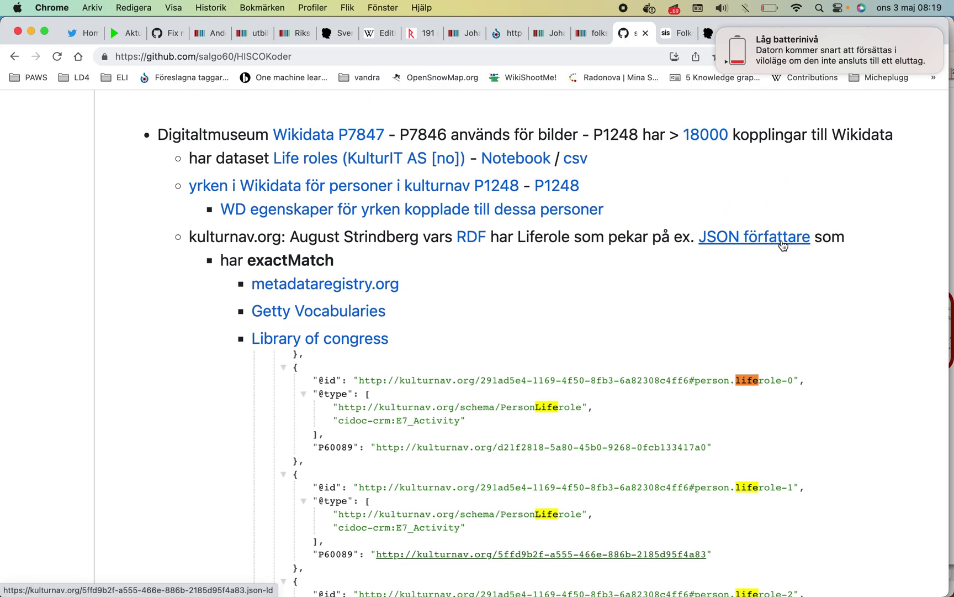
{"action": "scroll", "coordinate": [783, 245], "scroll_direction": "down", "scroll_amount": 10}
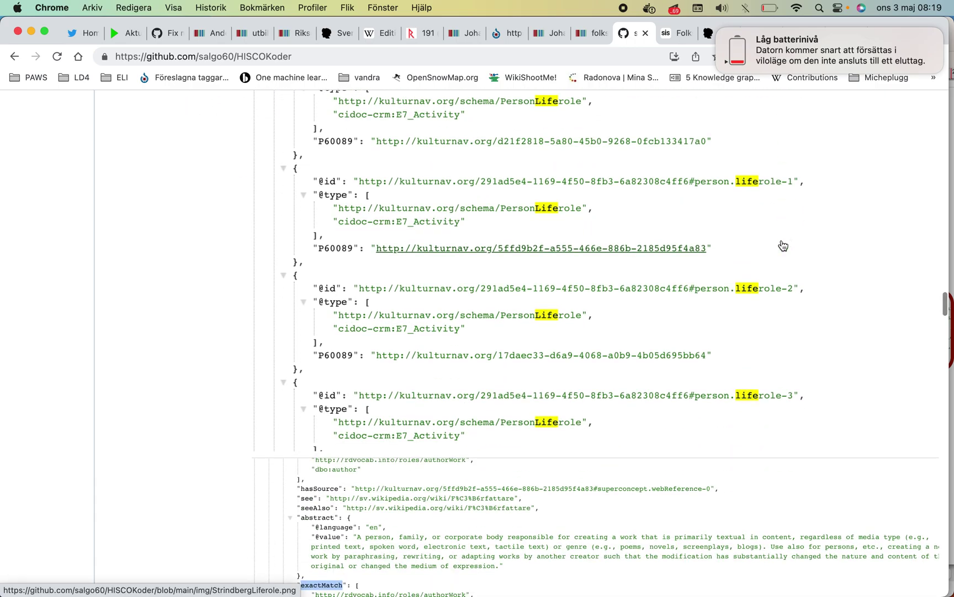
{"action": "scroll", "coordinate": [783, 245], "scroll_direction": "down", "scroll_amount": 5}
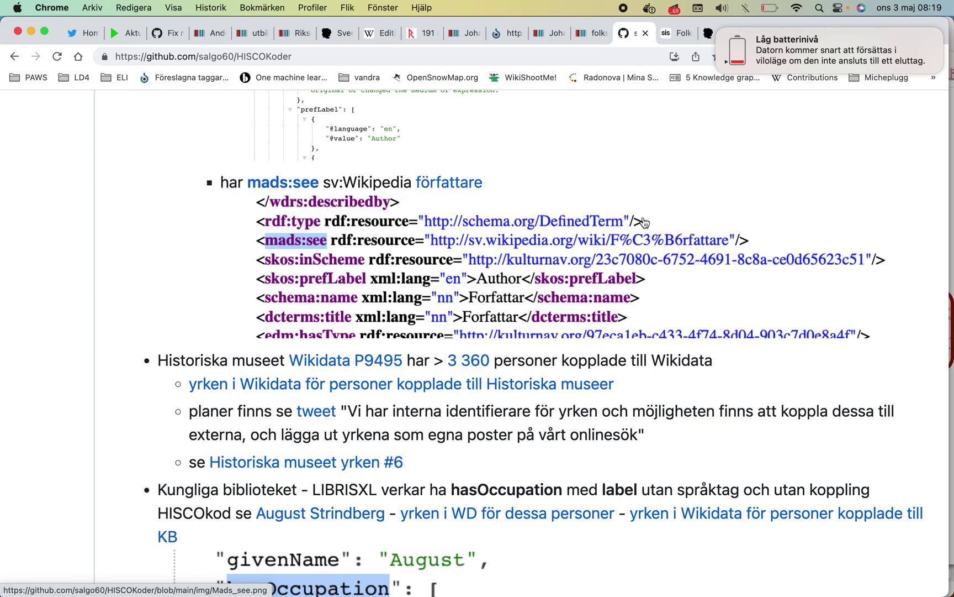
- Examine how Kungliga biblioteket's LIBRISXL describes occupations in the hasOccupation JSON example
{"action": "scroll", "coordinate": [643, 221], "scroll_direction": "down", "scroll_amount": 5}
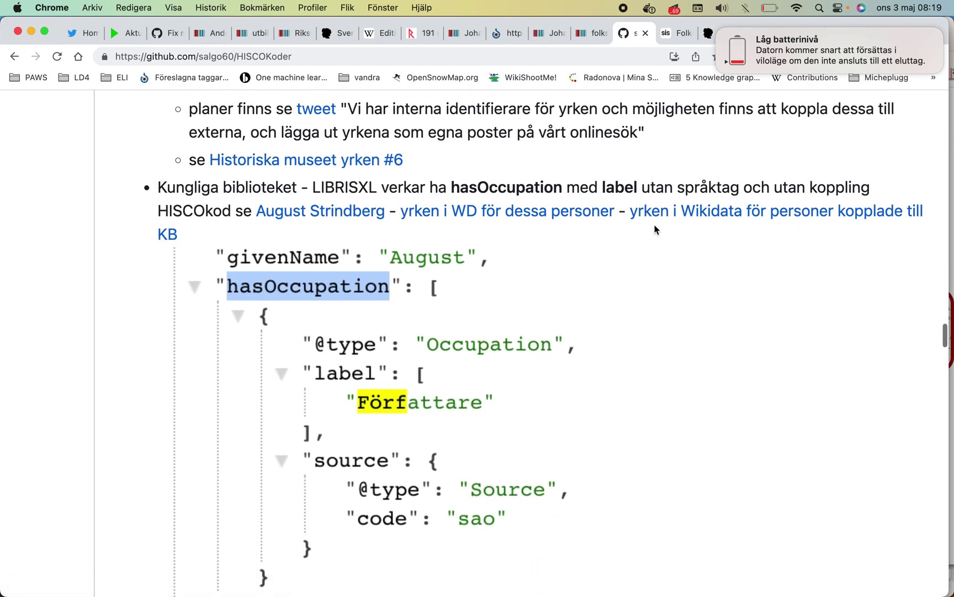
{"action": "scroll", "coordinate": [455, 223], "scroll_direction": "down", "scroll_amount": 2}
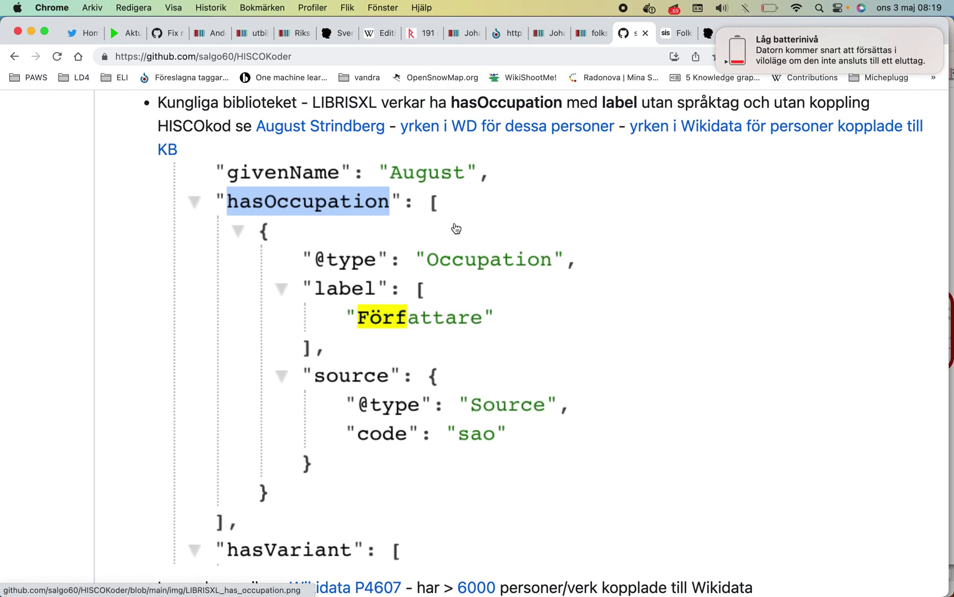
{"action": "scroll", "coordinate": [457, 228], "scroll_direction": "up", "scroll_amount": 1}
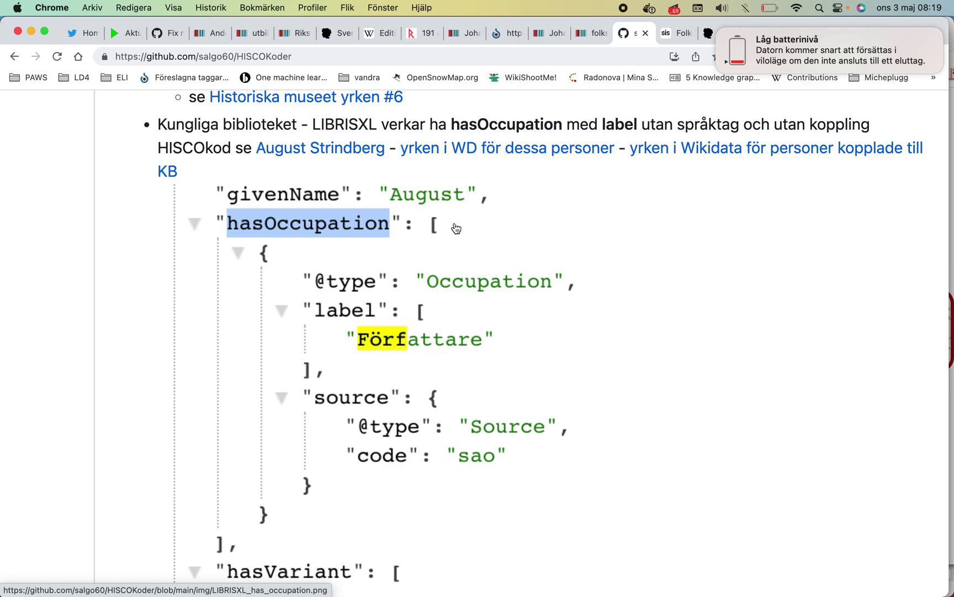
{"action": "scroll", "coordinate": [362, 210], "scroll_direction": "up", "scroll_amount": 1}
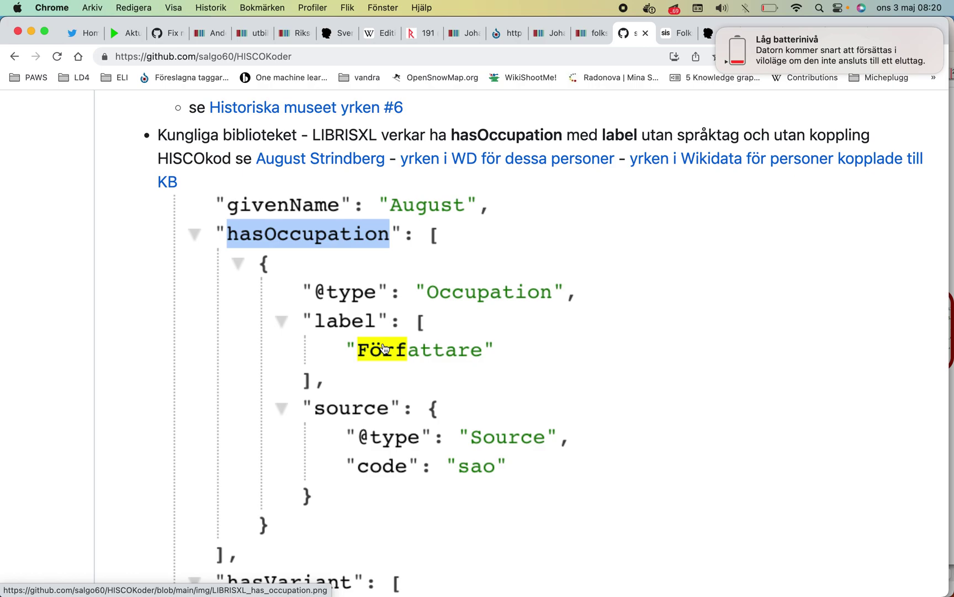
- Read the README entries on Levande musikarv, Litteraturbanken and Riksarkivet SBL and their Wikidata links
{"action": "scroll", "coordinate": [385, 348], "scroll_direction": "down", "scroll_amount": 5}
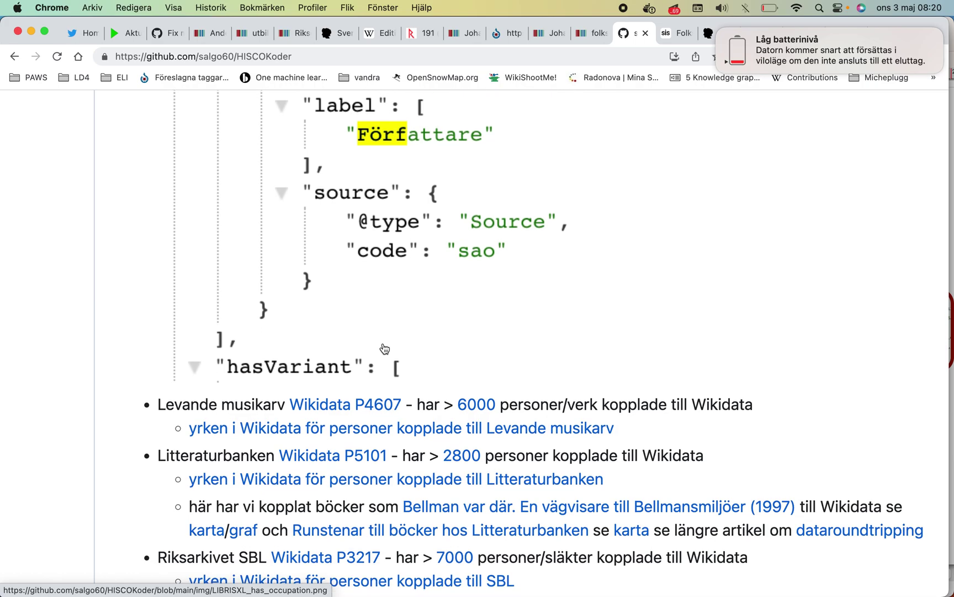
{"action": "scroll", "coordinate": [385, 348], "scroll_direction": "down", "scroll_amount": 4}
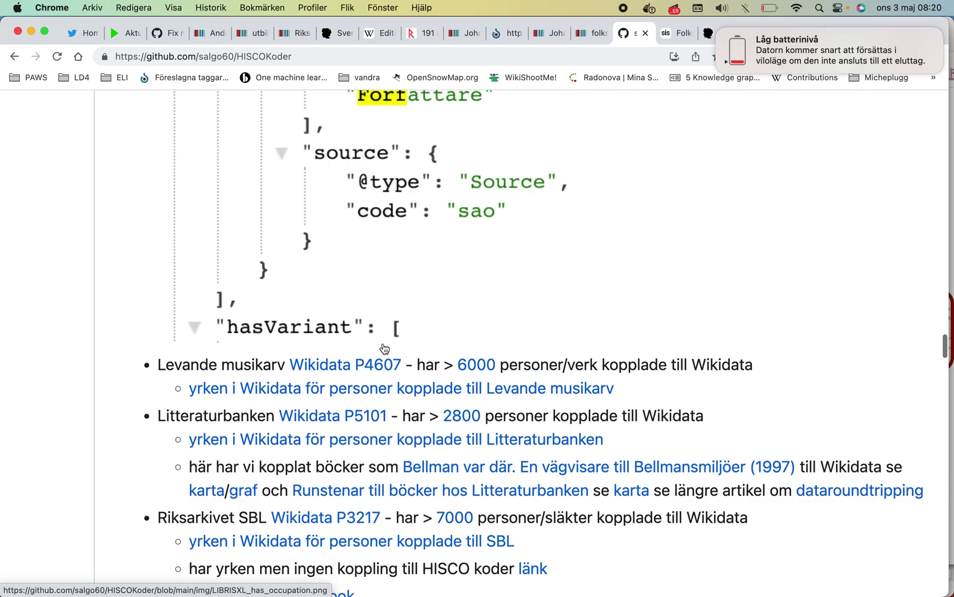
{"action": "scroll", "coordinate": [385, 347], "scroll_direction": "down", "scroll_amount": 1}
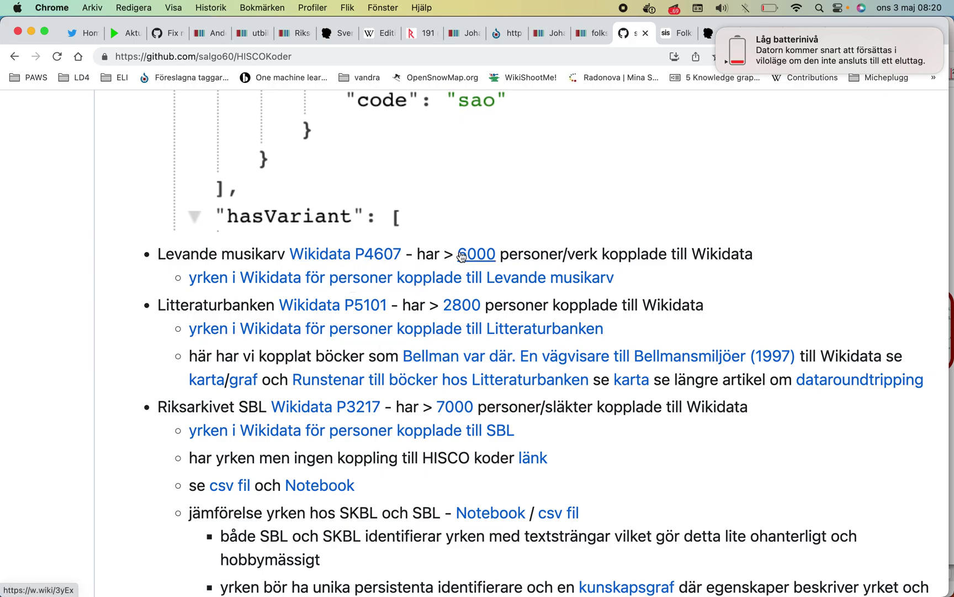
{"action": "scroll", "coordinate": [461, 255], "scroll_direction": "down", "scroll_amount": 5}
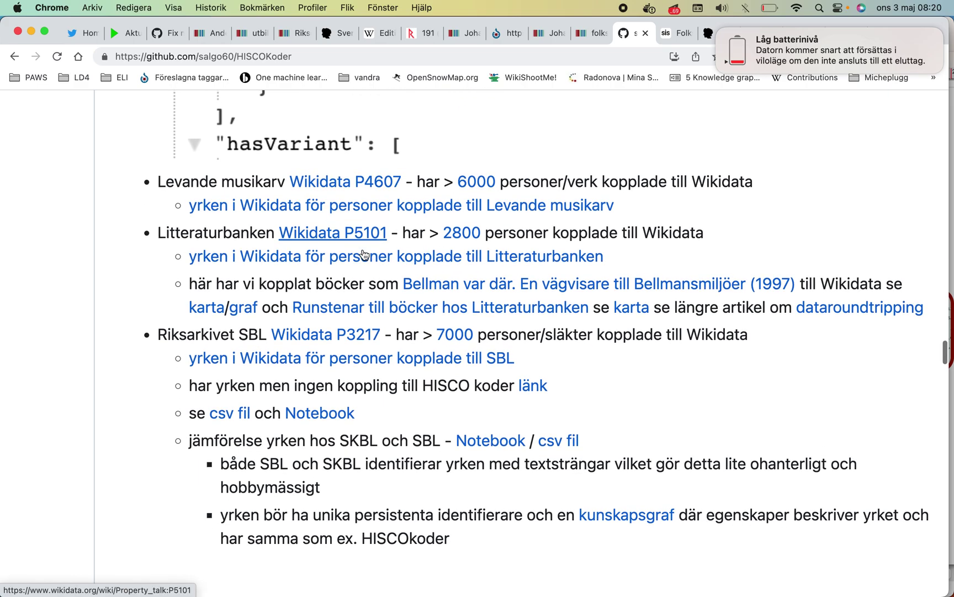
{"action": "scroll", "coordinate": [363, 250], "scroll_direction": "down", "scroll_amount": 2}
- Examine the comparison of occupations in SBL and SKBL, including its notes on identifiers and its pie chart
{"action": "scroll", "coordinate": [362, 249], "scroll_direction": "down", "scroll_amount": 2}
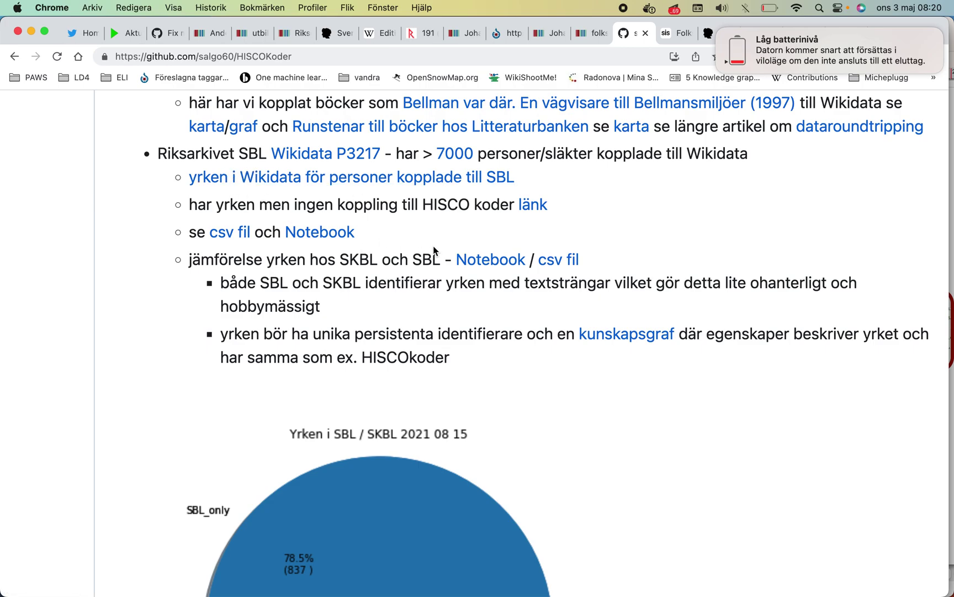
{"action": "scroll", "coordinate": [417, 261], "scroll_direction": "down", "scroll_amount": 1}
{"action": "scroll", "coordinate": [416, 261], "scroll_direction": "down", "scroll_amount": 5}
{"action": "scroll", "coordinate": [419, 267], "scroll_direction": "up", "scroll_amount": 1}
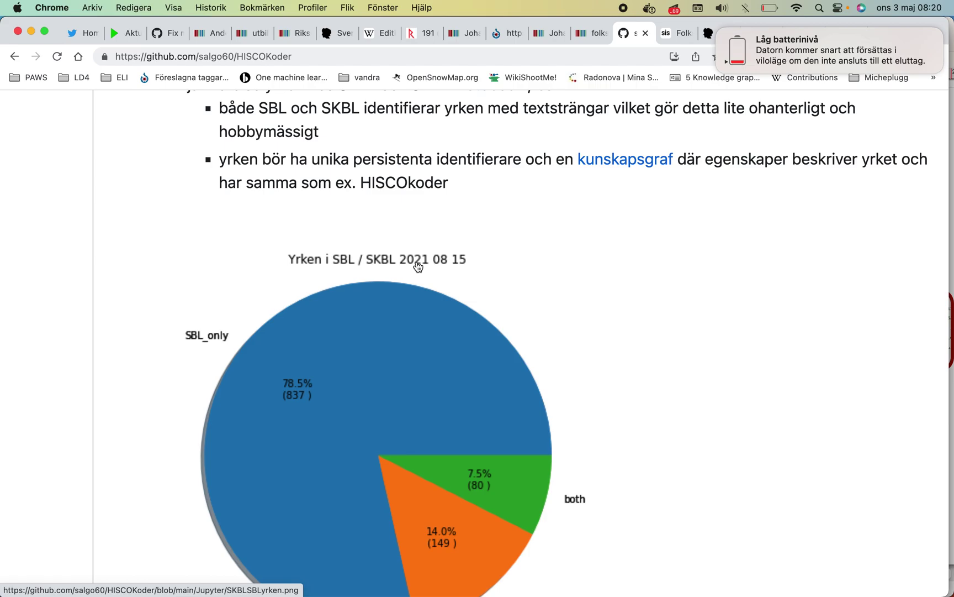
{"action": "scroll", "coordinate": [418, 267], "scroll_direction": "down", "scroll_amount": 5}
{"action": "scroll", "coordinate": [418, 267], "scroll_direction": "up", "scroll_amount": 2}
{"action": "scroll", "coordinate": [418, 266], "scroll_direction": "down", "scroll_amount": 5}
- Read the Stadens ansikte and Svenskt Kvinnobiografiskt lexikon entries and examine the occupation structure in the SKBL JSON example
{"action": "scroll", "coordinate": [418, 266], "scroll_direction": "down", "scroll_amount": 10}
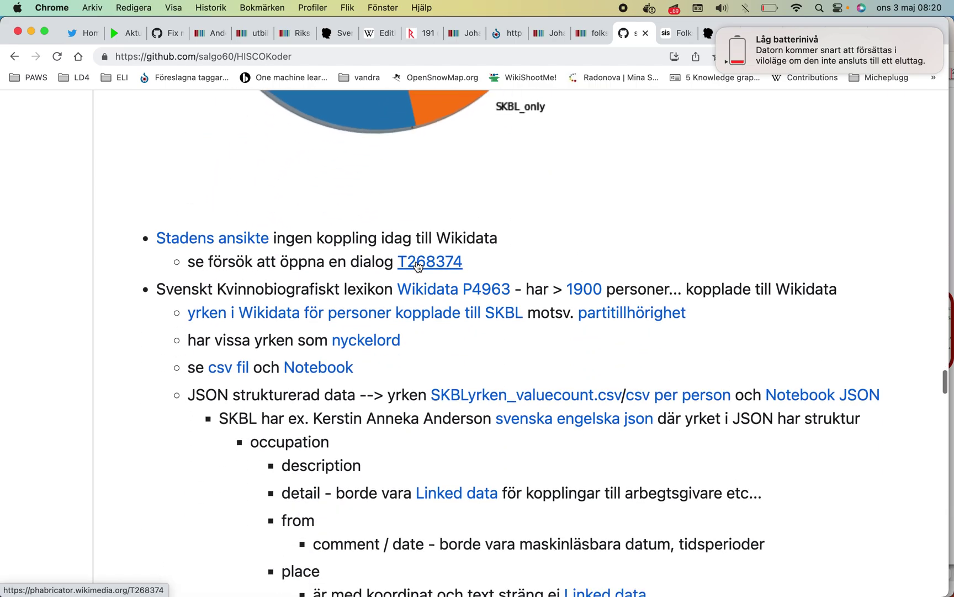
{"action": "scroll", "coordinate": [416, 265], "scroll_direction": "down", "scroll_amount": 3}
{"action": "scroll", "coordinate": [299, 185], "scroll_direction": "up", "scroll_amount": 4}
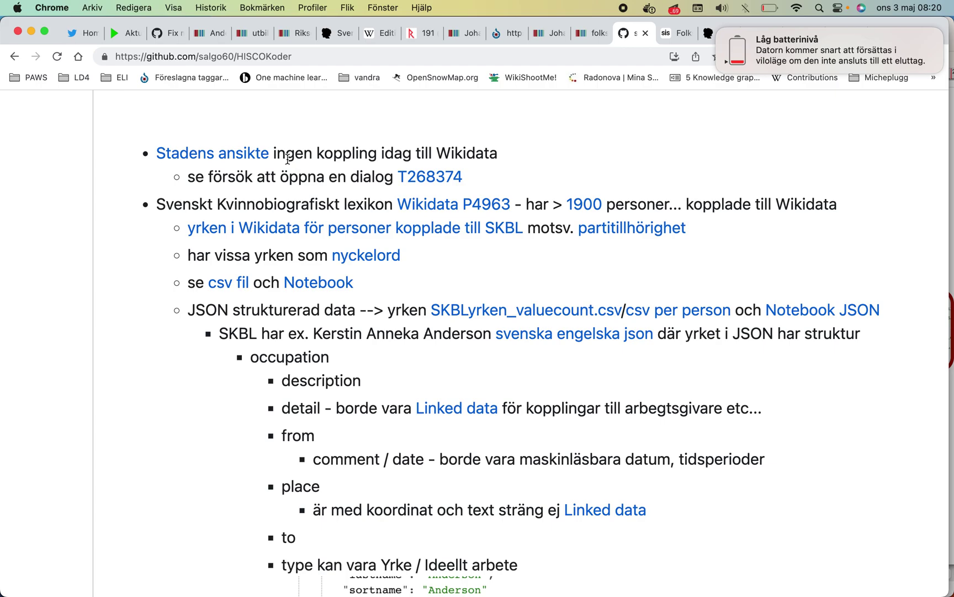
{"action": "left_click_drag", "start_coordinate": [273, 153], "coordinate": [387, 155]}
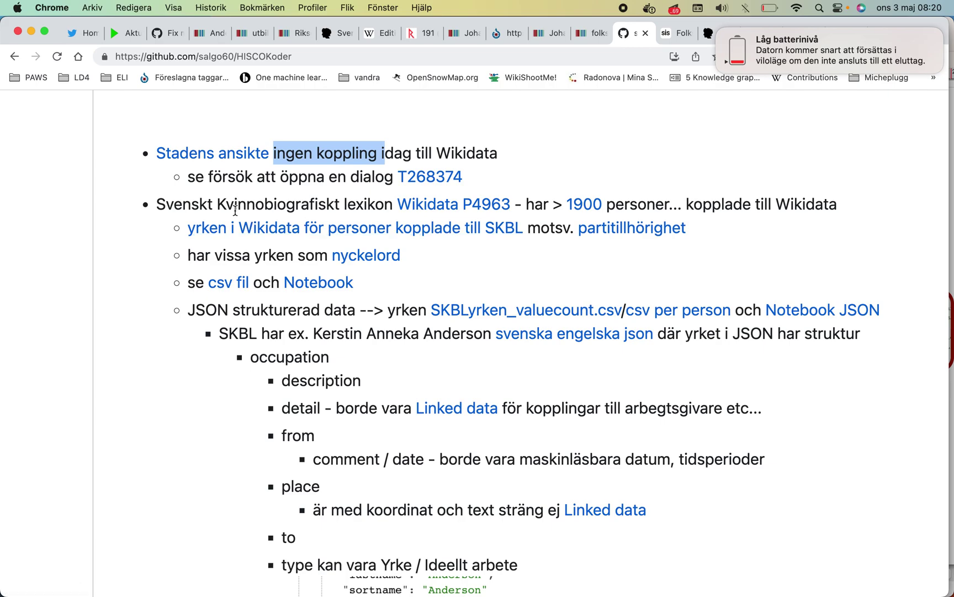
{"action": "scroll", "coordinate": [235, 210], "scroll_direction": "down", "scroll_amount": 2}
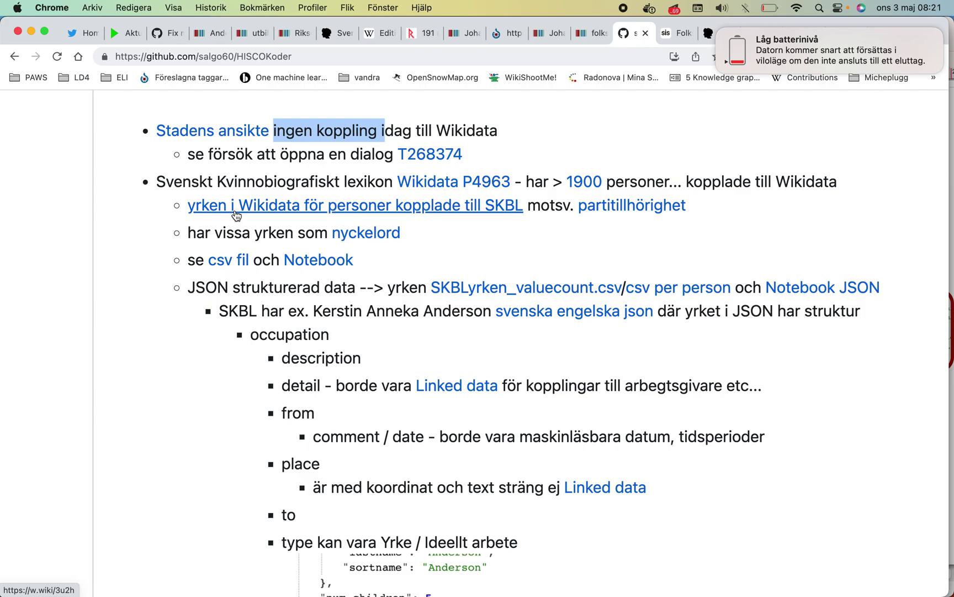
{"action": "scroll", "coordinate": [237, 214], "scroll_direction": "down", "scroll_amount": 10}
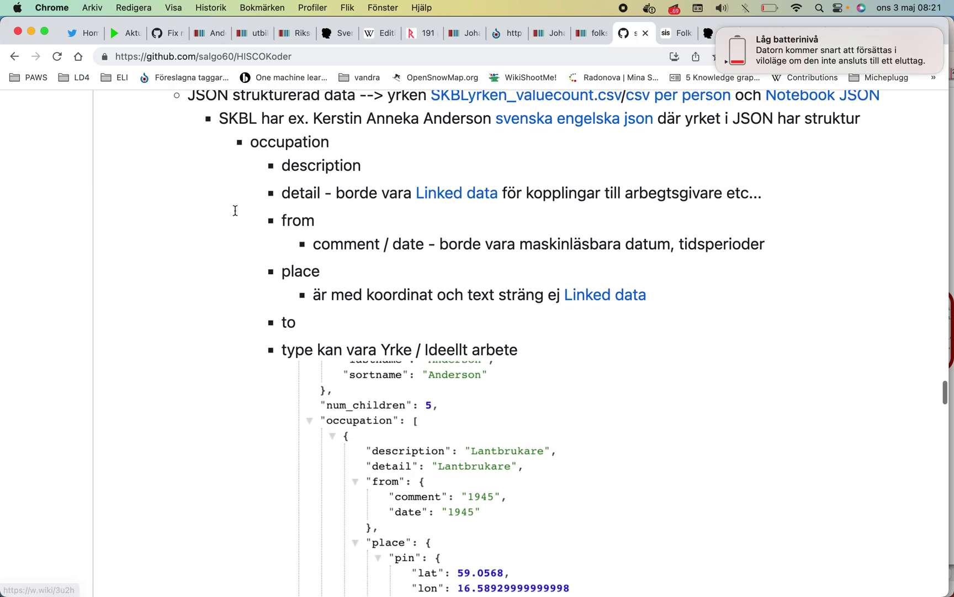
{"action": "scroll", "coordinate": [235, 215], "scroll_direction": "down", "scroll_amount": 6}
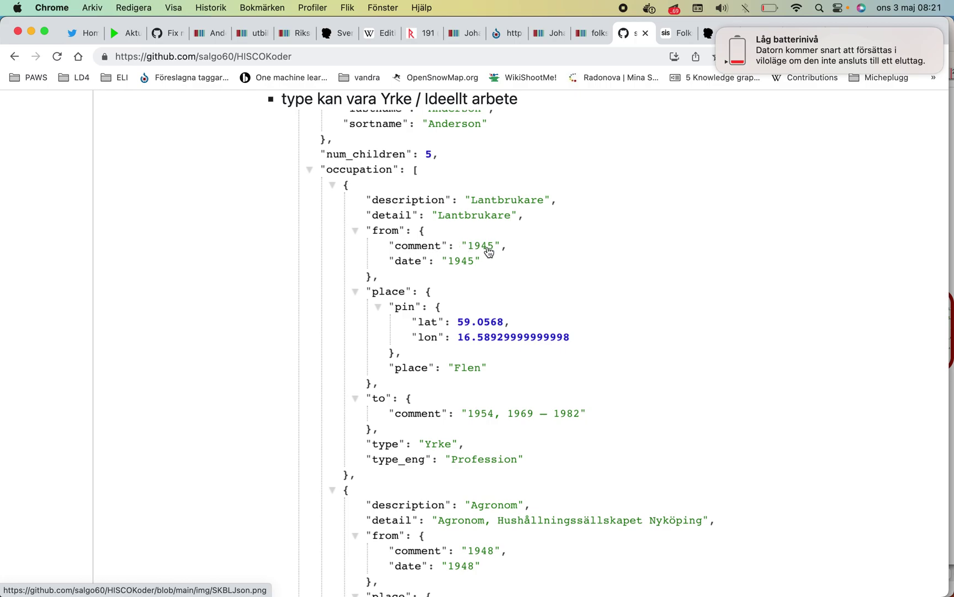
{"action": "scroll", "coordinate": [489, 252], "scroll_direction": "down", "scroll_amount": 3}
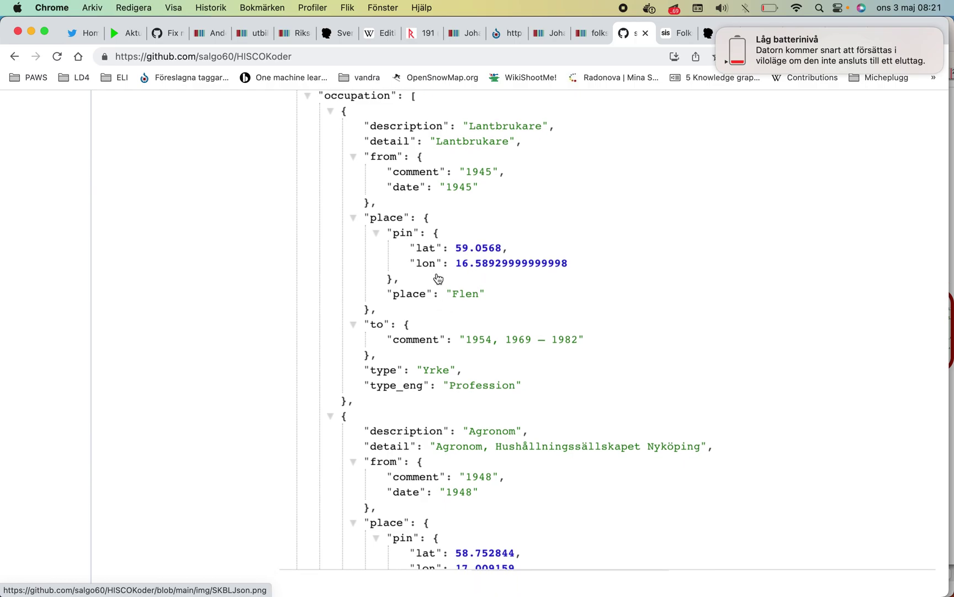
- Examine SKBL's pie chart of common occupations and the listSKBLYrke output, and skim the README's Övrigt and Wikidata sections
{"action": "scroll", "coordinate": [466, 246], "scroll_direction": "down", "scroll_amount": 4}
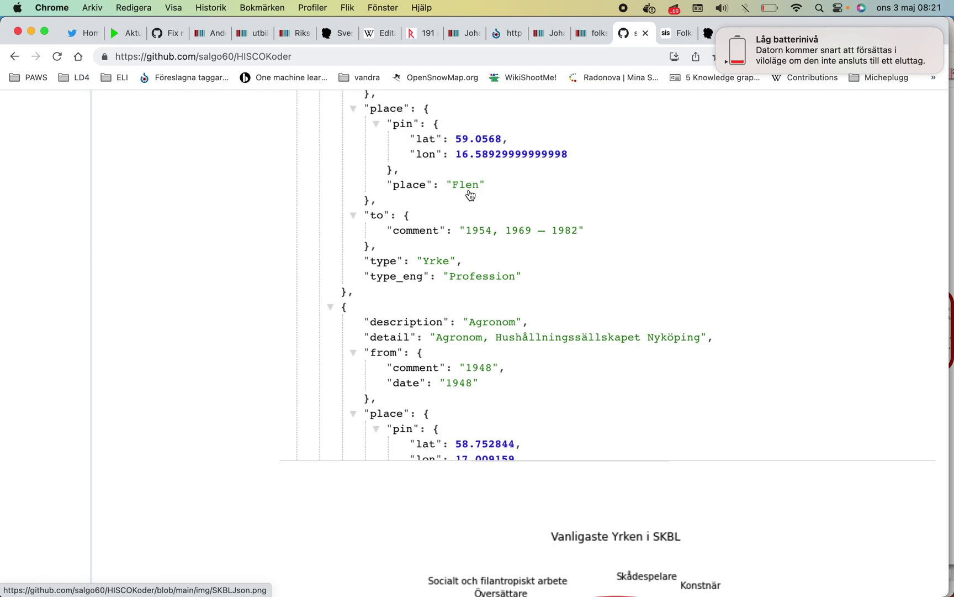
{"action": "scroll", "coordinate": [470, 194], "scroll_direction": "down", "scroll_amount": 10}
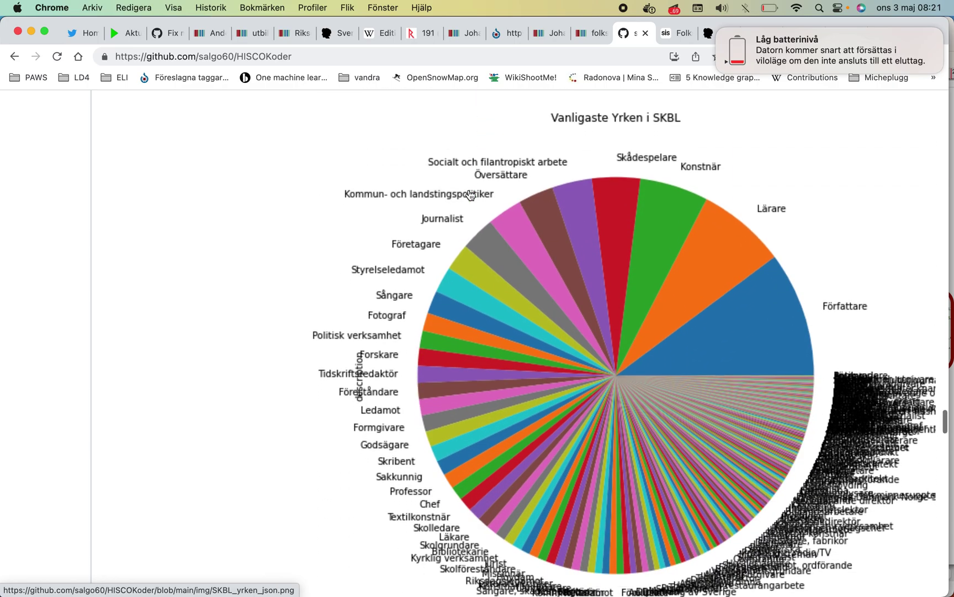
{"action": "scroll", "coordinate": [715, 287], "scroll_direction": "down", "scroll_amount": 10}
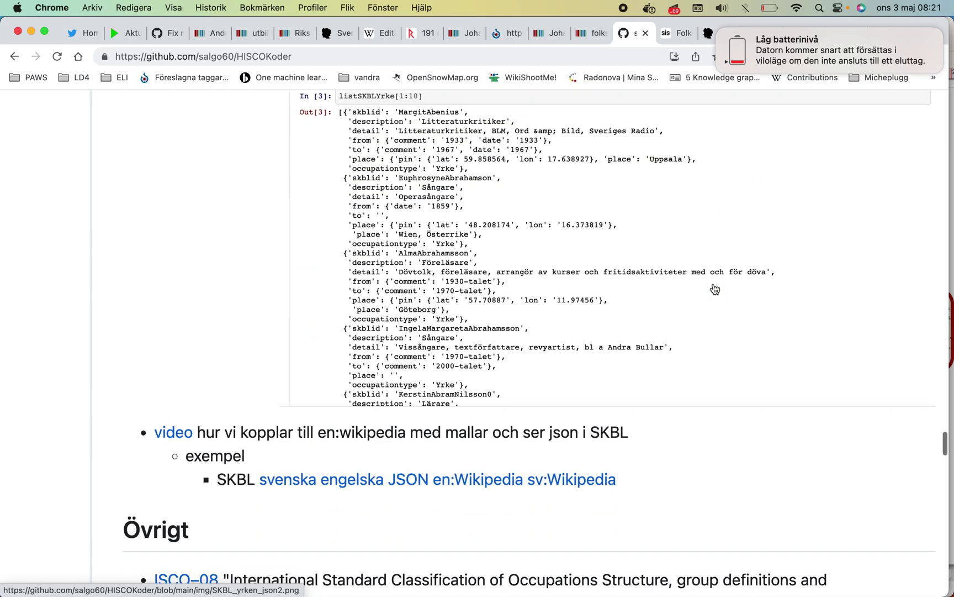
{"action": "scroll", "coordinate": [715, 288], "scroll_direction": "down", "scroll_amount": 5}
{"action": "scroll", "coordinate": [715, 288], "scroll_direction": "up", "scroll_amount": 5}
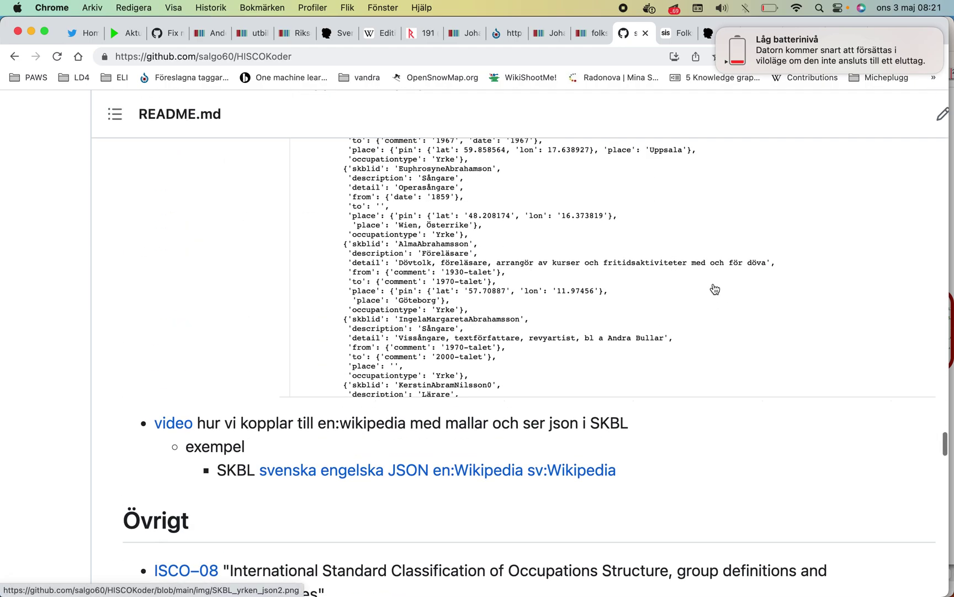
{"action": "scroll", "coordinate": [714, 288], "scroll_direction": "up", "scroll_amount": 3}
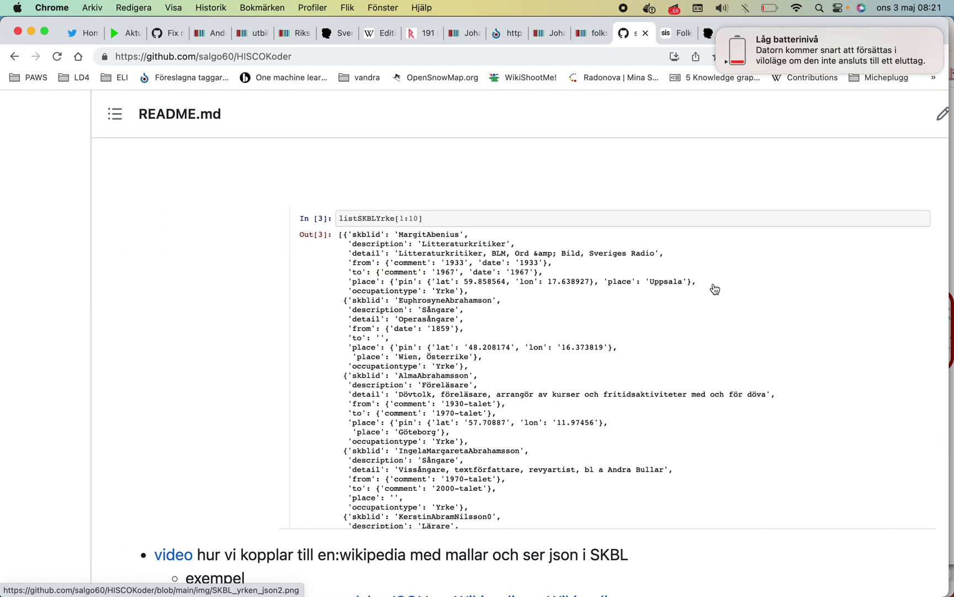
{"action": "scroll", "coordinate": [714, 288], "scroll_direction": "up", "scroll_amount": 2}
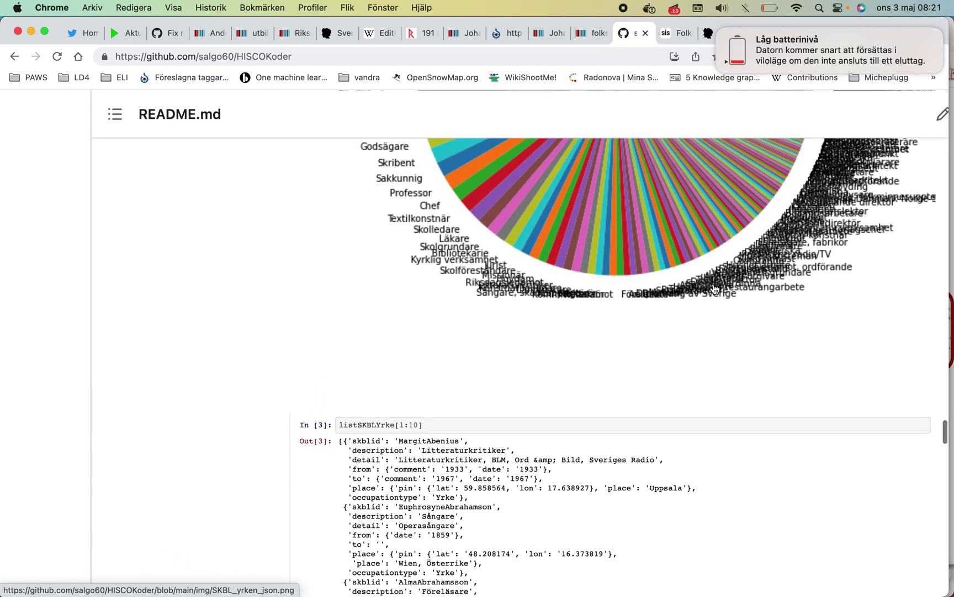
{"action": "scroll", "coordinate": [714, 284], "scroll_direction": "down", "scroll_amount": 10}
{"action": "scroll", "coordinate": [713, 283], "scroll_direction": "down", "scroll_amount": 6}
{"action": "scroll", "coordinate": [713, 298], "scroll_direction": "down", "scroll_amount": 20}
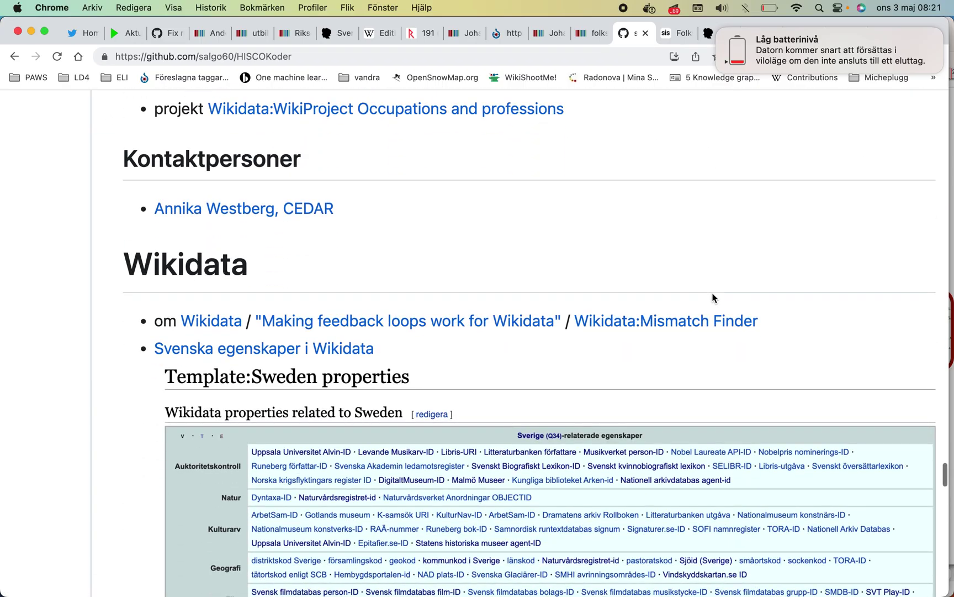
{"action": "scroll", "coordinate": [713, 298], "scroll_direction": "up", "scroll_amount": 20}
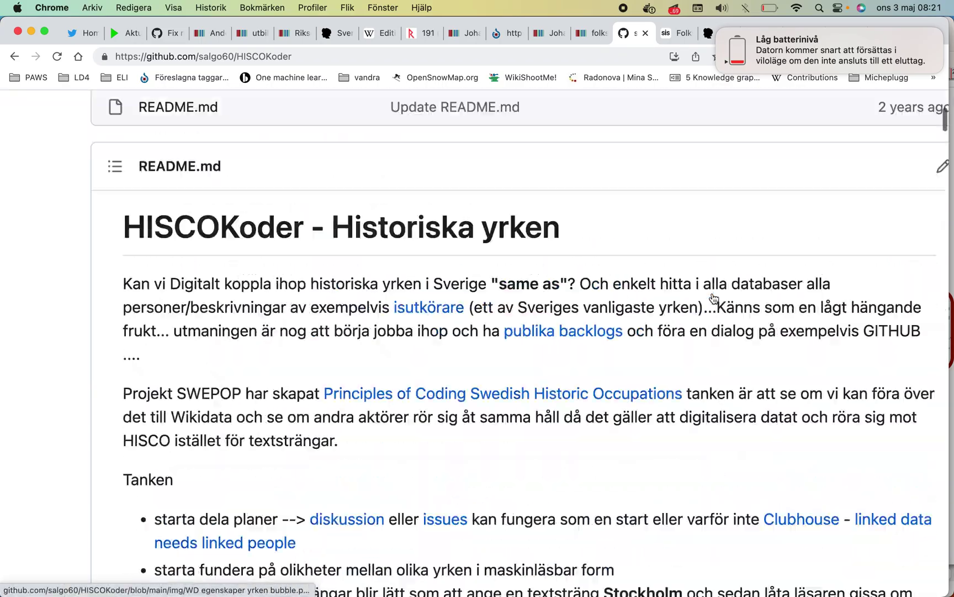
- Open the HISCOKoder issue "Hur kommer vi vidare" and read its letter to the institutions and the related issues that mention it
{"action": "left_click", "coordinate": [149, 247]}
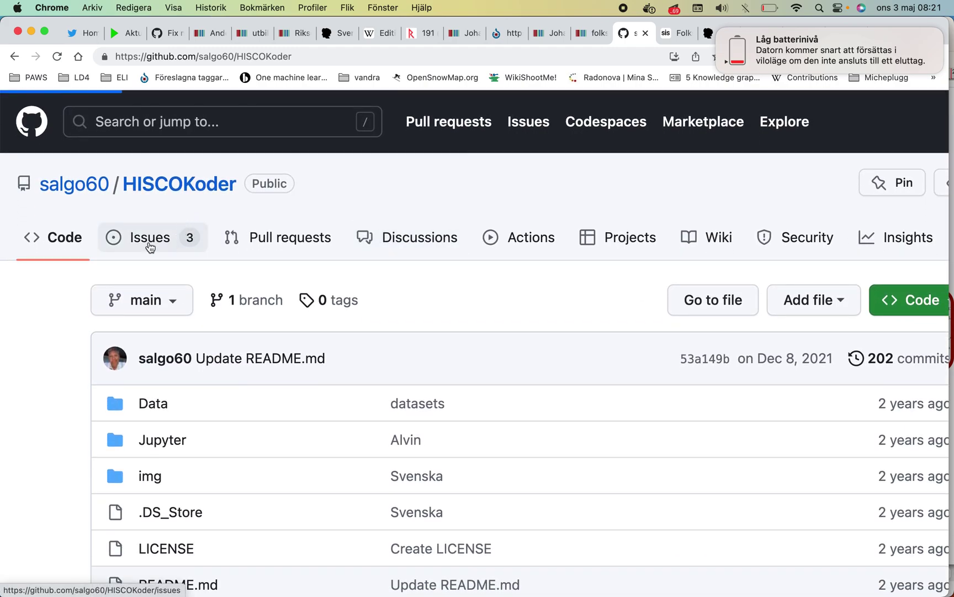
{"action": "scroll", "coordinate": [220, 284], "scroll_direction": "down", "scroll_amount": 3}
{"action": "scroll", "coordinate": [220, 284], "scroll_direction": "down", "scroll_amount": 1}
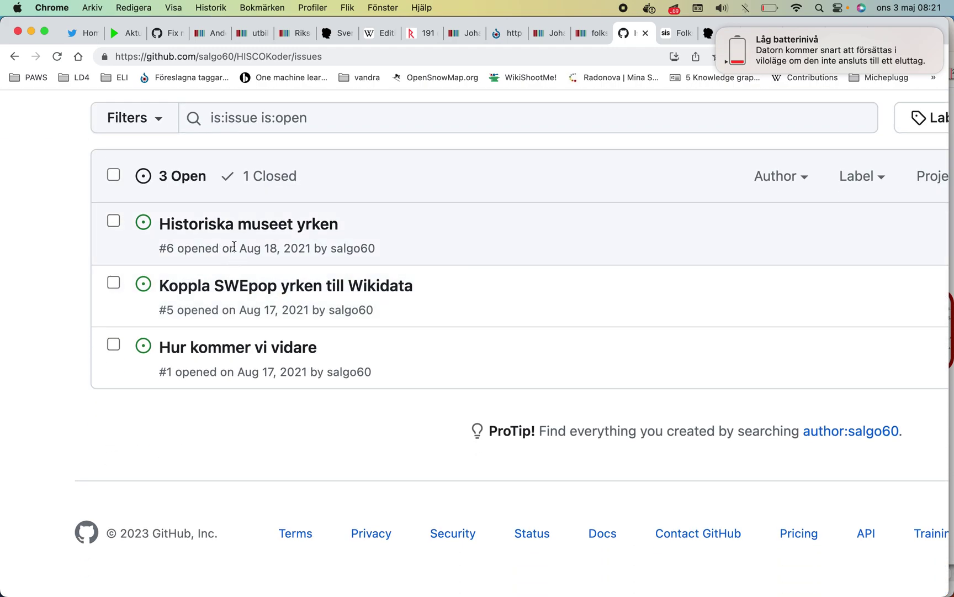
{"action": "left_click", "coordinate": [243, 347]}
{"action": "scroll", "coordinate": [244, 345], "scroll_direction": "down", "scroll_amount": 3}
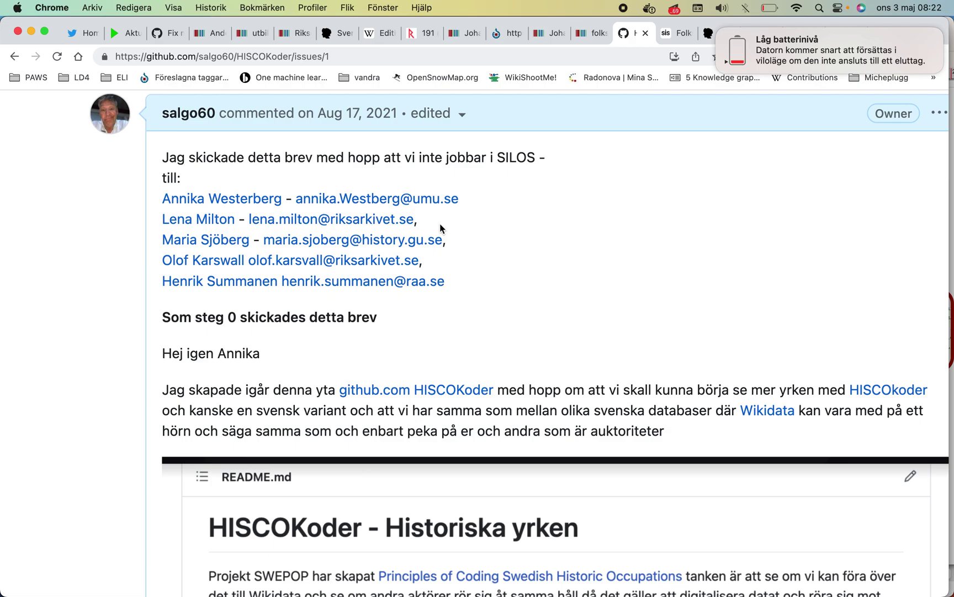
{"action": "scroll", "coordinate": [440, 224], "scroll_direction": "down", "scroll_amount": 1}
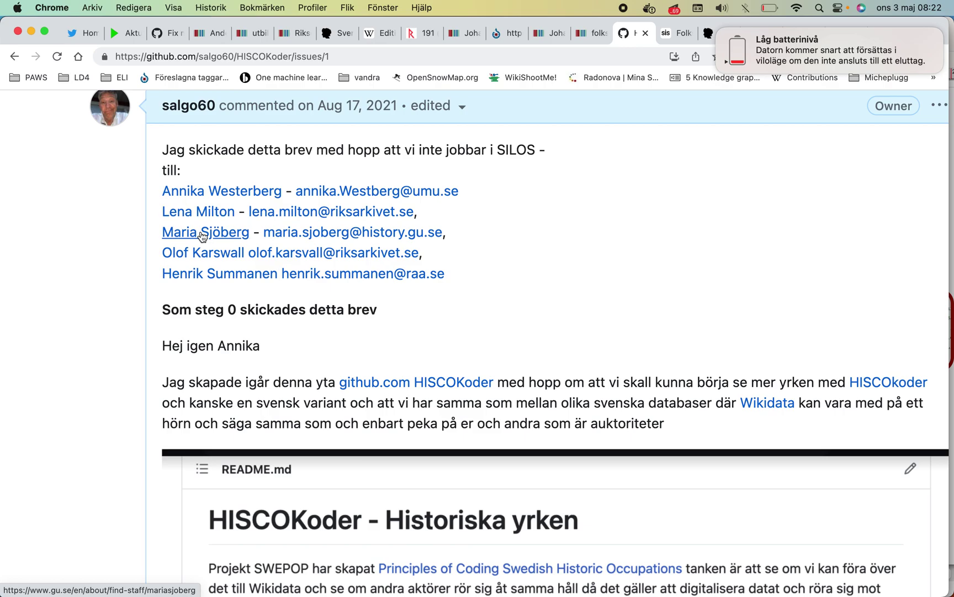
{"action": "scroll", "coordinate": [202, 236], "scroll_direction": "down", "scroll_amount": 1}
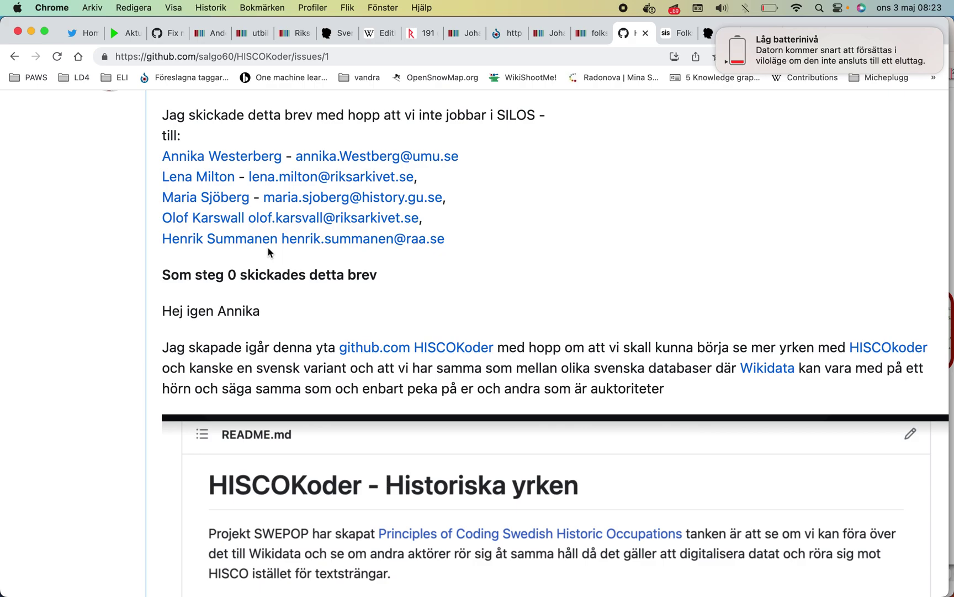
{"action": "scroll", "coordinate": [268, 251], "scroll_direction": "down", "scroll_amount": 3}
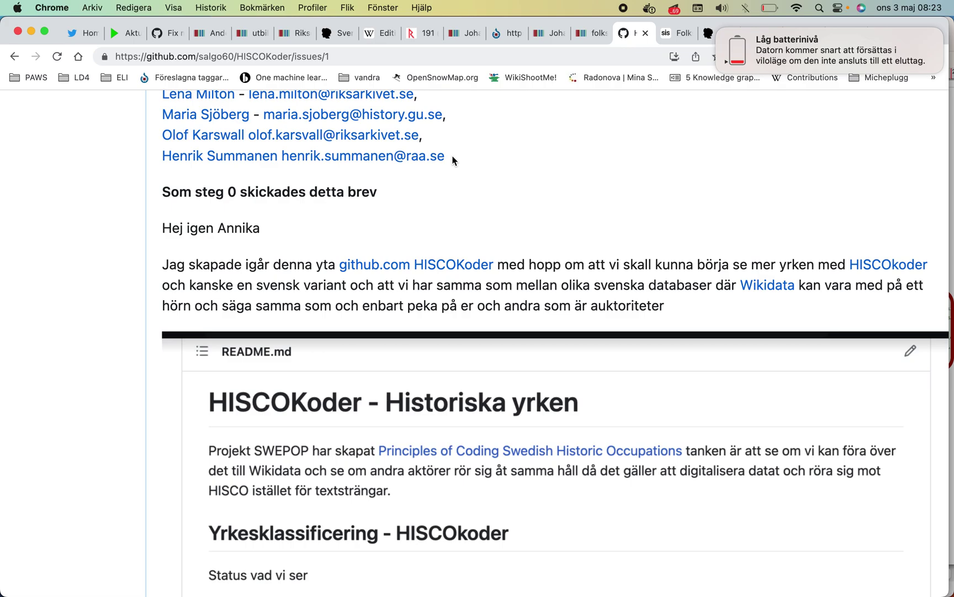
{"action": "scroll", "coordinate": [452, 160], "scroll_direction": "down", "scroll_amount": 15}
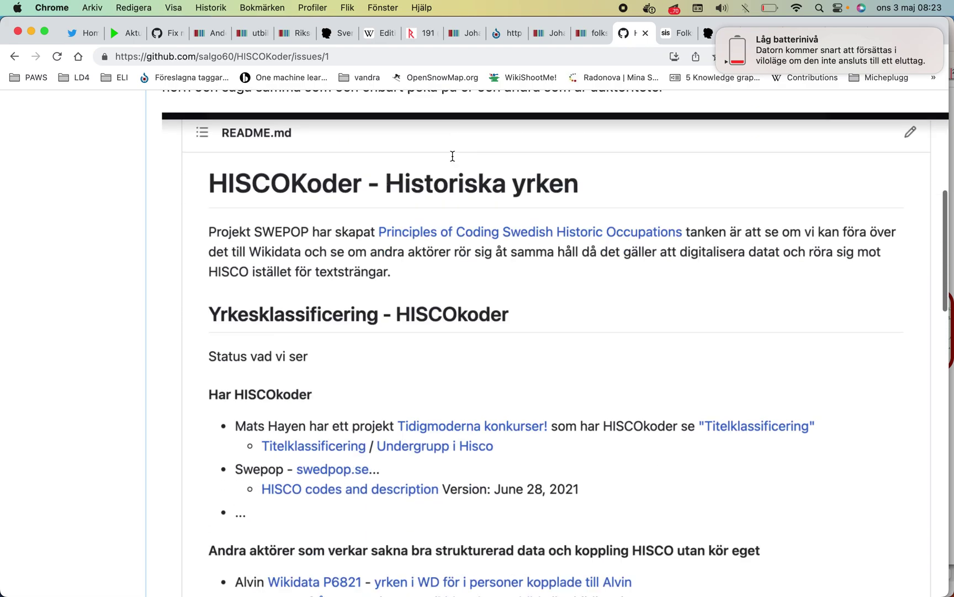
{"action": "scroll", "coordinate": [453, 160], "scroll_direction": "down", "scroll_amount": 15}
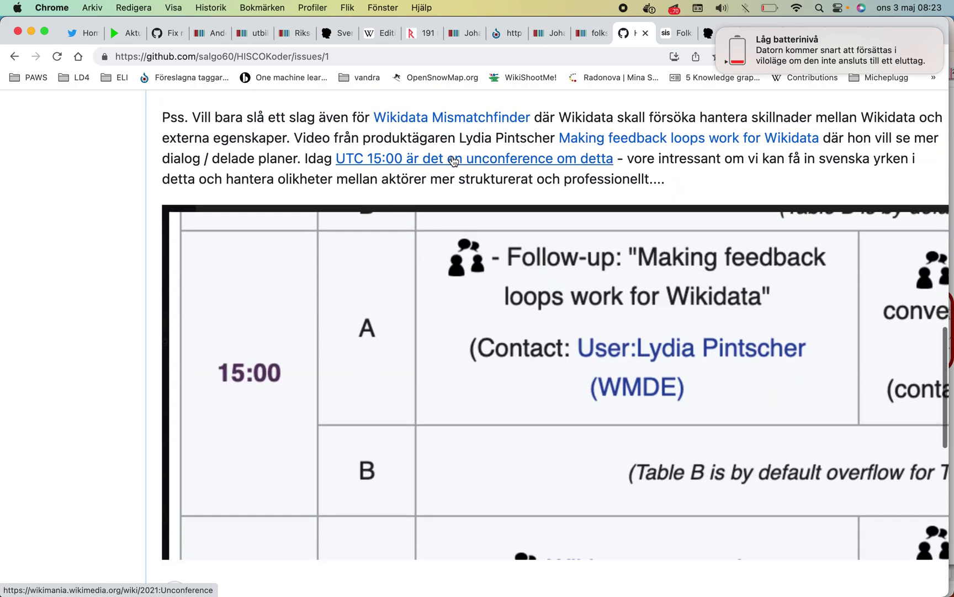
{"action": "scroll", "coordinate": [453, 160], "scroll_direction": "up", "scroll_amount": 6}
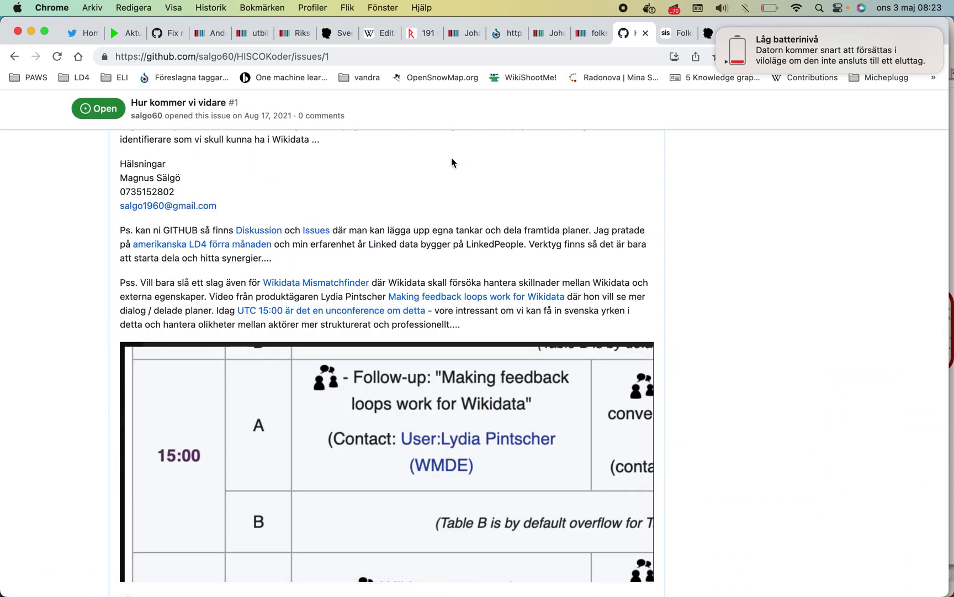
{"action": "scroll", "coordinate": [452, 159], "scroll_direction": "down", "scroll_amount": 6}
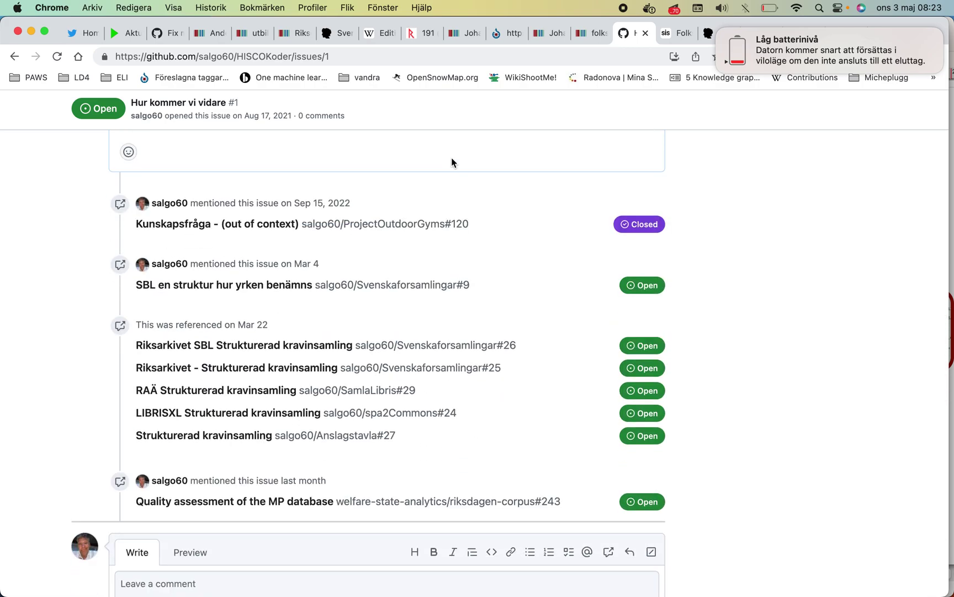
- Return to the teacher's Wikidata item Q6196822, dismiss the low-battery notification and reload the item page
{"action": "left_click", "coordinate": [15, 55]}
{"action": "left_click", "coordinate": [589, 35]}
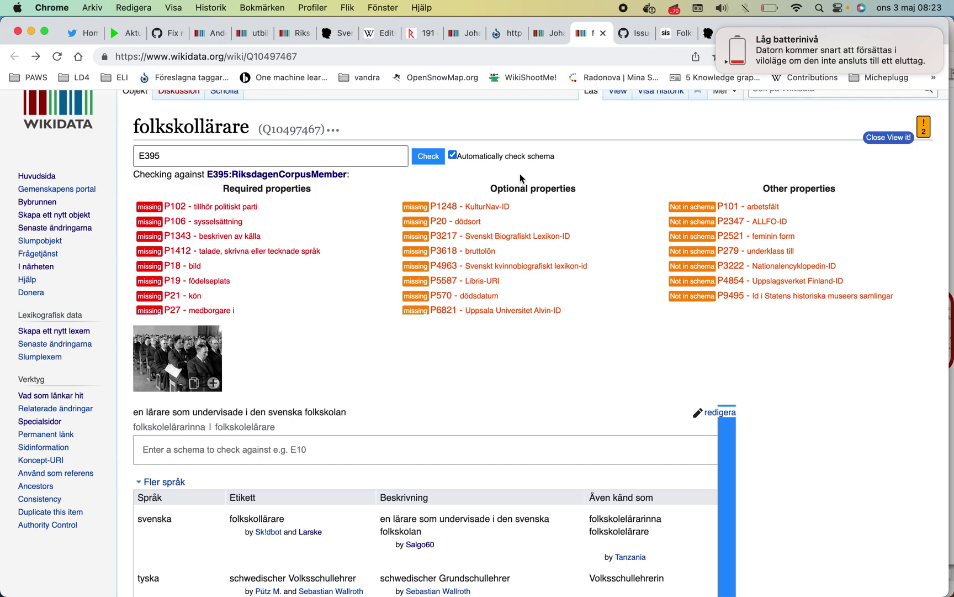
{"action": "left_click", "coordinate": [551, 33]}
{"action": "scroll", "coordinate": [497, 186], "scroll_direction": "up", "scroll_amount": 10}
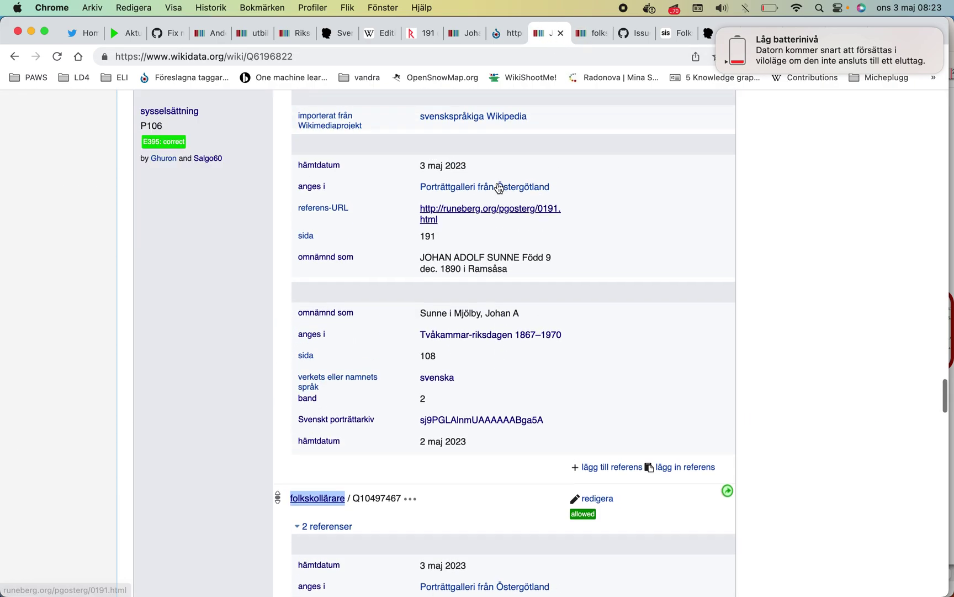
{"action": "scroll", "coordinate": [497, 186], "scroll_direction": "up", "scroll_amount": 5}
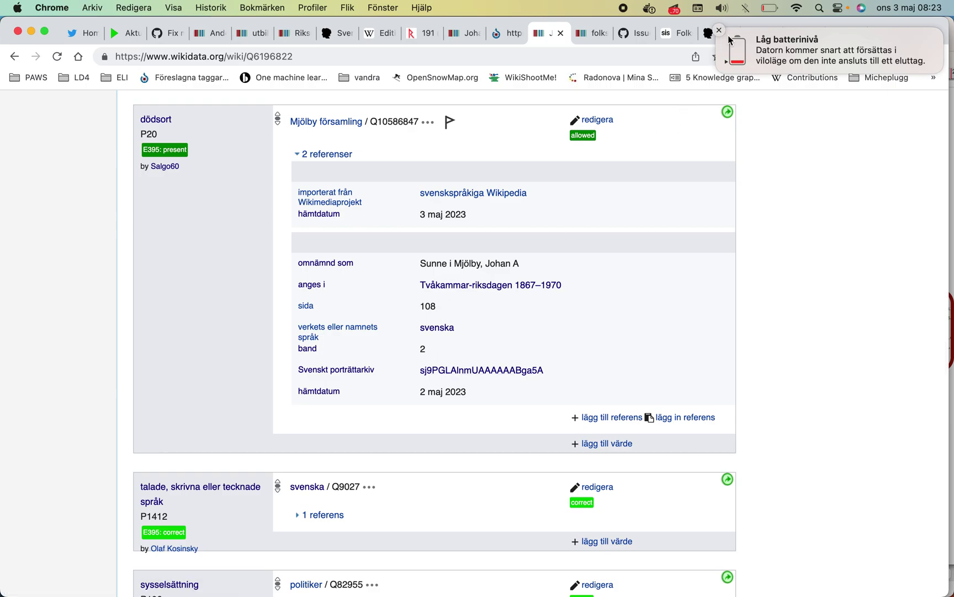
{"action": "left_click", "coordinate": [720, 31]}
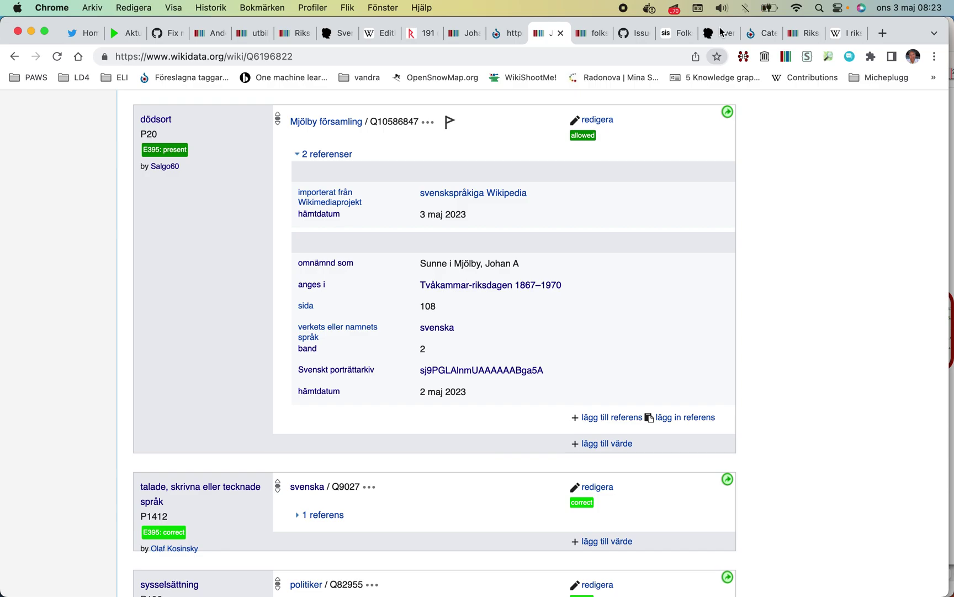
{"action": "left_click", "coordinate": [489, 55]}
{"action": "key", "text": "Return"}
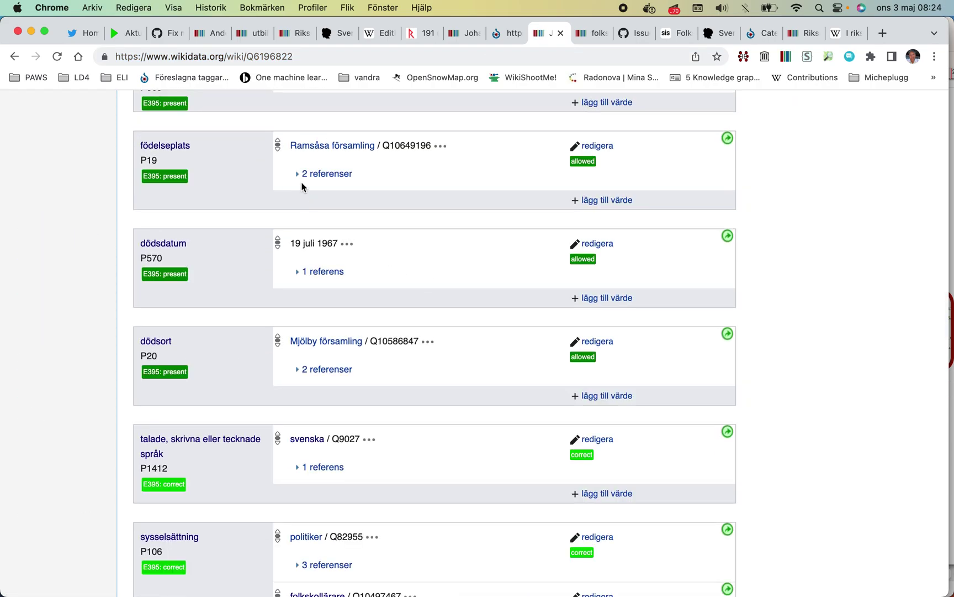
- Copy the Tvåkammar-riksdagen 1867–1970 reference from the födelseplats statement and expand the reference of the second förnamn value
{"action": "left_click", "coordinate": [298, 174]}
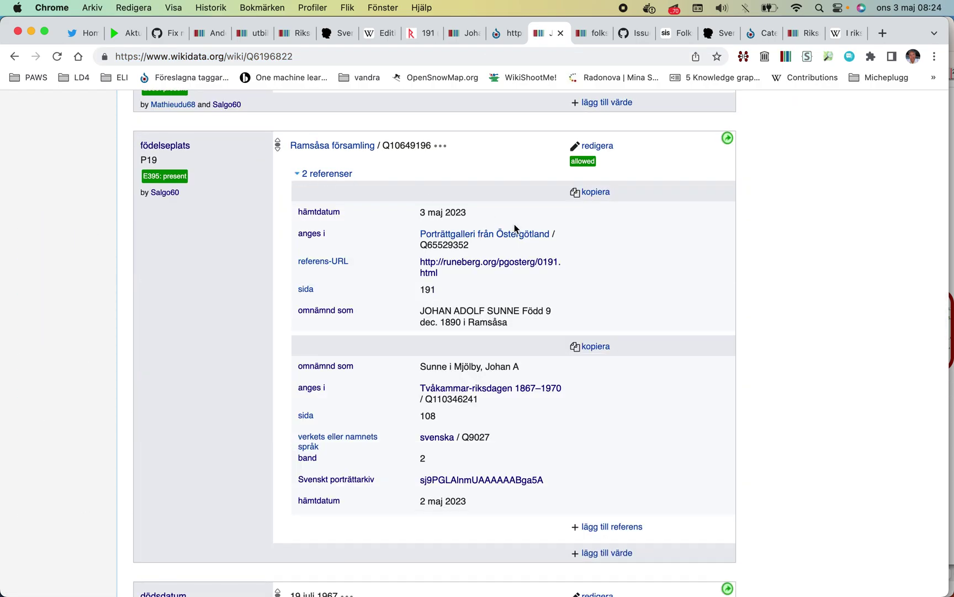
{"action": "left_click", "coordinate": [596, 347]}
{"action": "scroll", "coordinate": [598, 350], "scroll_direction": "up", "scroll_amount": 5}
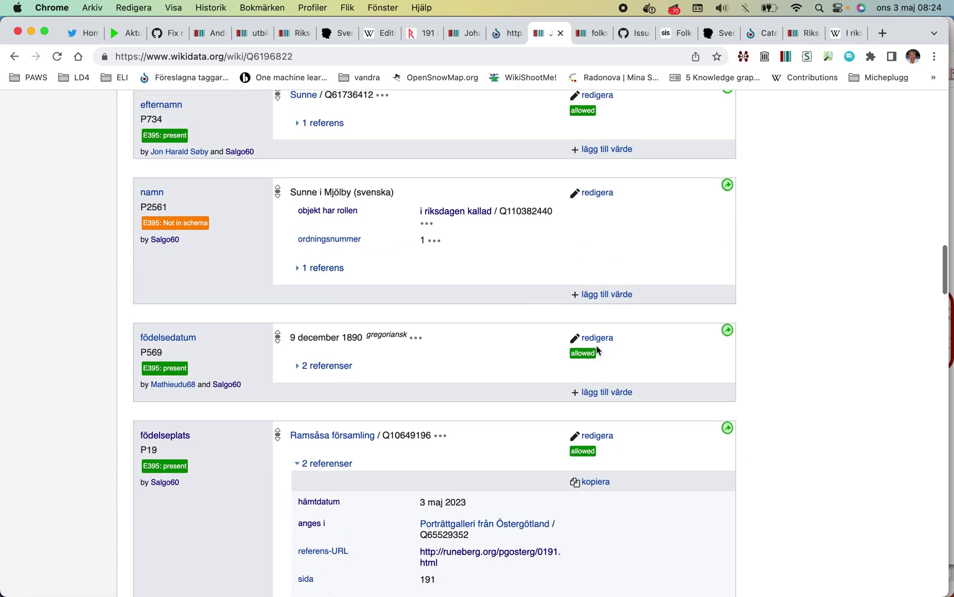
{"action": "scroll", "coordinate": [598, 349], "scroll_direction": "up", "scroll_amount": 5}
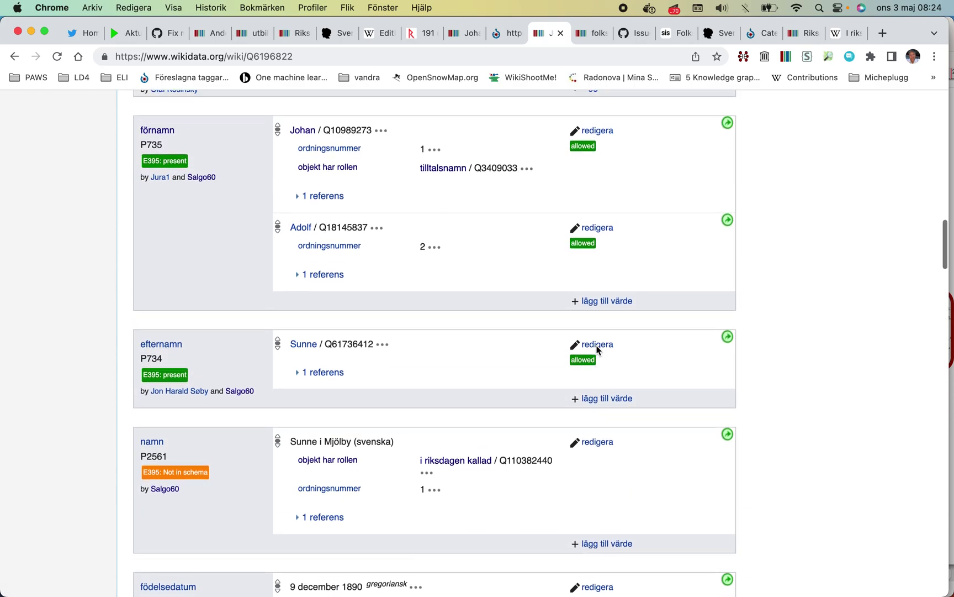
{"action": "left_click", "coordinate": [304, 320]}
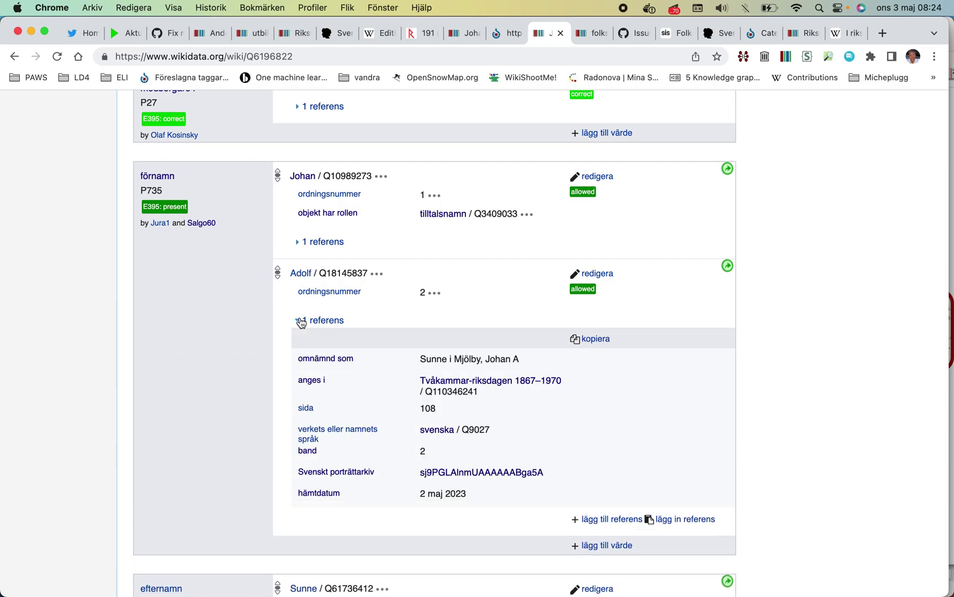
- Check the mandate period in the Svenskt porträttarkiv entry and add the copied Tvåkammar-riksdagen reference to the förstakammarledamot statement
{"action": "scroll", "coordinate": [303, 321], "scroll_direction": "down", "scroll_amount": 10}
{"action": "scroll", "coordinate": [300, 321], "scroll_direction": "down", "scroll_amount": 15}
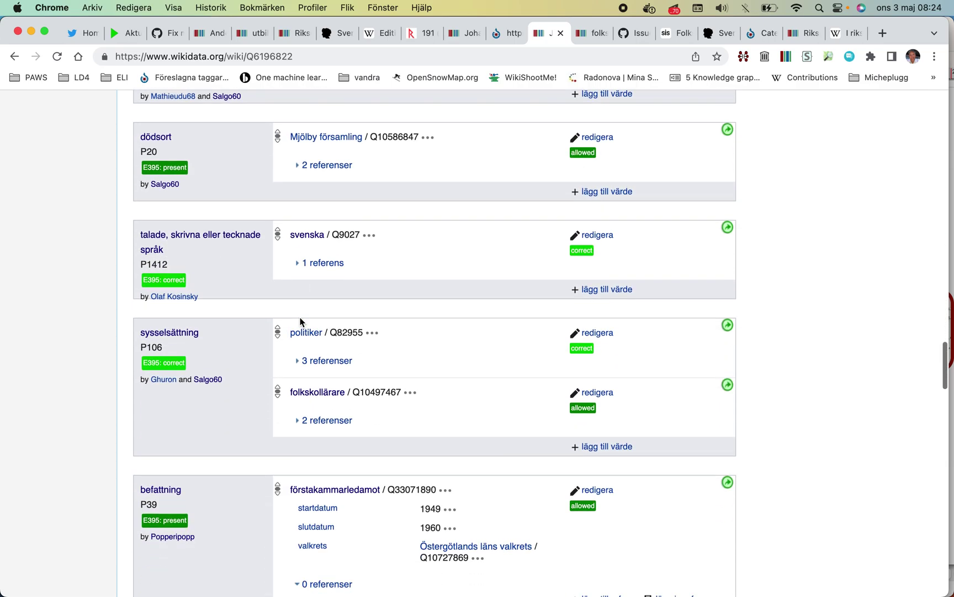
{"action": "scroll", "coordinate": [300, 321], "scroll_direction": "down", "scroll_amount": 5}
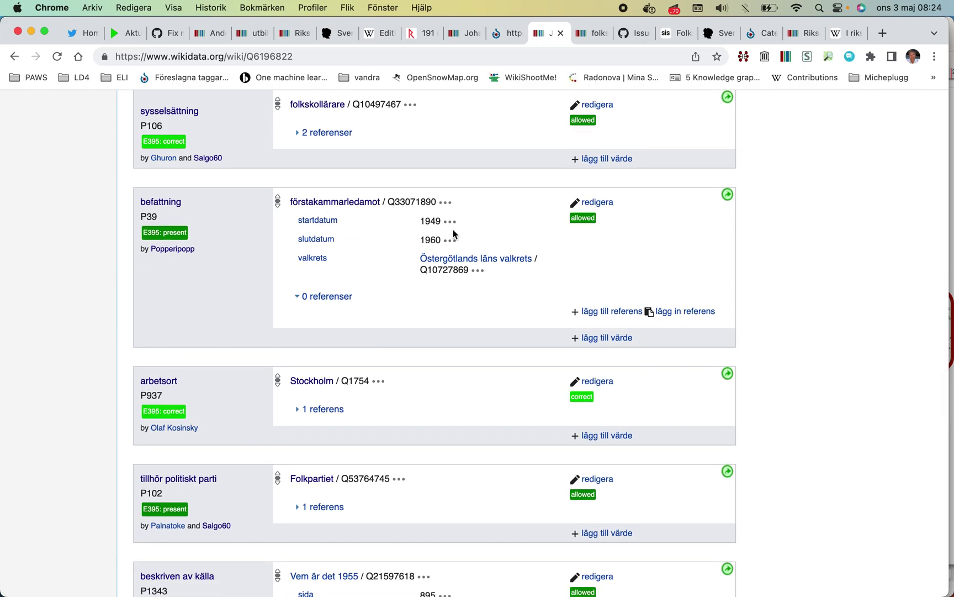
{"action": "left_click", "coordinate": [629, 34]}
{"action": "left_click_drag", "start_coordinate": [718, 36], "coordinate": [585, 34]}
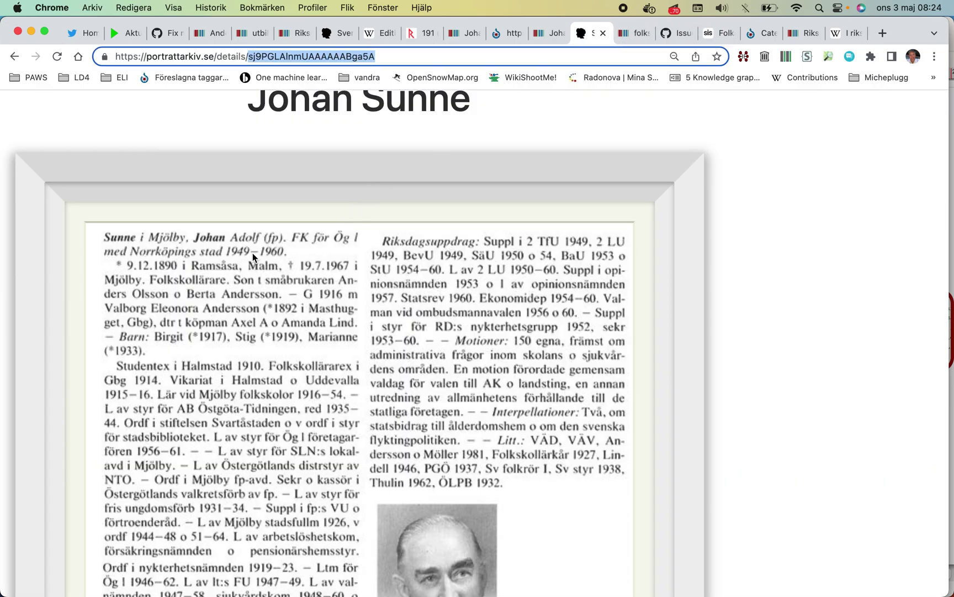
{"action": "left_click", "coordinate": [545, 35]}
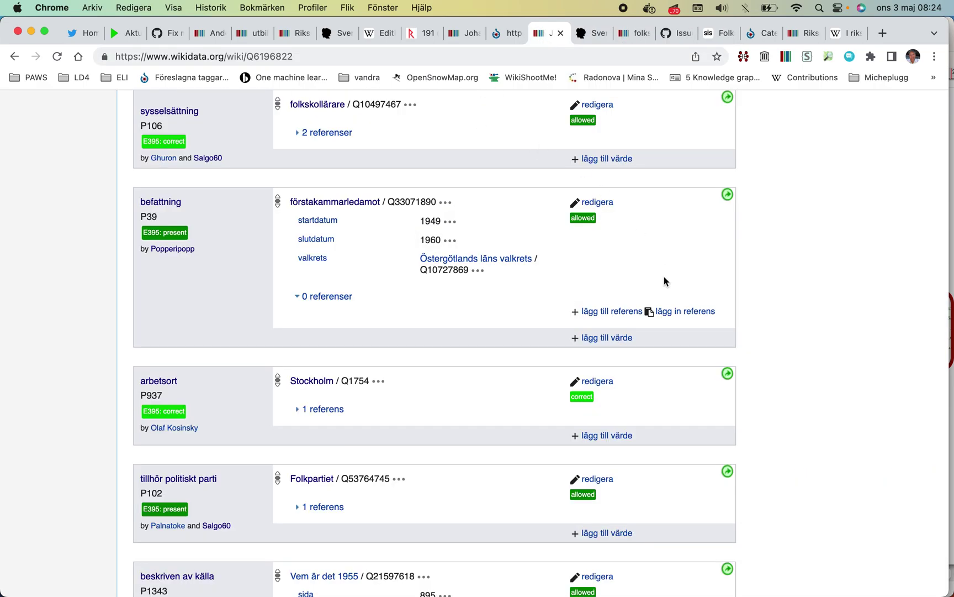
{"action": "left_click", "coordinate": [675, 313]}
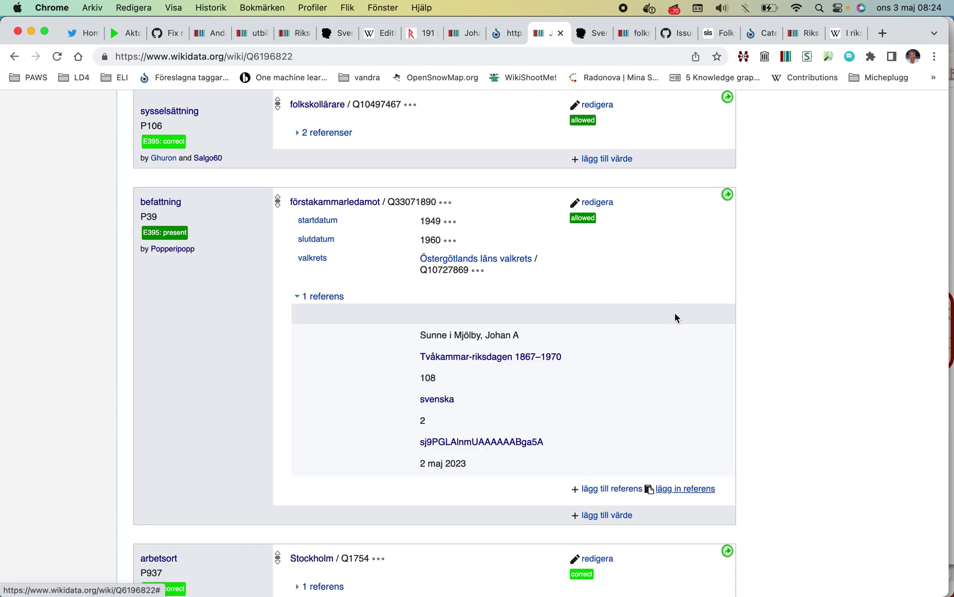
- Check the party in the Svenskt porträttarkiv entry and add the copied Tvåkammar-riksdagen reference to the Folkpartiet statement
{"action": "scroll", "coordinate": [675, 313], "scroll_direction": "down", "scroll_amount": 5}
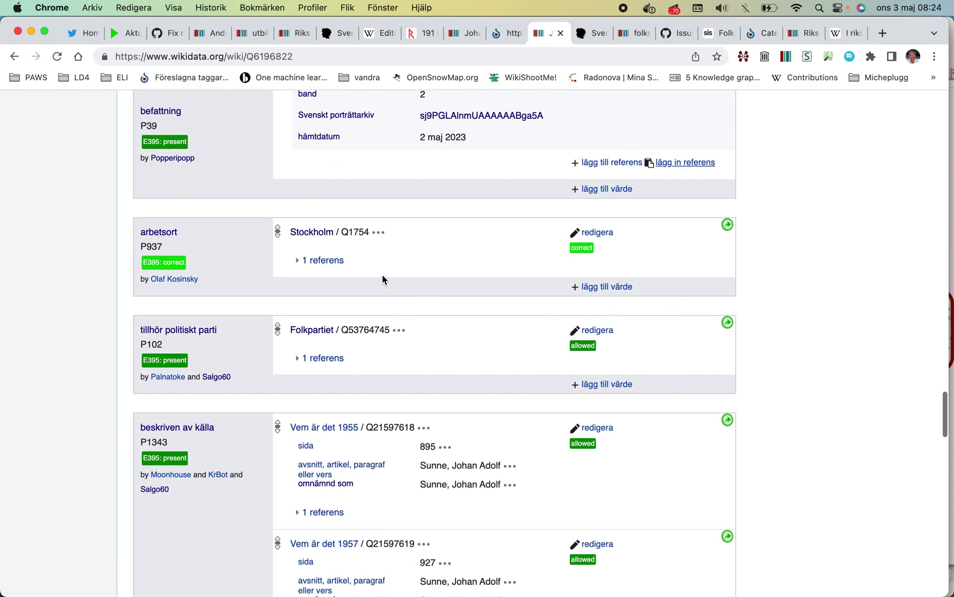
{"action": "scroll", "coordinate": [384, 278], "scroll_direction": "down", "scroll_amount": 2}
{"action": "left_click", "coordinate": [303, 282]}
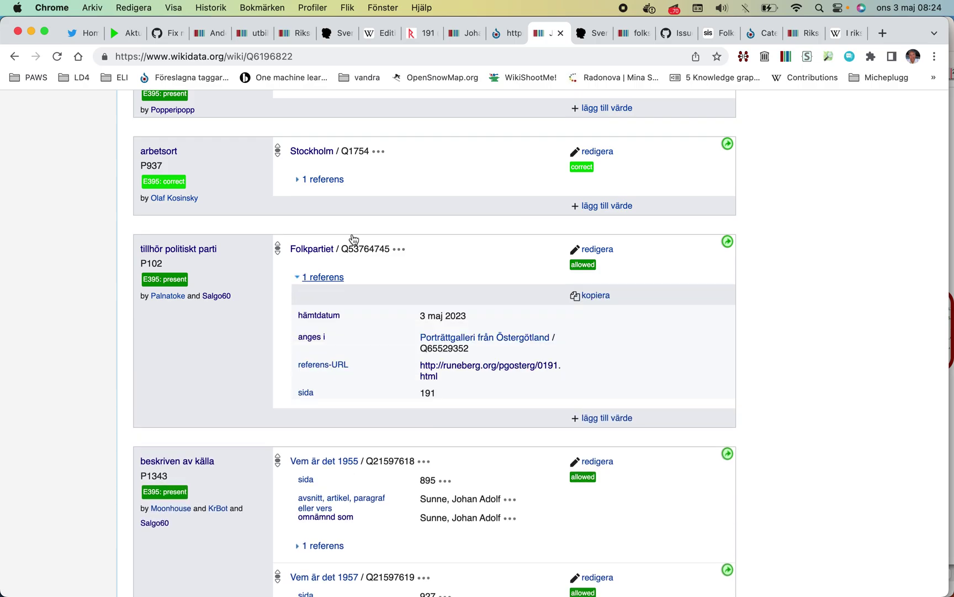
{"action": "left_click", "coordinate": [590, 32]}
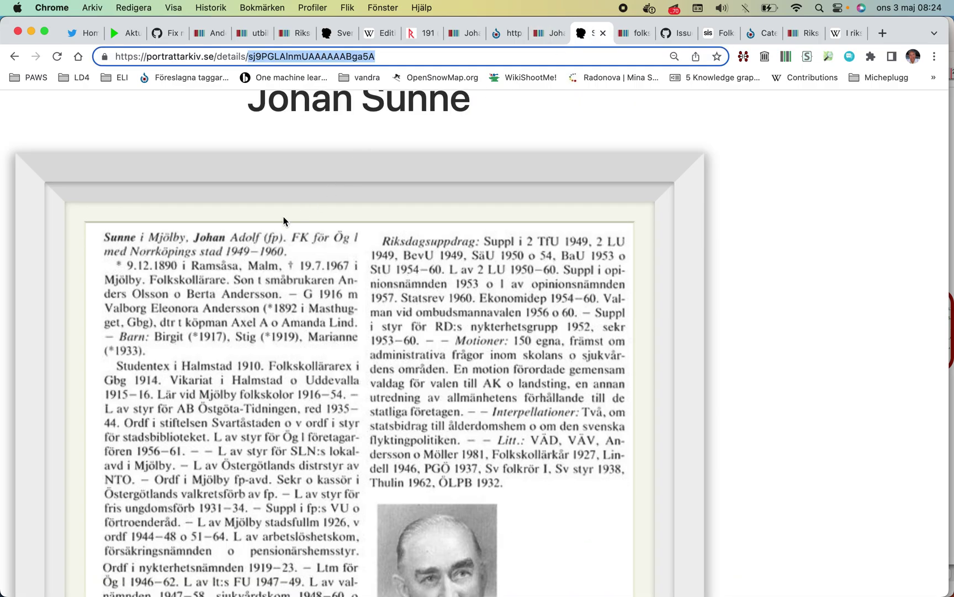
{"action": "left_click", "coordinate": [542, 35]}
{"action": "left_click", "coordinate": [677, 445]}
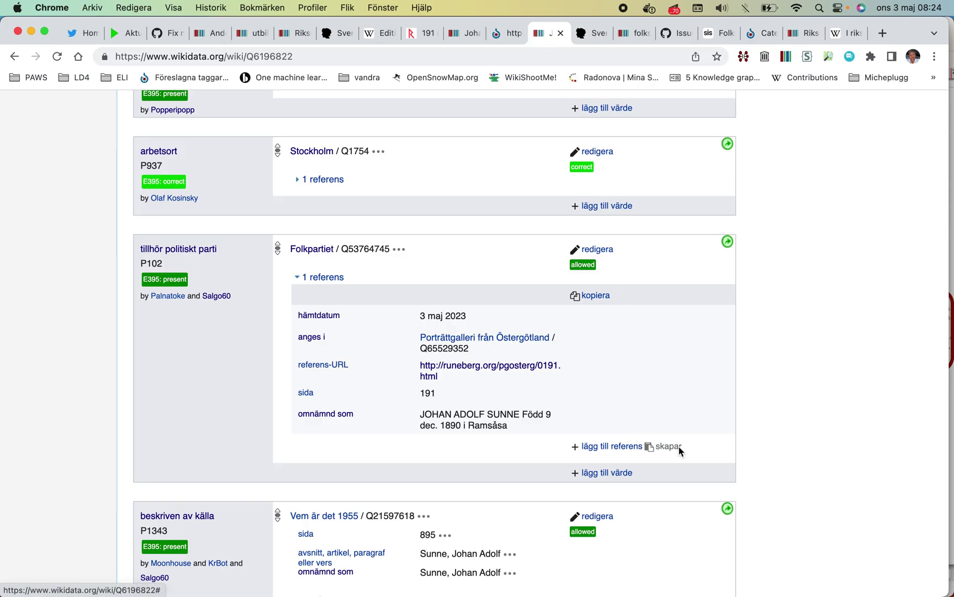
- Add Tvåkammar-riksdagen 1867–1970 as a new value of the beskriven av källa statement and publish it
{"action": "scroll", "coordinate": [666, 379], "scroll_direction": "down", "scroll_amount": 5}
{"action": "scroll", "coordinate": [666, 374], "scroll_direction": "down", "scroll_amount": 10}
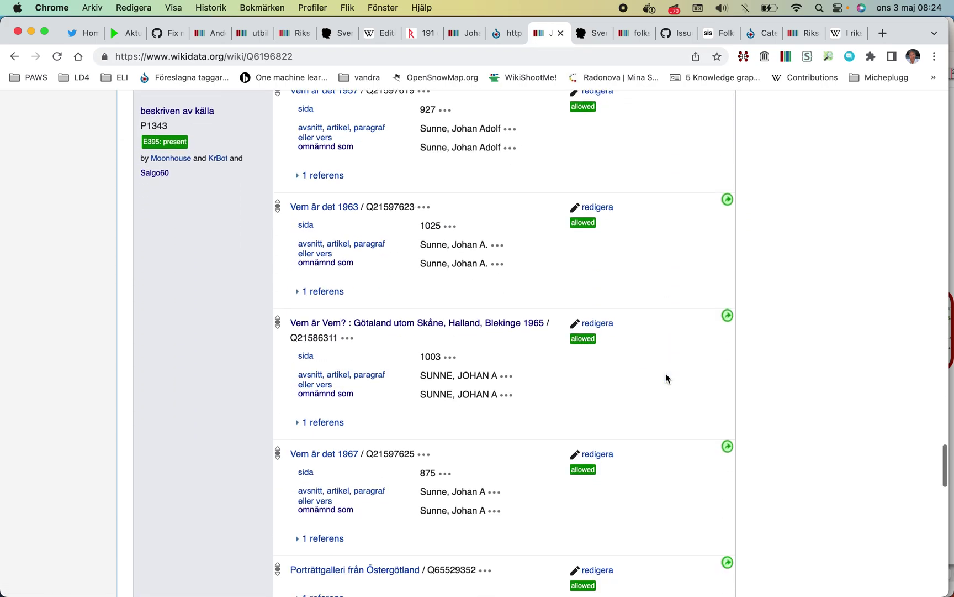
{"action": "left_click", "coordinate": [607, 352]}
{"action": "type", "text": "Tvåkamma"}
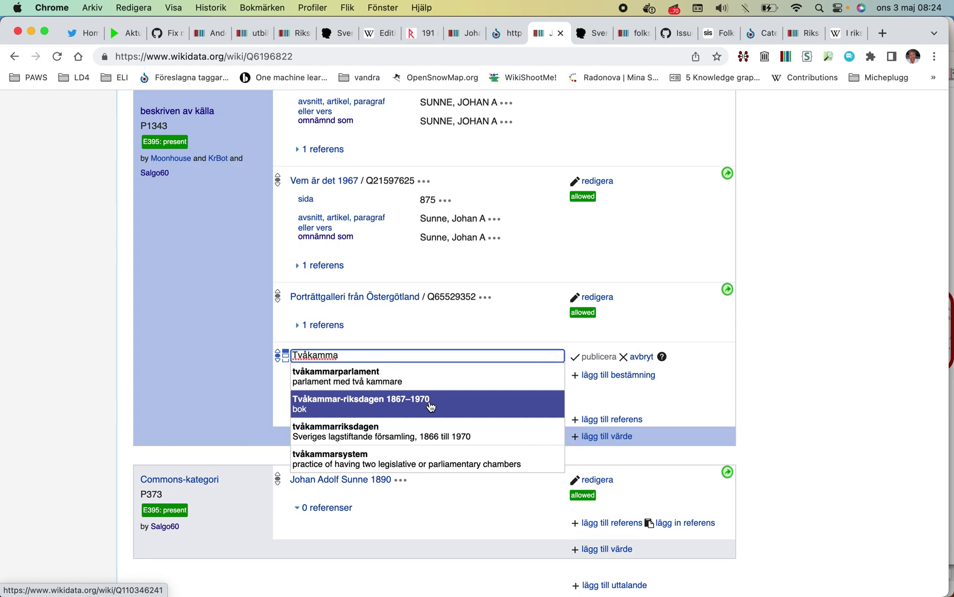
{"action": "left_click", "coordinate": [431, 406]}
{"action": "left_click", "coordinate": [592, 357]}
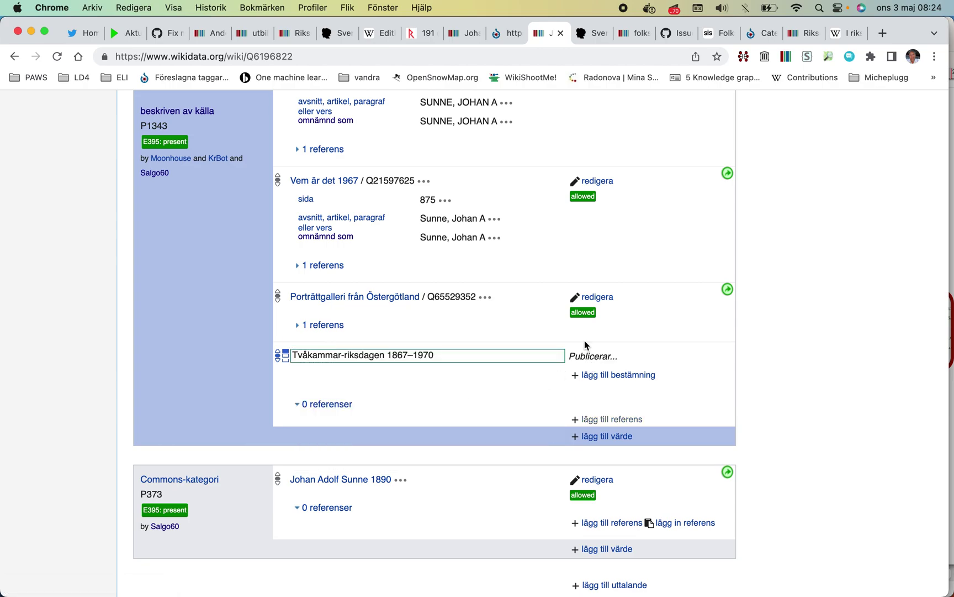
- Add the copied Tvåkammar-riksdagen reference to the Svenskt porträttarkiv identifier
{"action": "scroll", "coordinate": [409, 211], "scroll_direction": "down", "scroll_amount": 10}
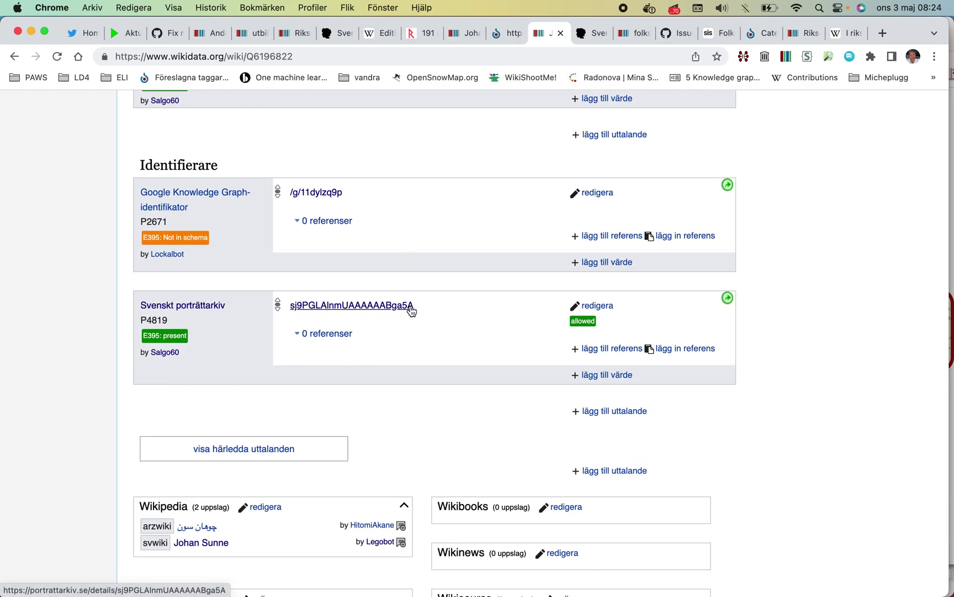
{"action": "left_click", "coordinate": [675, 349]}
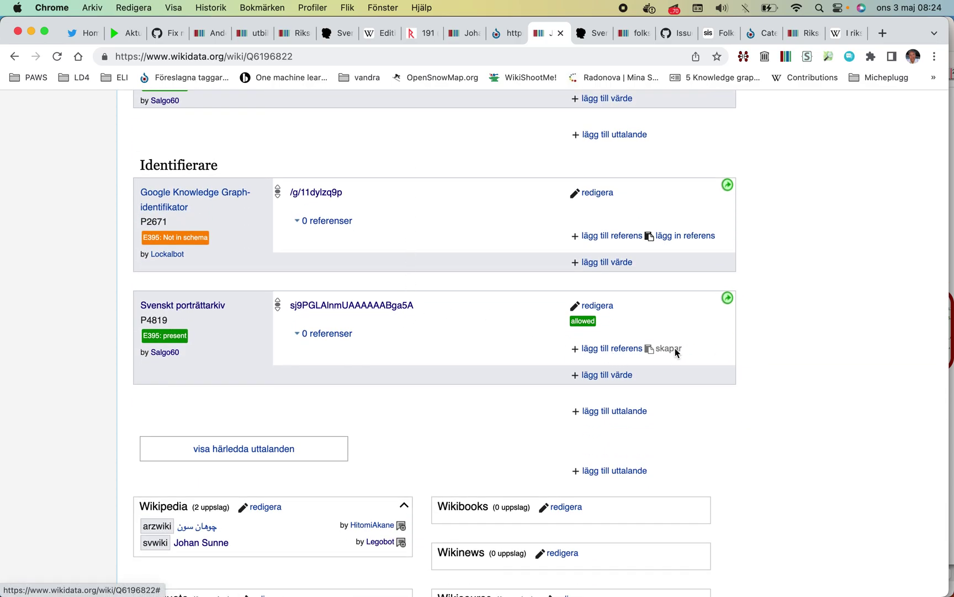
{"action": "scroll", "coordinate": [668, 319], "scroll_direction": "down", "scroll_amount": 3}
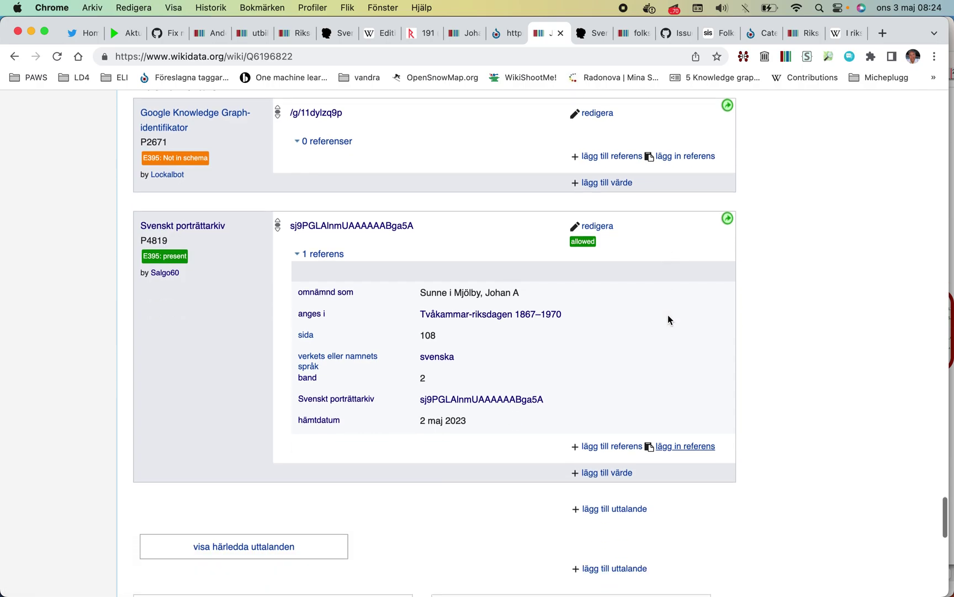
- Reload the item, copy the reference from the Svenskt porträttarkiv identifier and add it to the Tvåkammar-riksdagen 1867–1970 value under beskriven av källa
{"action": "left_click", "coordinate": [403, 56]}
{"action": "key", "text": "Return"}
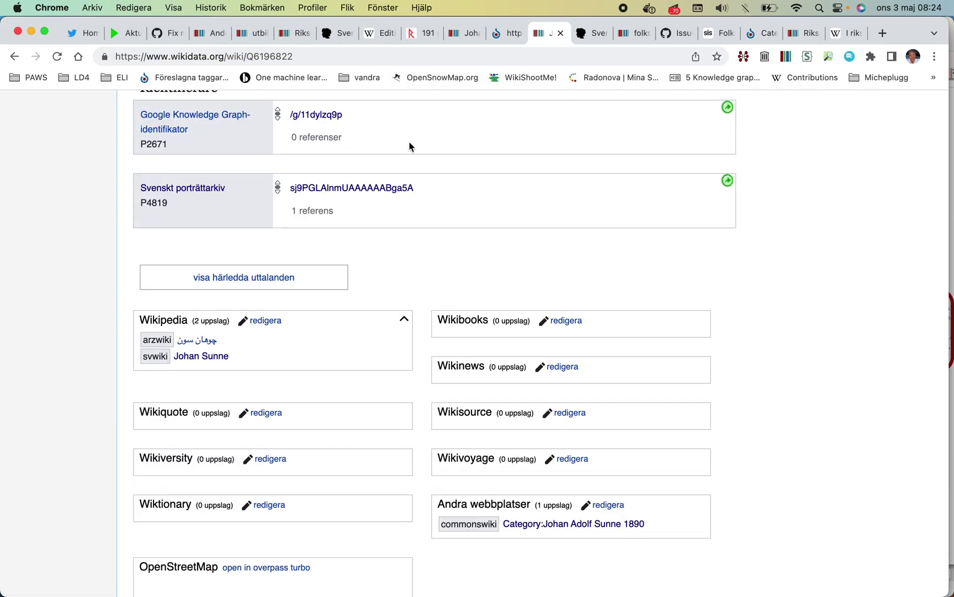
{"action": "left_click", "coordinate": [299, 257]}
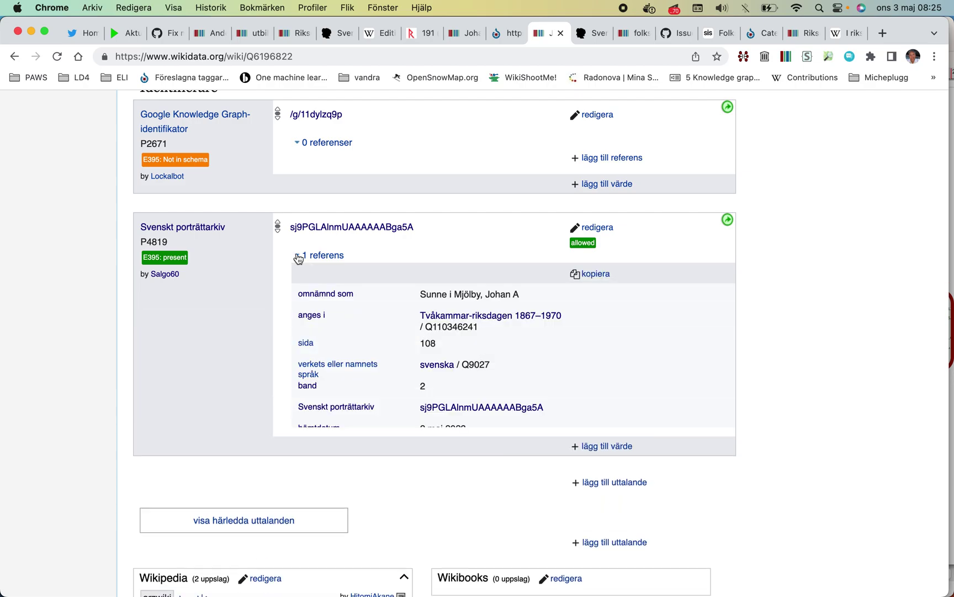
{"action": "left_click", "coordinate": [595, 276]}
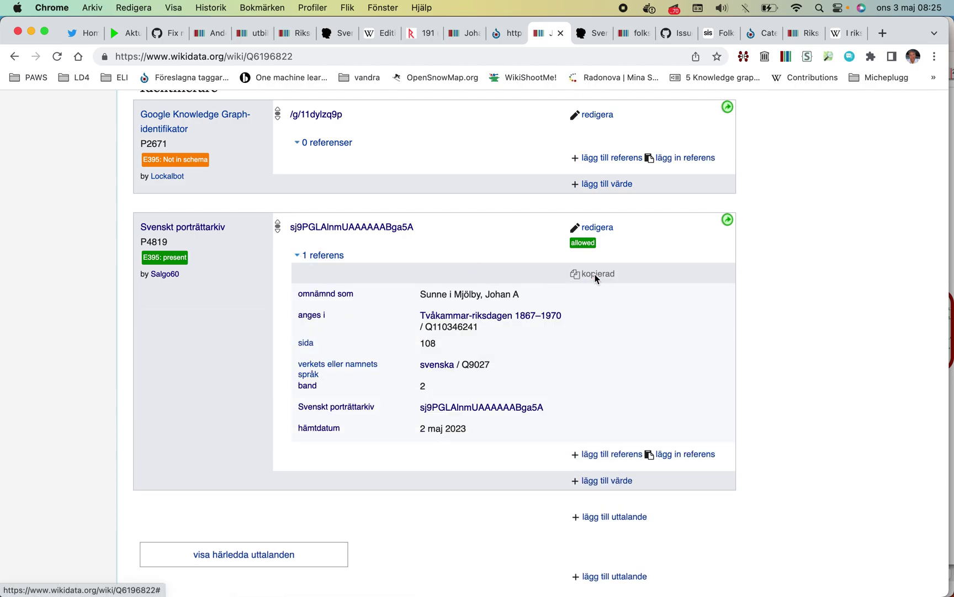
{"action": "scroll", "coordinate": [595, 274], "scroll_direction": "up", "scroll_amount": 10}
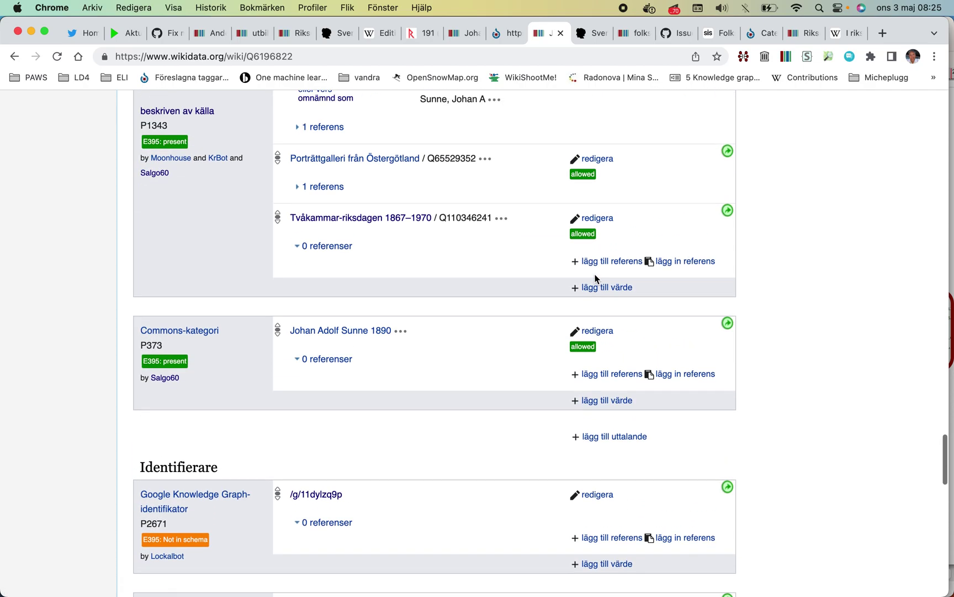
{"action": "left_click", "coordinate": [668, 260]}
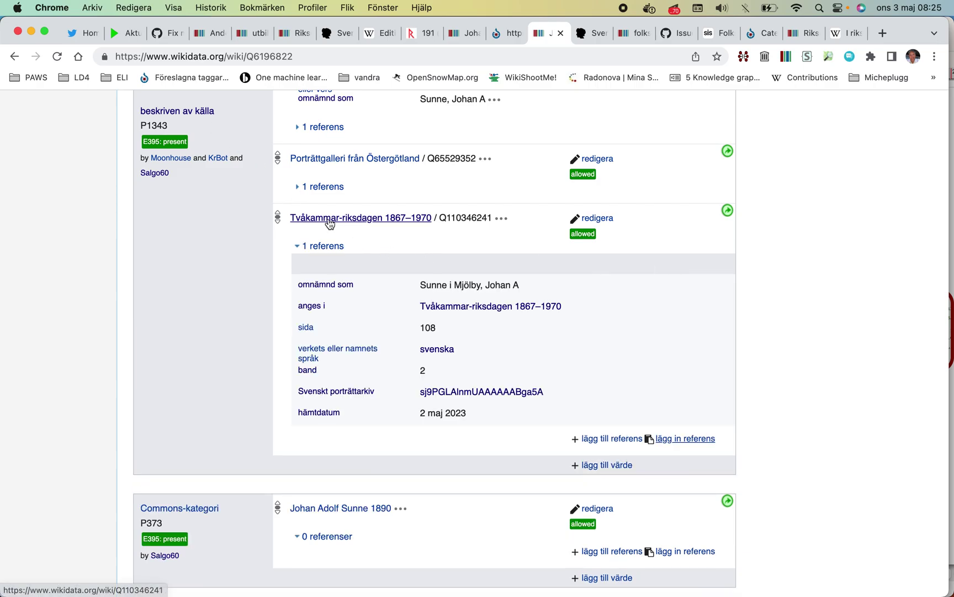
- Return to the open edit of the politician's Swedish Wikipedia article and preview its Faktamall biografi WD infobox and notes
{"action": "scroll", "coordinate": [370, 230], "scroll_direction": "up", "scroll_amount": 15}
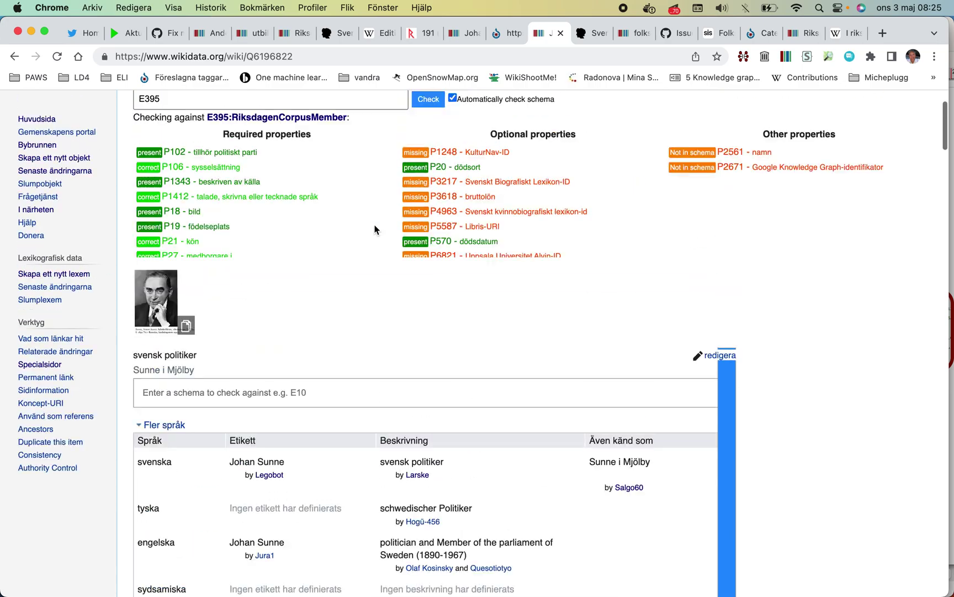
{"action": "scroll", "coordinate": [374, 231], "scroll_direction": "down", "scroll_amount": 20}
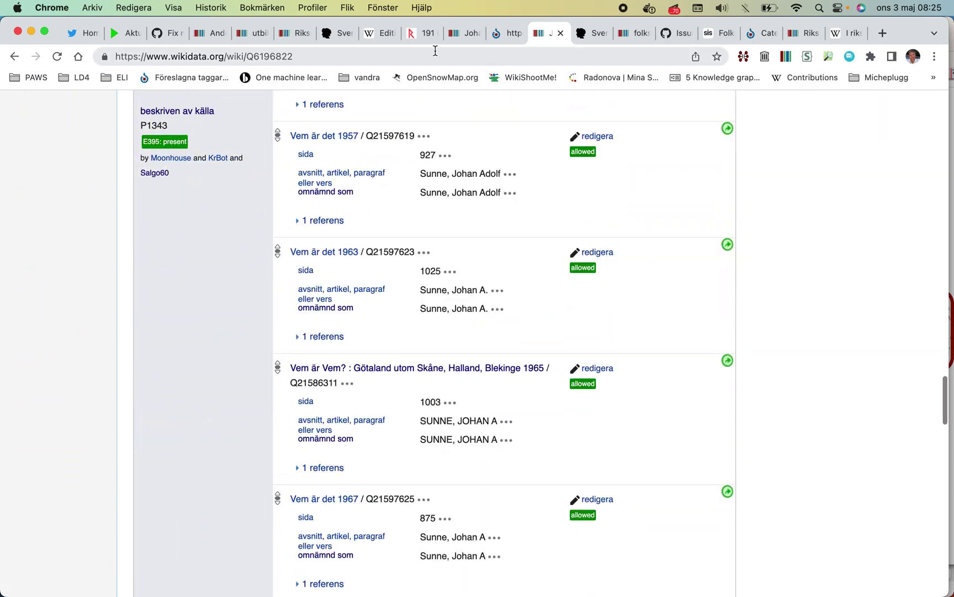
{"action": "left_click", "coordinate": [380, 34]}
{"action": "scroll", "coordinate": [420, 261], "scroll_direction": "down", "scroll_amount": 20}
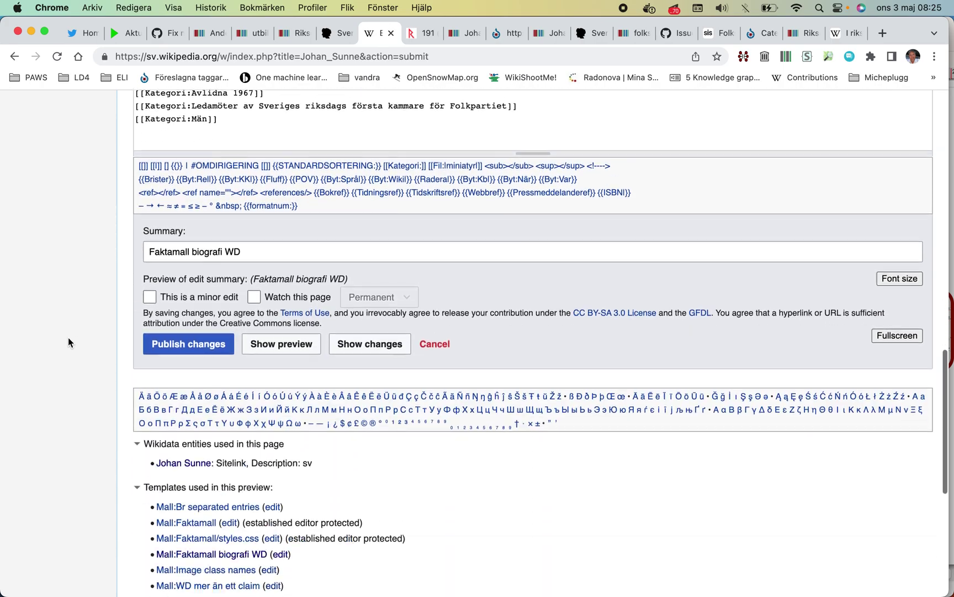
{"action": "left_click", "coordinate": [279, 330]}
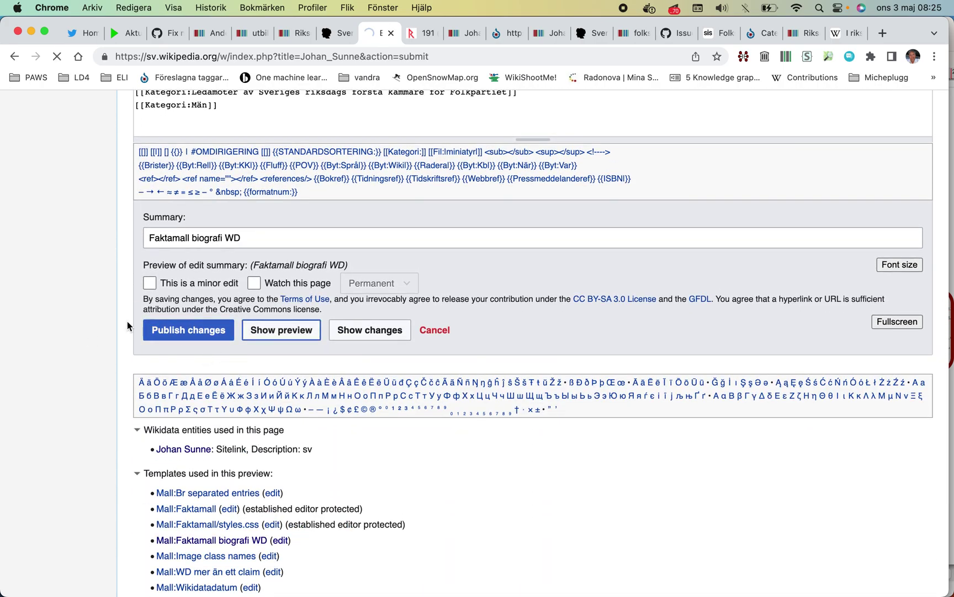
{"action": "scroll", "coordinate": [444, 289], "scroll_direction": "down", "scroll_amount": 5}
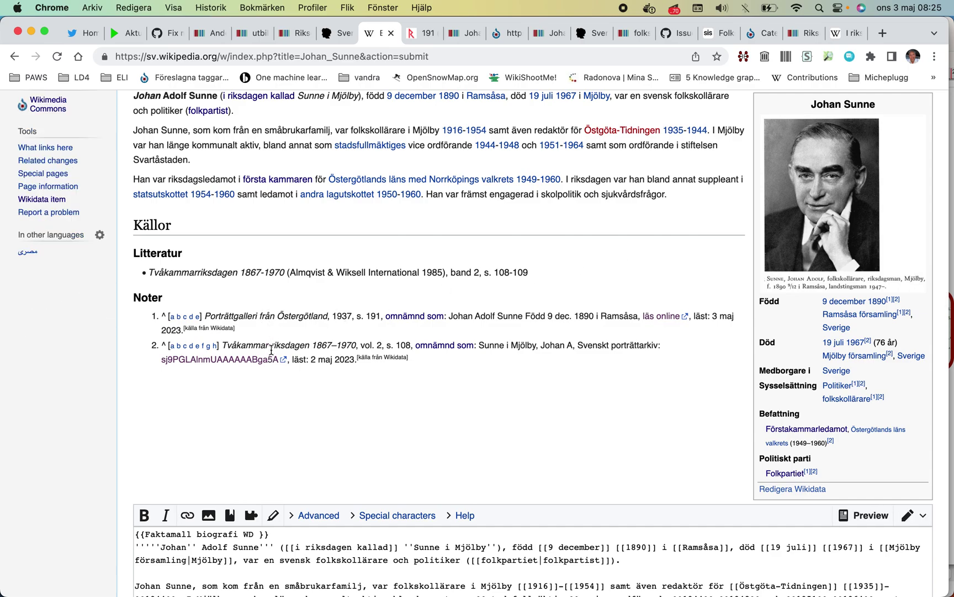
{"action": "scroll", "coordinate": [271, 356], "scroll_direction": "down", "scroll_amount": 3}
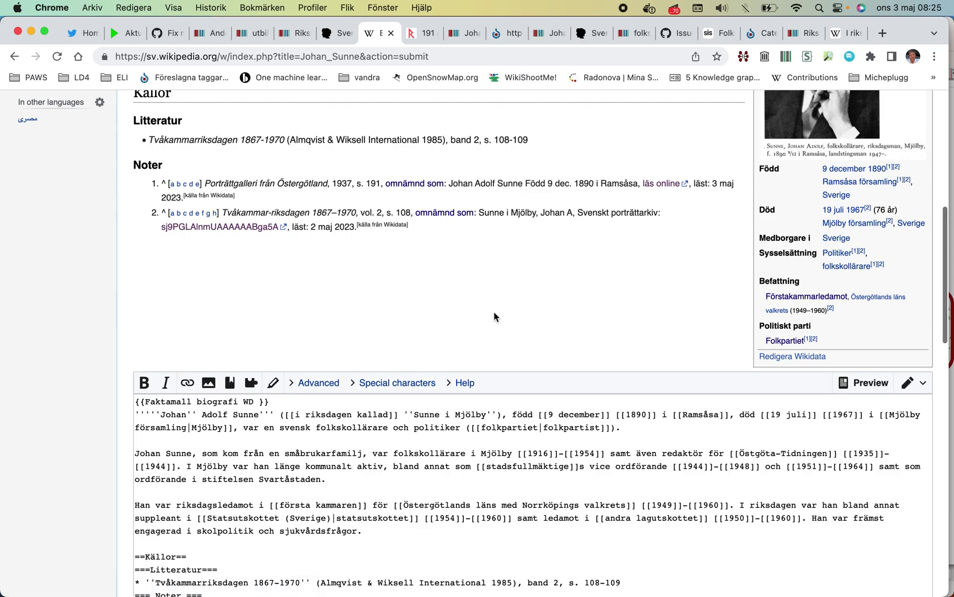
- Publish the Swedish Wikipedia article edit with the summary "Faktamall biografi WD" and look over the published page
{"action": "scroll", "coordinate": [495, 313], "scroll_direction": "down", "scroll_amount": 8}
{"action": "scroll", "coordinate": [494, 313], "scroll_direction": "down", "scroll_amount": 2}
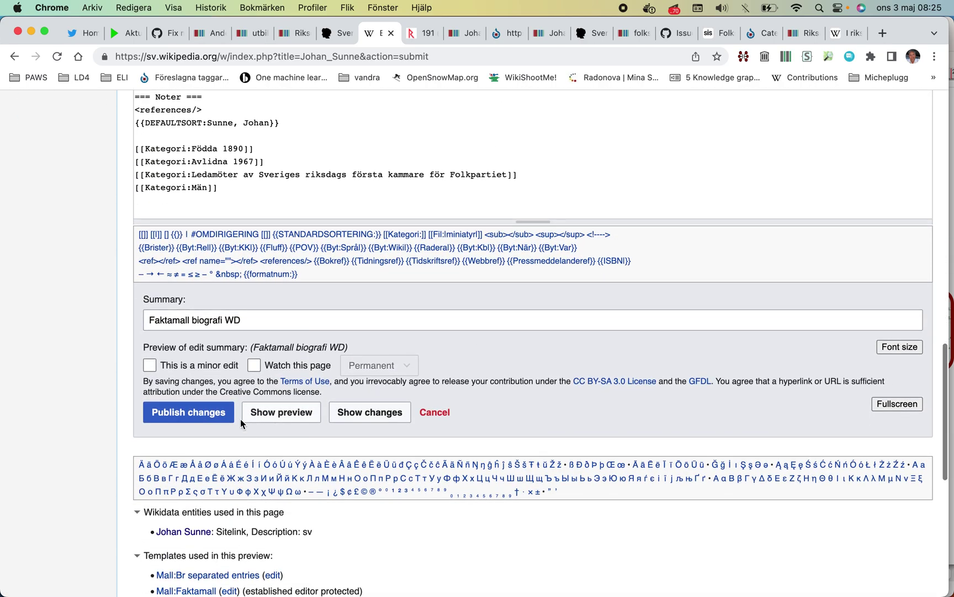
{"action": "left_click", "coordinate": [218, 414]}
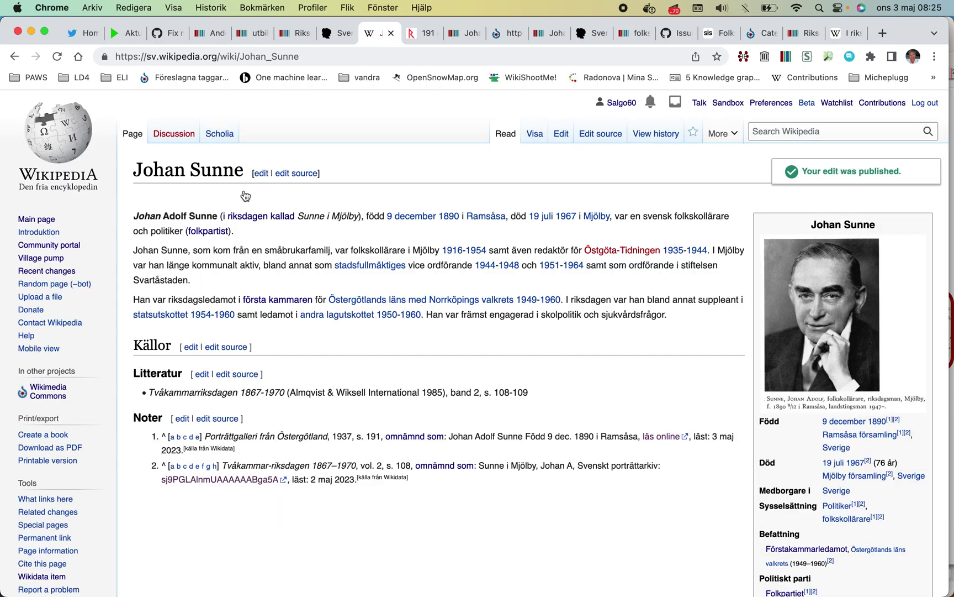
{"action": "scroll", "coordinate": [91, 446], "scroll_direction": "down", "scroll_amount": 3}
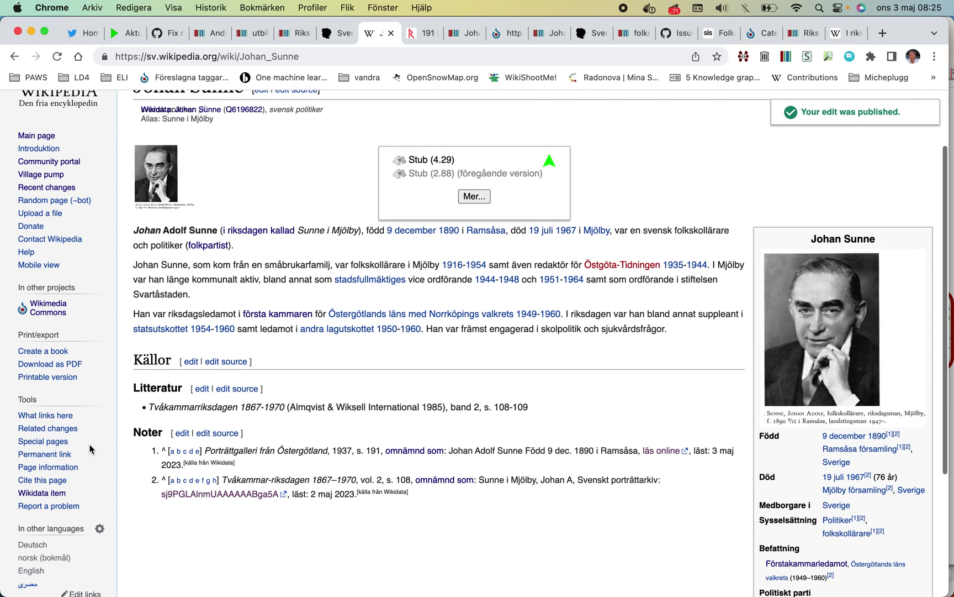
{"action": "scroll", "coordinate": [55, 489], "scroll_direction": "up", "scroll_amount": 3}
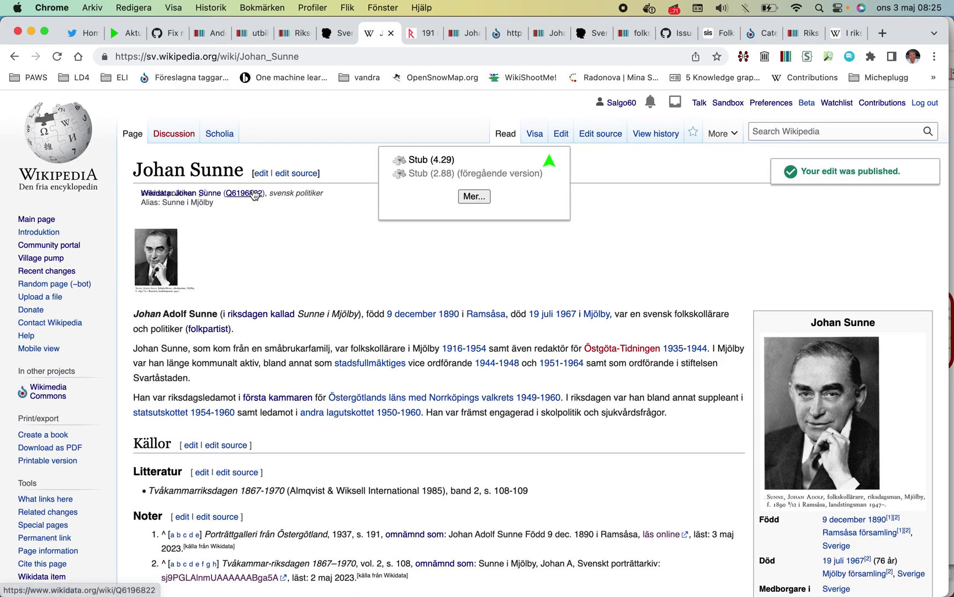
- Open the Wikidata item Q6196822 from the article and review its required and optional properties against schema E395
{"action": "left_click", "coordinate": [254, 193]}
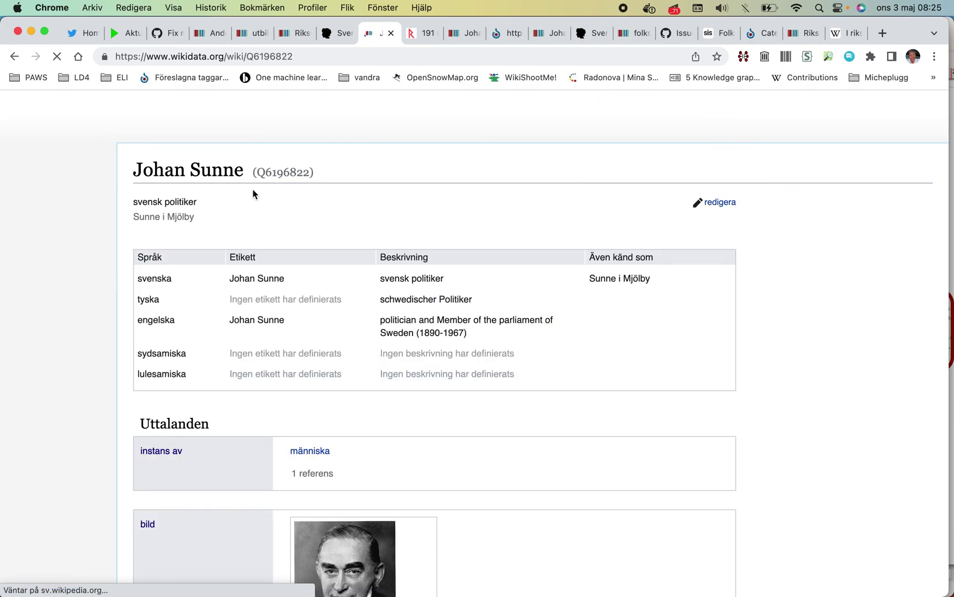
{"action": "scroll", "coordinate": [253, 193], "scroll_direction": "down", "scroll_amount": 5}
{"action": "scroll", "coordinate": [253, 194], "scroll_direction": "up", "scroll_amount": 5}
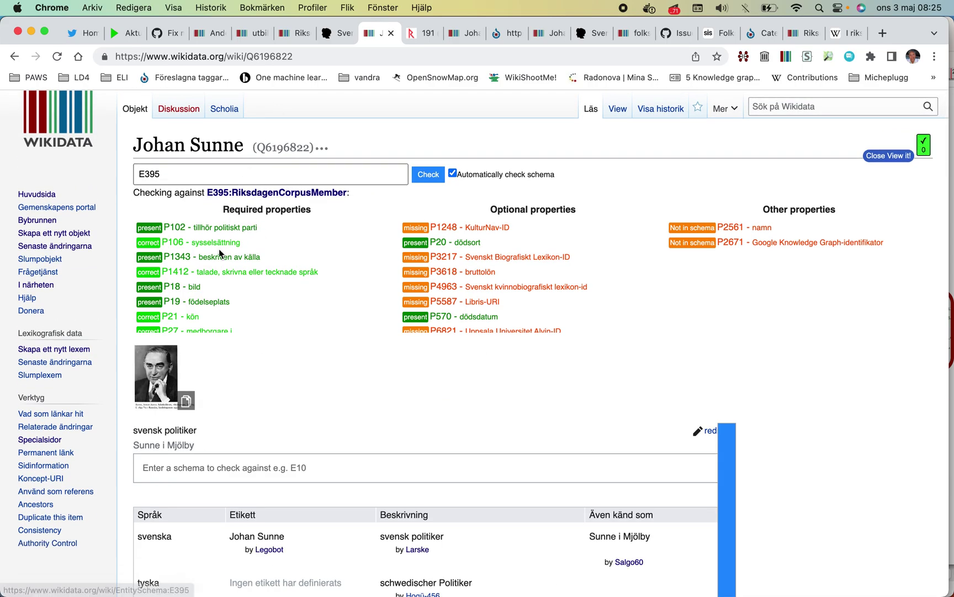
{"action": "scroll", "coordinate": [215, 293], "scroll_direction": "down", "scroll_amount": 5}
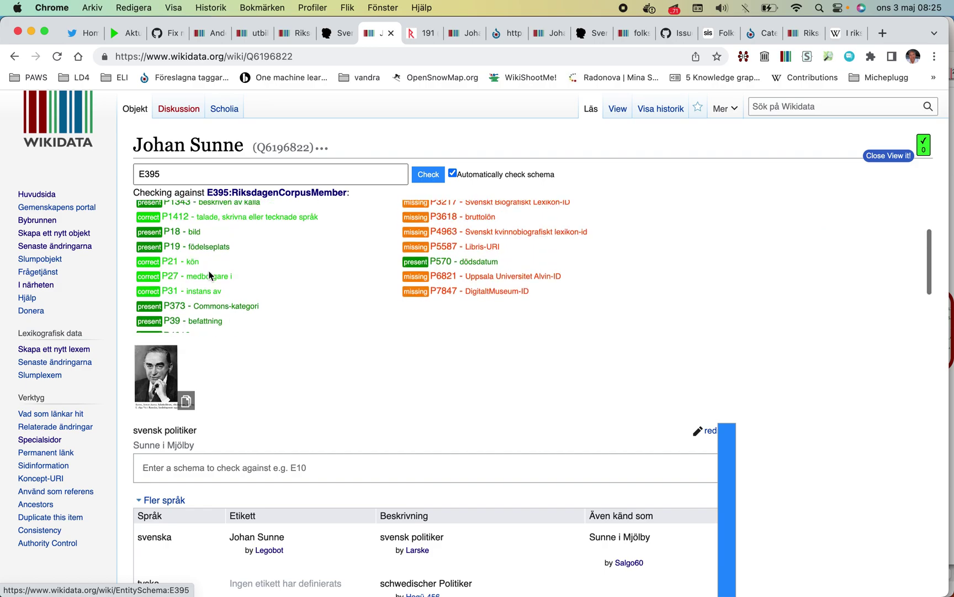
{"action": "scroll", "coordinate": [210, 274], "scroll_direction": "up", "scroll_amount": 5}
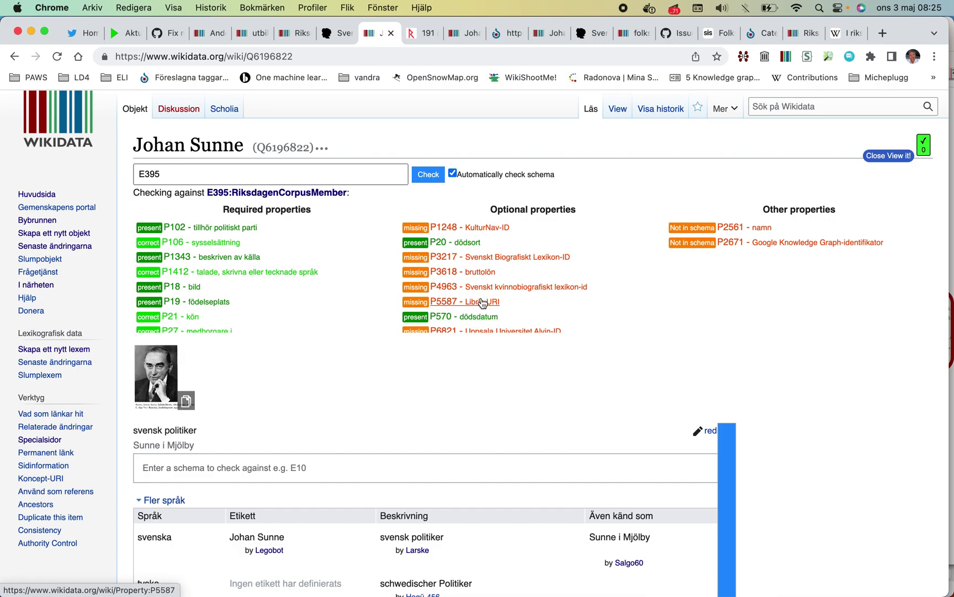
{"action": "scroll", "coordinate": [483, 302], "scroll_direction": "down", "scroll_amount": 5}
{"action": "scroll", "coordinate": [501, 305], "scroll_direction": "up", "scroll_amount": 5}
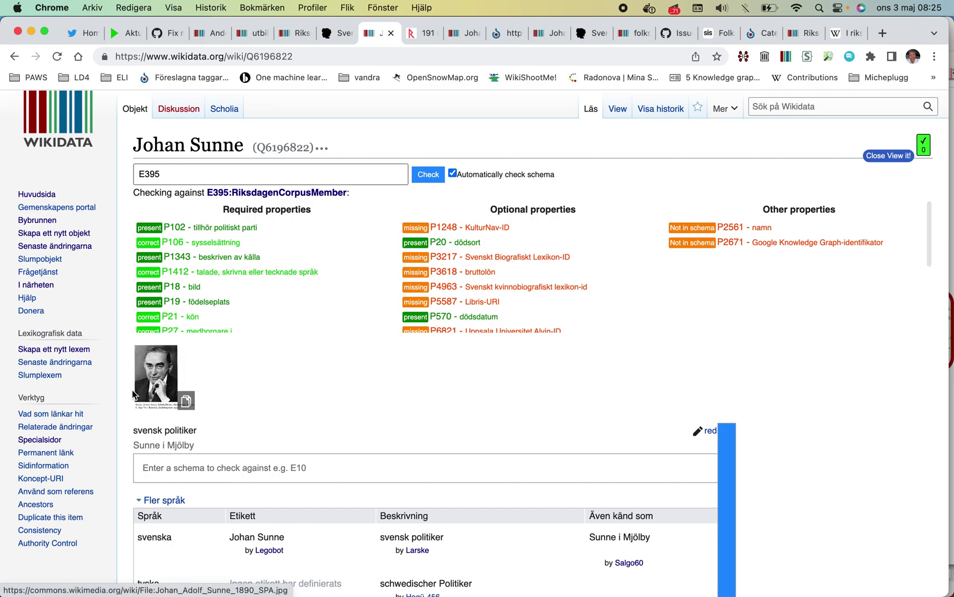
- Run the Authority control lookup for the item and examine the suggested VIAF matches
{"action": "scroll", "coordinate": [135, 387], "scroll_direction": "down", "scroll_amount": 3}
{"action": "scroll", "coordinate": [136, 386], "scroll_direction": "down", "scroll_amount": 5}
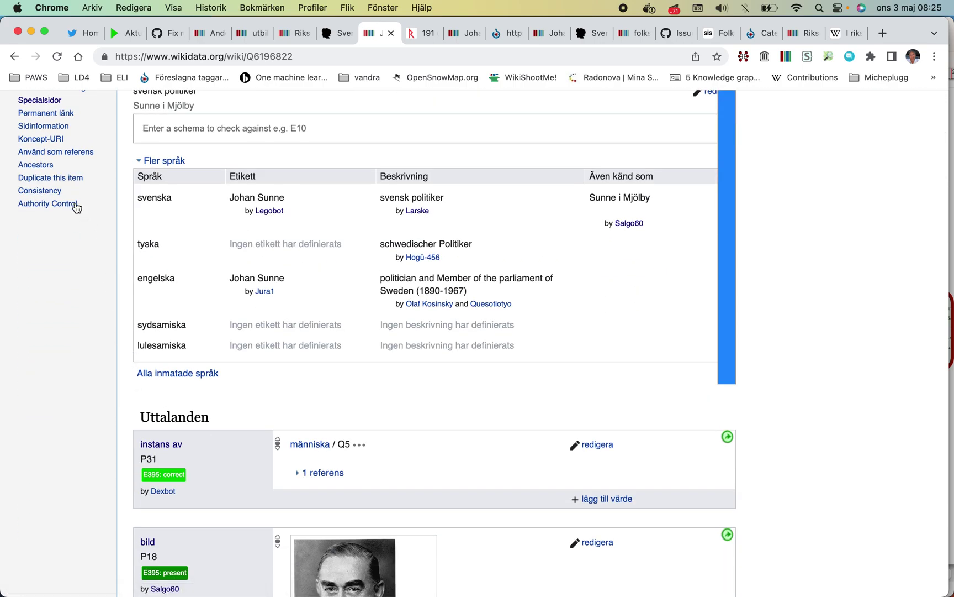
{"action": "left_click", "coordinate": [47, 204]}
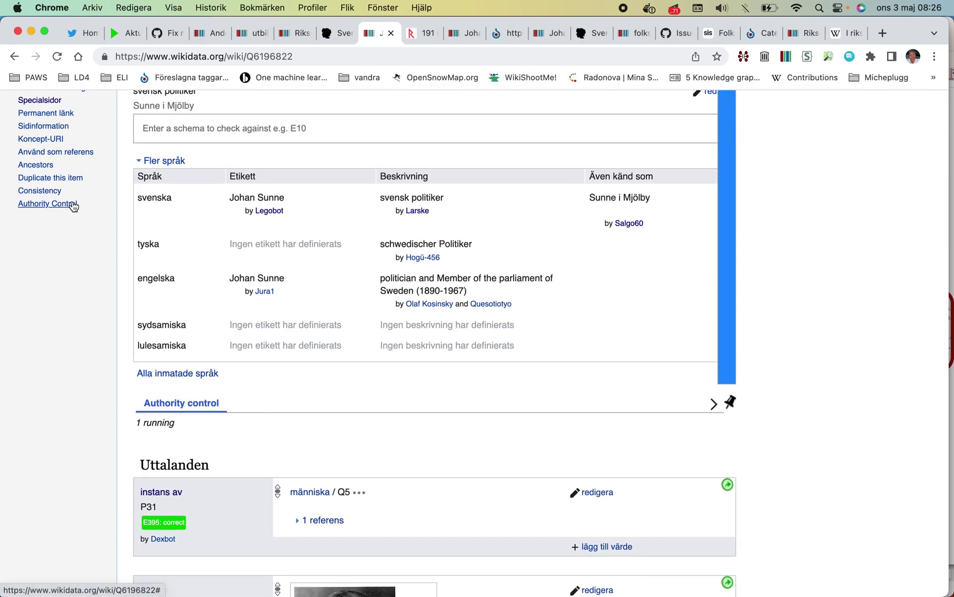
{"action": "scroll", "coordinate": [121, 225], "scroll_direction": "down", "scroll_amount": 5}
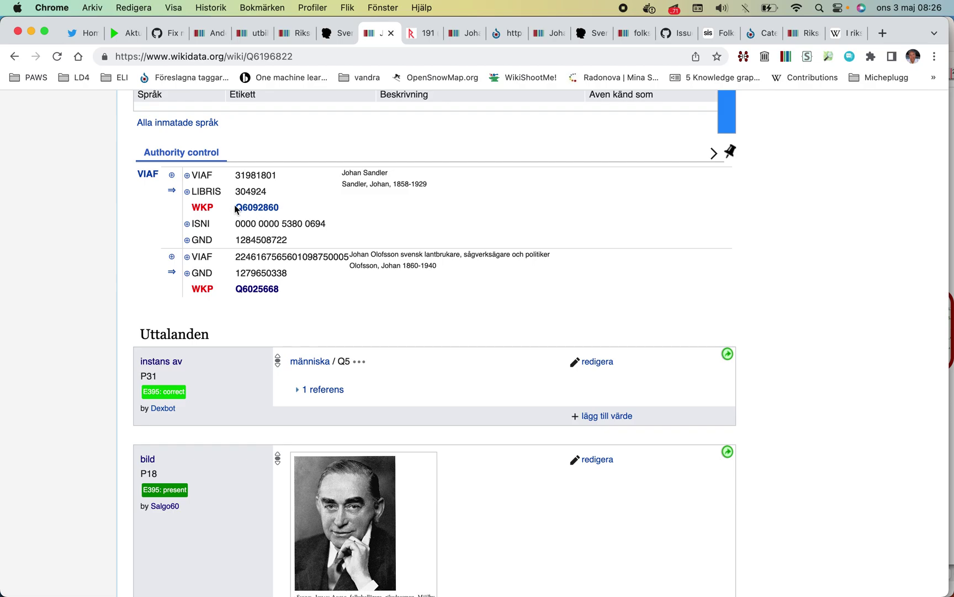
{"action": "scroll", "coordinate": [248, 209], "scroll_direction": "down", "scroll_amount": 1}
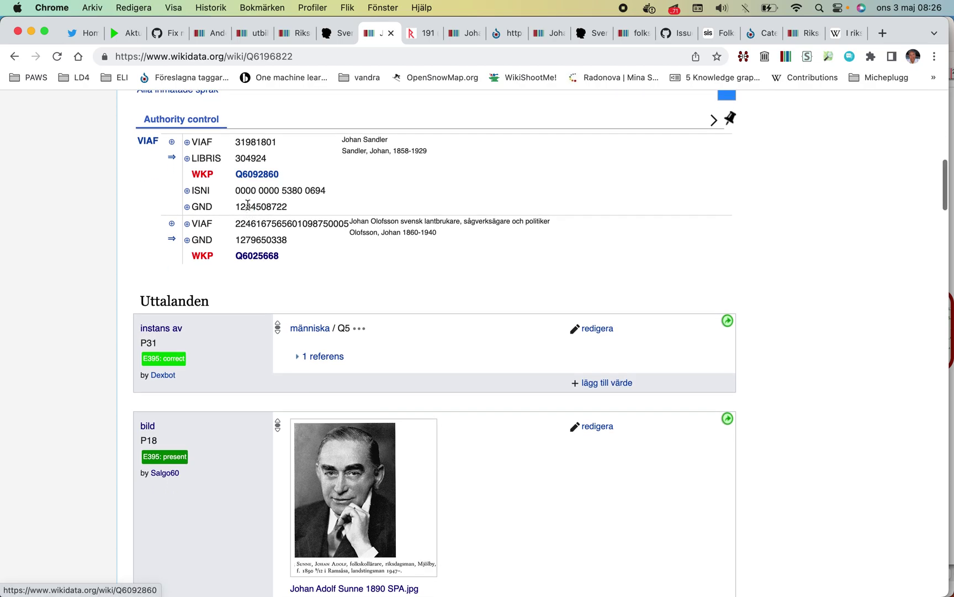
{"action": "scroll", "coordinate": [282, 318], "scroll_direction": "up", "scroll_amount": 15}
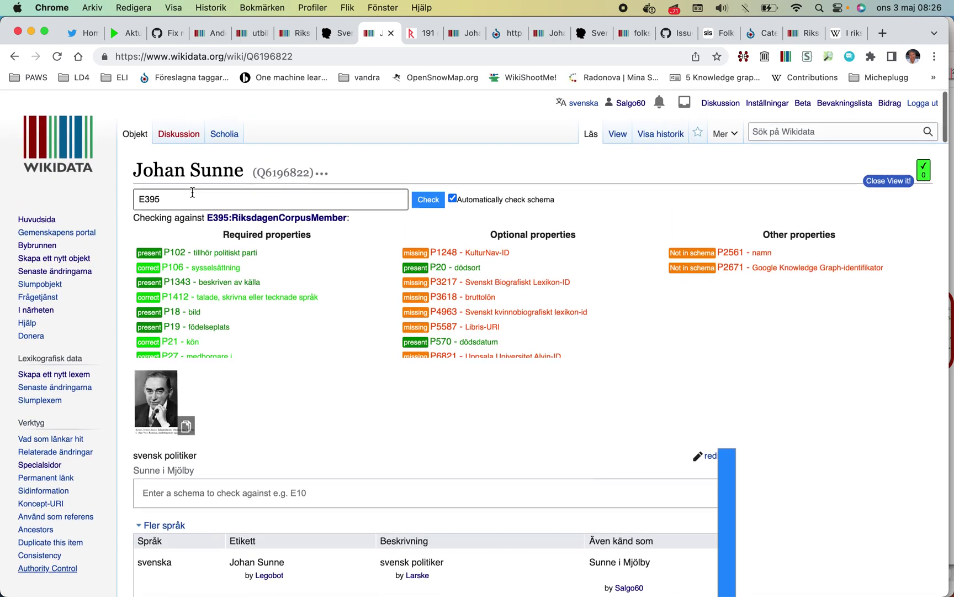
- Open the first VIAF match's Wikidata item Q6092860 in a separate tab and compare it with the Authority control suggestions
{"action": "scroll", "coordinate": [260, 381], "scroll_direction": "down", "scroll_amount": 15}
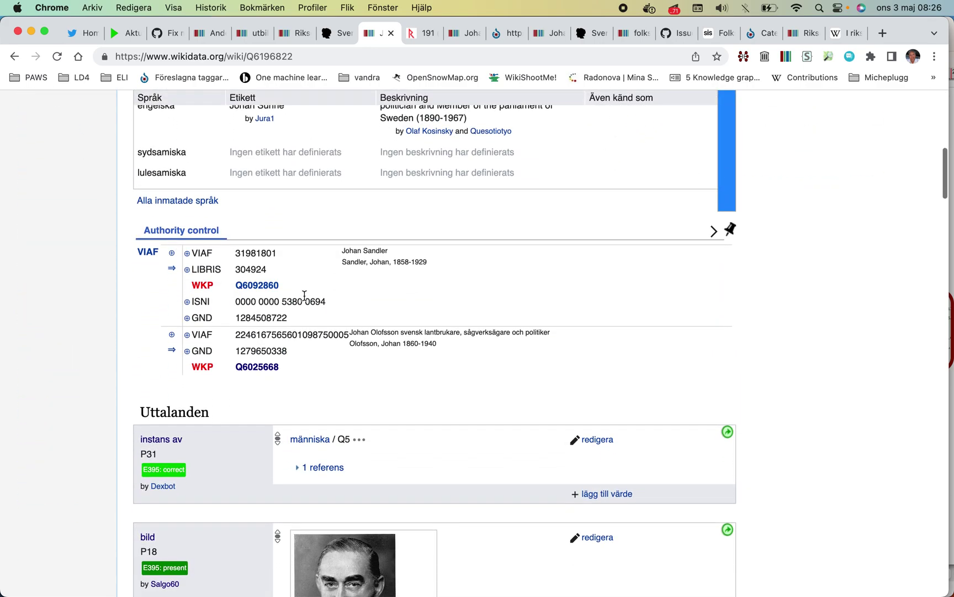
{"action": "right_click", "coordinate": [271, 283]}
{"action": "key", "text": "Escape"}
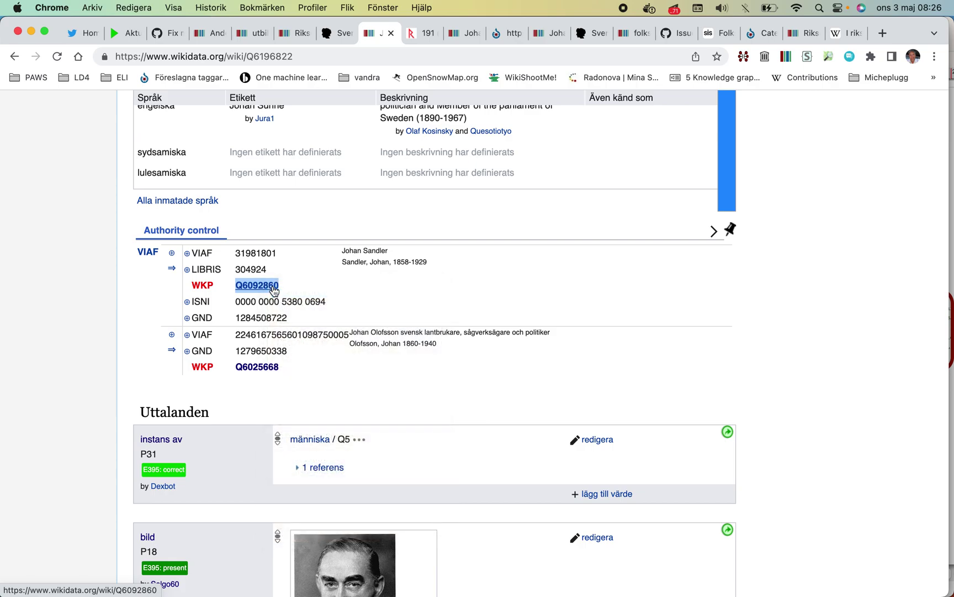
{"action": "left_click", "coordinate": [274, 290], "text": "super"}
{"action": "left_click", "coordinate": [413, 36]}
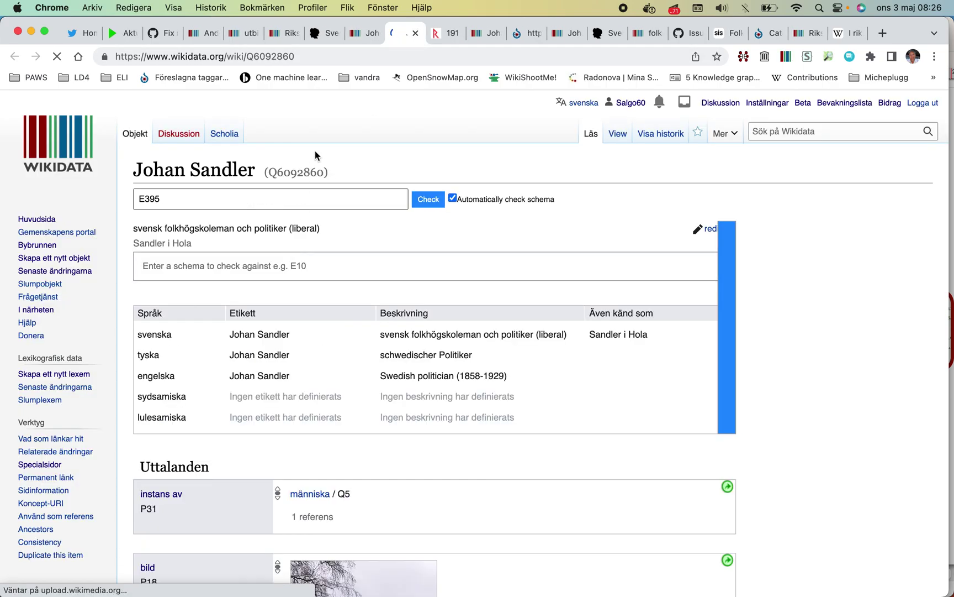
{"action": "left_click", "coordinate": [363, 38]}
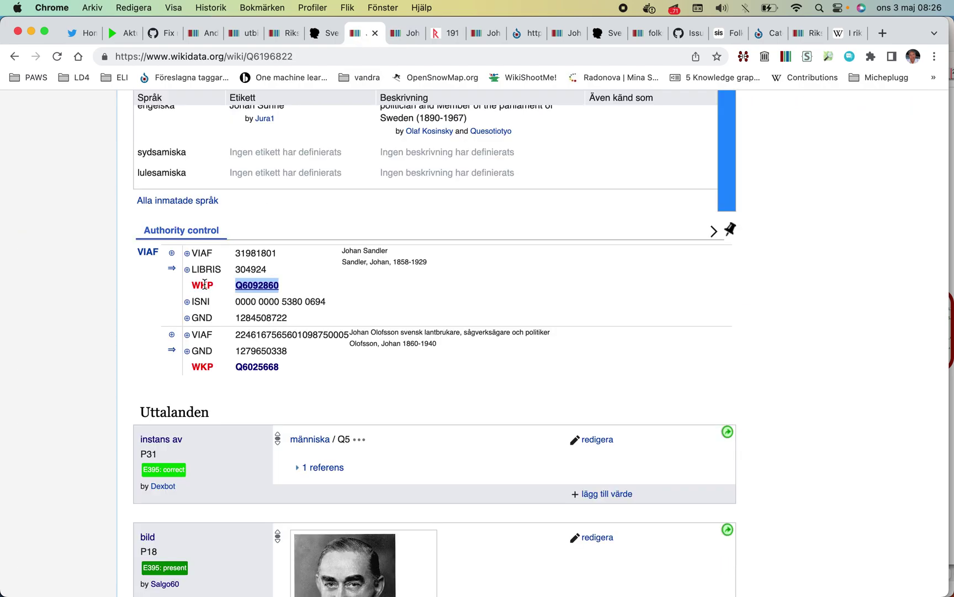
{"action": "left_click", "coordinate": [401, 34]}
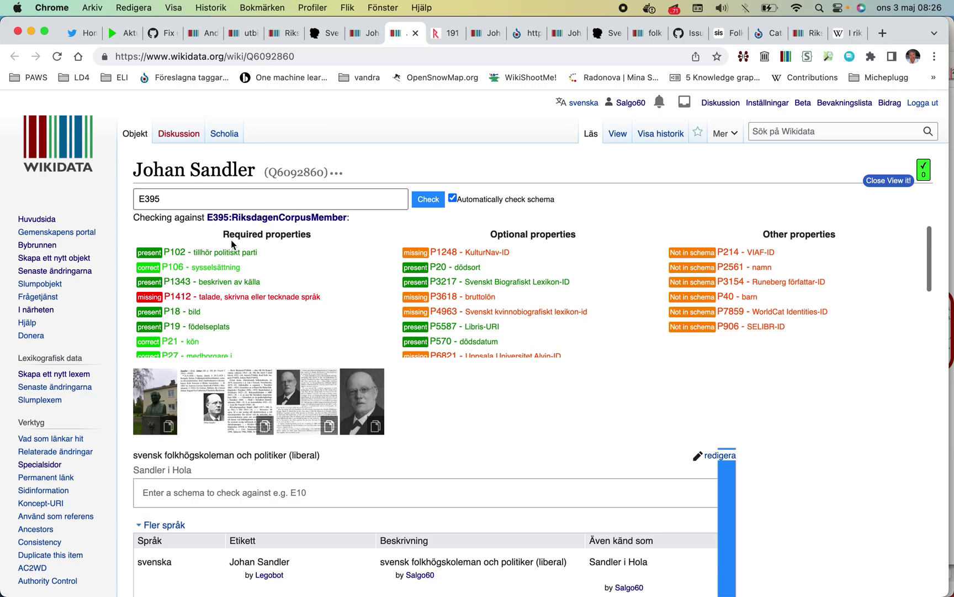
- Review item Q6092860's required and optional properties against schema E395 and its Mix'n'match entries
{"action": "scroll", "coordinate": [109, 319], "scroll_direction": "down", "scroll_amount": 3}
{"action": "scroll", "coordinate": [108, 319], "scroll_direction": "down", "scroll_amount": 3}
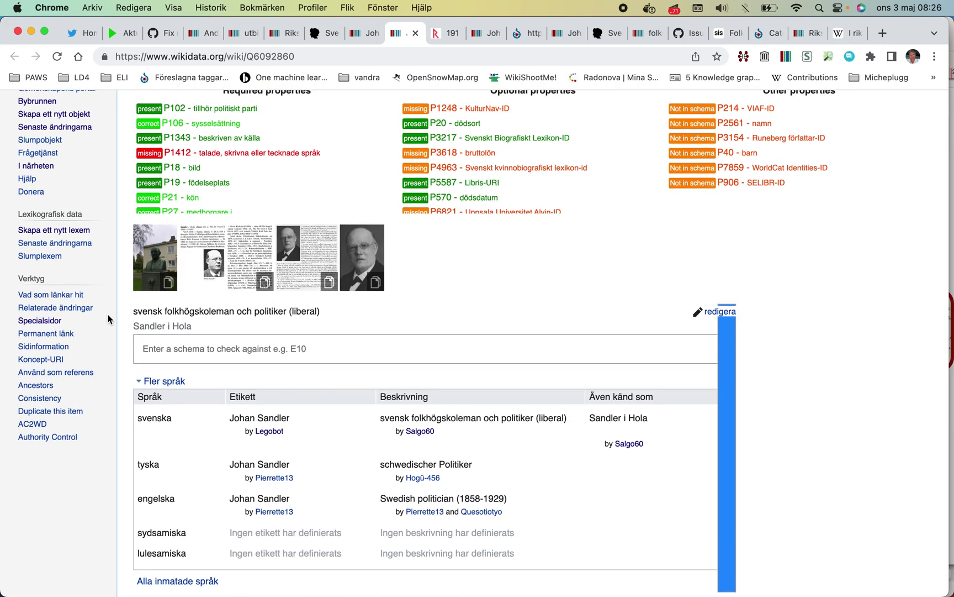
{"action": "scroll", "coordinate": [108, 319], "scroll_direction": "up", "scroll_amount": 6}
{"action": "scroll", "coordinate": [109, 318], "scroll_direction": "down", "scroll_amount": 5}
{"action": "scroll", "coordinate": [109, 319], "scroll_direction": "down", "scroll_amount": 10}
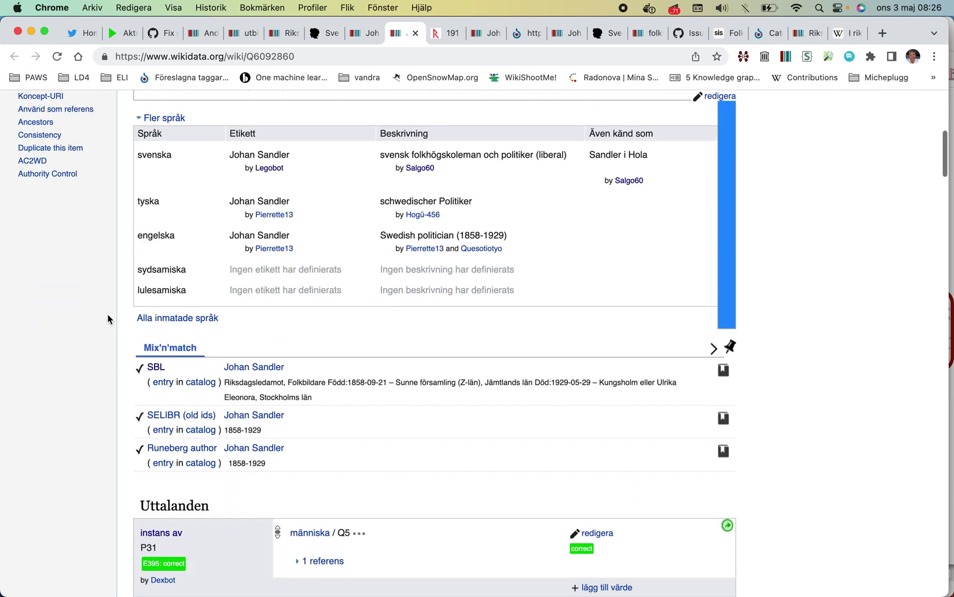
{"action": "scroll", "coordinate": [108, 319], "scroll_direction": "down", "scroll_amount": 12}
{"action": "scroll", "coordinate": [109, 319], "scroll_direction": "up", "scroll_amount": 20}
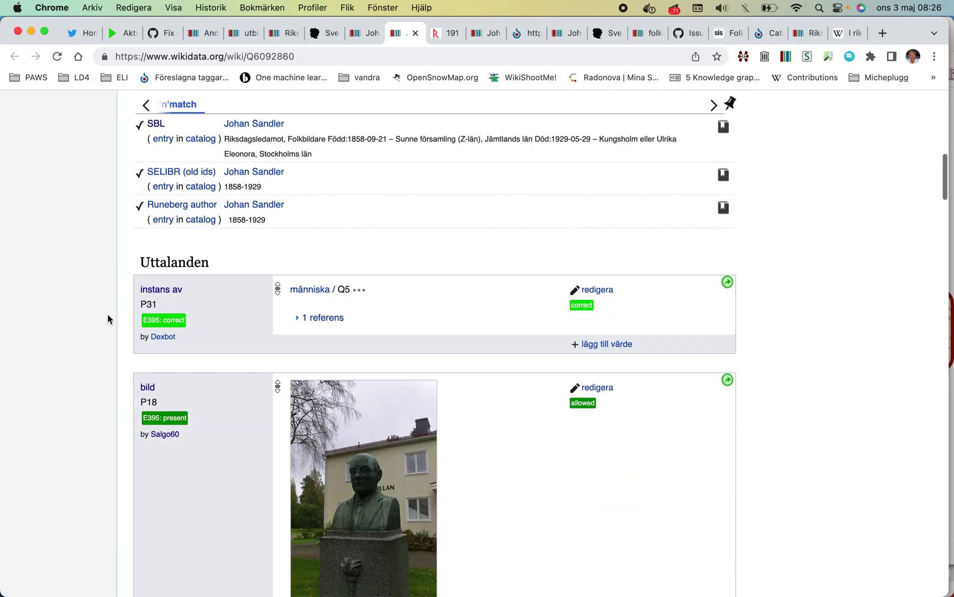
{"action": "scroll", "coordinate": [108, 319], "scroll_direction": "down", "scroll_amount": 1}
{"action": "scroll", "coordinate": [199, 334], "scroll_direction": "down", "scroll_amount": 5}
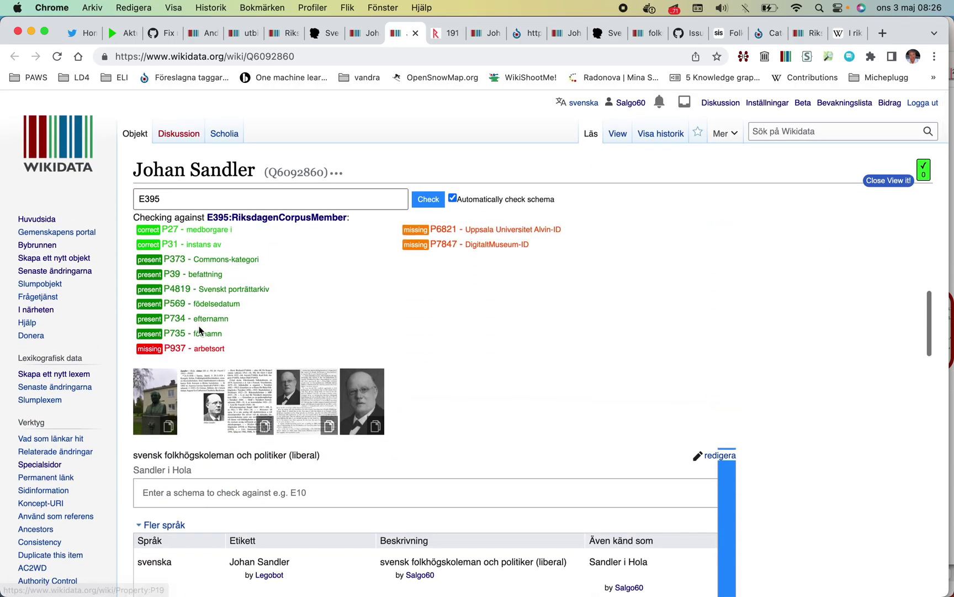
{"action": "scroll", "coordinate": [214, 354], "scroll_direction": "up", "scroll_amount": 5}
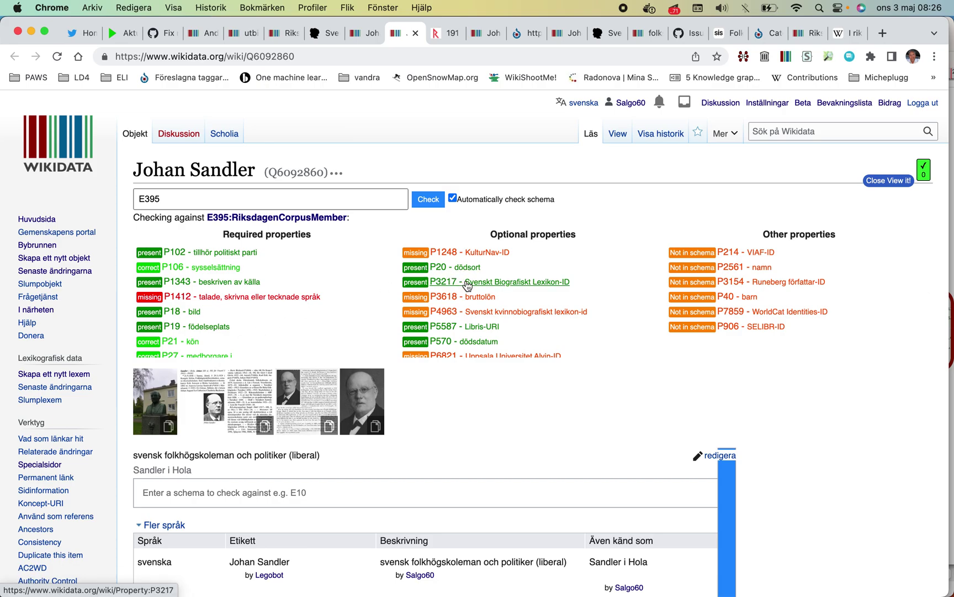
{"action": "scroll", "coordinate": [467, 281], "scroll_direction": "down", "scroll_amount": 2}
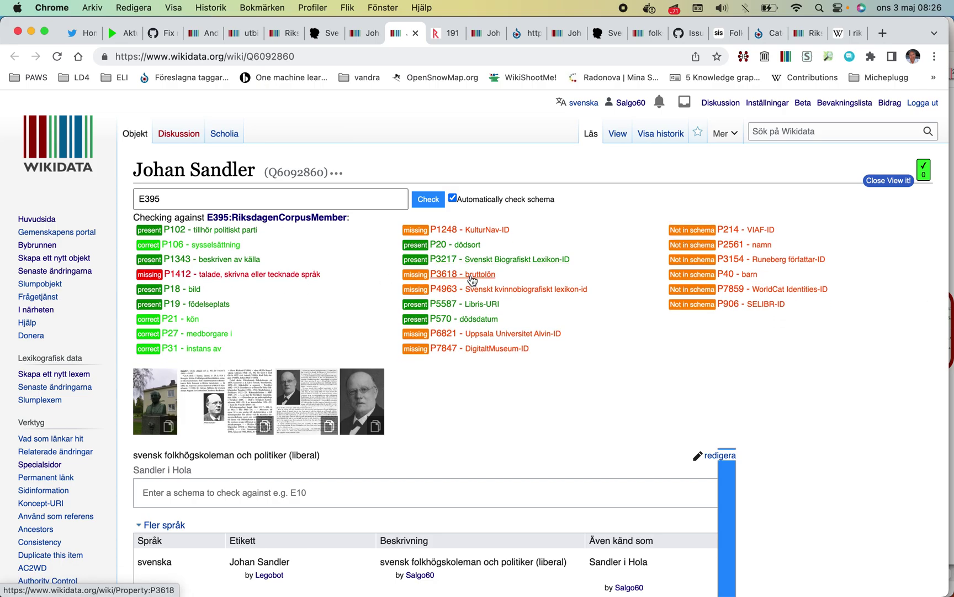
{"action": "scroll", "coordinate": [472, 280], "scroll_direction": "down", "scroll_amount": 2}
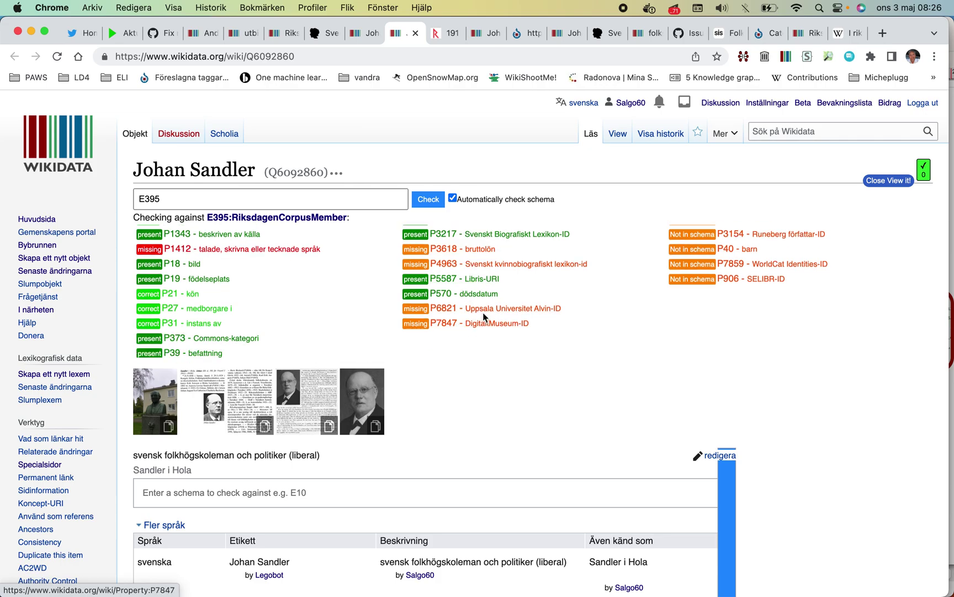
{"action": "scroll", "coordinate": [458, 385], "scroll_direction": "down", "scroll_amount": 10}
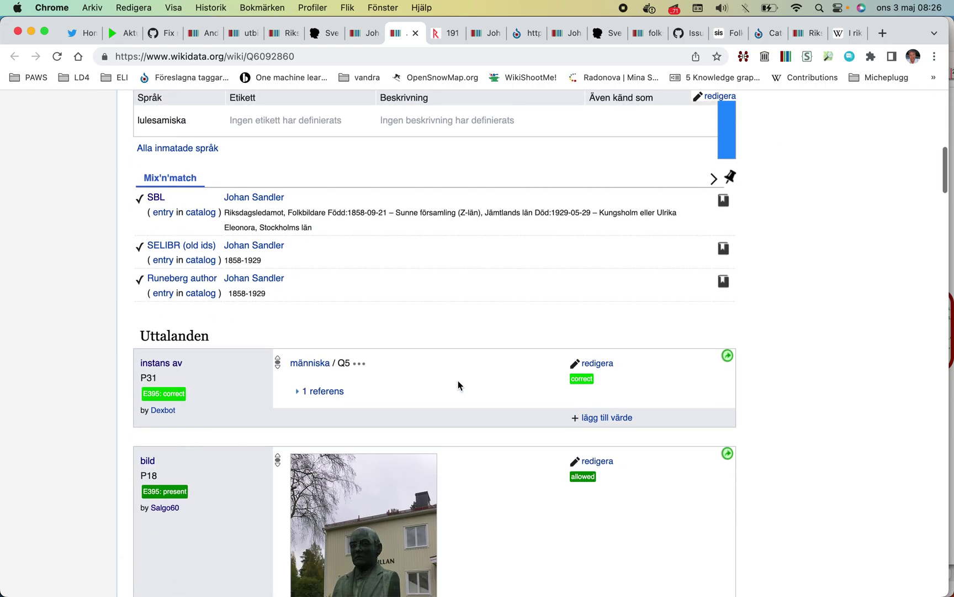
{"action": "scroll", "coordinate": [457, 385], "scroll_direction": "up", "scroll_amount": 1}
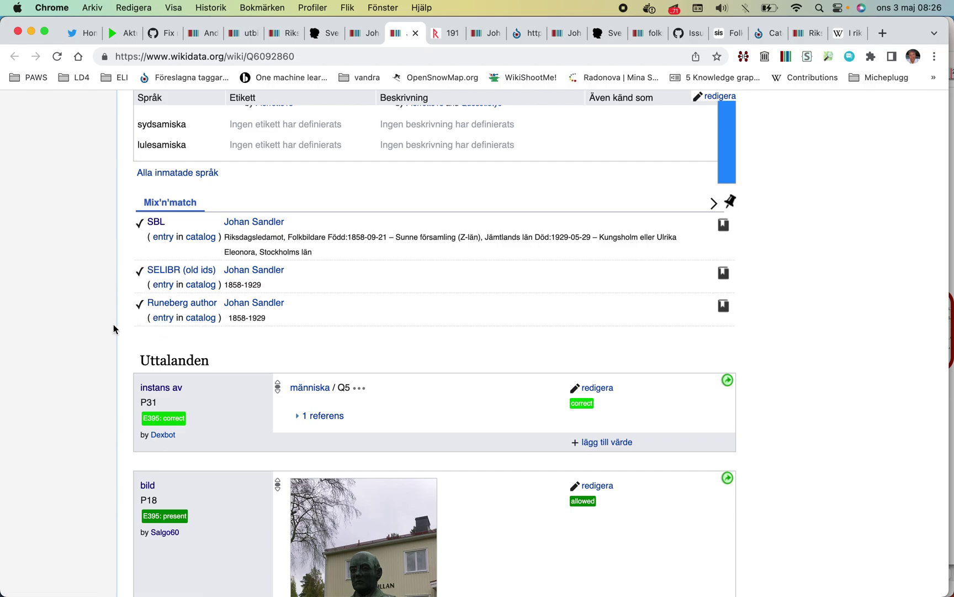
- Expand the reference of the namn (P2561) statement on Q6092860 and examine its source details
{"action": "scroll", "coordinate": [112, 329], "scroll_direction": "down", "scroll_amount": 5}
{"action": "scroll", "coordinate": [112, 330], "scroll_direction": "down", "scroll_amount": 15}
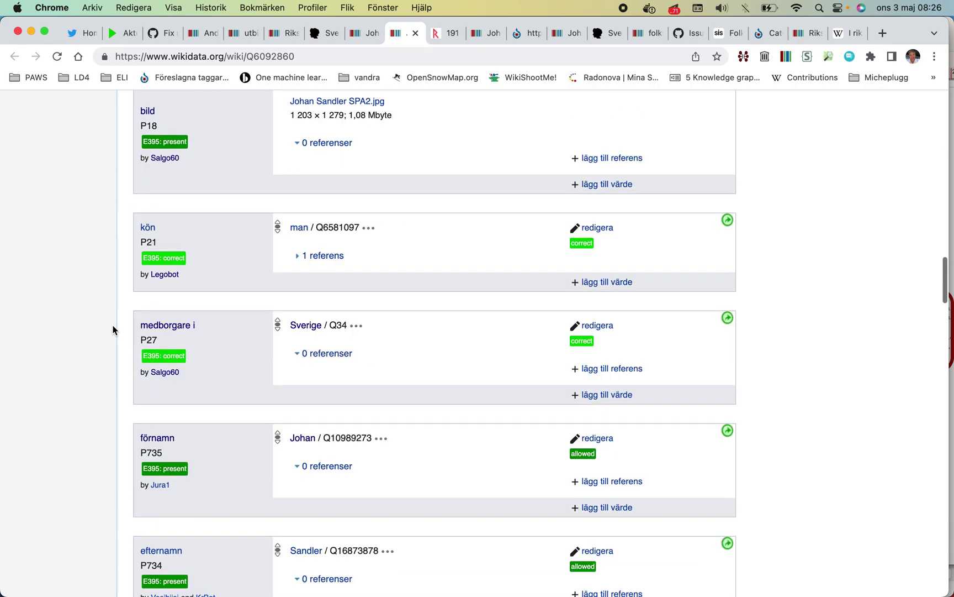
{"action": "scroll", "coordinate": [113, 330], "scroll_direction": "up", "scroll_amount": 5}
{"action": "scroll", "coordinate": [304, 293], "scroll_direction": "down", "scroll_amount": 10}
{"action": "scroll", "coordinate": [304, 292], "scroll_direction": "down", "scroll_amount": 4}
{"action": "left_click", "coordinate": [301, 257]}
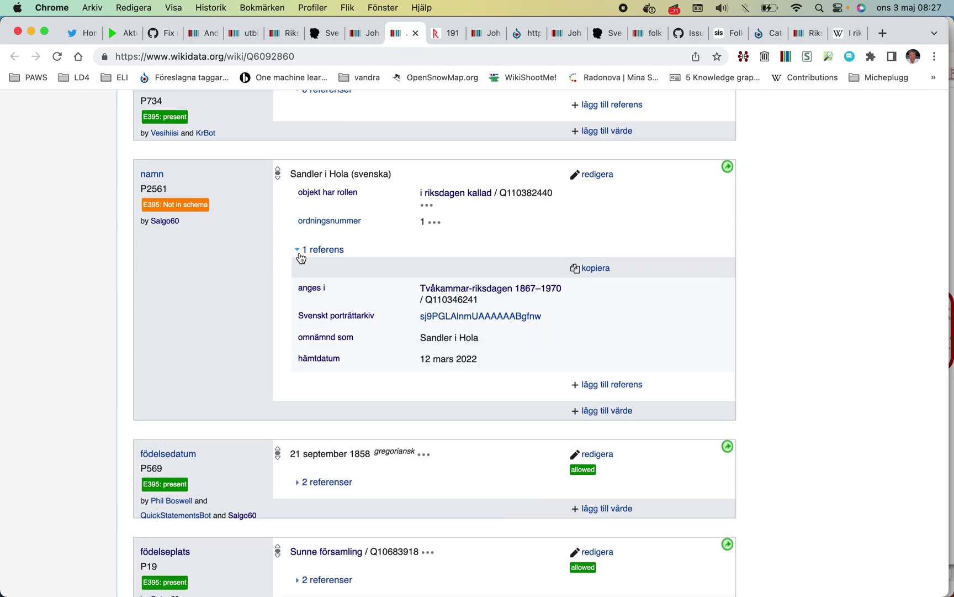
{"action": "scroll", "coordinate": [301, 257], "scroll_direction": "down", "scroll_amount": 2}
{"action": "scroll", "coordinate": [482, 277], "scroll_direction": "up", "scroll_amount": 4}
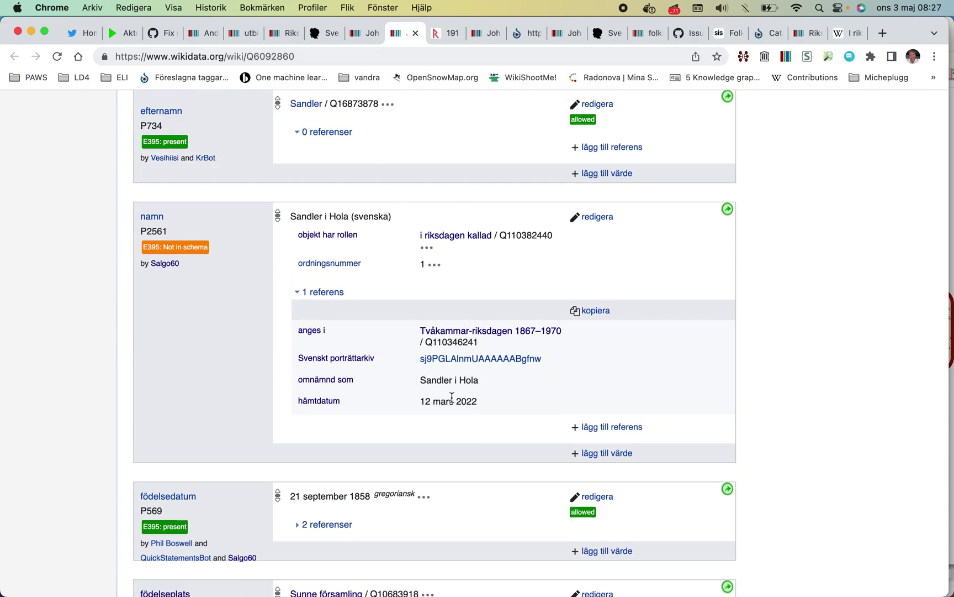
- Copy the item ID Q6092860, switch to BBEdit and find it in Emil updated 20230329 load.csv
{"action": "double_click", "coordinate": [279, 57]}
{"action": "key", "text": "super+c"}
{"action": "right_click", "coordinate": [279, 57]}
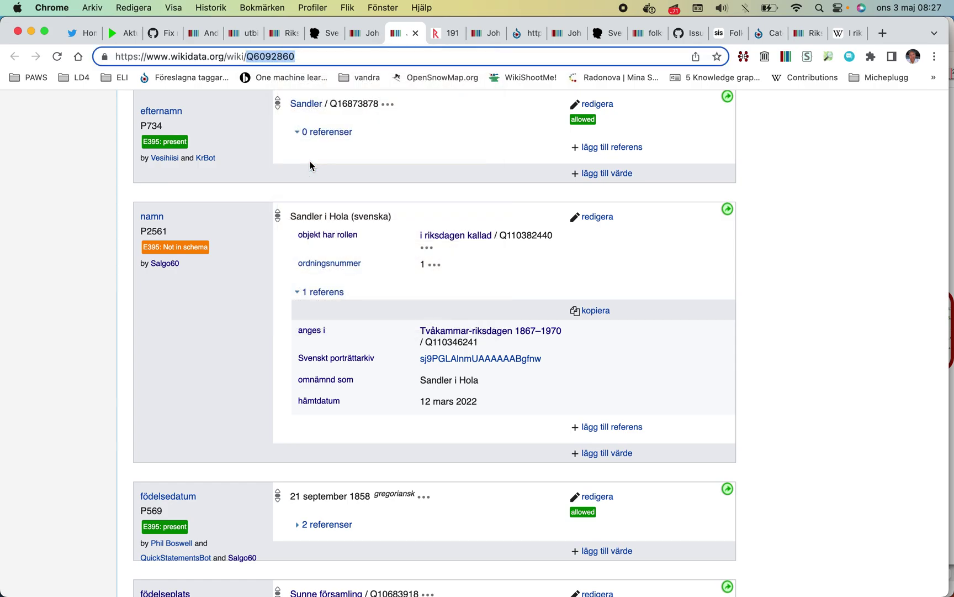
{"action": "mouse_move", "coordinate": [476, 594]}
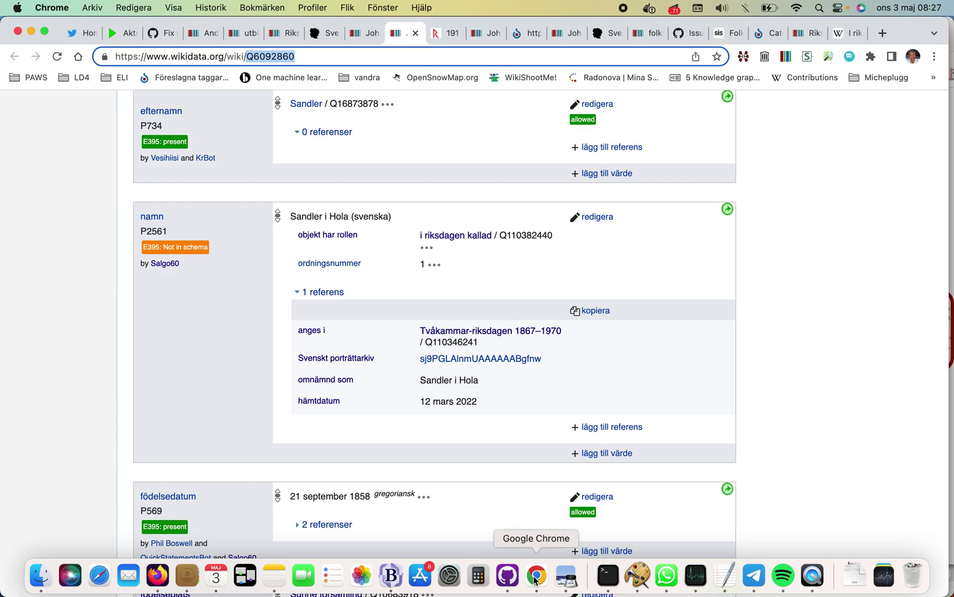
{"action": "left_click", "coordinate": [390, 575]}
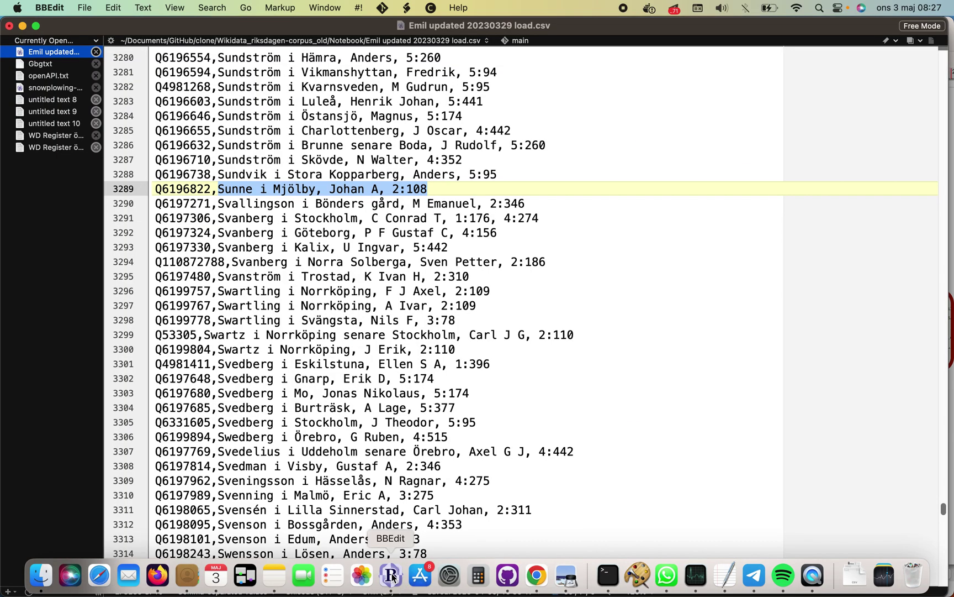
{"action": "left_click", "coordinate": [212, 7]}
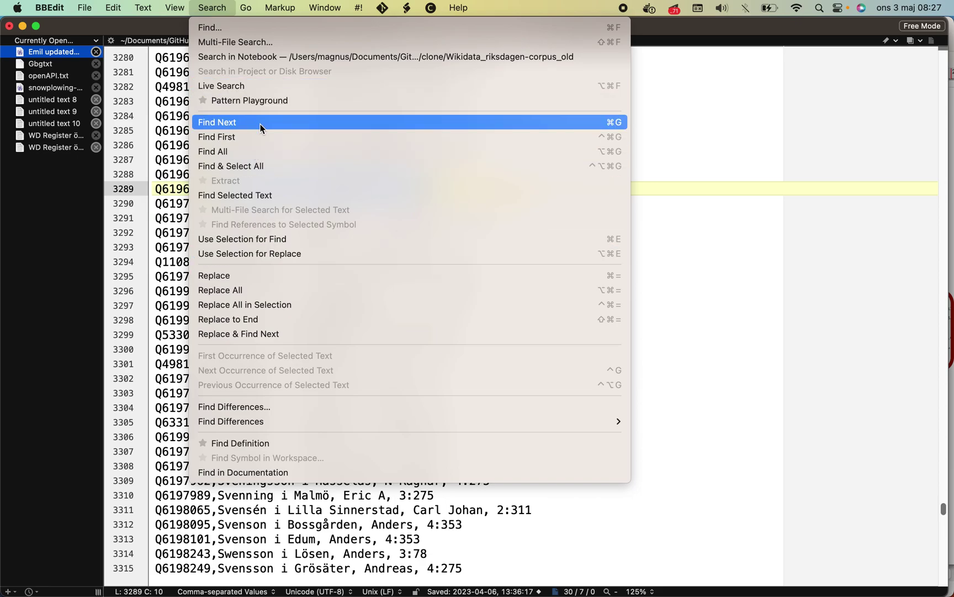
{"action": "left_click", "coordinate": [239, 27]}
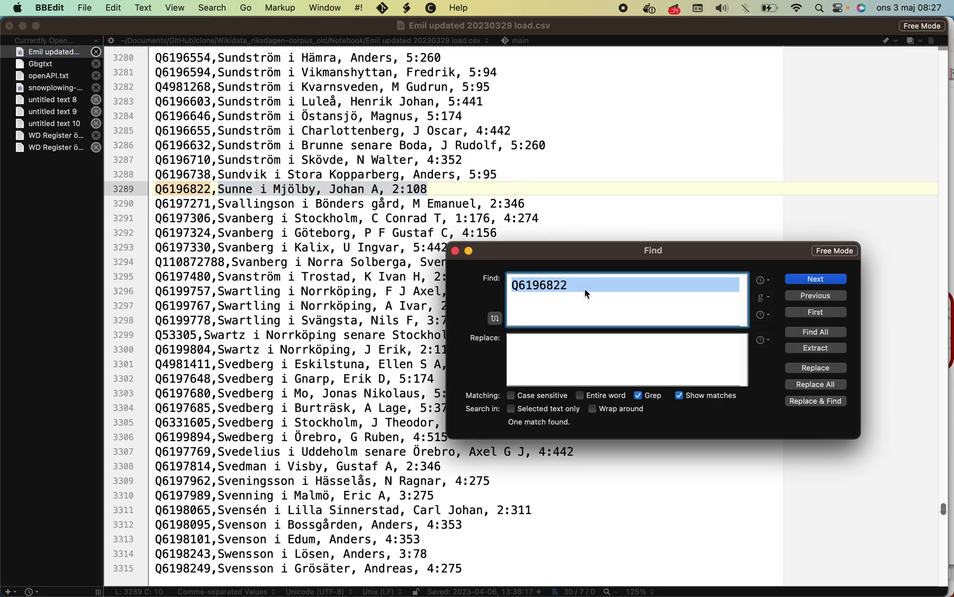
{"action": "right_click", "coordinate": [587, 293]}
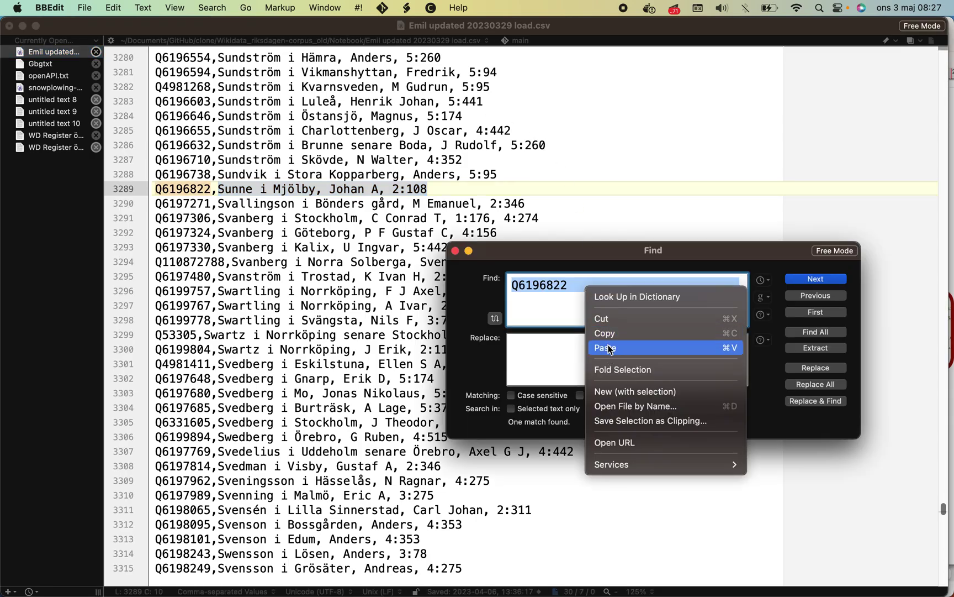
{"action": "left_click", "coordinate": [610, 349]}
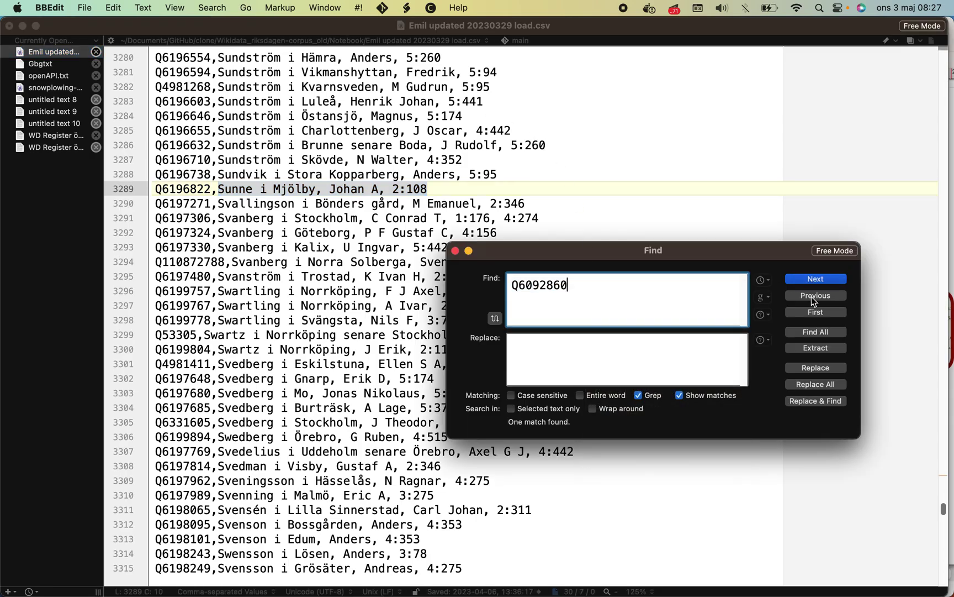
{"action": "left_click", "coordinate": [811, 296]}
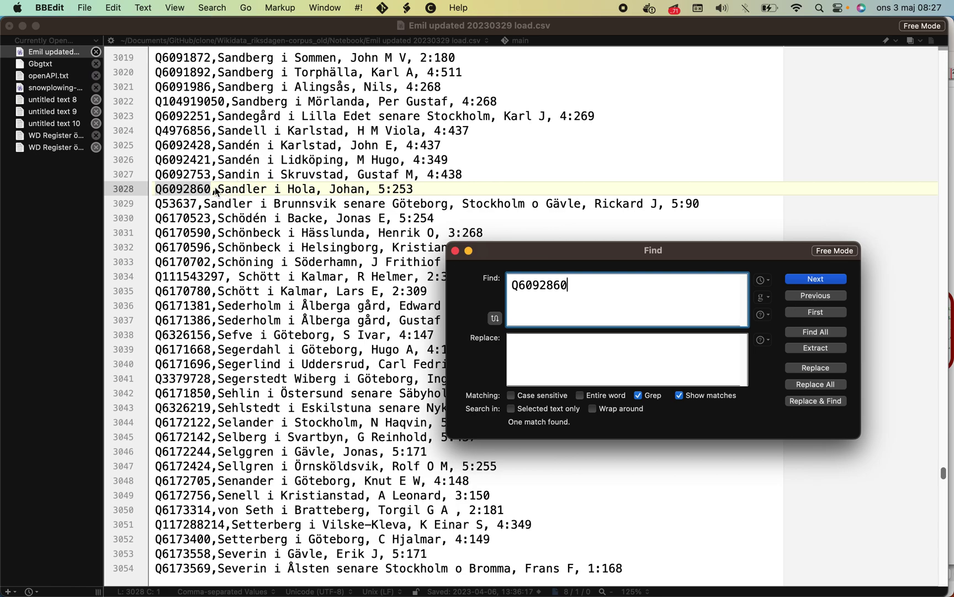
- Close the search and copy the complete Q6092860 row, including its 5:253 volume and page reference
{"action": "key", "text": "Escape"}
{"action": "left_click", "coordinate": [411, 189], "text": "shift"}
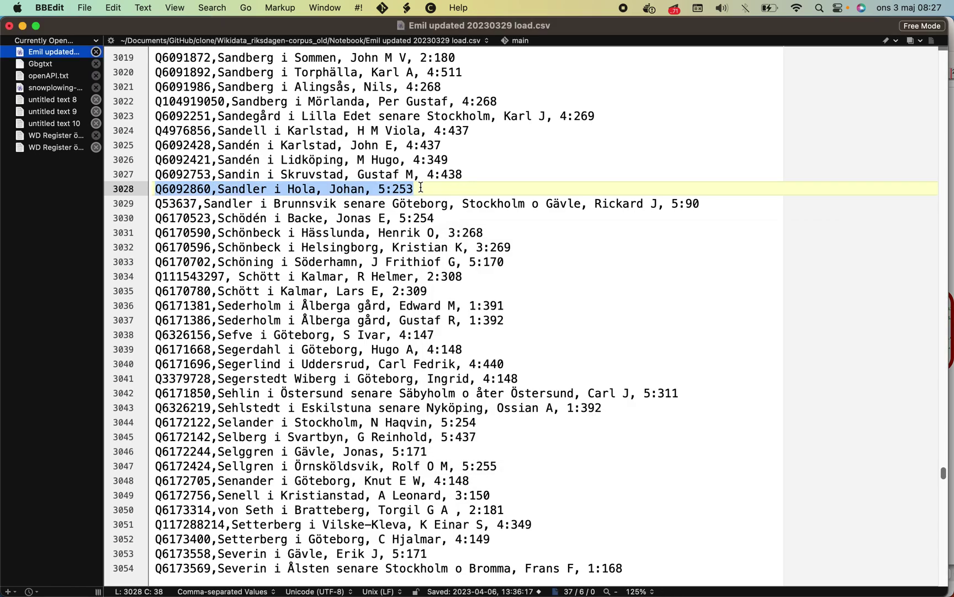
{"action": "right_click", "coordinate": [420, 188]}
{"action": "left_click", "coordinate": [442, 230]}
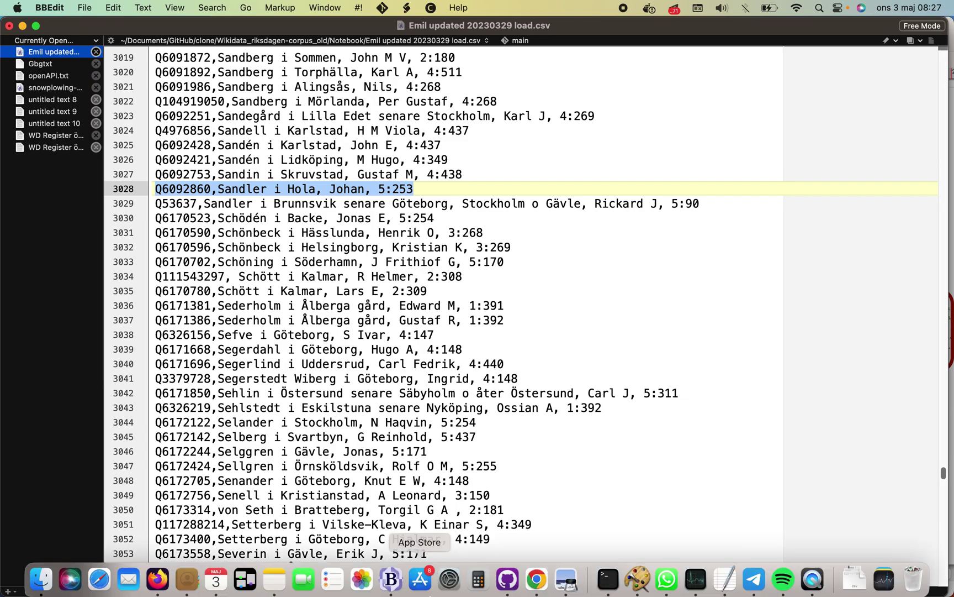
- Return to Chrome, edit the namn statement and replace its reference's omnämnd som value with the copied register row
{"action": "left_click", "coordinate": [536, 575]}
{"action": "left_click", "coordinate": [575, 218]}
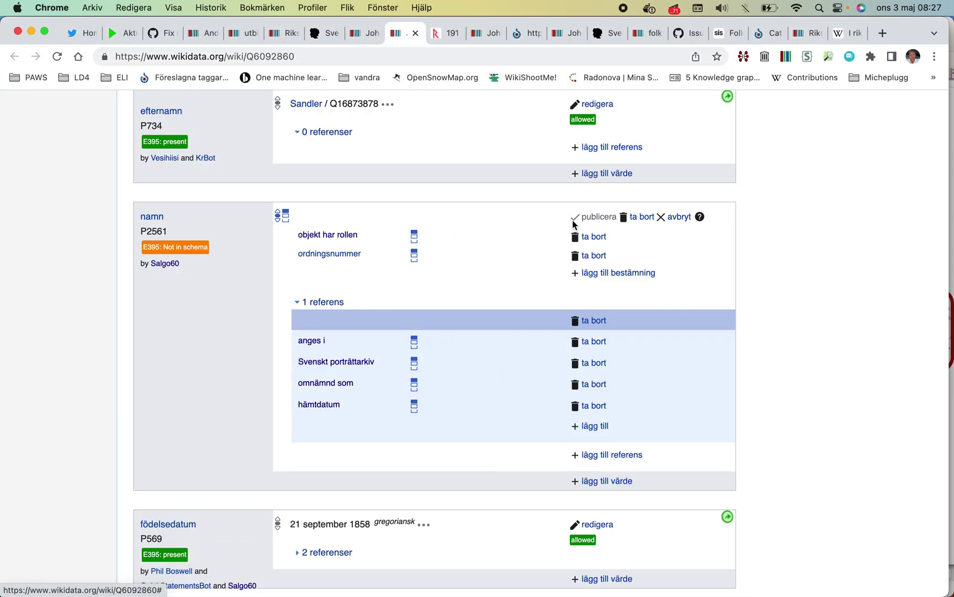
{"action": "scroll", "coordinate": [497, 277], "scroll_direction": "down", "scroll_amount": 3}
{"action": "left_click_drag", "start_coordinate": [488, 313], "coordinate": [422, 314]}
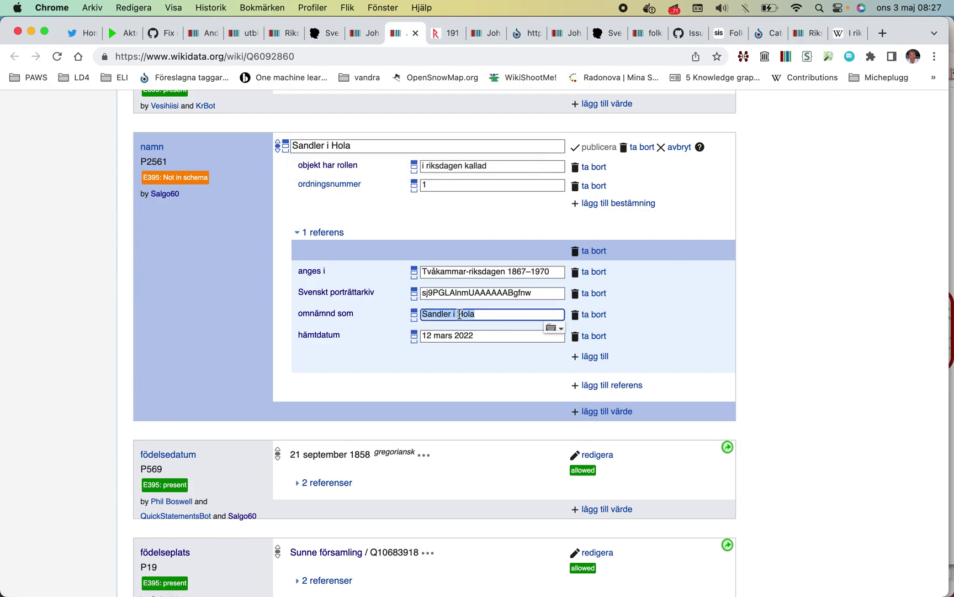
{"action": "right_click", "coordinate": [458, 314]}
{"action": "left_click", "coordinate": [478, 386]}
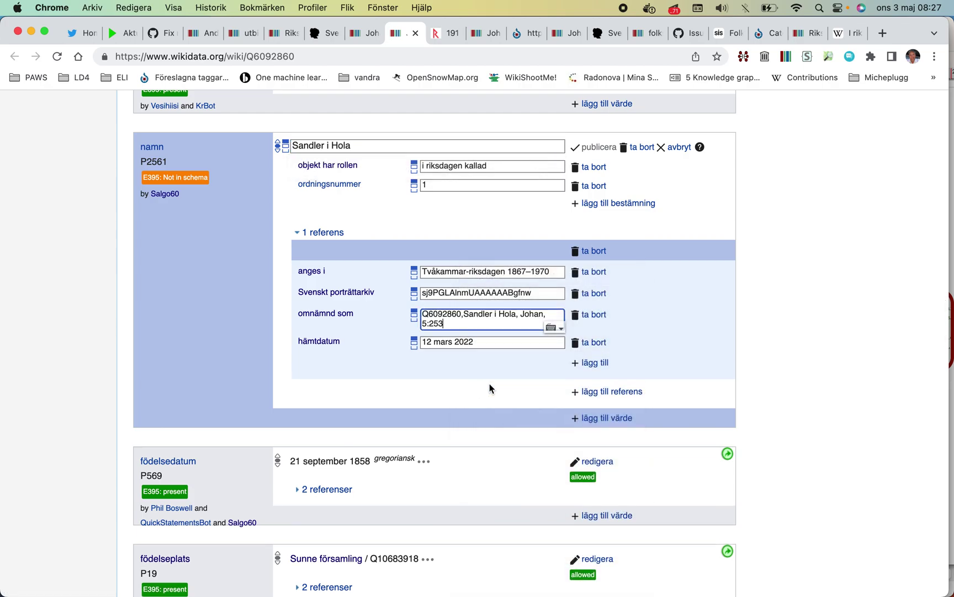
- Add band 5 and sida 253 to the Tvåkammar-riksdagen reference of the namn statement
{"action": "left_click", "coordinate": [594, 364]}
{"action": "type", "text": "band"}
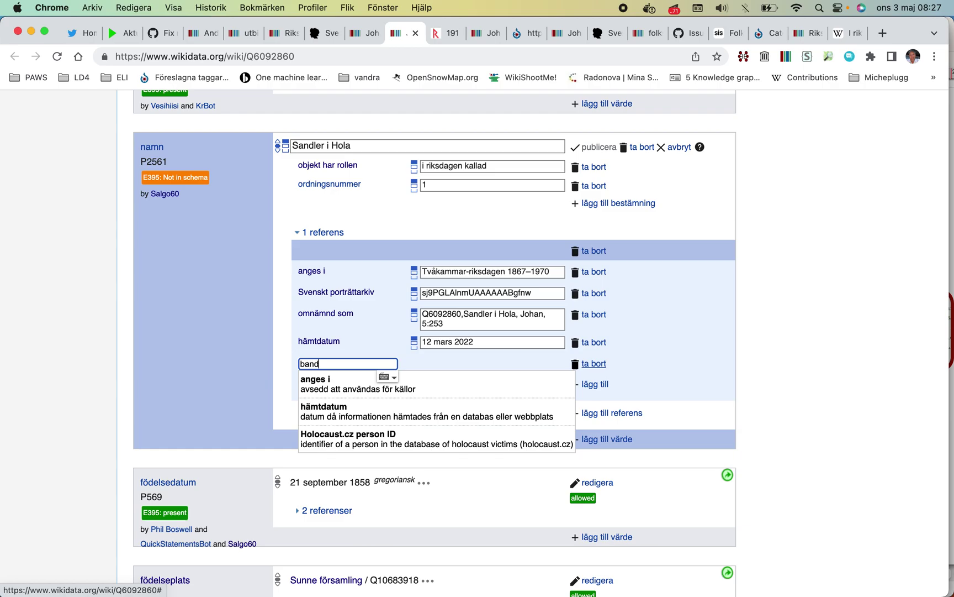
{"action": "left_click", "coordinate": [503, 380]}
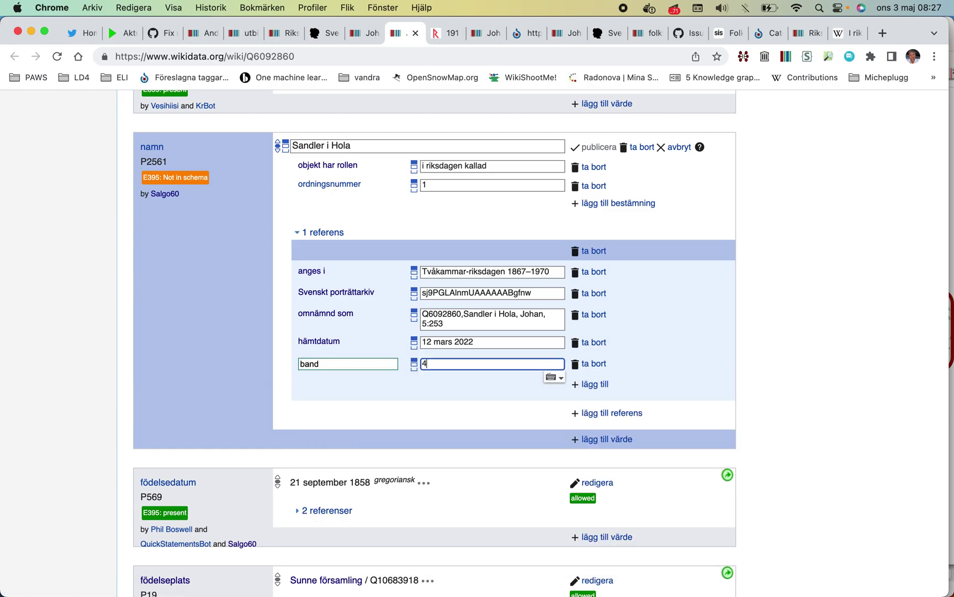
{"action": "type", "text": "5"}
{"action": "left_click", "coordinate": [571, 384]}
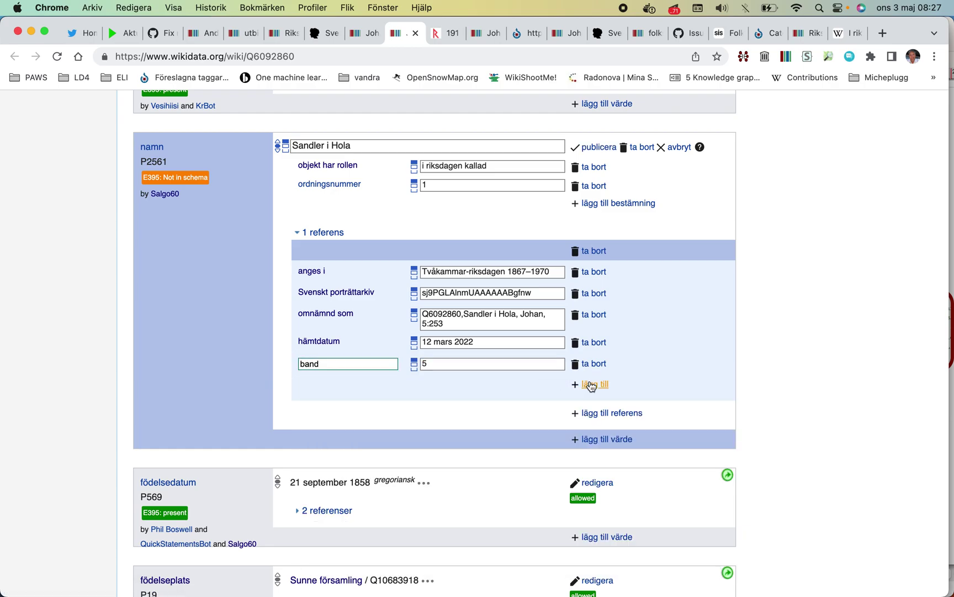
{"action": "type", "text": "sida"}
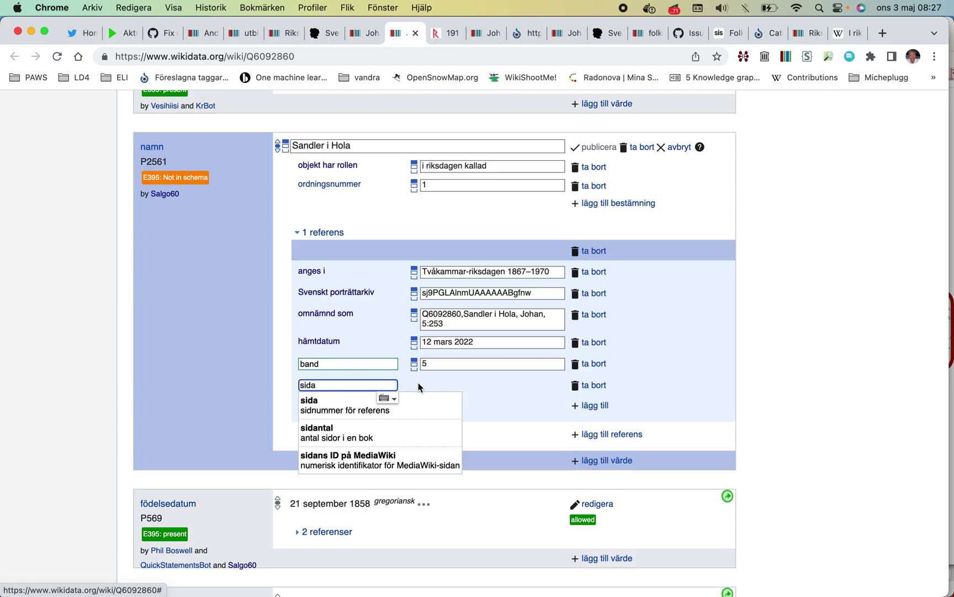
{"action": "left_click", "coordinate": [406, 407]}
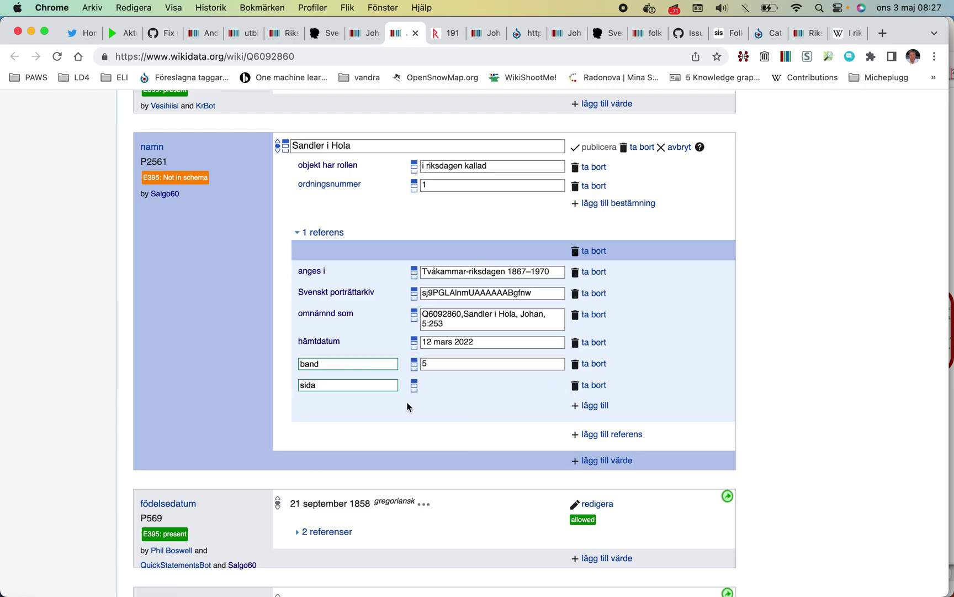
{"action": "type", "text": "253"}
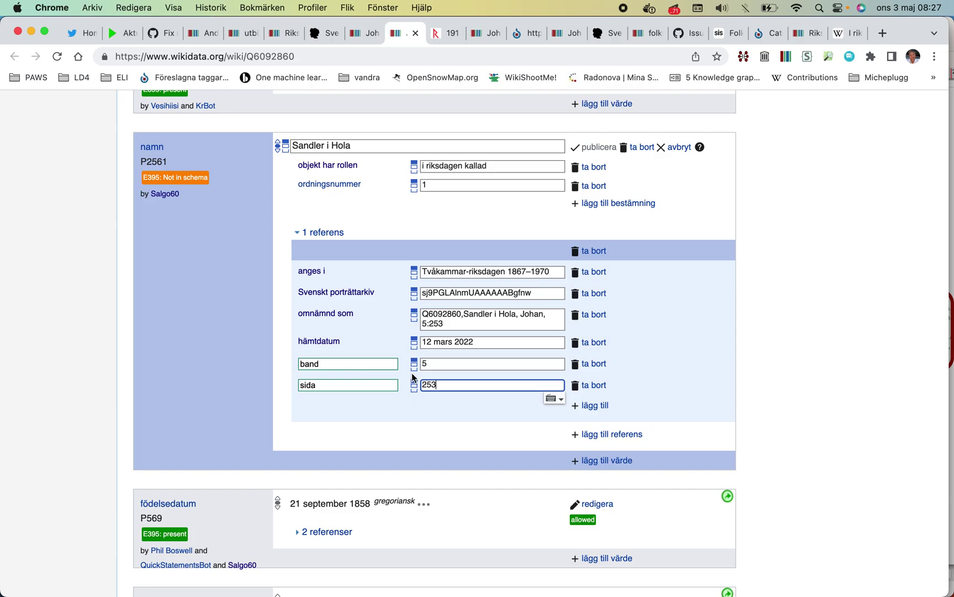
- Remove the trailing volume and page from the reference's omnämnd som value and publish the namn statement
{"action": "left_click", "coordinate": [446, 326]}
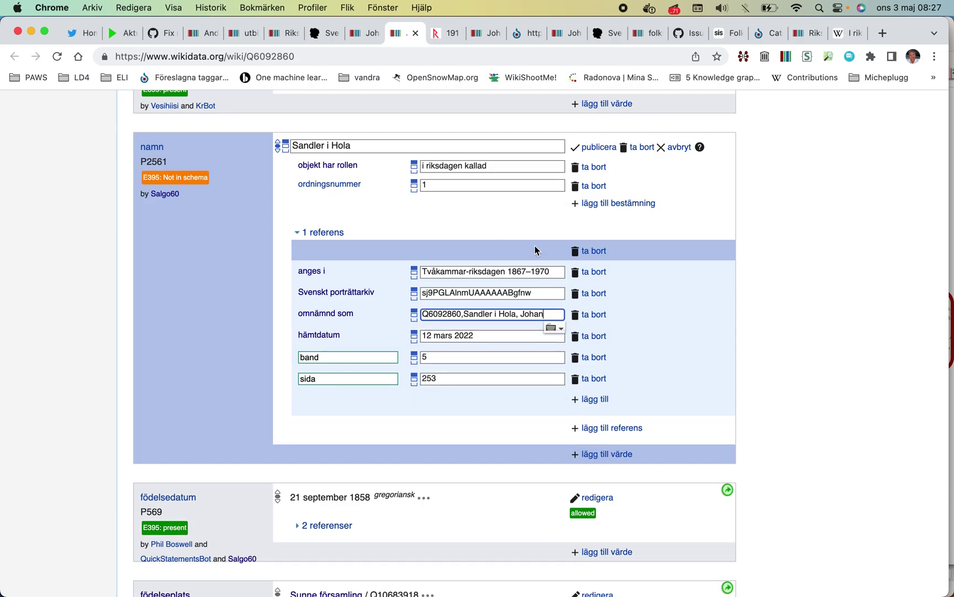
{"action": "left_click", "coordinate": [589, 147]}
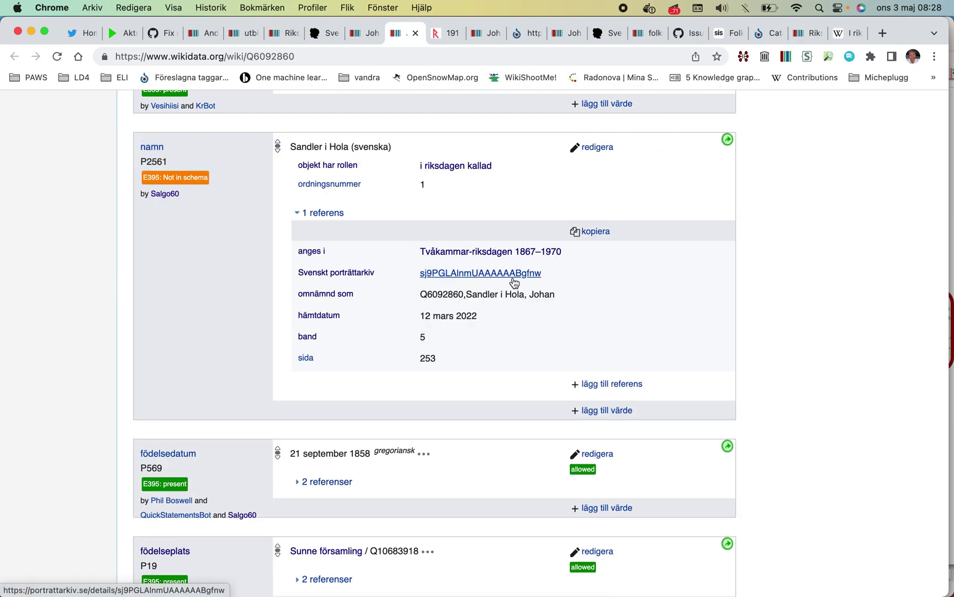
- Open the reference's Svenskt porträttarkiv link in a new tab and examine the portrait's scanned register entry
{"action": "right_click", "coordinate": [514, 282]}
{"action": "left_click", "coordinate": [538, 284]}
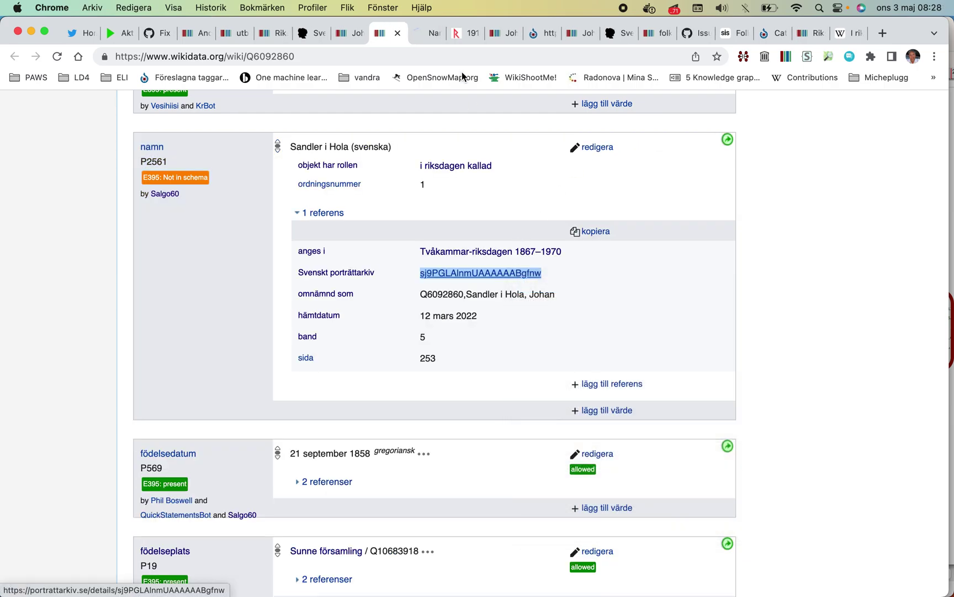
{"action": "left_click", "coordinate": [435, 38]}
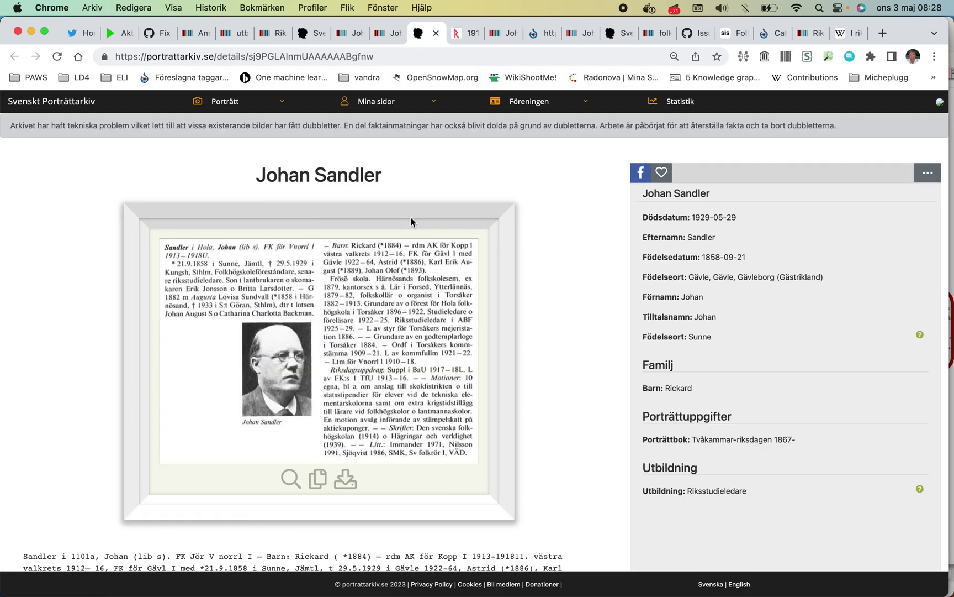
- Return to Q6092860, copy the namn reference and paste it onto the second Svenskt porträttarkiv (P4819) value
{"action": "left_click", "coordinate": [381, 37]}
{"action": "left_click", "coordinate": [592, 235]}
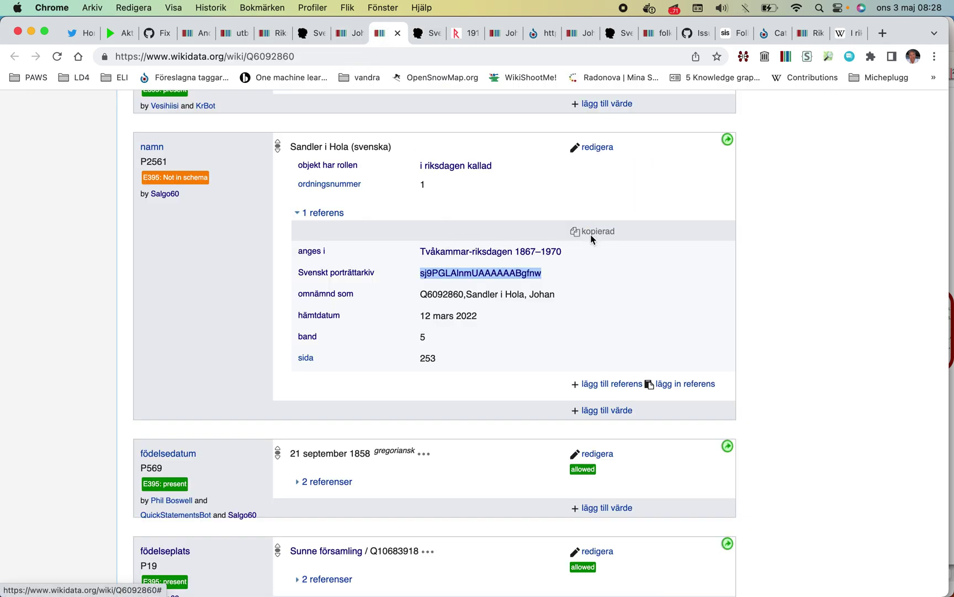
{"action": "scroll", "coordinate": [590, 265], "scroll_direction": "down", "scroll_amount": 15}
{"action": "scroll", "coordinate": [590, 282], "scroll_direction": "down", "scroll_amount": 1}
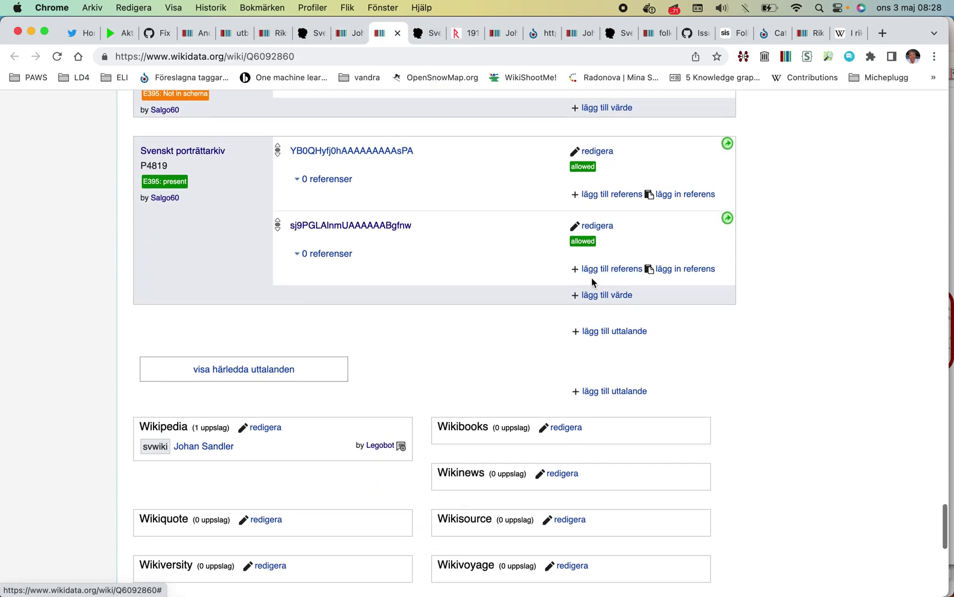
{"action": "left_click", "coordinate": [677, 274]}
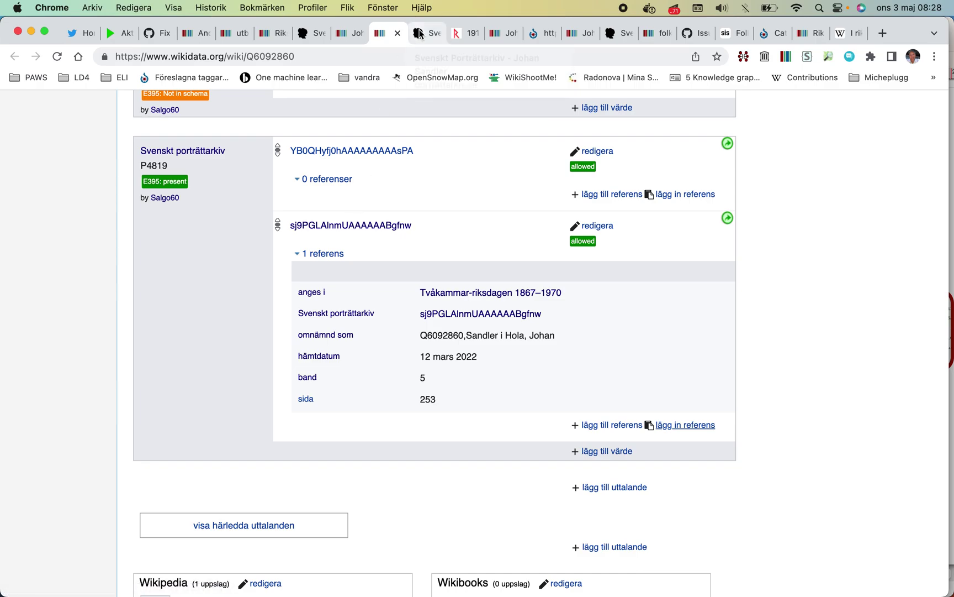
- Return to the portrait page, look up its Wikidata entity with Entity Explosion and open the portrait's JSON endpoint data
{"action": "left_click", "coordinate": [420, 34]}
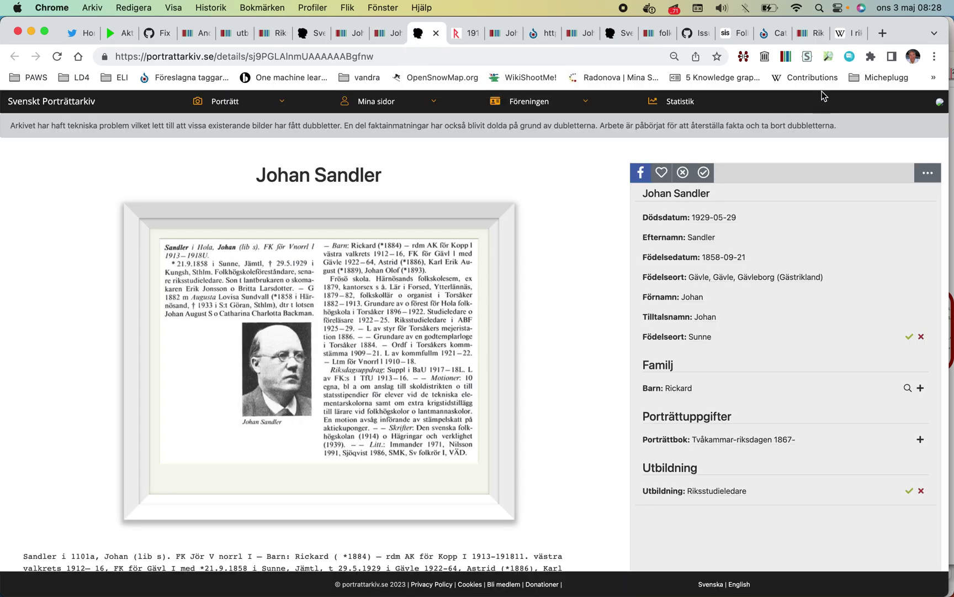
{"action": "left_click", "coordinate": [745, 57]}
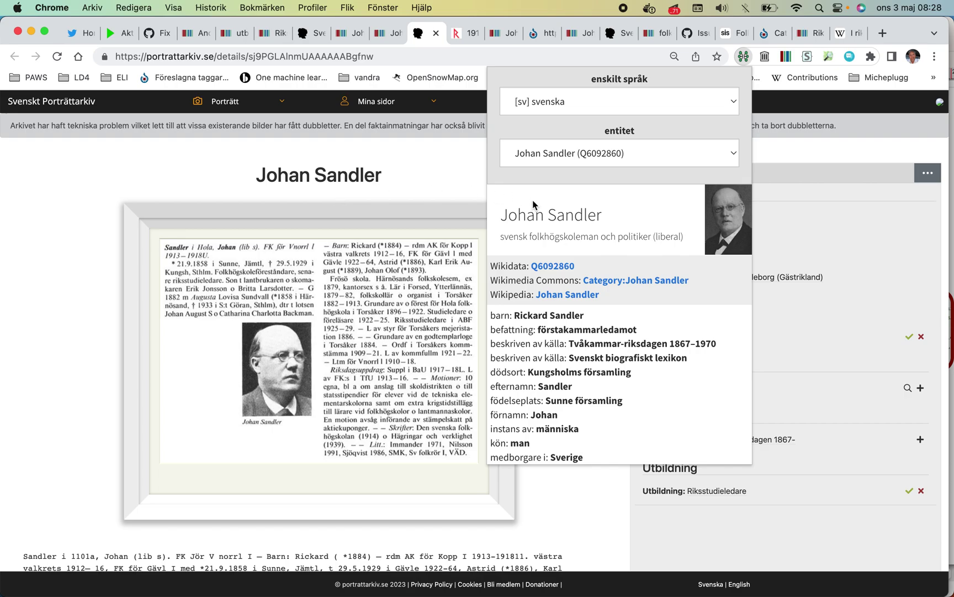
{"action": "scroll", "coordinate": [536, 206], "scroll_direction": "down", "scroll_amount": 6}
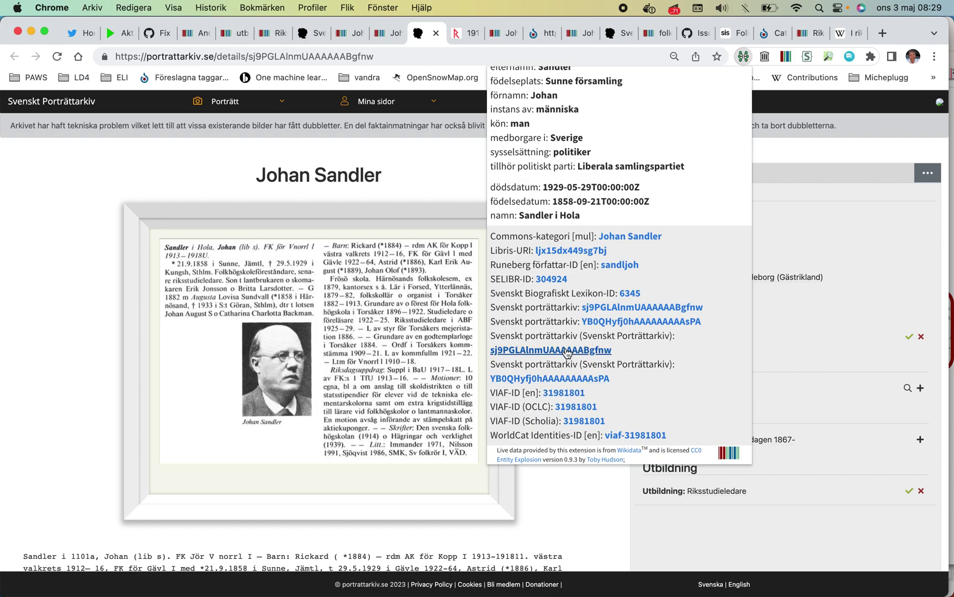
{"action": "left_click", "coordinate": [597, 350]}
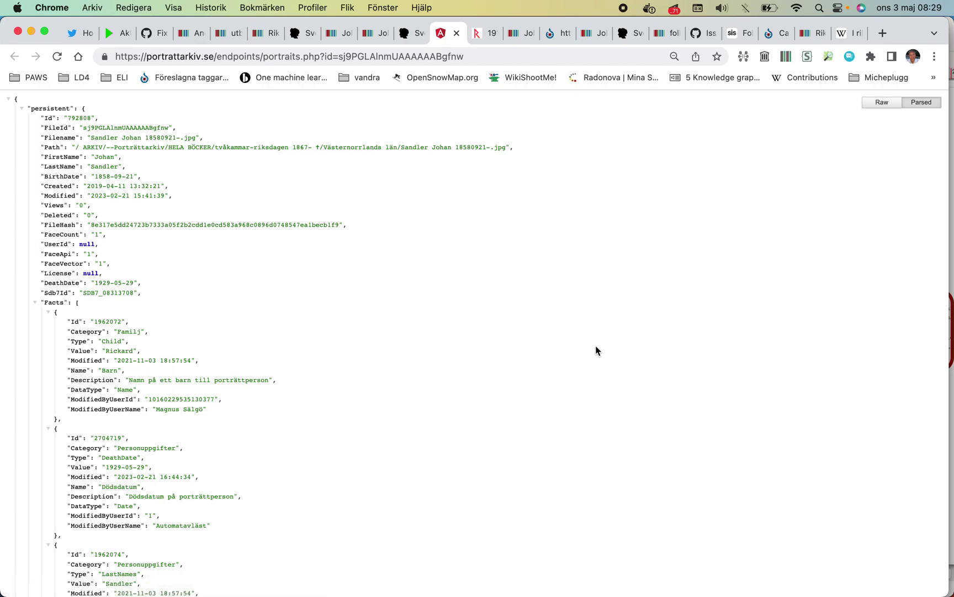
- Find the PortraitBioText field in the portrait's JSON data and highlight its full text for reading
{"action": "scroll", "coordinate": [596, 346], "scroll_direction": "down", "scroll_amount": 20}
{"action": "scroll", "coordinate": [596, 348], "scroll_direction": "down", "scroll_amount": 10}
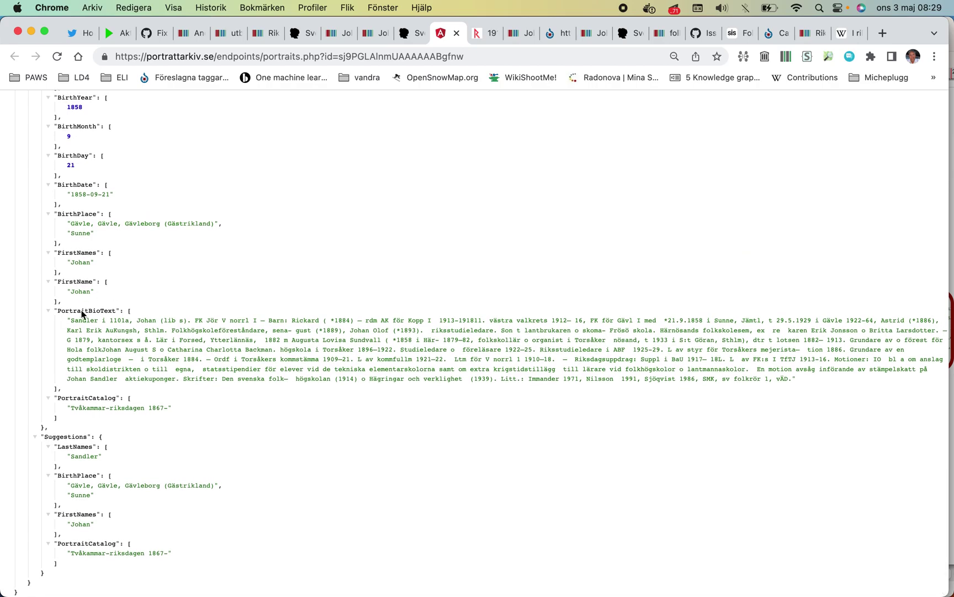
{"action": "left_click_drag", "start_coordinate": [67, 320], "coordinate": [104, 390]}
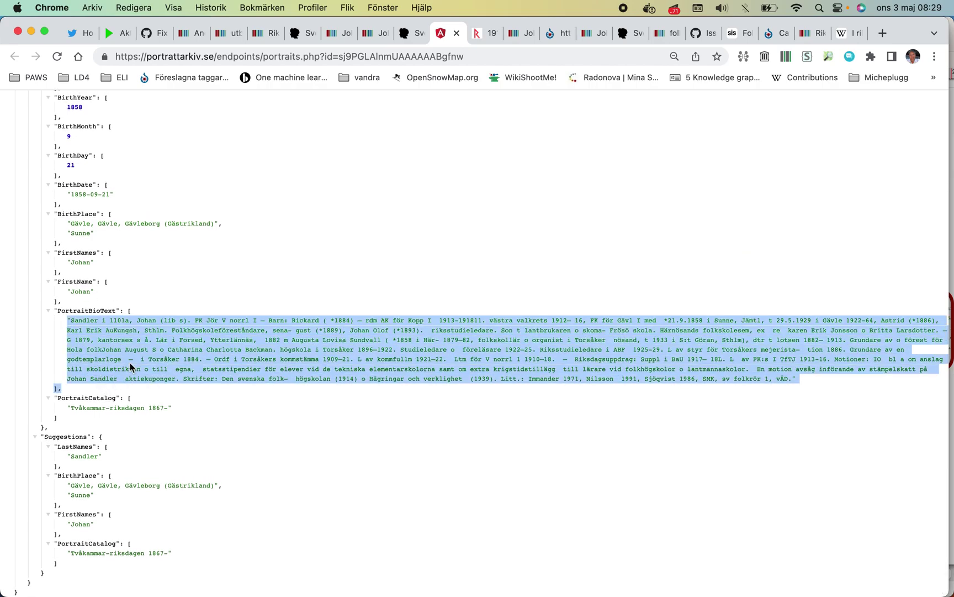
{"action": "scroll", "coordinate": [132, 366], "scroll_direction": "up", "scroll_amount": 5}
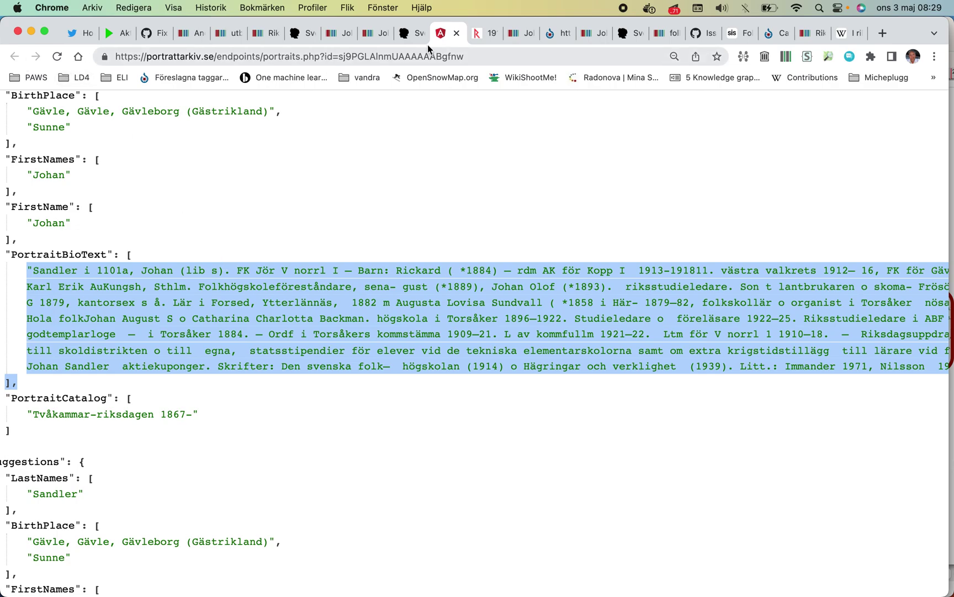
- Close the JSON data, reload the Q6092860 item and review its statements down to beskriven av källa
{"action": "left_click", "coordinate": [456, 32]}
{"action": "left_click", "coordinate": [382, 34]}
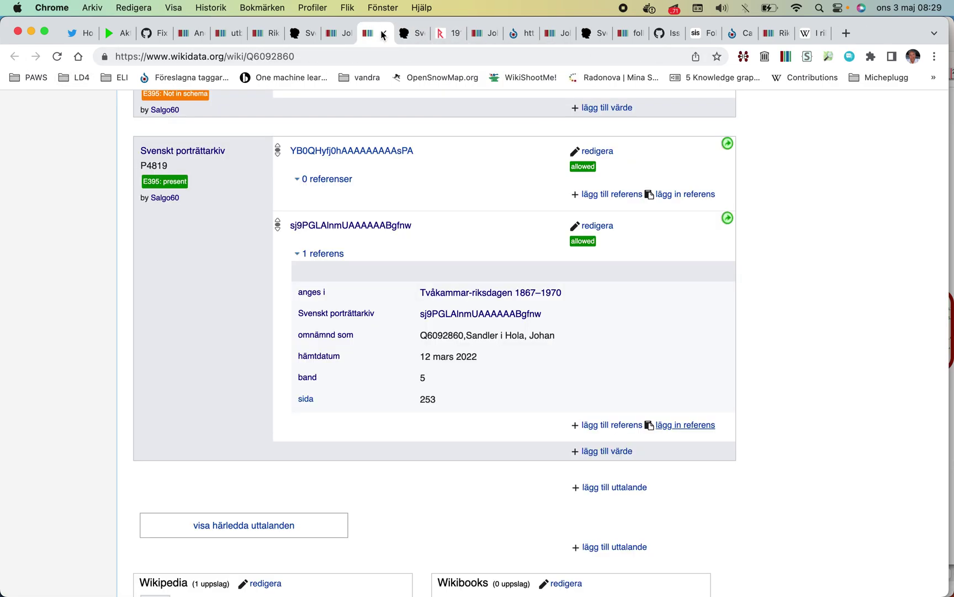
{"action": "key", "text": "super+r"}
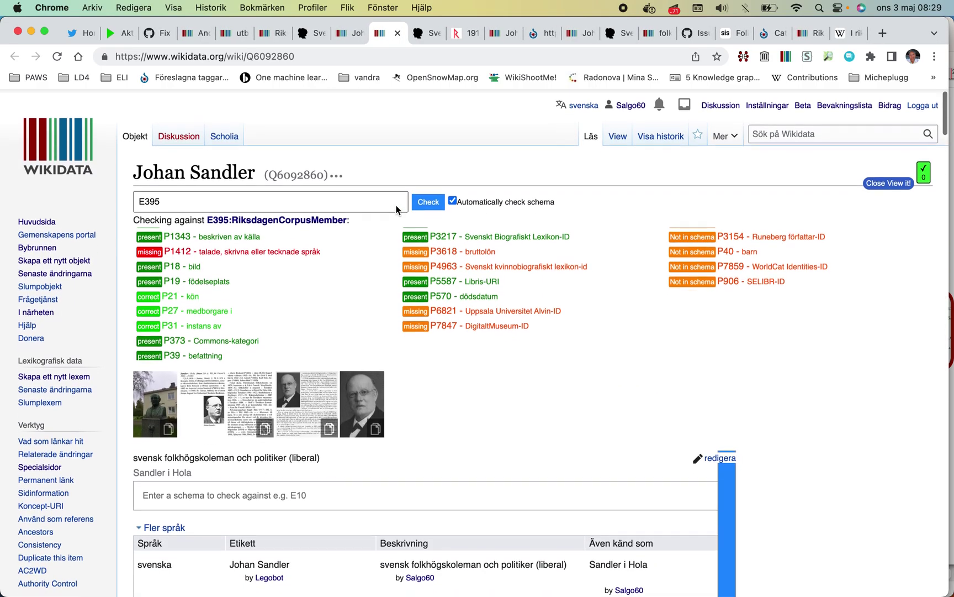
{"action": "scroll", "coordinate": [396, 209], "scroll_direction": "down", "scroll_amount": 10}
{"action": "scroll", "coordinate": [396, 208], "scroll_direction": "down", "scroll_amount": 6}
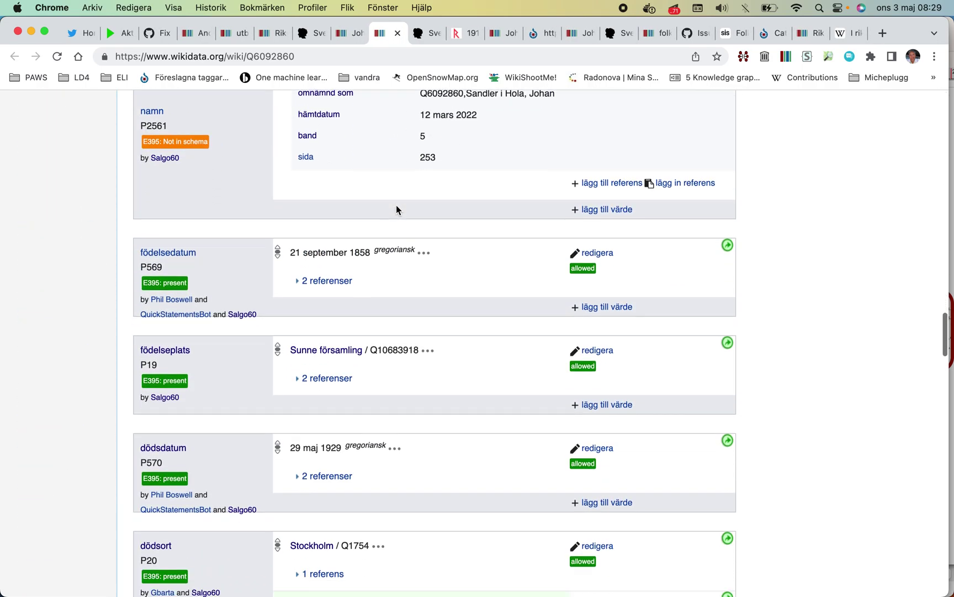
{"action": "scroll", "coordinate": [396, 209], "scroll_direction": "down", "scroll_amount": 8}
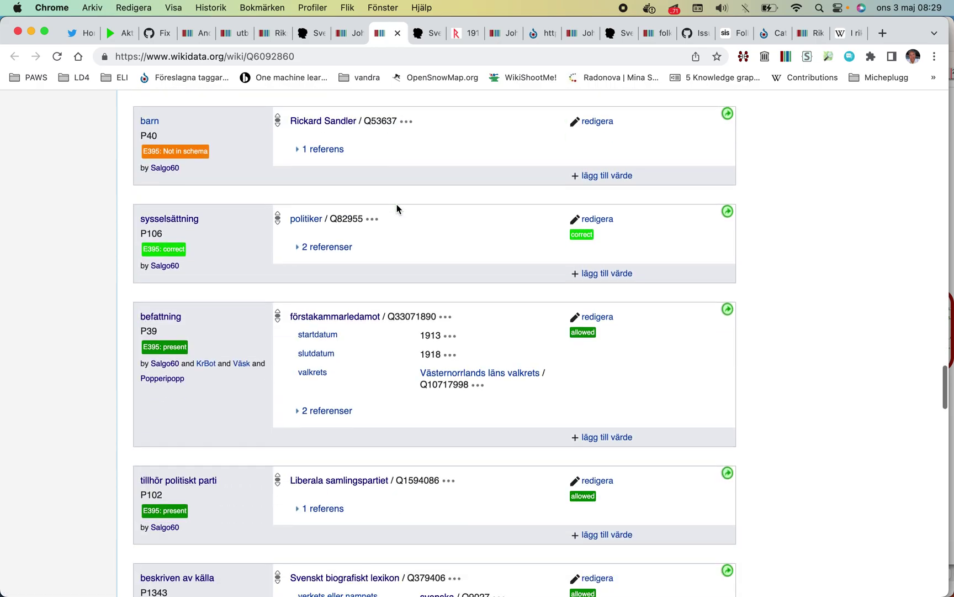
{"action": "scroll", "coordinate": [396, 204], "scroll_direction": "down", "scroll_amount": 3}
{"action": "scroll", "coordinate": [391, 214], "scroll_direction": "down", "scroll_amount": 3}
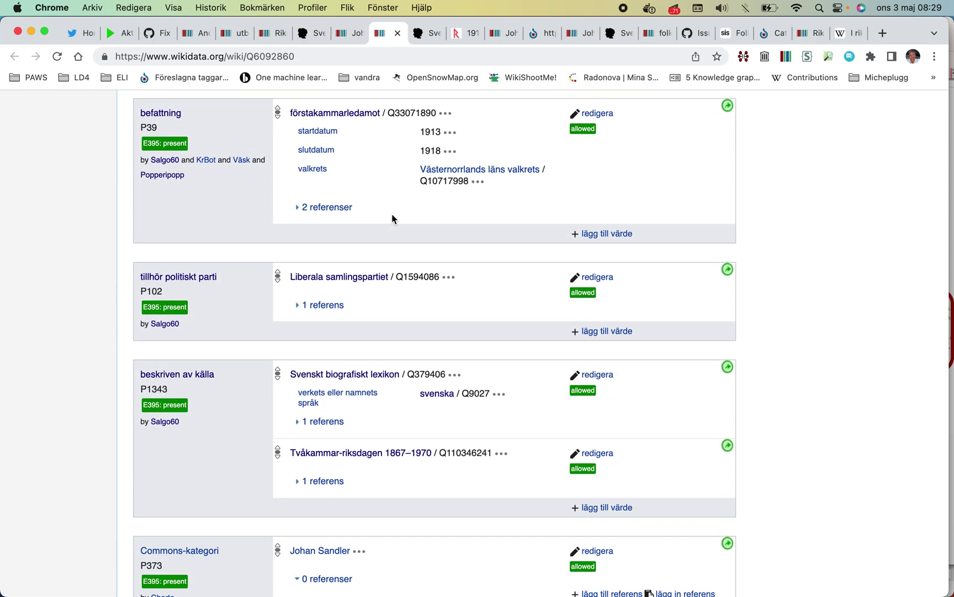
- Examine the references on the förstakammarledamot position statement and view the linked Liberala samlingspartiet item
{"action": "left_click", "coordinate": [301, 213]}
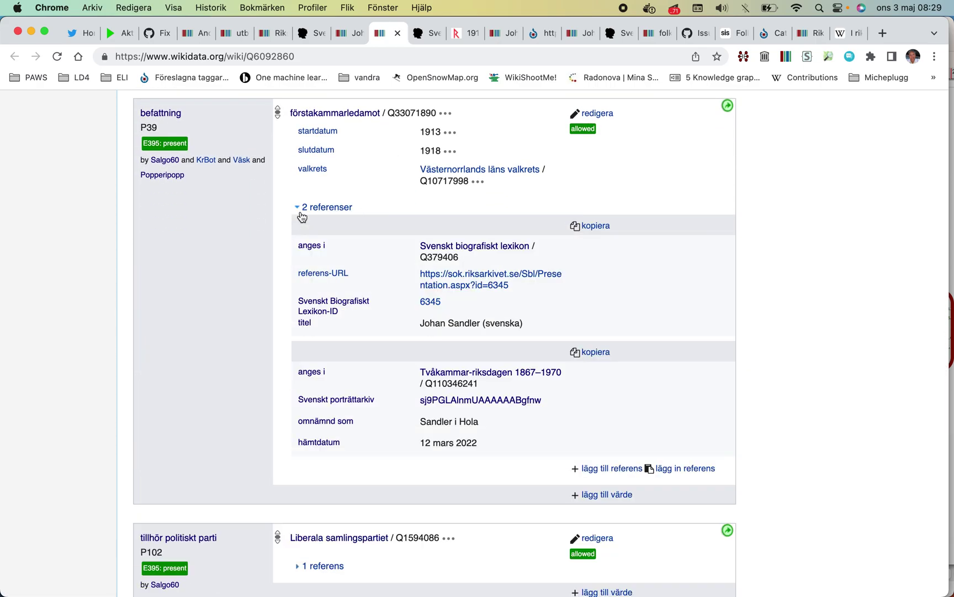
{"action": "scroll", "coordinate": [303, 213], "scroll_direction": "down", "scroll_amount": 1}
{"action": "scroll", "coordinate": [309, 221], "scroll_direction": "up", "scroll_amount": 1}
{"action": "scroll", "coordinate": [310, 225], "scroll_direction": "down", "scroll_amount": 8}
{"action": "scroll", "coordinate": [309, 225], "scroll_direction": "down", "scroll_amount": 3}
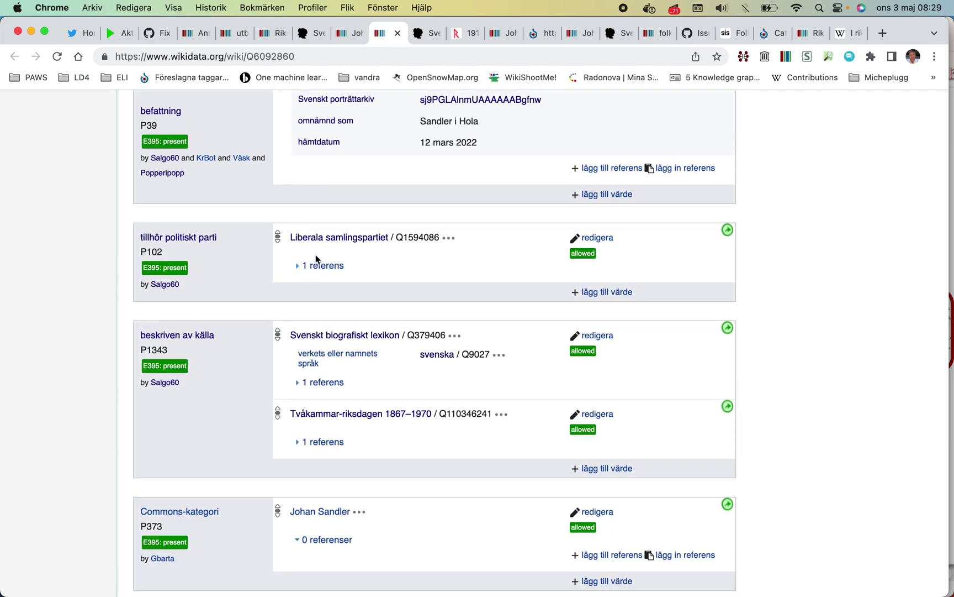
{"action": "left_click", "coordinate": [353, 243]}
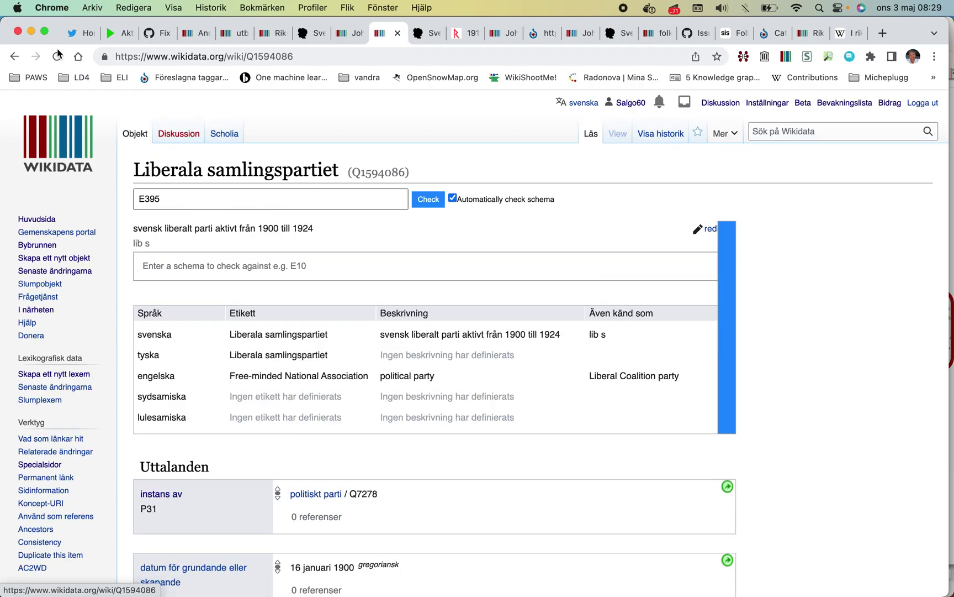
{"action": "left_click", "coordinate": [13, 57]}
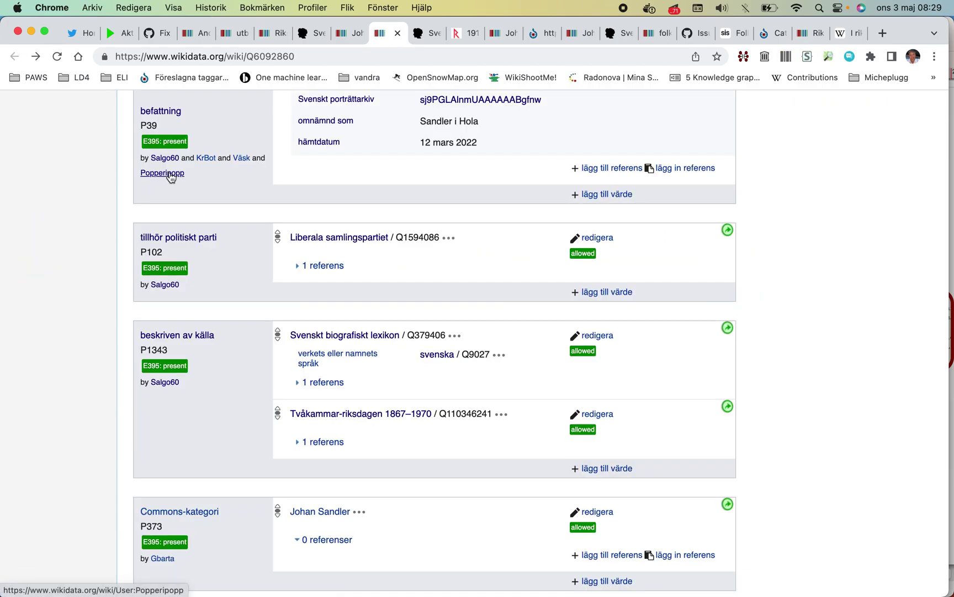
- Copy the Tvåkammar-riksdagen 1867–1970 reference with volume and page from the namn statement and paste it into the efternamn statement
{"action": "scroll", "coordinate": [170, 176], "scroll_direction": "up", "scroll_amount": 10}
{"action": "scroll", "coordinate": [171, 177], "scroll_direction": "up", "scroll_amount": 15}
{"action": "scroll", "coordinate": [171, 176], "scroll_direction": "down", "scroll_amount": 5}
{"action": "scroll", "coordinate": [171, 175], "scroll_direction": "up", "scroll_amount": 5}
{"action": "scroll", "coordinate": [171, 174], "scroll_direction": "down", "scroll_amount": 15}
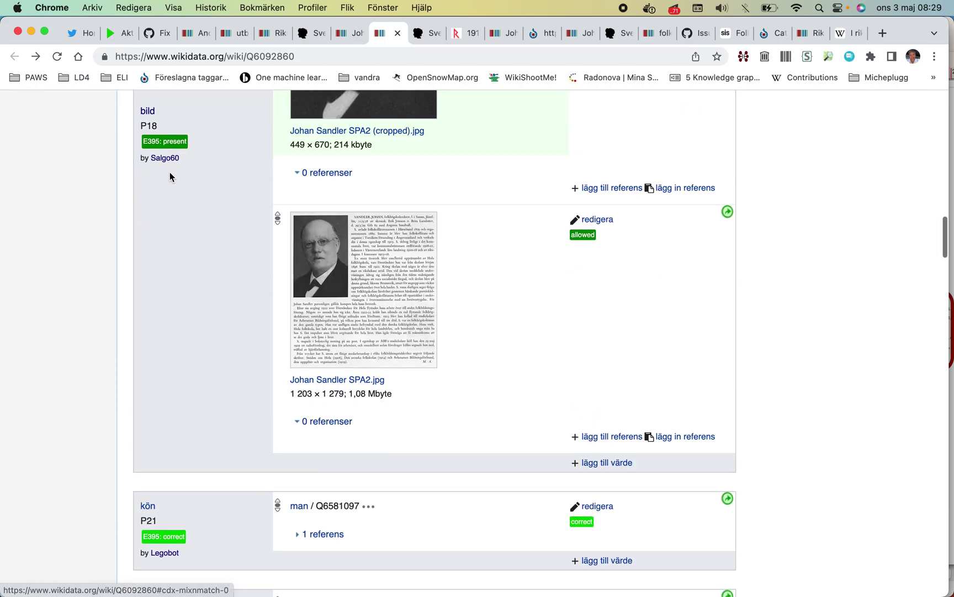
{"action": "scroll", "coordinate": [170, 173], "scroll_direction": "down", "scroll_amount": 10}
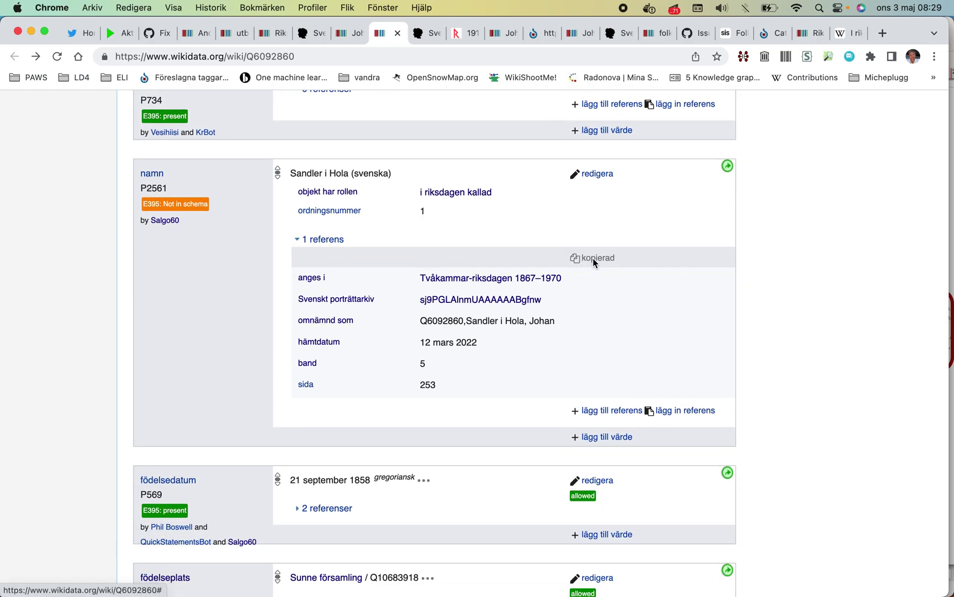
{"action": "scroll", "coordinate": [498, 228], "scroll_direction": "up", "scroll_amount": 4}
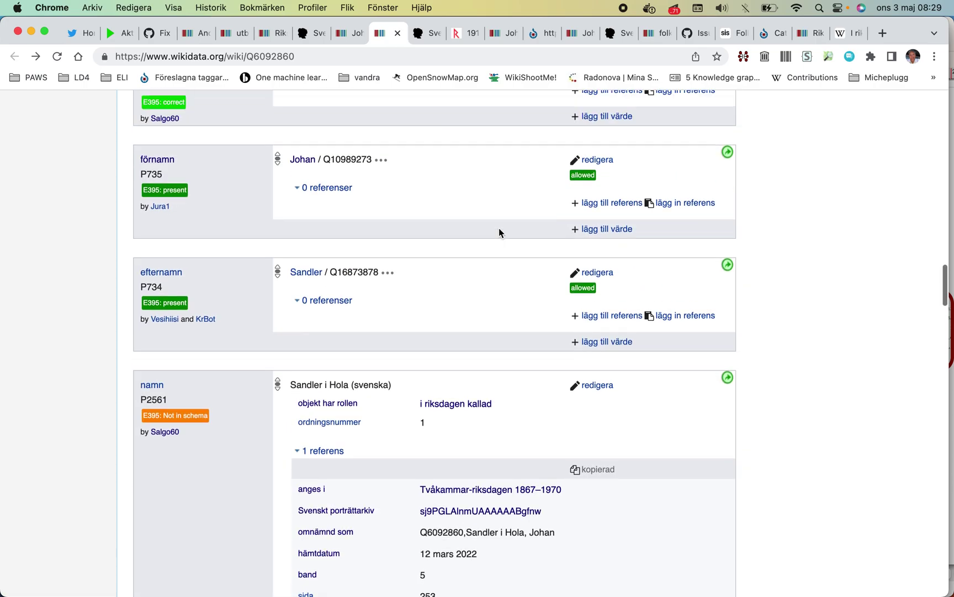
{"action": "left_click", "coordinate": [671, 313]}
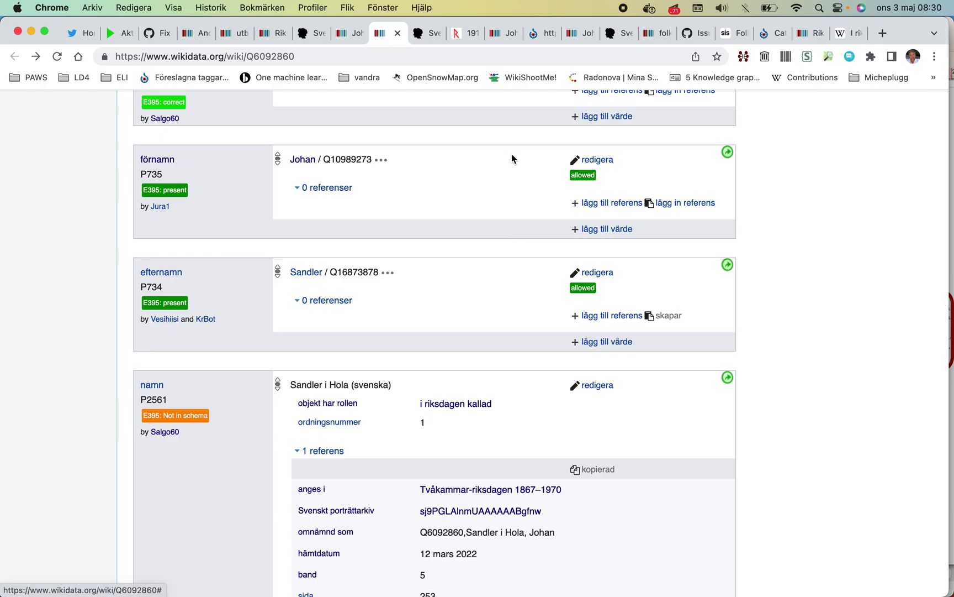
- View the enlarged biography scan on the person's Svenskt Porträttarkiv page and return to the Wikidata item
{"action": "left_click", "coordinate": [433, 38]}
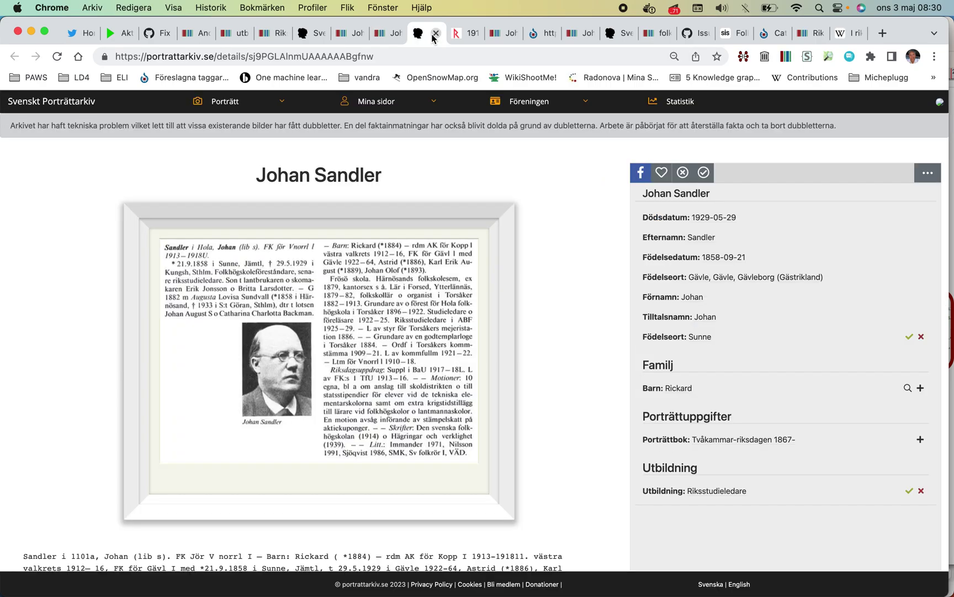
{"action": "left_click", "coordinate": [264, 247]}
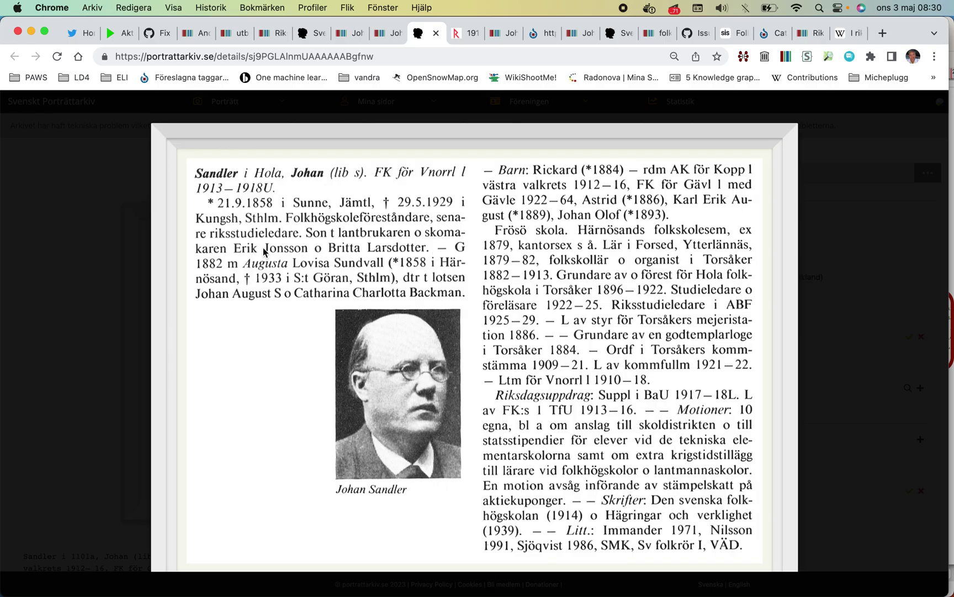
{"action": "left_click", "coordinate": [391, 35]}
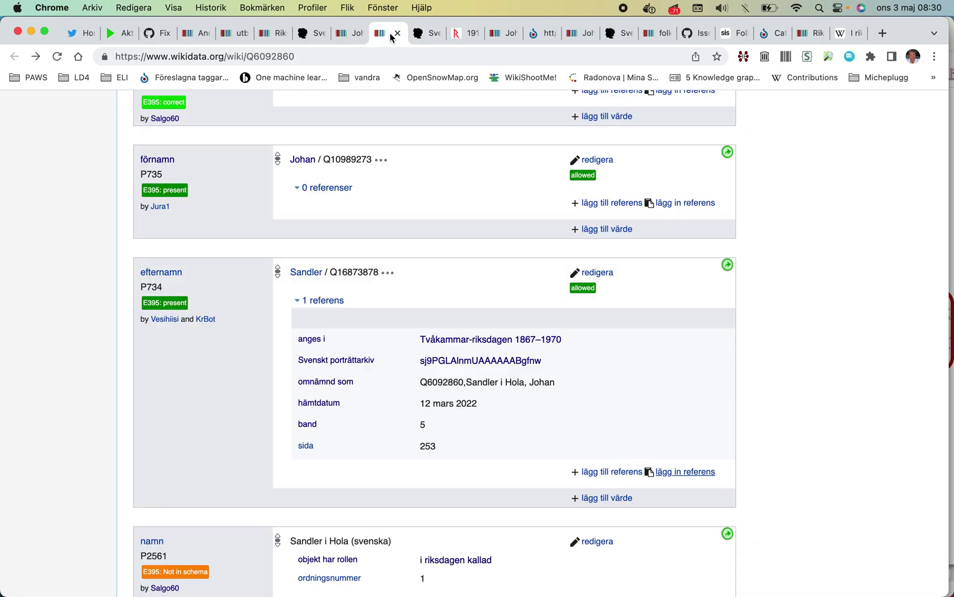
- Paste the copied reference into the förnamn statement and add the qualifier ordningsnummer with value 1
{"action": "left_click", "coordinate": [693, 203]}
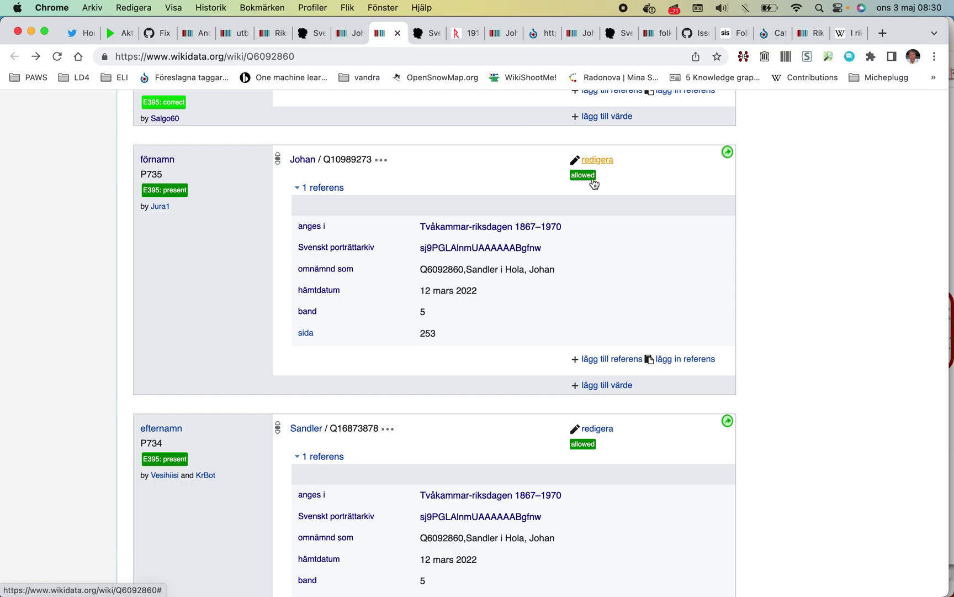
{"action": "left_click", "coordinate": [597, 161]}
{"action": "left_click", "coordinate": [602, 180]}
{"action": "type", "text": "or"}
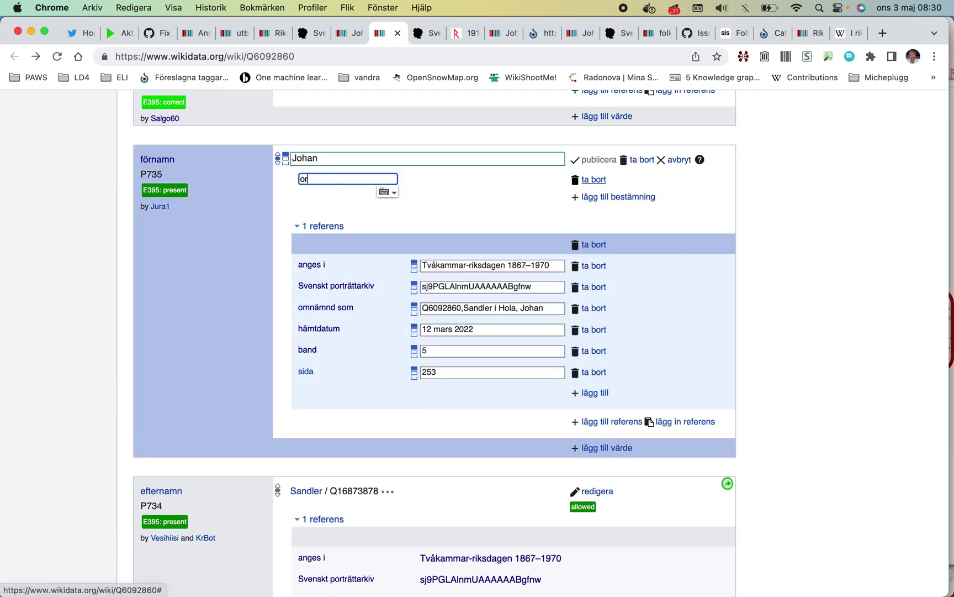
{"action": "type", "text": "d"}
{"action": "key", "text": "Return"}
{"action": "type", "text": "1"}
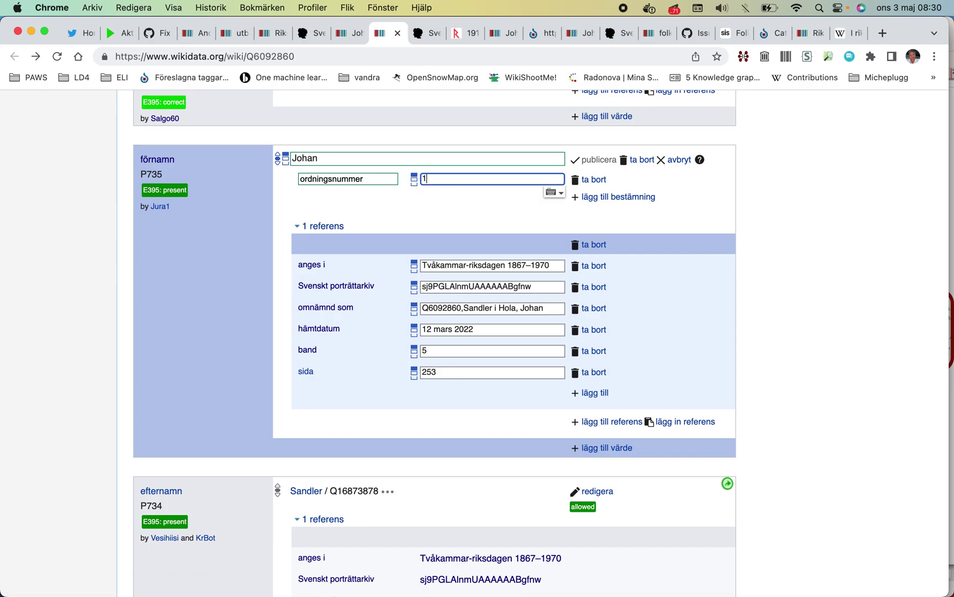
- Add the qualifier objekt har rollen with value tilltalsnamn to the förnamn statement and publish it
{"action": "left_click", "coordinate": [599, 198]}
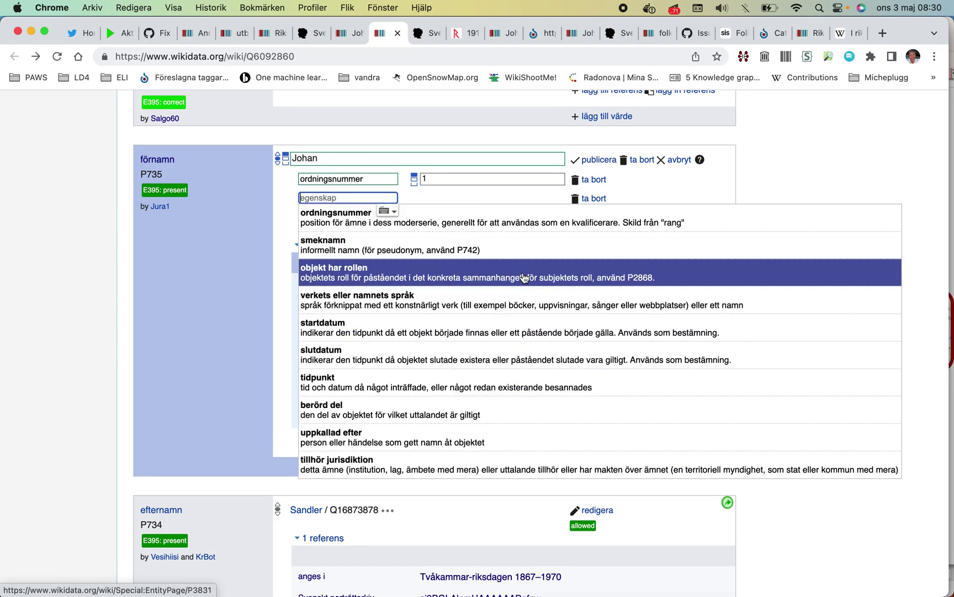
{"action": "left_click", "coordinate": [524, 278]}
{"action": "type", "text": "tillt"}
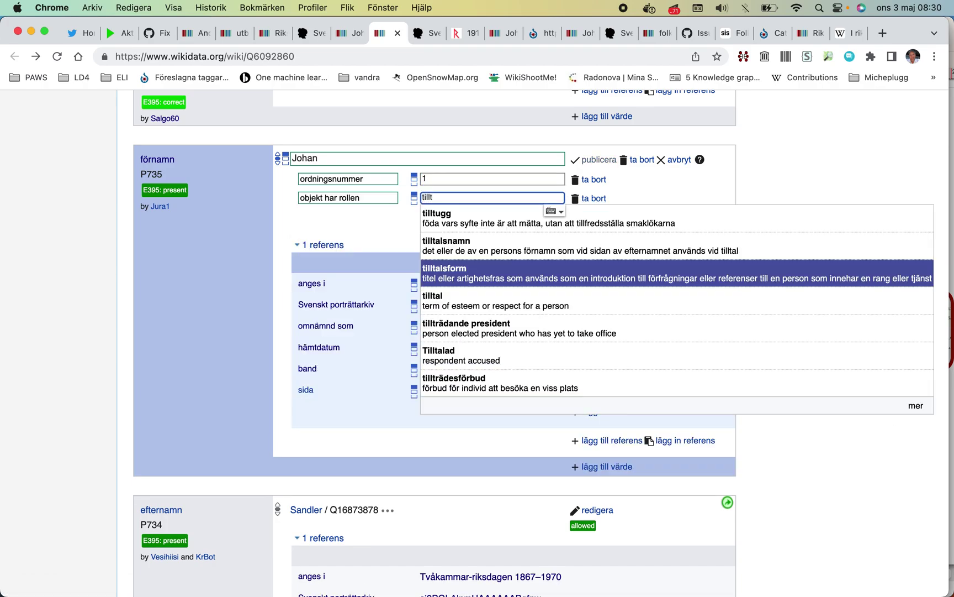
{"action": "left_click", "coordinate": [497, 250]}
{"action": "left_click", "coordinate": [588, 161]}
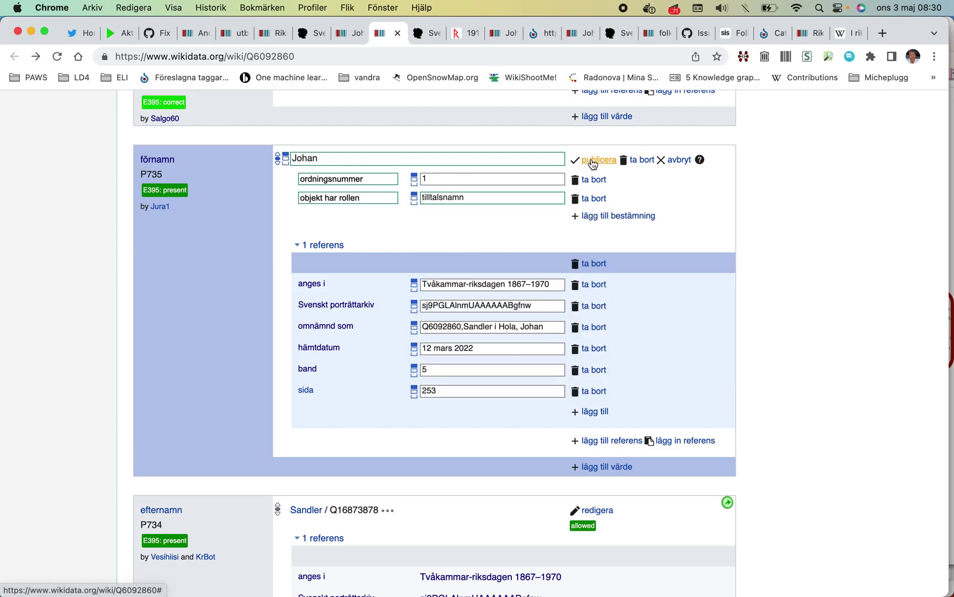
- Expand the references of the födelsedatum statement and paste the copied reference into it
{"action": "scroll", "coordinate": [591, 163], "scroll_direction": "down", "scroll_amount": 8}
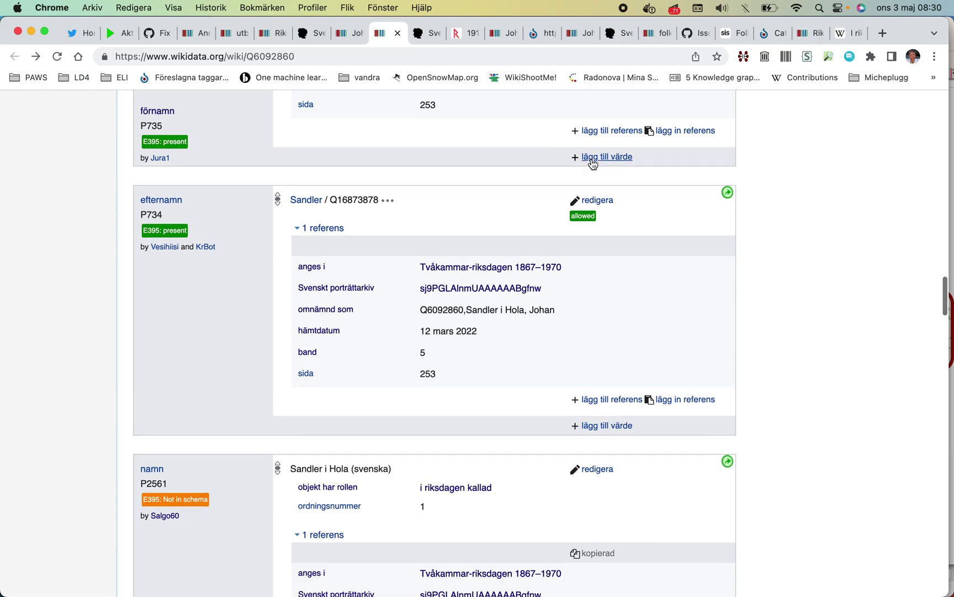
{"action": "scroll", "coordinate": [591, 163], "scroll_direction": "up", "scroll_amount": 5}
{"action": "scroll", "coordinate": [591, 163], "scroll_direction": "down", "scroll_amount": 20}
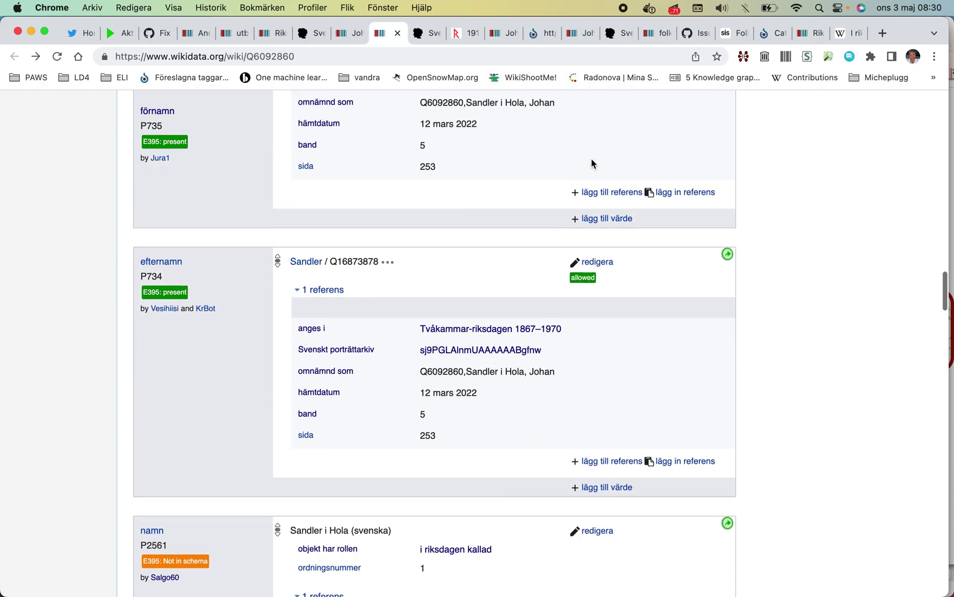
{"action": "scroll", "coordinate": [591, 158], "scroll_direction": "down", "scroll_amount": 3}
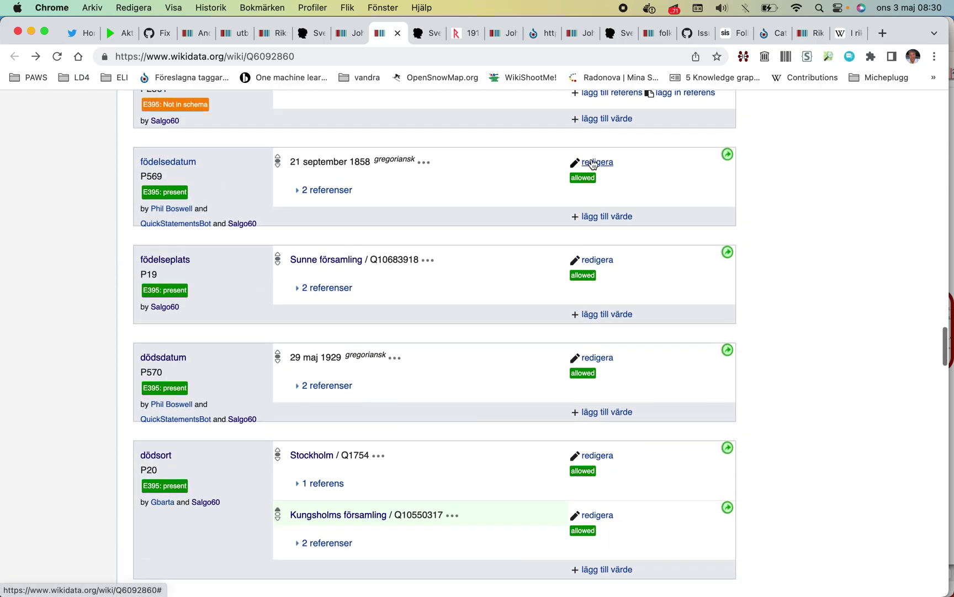
{"action": "left_click", "coordinate": [295, 190]}
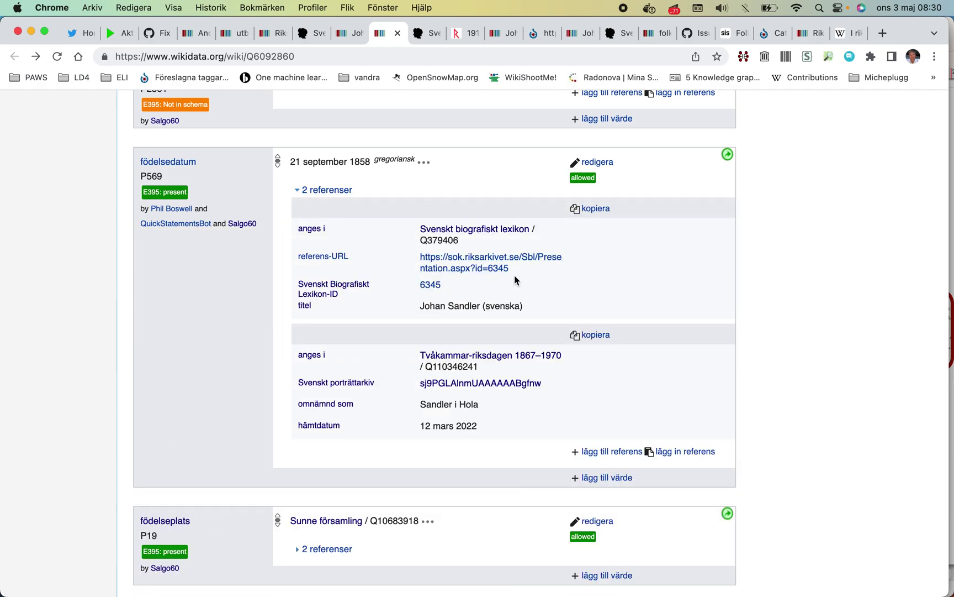
{"action": "scroll", "coordinate": [518, 279], "scroll_direction": "down", "scroll_amount": 3}
{"action": "left_click", "coordinate": [713, 339]}
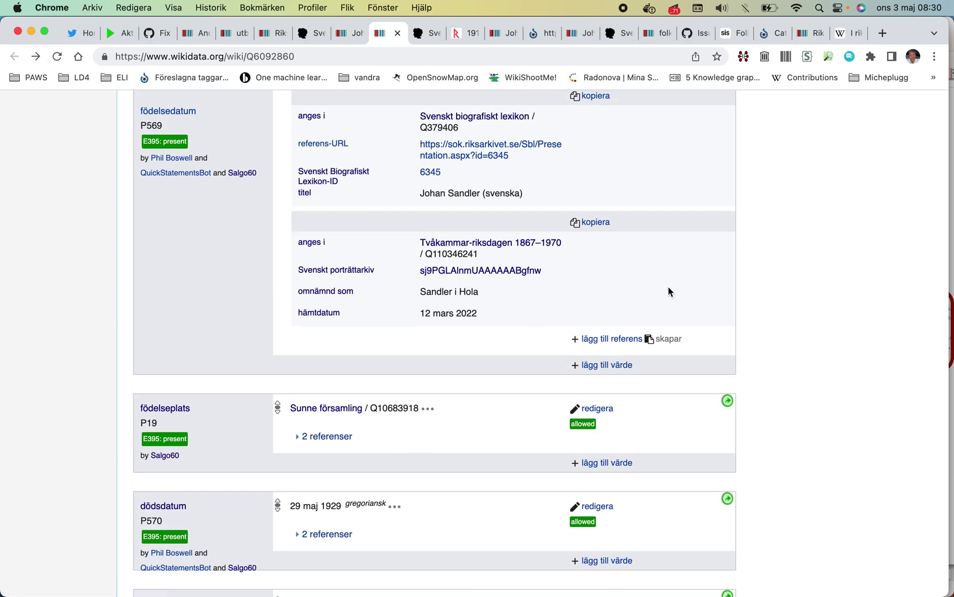
- Remove the Tvåkammar-riksdagen reference lacking volume and page from the födelsedatum statement and publish the change
{"action": "scroll", "coordinate": [612, 196], "scroll_direction": "up", "scroll_amount": 1}
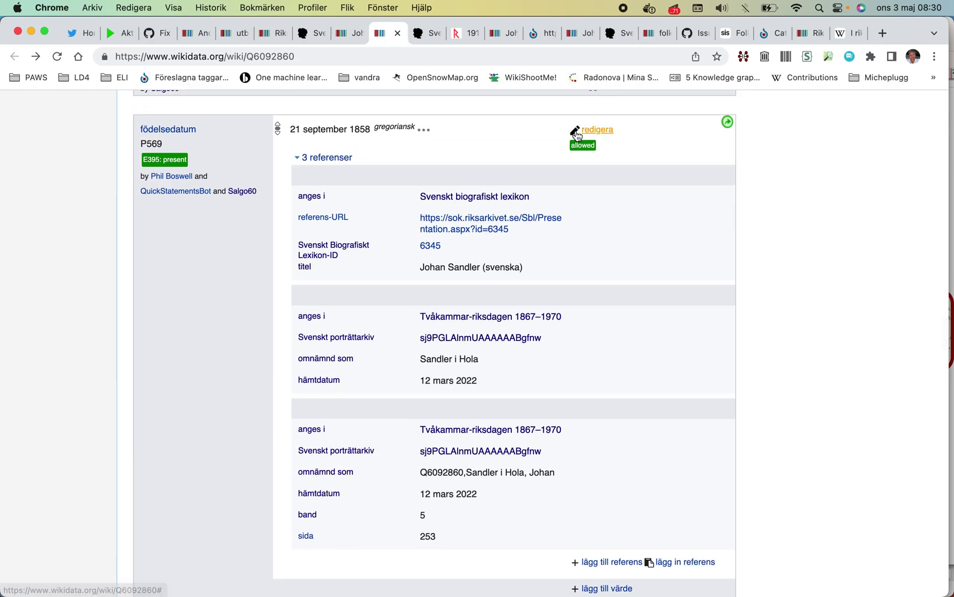
{"action": "left_click", "coordinate": [586, 133]}
{"action": "left_click", "coordinate": [592, 339]}
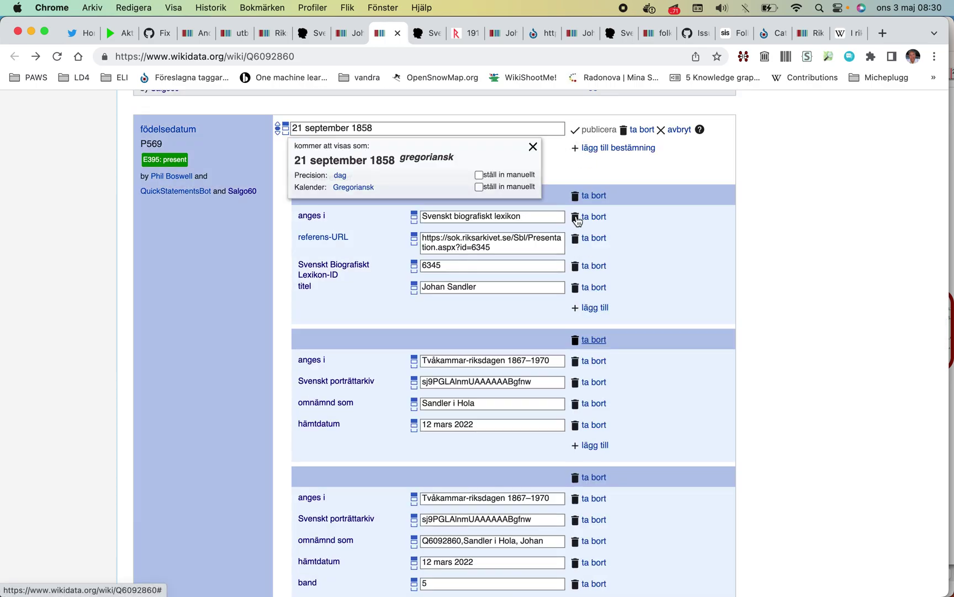
{"action": "left_click", "coordinate": [590, 130]}
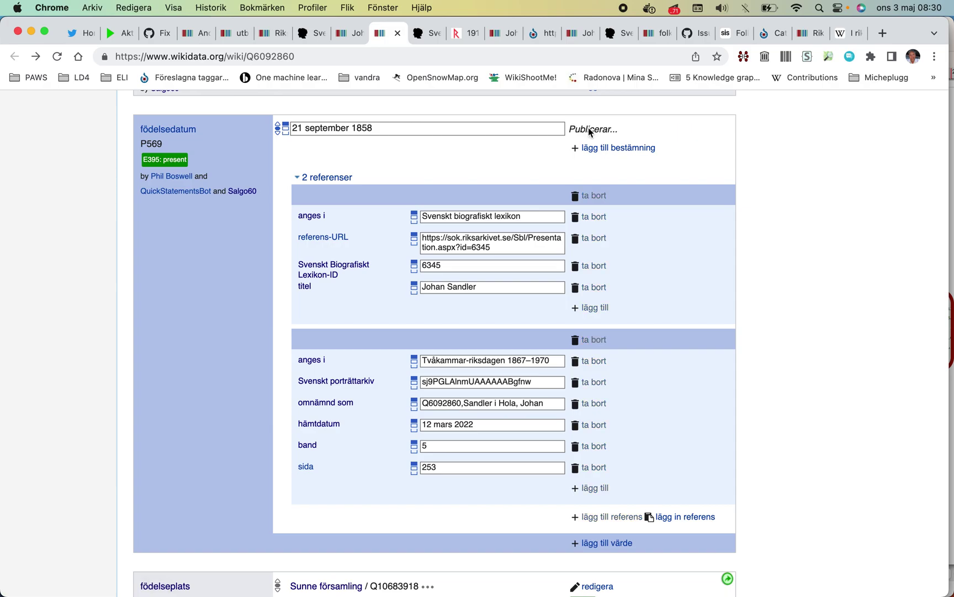
- Expand the references of the födelseplats statement and paste the copied reference into it
{"action": "scroll", "coordinate": [588, 132], "scroll_direction": "down", "scroll_amount": 5}
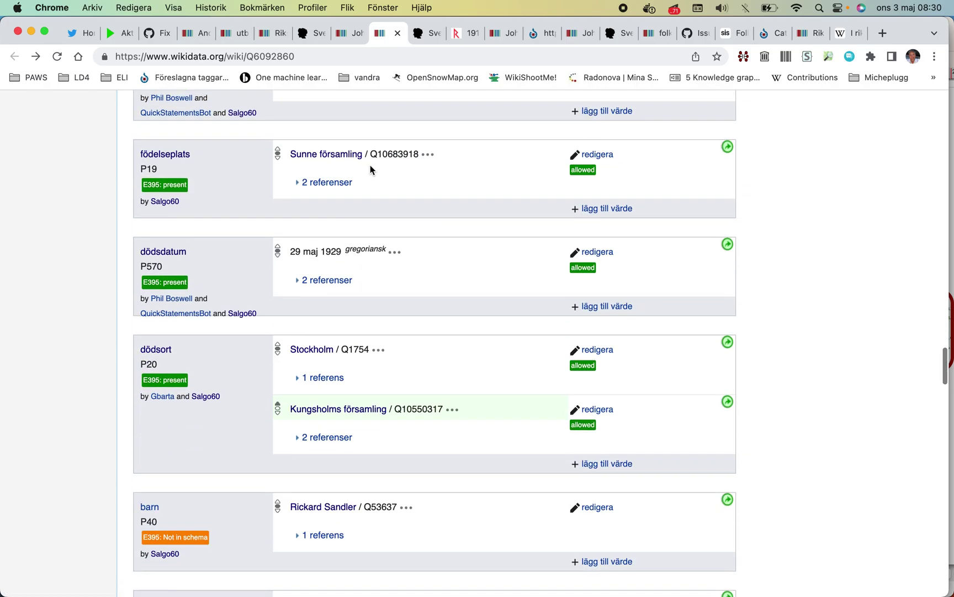
{"action": "left_click", "coordinate": [295, 185]}
{"action": "scroll", "coordinate": [678, 335], "scroll_direction": "down", "scroll_amount": 2}
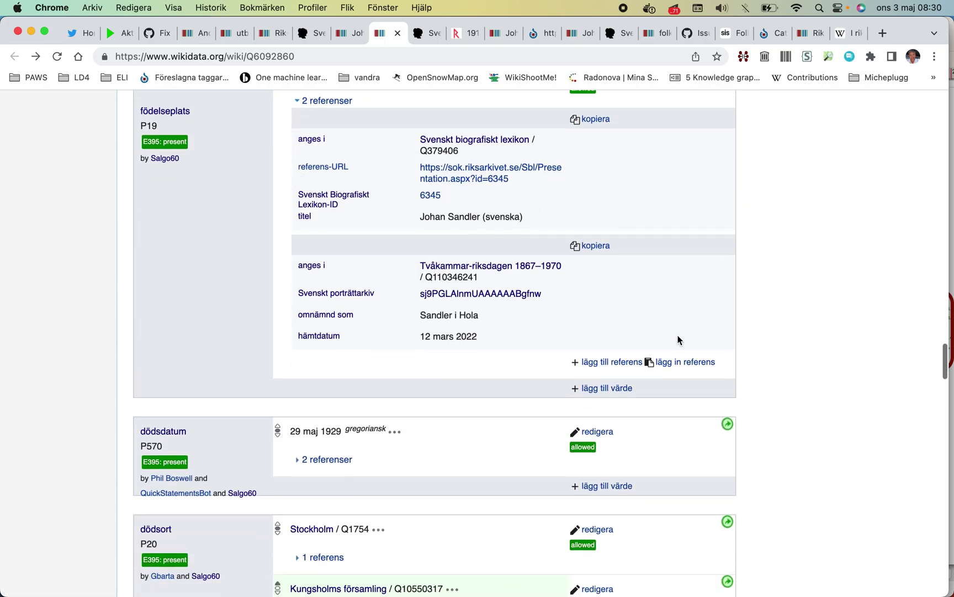
{"action": "left_click", "coordinate": [678, 362]}
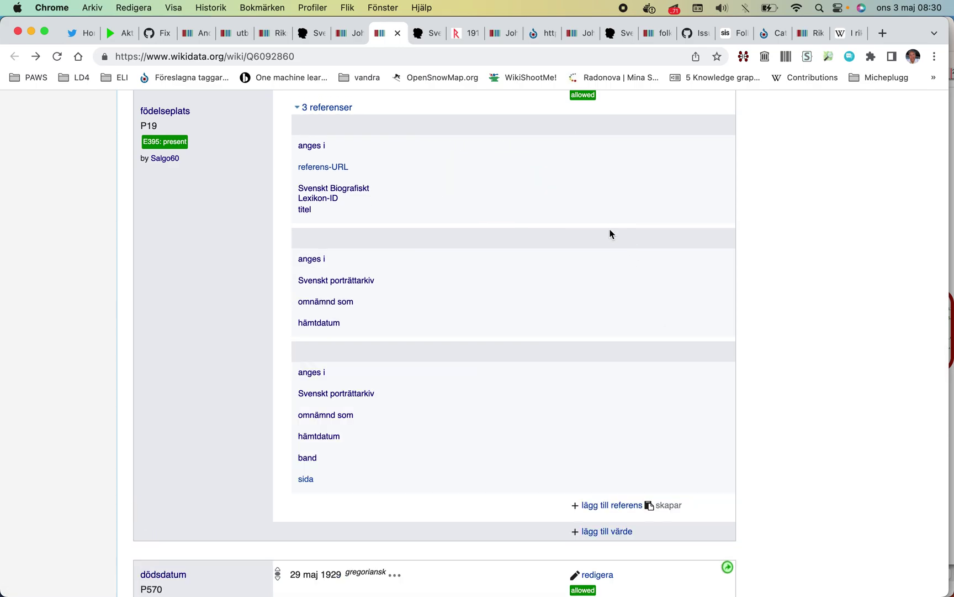
- Remove the Tvåkammar-riksdagen reference lacking volume and page from the födelseplats statement and publish the change
{"action": "scroll", "coordinate": [610, 233], "scroll_direction": "up", "scroll_amount": 2}
{"action": "left_click", "coordinate": [583, 178]}
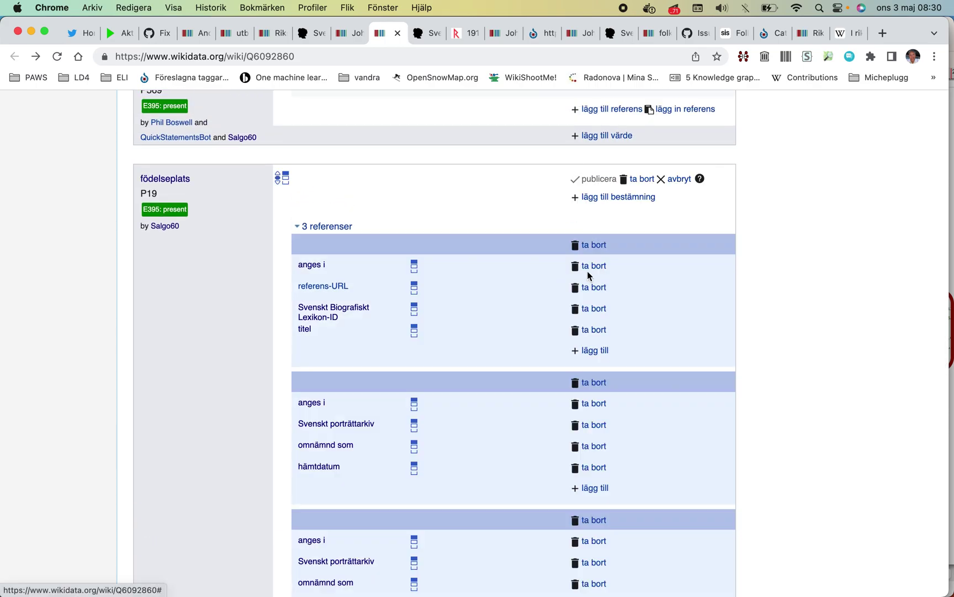
{"action": "left_click", "coordinate": [594, 389]}
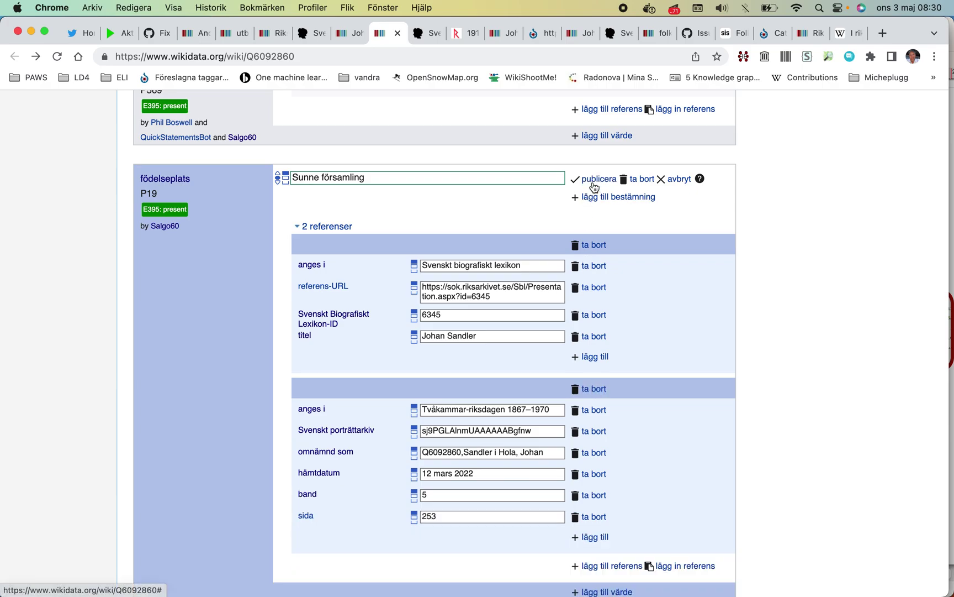
{"action": "left_click", "coordinate": [594, 179]}
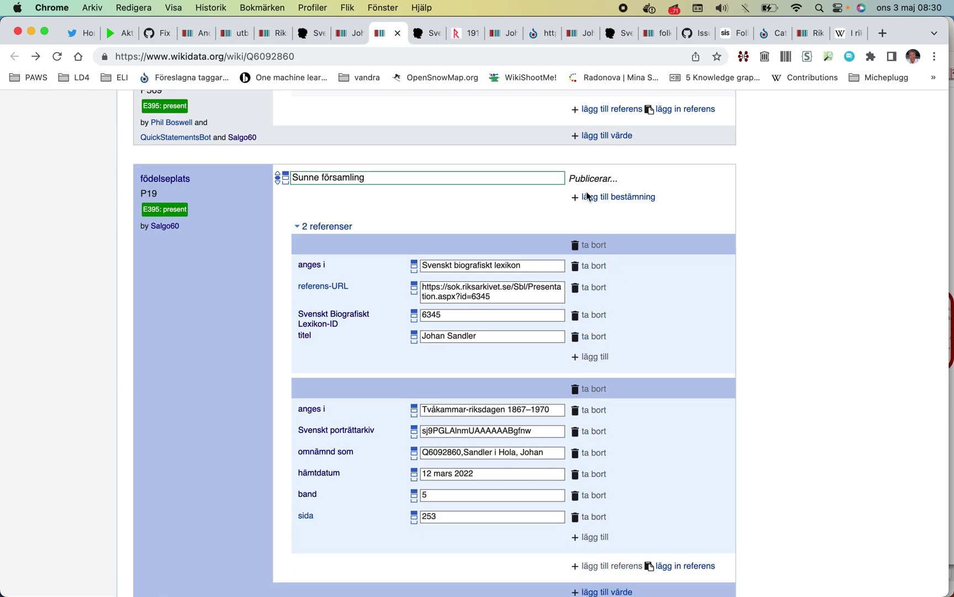
- Paste the copied reference into the dödsdatum statement, remove its Tvåkammar-riksdagen reference lacking volume and page, and publish the change
{"action": "scroll", "coordinate": [588, 196], "scroll_direction": "down", "scroll_amount": 10}
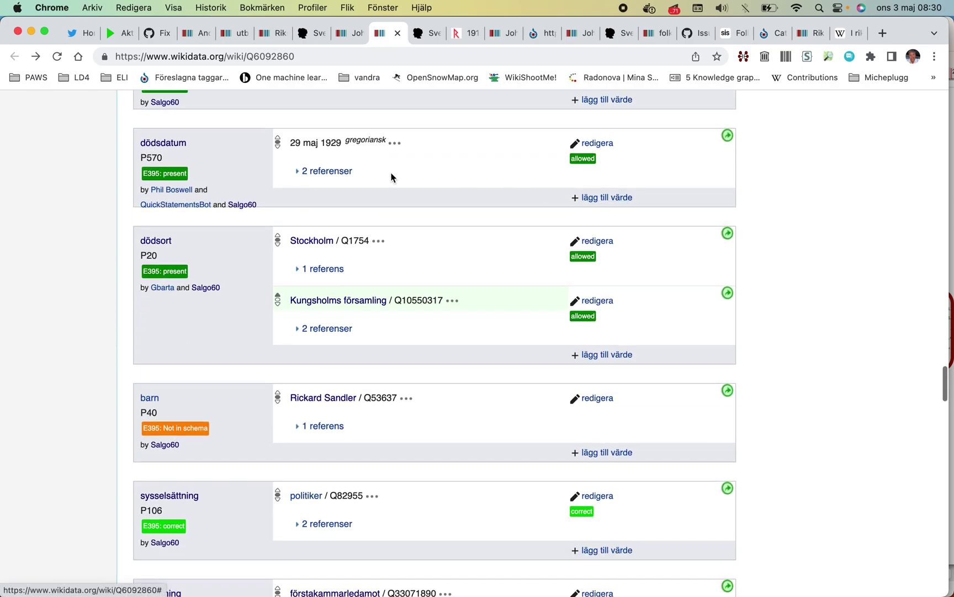
{"action": "left_click", "coordinate": [299, 172]}
{"action": "scroll", "coordinate": [673, 313], "scroll_direction": "down", "scroll_amount": 1}
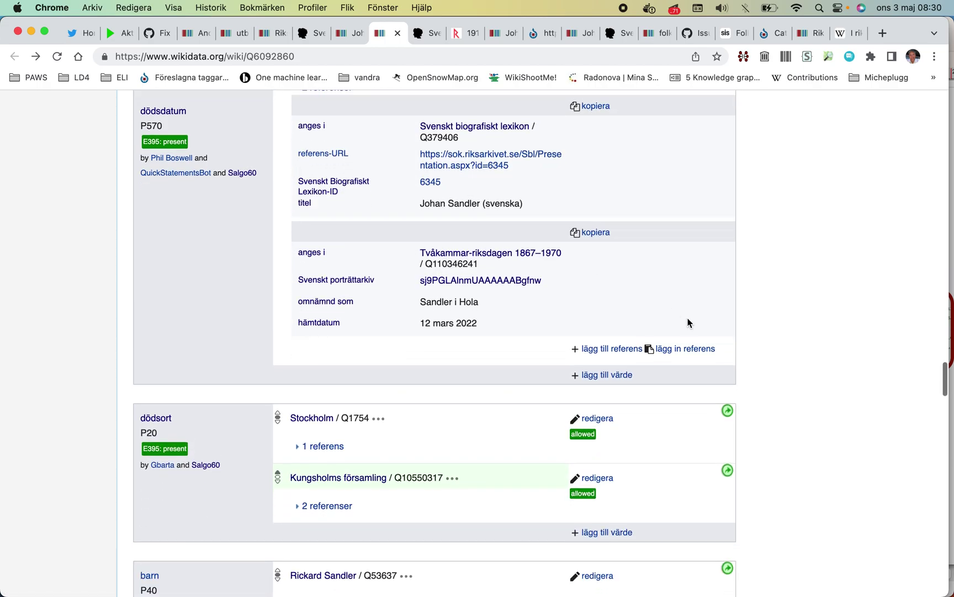
{"action": "scroll", "coordinate": [707, 354], "scroll_direction": "up", "scroll_amount": 2}
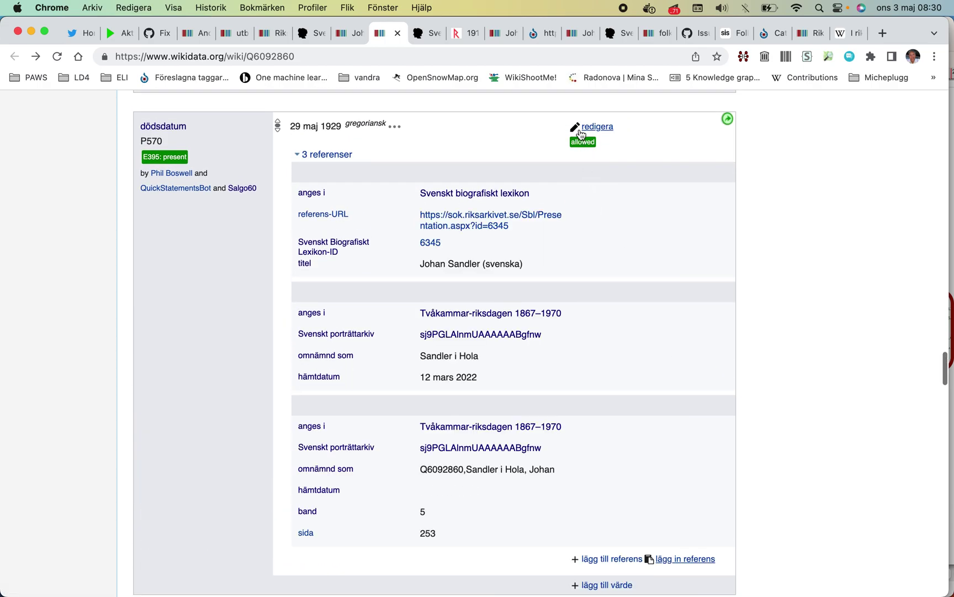
{"action": "left_click", "coordinate": [580, 128]}
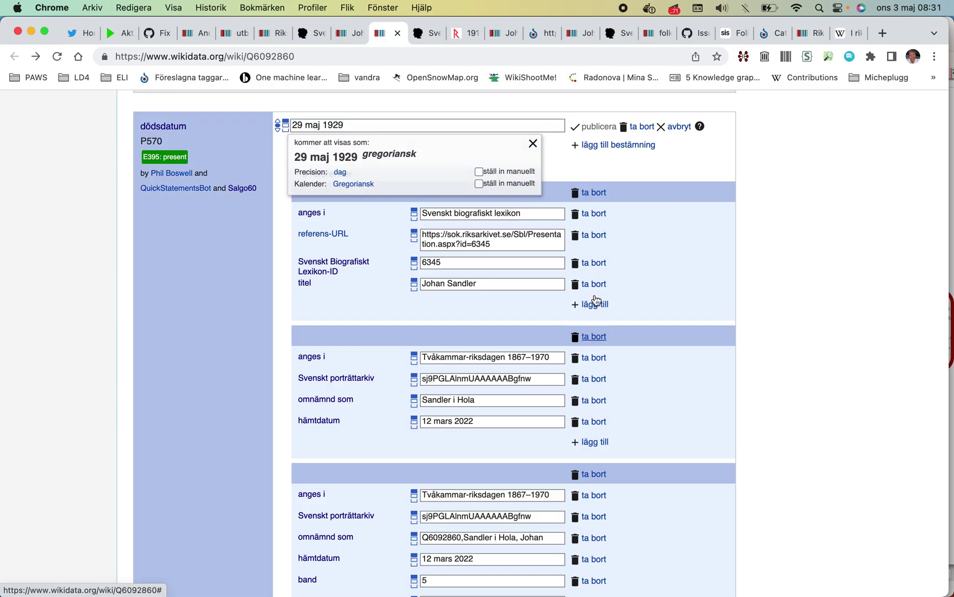
{"action": "left_click", "coordinate": [592, 127]}
- Run the Authority Control check on the item and add the matching ISNI and GND identifiers from the VIAF entry
{"action": "scroll", "coordinate": [561, 202], "scroll_direction": "up", "scroll_amount": 10}
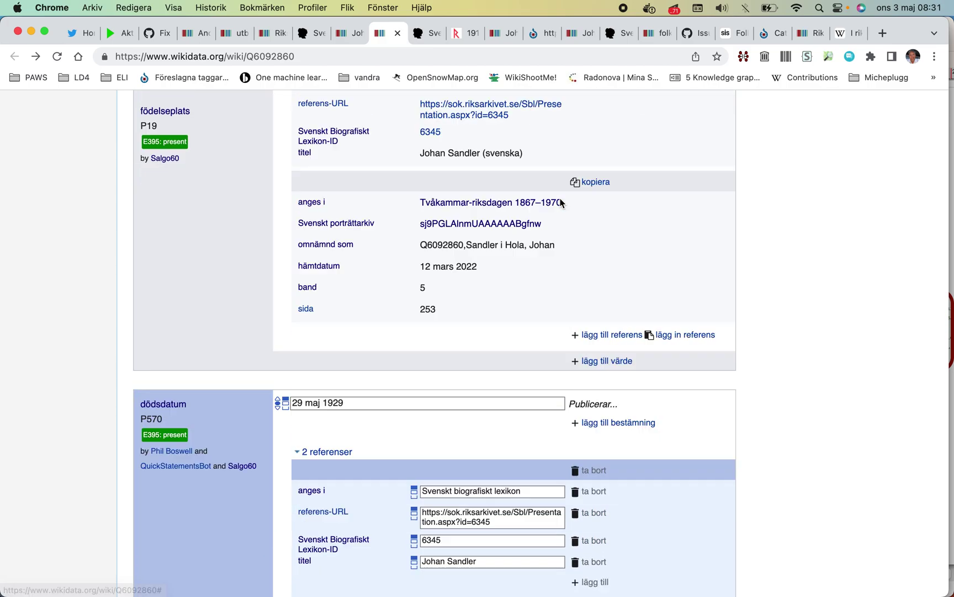
{"action": "scroll", "coordinate": [560, 202], "scroll_direction": "up", "scroll_amount": 20}
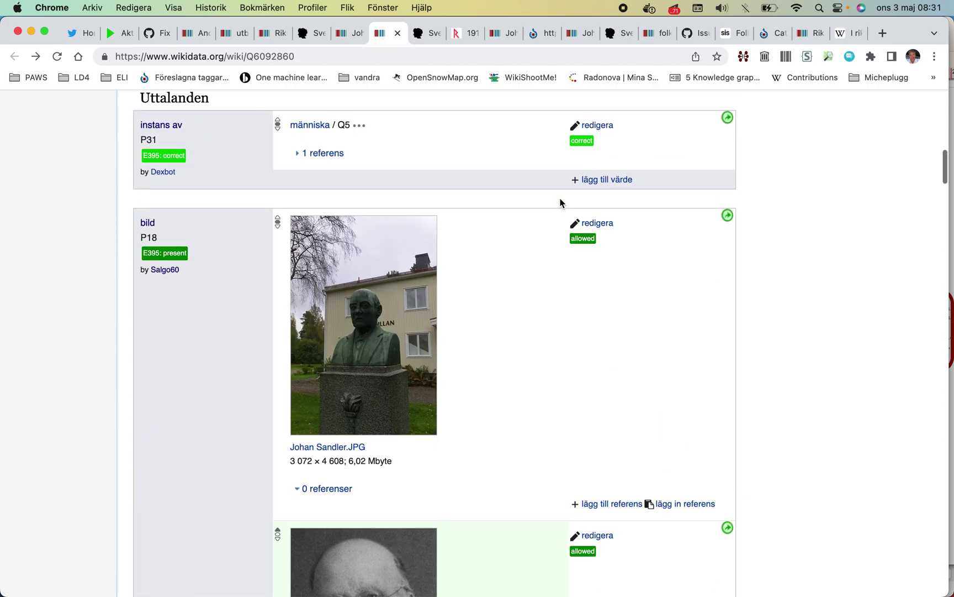
{"action": "scroll", "coordinate": [560, 202], "scroll_direction": "up", "scroll_amount": 3}
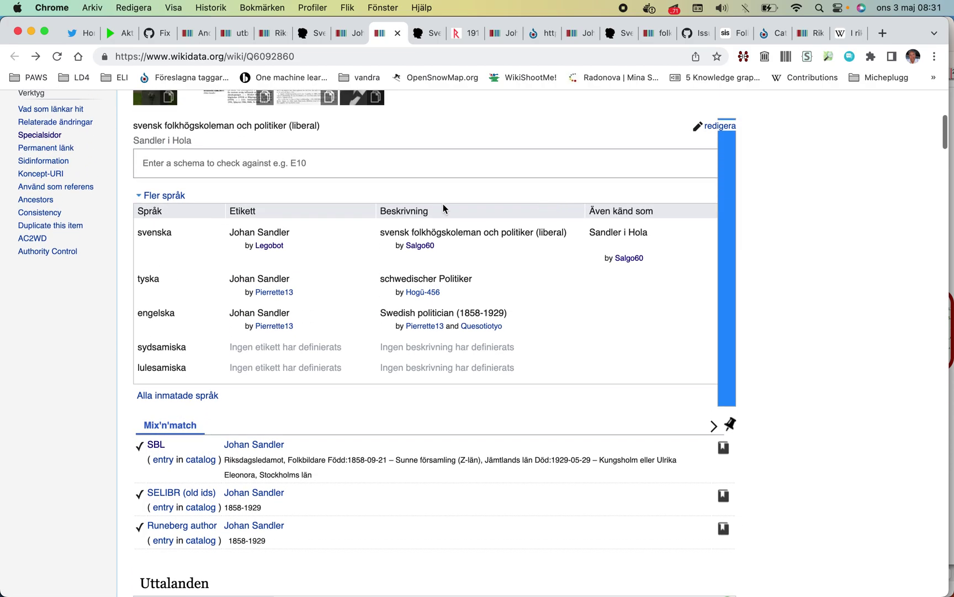
{"action": "left_click", "coordinate": [72, 252]}
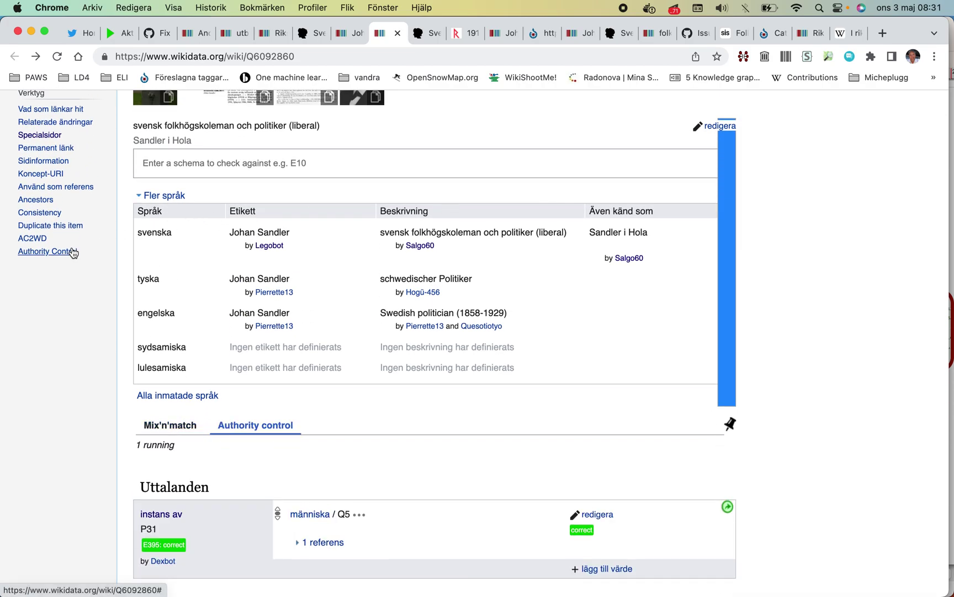
{"action": "scroll", "coordinate": [72, 252], "scroll_direction": "down", "scroll_amount": 3}
{"action": "scroll", "coordinate": [72, 252], "scroll_direction": "down", "scroll_amount": 5}
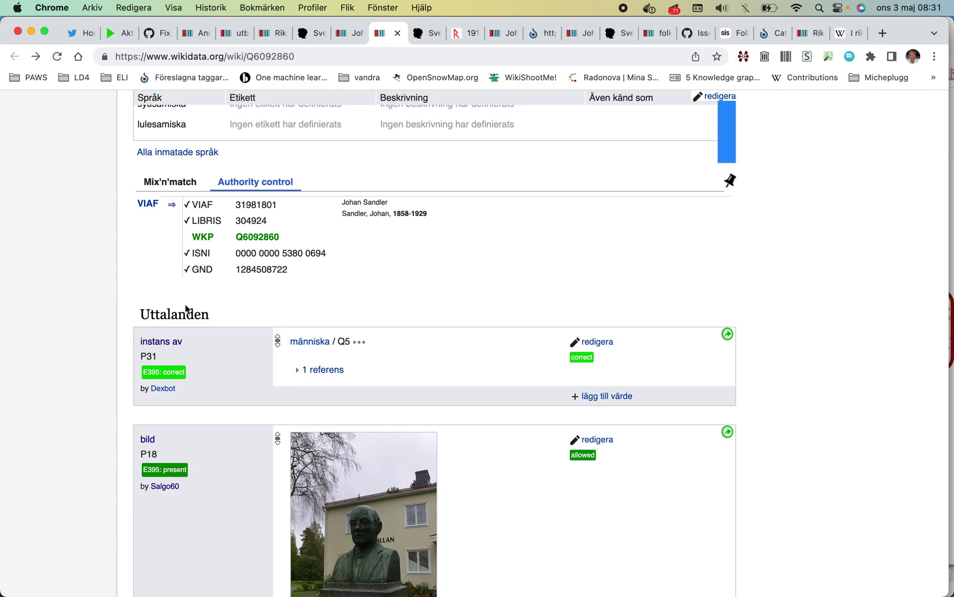
- Compare the item's current version with the version from the last dödsdatum edit in the revision history
{"action": "scroll", "coordinate": [196, 287], "scroll_direction": "up", "scroll_amount": 10}
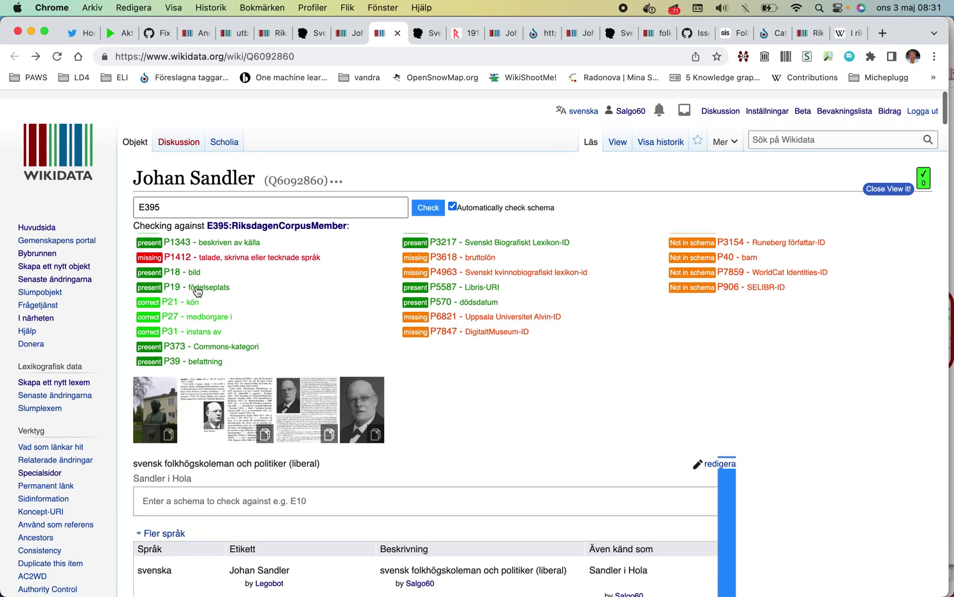
{"action": "left_click", "coordinate": [651, 134]}
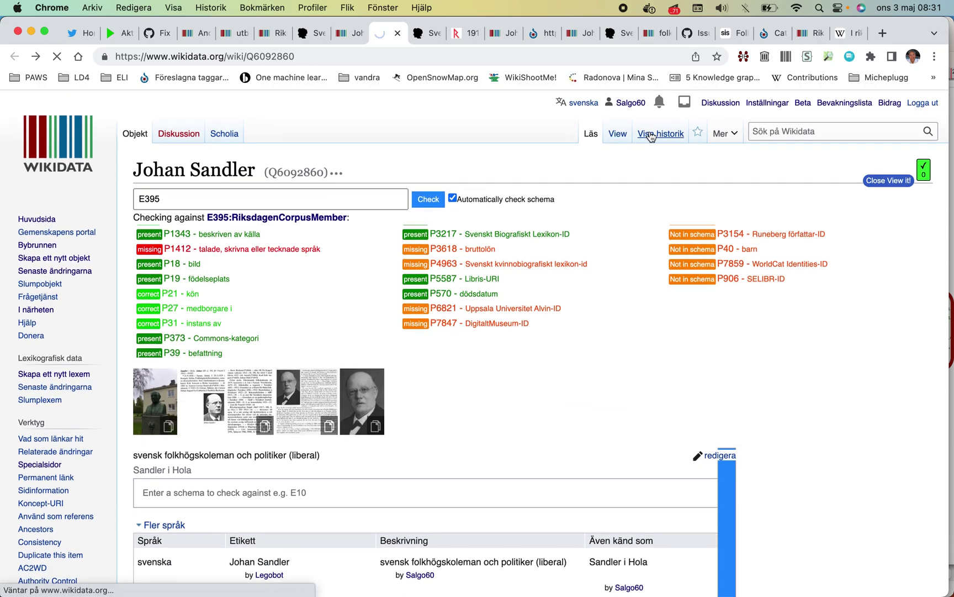
{"action": "scroll", "coordinate": [590, 250], "scroll_direction": "down", "scroll_amount": 3}
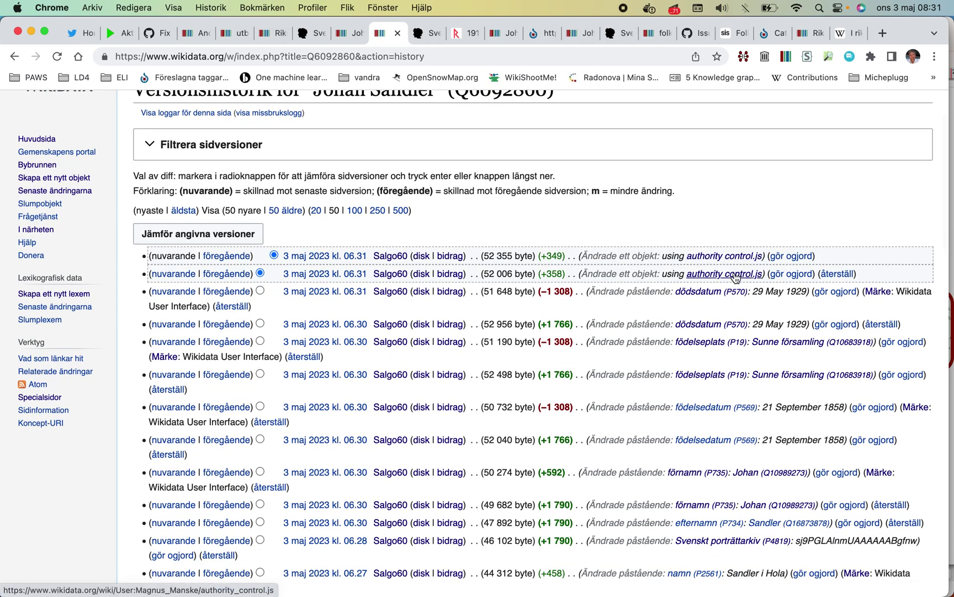
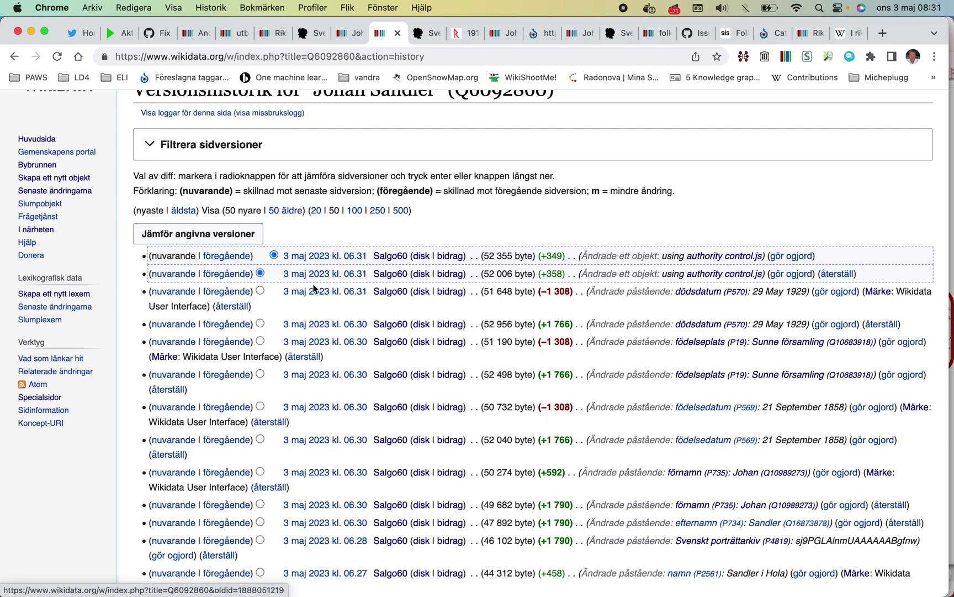
{"action": "left_click", "coordinate": [260, 291]}
{"action": "left_click", "coordinate": [238, 238]}
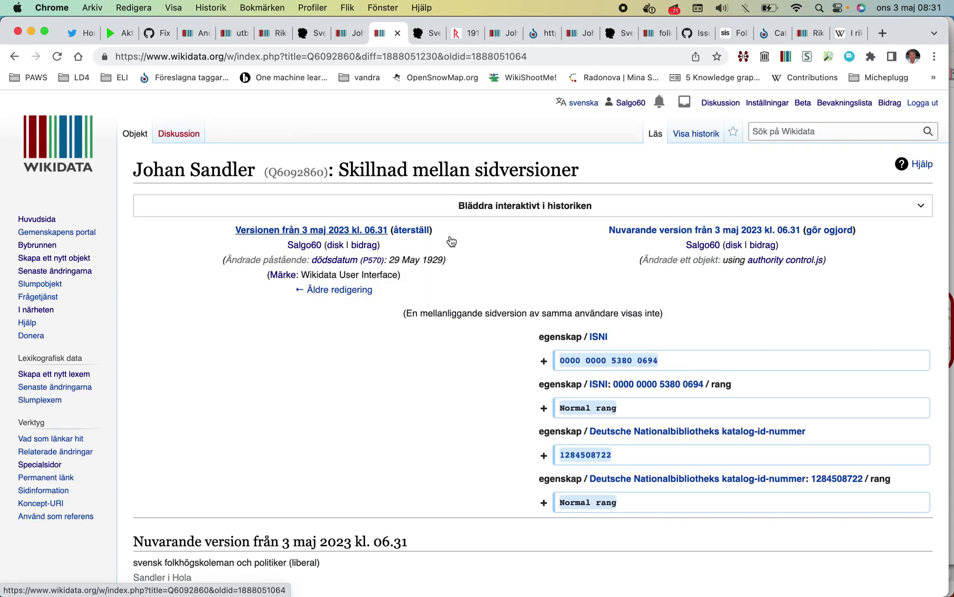
{"action": "scroll", "coordinate": [452, 241], "scroll_direction": "down", "scroll_amount": 3}
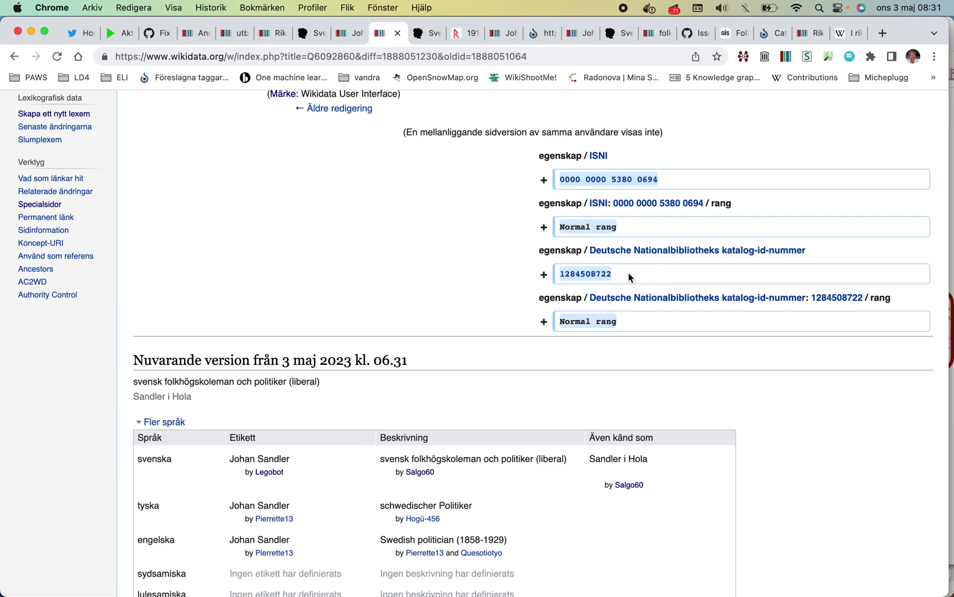
- Return to the item and examine the E395 schema check's required, optional and other properties
{"action": "left_click", "coordinate": [14, 56]}
{"action": "left_click", "coordinate": [14, 56]}
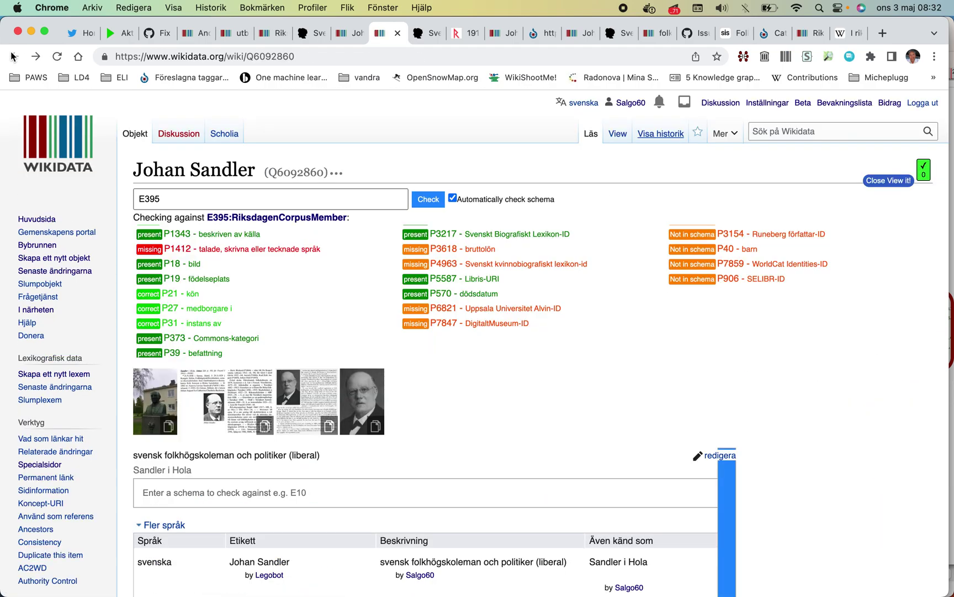
{"action": "scroll", "coordinate": [198, 425], "scroll_direction": "down", "scroll_amount": 15}
{"action": "scroll", "coordinate": [198, 425], "scroll_direction": "down", "scroll_amount": 20}
{"action": "scroll", "coordinate": [198, 425], "scroll_direction": "up", "scroll_amount": 10}
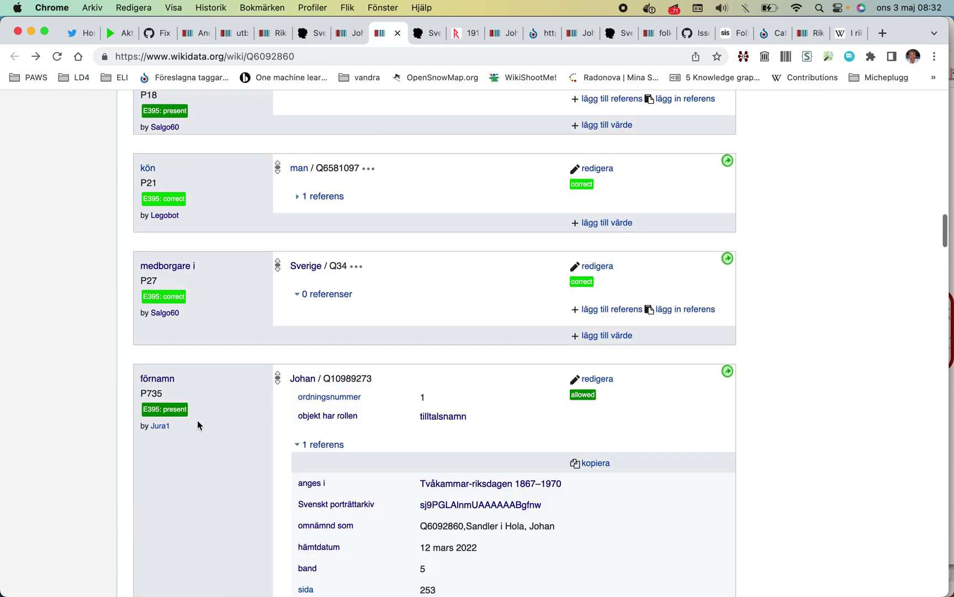
{"action": "scroll", "coordinate": [198, 424], "scroll_direction": "up", "scroll_amount": 20}
{"action": "scroll", "coordinate": [198, 425], "scroll_direction": "down", "scroll_amount": 2}
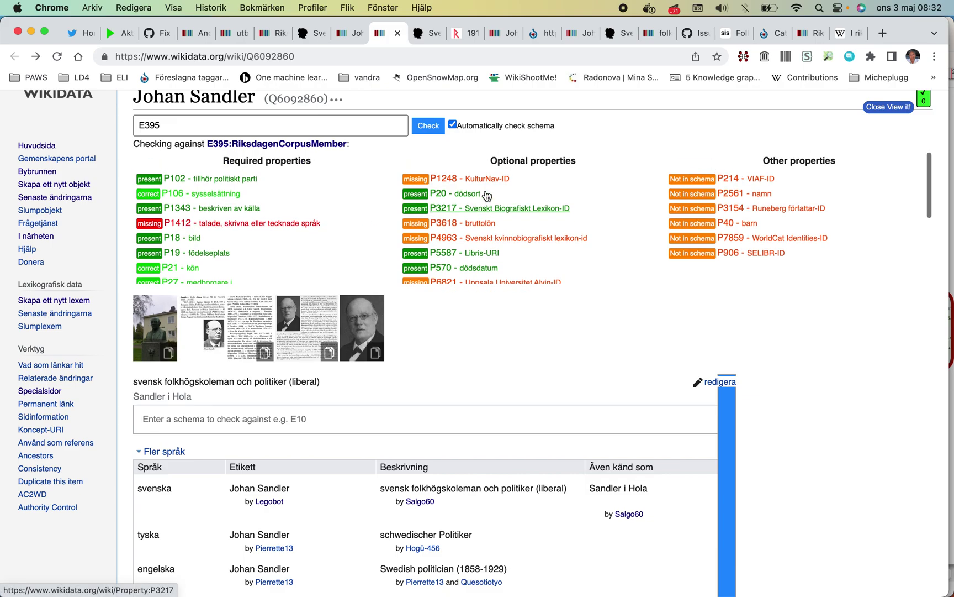
{"action": "scroll", "coordinate": [484, 211], "scroll_direction": "down", "scroll_amount": 1}
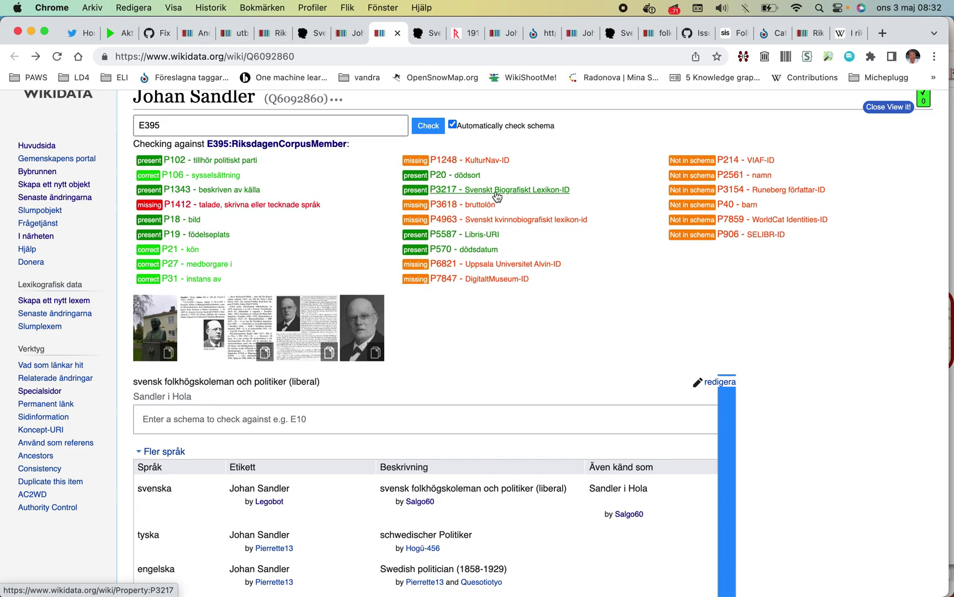
{"action": "scroll", "coordinate": [497, 197], "scroll_direction": "down", "scroll_amount": 1}
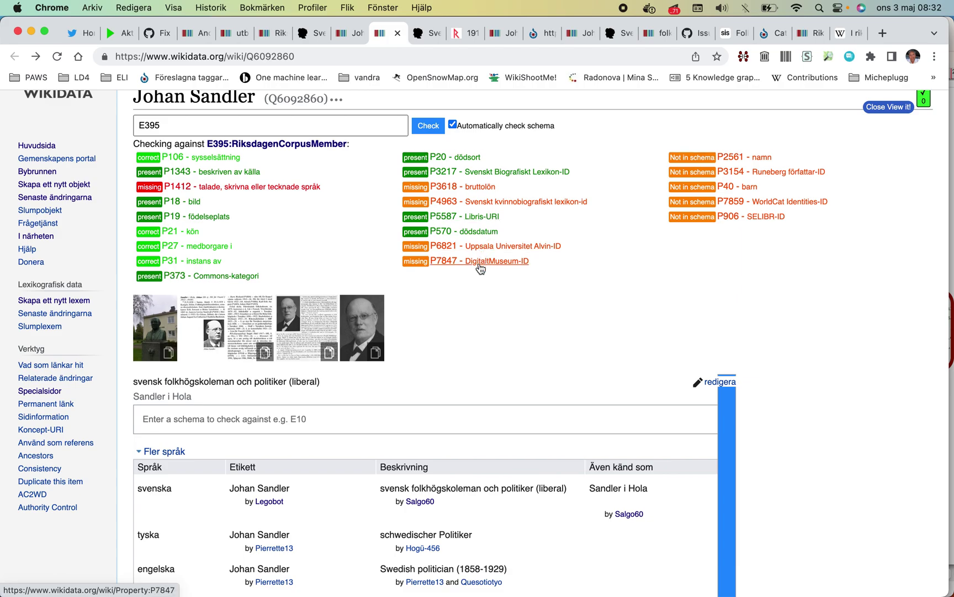
{"action": "scroll", "coordinate": [480, 268], "scroll_direction": "up", "scroll_amount": 3}
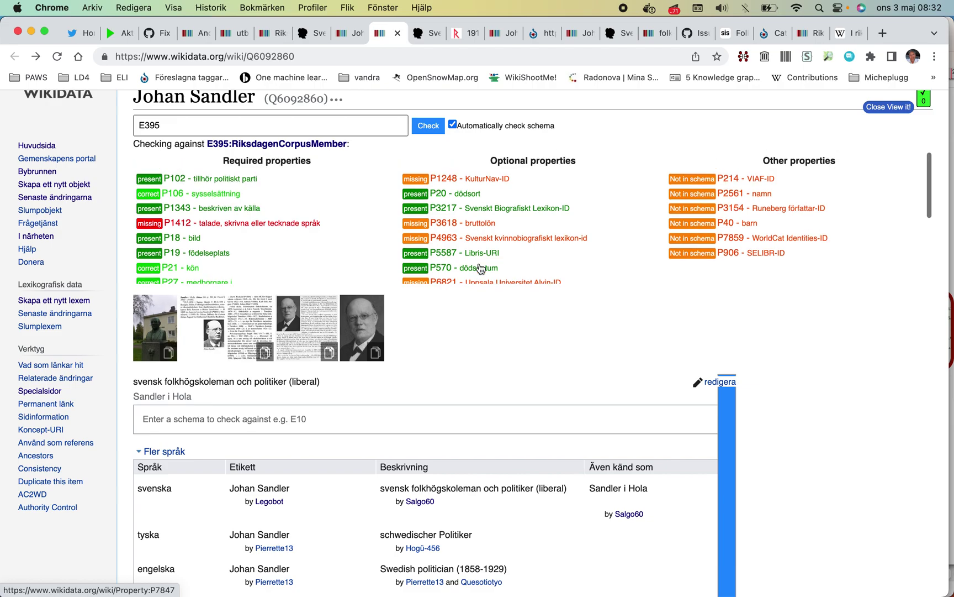
- Switch to item Q6196822 and examine its name, birth and death statements
{"action": "left_click", "coordinate": [347, 35]}
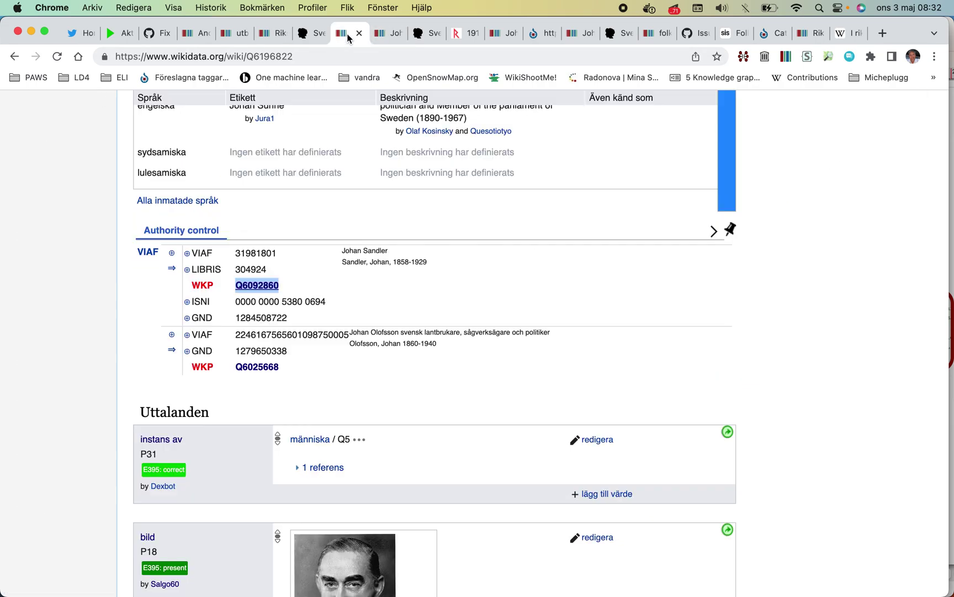
{"action": "scroll", "coordinate": [318, 189], "scroll_direction": "up", "scroll_amount": 10}
{"action": "scroll", "coordinate": [318, 188], "scroll_direction": "down", "scroll_amount": 15}
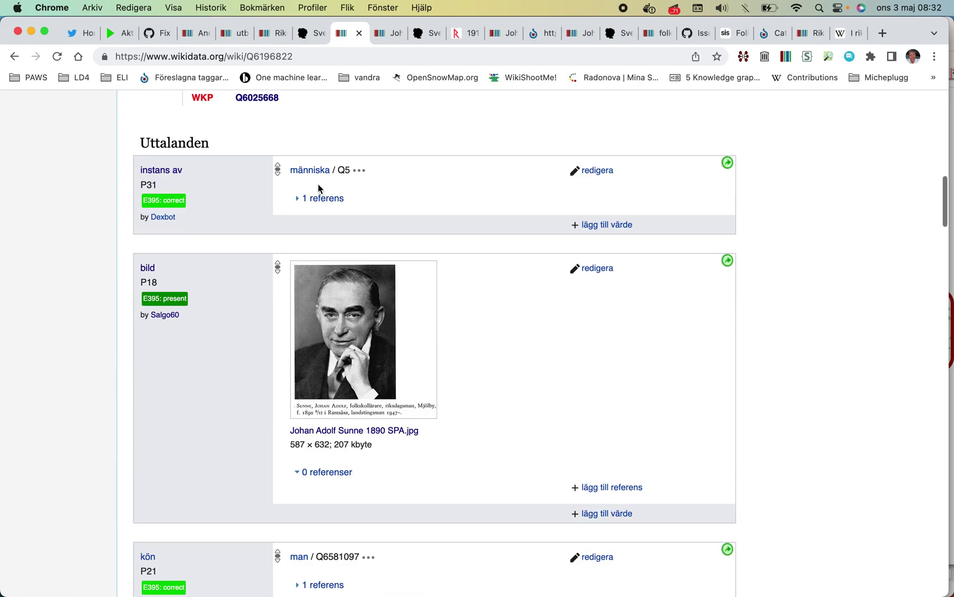
{"action": "scroll", "coordinate": [213, 241], "scroll_direction": "down", "scroll_amount": 8}
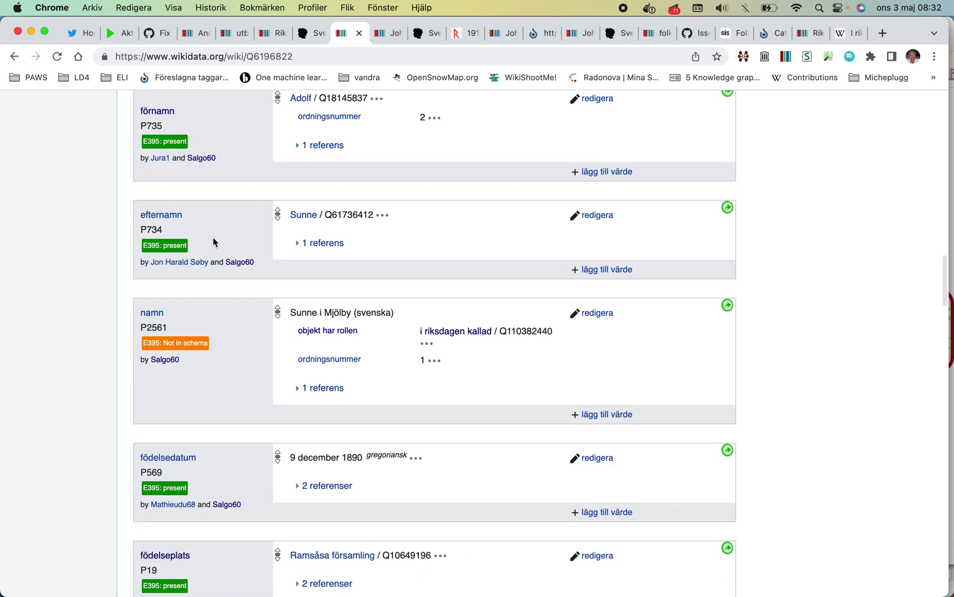
{"action": "scroll", "coordinate": [214, 242], "scroll_direction": "down", "scroll_amount": 1}
{"action": "scroll", "coordinate": [213, 242], "scroll_direction": "down", "scroll_amount": 2}
{"action": "scroll", "coordinate": [213, 242], "scroll_direction": "up", "scroll_amount": 5}
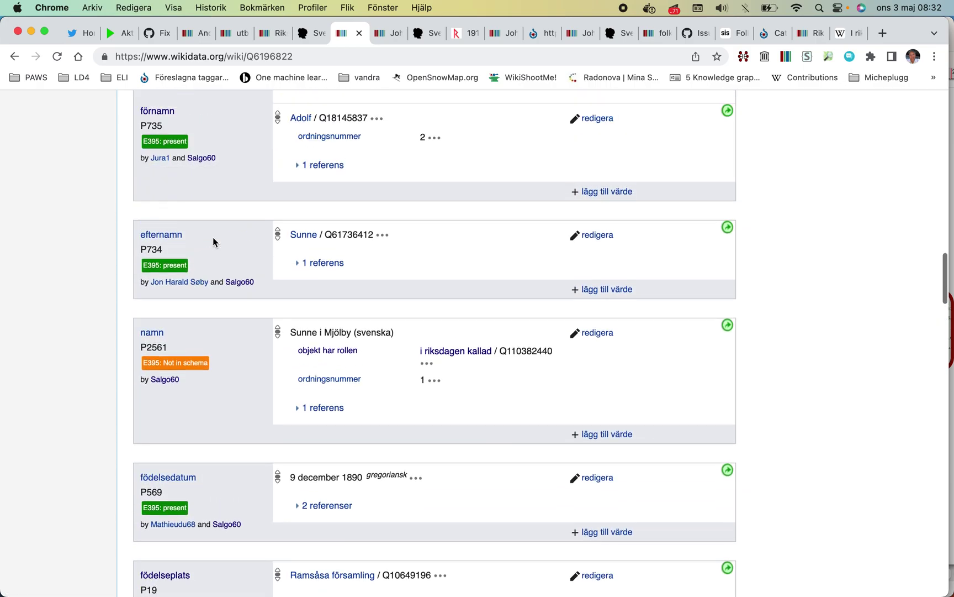
{"action": "scroll", "coordinate": [213, 242], "scroll_direction": "up", "scroll_amount": 1}
{"action": "scroll", "coordinate": [213, 241], "scroll_direction": "down", "scroll_amount": 6}
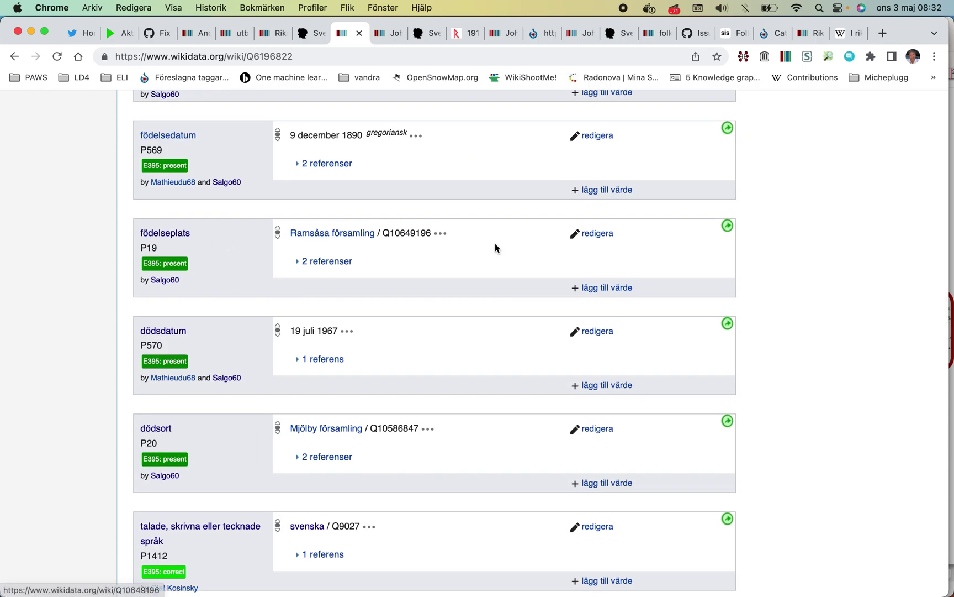
- Show the references of the födelseplats statement without changing them and open the Ramsåsa församling item in a new tab
{"action": "left_click", "coordinate": [576, 236]}
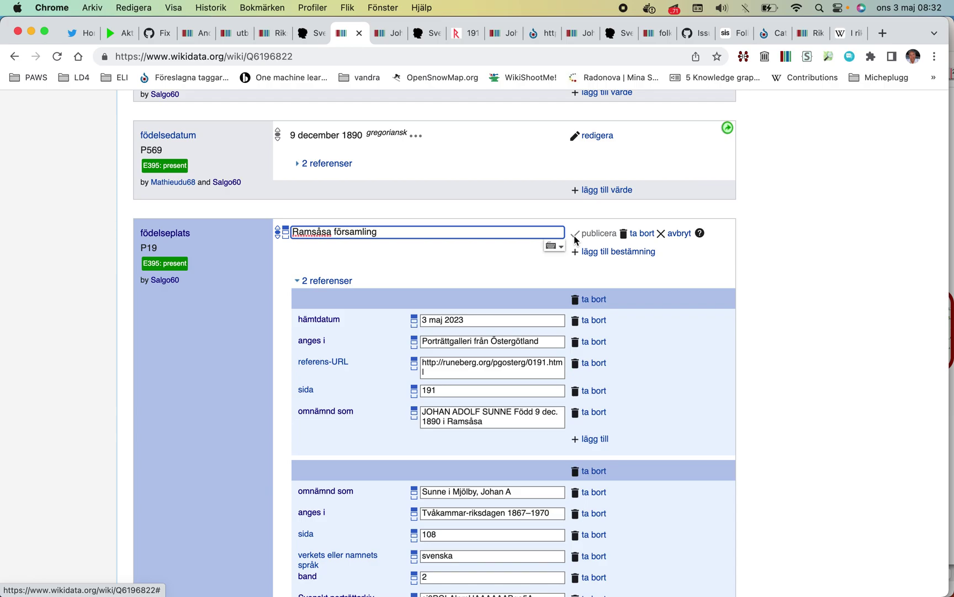
{"action": "left_click", "coordinate": [679, 234]}
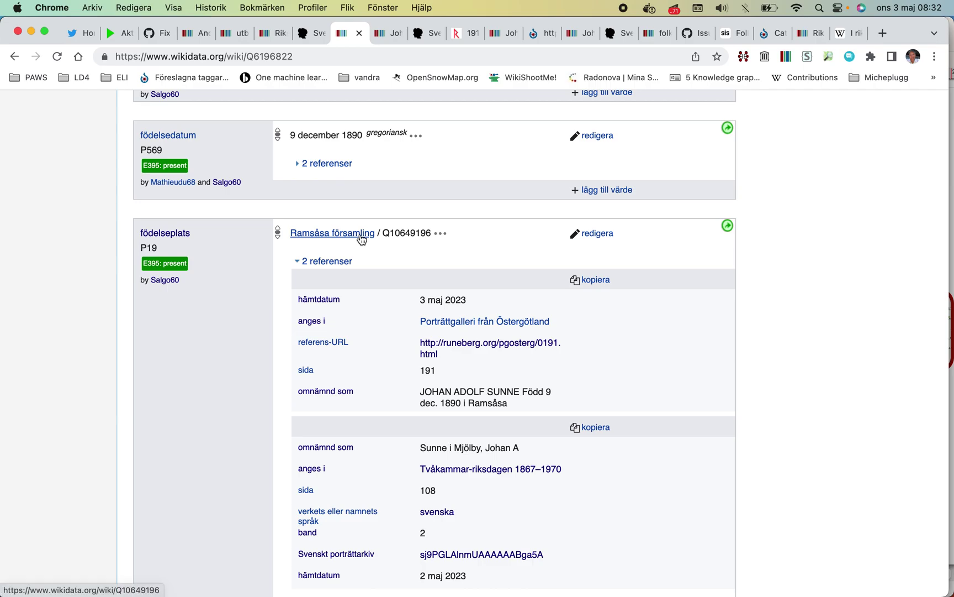
{"action": "right_click", "coordinate": [363, 233]}
{"action": "left_click", "coordinate": [370, 243]}
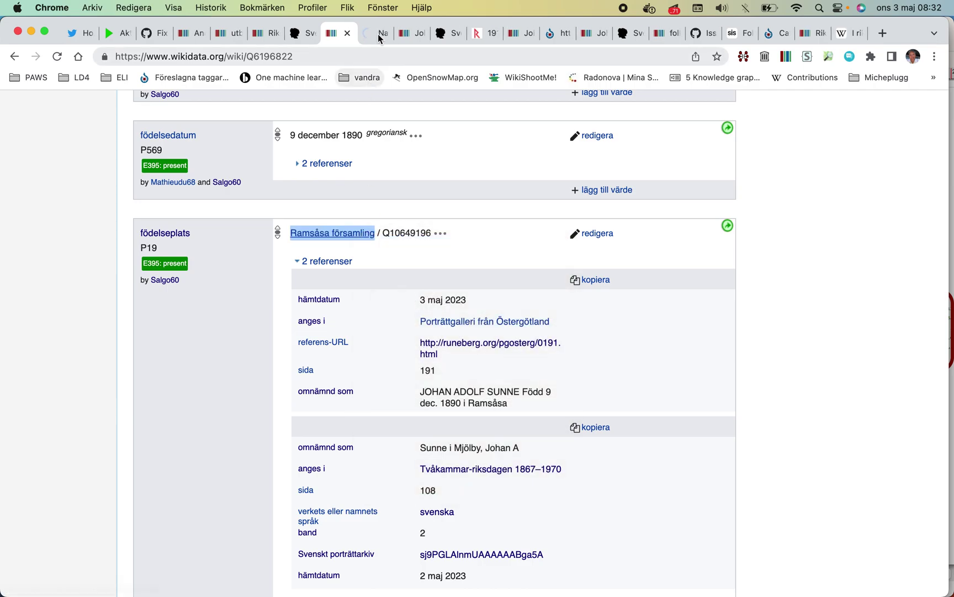
{"action": "left_click", "coordinate": [378, 35]}
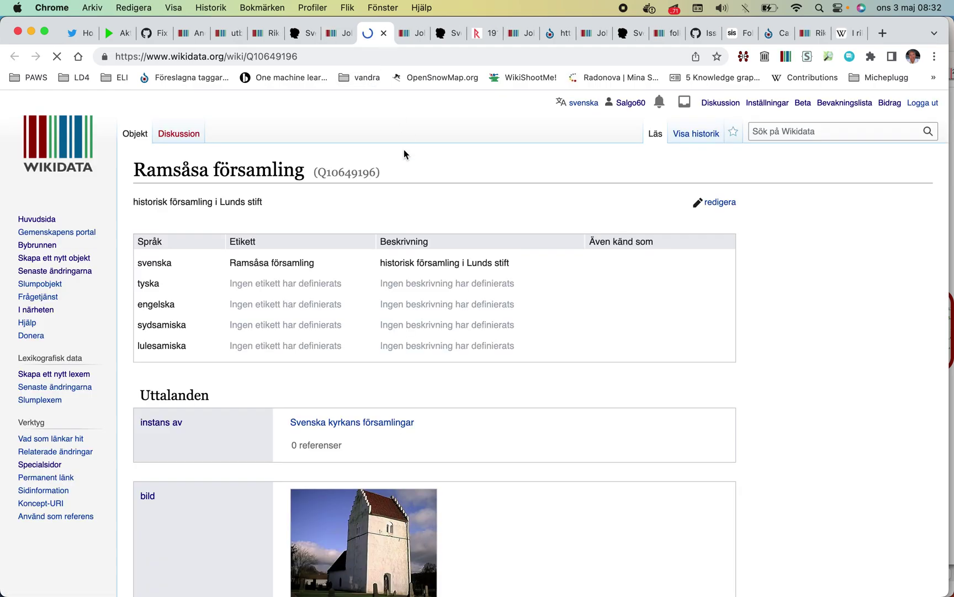
- Open the parish's Nationell Arkivdatabas reference code SE/LLA/13304 and view the church archive record at Riksarkivet
{"action": "scroll", "coordinate": [403, 154], "scroll_direction": "down", "scroll_amount": 15}
{"action": "scroll", "coordinate": [403, 153], "scroll_direction": "down", "scroll_amount": 2}
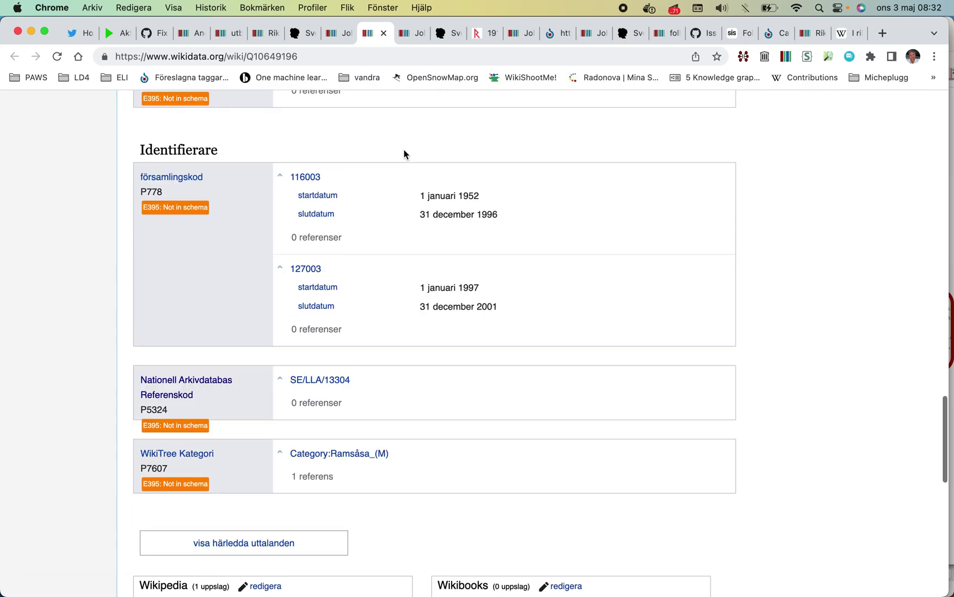
{"action": "scroll", "coordinate": [404, 153], "scroll_direction": "down", "scroll_amount": 3}
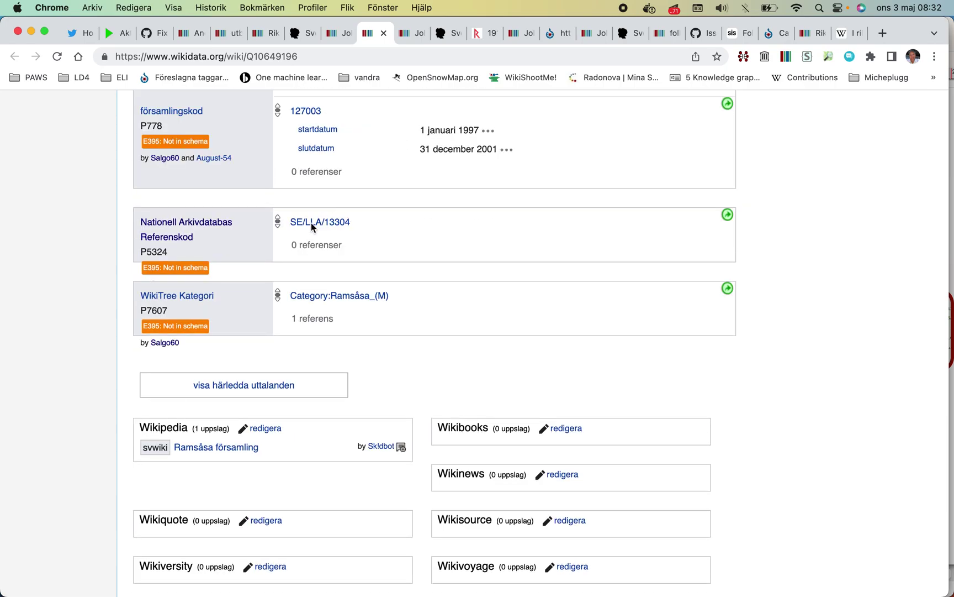
{"action": "left_click", "coordinate": [320, 283]}
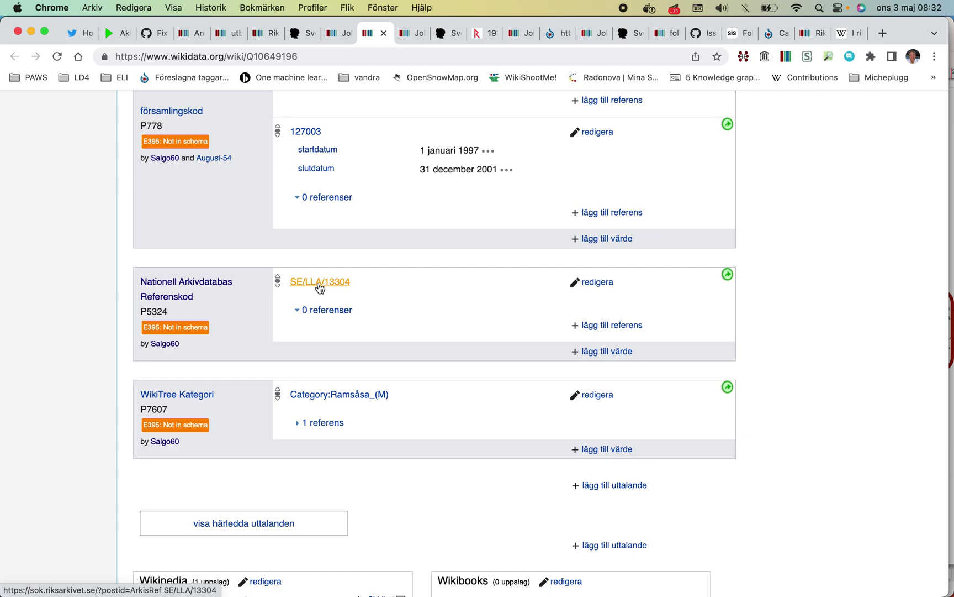
{"action": "left_click", "coordinate": [341, 34]}
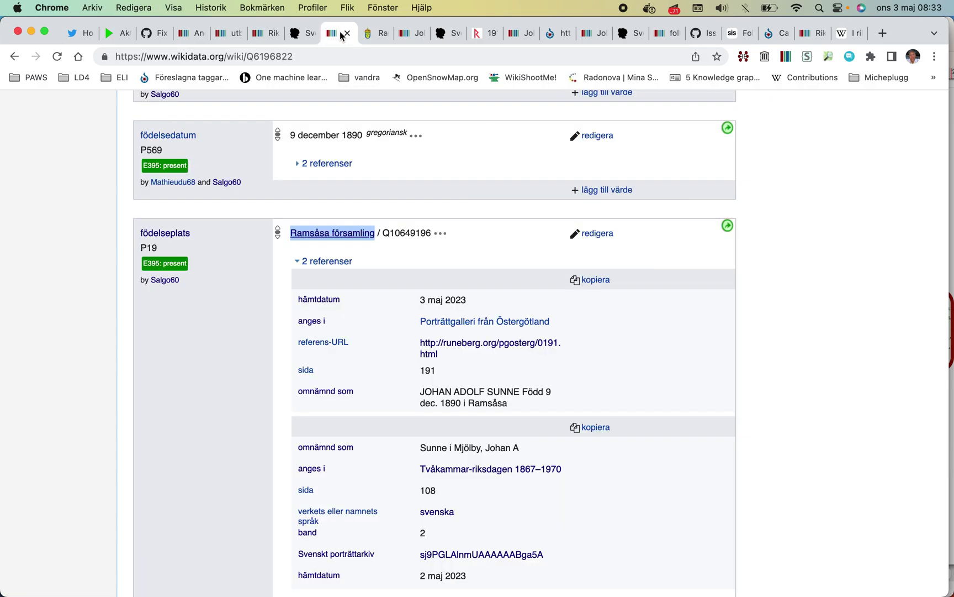
{"action": "left_click", "coordinate": [380, 34]}
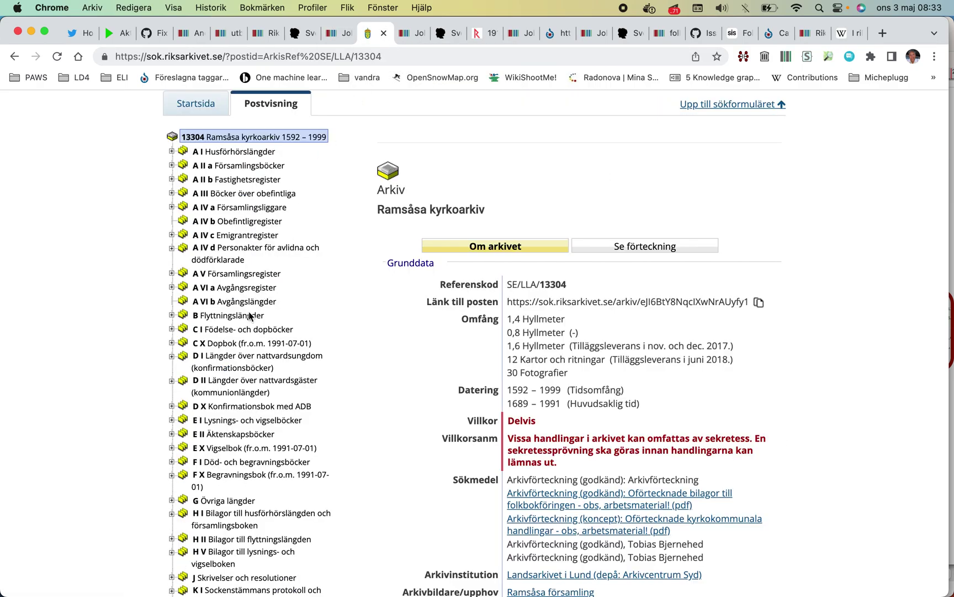
- Open the C I Födelse- och dopböcker series of Ramsåsa kyrkoarkiv and open volume 5's images (1862–1894) in a new tab
{"action": "left_click", "coordinate": [245, 329]}
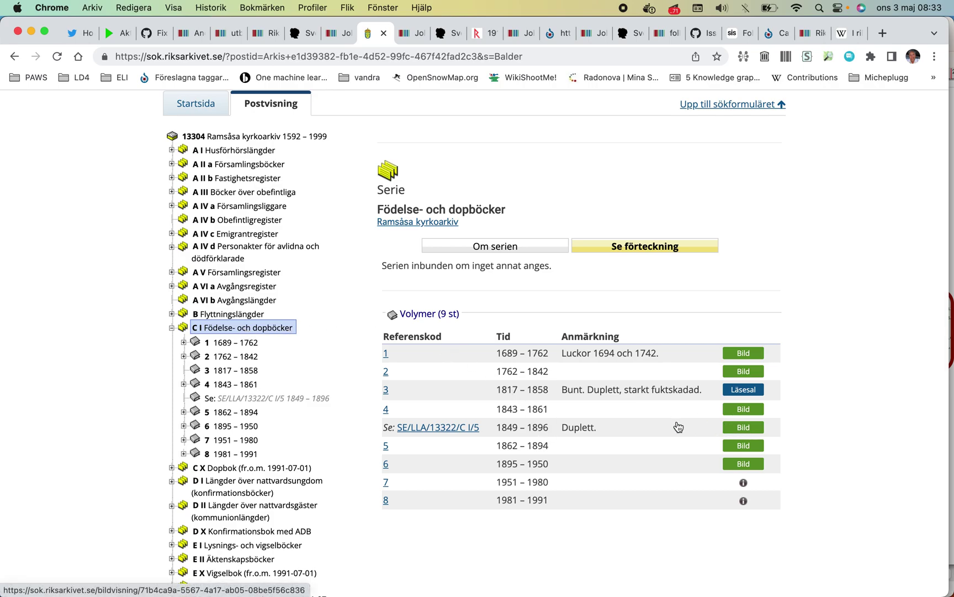
{"action": "right_click", "coordinate": [743, 446]}
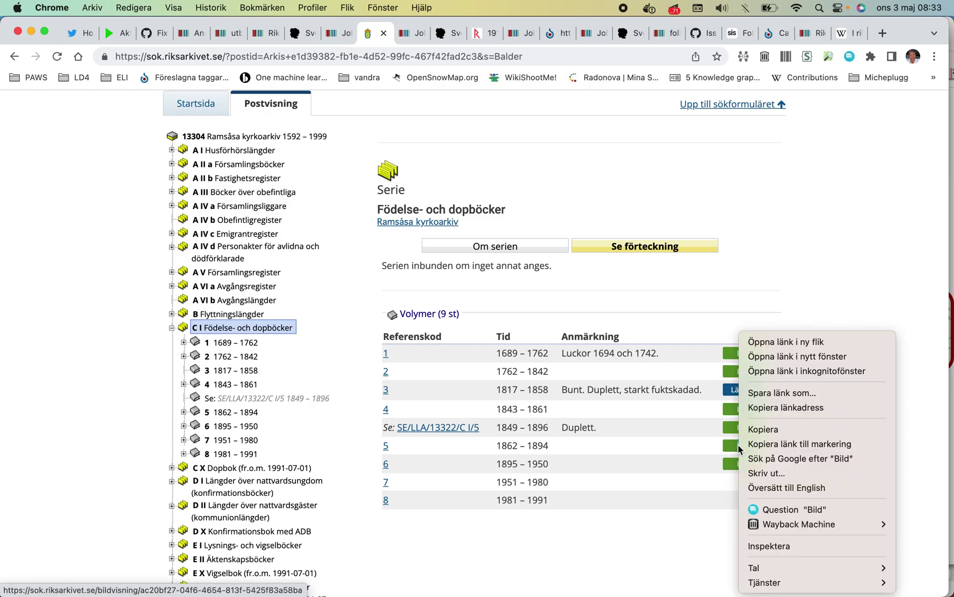
{"action": "left_click", "coordinate": [753, 353]}
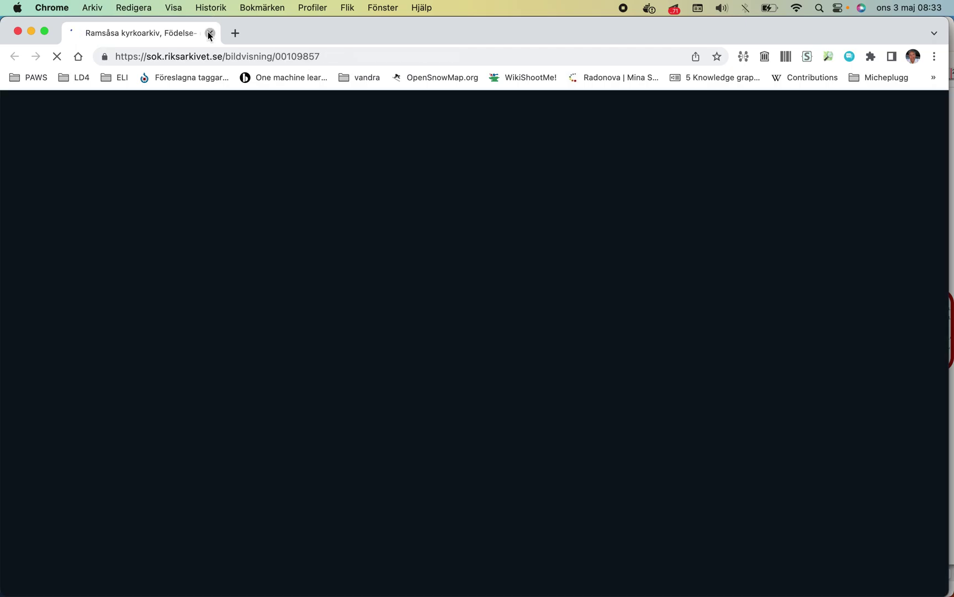
{"action": "left_click", "coordinate": [210, 33]}
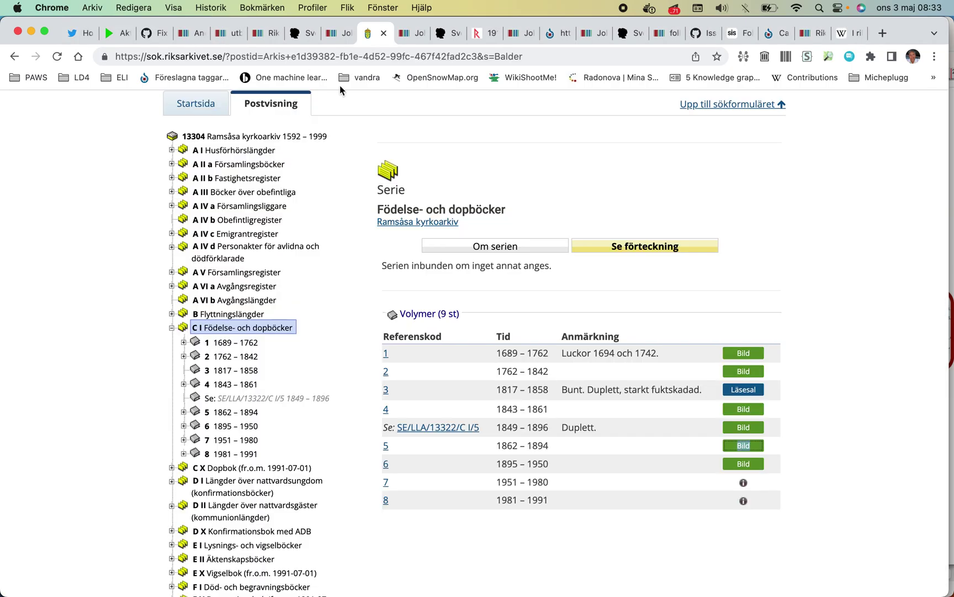
{"action": "right_click", "coordinate": [745, 448]}
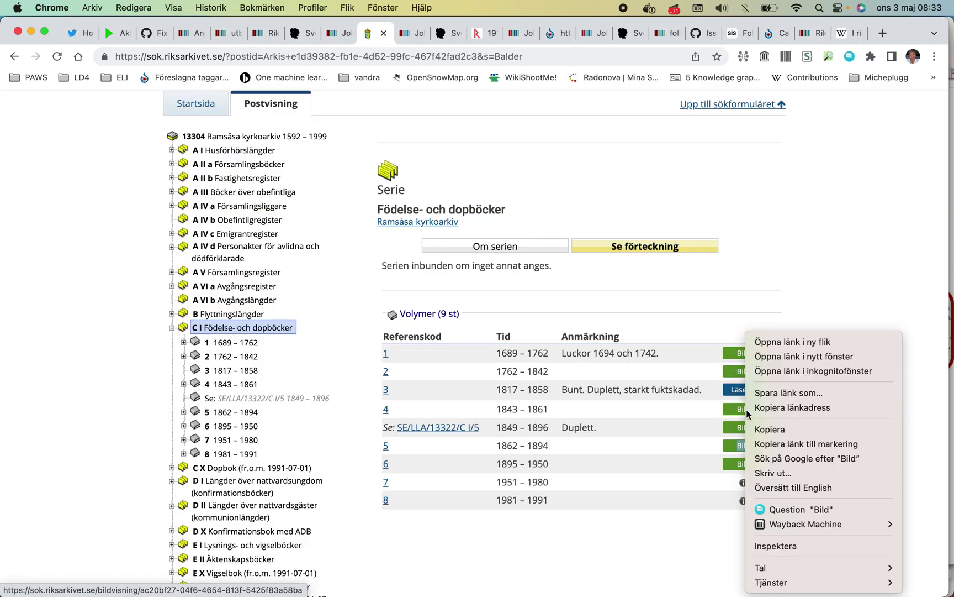
{"action": "left_click", "coordinate": [762, 342]}
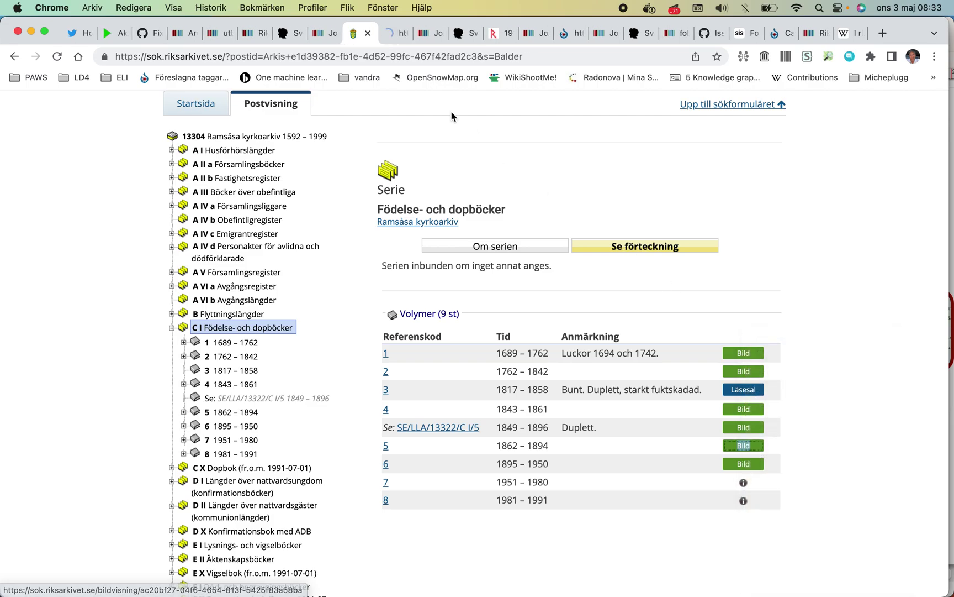
- Check the födelsedatum statement on item Q6196822 and return to the volume's scanned images
{"action": "left_click", "coordinate": [327, 35]}
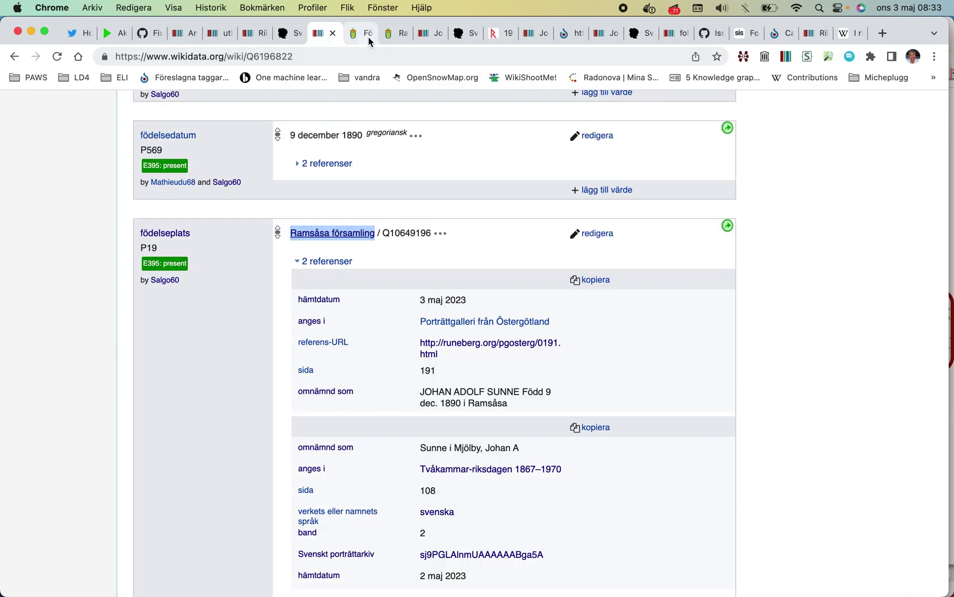
{"action": "left_click", "coordinate": [390, 34]}
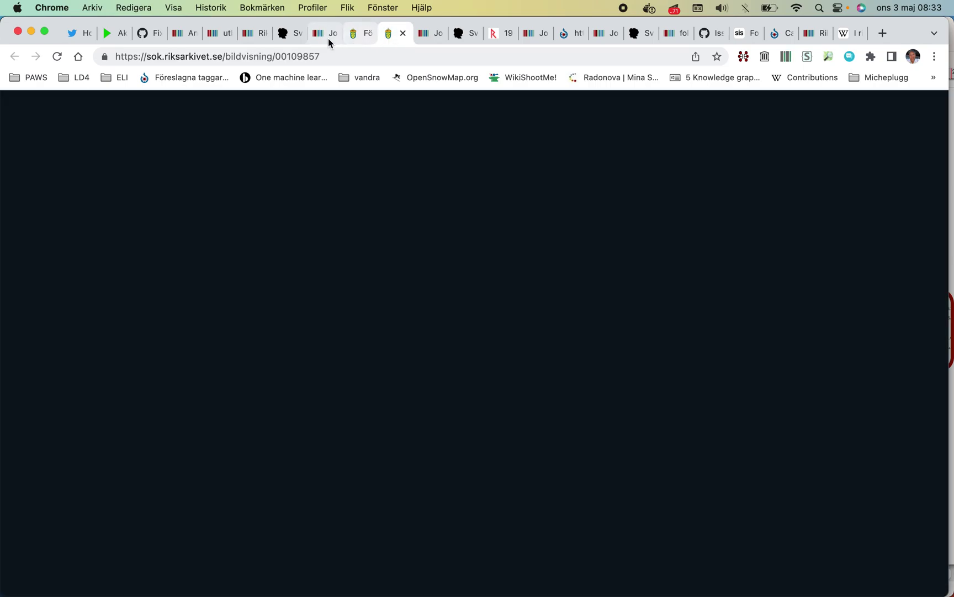
{"action": "left_click", "coordinate": [328, 38]}
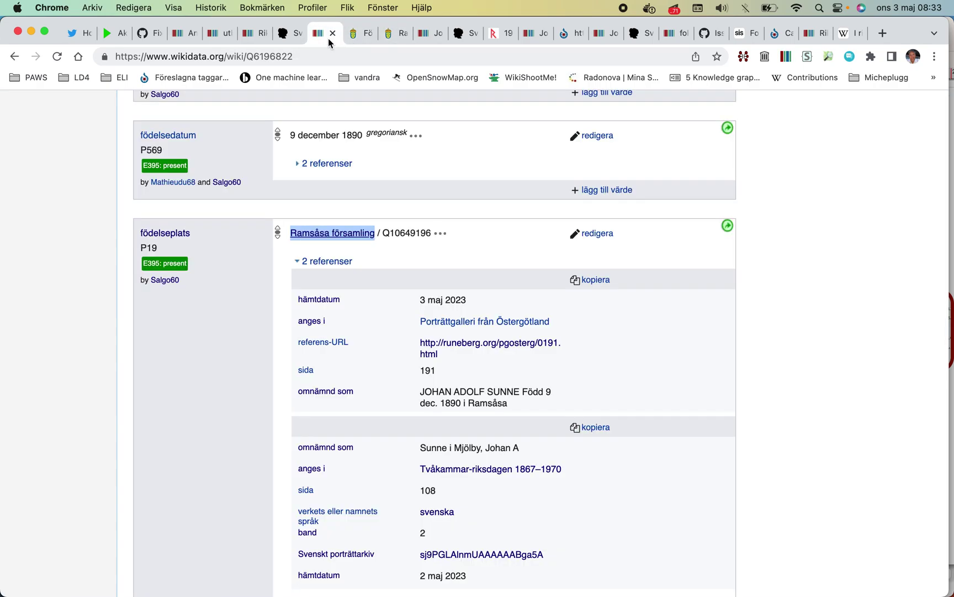
{"action": "left_click", "coordinate": [390, 34]}
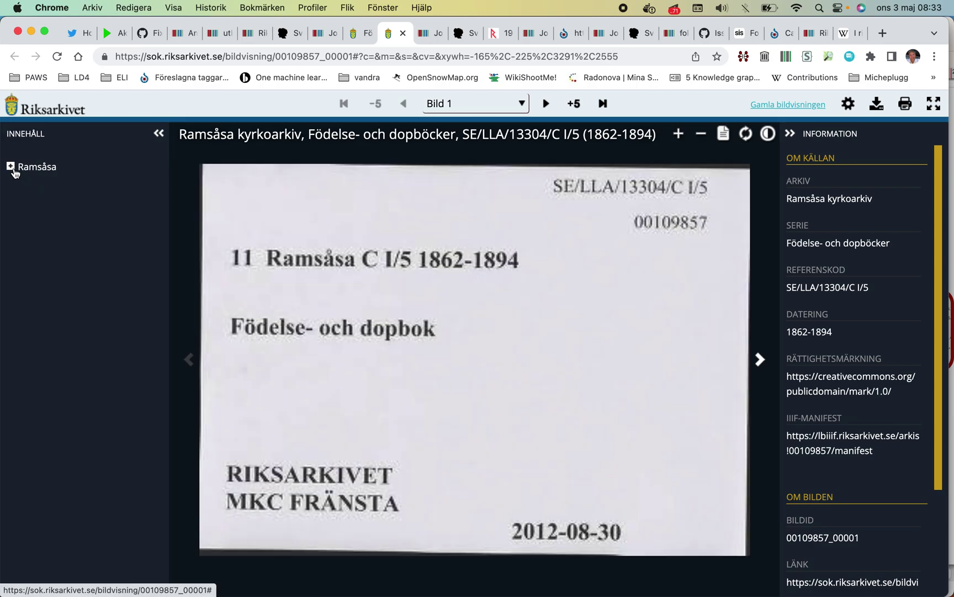
- In the Födelse och dop contents, go to the 1890 register page, Bild 96, and locate the politician's birth entry
{"action": "left_click", "coordinate": [10, 165]}
{"action": "left_click", "coordinate": [21, 200]}
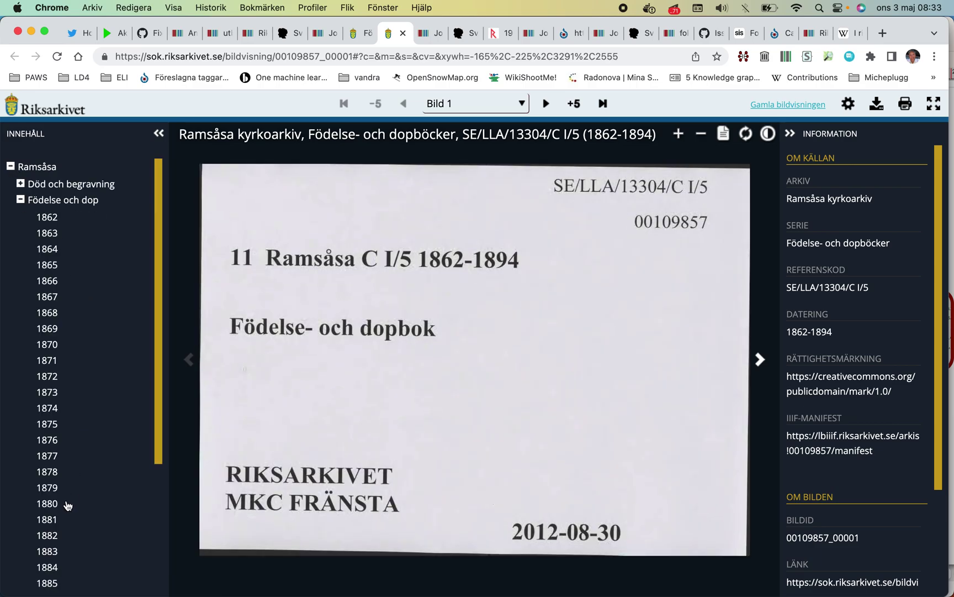
{"action": "scroll", "coordinate": [61, 495], "scroll_direction": "down", "scroll_amount": 5}
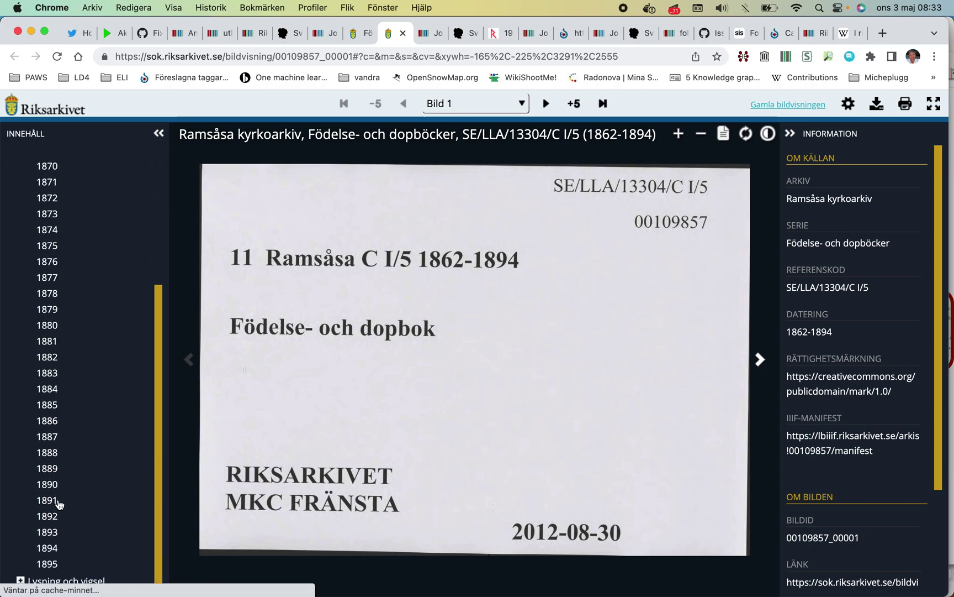
{"action": "left_click", "coordinate": [57, 501]}
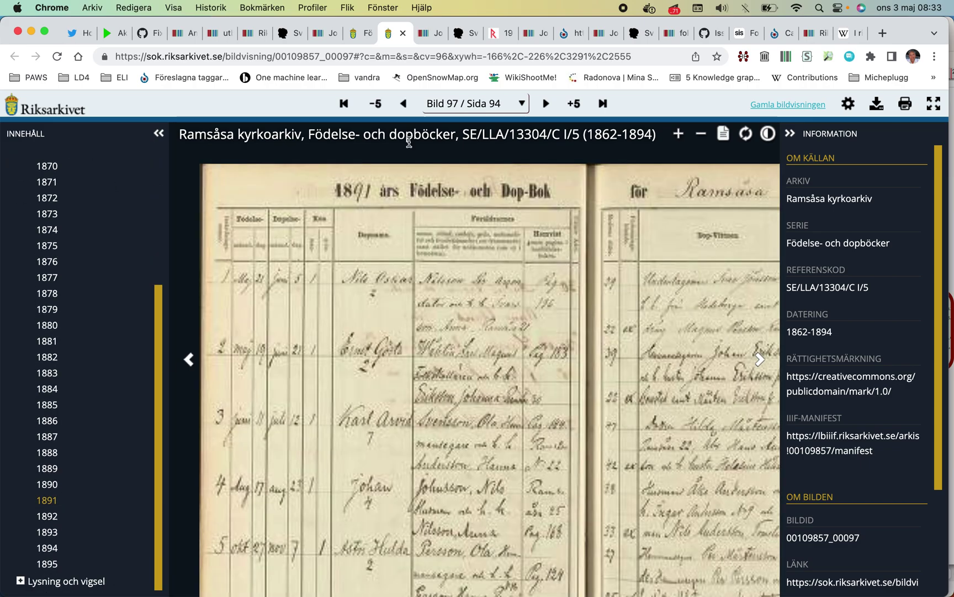
{"action": "left_click", "coordinate": [404, 104]}
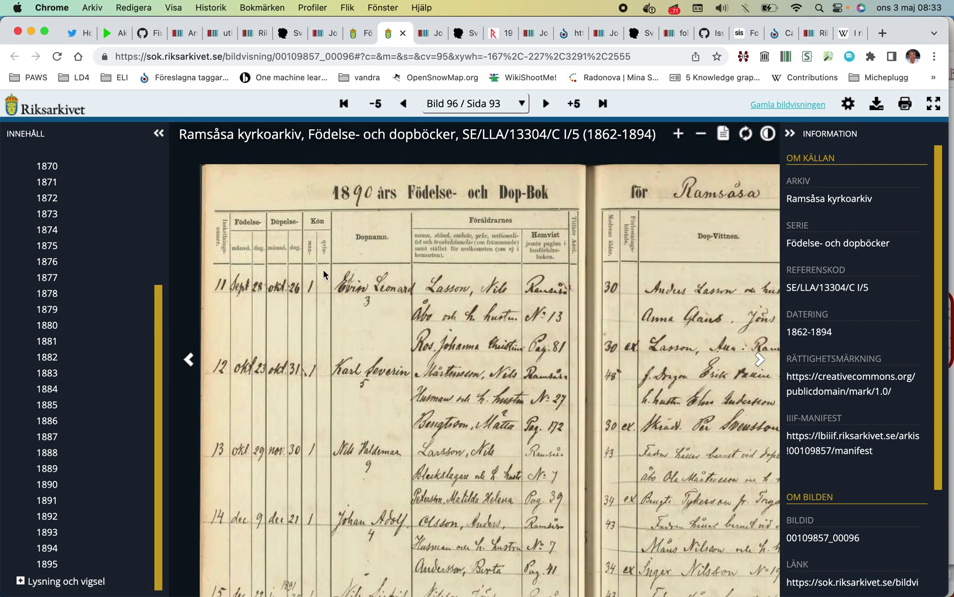
{"action": "scroll", "coordinate": [323, 278], "scroll_direction": "down", "scroll_amount": 5}
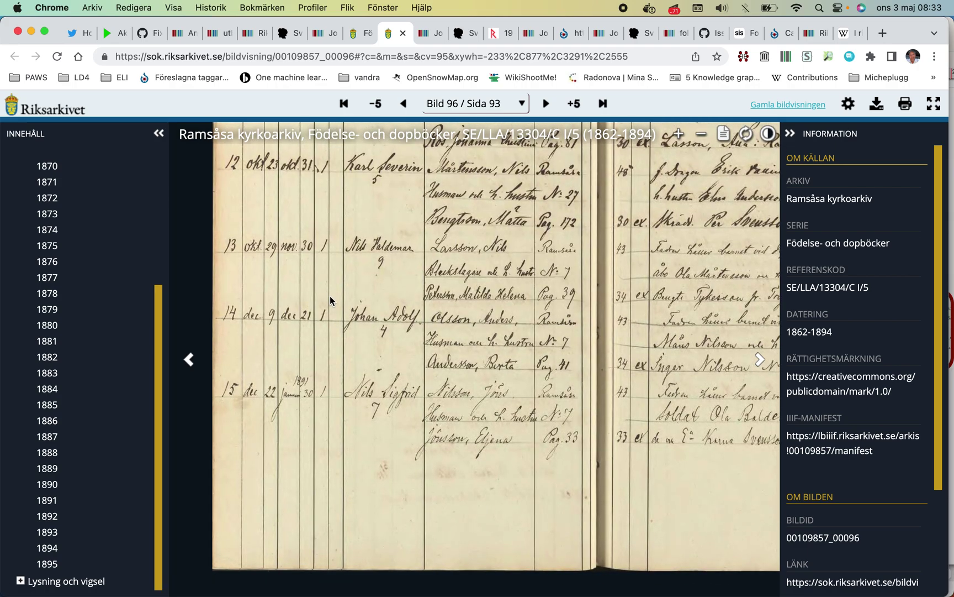
{"action": "left_click_drag", "start_coordinate": [330, 358], "coordinate": [369, 297]}
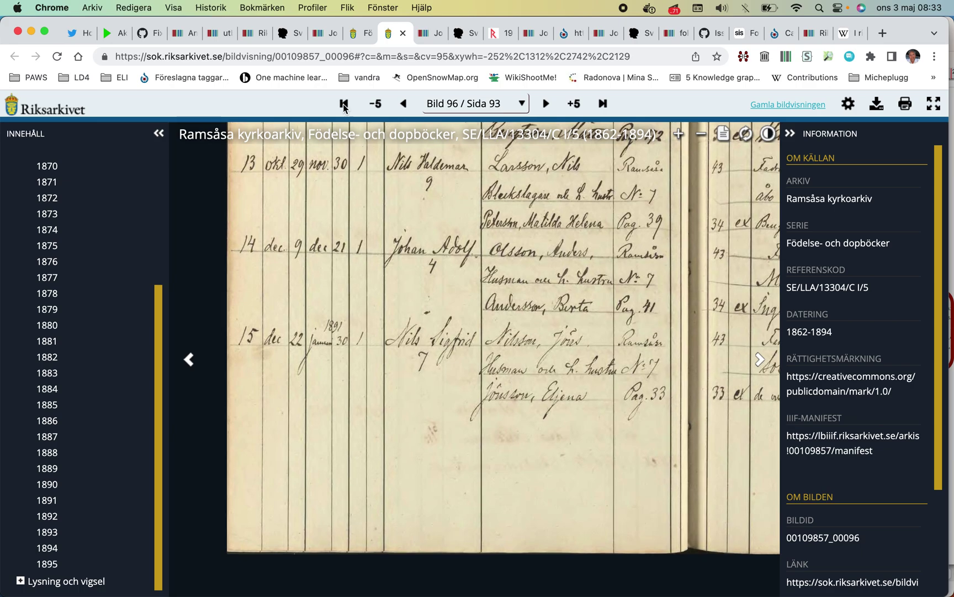
- Copy the full web address of register image 00109857_00096
{"action": "left_click", "coordinate": [328, 56]}
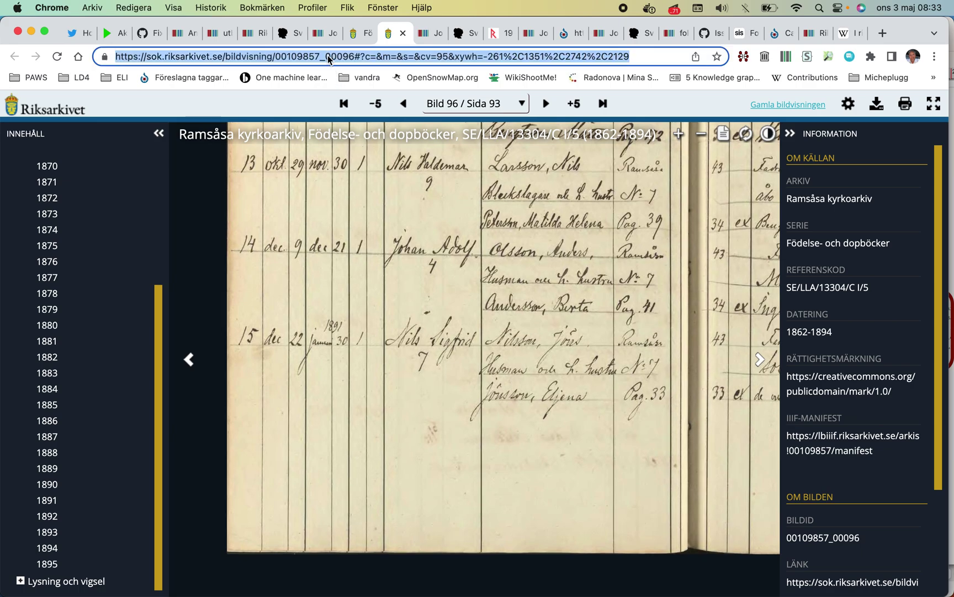
{"action": "right_click", "coordinate": [329, 59]}
{"action": "left_click", "coordinate": [354, 165]}
{"action": "right_click", "coordinate": [413, 59]}
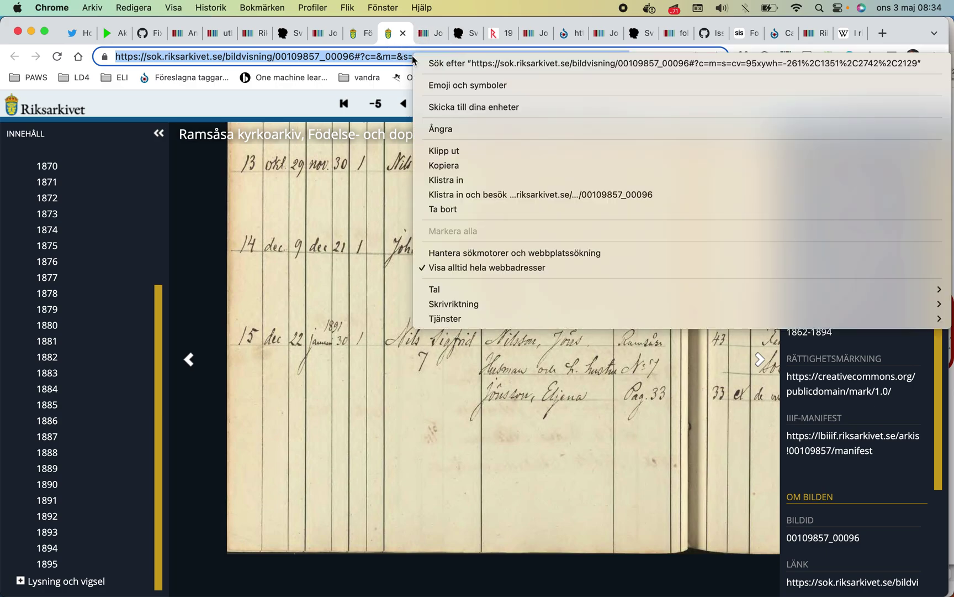
{"action": "left_click", "coordinate": [436, 162]}
- Switch to item Q6092860 and start a new födelseplats reference with anges i set to födelse- och dopbok
{"action": "left_click", "coordinate": [436, 35]}
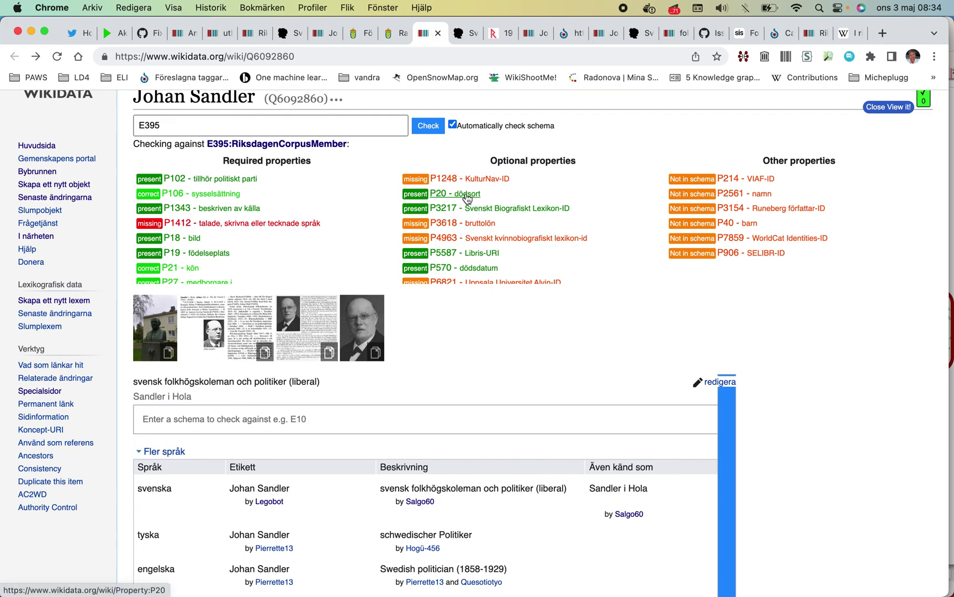
{"action": "scroll", "coordinate": [468, 198], "scroll_direction": "down", "scroll_amount": 15}
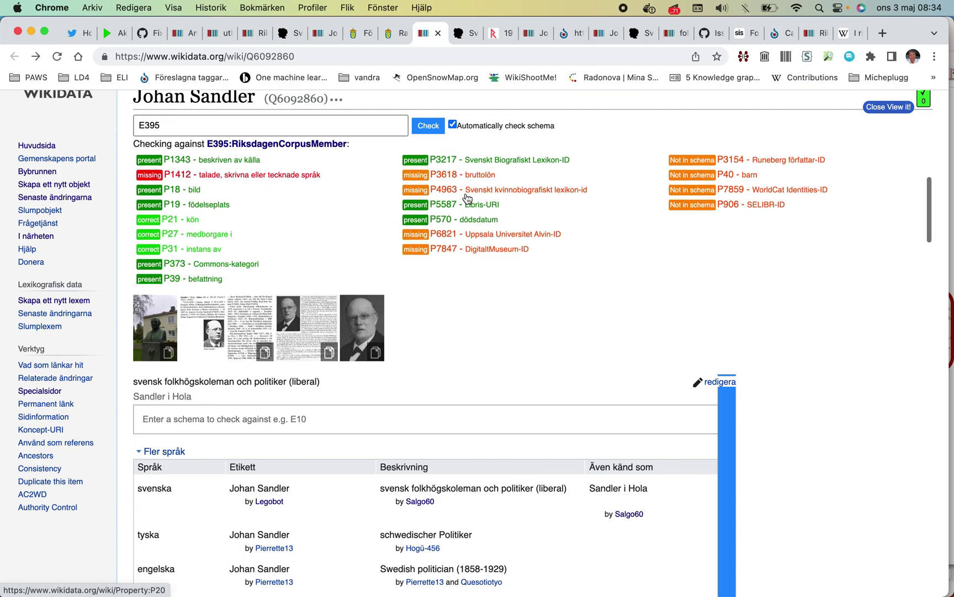
{"action": "scroll", "coordinate": [430, 319], "scroll_direction": "down", "scroll_amount": 20}
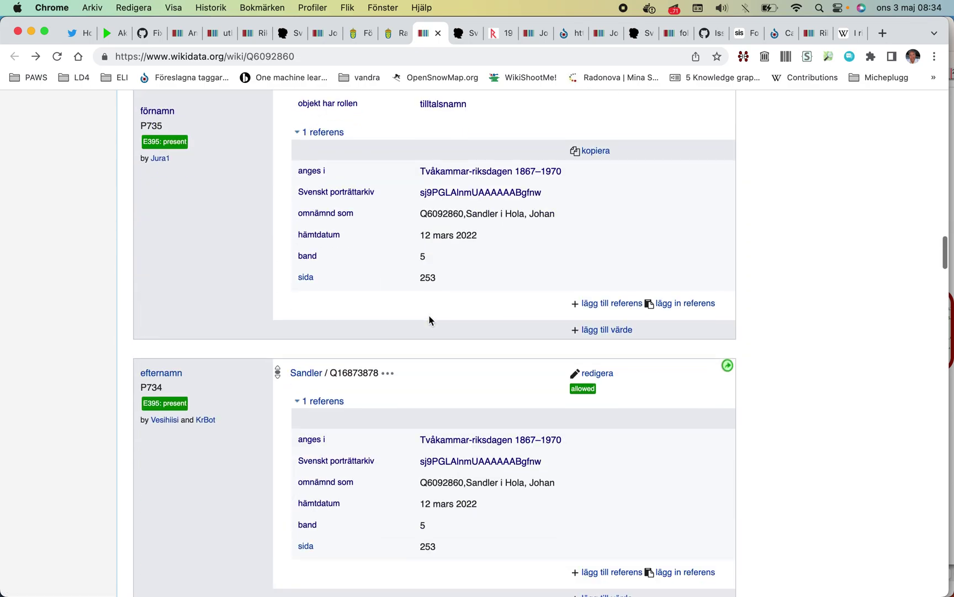
{"action": "scroll", "coordinate": [430, 319], "scroll_direction": "down", "scroll_amount": 10}
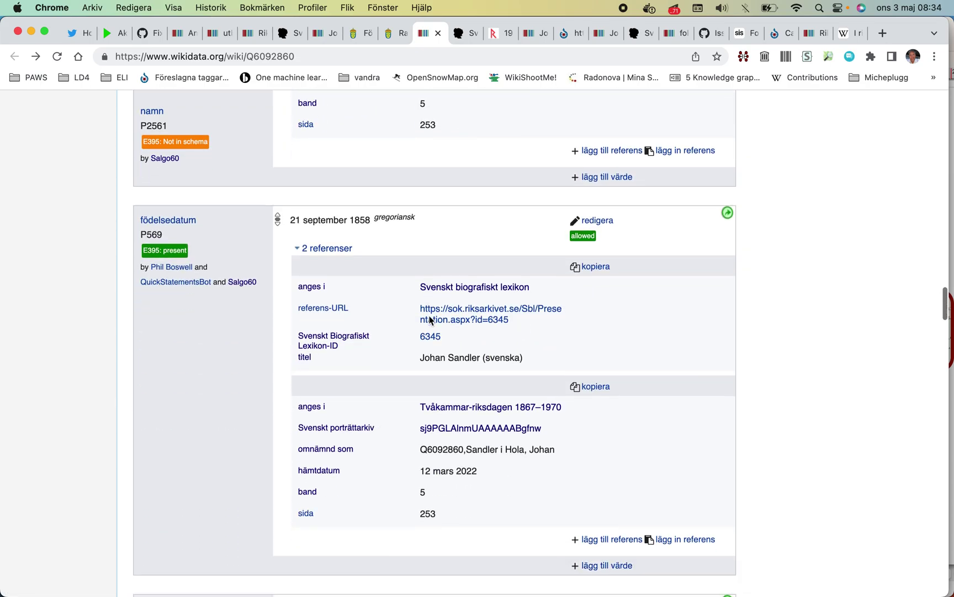
{"action": "scroll", "coordinate": [430, 319], "scroll_direction": "down", "scroll_amount": 2}
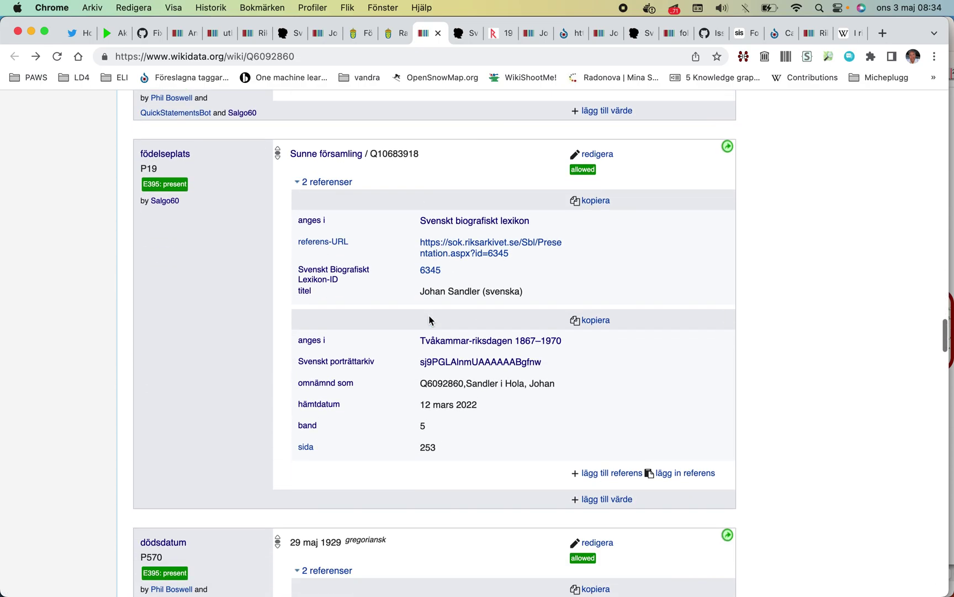
{"action": "scroll", "coordinate": [540, 231], "scroll_direction": "down", "scroll_amount": 4}
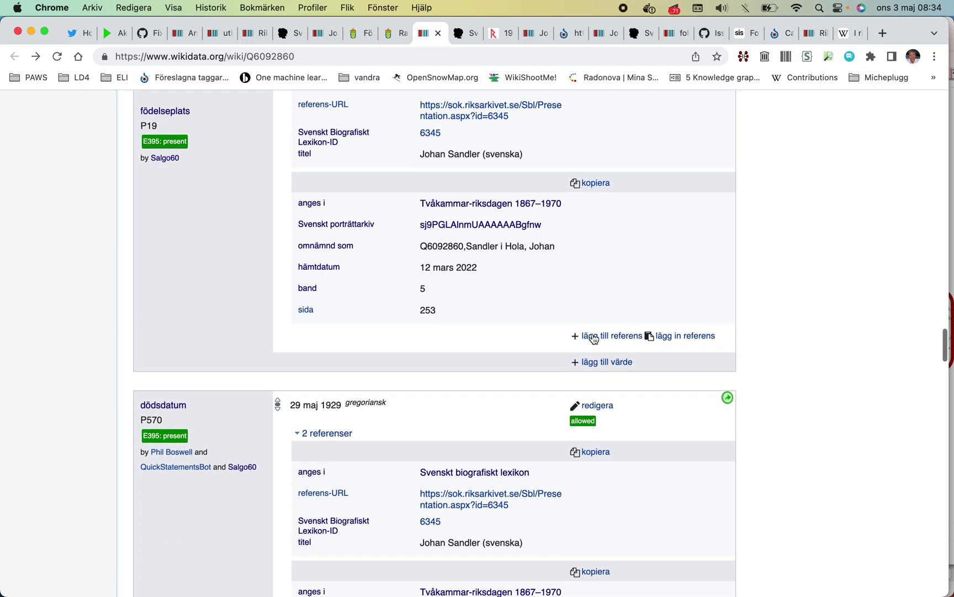
{"action": "left_click", "coordinate": [593, 334]}
{"action": "scroll", "coordinate": [594, 333], "scroll_direction": "down", "scroll_amount": 5}
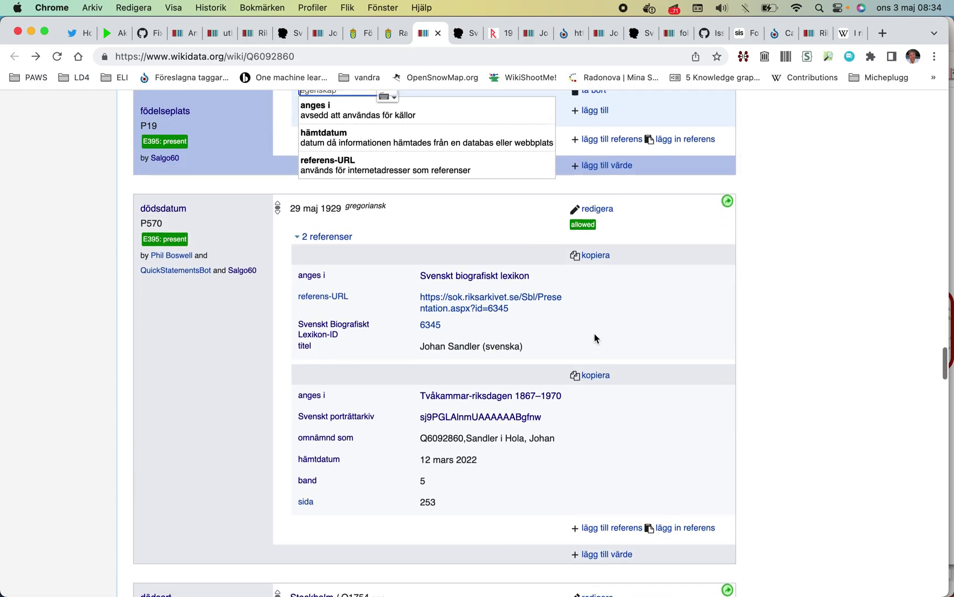
{"action": "scroll", "coordinate": [595, 333], "scroll_direction": "up", "scroll_amount": 3}
{"action": "type", "text": "a"}
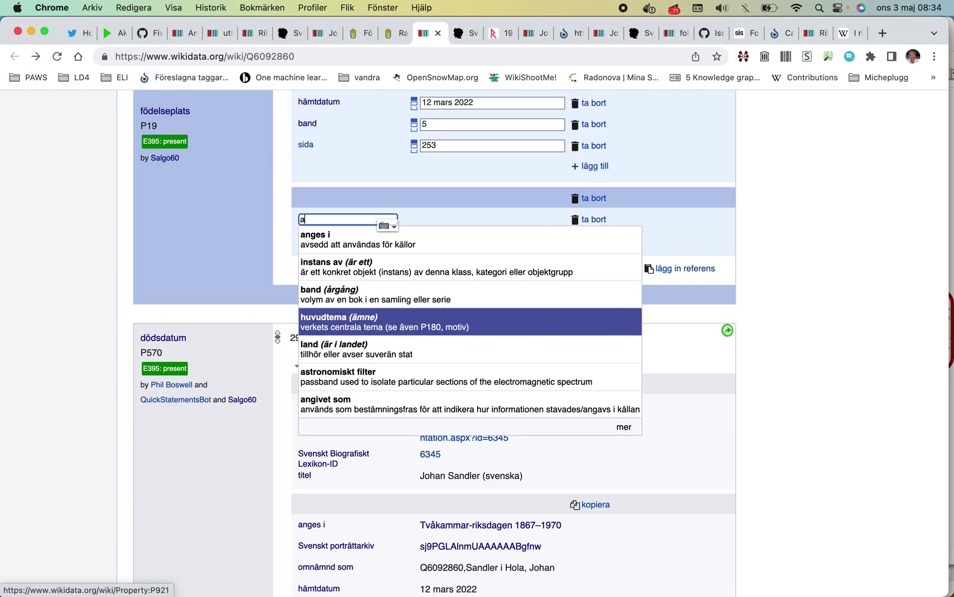
{"action": "left_click", "coordinate": [522, 244]}
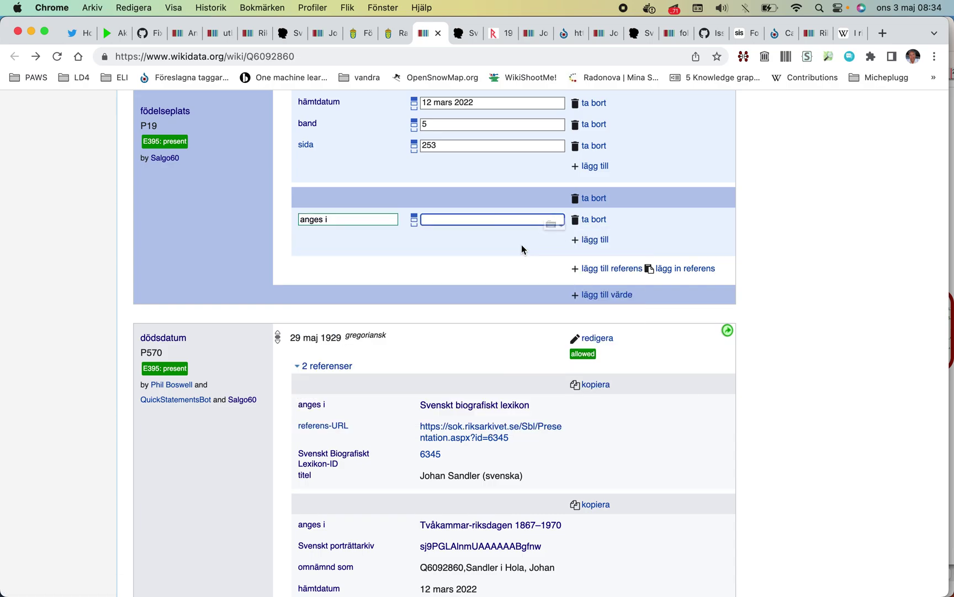
{"action": "type", "text": "födelse-"}
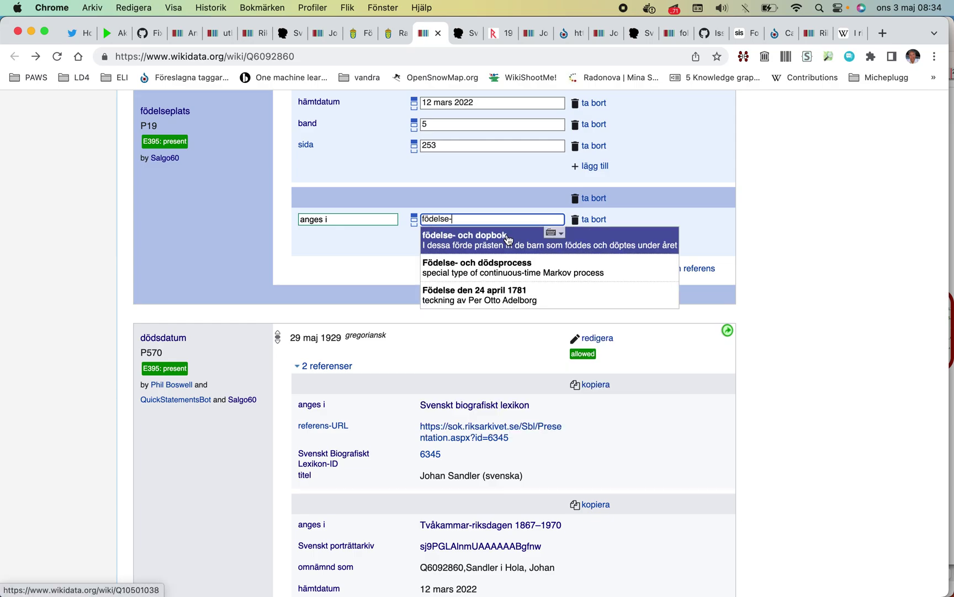
{"action": "left_click", "coordinate": [508, 239]}
- Add a referens-URL to the new reference, using the copied Riksarkivet address of image 00109857_00096
{"action": "left_click", "coordinate": [590, 241]}
{"action": "type", "text": "ref"}
{"action": "left_click", "coordinate": [461, 280]}
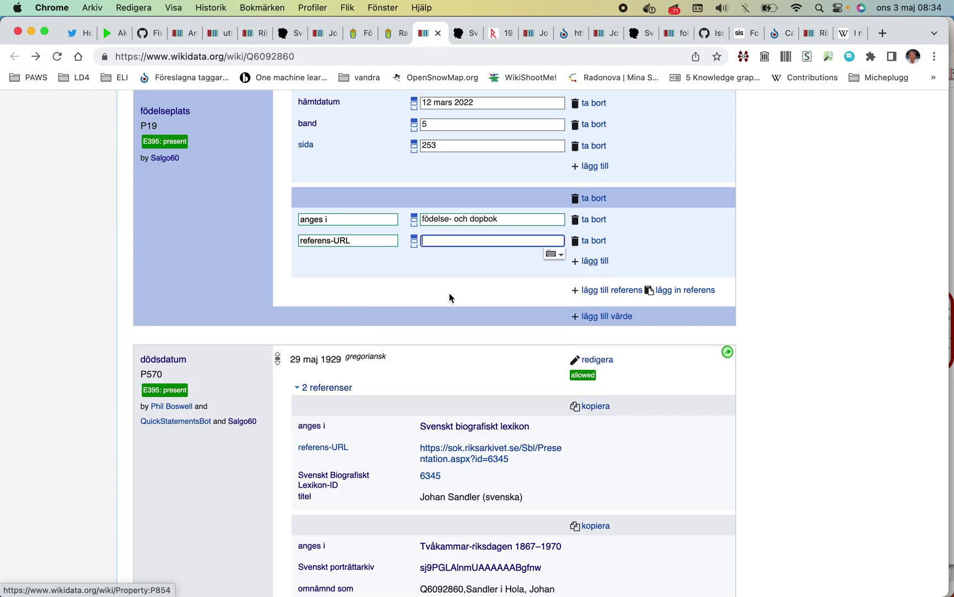
{"action": "right_click", "coordinate": [445, 242]}
{"action": "left_click", "coordinate": [483, 336]}
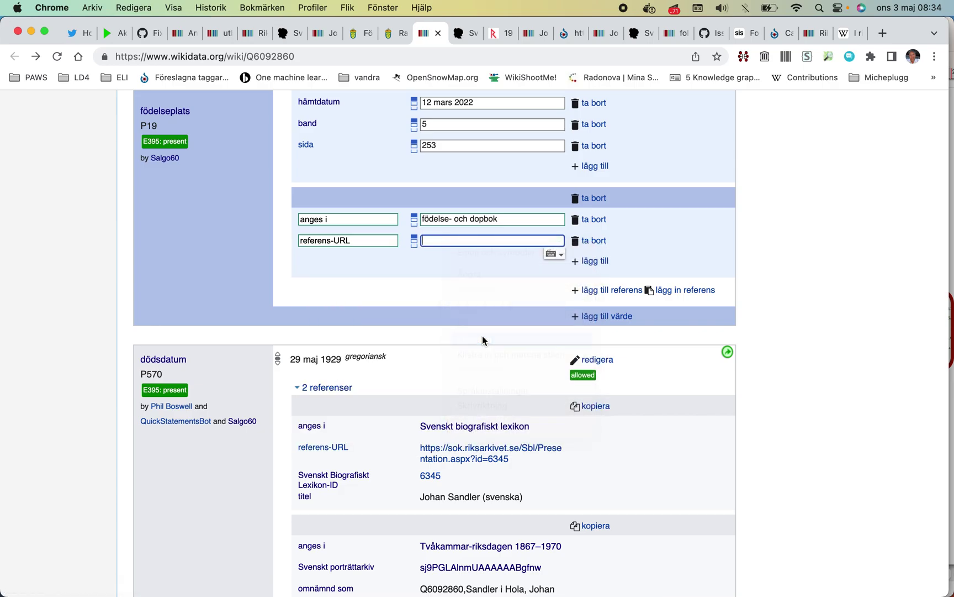
- Add the titel property to the new födelseplats reference
{"action": "left_click", "coordinate": [603, 291]}
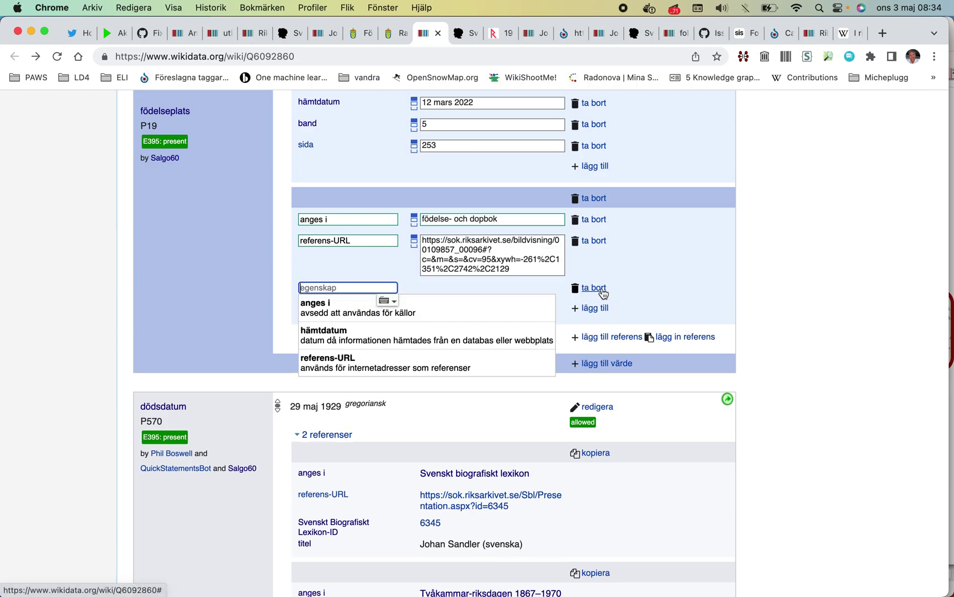
{"action": "type", "text": "title"}
{"action": "key", "text": "Down"}
{"action": "key", "text": "Return"}
- Copy the Källhänvisning of image 00109857_00096 from the Riksarkivet viewer and return to the unfilled titel value
{"action": "left_click", "coordinate": [403, 38]}
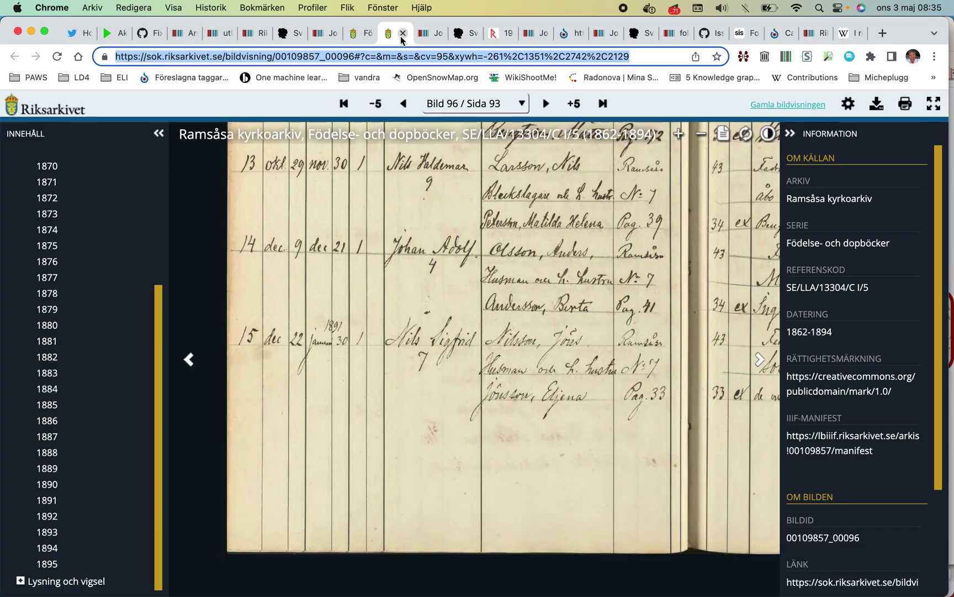
{"action": "scroll", "coordinate": [892, 512], "scroll_direction": "down", "scroll_amount": 5}
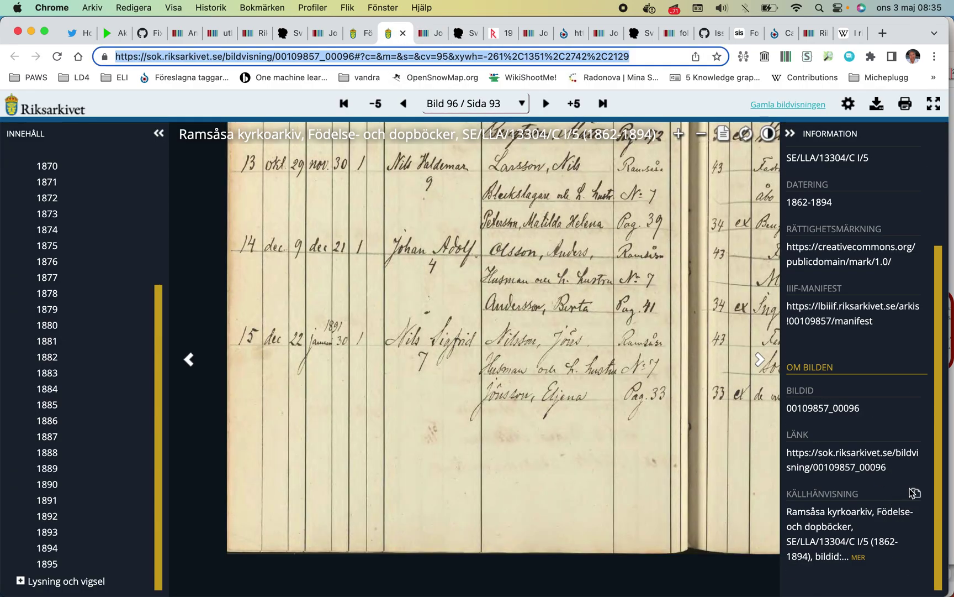
{"action": "left_click", "coordinate": [916, 493]}
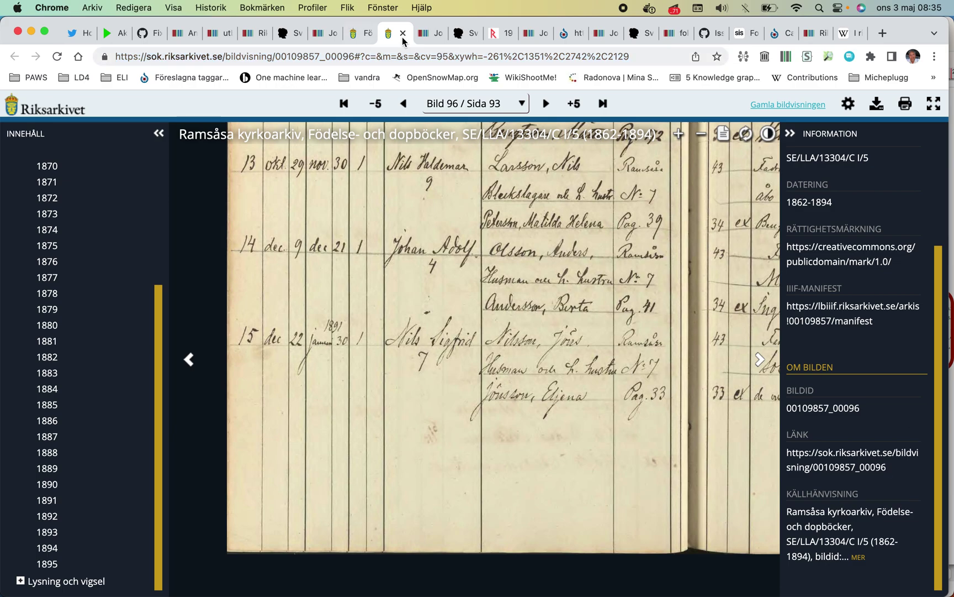
{"action": "left_click", "coordinate": [428, 37]}
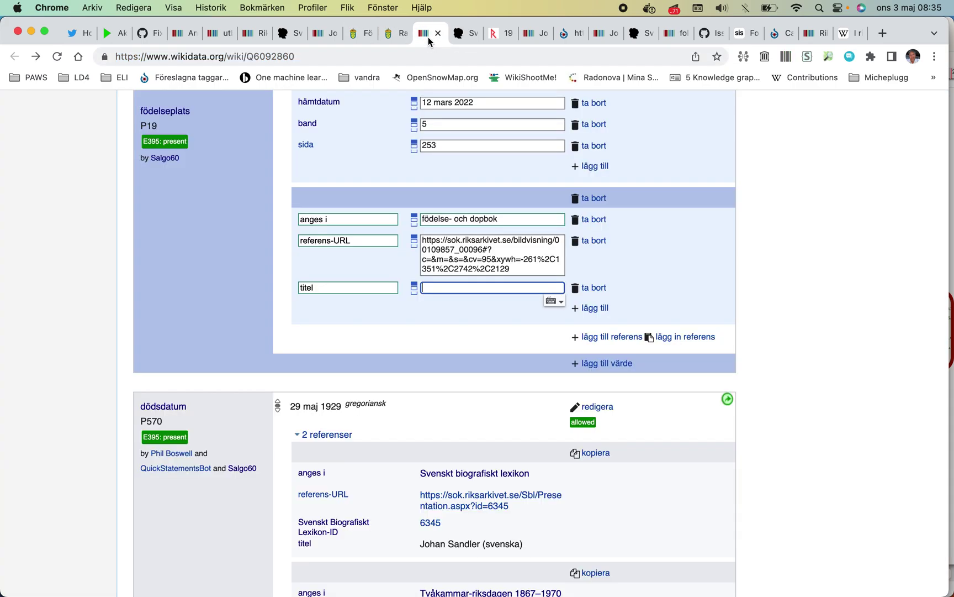
- Fill the titel value with the copied Källhänvisning of image 00109857_00096 and set its language to svenska
{"action": "right_click", "coordinate": [474, 289]}
{"action": "left_click", "coordinate": [502, 383]}
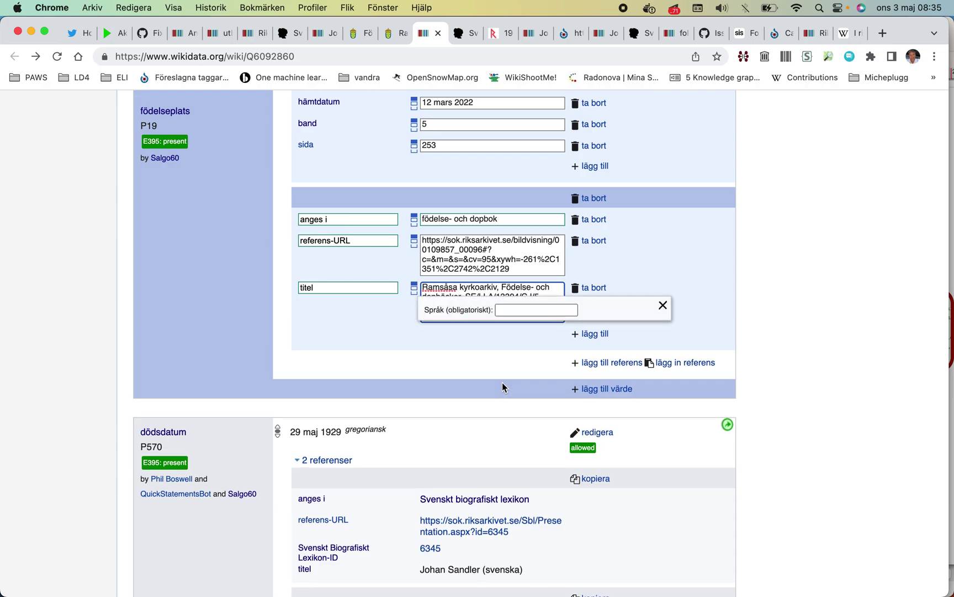
{"action": "left_click", "coordinate": [523, 308]}
{"action": "type", "text": "sven"}
{"action": "left_click", "coordinate": [511, 321]}
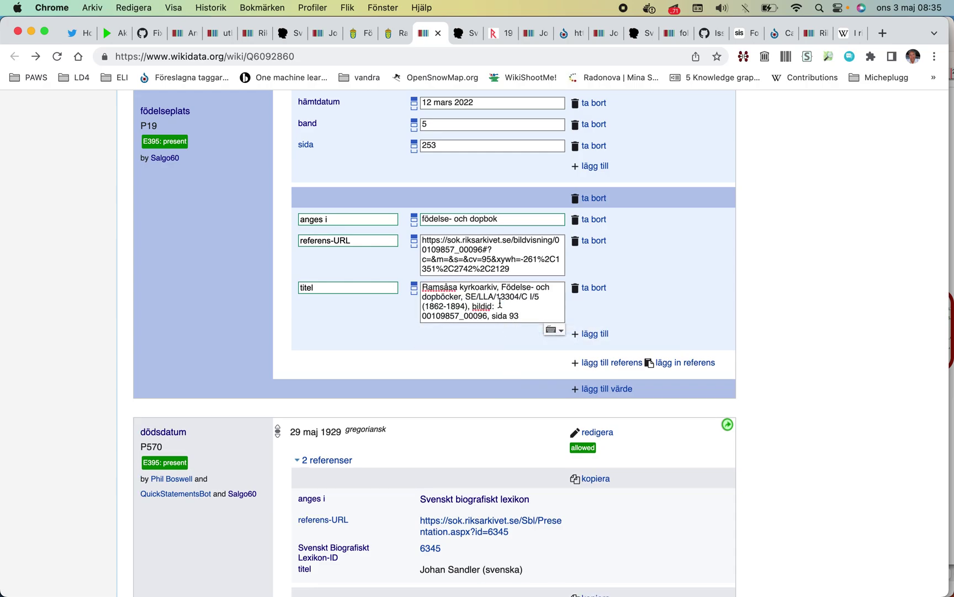
- Add Nationell Arkivdatabas Referenskod to the new reference with the value SE/LLA/13304/C I/5, taken from the copied Källhänvisning
{"action": "left_click", "coordinate": [597, 332]}
{"action": "type", "text": "NAD"}
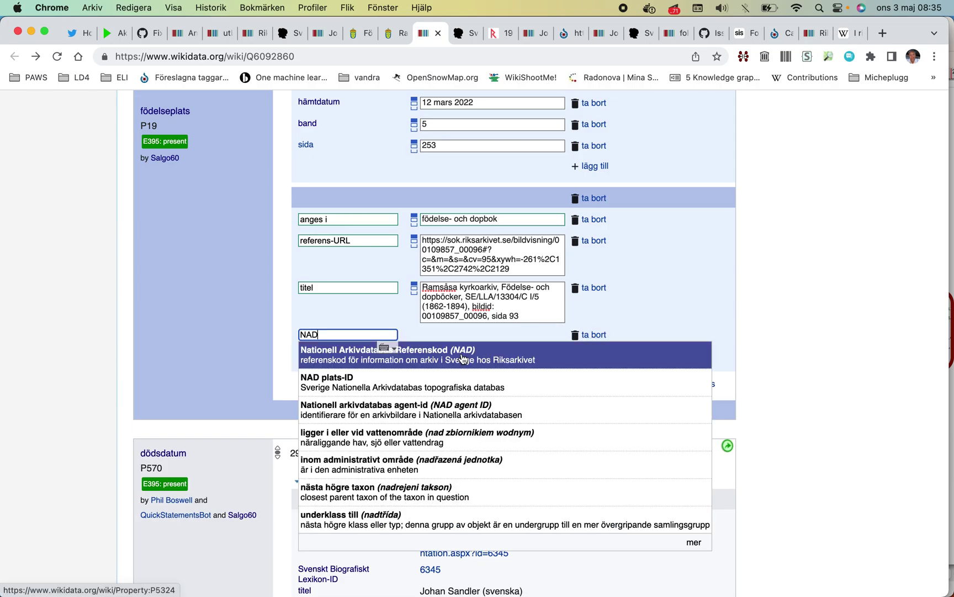
{"action": "left_click", "coordinate": [464, 349]}
{"action": "right_click", "coordinate": [463, 333]}
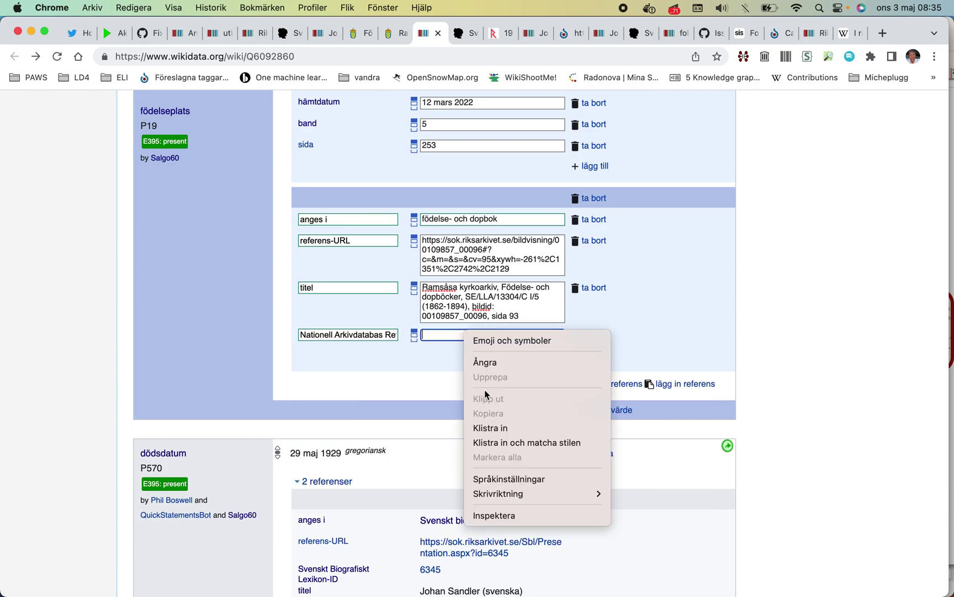
{"action": "left_click", "coordinate": [492, 426]}
{"action": "left_click_drag", "start_coordinate": [528, 343], "coordinate": [529, 384]}
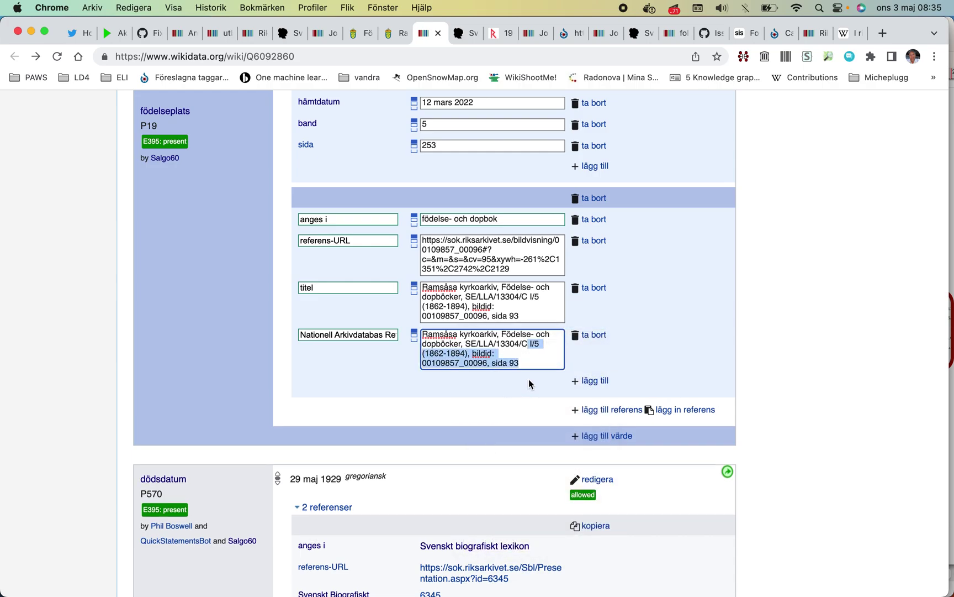
{"action": "left_click", "coordinate": [537, 343]}
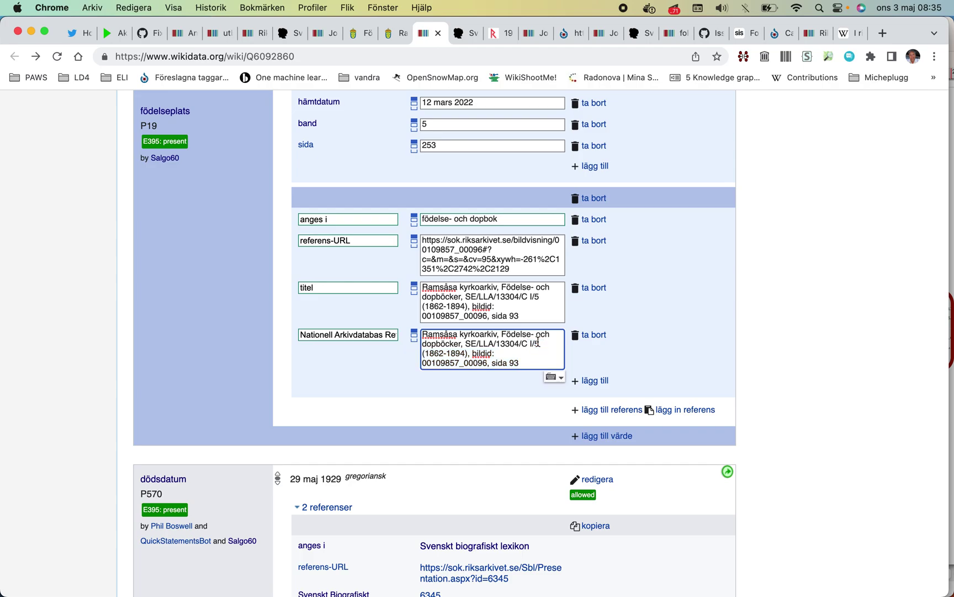
{"action": "left_click_drag", "start_coordinate": [538, 343], "coordinate": [536, 378]}
{"action": "key", "text": "BackSpace"}
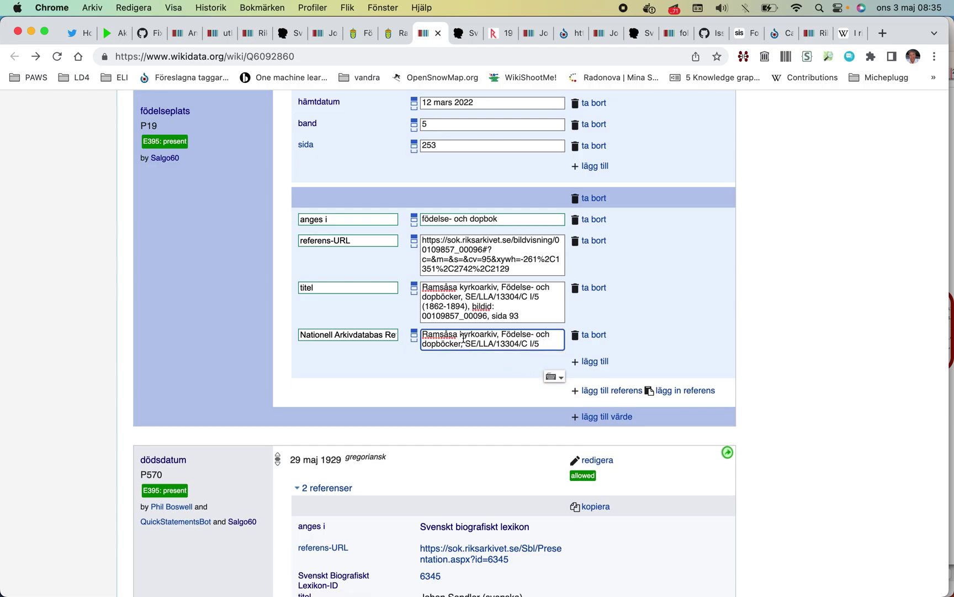
{"action": "left_click_drag", "start_coordinate": [466, 343], "coordinate": [422, 334]}
{"action": "key", "text": "BackSpace"}
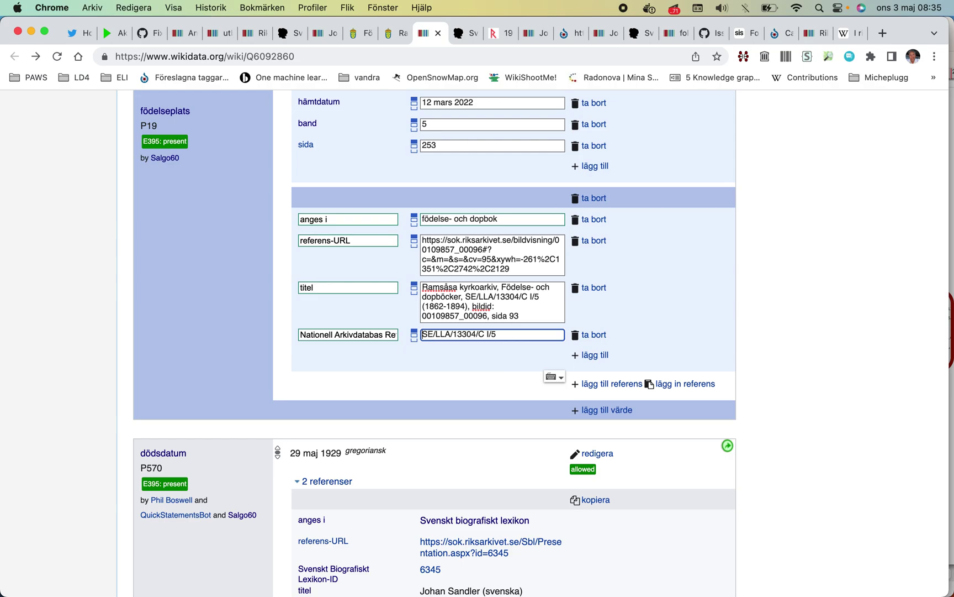
- Add sida 93 to the new reference and publish the födelseplats statement
{"action": "left_click", "coordinate": [594, 355]}
{"action": "type", "text": "sid"}
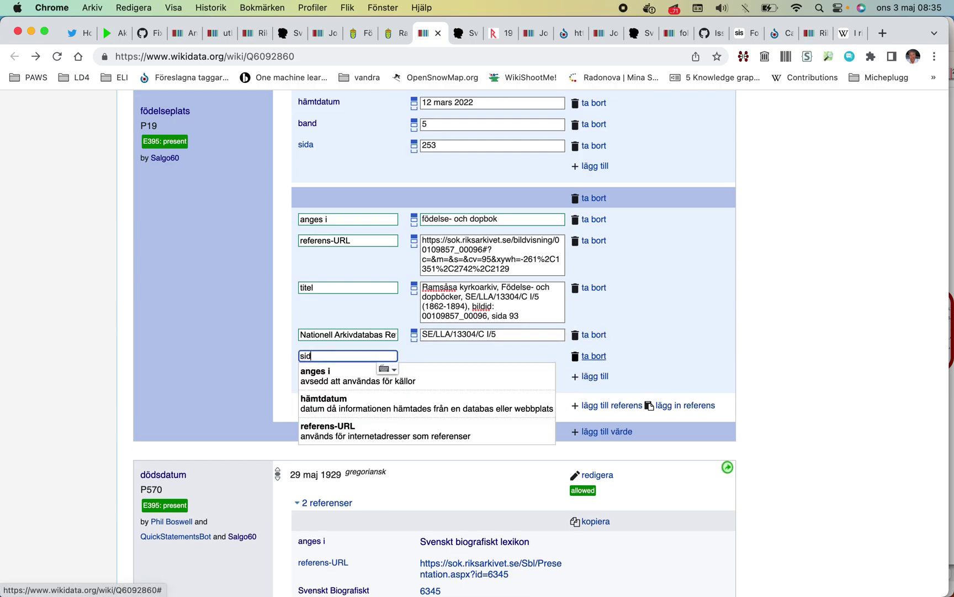
{"action": "type", "text": "a"}
{"action": "left_click", "coordinate": [448, 371]}
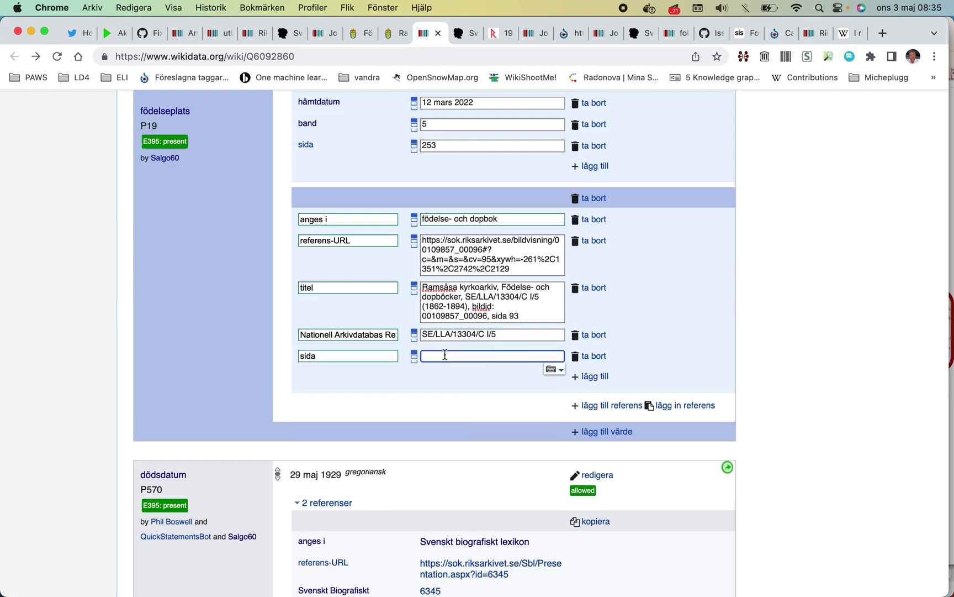
{"action": "right_click", "coordinate": [445, 358]}
{"action": "left_click", "coordinate": [442, 357]}
{"action": "type", "text": "9"}
{"action": "scroll", "coordinate": [513, 343], "scroll_direction": "up", "scroll_amount": 10}
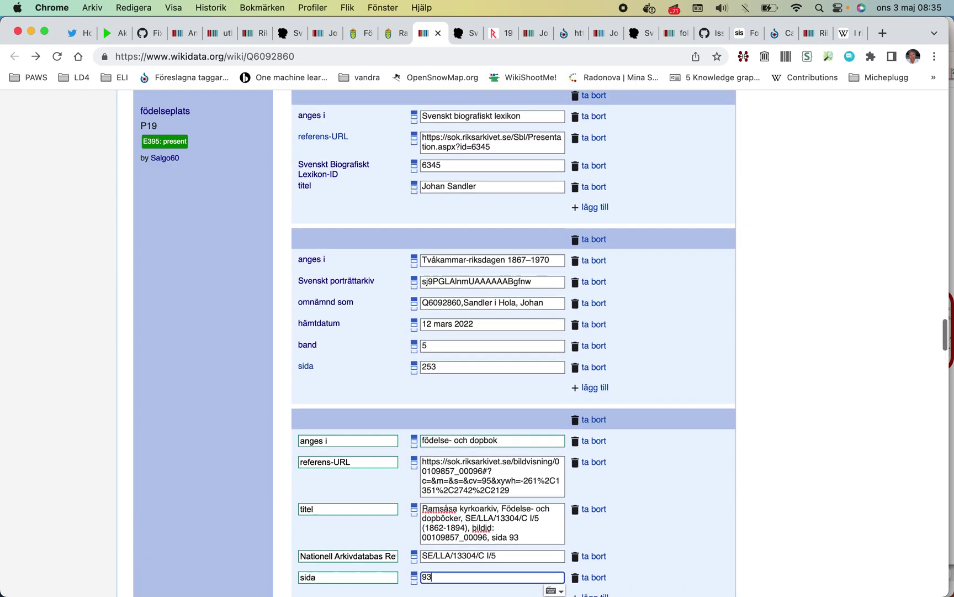
{"action": "left_click", "coordinate": [592, 190]}
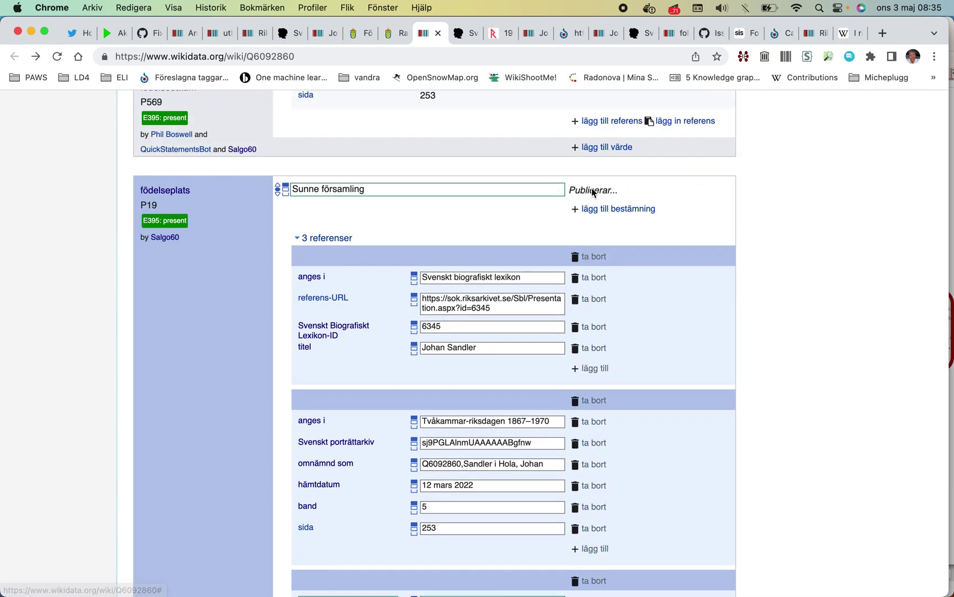
- Copy the födelse- och dopbok reference from födelseplats and insert it into the dödsdatum statement
{"action": "scroll", "coordinate": [592, 188], "scroll_direction": "down", "scroll_amount": 5}
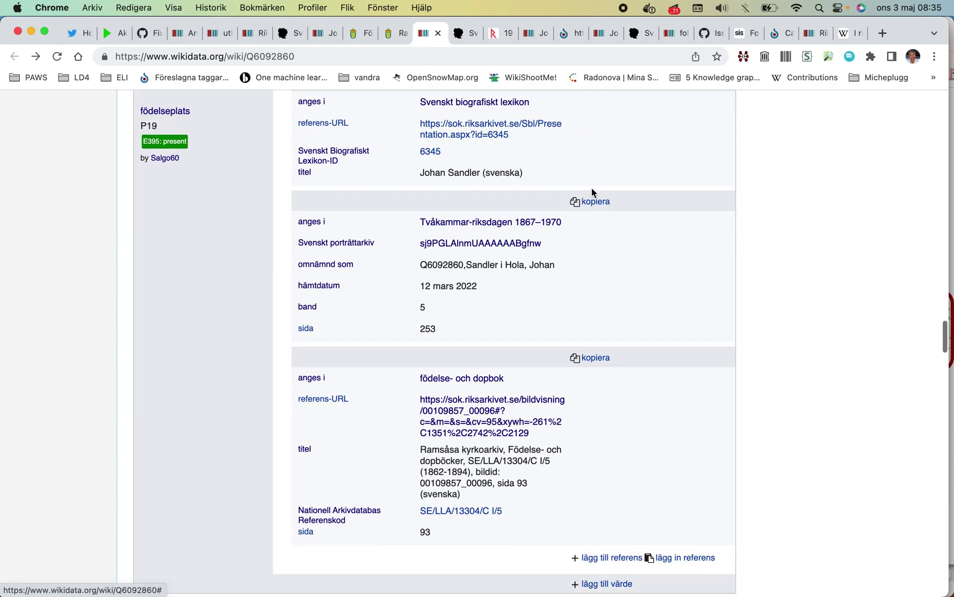
{"action": "left_click", "coordinate": [597, 269]}
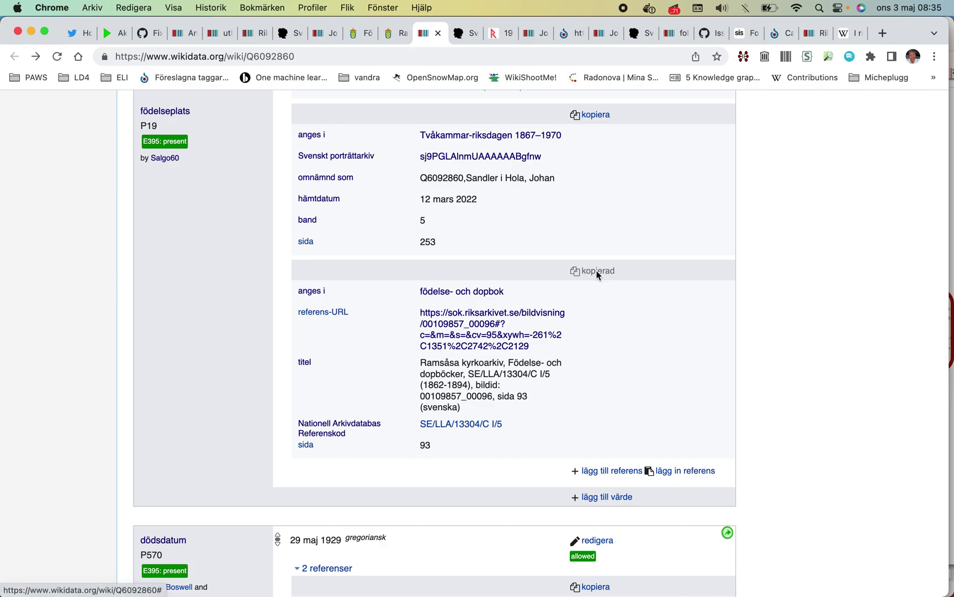
{"action": "scroll", "coordinate": [597, 272], "scroll_direction": "down", "scroll_amount": 7}
{"action": "scroll", "coordinate": [441, 279], "scroll_direction": "down", "scroll_amount": 2}
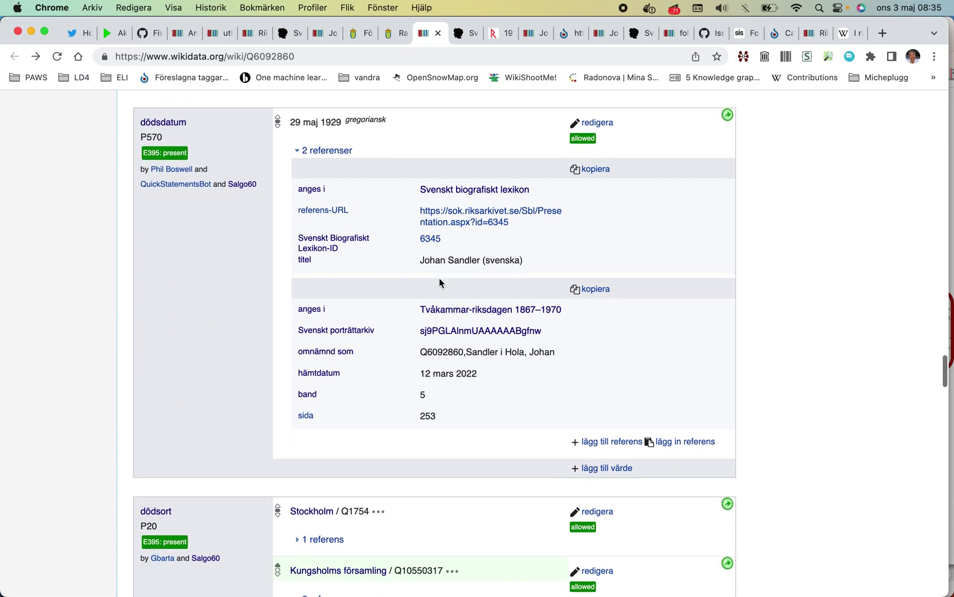
{"action": "left_click", "coordinate": [678, 445]}
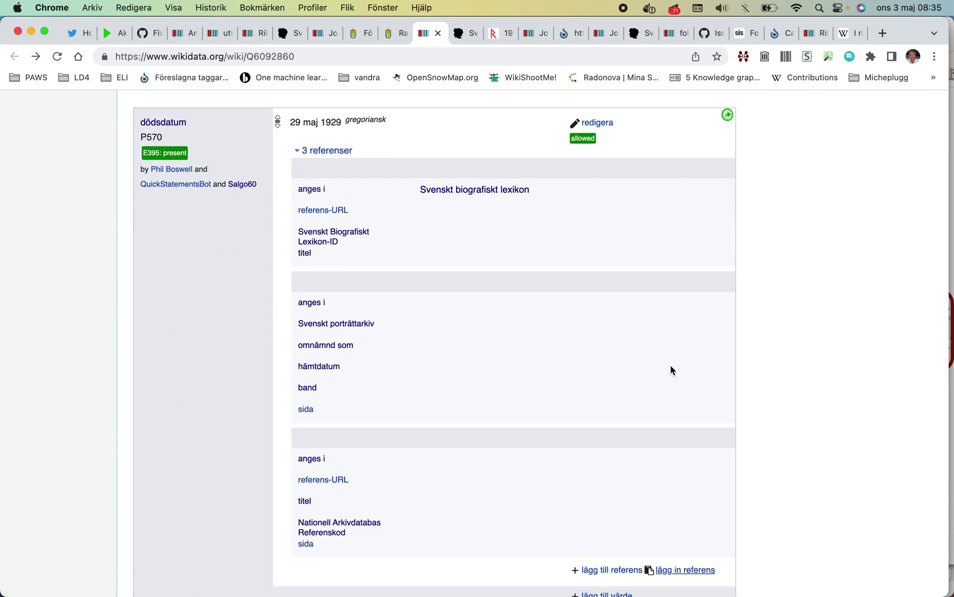
- Review the item's statements from dödsdatum through befattning, and check the item heading to see which person it describes
{"action": "scroll", "coordinate": [671, 367], "scroll_direction": "down", "scroll_amount": 10}
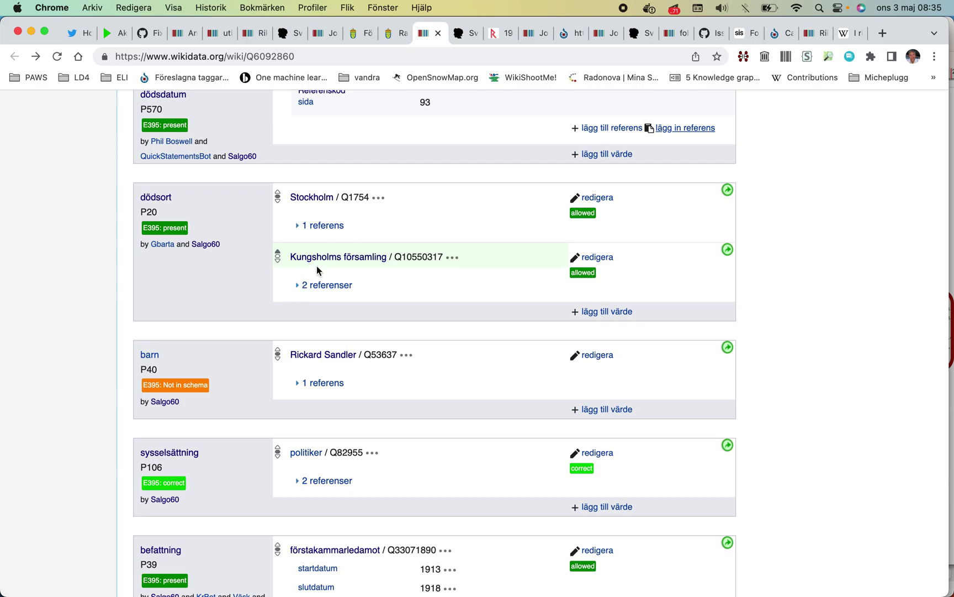
{"action": "scroll", "coordinate": [313, 275], "scroll_direction": "down", "scroll_amount": 2}
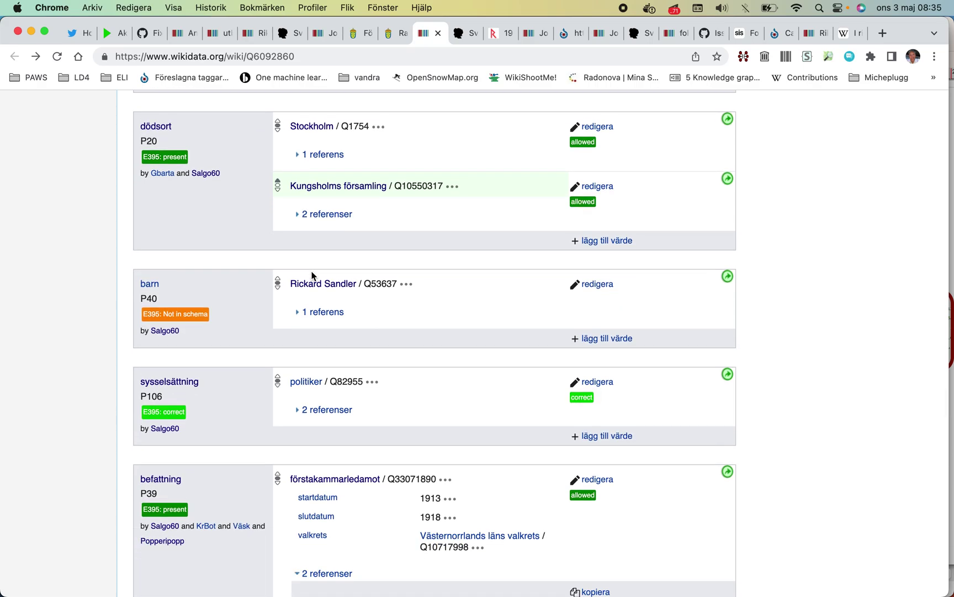
{"action": "scroll", "coordinate": [312, 275], "scroll_direction": "up", "scroll_amount": 15}
{"action": "scroll", "coordinate": [312, 275], "scroll_direction": "down", "scroll_amount": 15}
{"action": "scroll", "coordinate": [313, 276], "scroll_direction": "down", "scroll_amount": 5}
{"action": "scroll", "coordinate": [298, 220], "scroll_direction": "up", "scroll_amount": 6}
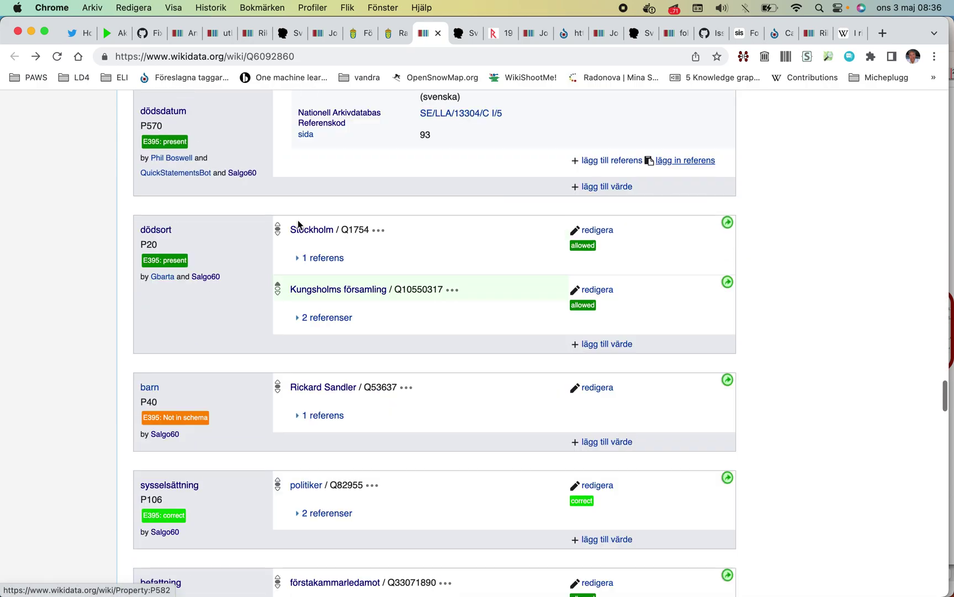
{"action": "scroll", "coordinate": [298, 223], "scroll_direction": "up", "scroll_amount": 15}
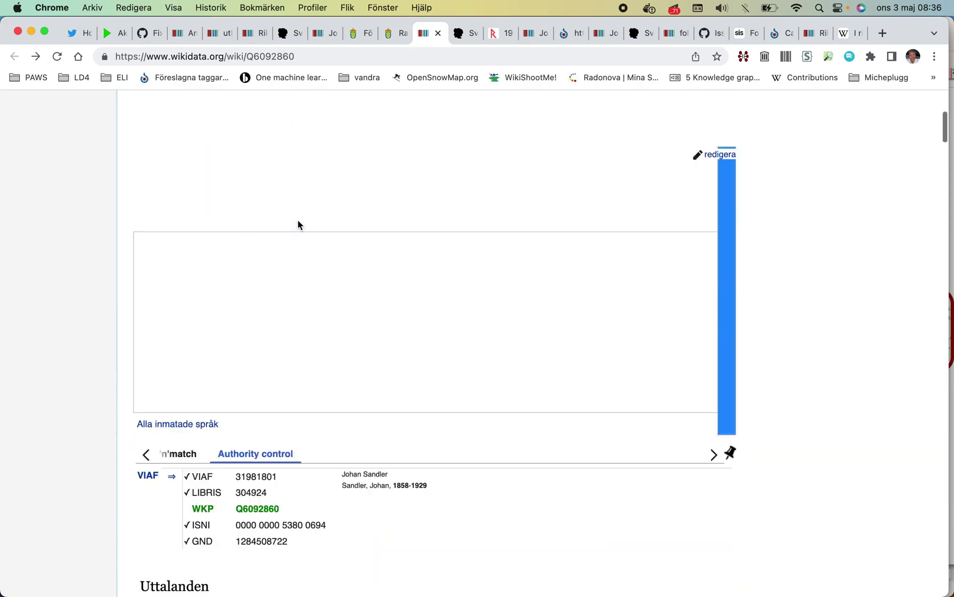
{"action": "scroll", "coordinate": [298, 219], "scroll_direction": "up", "scroll_amount": 10}
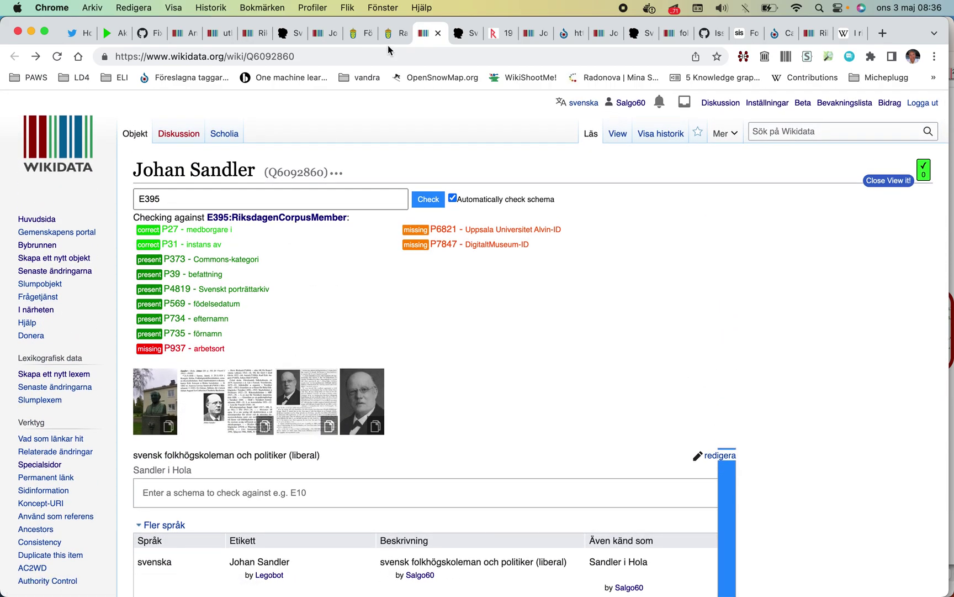
- Check the Riksarkivet birth register image, switch to the item for the person born in Ramsåsa församling, and copy its identifier Q6196822
{"action": "left_click", "coordinate": [394, 39]}
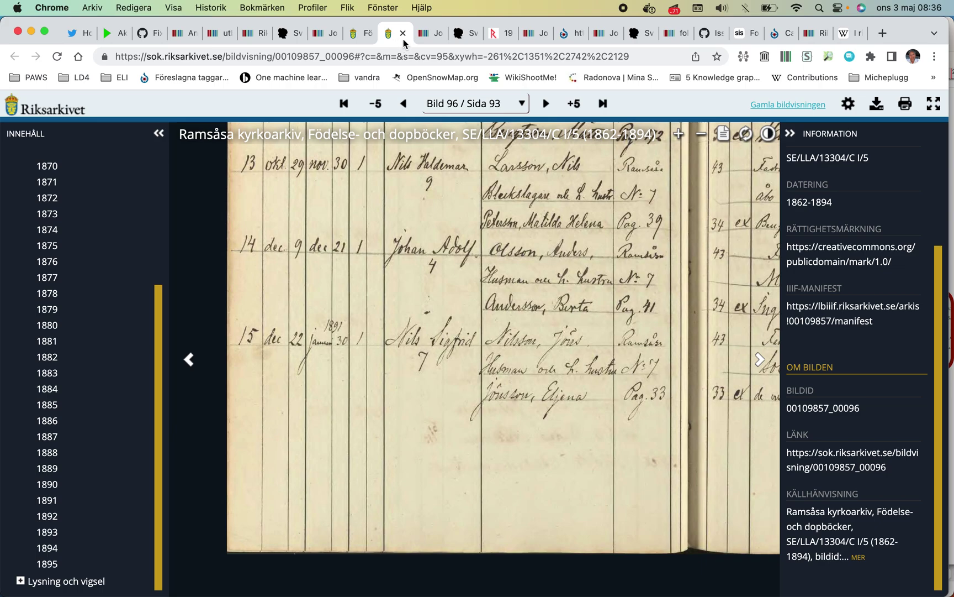
{"action": "left_click", "coordinate": [431, 39]}
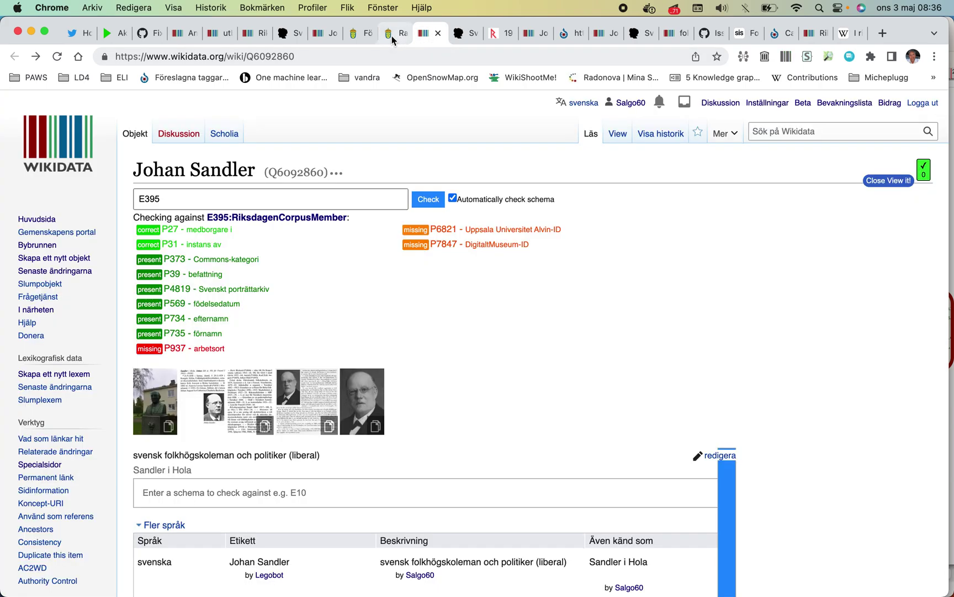
{"action": "left_click", "coordinate": [328, 38]}
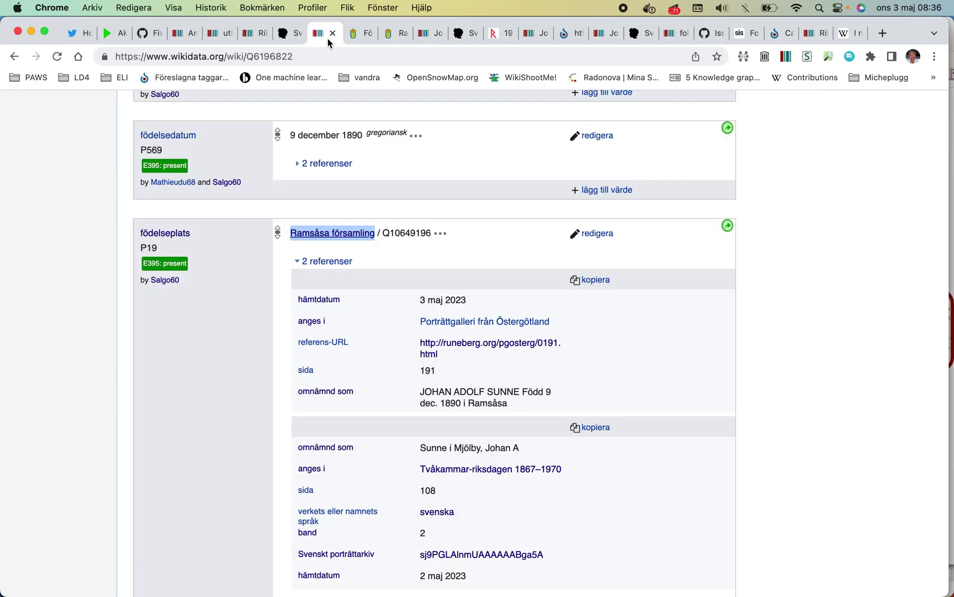
{"action": "double_click", "coordinate": [286, 56]}
{"action": "right_click", "coordinate": [287, 58]}
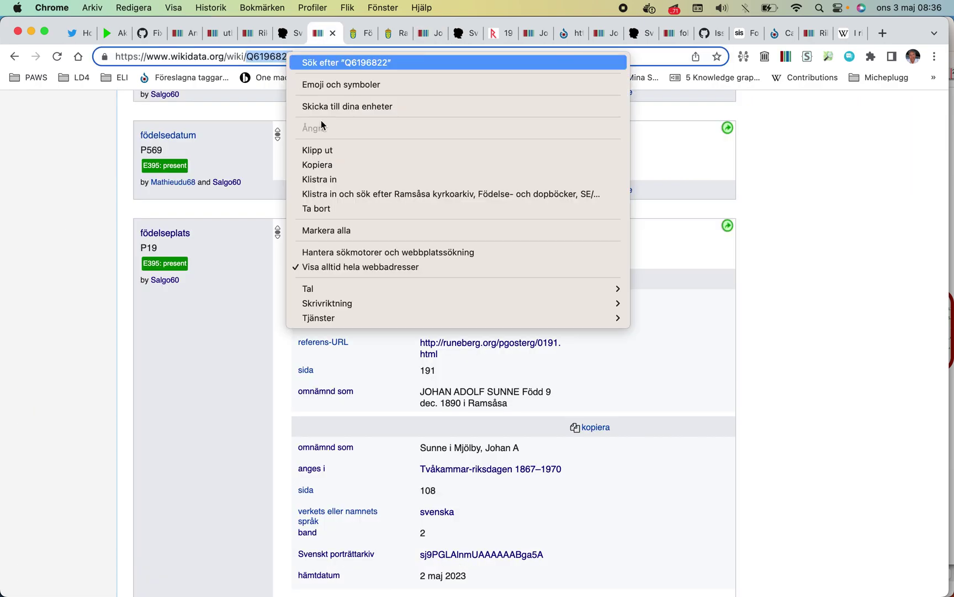
{"action": "left_click", "coordinate": [339, 163]}
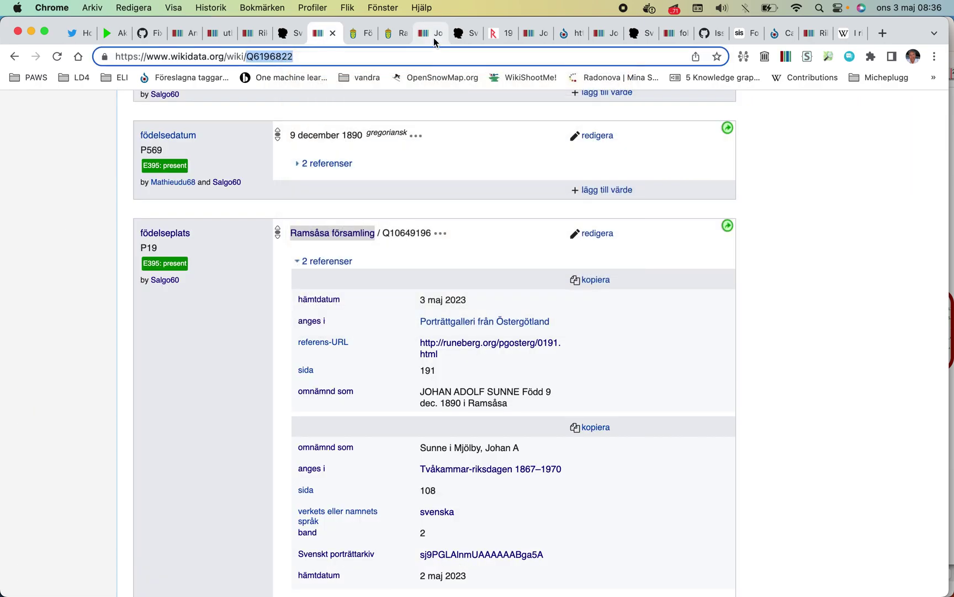
{"action": "left_click", "coordinate": [434, 40]}
{"action": "scroll", "coordinate": [463, 202], "scroll_direction": "down", "scroll_amount": 20}
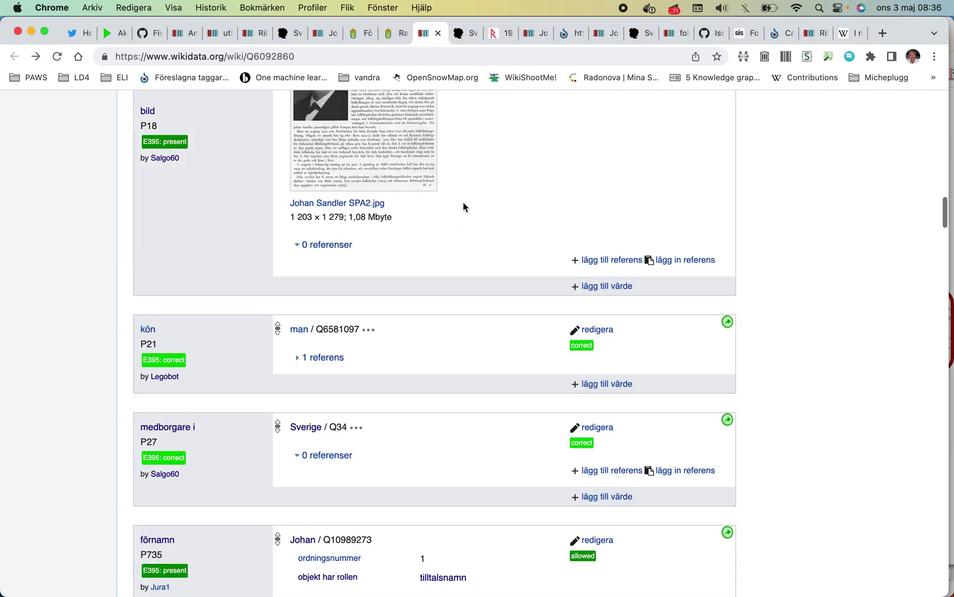
{"action": "scroll", "coordinate": [464, 203], "scroll_direction": "down", "scroll_amount": 5}
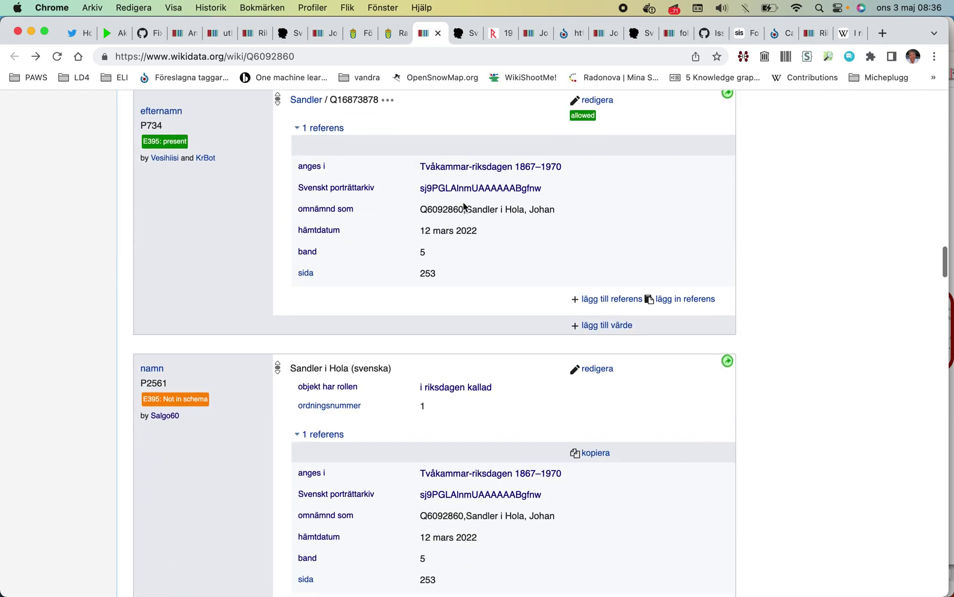
{"action": "scroll", "coordinate": [463, 206], "scroll_direction": "down", "scroll_amount": 5}
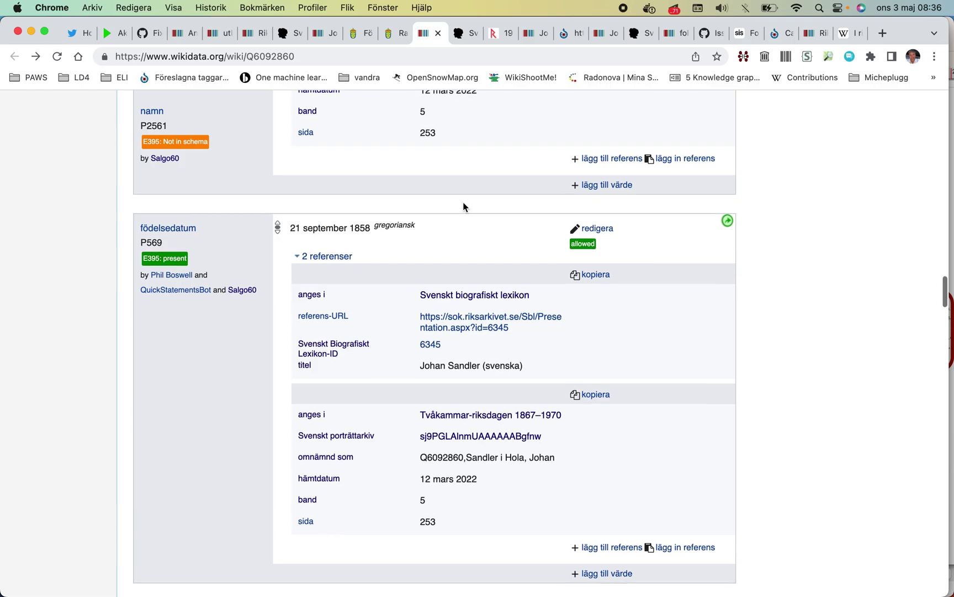
{"action": "scroll", "coordinate": [463, 207], "scroll_direction": "up", "scroll_amount": 2}
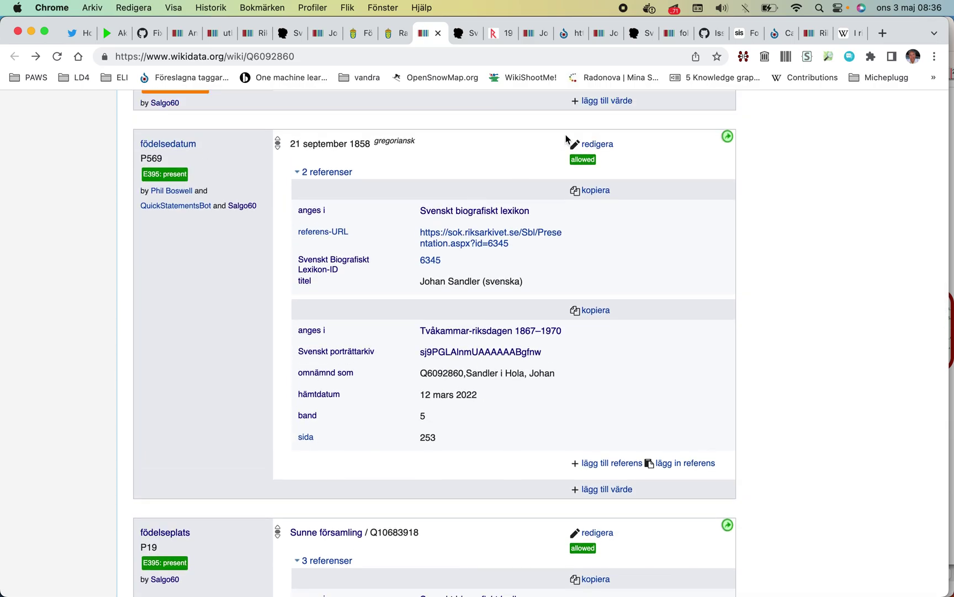
{"action": "left_click", "coordinate": [595, 144]}
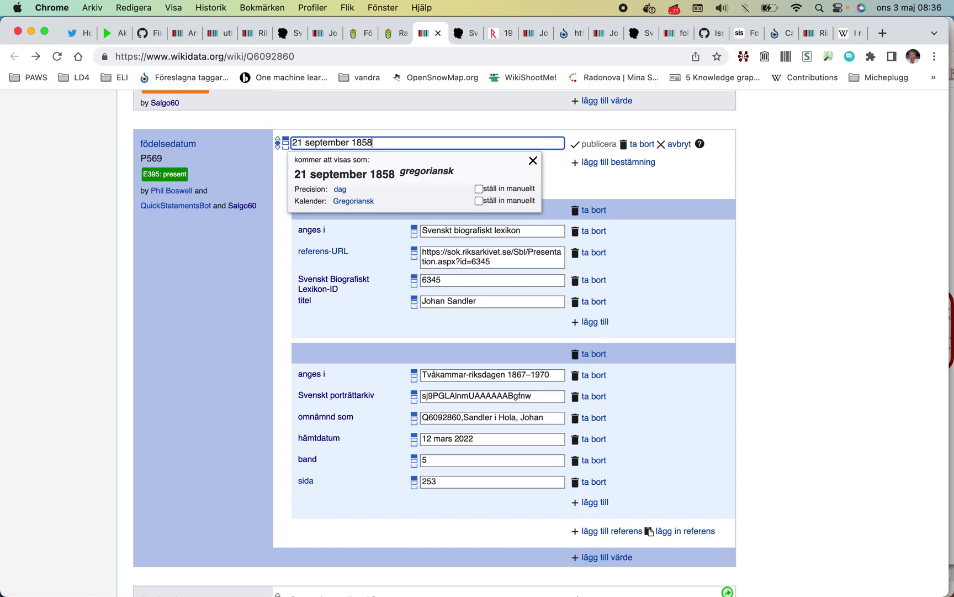
{"action": "key", "text": "Return"}
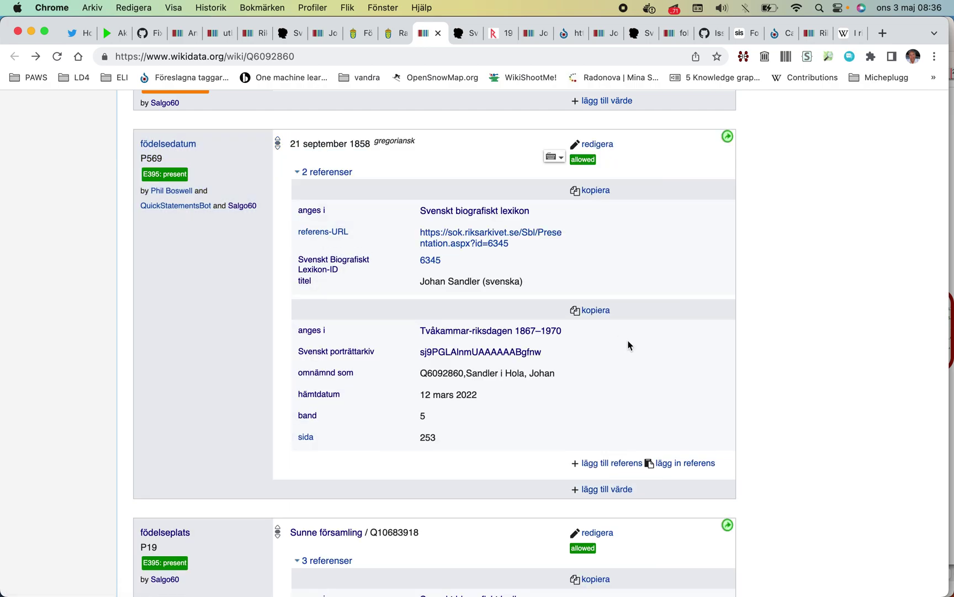
- Reload item Q6196822 and compare its födelsedatum and födelseplats statements with those of item Q6092860
{"action": "left_click", "coordinate": [326, 34]}
{"action": "scroll", "coordinate": [383, 218], "scroll_direction": "down", "scroll_amount": 6}
{"action": "scroll", "coordinate": [383, 218], "scroll_direction": "up", "scroll_amount": 7}
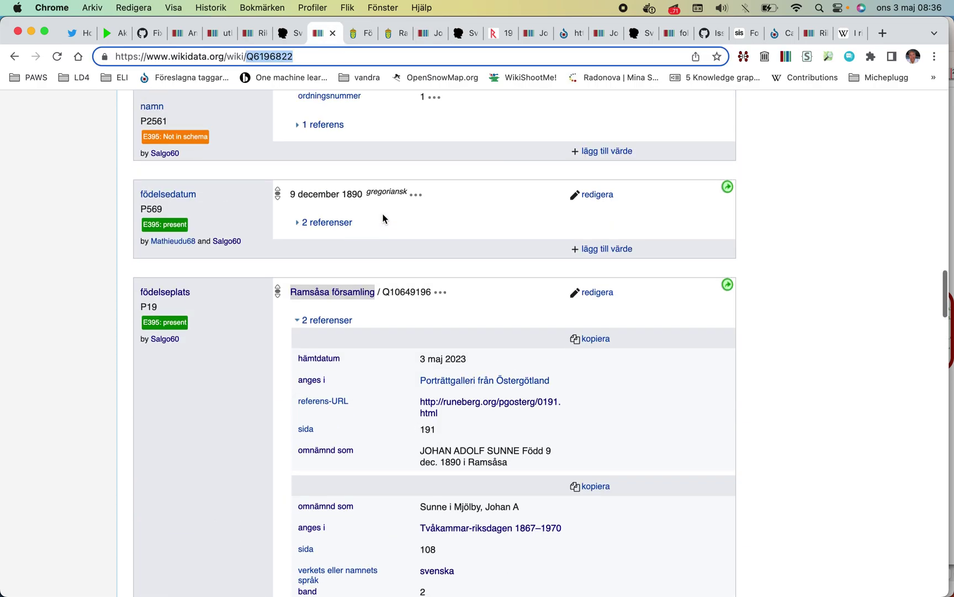
{"action": "key", "text": "Return"}
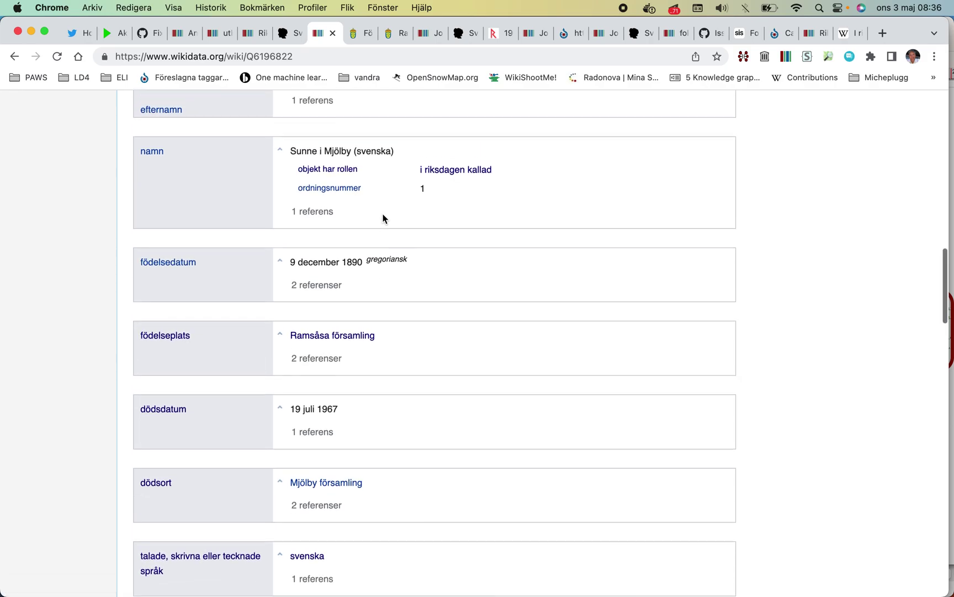
{"action": "left_click", "coordinate": [427, 35]}
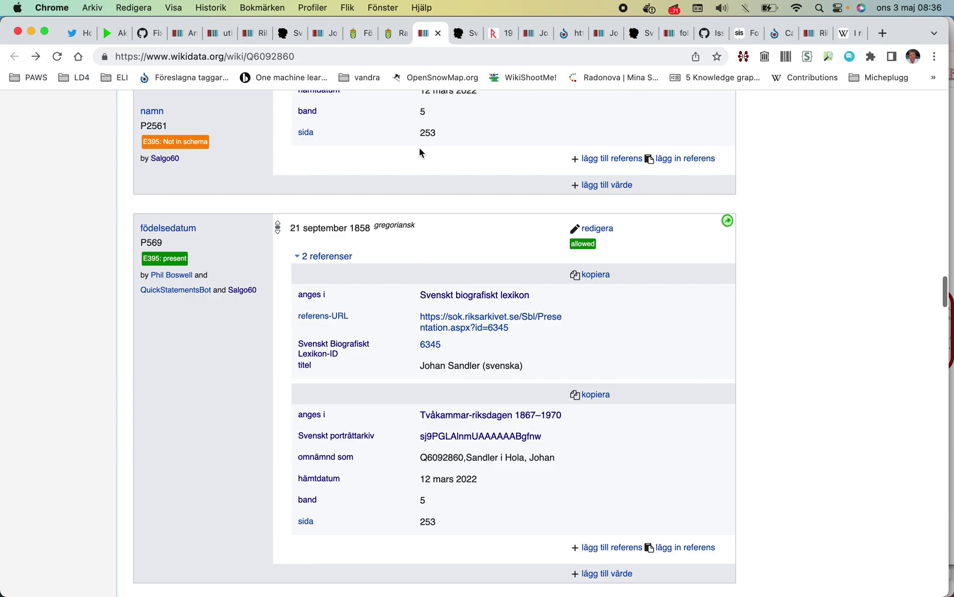
- Check the födelse- och dopbok reference under födelseplats on item Q6092860 and copy the identifier Q6196822 from the other item's address
{"action": "scroll", "coordinate": [419, 148], "scroll_direction": "down", "scroll_amount": 5}
{"action": "scroll", "coordinate": [421, 166], "scroll_direction": "down", "scroll_amount": 10}
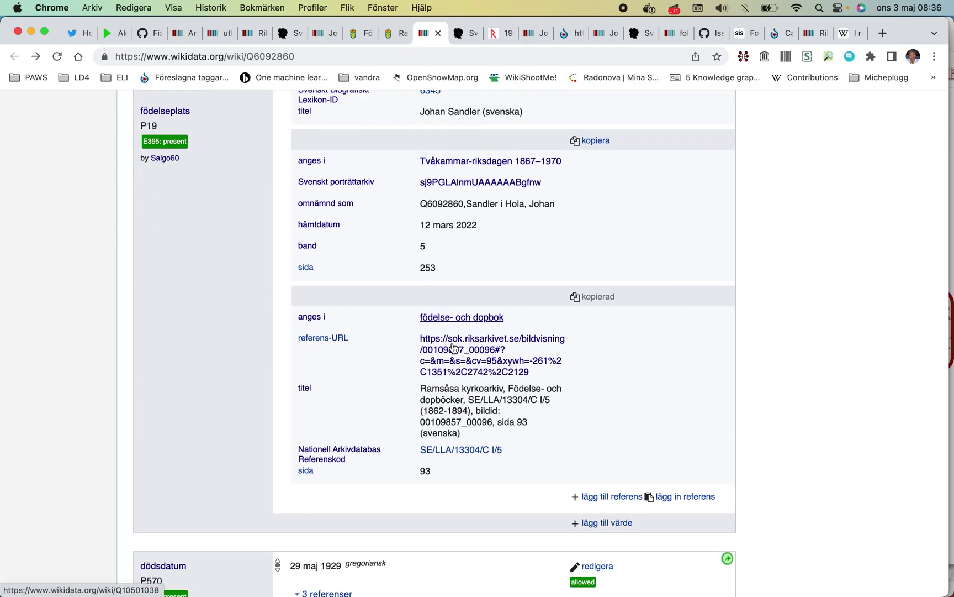
{"action": "scroll", "coordinate": [452, 202], "scroll_direction": "up", "scroll_amount": 6}
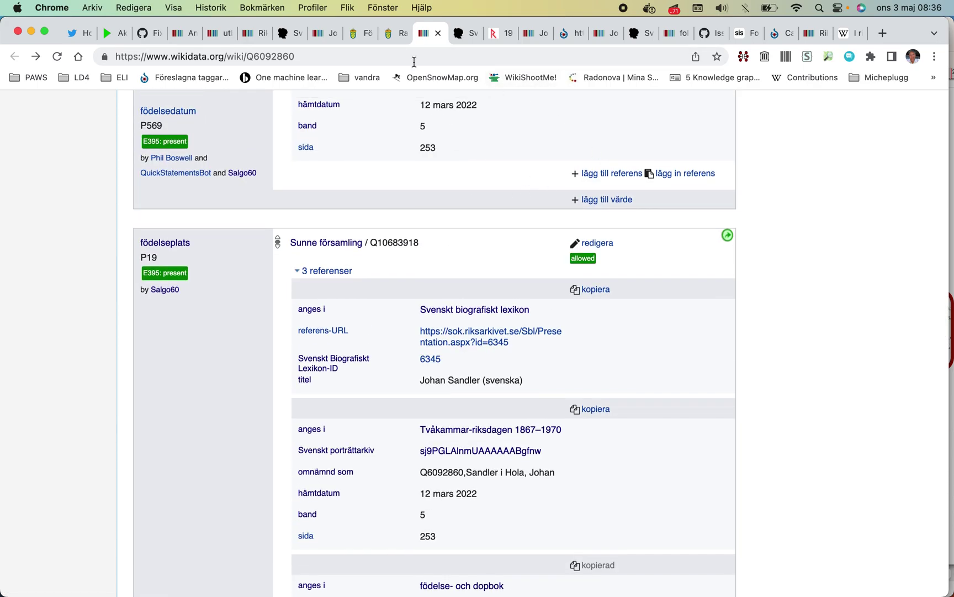
{"action": "left_click", "coordinate": [330, 37]}
{"action": "double_click", "coordinate": [283, 56]}
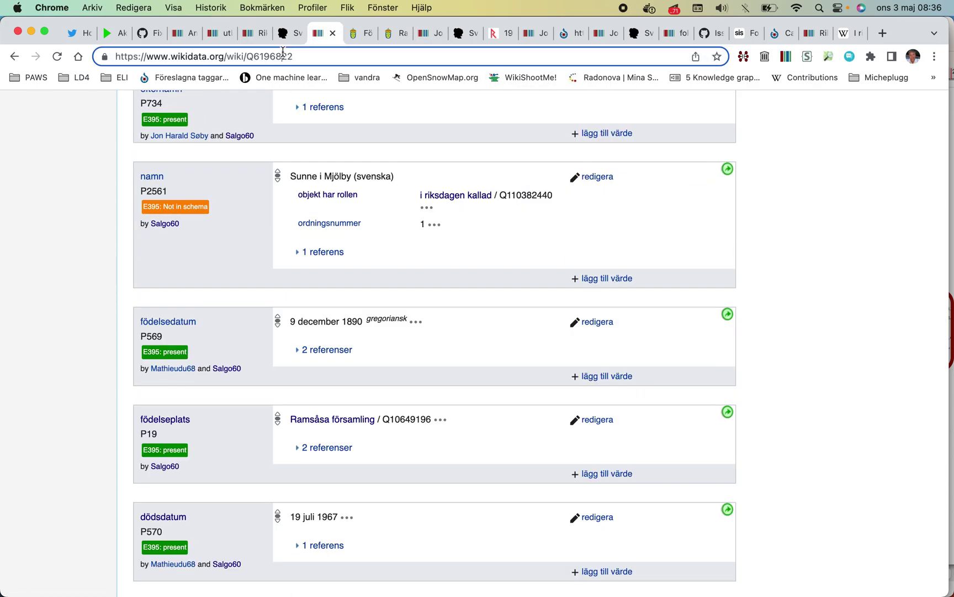
{"action": "right_click", "coordinate": [283, 56]}
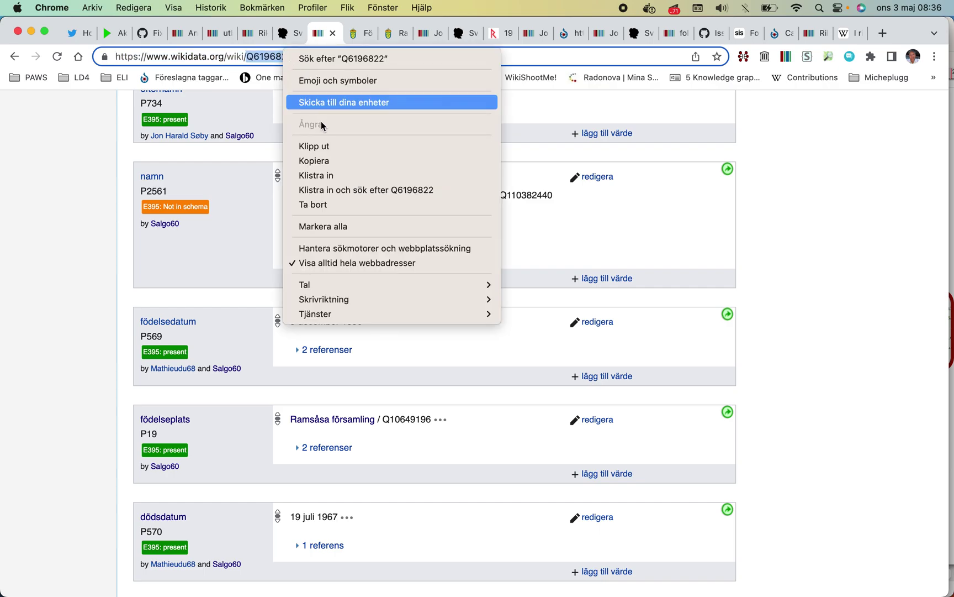
{"action": "left_click", "coordinate": [329, 159]}
- Copy the födelseplats statement with Sunne församling from item Q6092860 to entity Q6196822
{"action": "left_click", "coordinate": [425, 36]}
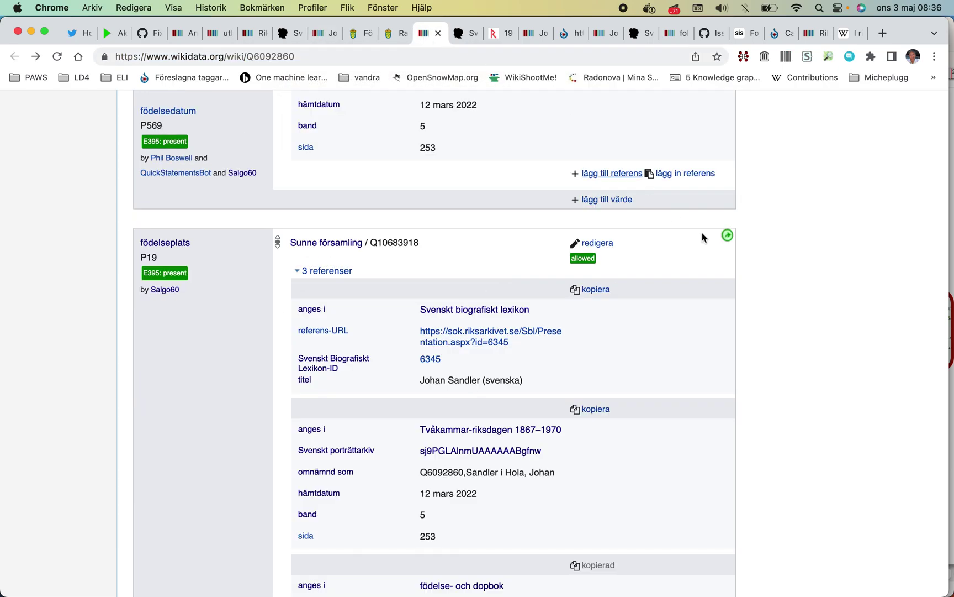
{"action": "left_click", "coordinate": [728, 235]}
{"action": "left_click", "coordinate": [469, 379]}
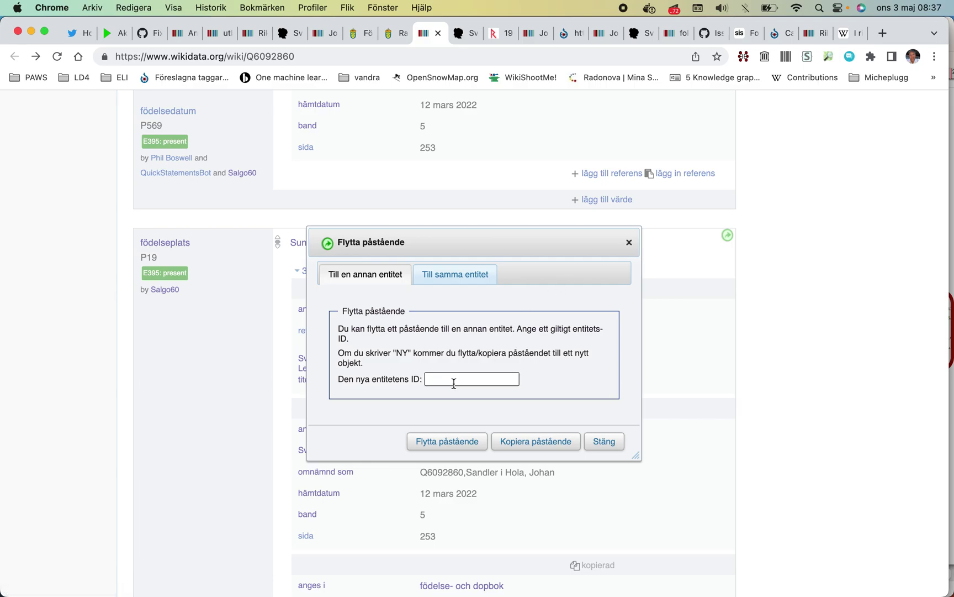
{"action": "right_click", "coordinate": [454, 382]}
{"action": "left_click", "coordinate": [481, 478]}
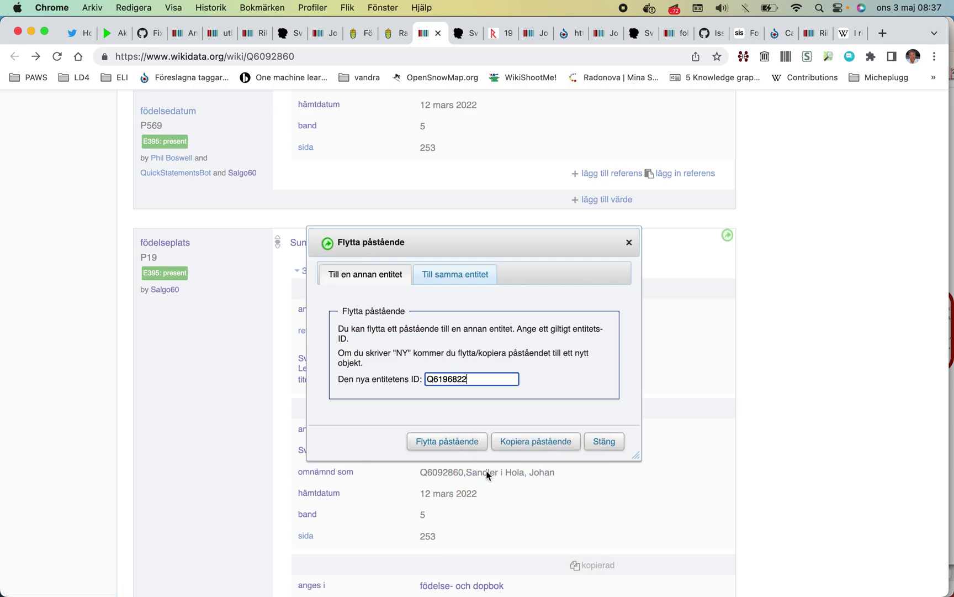
{"action": "left_click", "coordinate": [525, 442]}
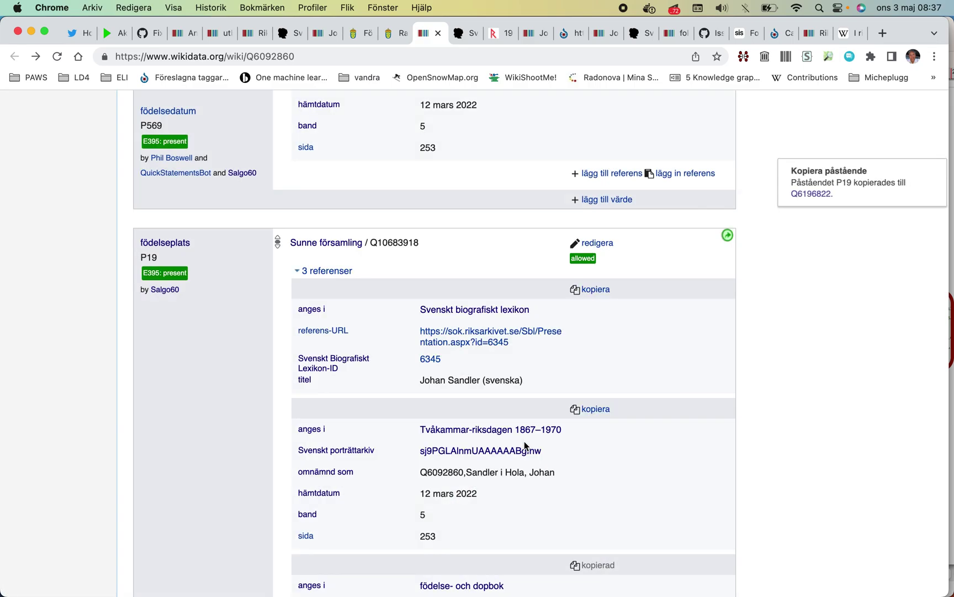
- Remove the födelse- och dopbok reference from the födelseplats statement on item Q6092860 and publish the edit
{"action": "scroll", "coordinate": [525, 440], "scroll_direction": "down", "scroll_amount": 3}
{"action": "scroll", "coordinate": [524, 425], "scroll_direction": "up", "scroll_amount": 3}
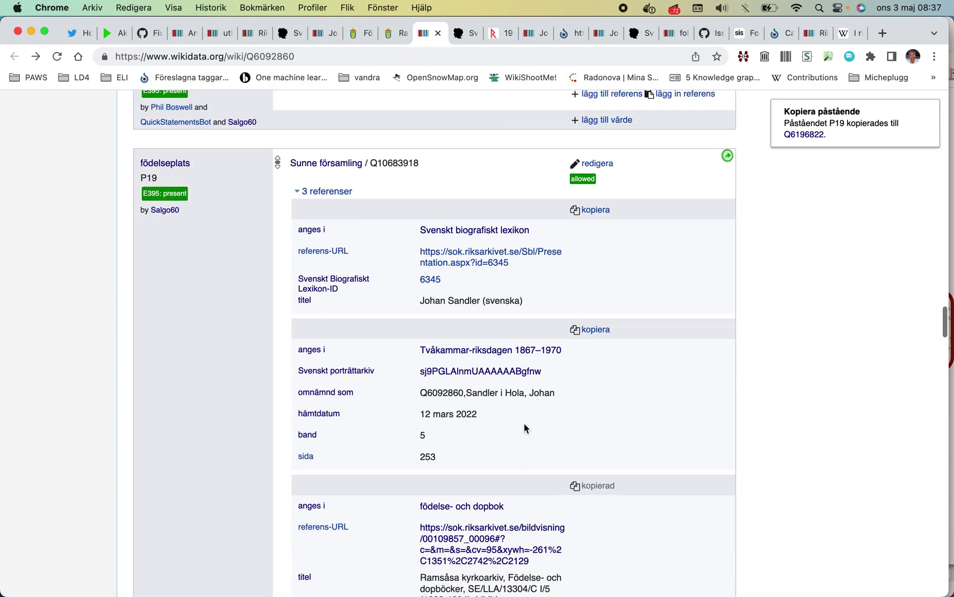
{"action": "left_click", "coordinate": [578, 163]}
{"action": "scroll", "coordinate": [577, 164], "scroll_direction": "down", "scroll_amount": 2}
{"action": "scroll", "coordinate": [577, 164], "scroll_direction": "down", "scroll_amount": 2}
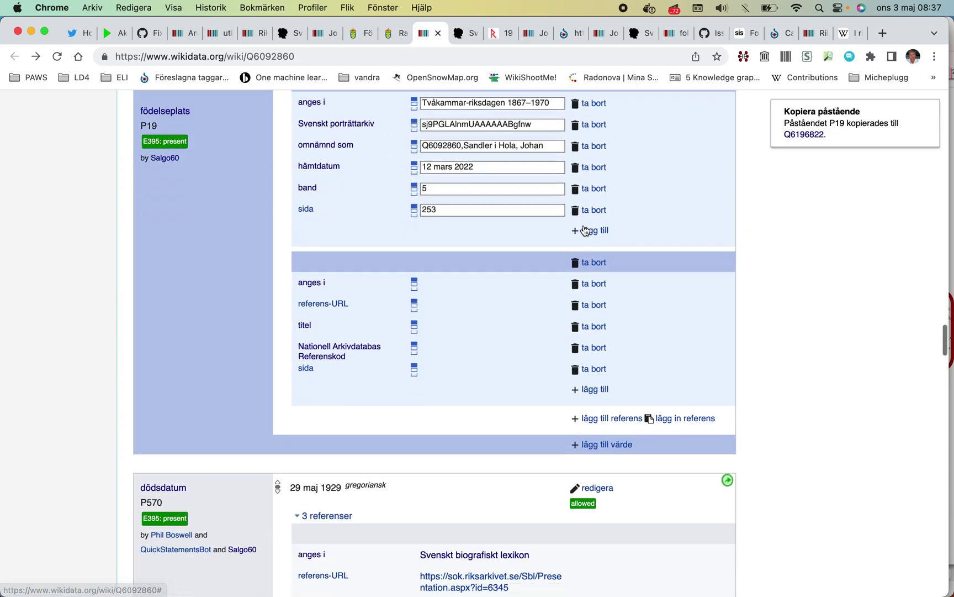
{"action": "left_click", "coordinate": [594, 263]}
{"action": "scroll", "coordinate": [593, 267], "scroll_direction": "up", "scroll_amount": 5}
{"action": "left_click", "coordinate": [596, 171]}
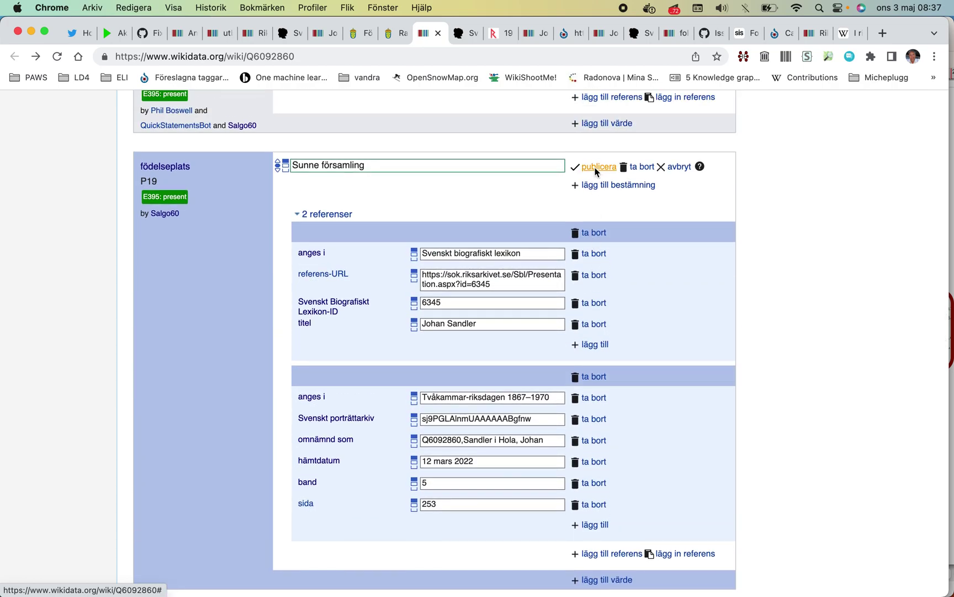
- Reload item Q6196822 and copy the födelse- och dopbok reference from its födelseplats value Sunne församling
{"action": "left_click", "coordinate": [325, 34]}
{"action": "double_click", "coordinate": [323, 55]}
{"action": "left_click", "coordinate": [323, 56]}
{"action": "key", "text": "Return"}
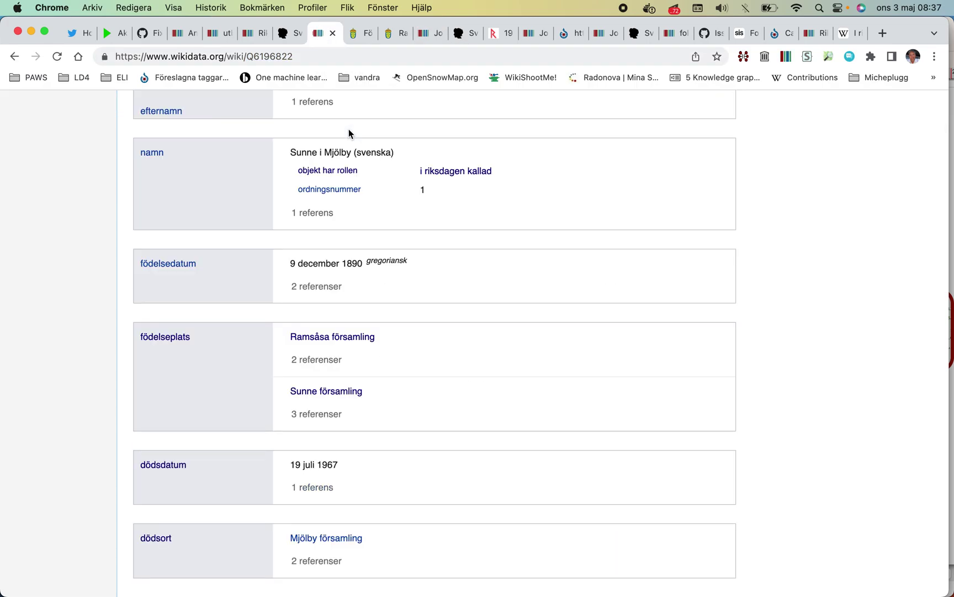
{"action": "scroll", "coordinate": [349, 132], "scroll_direction": "down", "scroll_amount": 3}
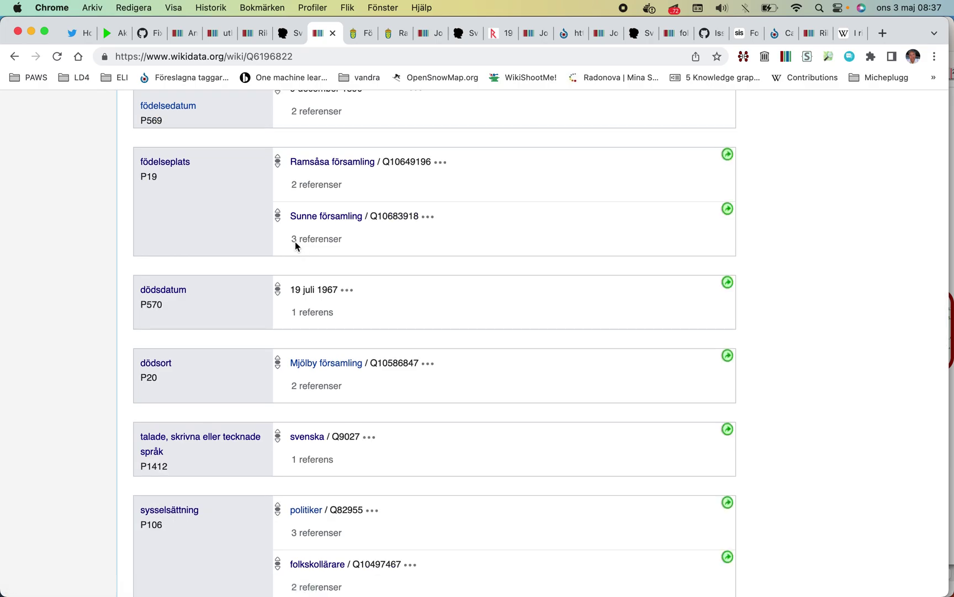
{"action": "left_click", "coordinate": [297, 277]}
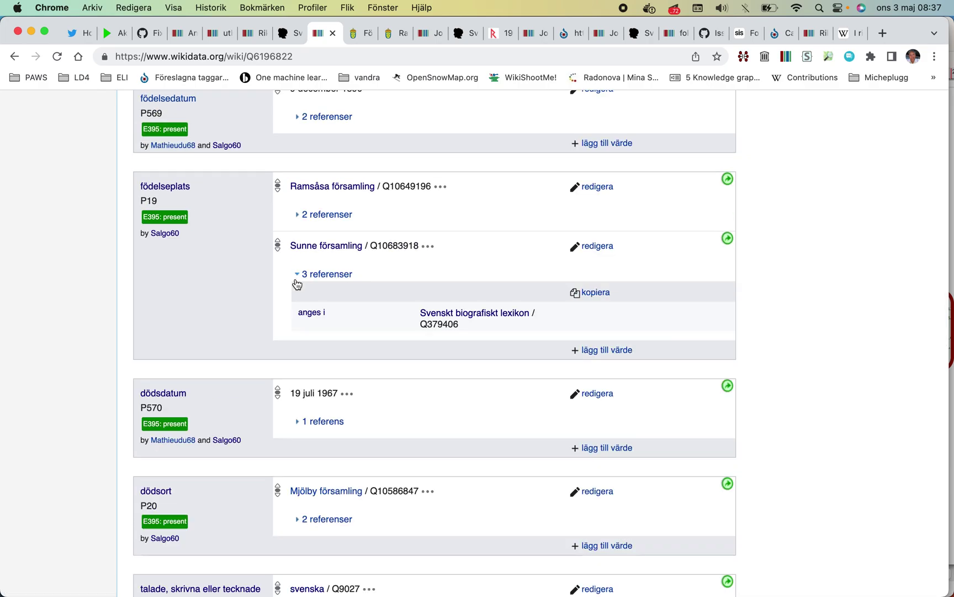
{"action": "scroll", "coordinate": [320, 282], "scroll_direction": "down", "scroll_amount": 3}
{"action": "scroll", "coordinate": [328, 279], "scroll_direction": "down", "scroll_amount": 3}
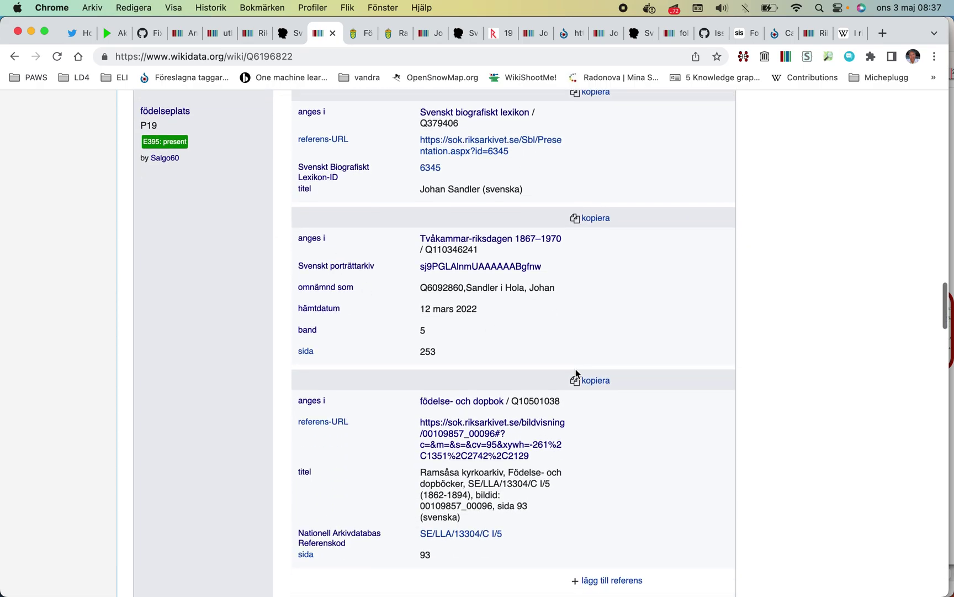
{"action": "left_click", "coordinate": [590, 382]}
- Insert the copied reference into the födelseplats value Ramsåsa församling
{"action": "scroll", "coordinate": [590, 381], "scroll_direction": "up", "scroll_amount": 5}
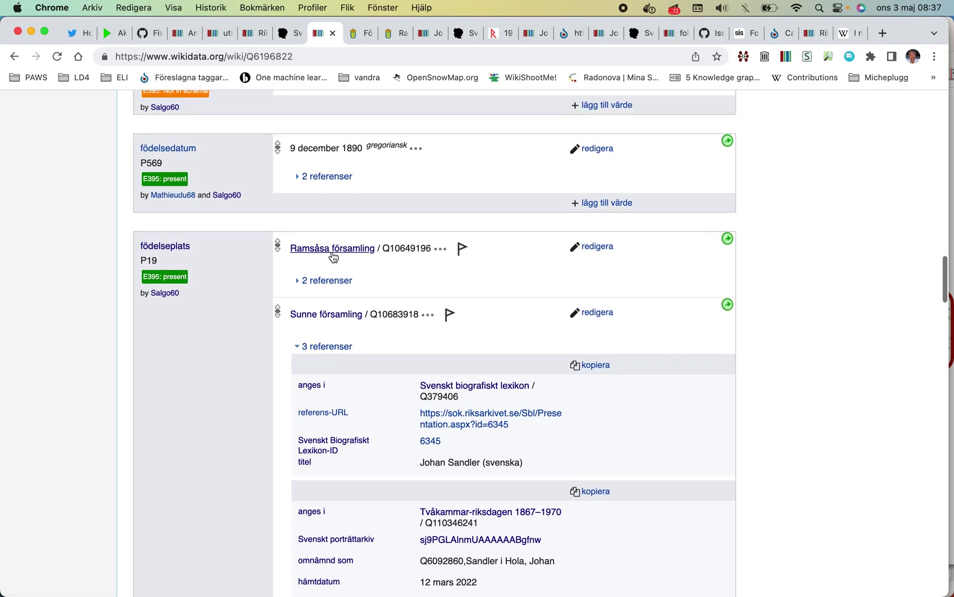
{"action": "left_click", "coordinate": [297, 280]}
{"action": "scroll", "coordinate": [298, 283], "scroll_direction": "down", "scroll_amount": 5}
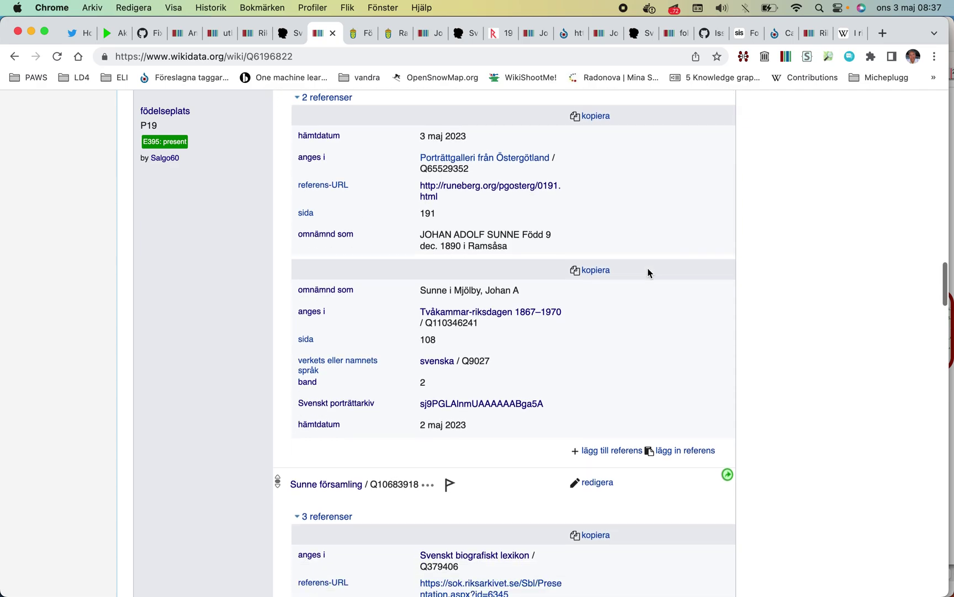
{"action": "left_click", "coordinate": [689, 353]}
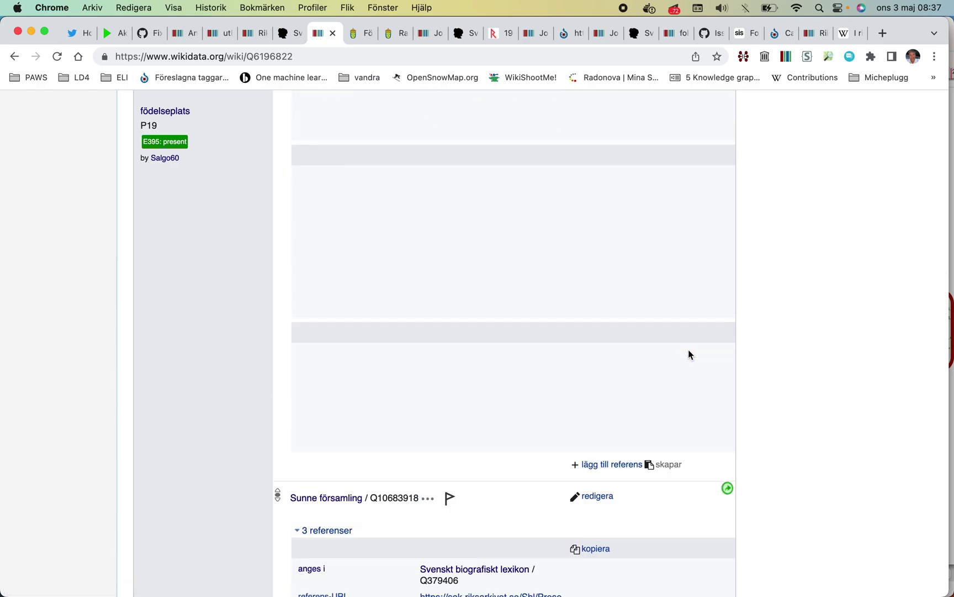
- Delete the Sunne församling value from födelseplats on item Q6196822
{"action": "scroll", "coordinate": [656, 338], "scroll_direction": "down", "scroll_amount": 3}
{"action": "left_click", "coordinate": [578, 397]}
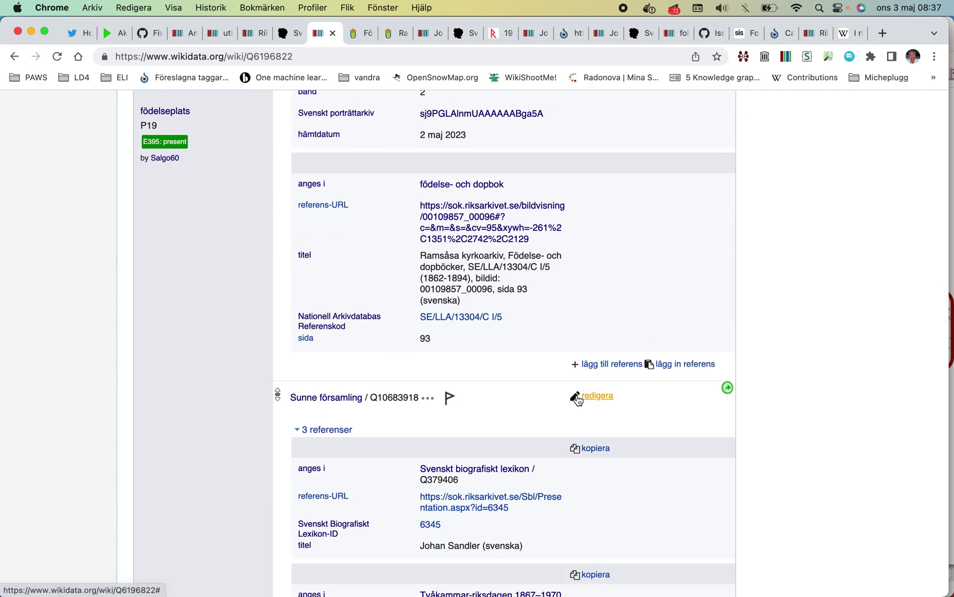
{"action": "left_click", "coordinate": [640, 396]}
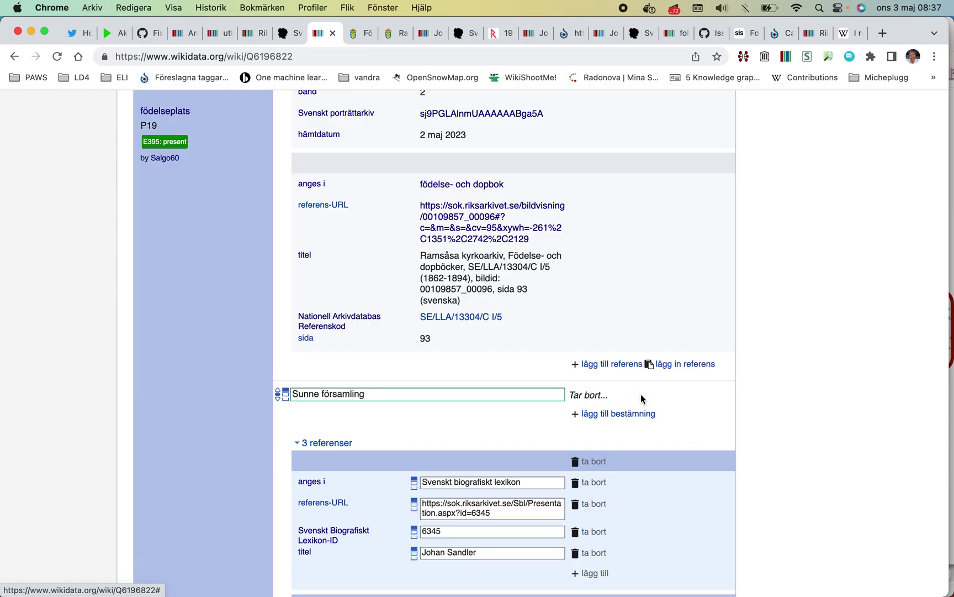
- Reload item Q6196822 and copy the födelse- och dopbok reference from its födelseplats value Ramsåsa församling
{"action": "scroll", "coordinate": [641, 398], "scroll_direction": "up", "scroll_amount": 4}
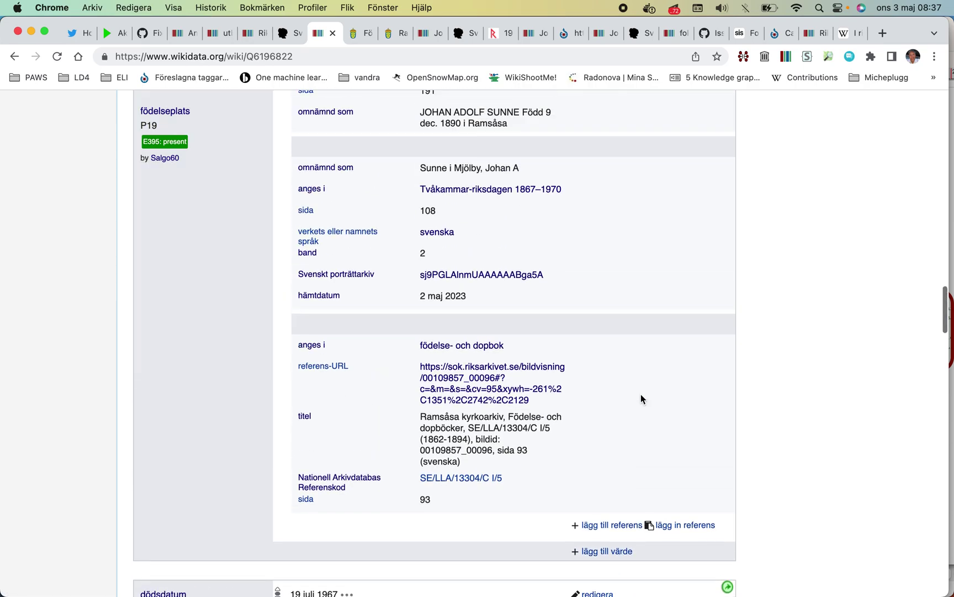
{"action": "scroll", "coordinate": [641, 398], "scroll_direction": "up", "scroll_amount": 1}
{"action": "left_click", "coordinate": [460, 56]}
{"action": "key", "text": "Return"}
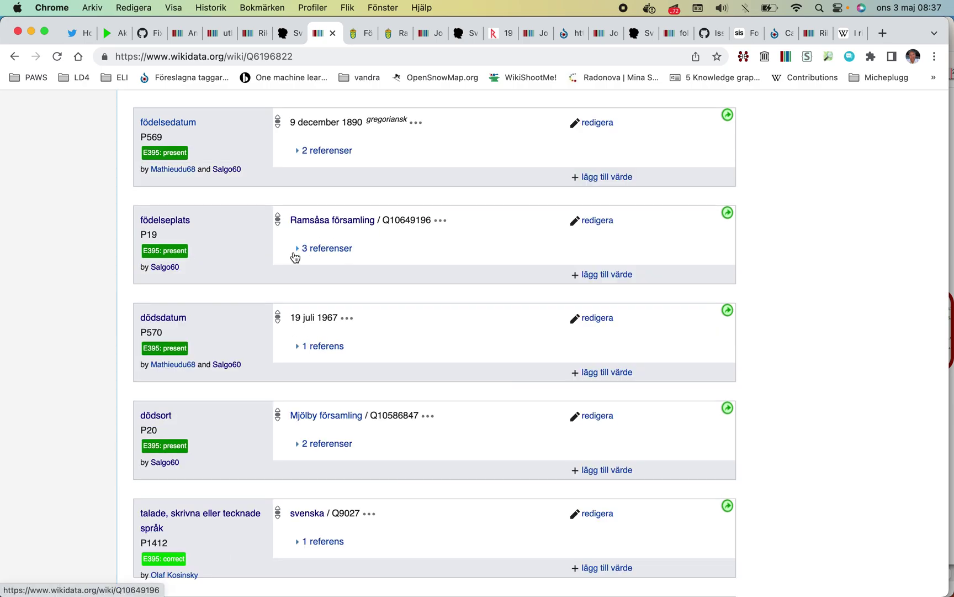
{"action": "left_click", "coordinate": [298, 249]}
{"action": "scroll", "coordinate": [579, 324], "scroll_direction": "down", "scroll_amount": 3}
{"action": "scroll", "coordinate": [580, 322], "scroll_direction": "down", "scroll_amount": 1}
{"action": "scroll", "coordinate": [599, 432], "scroll_direction": "up", "scroll_amount": 5}
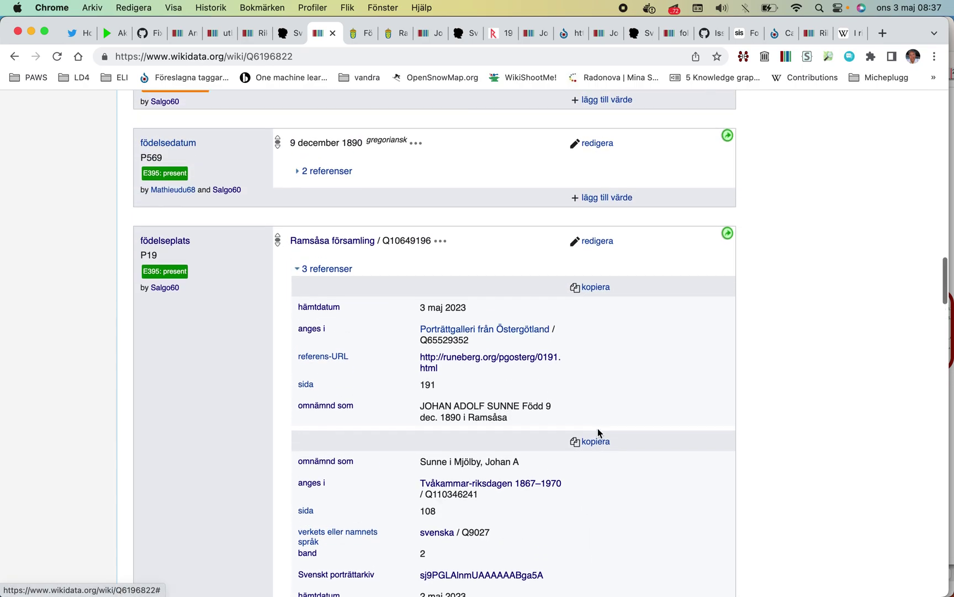
- Insert the copied födelse- och dopbok reference into the födelsedatum statement
{"action": "left_click", "coordinate": [299, 244]}
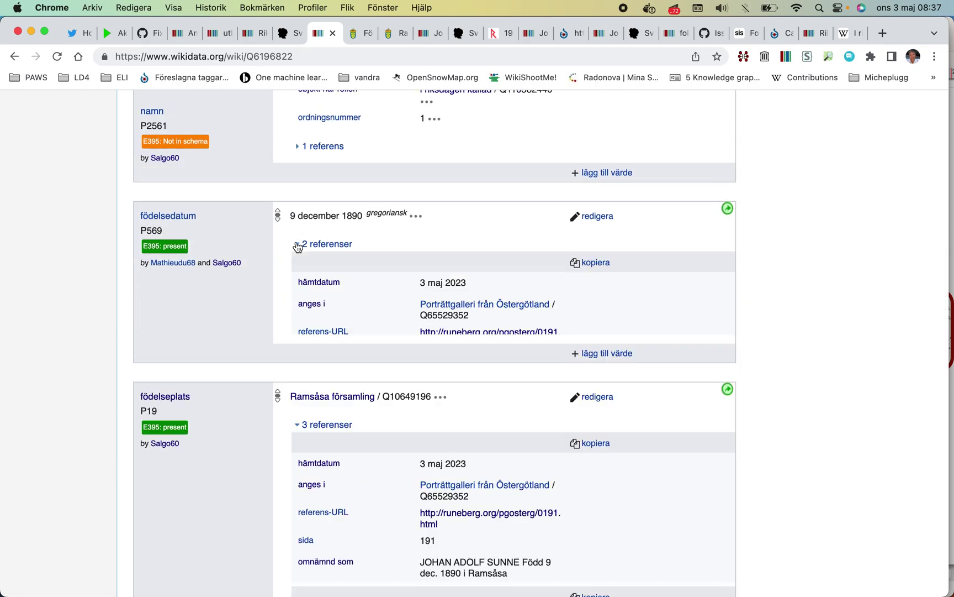
{"action": "scroll", "coordinate": [297, 246], "scroll_direction": "down", "scroll_amount": 7}
{"action": "scroll", "coordinate": [296, 246], "scroll_direction": "down", "scroll_amount": 2}
{"action": "left_click", "coordinate": [671, 155]}
- Open the dödsort value Mjölby församling in a separate tab and switch to it
{"action": "scroll", "coordinate": [620, 207], "scroll_direction": "down", "scroll_amount": 11}
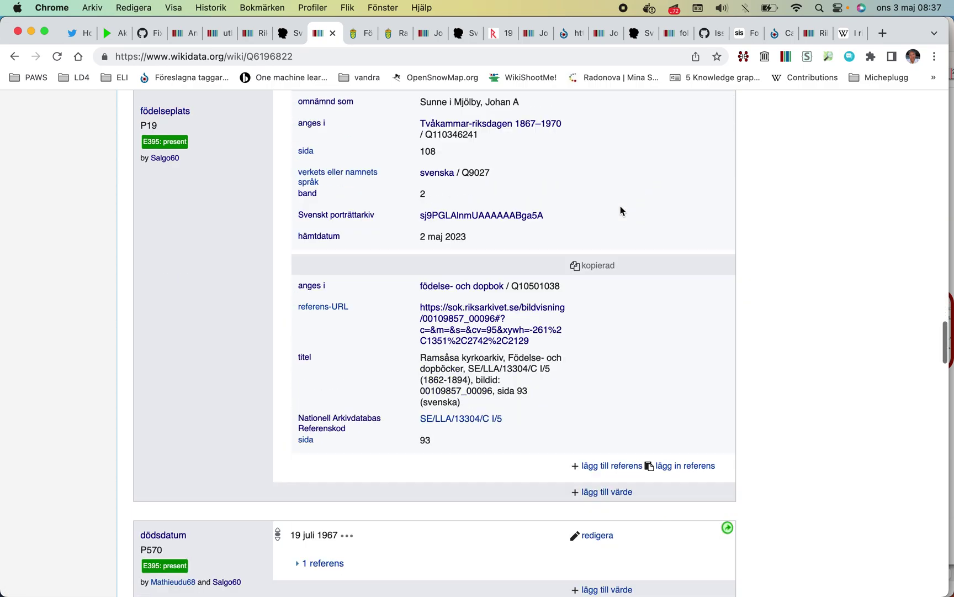
{"action": "scroll", "coordinate": [621, 211], "scroll_direction": "down", "scroll_amount": 2}
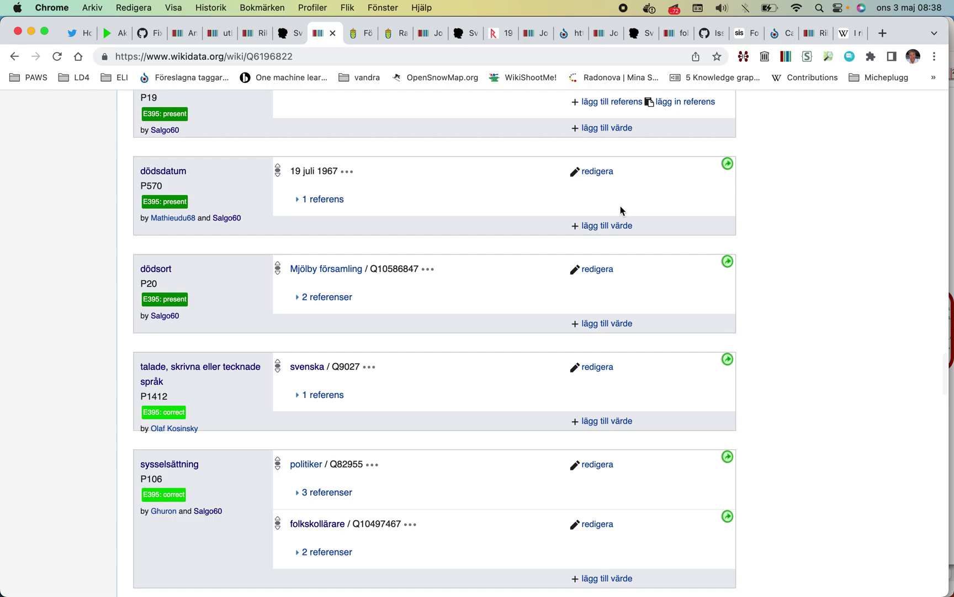
{"action": "right_click", "coordinate": [340, 268]}
{"action": "left_click", "coordinate": [349, 275]}
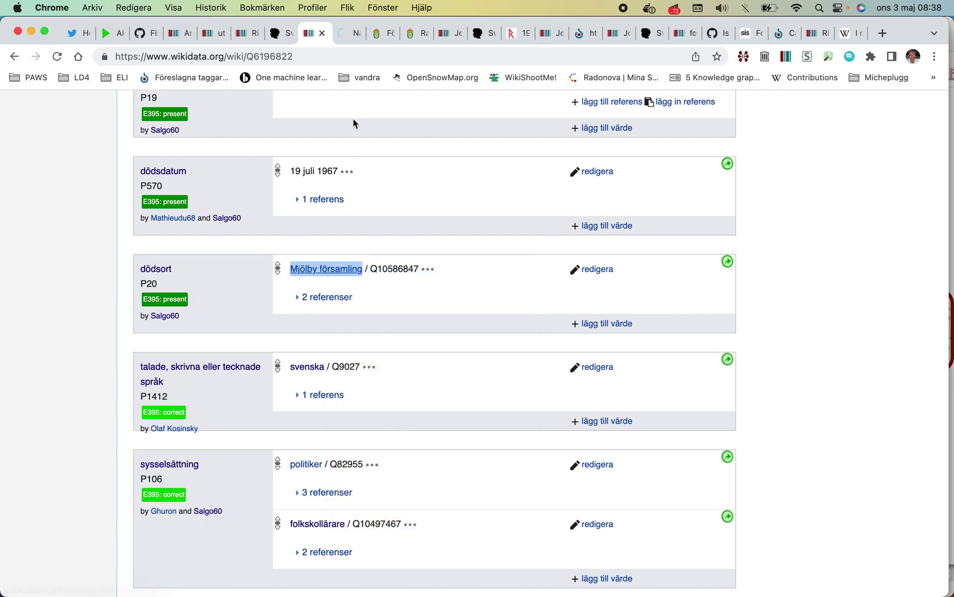
{"action": "left_click", "coordinate": [350, 35]}
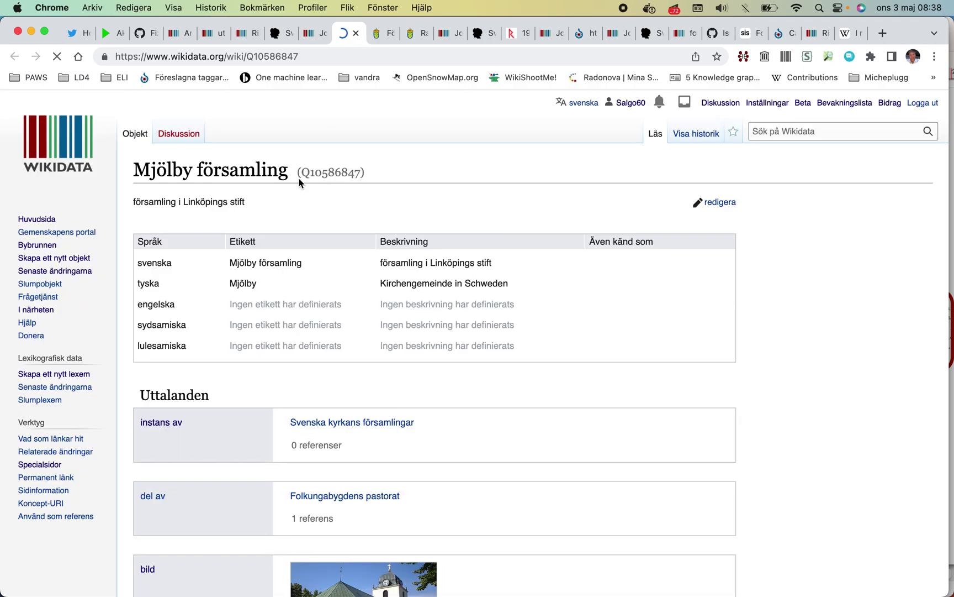
- Examine the Mjölby församling item, from its schema check and labels down to the bild statement
{"action": "scroll", "coordinate": [299, 178], "scroll_direction": "down", "scroll_amount": 2}
{"action": "scroll", "coordinate": [299, 179], "scroll_direction": "up", "scroll_amount": 2}
{"action": "scroll", "coordinate": [298, 182], "scroll_direction": "down", "scroll_amount": 2}
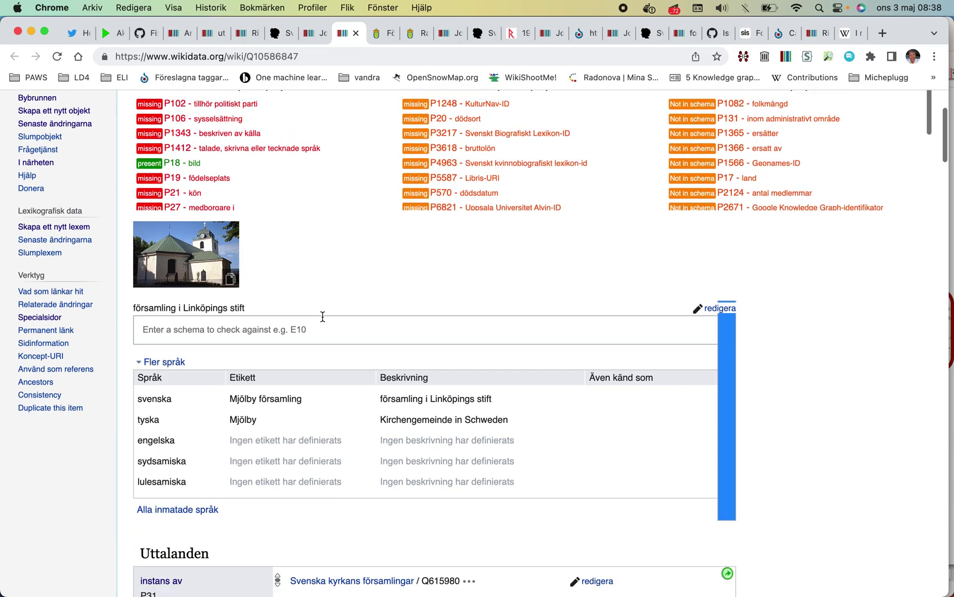
{"action": "scroll", "coordinate": [322, 315], "scroll_direction": "down", "scroll_amount": 5}
{"action": "scroll", "coordinate": [316, 370], "scroll_direction": "down", "scroll_amount": 10}
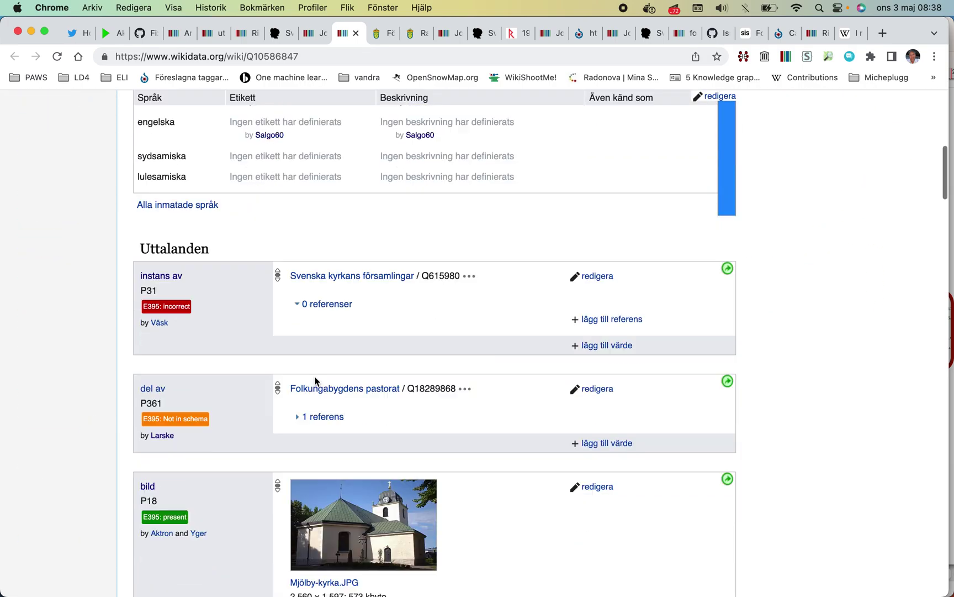
{"action": "scroll", "coordinate": [315, 378], "scroll_direction": "up", "scroll_amount": 7}
{"action": "scroll", "coordinate": [315, 376], "scroll_direction": "up", "scroll_amount": 3}
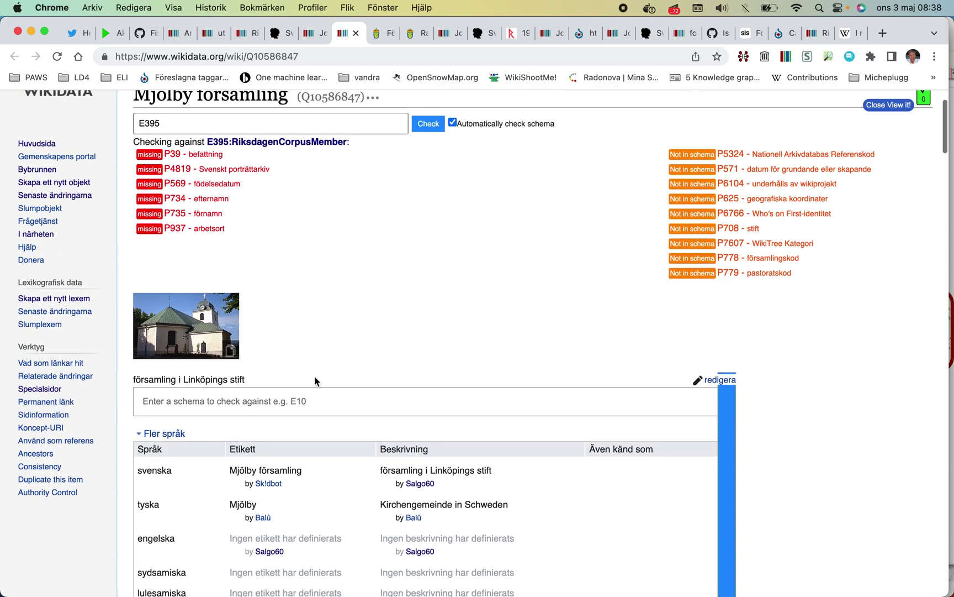
{"action": "scroll", "coordinate": [314, 376], "scroll_direction": "down", "scroll_amount": 9}
{"action": "scroll", "coordinate": [316, 381], "scroll_direction": "down", "scroll_amount": 3}
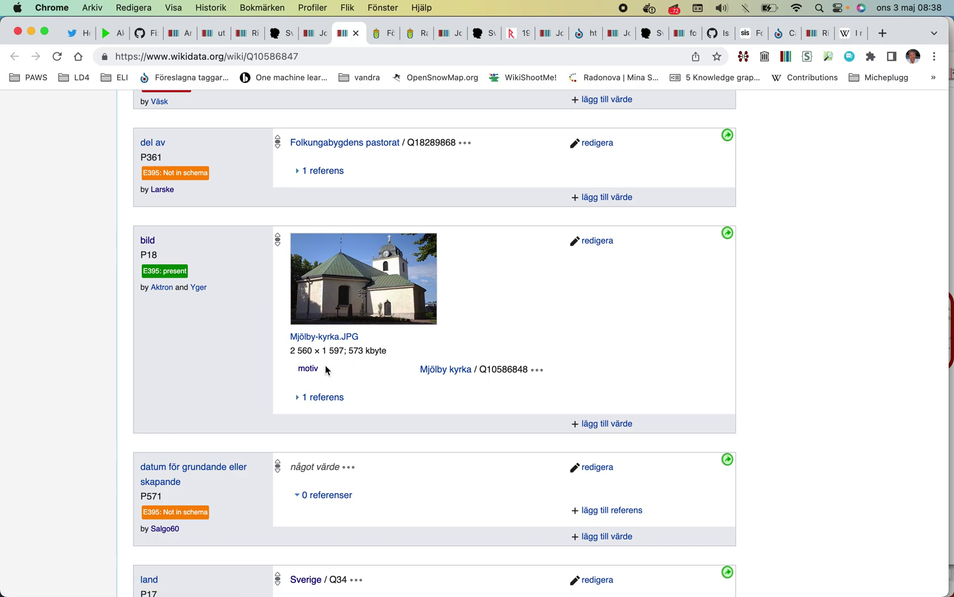
- Open the Mjölby kyrka item given as the image's motiv and look through its statements down to its identifiers
{"action": "left_click", "coordinate": [462, 369]}
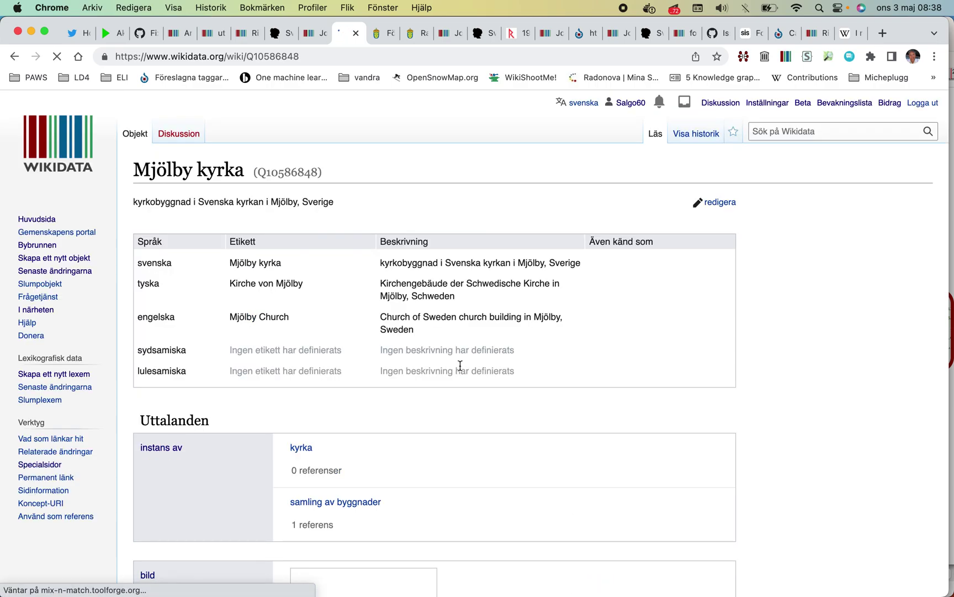
{"action": "scroll", "coordinate": [460, 365], "scroll_direction": "down", "scroll_amount": 6}
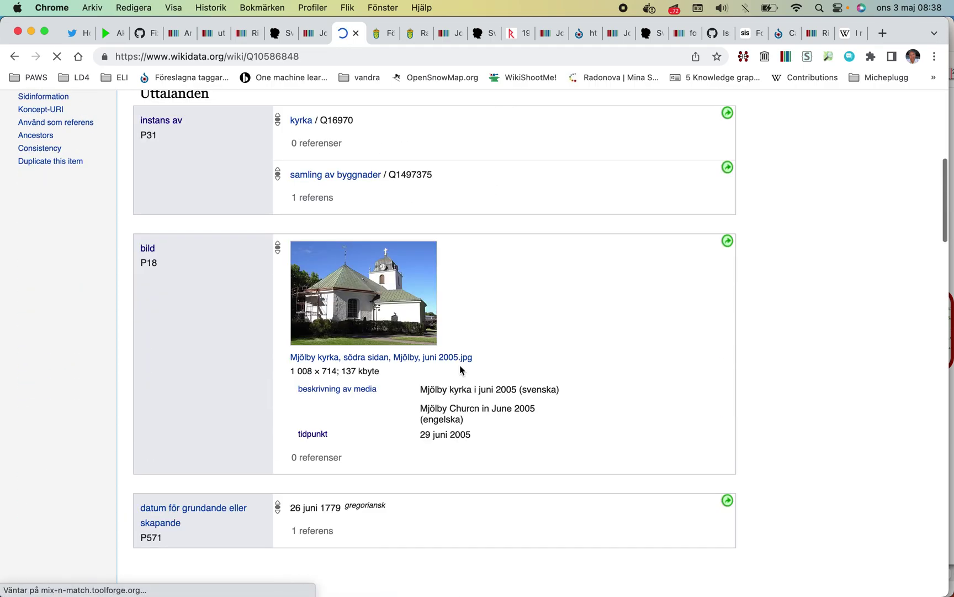
{"action": "scroll", "coordinate": [460, 366], "scroll_direction": "down", "scroll_amount": 10}
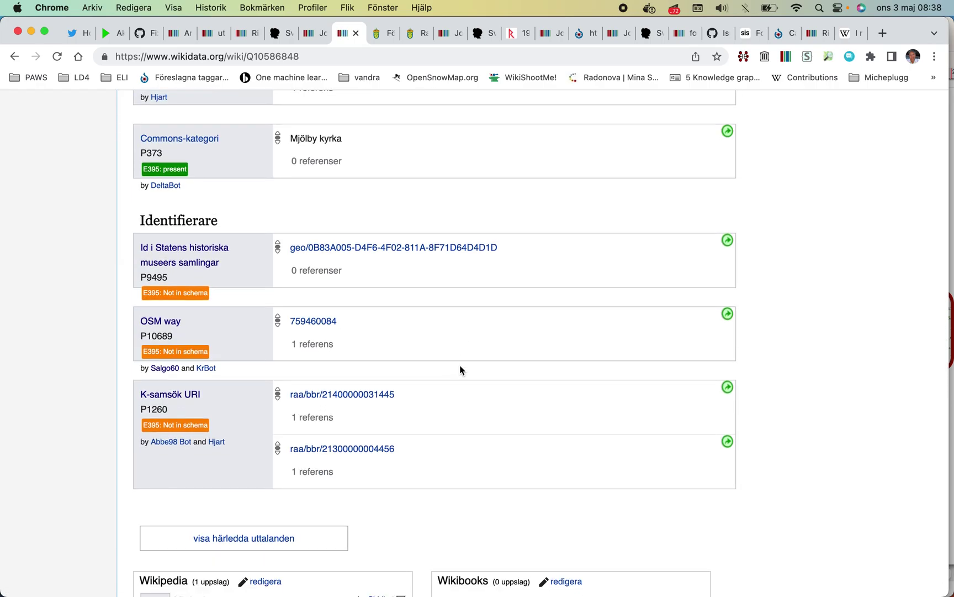
- Copy the Mjölby kyrka item's ID Q10586848 from the page address
{"action": "scroll", "coordinate": [460, 366], "scroll_direction": "down", "scroll_amount": 4}
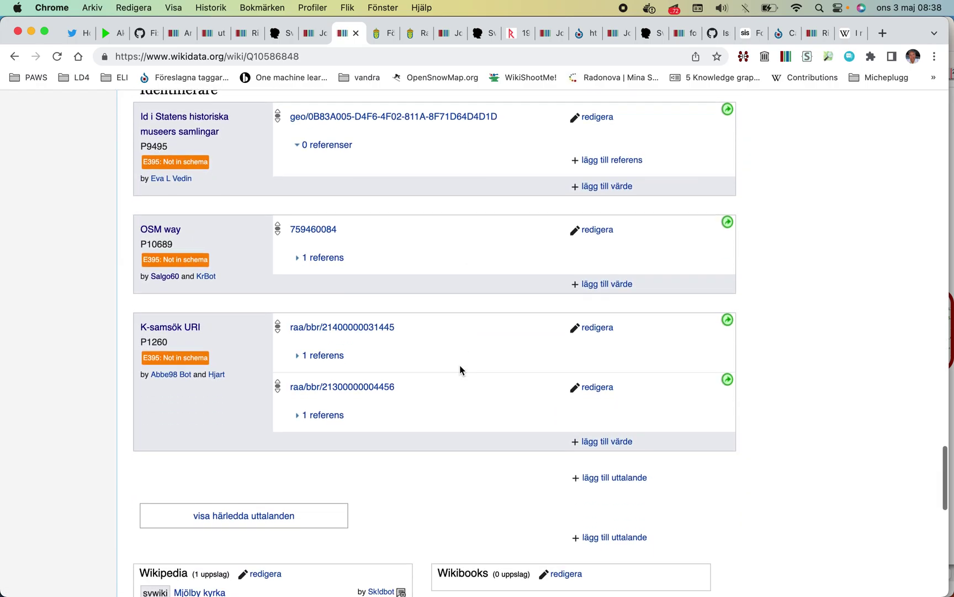
{"action": "scroll", "coordinate": [297, 209], "scroll_direction": "up", "scroll_amount": 3}
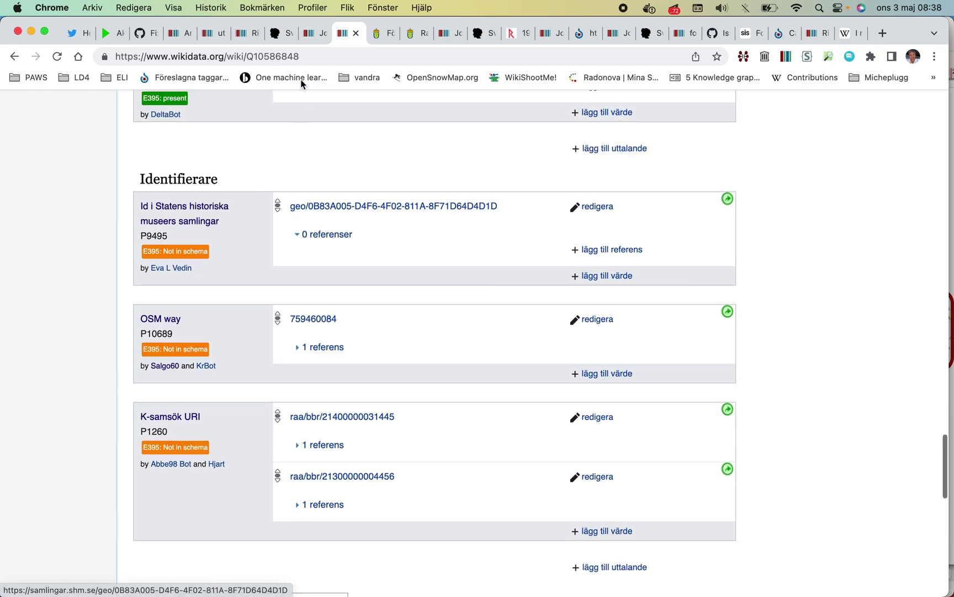
{"action": "double_click", "coordinate": [292, 56]}
{"action": "right_click", "coordinate": [292, 56]}
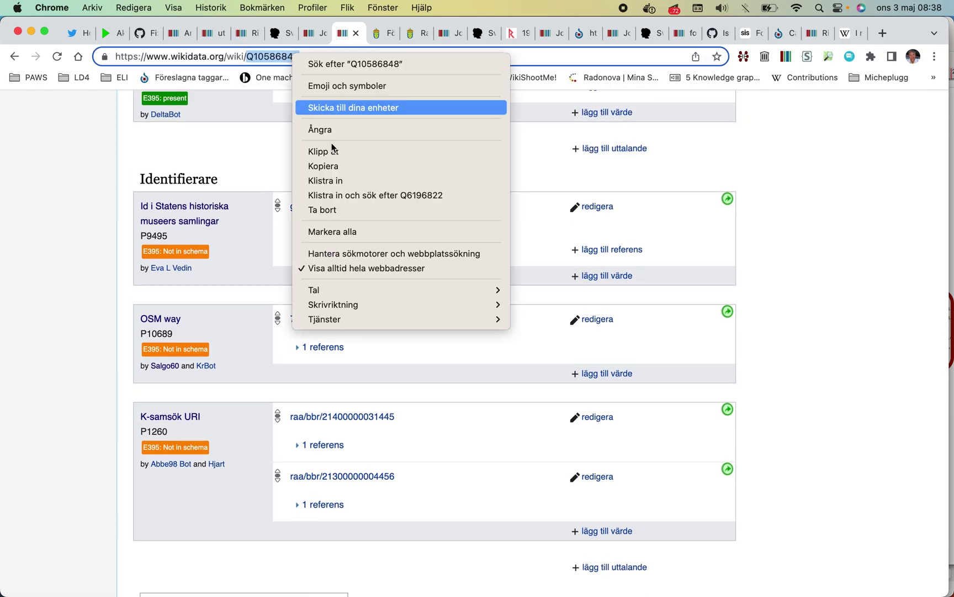
{"action": "left_click", "coordinate": [298, 165]}
- Enlarge the map in the geografiska koordinater statement and open its location in Google Maps through the external map services
{"action": "scroll", "coordinate": [297, 172], "scroll_direction": "up", "scroll_amount": 3}
{"action": "scroll", "coordinate": [298, 173], "scroll_direction": "up", "scroll_amount": 15}
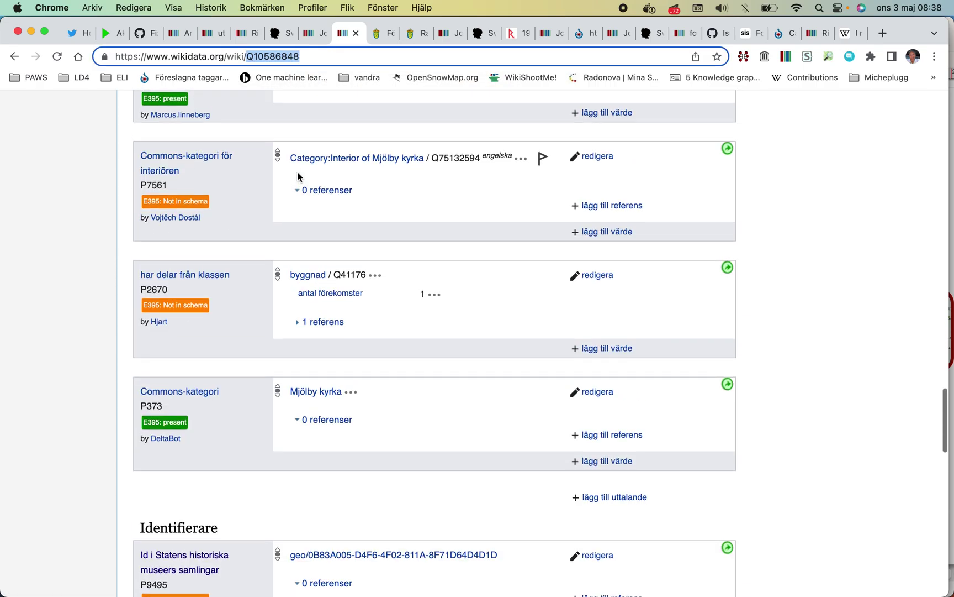
{"action": "scroll", "coordinate": [298, 176], "scroll_direction": "up", "scroll_amount": 3}
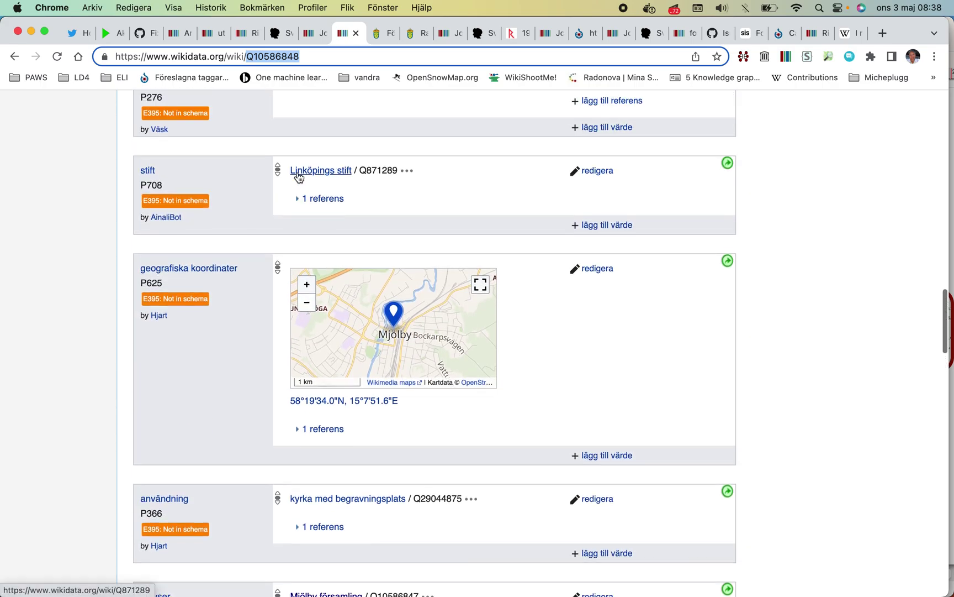
{"action": "left_click", "coordinate": [481, 286]}
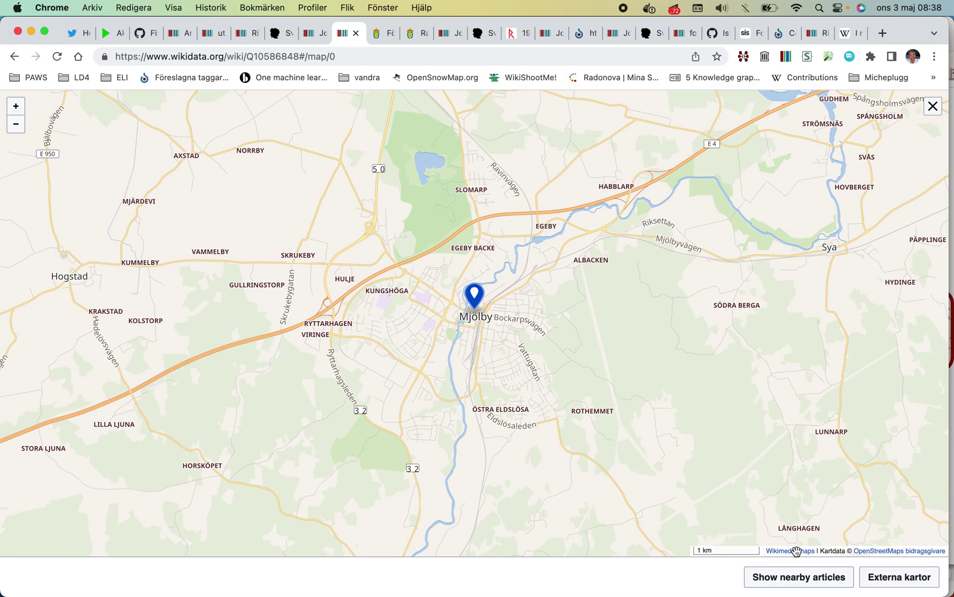
{"action": "left_click", "coordinate": [882, 577]}
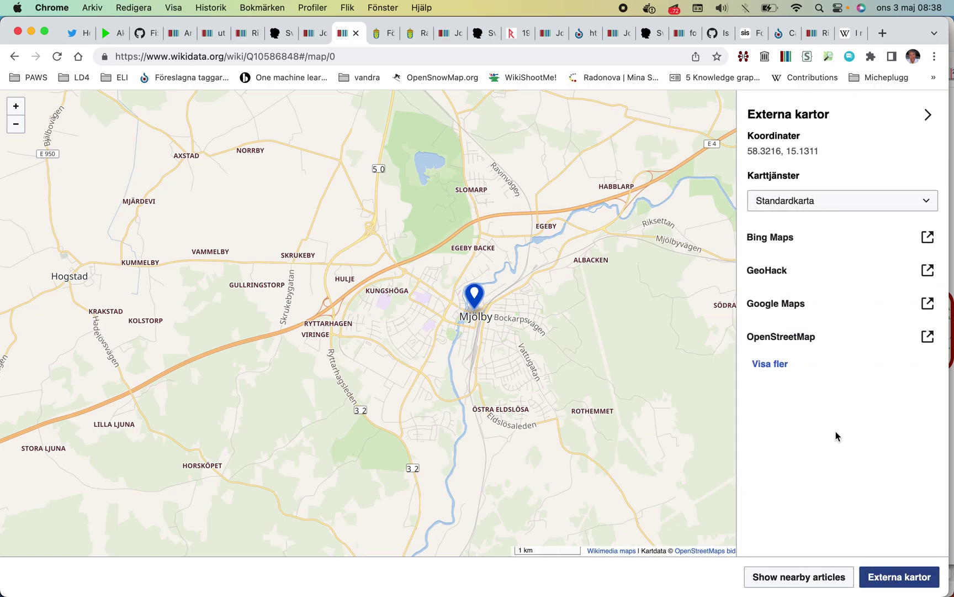
{"action": "left_click", "coordinate": [777, 309]}
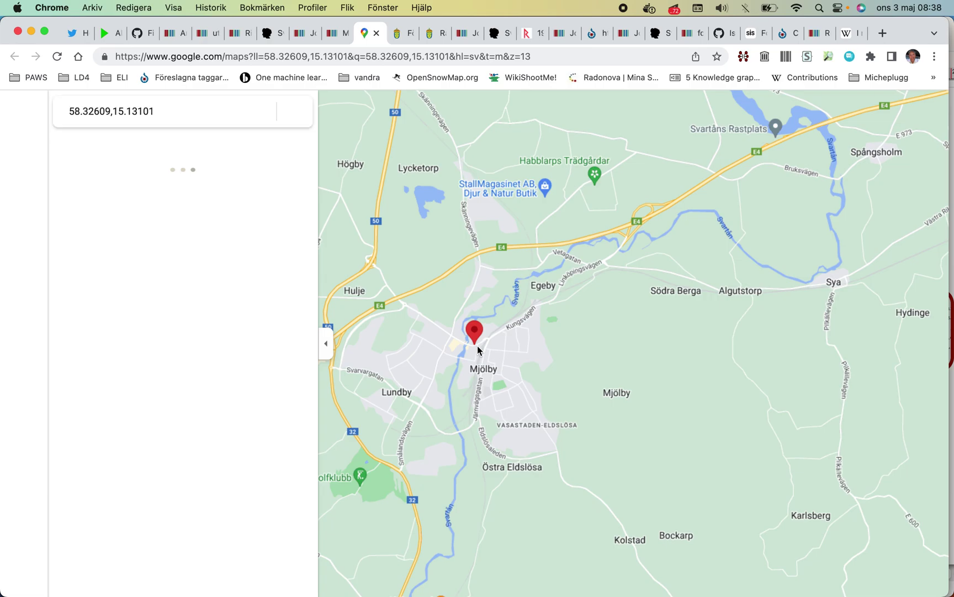
- Inspect the building and surroundings at the marked church coordinates
{"action": "scroll", "coordinate": [477, 345], "scroll_direction": "up", "scroll_amount": 5}
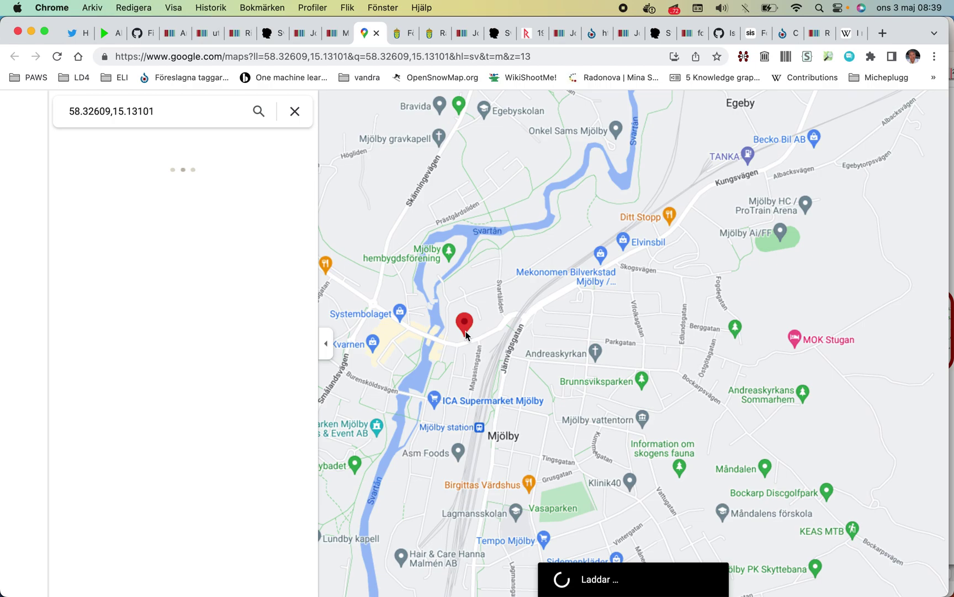
{"action": "scroll", "coordinate": [466, 331], "scroll_direction": "up", "scroll_amount": 3}
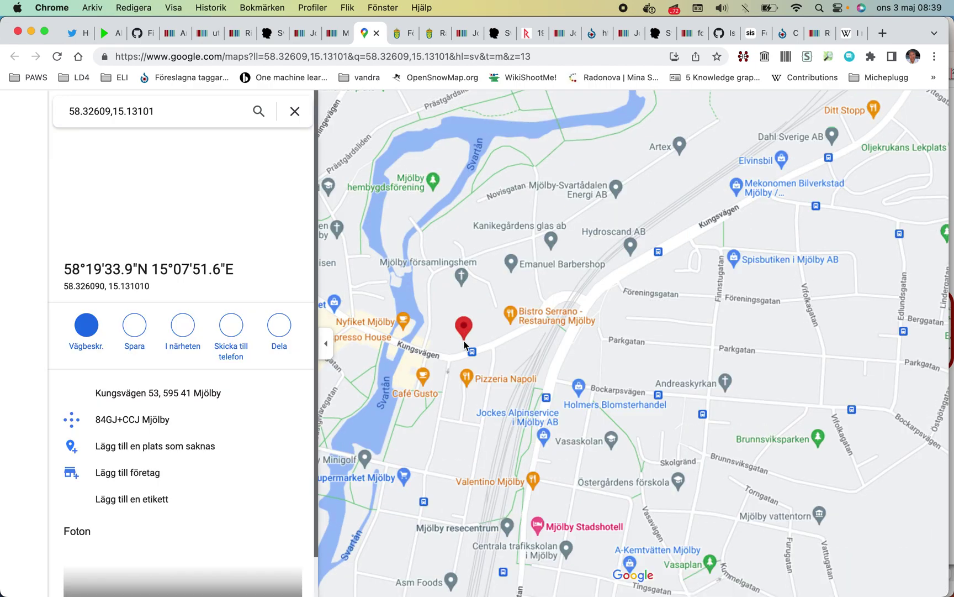
{"action": "scroll", "coordinate": [464, 344], "scroll_direction": "up", "scroll_amount": 5}
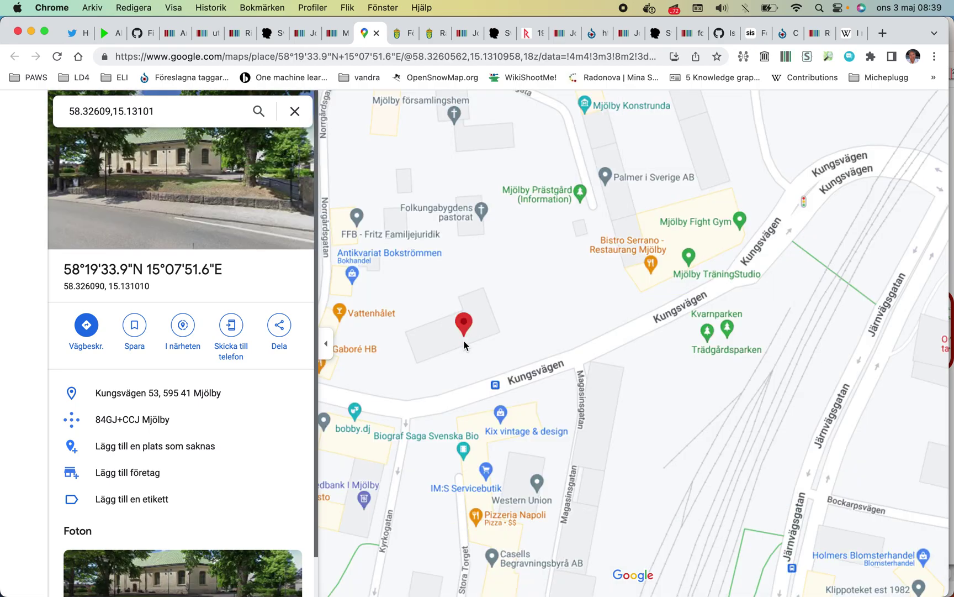
{"action": "right_click", "coordinate": [451, 334]}
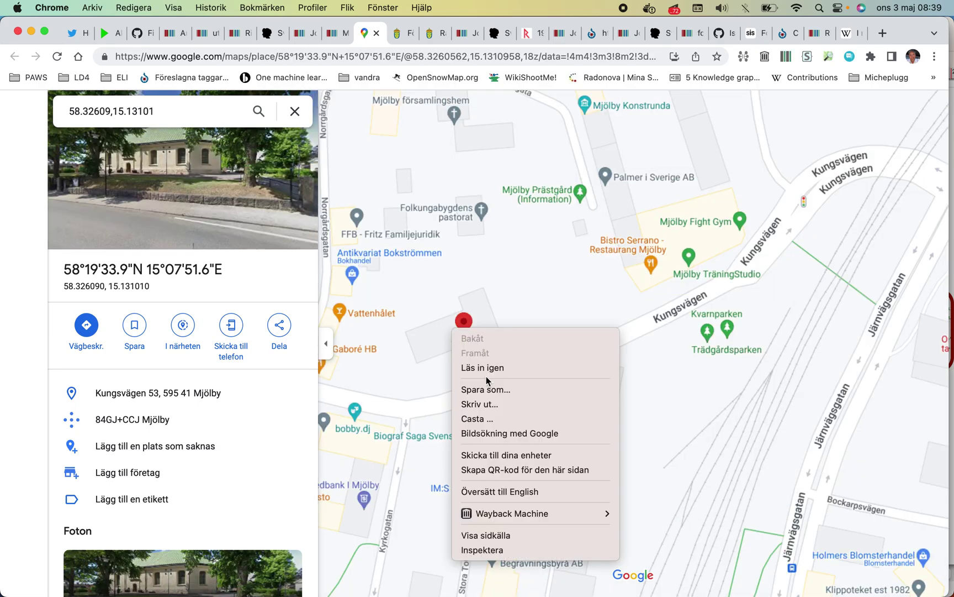
{"action": "left_click", "coordinate": [435, 346]}
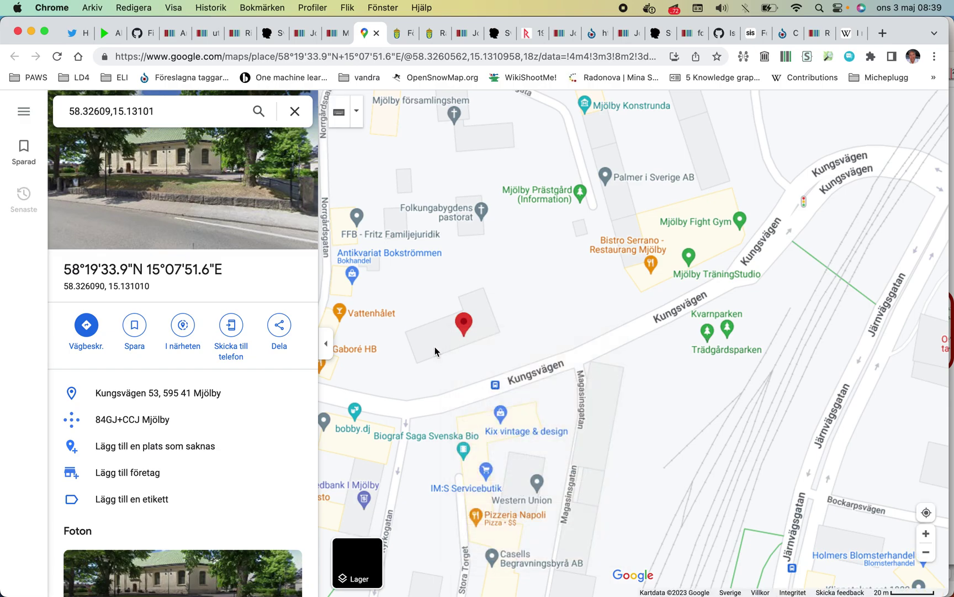
{"action": "right_click", "coordinate": [435, 335]}
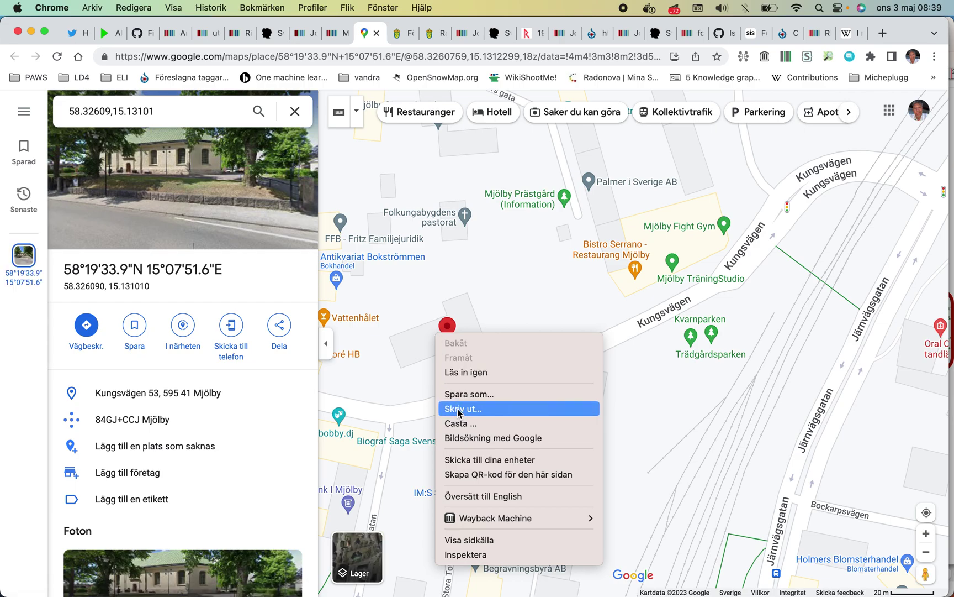
{"action": "left_click", "coordinate": [402, 359]}
- Search the map area for "kyrka" and open the Mjölby kyrka place details
{"action": "left_click_drag", "start_coordinate": [177, 109], "coordinate": [51, 108]}
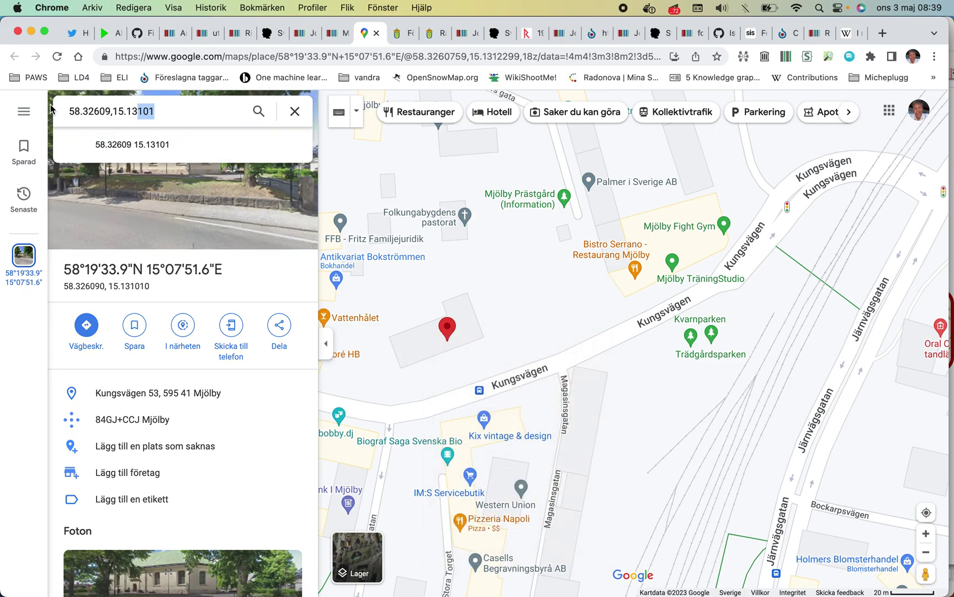
{"action": "type", "text": "kyrka"}
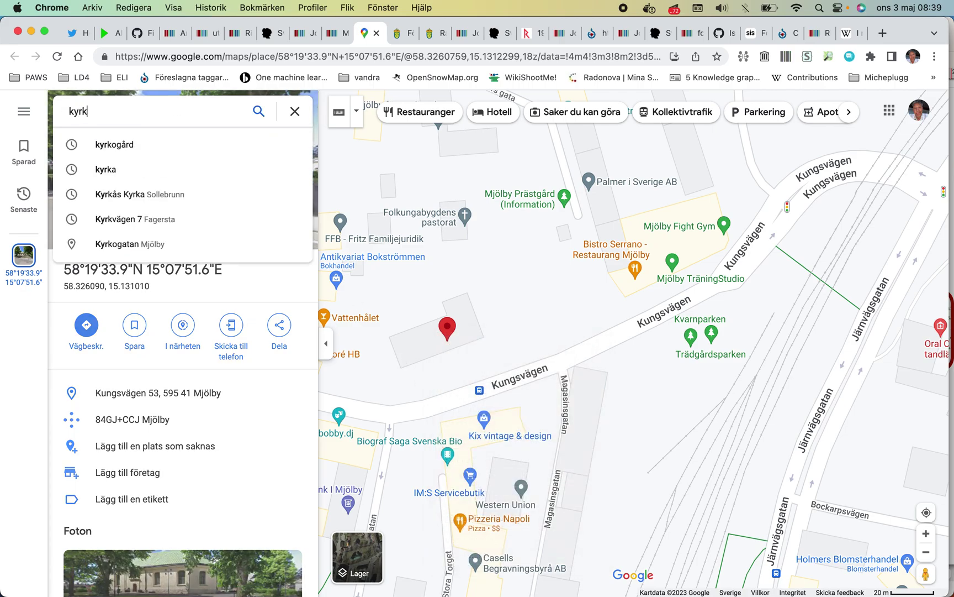
{"action": "key", "text": "Return"}
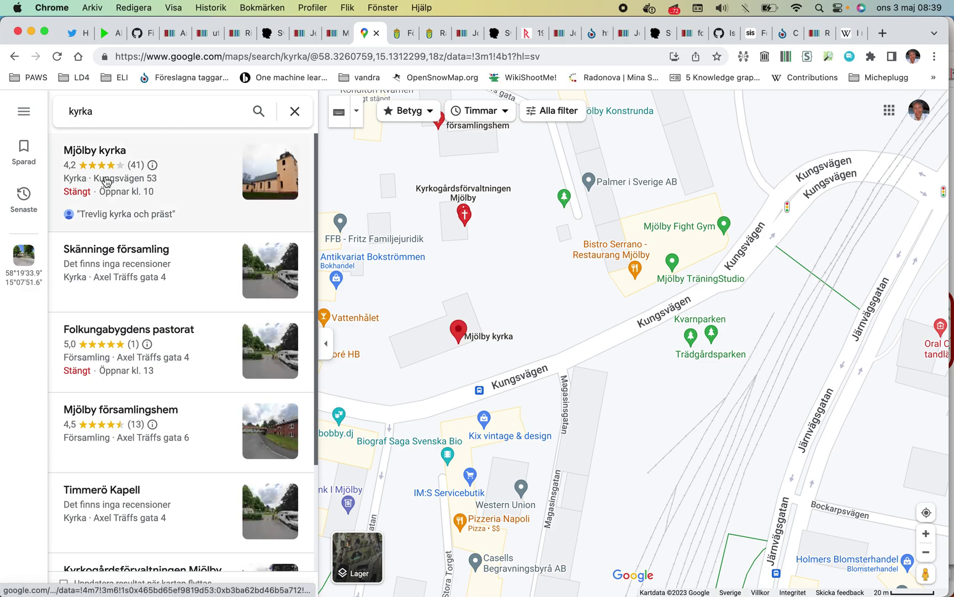
{"action": "left_click", "coordinate": [478, 337]}
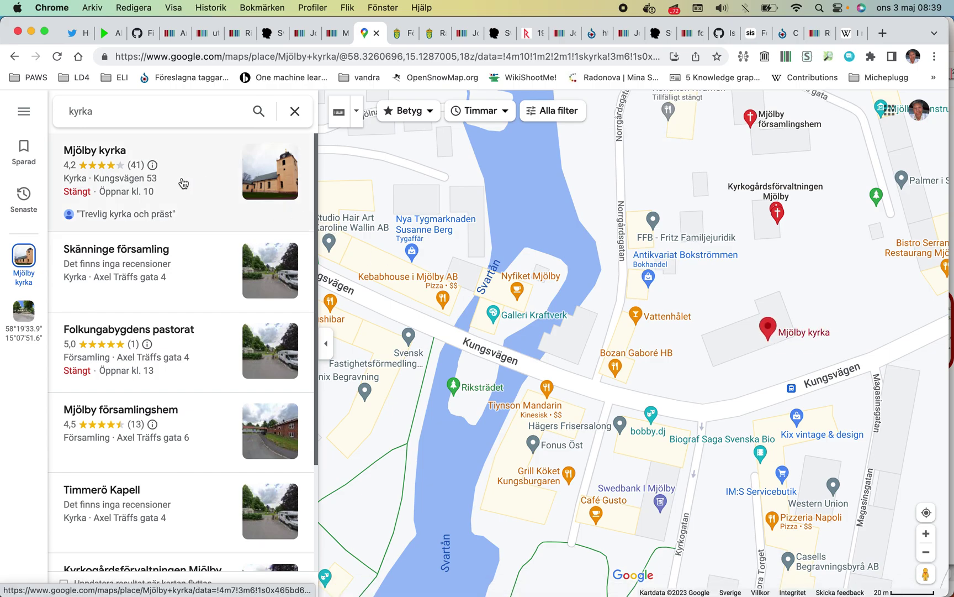
{"action": "left_click", "coordinate": [183, 183]}
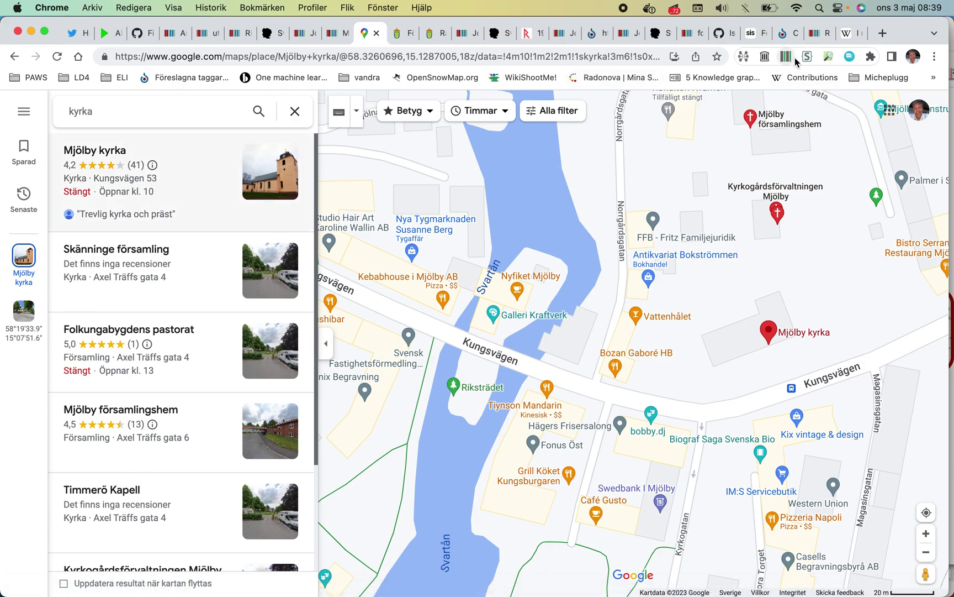
- Match the place to the copied item Q10586848, Mjölby kyrka, in the Wikidata extension and send its Google Maps Customer ID there
{"action": "left_click", "coordinate": [791, 60]}
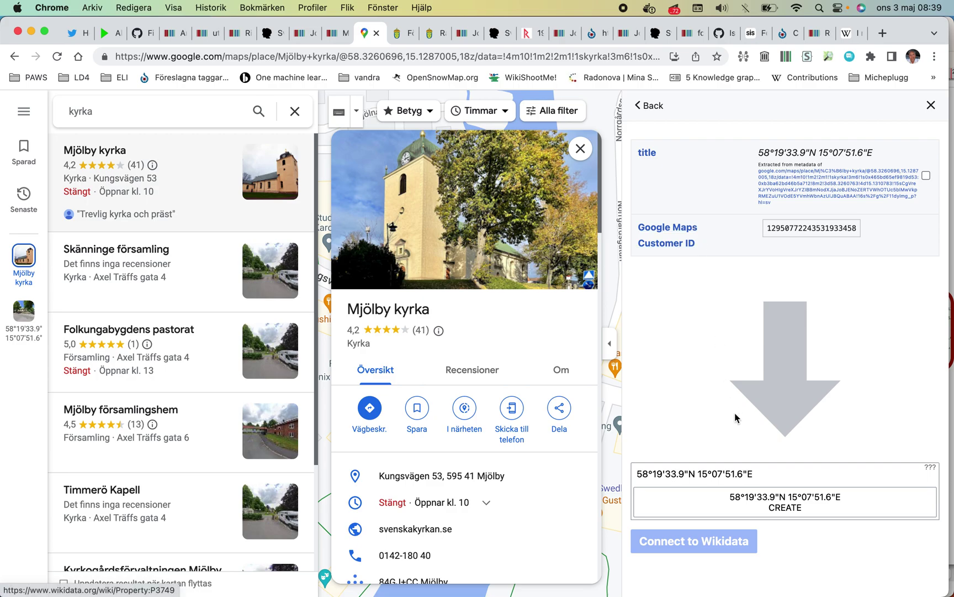
{"action": "left_click", "coordinate": [756, 472]}
{"action": "left_click_drag", "start_coordinate": [757, 473], "coordinate": [636, 475]}
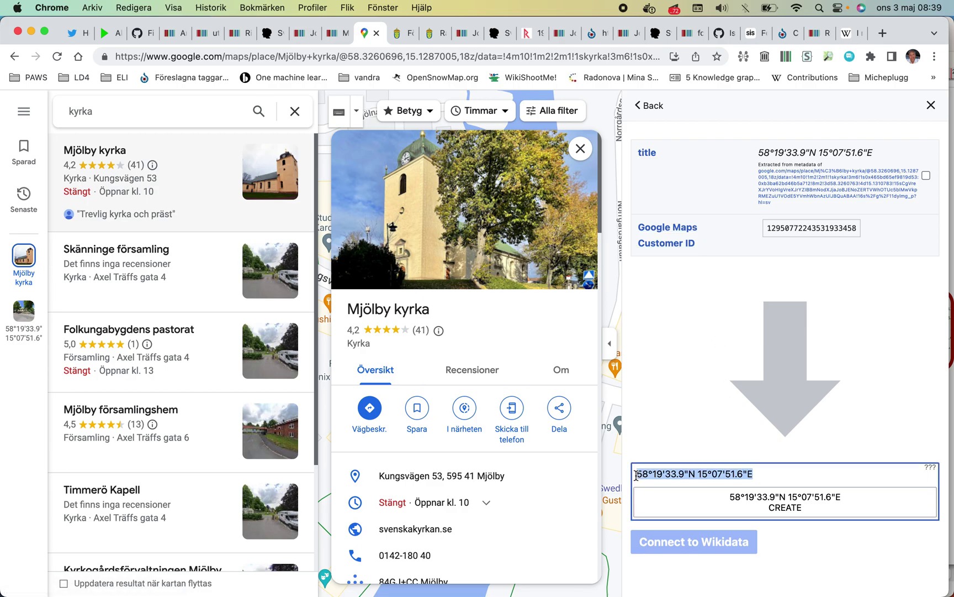
{"action": "right_click", "coordinate": [666, 470]}
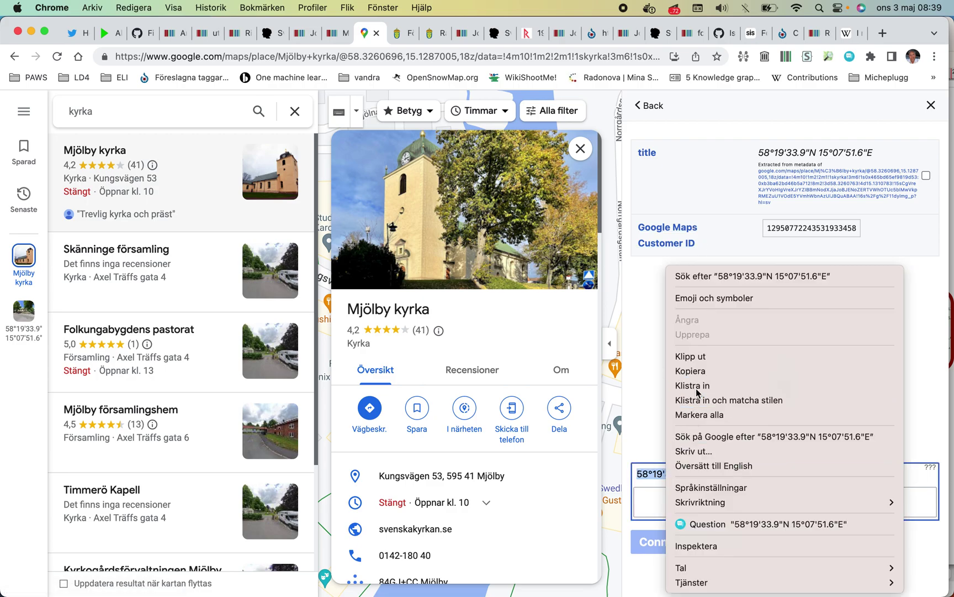
{"action": "left_click", "coordinate": [689, 321]}
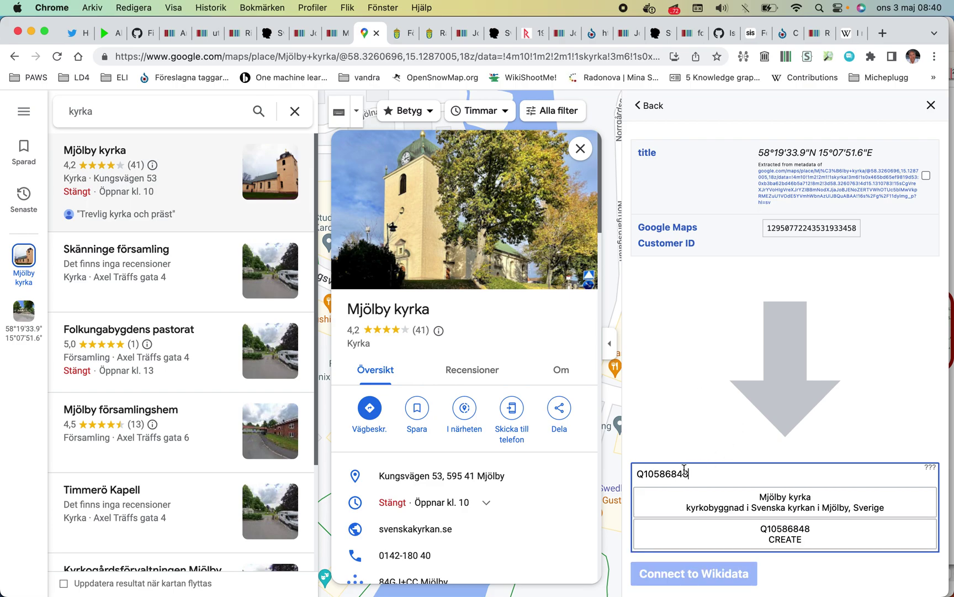
{"action": "left_click", "coordinate": [693, 495]}
{"action": "left_click", "coordinate": [687, 508]}
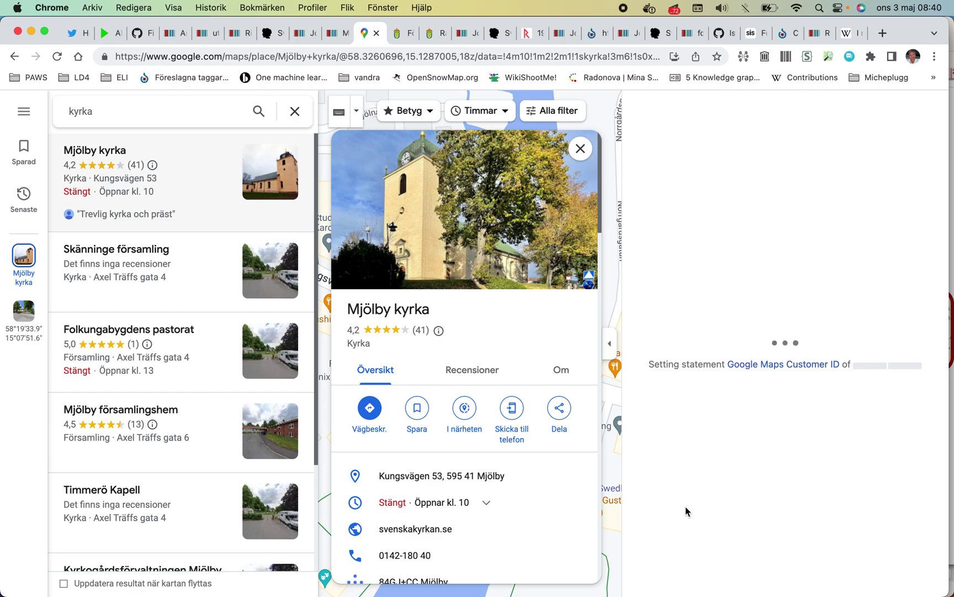
- Return to the Mjölby kyrka Wikidata item, close its enlarged map and check the Identifierare section for the Google Maps Customer ID
{"action": "left_click", "coordinate": [338, 33]}
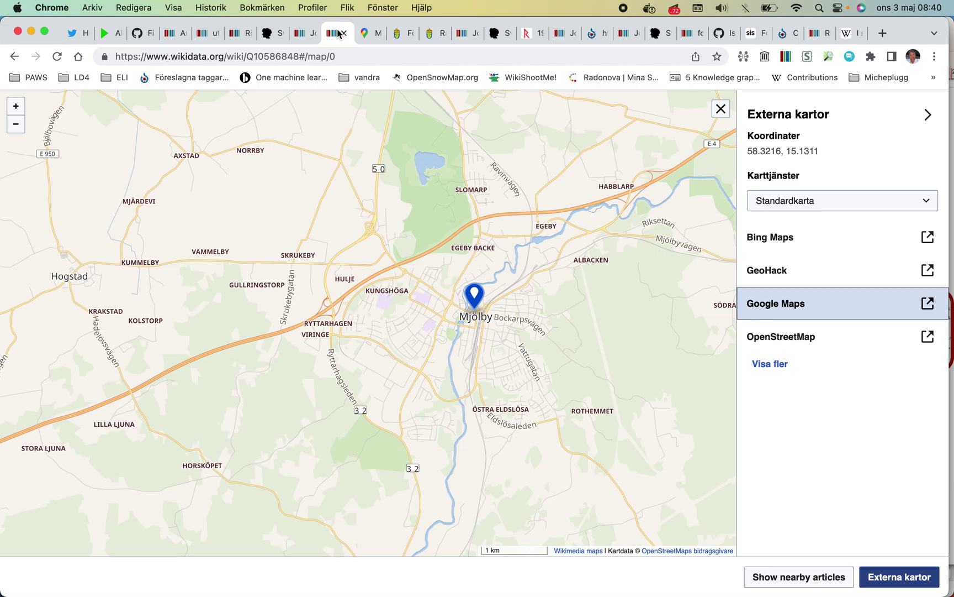
{"action": "left_click", "coordinate": [721, 110]}
{"action": "left_click", "coordinate": [594, 56]}
{"action": "key", "text": "Return"}
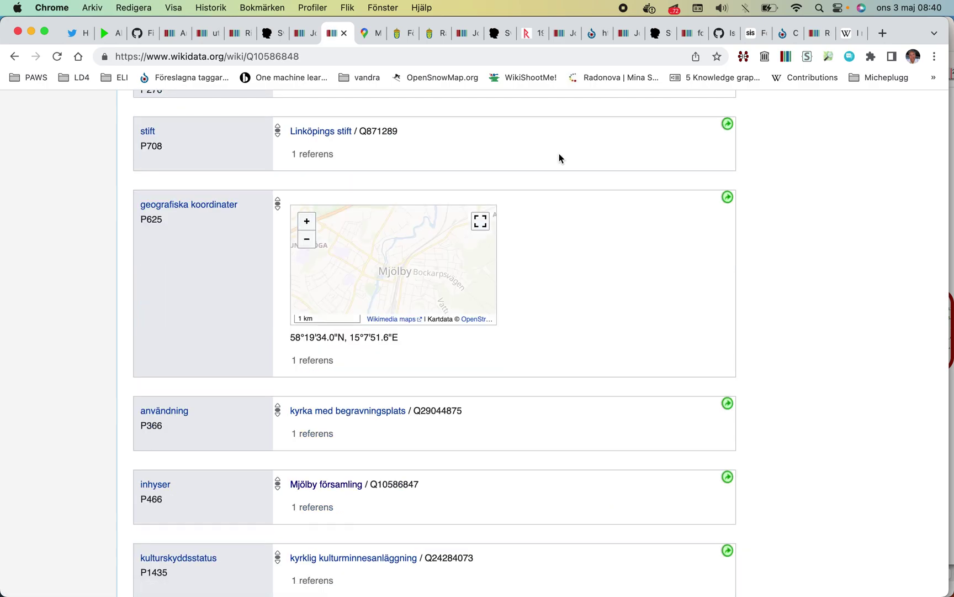
{"action": "scroll", "coordinate": [559, 155], "scroll_direction": "down", "scroll_amount": 20}
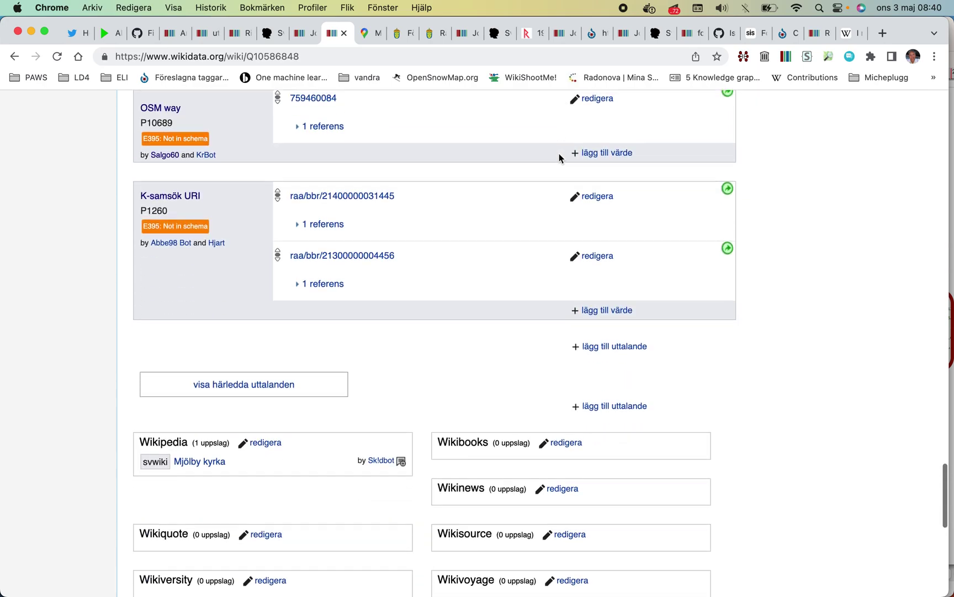
{"action": "scroll", "coordinate": [560, 158], "scroll_direction": "up", "scroll_amount": 8}
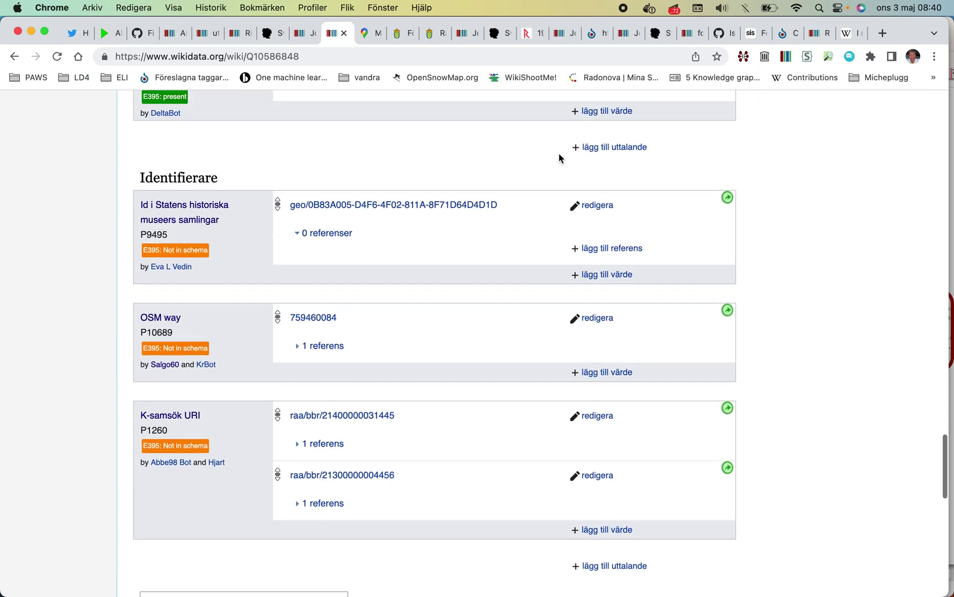
{"action": "scroll", "coordinate": [559, 155], "scroll_direction": "up", "scroll_amount": 2}
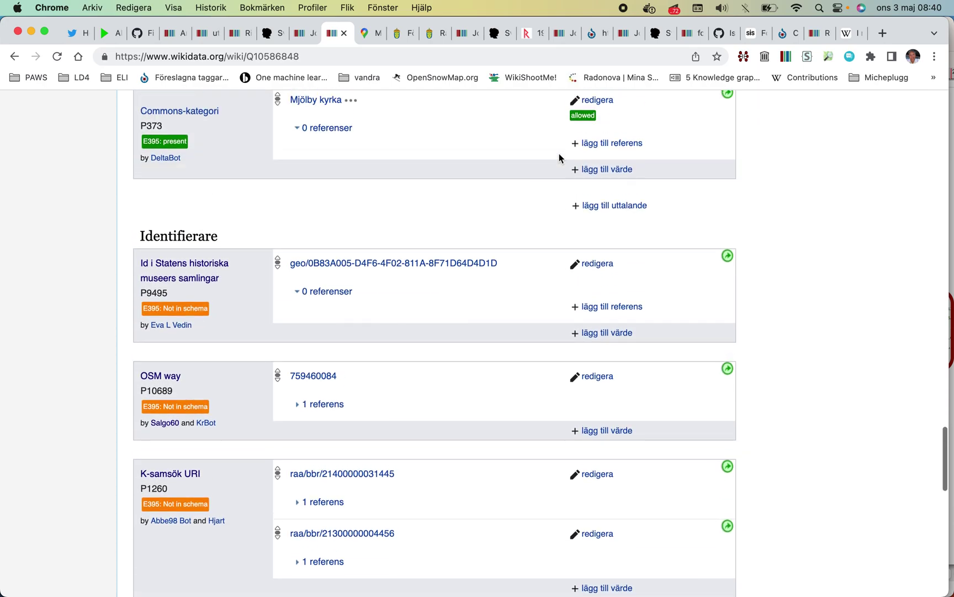
- Reload the Mjölby kyrka item and check the Google Maps Customer-ID statement and the rest of the page down to the OpenStreetMap map
{"action": "left_click", "coordinate": [409, 58]}
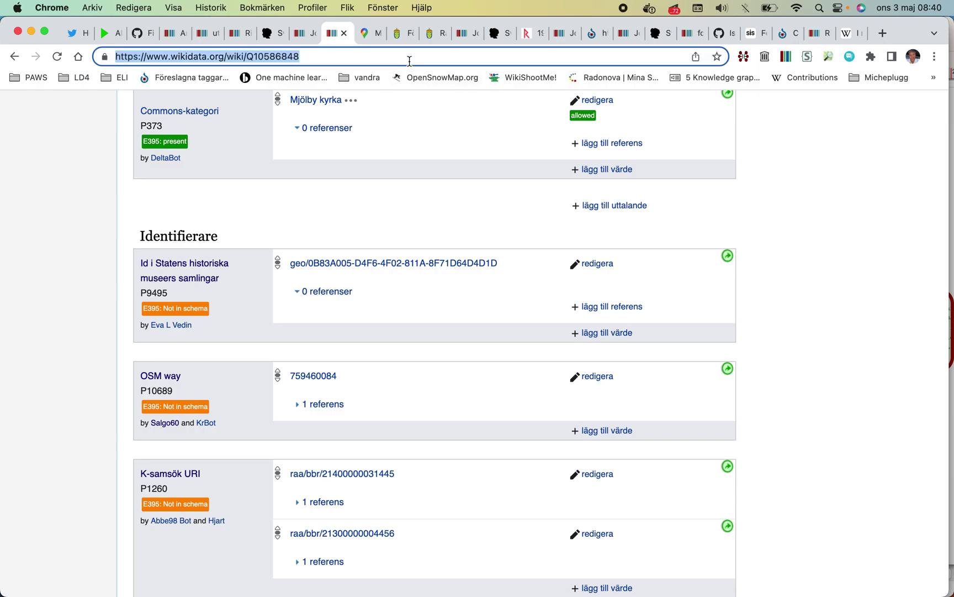
{"action": "key", "text": "Return"}
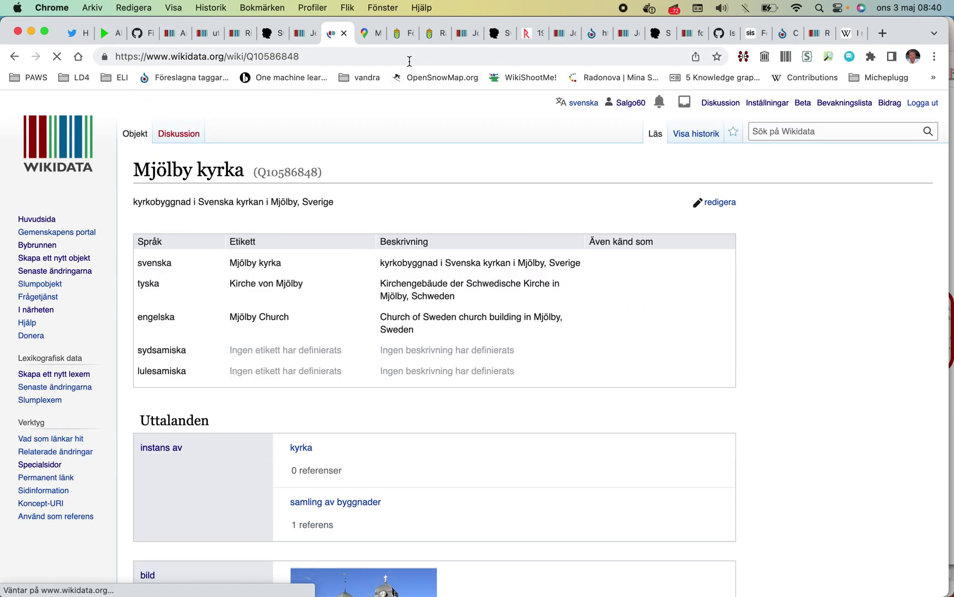
{"action": "scroll", "coordinate": [395, 133], "scroll_direction": "down", "scroll_amount": 15}
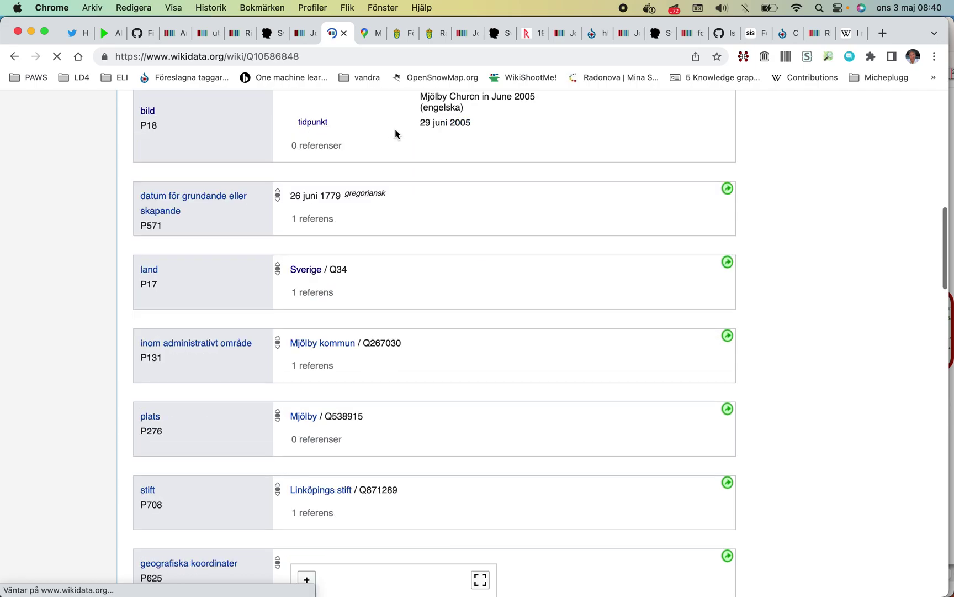
{"action": "scroll", "coordinate": [395, 134], "scroll_direction": "down", "scroll_amount": 15}
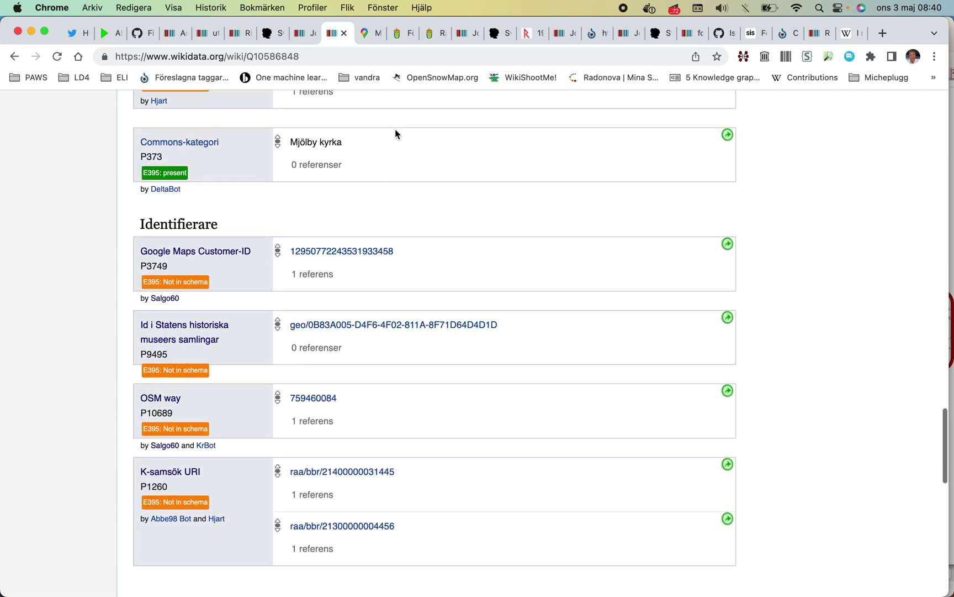
{"action": "scroll", "coordinate": [396, 133], "scroll_direction": "down", "scroll_amount": 3}
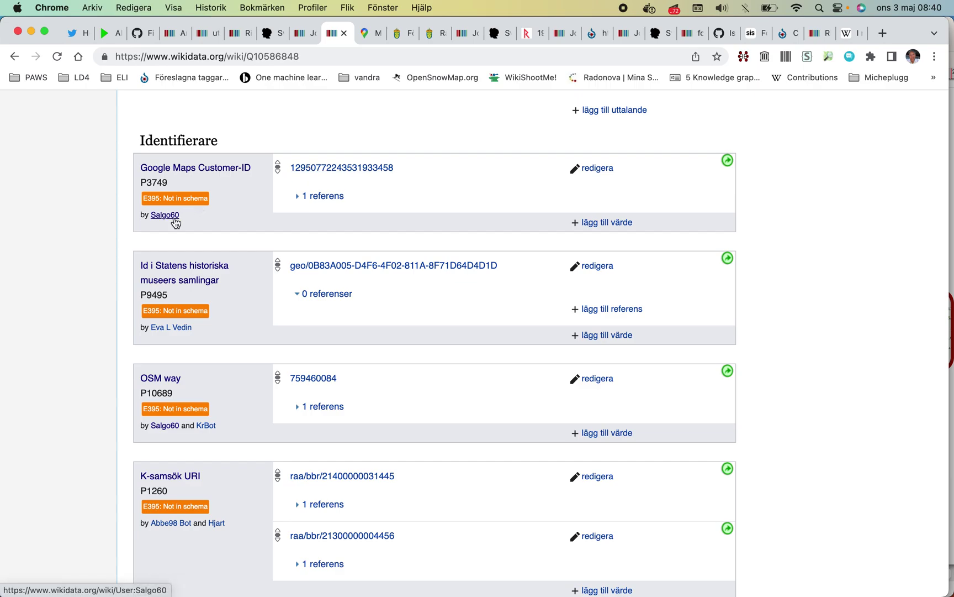
{"action": "scroll", "coordinate": [302, 207], "scroll_direction": "down", "scroll_amount": 15}
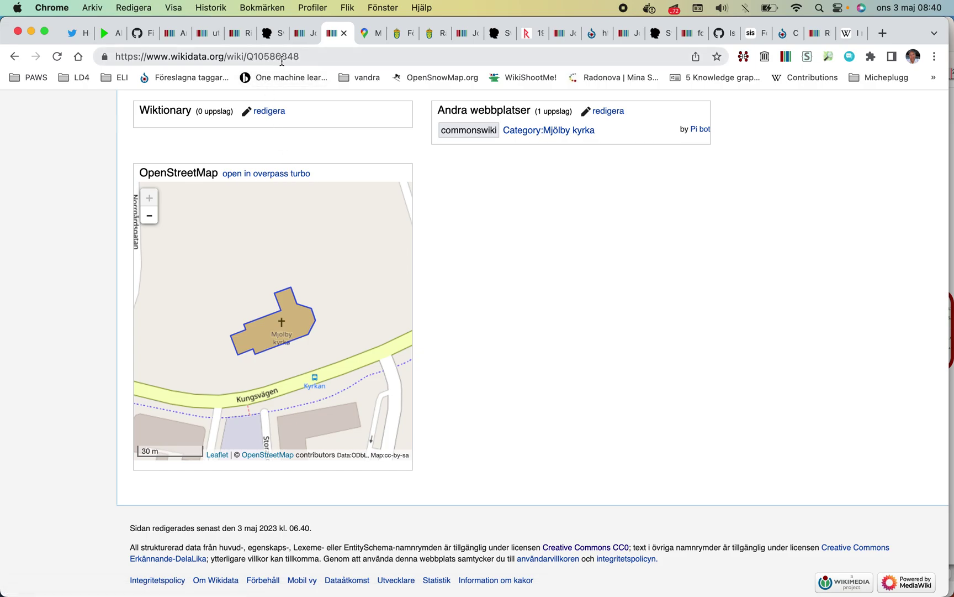
- Open the Mjölby kyrka item's OpenStreetMap query in overpass turbo and inspect the tags of the church outline
{"action": "right_click", "coordinate": [268, 173]}
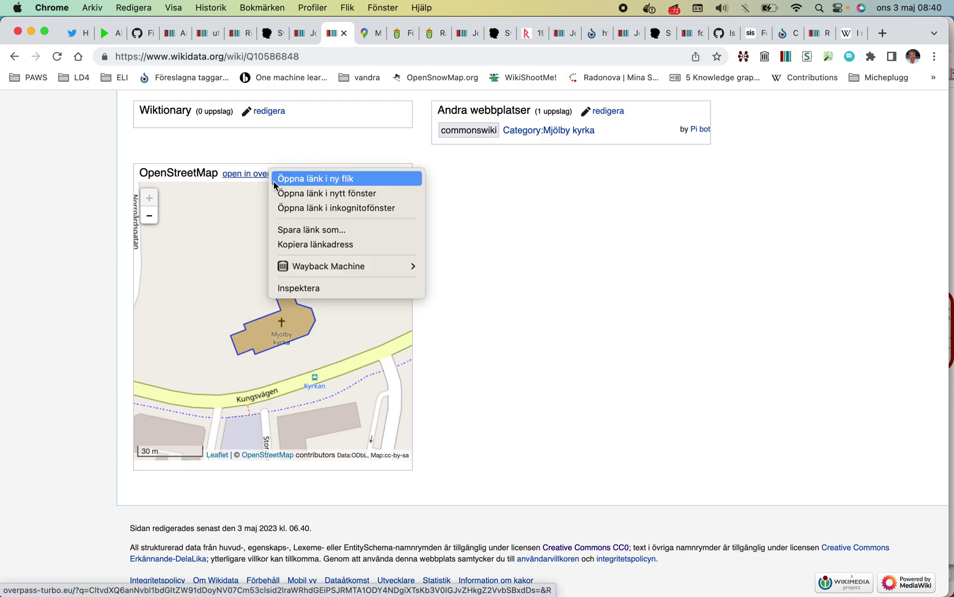
{"action": "left_click", "coordinate": [274, 181]}
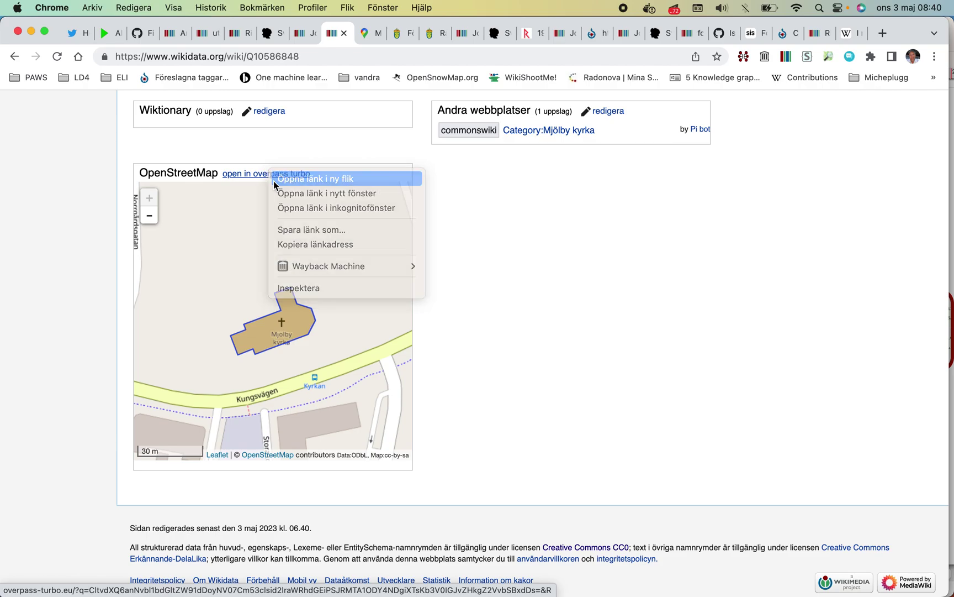
{"action": "left_click", "coordinate": [293, 317]}
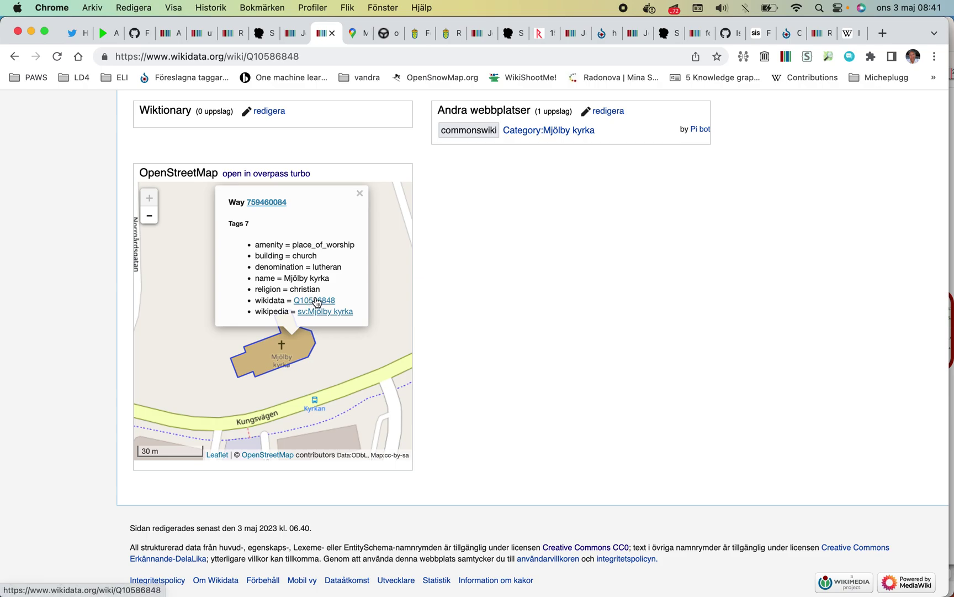
{"action": "left_click", "coordinate": [386, 38]}
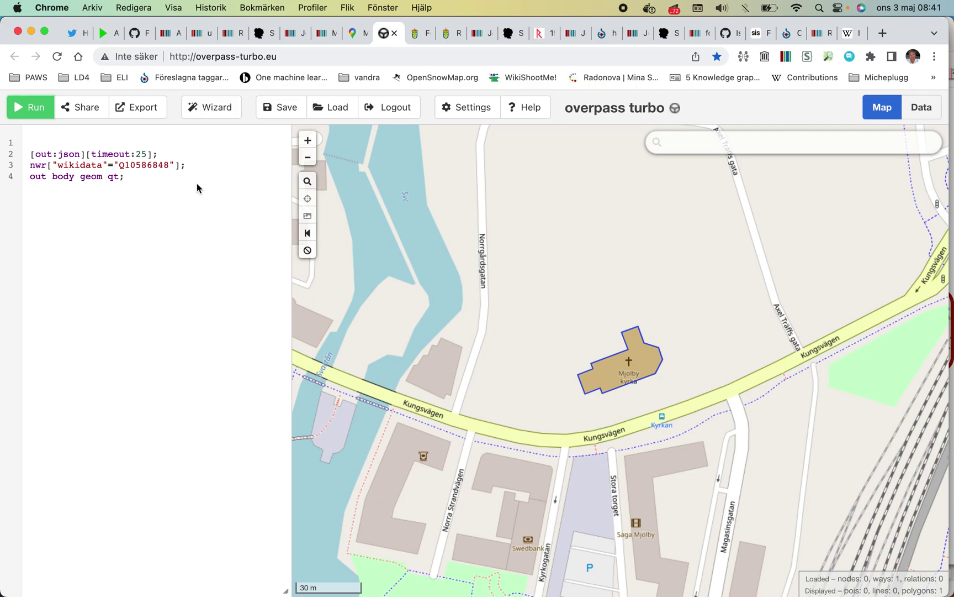
{"action": "left_click", "coordinate": [612, 371]}
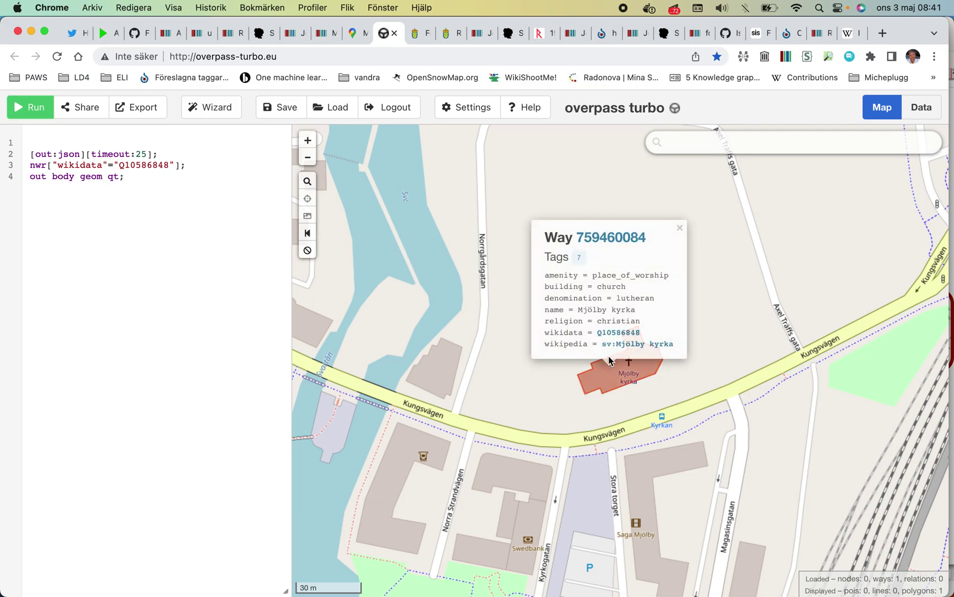
- Open way 759460084 in the OpenStreetMap editor and draw a closed area around the grounds of Mjölby kyrka
{"action": "left_click", "coordinate": [599, 236]}
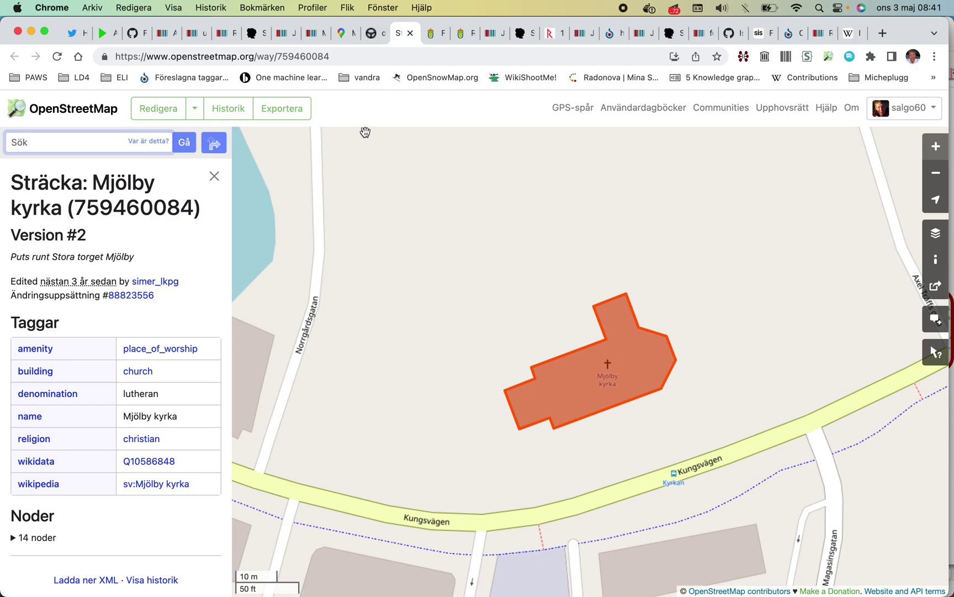
{"action": "left_click", "coordinate": [176, 113]}
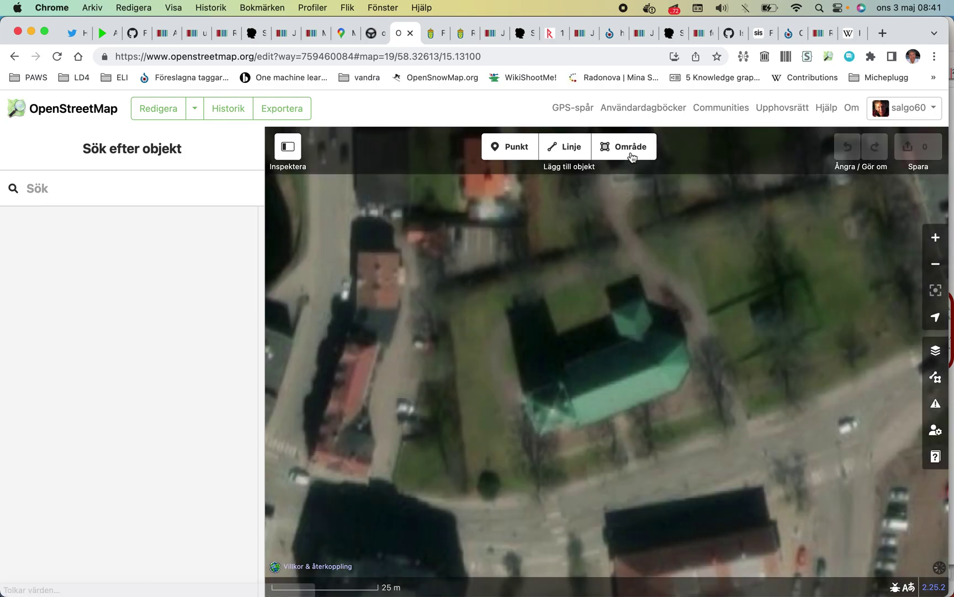
{"action": "left_click", "coordinate": [629, 148]}
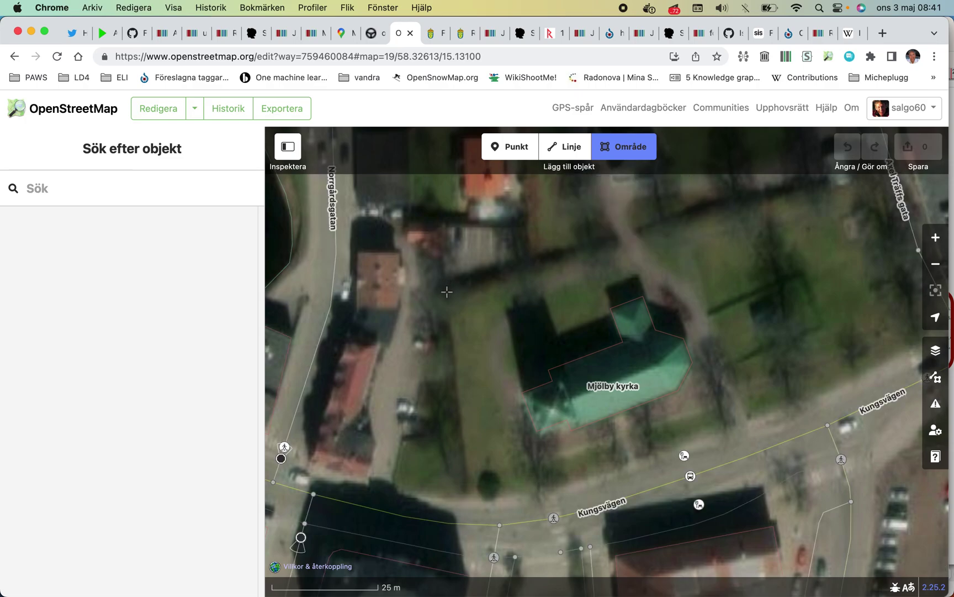
{"action": "left_click", "coordinate": [446, 290]}
{"action": "left_click", "coordinate": [467, 504]}
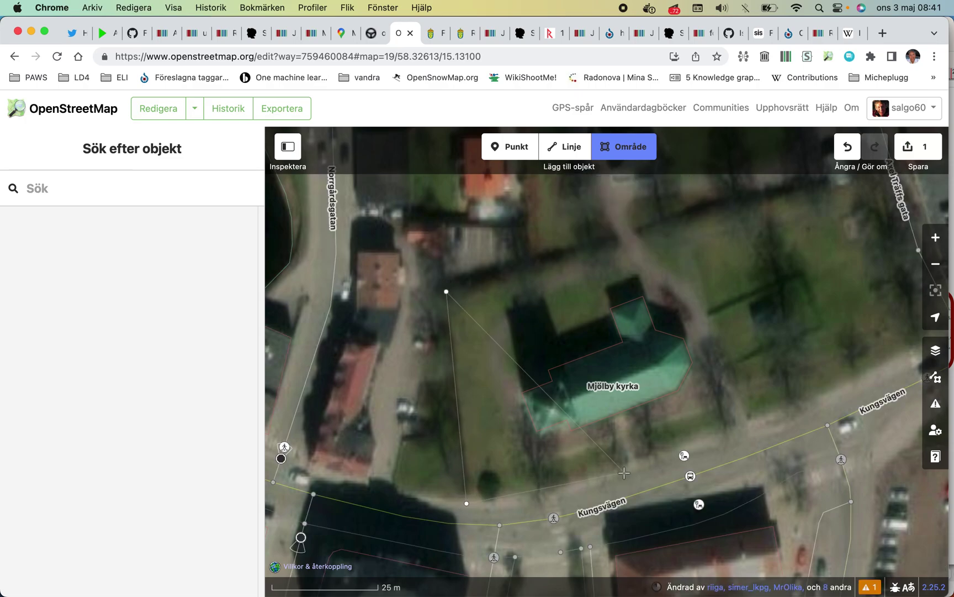
{"action": "left_click", "coordinate": [810, 404]}
{"action": "left_click", "coordinate": [914, 351]}
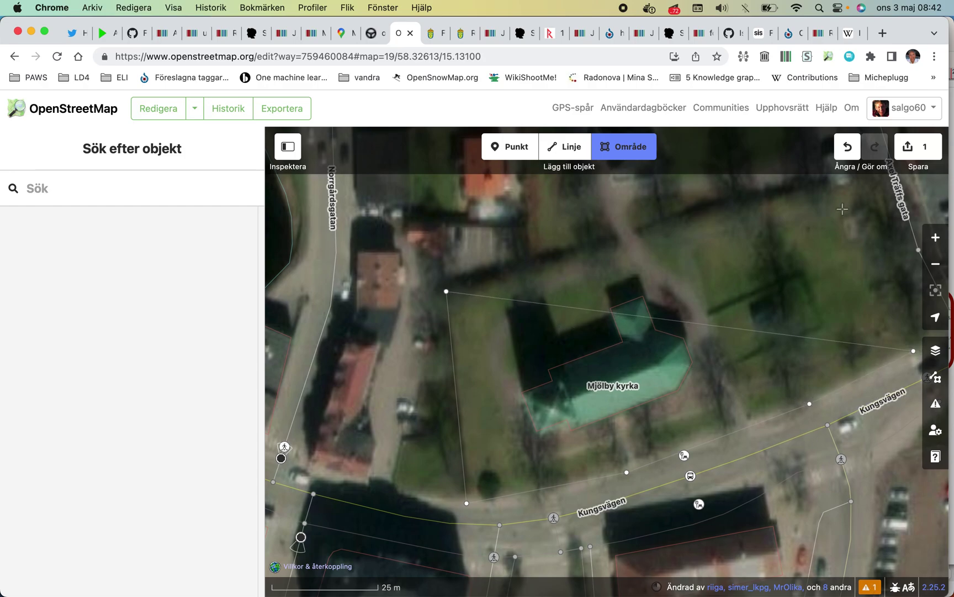
{"action": "double_click", "coordinate": [868, 179]}
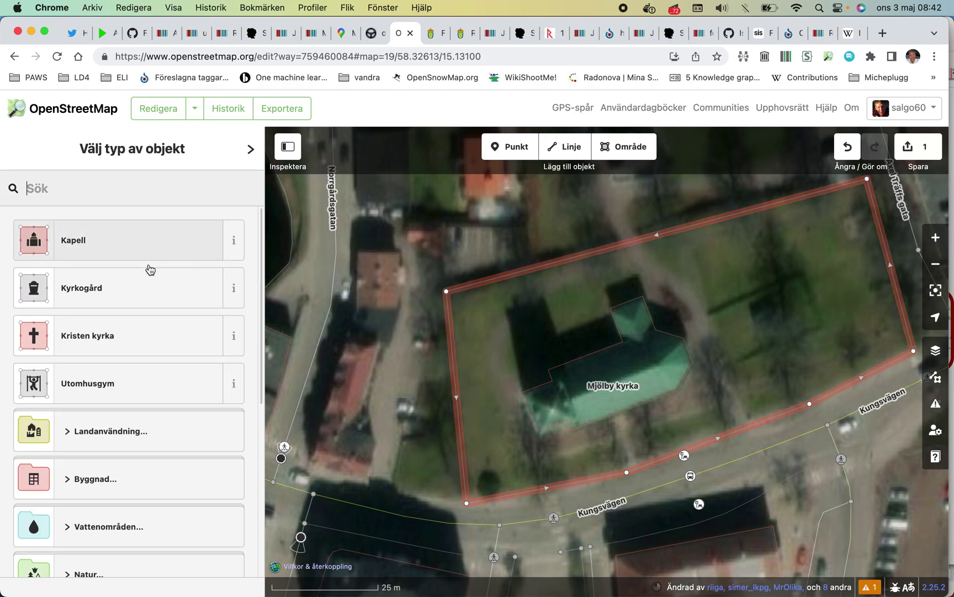
- Classify the drawn area as Kyrkogård, start an extra tag row, and close the OpenStreetMap editor without saving the edit
{"action": "left_click", "coordinate": [142, 282]}
{"action": "scroll", "coordinate": [141, 281], "scroll_direction": "down", "scroll_amount": 3}
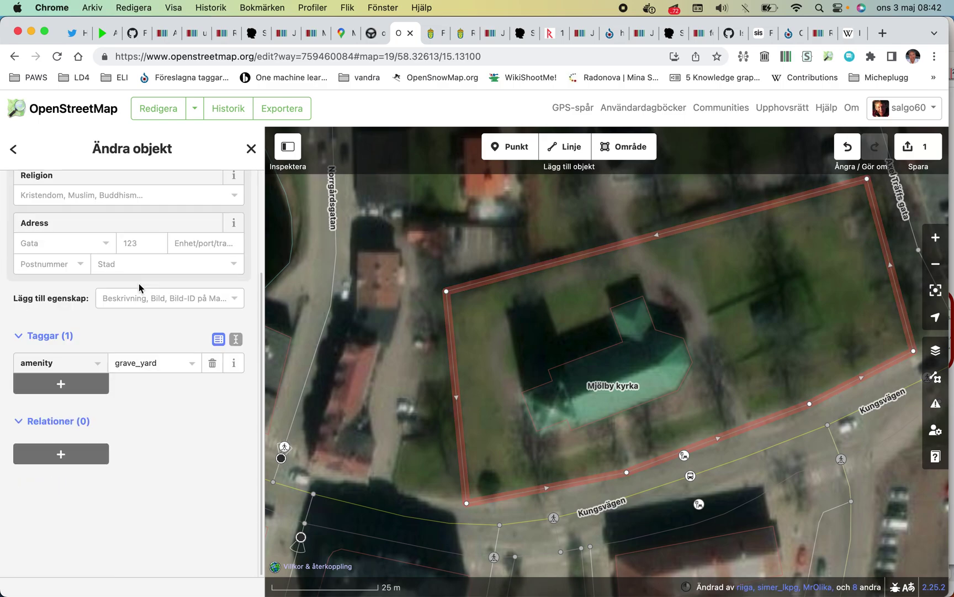
{"action": "left_click", "coordinate": [61, 383]}
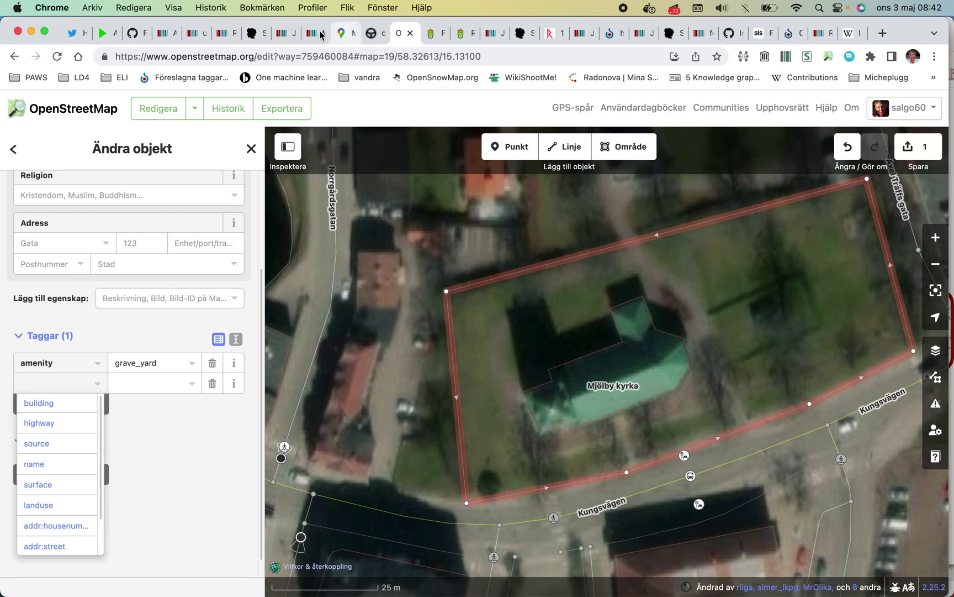
{"action": "left_click", "coordinate": [411, 34]}
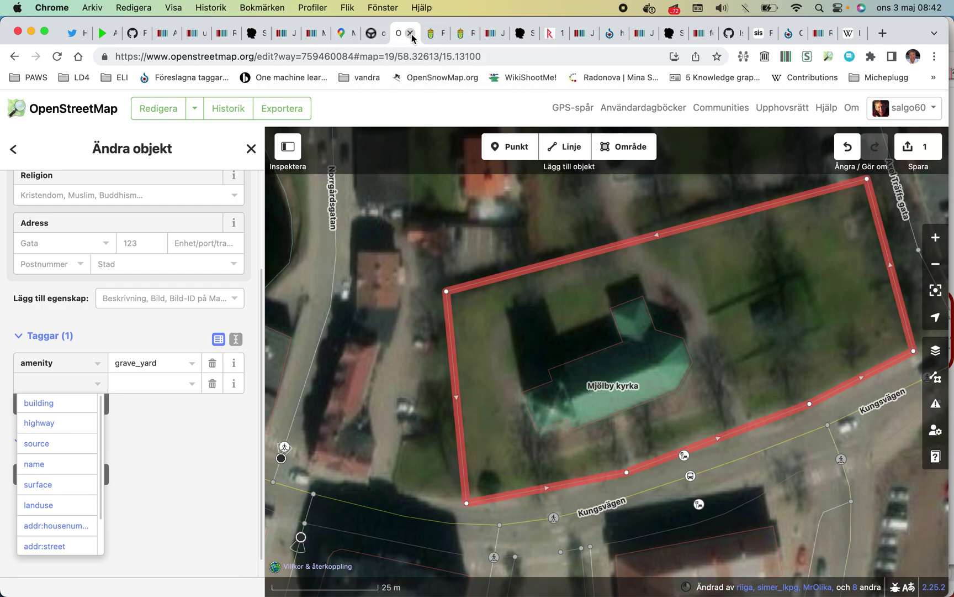
{"action": "left_click", "coordinate": [506, 252]}
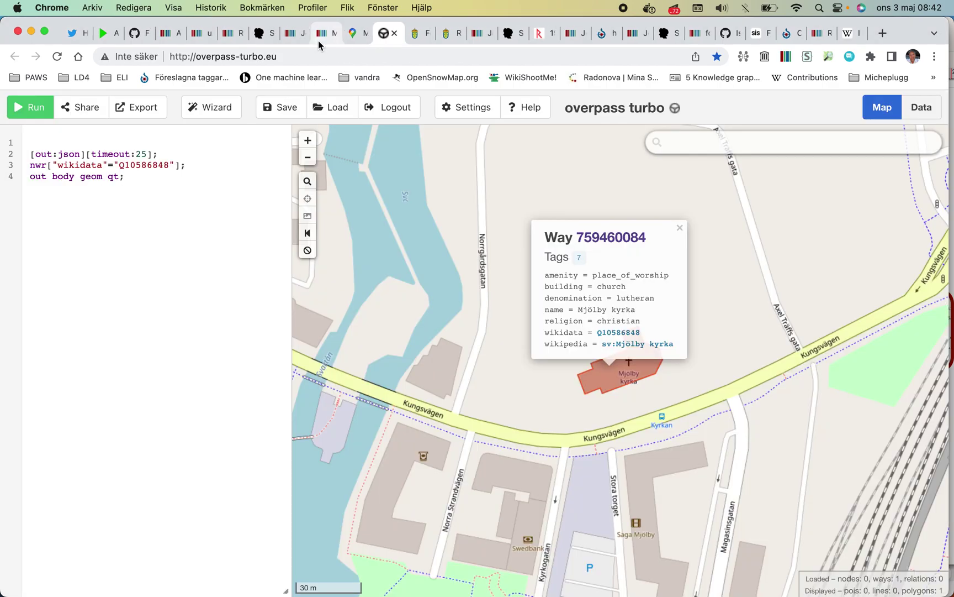
- Return to the Mjölby kyrka Wikidata item, reload it and copy its item ID Q10586848
{"action": "left_click", "coordinate": [319, 42]}
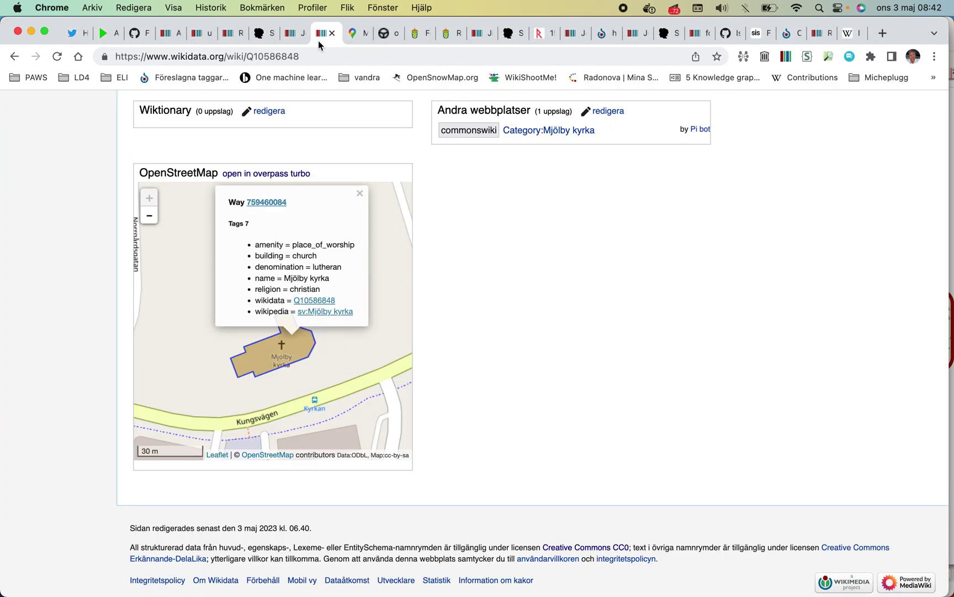
{"action": "key", "text": "super+r"}
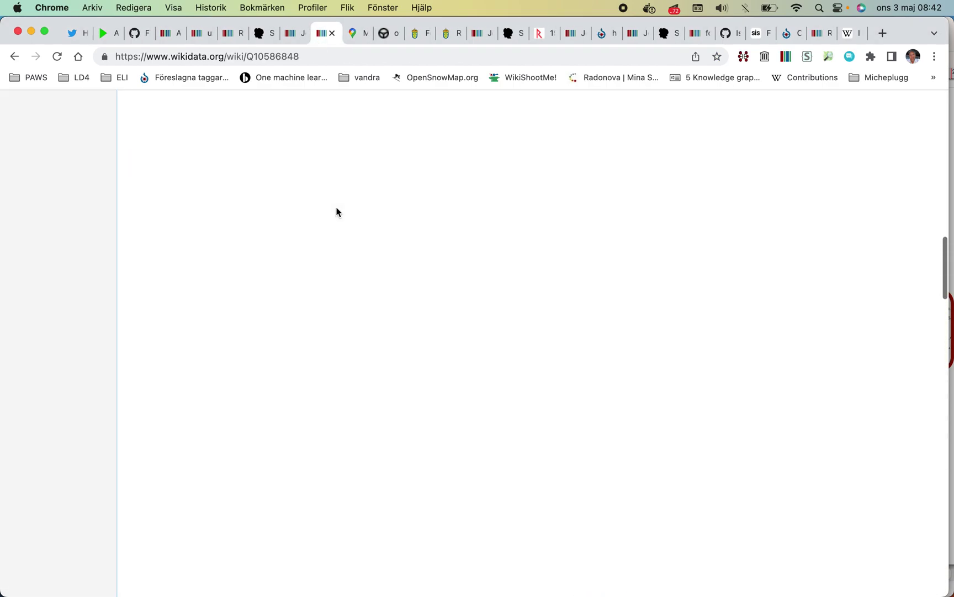
{"action": "double_click", "coordinate": [290, 58]}
{"action": "right_click", "coordinate": [290, 63]}
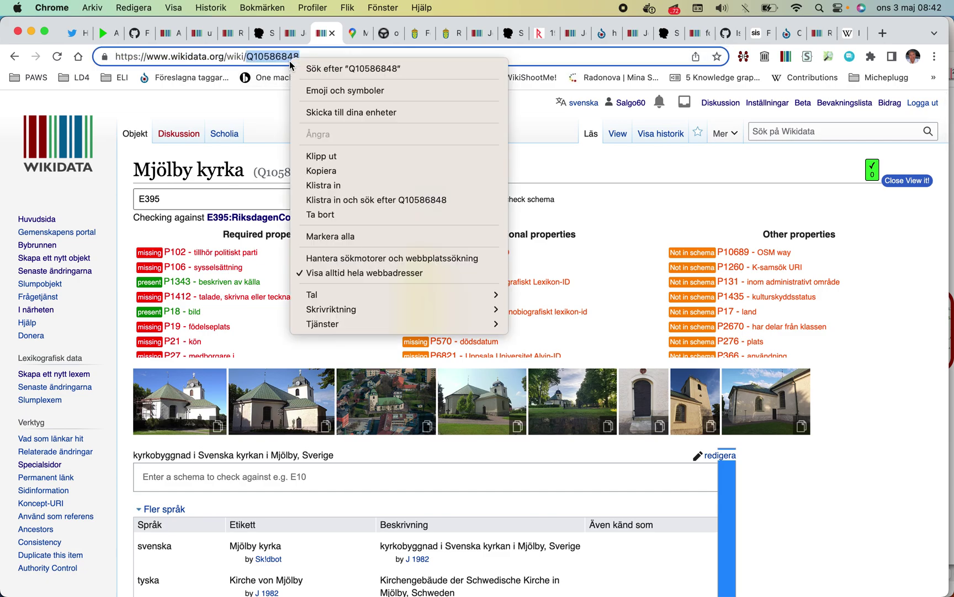
{"action": "left_click", "coordinate": [326, 170]}
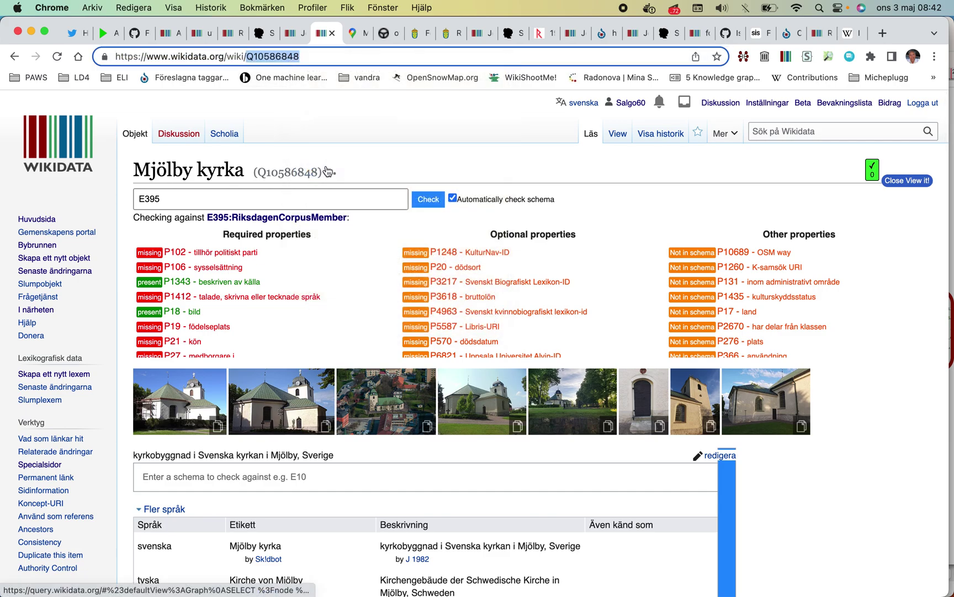
- Start a new statement on the Mjölby kyrka item with the property "kopplad till"
{"action": "scroll", "coordinate": [327, 170], "scroll_direction": "down", "scroll_amount": 20}
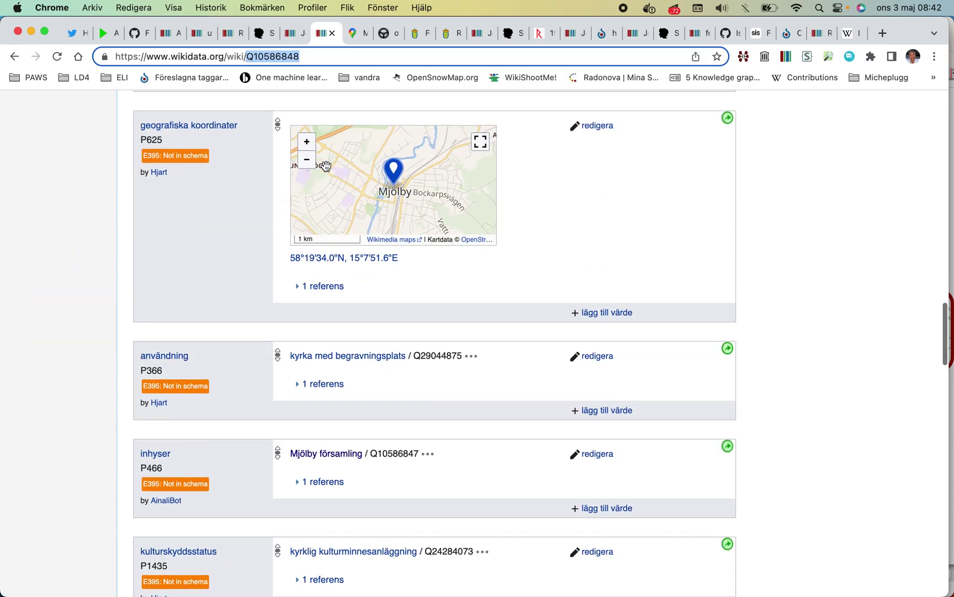
{"action": "type", "text": "a"}
{"action": "left_click", "coordinate": [231, 244]}
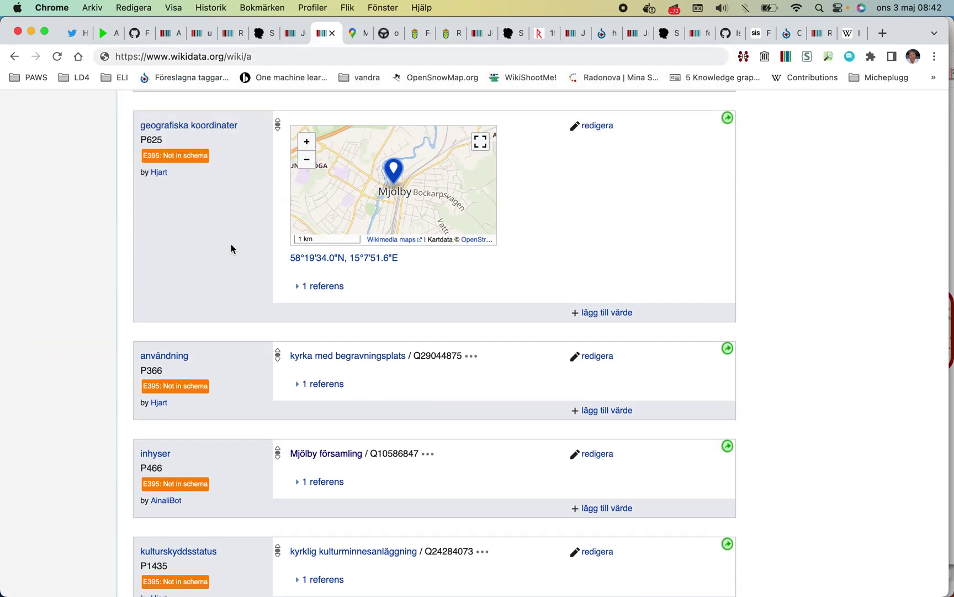
{"action": "type", "text": "akoppla"}
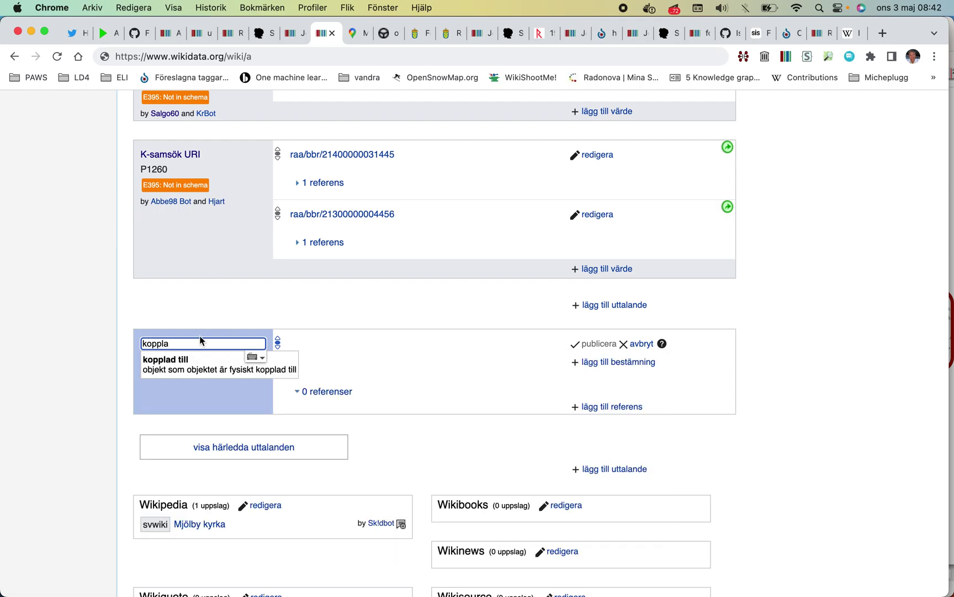
{"action": "left_click", "coordinate": [193, 369]}
- Set the value of the "kopplad till" statement to Mjölby kyrkogård and publish it
{"action": "right_click", "coordinate": [312, 347]}
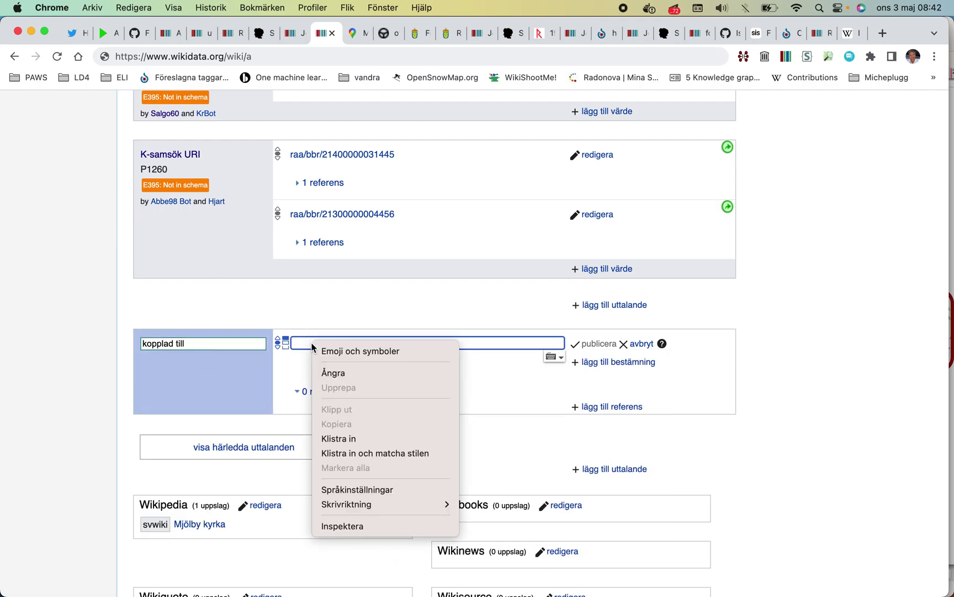
{"action": "left_click", "coordinate": [351, 439]}
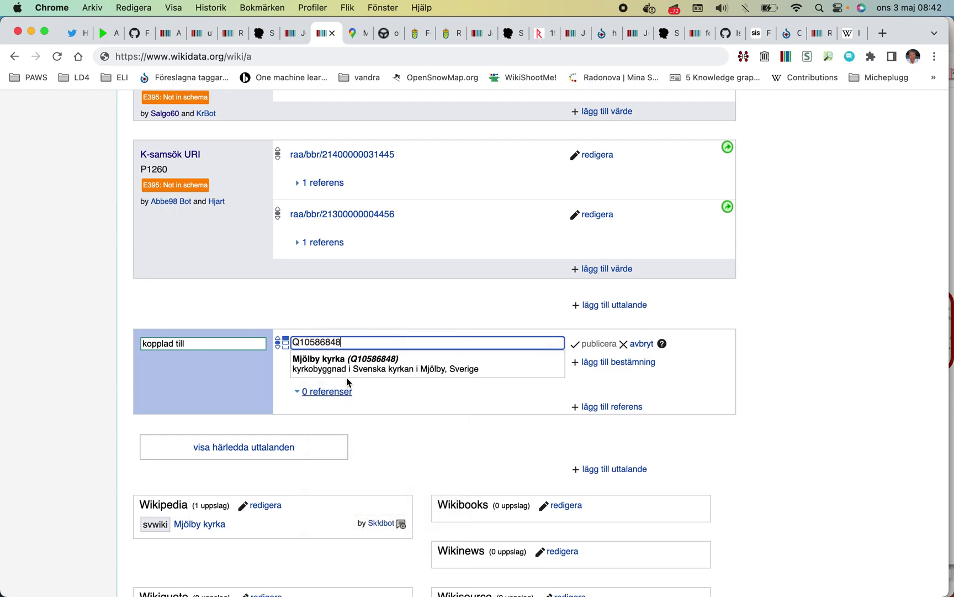
{"action": "left_click", "coordinate": [348, 372]}
{"action": "key", "text": "BackSpace"}
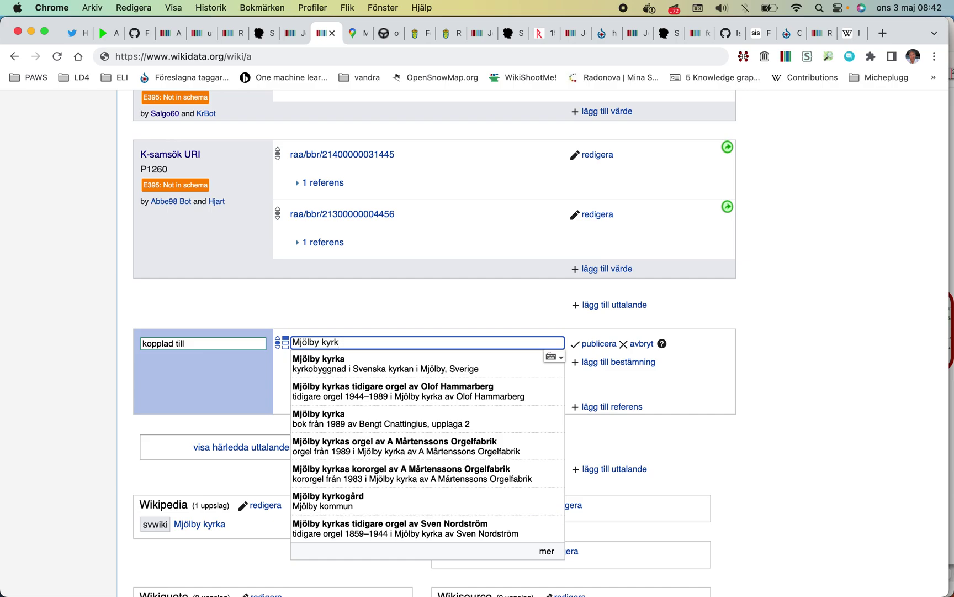
{"action": "type", "text": "o"}
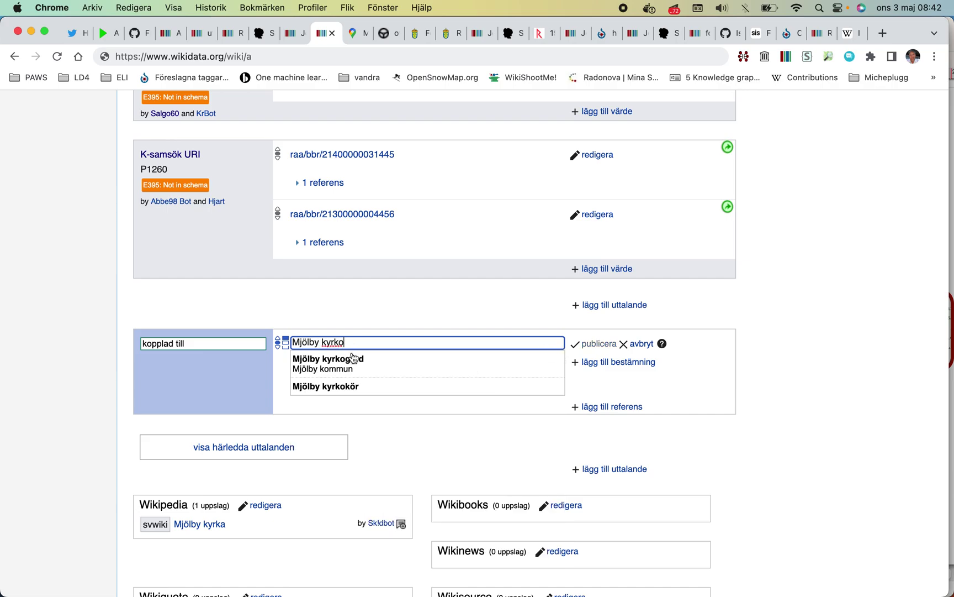
{"action": "left_click", "coordinate": [352, 358]}
{"action": "left_click", "coordinate": [601, 345]}
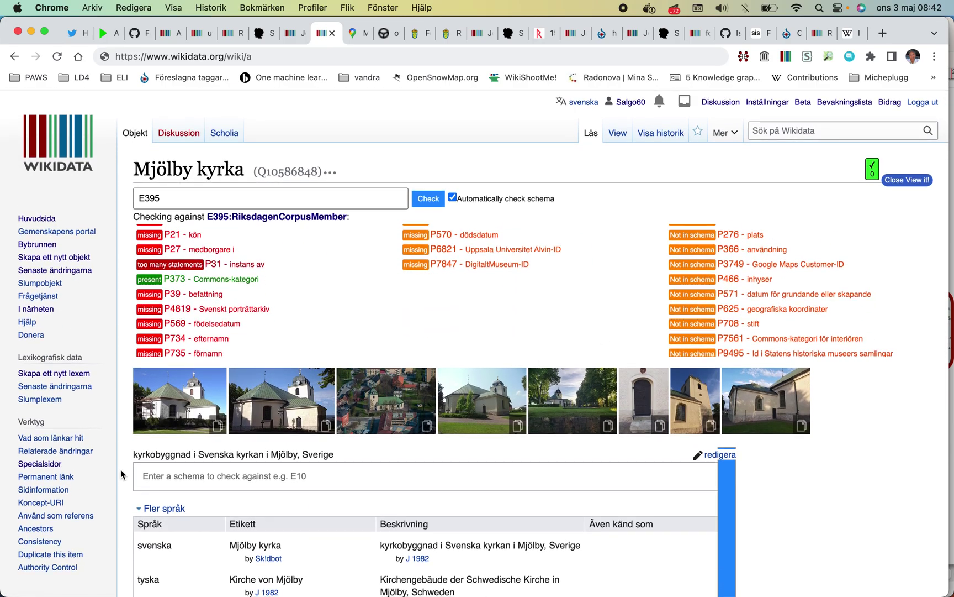
- Run the Consistency tool on Mjölby kyrka and add the reciprocal "kopplad till" statement to Mjölby kyrkogård
{"action": "scroll", "coordinate": [120, 469], "scroll_direction": "down", "scroll_amount": 4}
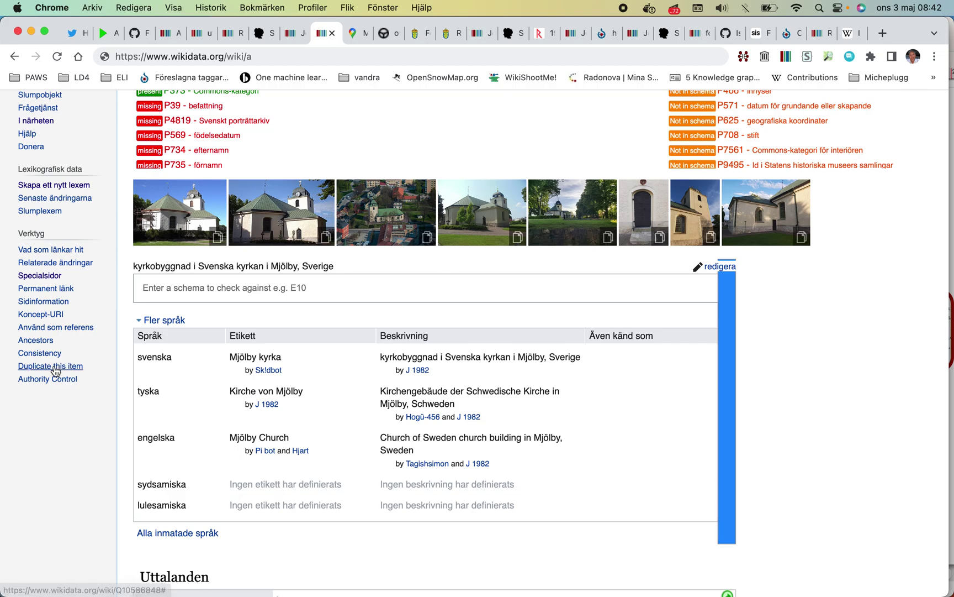
{"action": "left_click", "coordinate": [49, 359]}
{"action": "scroll", "coordinate": [49, 358], "scroll_direction": "down", "scroll_amount": 4}
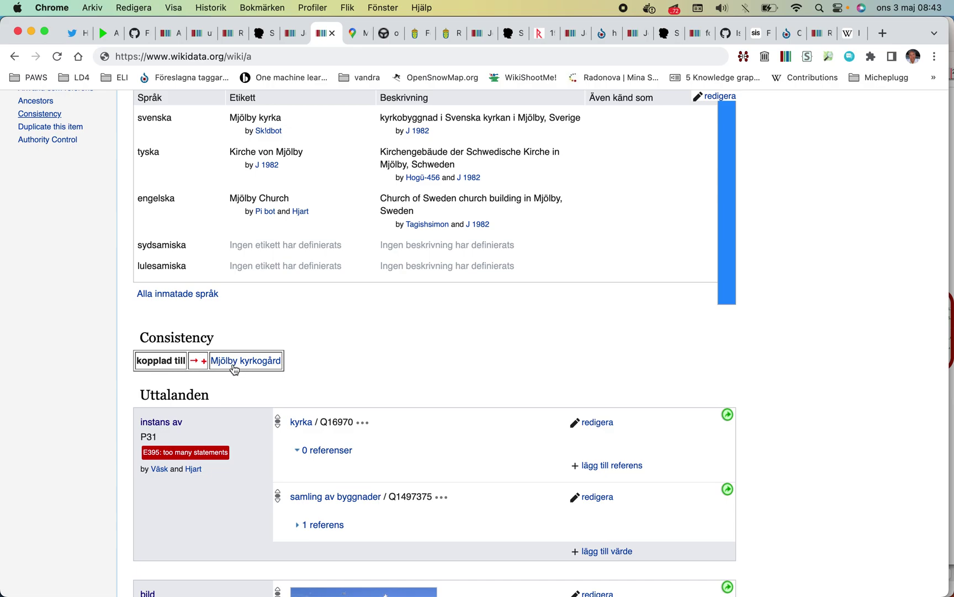
{"action": "left_click", "coordinate": [204, 362]}
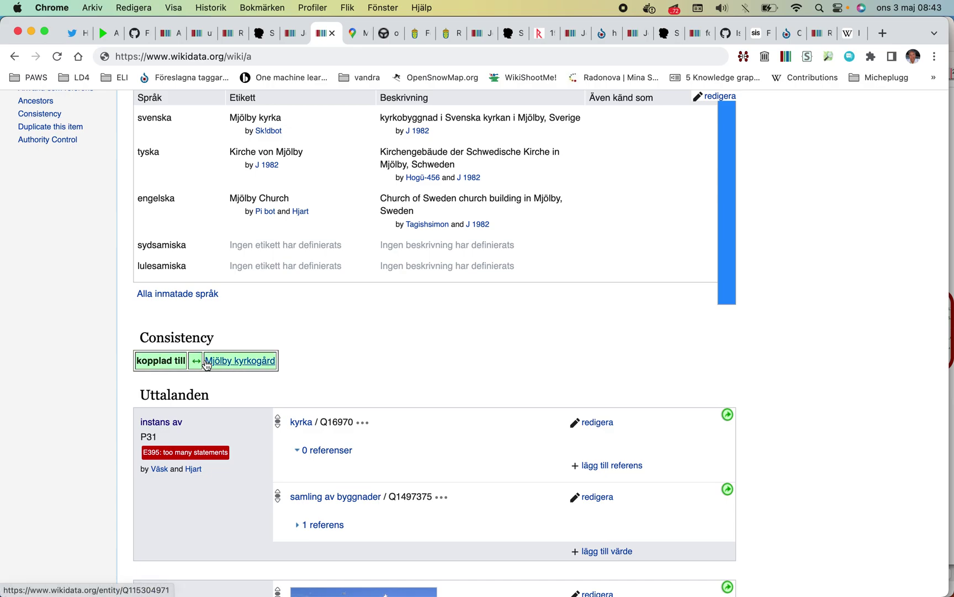
- Open the linked Mjölby kyrkogård item and copy its item ID Q115304971
{"action": "left_click", "coordinate": [229, 364]}
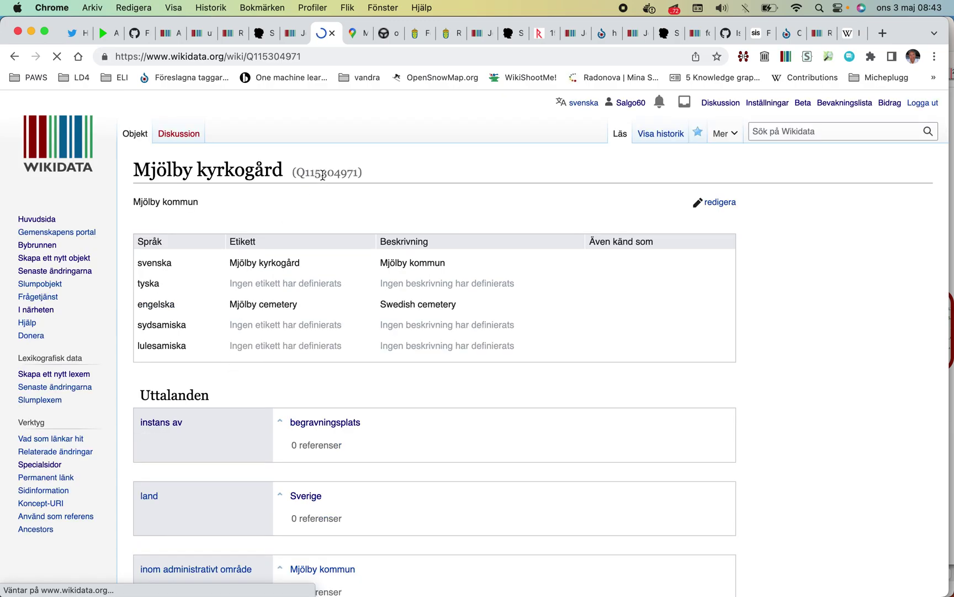
{"action": "double_click", "coordinate": [323, 172]}
{"action": "right_click", "coordinate": [326, 175]}
{"action": "left_click", "coordinate": [337, 204]}
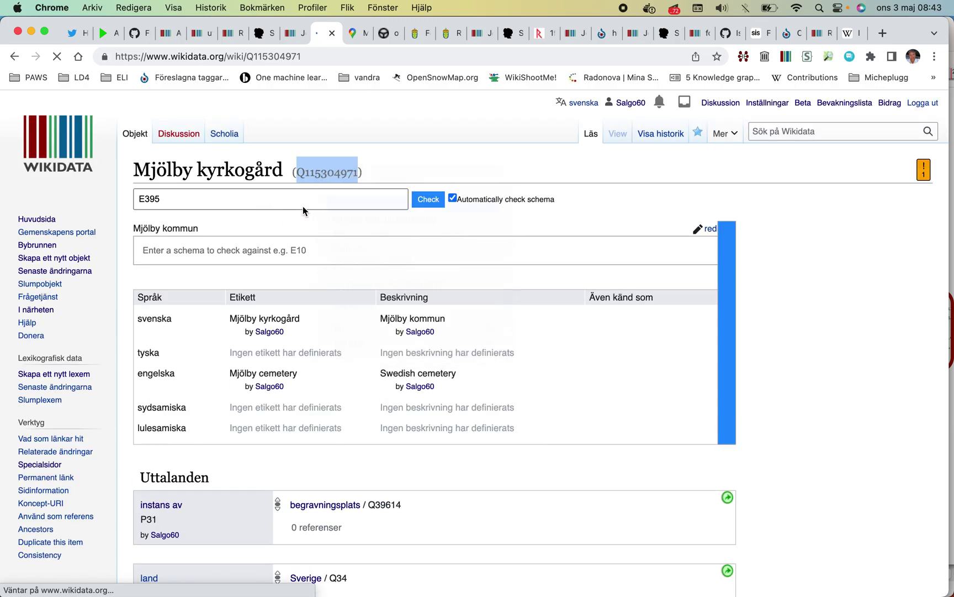
- Examine the Mjölby kyrkogård coordinate map up close to check the marker's position relative to the church
{"action": "scroll", "coordinate": [304, 215], "scroll_direction": "down", "scroll_amount": 10}
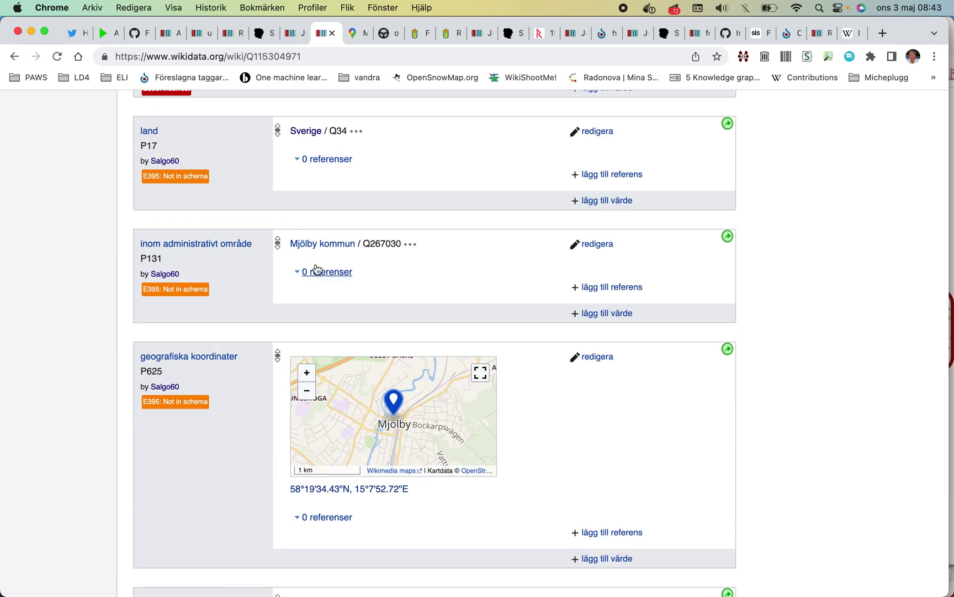
{"action": "left_click", "coordinate": [307, 374]}
{"action": "left_click", "coordinate": [307, 375]}
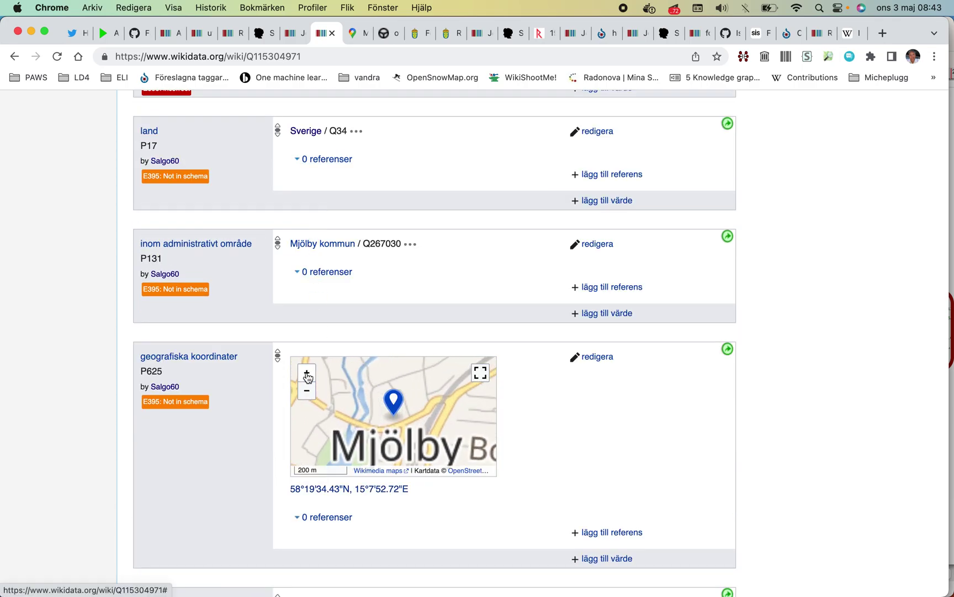
{"action": "left_click", "coordinate": [307, 374]}
{"action": "left_click", "coordinate": [307, 374]}
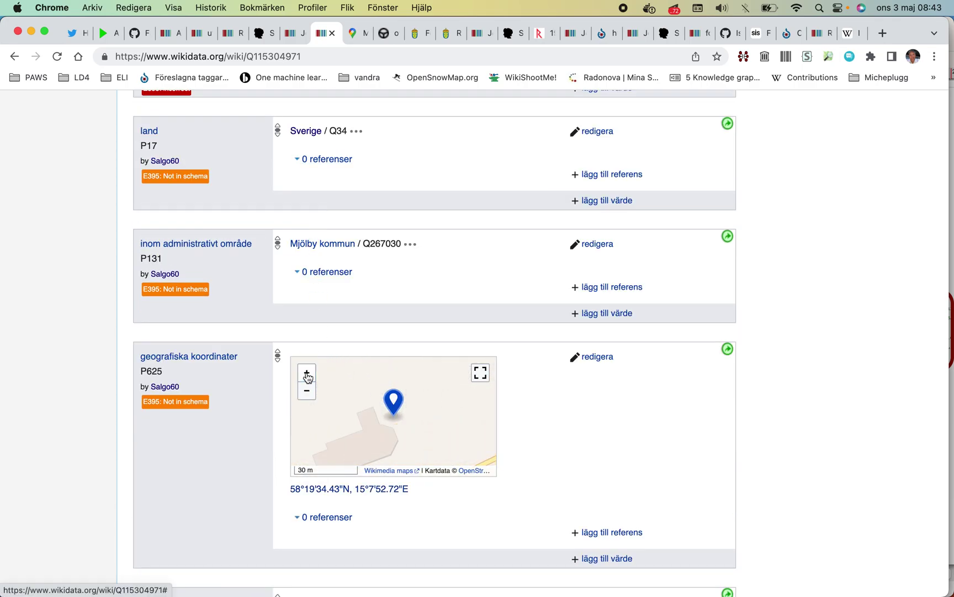
- Copy the item ID Q115304971 of Mjölby kyrkogård from the page address
{"action": "scroll", "coordinate": [356, 322], "scroll_direction": "up", "scroll_amount": 10}
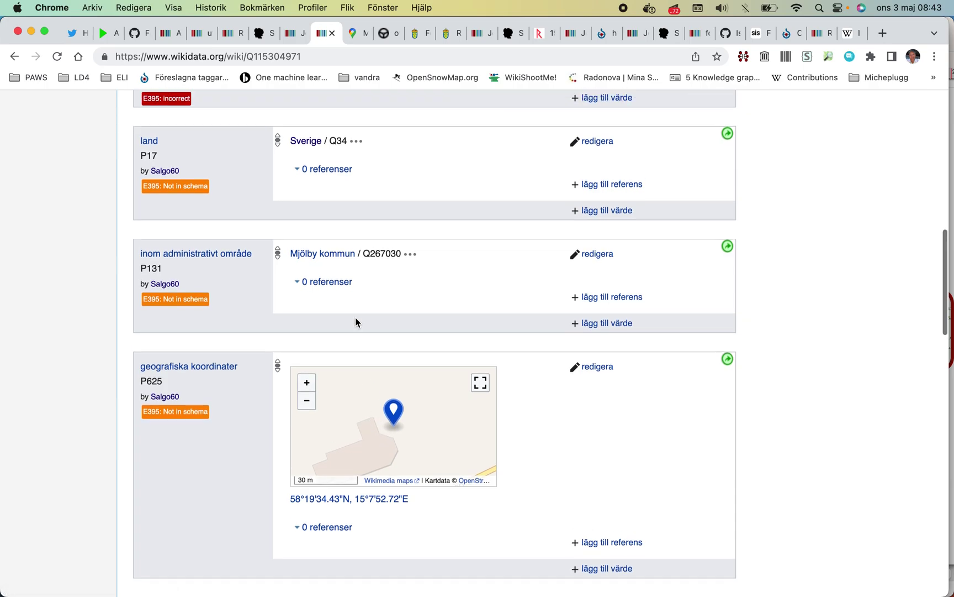
{"action": "scroll", "coordinate": [355, 318], "scroll_direction": "down", "scroll_amount": 3}
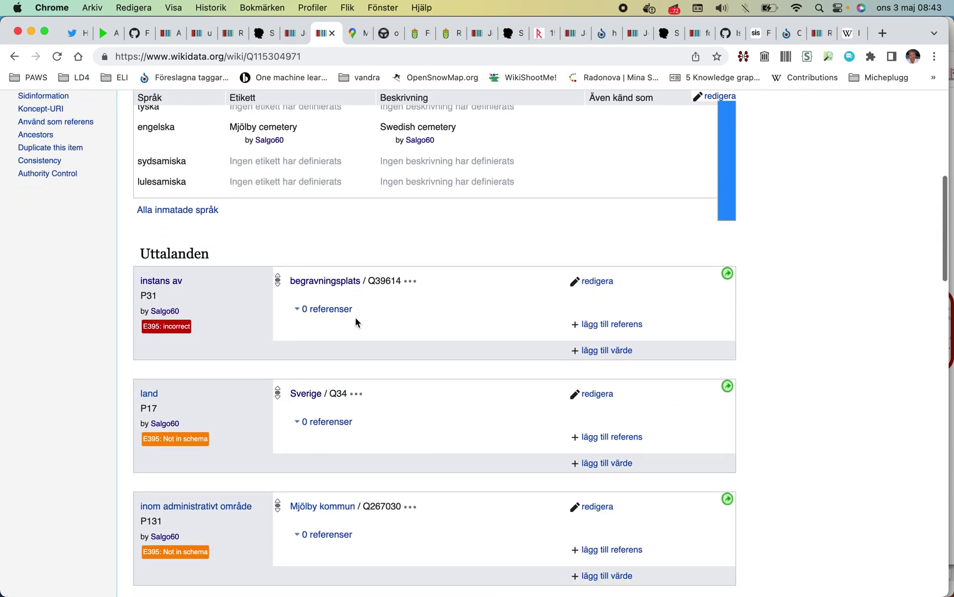
{"action": "scroll", "coordinate": [355, 318], "scroll_direction": "up", "scroll_amount": 1}
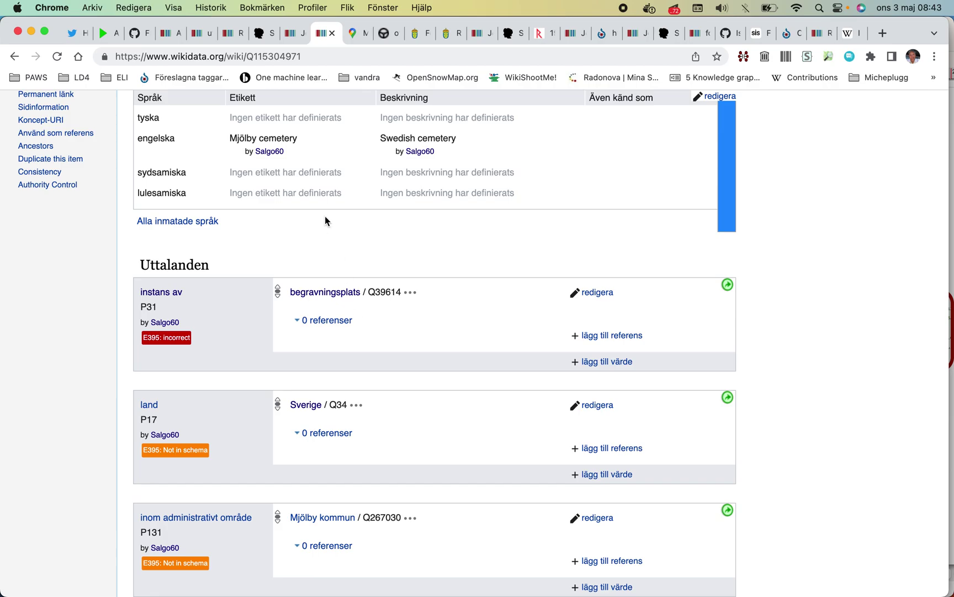
{"action": "scroll", "coordinate": [325, 216], "scroll_direction": "up", "scroll_amount": 2}
{"action": "left_click", "coordinate": [290, 57]}
{"action": "double_click", "coordinate": [290, 57]}
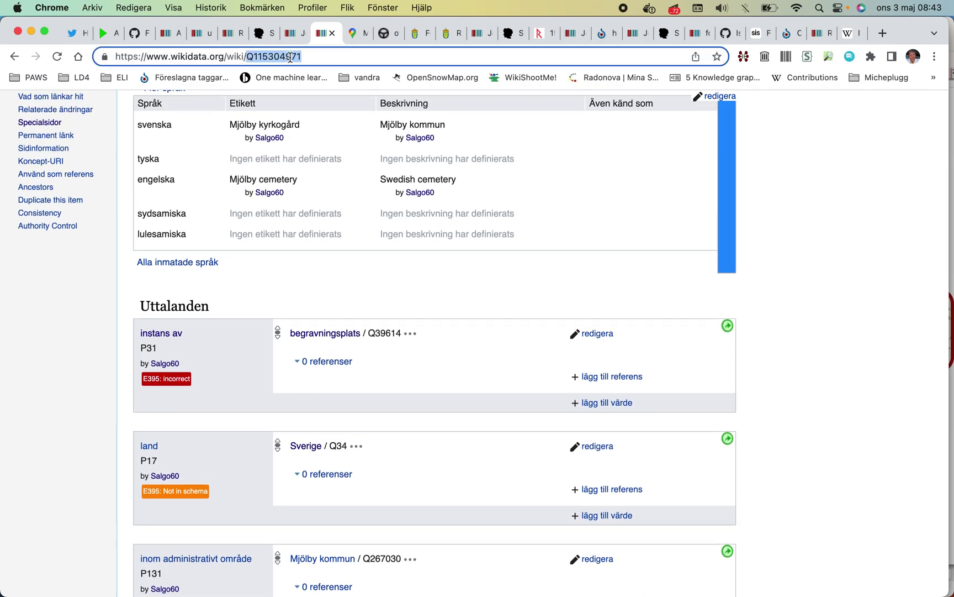
{"action": "right_click", "coordinate": [290, 56]}
{"action": "left_click", "coordinate": [336, 166]}
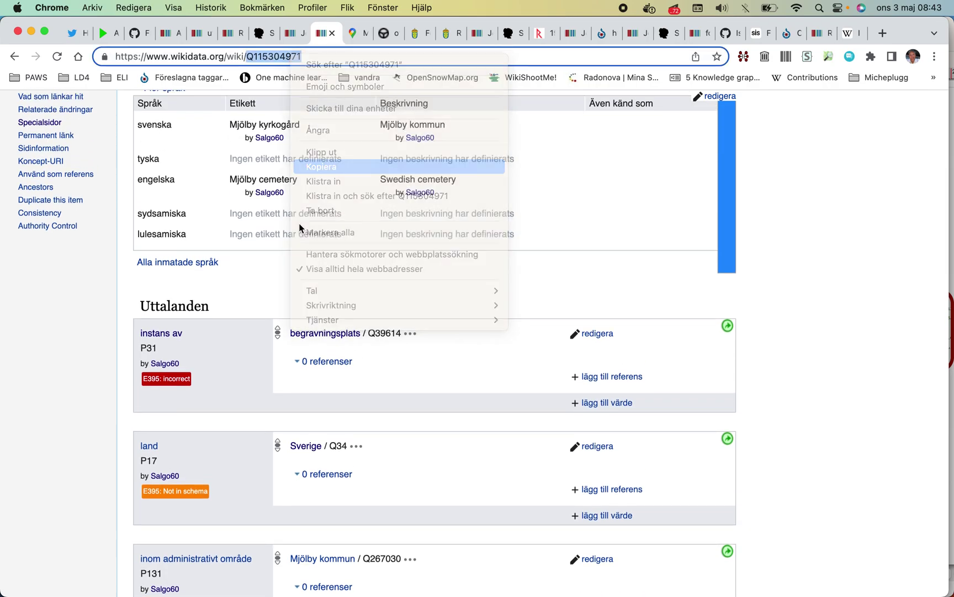
- Return to the Mjölby kyrka item and copy its "bild" statement to the item Q115304971
{"action": "left_click", "coordinate": [14, 57]}
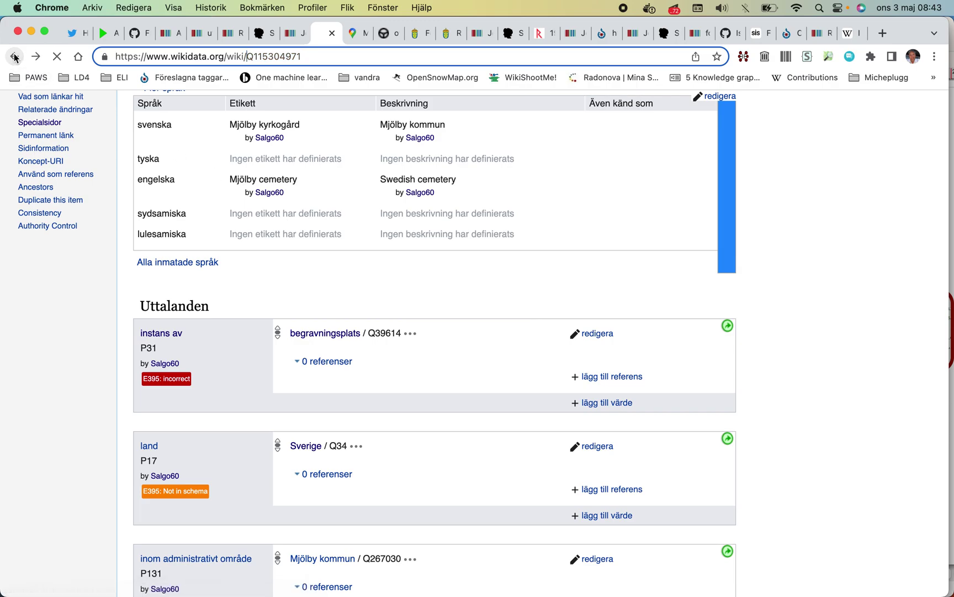
{"action": "scroll", "coordinate": [147, 167], "scroll_direction": "down", "scroll_amount": 10}
{"action": "scroll", "coordinate": [147, 167], "scroll_direction": "up", "scroll_amount": 3}
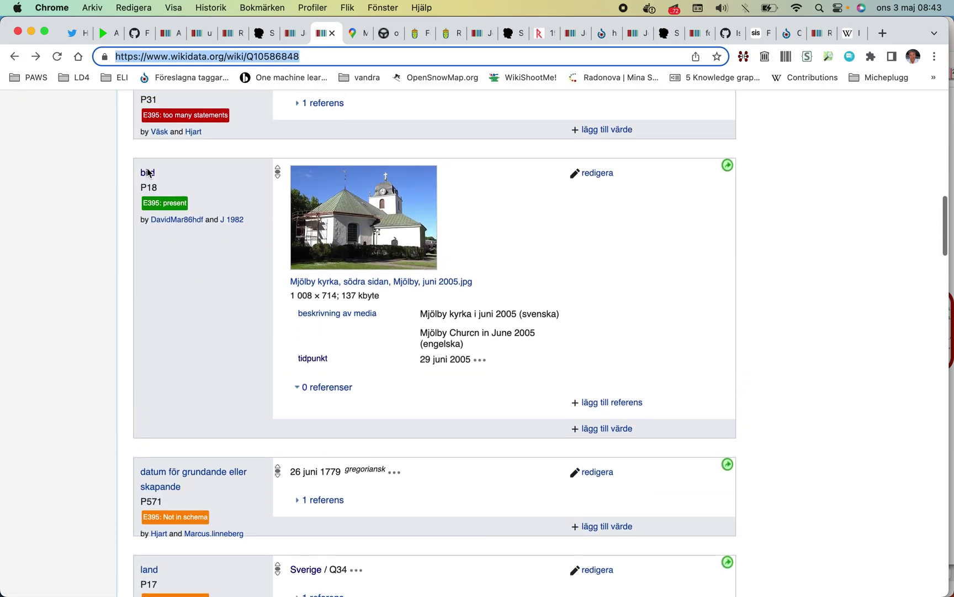
{"action": "left_click", "coordinate": [728, 178]}
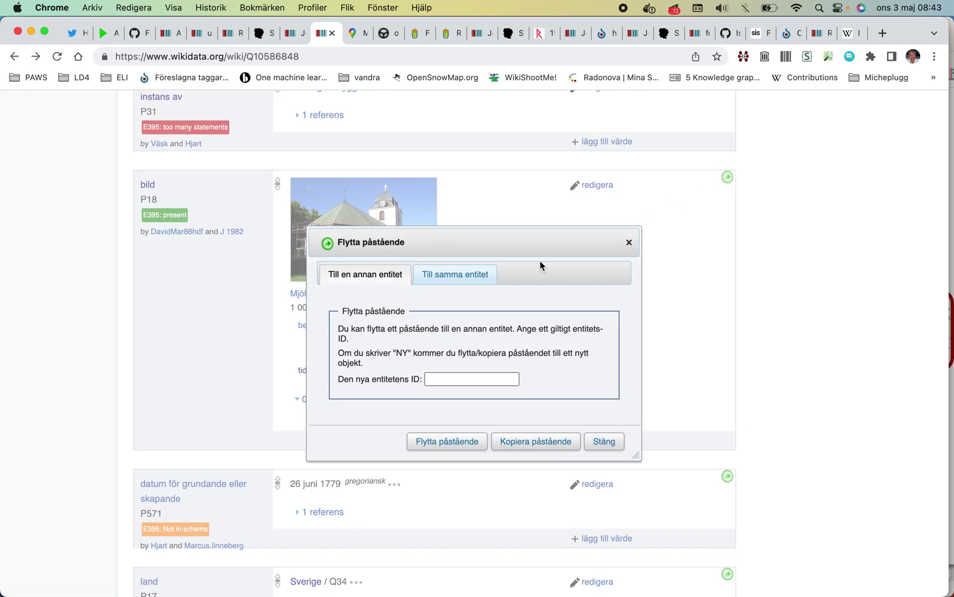
{"action": "left_click", "coordinate": [476, 379]}
{"action": "right_click", "coordinate": [477, 378]}
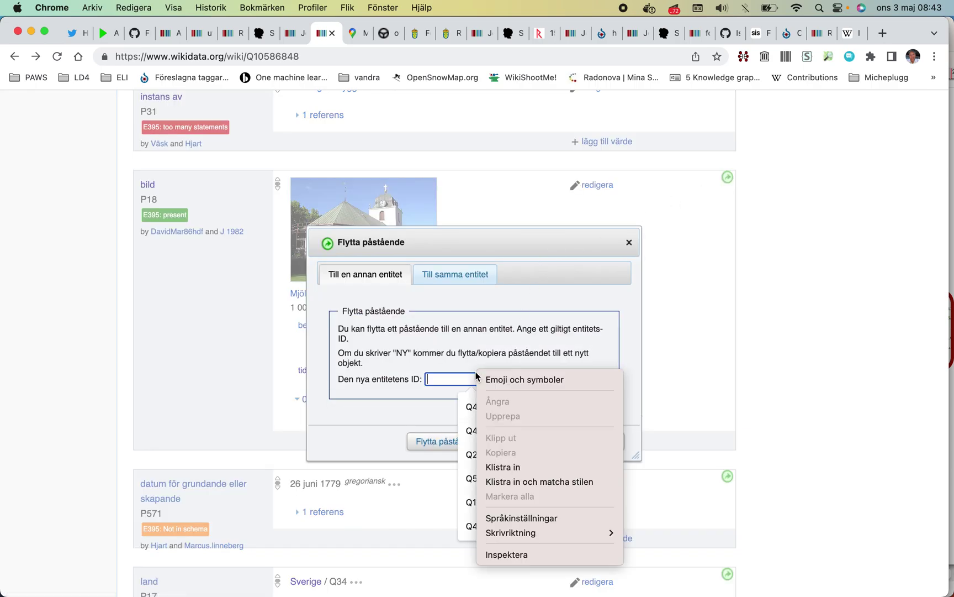
{"action": "left_click", "coordinate": [502, 467]}
{"action": "left_click", "coordinate": [543, 440]}
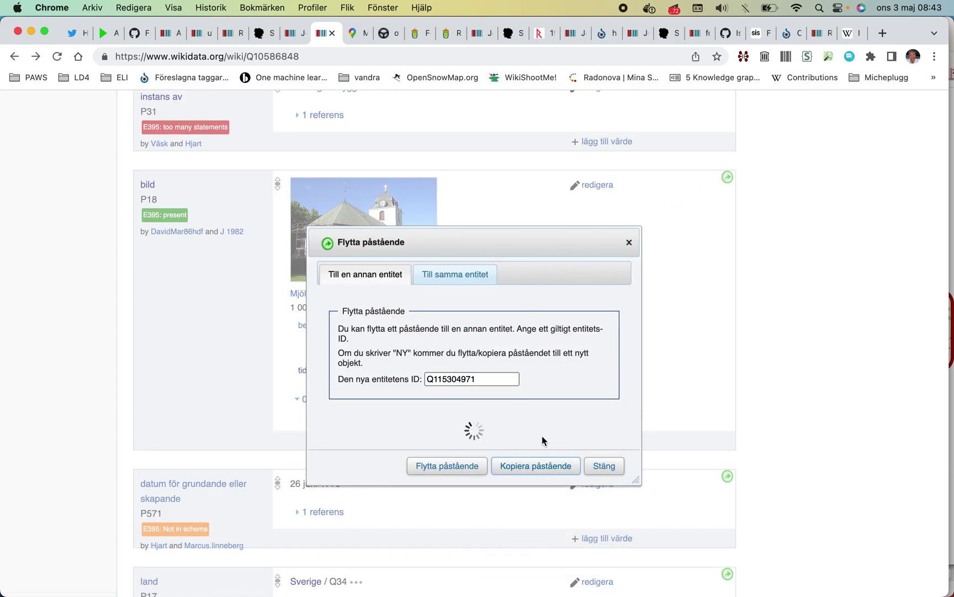
- Open the Commons category Mjölby kyrka linked from the item and view the file "Mjölby kyrka från luften.jpg"
{"action": "scroll", "coordinate": [542, 440], "scroll_direction": "down", "scroll_amount": 10}
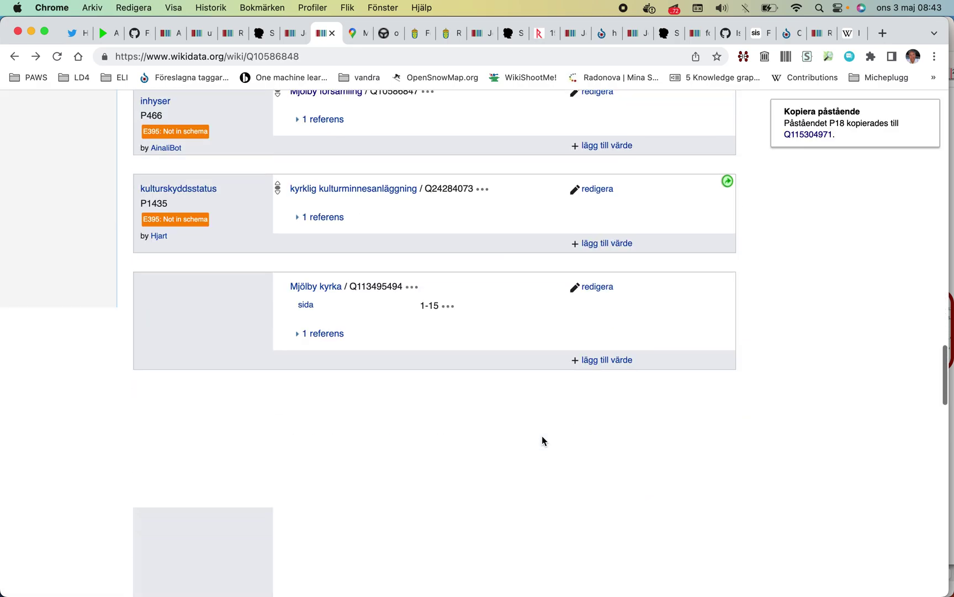
{"action": "scroll", "coordinate": [542, 440], "scroll_direction": "down", "scroll_amount": 15}
{"action": "scroll", "coordinate": [542, 440], "scroll_direction": "down", "scroll_amount": 5}
{"action": "scroll", "coordinate": [542, 440], "scroll_direction": "up", "scroll_amount": 3}
{"action": "left_click", "coordinate": [557, 409]}
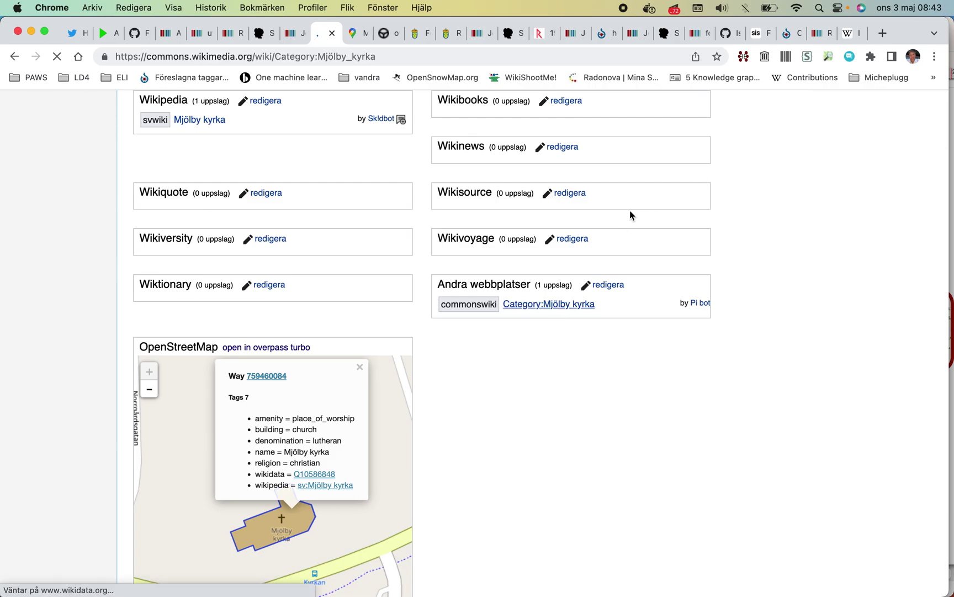
{"action": "scroll", "coordinate": [626, 221], "scroll_direction": "down", "scroll_amount": 5}
{"action": "scroll", "coordinate": [627, 224], "scroll_direction": "down", "scroll_amount": 1}
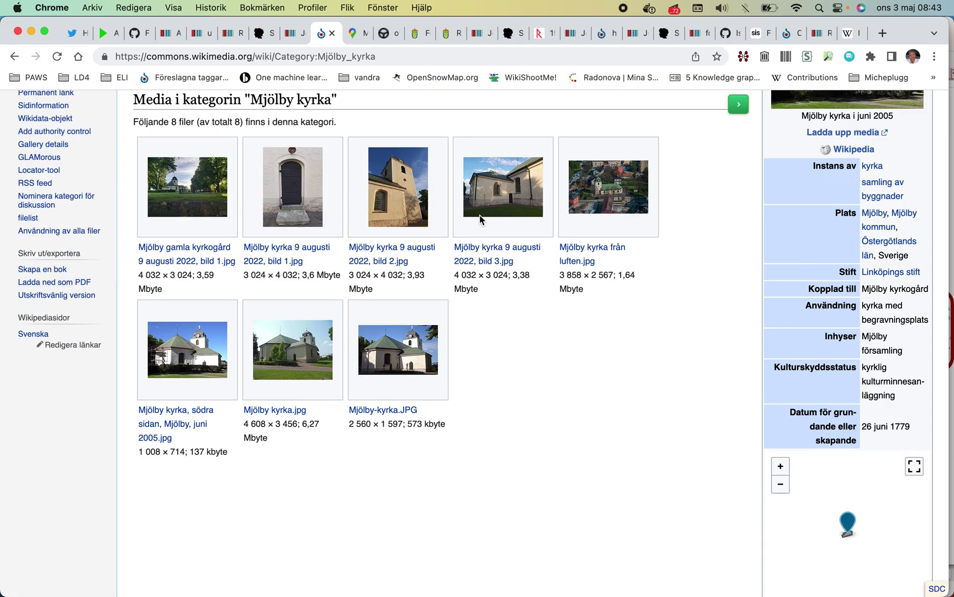
{"action": "left_click", "coordinate": [585, 252]}
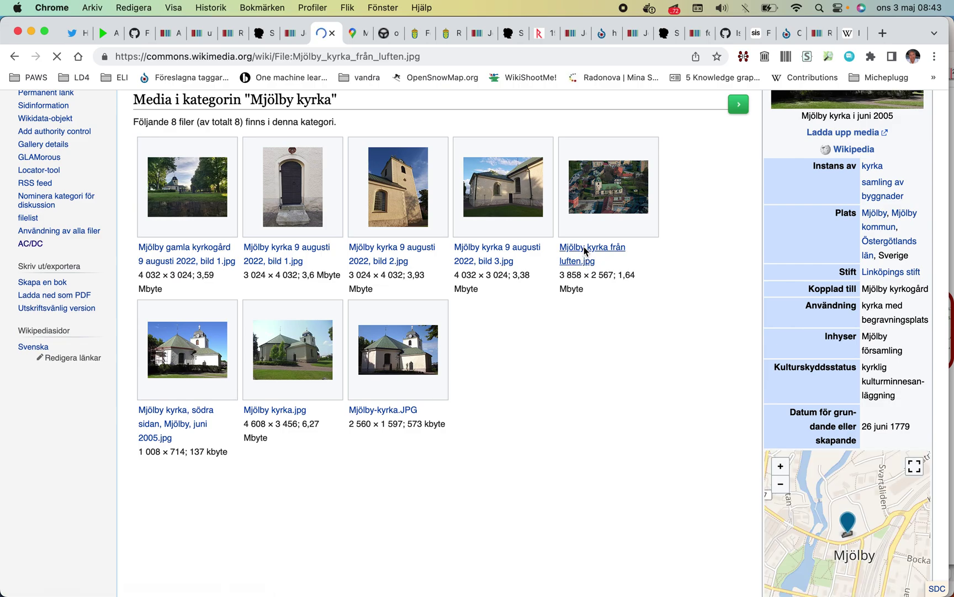
- Add Mjölby kyrkogård (Q115304971) as the depicted motif in the aerial photo's structured data
{"action": "scroll", "coordinate": [567, 270], "scroll_direction": "down", "scroll_amount": 3}
{"action": "scroll", "coordinate": [567, 269], "scroll_direction": "down", "scroll_amount": 5}
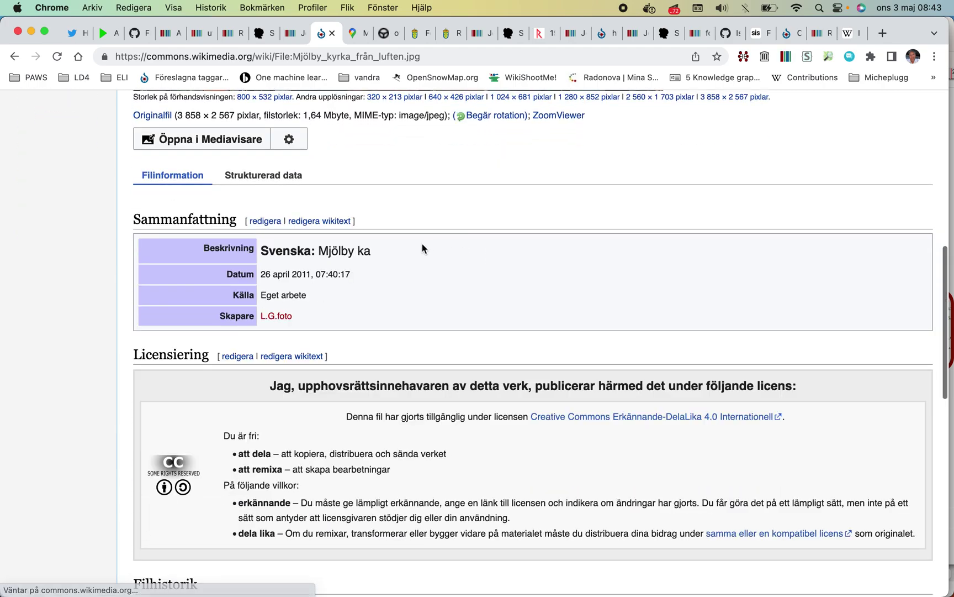
{"action": "scroll", "coordinate": [260, 203], "scroll_direction": "down", "scroll_amount": 3}
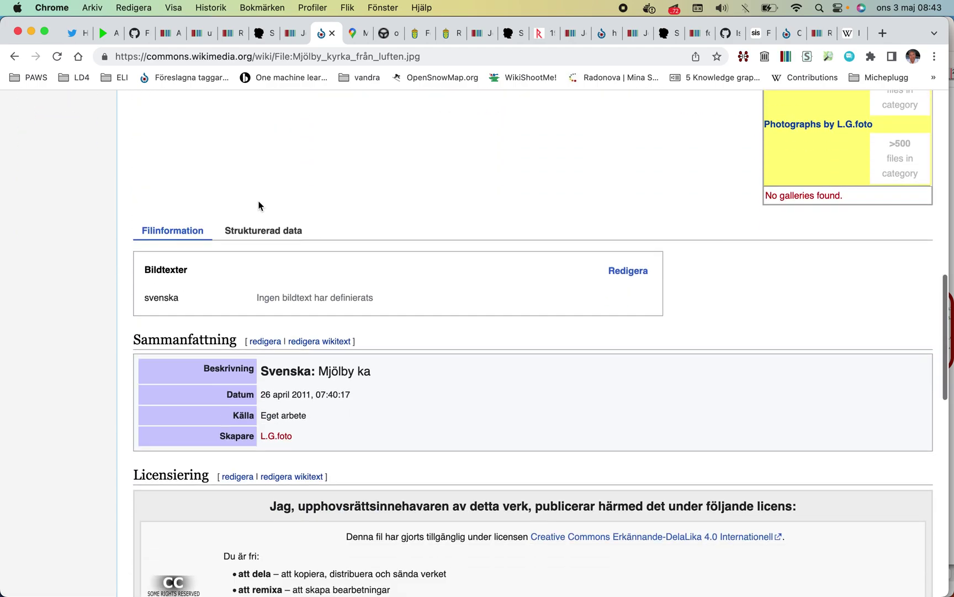
{"action": "left_click", "coordinate": [264, 231]}
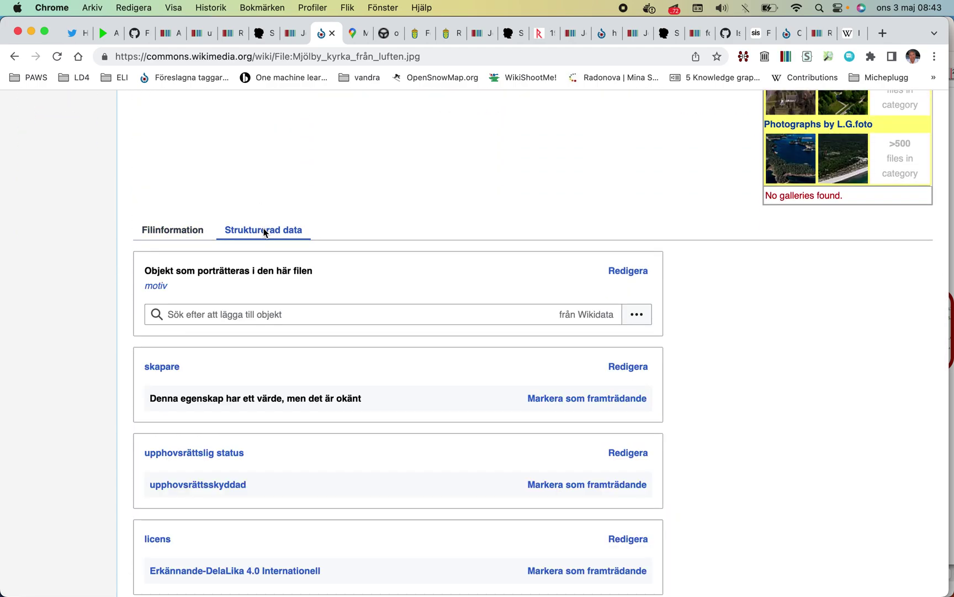
{"action": "right_click", "coordinate": [221, 309]}
{"action": "left_click", "coordinate": [260, 405]}
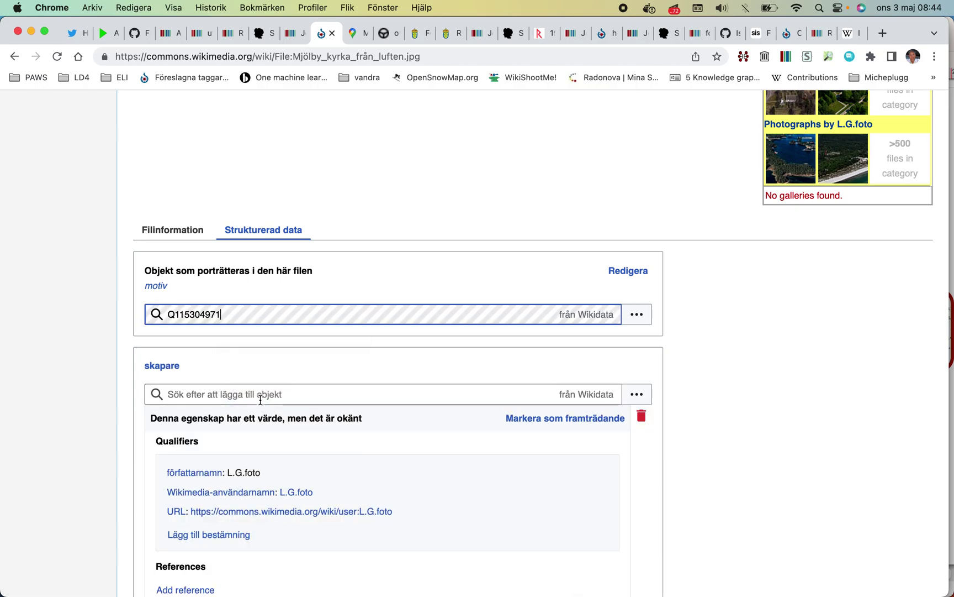
{"action": "left_click", "coordinate": [253, 352]}
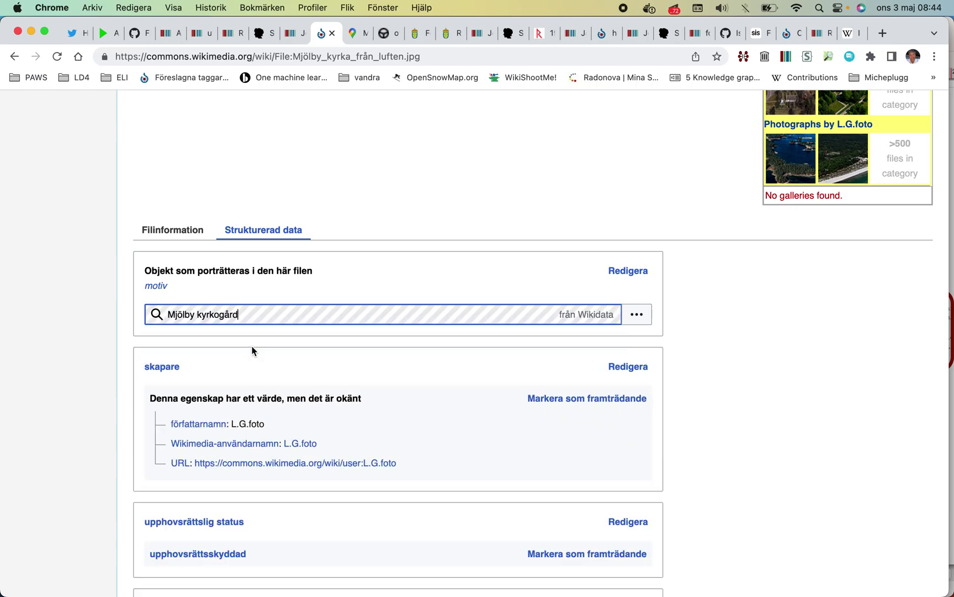
- Copy the file name "Mjölby_kyrka_från_luften.jpg" from the page address
{"action": "scroll", "coordinate": [253, 350], "scroll_direction": "down", "scroll_amount": 5}
{"action": "scroll", "coordinate": [251, 347], "scroll_direction": "down", "scroll_amount": 3}
{"action": "scroll", "coordinate": [209, 206], "scroll_direction": "up", "scroll_amount": 2}
{"action": "left_click", "coordinate": [209, 202]}
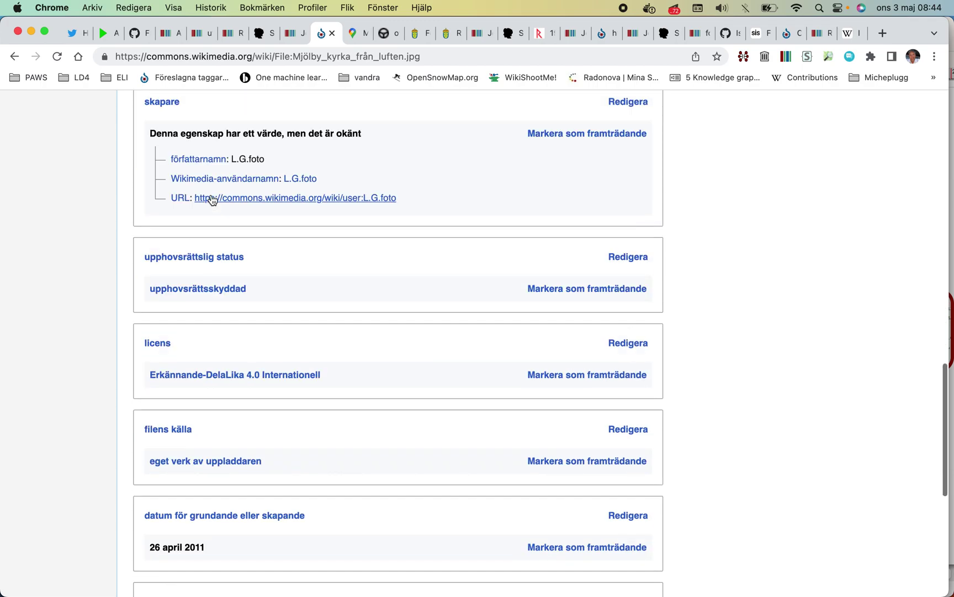
{"action": "left_click_drag", "start_coordinate": [292, 56], "coordinate": [435, 56]}
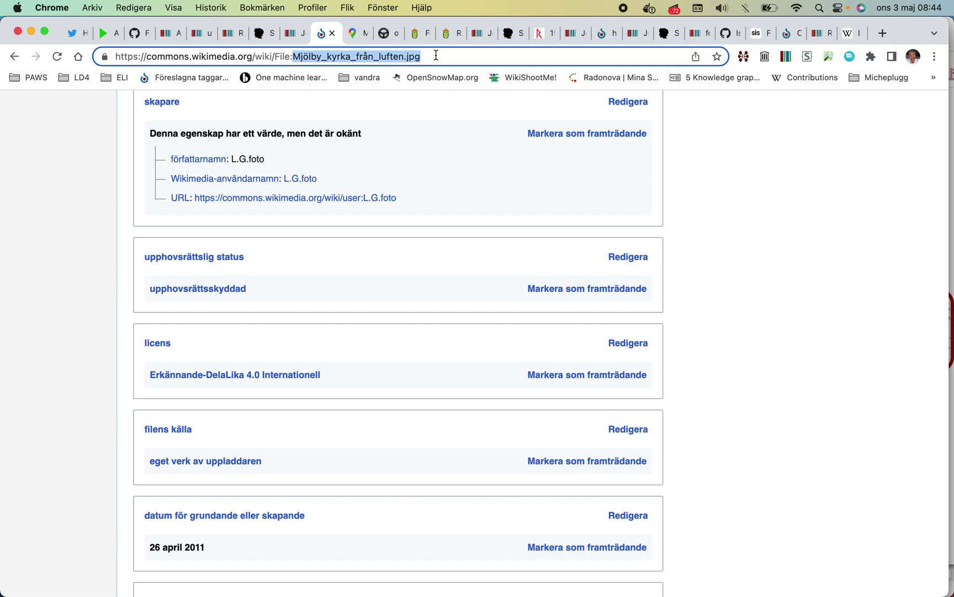
{"action": "right_click", "coordinate": [436, 57]}
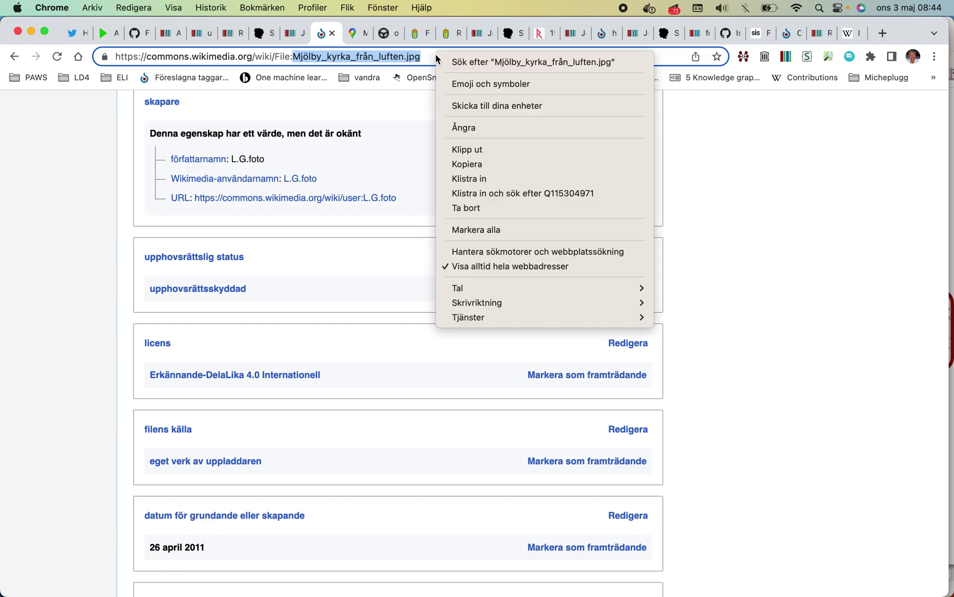
{"action": "left_click", "coordinate": [475, 164]}
{"action": "scroll", "coordinate": [309, 166], "scroll_direction": "up", "scroll_amount": 5}
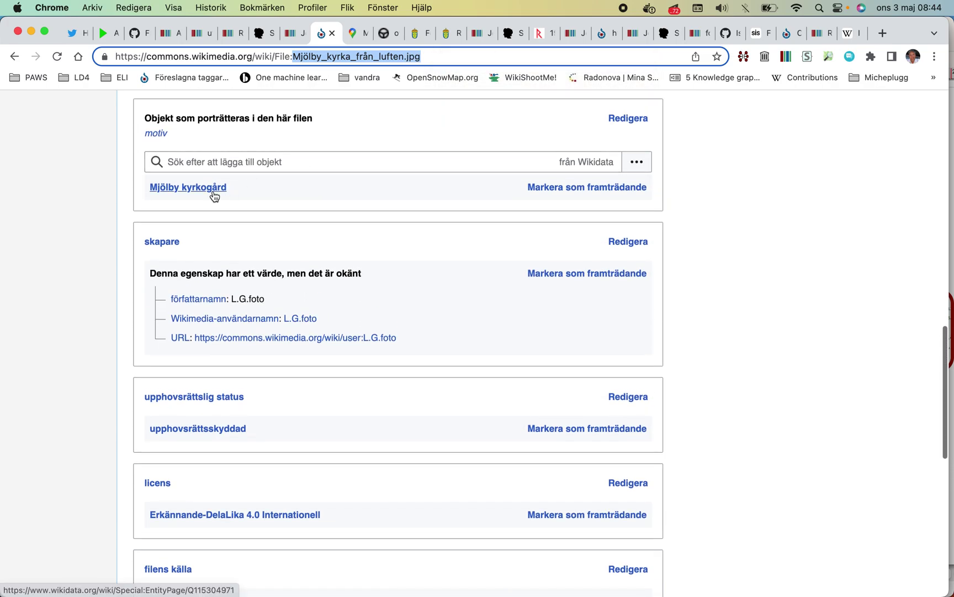
- Open the Mjölby kyrkogård item from the file's motif and start a new statement with the property "flygfotografi"
{"action": "left_click", "coordinate": [188, 187]}
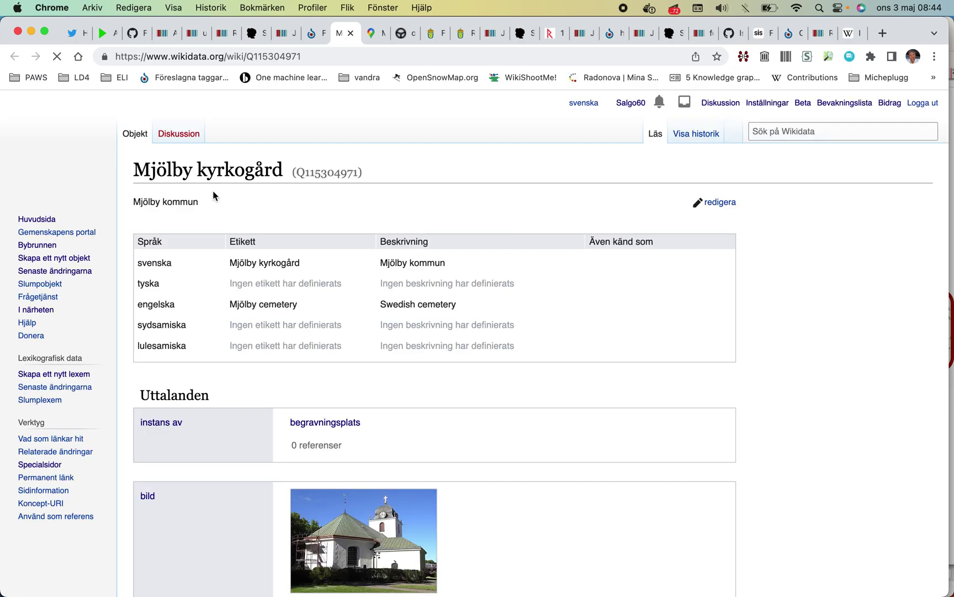
{"action": "scroll", "coordinate": [213, 191], "scroll_direction": "down", "scroll_amount": 4}
{"action": "scroll", "coordinate": [213, 191], "scroll_direction": "down", "scroll_amount": 10}
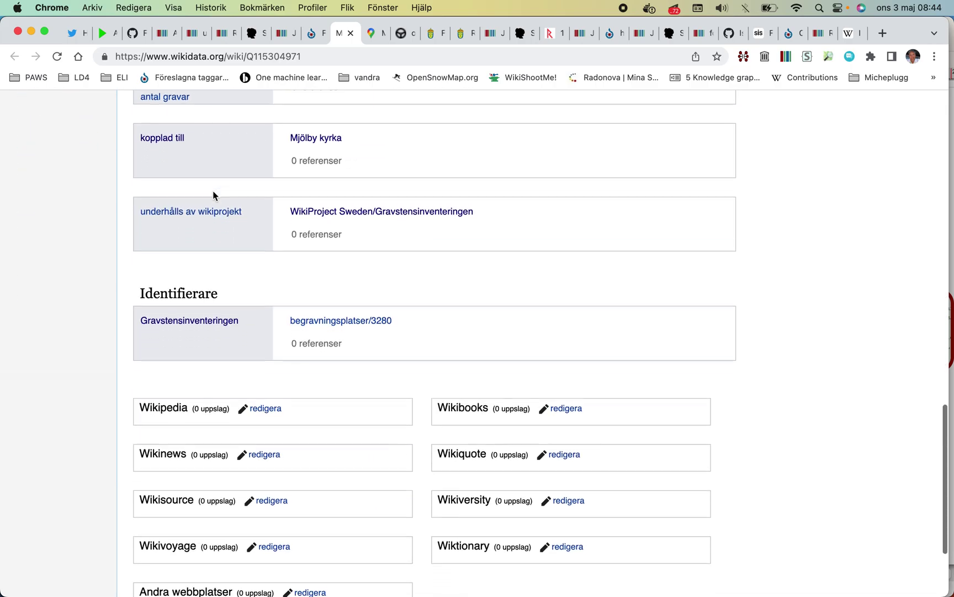
{"action": "scroll", "coordinate": [213, 191], "scroll_direction": "down", "scroll_amount": 2}
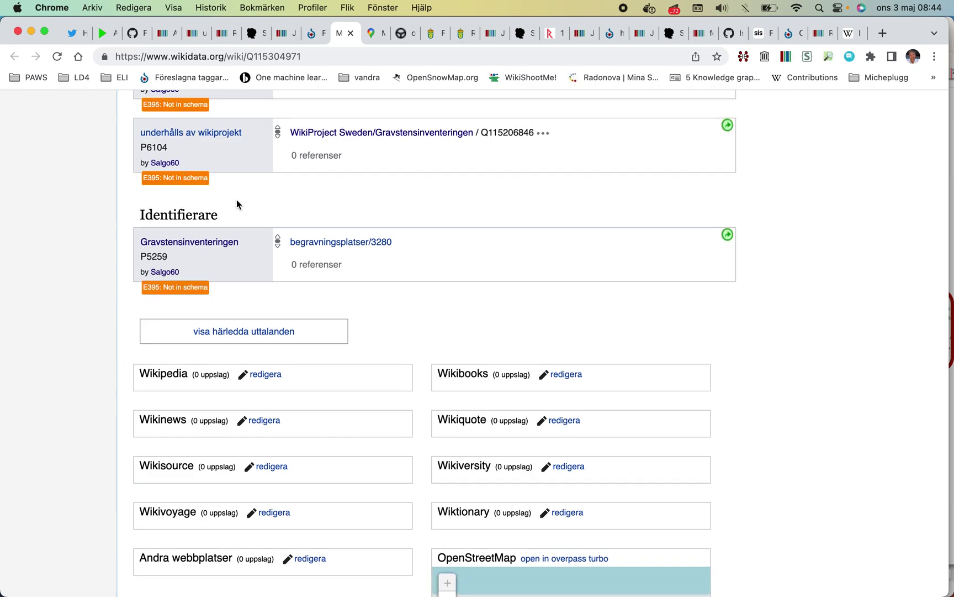
{"action": "scroll", "coordinate": [243, 260], "scroll_direction": "down", "scroll_amount": 1}
{"action": "type", "text": "flyg"}
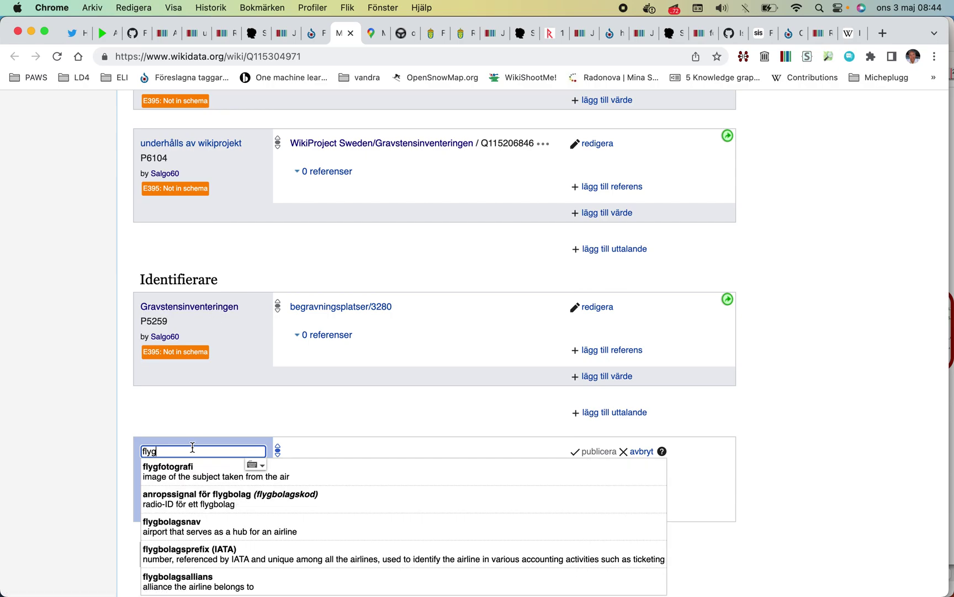
{"action": "left_click", "coordinate": [194, 466]}
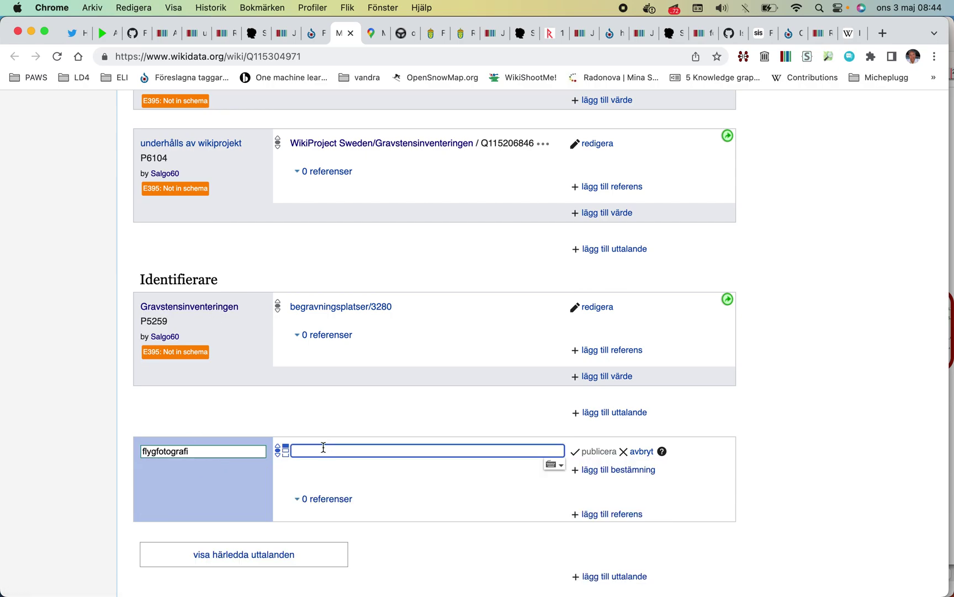
- Set the "flygfotografi" value to Mjölby_kyrka_från_luften.jpg, publish the statement and reload the item
{"action": "right_click", "coordinate": [323, 447]}
{"action": "left_click", "coordinate": [344, 490]}
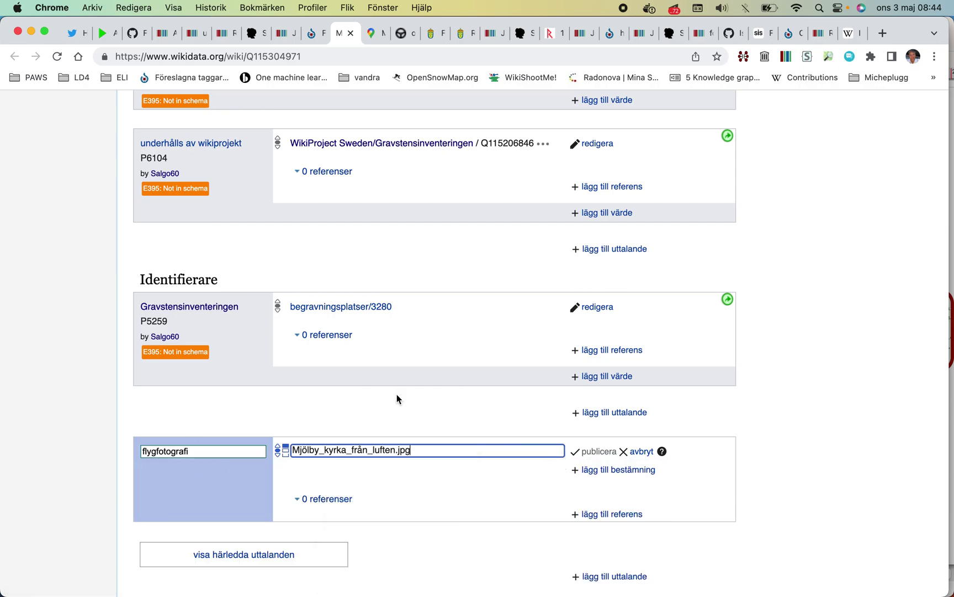
{"action": "scroll", "coordinate": [397, 394], "scroll_direction": "down", "scroll_amount": 5}
{"action": "left_click", "coordinate": [602, 218]}
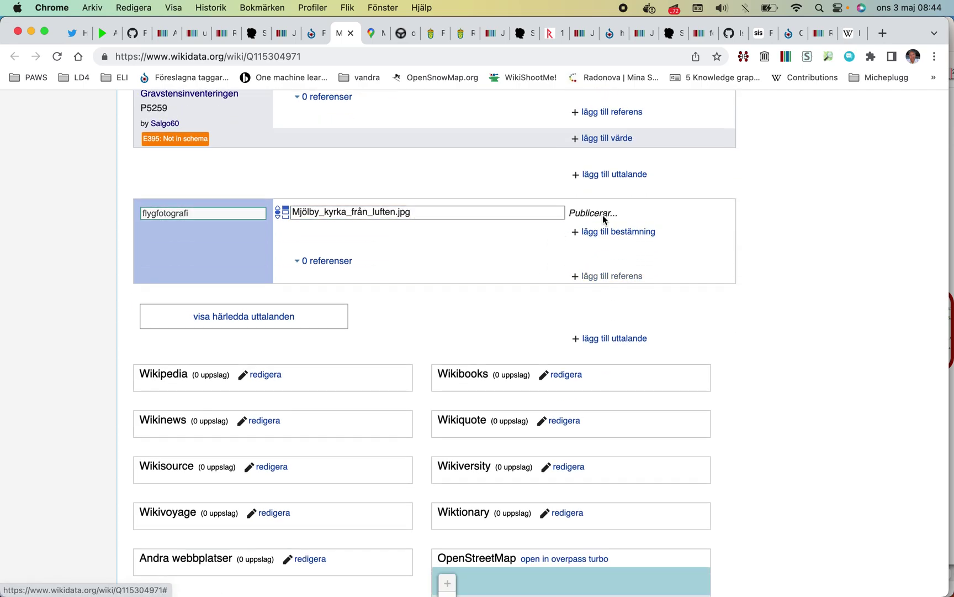
{"action": "left_click", "coordinate": [264, 56]}
{"action": "key", "text": "Return"}
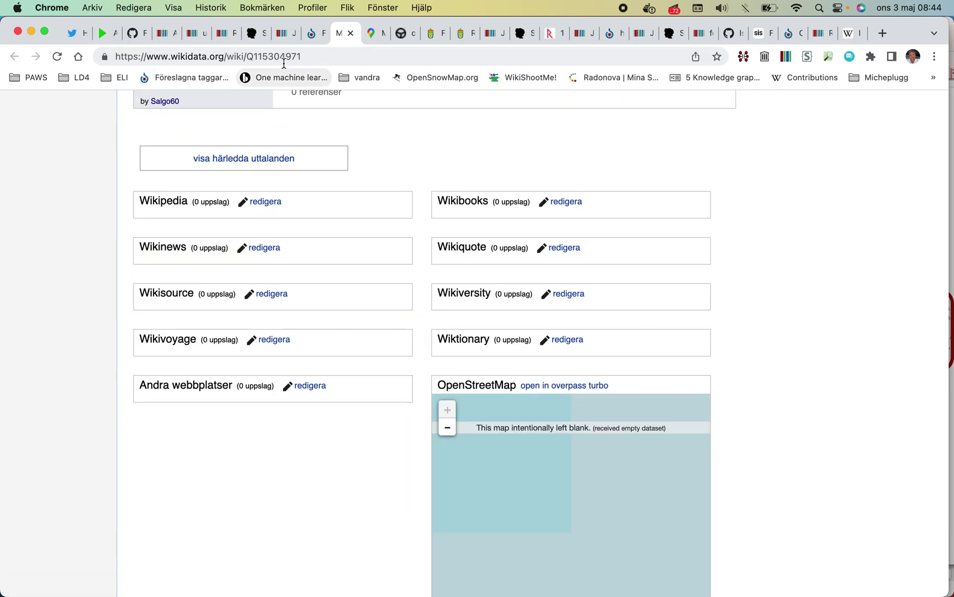
- Copy the "flygfotografi" statement from the Mjölby kyrkogård item to the linked Mjölby kyrka item, Q10586848
{"action": "scroll", "coordinate": [283, 110], "scroll_direction": "up", "scroll_amount": 10}
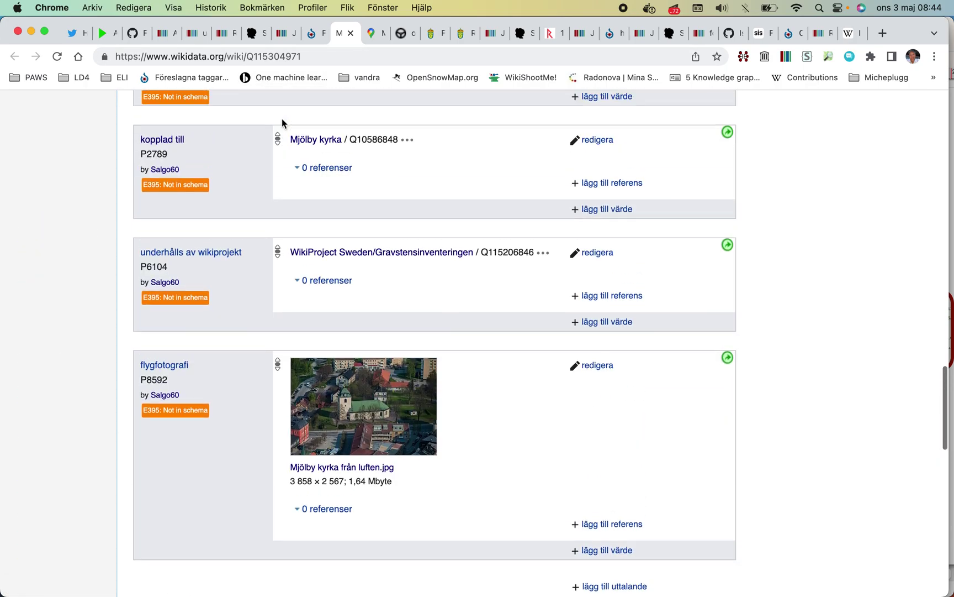
{"action": "double_click", "coordinate": [377, 152]}
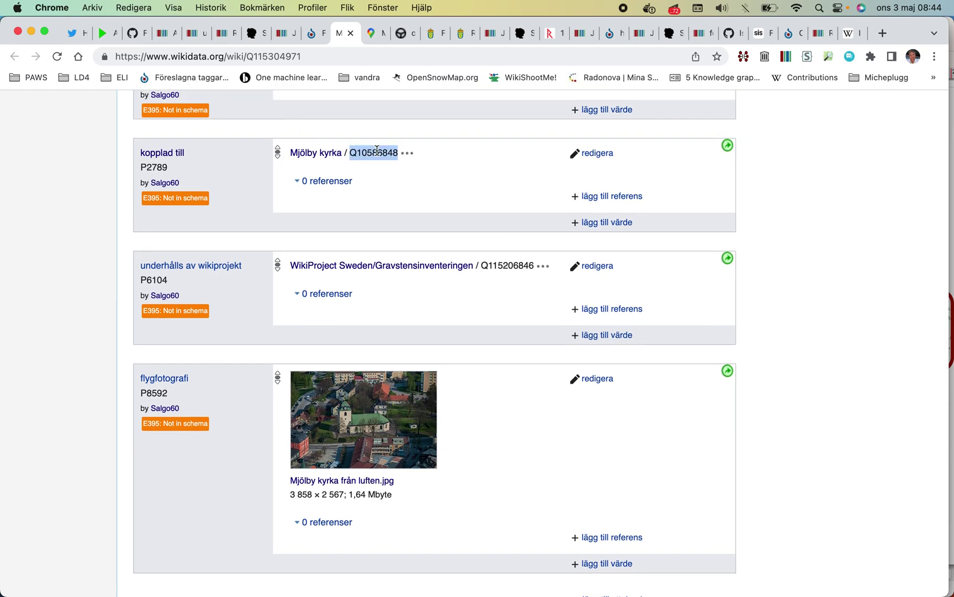
{"action": "right_click", "coordinate": [376, 151]}
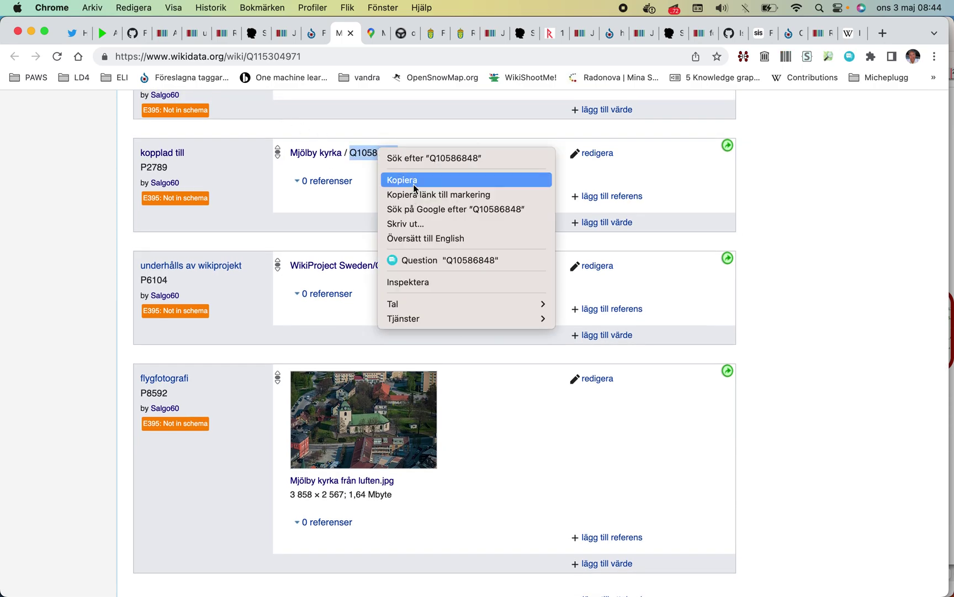
{"action": "left_click", "coordinate": [414, 184]}
{"action": "left_click", "coordinate": [727, 370]}
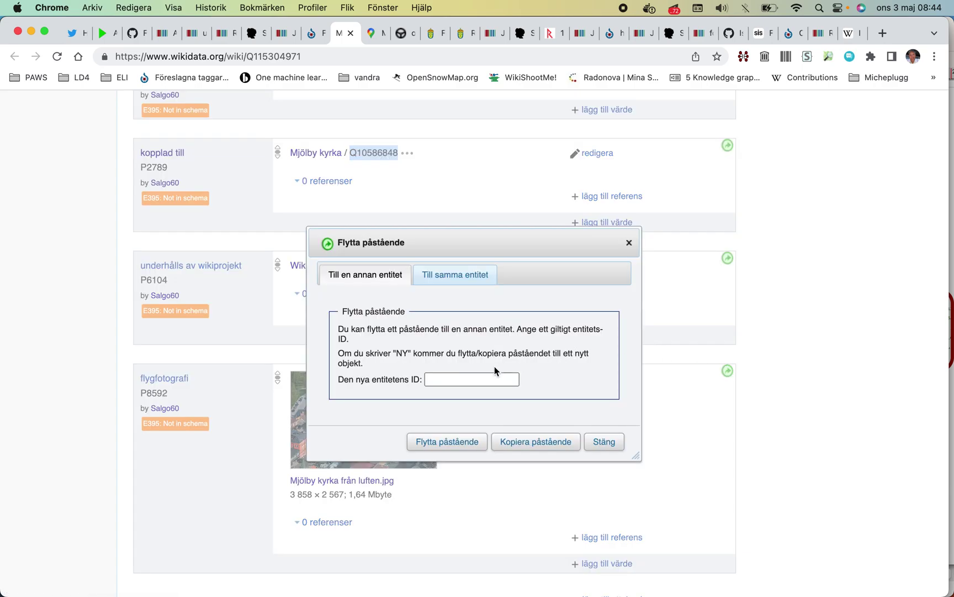
{"action": "left_click", "coordinate": [483, 380]}
{"action": "right_click", "coordinate": [482, 383]}
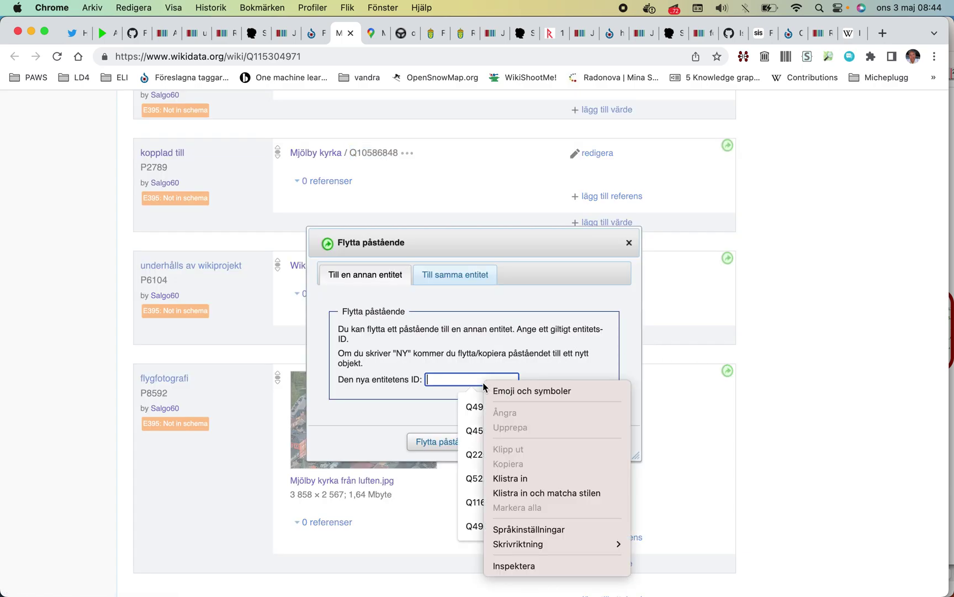
{"action": "left_click", "coordinate": [514, 478]}
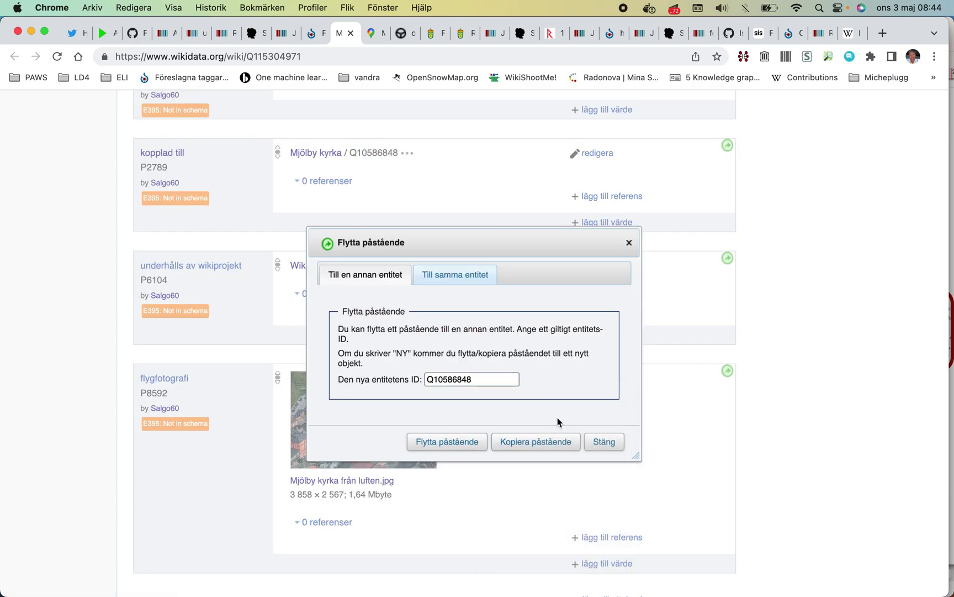
{"action": "left_click", "coordinate": [532, 445]}
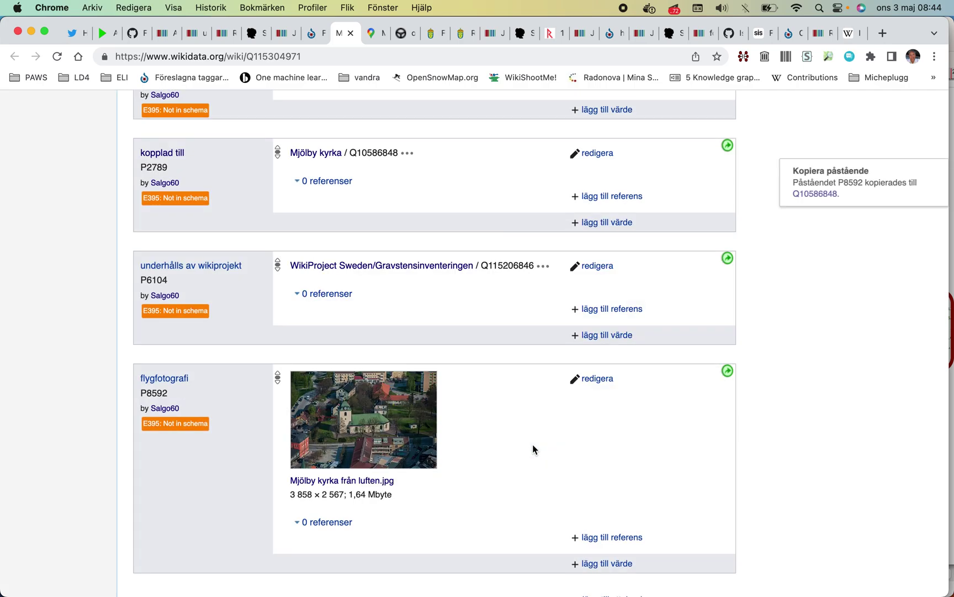
- Look through the Mjölby kyrkogård statements and open its Gravstensinventeringen identifier "begravningsplatser/3280" in a separate page
{"action": "scroll", "coordinate": [532, 445], "scroll_direction": "down", "scroll_amount": 5}
{"action": "scroll", "coordinate": [532, 445], "scroll_direction": "up", "scroll_amount": 4}
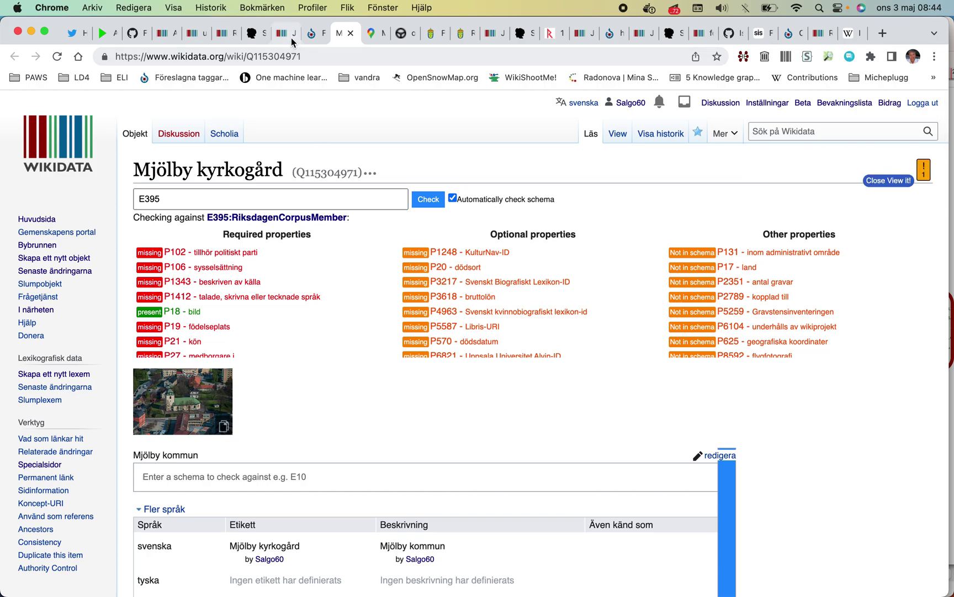
{"action": "scroll", "coordinate": [327, 329], "scroll_direction": "down", "scroll_amount": 15}
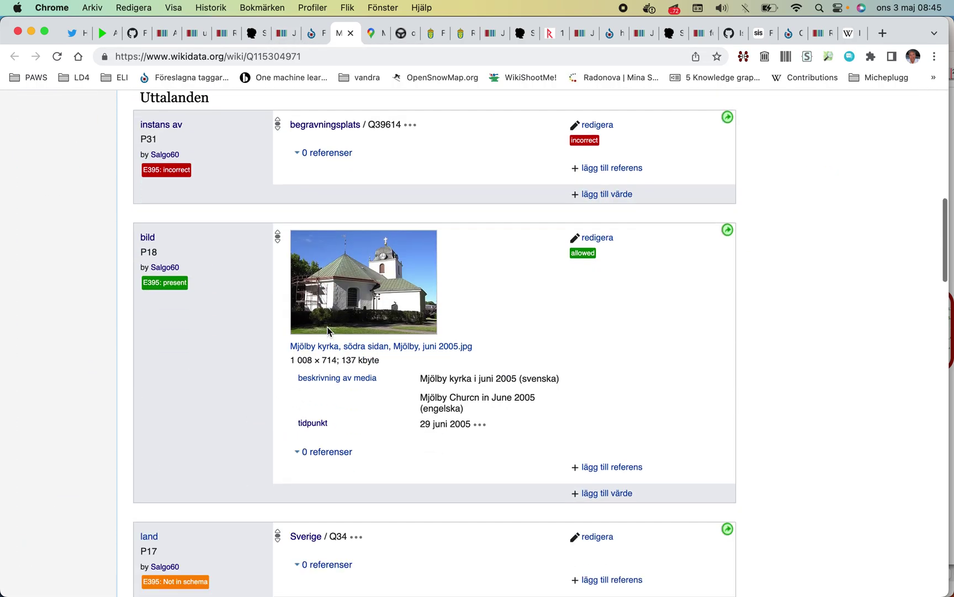
{"action": "scroll", "coordinate": [327, 328], "scroll_direction": "down", "scroll_amount": 10}
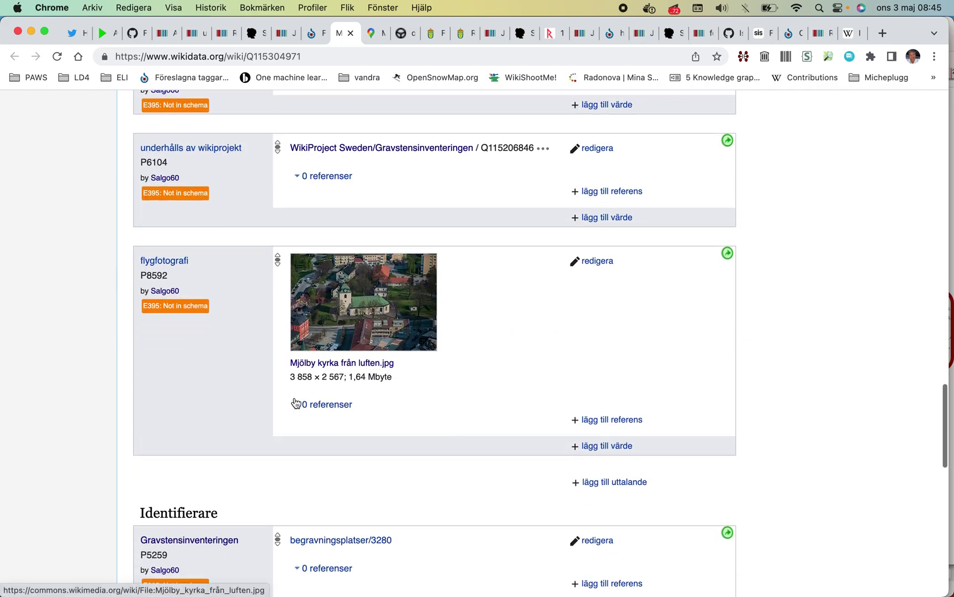
{"action": "scroll", "coordinate": [296, 402], "scroll_direction": "down", "scroll_amount": 1}
{"action": "right_click", "coordinate": [332, 215]}
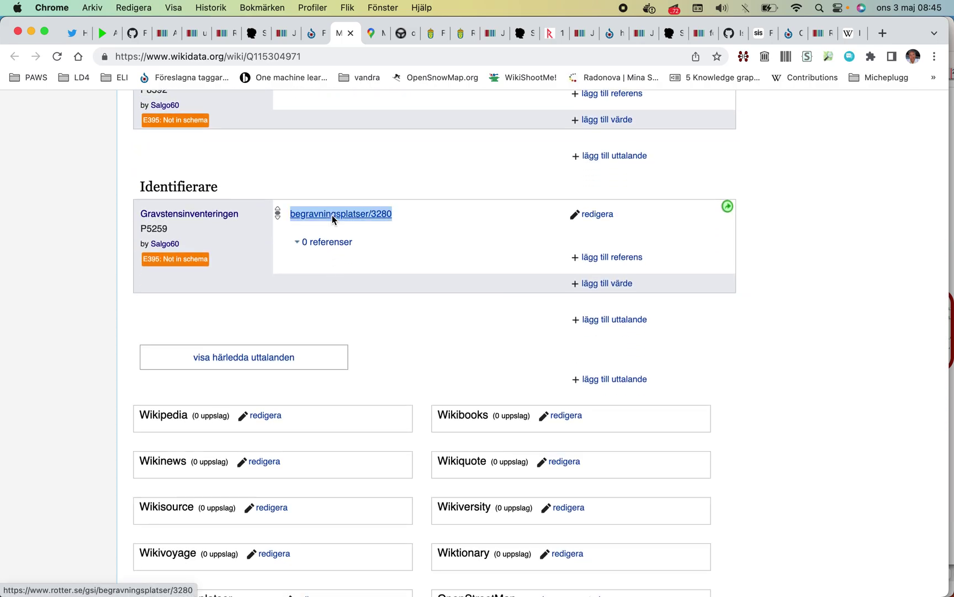
{"action": "left_click", "coordinate": [337, 223]}
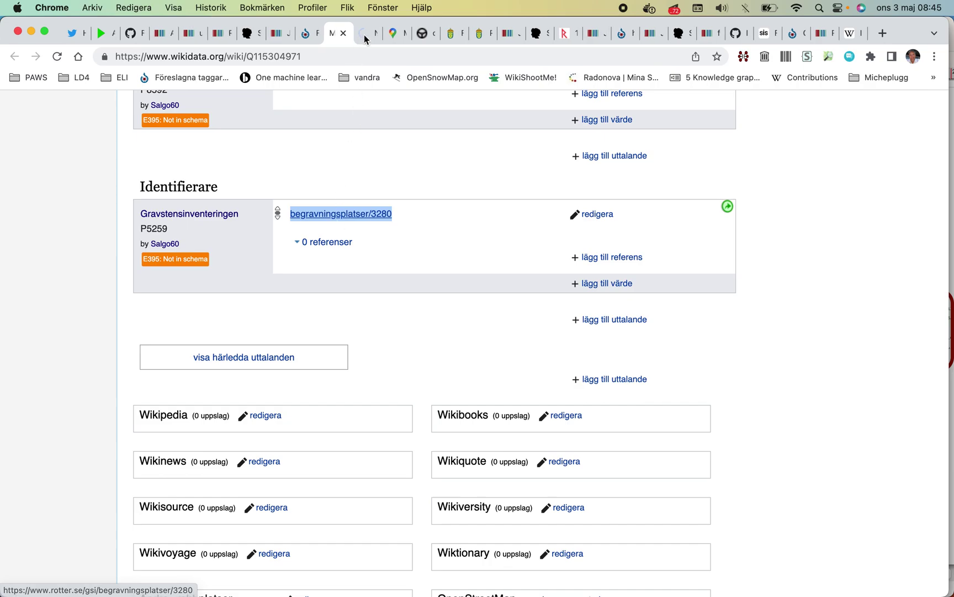
{"action": "left_click", "coordinate": [367, 35]}
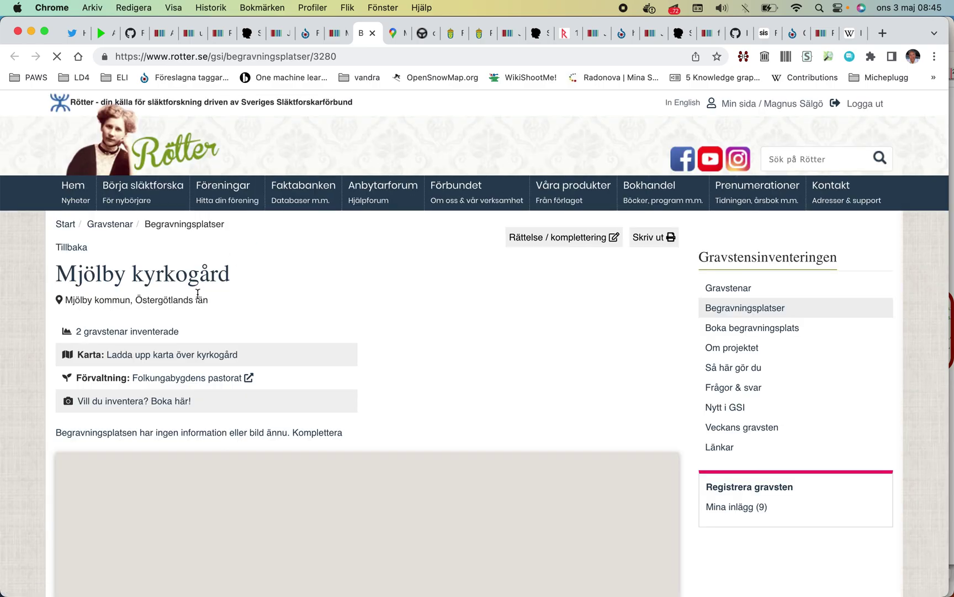
- Open the inventoried gravestones of Mjölby kyrkogård and look through the list
{"action": "scroll", "coordinate": [198, 294], "scroll_direction": "down", "scroll_amount": 1}
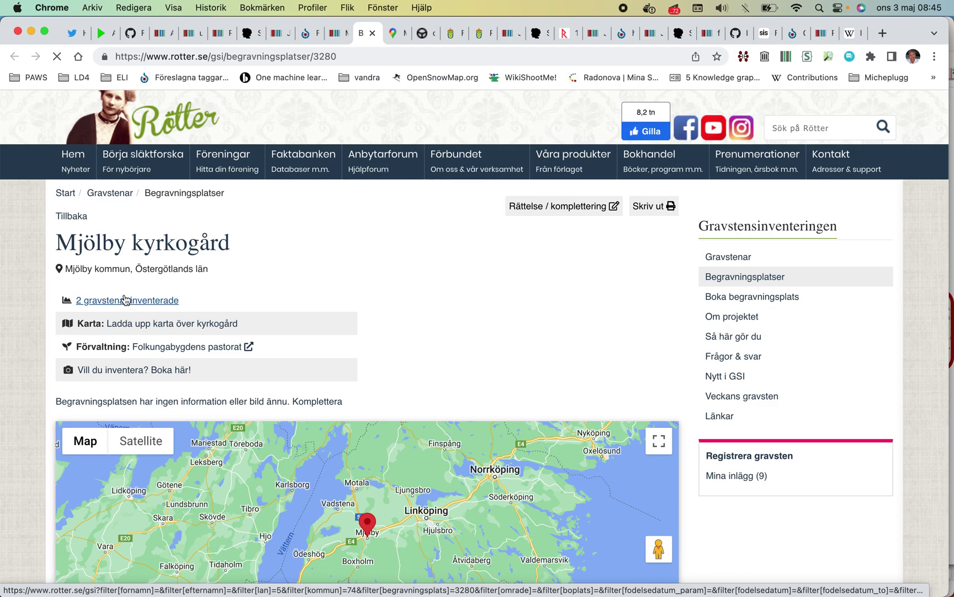
{"action": "scroll", "coordinate": [105, 267], "scroll_direction": "down", "scroll_amount": 1}
{"action": "left_click", "coordinate": [102, 291]}
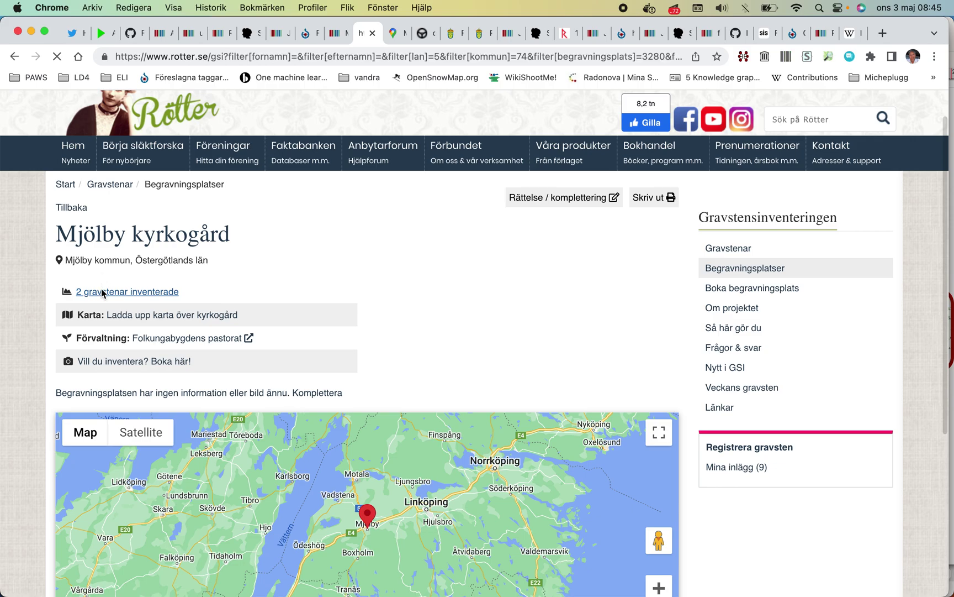
{"action": "scroll", "coordinate": [101, 288], "scroll_direction": "down", "scroll_amount": 3}
{"action": "scroll", "coordinate": [102, 289], "scroll_direction": "down", "scroll_amount": 1}
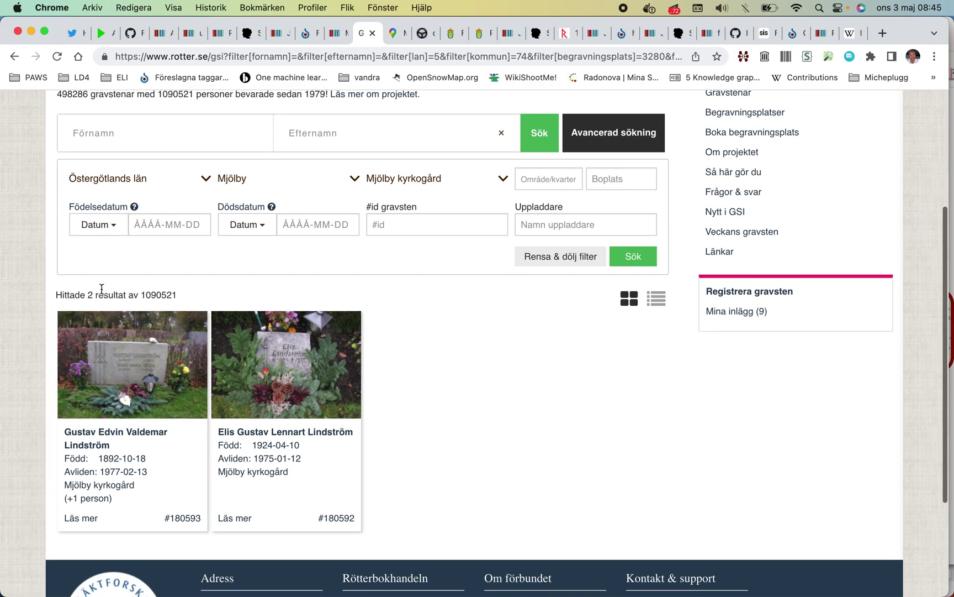
- Search the Mjölby kyrkogård gravestones for the politician's surname, checking its spelling against the politician's Wikidata item
{"action": "scroll", "coordinate": [102, 287], "scroll_direction": "up", "scroll_amount": 3}
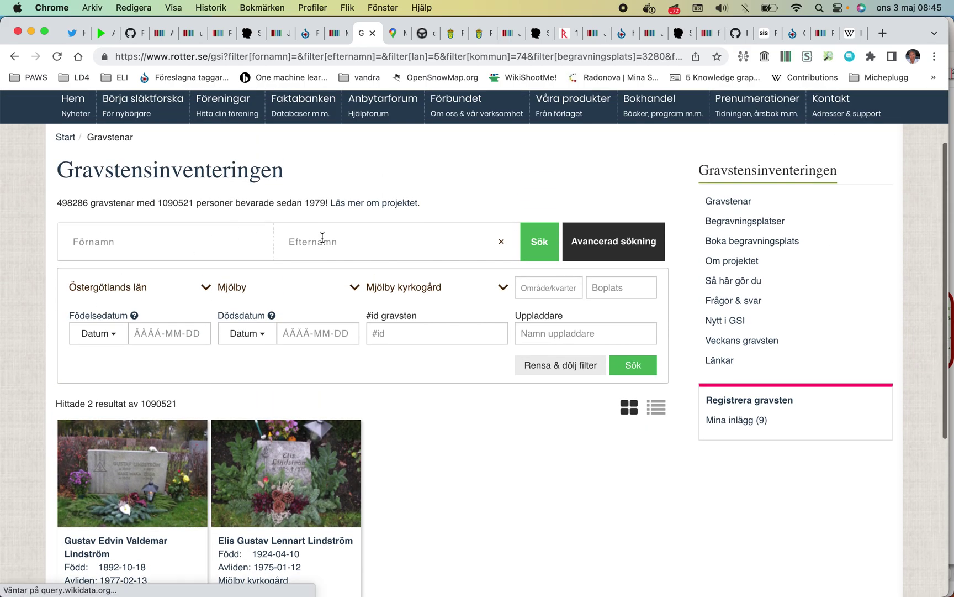
{"action": "type", "text": "Sunne"}
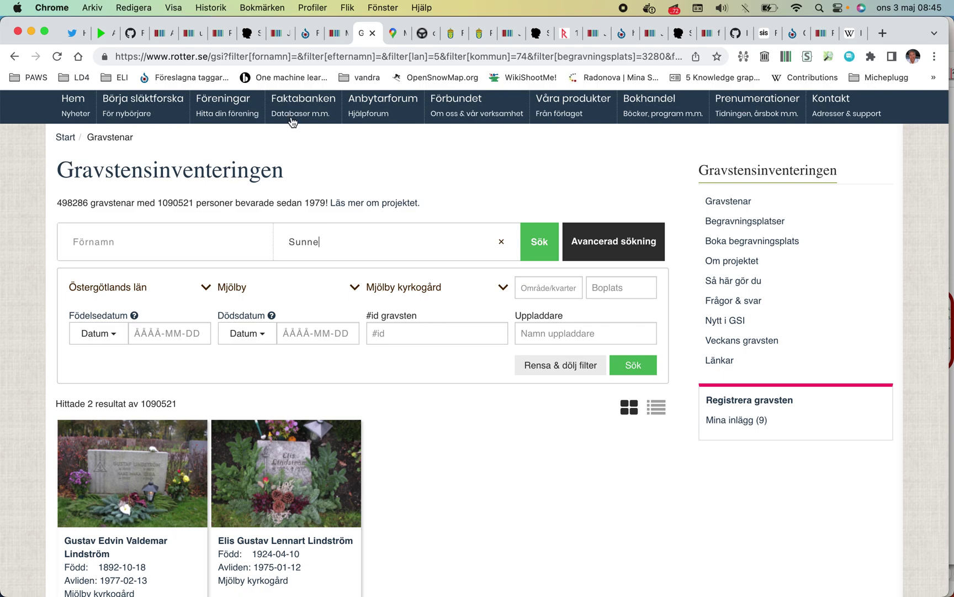
{"action": "left_click", "coordinate": [283, 35]}
{"action": "scroll", "coordinate": [324, 143], "scroll_direction": "up", "scroll_amount": 5}
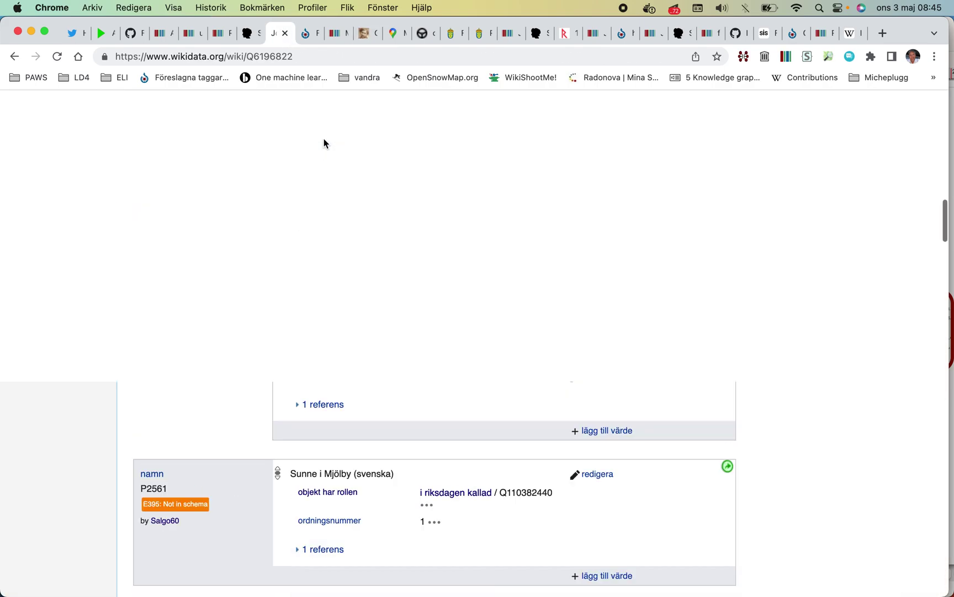
{"action": "double_click", "coordinate": [220, 171]}
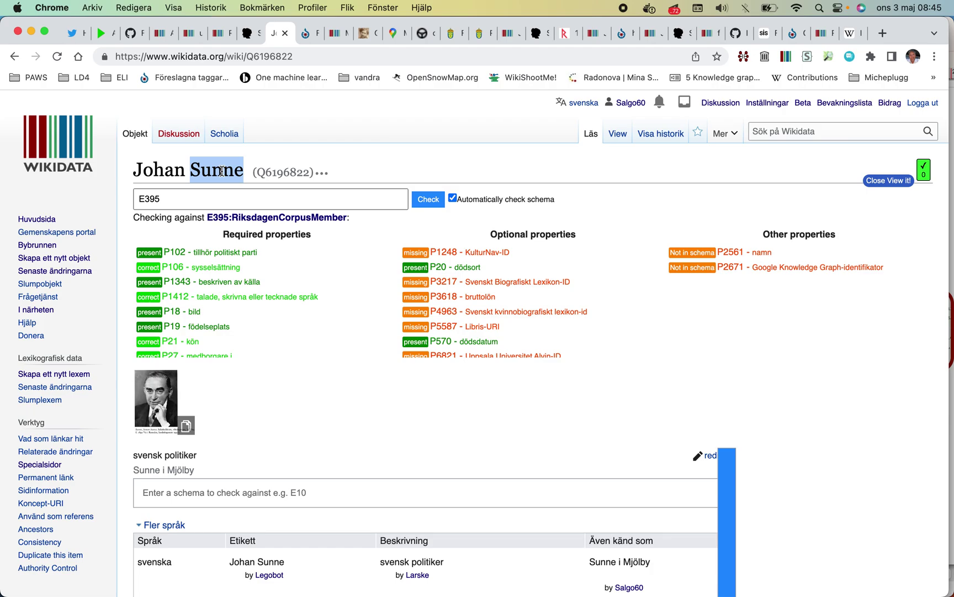
{"action": "right_click", "coordinate": [221, 171]}
{"action": "left_click", "coordinate": [247, 203]}
{"action": "left_click", "coordinate": [334, 34]}
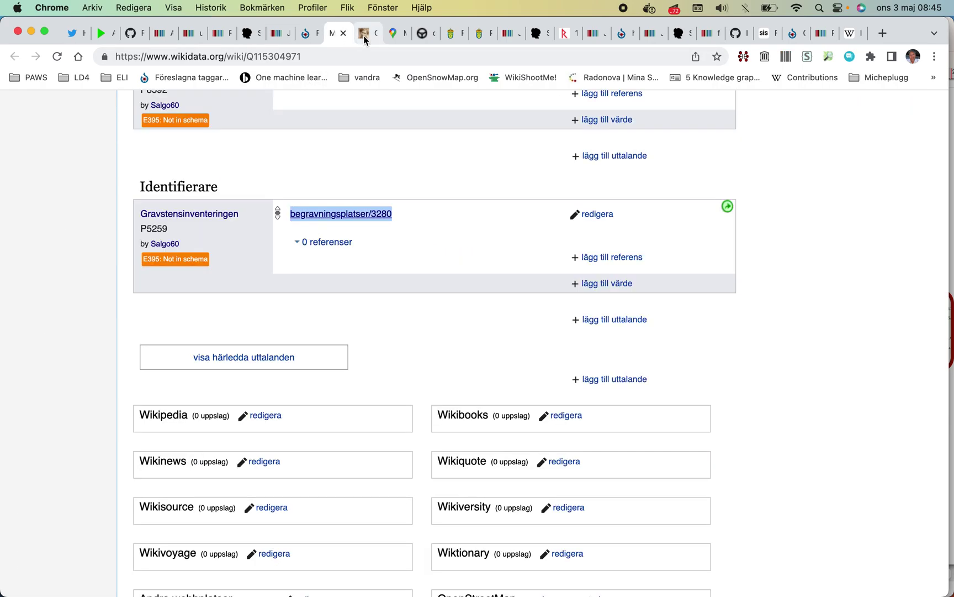
{"action": "left_click", "coordinate": [364, 36]}
{"action": "scroll", "coordinate": [346, 174], "scroll_direction": "down", "scroll_amount": 2}
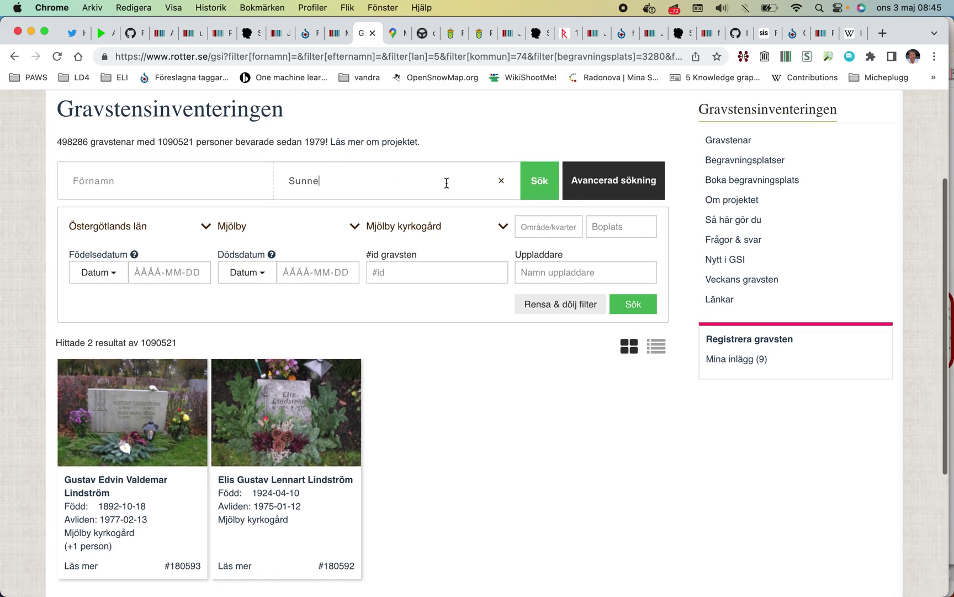
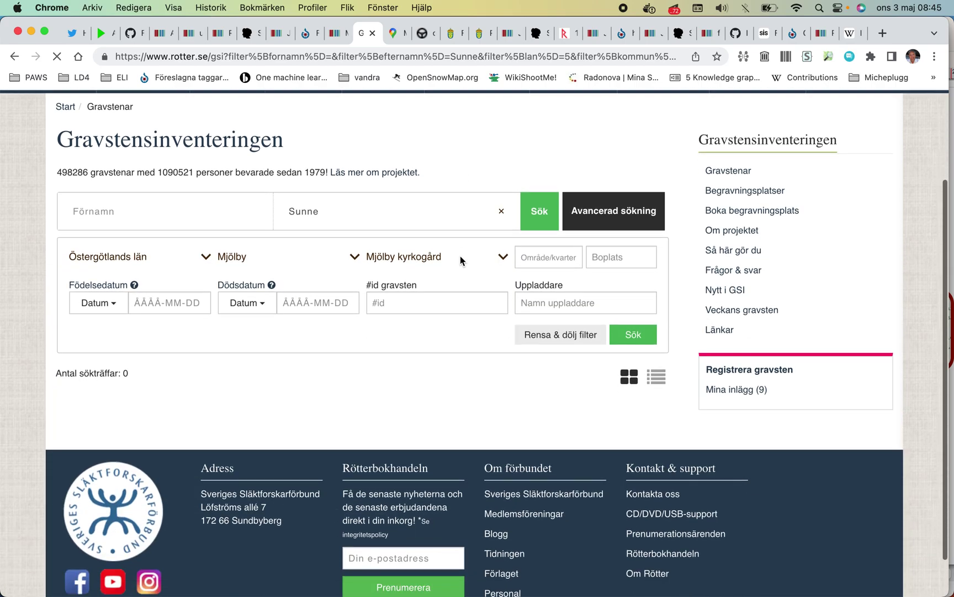
- Clear the cemetery and municipality filters and repeat the surname search across Östergötlands län
{"action": "left_click", "coordinate": [460, 210]}
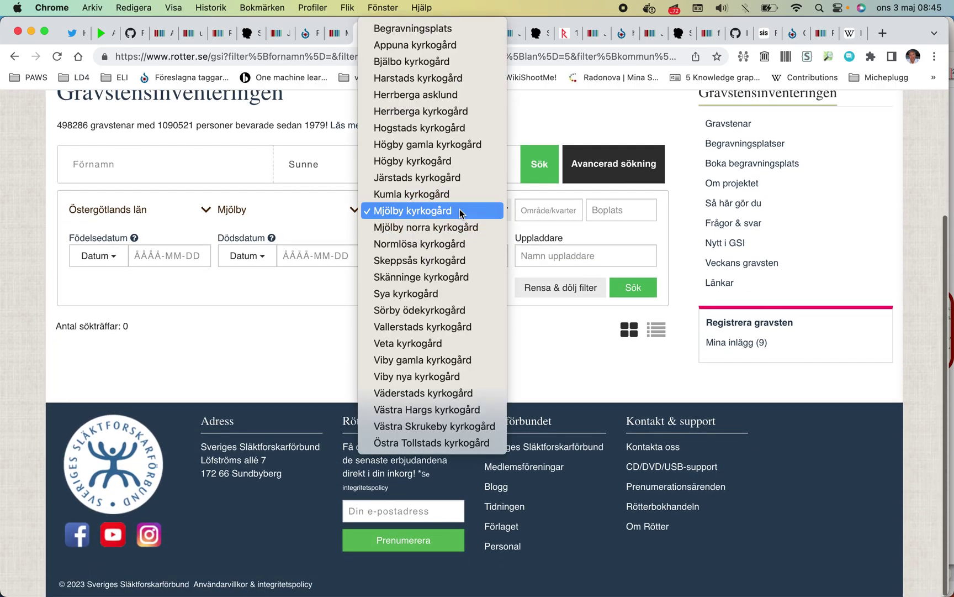
{"action": "left_click", "coordinate": [445, 29]}
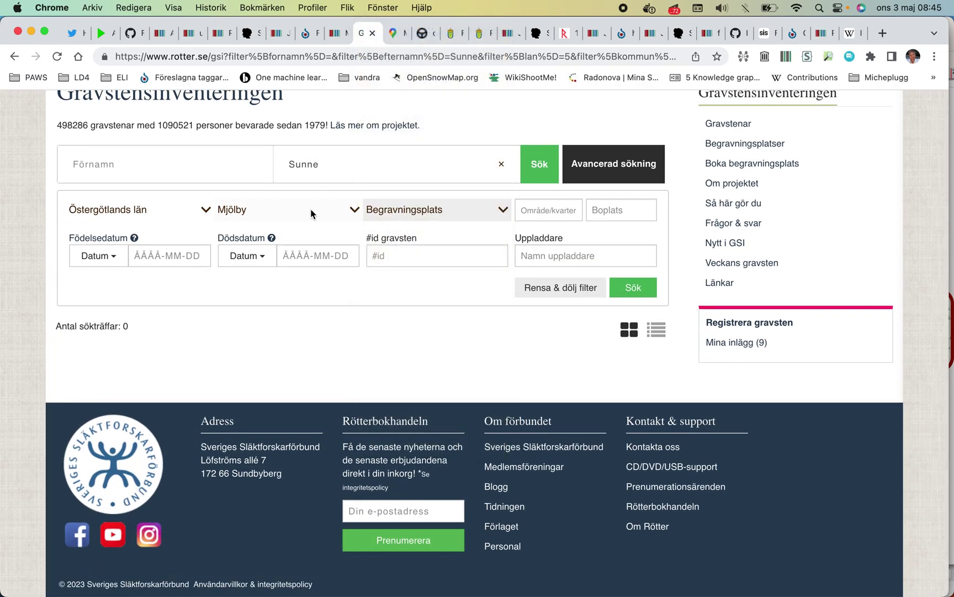
{"action": "left_click", "coordinate": [311, 208]}
{"action": "left_click", "coordinate": [302, 127]}
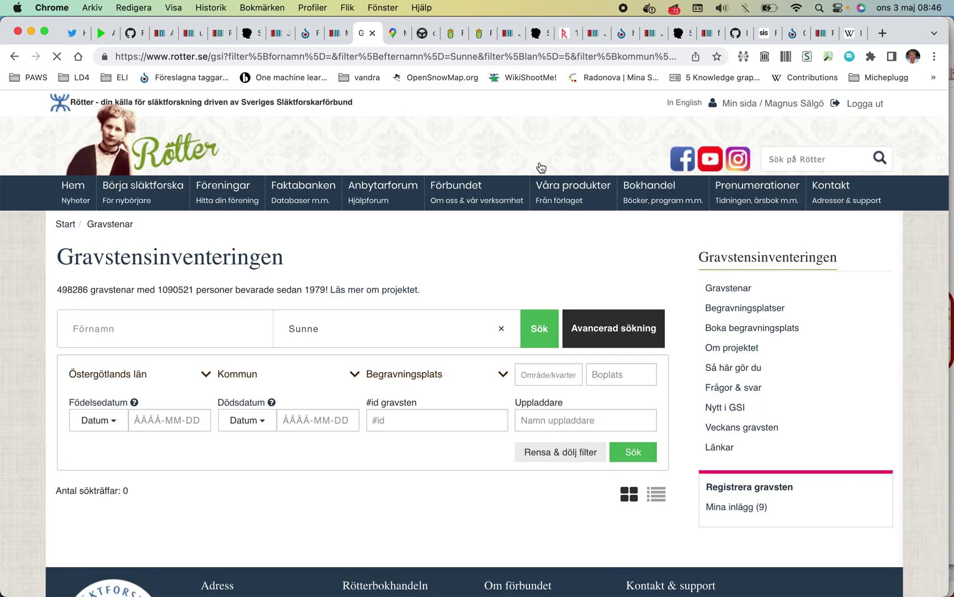
- Clear the county filter, search the surname across all of Sweden and look through the gravestone results
{"action": "left_click", "coordinate": [139, 373]}
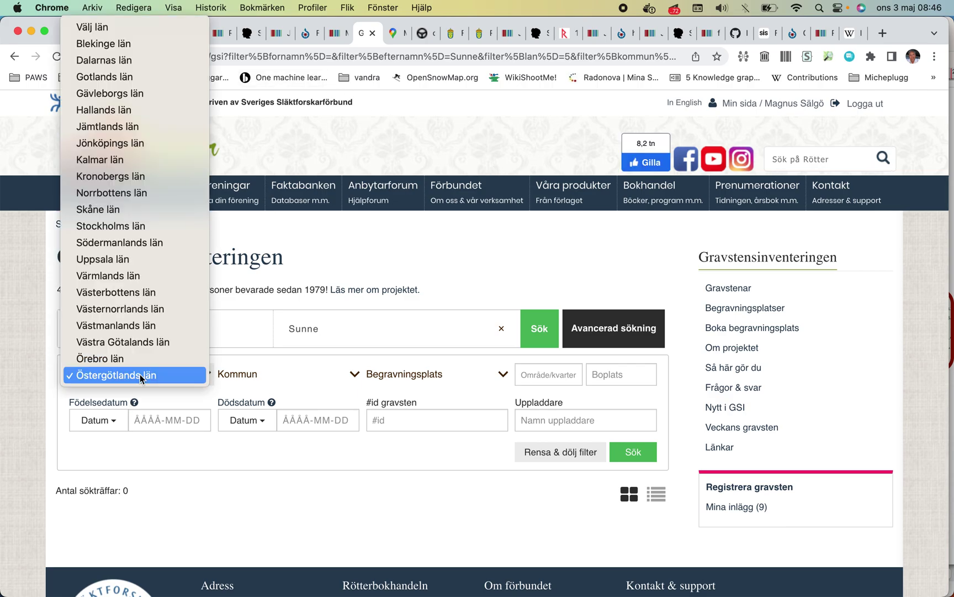
{"action": "left_click", "coordinate": [161, 26]}
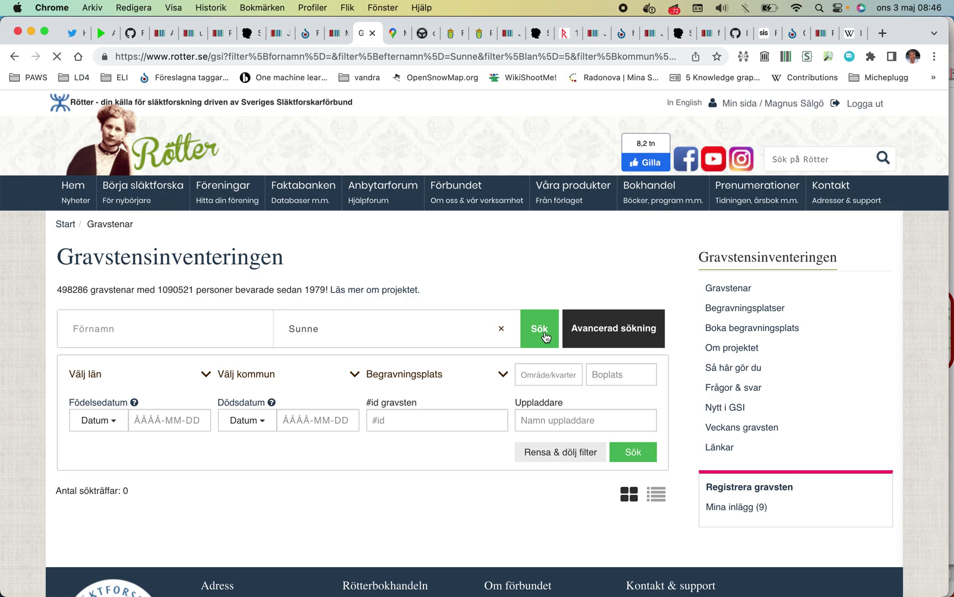
{"action": "scroll", "coordinate": [545, 335], "scroll_direction": "down", "scroll_amount": 1}
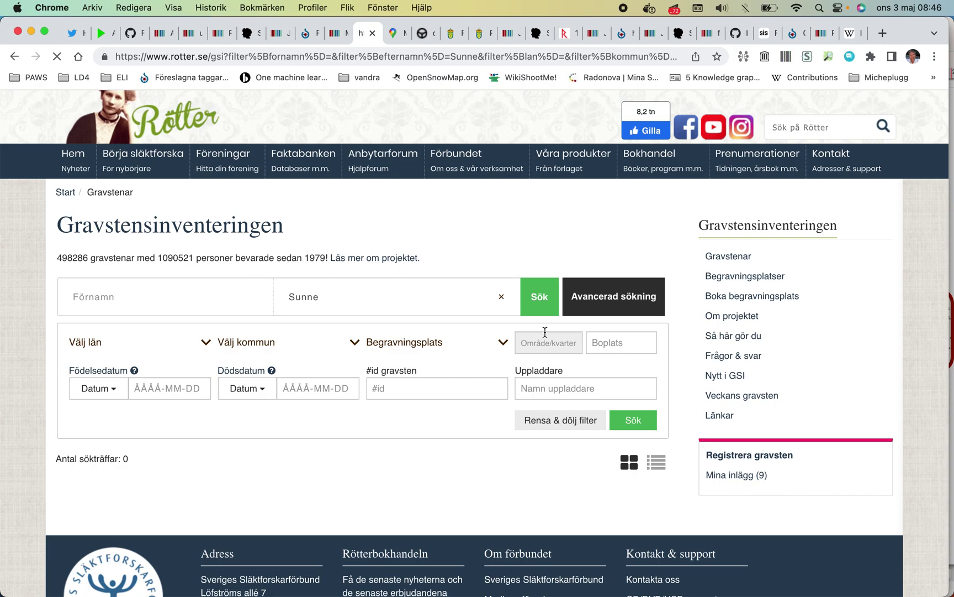
{"action": "scroll", "coordinate": [545, 332], "scroll_direction": "down", "scroll_amount": 3}
{"action": "scroll", "coordinate": [545, 332], "scroll_direction": "down", "scroll_amount": 2}
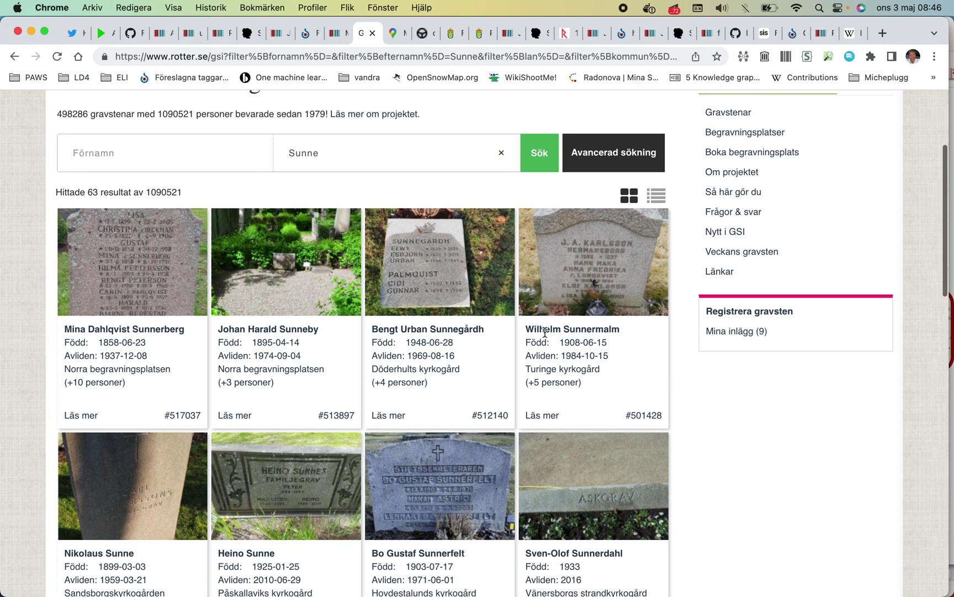
{"action": "scroll", "coordinate": [545, 332], "scroll_direction": "down", "scroll_amount": 5}
{"action": "scroll", "coordinate": [327, 314], "scroll_direction": "up", "scroll_amount": 9}
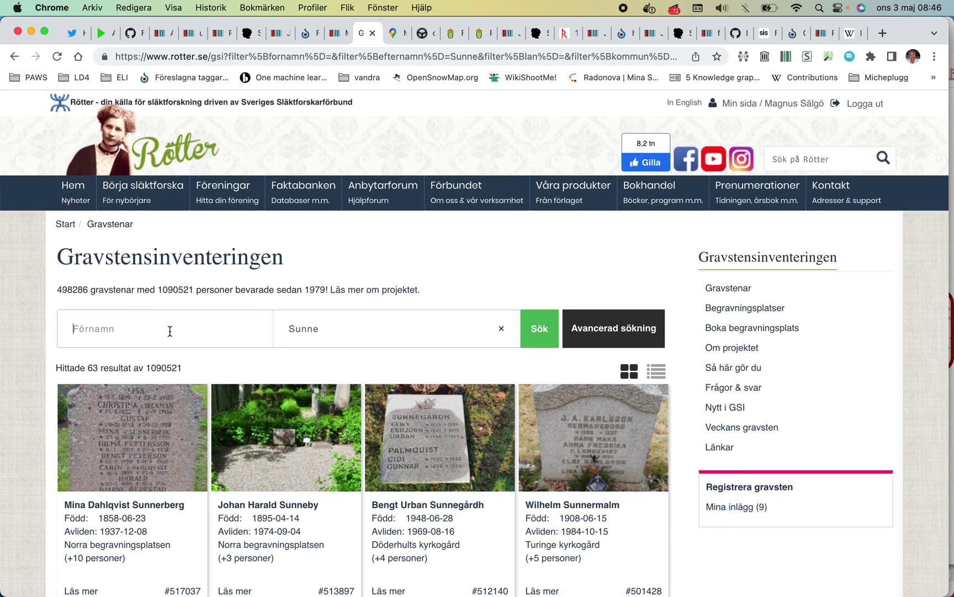
- Add the politician's first name to the gravestone search and look up the death date on the politician's Wikidata item
{"action": "type", "text": "Johan"}
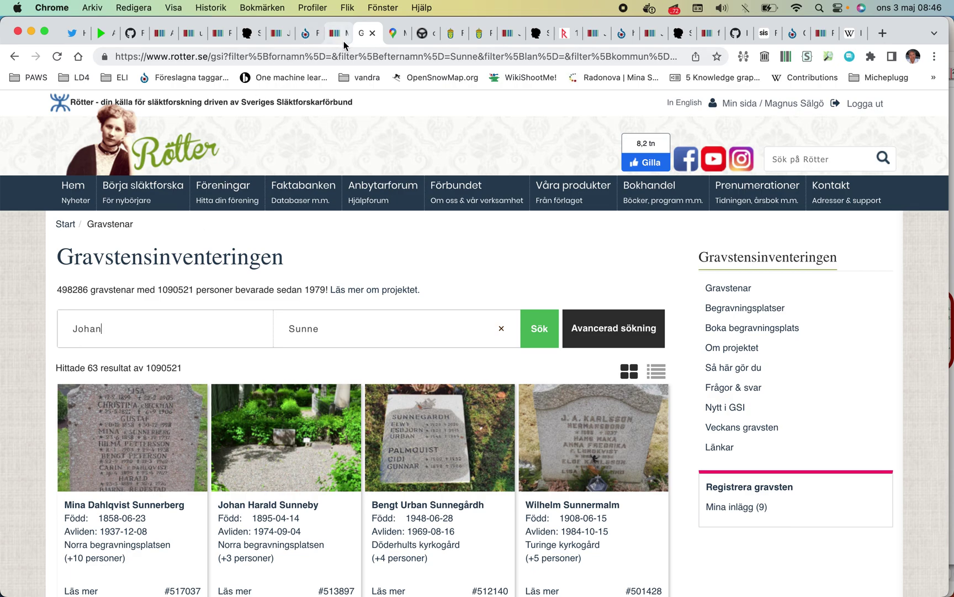
{"action": "left_click", "coordinate": [278, 38]}
{"action": "scroll", "coordinate": [321, 204], "scroll_direction": "down", "scroll_amount": 15}
{"action": "scroll", "coordinate": [323, 206], "scroll_direction": "down", "scroll_amount": 20}
{"action": "scroll", "coordinate": [329, 223], "scroll_direction": "down", "scroll_amount": 1}
{"action": "scroll", "coordinate": [330, 224], "scroll_direction": "down", "scroll_amount": 18}
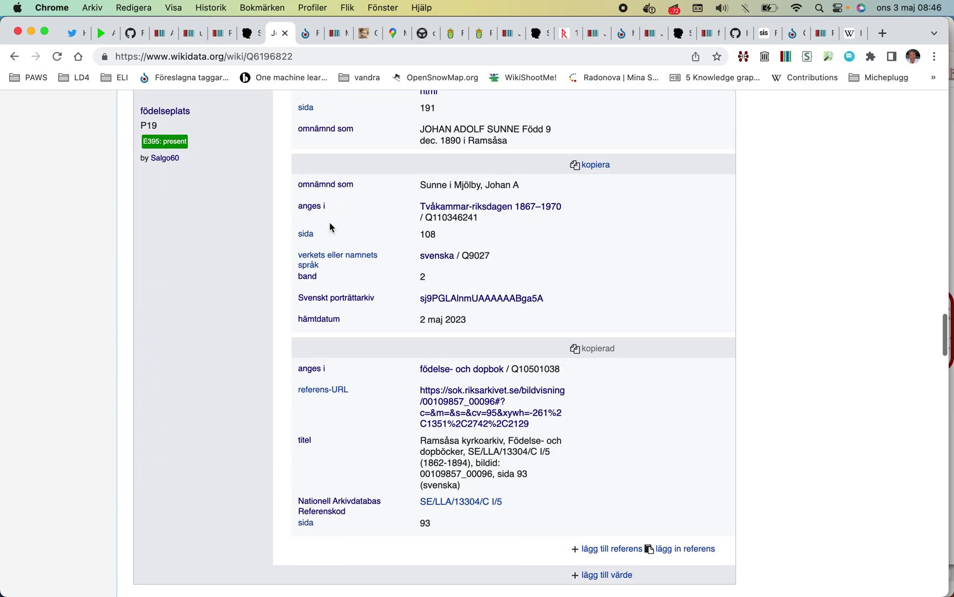
{"action": "scroll", "coordinate": [330, 227], "scroll_direction": "down", "scroll_amount": 10}
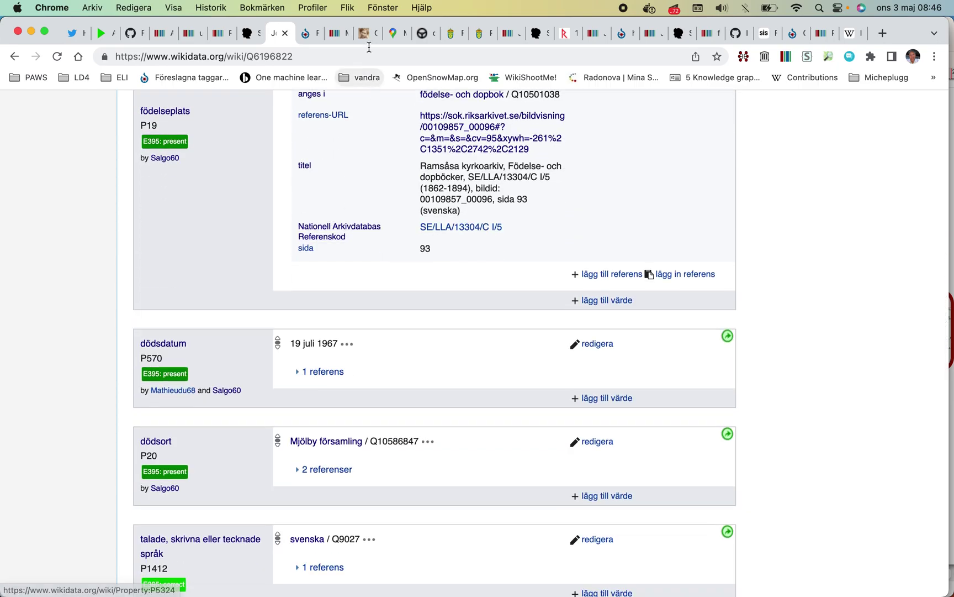
{"action": "left_click", "coordinate": [365, 34]}
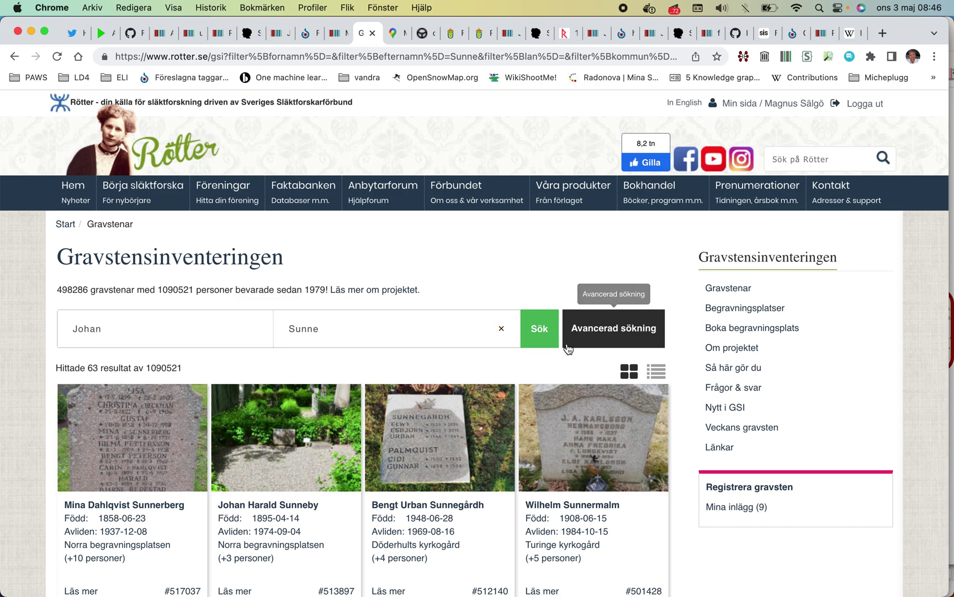
- Restrict the gravestone search to death year 1967 and run it for the politician's full name
{"action": "left_click", "coordinate": [601, 334]}
{"action": "left_click", "coordinate": [352, 418]}
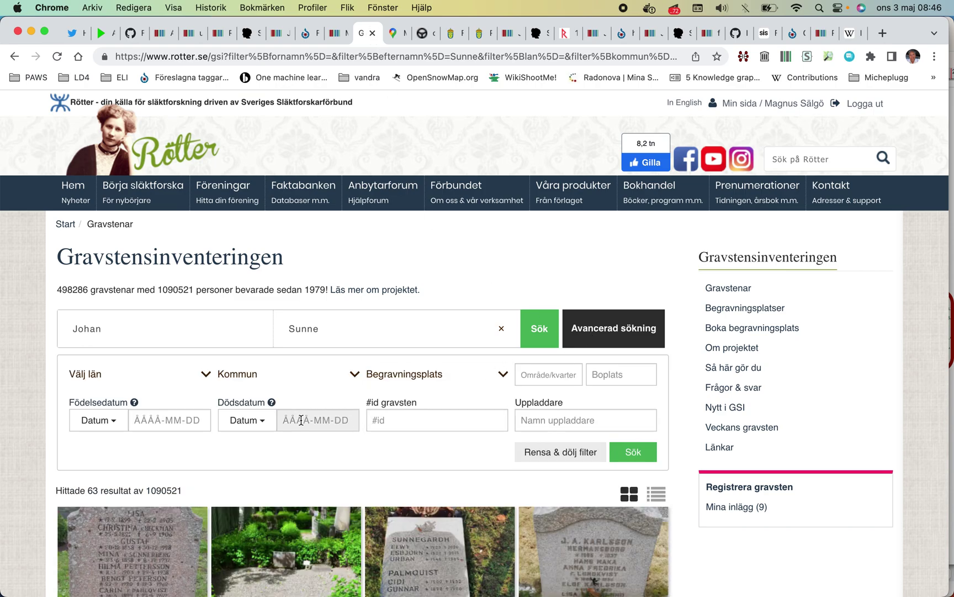
{"action": "type", "text": "1067"}
{"action": "left_click", "coordinate": [405, 390]}
{"action": "key", "text": "BackSpace"}
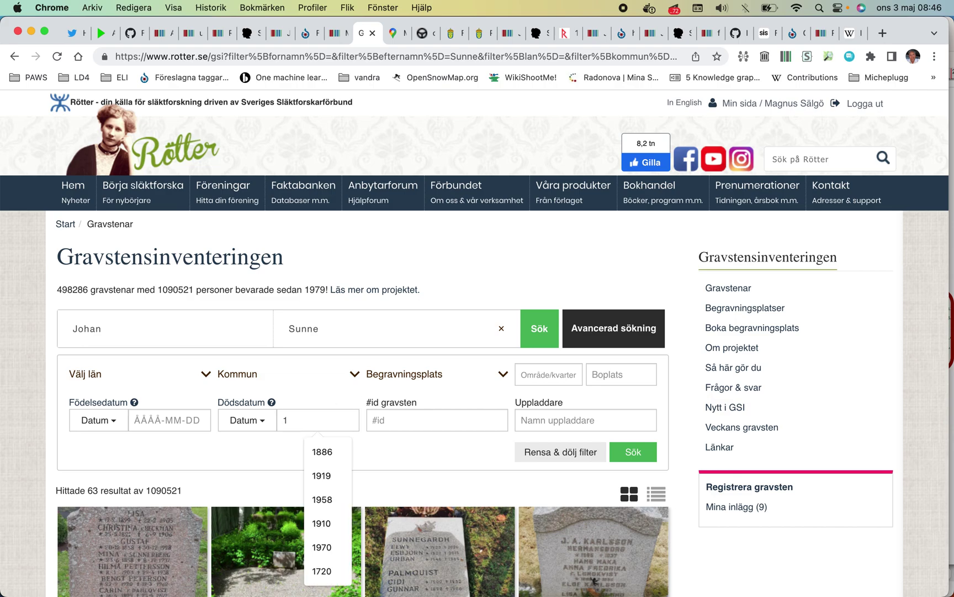
{"action": "type", "text": "967"}
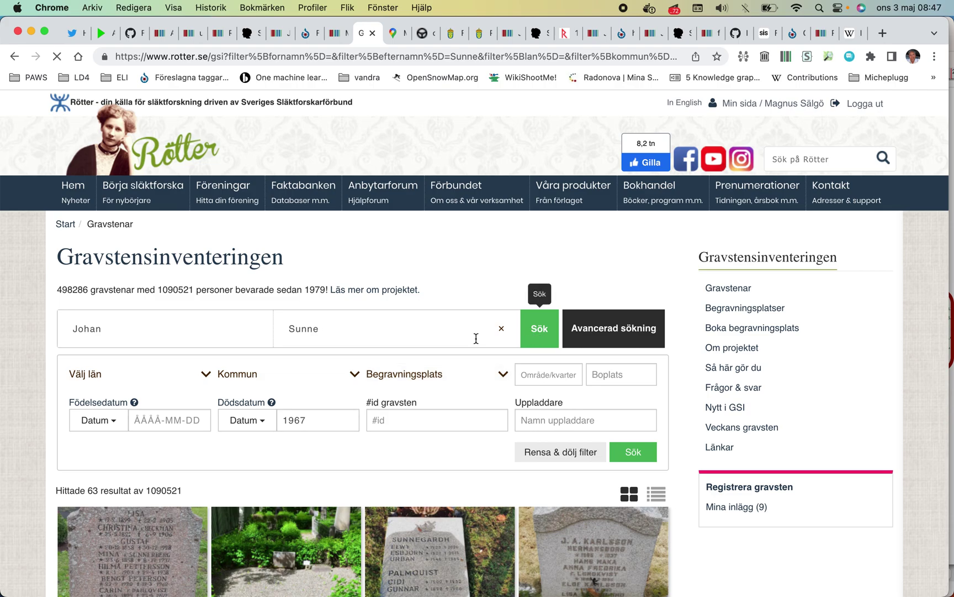
{"action": "scroll", "coordinate": [476, 338], "scroll_direction": "down", "scroll_amount": 5}
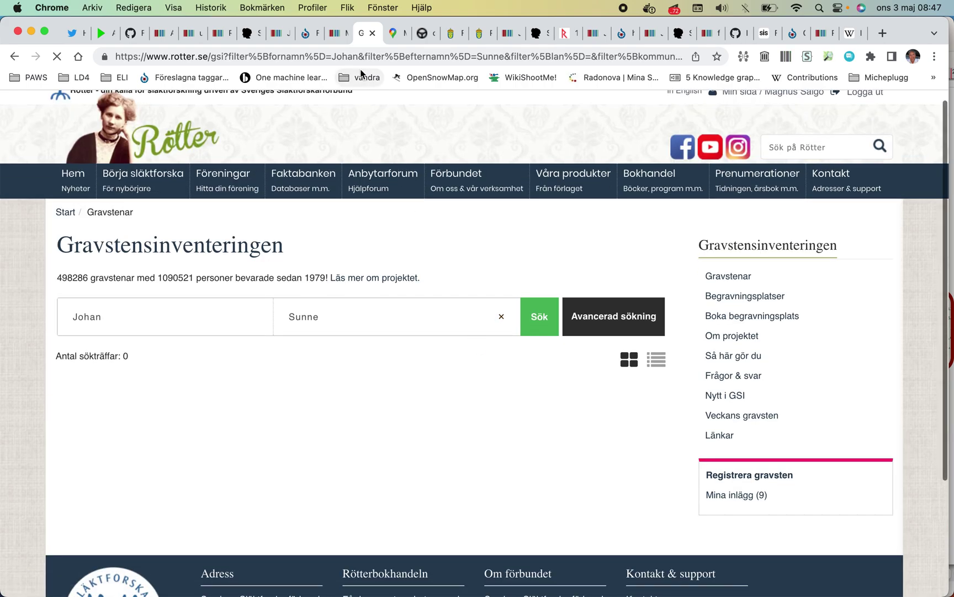
- Open svenskagravar.se, search for the politician's surname and first name, and look through the burial results
{"action": "left_click", "coordinate": [359, 59]}
{"action": "type", "text": "sven"}
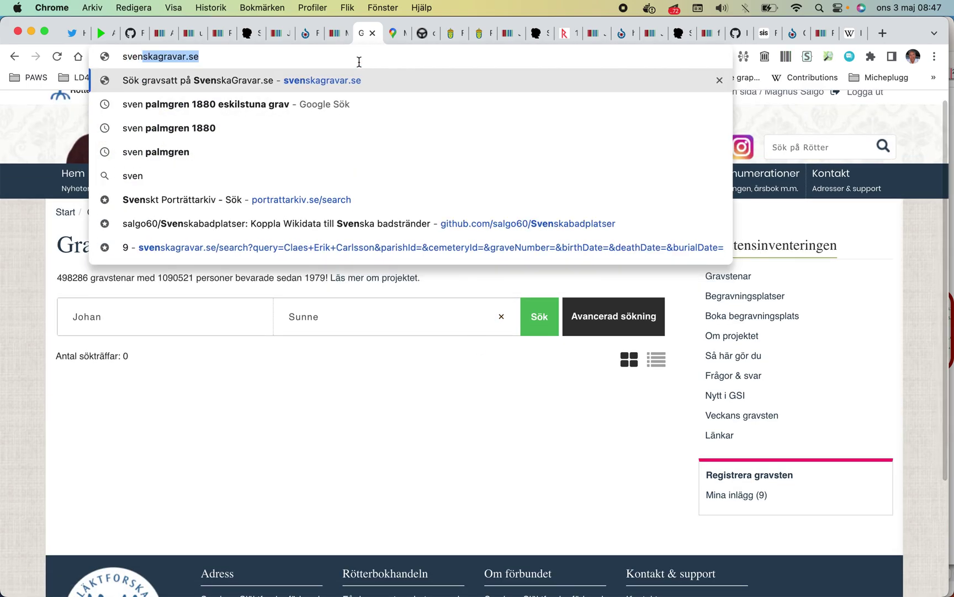
{"action": "key", "text": "Return"}
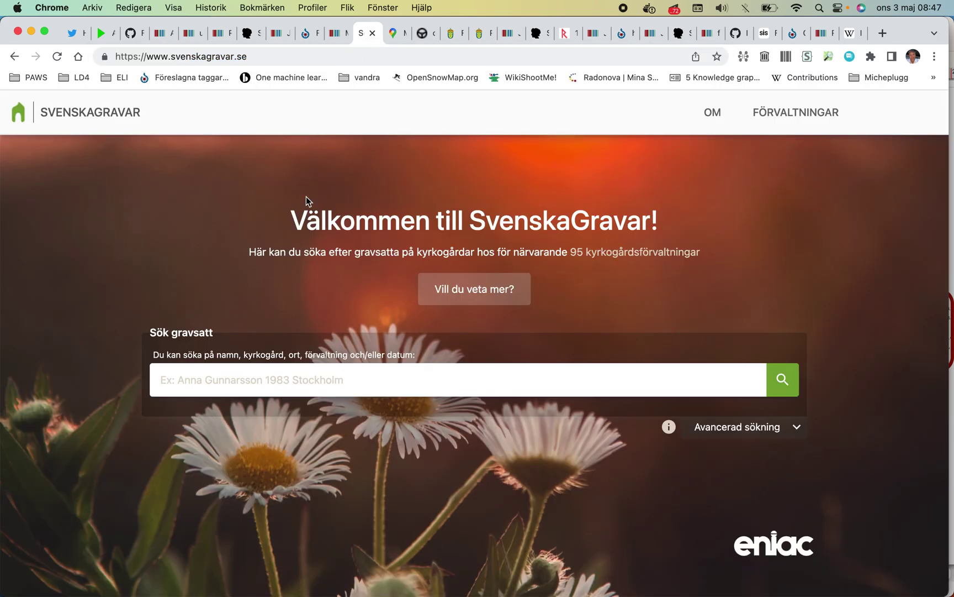
{"action": "right_click", "coordinate": [282, 372]}
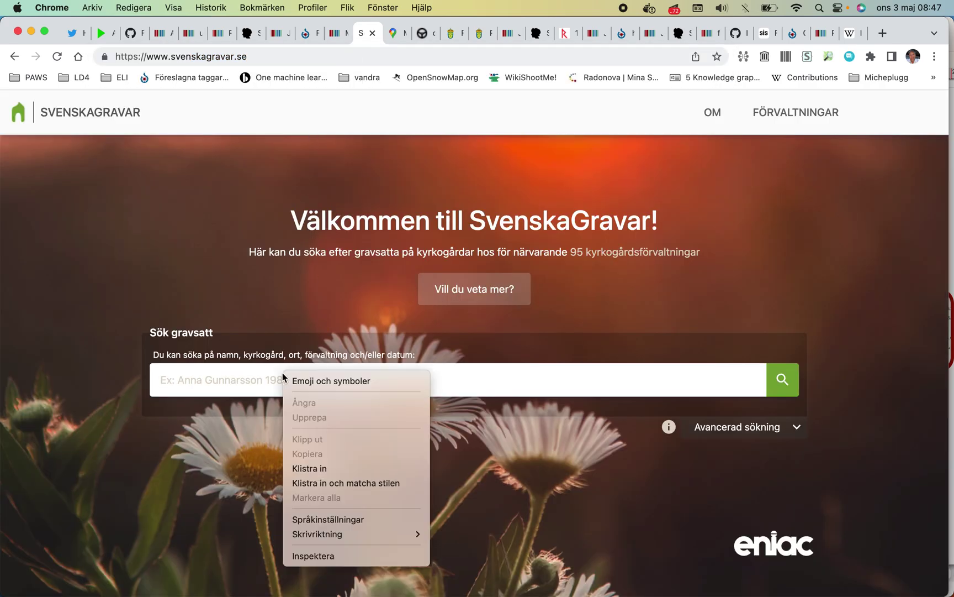
{"action": "left_click", "coordinate": [315, 468]}
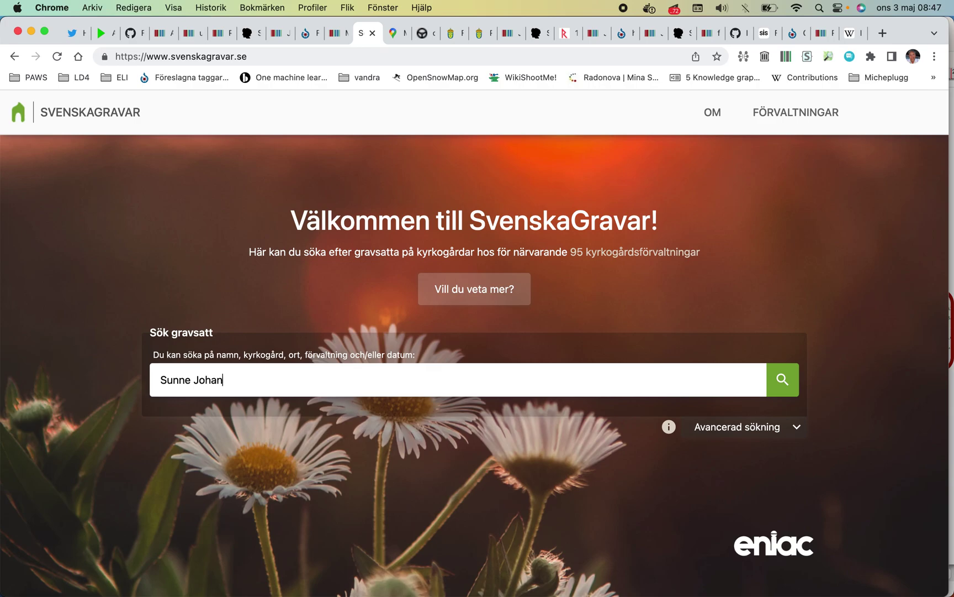
{"action": "key", "text": "Return"}
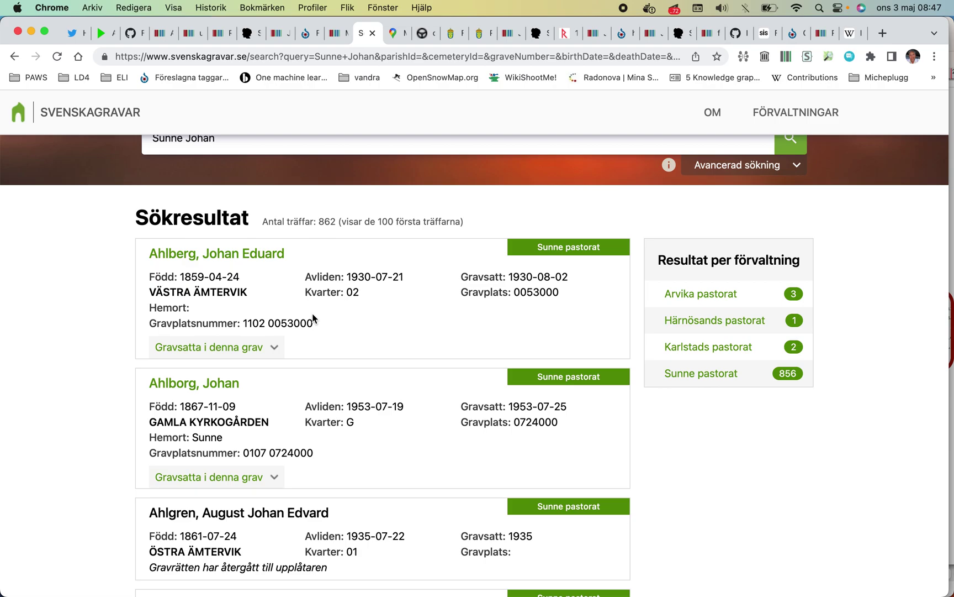
{"action": "scroll", "coordinate": [312, 319], "scroll_direction": "down", "scroll_amount": 10}
{"action": "scroll", "coordinate": [312, 314], "scroll_direction": "down", "scroll_amount": 20}
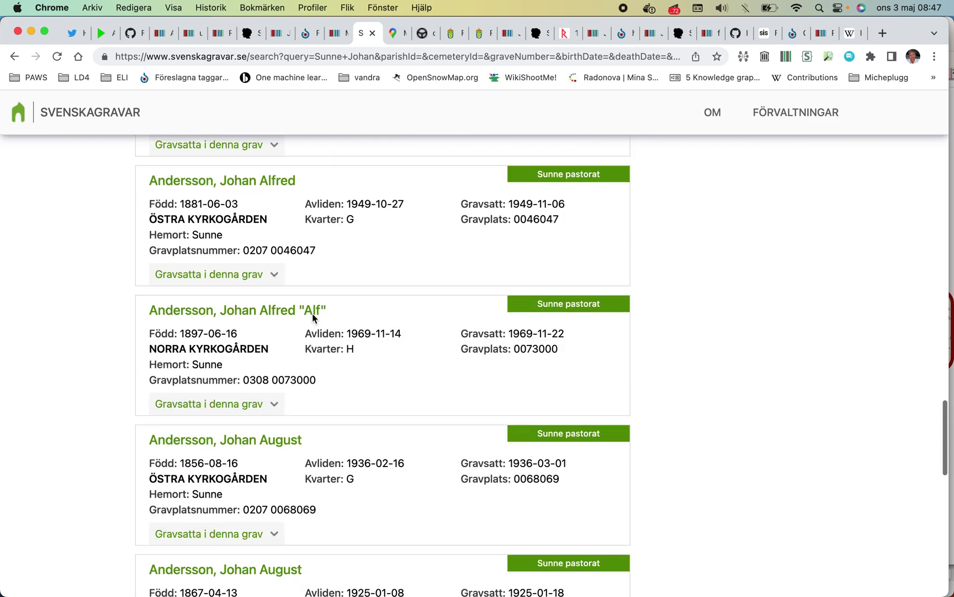
{"action": "scroll", "coordinate": [313, 318], "scroll_direction": "down", "scroll_amount": 15}
- Narrow the SvenskaGravar search by adding the year 1967 to the politician's name
{"action": "scroll", "coordinate": [313, 313], "scroll_direction": "up", "scroll_amount": 20}
{"action": "scroll", "coordinate": [312, 313], "scroll_direction": "up", "scroll_amount": 7}
{"action": "scroll", "coordinate": [339, 156], "scroll_direction": "up", "scroll_amount": 15}
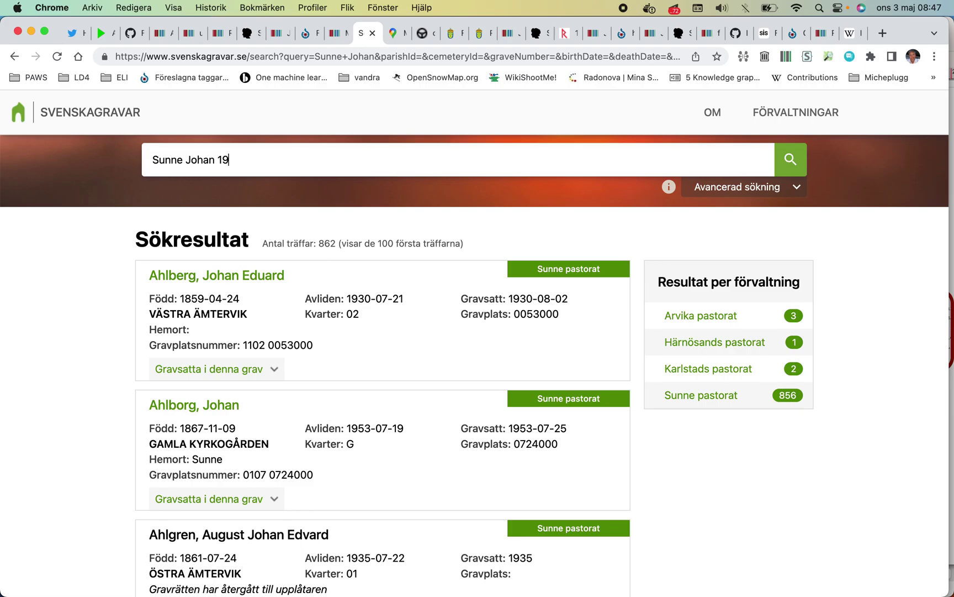
{"action": "key", "text": "Return"}
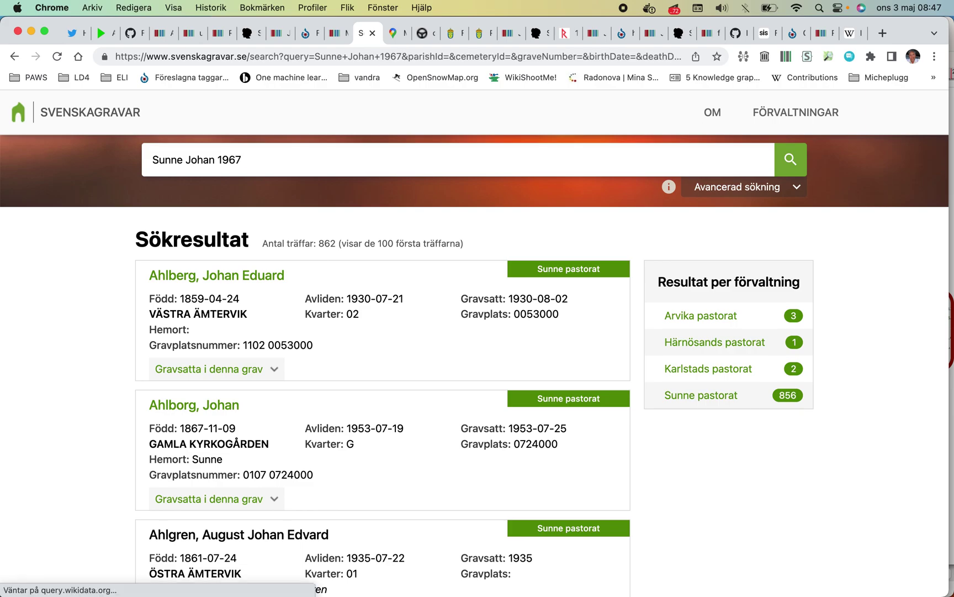
- Check the death date and place of death on the politician's Wikidata item
{"action": "left_click", "coordinate": [338, 40]}
{"action": "scroll", "coordinate": [290, 147], "scroll_direction": "up", "scroll_amount": 1}
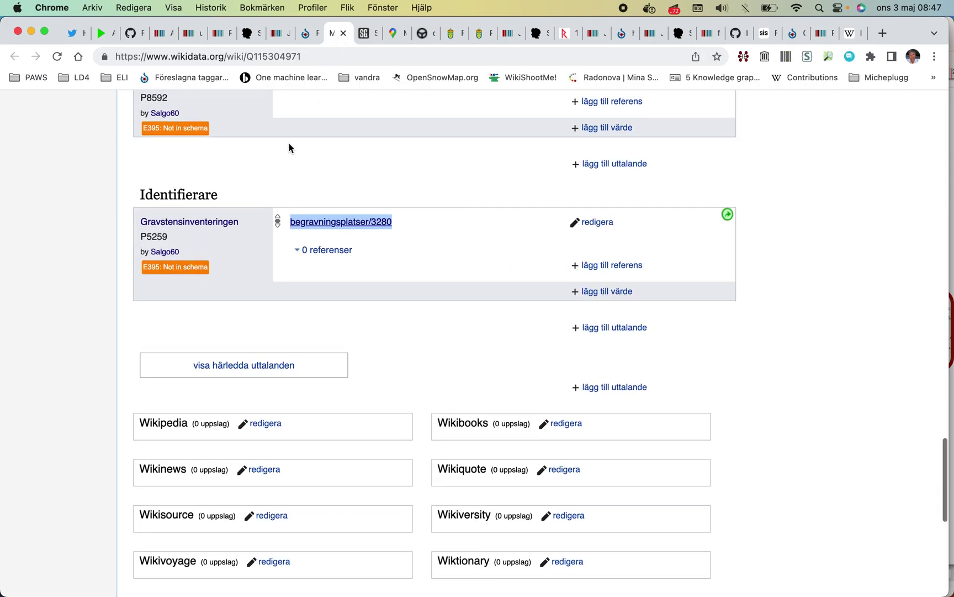
{"action": "left_click", "coordinate": [277, 35]}
{"action": "scroll", "coordinate": [276, 121], "scroll_direction": "up", "scroll_amount": 15}
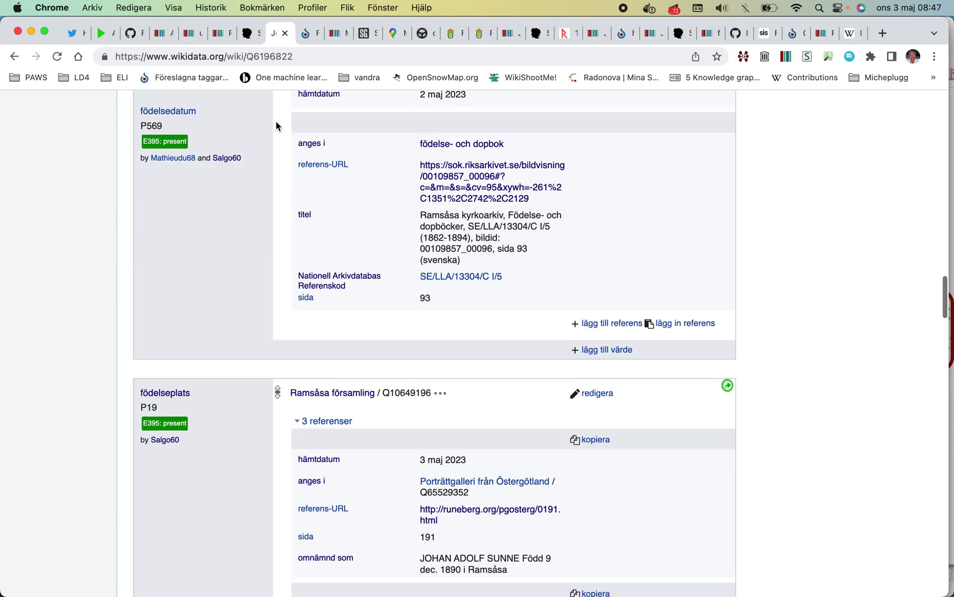
{"action": "scroll", "coordinate": [276, 126], "scroll_direction": "down", "scroll_amount": 10}
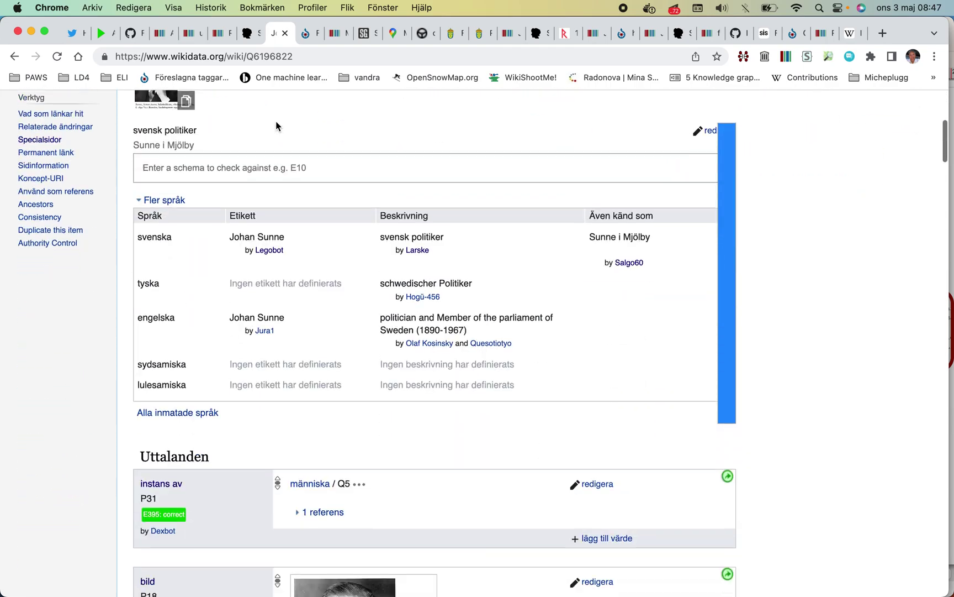
{"action": "scroll", "coordinate": [276, 124], "scroll_direction": "down", "scroll_amount": 20}
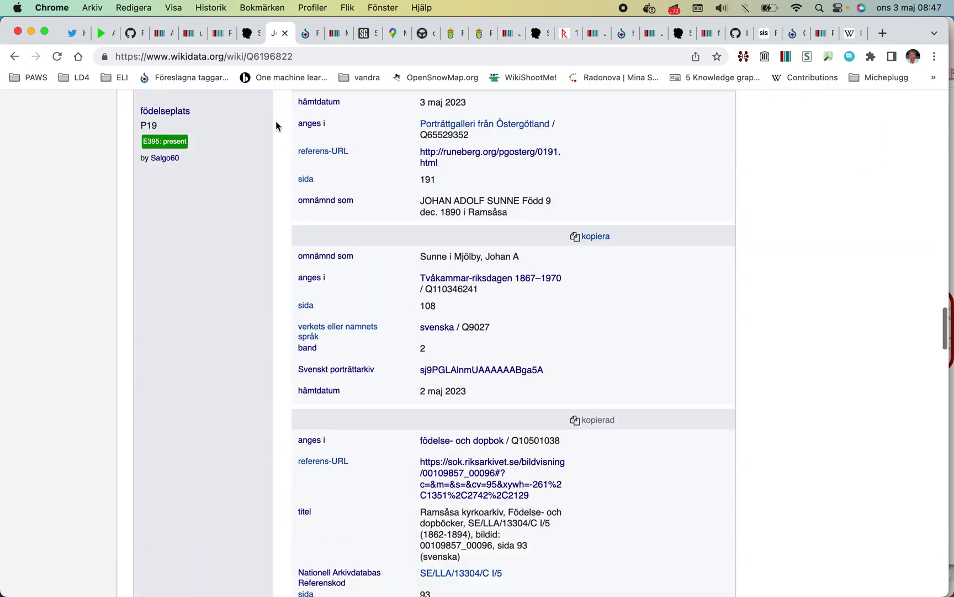
{"action": "scroll", "coordinate": [276, 126], "scroll_direction": "up", "scroll_amount": 3}
{"action": "scroll", "coordinate": [277, 126], "scroll_direction": "down", "scroll_amount": 9}
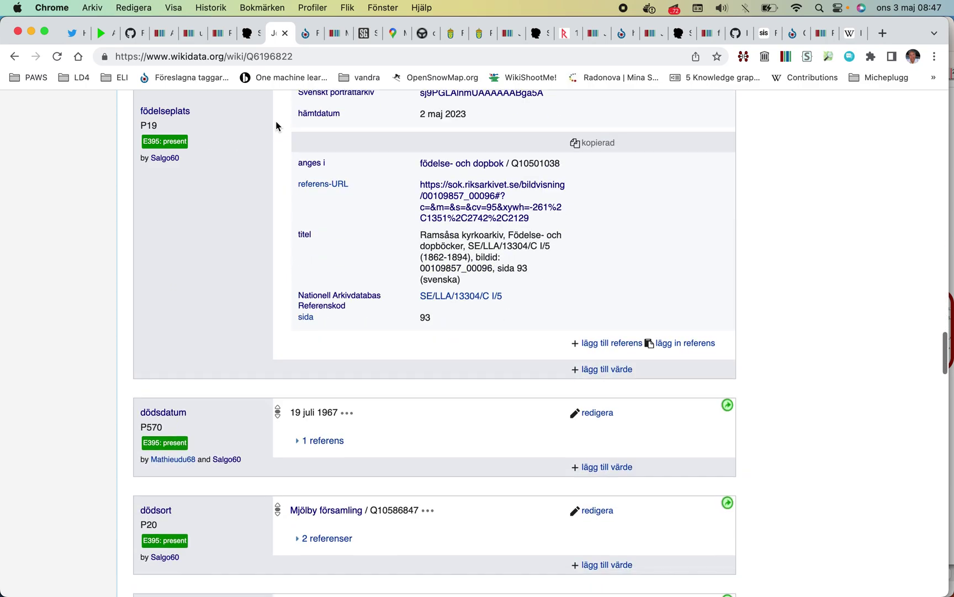
- Look through the SvenskaGravar results for 1967 for an entry matching the politician
{"action": "left_click", "coordinate": [363, 34]}
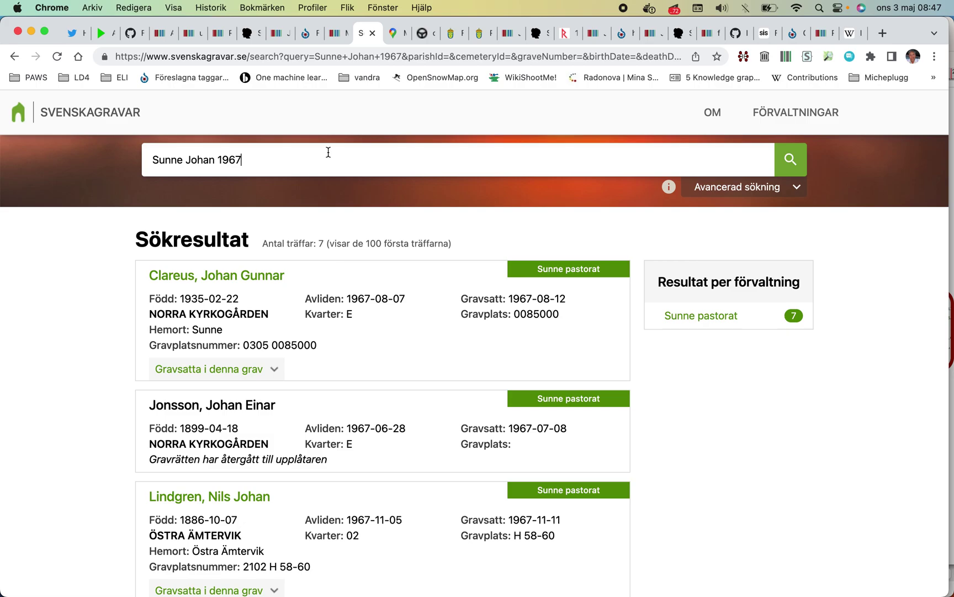
{"action": "scroll", "coordinate": [327, 198], "scroll_direction": "down", "scroll_amount": 10}
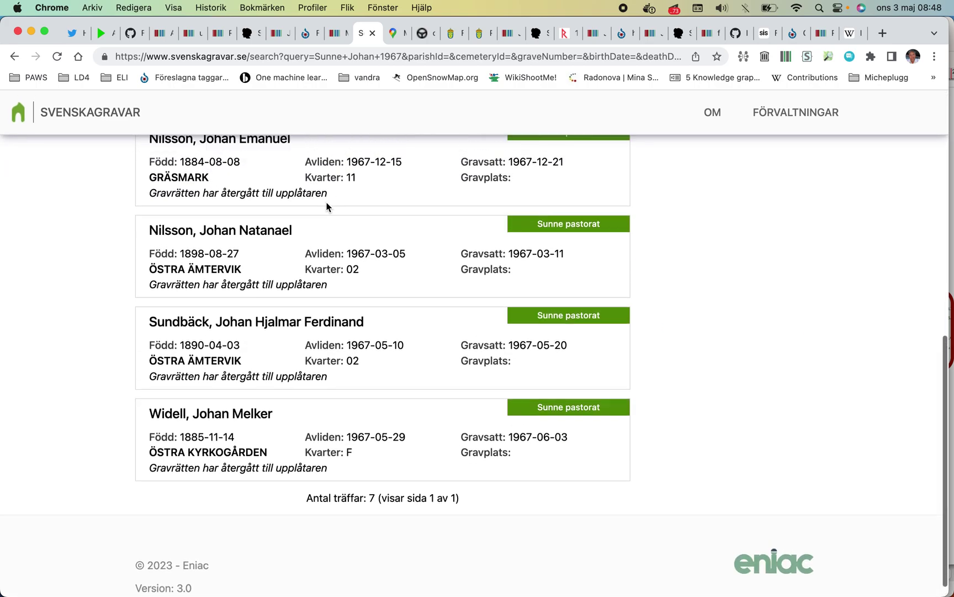
{"action": "scroll", "coordinate": [306, 219], "scroll_direction": "up", "scroll_amount": 10}
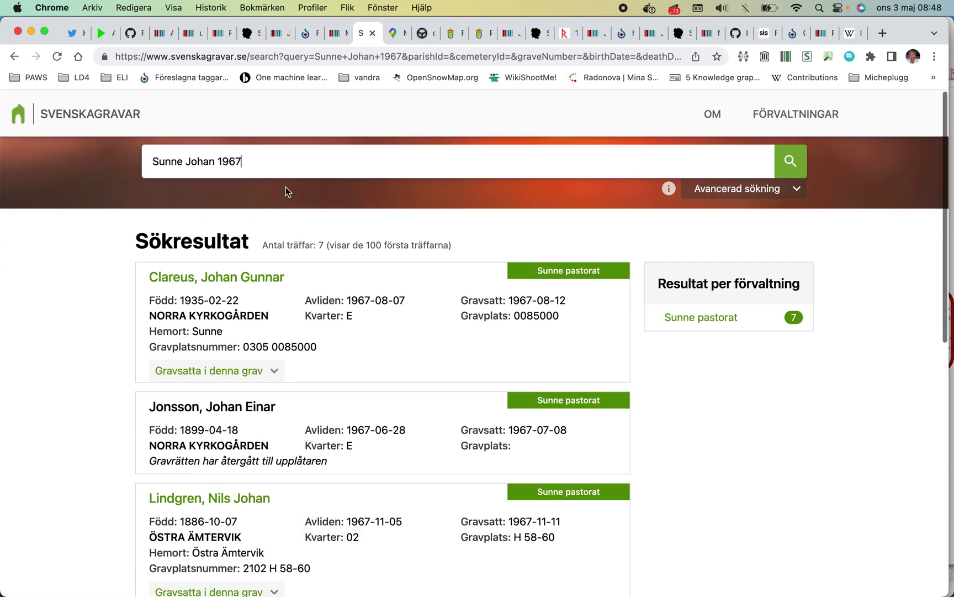
- Search Google for the politician's name together with "1967 grav"
{"action": "left_click_drag", "start_coordinate": [269, 166], "coordinate": [159, 153]}
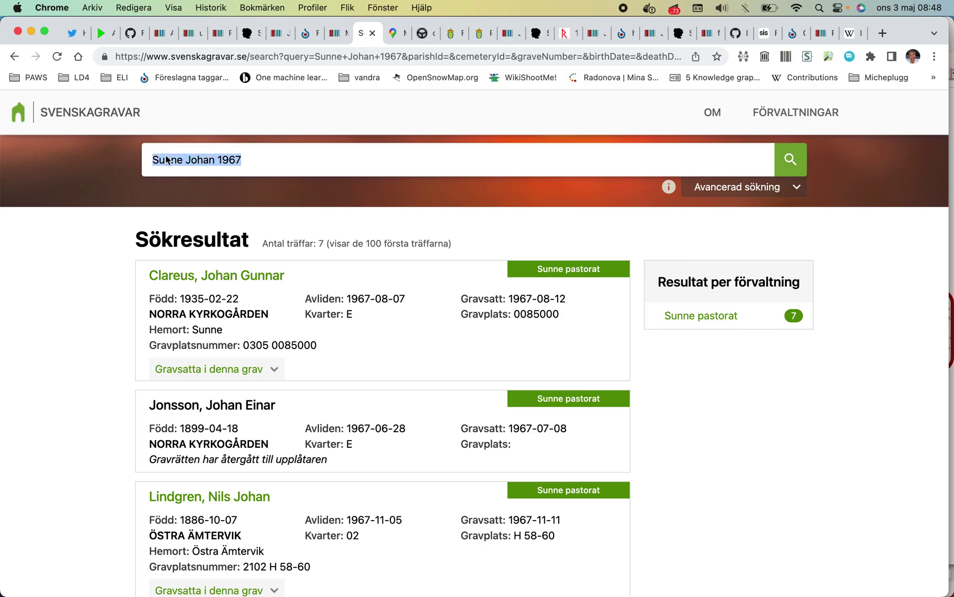
{"action": "right_click", "coordinate": [166, 159]}
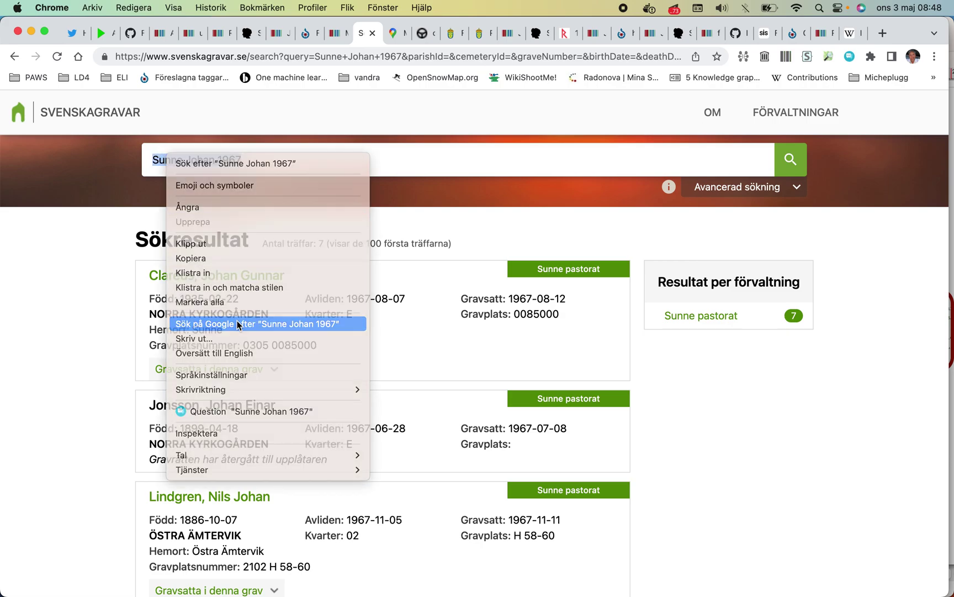
{"action": "left_click", "coordinate": [237, 324]}
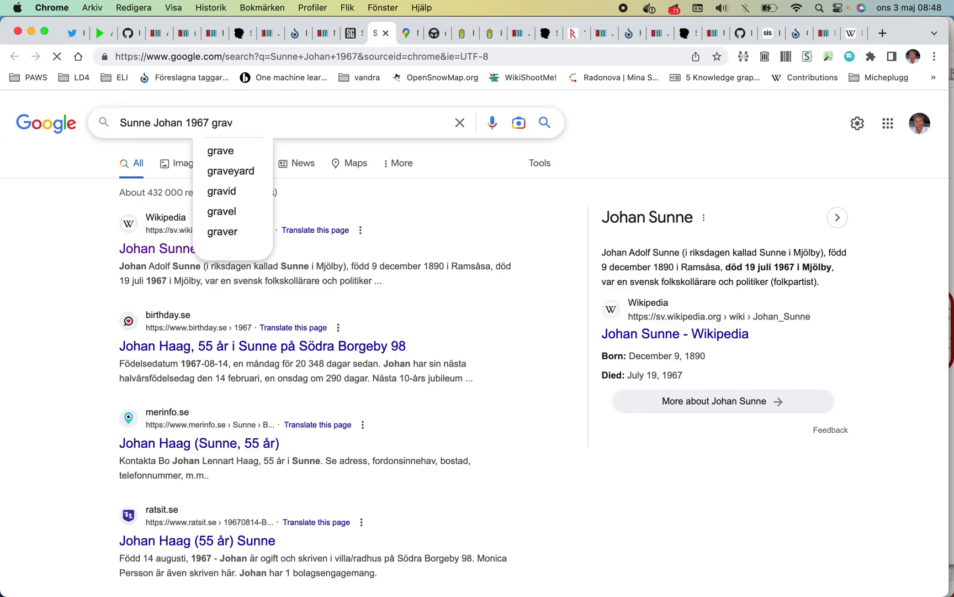
{"action": "key", "text": "Return"}
- Look through the Google results for a page about the politician's grave
{"action": "scroll", "coordinate": [219, 205], "scroll_direction": "down", "scroll_amount": 2}
{"action": "scroll", "coordinate": [219, 205], "scroll_direction": "down", "scroll_amount": 5}
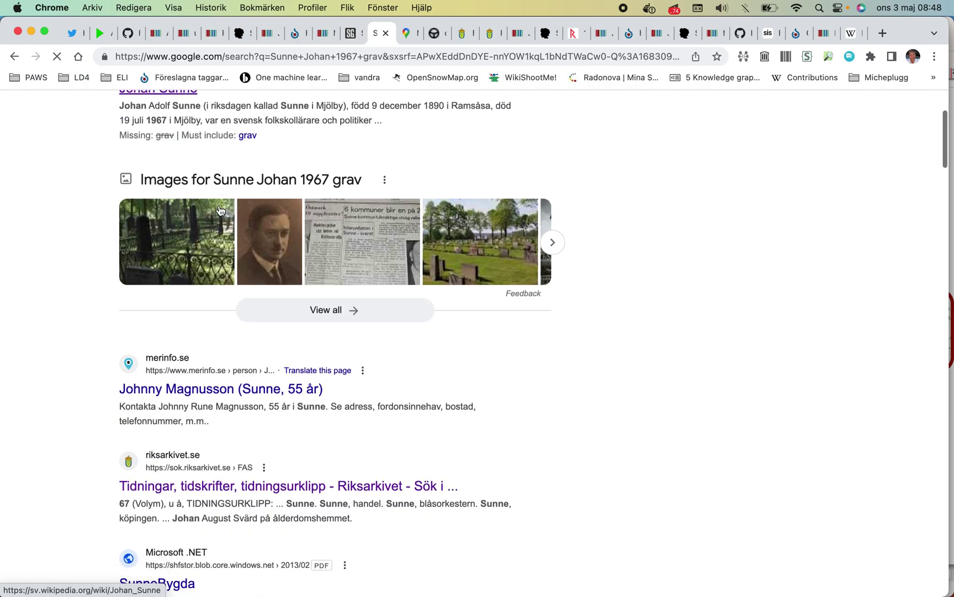
{"action": "scroll", "coordinate": [219, 205], "scroll_direction": "up", "scroll_amount": 4}
{"action": "scroll", "coordinate": [218, 204], "scroll_direction": "down", "scroll_amount": 8}
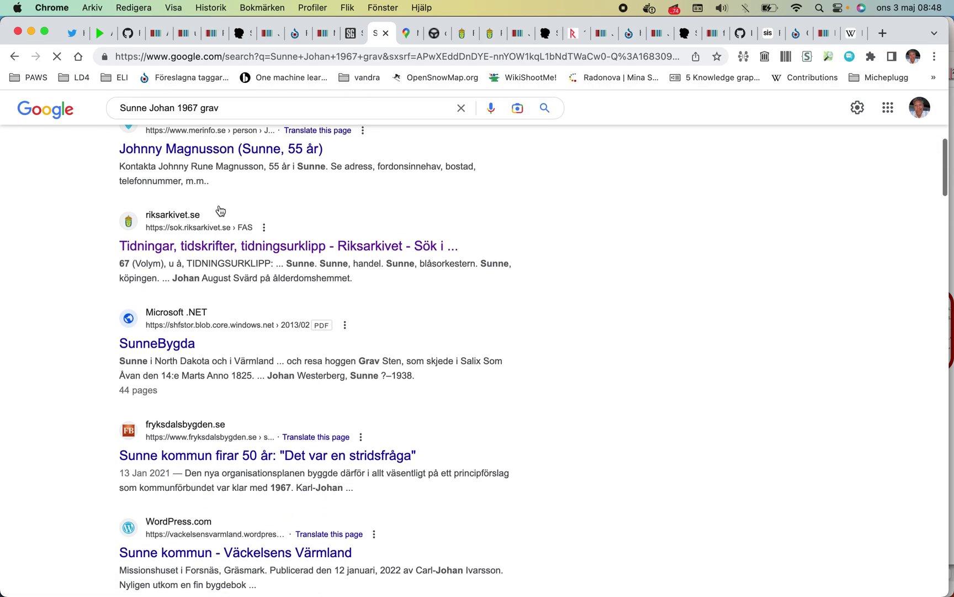
{"action": "scroll", "coordinate": [219, 210], "scroll_direction": "down", "scroll_amount": 2}
{"action": "scroll", "coordinate": [220, 210], "scroll_direction": "down", "scroll_amount": 3}
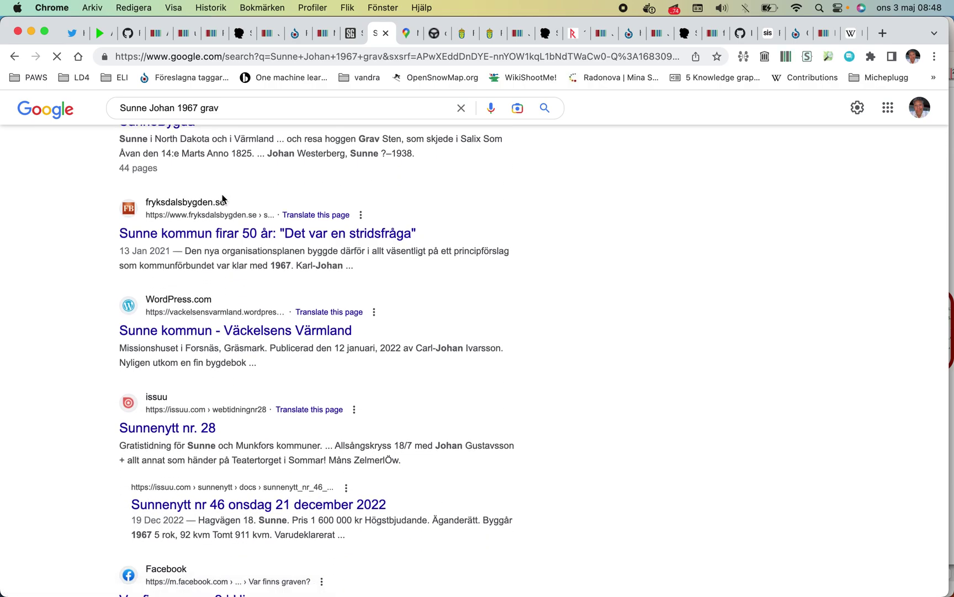
{"action": "scroll", "coordinate": [221, 204], "scroll_direction": "down", "scroll_amount": 3}
{"action": "scroll", "coordinate": [223, 199], "scroll_direction": "down", "scroll_amount": 4}
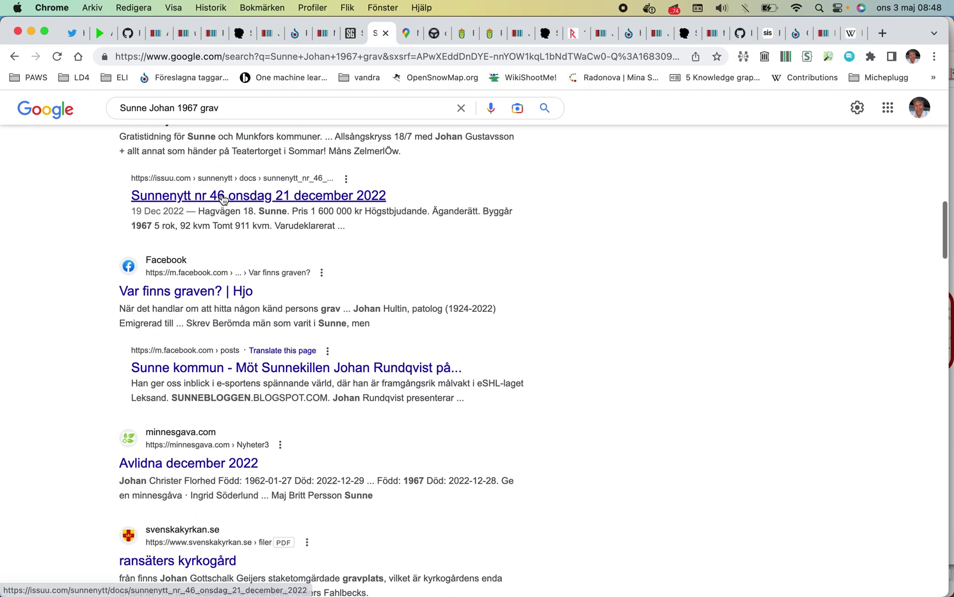
{"action": "scroll", "coordinate": [223, 198], "scroll_direction": "down", "scroll_amount": 5}
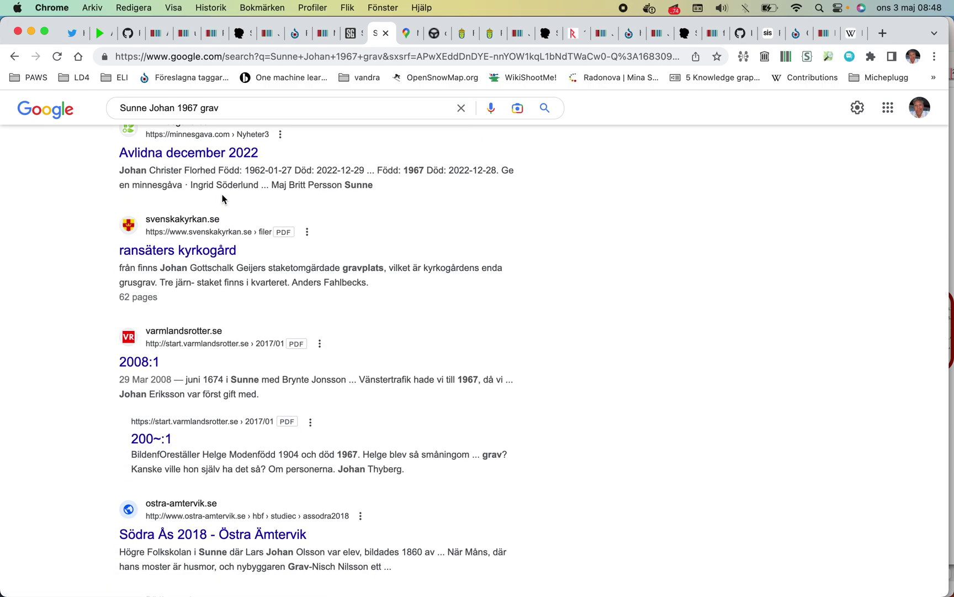
{"action": "scroll", "coordinate": [223, 199], "scroll_direction": "down", "scroll_amount": 5}
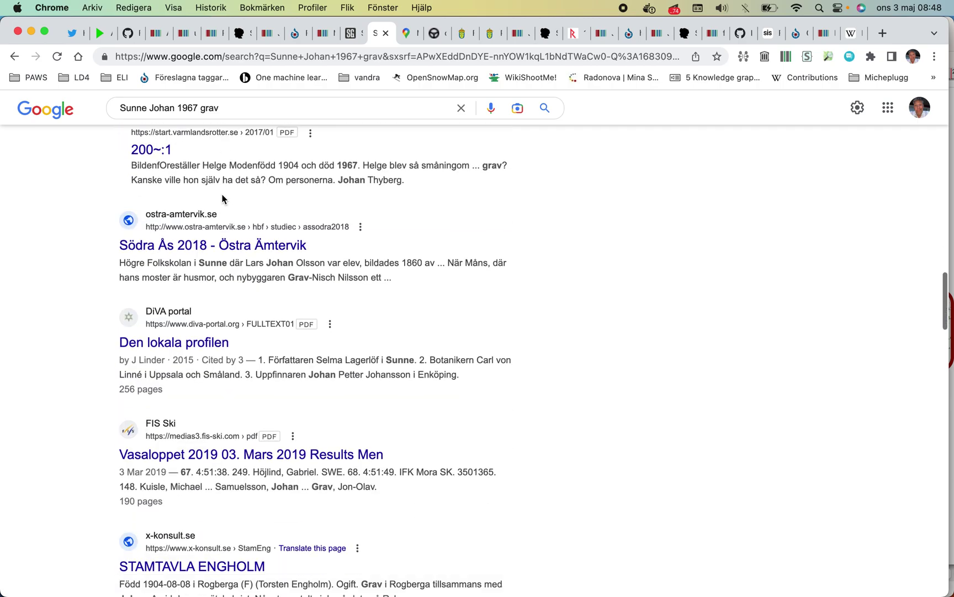
- Reload the Mjölby kyrkogård Wikidata item and copy the word Mjölby from its title
{"action": "left_click", "coordinate": [325, 40]}
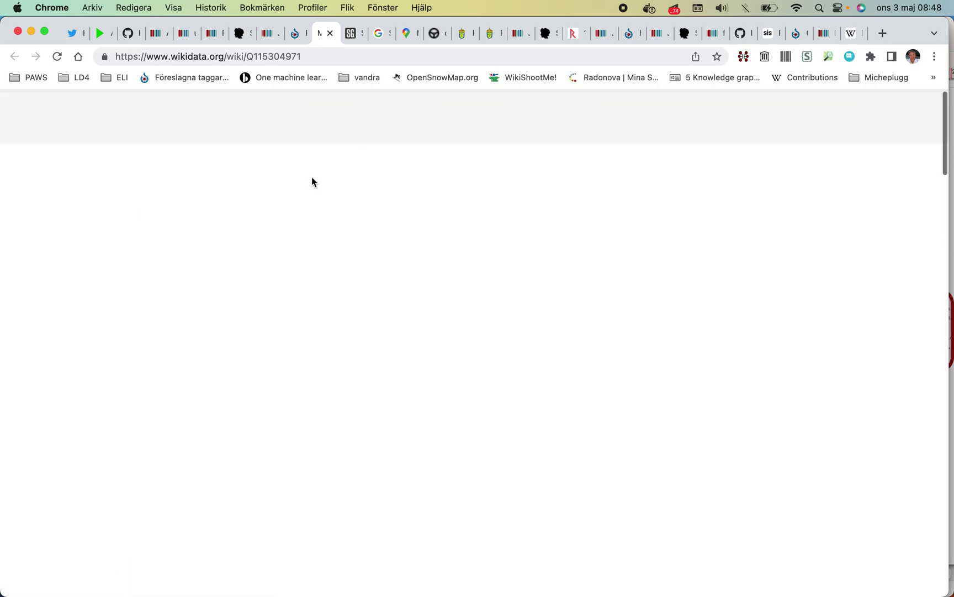
{"action": "left_click", "coordinate": [306, 62]}
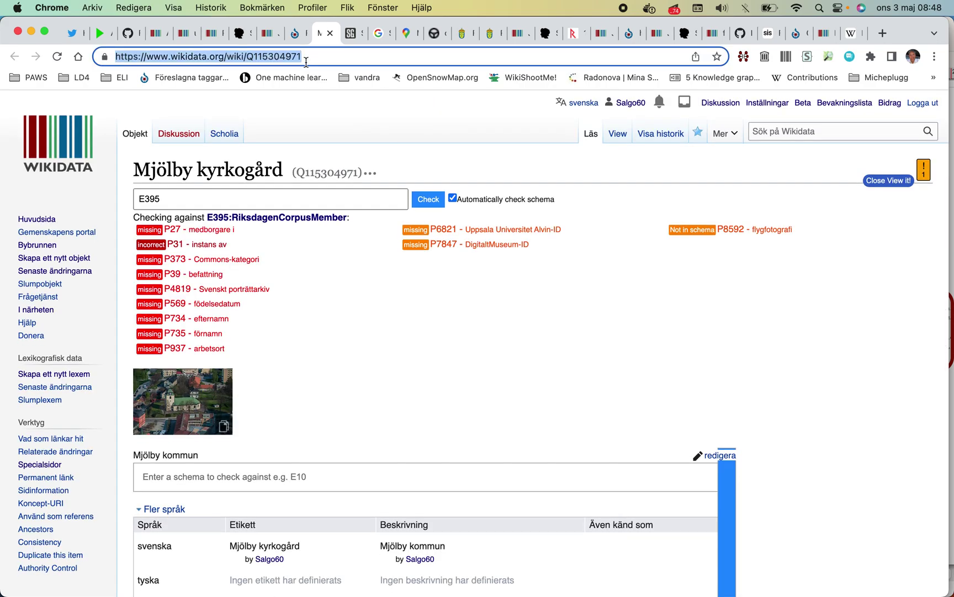
{"action": "key", "text": "Return"}
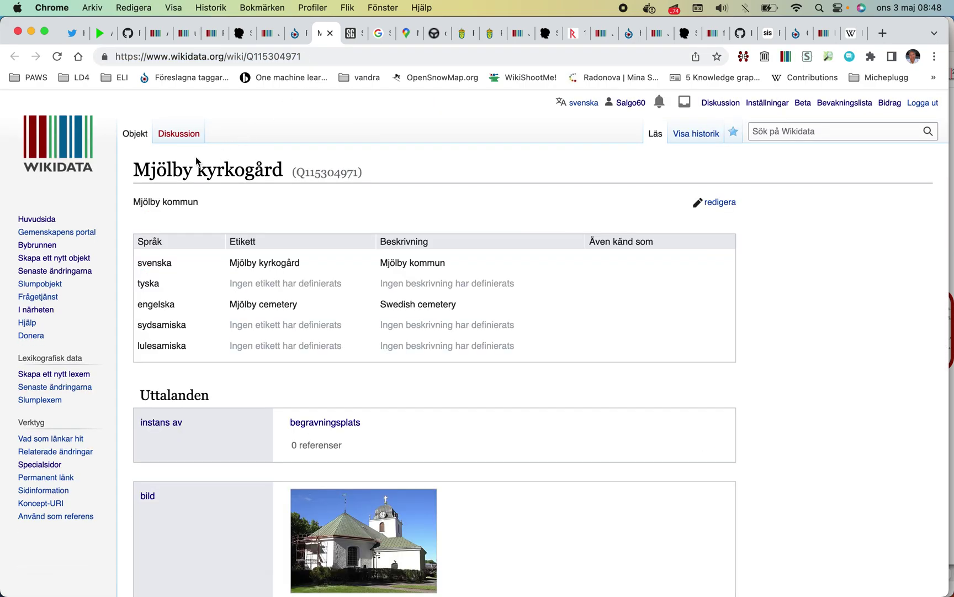
{"action": "double_click", "coordinate": [177, 169]}
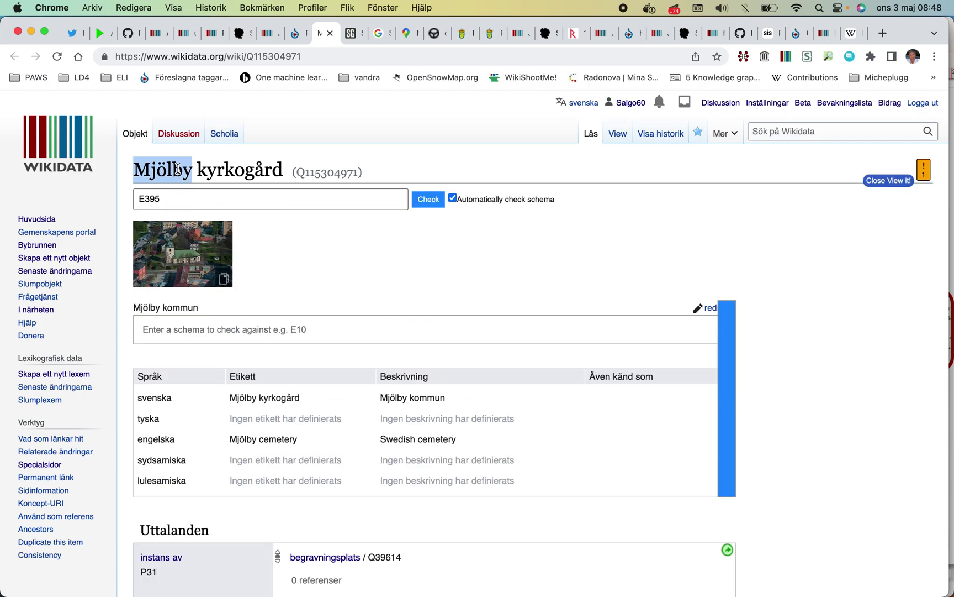
{"action": "right_click", "coordinate": [177, 169]}
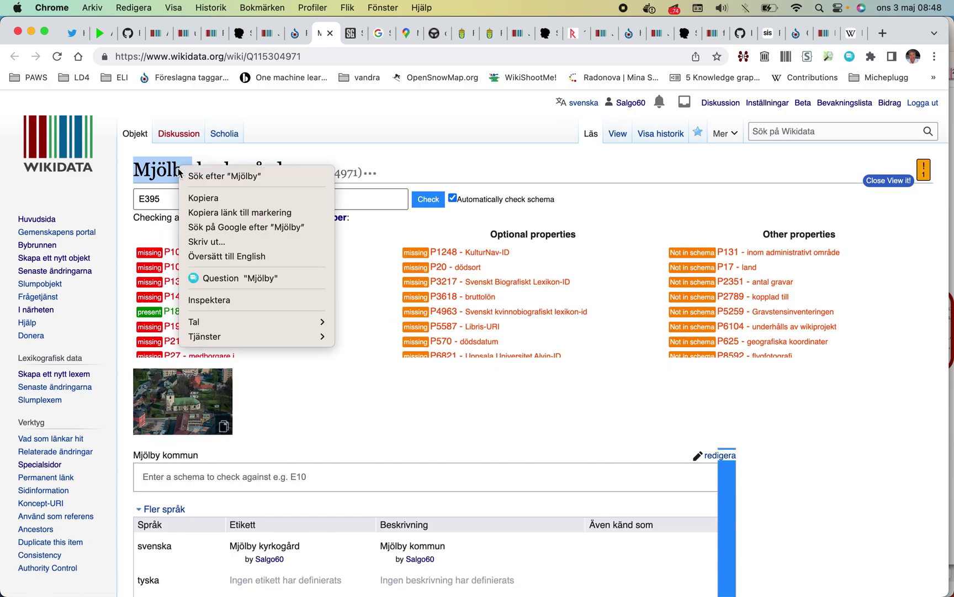
{"action": "left_click", "coordinate": [202, 197]}
- Switch to Find a Grave's cemetery search and search for cemeteries named Mjölby
{"action": "left_click", "coordinate": [353, 34]}
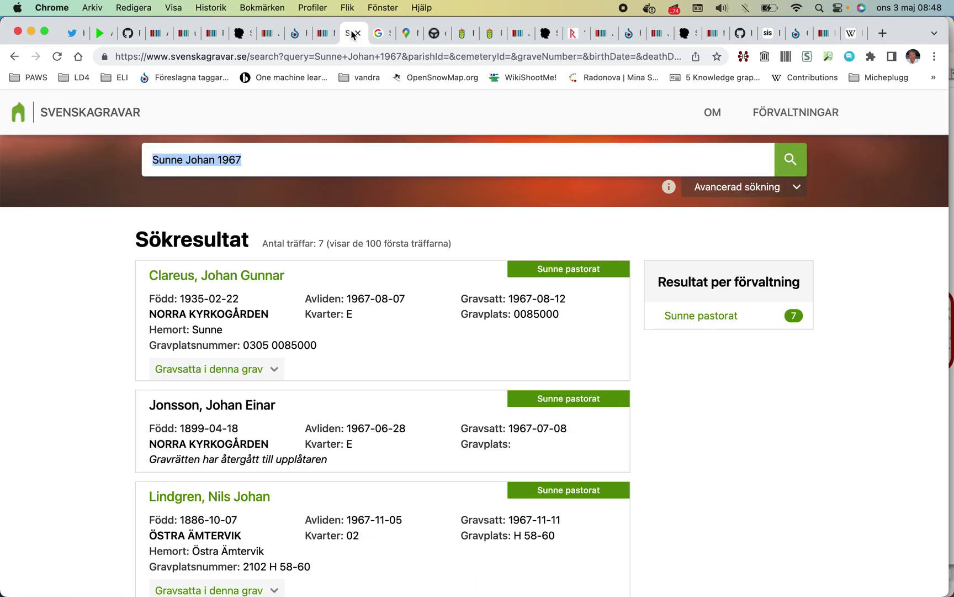
{"action": "left_click", "coordinate": [335, 56]}
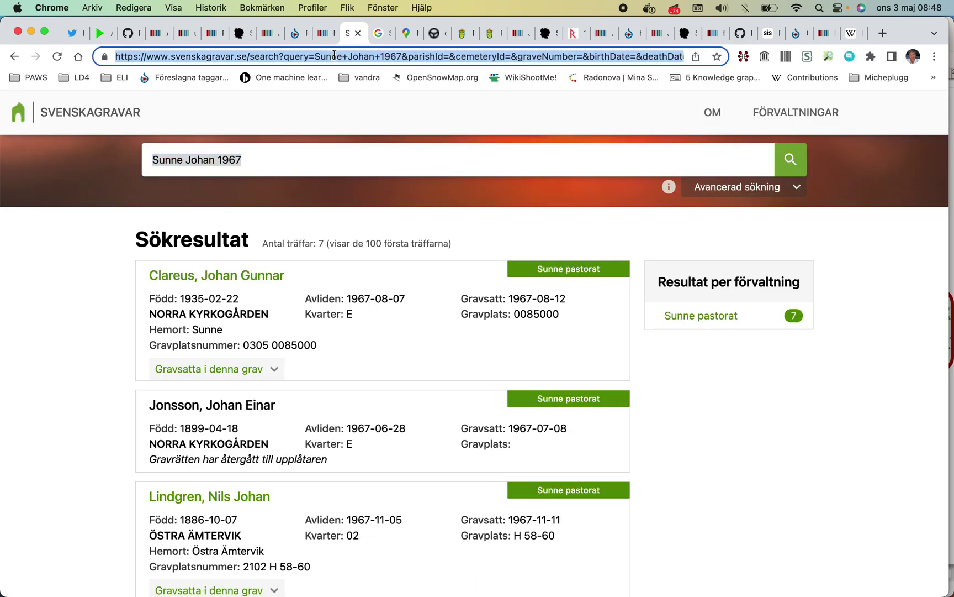
{"action": "type", "text": "find"}
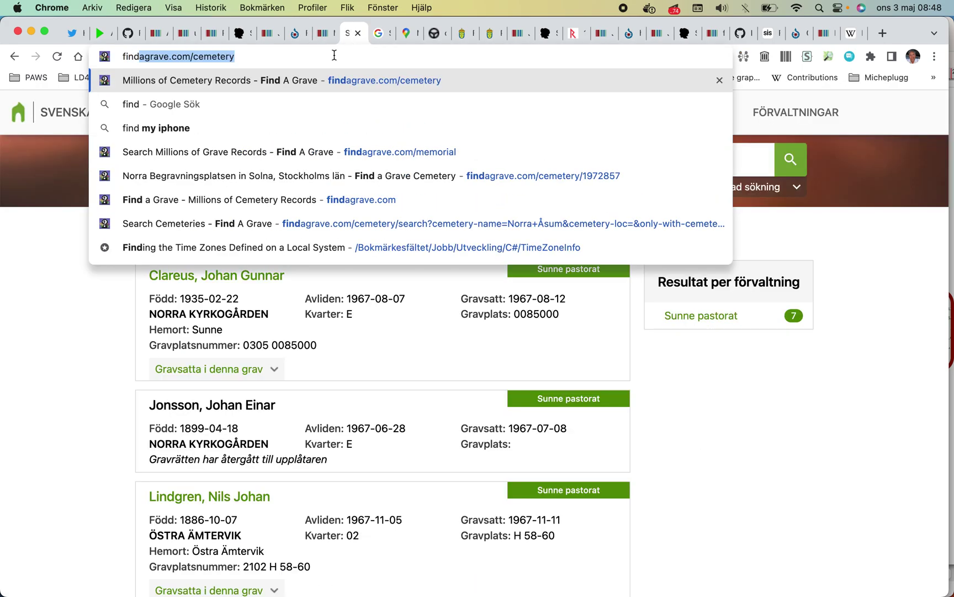
{"action": "key", "text": "Return"}
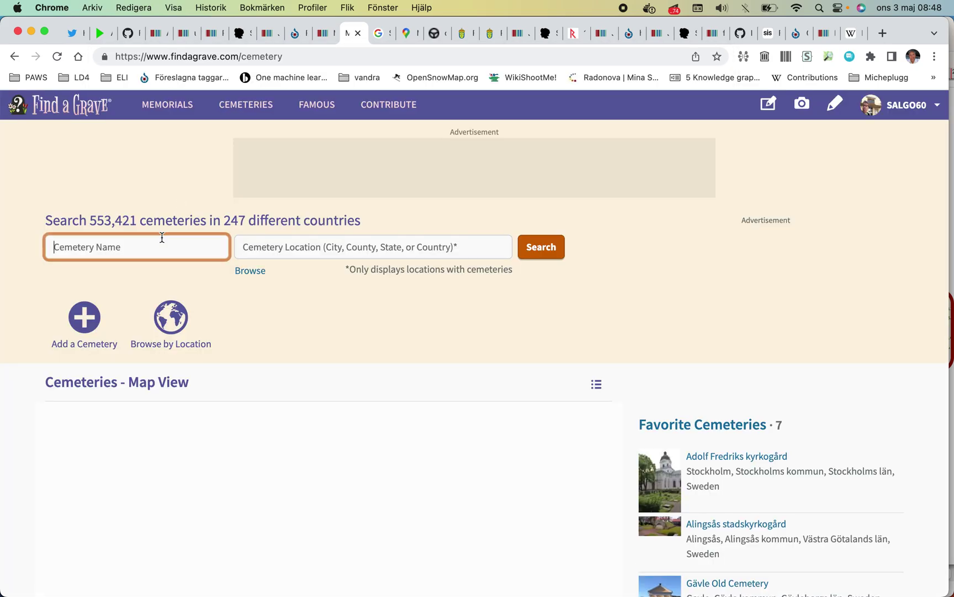
{"action": "right_click", "coordinate": [155, 246]}
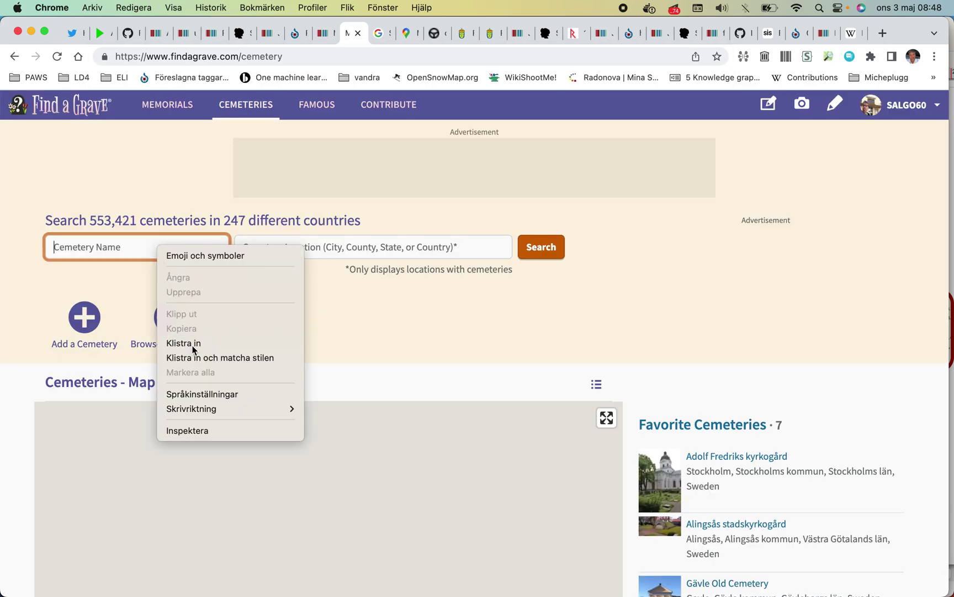
{"action": "left_click", "coordinate": [171, 341]}
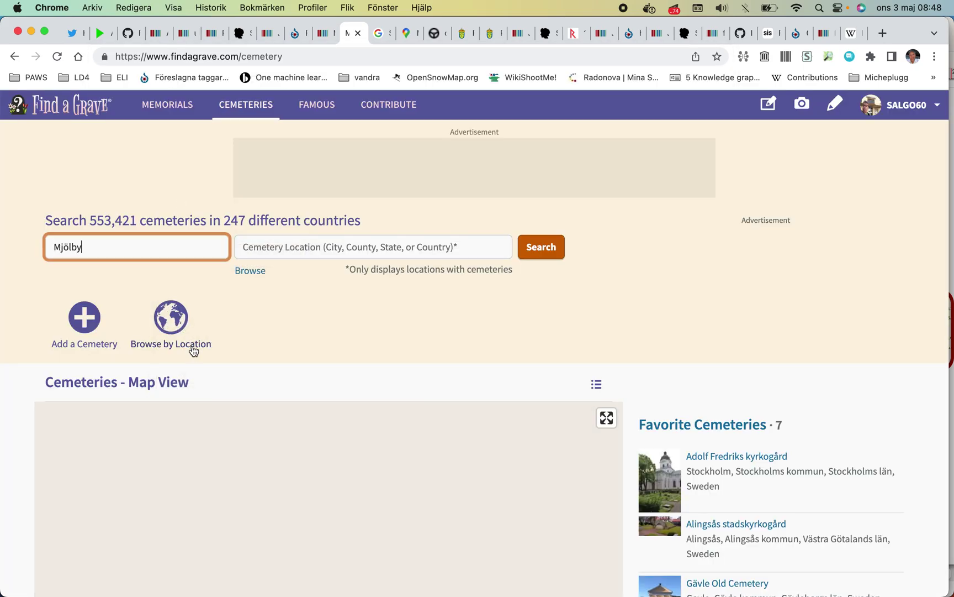
{"action": "left_click", "coordinate": [545, 253]}
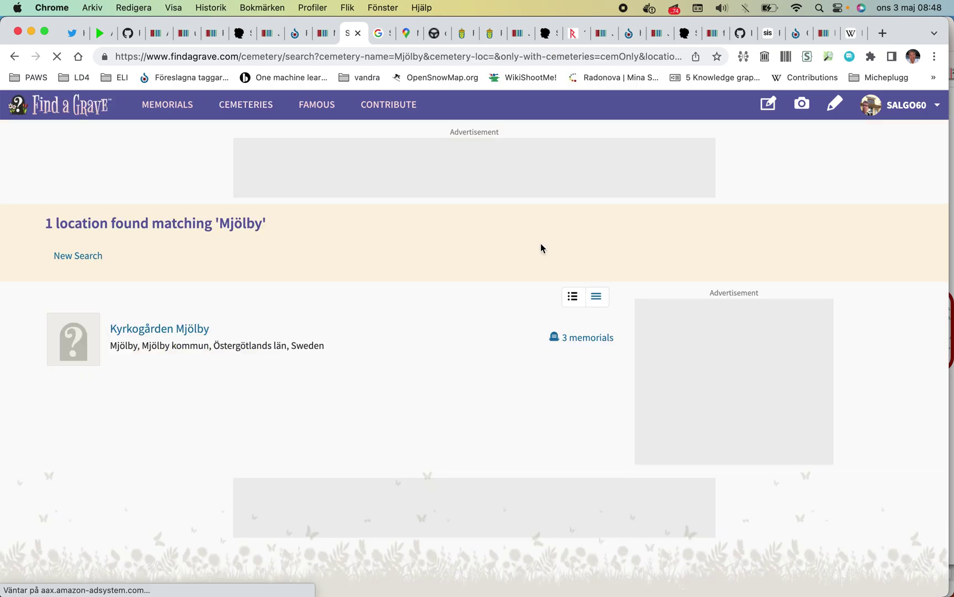
- Open the Kyrkogården Mjölby cemetery page and copy the cemetery ID from its web address
{"action": "scroll", "coordinate": [540, 249], "scroll_direction": "down", "scroll_amount": 3}
{"action": "left_click", "coordinate": [190, 241]}
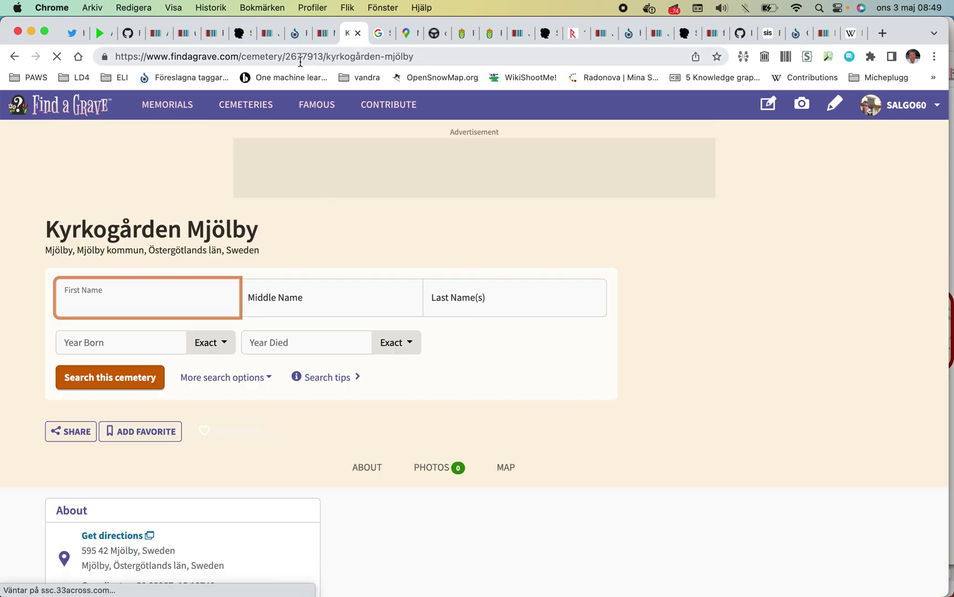
{"action": "double_click", "coordinate": [300, 56]}
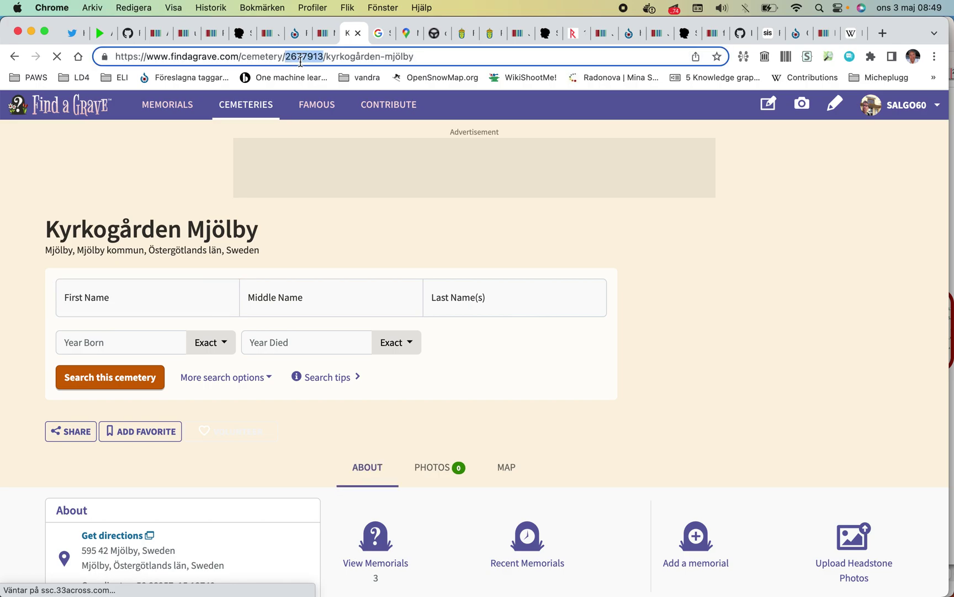
{"action": "right_click", "coordinate": [300, 63]}
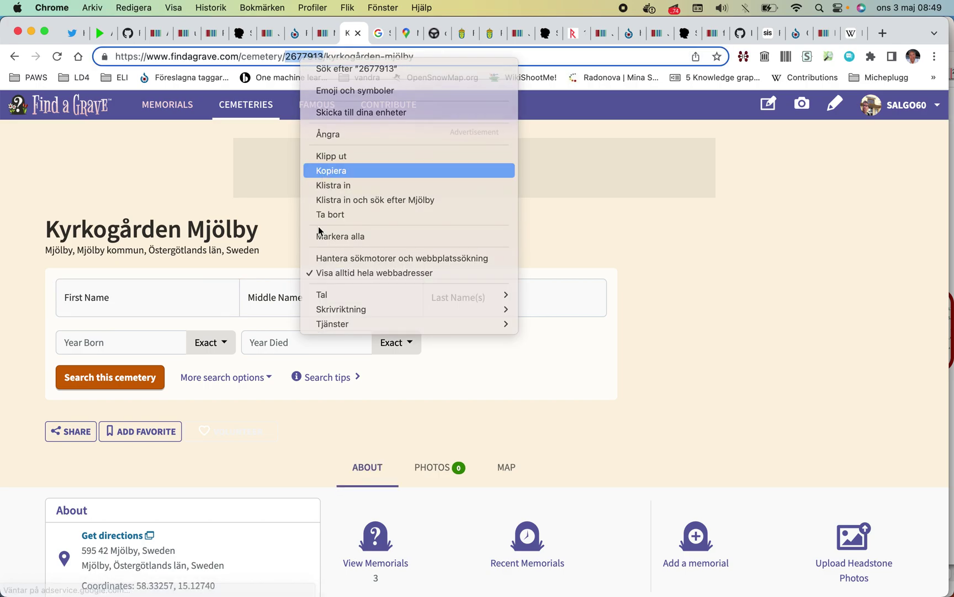
{"action": "left_click", "coordinate": [326, 168]}
- View the list of memorials registered for Kyrkogården Mjölby
{"action": "scroll", "coordinate": [313, 337], "scroll_direction": "down", "scroll_amount": 2}
{"action": "scroll", "coordinate": [313, 337], "scroll_direction": "down", "scroll_amount": 4}
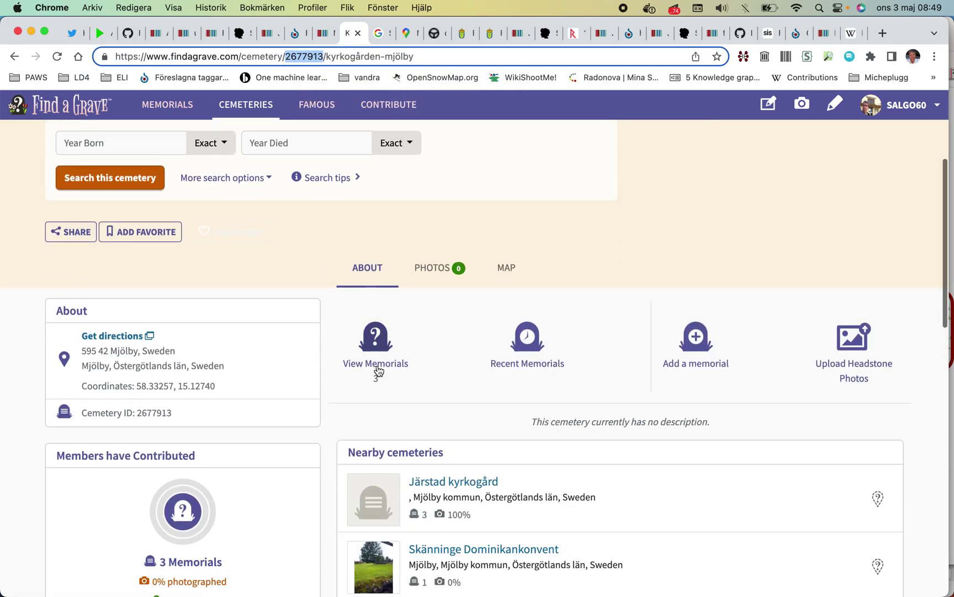
{"action": "left_click", "coordinate": [379, 370]}
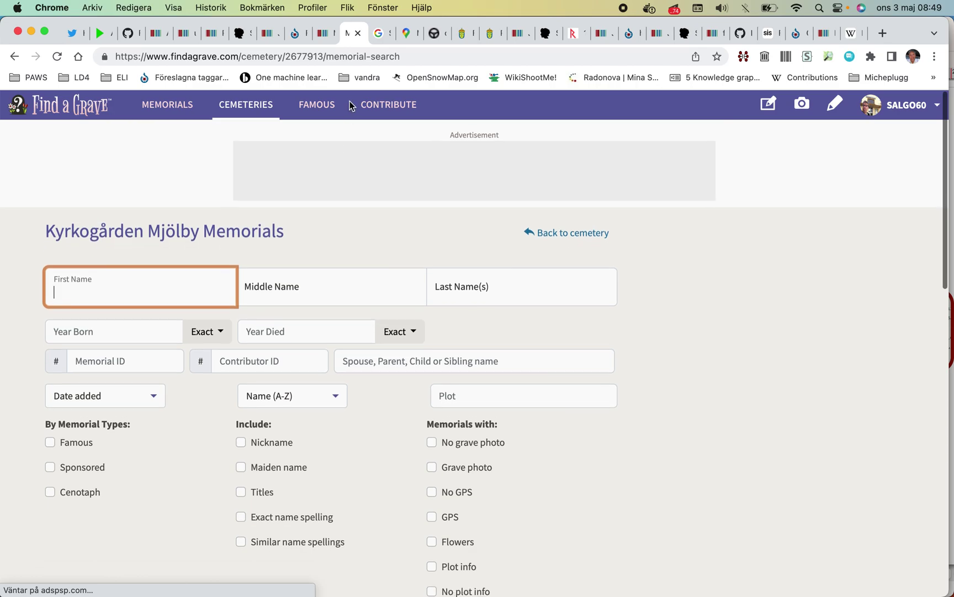
- Add the Find-A-Grave cemetery ID 2677913 to the identifiers of the Mjölby kyrkogård Wikidata item and publish it
{"action": "left_click", "coordinate": [329, 38]}
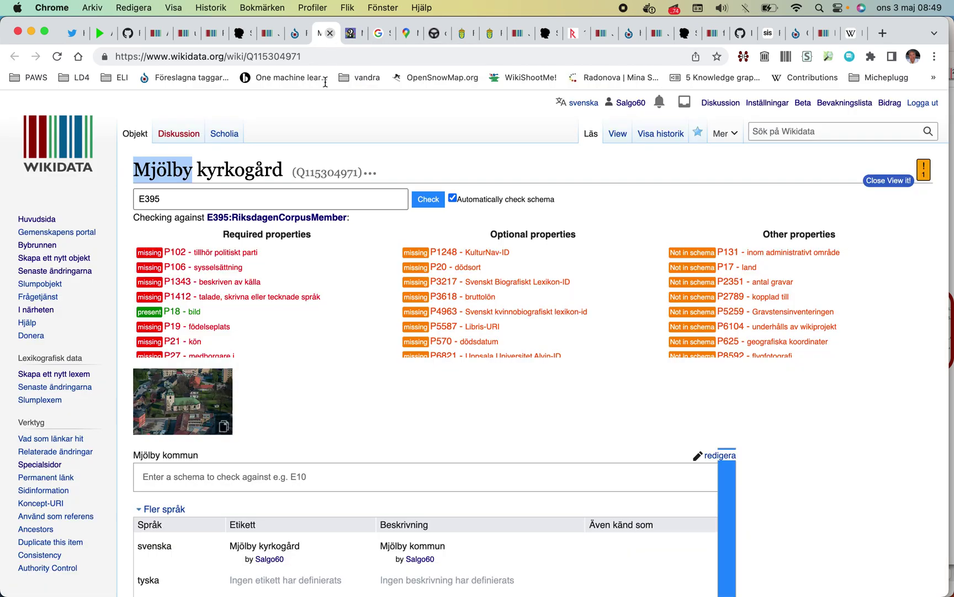
{"action": "scroll", "coordinate": [310, 177], "scroll_direction": "down", "scroll_amount": 15}
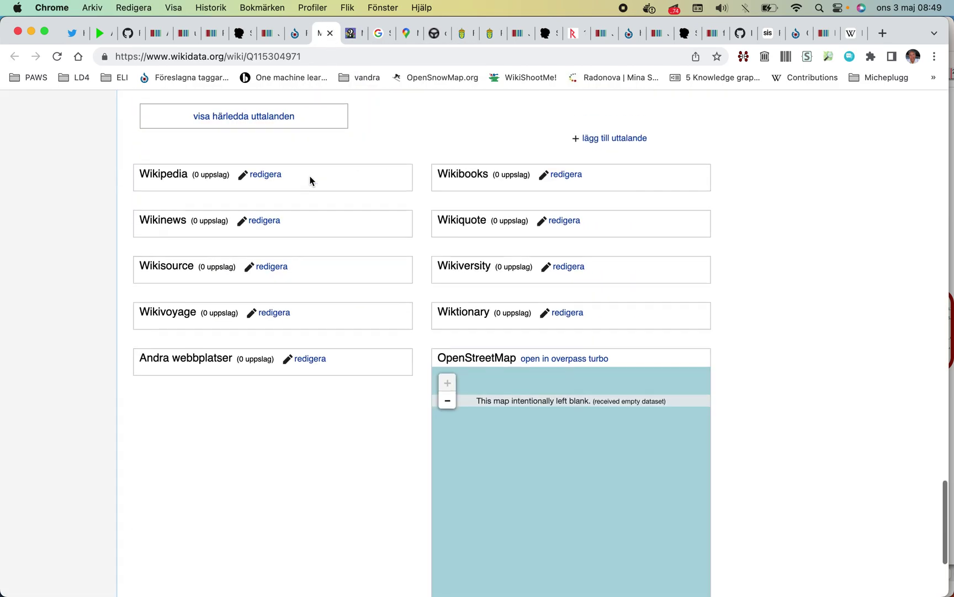
{"action": "scroll", "coordinate": [310, 180], "scroll_direction": "up", "scroll_amount": 1}
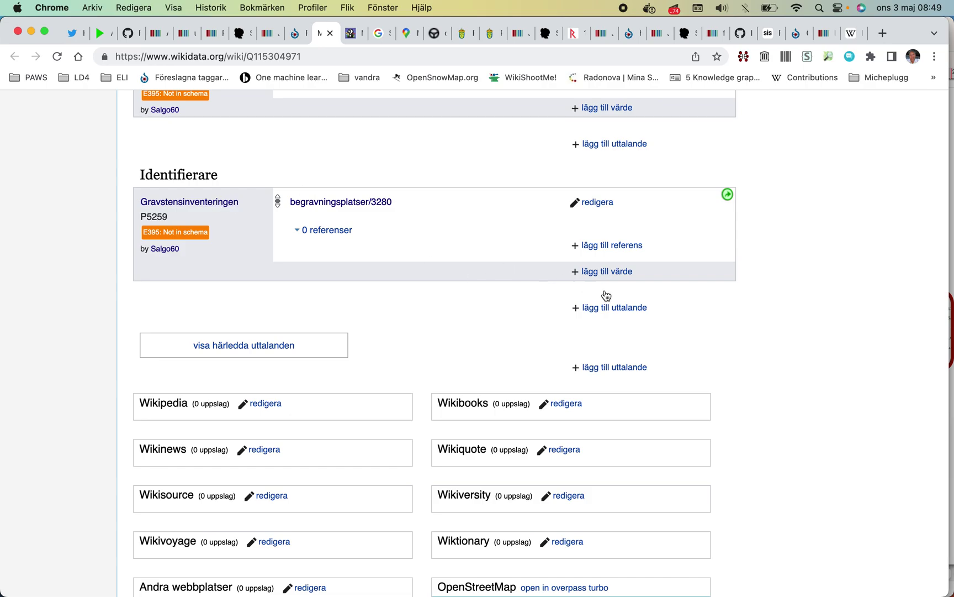
{"action": "left_click", "coordinate": [610, 309]}
{"action": "type", "text": "finda"}
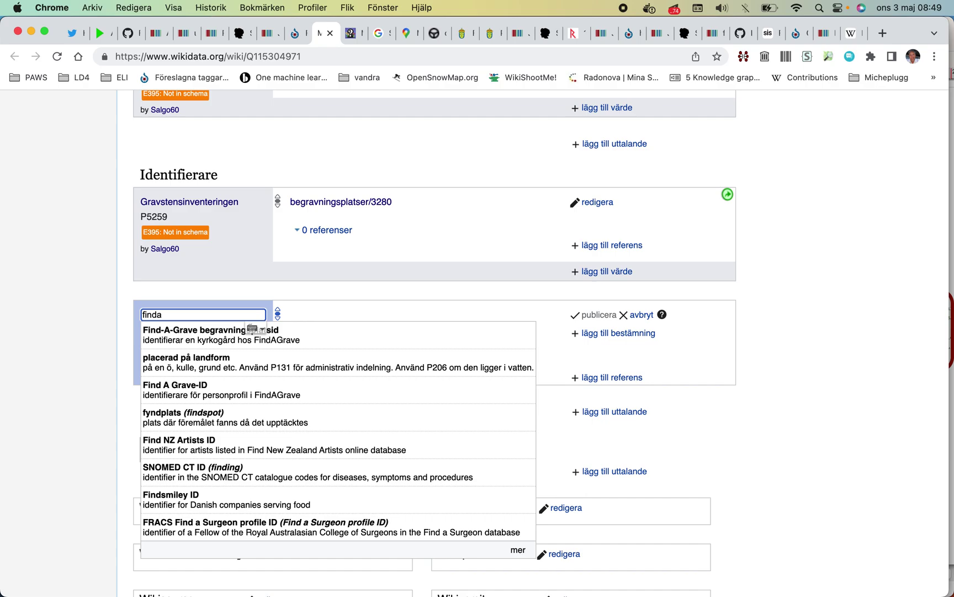
{"action": "left_click", "coordinate": [284, 334]}
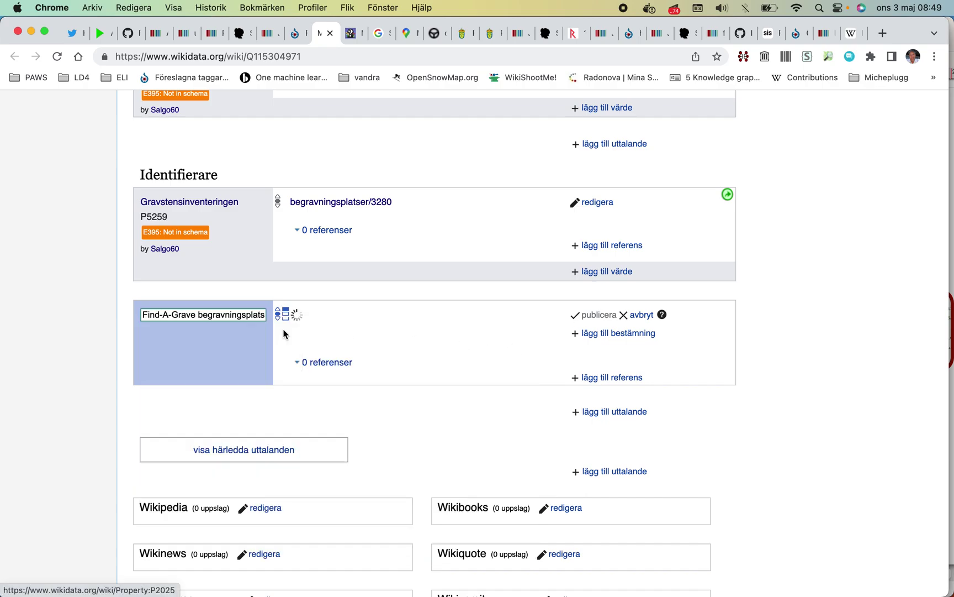
{"action": "right_click", "coordinate": [310, 313]}
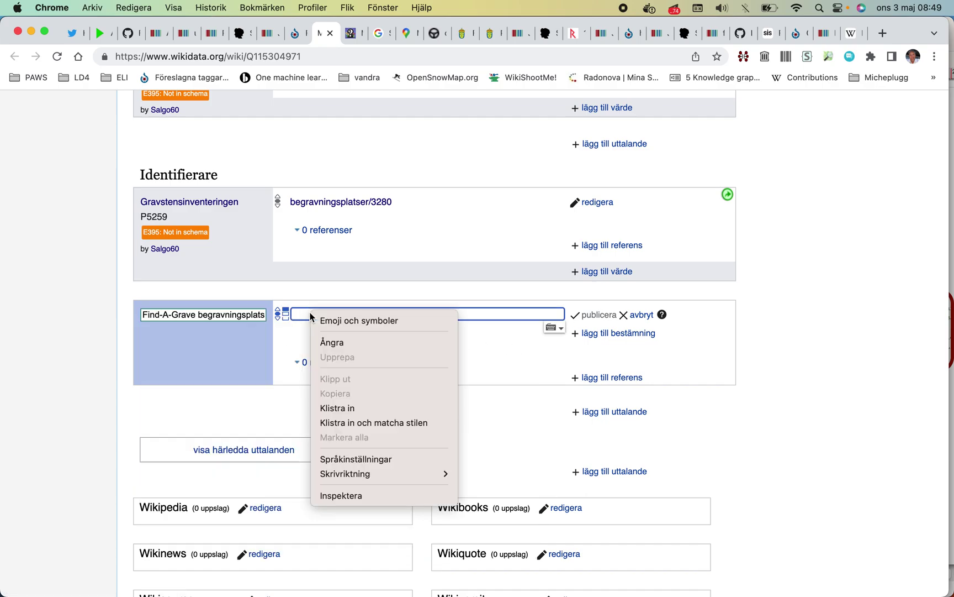
{"action": "left_click", "coordinate": [360, 409]}
{"action": "left_click", "coordinate": [590, 314]}
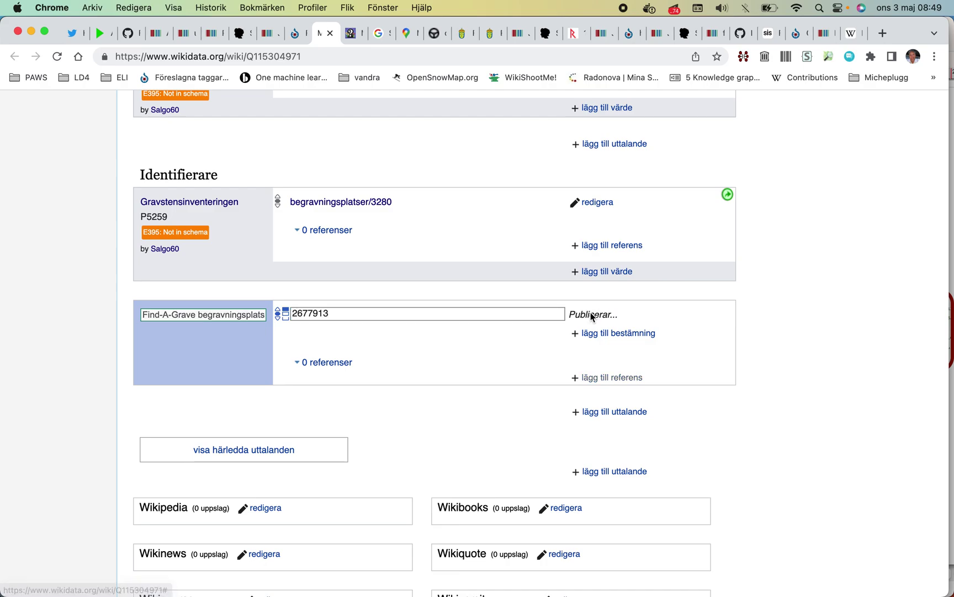
- Open the Mjölby kyrka item linked from the cemetery's "kopplad till" statement
{"action": "scroll", "coordinate": [590, 312], "scroll_direction": "up", "scroll_amount": 10}
{"action": "scroll", "coordinate": [590, 312], "scroll_direction": "up", "scroll_amount": 5}
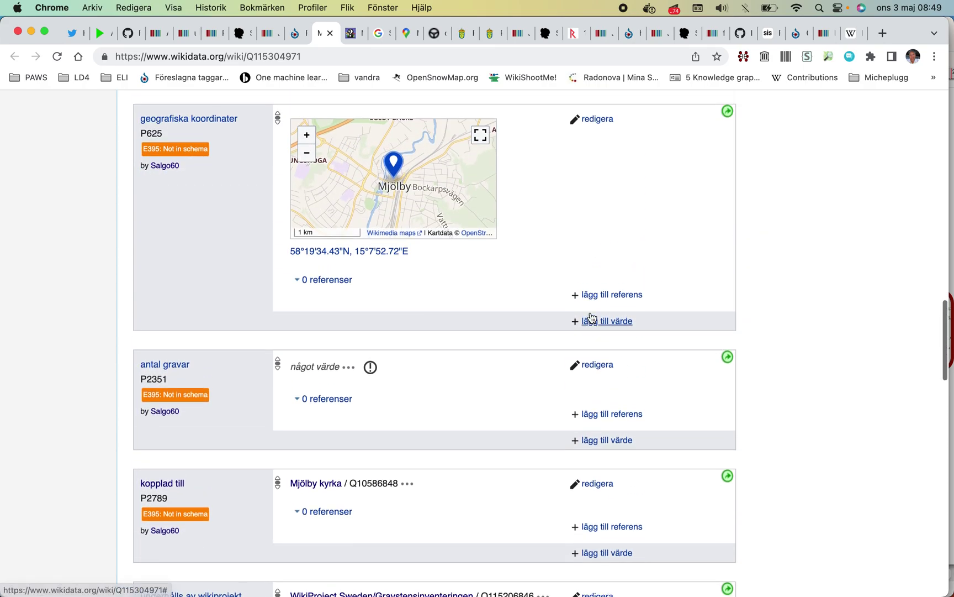
{"action": "scroll", "coordinate": [590, 316], "scroll_direction": "down", "scroll_amount": 4}
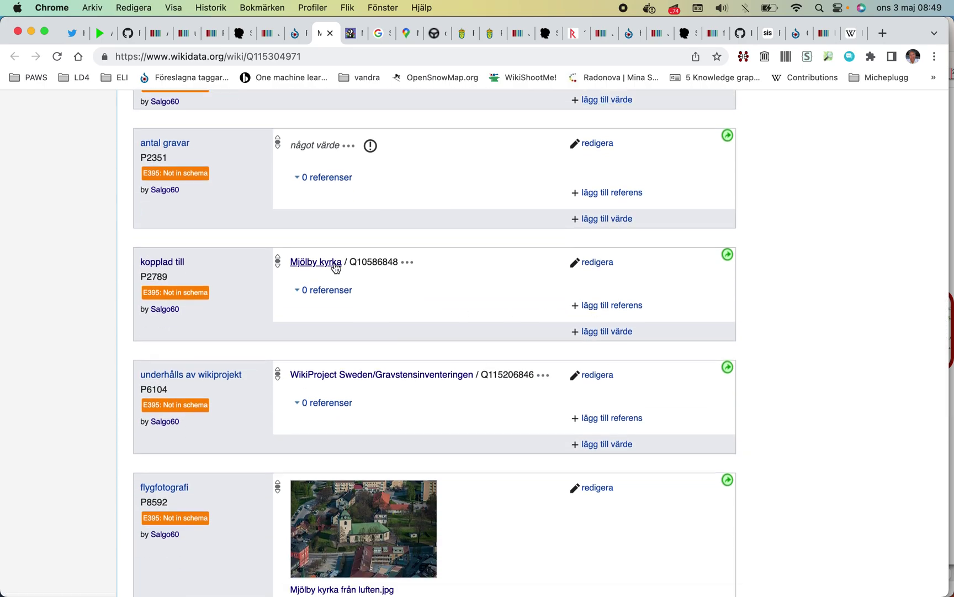
{"action": "left_click", "coordinate": [335, 264]}
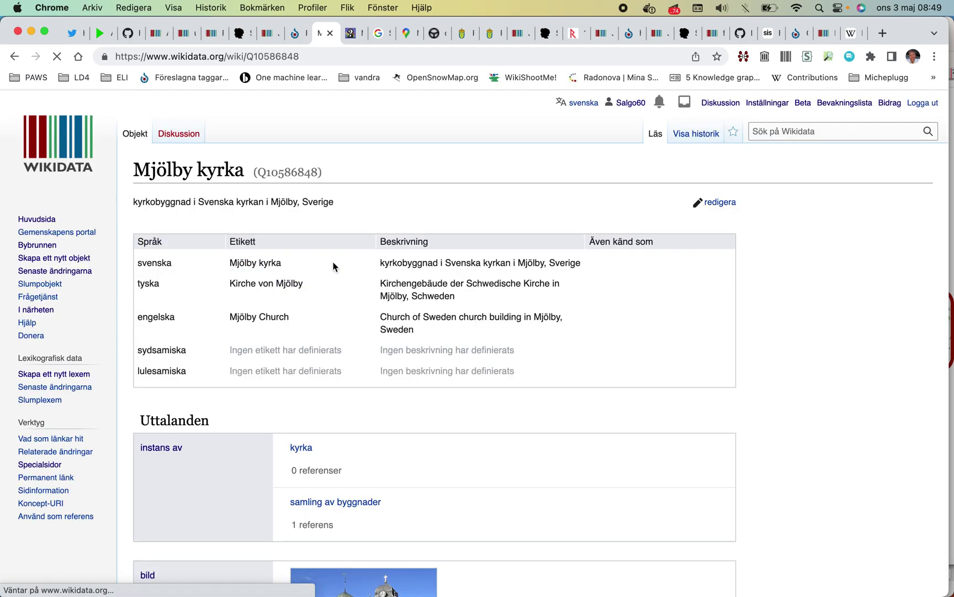
- Examine the Mjölby kyrka item's identifiers, site links and OpenStreetMap outline
{"action": "scroll", "coordinate": [335, 266], "scroll_direction": "down", "scroll_amount": 3}
{"action": "scroll", "coordinate": [333, 267], "scroll_direction": "down", "scroll_amount": 20}
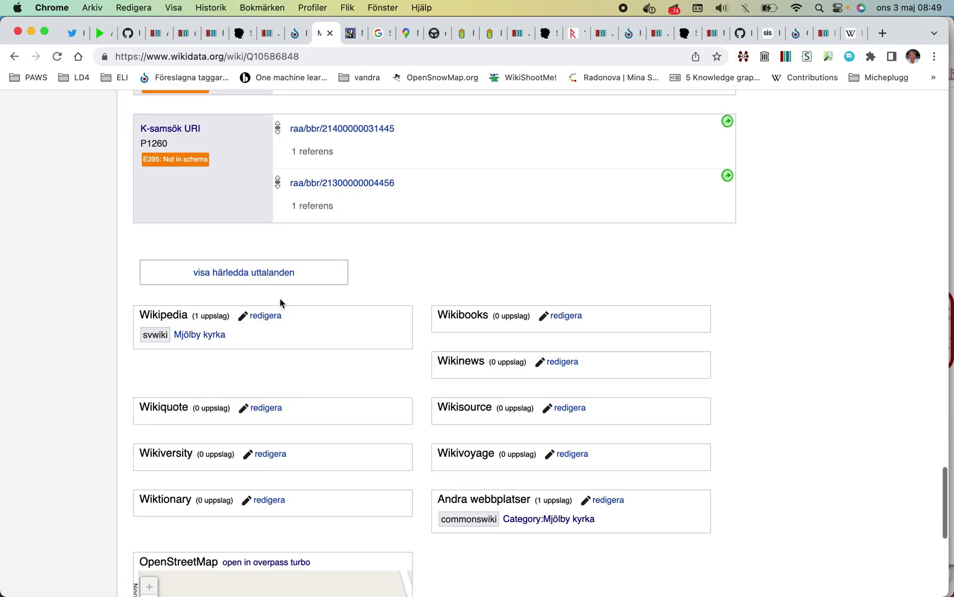
{"action": "scroll", "coordinate": [279, 301], "scroll_direction": "down", "scroll_amount": 10}
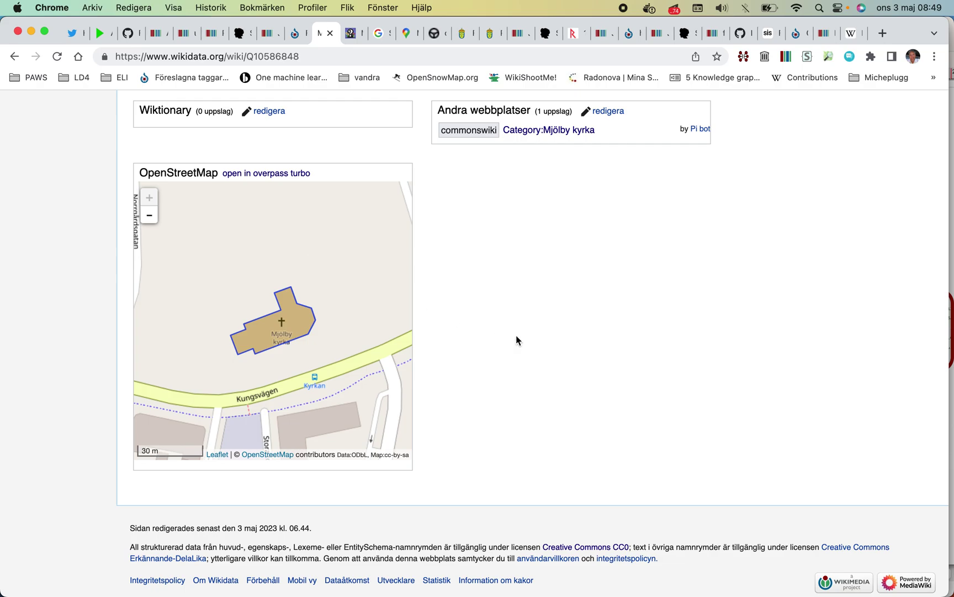
{"action": "scroll", "coordinate": [516, 336], "scroll_direction": "up", "scroll_amount": 15}
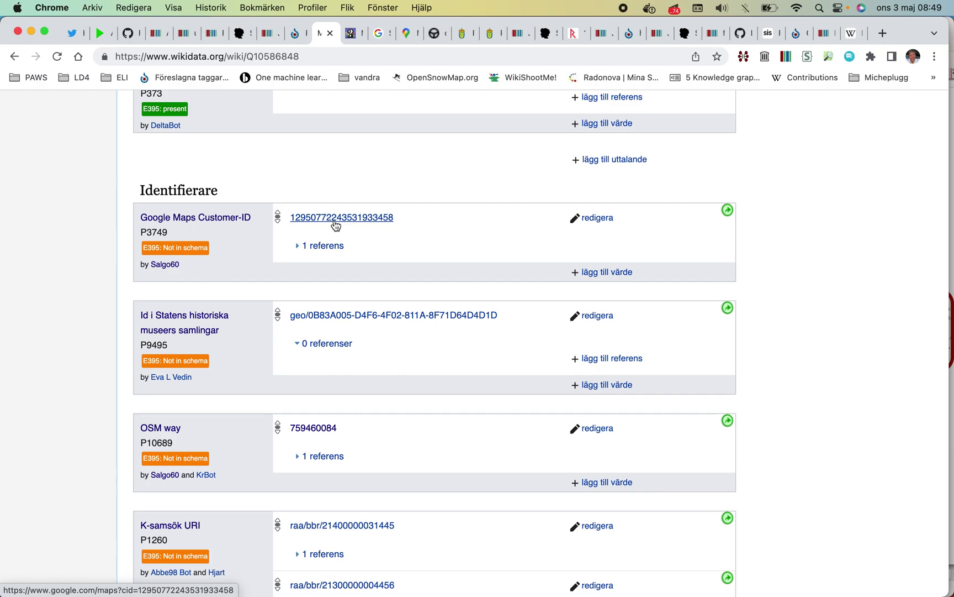
{"action": "scroll", "coordinate": [335, 224], "scroll_direction": "down", "scroll_amount": 4}
{"action": "scroll", "coordinate": [335, 224], "scroll_direction": "up", "scroll_amount": 10}
{"action": "scroll", "coordinate": [335, 224], "scroll_direction": "up", "scroll_amount": 20}
{"action": "scroll", "coordinate": [335, 219], "scroll_direction": "up", "scroll_amount": 3}
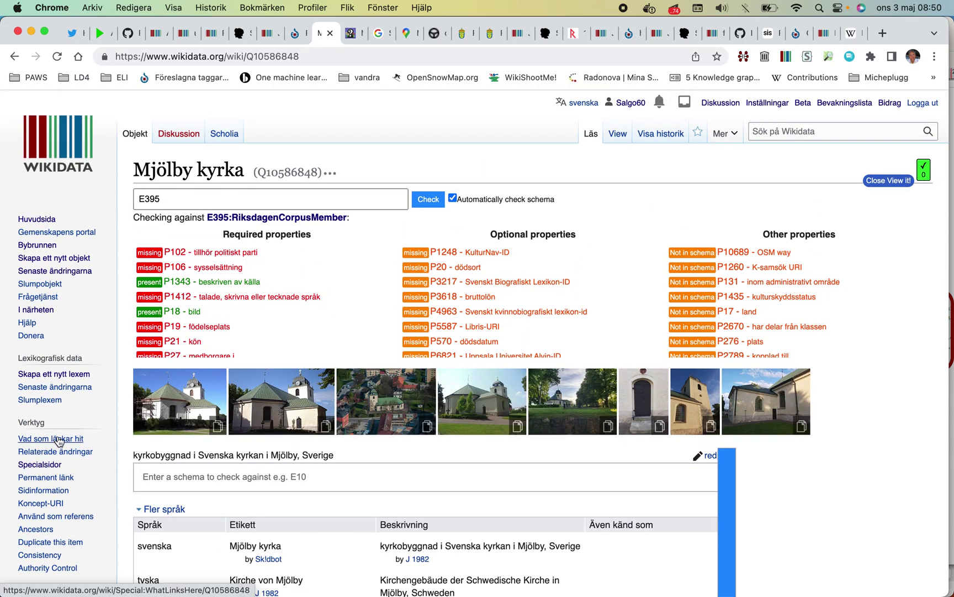
- List the pages that link to the Mjölby kyrka item and open Mjölby församling (Q10586847) from them
{"action": "left_click", "coordinate": [59, 439]}
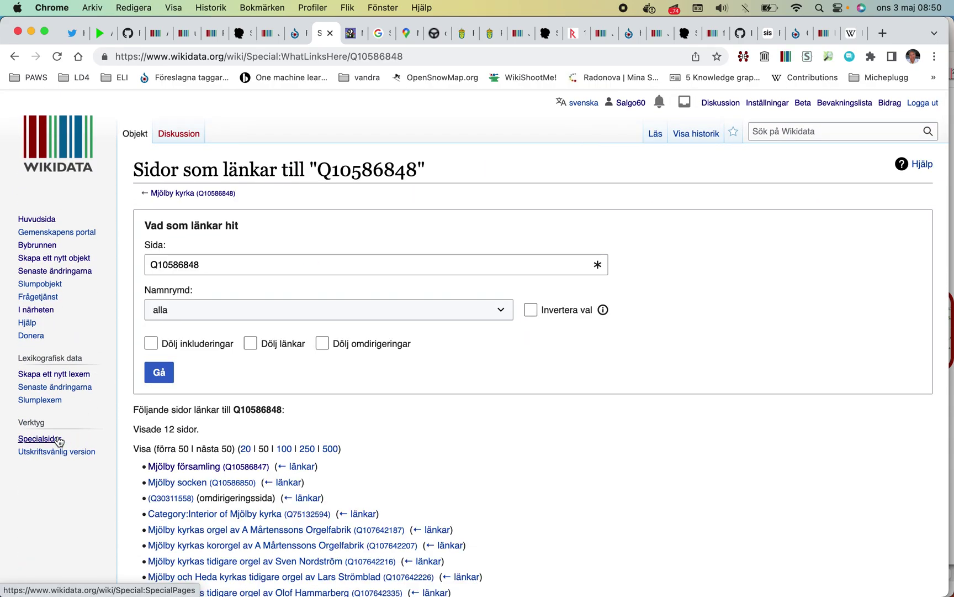
{"action": "scroll", "coordinate": [58, 439], "scroll_direction": "down", "scroll_amount": 3}
{"action": "left_click", "coordinate": [173, 355]}
- Examine the parish item's statements and identifiers, including its coordinates, the parishes it replaced and the Nationell Arkivdatabas reference code
{"action": "scroll", "coordinate": [174, 357], "scroll_direction": "down", "scroll_amount": 5}
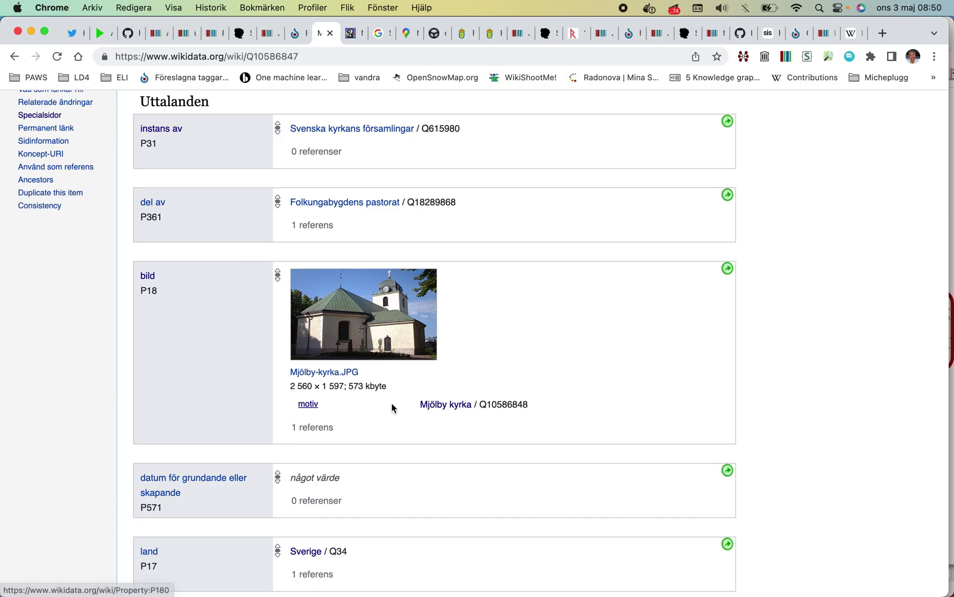
{"action": "scroll", "coordinate": [458, 388], "scroll_direction": "down", "scroll_amount": 12}
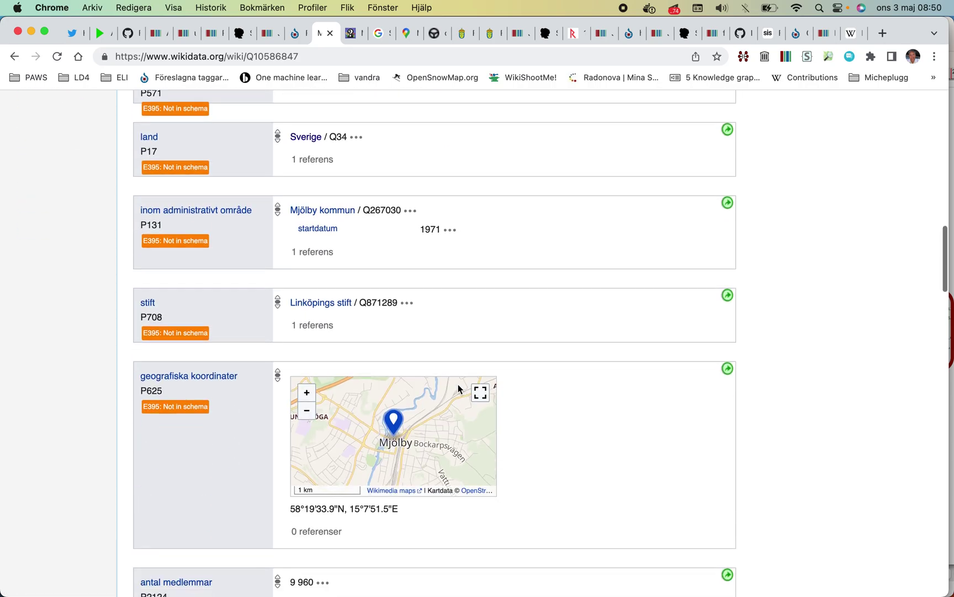
{"action": "scroll", "coordinate": [458, 388], "scroll_direction": "down", "scroll_amount": 10}
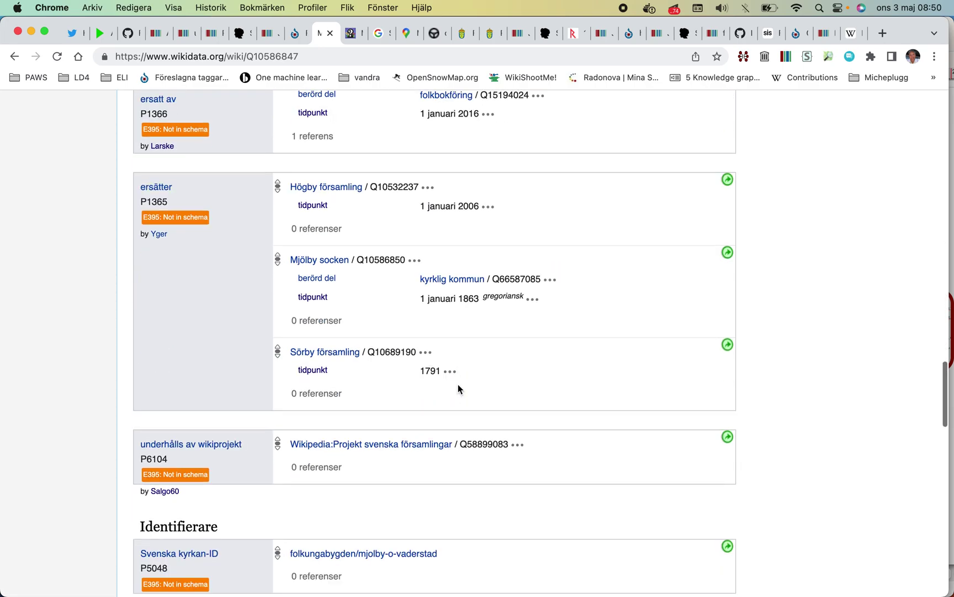
{"action": "scroll", "coordinate": [458, 389], "scroll_direction": "down", "scroll_amount": 10}
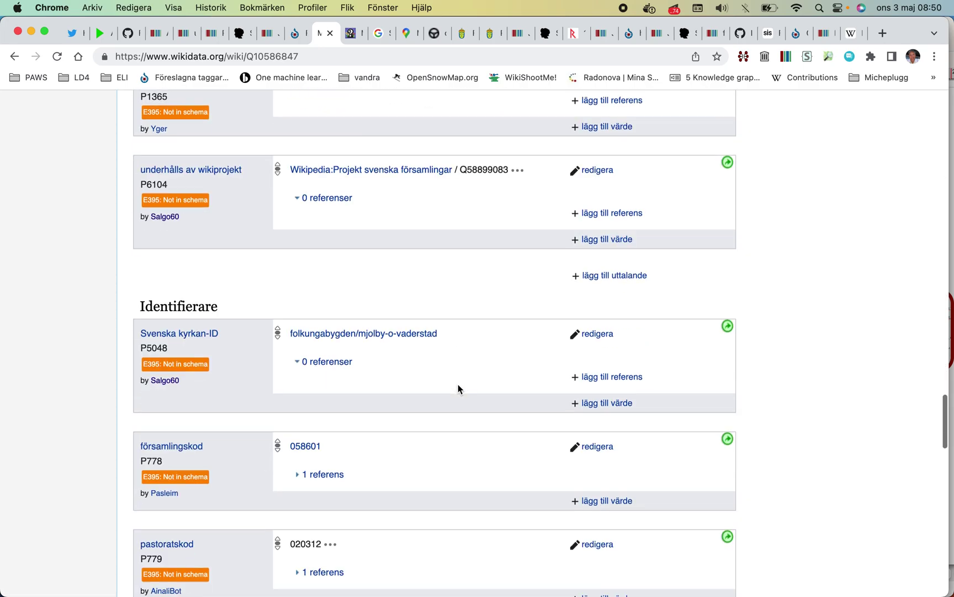
{"action": "scroll", "coordinate": [458, 389], "scroll_direction": "down", "scroll_amount": 5}
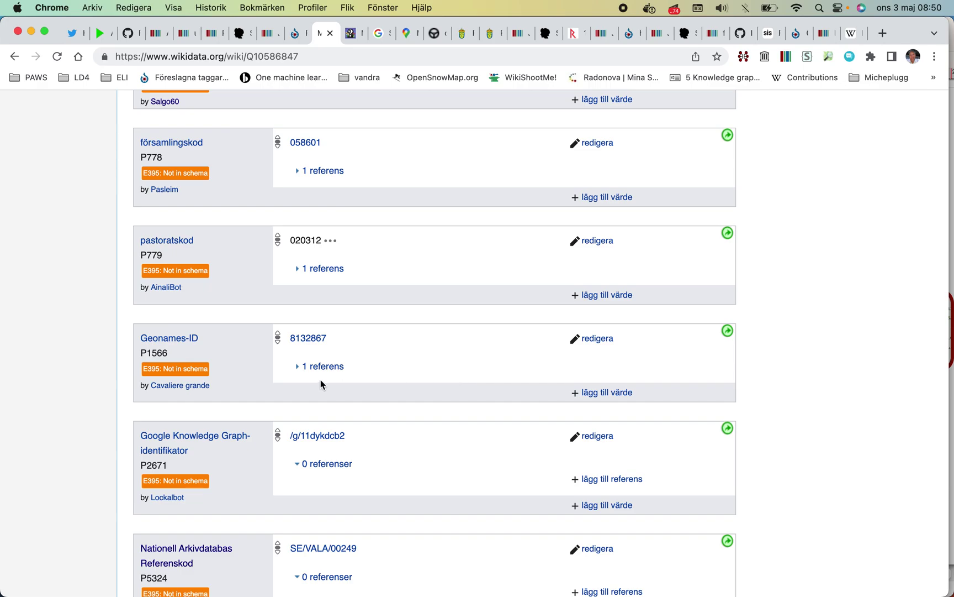
{"action": "scroll", "coordinate": [320, 381], "scroll_direction": "down", "scroll_amount": 2}
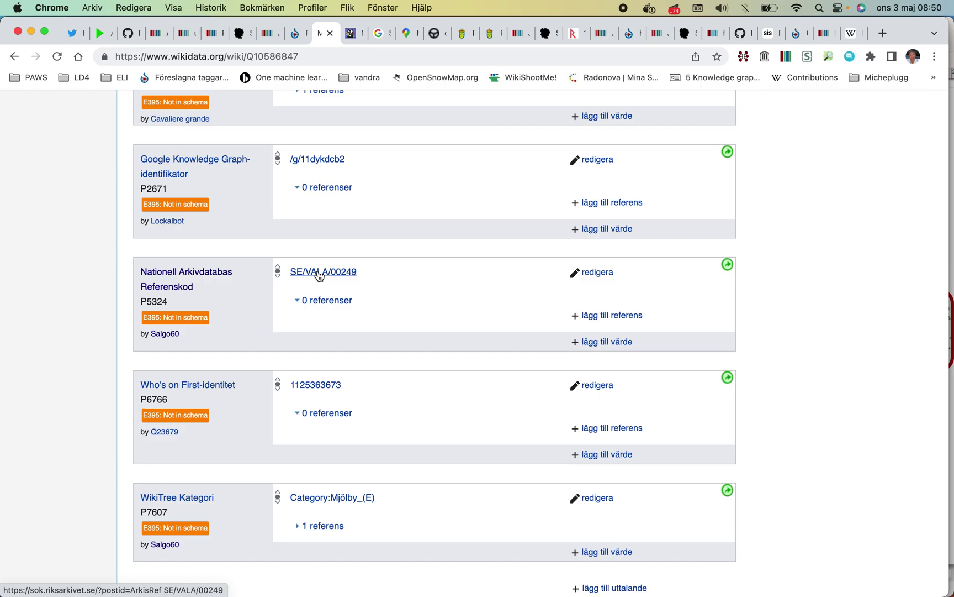
{"action": "scroll", "coordinate": [319, 275], "scroll_direction": "up", "scroll_amount": 2}
{"action": "scroll", "coordinate": [319, 275], "scroll_direction": "up", "scroll_amount": 15}
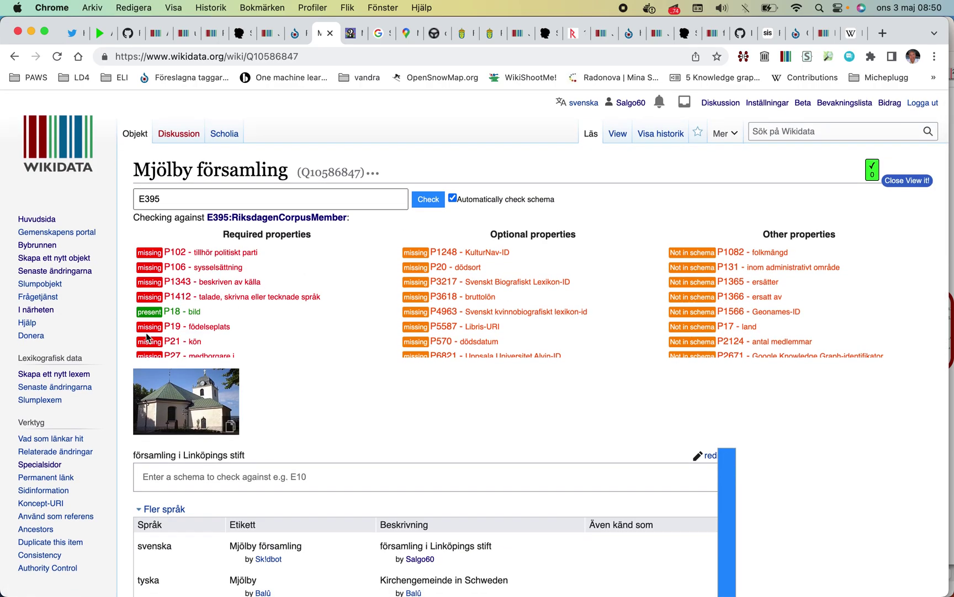
- List the pages that link to Mjölby församling and open the politician's item Q6196822 from them
{"action": "left_click", "coordinate": [63, 441]}
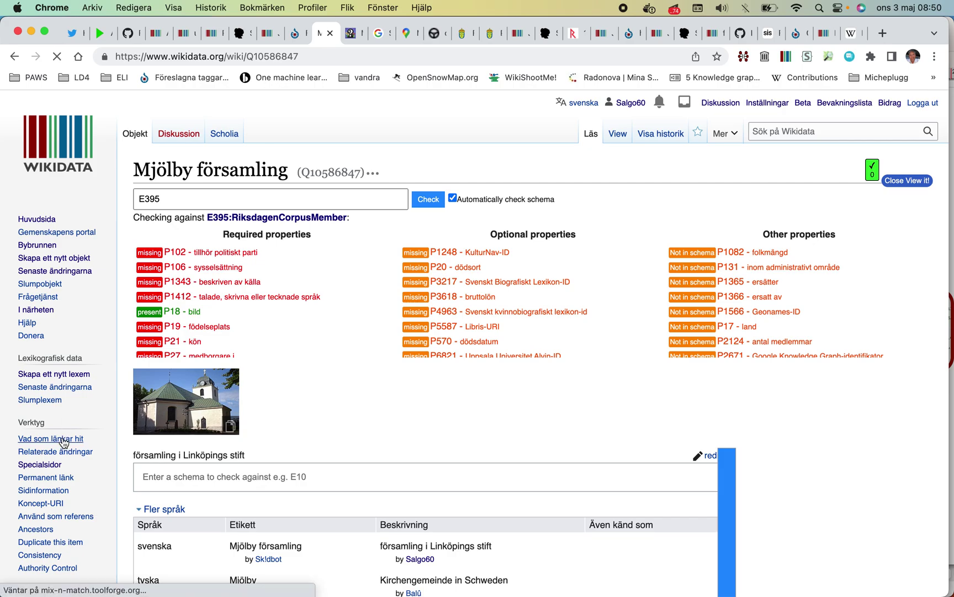
{"action": "scroll", "coordinate": [62, 442], "scroll_direction": "down", "scroll_amount": 5}
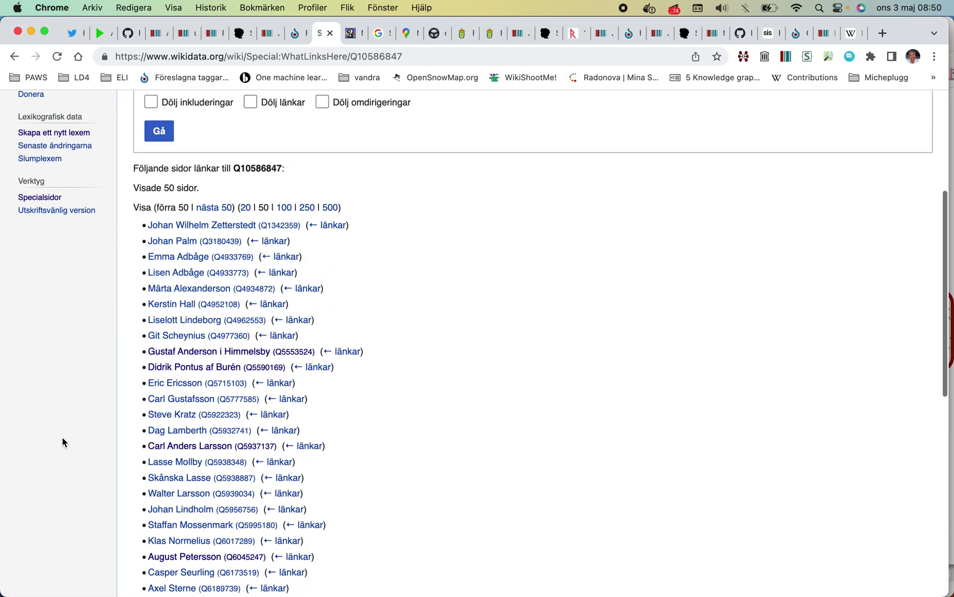
{"action": "scroll", "coordinate": [62, 440], "scroll_direction": "down", "scroll_amount": 4}
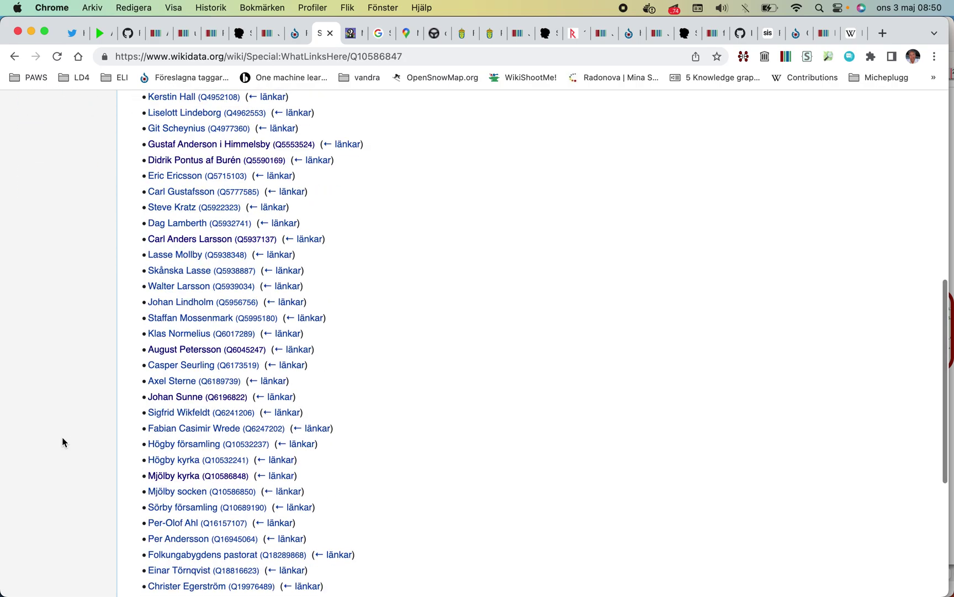
{"action": "scroll", "coordinate": [62, 442], "scroll_direction": "down", "scroll_amount": 2}
{"action": "left_click", "coordinate": [187, 325]}
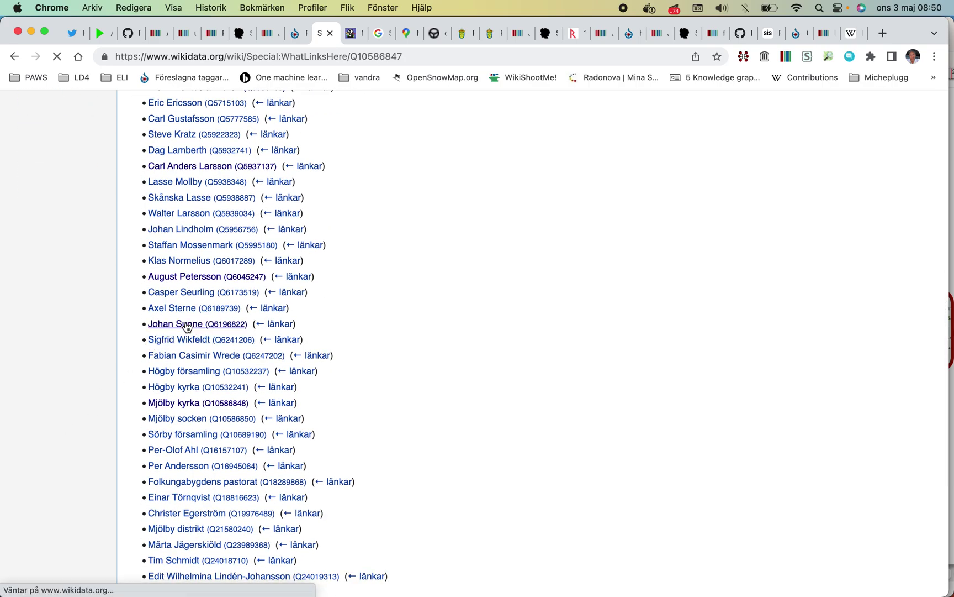
- Expand the references of the födelseplats statement on the politician's item and read the cited sources
{"action": "scroll", "coordinate": [186, 327], "scroll_direction": "down", "scroll_amount": 10}
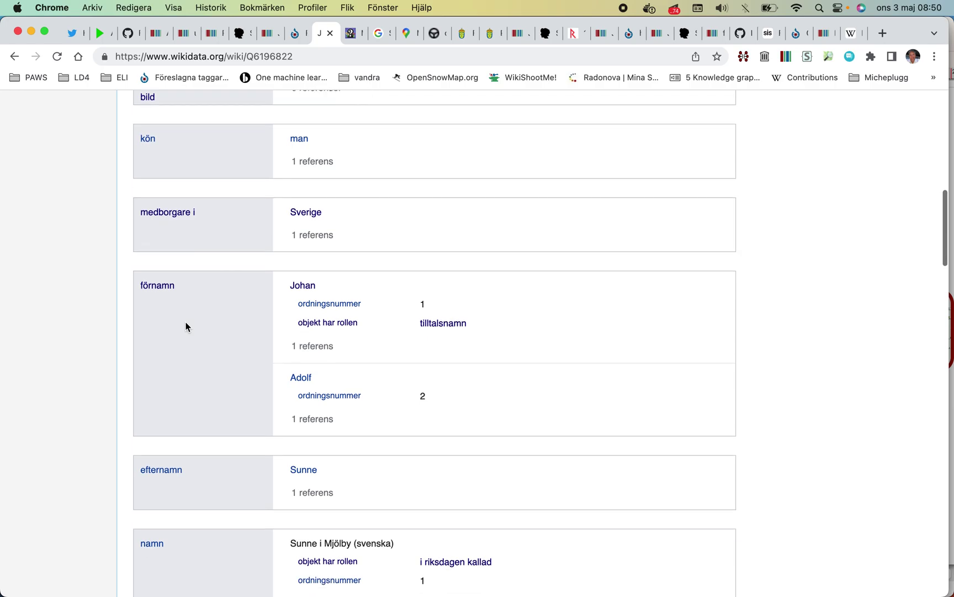
{"action": "scroll", "coordinate": [186, 327], "scroll_direction": "down", "scroll_amount": 2}
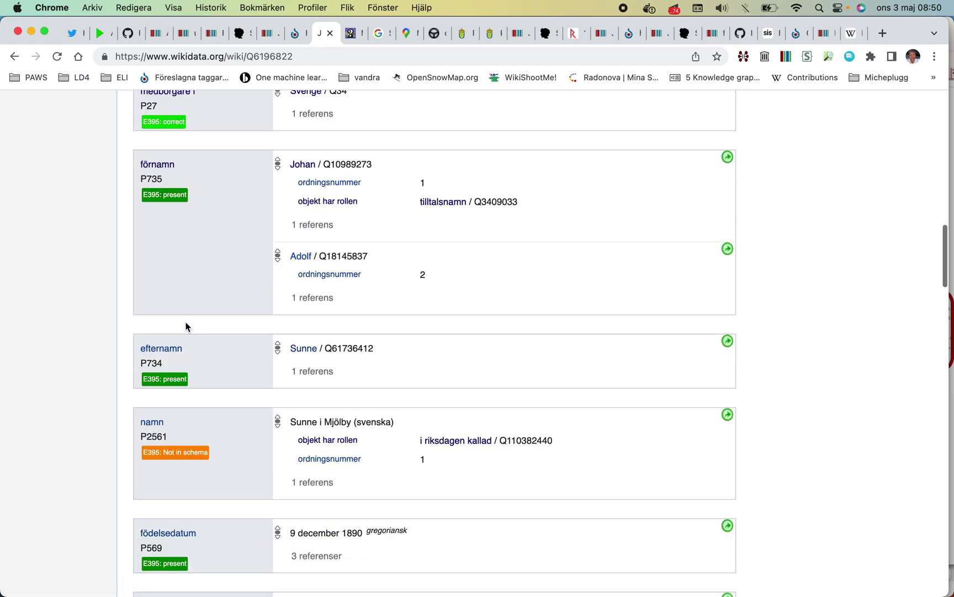
{"action": "scroll", "coordinate": [185, 326], "scroll_direction": "down", "scroll_amount": 4}
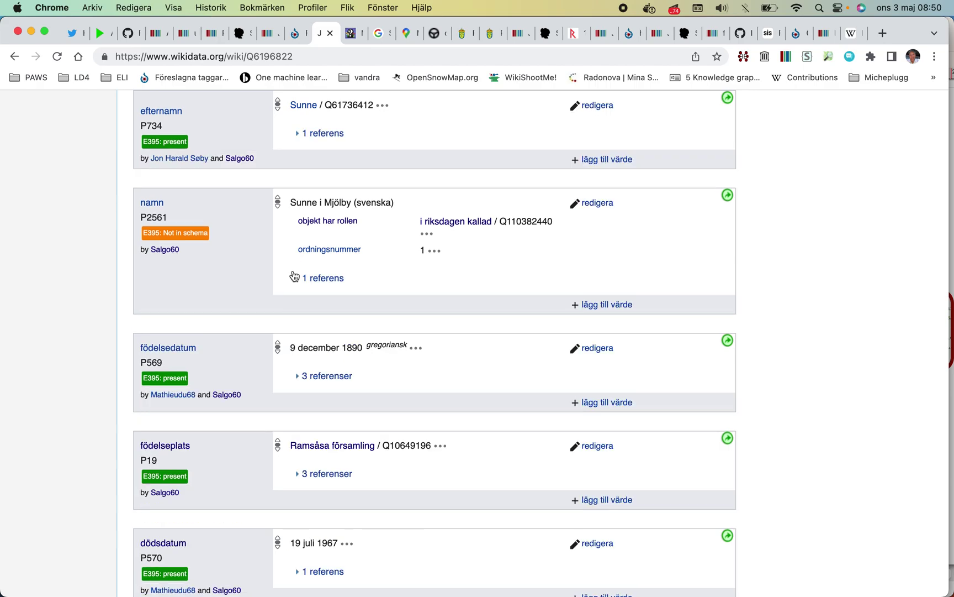
{"action": "scroll", "coordinate": [294, 276], "scroll_direction": "down", "scroll_amount": 3}
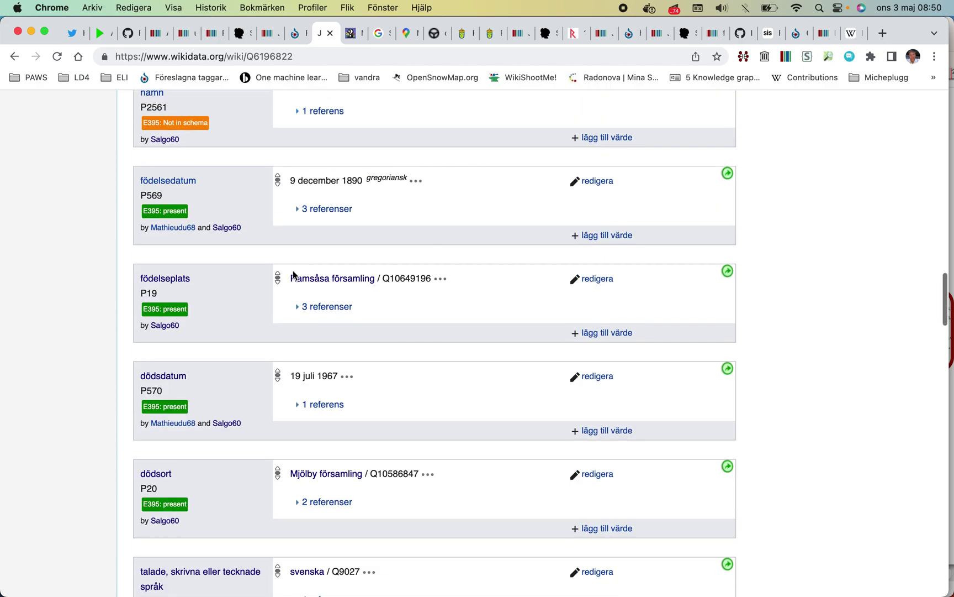
{"action": "left_click", "coordinate": [297, 307]}
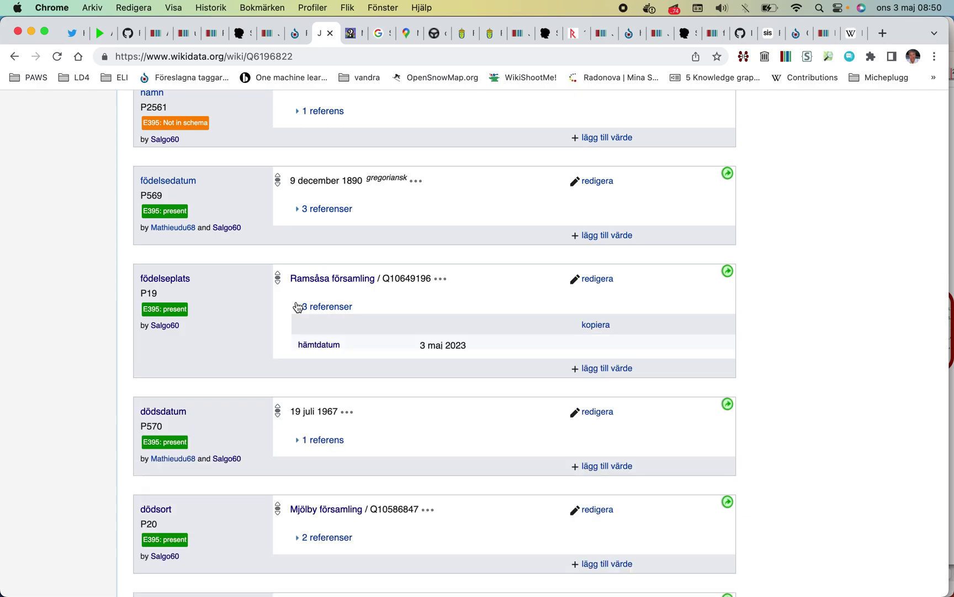
{"action": "scroll", "coordinate": [309, 307], "scroll_direction": "down", "scroll_amount": 3}
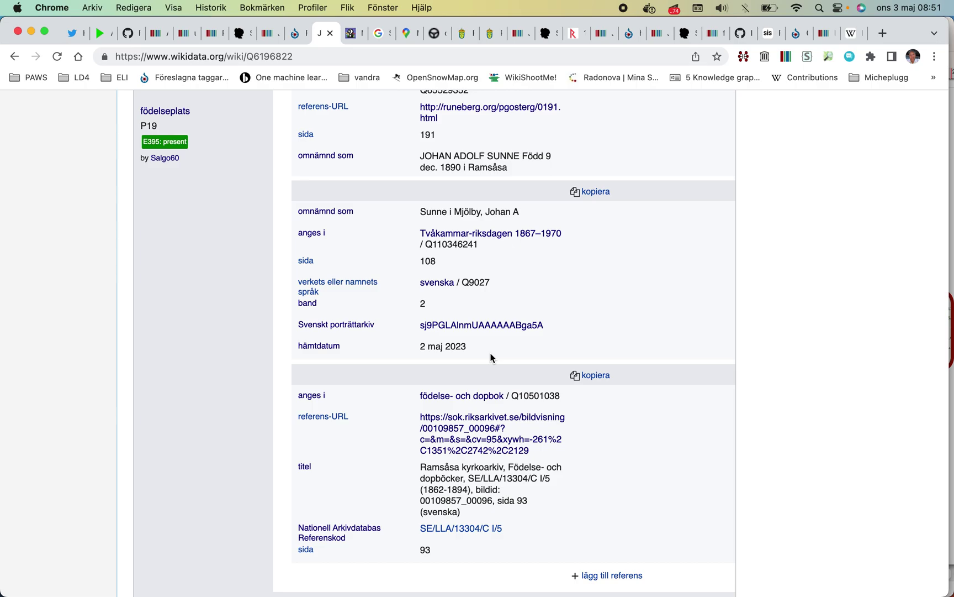
{"action": "scroll", "coordinate": [491, 357], "scroll_direction": "down", "scroll_amount": 10}
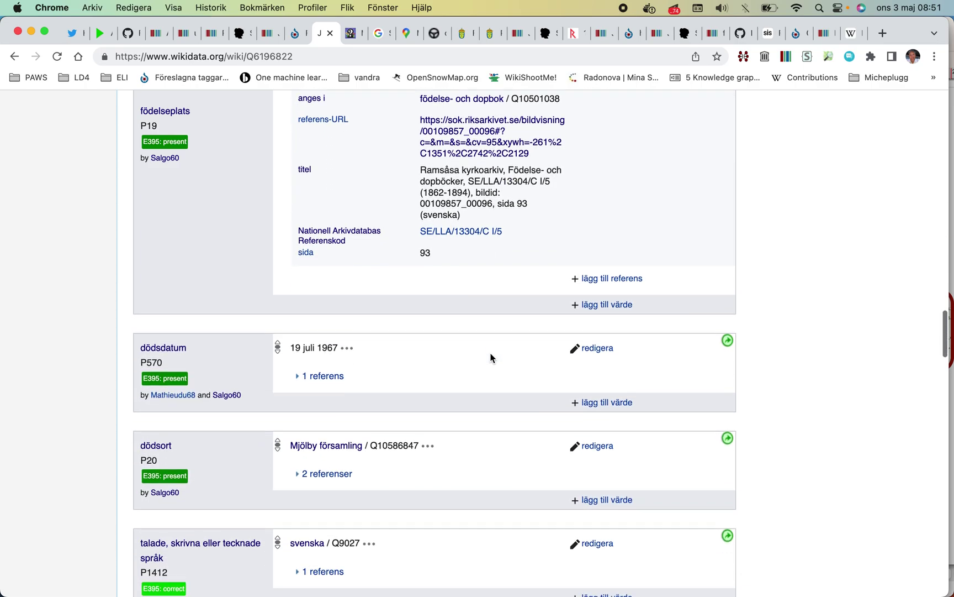
- Review the politician's item from its schema check through the beskriven av källa sources to the Commons category and identifiers
{"action": "scroll", "coordinate": [491, 357], "scroll_direction": "down", "scroll_amount": 3}
{"action": "scroll", "coordinate": [491, 358], "scroll_direction": "up", "scroll_amount": 15}
{"action": "scroll", "coordinate": [491, 357], "scroll_direction": "up", "scroll_amount": 20}
{"action": "scroll", "coordinate": [491, 357], "scroll_direction": "down", "scroll_amount": 20}
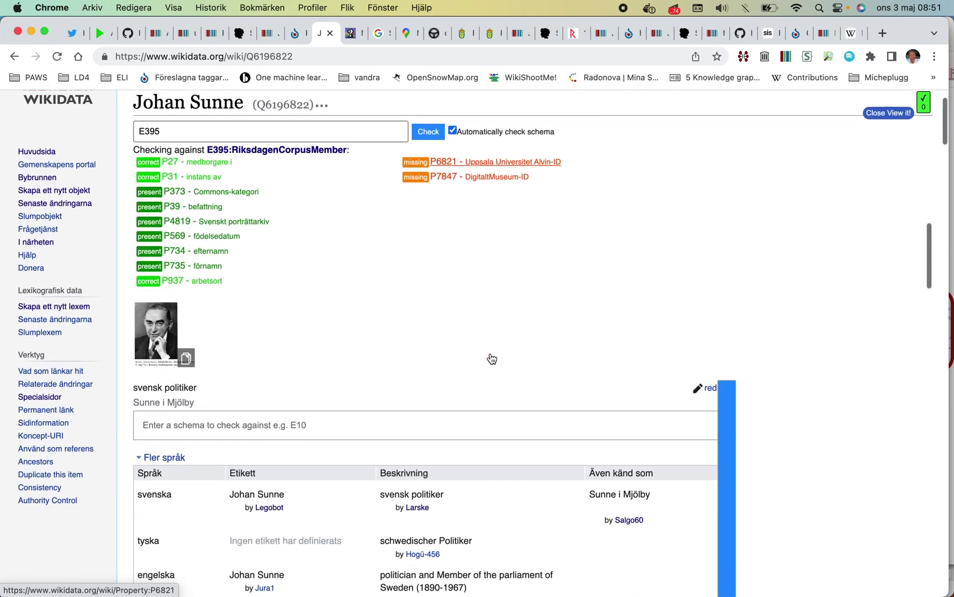
{"action": "scroll", "coordinate": [490, 357], "scroll_direction": "down", "scroll_amount": 20}
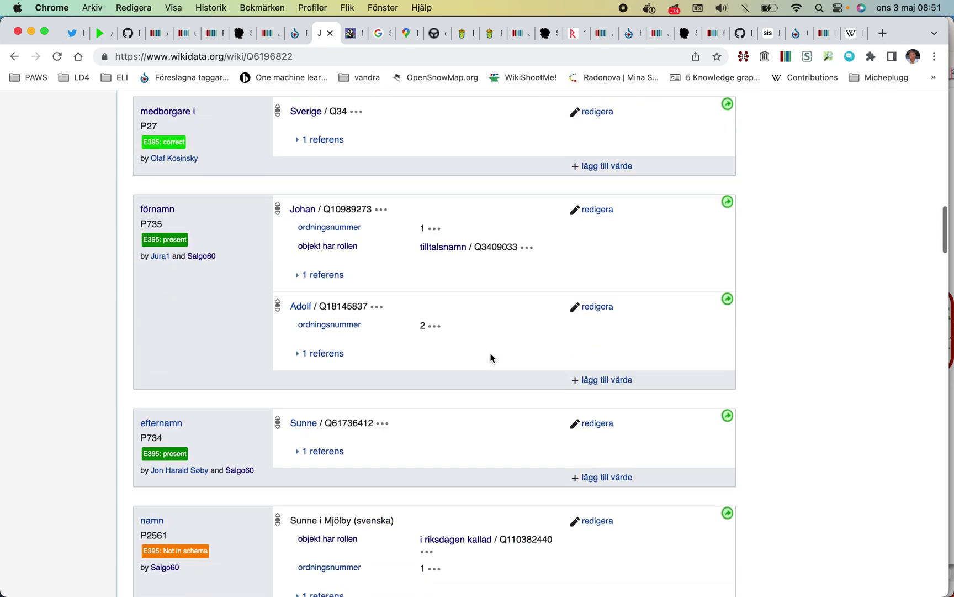
{"action": "scroll", "coordinate": [491, 357], "scroll_direction": "down", "scroll_amount": 20}
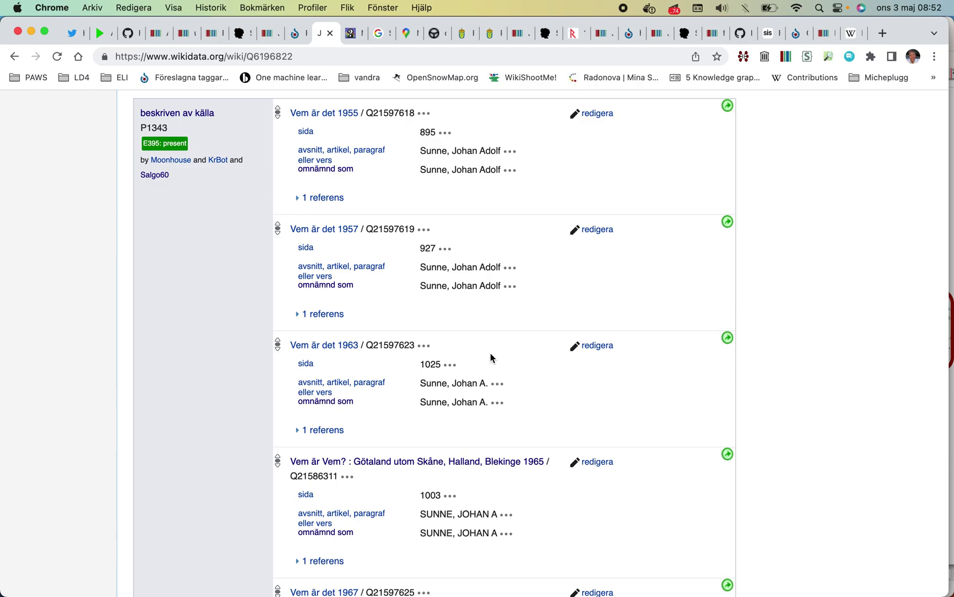
{"action": "scroll", "coordinate": [490, 357], "scroll_direction": "down", "scroll_amount": 9}
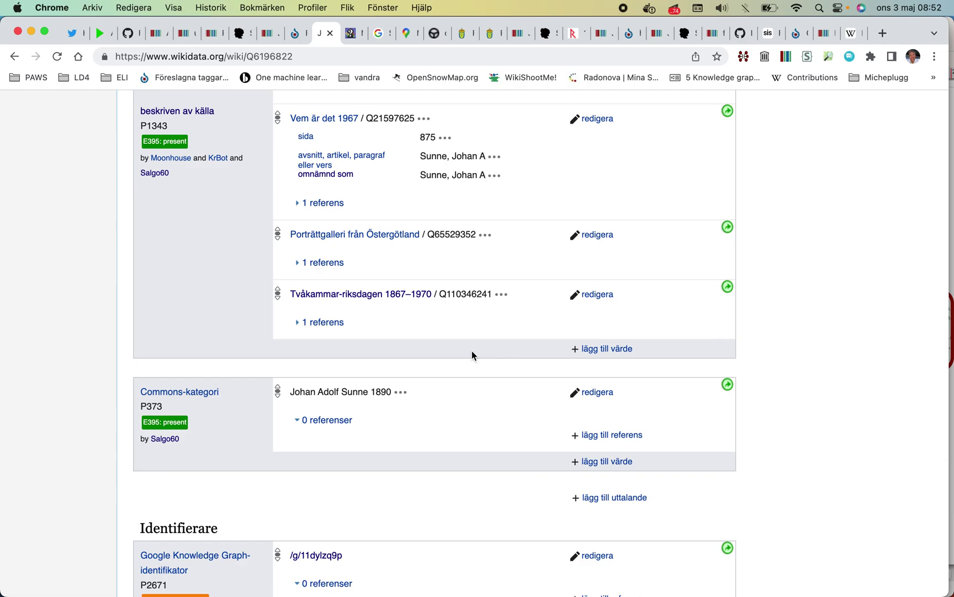
{"action": "scroll", "coordinate": [370, 334], "scroll_direction": "down", "scroll_amount": 2}
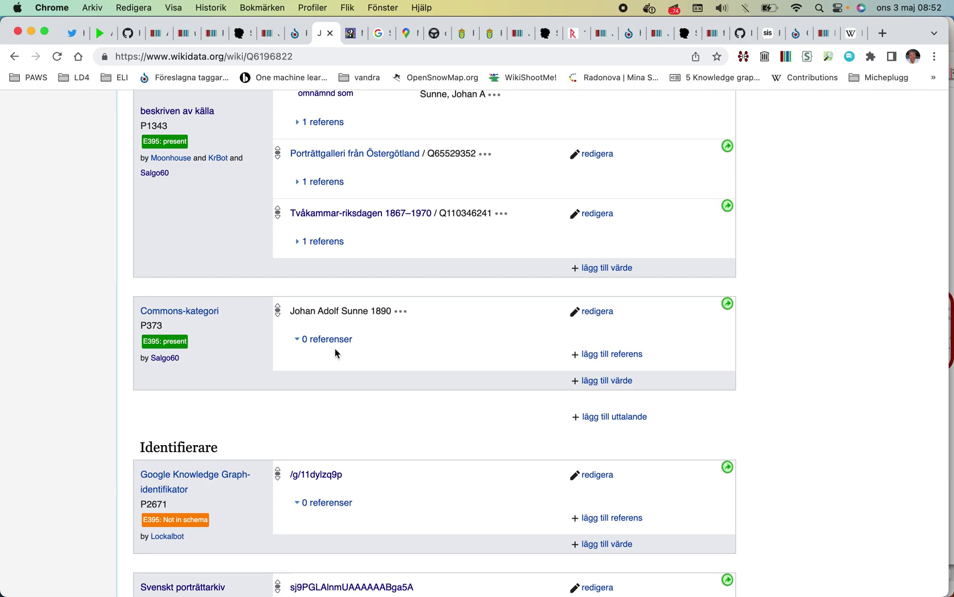
{"action": "scroll", "coordinate": [292, 322], "scroll_direction": "down", "scroll_amount": 7}
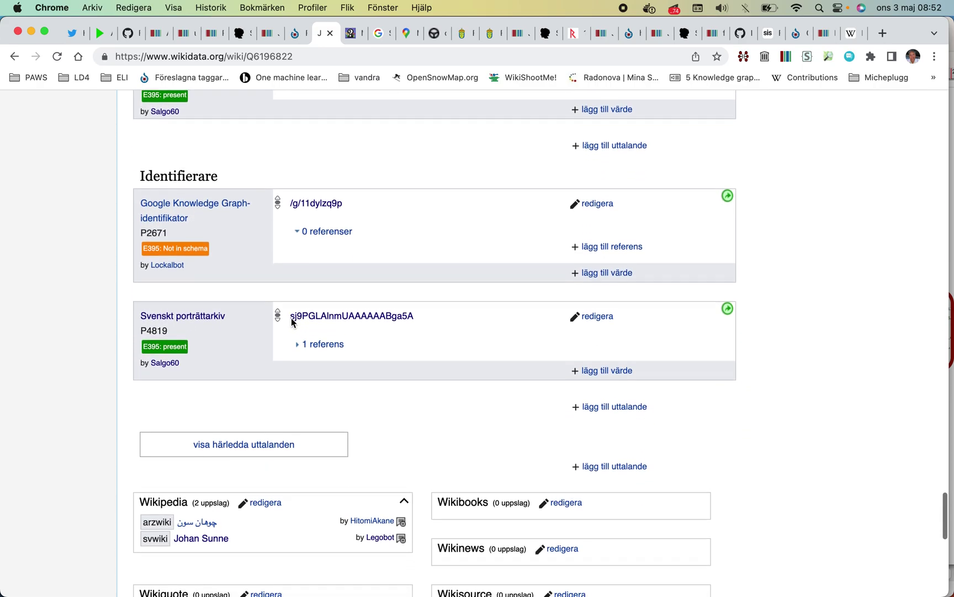
- Open the politician's Swedish Wikipedia article from the item and examine its biography, notes and infobox
{"action": "left_click", "coordinate": [212, 430]}
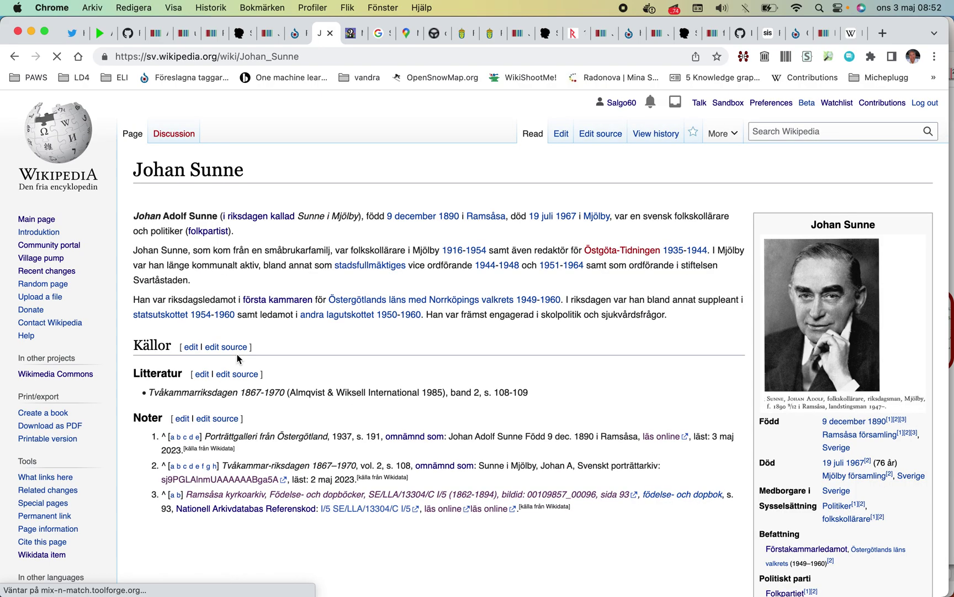
{"action": "scroll", "coordinate": [336, 395], "scroll_direction": "down", "scroll_amount": 3}
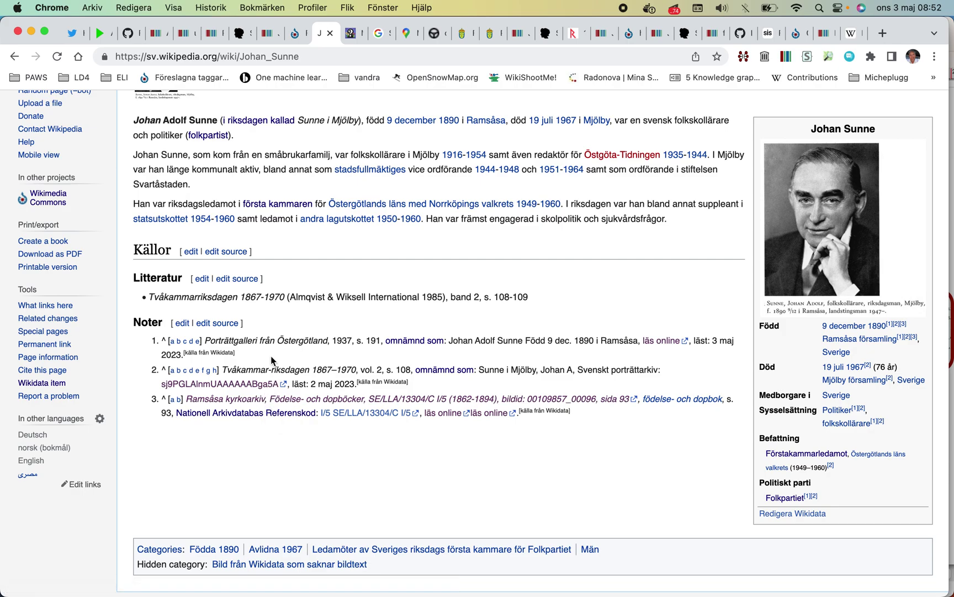
{"action": "scroll", "coordinate": [265, 342], "scroll_direction": "up", "scroll_amount": 1}
{"action": "scroll", "coordinate": [264, 342], "scroll_direction": "up", "scroll_amount": 2}
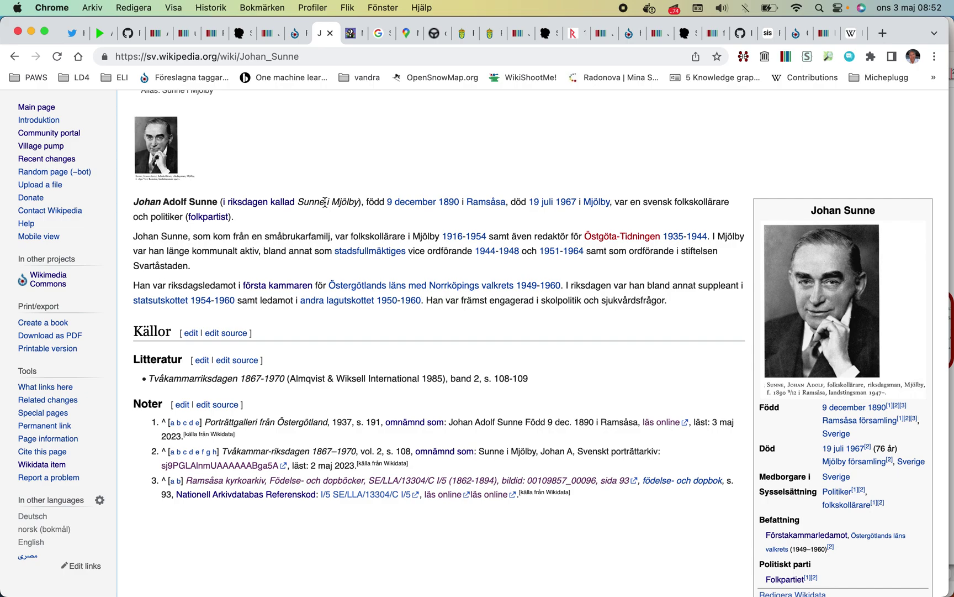
{"action": "scroll", "coordinate": [325, 202], "scroll_direction": "up", "scroll_amount": 2}
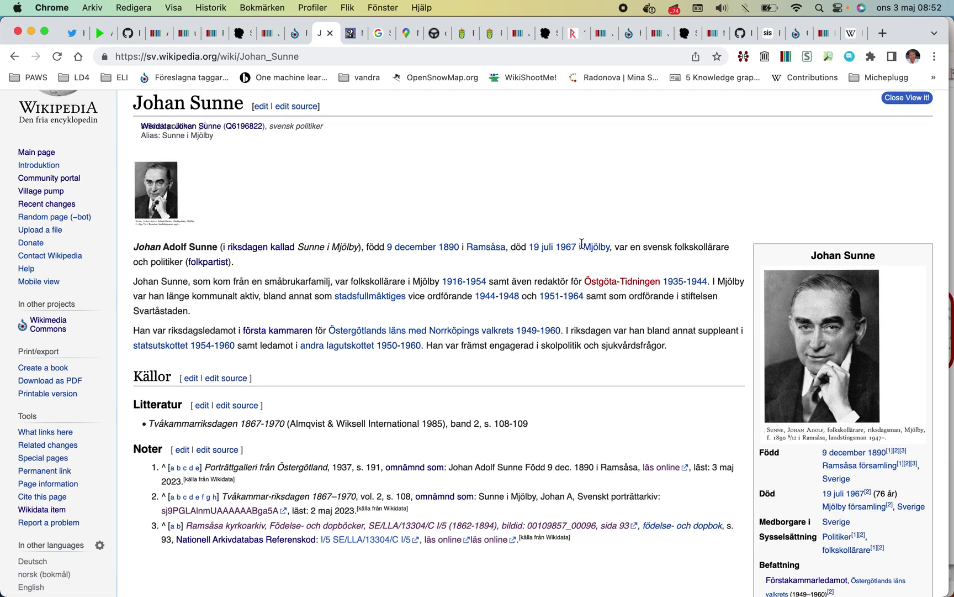
{"action": "scroll", "coordinate": [582, 244], "scroll_direction": "down", "scroll_amount": 2}
{"action": "scroll", "coordinate": [582, 245], "scroll_direction": "down", "scroll_amount": 7}
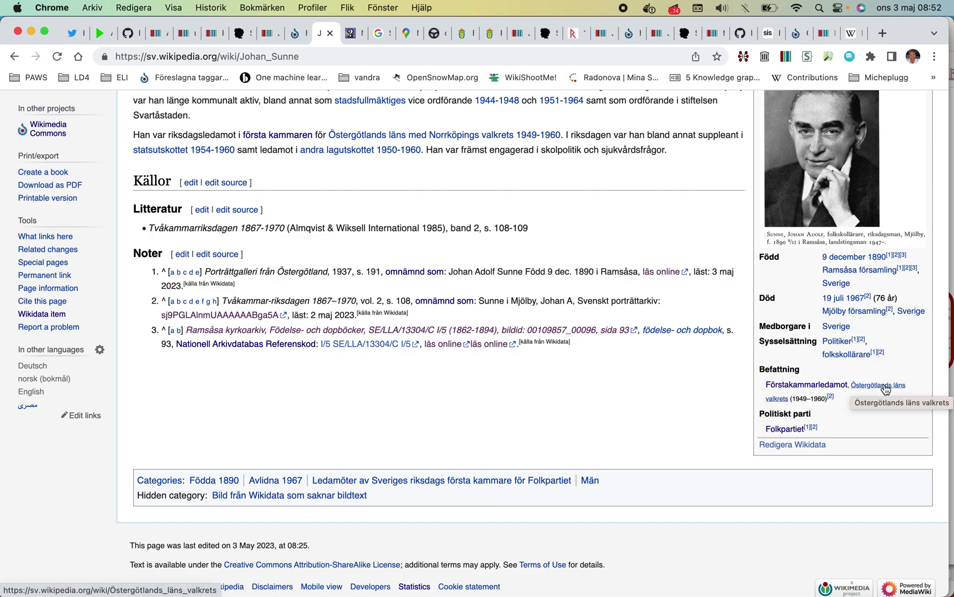
{"action": "scroll", "coordinate": [761, 344], "scroll_direction": "up", "scroll_amount": 2}
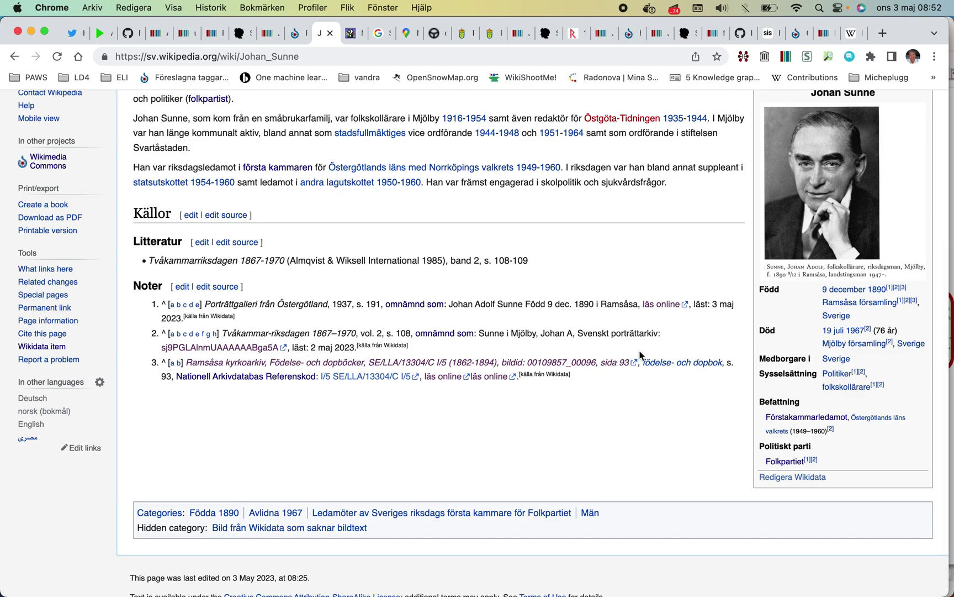
- Open the Svenskt Porträttarkiv source cited in the article's second note and read the enlarged biography page
{"action": "left_click", "coordinate": [248, 354]}
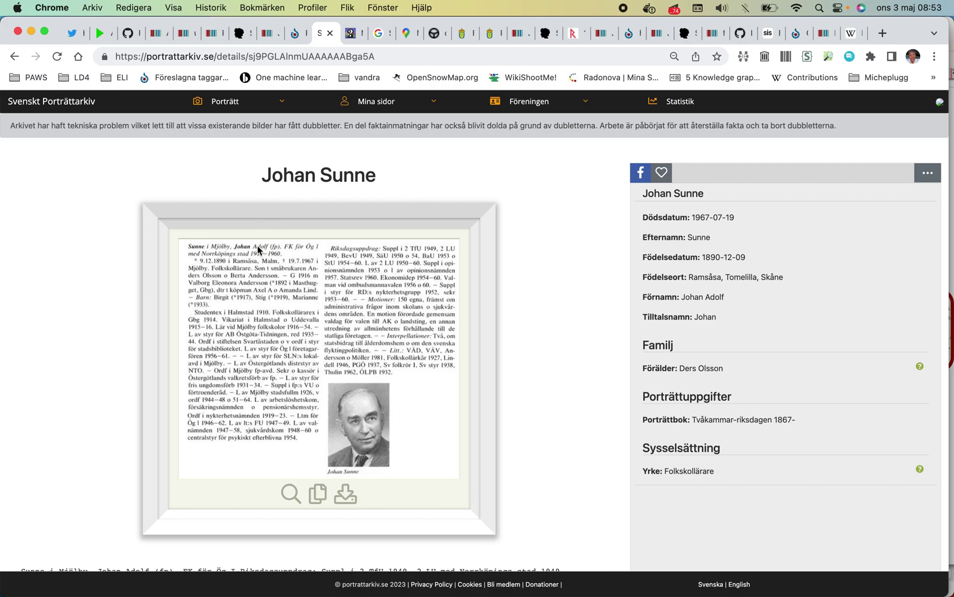
{"action": "scroll", "coordinate": [257, 245], "scroll_direction": "up", "scroll_amount": 5}
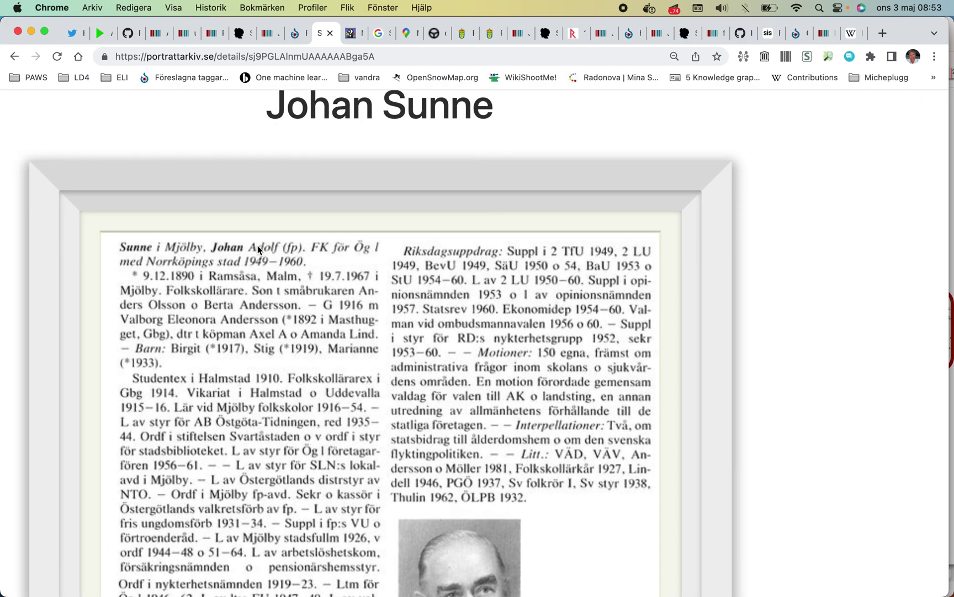
{"action": "scroll", "coordinate": [257, 245], "scroll_direction": "down", "scroll_amount": 3}
{"action": "scroll", "coordinate": [258, 245], "scroll_direction": "down", "scroll_amount": 2}
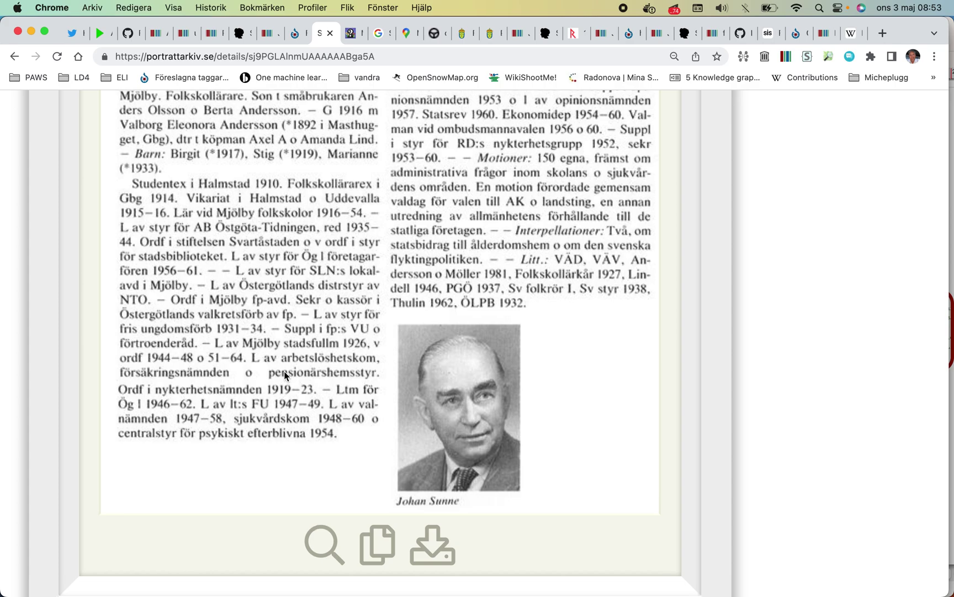
{"action": "scroll", "coordinate": [286, 375], "scroll_direction": "up", "scroll_amount": 3}
{"action": "scroll", "coordinate": [286, 376], "scroll_direction": "up", "scroll_amount": 1}
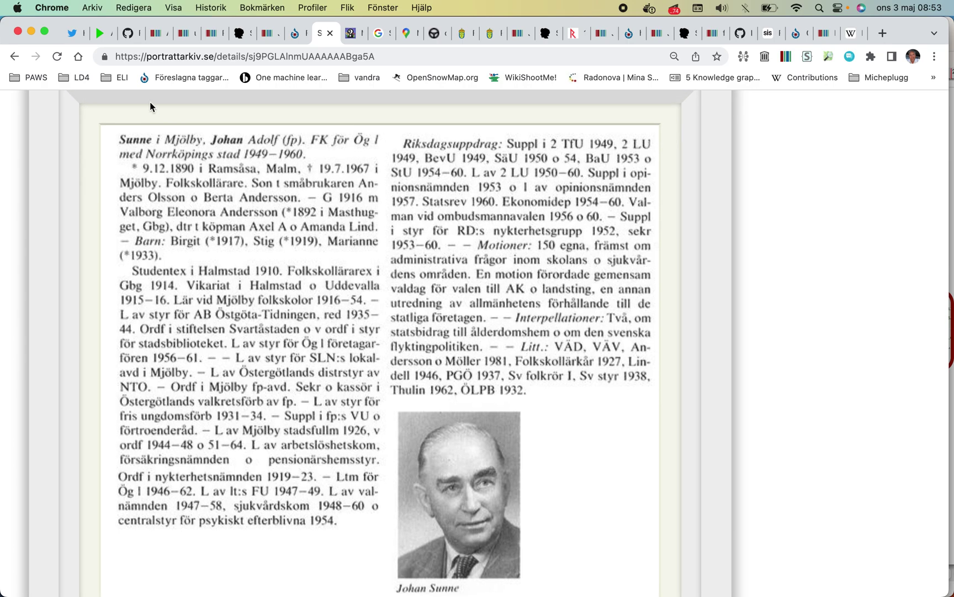
- Return to the Swedish Wikipedia article, open the account's Wikidata contributions, and open item Q6092860 from the edit list
{"action": "left_click", "coordinate": [17, 55]}
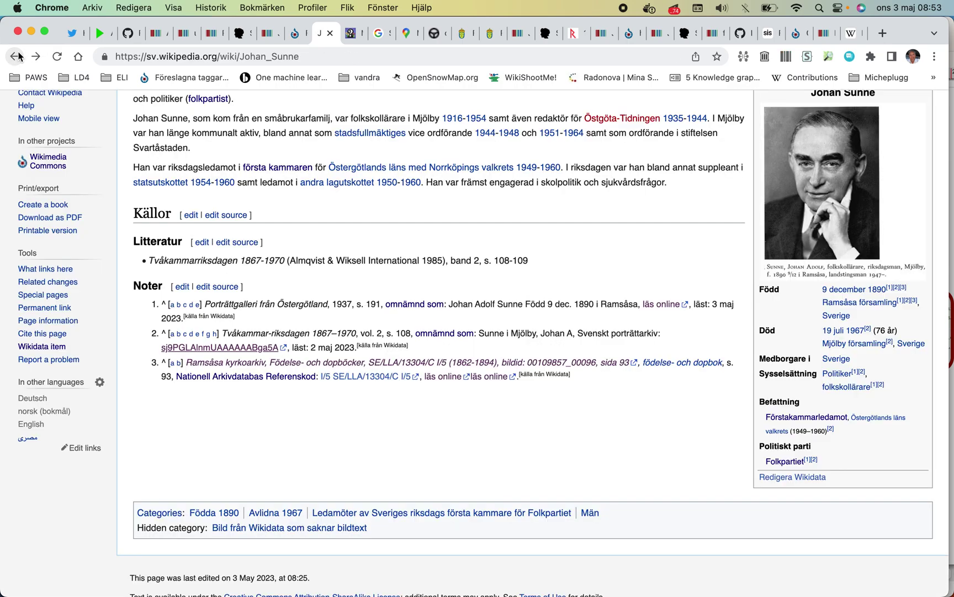
{"action": "scroll", "coordinate": [223, 149], "scroll_direction": "up", "scroll_amount": 3}
{"action": "scroll", "coordinate": [227, 145], "scroll_direction": "up", "scroll_amount": 5}
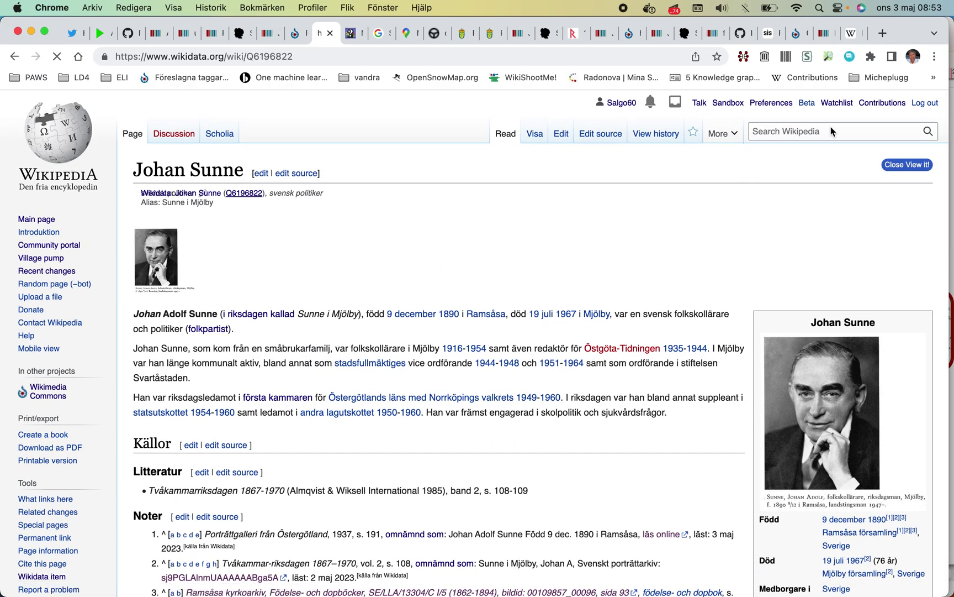
{"action": "left_click", "coordinate": [889, 105]}
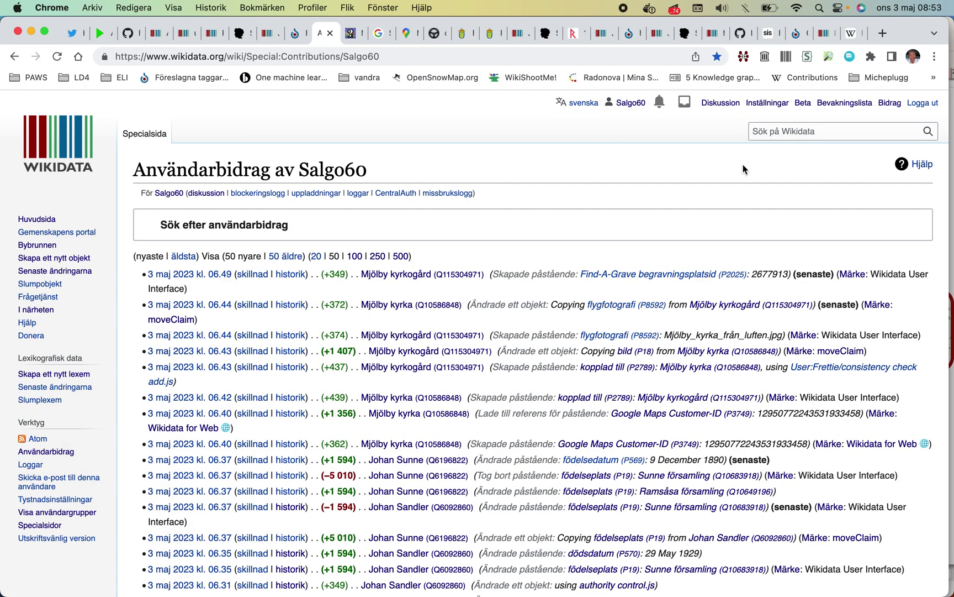
{"action": "scroll", "coordinate": [743, 164], "scroll_direction": "down", "scroll_amount": 8}
{"action": "scroll", "coordinate": [743, 164], "scroll_direction": "down", "scroll_amount": 2}
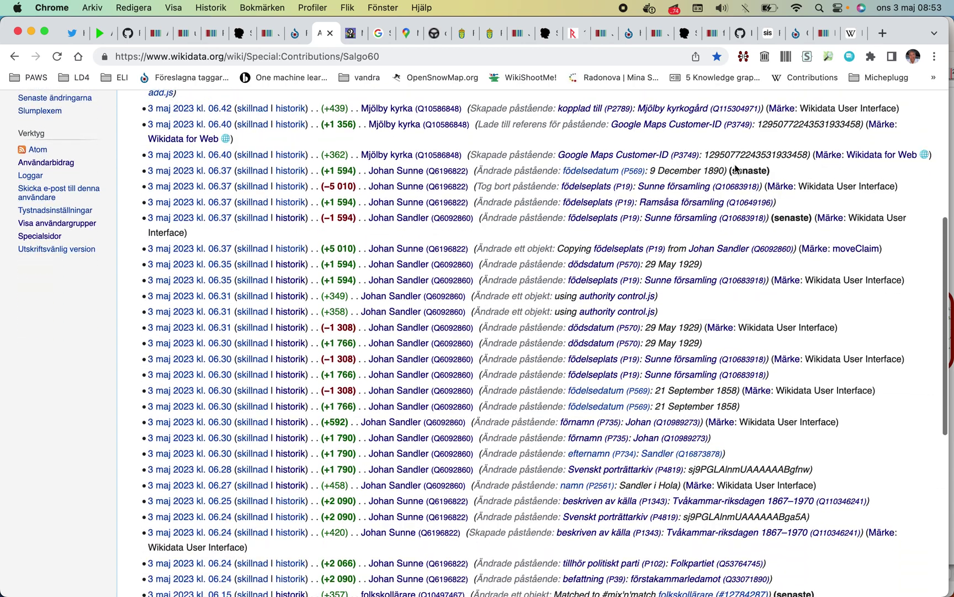
{"action": "left_click", "coordinate": [411, 218]}
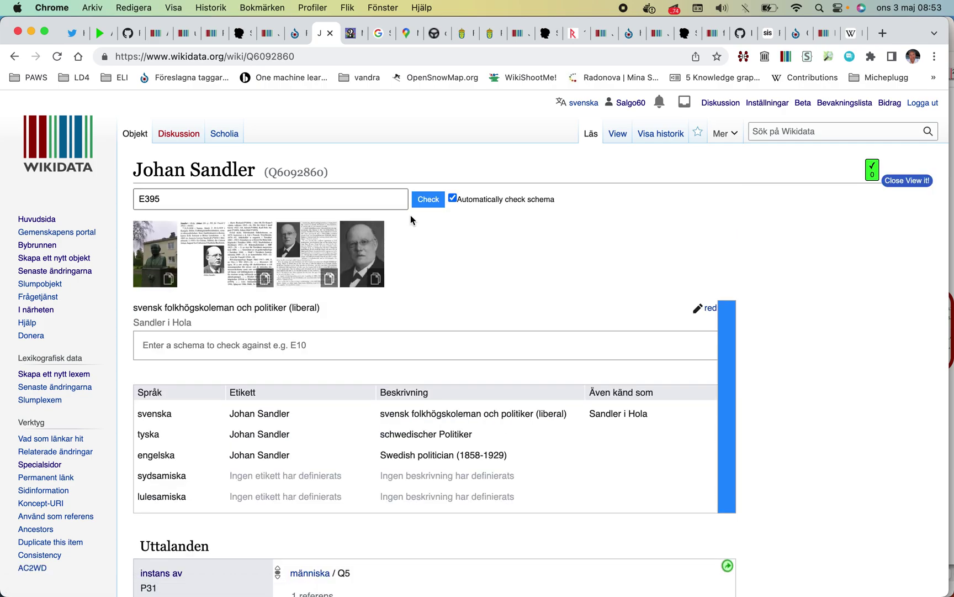
- Review item Q6092860's E395 schema check and its statements through the name, födelseplats and dödsort to befattning
{"action": "scroll", "coordinate": [410, 219], "scroll_direction": "down", "scroll_amount": 2}
{"action": "scroll", "coordinate": [365, 256], "scroll_direction": "down", "scroll_amount": 3}
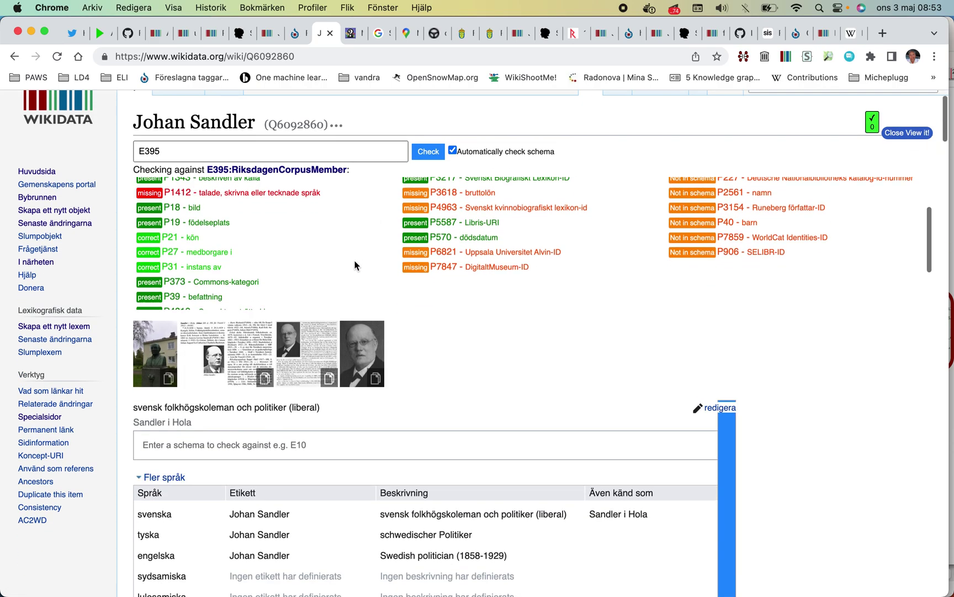
{"action": "scroll", "coordinate": [355, 266], "scroll_direction": "up", "scroll_amount": 3}
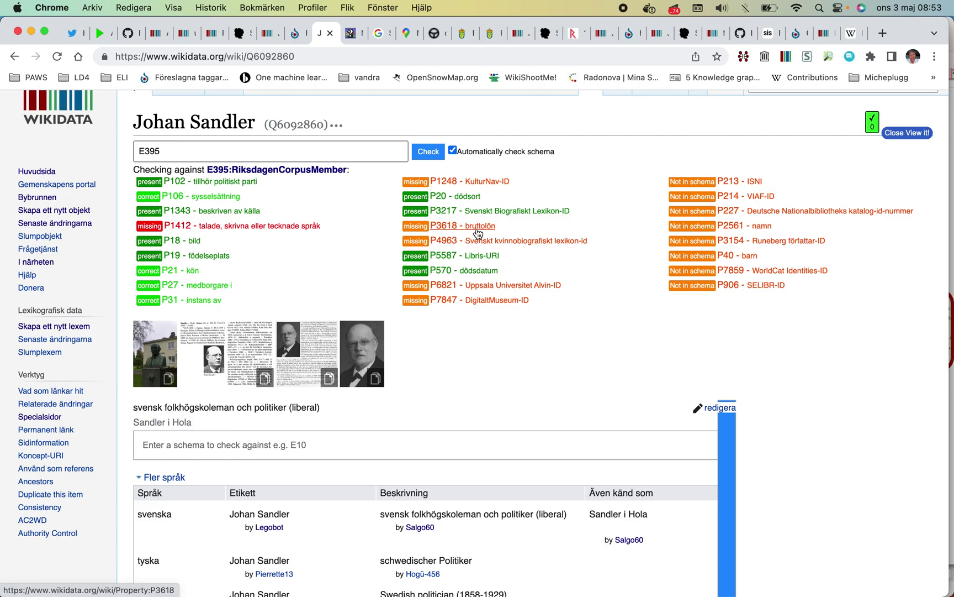
{"action": "scroll", "coordinate": [420, 344], "scroll_direction": "down", "scroll_amount": 20}
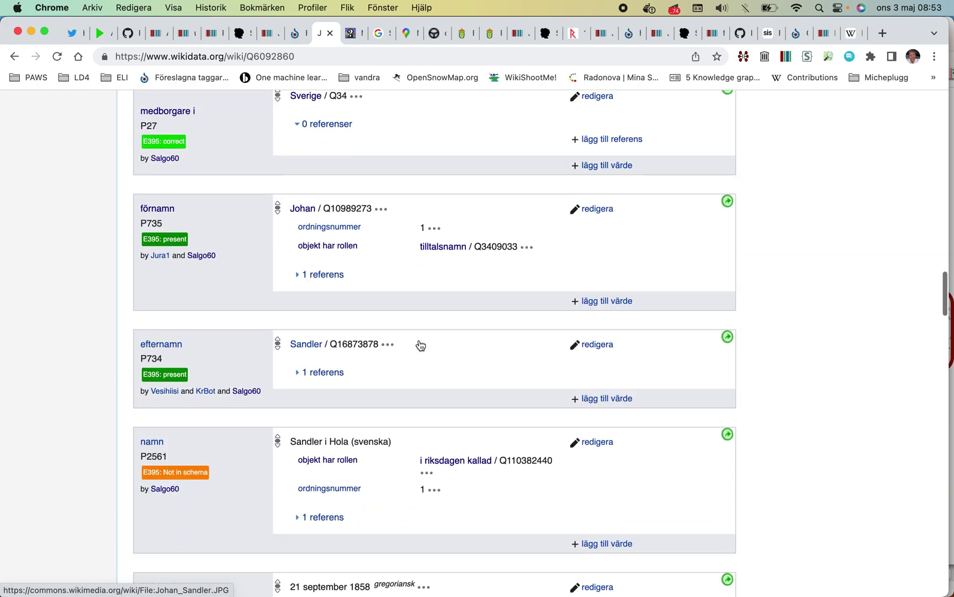
{"action": "scroll", "coordinate": [419, 344], "scroll_direction": "down", "scroll_amount": 10}
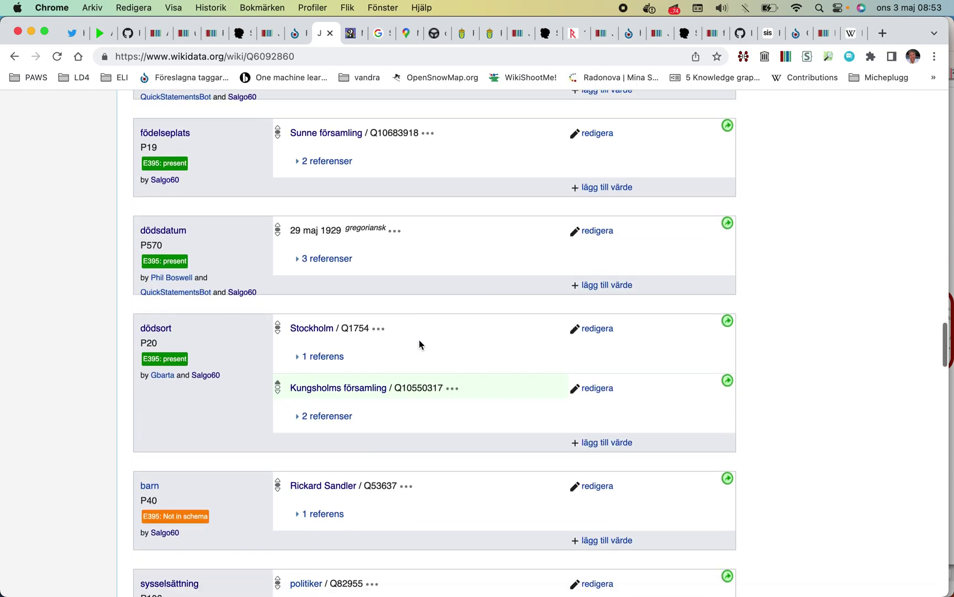
{"action": "scroll", "coordinate": [419, 344], "scroll_direction": "down", "scroll_amount": 3}
{"action": "scroll", "coordinate": [366, 328], "scroll_direction": "down", "scroll_amount": 5}
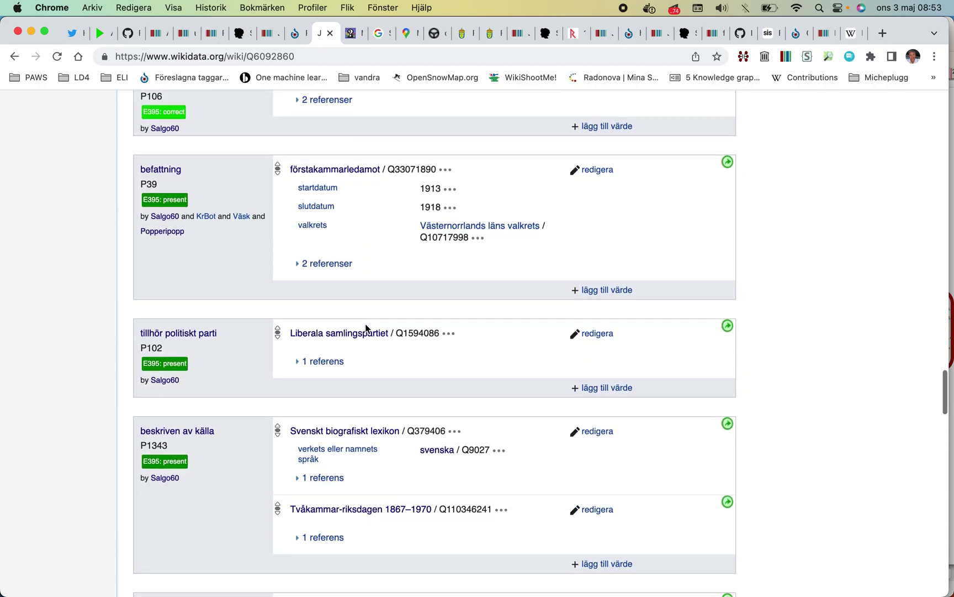
- Expand the befattning references, open the cited Svenskt porträttarkiv record in a new tab, and read its enlarged biography page
{"action": "left_click", "coordinate": [300, 264]}
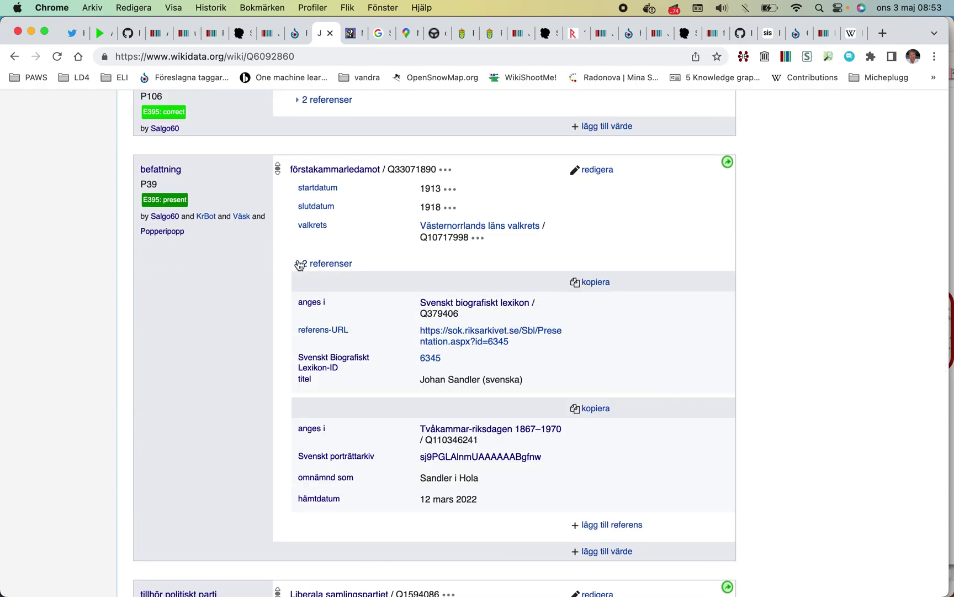
{"action": "scroll", "coordinate": [299, 264], "scroll_direction": "down", "scroll_amount": 2}
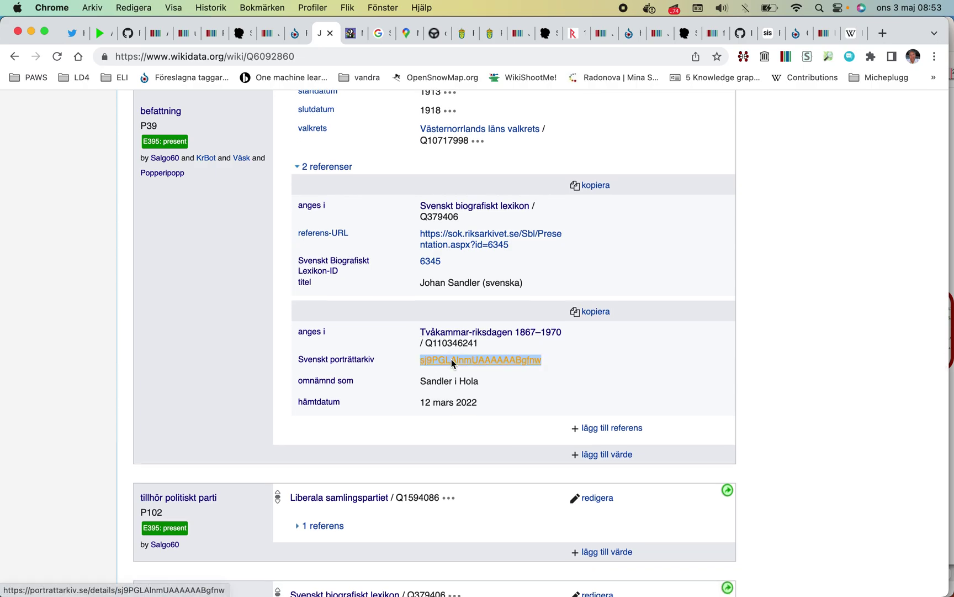
{"action": "right_click", "coordinate": [452, 360]}
{"action": "left_click", "coordinate": [470, 341]}
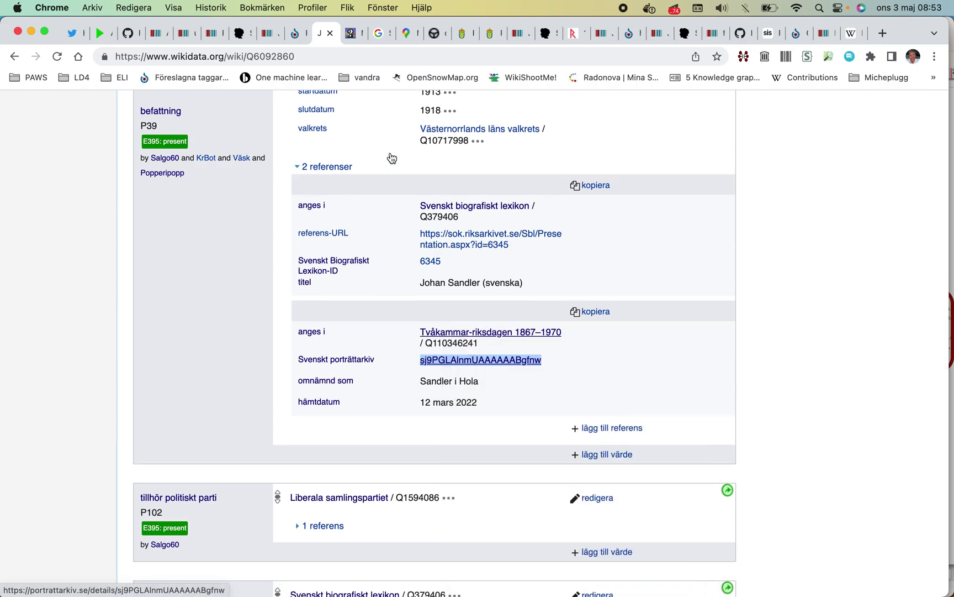
{"action": "left_click", "coordinate": [346, 35]}
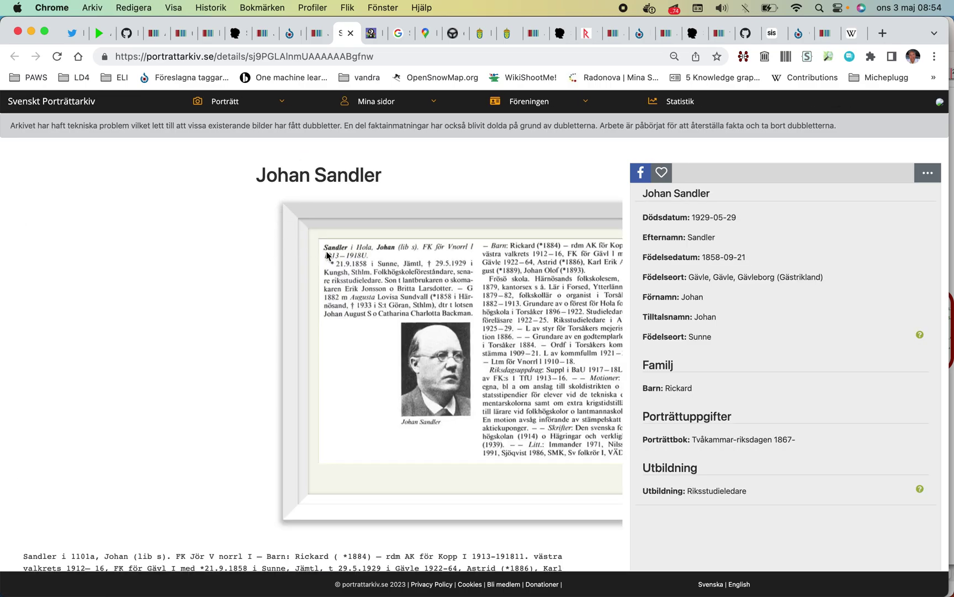
{"action": "left_click", "coordinate": [323, 253]}
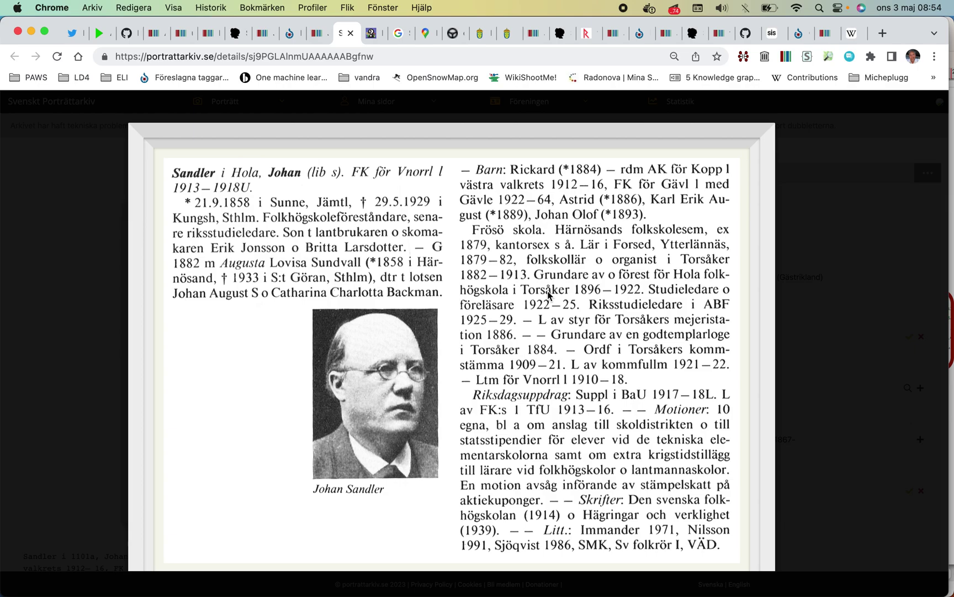
{"action": "scroll", "coordinate": [550, 298], "scroll_direction": "down", "scroll_amount": 1}
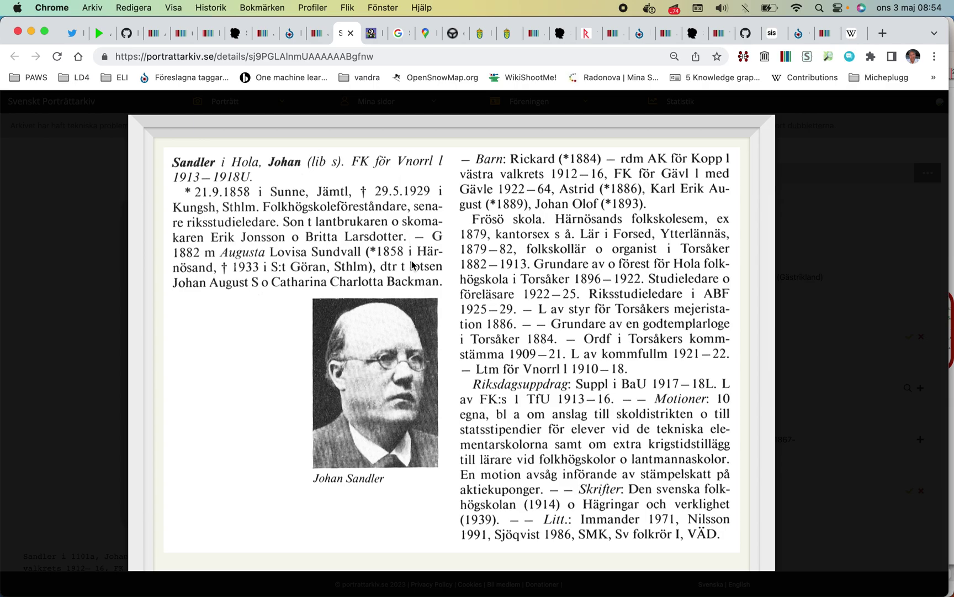
- Go to GitHub and open the Wikidata_riksdagen-corpus issue on Inkomst förmögenhet - Folkräkningar 1930 from the recent activity
{"action": "left_click", "coordinate": [378, 56]}
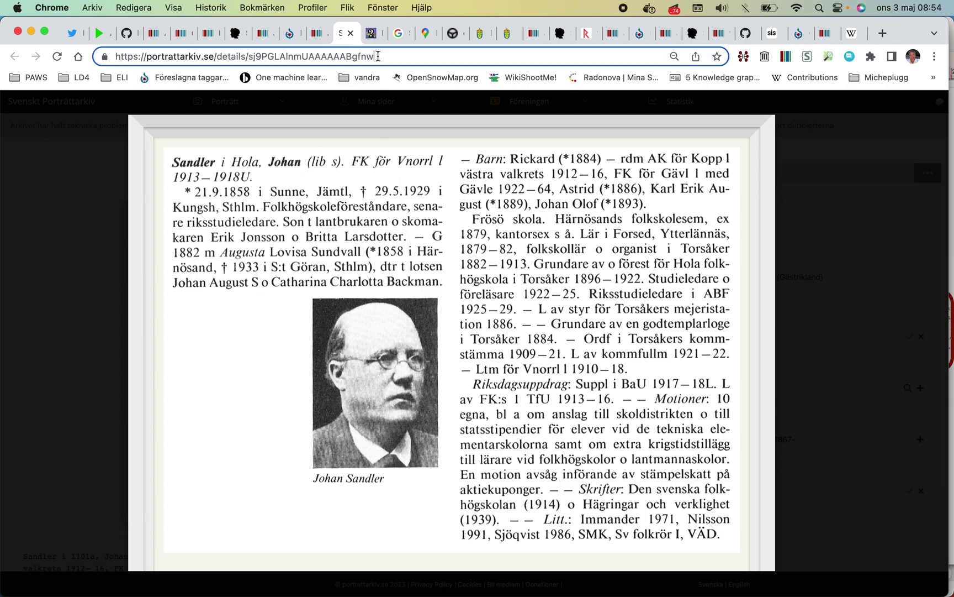
{"action": "type", "text": "gith"}
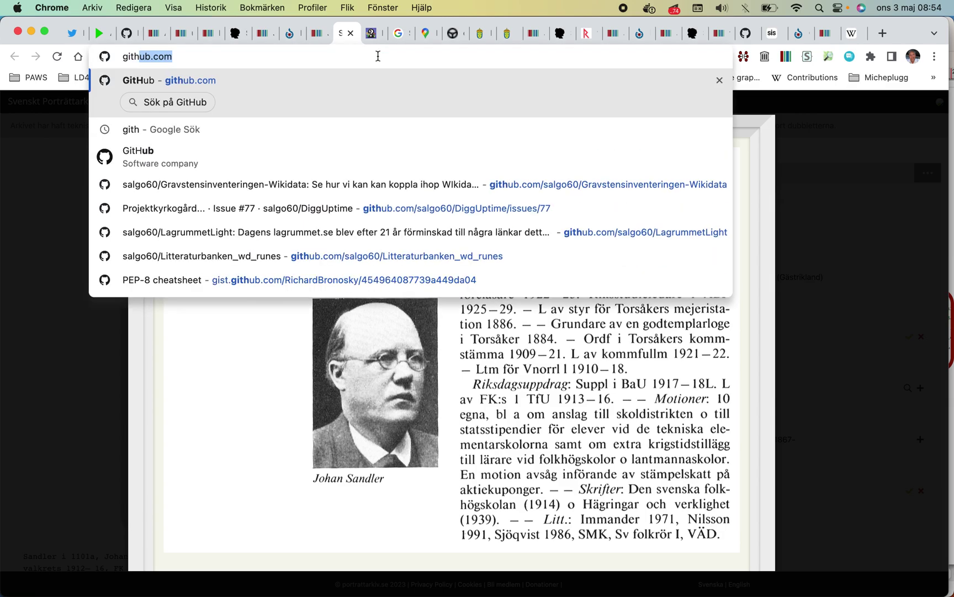
{"action": "key", "text": "Return"}
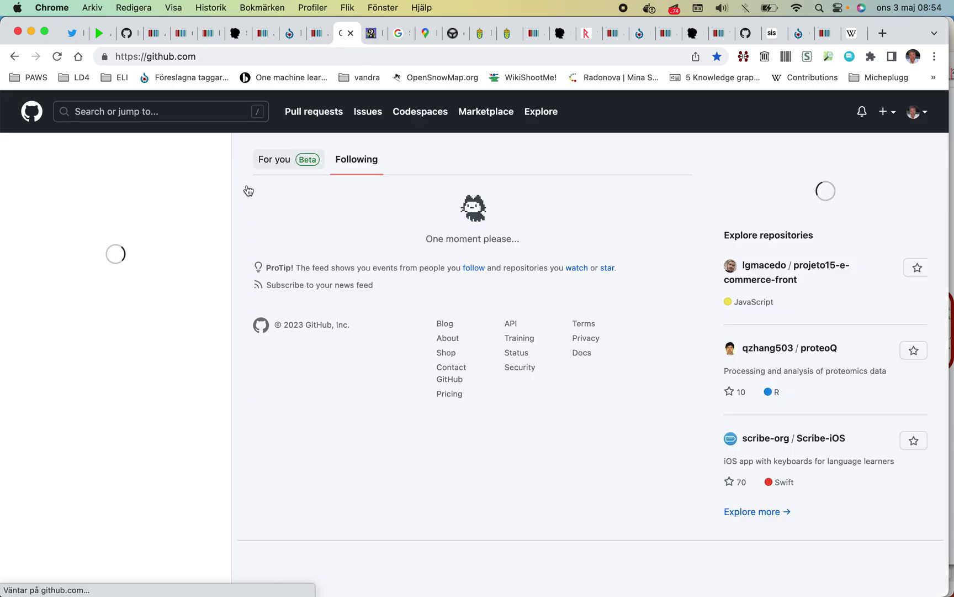
{"action": "scroll", "coordinate": [182, 260], "scroll_direction": "down", "scroll_amount": 4}
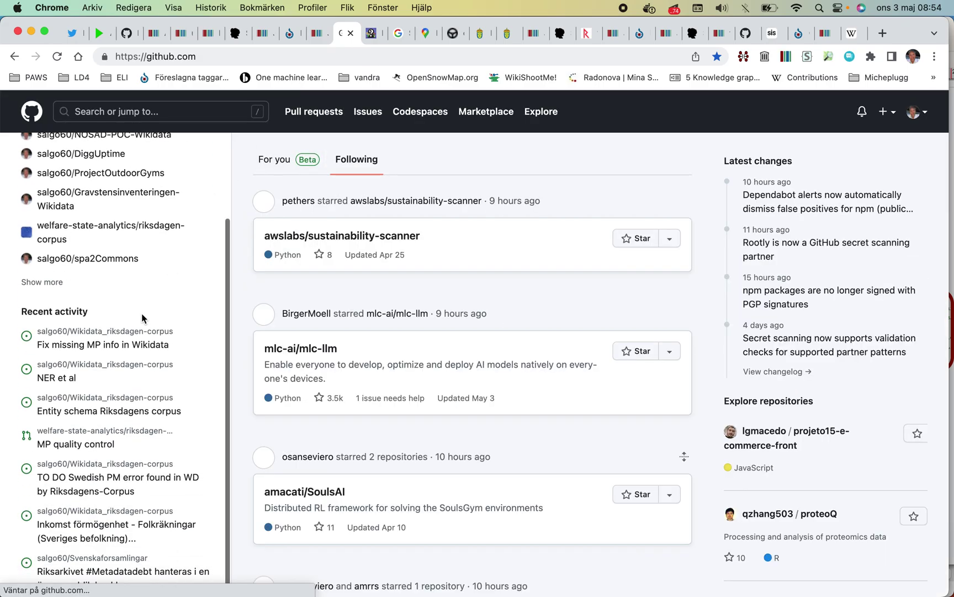
{"action": "mouse_move", "coordinate": [131, 420]}
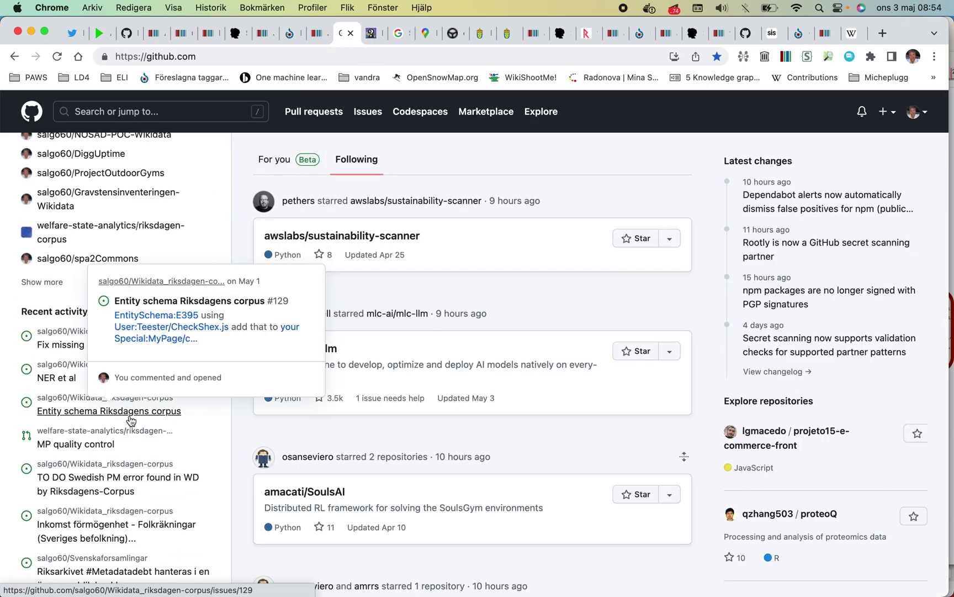
{"action": "left_click", "coordinate": [110, 529]}
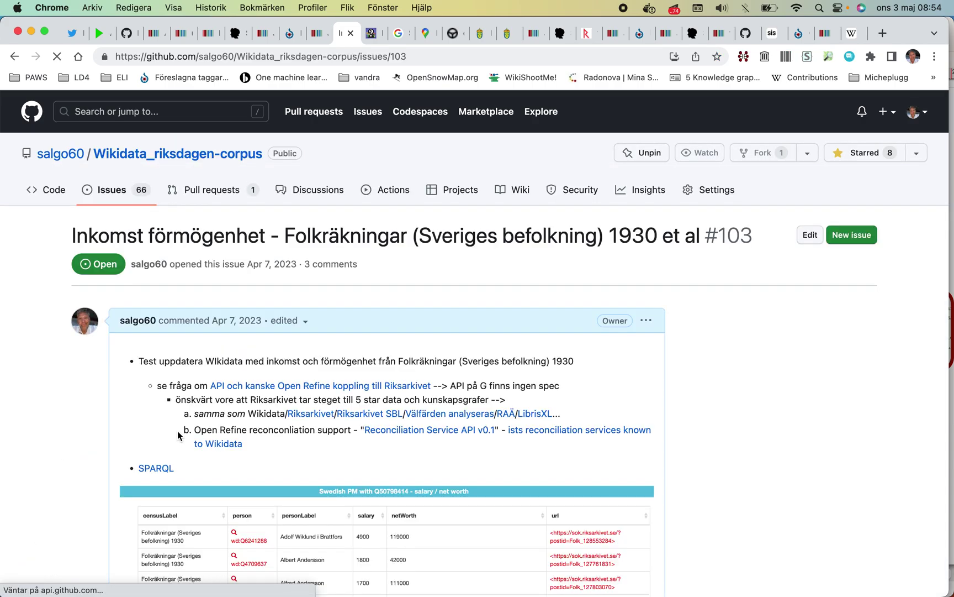
- Open the issue's first SPARQL query and examine the salary, netWorth and source URL columns for the 1930 census
{"action": "scroll", "coordinate": [606, 240], "scroll_direction": "down", "scroll_amount": 6}
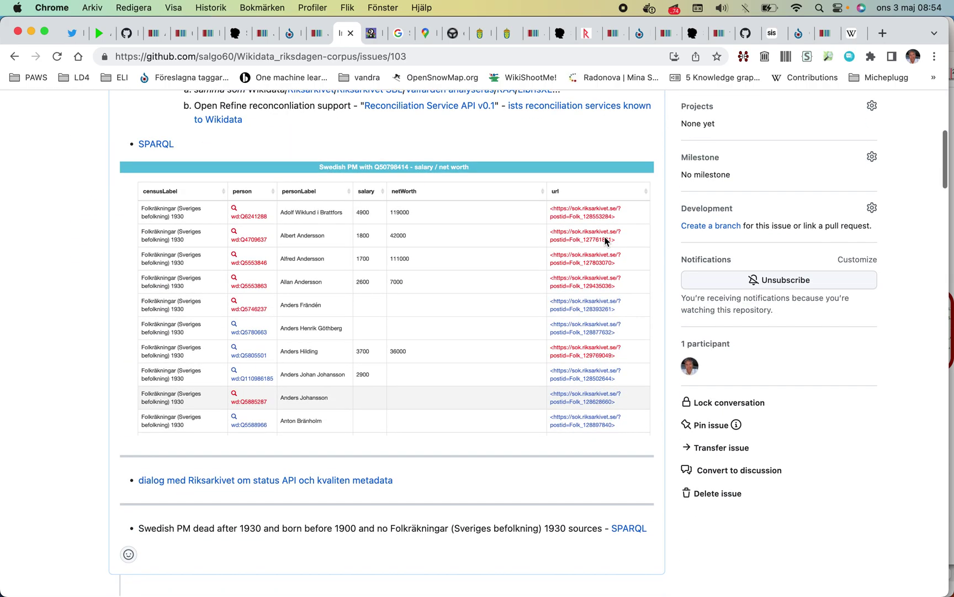
{"action": "left_click", "coordinate": [156, 146]}
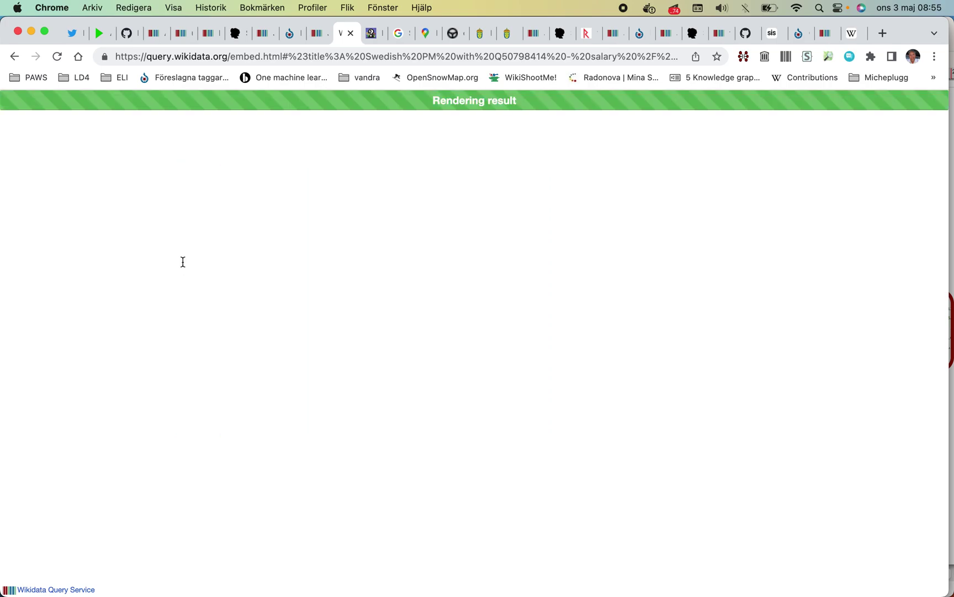
{"action": "scroll", "coordinate": [183, 265], "scroll_direction": "down", "scroll_amount": 15}
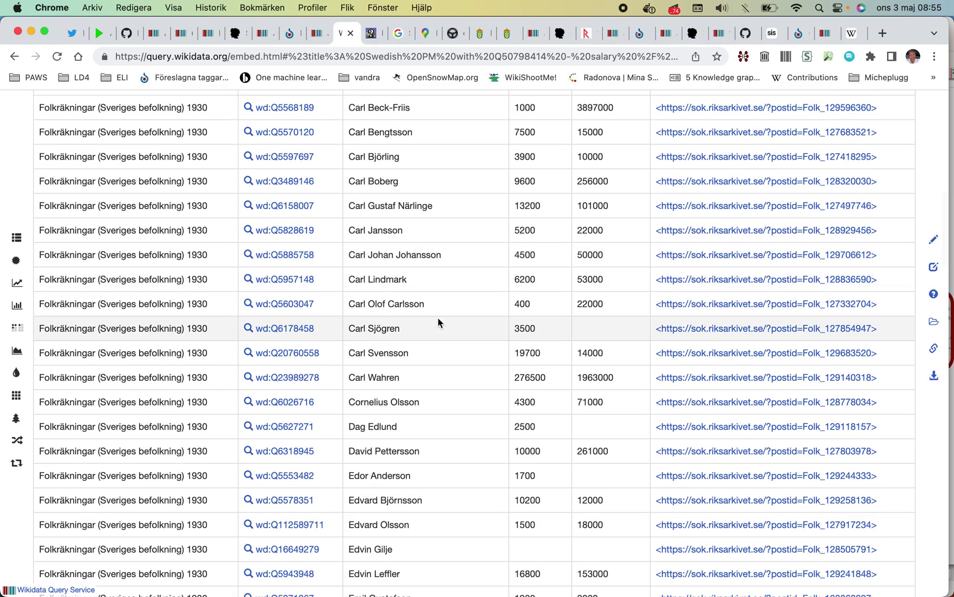
{"action": "scroll", "coordinate": [438, 319], "scroll_direction": "up", "scroll_amount": 10}
{"action": "scroll", "coordinate": [437, 318], "scroll_direction": "up", "scroll_amount": 1}
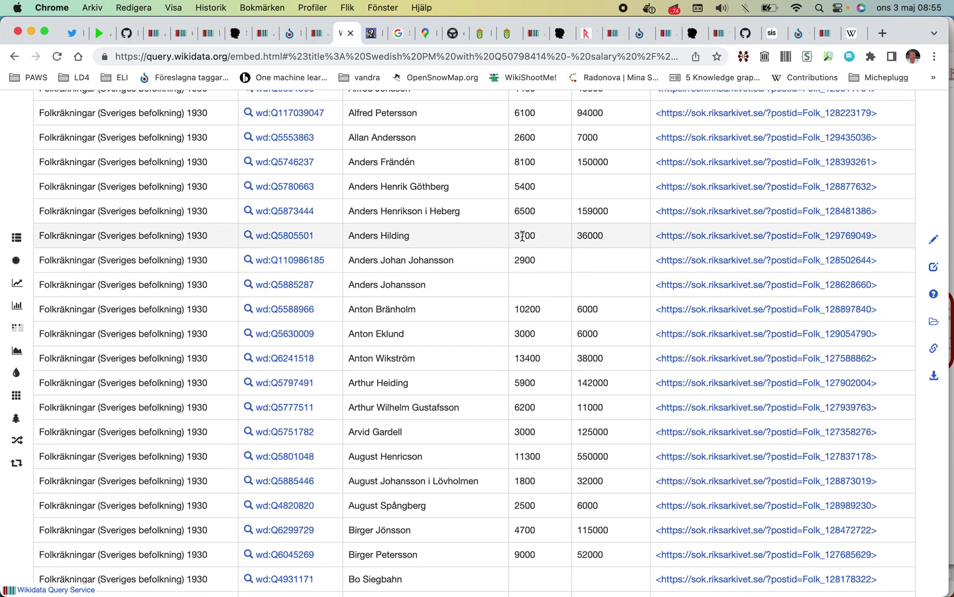
{"action": "scroll", "coordinate": [537, 241], "scroll_direction": "up", "scroll_amount": 4}
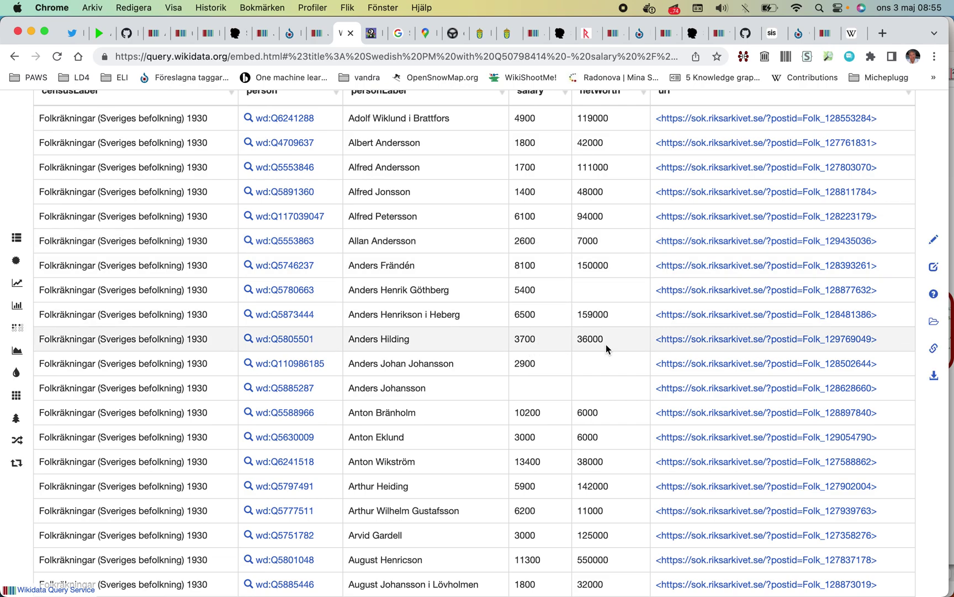
{"action": "scroll", "coordinate": [606, 345], "scroll_direction": "up", "scroll_amount": 1}
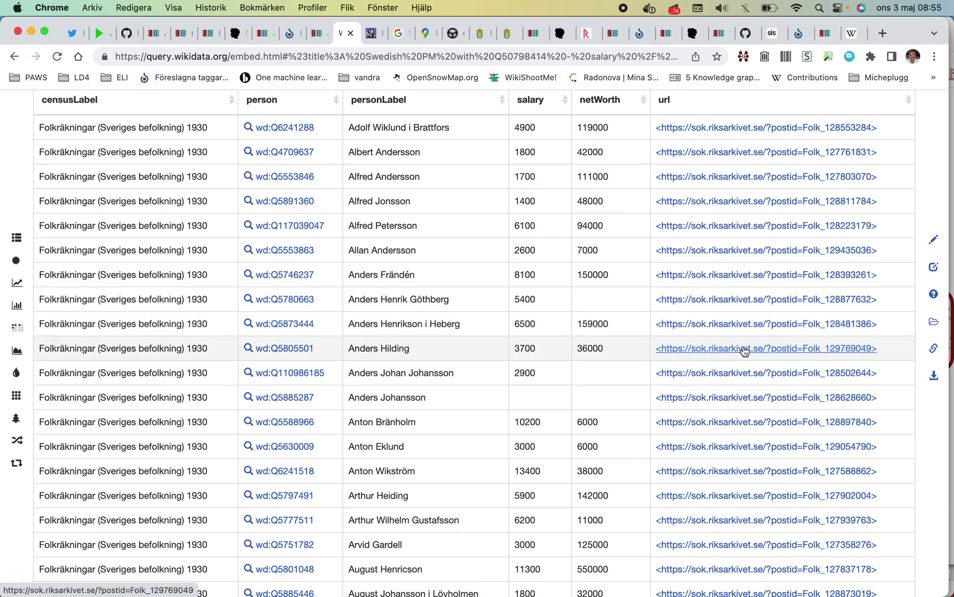
- Return to issue #103 and read the Add record comment with the marked taxed income in the biography scan
{"action": "left_click", "coordinate": [11, 57]}
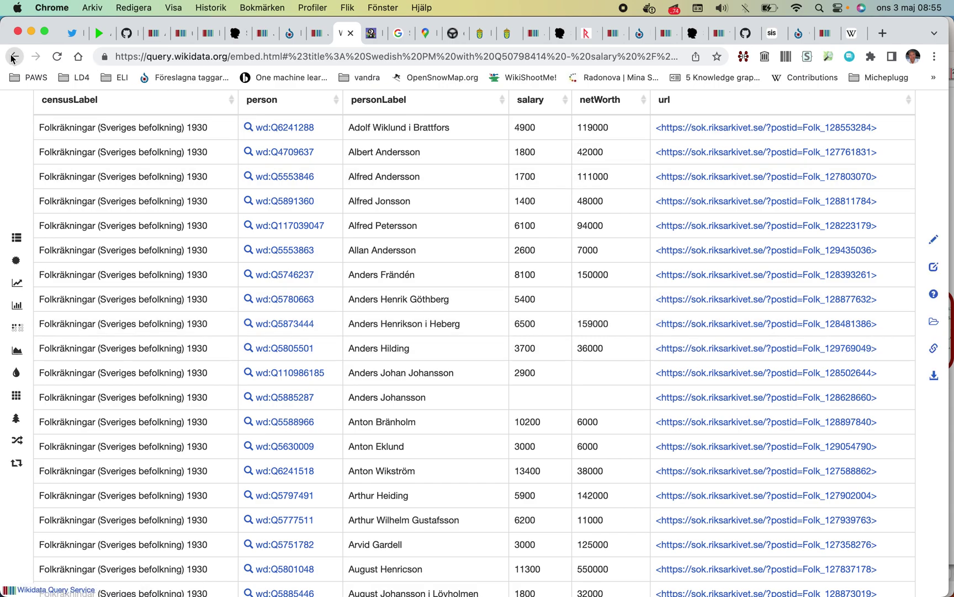
{"action": "scroll", "coordinate": [46, 168], "scroll_direction": "down", "scroll_amount": 20}
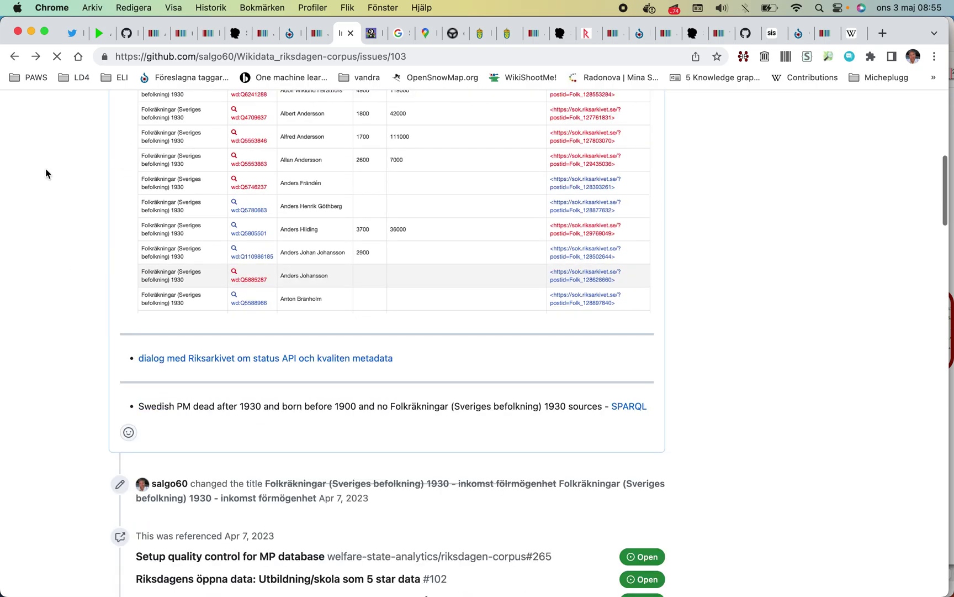
{"action": "scroll", "coordinate": [45, 173], "scroll_direction": "down", "scroll_amount": 3}
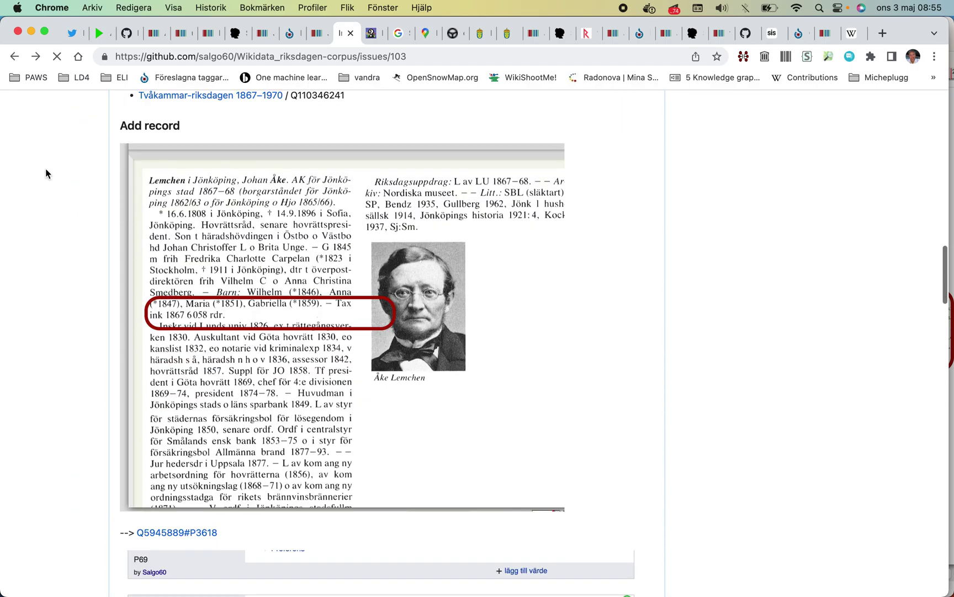
{"action": "scroll", "coordinate": [45, 173], "scroll_direction": "up", "scroll_amount": 5}
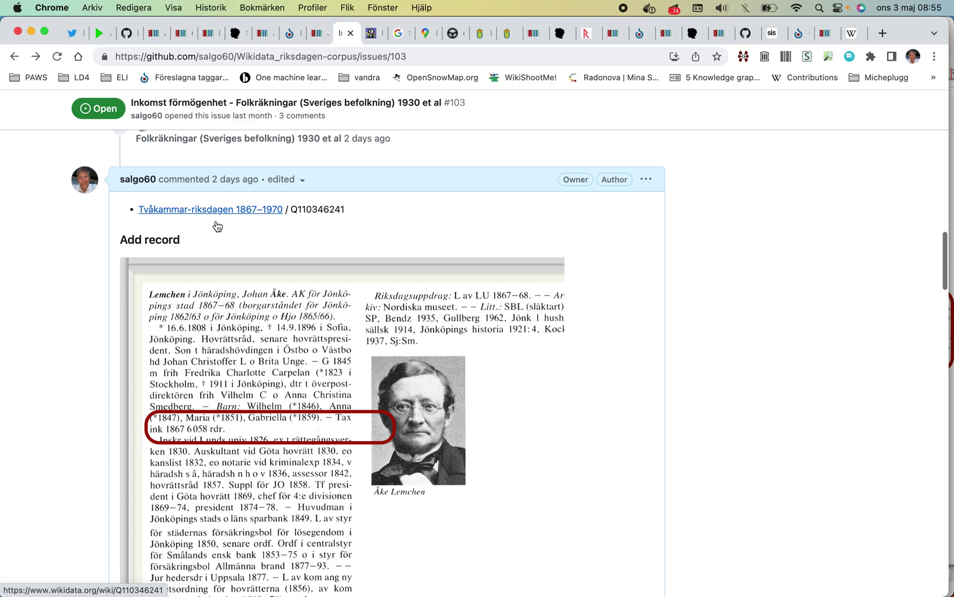
{"action": "scroll", "coordinate": [217, 225], "scroll_direction": "down", "scroll_amount": 3}
{"action": "scroll", "coordinate": [218, 225], "scroll_direction": "up", "scroll_amount": 2}
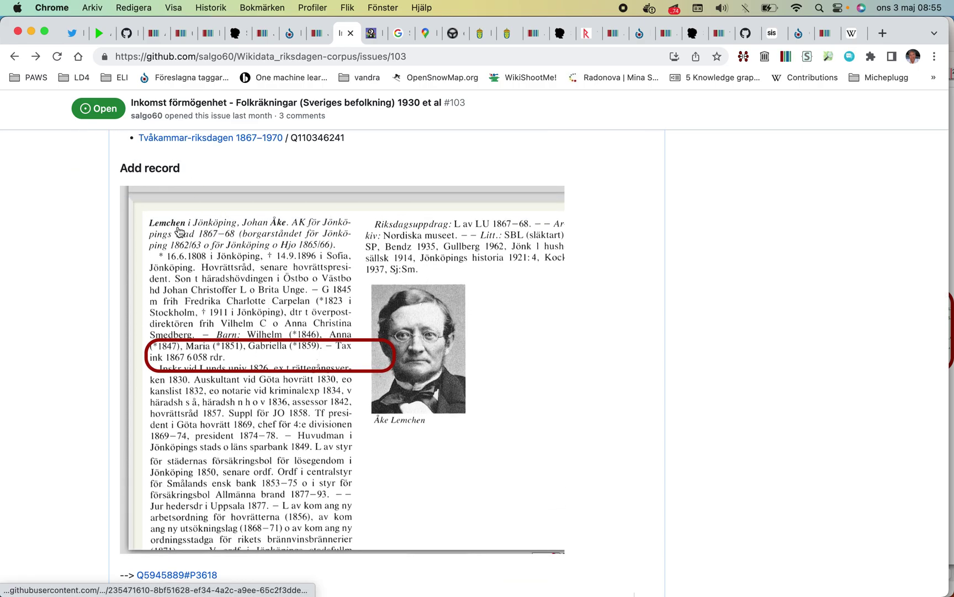
- View the comment's biography scan at full size, then open the linked Q5945889#P3618 and inspect its bruttolön statement
{"action": "left_click", "coordinate": [216, 361]}
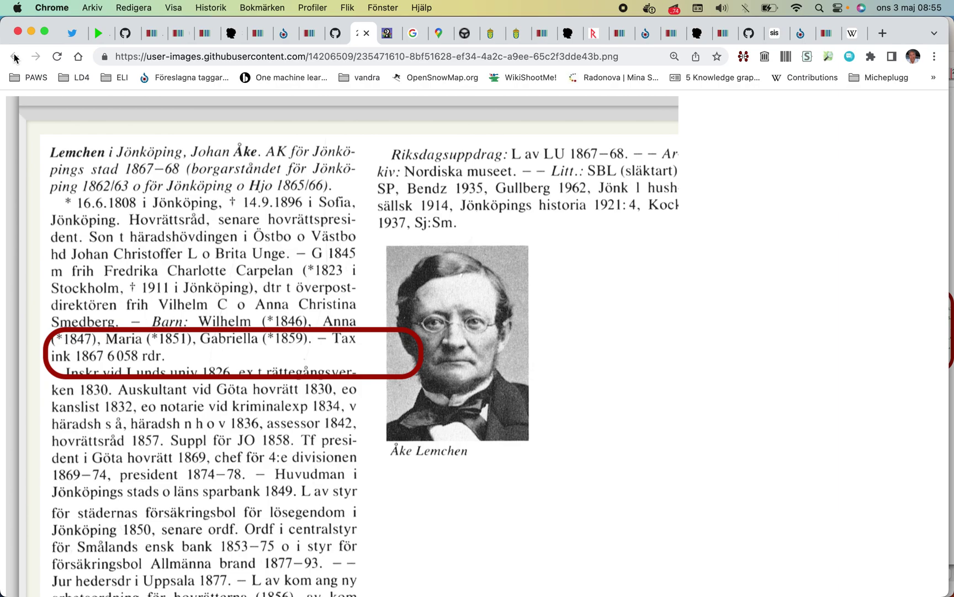
{"action": "left_click", "coordinate": [337, 34]}
{"action": "scroll", "coordinate": [301, 149], "scroll_direction": "down", "scroll_amount": 2}
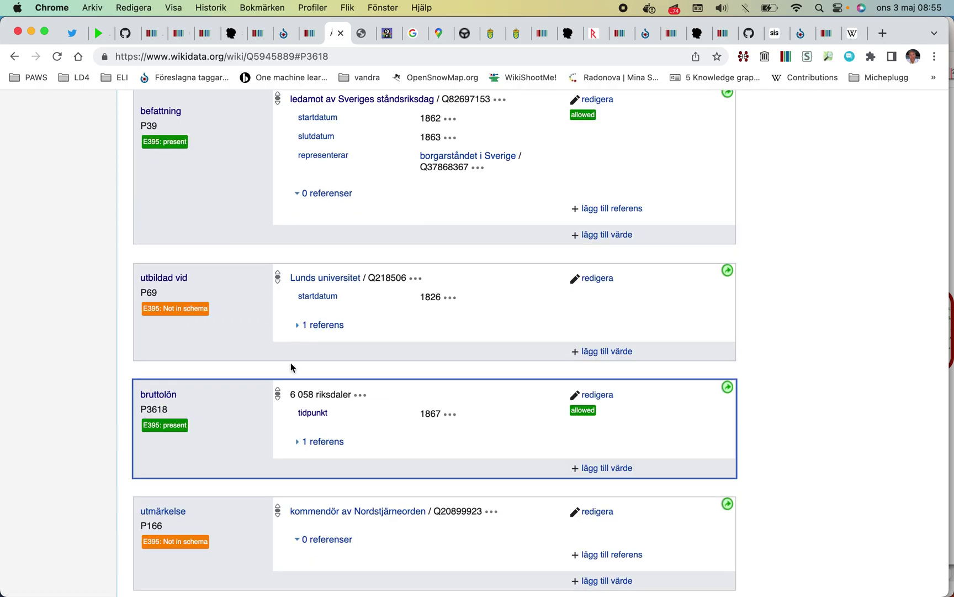
- Expand the bruttolön statement's reference and examine its source, retrieval date, volume and page details
{"action": "scroll", "coordinate": [292, 366], "scroll_direction": "down", "scroll_amount": 2}
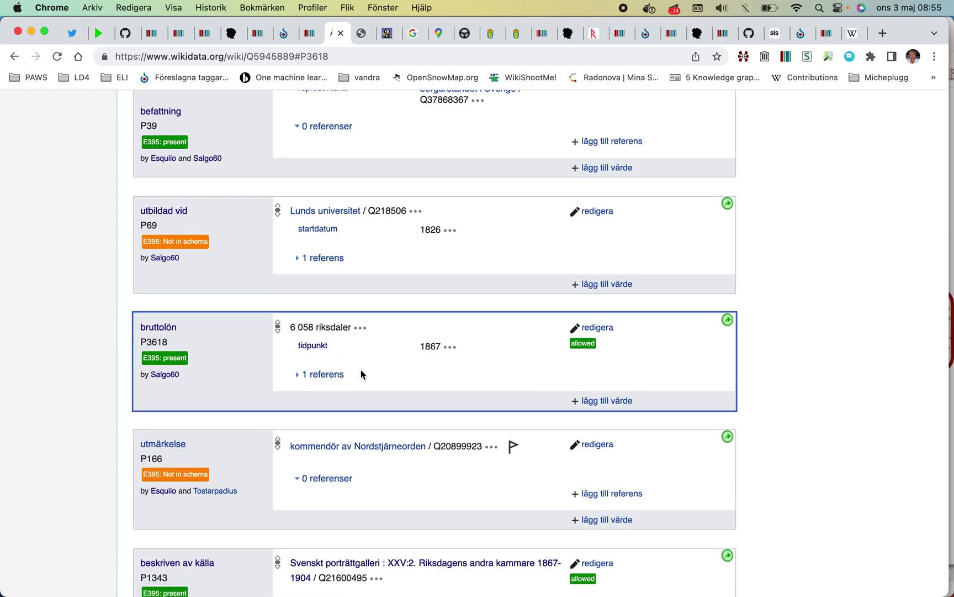
{"action": "left_click", "coordinate": [299, 379]}
{"action": "scroll", "coordinate": [301, 379], "scroll_direction": "down", "scroll_amount": 4}
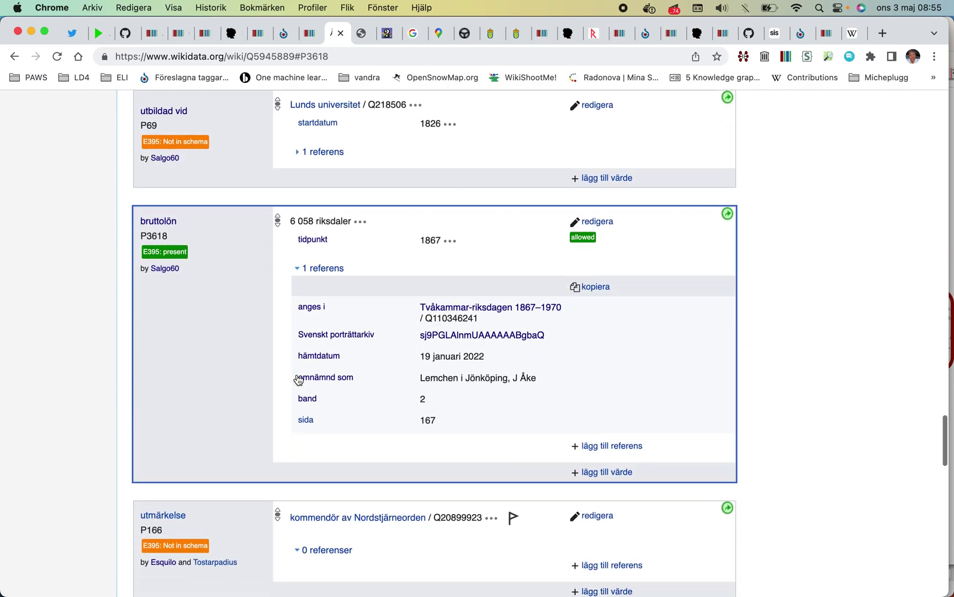
{"action": "scroll", "coordinate": [442, 317], "scroll_direction": "down", "scroll_amount": 3}
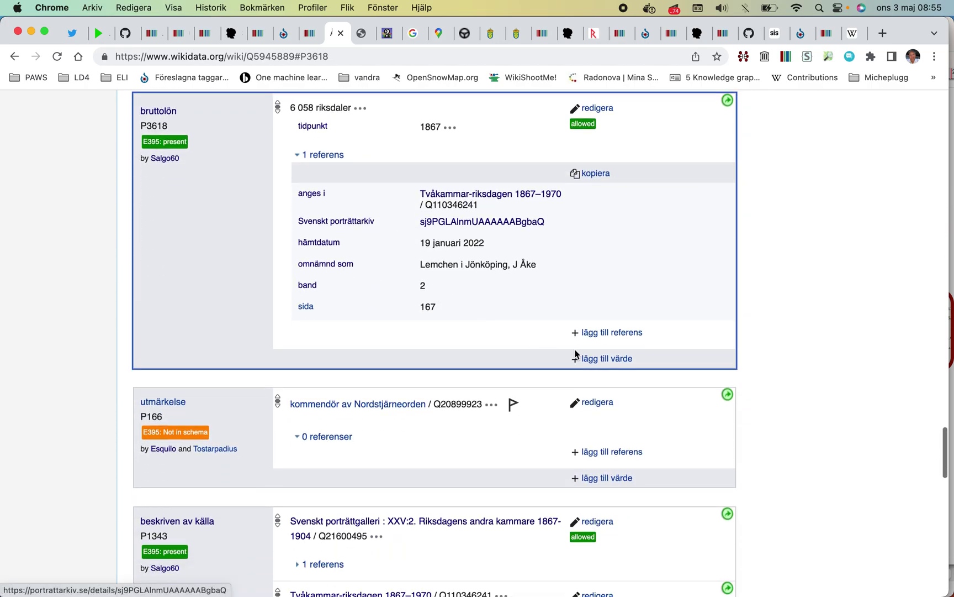
- Draft a second bruttolön value of 6058 with riksdaler as its unit
{"action": "left_click", "coordinate": [598, 360]}
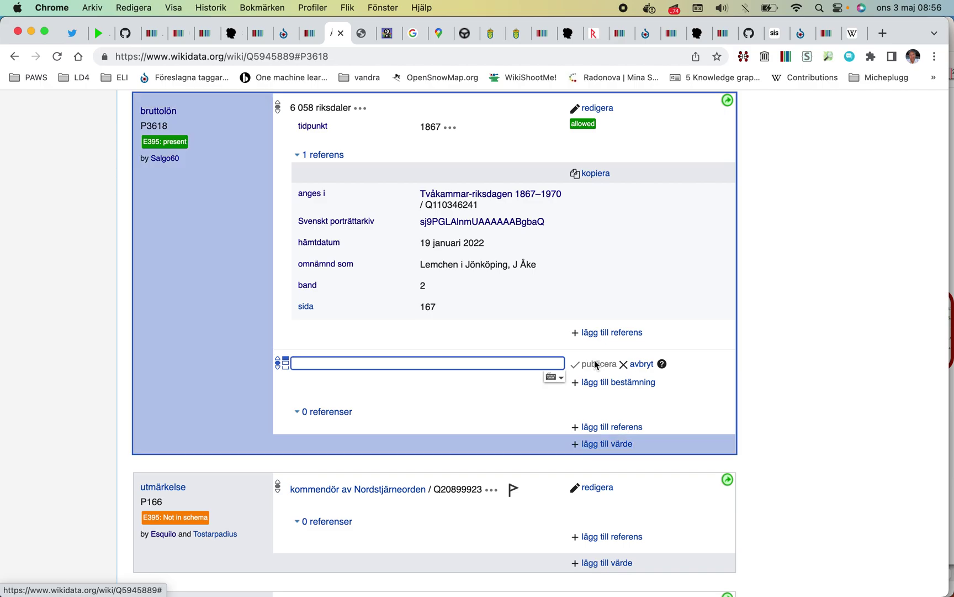
{"action": "type", "text": "60"}
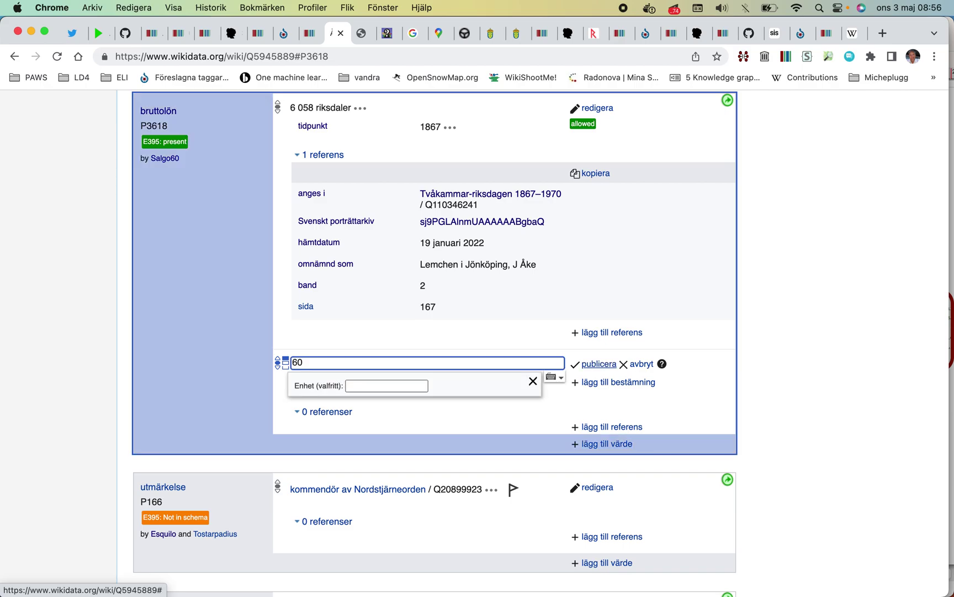
{"action": "type", "text": "58"}
{"action": "left_click", "coordinate": [374, 385]}
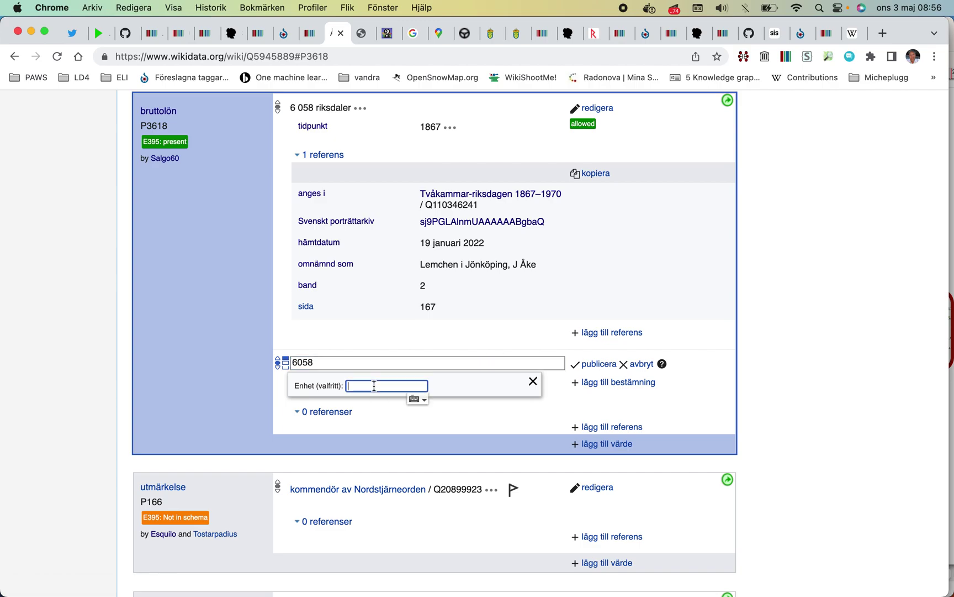
{"action": "type", "text": "rdr"}
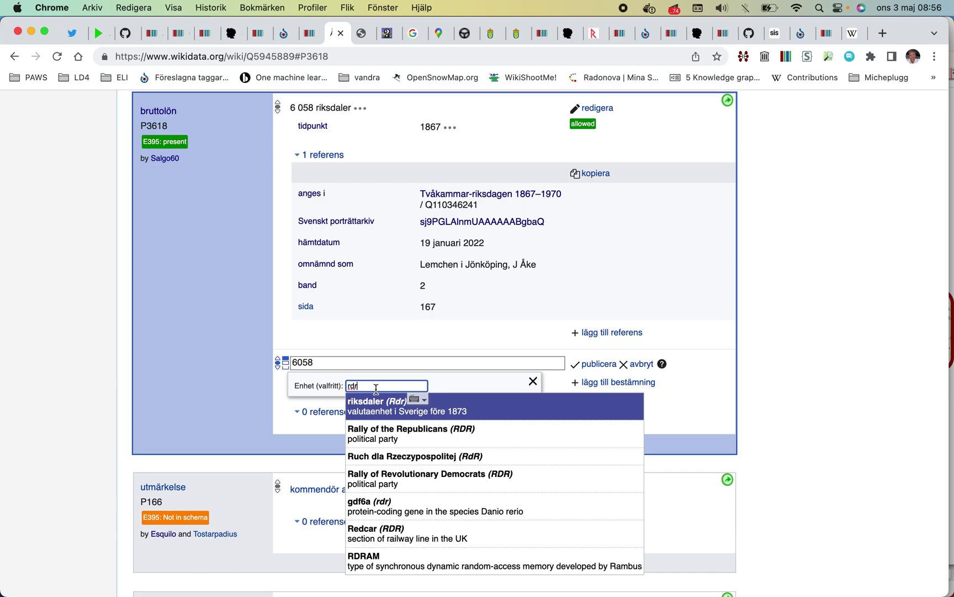
{"action": "left_click", "coordinate": [377, 402]}
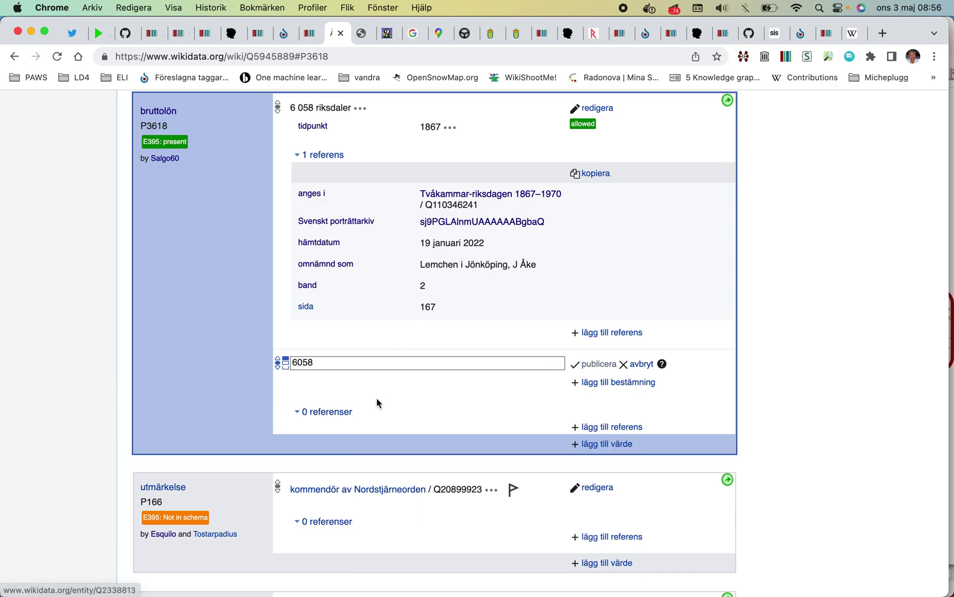
- Add a tidpunkt qualifier of 1867 to the draft bruttolön value, and discard the unpublished entry
{"action": "left_click", "coordinate": [607, 383]}
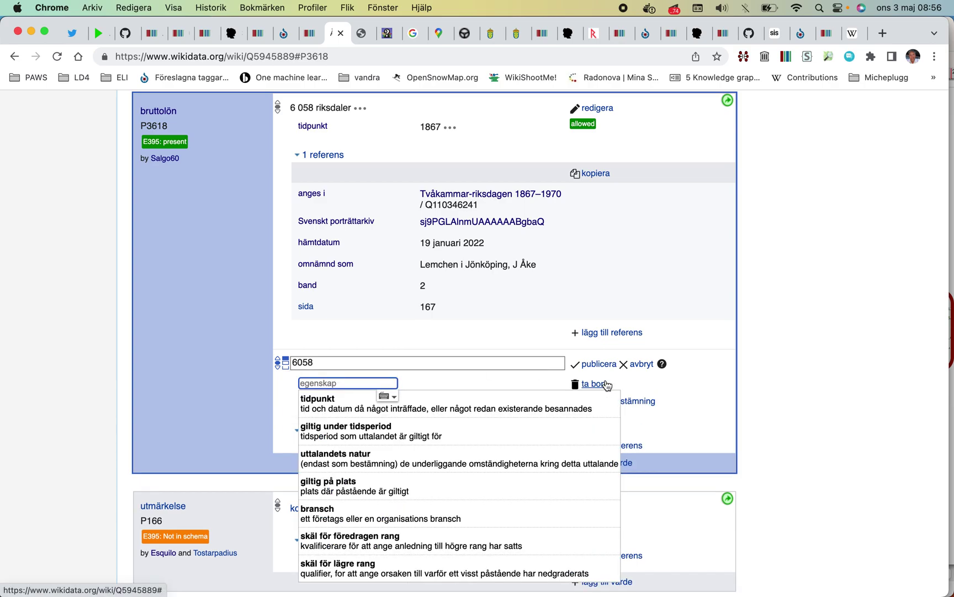
{"action": "type", "text": "tidp"}
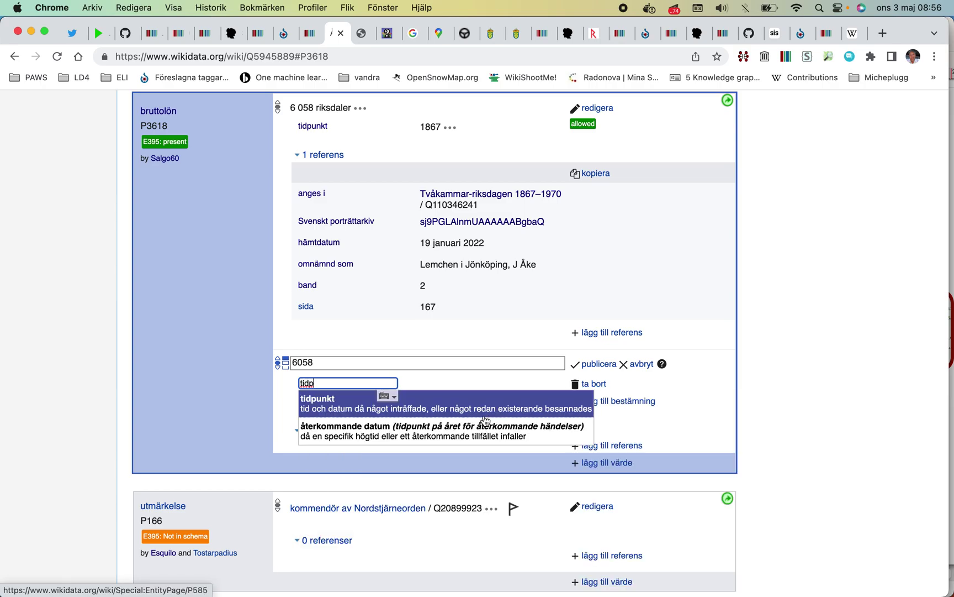
{"action": "key", "text": "Return"}
{"action": "type", "text": "1867"}
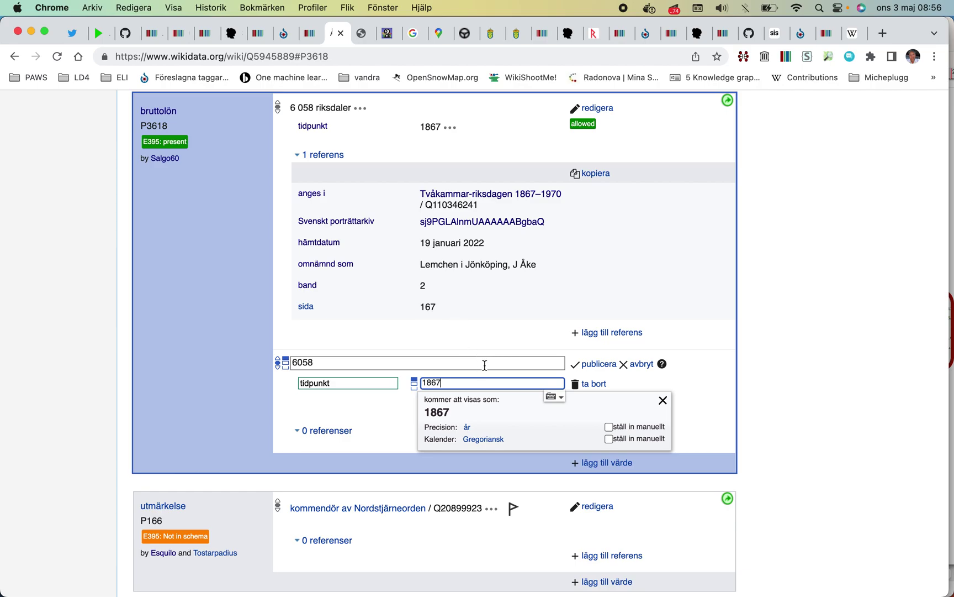
{"action": "left_click", "coordinate": [640, 363]}
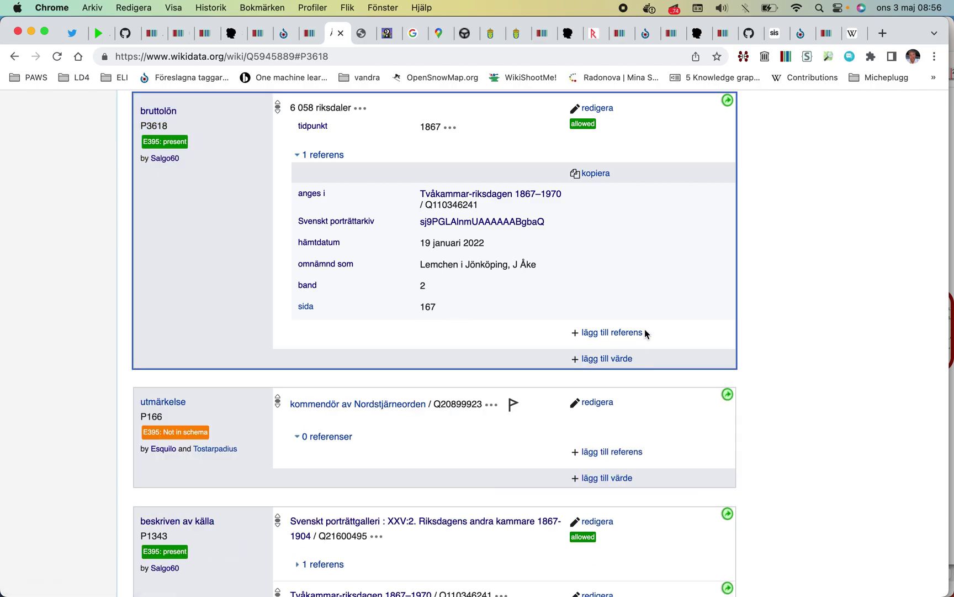
- Open the Svenskt porträttarkiv record cited in the bruttolön reference in a new tab and switch to it
{"action": "scroll", "coordinate": [644, 332], "scroll_direction": "up", "scroll_amount": 2}
{"action": "scroll", "coordinate": [646, 333], "scroll_direction": "down", "scroll_amount": 5}
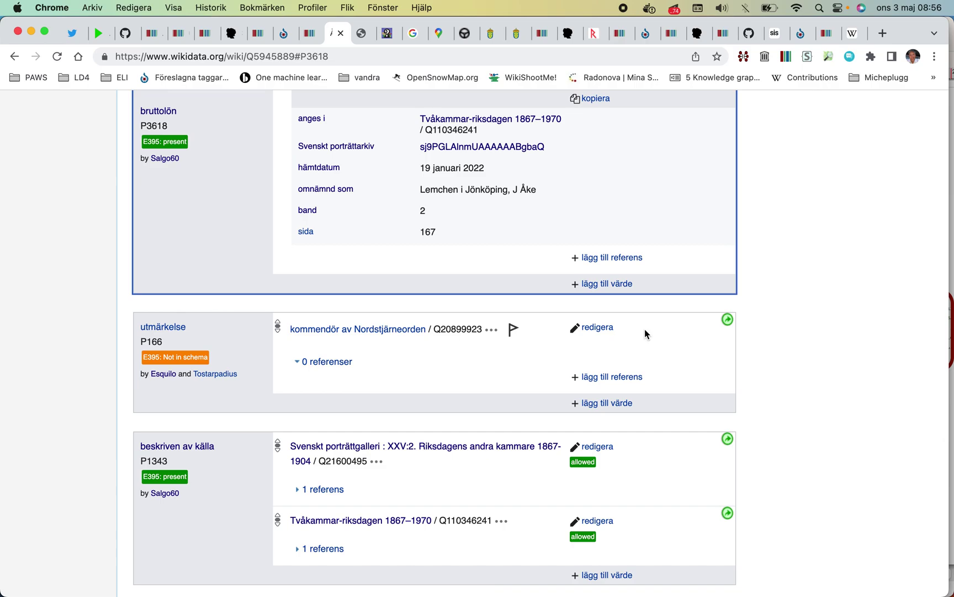
{"action": "right_click", "coordinate": [475, 149]}
{"action": "left_click", "coordinate": [482, 157]}
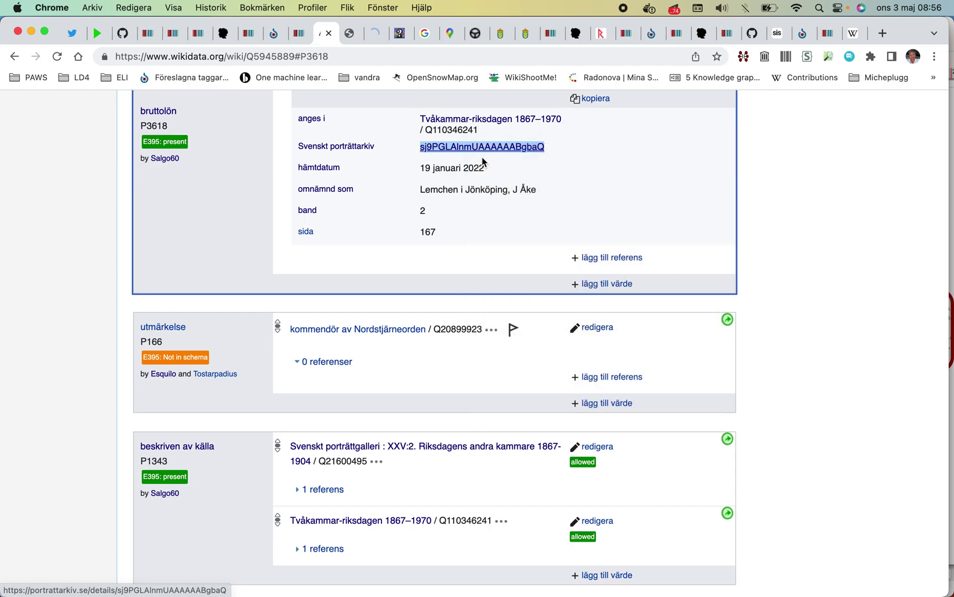
{"action": "left_click", "coordinate": [378, 35]}
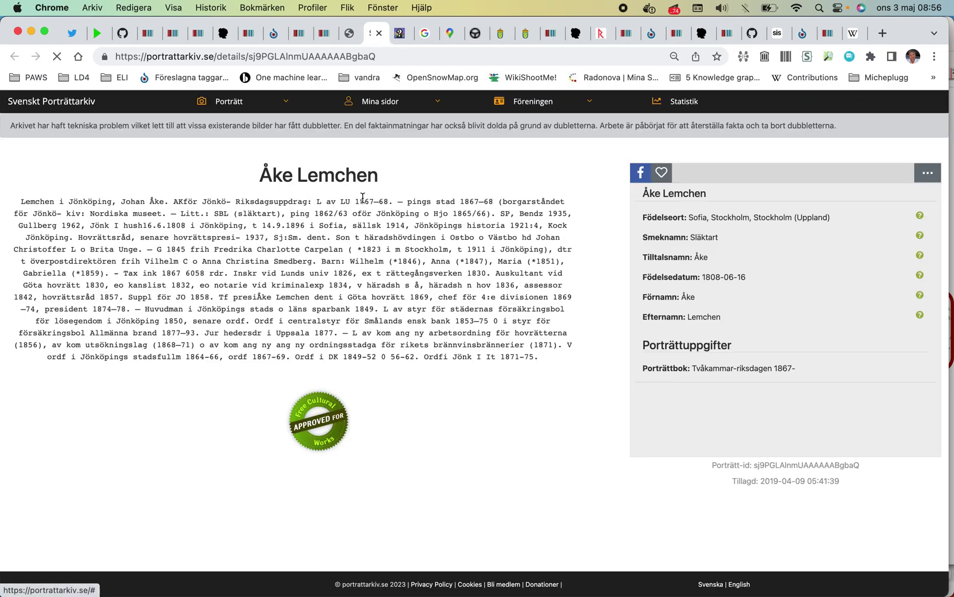
- Enlarge the record's biography scan, read the 1867 taxed income and career text, and close the record
{"action": "left_click", "coordinate": [286, 366]}
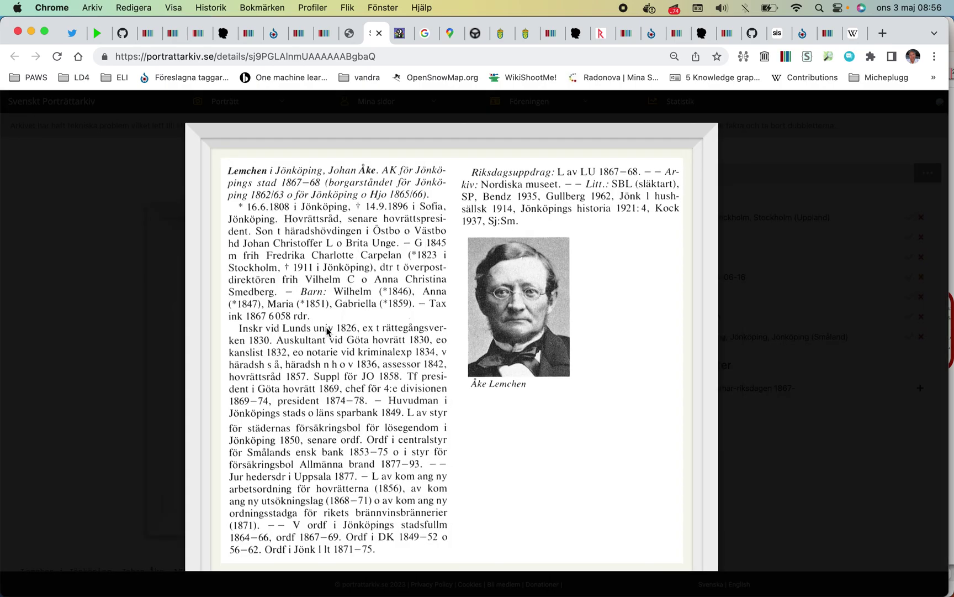
{"action": "scroll", "coordinate": [349, 300], "scroll_direction": "up", "scroll_amount": 3}
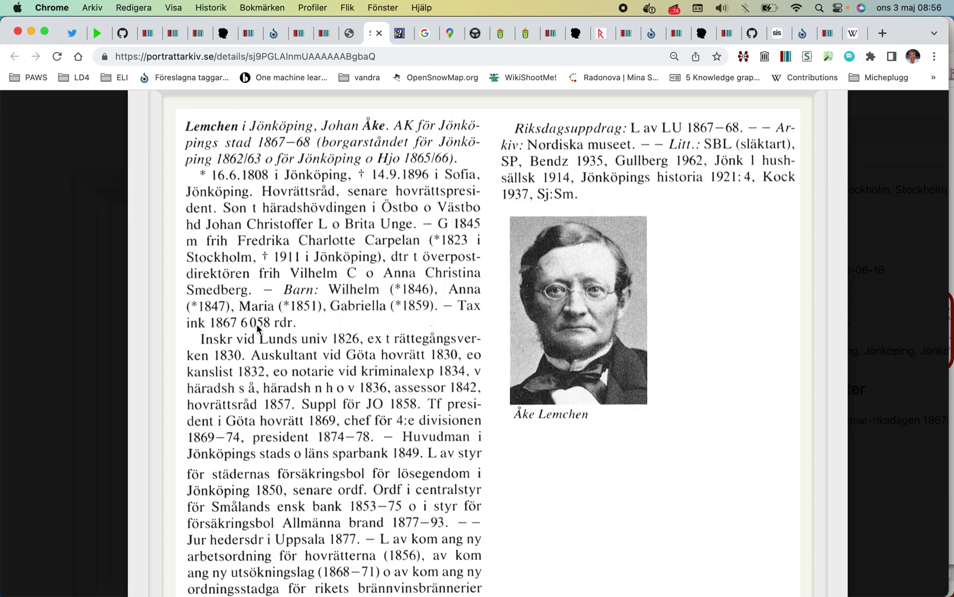
{"action": "scroll", "coordinate": [257, 329], "scroll_direction": "down", "scroll_amount": 5}
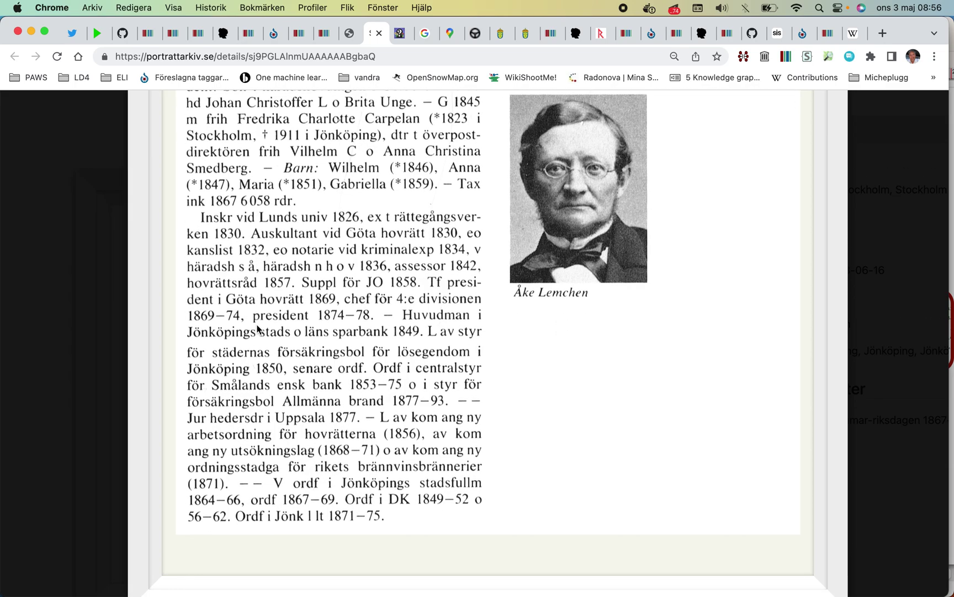
{"action": "scroll", "coordinate": [258, 329], "scroll_direction": "up", "scroll_amount": 4}
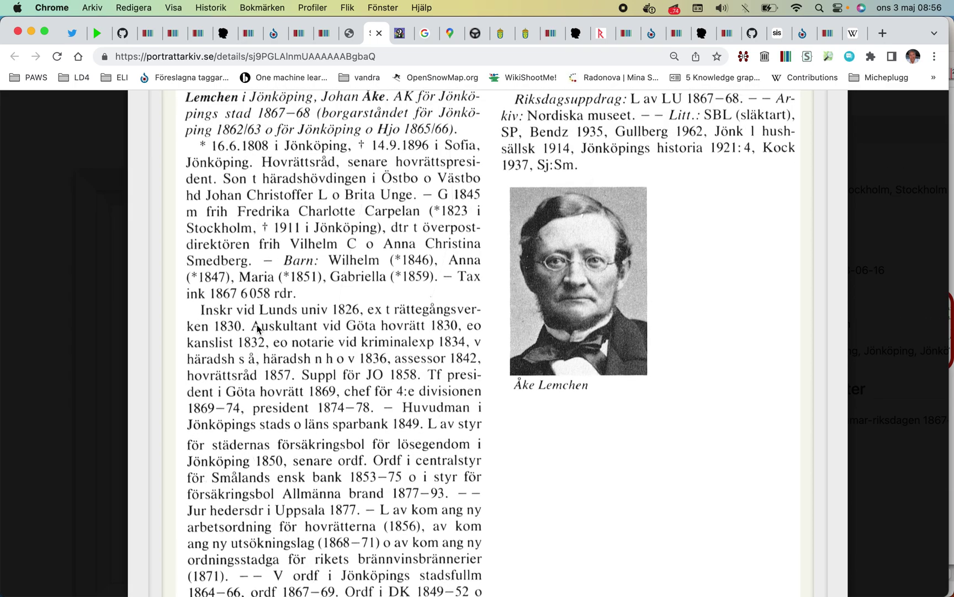
{"action": "left_click", "coordinate": [380, 33]}
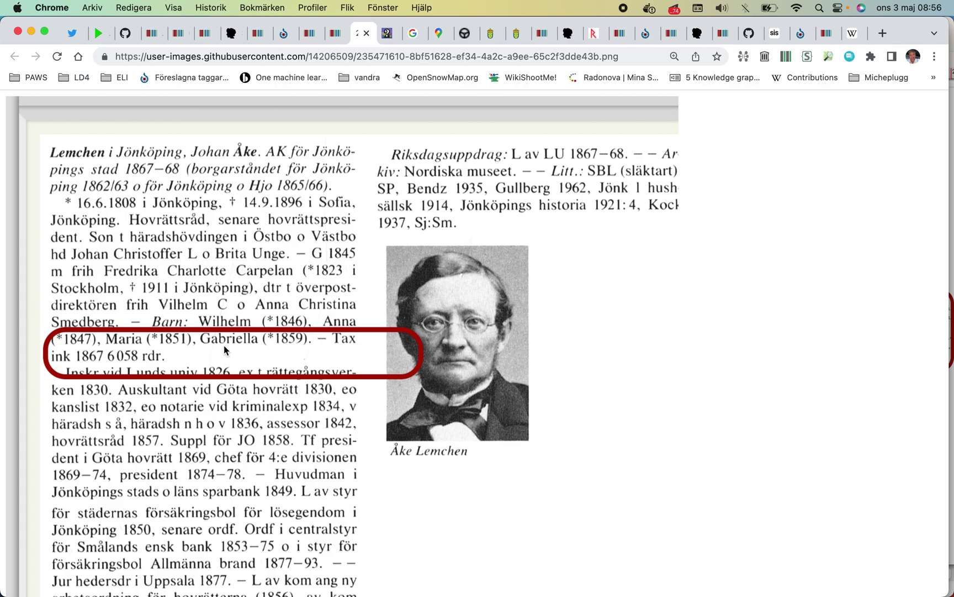
- Return to the Wikidata item and expand the reference of its utbildad vid statement
{"action": "left_click", "coordinate": [337, 35]}
{"action": "scroll", "coordinate": [360, 220], "scroll_direction": "up", "scroll_amount": 5}
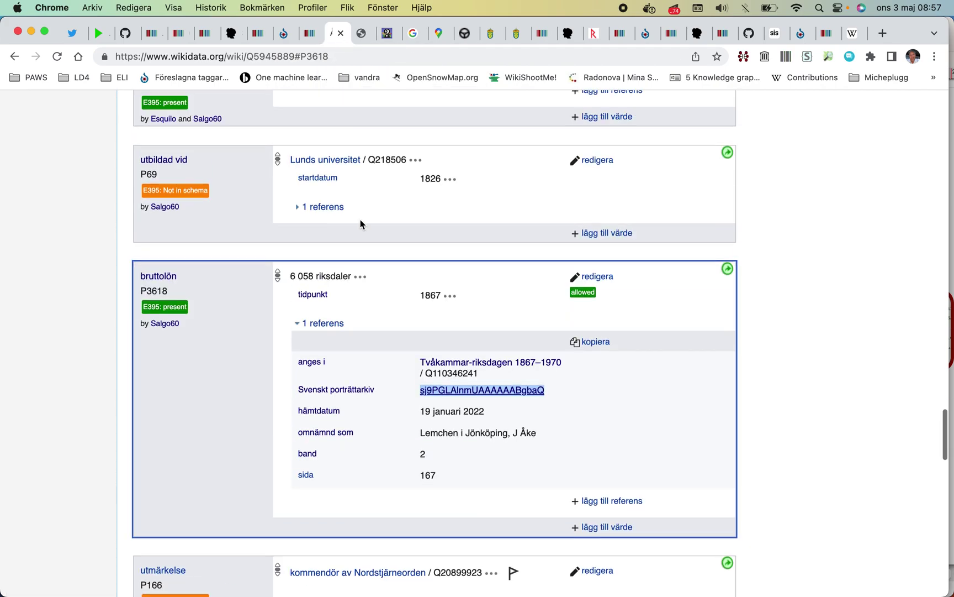
{"action": "left_click", "coordinate": [298, 291]}
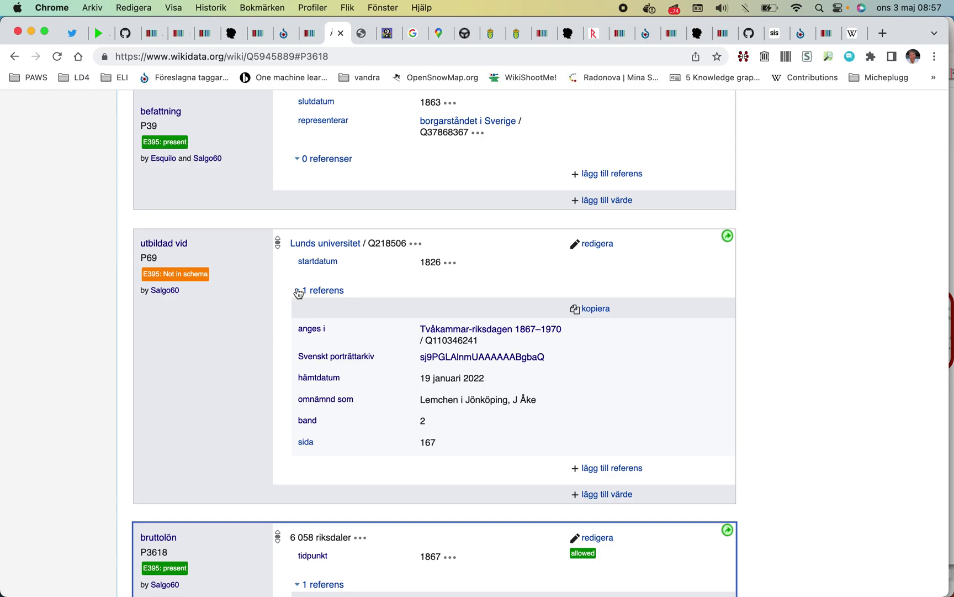
- Expand the reference of the namn (P2561) statement and examine its source details
{"action": "scroll", "coordinate": [298, 293], "scroll_direction": "up", "scroll_amount": 20}
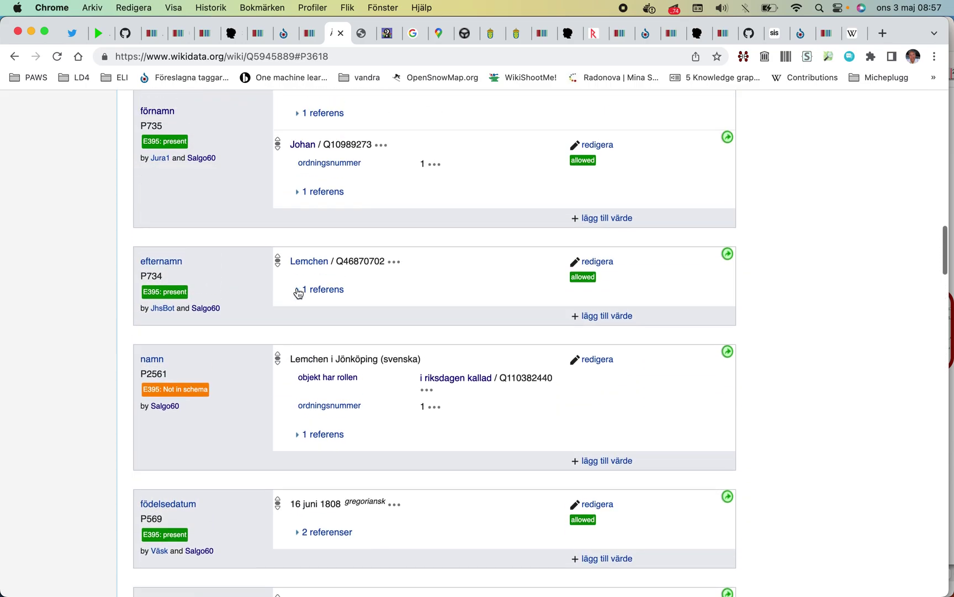
{"action": "left_click", "coordinate": [303, 440]}
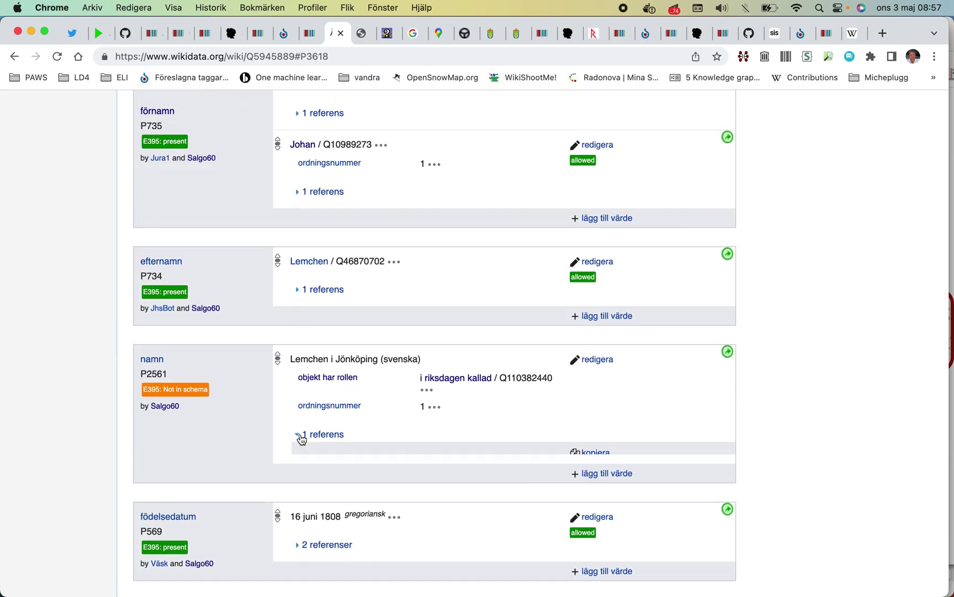
{"action": "scroll", "coordinate": [301, 439], "scroll_direction": "down", "scroll_amount": 3}
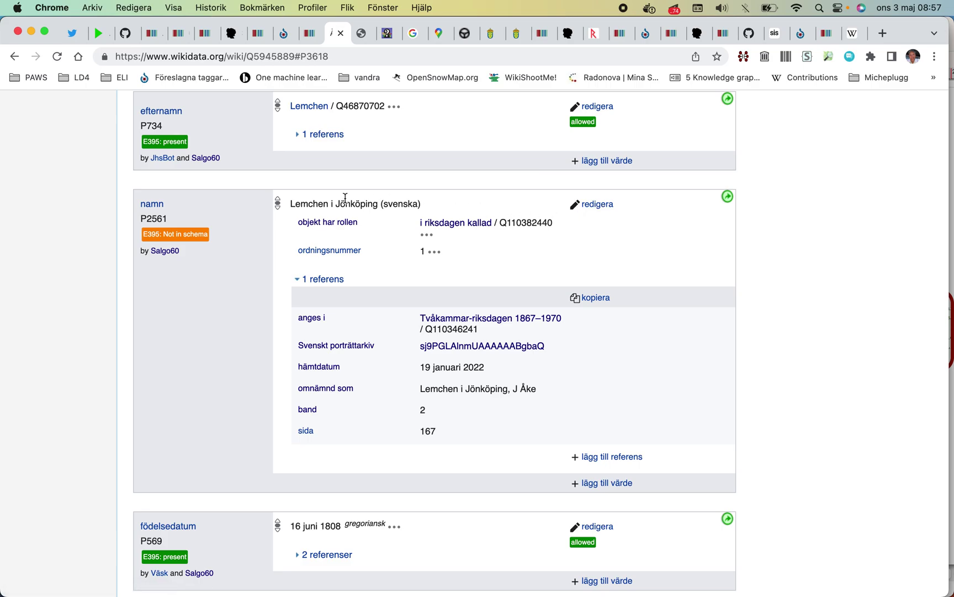
- Copy the word Jönköping from the namn statement's value
{"action": "double_click", "coordinate": [367, 202]}
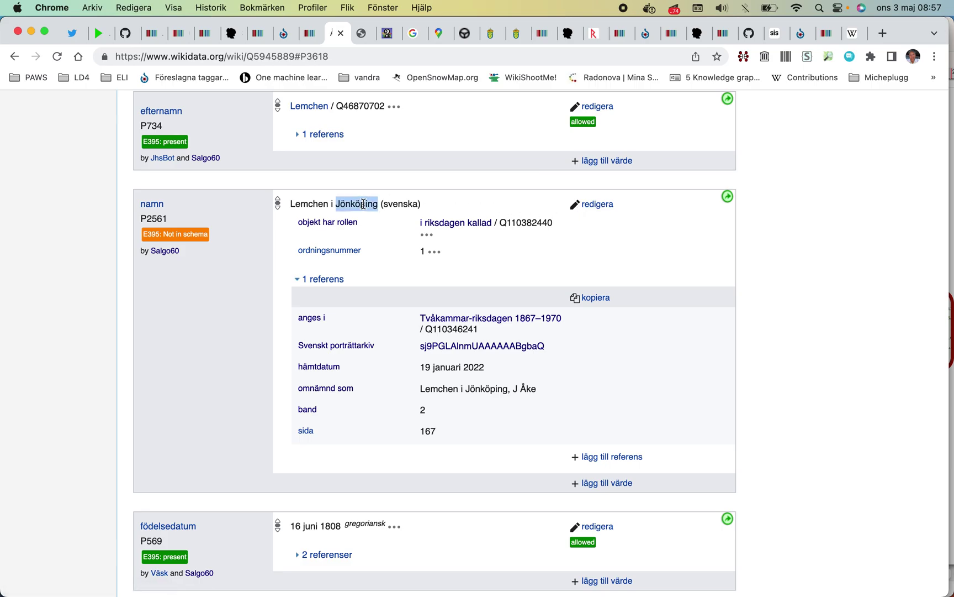
{"action": "right_click", "coordinate": [365, 203]}
{"action": "left_click", "coordinate": [376, 231]}
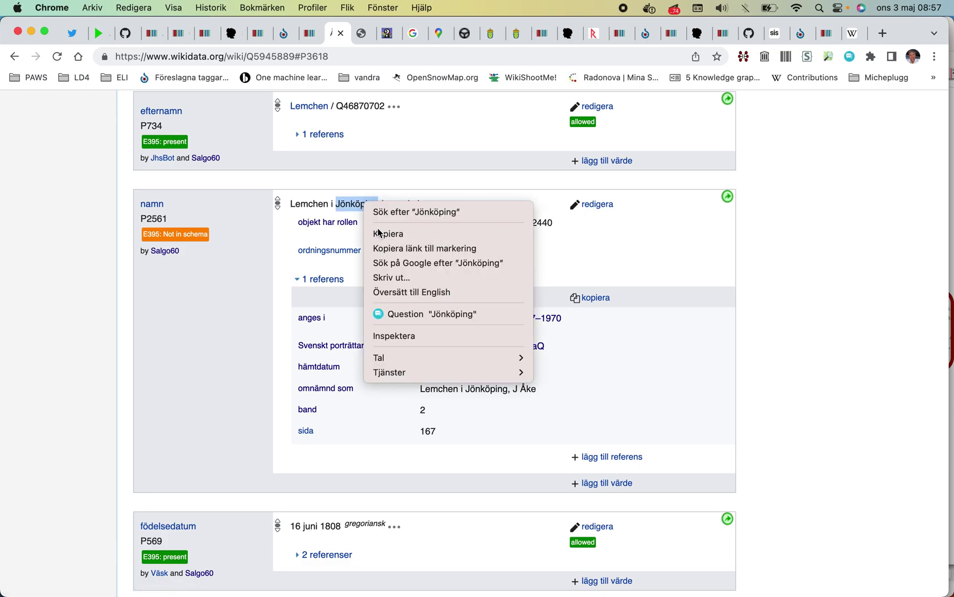
- Start a new qualifier on the namn statement and search for a suitable property using "objekt", "beskr" and "about"
{"action": "left_click", "coordinate": [576, 208]}
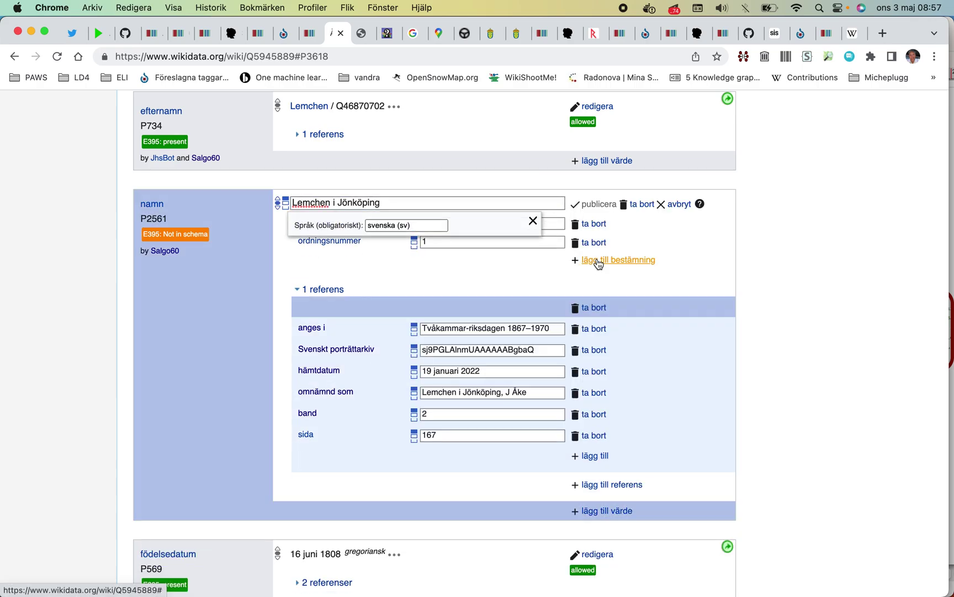
{"action": "left_click", "coordinate": [598, 260]}
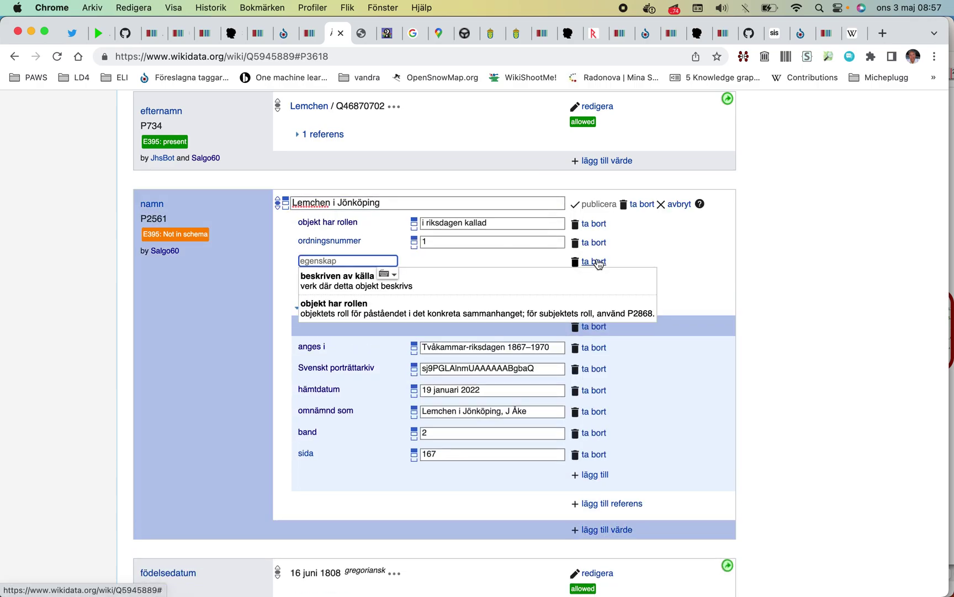
{"action": "type", "text": "objekt"}
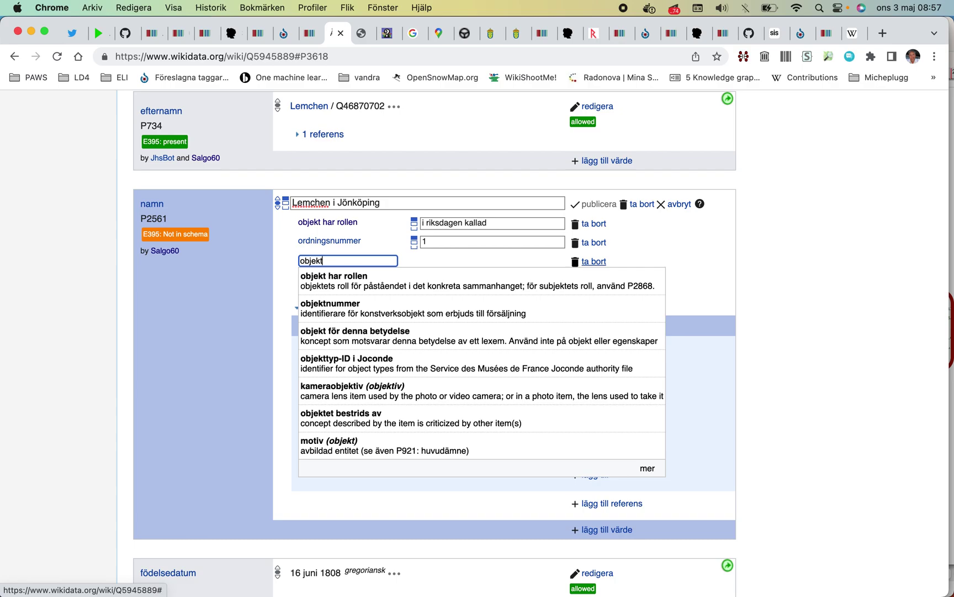
{"action": "key", "text": "BackSpace"}
{"action": "key", "text": "BackSpace"}
{"action": "key", "text": "BackSpace"}
{"action": "key", "text": "BackSpace"}
{"action": "type", "text": "beskr"}
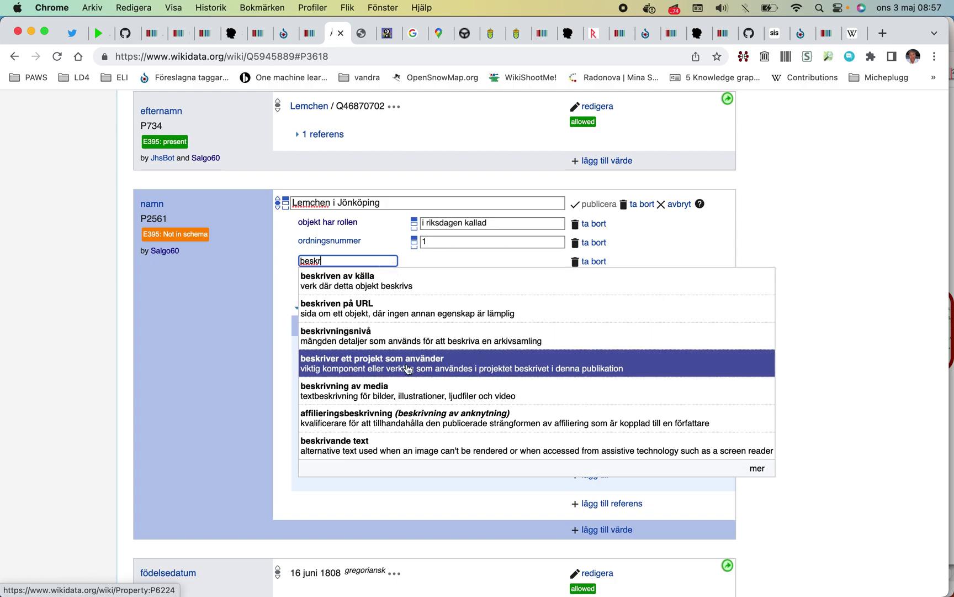
{"action": "left_click_drag", "start_coordinate": [347, 261], "coordinate": [285, 264]}
{"action": "type", "text": "about"}
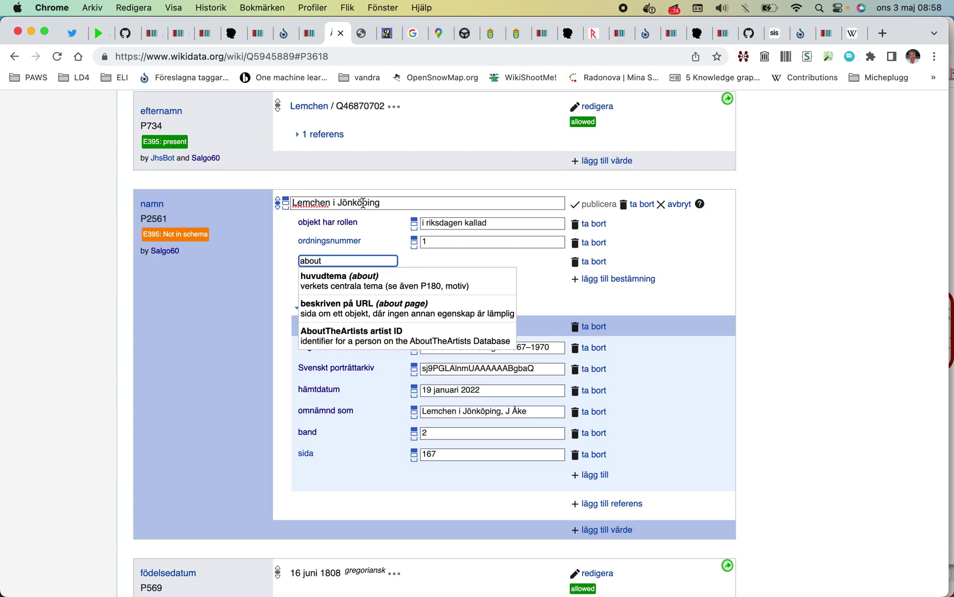
{"action": "scroll", "coordinate": [363, 202], "scroll_direction": "up", "scroll_amount": 4}
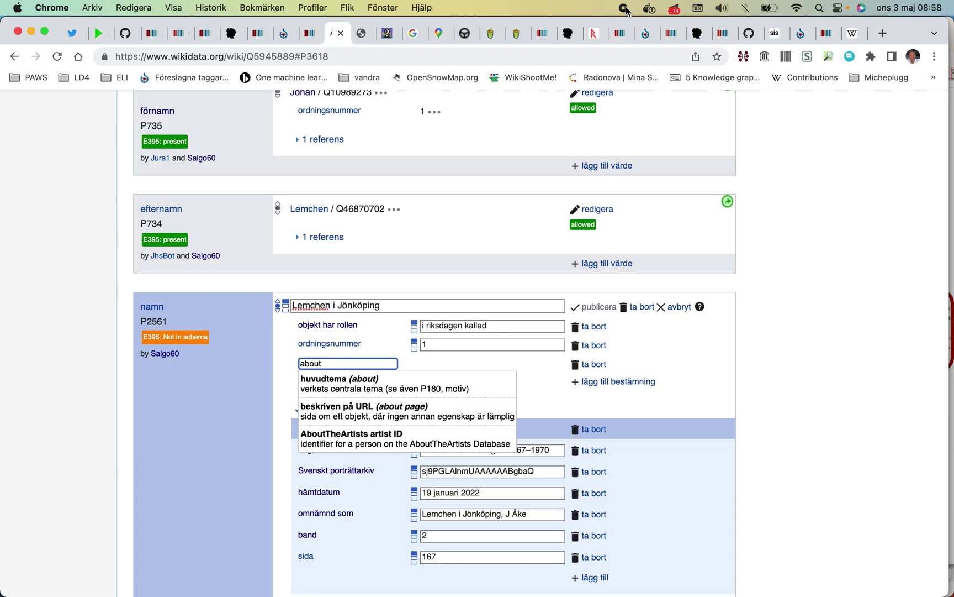
{"action": "scroll", "coordinate": [561, 208], "scroll_direction": "up", "scroll_amount": 6}
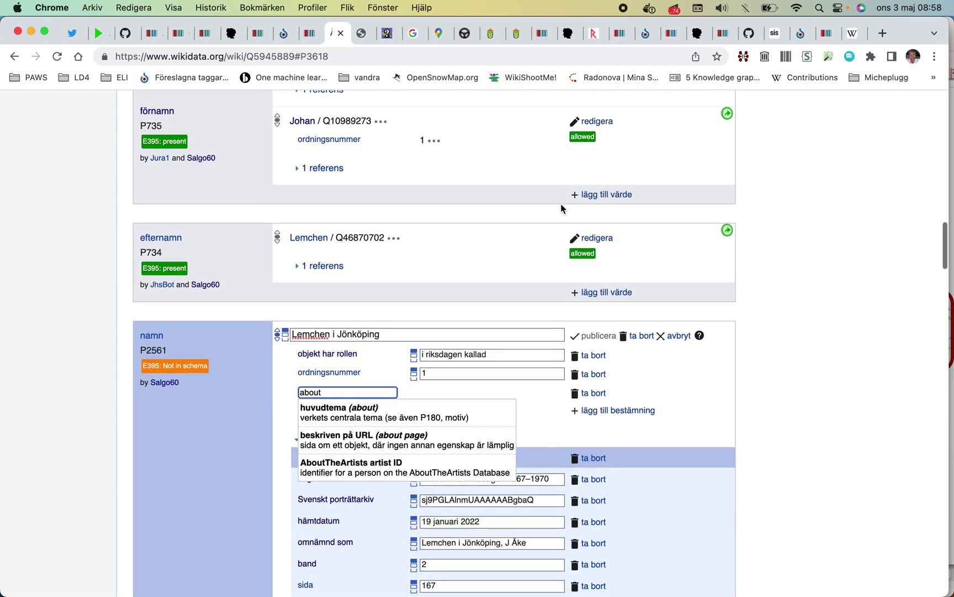
{"action": "scroll", "coordinate": [561, 208], "scroll_direction": "up", "scroll_amount": 5}
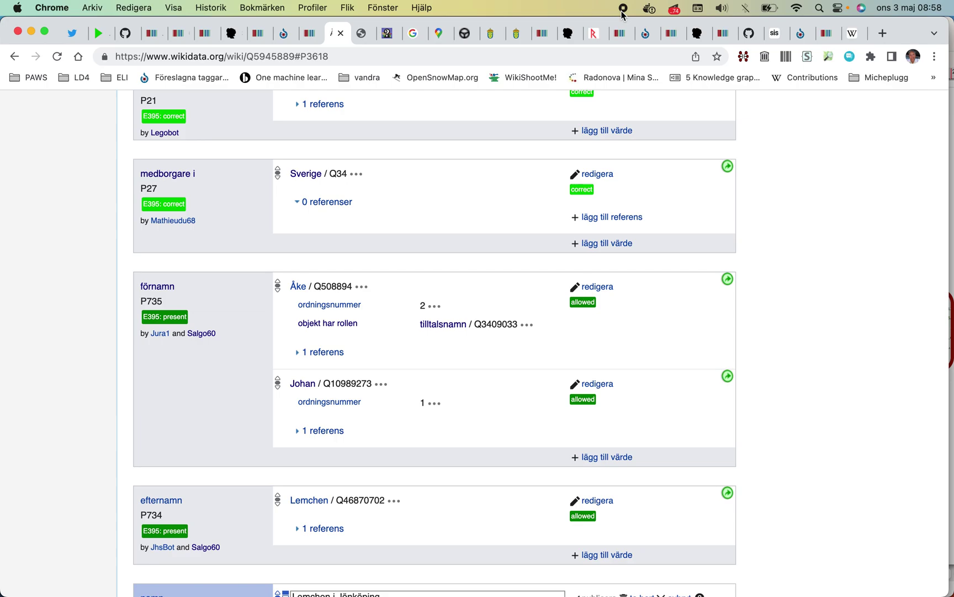
- Look up "Widing Elsa" in Wikidata's site search
{"action": "scroll", "coordinate": [554, 166], "scroll_direction": "up", "scroll_amount": 7}
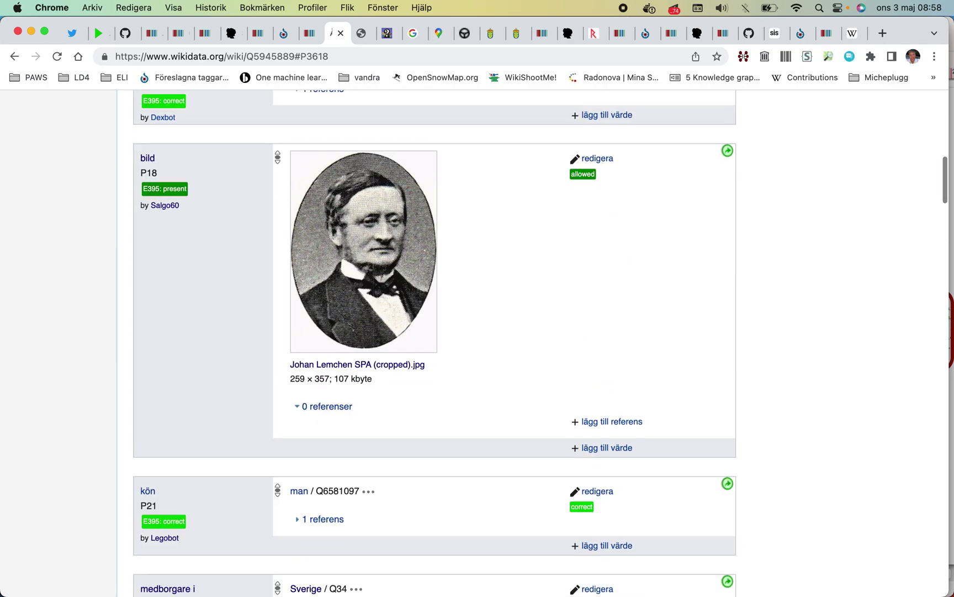
{"action": "scroll", "coordinate": [477, 343], "scroll_direction": "up", "scroll_amount": 10}
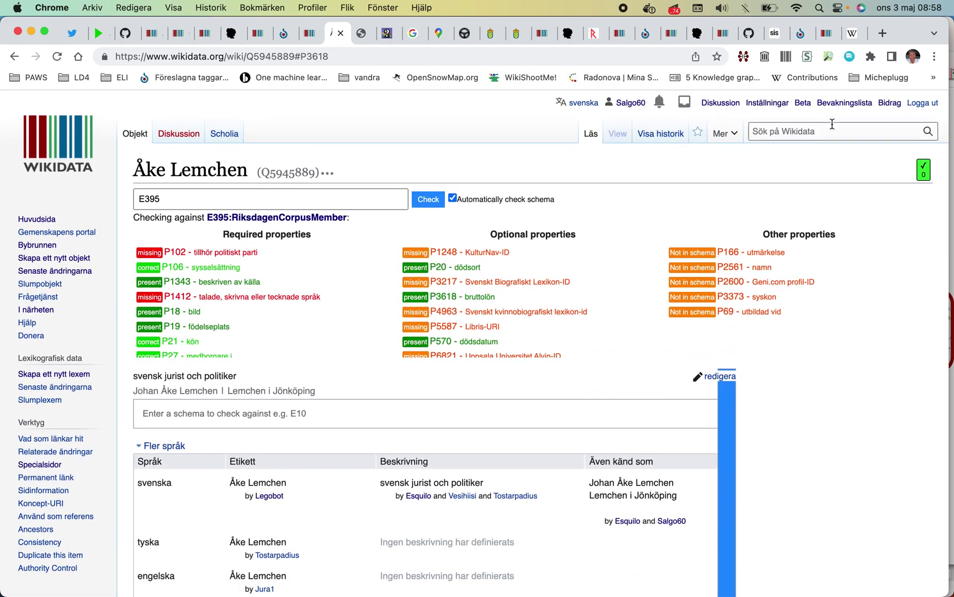
{"action": "left_click", "coordinate": [832, 125]}
{"action": "type", "text": "Wi"}
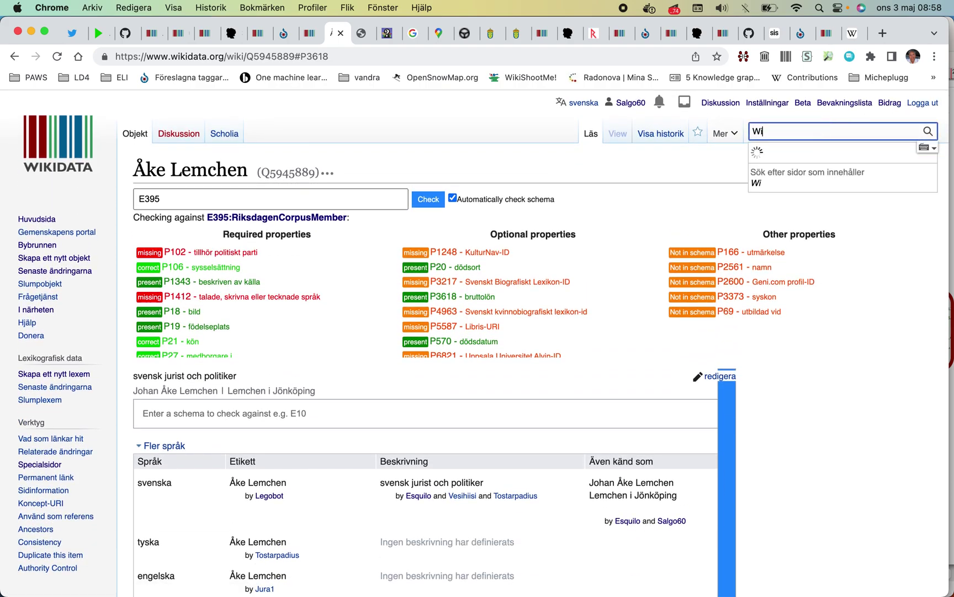
{"action": "type", "text": "ding"}
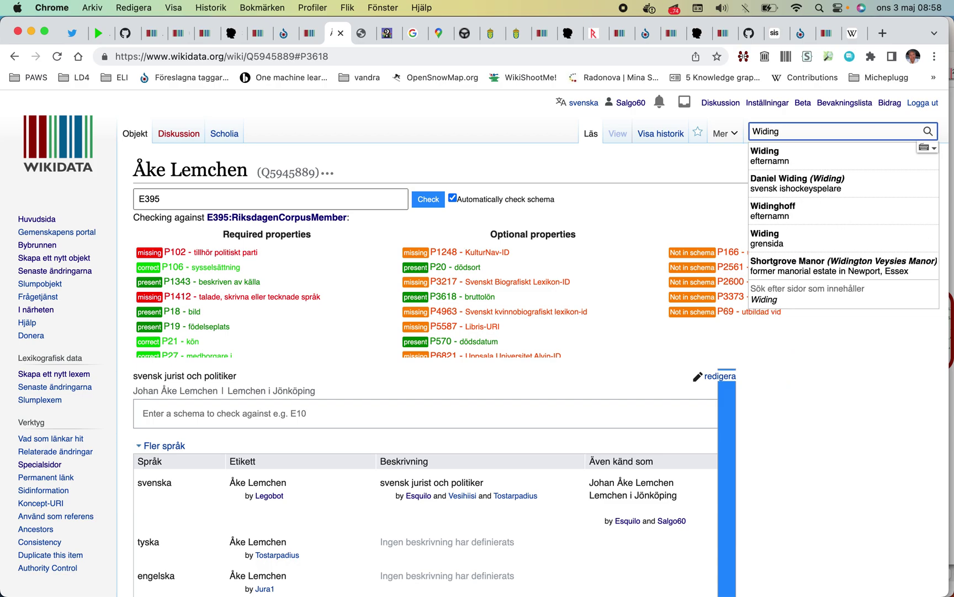
{"action": "type", "text": " Elsa"}
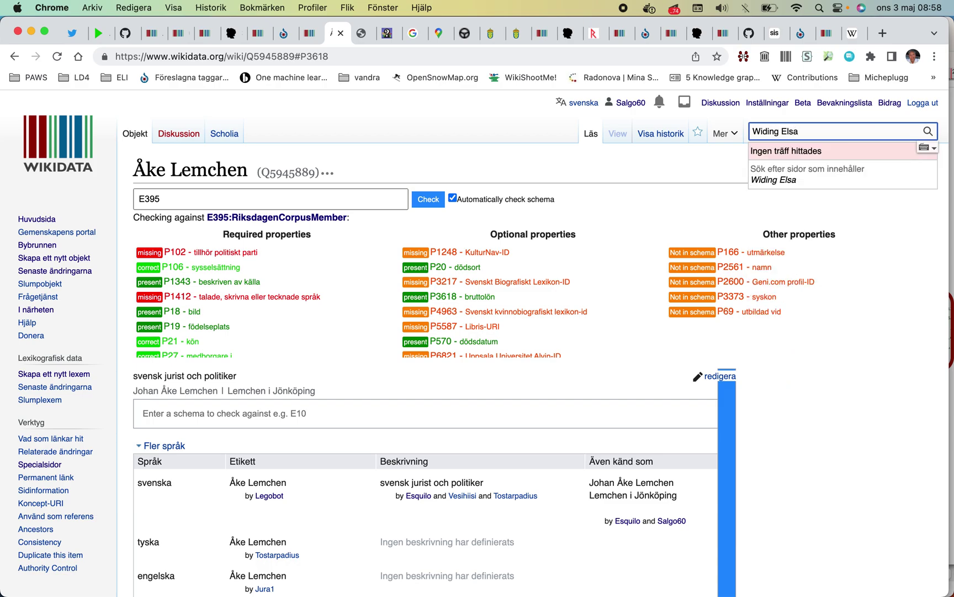
- Search Google for the entered name "Widing Elsa" and copy the suggested spelling "Wedding Elsa"
{"action": "left_click_drag", "start_coordinate": [812, 129], "coordinate": [752, 131]}
{"action": "right_click", "coordinate": [776, 130]}
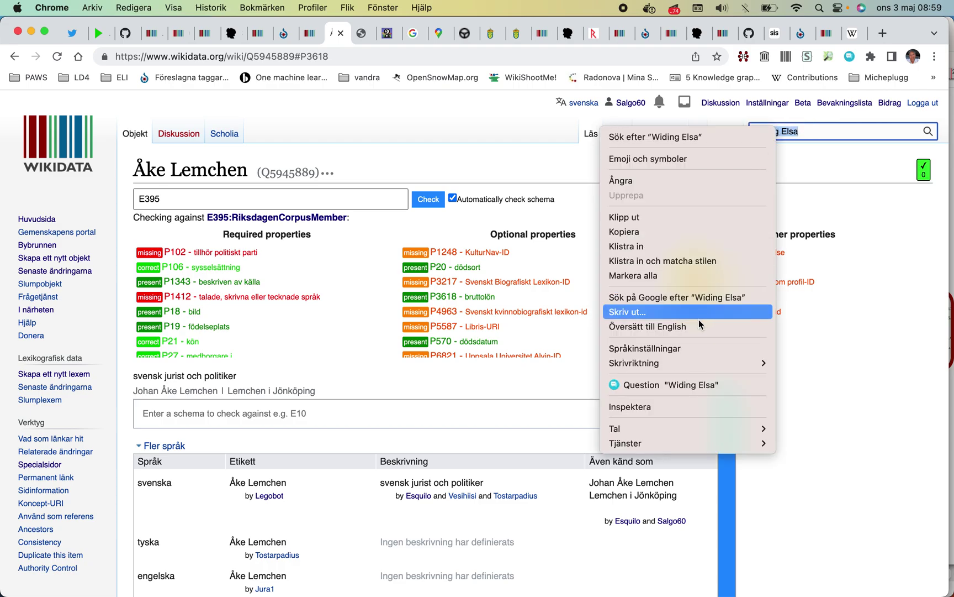
{"action": "left_click", "coordinate": [696, 298]}
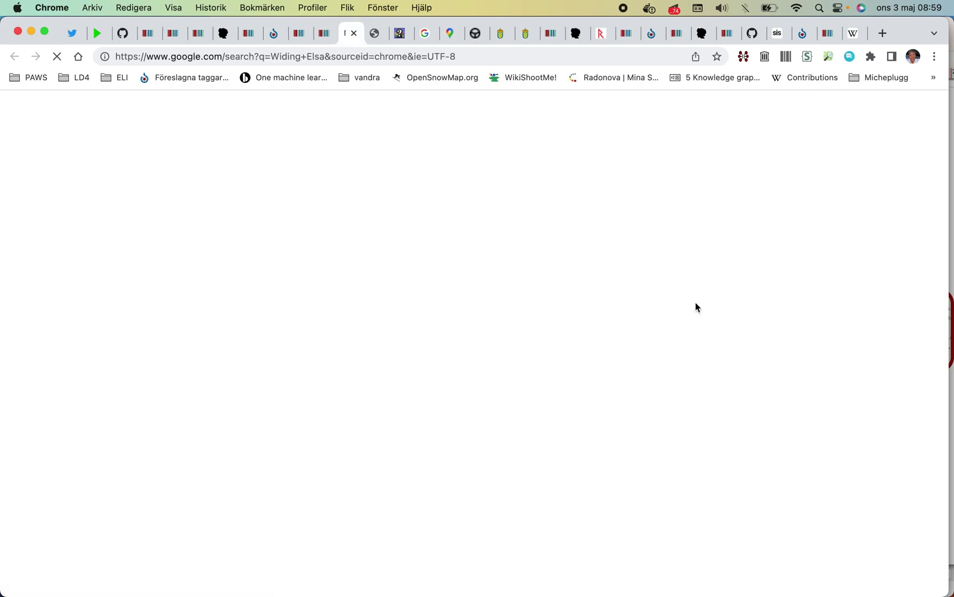
{"action": "left_click_drag", "start_coordinate": [295, 220], "coordinate": [200, 217]}
{"action": "key", "text": "super+c"}
{"action": "right_click", "coordinate": [202, 216]}
{"action": "left_click", "coordinate": [233, 310]}
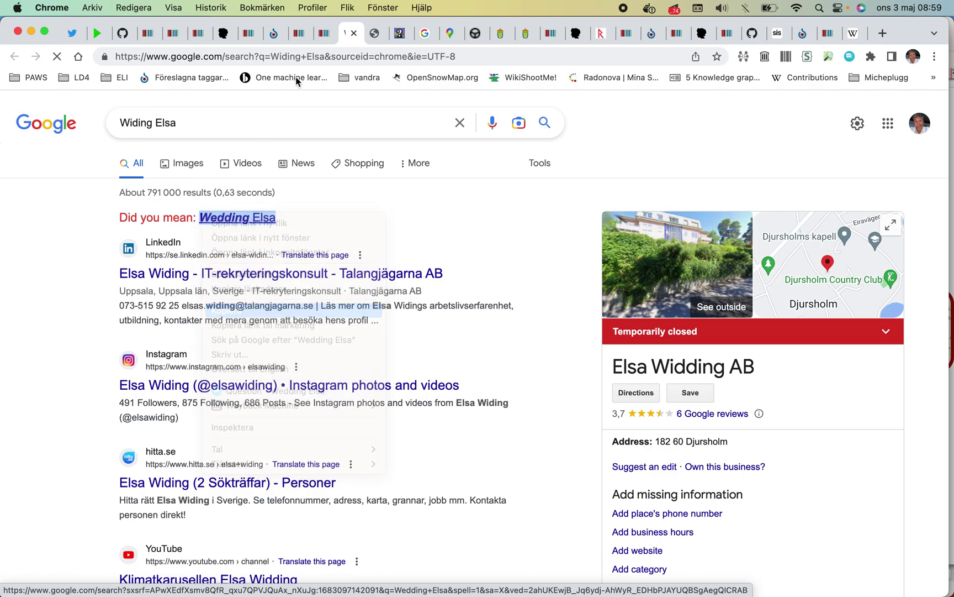
- Return to the Wikidata item and search the site for the copied name "Wedding Elsa"
{"action": "left_click", "coordinate": [324, 35]}
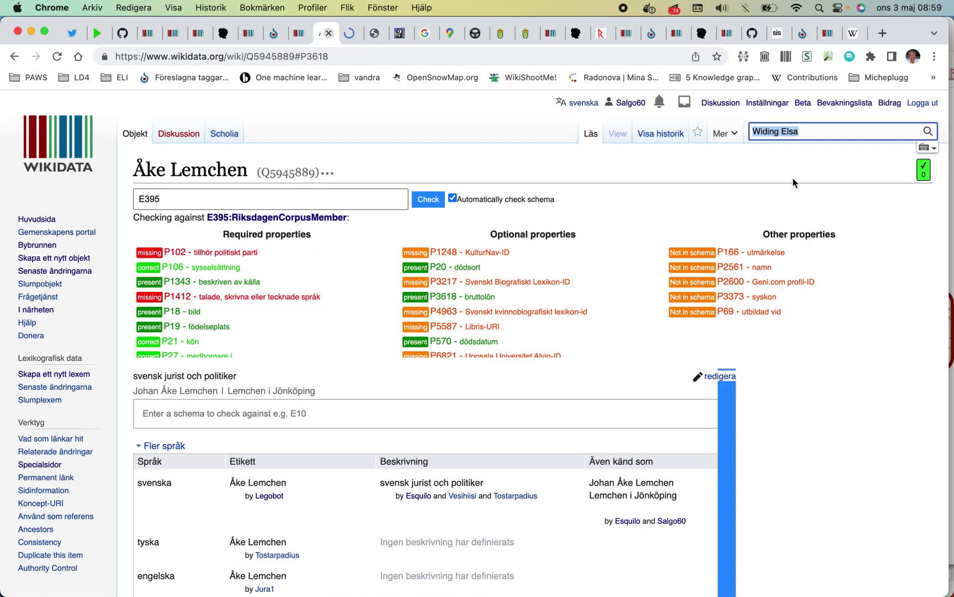
{"action": "right_click", "coordinate": [794, 135]}
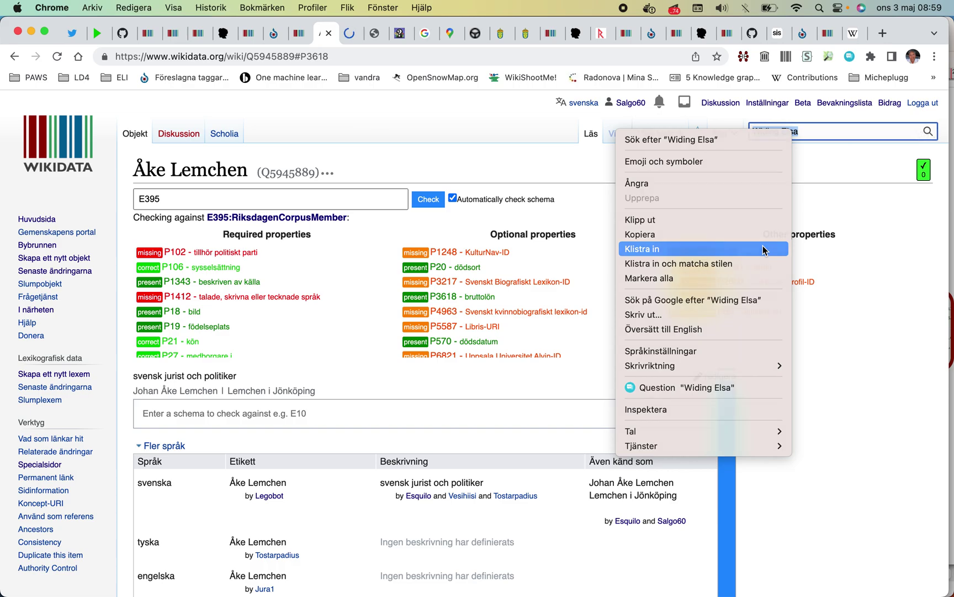
{"action": "left_click", "coordinate": [764, 248]}
{"action": "key", "text": "Return"}
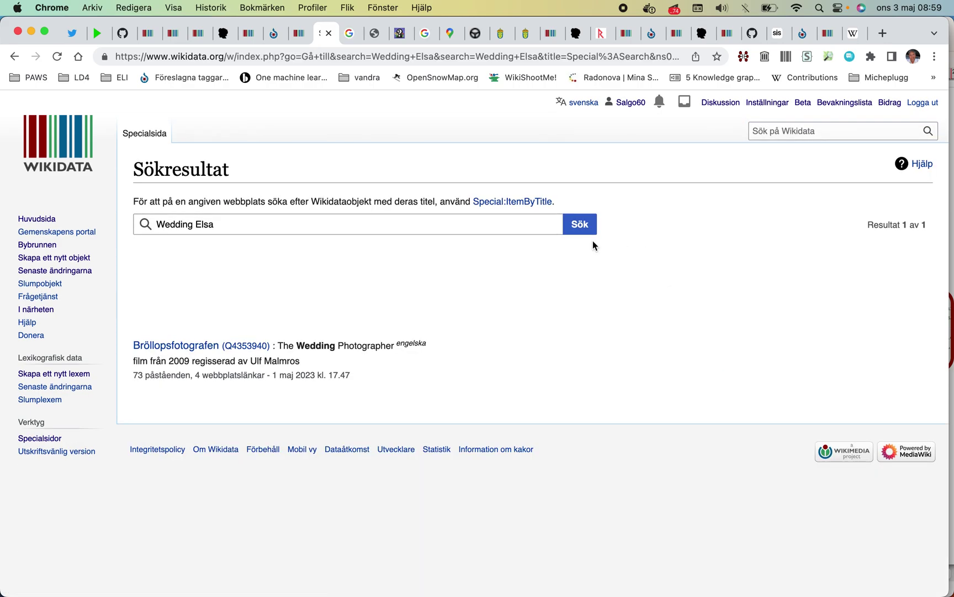
- Shorten the Wikidata search to "Wedding" and look through the results for the politician
{"action": "double_click", "coordinate": [203, 224]}
{"action": "key", "text": "BackSpace"}
{"action": "key", "text": "BackSpace"}
{"action": "key", "text": "Return"}
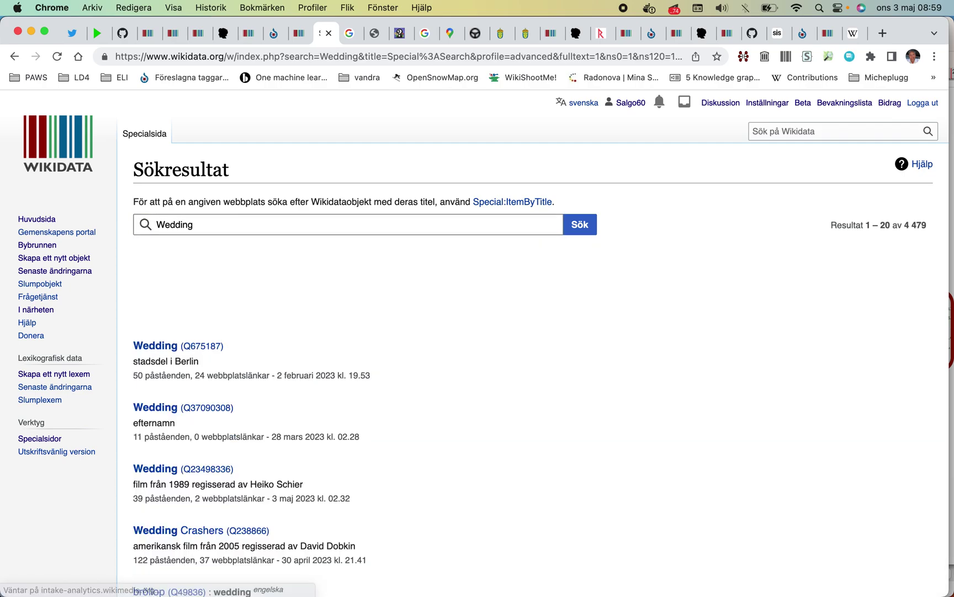
{"action": "scroll", "coordinate": [478, 342], "scroll_direction": "down", "scroll_amount": 7}
{"action": "scroll", "coordinate": [477, 343], "scroll_direction": "down", "scroll_amount": 3}
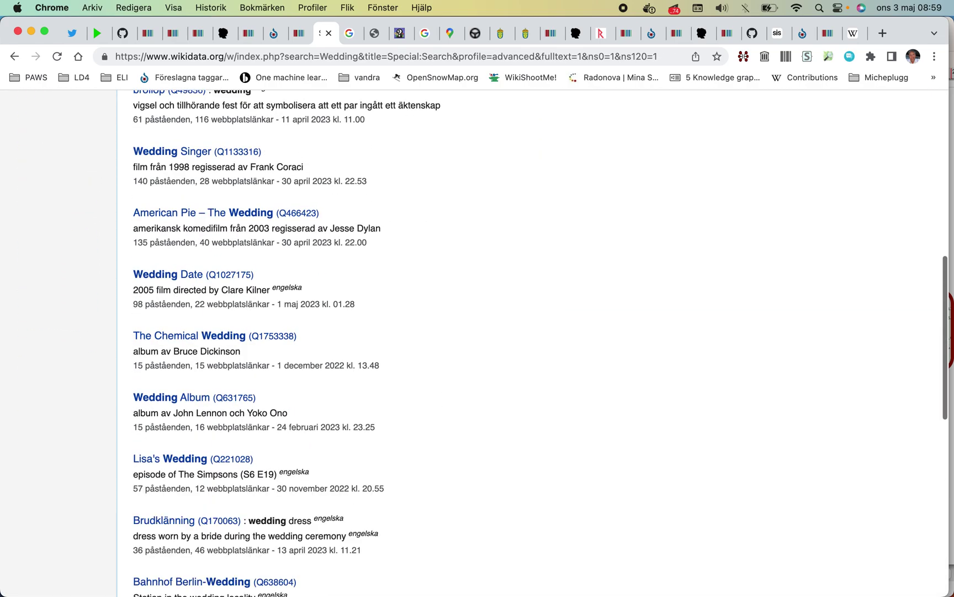
{"action": "scroll", "coordinate": [477, 343], "scroll_direction": "down", "scroll_amount": 7}
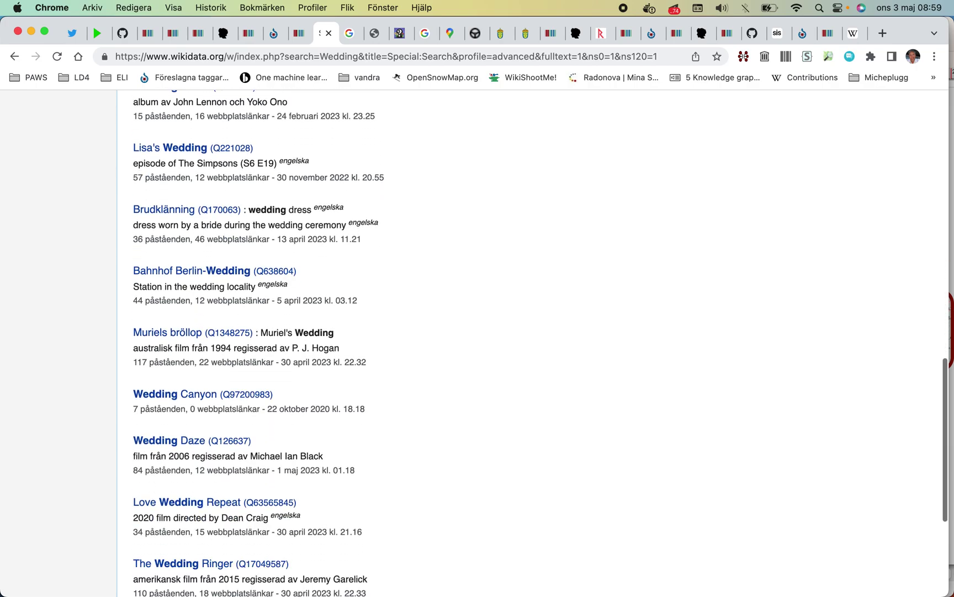
{"action": "scroll", "coordinate": [478, 343], "scroll_direction": "down", "scroll_amount": 4}
{"action": "scroll", "coordinate": [320, 132], "scroll_direction": "up", "scroll_amount": 18}
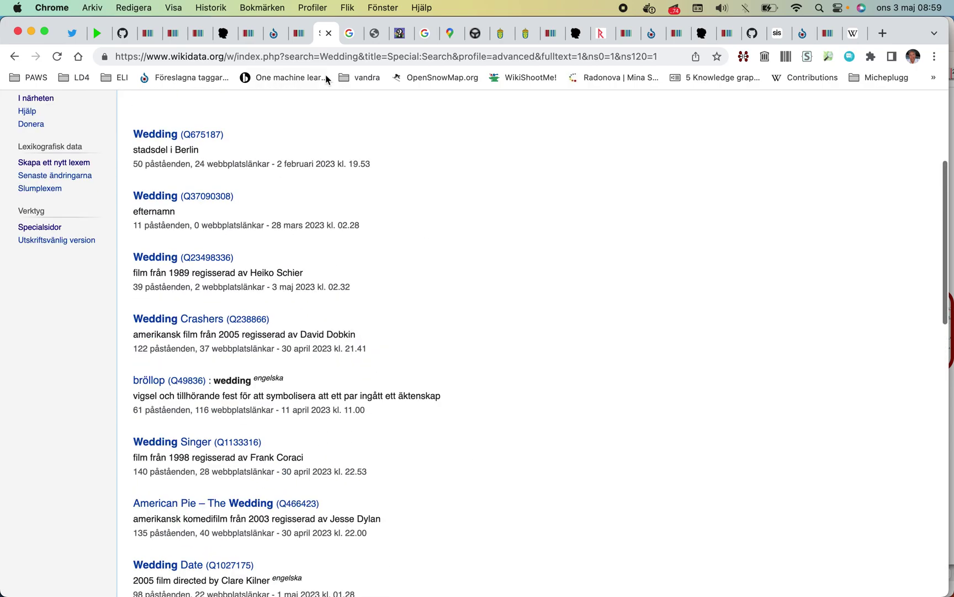
- Switch back to the Google results and search for "Widing Elsa vilde"
{"action": "left_click", "coordinate": [349, 33]}
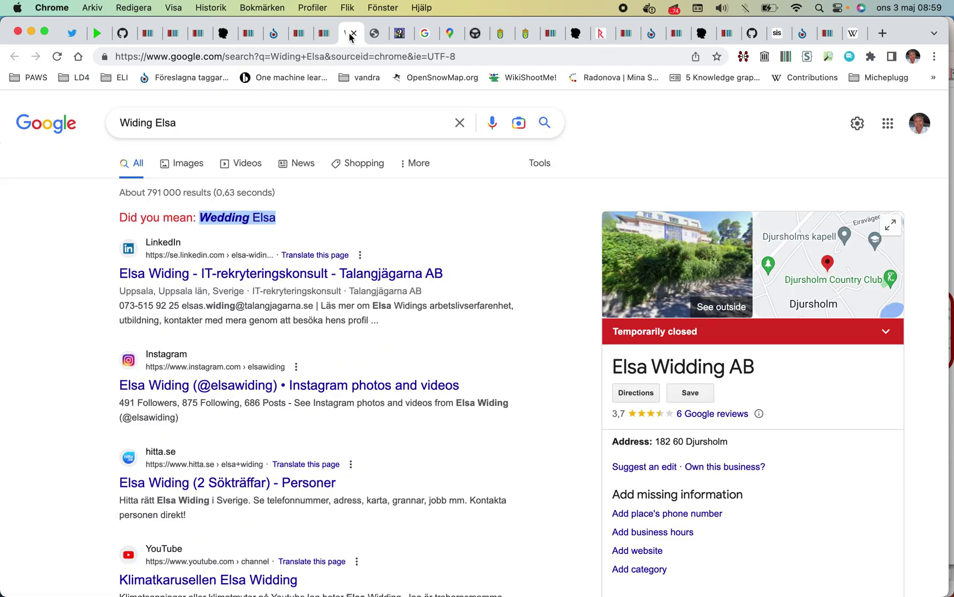
{"action": "left_click", "coordinate": [238, 126]}
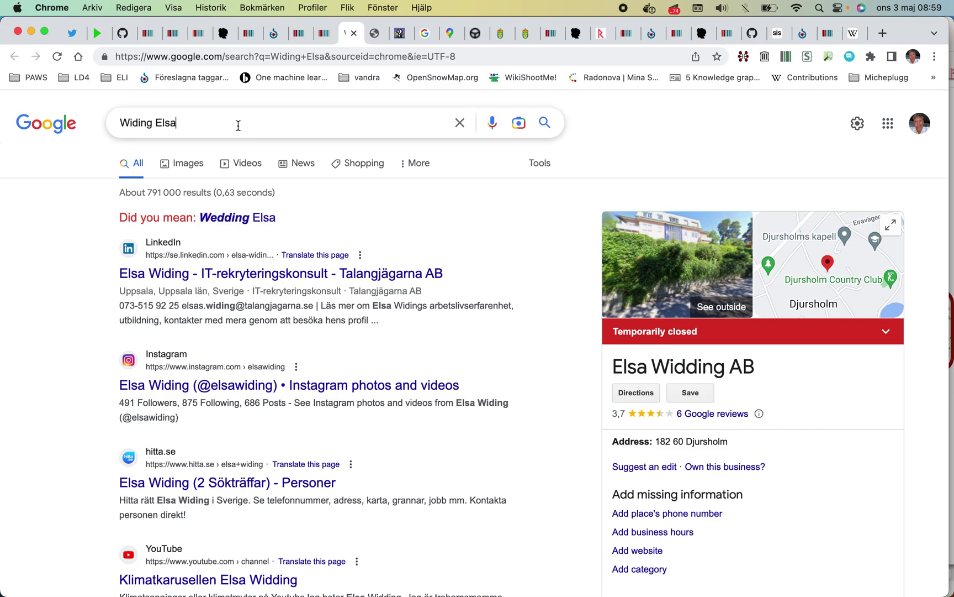
{"action": "type", "text": "vilde"}
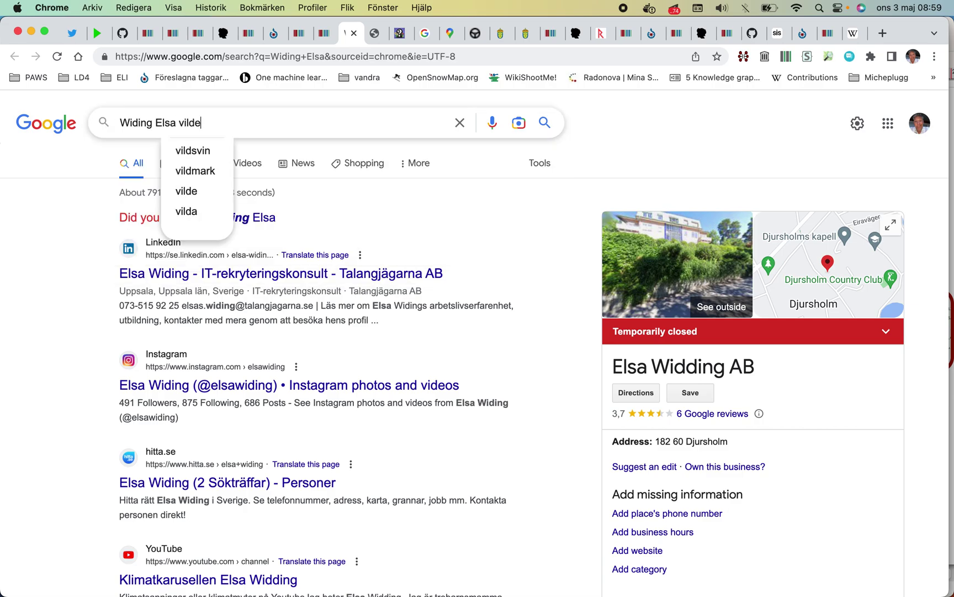
{"action": "key", "text": "Return"}
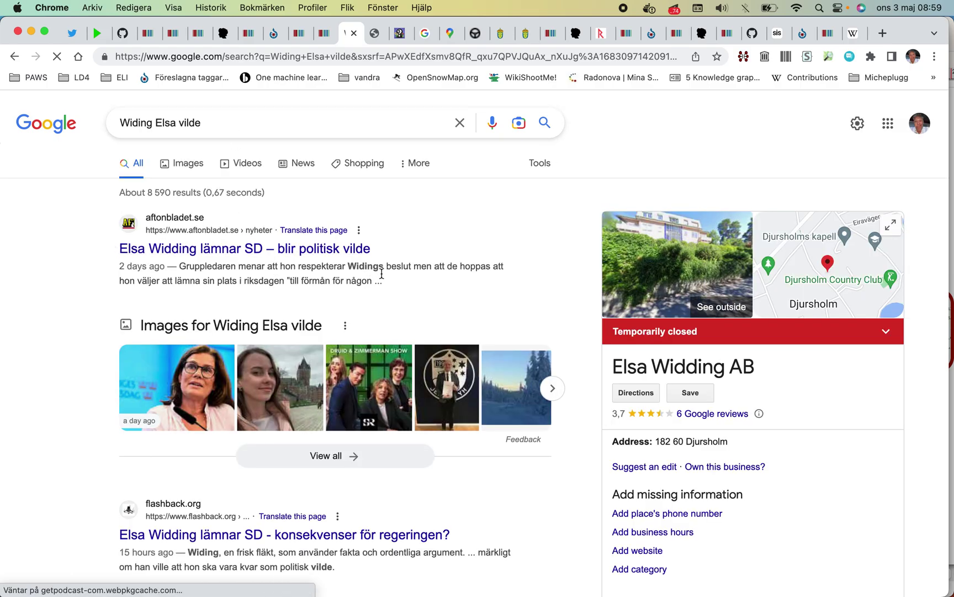
{"action": "scroll", "coordinate": [382, 273], "scroll_direction": "down", "scroll_amount": 3}
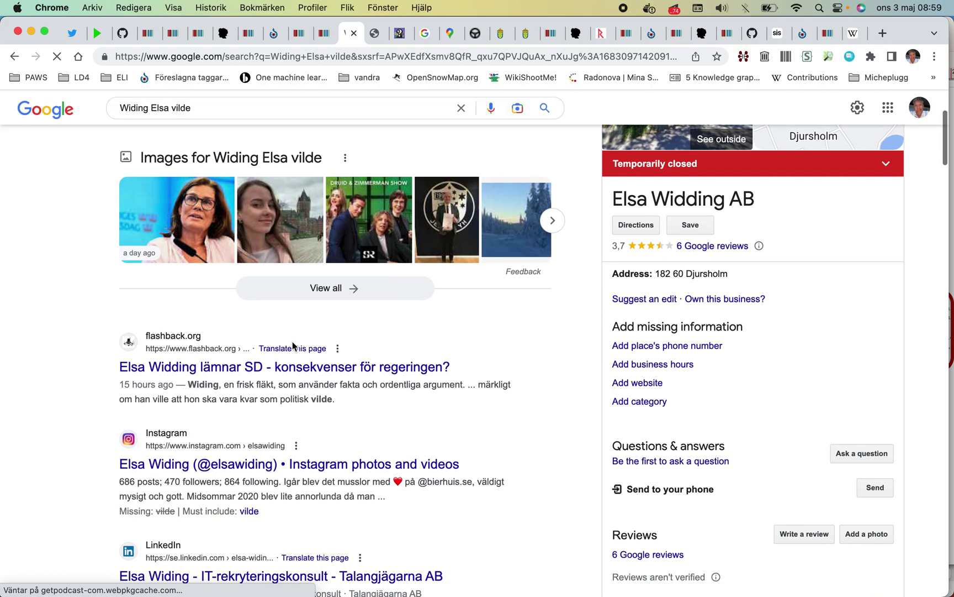
- Copy the surname "Widing" from the flashback.org result's text
{"action": "double_click", "coordinate": [201, 384]}
{"action": "right_click", "coordinate": [201, 382]}
{"action": "left_click", "coordinate": [226, 411]}
- Return to the Wikidata search and search for "Elsa Widing" using the copied surname
{"action": "left_click", "coordinate": [324, 34]}
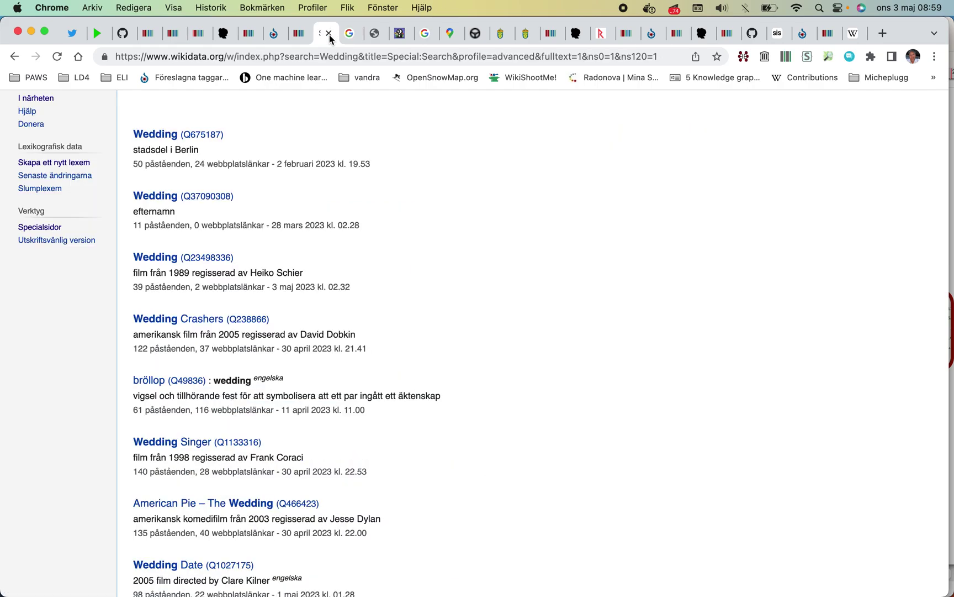
{"action": "scroll", "coordinate": [345, 100], "scroll_direction": "up", "scroll_amount": 5}
{"action": "double_click", "coordinate": [181, 224]}
{"action": "type", "text": "Elsa"}
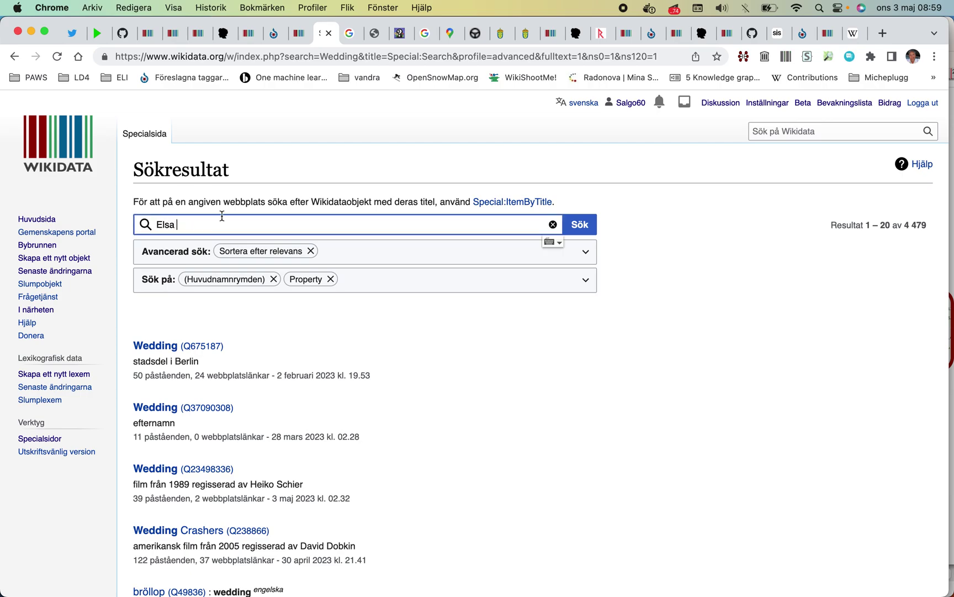
{"action": "type", "text": " W"}
{"action": "right_click", "coordinate": [253, 224]}
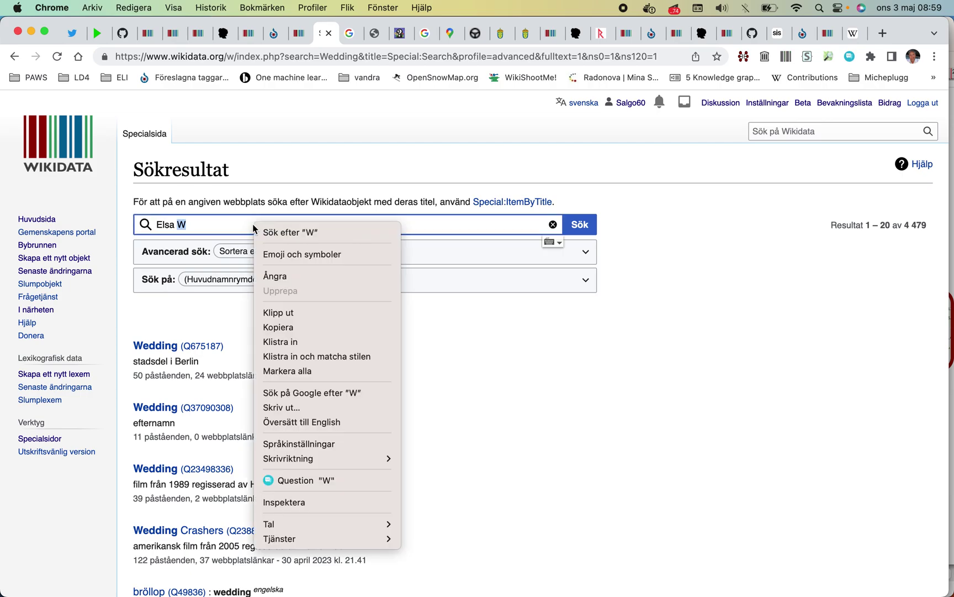
{"action": "left_click", "coordinate": [301, 340]}
{"action": "key", "text": "Return"}
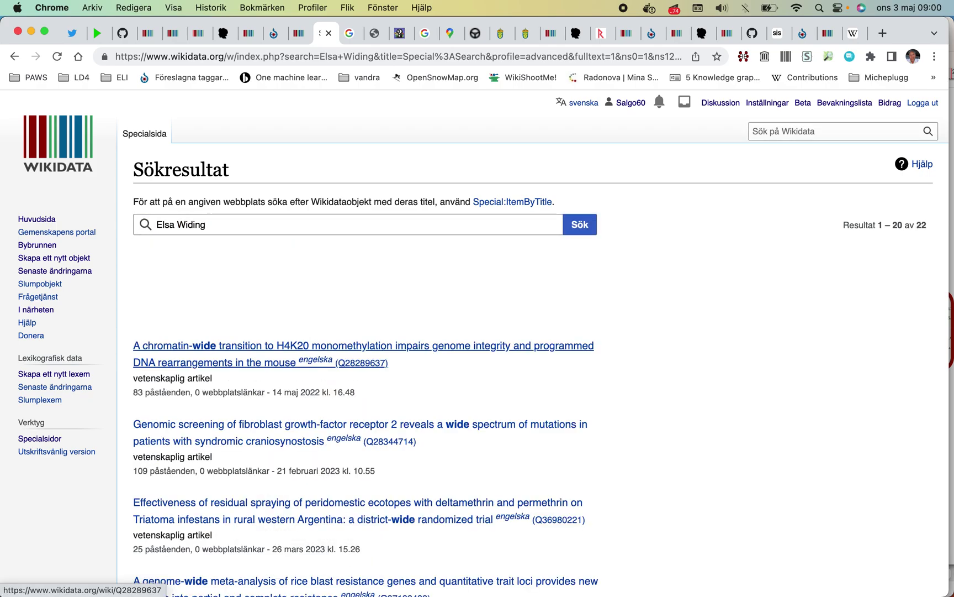
- Correct the Wikidata search to "Elsa Widding" and open the matching item Q98545439
{"action": "left_click", "coordinate": [194, 223]}
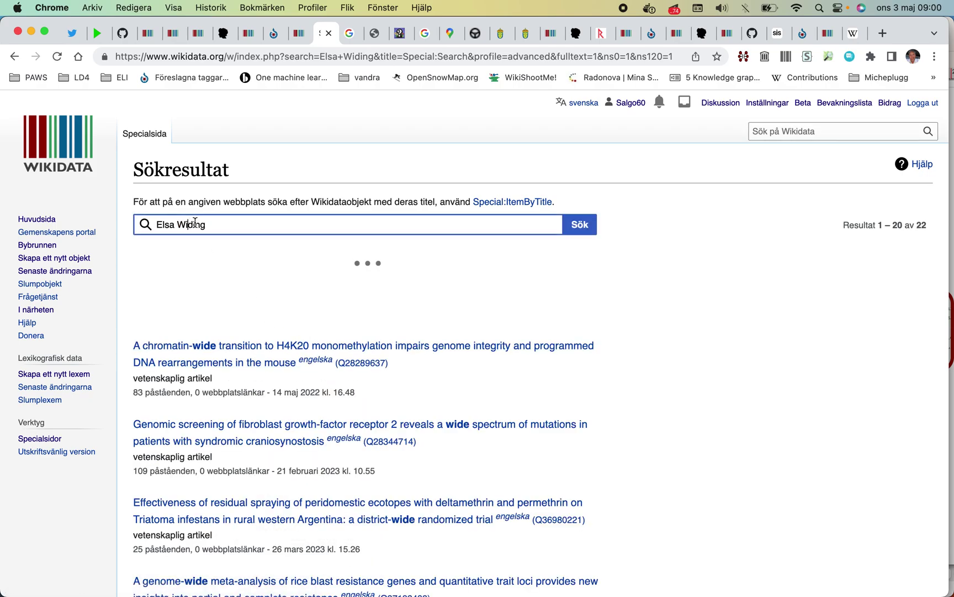
{"action": "type", "text": "d"}
{"action": "key", "text": "Return"}
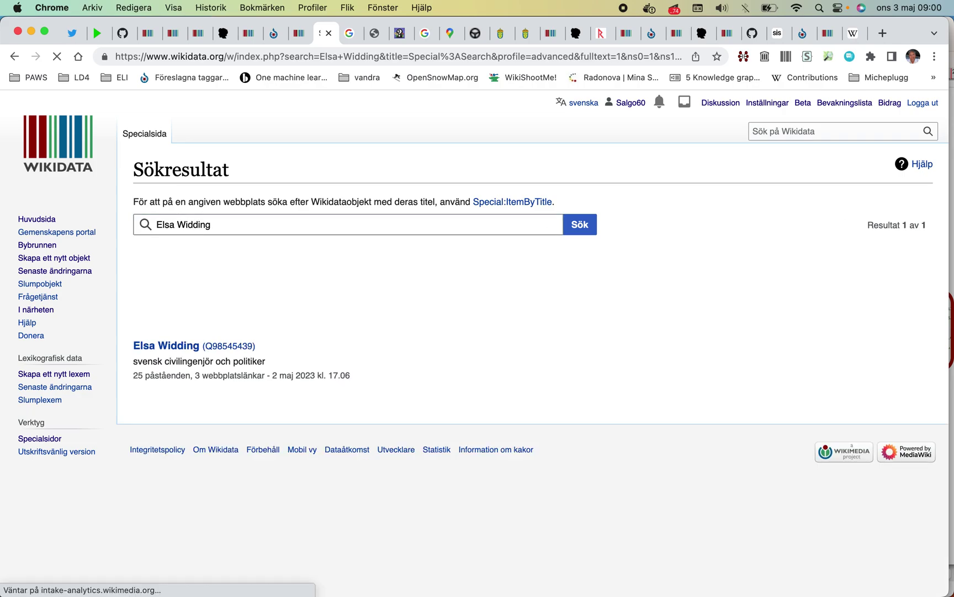
{"action": "left_click", "coordinate": [175, 348]}
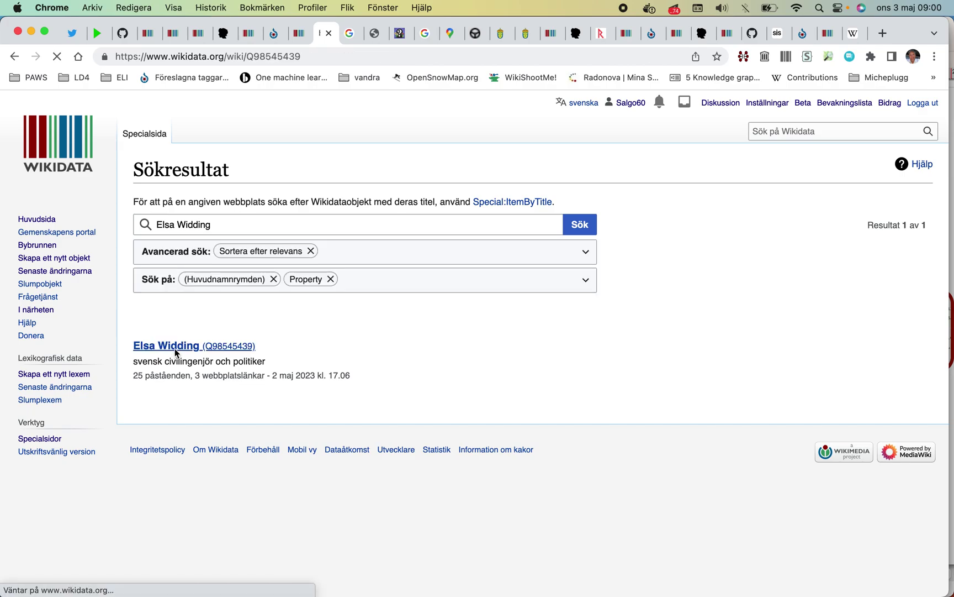
- Expand the reference of the "inget värde" value under the item's tillhör politiskt parti (P102) statement
{"action": "scroll", "coordinate": [175, 351], "scroll_direction": "down", "scroll_amount": 20}
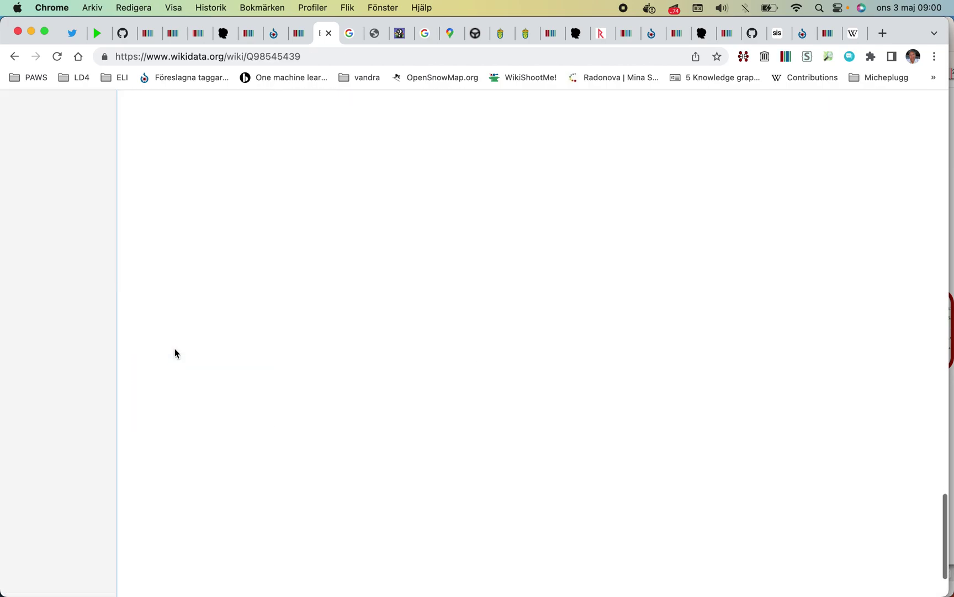
{"action": "scroll", "coordinate": [174, 348], "scroll_direction": "up", "scroll_amount": 5}
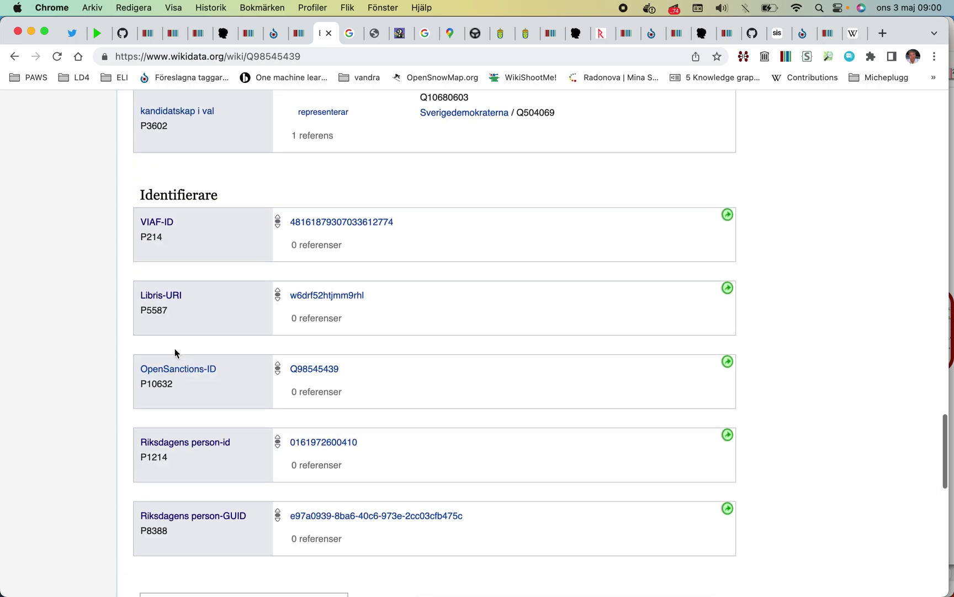
{"action": "scroll", "coordinate": [174, 348], "scroll_direction": "up", "scroll_amount": 4}
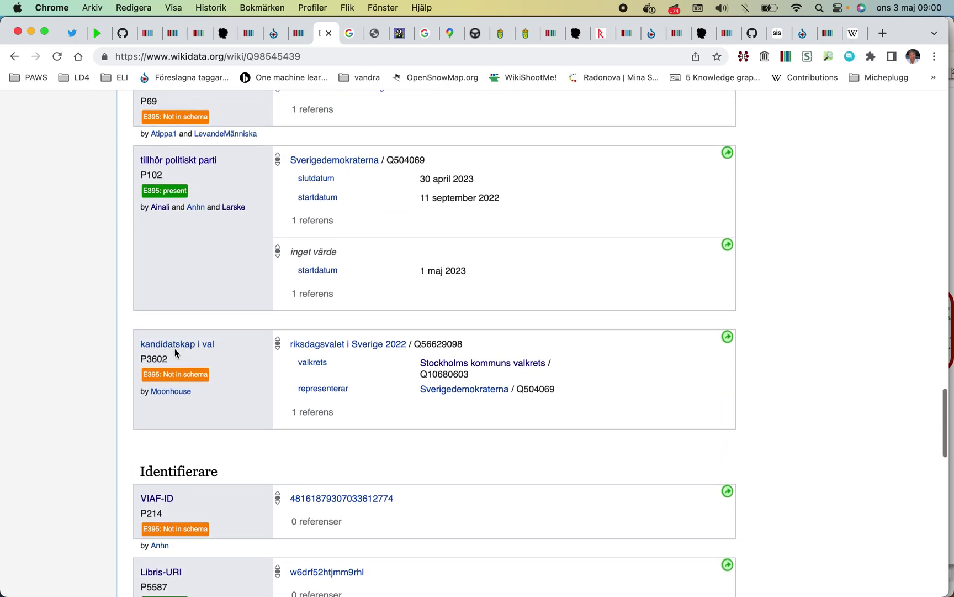
{"action": "scroll", "coordinate": [175, 348], "scroll_direction": "up", "scroll_amount": 3}
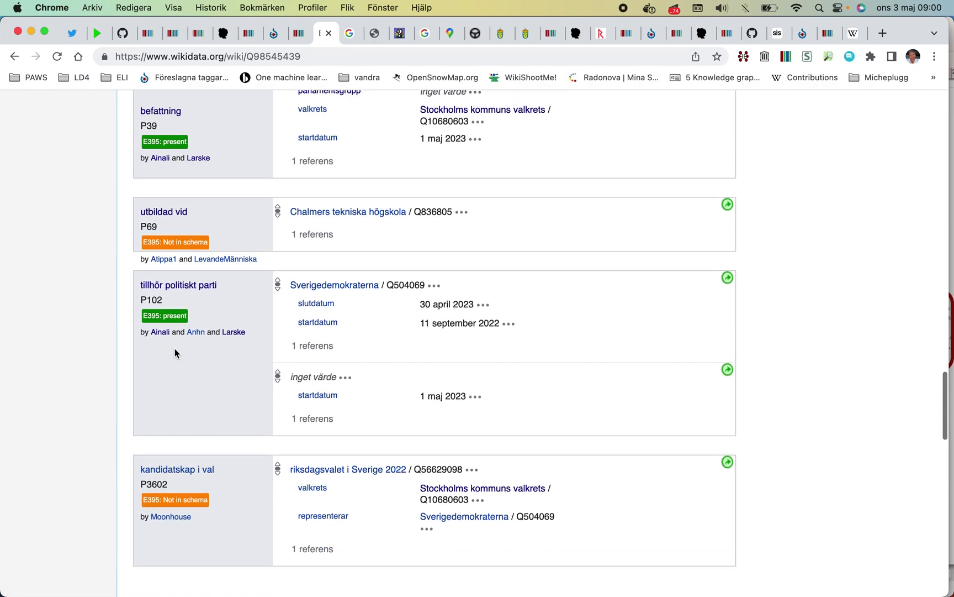
{"action": "left_click", "coordinate": [300, 421]}
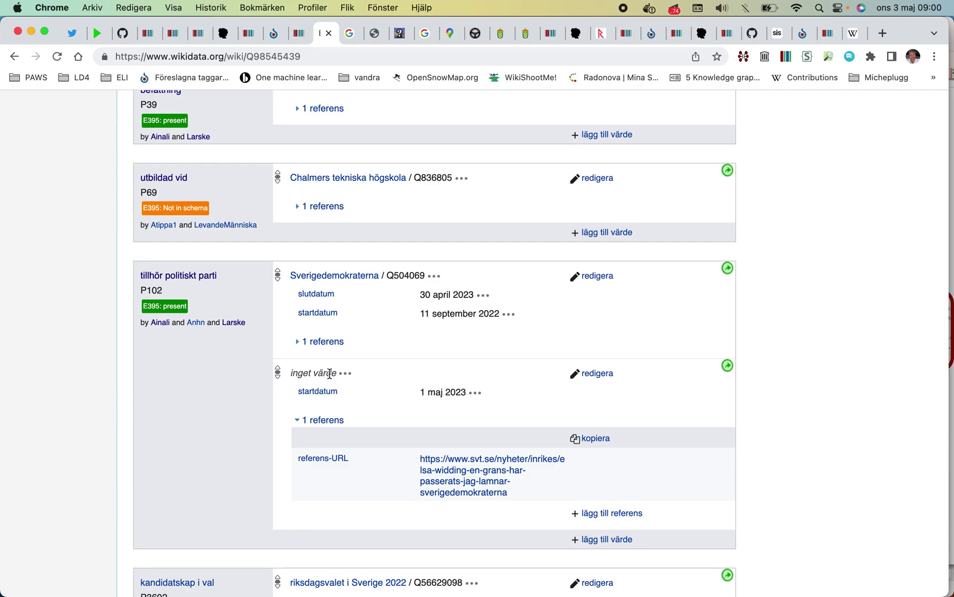
- Open the Elsa Widding item's revision history and examine the May 2023 edits to her party statements
{"action": "scroll", "coordinate": [330, 374], "scroll_direction": "up", "scroll_amount": 20}
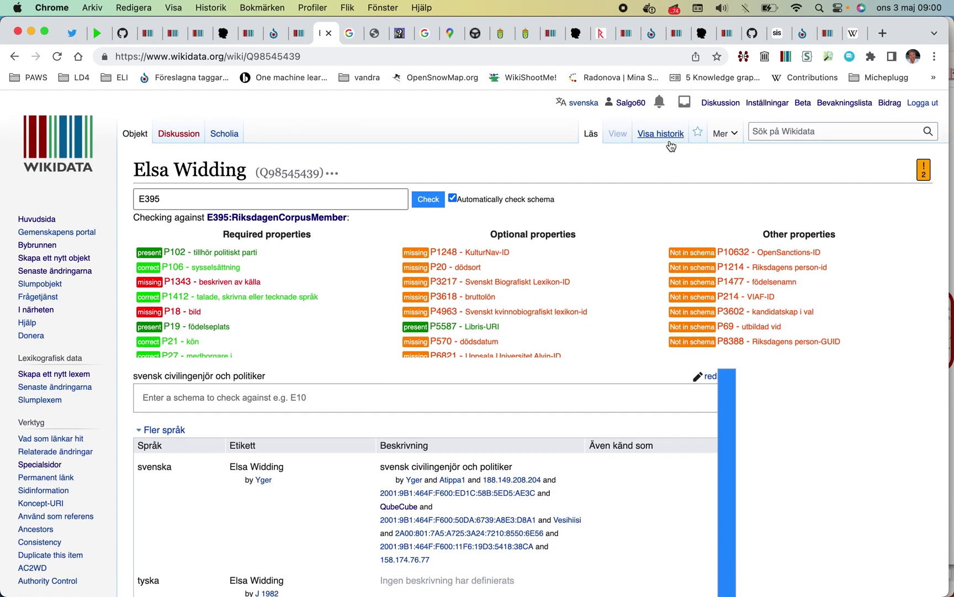
{"action": "left_click", "coordinate": [671, 139]}
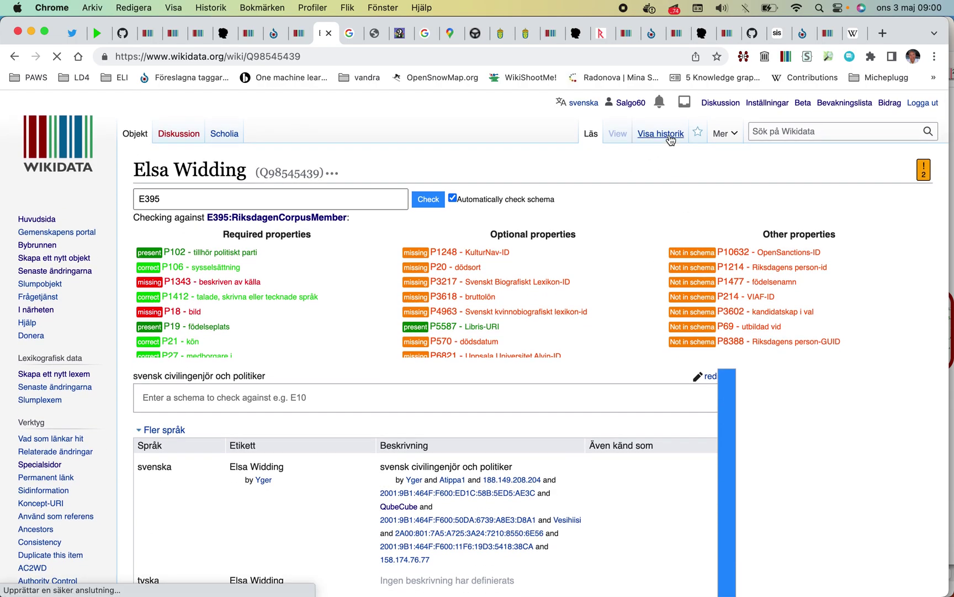
{"action": "scroll", "coordinate": [644, 177], "scroll_direction": "down", "scroll_amount": 5}
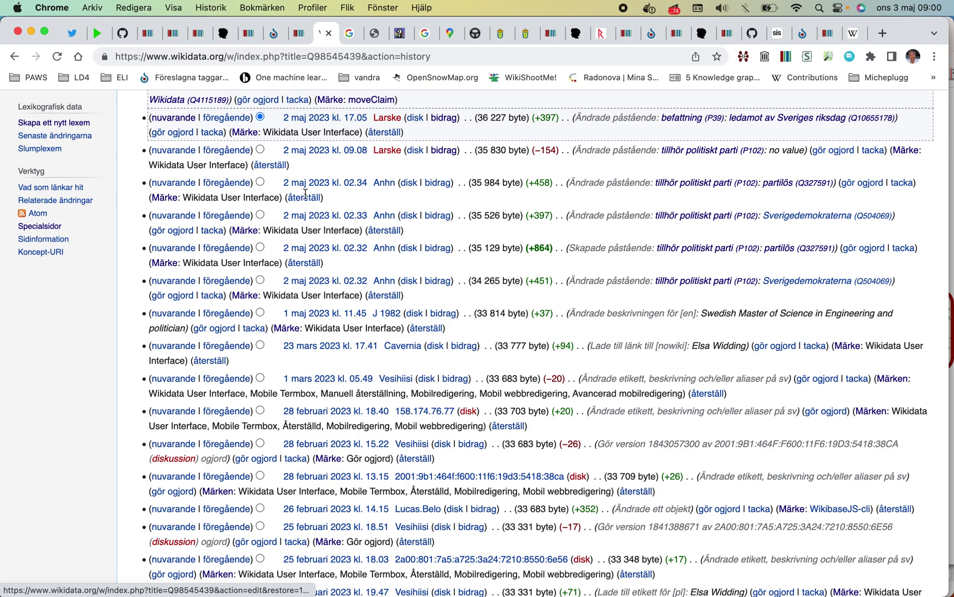
- Open the 2 May 2023 02.34 version of the Elsa Widding item and examine its tillhör politiskt parti (P102) statements
{"action": "left_click", "coordinate": [900, 183]}
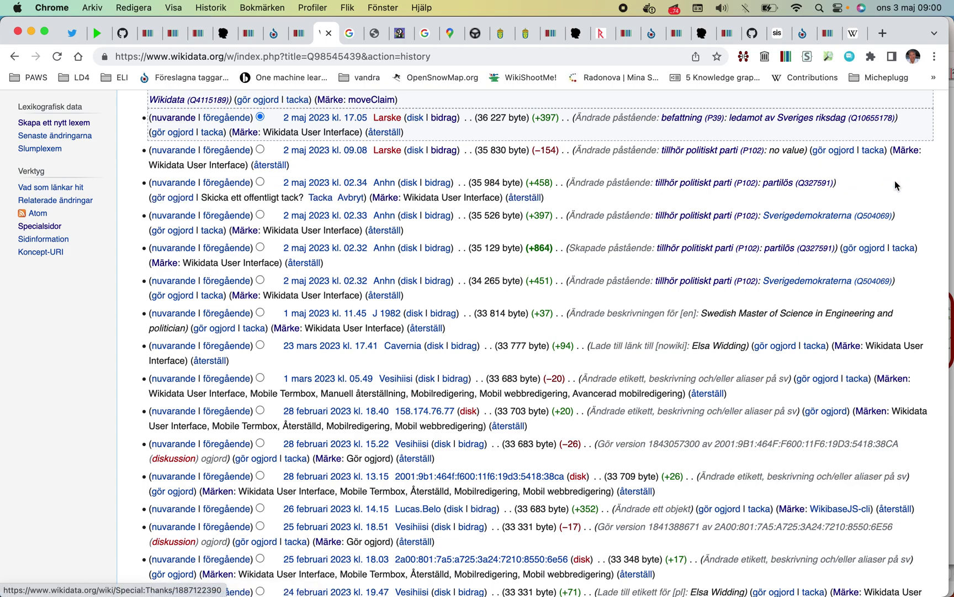
{"action": "left_click", "coordinate": [322, 197]}
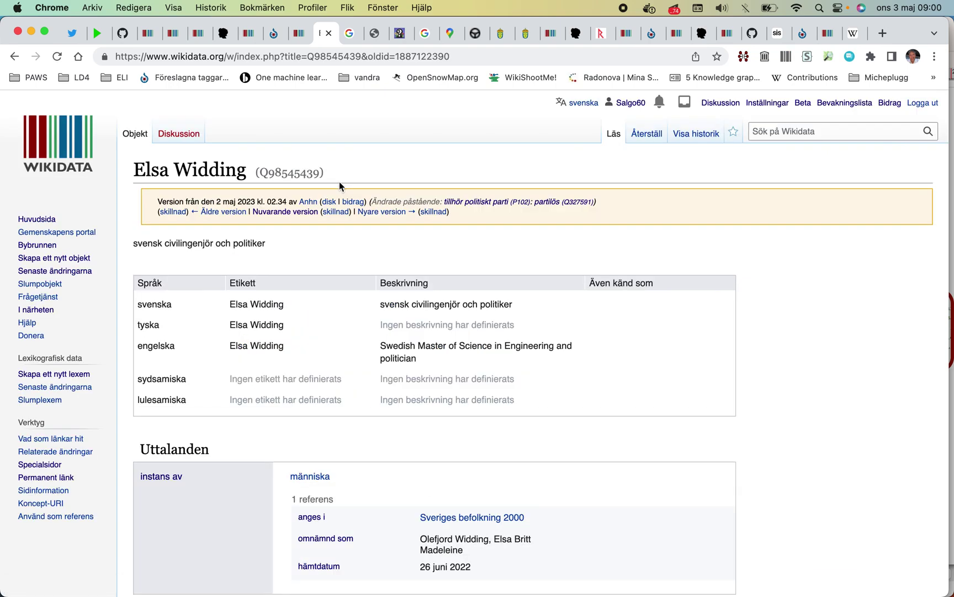
{"action": "scroll", "coordinate": [339, 181], "scroll_direction": "down", "scroll_amount": 15}
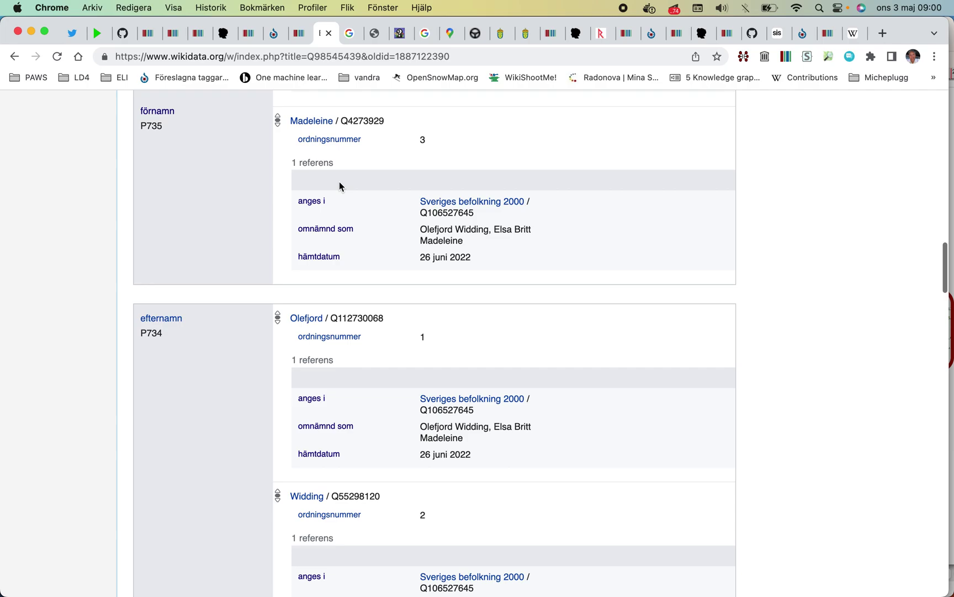
{"action": "scroll", "coordinate": [339, 184], "scroll_direction": "down", "scroll_amount": 5}
{"action": "scroll", "coordinate": [340, 187], "scroll_direction": "down", "scroll_amount": 10}
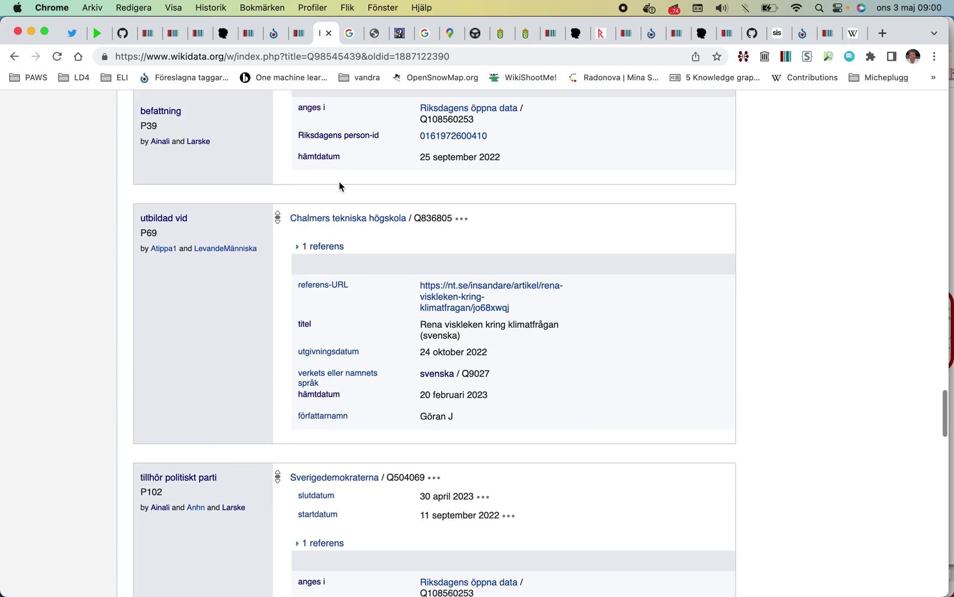
{"action": "scroll", "coordinate": [339, 181], "scroll_direction": "down", "scroll_amount": 5}
{"action": "scroll", "coordinate": [339, 182], "scroll_direction": "down", "scroll_amount": 1}
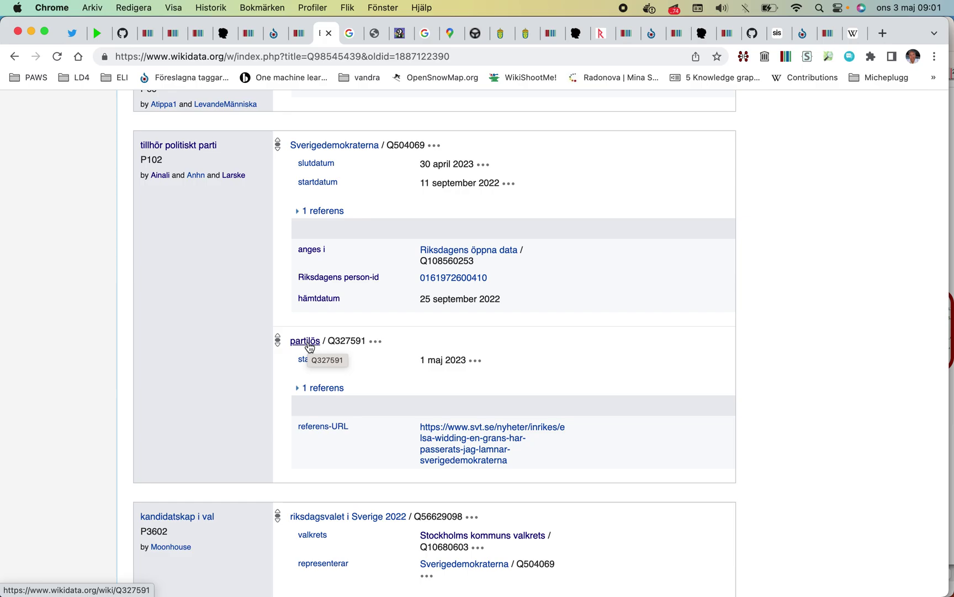
- Open the partilös item (Q327591) from the party statement and look over its discussion page and its labels
{"action": "left_click", "coordinate": [308, 343]}
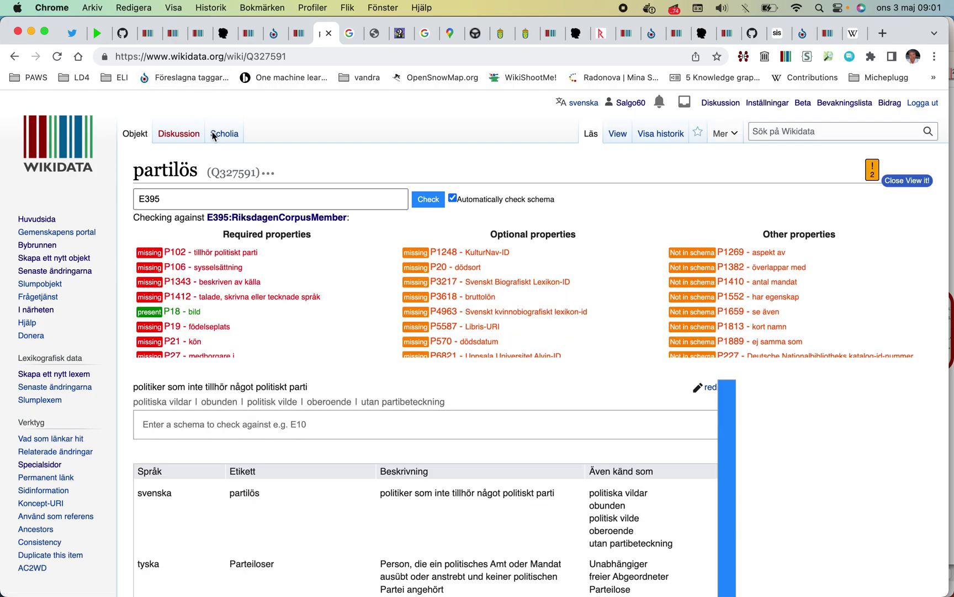
{"action": "left_click", "coordinate": [183, 138]}
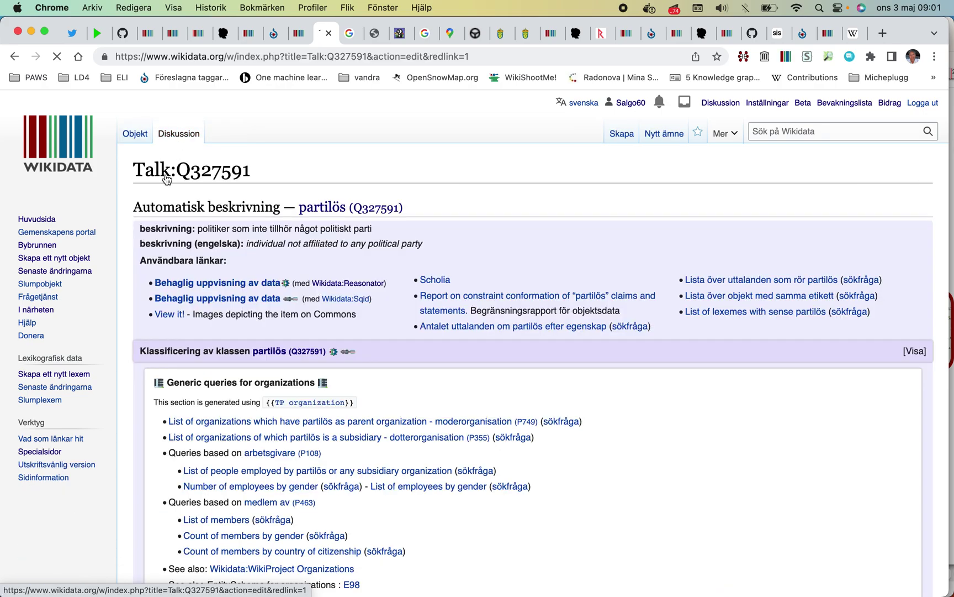
{"action": "scroll", "coordinate": [154, 195], "scroll_direction": "down", "scroll_amount": 2}
{"action": "scroll", "coordinate": [154, 196], "scroll_direction": "down", "scroll_amount": 5}
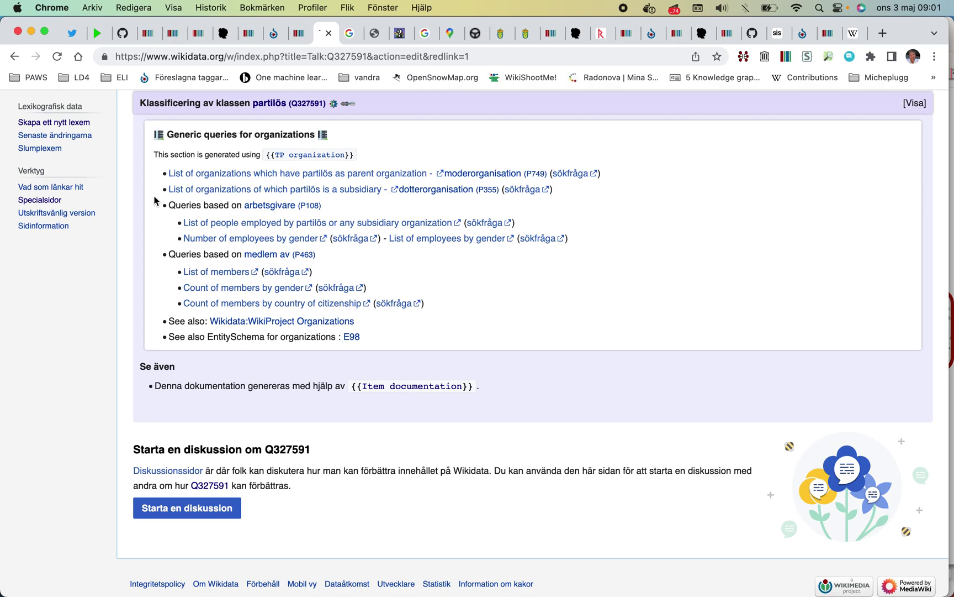
{"action": "left_click", "coordinate": [16, 57]}
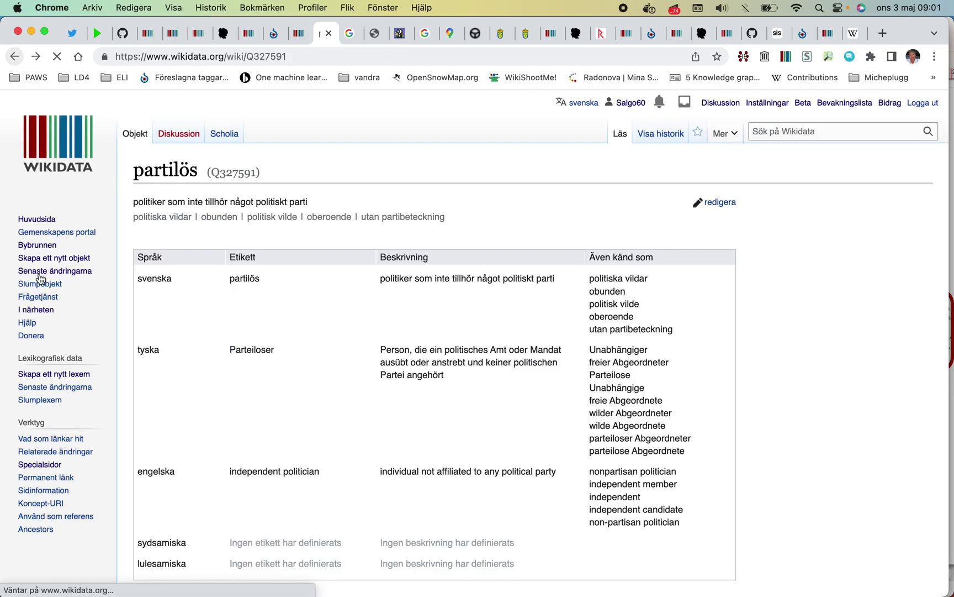
{"action": "scroll", "coordinate": [40, 280], "scroll_direction": "down", "scroll_amount": 6}
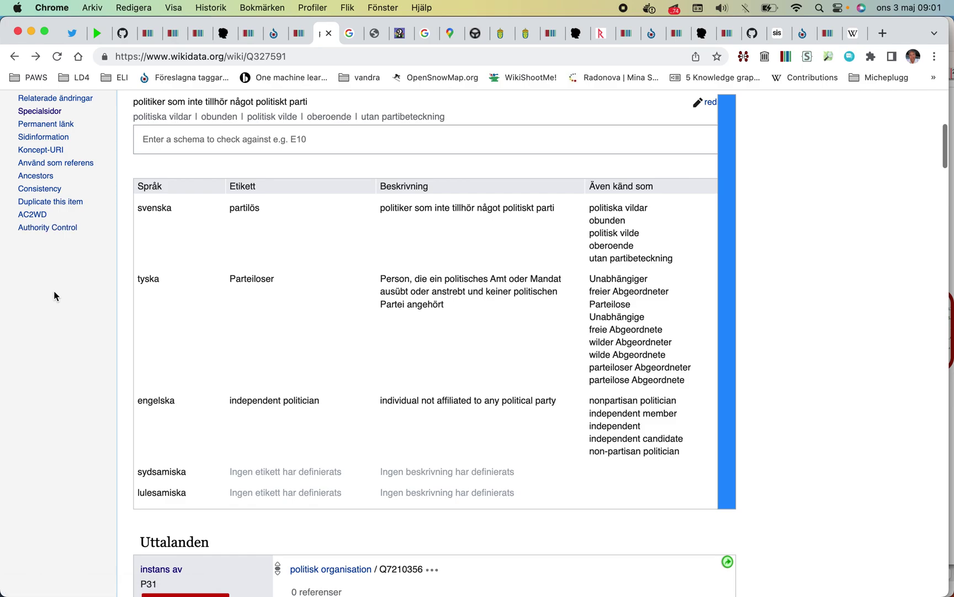
{"action": "scroll", "coordinate": [54, 290], "scroll_direction": "up", "scroll_amount": 7}
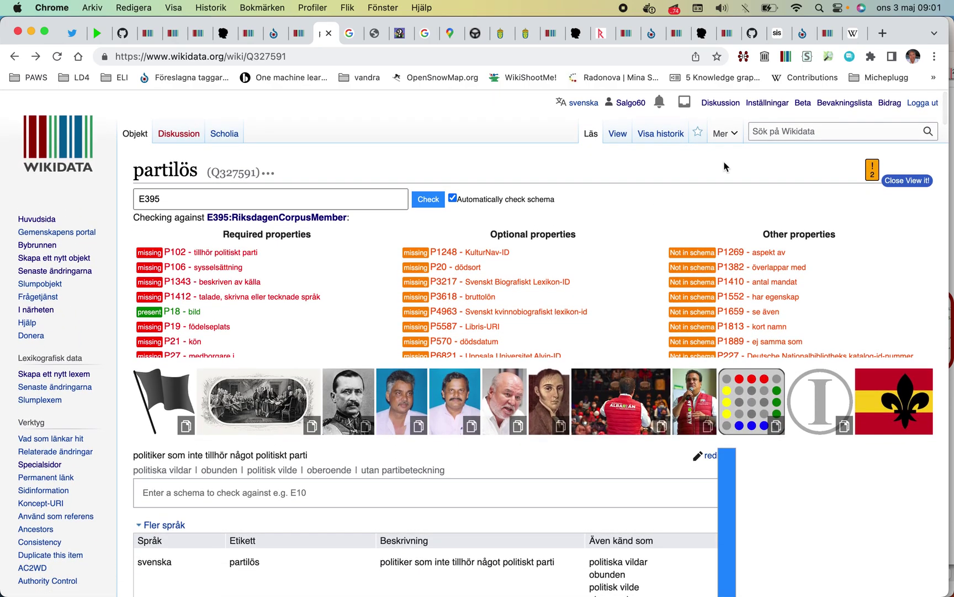
- Search Wikidata for "frisinnad" and open the item frisinnad vilde (Q111478524) from the results
{"action": "left_click", "coordinate": [781, 131]}
{"action": "type", "text": "frissi"}
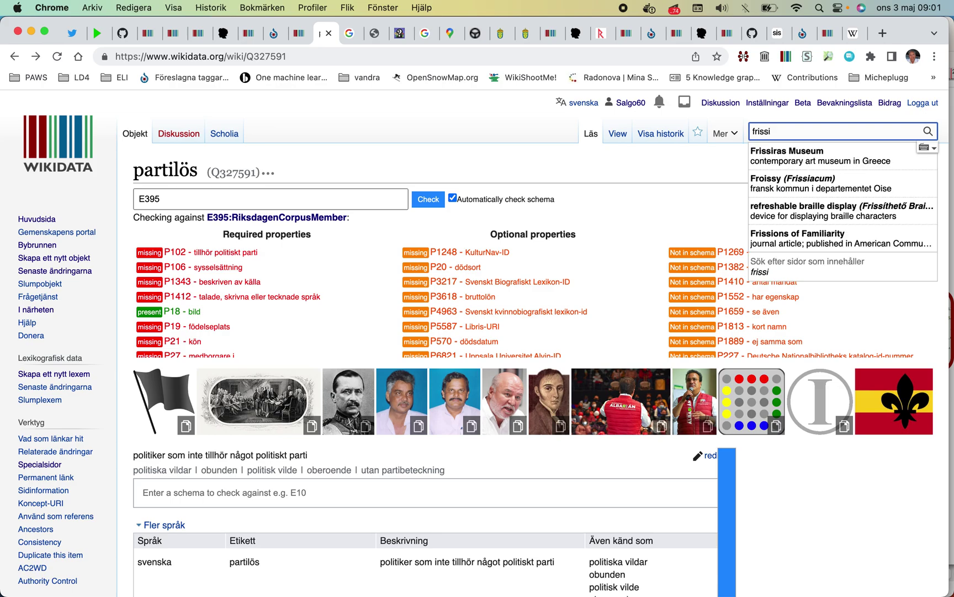
{"action": "type", "text": "nnad"}
{"action": "left_click", "coordinate": [763, 133]}
{"action": "key", "text": "BackSpace"}
{"action": "key", "text": "Return"}
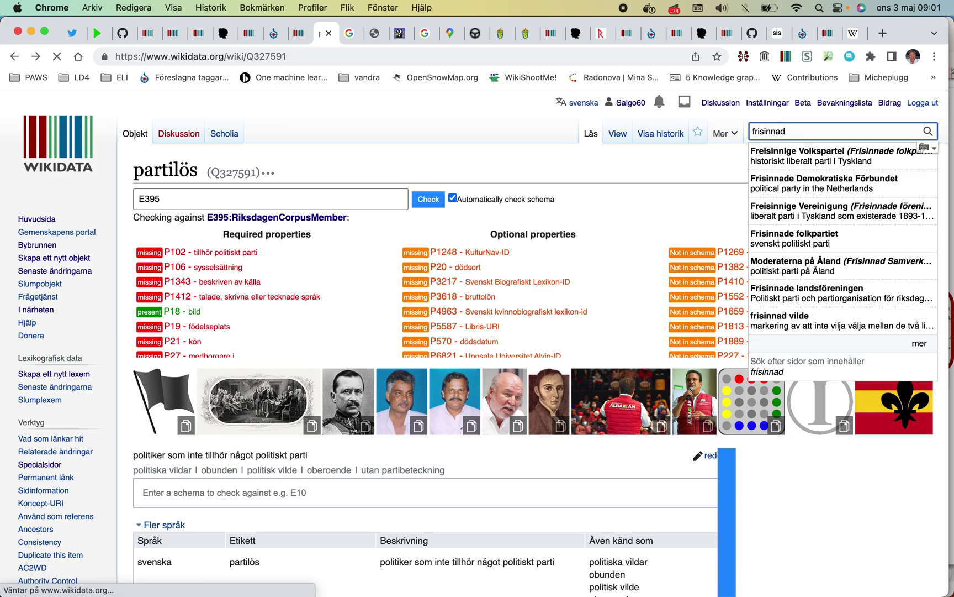
{"action": "scroll", "coordinate": [549, 288], "scroll_direction": "down", "scroll_amount": 5}
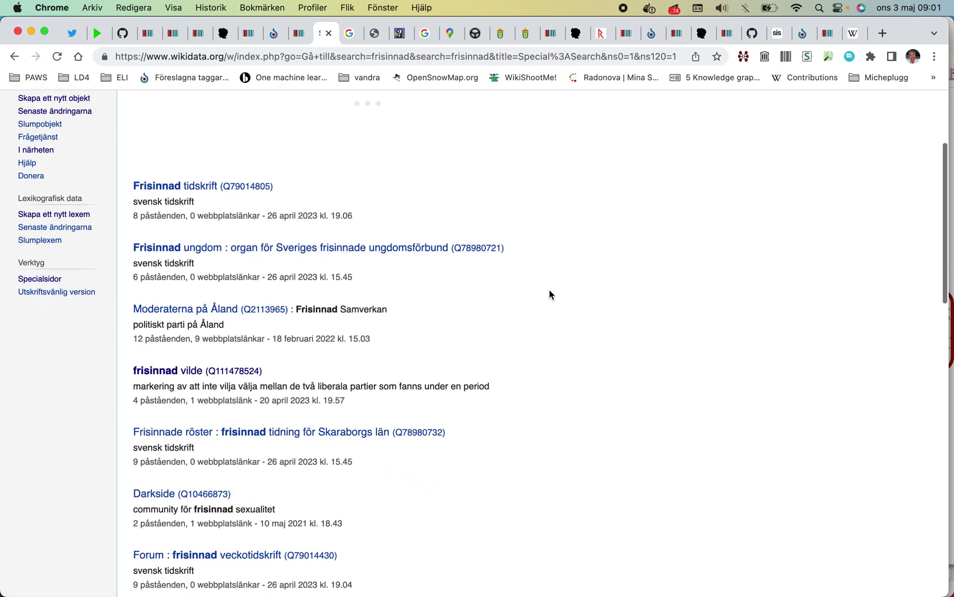
{"action": "left_click", "coordinate": [188, 365]}
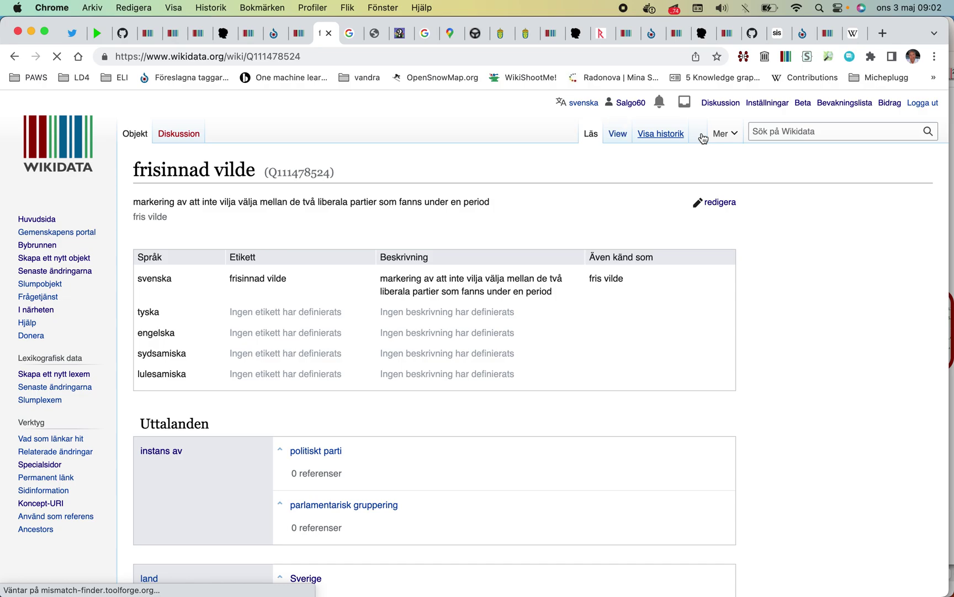
- Check the revision history of frisinnad vilde and review the item's statements, including anses vara samma som (P460)
{"action": "key", "text": "ctrl+alt+h"}
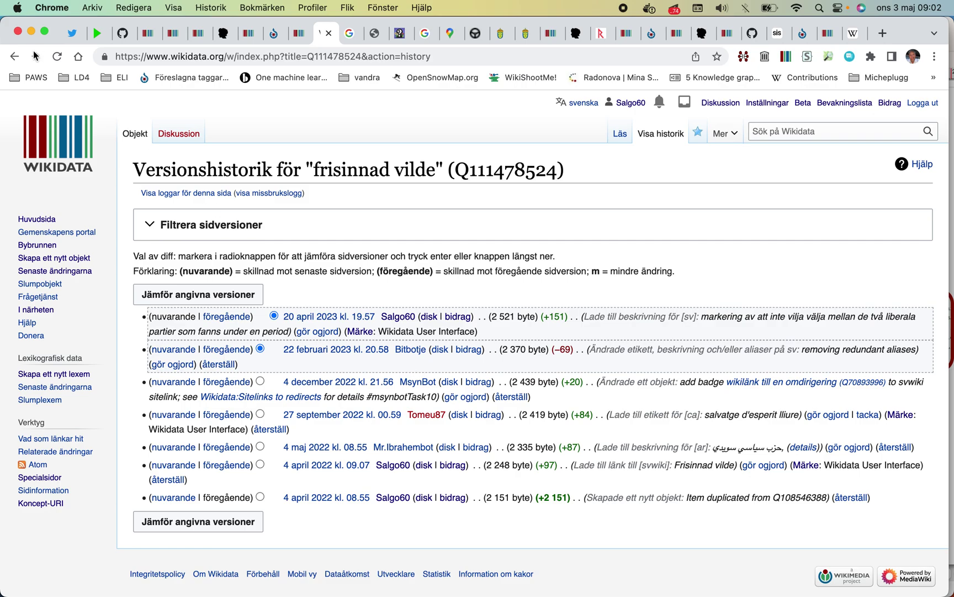
{"action": "left_click", "coordinate": [17, 58]}
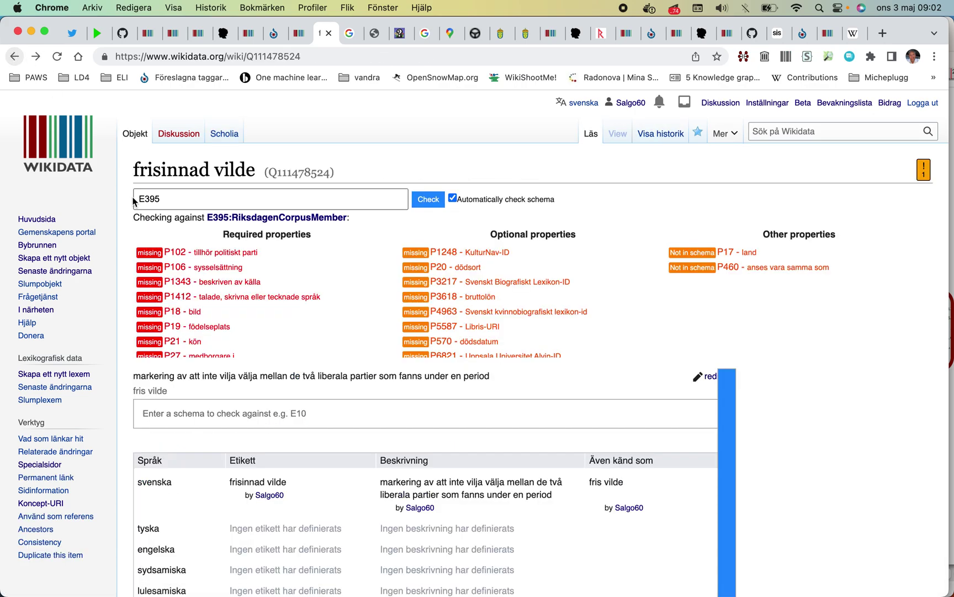
{"action": "scroll", "coordinate": [110, 165], "scroll_direction": "down", "scroll_amount": 10}
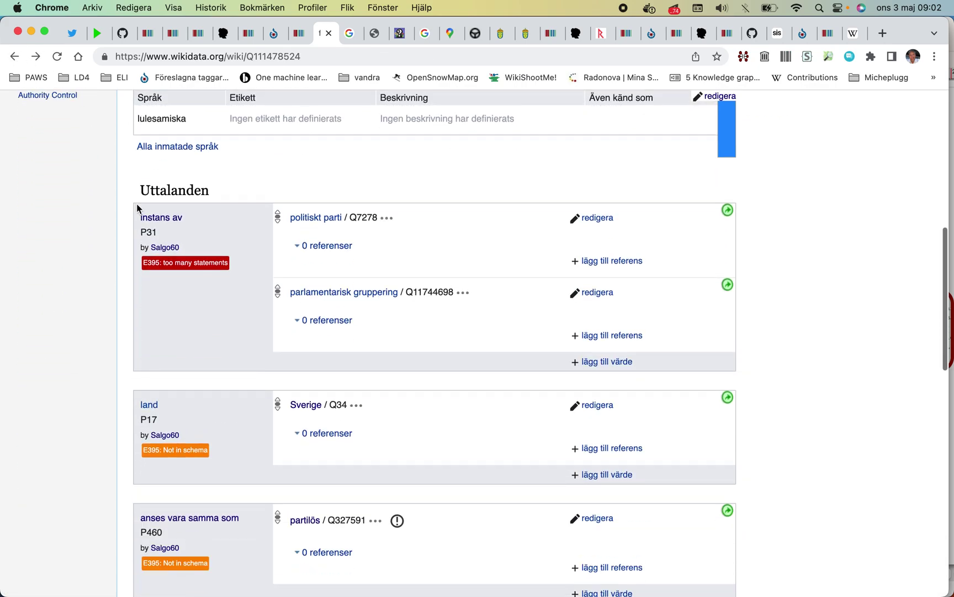
{"action": "scroll", "coordinate": [291, 224], "scroll_direction": "down", "scroll_amount": 3}
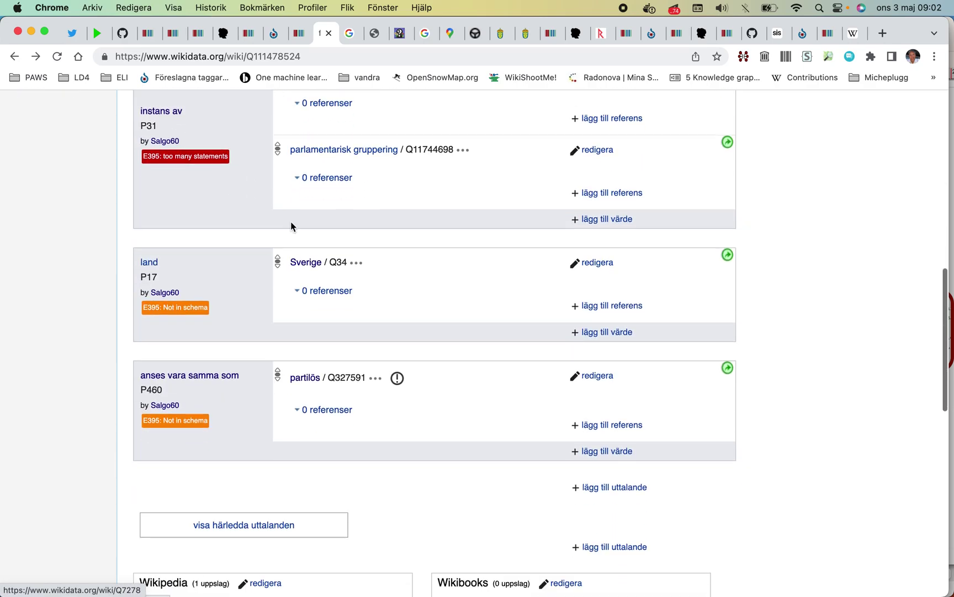
- Open partilös through the P460 statement and list the pages linking to it, 500 per page
{"action": "left_click", "coordinate": [305, 378]}
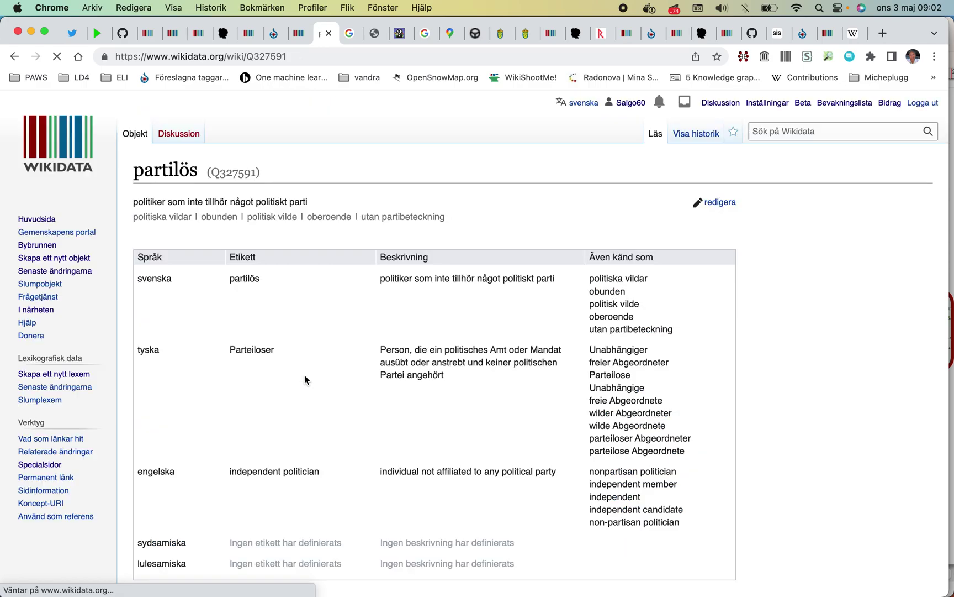
{"action": "left_click", "coordinate": [56, 439]}
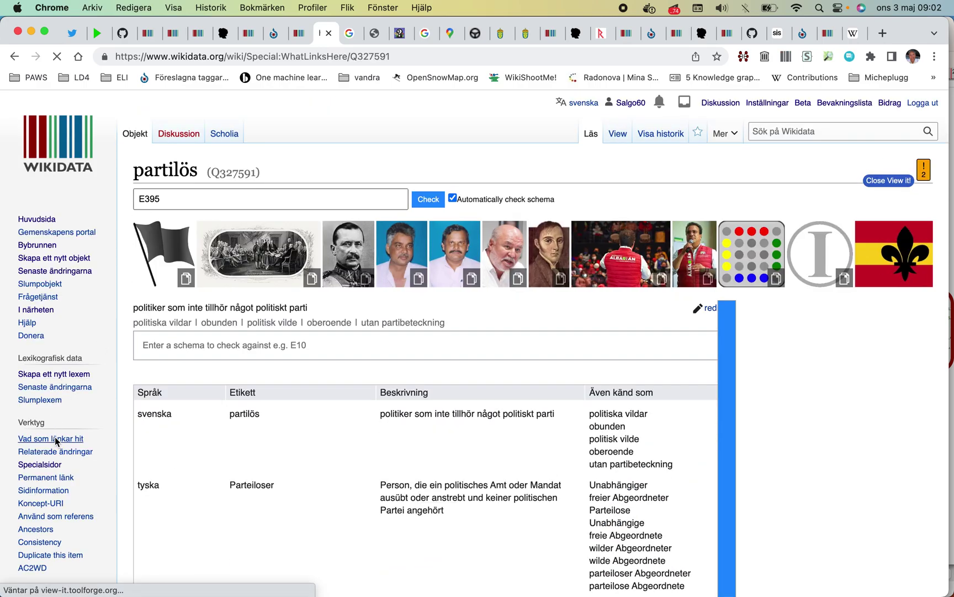
{"action": "scroll", "coordinate": [55, 440], "scroll_direction": "down", "scroll_amount": 6}
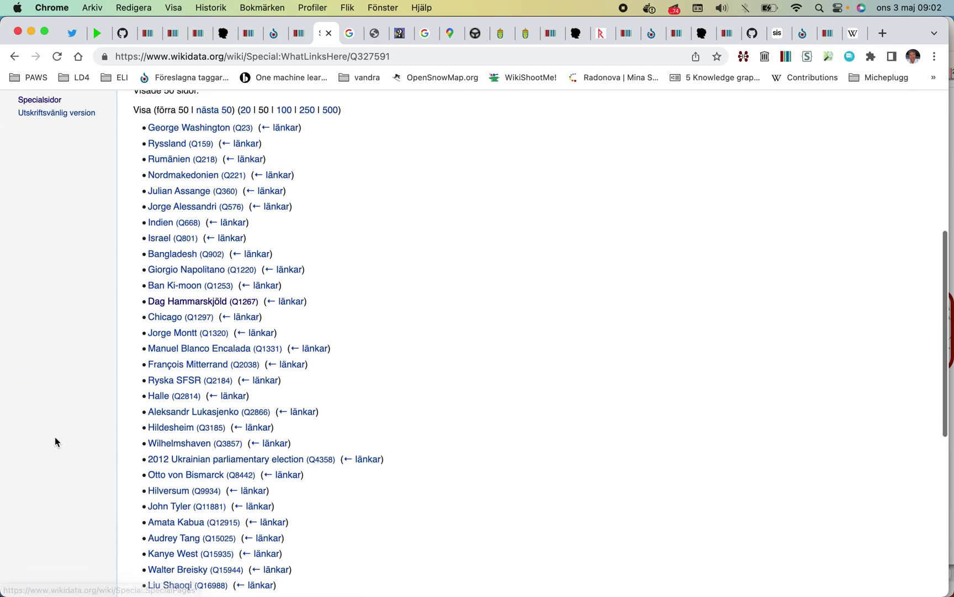
{"action": "scroll", "coordinate": [55, 440], "scroll_direction": "down", "scroll_amount": 7}
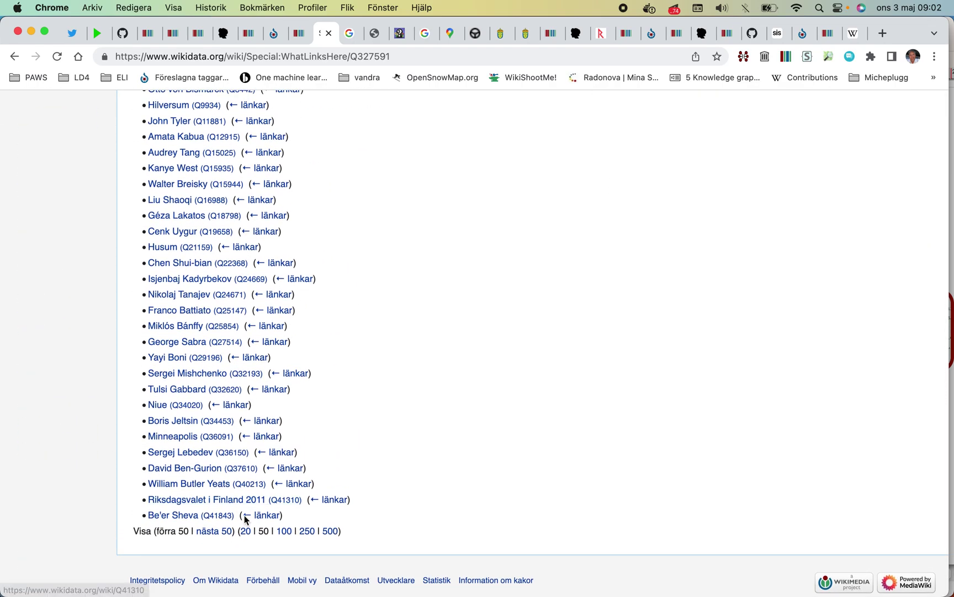
{"action": "left_click", "coordinate": [332, 532]}
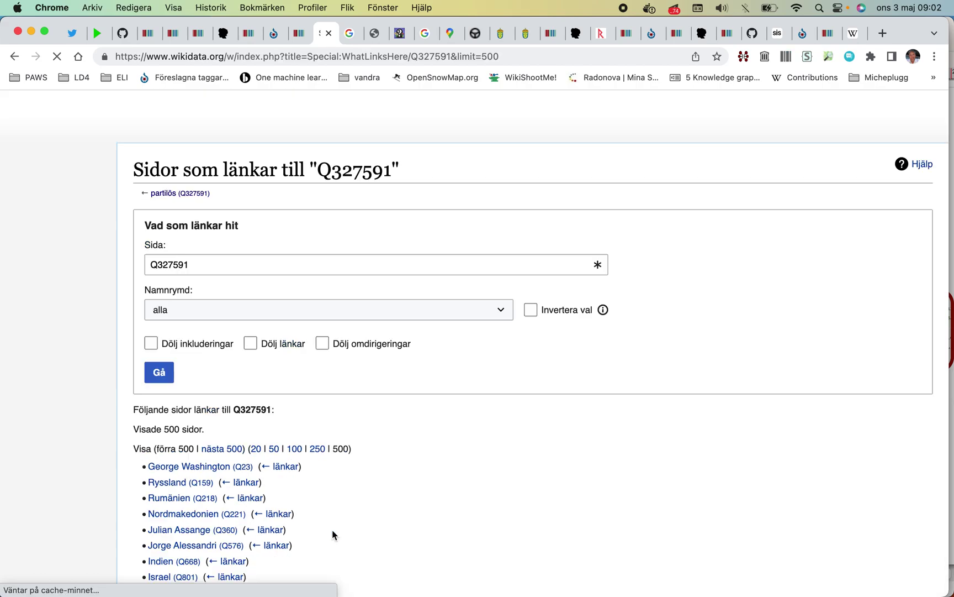
- Look through the first 500 pages linking to partilös, down to the end of the list
{"action": "scroll", "coordinate": [332, 533], "scroll_direction": "down", "scroll_amount": 10}
{"action": "scroll", "coordinate": [332, 533], "scroll_direction": "down", "scroll_amount": 20}
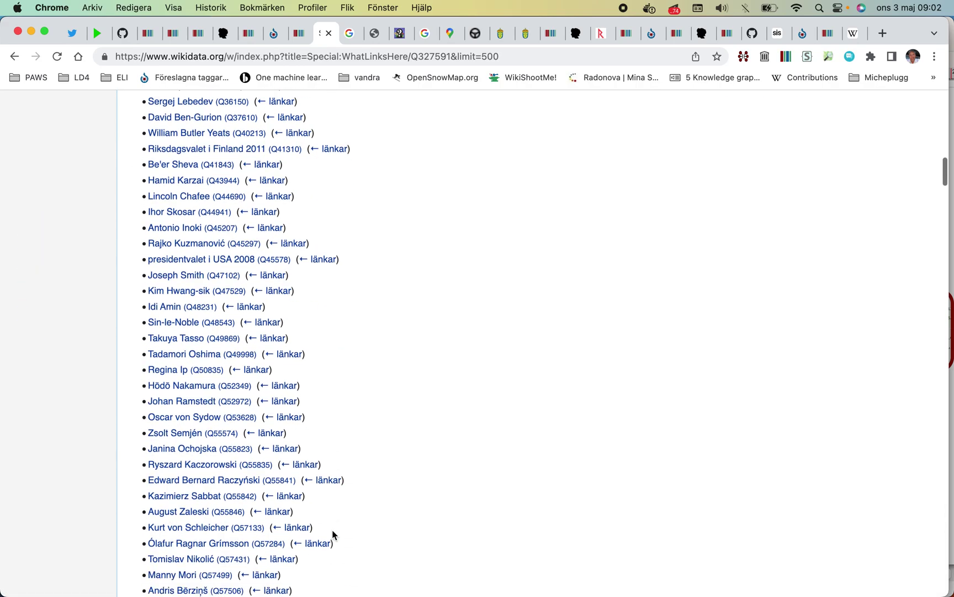
{"action": "scroll", "coordinate": [332, 534], "scroll_direction": "down", "scroll_amount": 20}
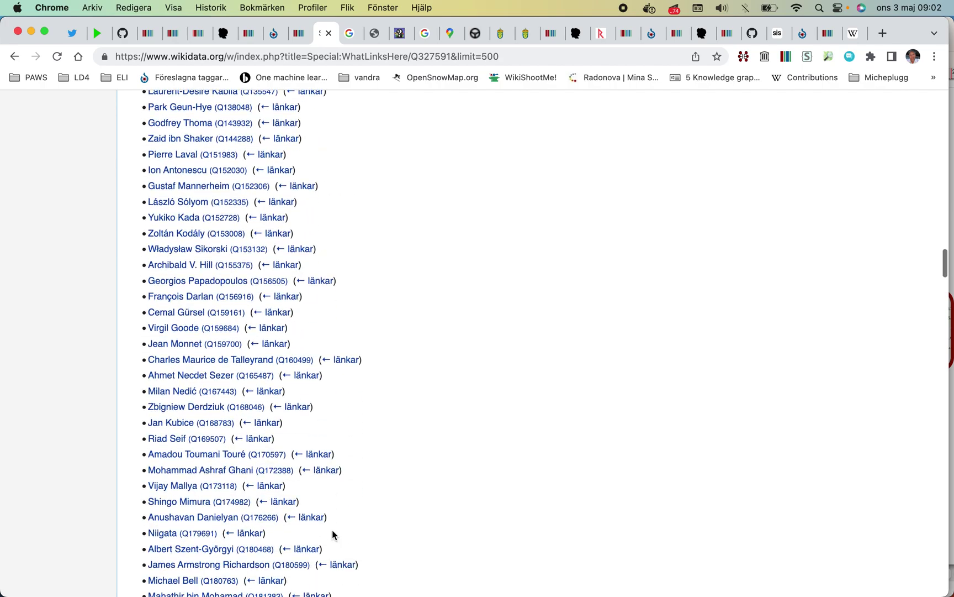
{"action": "scroll", "coordinate": [333, 534], "scroll_direction": "down", "scroll_amount": 12}
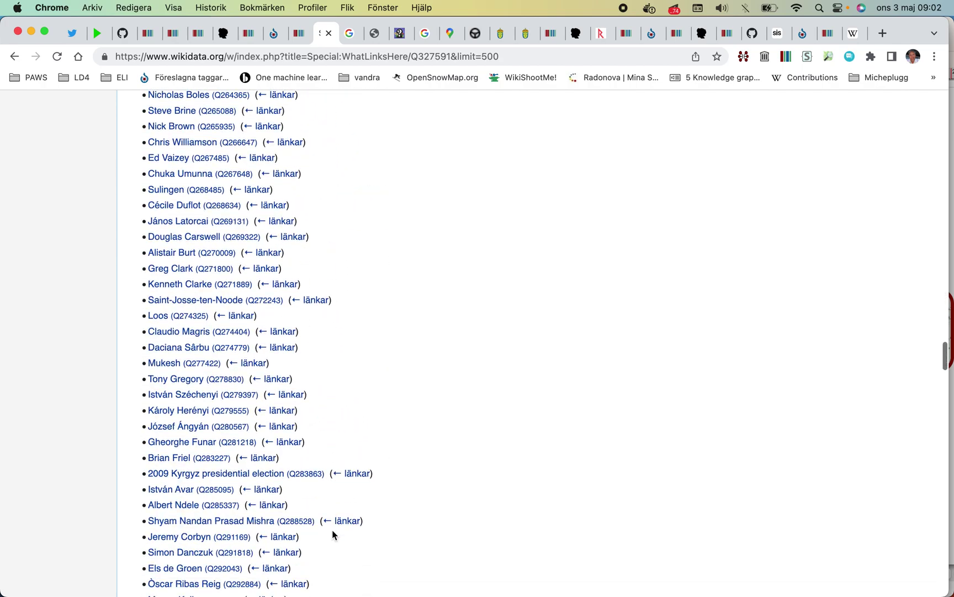
{"action": "scroll", "coordinate": [333, 534], "scroll_direction": "down", "scroll_amount": 8}
{"action": "scroll", "coordinate": [332, 534], "scroll_direction": "down", "scroll_amount": 20}
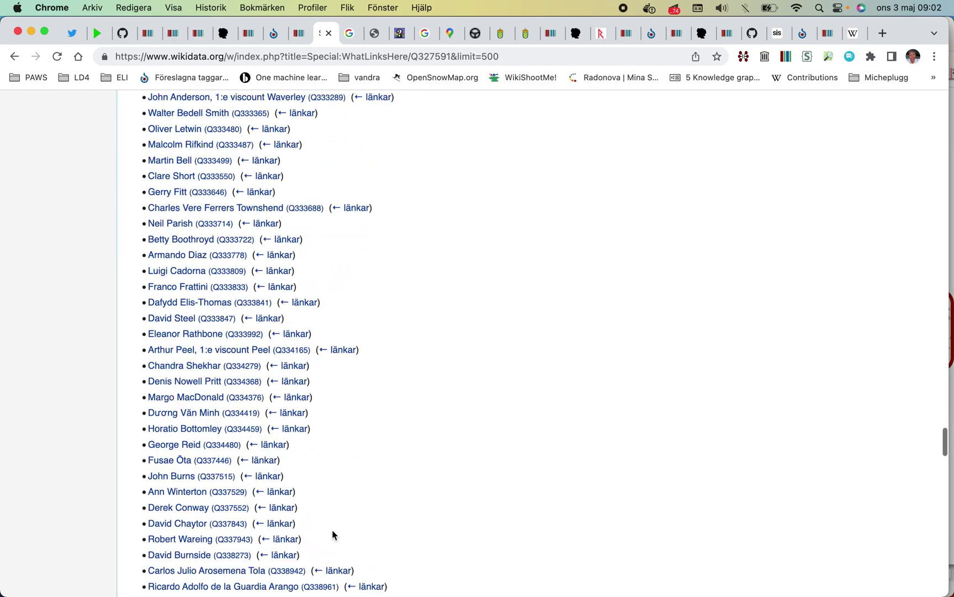
{"action": "scroll", "coordinate": [332, 533], "scroll_direction": "down", "scroll_amount": 20}
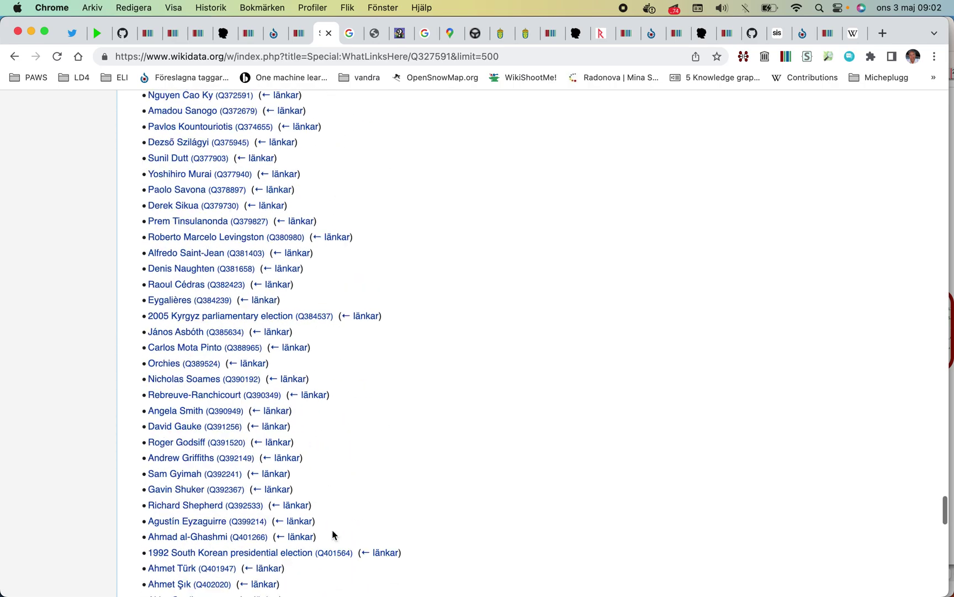
{"action": "scroll", "coordinate": [332, 529], "scroll_direction": "down", "scroll_amount": 15}
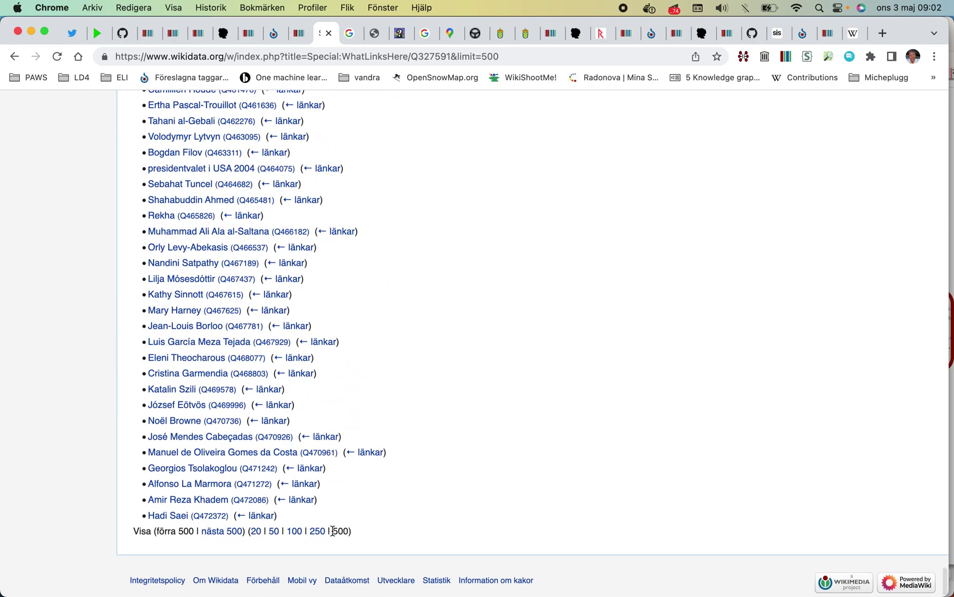
- Load the second batch of 500 pages linking to partilös and look through it down to the end
{"action": "left_click", "coordinate": [231, 532]}
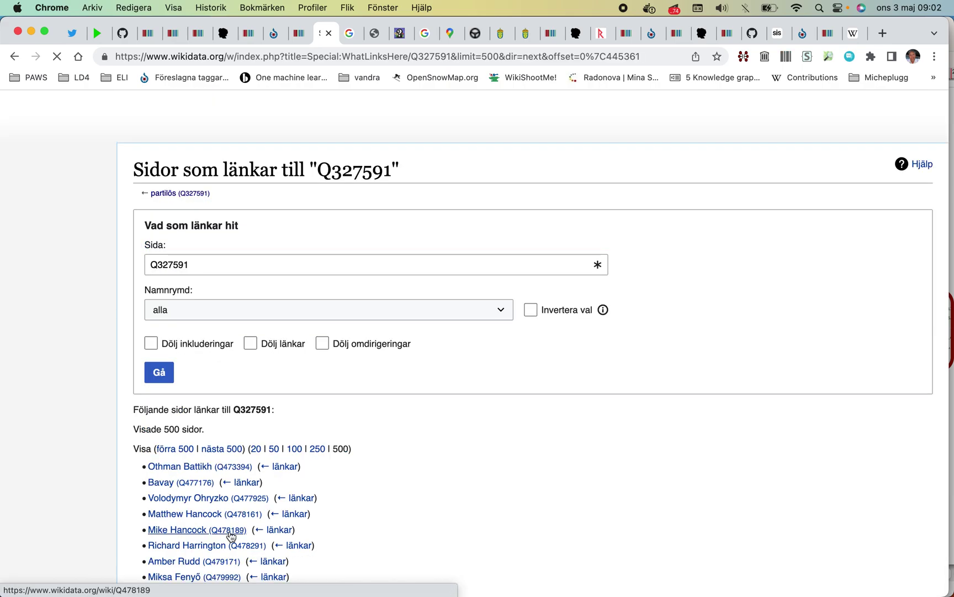
{"action": "key", "text": "super+bracketleft"}
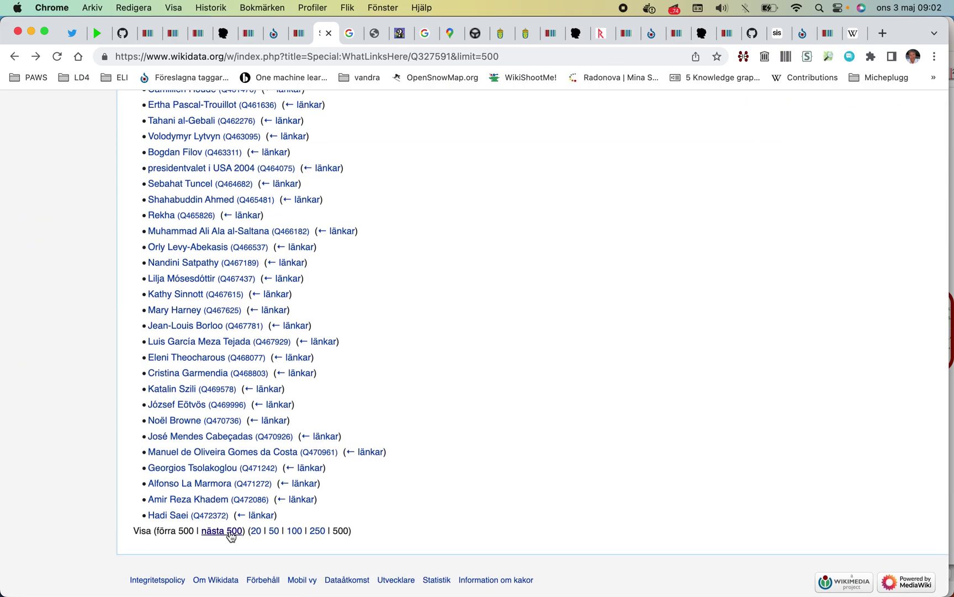
{"action": "scroll", "coordinate": [106, 288], "scroll_direction": "up", "scroll_amount": 2}
{"action": "left_click", "coordinate": [36, 55]}
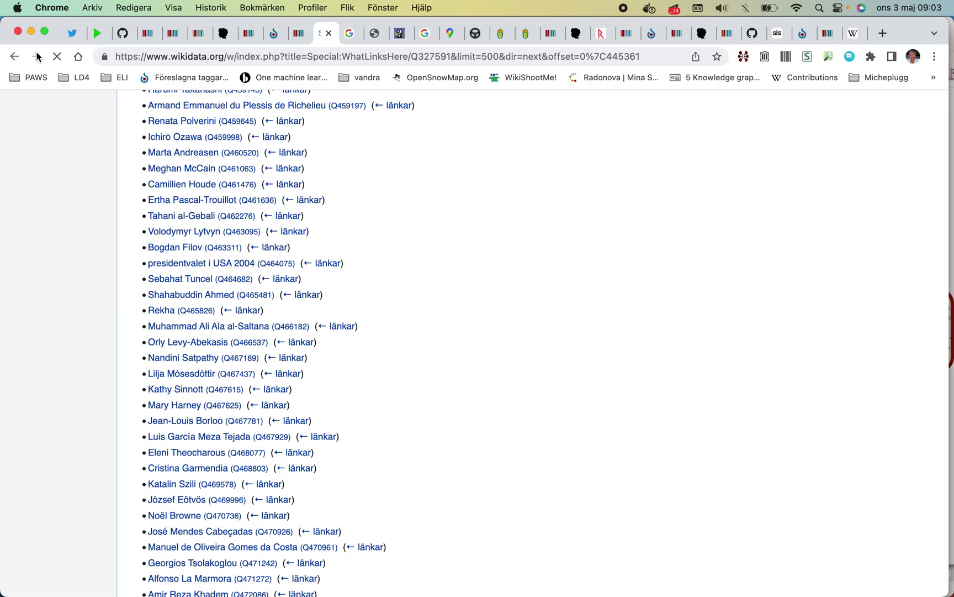
{"action": "scroll", "coordinate": [131, 227], "scroll_direction": "down", "scroll_amount": 15}
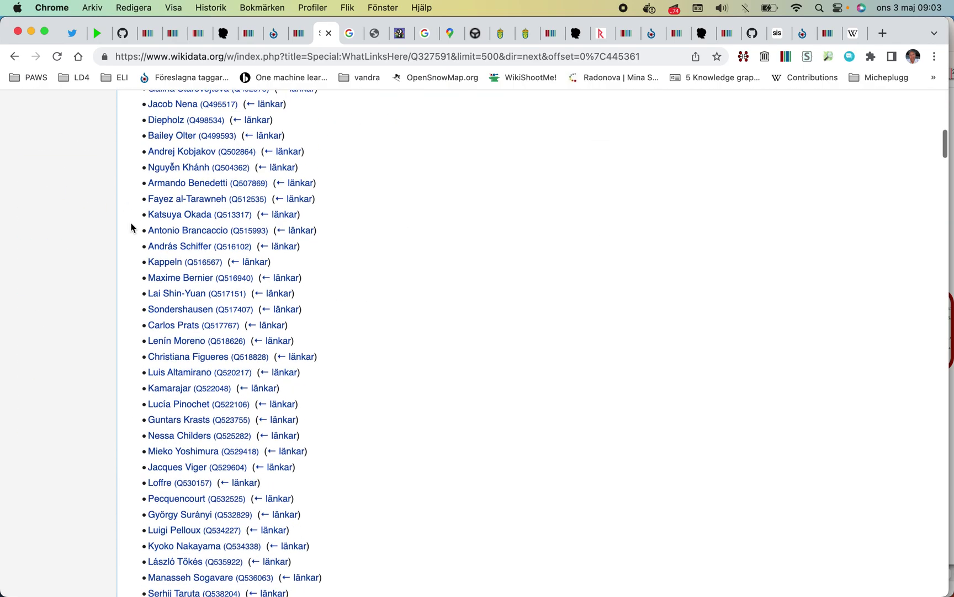
{"action": "scroll", "coordinate": [131, 226], "scroll_direction": "down", "scroll_amount": 20}
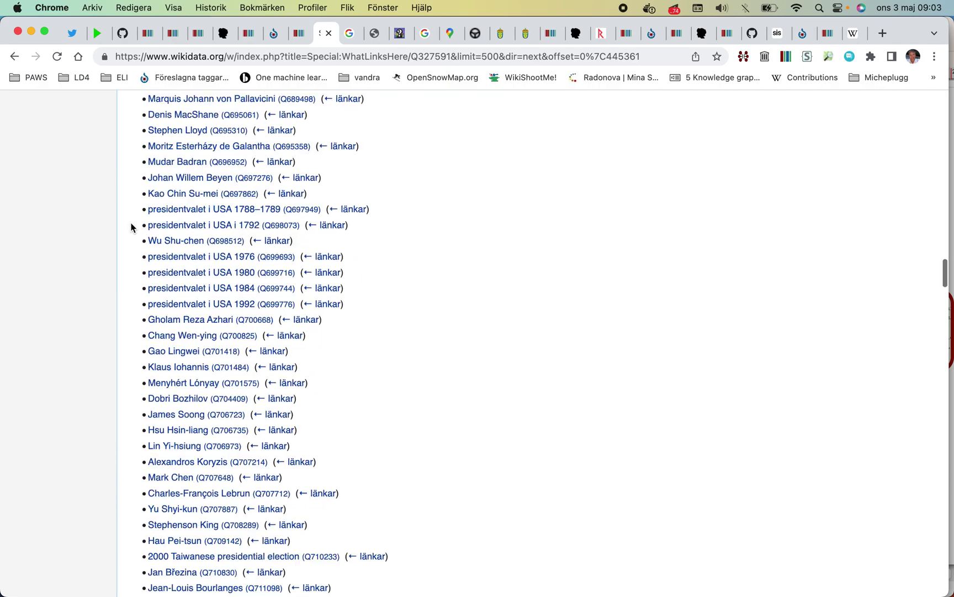
{"action": "scroll", "coordinate": [131, 226], "scroll_direction": "down", "scroll_amount": 20}
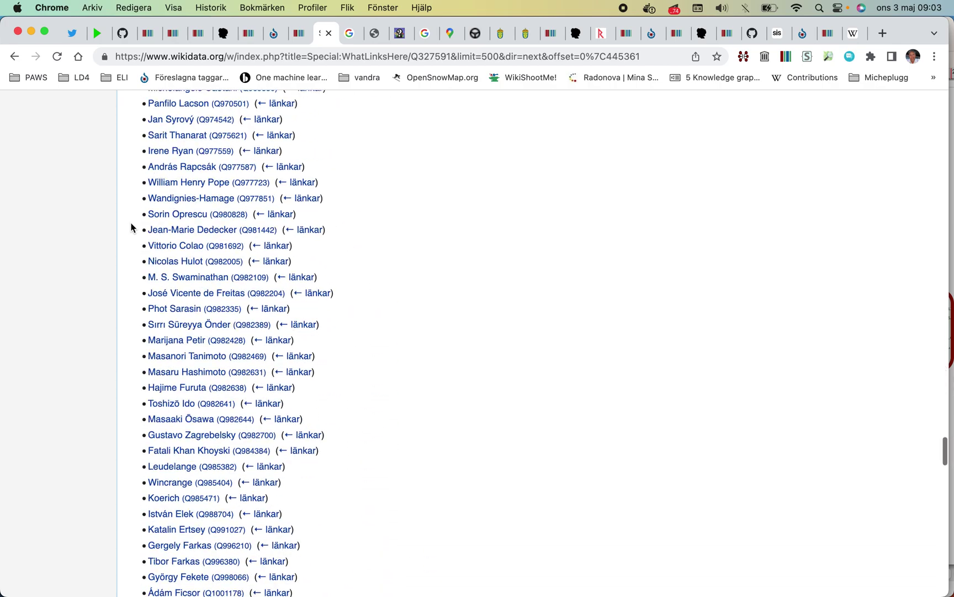
{"action": "scroll", "coordinate": [129, 231], "scroll_direction": "down", "scroll_amount": 20}
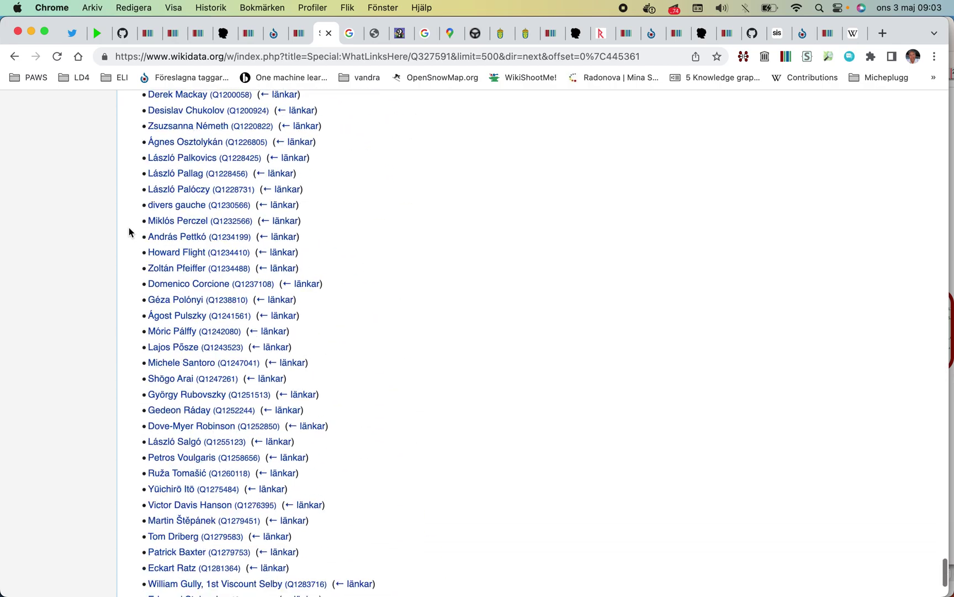
- Look through the third batch of 500 pages linking to partilös, check the start of the fourth batch, and return to the third
{"action": "left_click", "coordinate": [230, 533]}
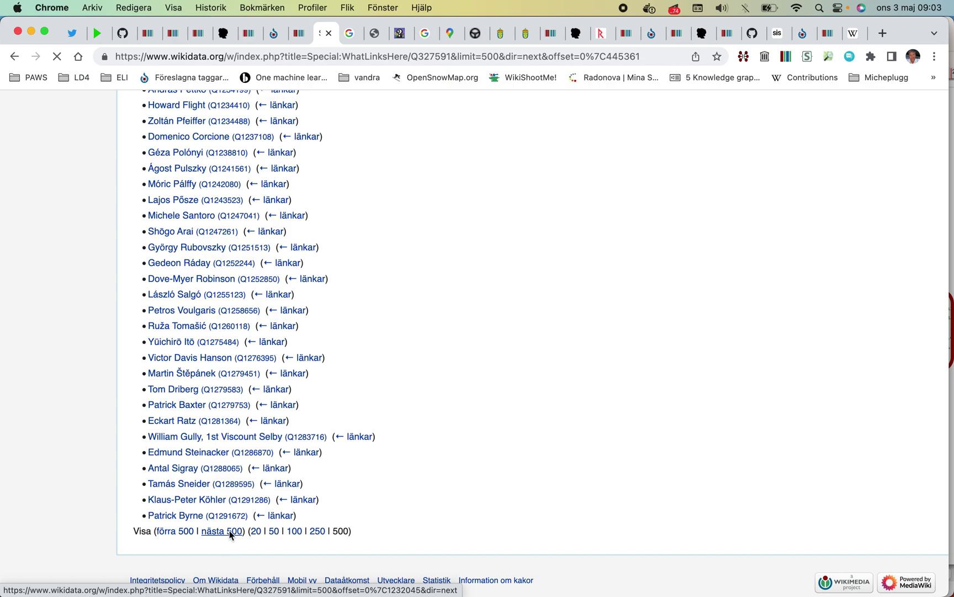
{"action": "scroll", "coordinate": [230, 532], "scroll_direction": "down", "scroll_amount": 10}
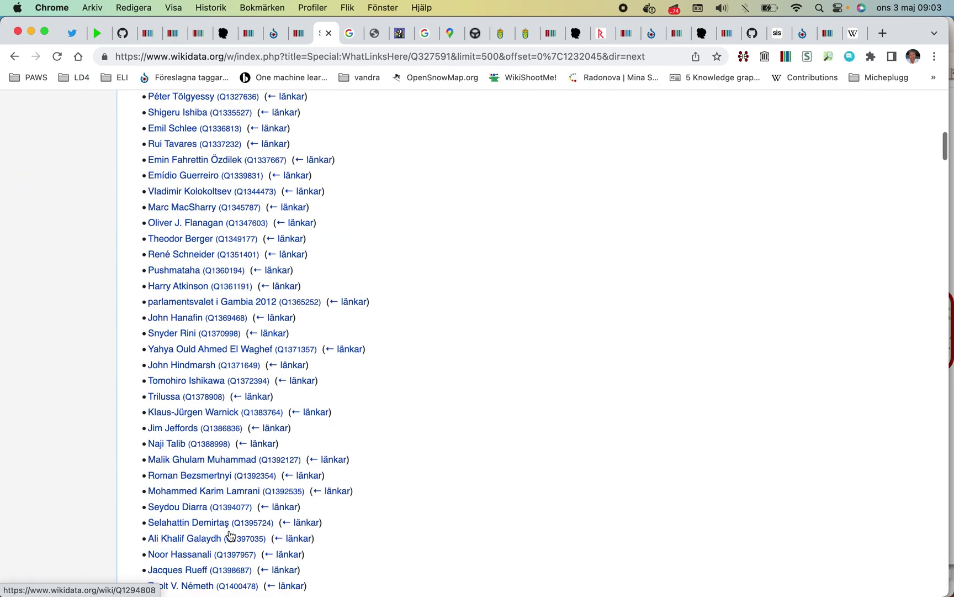
{"action": "scroll", "coordinate": [231, 535], "scroll_direction": "down", "scroll_amount": 15}
{"action": "scroll", "coordinate": [230, 535], "scroll_direction": "down", "scroll_amount": 20}
{"action": "scroll", "coordinate": [230, 535], "scroll_direction": "down", "scroll_amount": 20}
{"action": "scroll", "coordinate": [230, 535], "scroll_direction": "down", "scroll_amount": 20}
{"action": "left_click", "coordinate": [230, 532]}
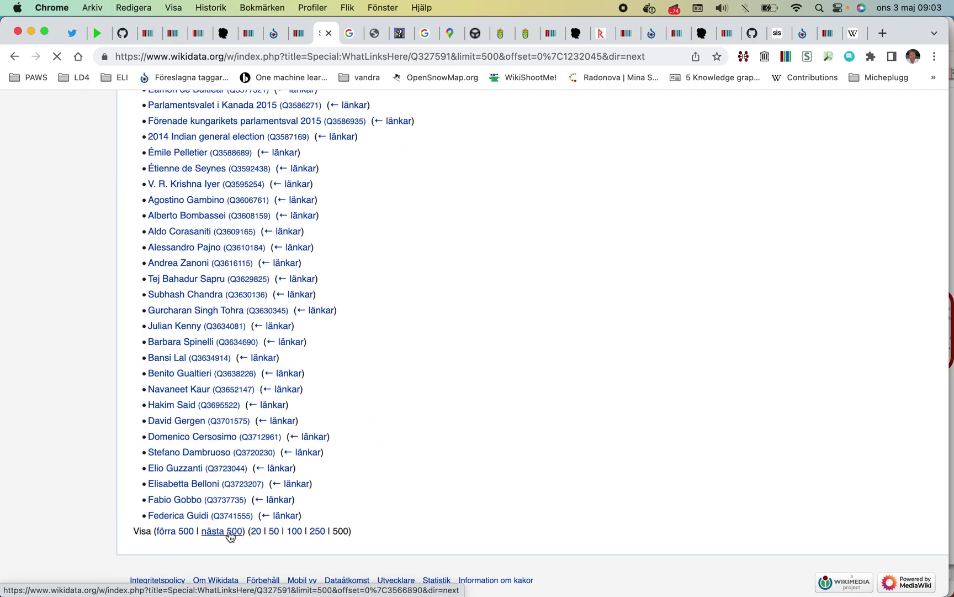
{"action": "scroll", "coordinate": [334, 486], "scroll_direction": "up", "scroll_amount": 20}
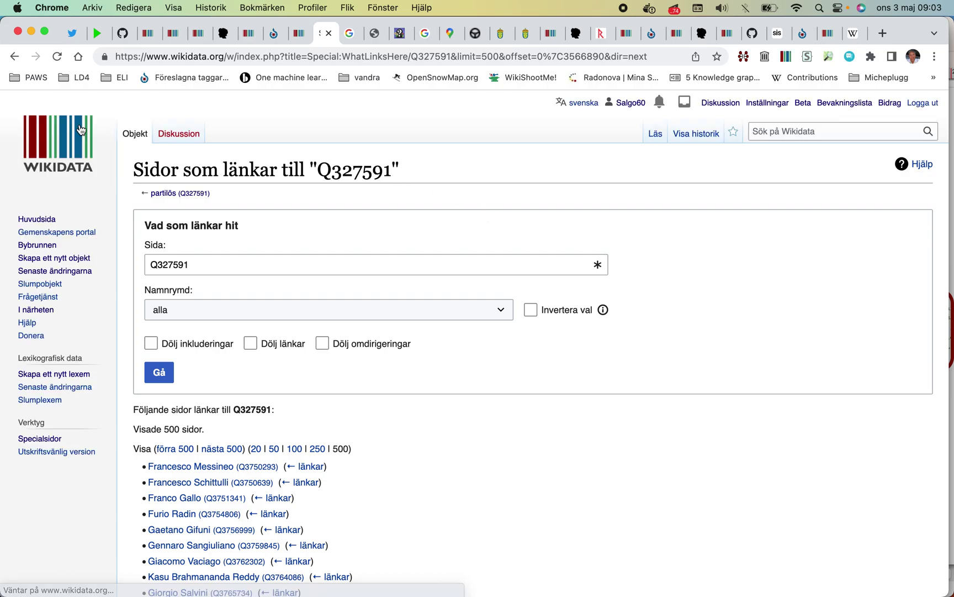
{"action": "left_click", "coordinate": [13, 57]}
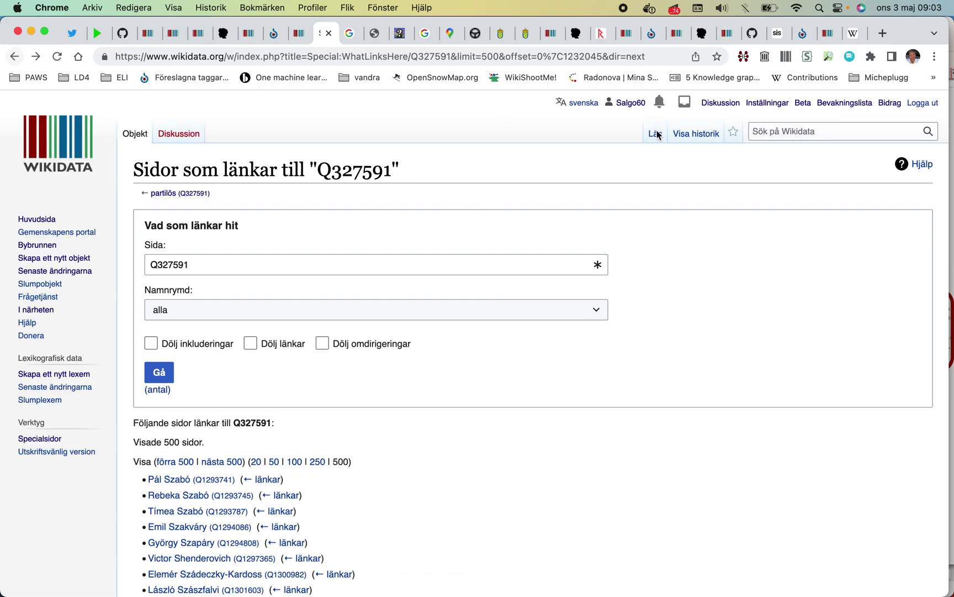
- Run a full-text search of Wikidata for "vilde" and look through the first 20 results
{"action": "left_click", "coordinate": [771, 132]}
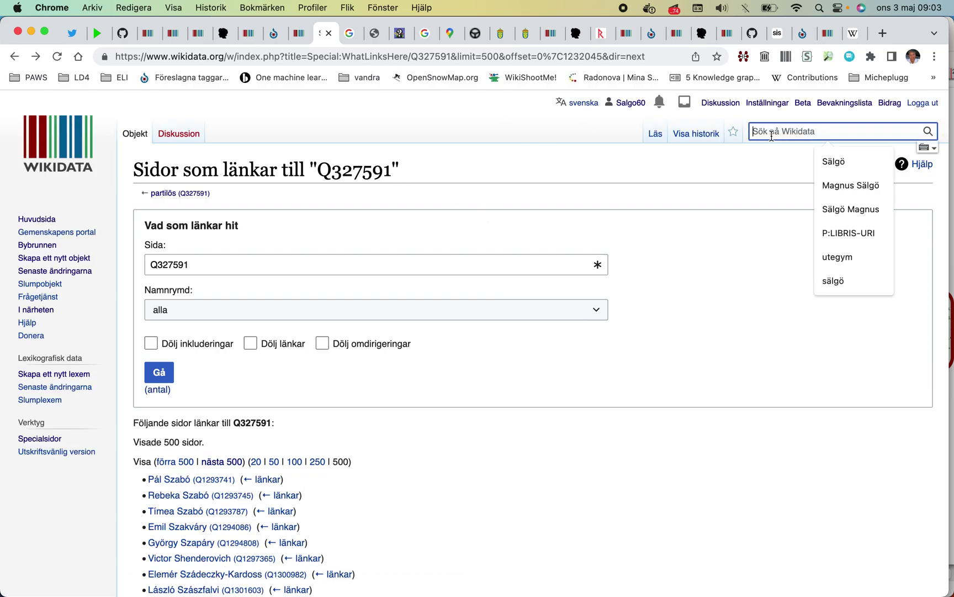
{"action": "type", "text": "vilde"}
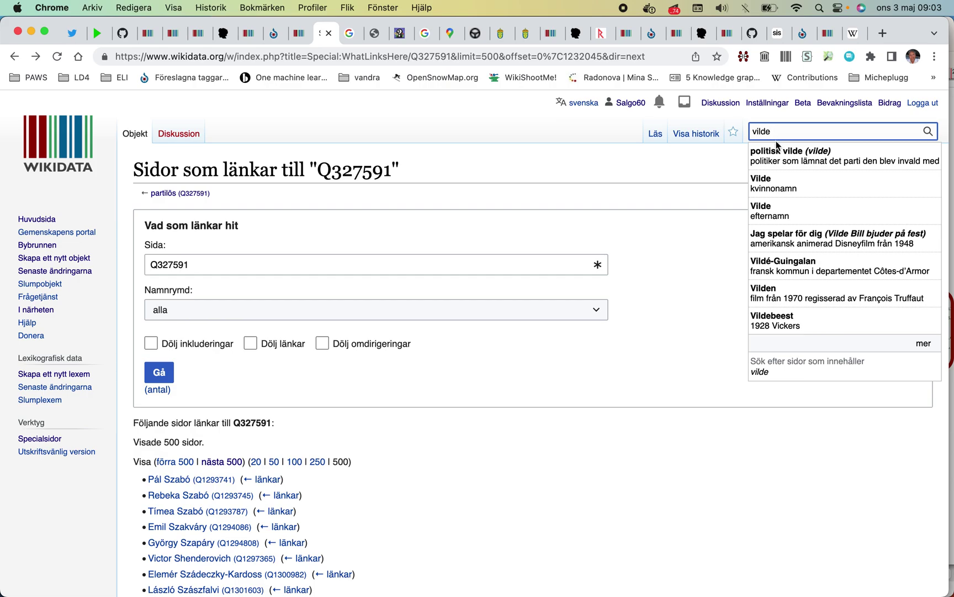
{"action": "left_click", "coordinate": [799, 365]}
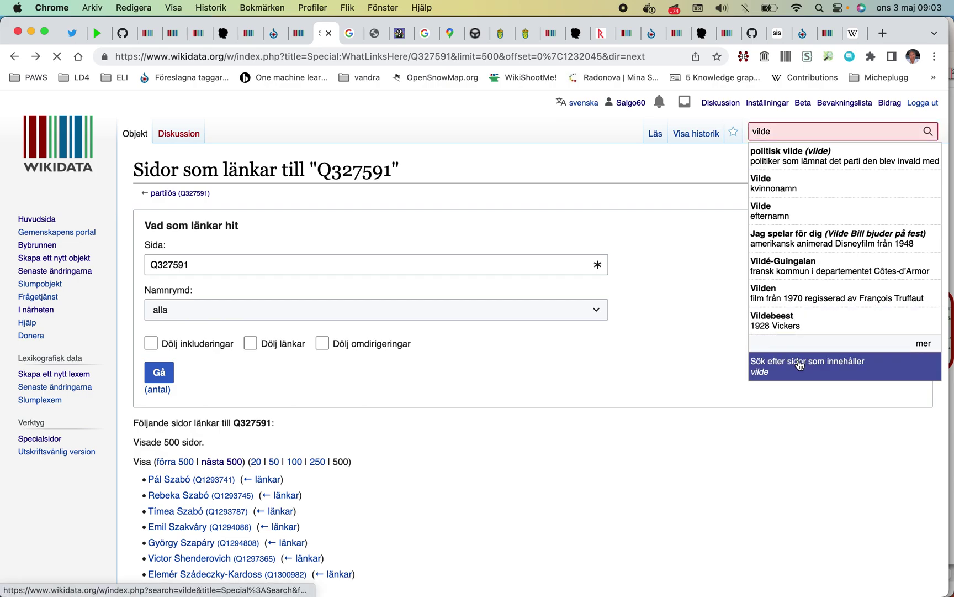
{"action": "scroll", "coordinate": [798, 360], "scroll_direction": "down", "scroll_amount": 6}
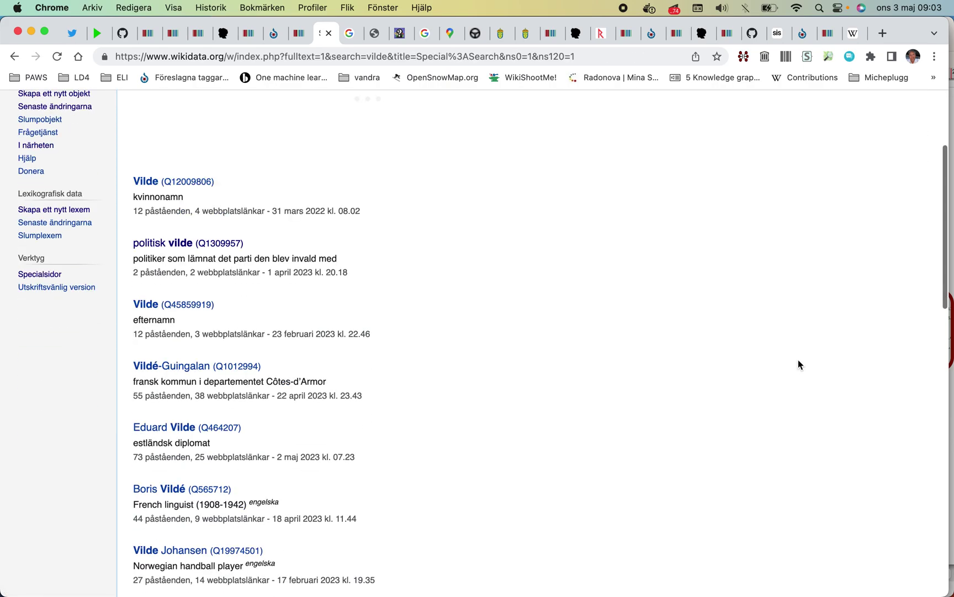
{"action": "scroll", "coordinate": [798, 360], "scroll_direction": "down", "scroll_amount": 9}
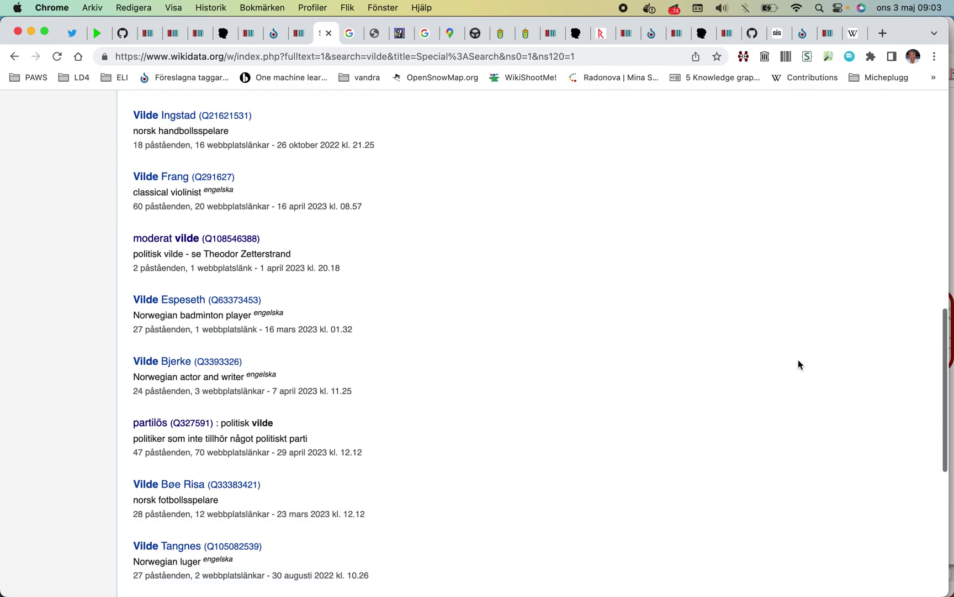
{"action": "scroll", "coordinate": [560, 390], "scroll_direction": "down", "scroll_amount": 3}
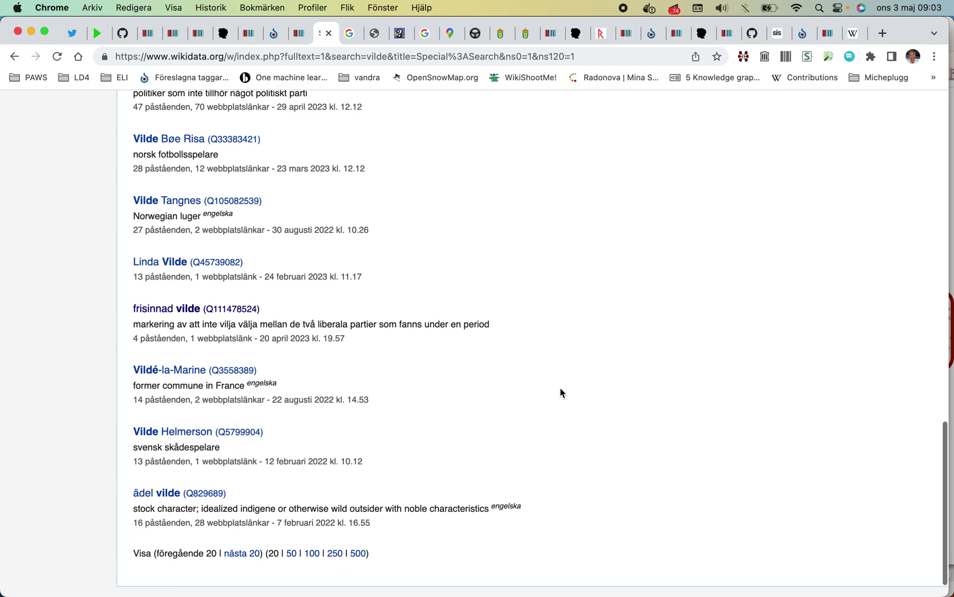
{"action": "scroll", "coordinate": [560, 389], "scroll_direction": "down", "scroll_amount": 1}
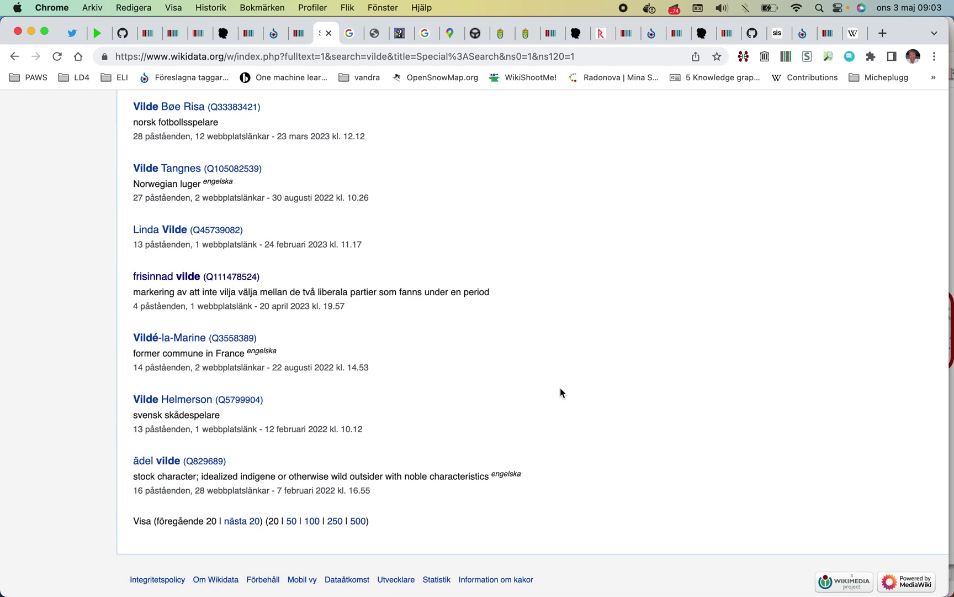
- Look through the next 20 results for "vilde" and open the item lib vilde (Q111476658)
{"action": "left_click", "coordinate": [239, 522]}
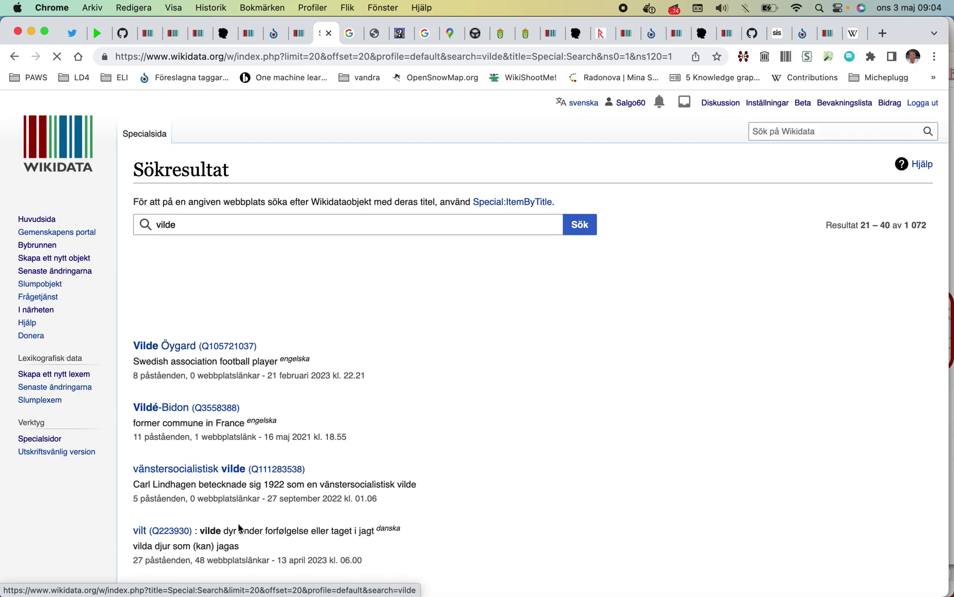
{"action": "scroll", "coordinate": [238, 522], "scroll_direction": "down", "scroll_amount": 6}
{"action": "scroll", "coordinate": [238, 522], "scroll_direction": "down", "scroll_amount": 10}
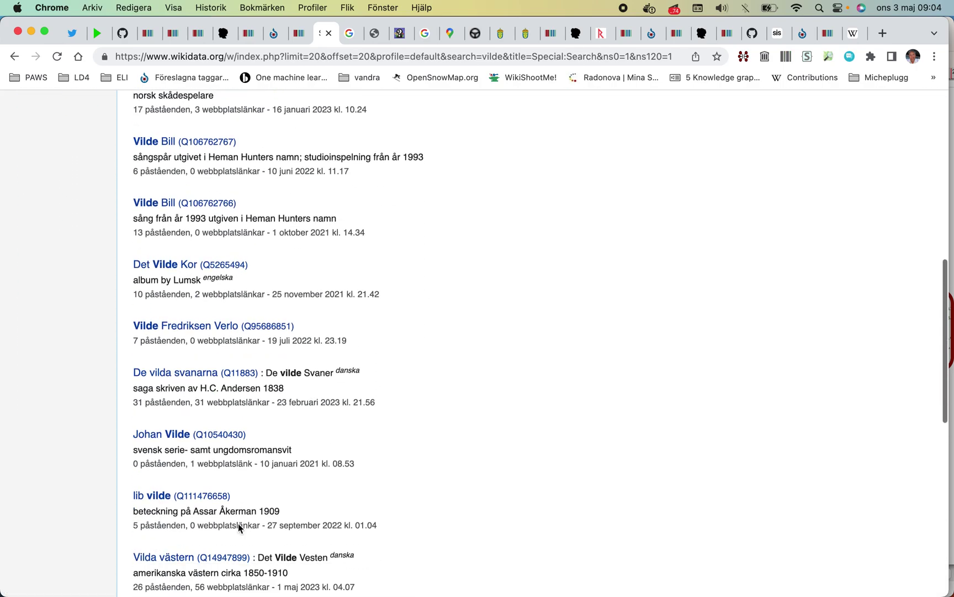
{"action": "scroll", "coordinate": [238, 523], "scroll_direction": "down", "scroll_amount": 1}
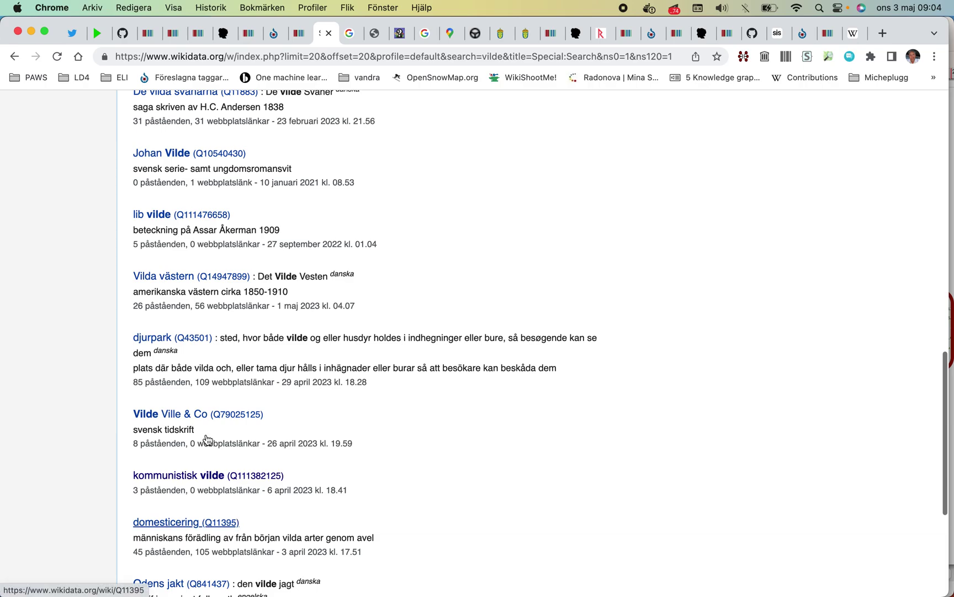
{"action": "left_click", "coordinate": [163, 217]}
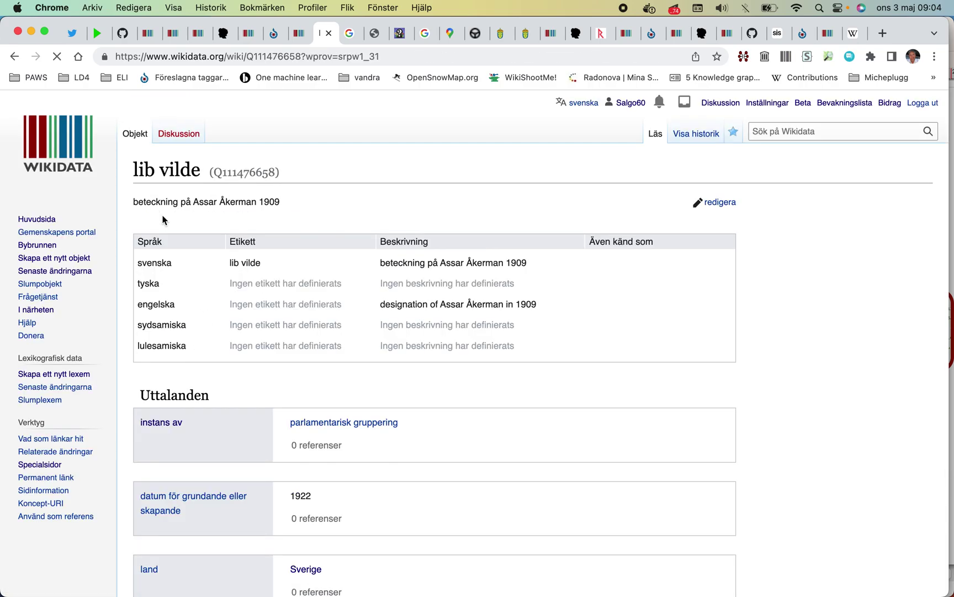
- Review the labels and statements of lib vilde, including anses vara samma som (P460), and list the pages linking to it
{"action": "scroll", "coordinate": [410, 261], "scroll_direction": "down", "scroll_amount": 6}
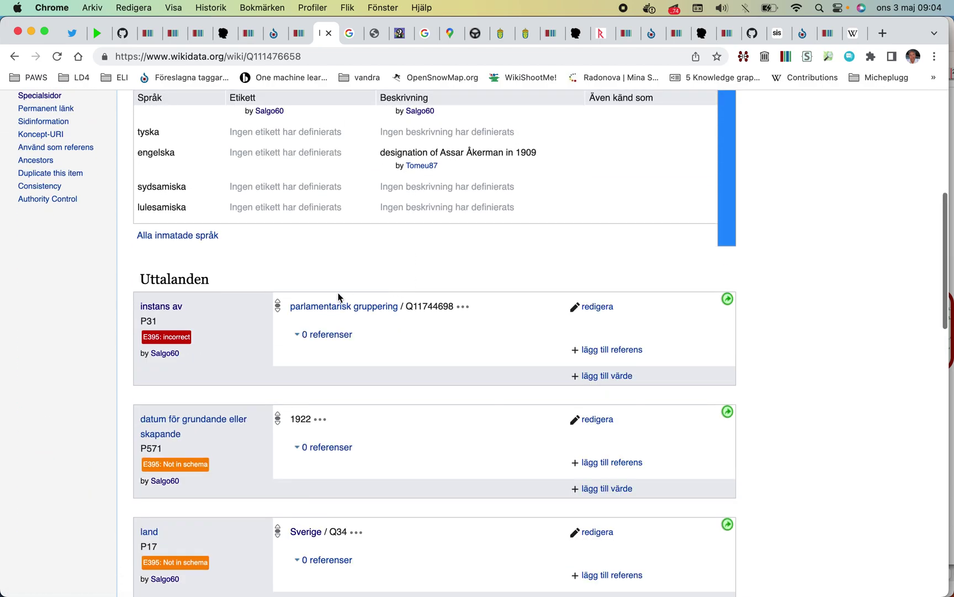
{"action": "scroll", "coordinate": [332, 293], "scroll_direction": "up", "scroll_amount": 6}
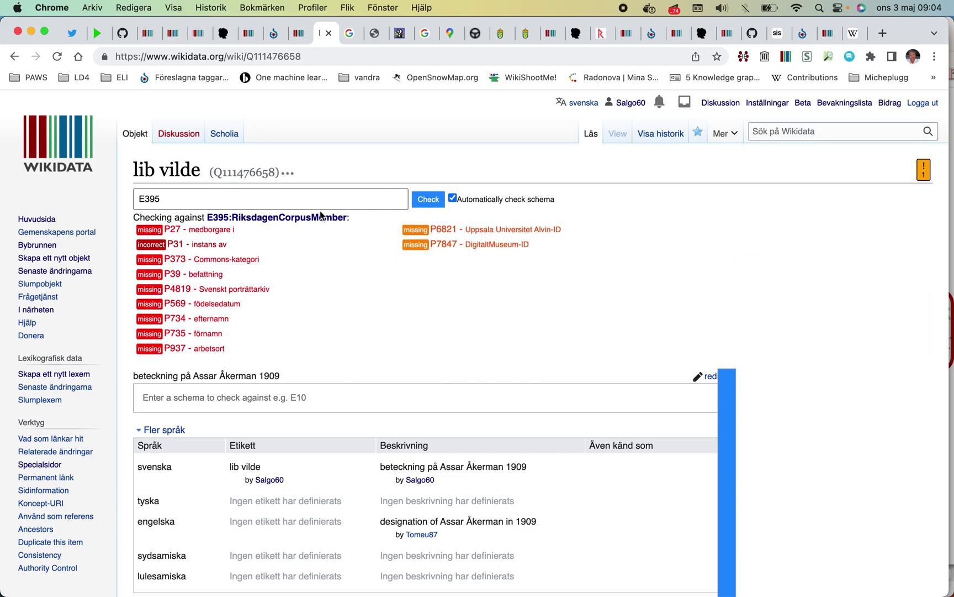
{"action": "scroll", "coordinate": [320, 213], "scroll_direction": "down", "scroll_amount": 10}
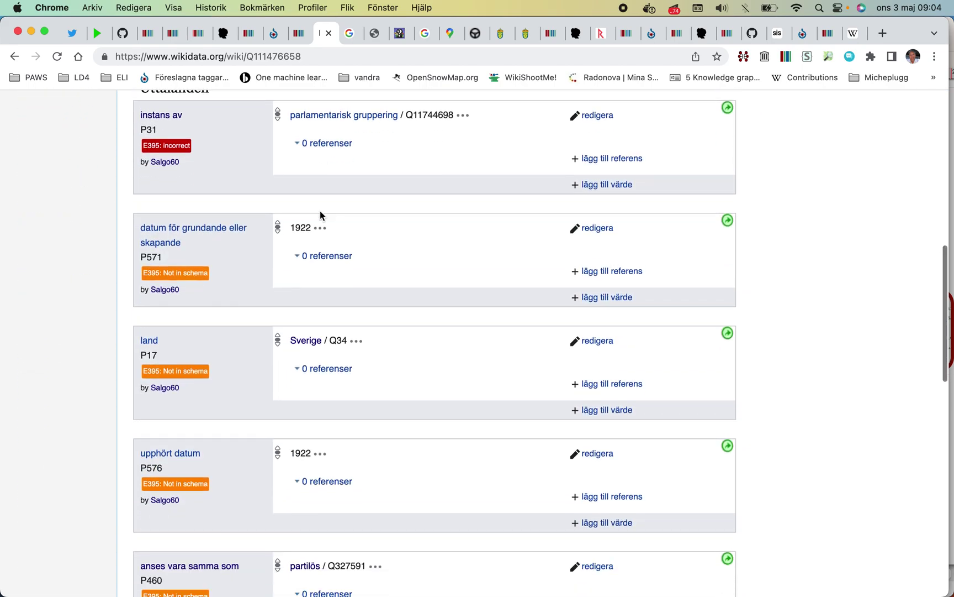
{"action": "scroll", "coordinate": [320, 214], "scroll_direction": "down", "scroll_amount": 3}
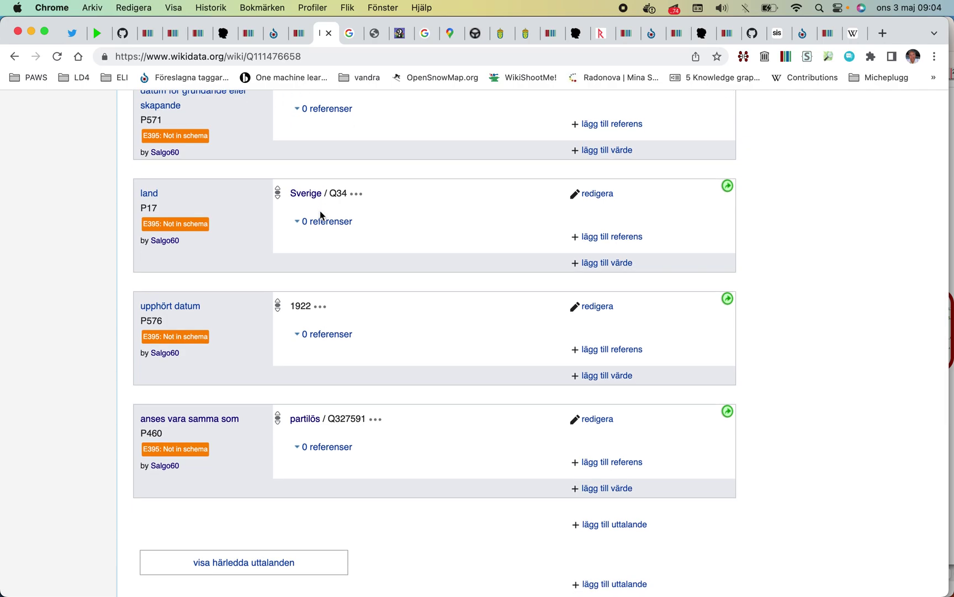
{"action": "scroll", "coordinate": [320, 215], "scroll_direction": "up", "scroll_amount": 12}
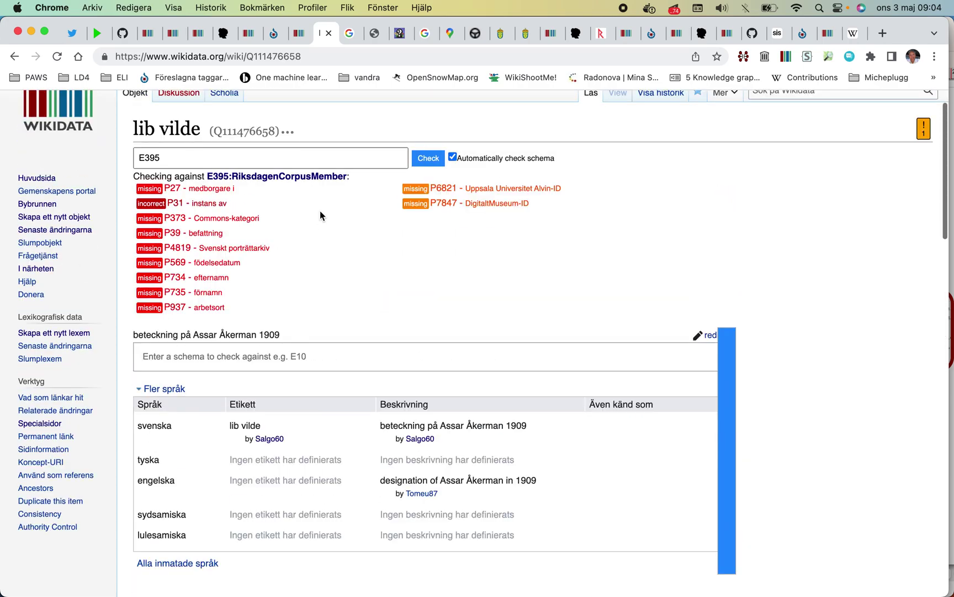
{"action": "scroll", "coordinate": [320, 210], "scroll_direction": "down", "scroll_amount": 3}
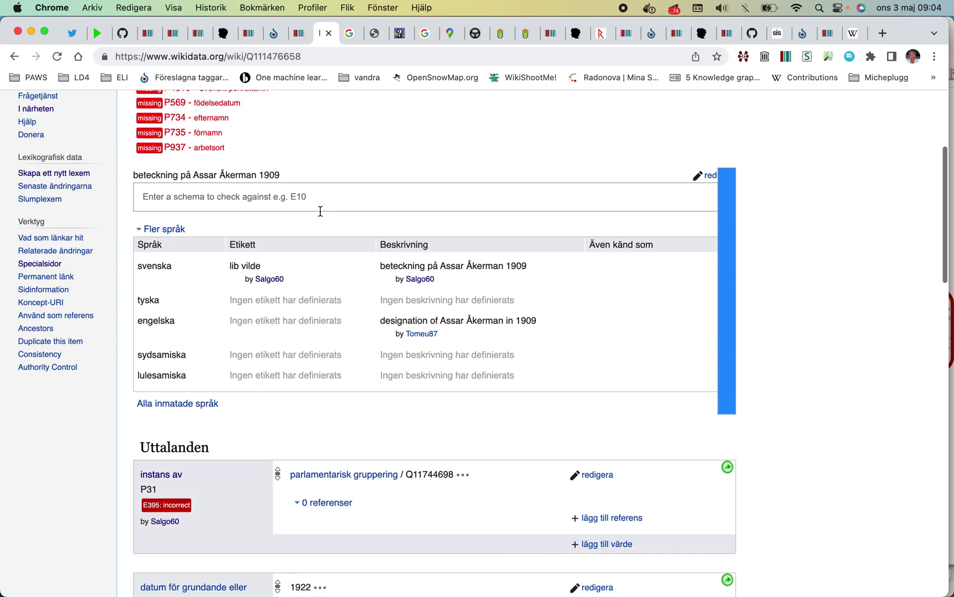
{"action": "scroll", "coordinate": [320, 210], "scroll_direction": "down", "scroll_amount": 2}
{"action": "scroll", "coordinate": [320, 221], "scroll_direction": "up", "scroll_amount": 1}
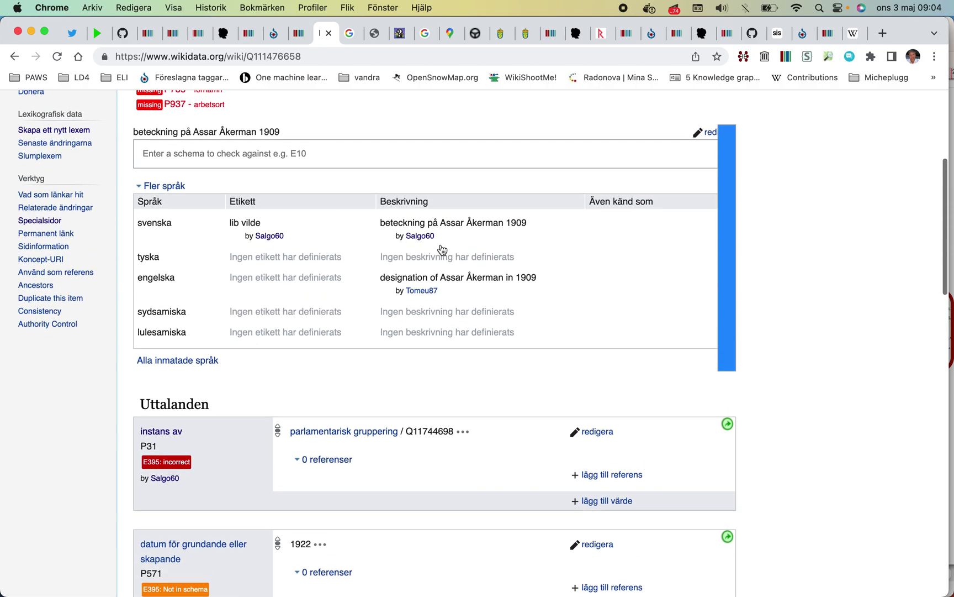
{"action": "left_click", "coordinate": [81, 196]}
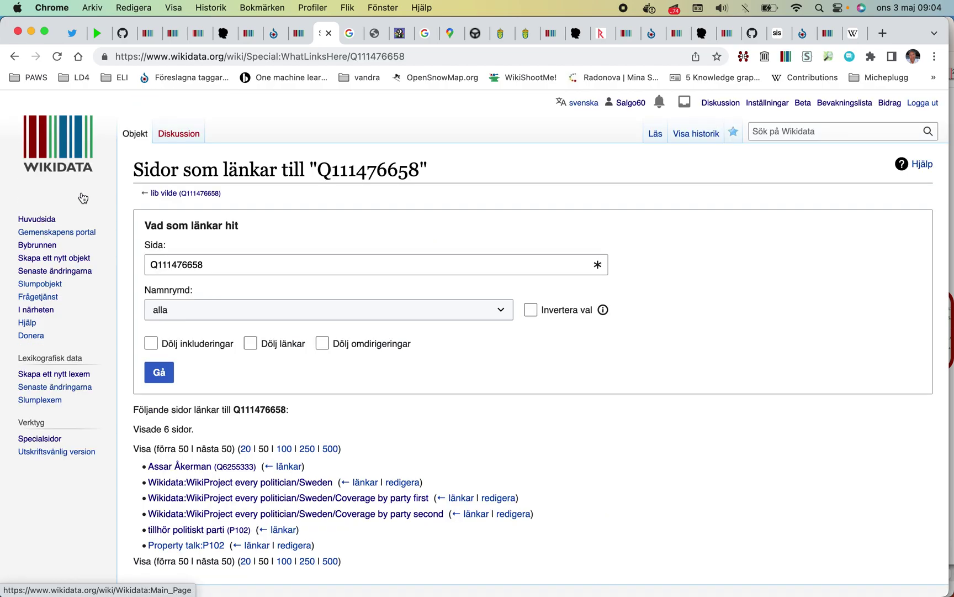
{"action": "scroll", "coordinate": [229, 393], "scroll_direction": "down", "scroll_amount": 1}
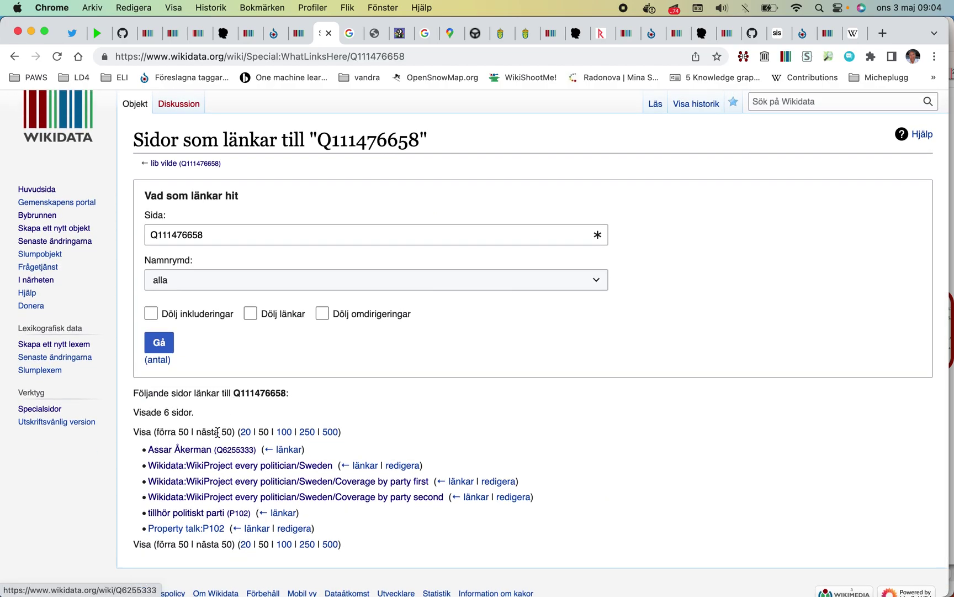
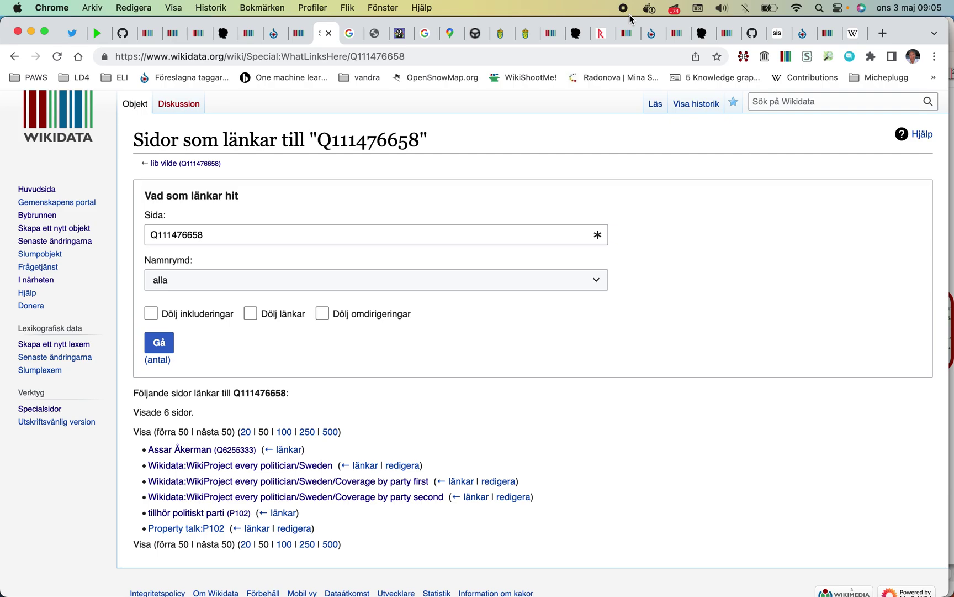
- Search Wikidata for P:Nobel and open the property Nobel Laureate API-ID (P8024)
{"action": "left_click", "coordinate": [771, 105]}
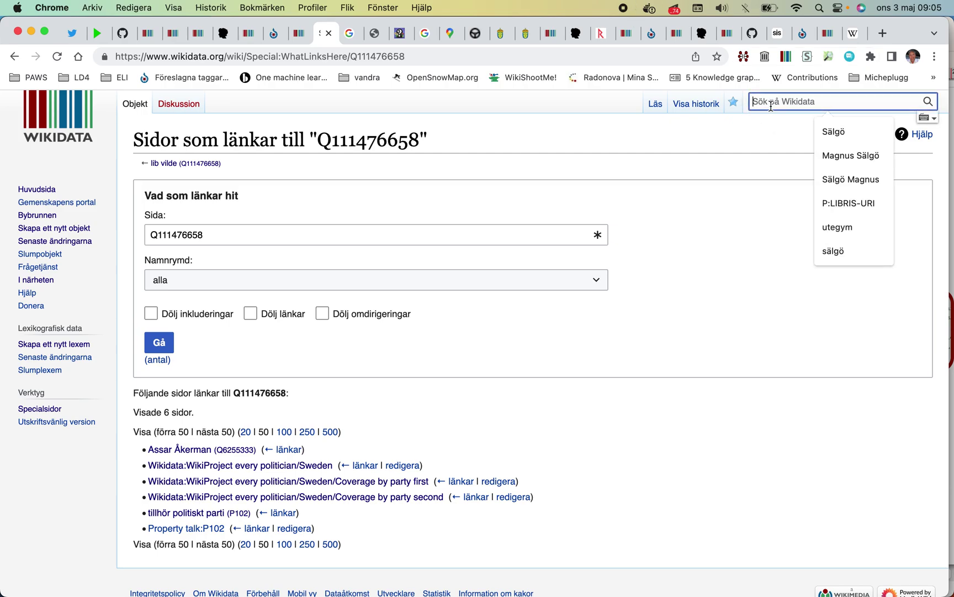
{"action": "type", "text": "Nor"}
{"action": "key", "text": "BackSpace"}
{"action": "key", "text": "BackSpace"}
{"action": "key", "text": "BackSpace"}
{"action": "type", "text": "P:N"}
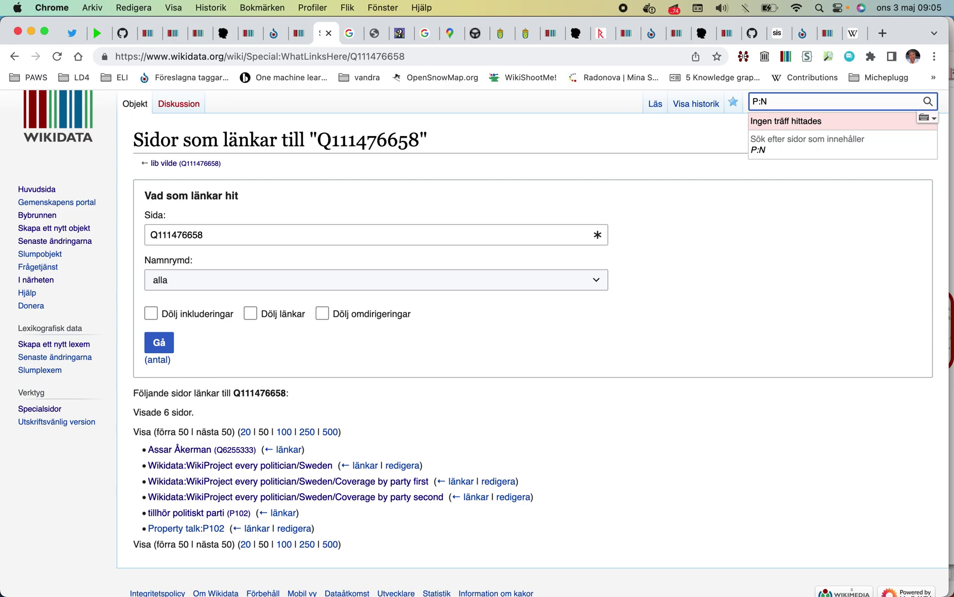
{"action": "type", "text": "iel"}
{"action": "key", "text": "BackSpace"}
{"action": "key", "text": "BackSpace"}
{"action": "key", "text": "BackSpace"}
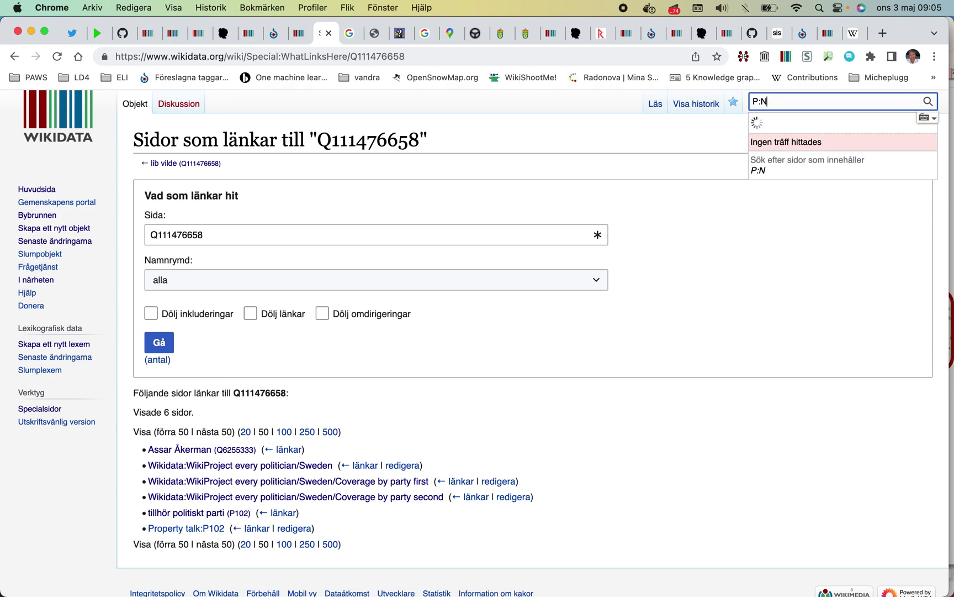
{"action": "type", "text": "pbel"}
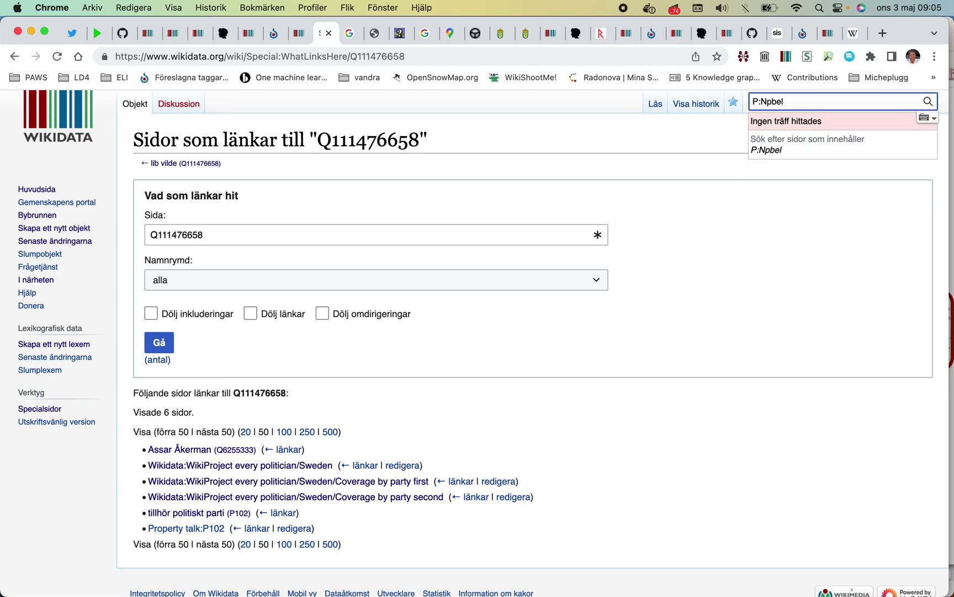
{"action": "left_click", "coordinate": [773, 100]}
{"action": "key", "text": "BackSpace"}
{"action": "type", "text": "o"}
{"action": "key", "text": "Return"}
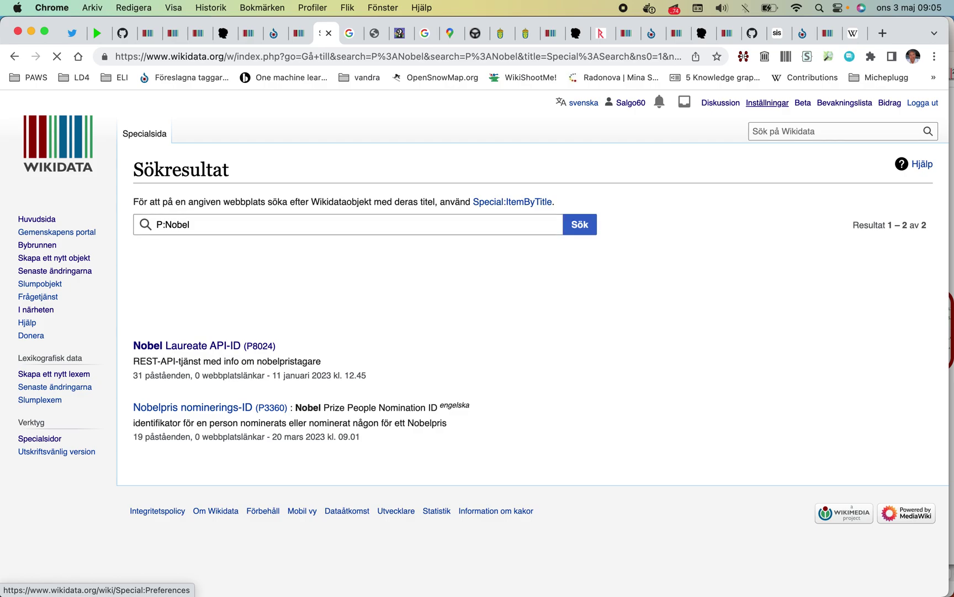
{"action": "left_click", "coordinate": [221, 348]}
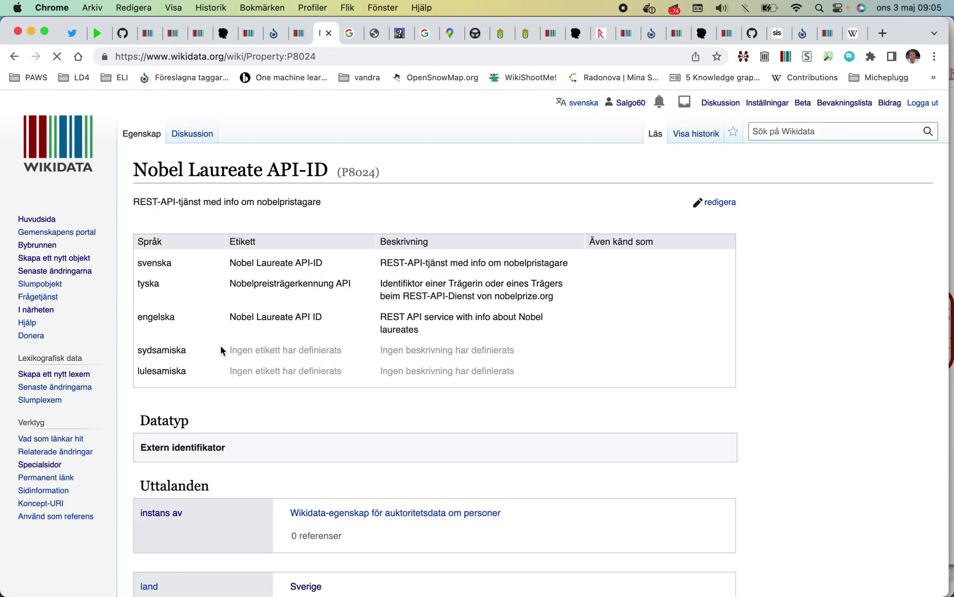
- Look through the property's statements and open the Nobel Laureate API-ID value of the Marie Curie property example
{"action": "scroll", "coordinate": [221, 348], "scroll_direction": "down", "scroll_amount": 15}
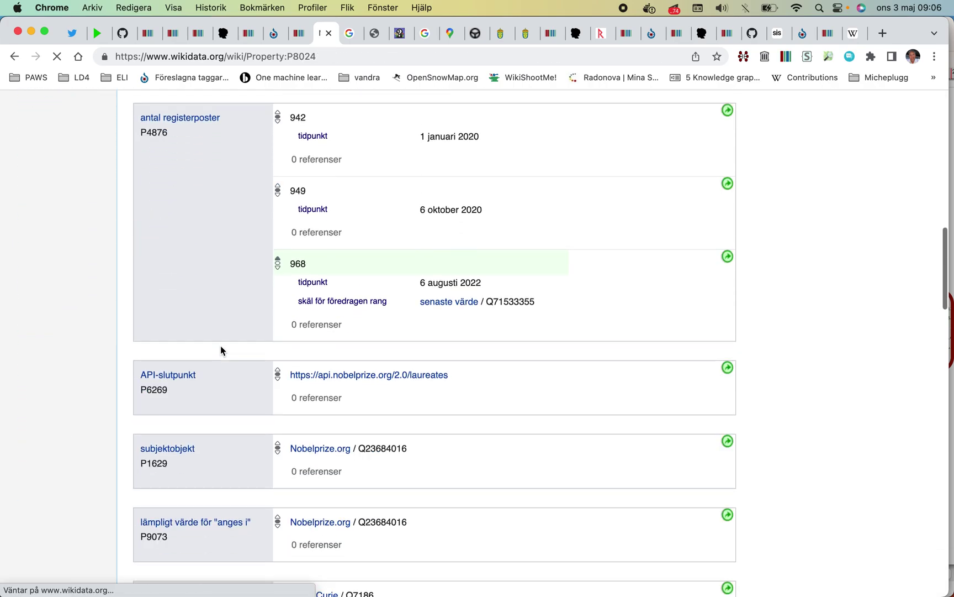
{"action": "scroll", "coordinate": [221, 349], "scroll_direction": "down", "scroll_amount": 10}
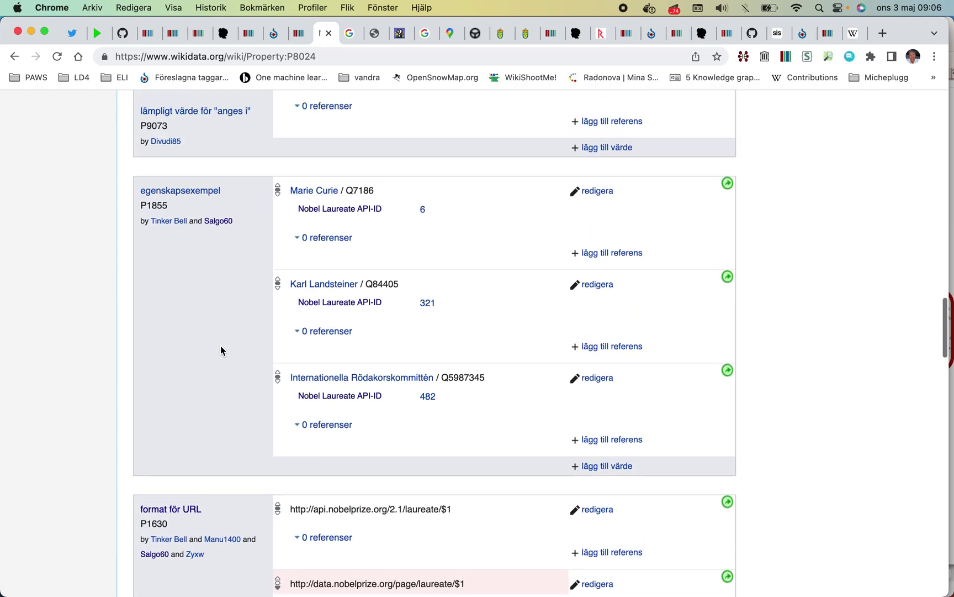
{"action": "left_click", "coordinate": [422, 219]}
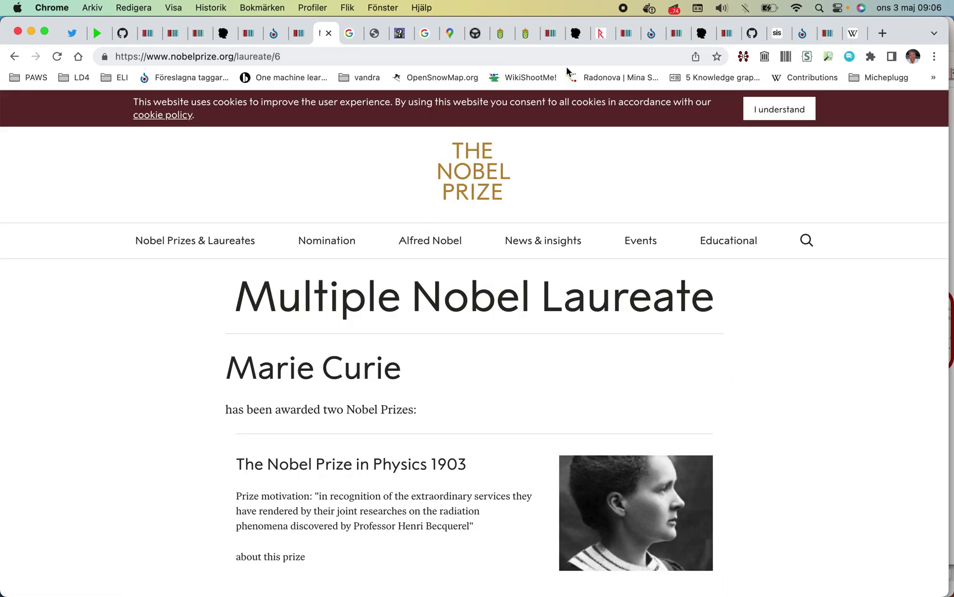
- Browse Marie Curie's Wikidata facts and identifiers in the browser extension and open her Nobel Laureate API-ID (Nobelpriset) link
{"action": "left_click", "coordinate": [747, 62]}
{"action": "left_click", "coordinate": [747, 61]}
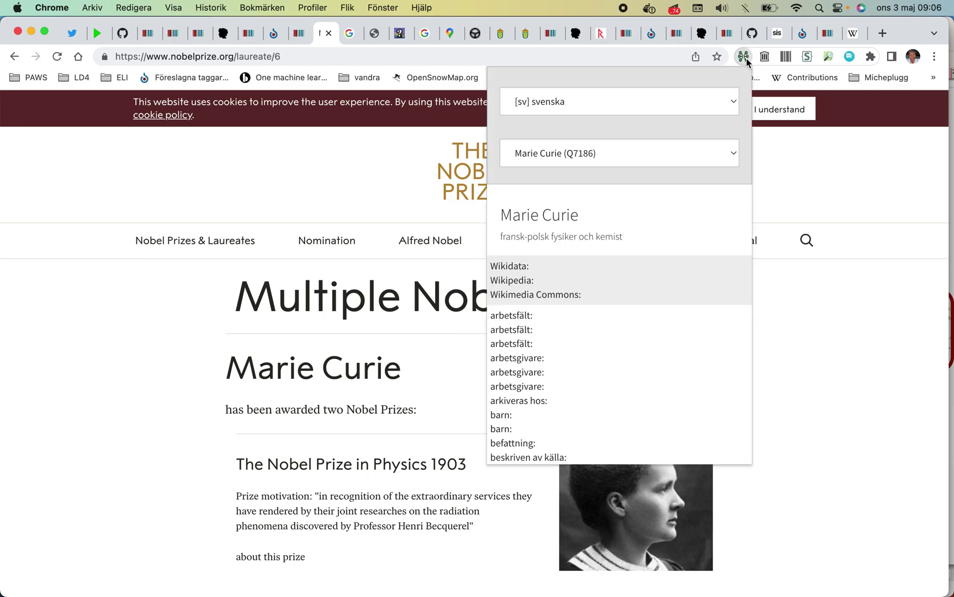
{"action": "scroll", "coordinate": [658, 199], "scroll_direction": "down", "scroll_amount": 5}
{"action": "scroll", "coordinate": [658, 205], "scroll_direction": "down", "scroll_amount": 10}
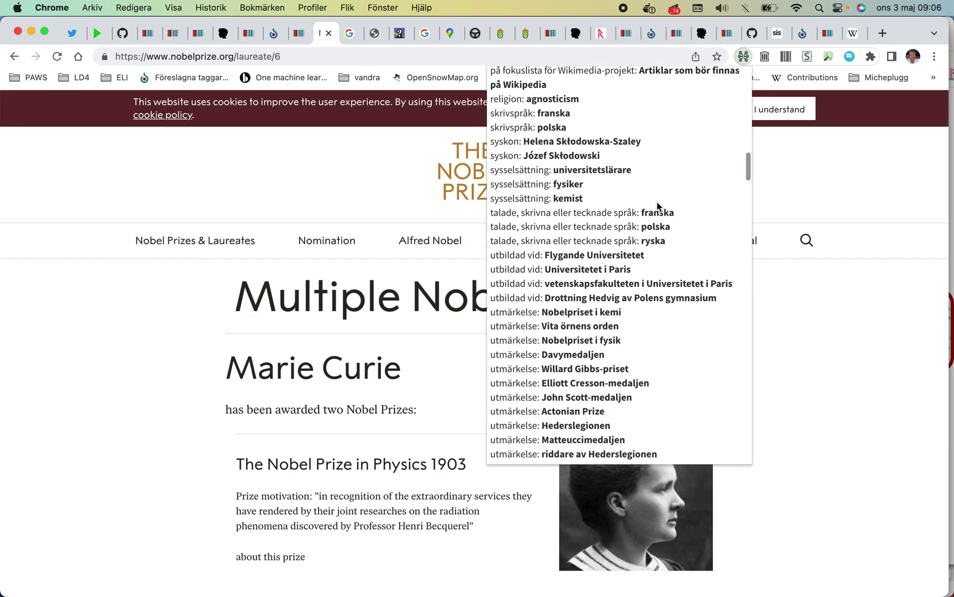
{"action": "scroll", "coordinate": [658, 205], "scroll_direction": "up", "scroll_amount": 3}
{"action": "scroll", "coordinate": [658, 205], "scroll_direction": "up", "scroll_amount": 4}
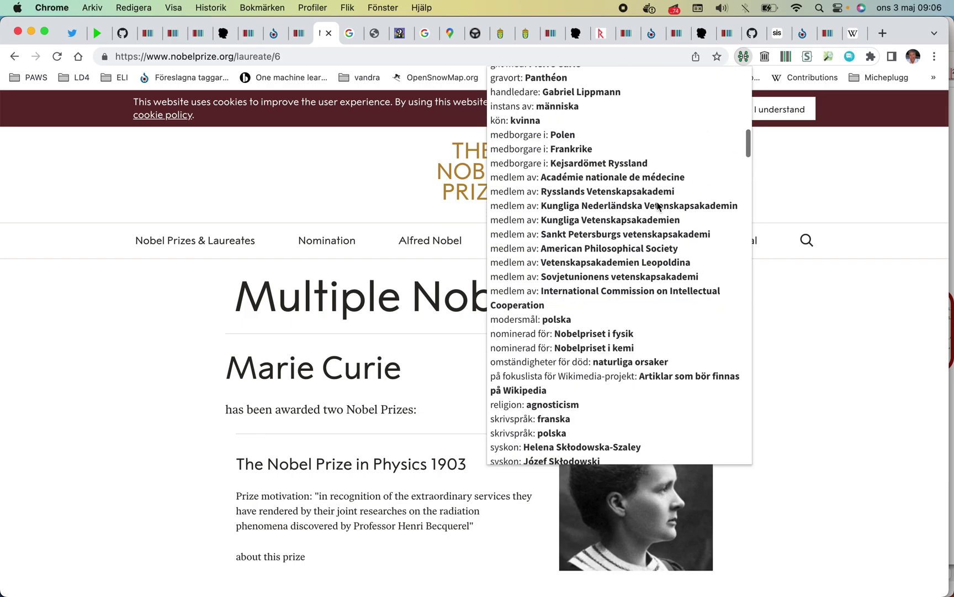
{"action": "scroll", "coordinate": [658, 206], "scroll_direction": "down", "scroll_amount": 15}
{"action": "scroll", "coordinate": [657, 206], "scroll_direction": "down", "scroll_amount": 10}
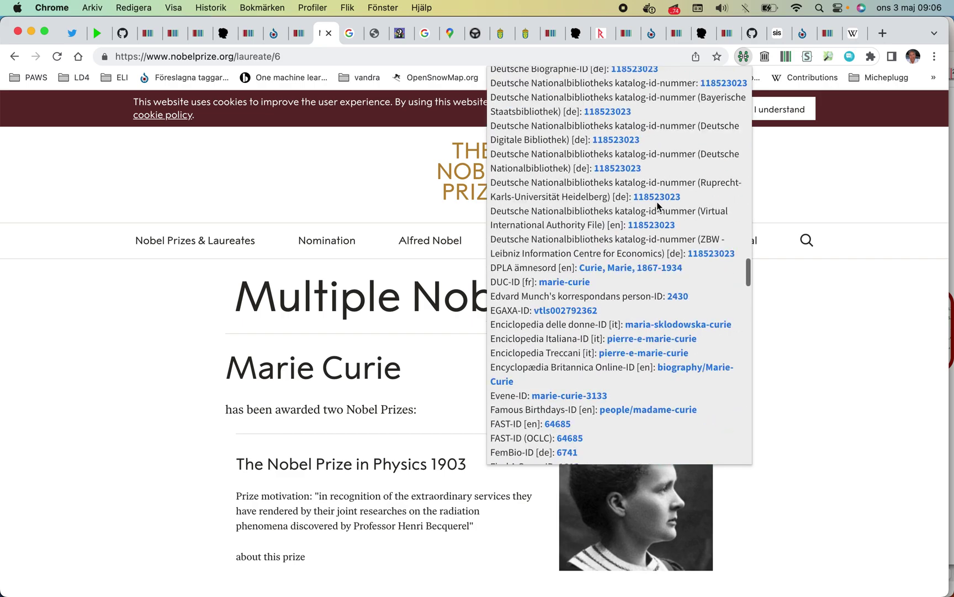
{"action": "scroll", "coordinate": [657, 201], "scroll_direction": "down", "scroll_amount": 8}
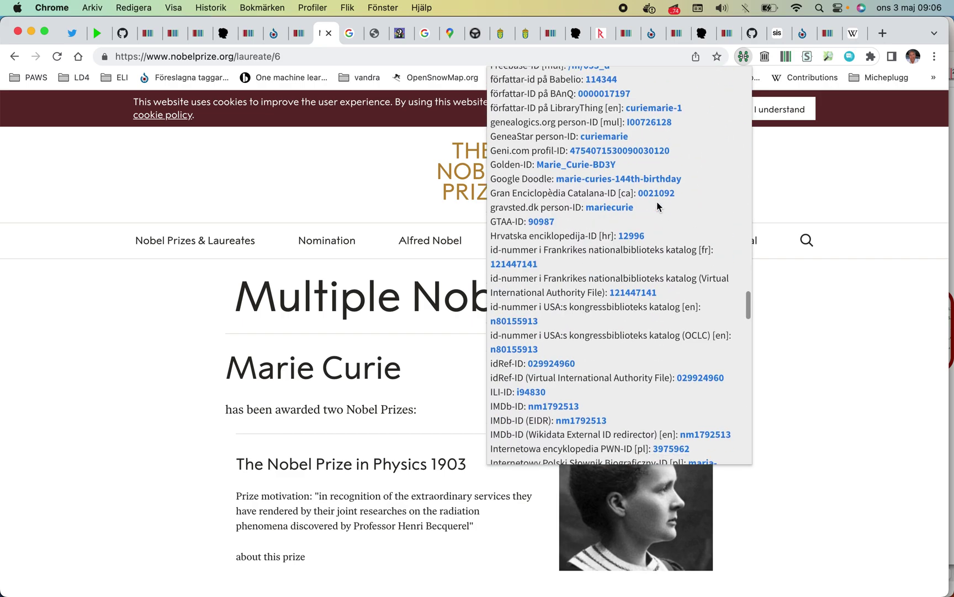
{"action": "scroll", "coordinate": [657, 201], "scroll_direction": "down", "scroll_amount": 10}
{"action": "scroll", "coordinate": [657, 206], "scroll_direction": "down", "scroll_amount": 15}
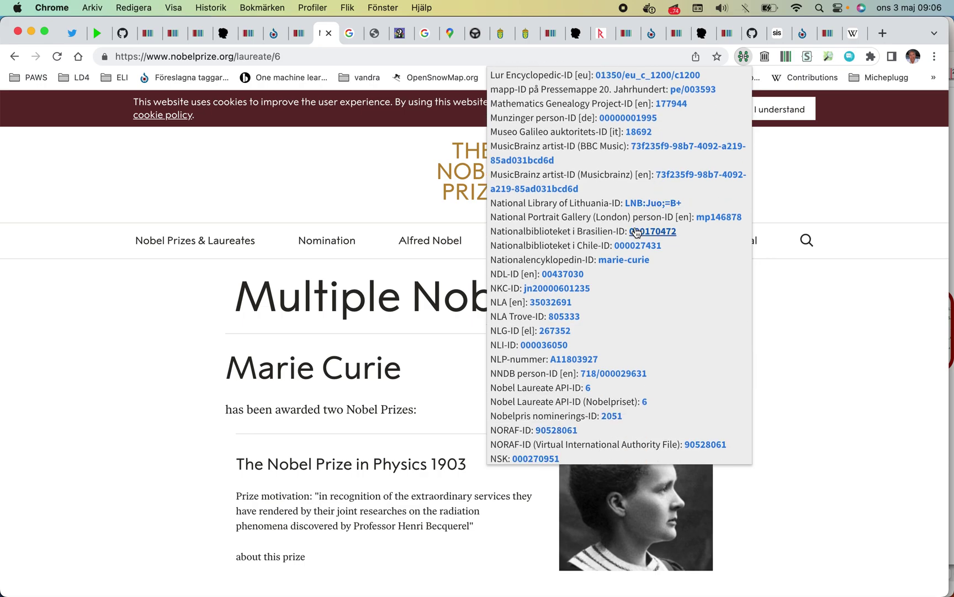
{"action": "scroll", "coordinate": [638, 229], "scroll_direction": "down", "scroll_amount": 5}
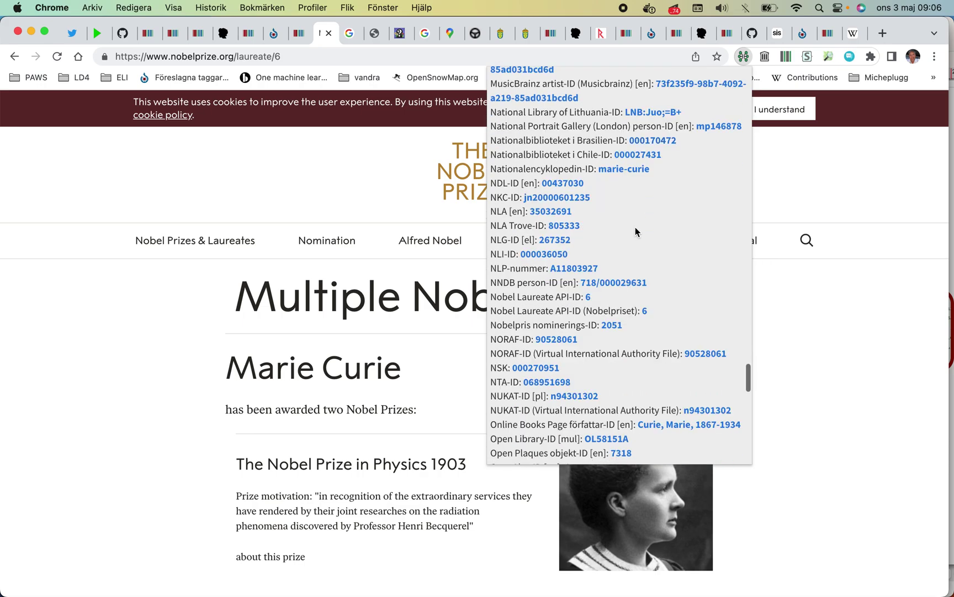
{"action": "left_click", "coordinate": [644, 311]}
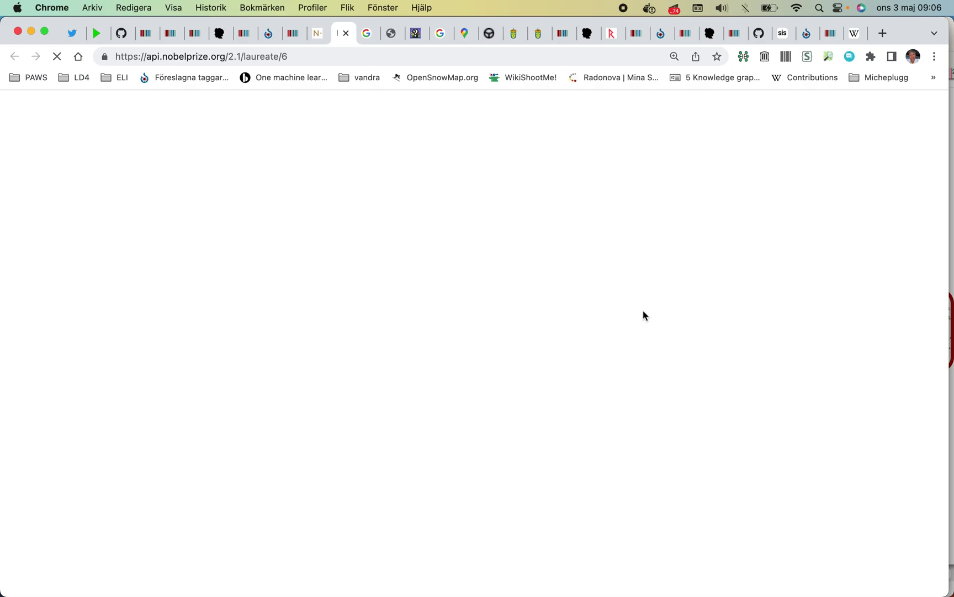
- Examine Marie Curie's Nobel API record, including the birthplace's sameAs links to Wikidata, through to the closing meta section
{"action": "scroll", "coordinate": [205, 328], "scroll_direction": "down", "scroll_amount": 3}
{"action": "scroll", "coordinate": [205, 328], "scroll_direction": "down", "scroll_amount": 10}
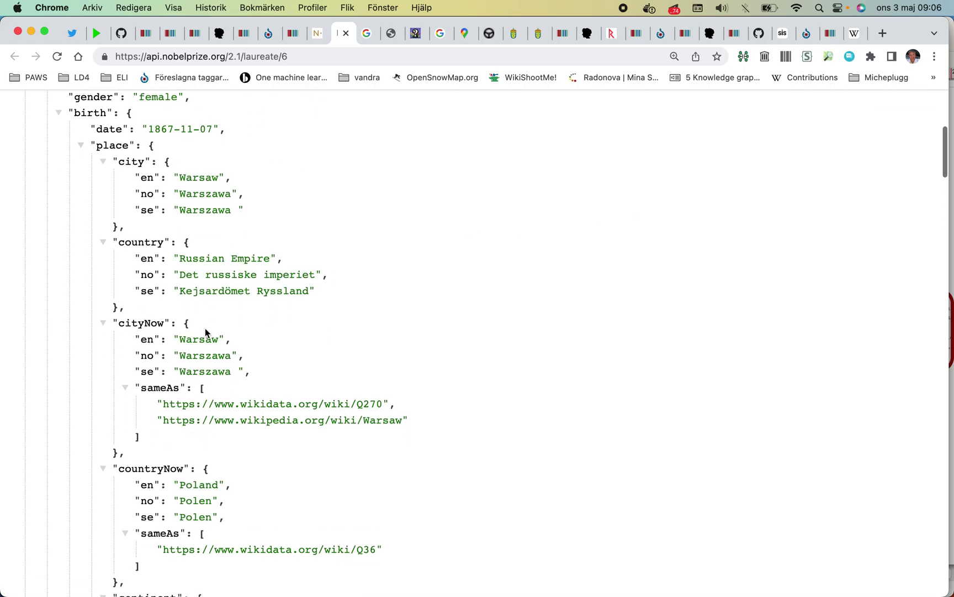
{"action": "scroll", "coordinate": [205, 328], "scroll_direction": "down", "scroll_amount": 8}
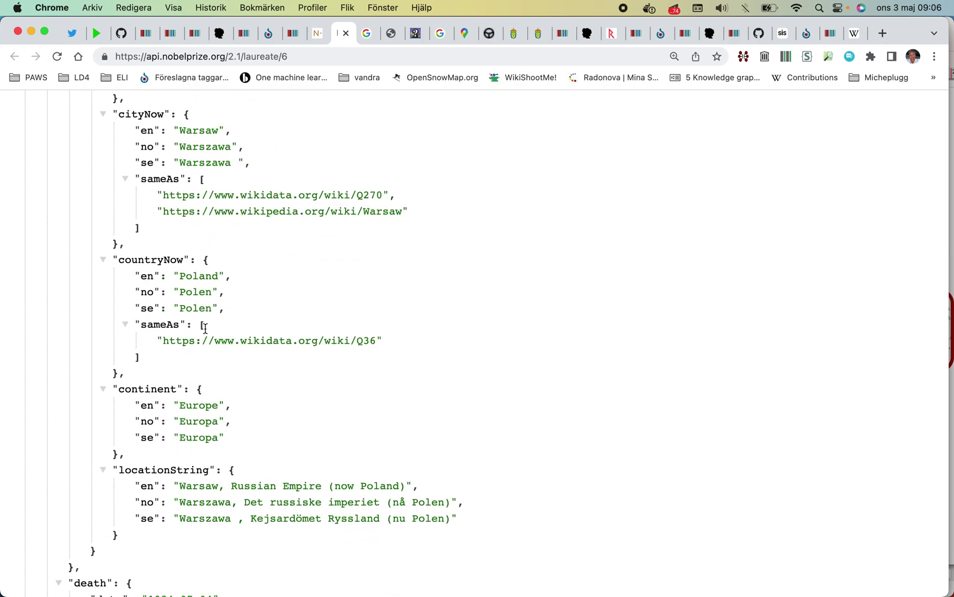
{"action": "scroll", "coordinate": [205, 328], "scroll_direction": "up", "scroll_amount": 3}
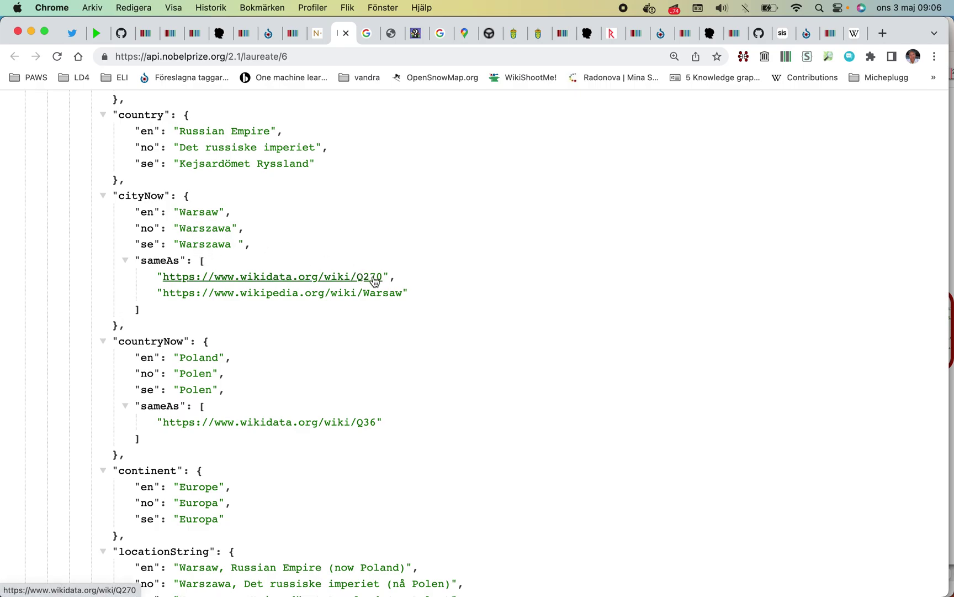
{"action": "scroll", "coordinate": [374, 279], "scroll_direction": "down", "scroll_amount": 5}
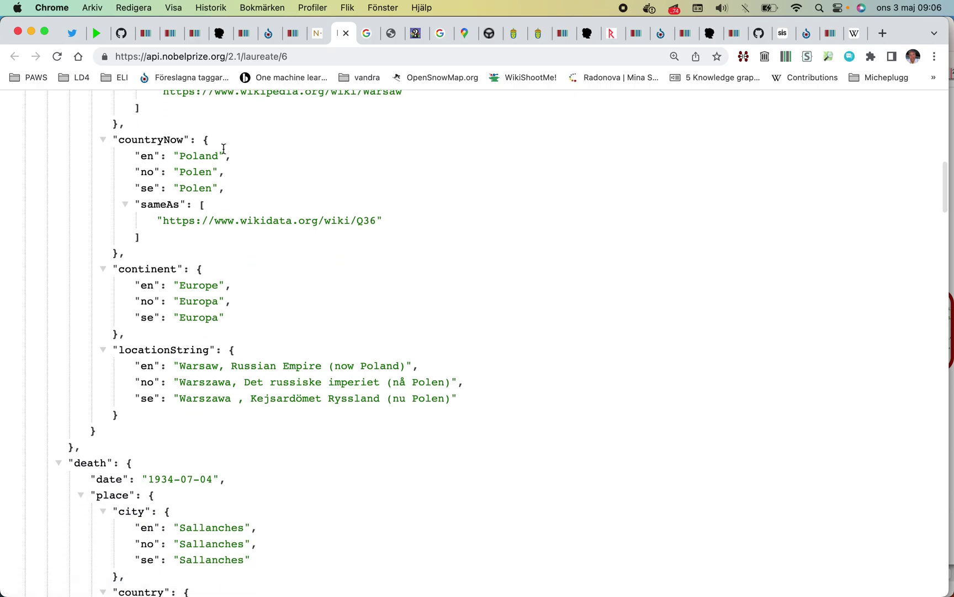
{"action": "scroll", "coordinate": [376, 222], "scroll_direction": "down", "scroll_amount": 5}
{"action": "scroll", "coordinate": [376, 222], "scroll_direction": "down", "scroll_amount": 20}
{"action": "scroll", "coordinate": [375, 222], "scroll_direction": "down", "scroll_amount": 15}
{"action": "scroll", "coordinate": [374, 221], "scroll_direction": "down", "scroll_amount": 10}
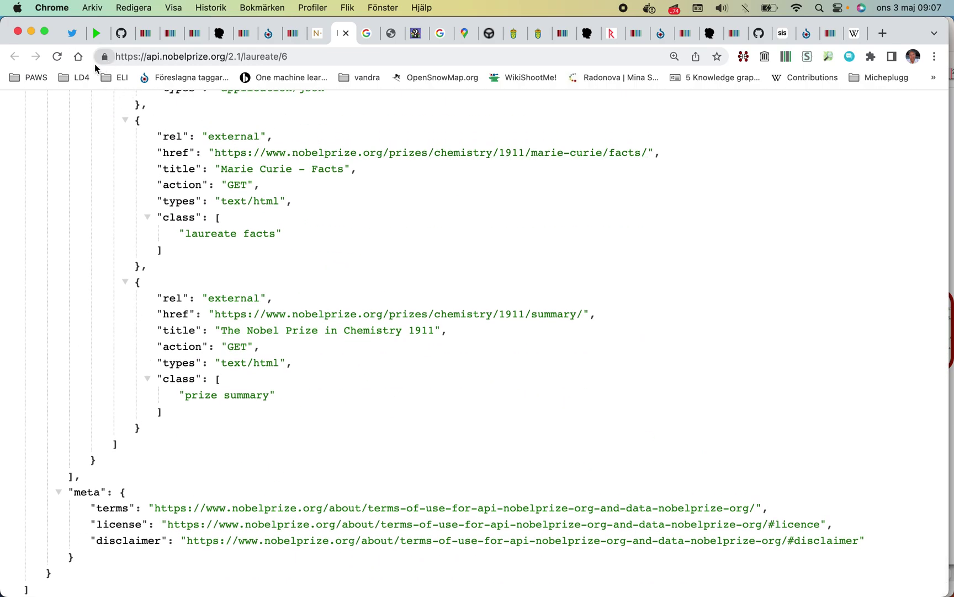
- Search Google for August Strindberg and open his introduction page on litteraturbanken.se
{"action": "left_click", "coordinate": [280, 57]}
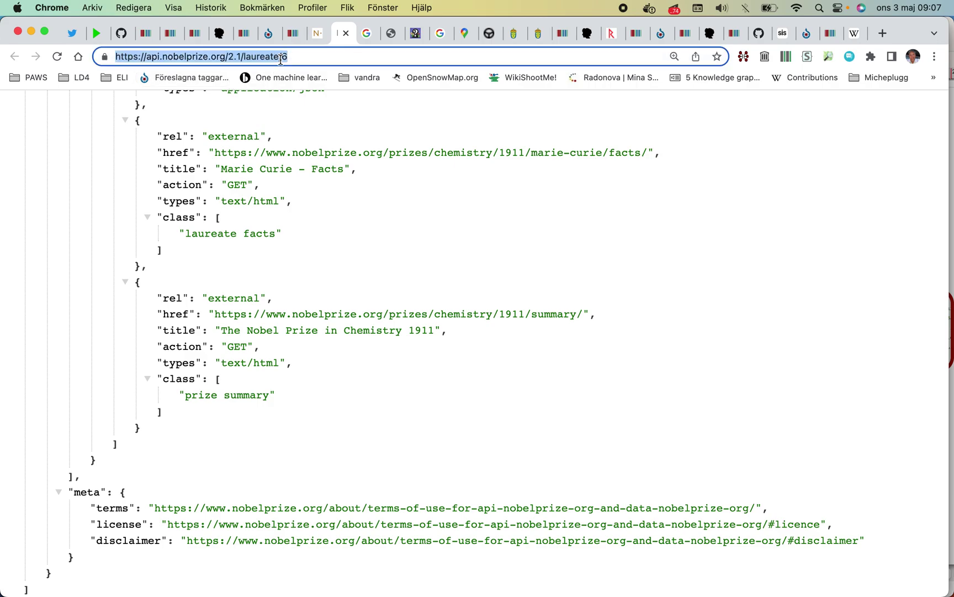
{"action": "type", "text": "August"}
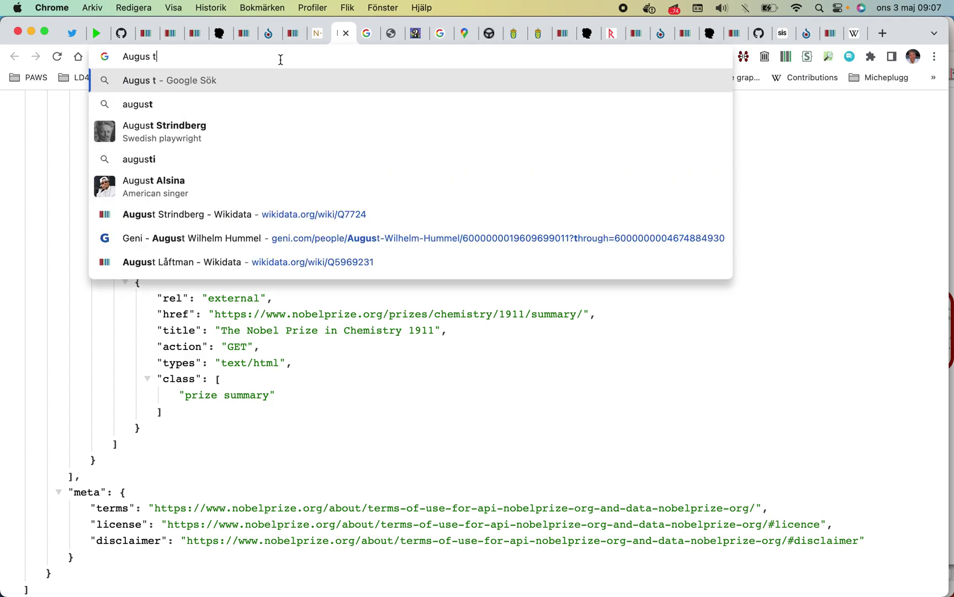
{"action": "key", "text": "BackSpace"}
{"action": "type", "text": "t Strindb"}
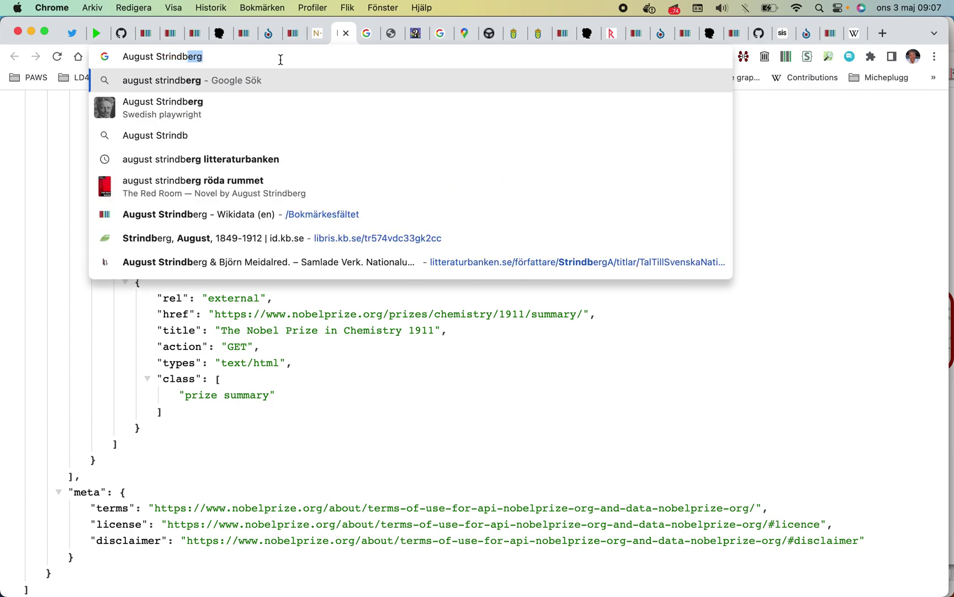
{"action": "key", "text": "Return"}
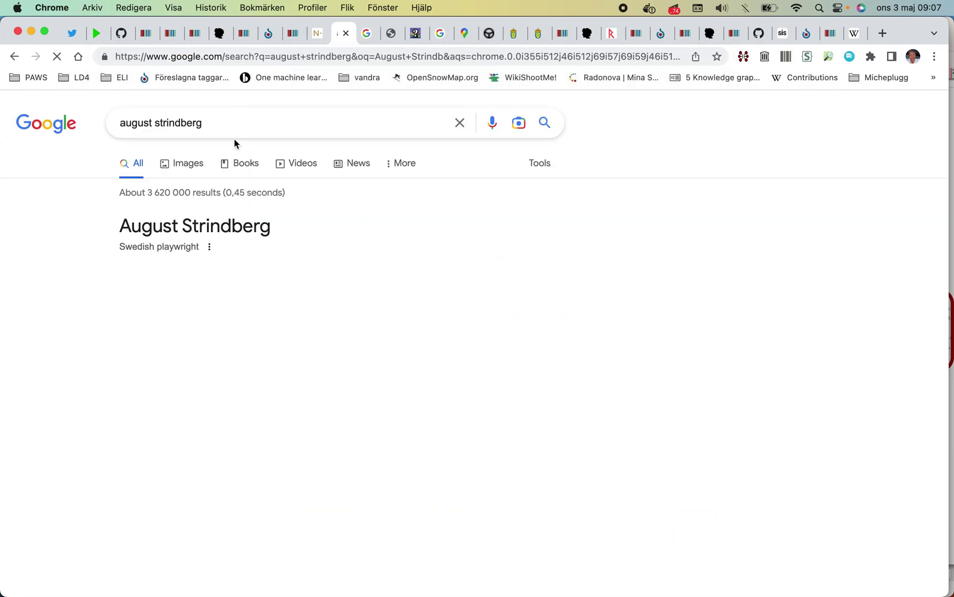
{"action": "scroll", "coordinate": [234, 144], "scroll_direction": "down", "scroll_amount": 4}
{"action": "scroll", "coordinate": [234, 143], "scroll_direction": "down", "scroll_amount": 6}
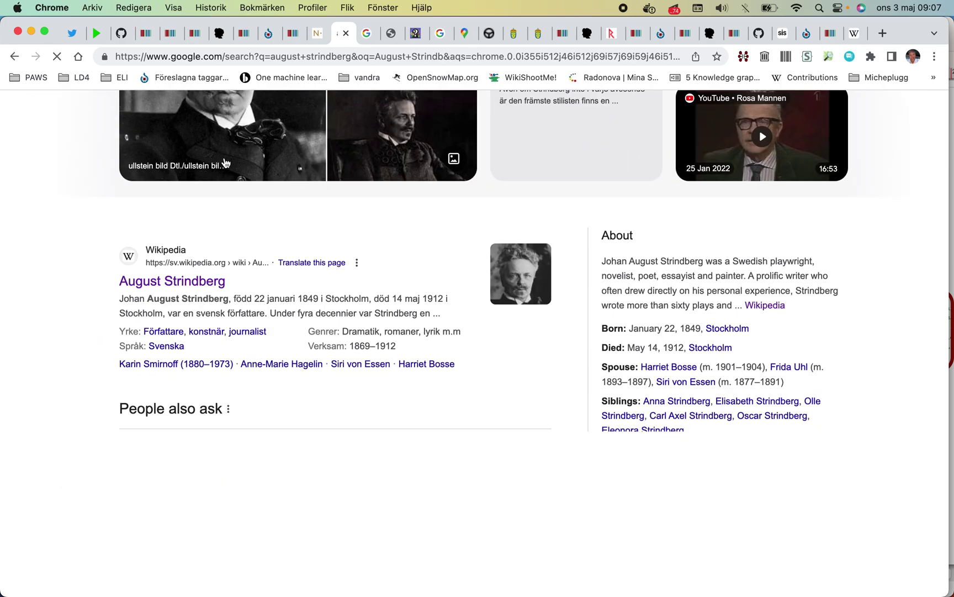
{"action": "scroll", "coordinate": [225, 162], "scroll_direction": "down", "scroll_amount": 10}
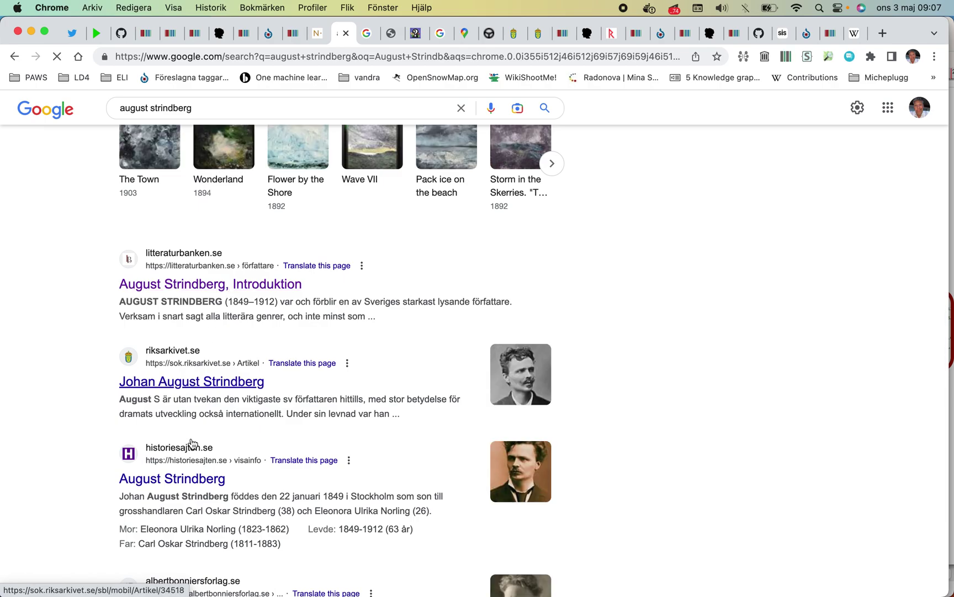
{"action": "left_click", "coordinate": [192, 289]}
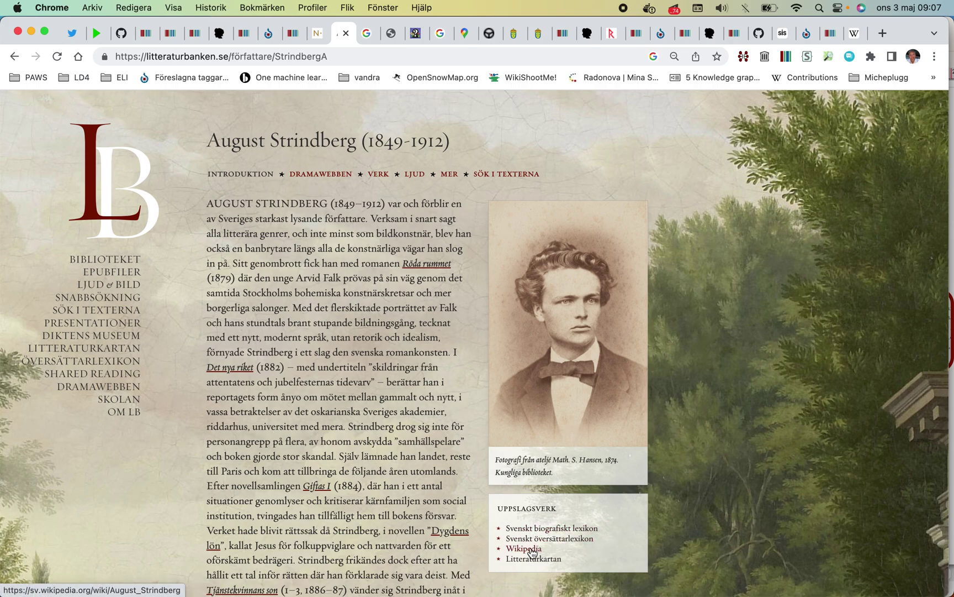
- Browse August Strindberg's Wikidata facts and identifiers in the browser extension and open his Litteraturbanken författare (Litteraturbanken) API link
{"action": "left_click", "coordinate": [744, 58]}
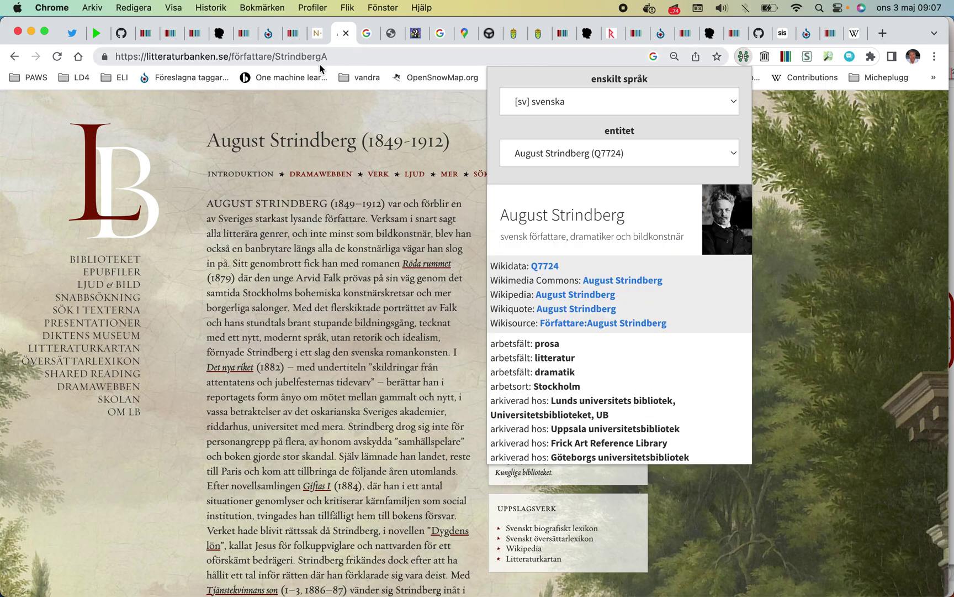
{"action": "scroll", "coordinate": [535, 192], "scroll_direction": "down", "scroll_amount": 2}
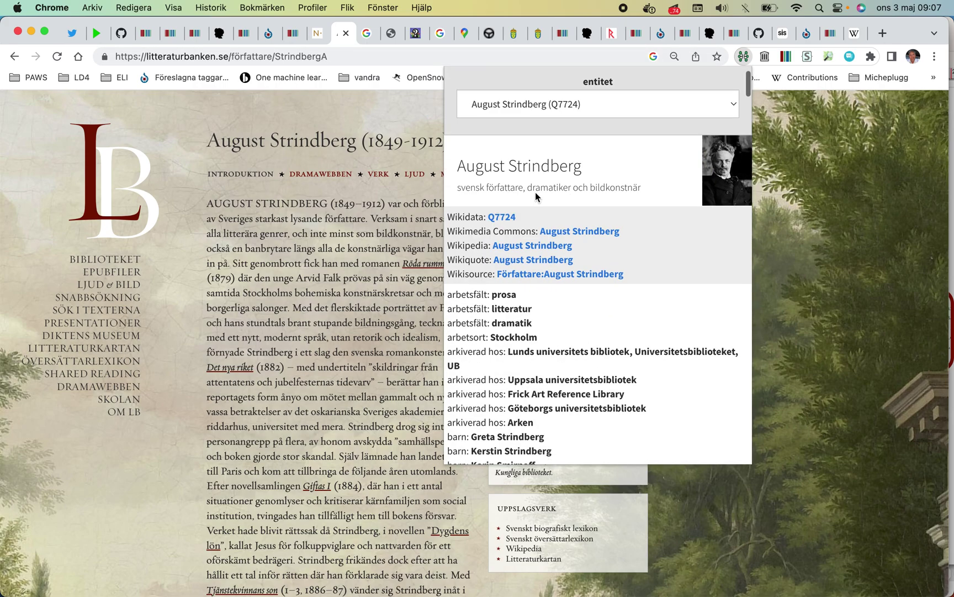
{"action": "scroll", "coordinate": [536, 192], "scroll_direction": "down", "scroll_amount": 20}
{"action": "scroll", "coordinate": [535, 193], "scroll_direction": "down", "scroll_amount": 20}
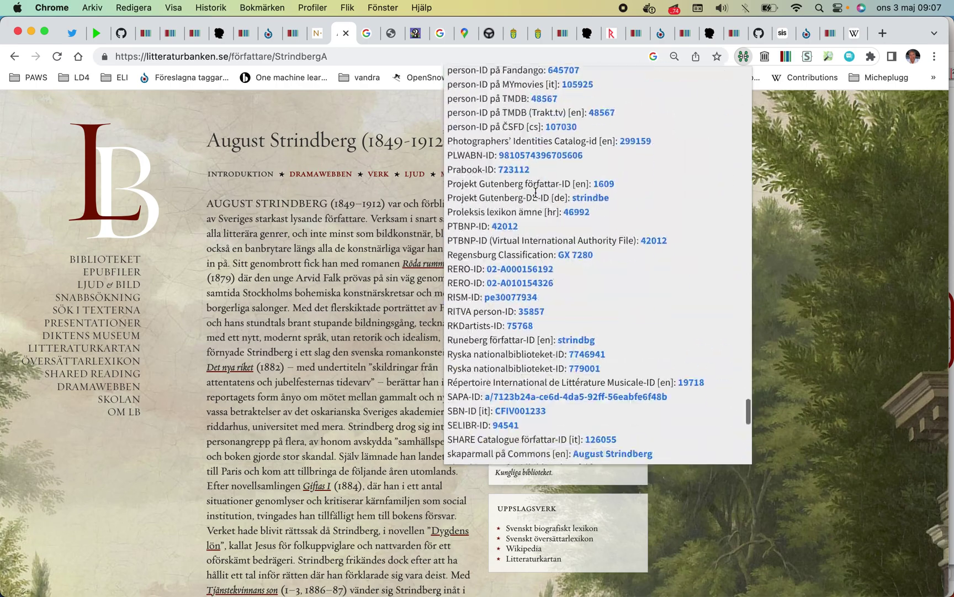
{"action": "scroll", "coordinate": [535, 192], "scroll_direction": "up", "scroll_amount": 10}
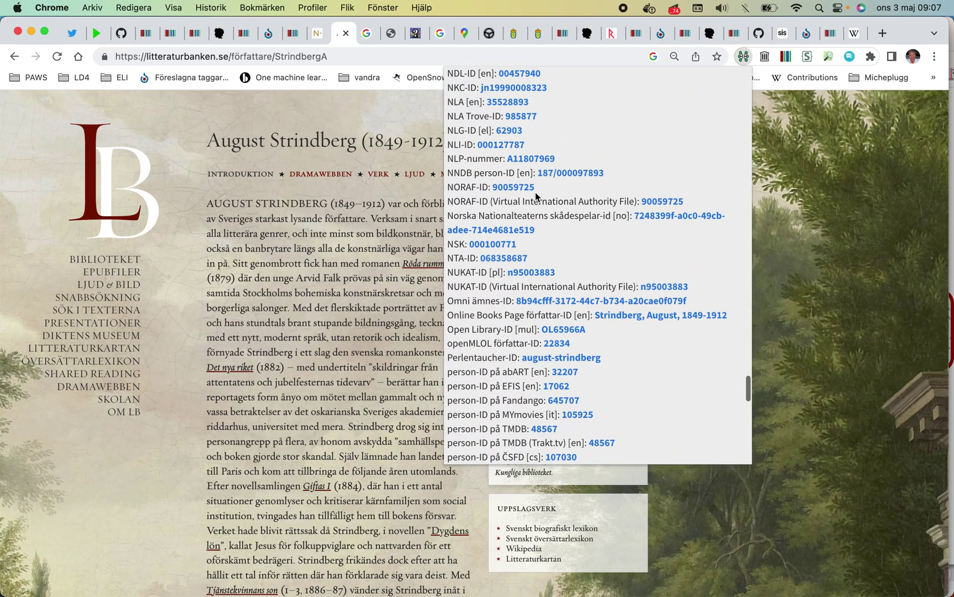
{"action": "scroll", "coordinate": [536, 193], "scroll_direction": "up", "scroll_amount": 10}
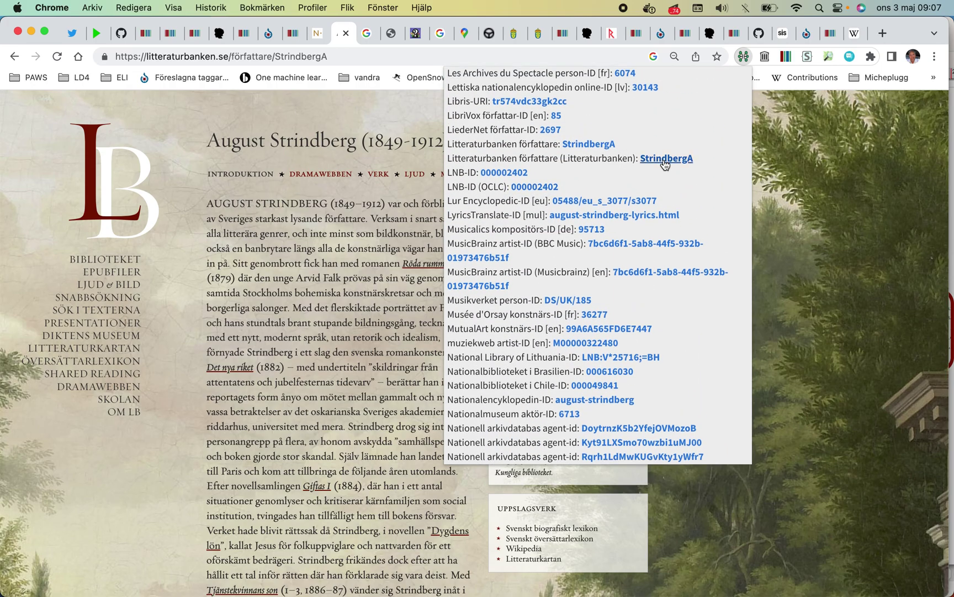
{"action": "left_click", "coordinate": [666, 160]}
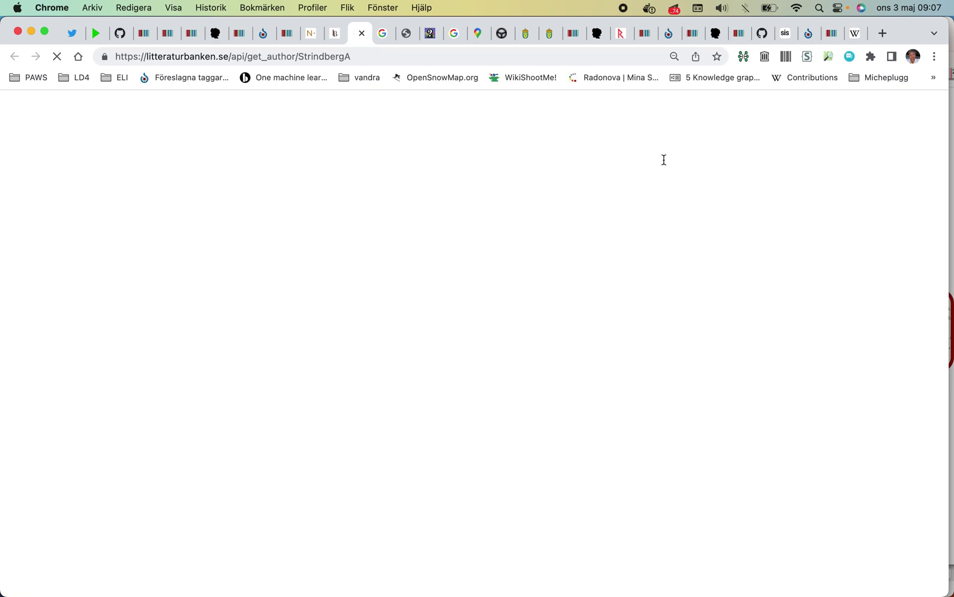
- Examine Strindberg's Litteraturbanken API record down to its wikidata_id field, and open his Wikidata item Q7724 from the browser extension
{"action": "scroll", "coordinate": [386, 229], "scroll_direction": "down", "scroll_amount": 20}
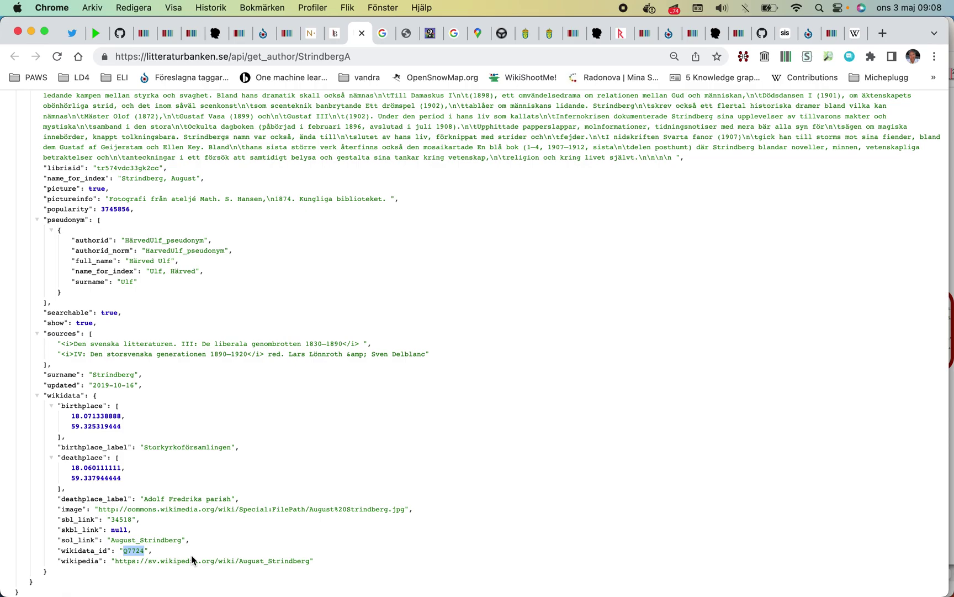
{"action": "scroll", "coordinate": [192, 559], "scroll_direction": "up", "scroll_amount": 20}
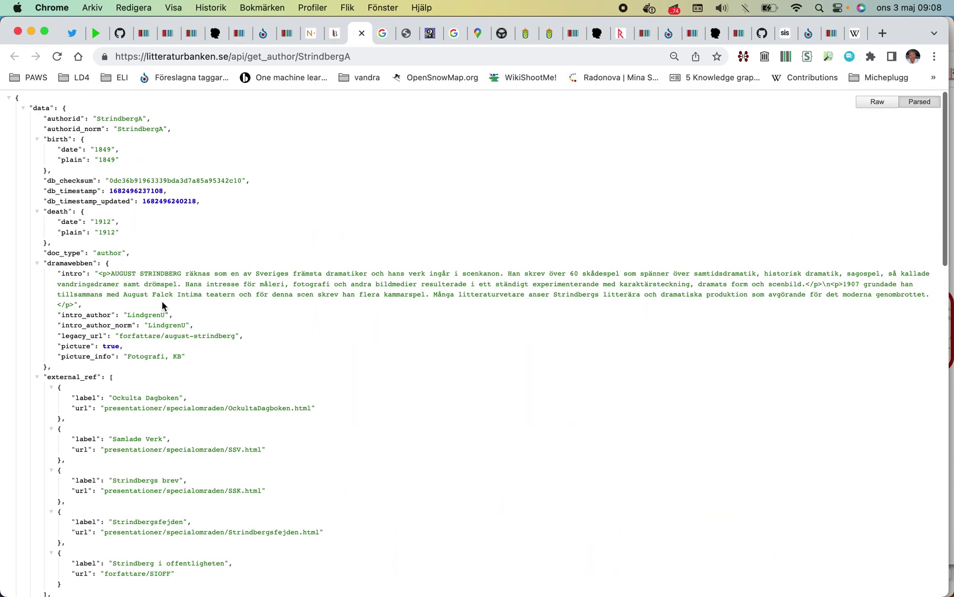
{"action": "left_click", "coordinate": [742, 57]}
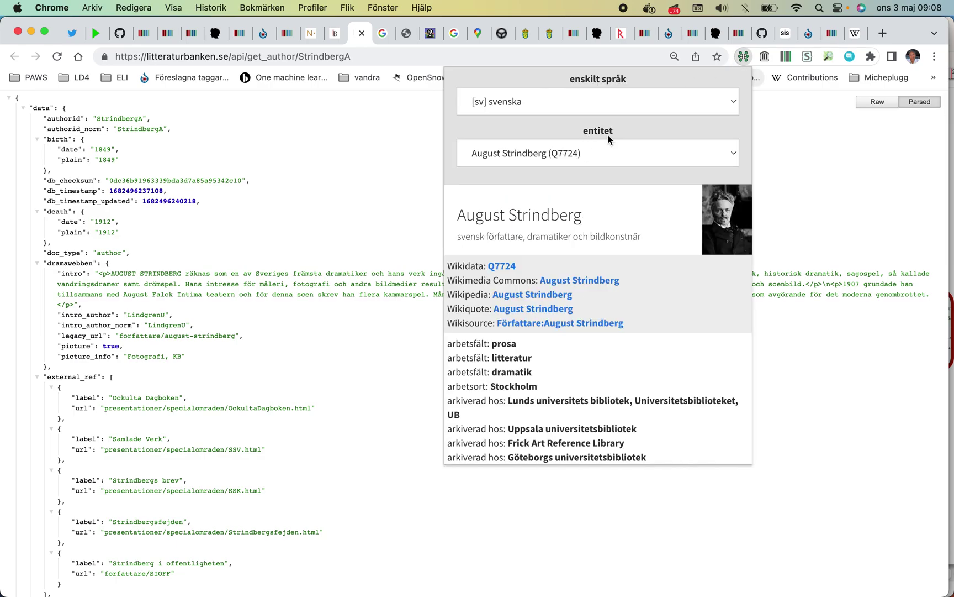
{"action": "left_click", "coordinate": [506, 265]}
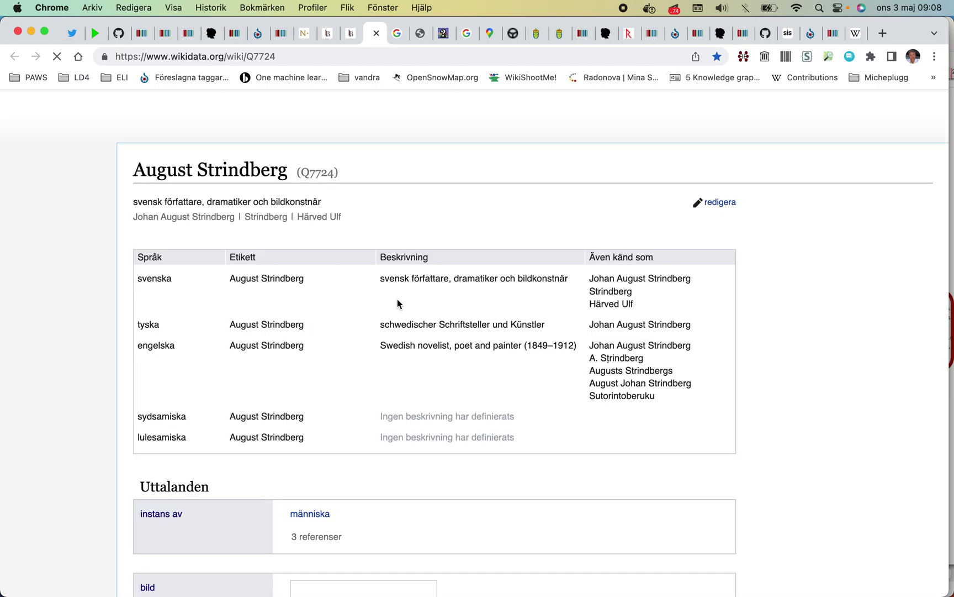
- Review the statements on Strindberg's Wikidata item and expand the references for his place of death (dödsort), Adolf Fredriks församling and Stockholm
{"action": "scroll", "coordinate": [398, 303], "scroll_direction": "down", "scroll_amount": 8}
{"action": "scroll", "coordinate": [494, 325], "scroll_direction": "down", "scroll_amount": 8}
{"action": "scroll", "coordinate": [494, 324], "scroll_direction": "down", "scroll_amount": 8}
{"action": "scroll", "coordinate": [495, 325], "scroll_direction": "down", "scroll_amount": 8}
{"action": "scroll", "coordinate": [495, 325], "scroll_direction": "down", "scroll_amount": 2}
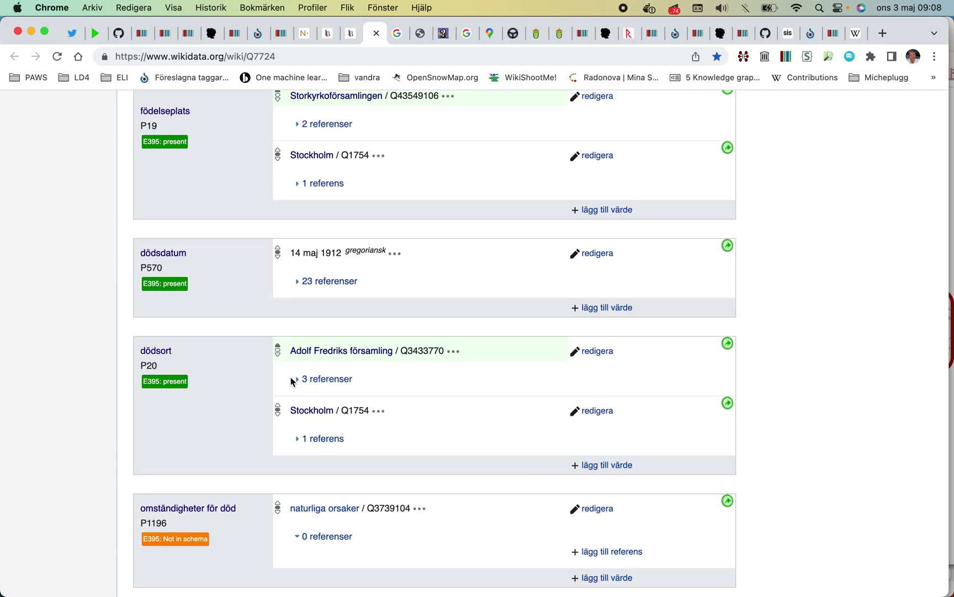
{"action": "left_click", "coordinate": [298, 379]}
{"action": "scroll", "coordinate": [298, 379], "scroll_direction": "down", "scroll_amount": 4}
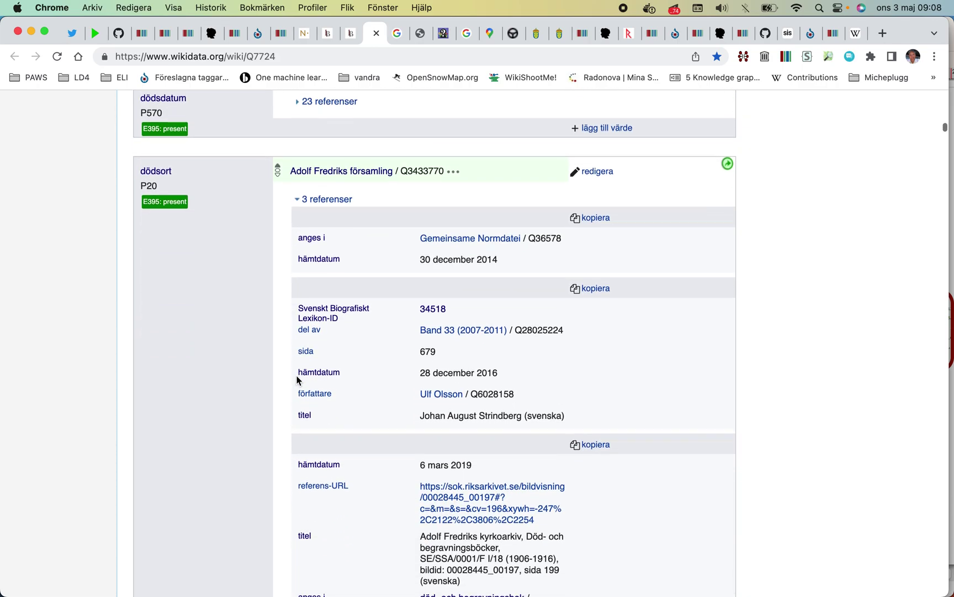
{"action": "scroll", "coordinate": [298, 379], "scroll_direction": "down", "scroll_amount": 3}
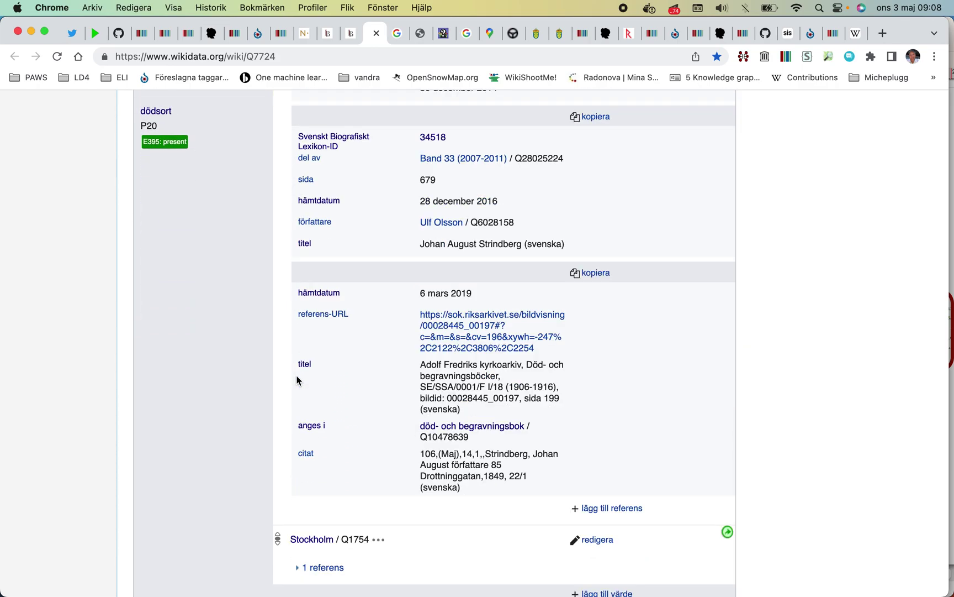
{"action": "scroll", "coordinate": [296, 380], "scroll_direction": "down", "scroll_amount": 6}
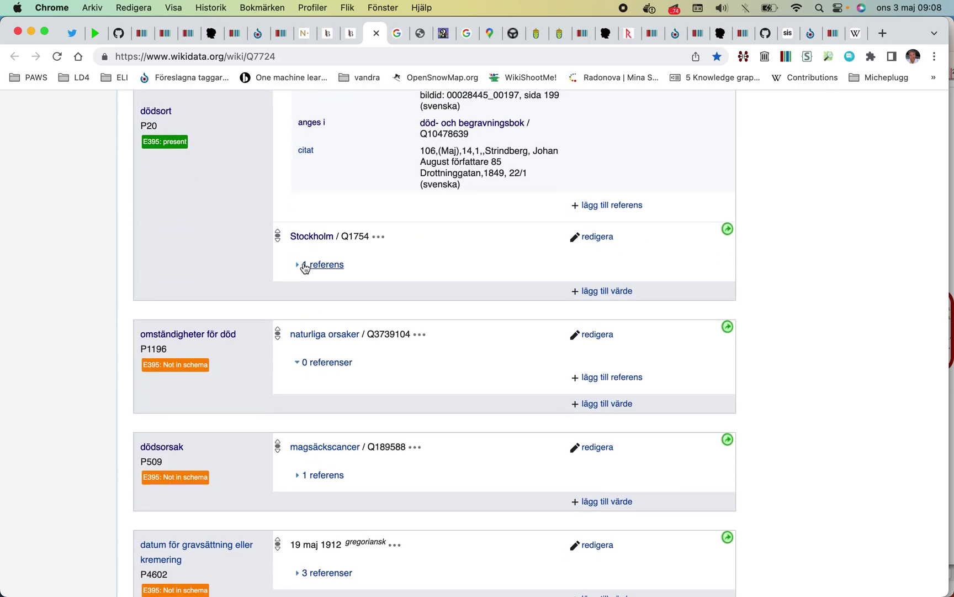
{"action": "left_click", "coordinate": [304, 265]}
- Review the version history of Strindberg's Wikidata item, including the March 2023 archive statements, and close the page
{"action": "key", "text": "super+r"}
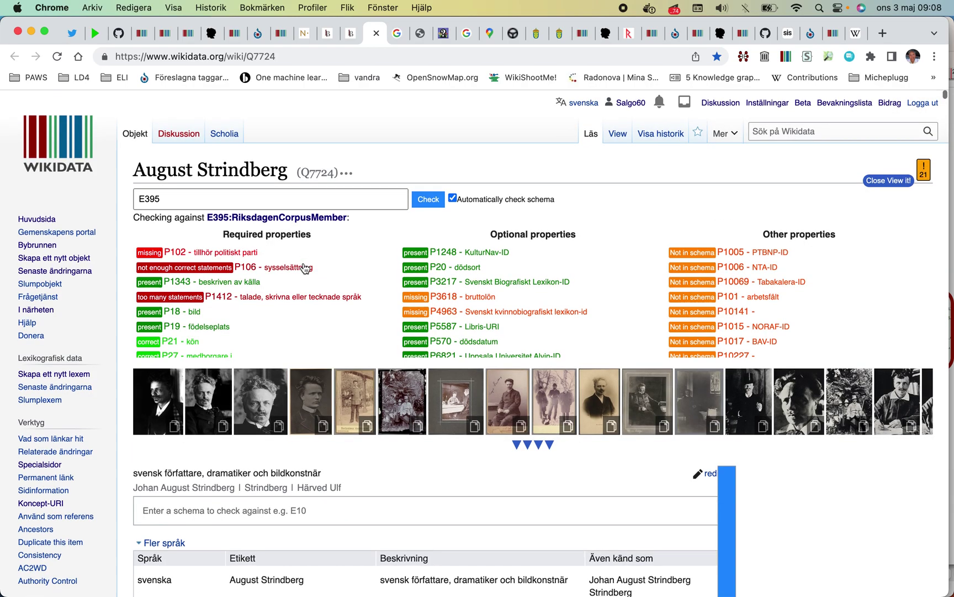
{"action": "left_click", "coordinate": [665, 135]}
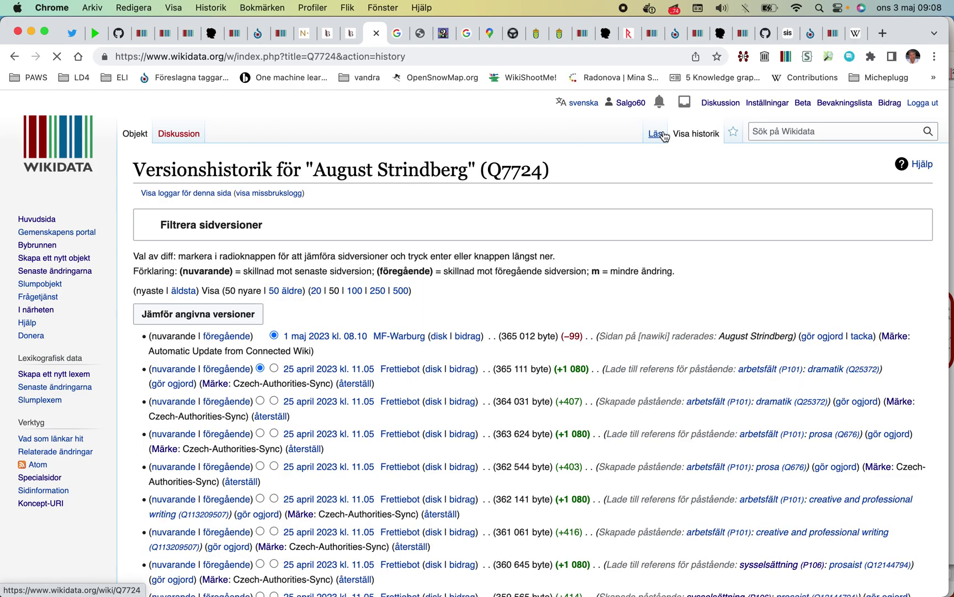
{"action": "scroll", "coordinate": [618, 157], "scroll_direction": "down", "scroll_amount": 15}
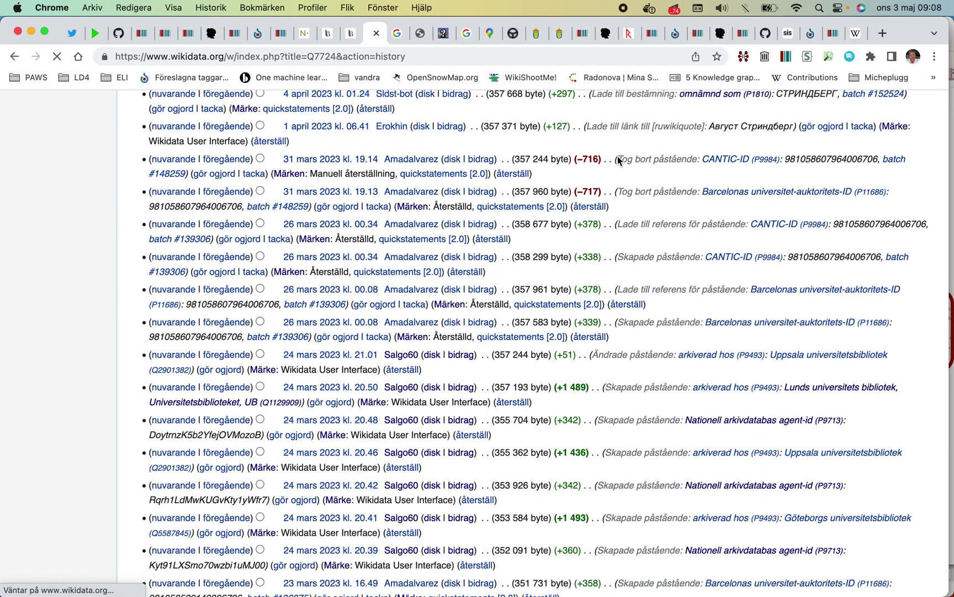
{"action": "scroll", "coordinate": [619, 160], "scroll_direction": "down", "scroll_amount": 3}
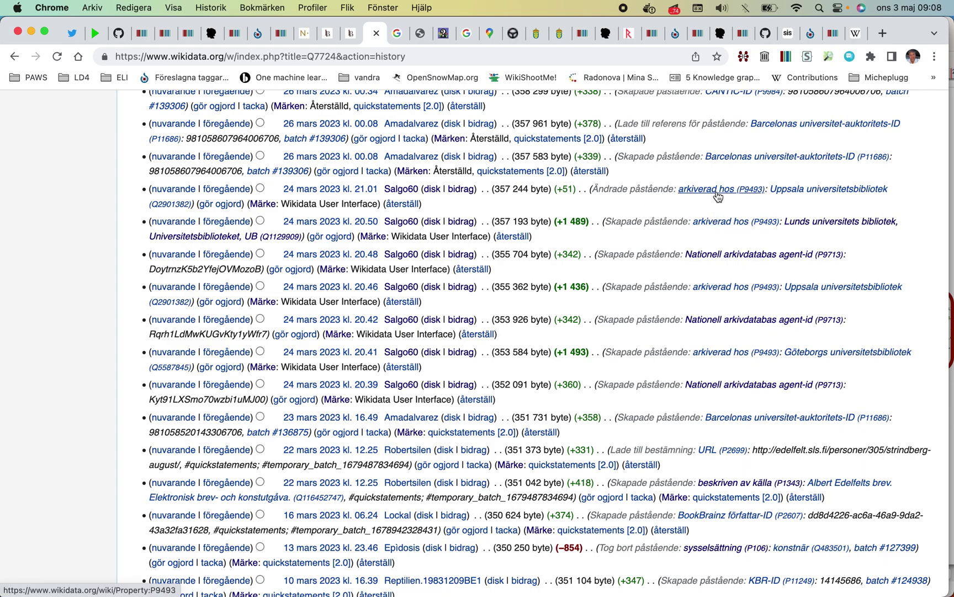
{"action": "scroll", "coordinate": [718, 197], "scroll_direction": "down", "scroll_amount": 2}
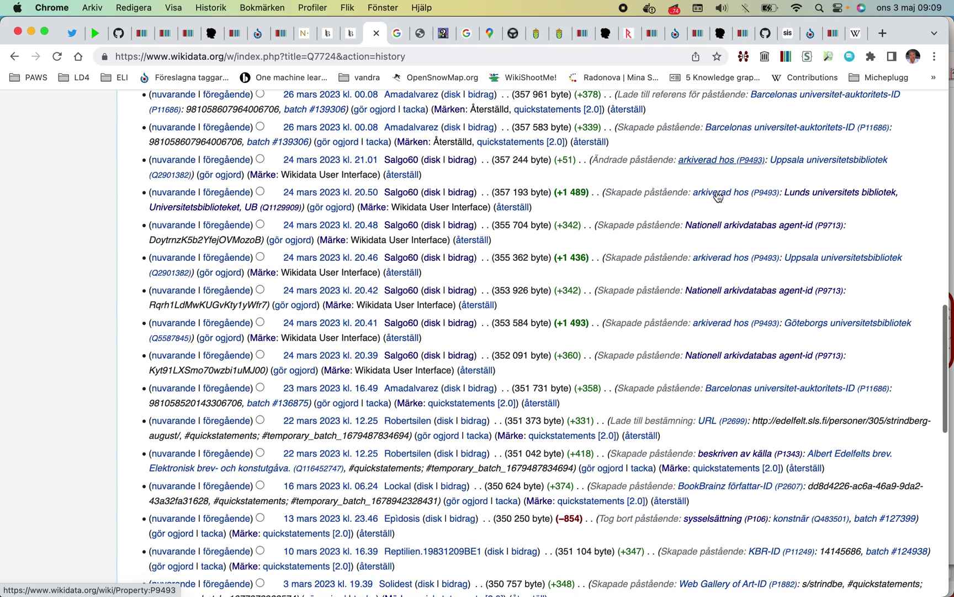
{"action": "scroll", "coordinate": [718, 197], "scroll_direction": "down", "scroll_amount": 6}
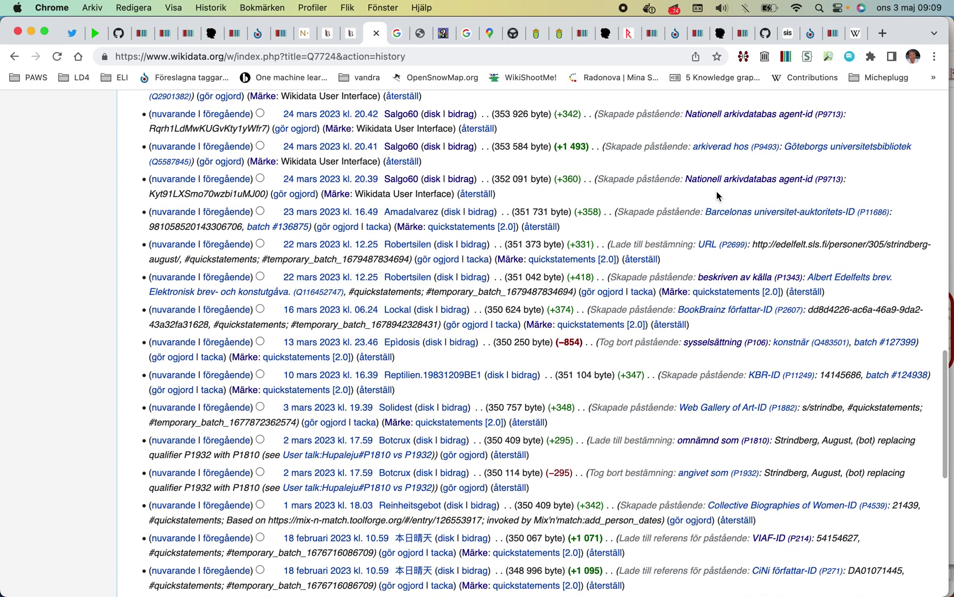
{"action": "scroll", "coordinate": [717, 194], "scroll_direction": "down", "scroll_amount": 15}
{"action": "scroll", "coordinate": [717, 193], "scroll_direction": "up", "scroll_amount": 20}
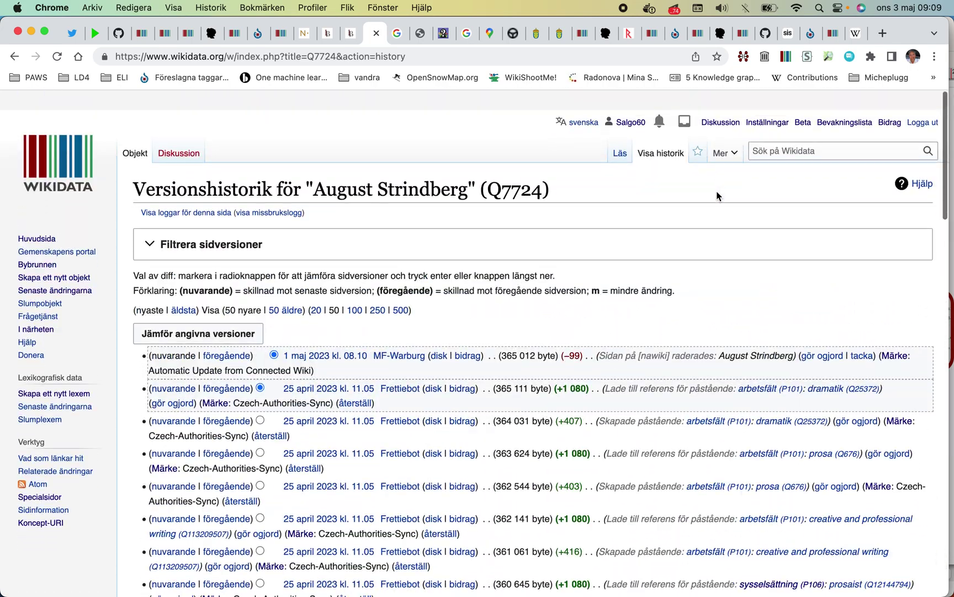
{"action": "left_click", "coordinate": [376, 33]}
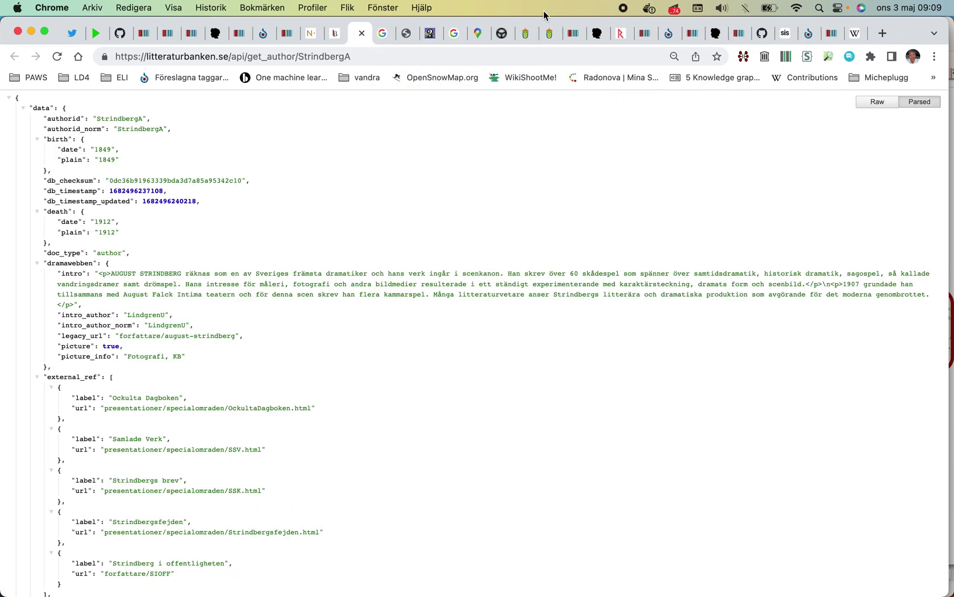
- Switch to Telegram, open the Wikidata group chat and go through the unread messages to the newest one
{"action": "mouse_move", "coordinate": [636, 578]}
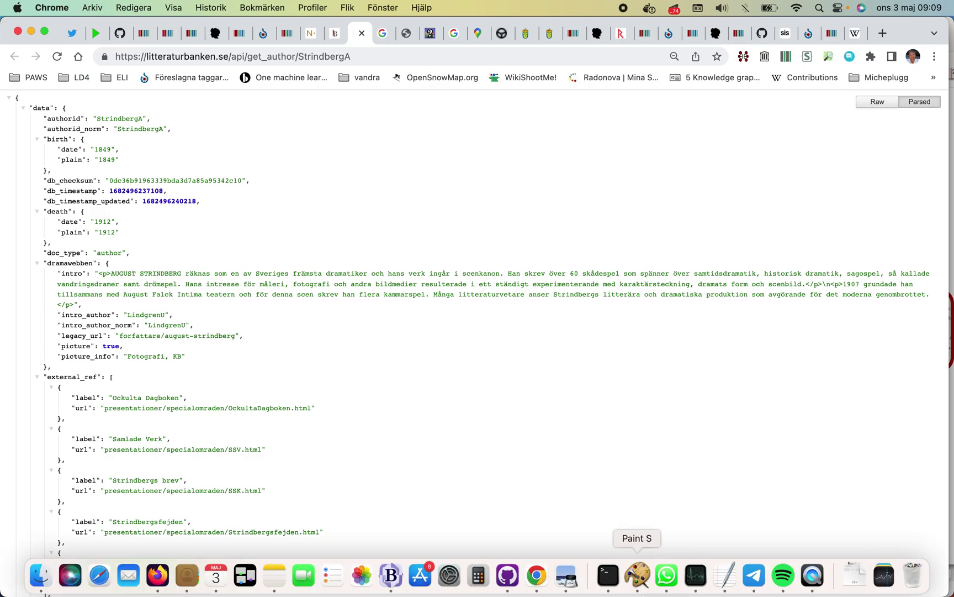
{"action": "left_click", "coordinate": [755, 575]}
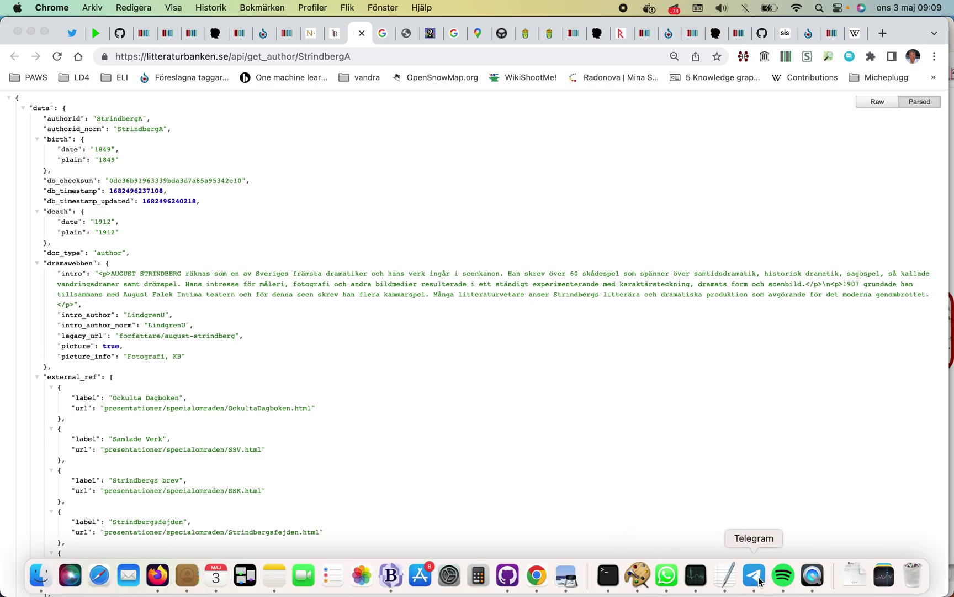
{"action": "left_click", "coordinate": [134, 299]}
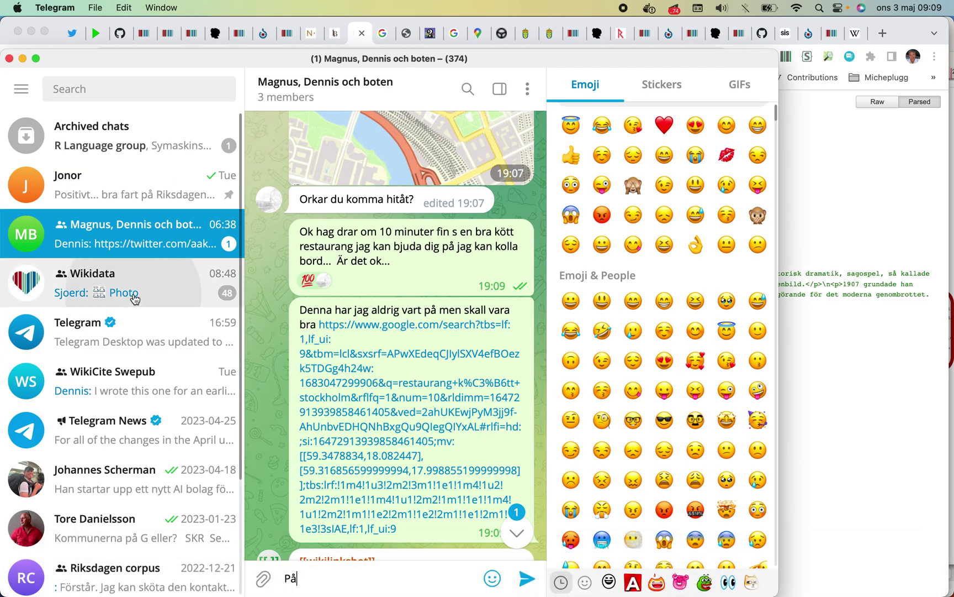
{"action": "scroll", "coordinate": [378, 364], "scroll_direction": "down", "scroll_amount": 5}
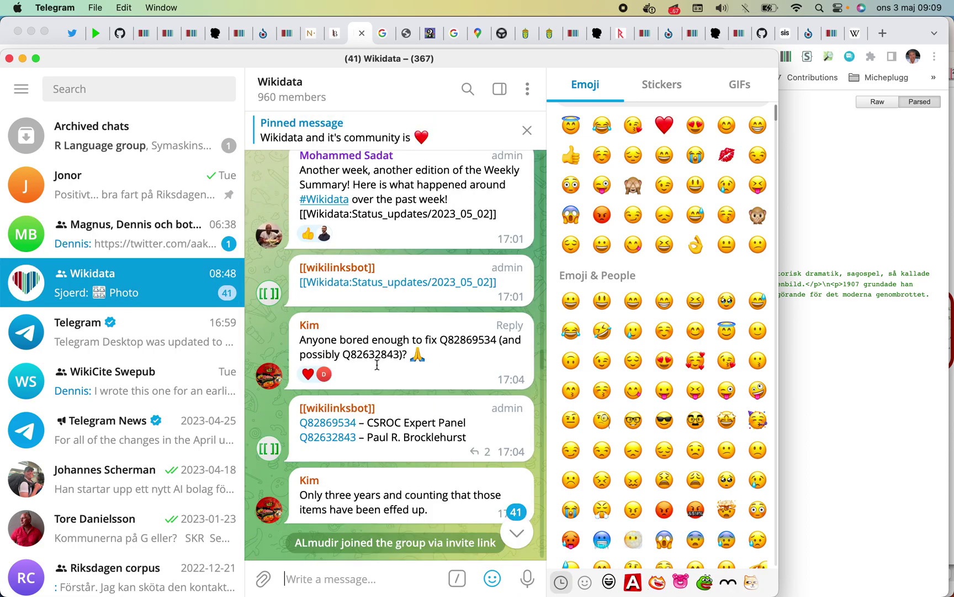
{"action": "scroll", "coordinate": [381, 376], "scroll_direction": "down", "scroll_amount": 10}
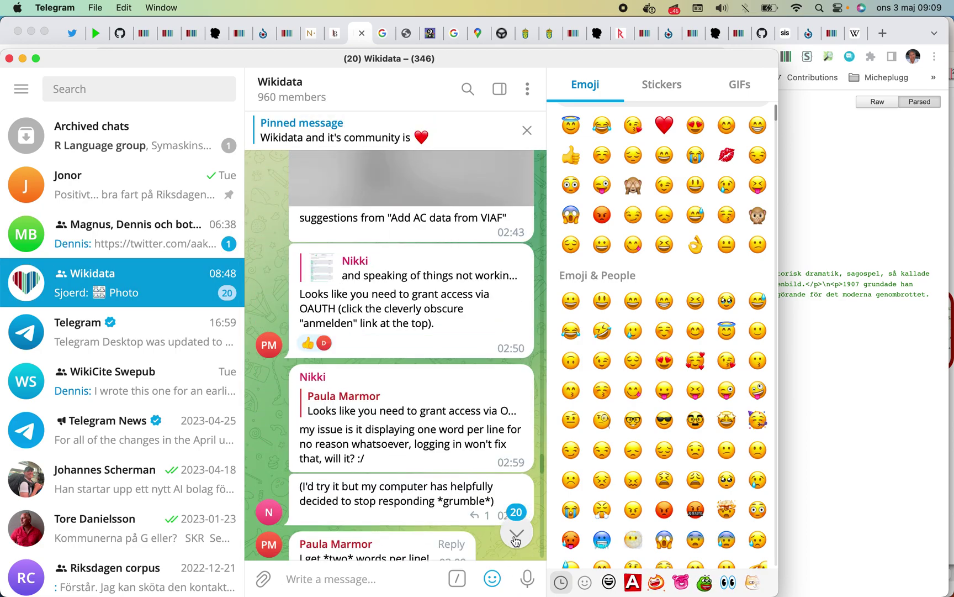
{"action": "left_click", "coordinate": [516, 534]}
{"action": "scroll", "coordinate": [517, 534], "scroll_direction": "down", "scroll_amount": 10}
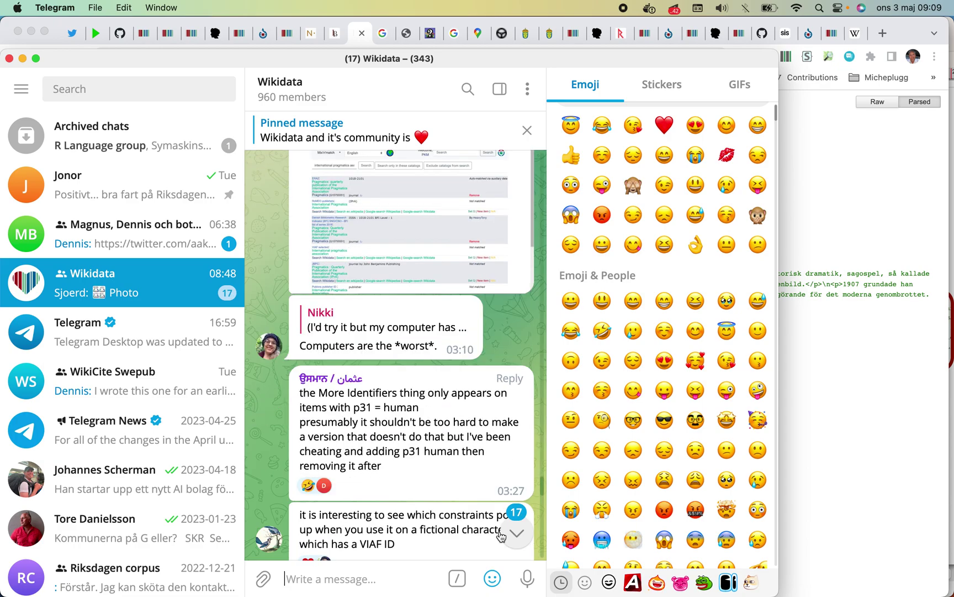
{"action": "scroll", "coordinate": [486, 461], "scroll_direction": "down", "scroll_amount": 15}
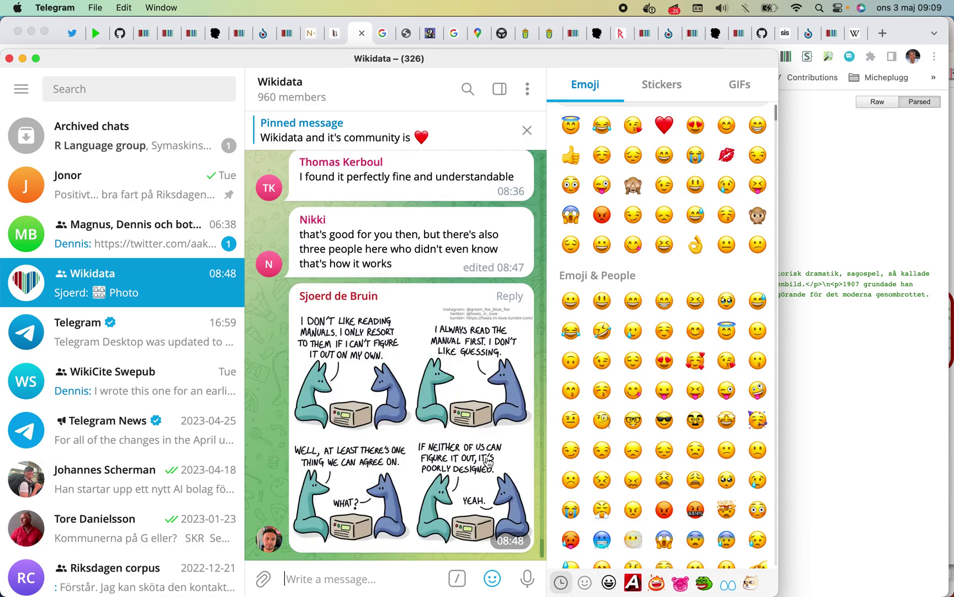
- Read back through the Wikidata group's moreIdentifiers discussion to the May 2 post about the oversighted deletion log entry
{"action": "scroll", "coordinate": [488, 461], "scroll_direction": "up", "scroll_amount": 5}
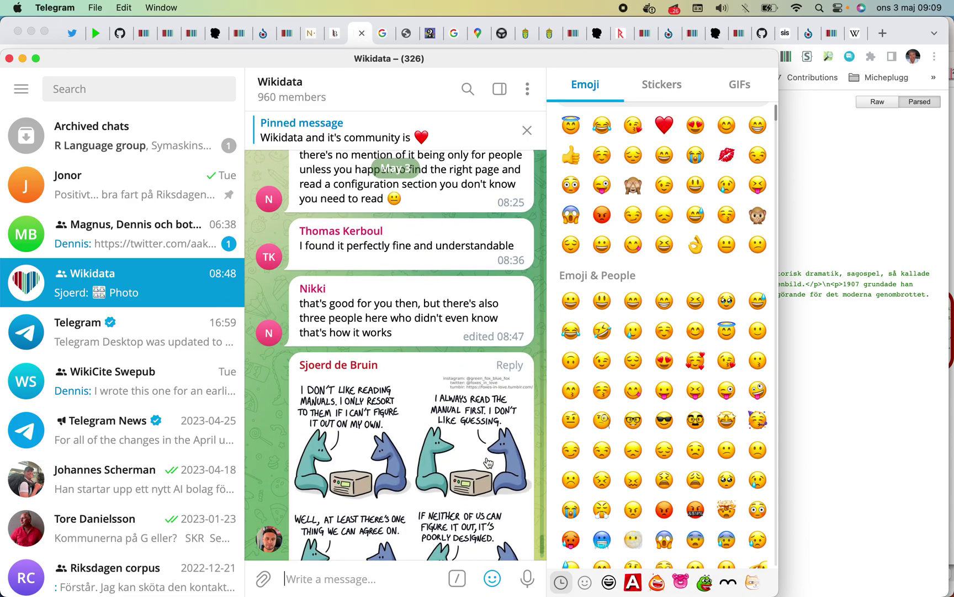
{"action": "scroll", "coordinate": [488, 457], "scroll_direction": "up", "scroll_amount": 5}
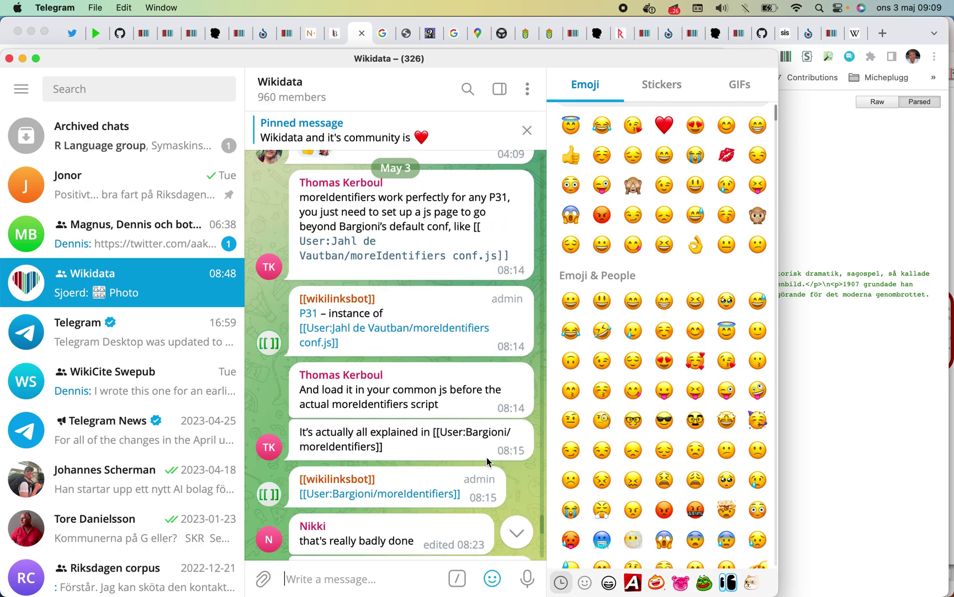
{"action": "scroll", "coordinate": [487, 458], "scroll_direction": "up", "scroll_amount": 8}
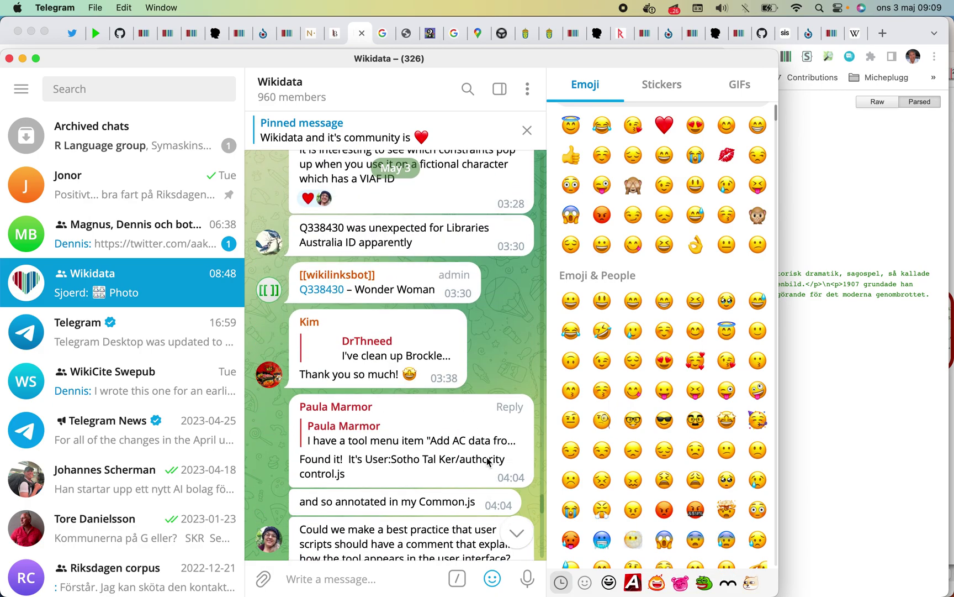
{"action": "scroll", "coordinate": [488, 462], "scroll_direction": "up", "scroll_amount": 10}
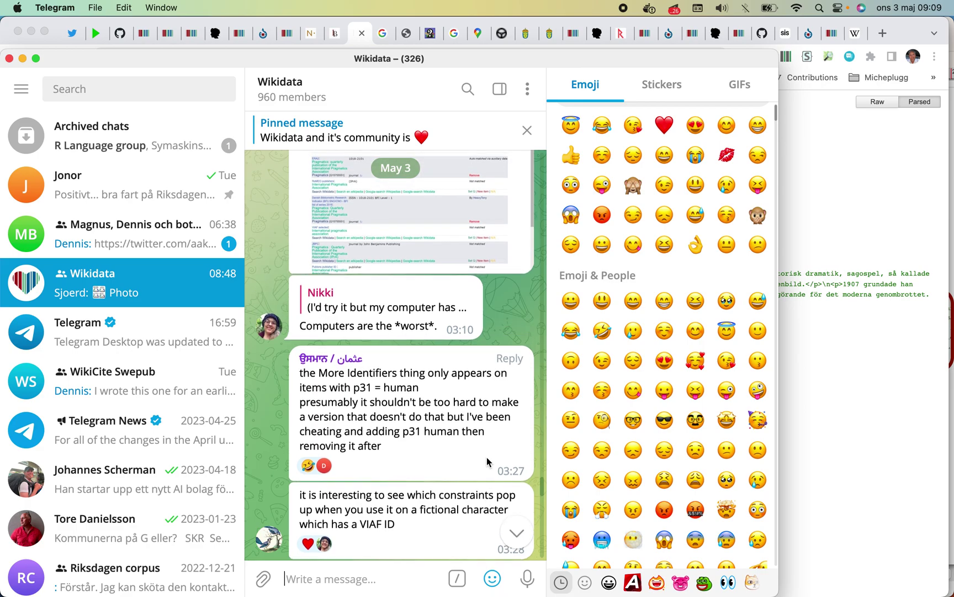
{"action": "scroll", "coordinate": [487, 457], "scroll_direction": "up", "scroll_amount": 5}
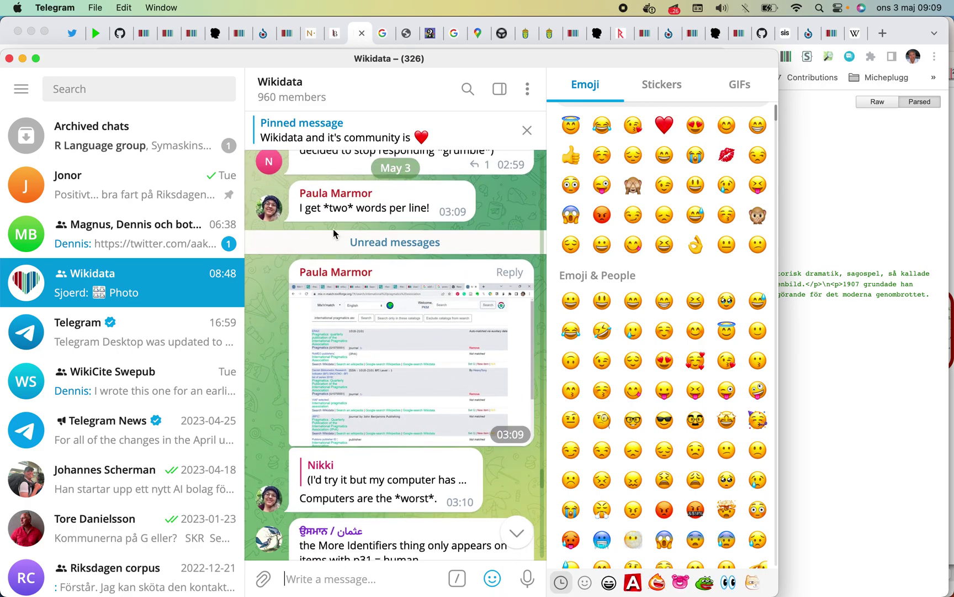
{"action": "scroll", "coordinate": [278, 220], "scroll_direction": "up", "scroll_amount": 10}
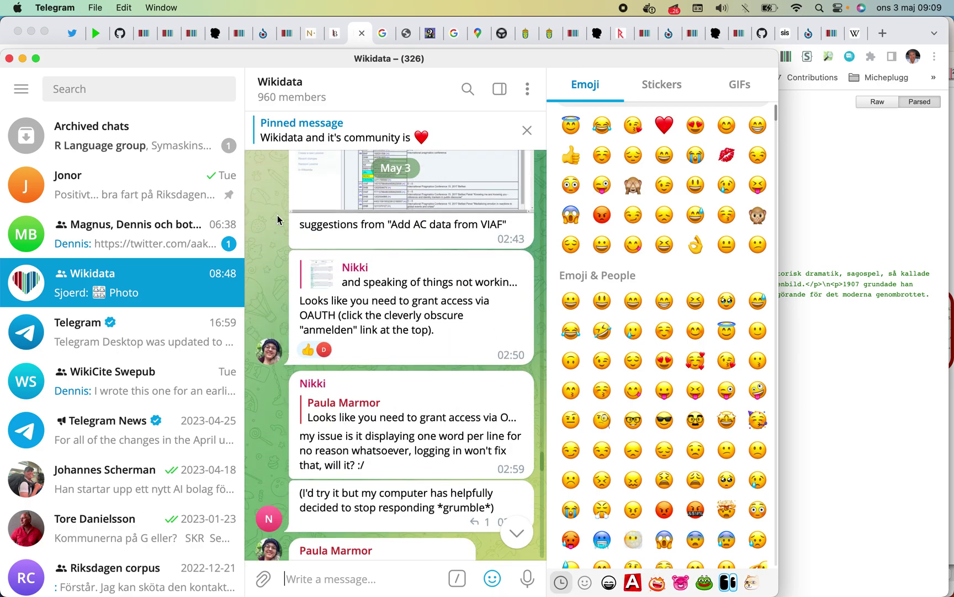
{"action": "scroll", "coordinate": [278, 220], "scroll_direction": "up", "scroll_amount": 10}
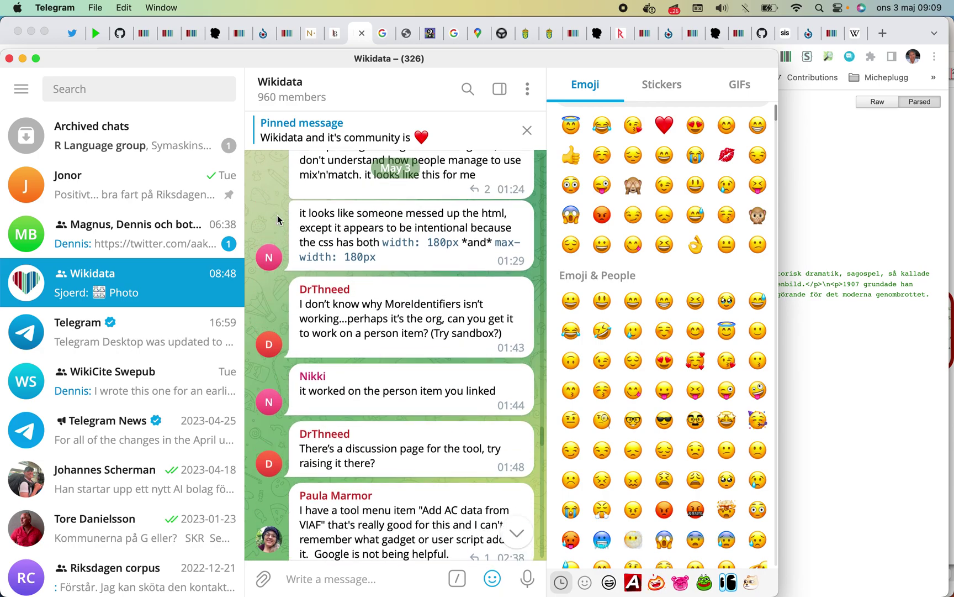
{"action": "scroll", "coordinate": [278, 220], "scroll_direction": "up", "scroll_amount": 10}
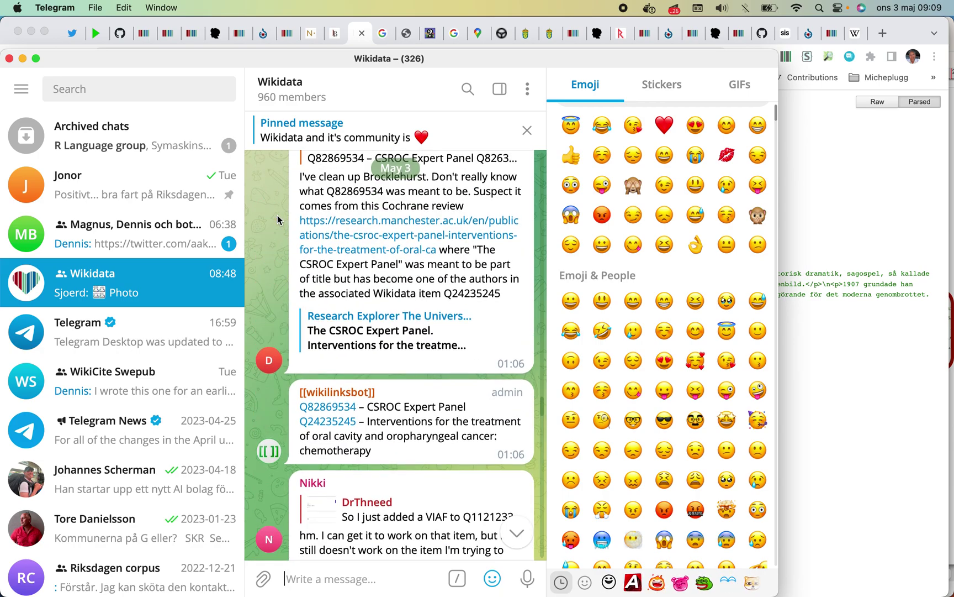
{"action": "scroll", "coordinate": [278, 220], "scroll_direction": "up", "scroll_amount": 10}
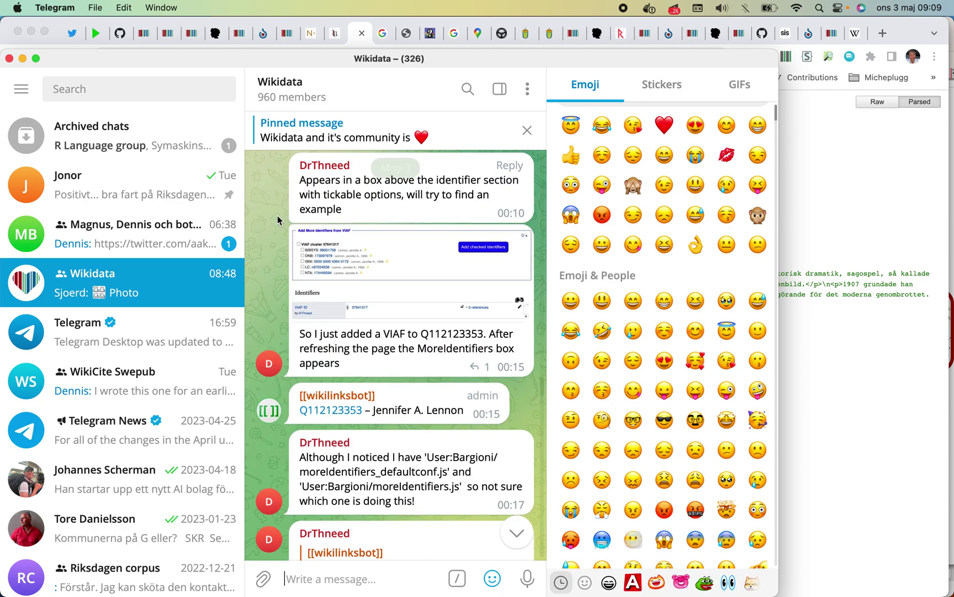
{"action": "scroll", "coordinate": [278, 219], "scroll_direction": "up", "scroll_amount": 10}
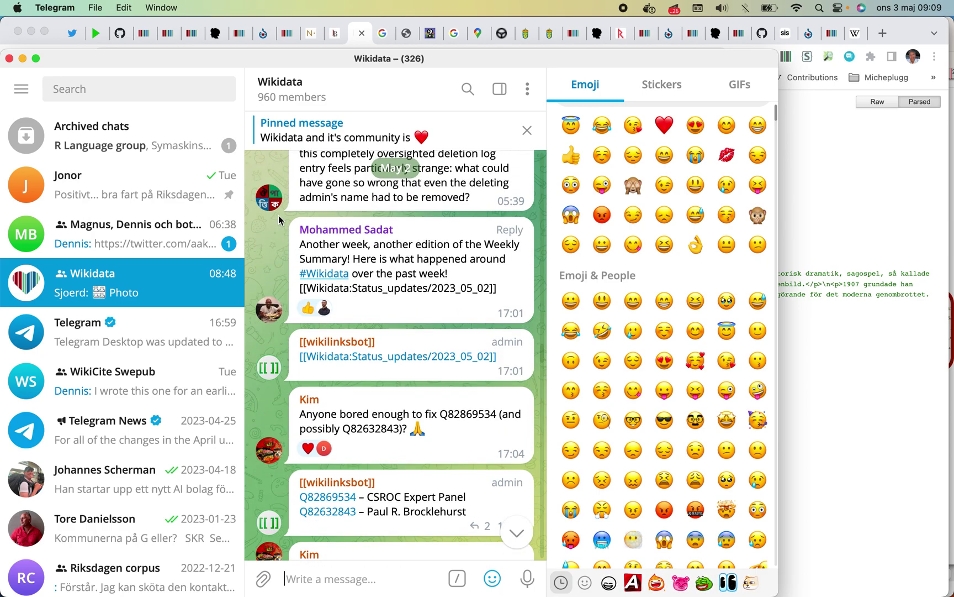
{"action": "scroll", "coordinate": [279, 221], "scroll_direction": "up", "scroll_amount": 1}
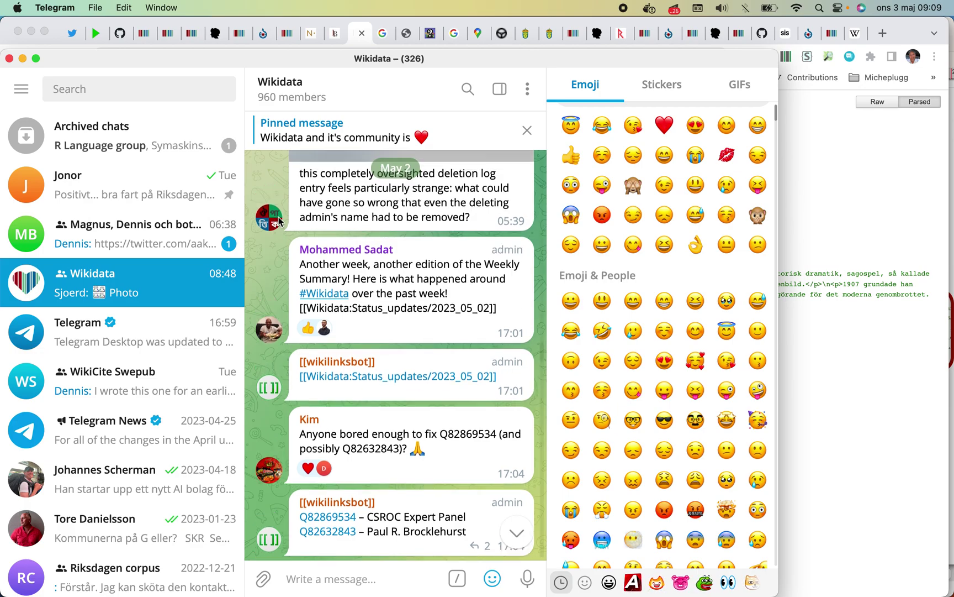
{"action": "scroll", "coordinate": [279, 221], "scroll_direction": "up", "scroll_amount": 6}
{"action": "double_click", "coordinate": [303, 238]}
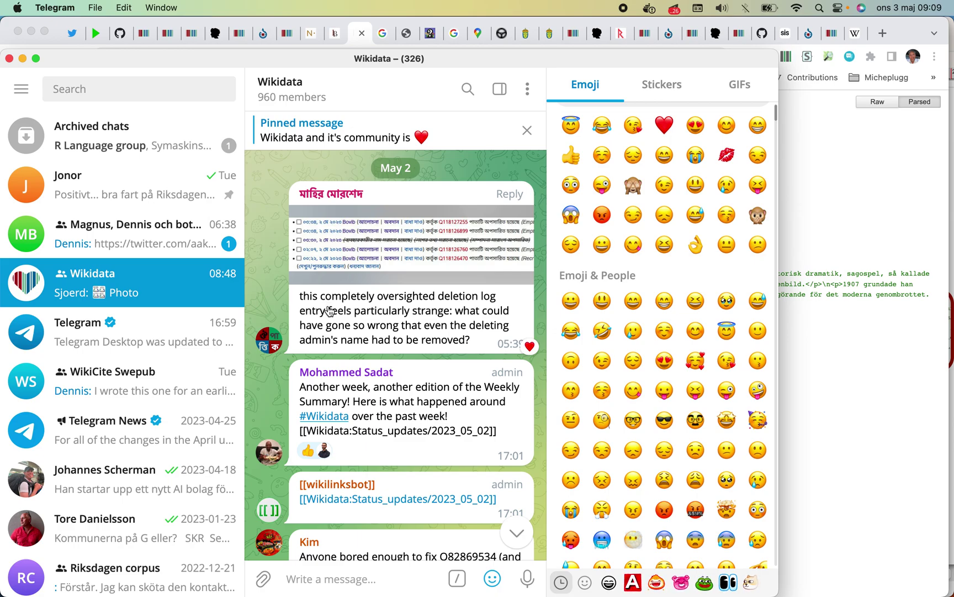
- Read back through the Wikidata group's April 30 messages on Distributed Game mismatches, catalog licensing, vandalism filters and bot rate limits
{"action": "scroll", "coordinate": [329, 310], "scroll_direction": "up", "scroll_amount": 20}
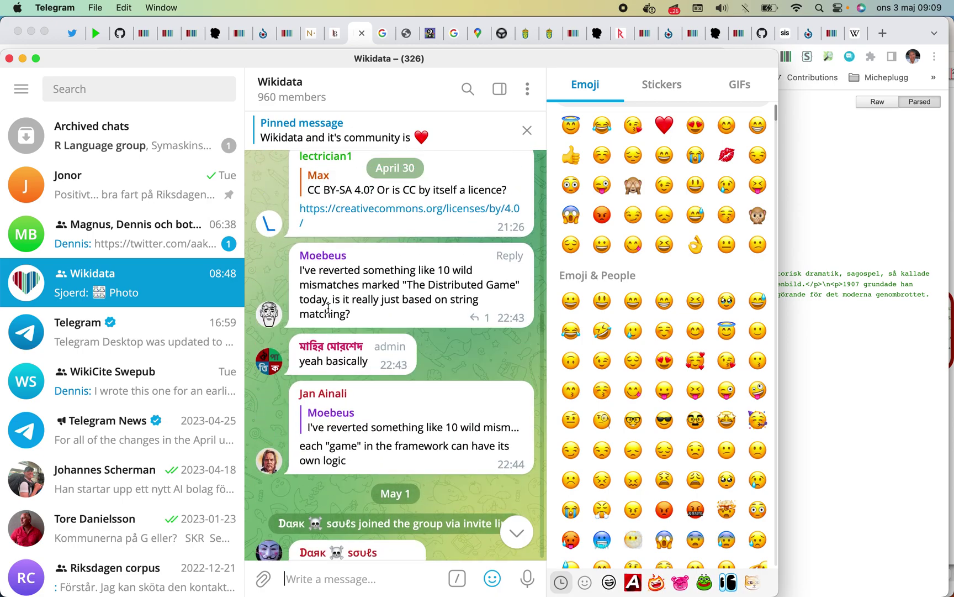
{"action": "scroll", "coordinate": [287, 390], "scroll_direction": "up", "scroll_amount": 2}
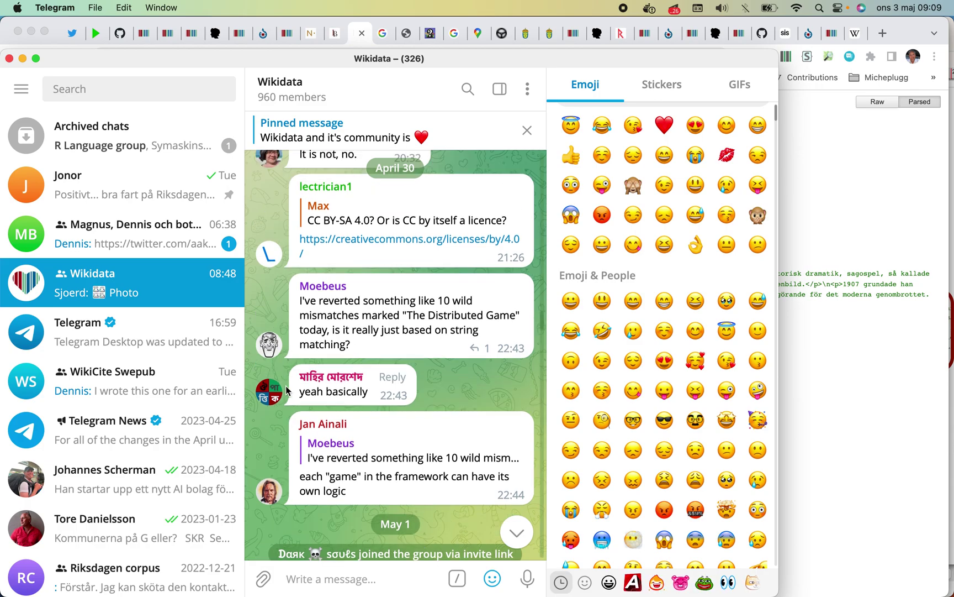
{"action": "scroll", "coordinate": [287, 390], "scroll_direction": "up", "scroll_amount": 5}
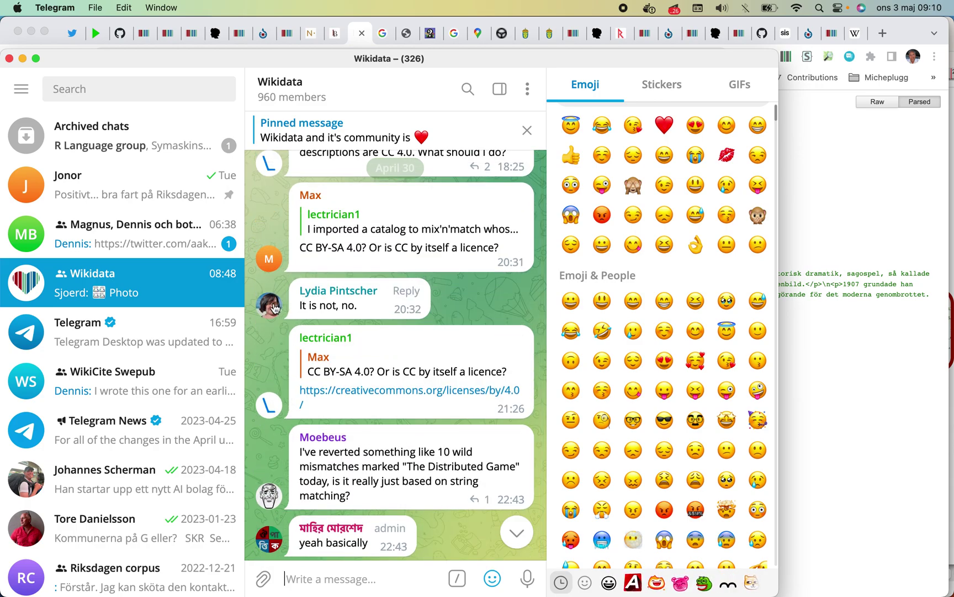
{"action": "scroll", "coordinate": [274, 308], "scroll_direction": "up", "scroll_amount": 12}
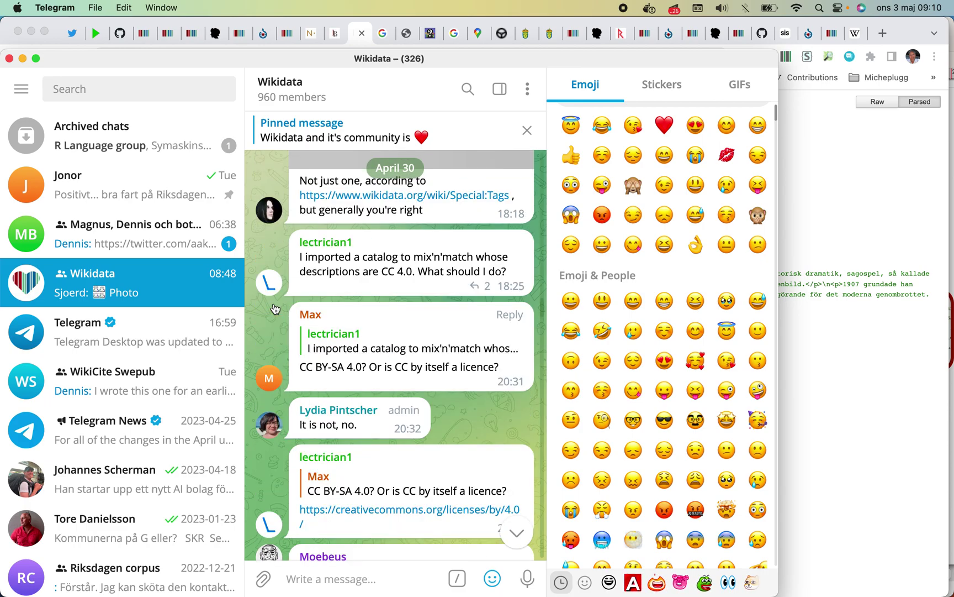
{"action": "scroll", "coordinate": [275, 308], "scroll_direction": "up", "scroll_amount": 12}
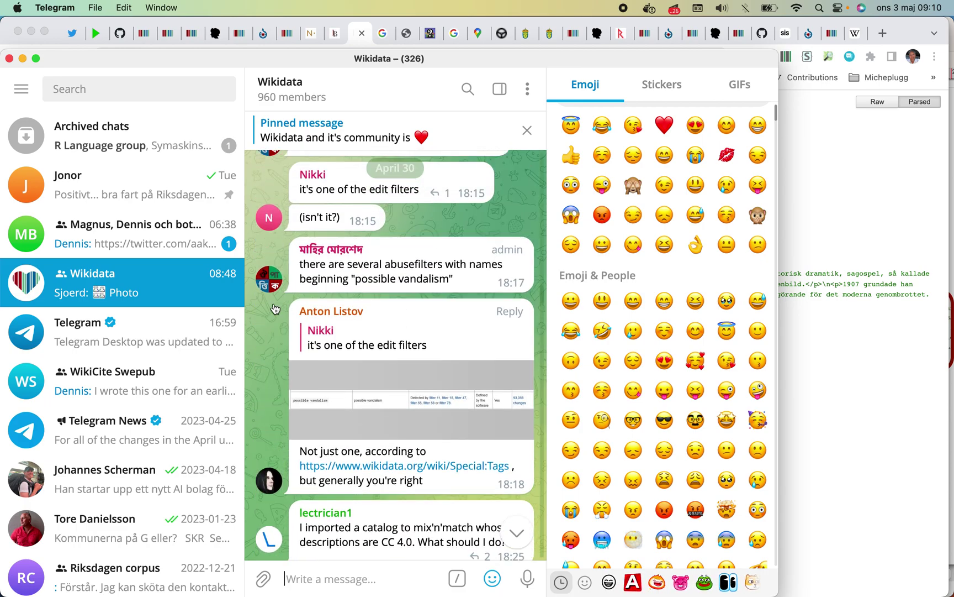
{"action": "scroll", "coordinate": [274, 308], "scroll_direction": "up", "scroll_amount": 8}
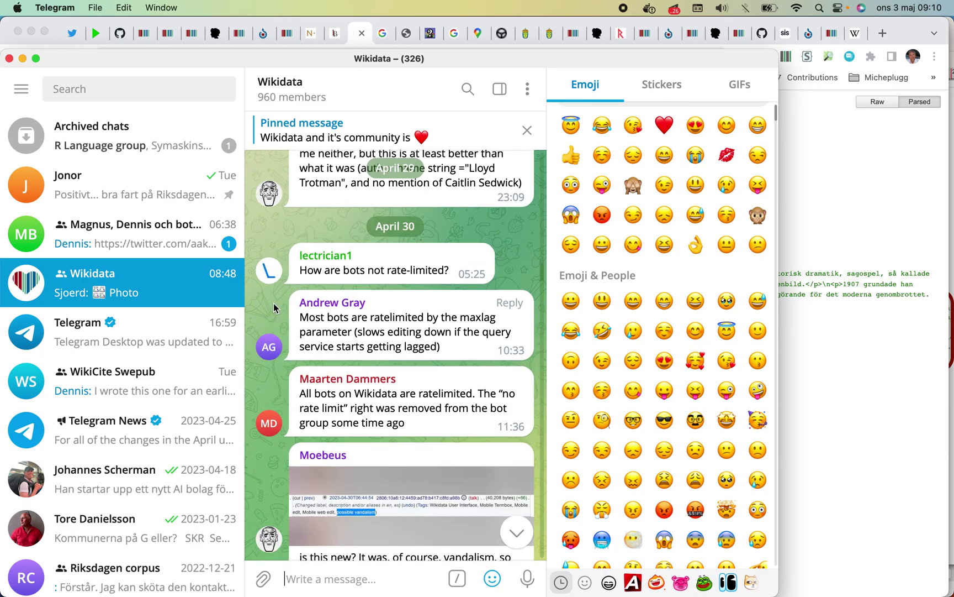
{"action": "scroll", "coordinate": [275, 308], "scroll_direction": "up", "scroll_amount": 12}
{"action": "scroll", "coordinate": [274, 308], "scroll_direction": "up", "scroll_amount": 15}
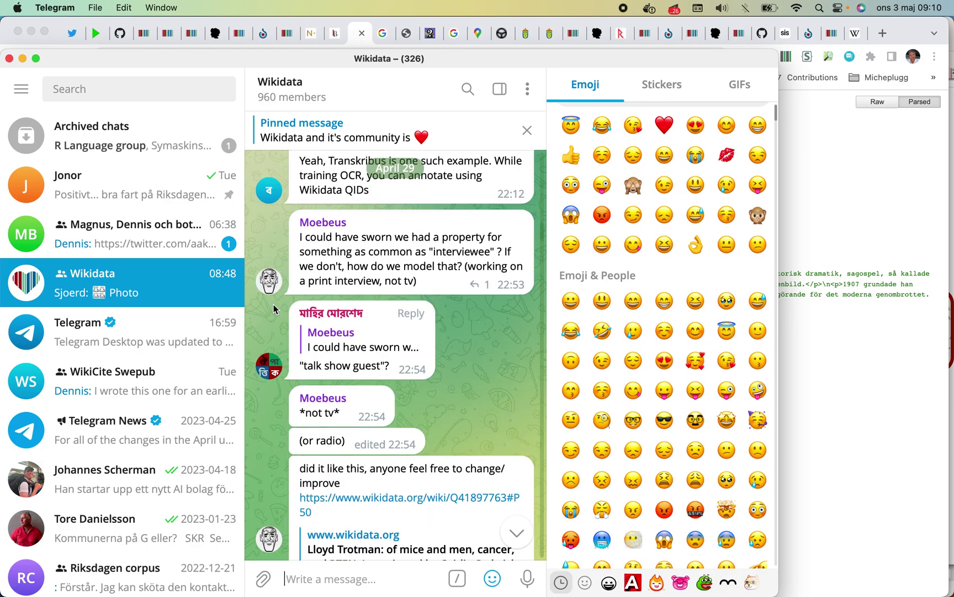
- Continue back through the April 29 to April 27 messages, including the assessed source reliability proposal, the lexeme stream and the SPARQL optimizer hints
{"action": "scroll", "coordinate": [274, 308], "scroll_direction": "up", "scroll_amount": 15}
{"action": "scroll", "coordinate": [275, 308], "scroll_direction": "up", "scroll_amount": 15}
{"action": "scroll", "coordinate": [275, 312], "scroll_direction": "up", "scroll_amount": 1}
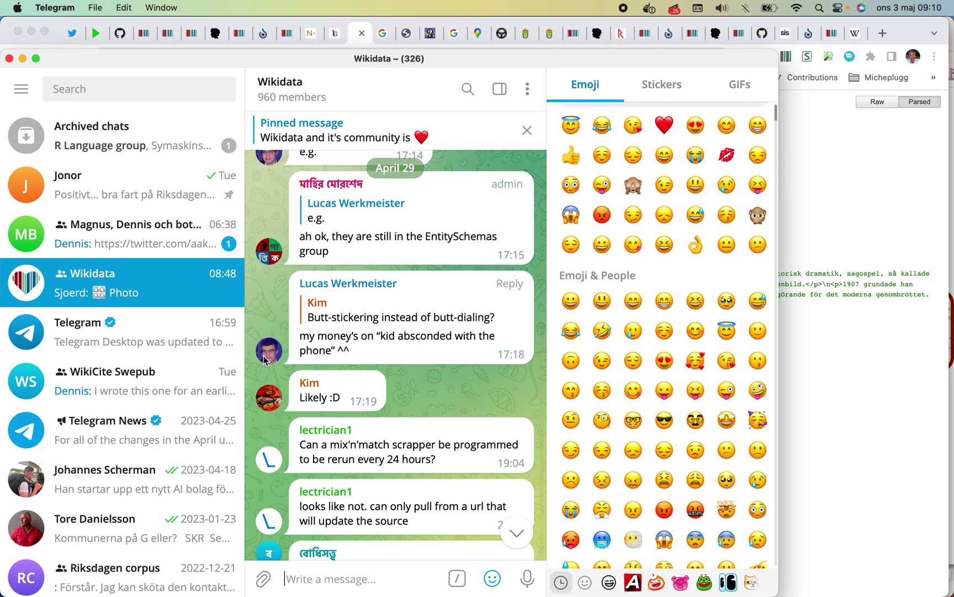
{"action": "scroll", "coordinate": [264, 360], "scroll_direction": "up", "scroll_amount": 10}
{"action": "scroll", "coordinate": [264, 359], "scroll_direction": "up", "scroll_amount": 15}
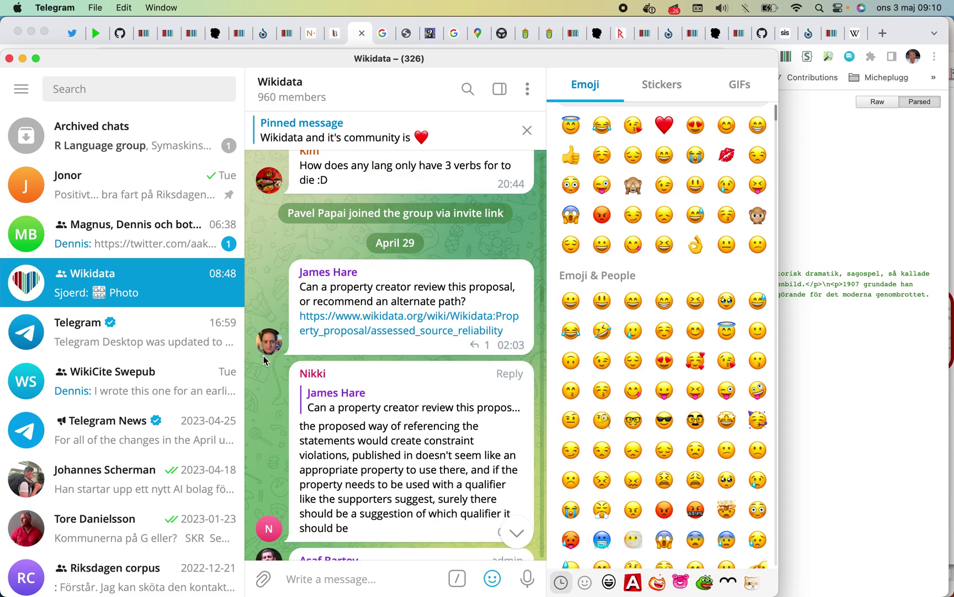
{"action": "scroll", "coordinate": [264, 360], "scroll_direction": "up", "scroll_amount": 1}
{"action": "scroll", "coordinate": [264, 359], "scroll_direction": "up", "scroll_amount": 5}
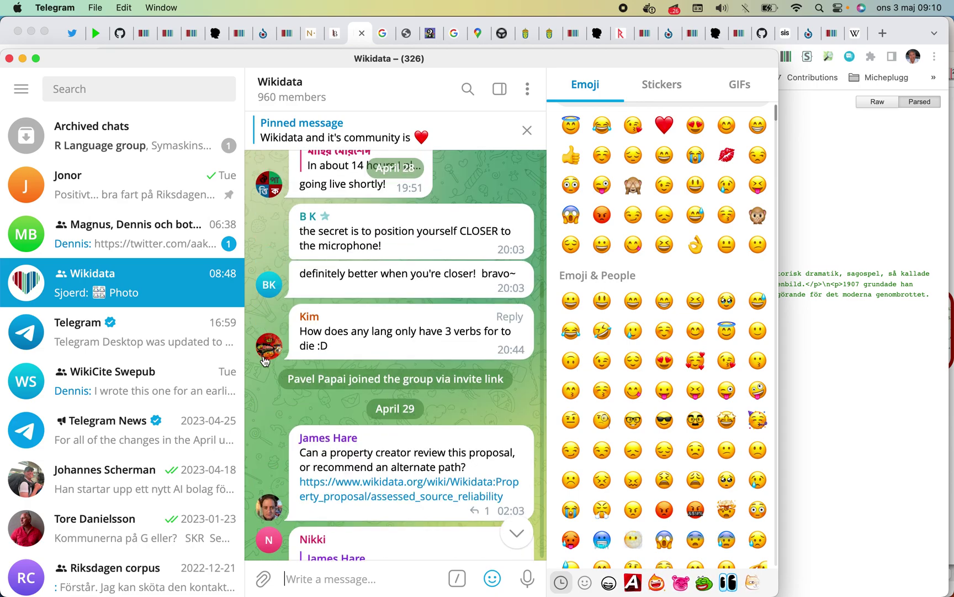
{"action": "scroll", "coordinate": [264, 360], "scroll_direction": "down", "scroll_amount": 2}
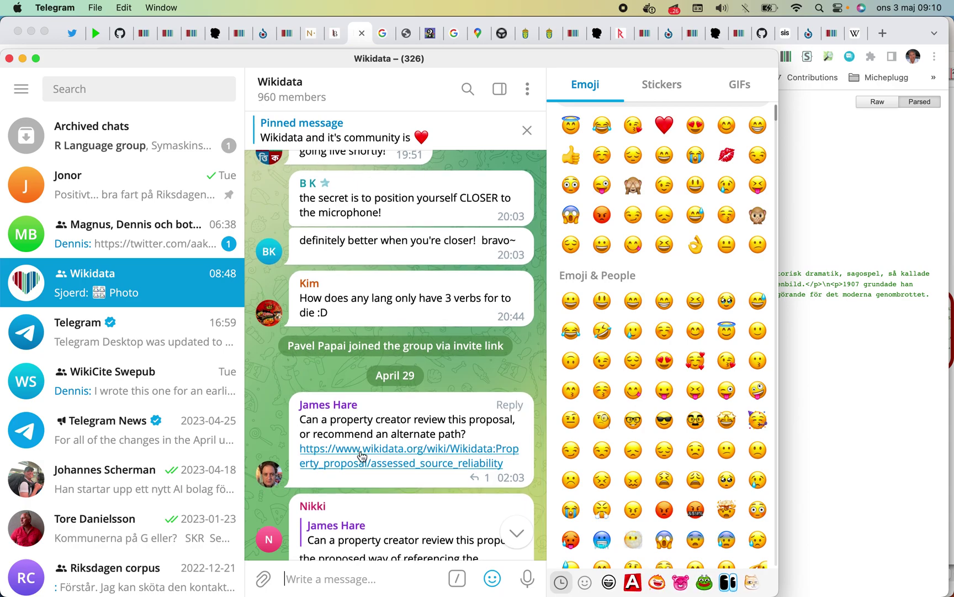
{"action": "scroll", "coordinate": [362, 454], "scroll_direction": "up", "scroll_amount": 5}
{"action": "scroll", "coordinate": [360, 451], "scroll_direction": "up", "scroll_amount": 15}
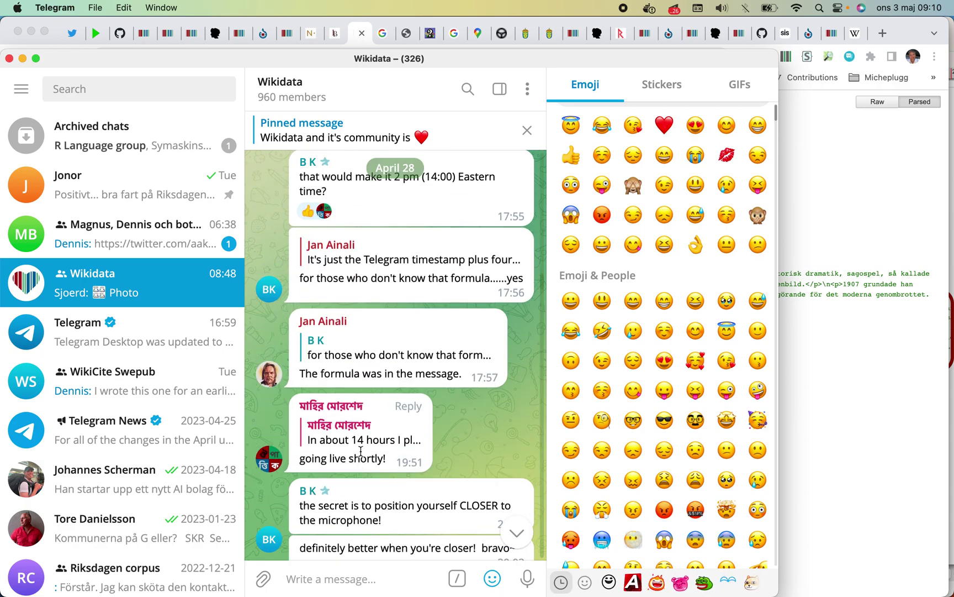
{"action": "scroll", "coordinate": [361, 454], "scroll_direction": "up", "scroll_amount": 10}
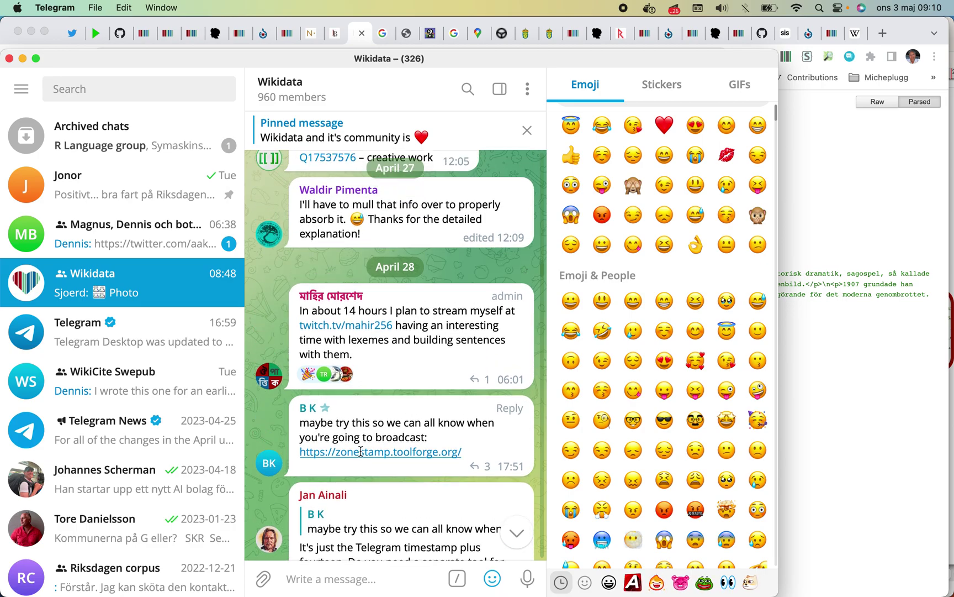
{"action": "scroll", "coordinate": [360, 452], "scroll_direction": "up", "scroll_amount": 10}
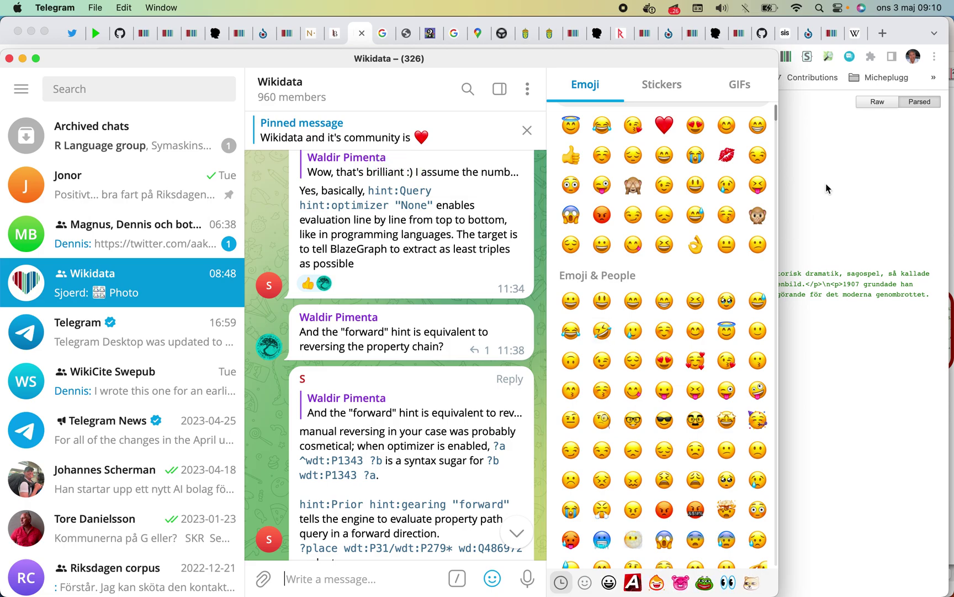
- Switch to Chrome and open the Wikidata Query Service in place of the Litteraturbanken author data
{"action": "left_click", "coordinate": [849, 164]}
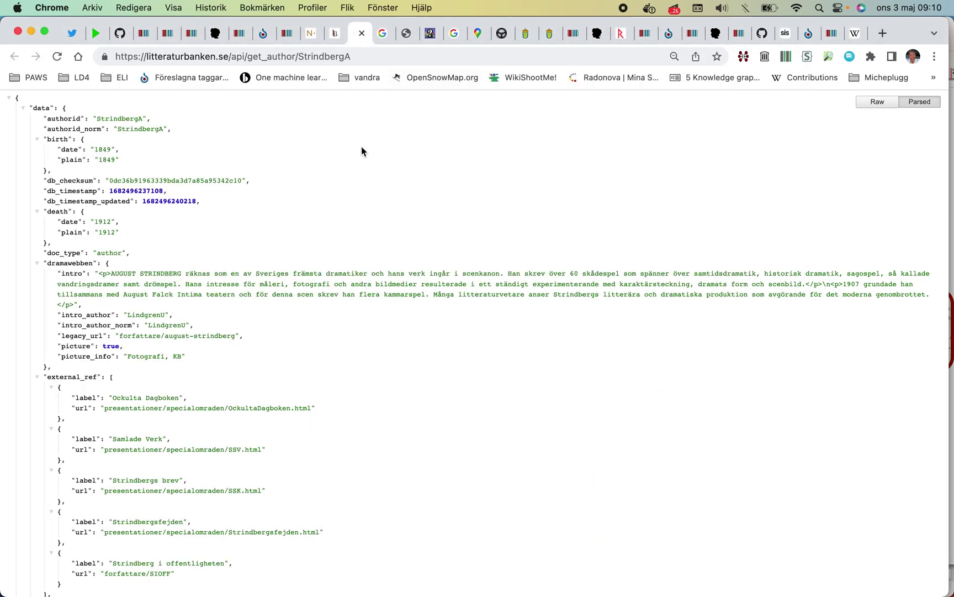
{"action": "left_click", "coordinate": [342, 57]}
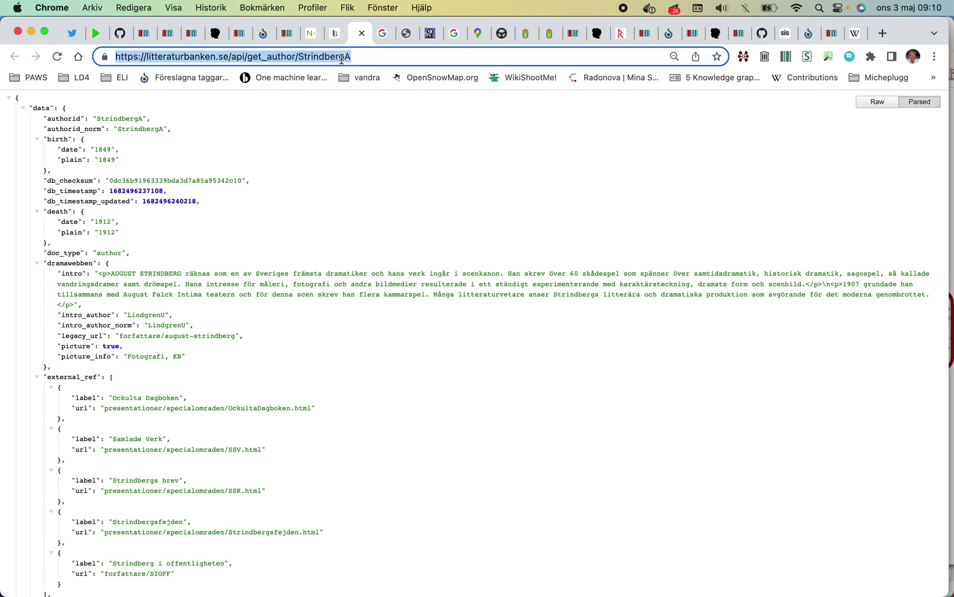
{"action": "type", "text": "qu"}
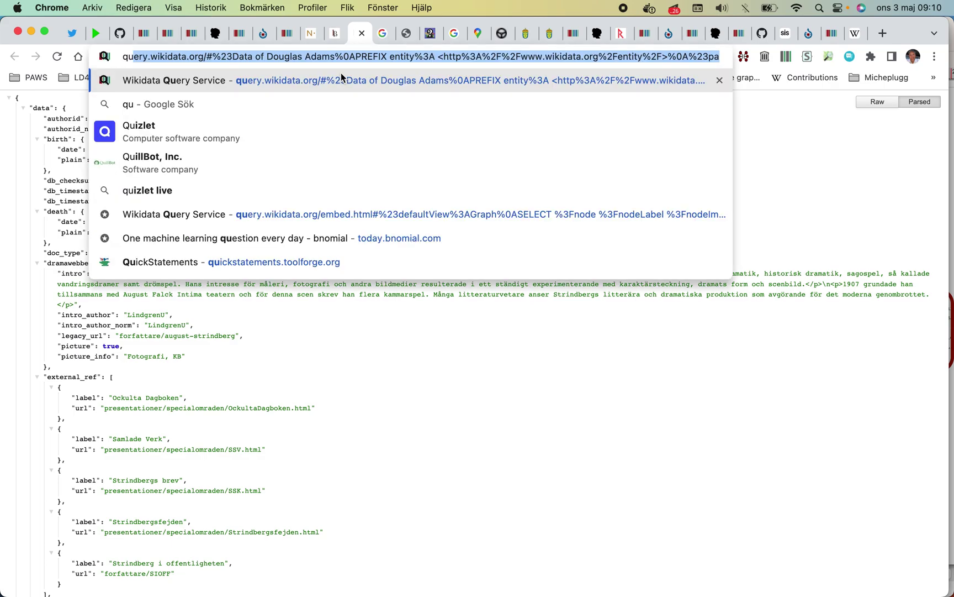
{"action": "key", "text": "Return"}
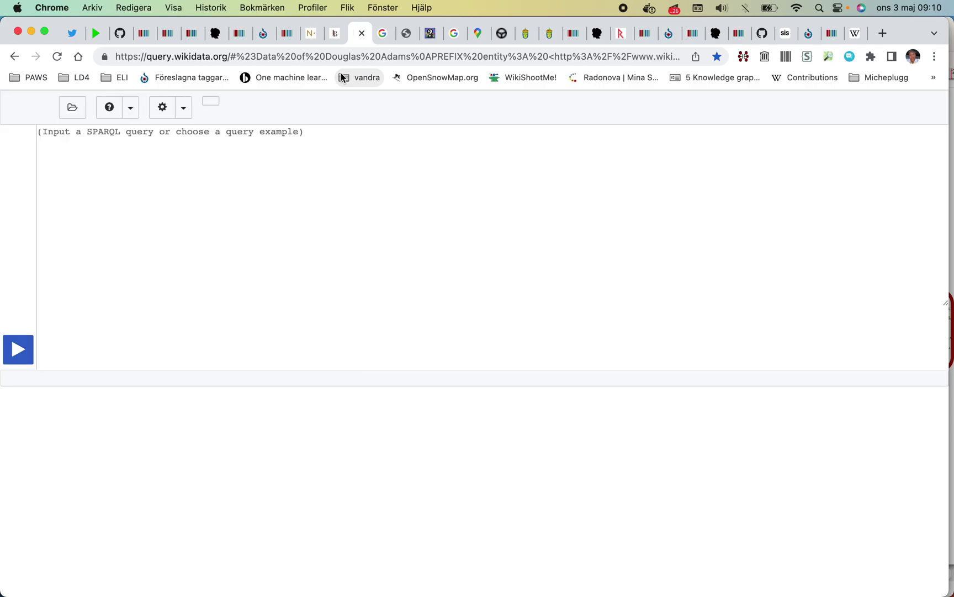
- Look over the query service's additional tools and help resources, and open the Request a query page
{"action": "left_click", "coordinate": [183, 108]}
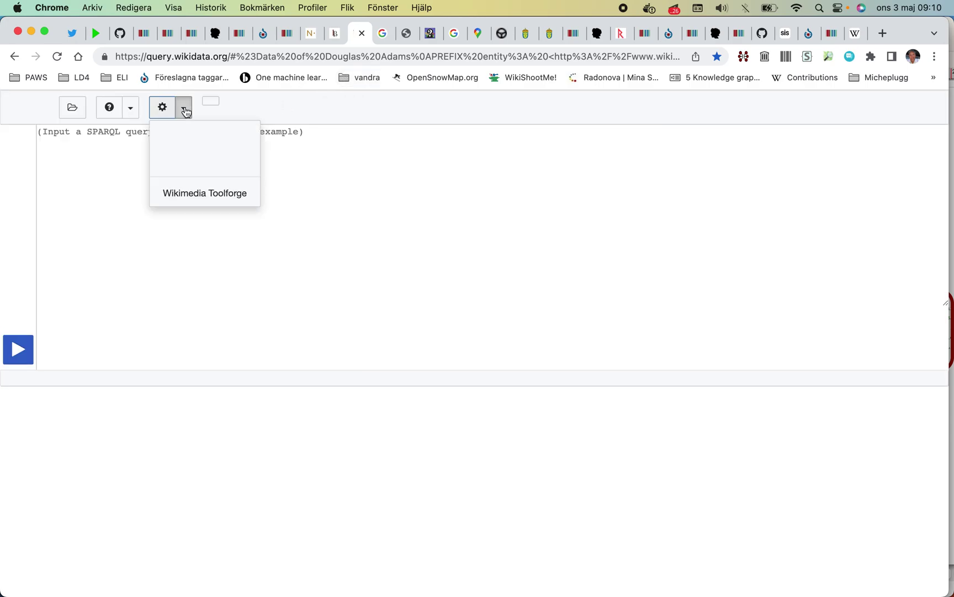
{"action": "left_click", "coordinate": [485, 172]}
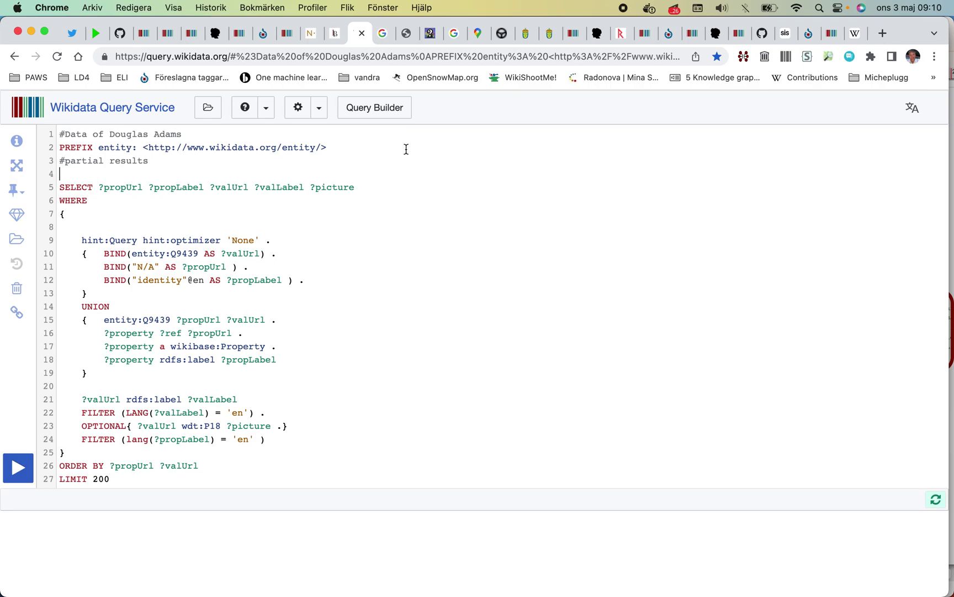
{"action": "left_click", "coordinate": [316, 109]}
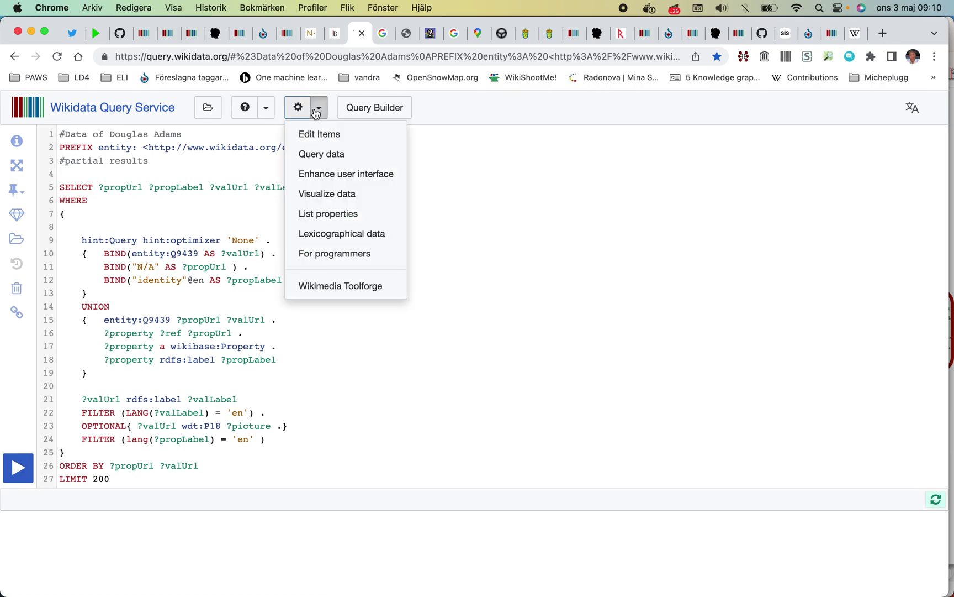
{"action": "left_click", "coordinate": [270, 112]}
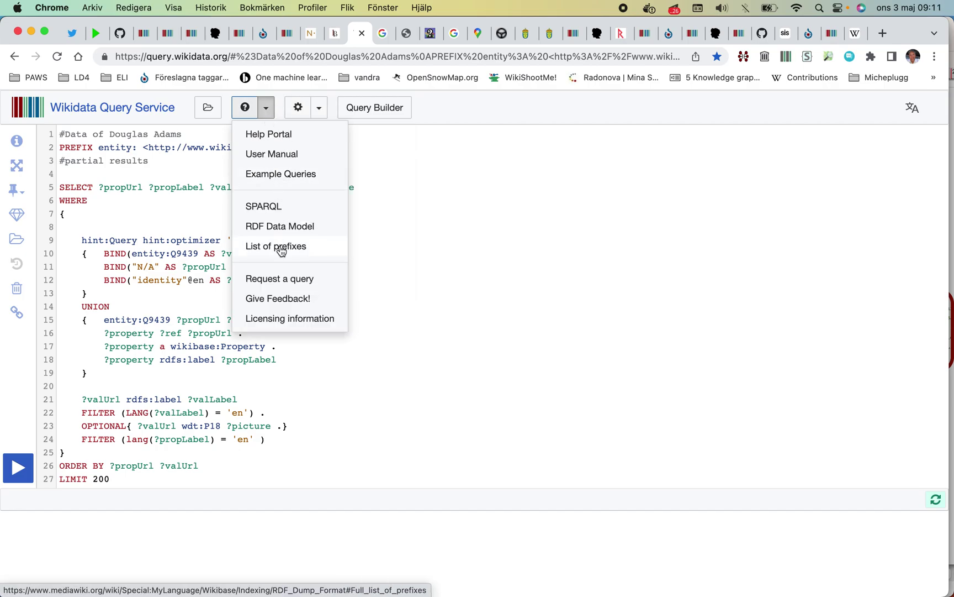
{"action": "left_click", "coordinate": [283, 281]}
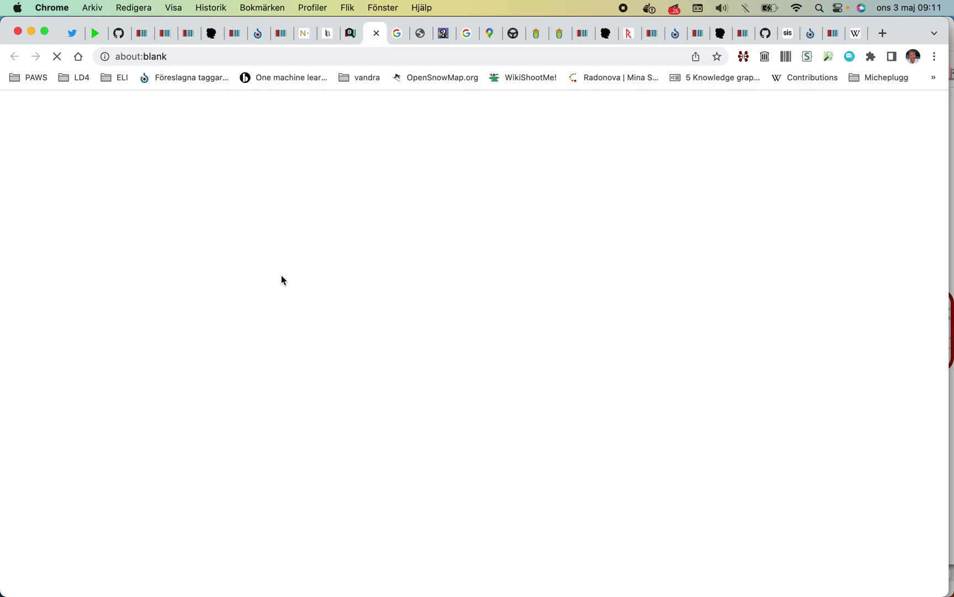
- Read through the community's query requests and SPARQL answers down to the Musical families section
{"action": "scroll", "coordinate": [281, 279], "scroll_direction": "down", "scroll_amount": 15}
{"action": "scroll", "coordinate": [281, 278], "scroll_direction": "up", "scroll_amount": 5}
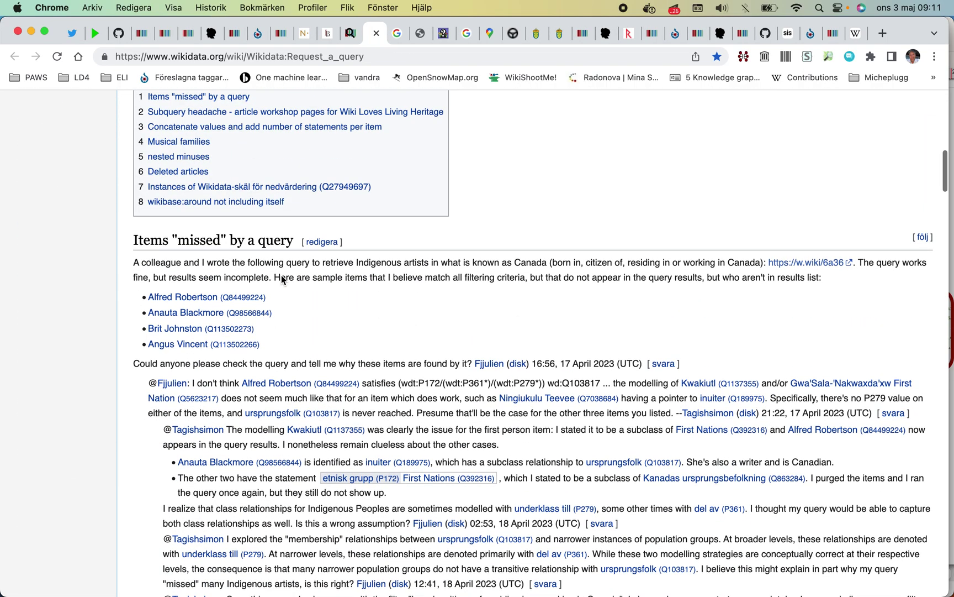
{"action": "scroll", "coordinate": [281, 279], "scroll_direction": "down", "scroll_amount": 20}
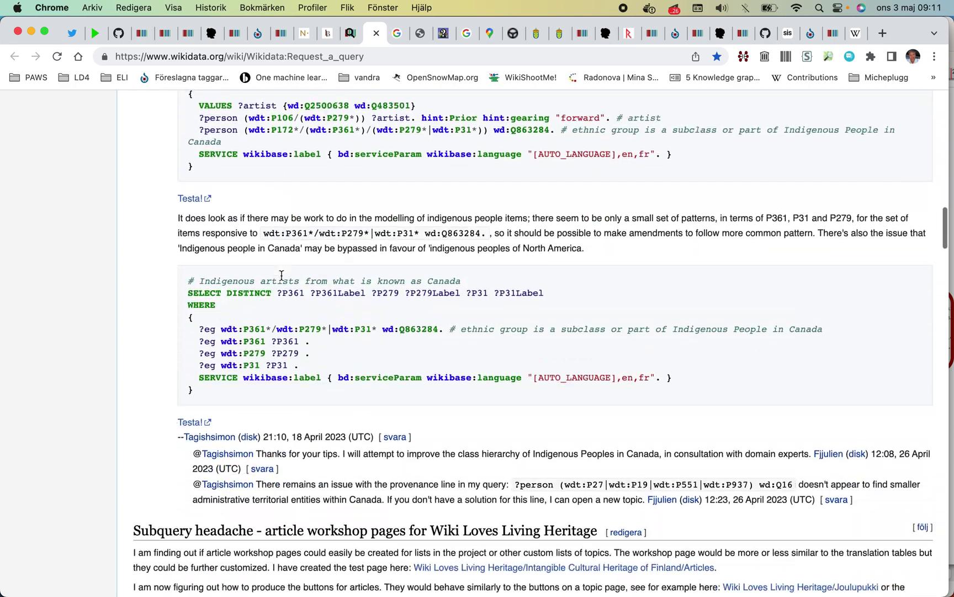
{"action": "scroll", "coordinate": [282, 275], "scroll_direction": "up", "scroll_amount": 3}
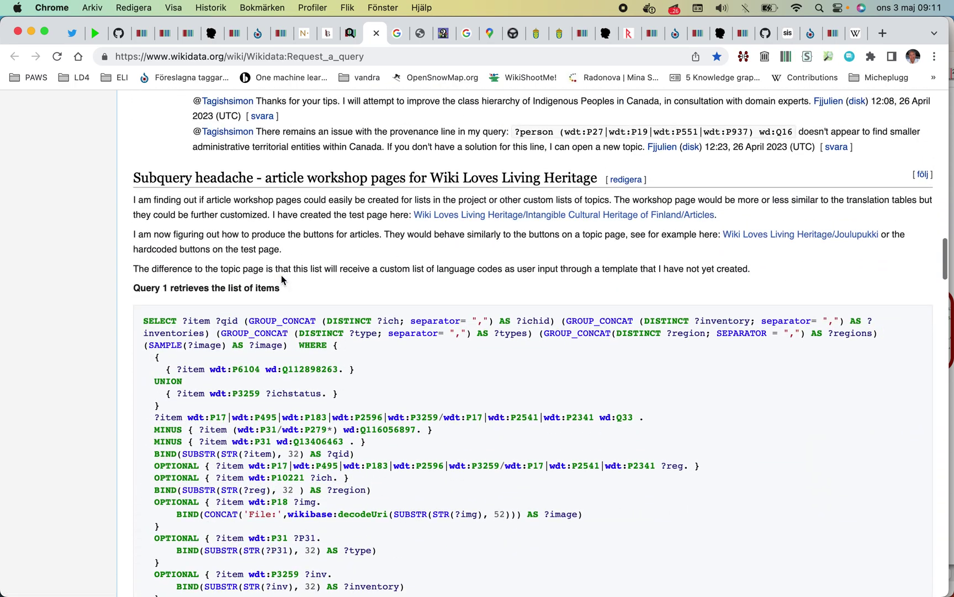
{"action": "scroll", "coordinate": [282, 279], "scroll_direction": "down", "scroll_amount": 1}
{"action": "scroll", "coordinate": [281, 279], "scroll_direction": "down", "scroll_amount": 11}
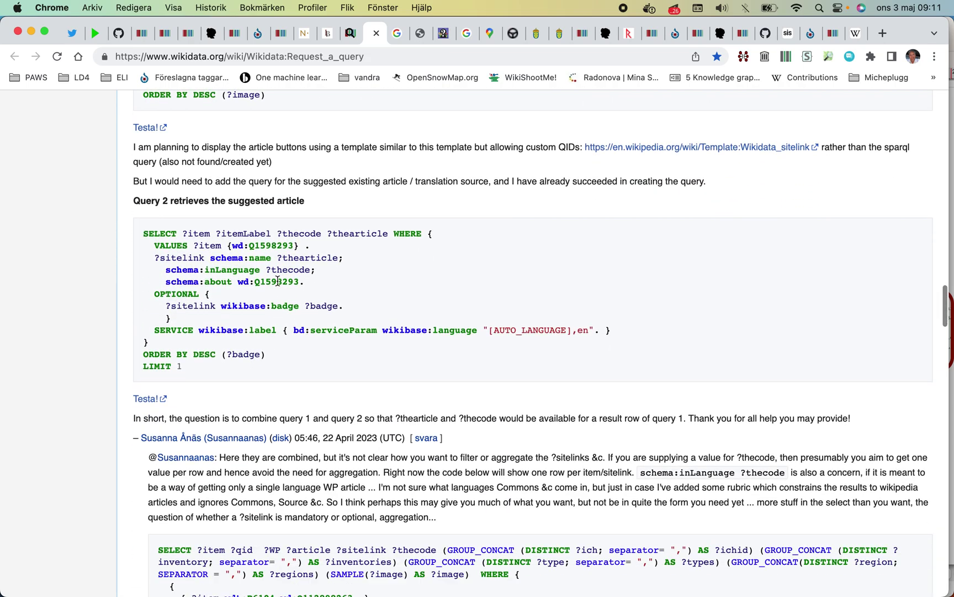
{"action": "scroll", "coordinate": [277, 281], "scroll_direction": "down", "scroll_amount": 11}
{"action": "scroll", "coordinate": [277, 281], "scroll_direction": "down", "scroll_amount": 20}
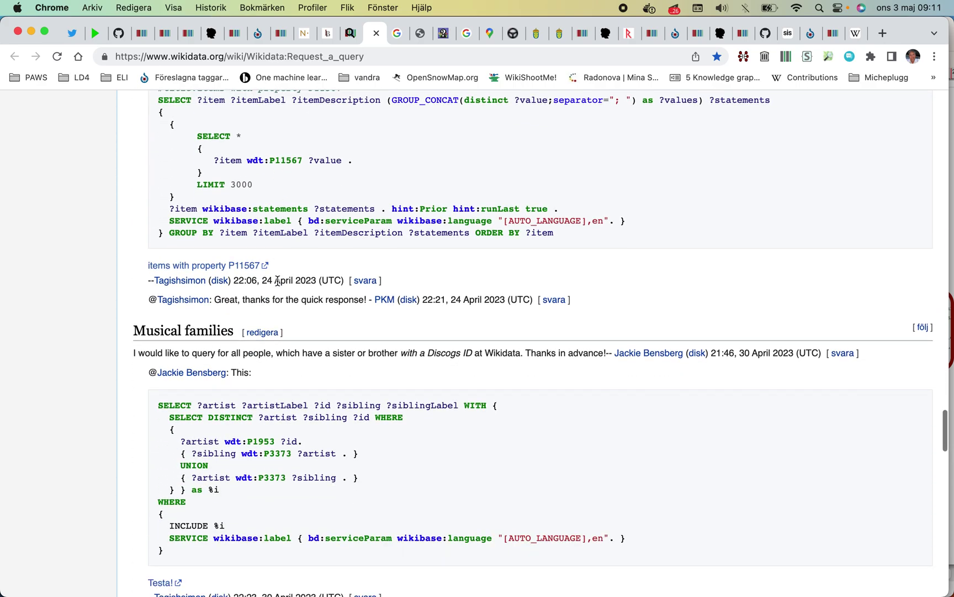
{"action": "scroll", "coordinate": [260, 312], "scroll_direction": "down", "scroll_amount": 5}
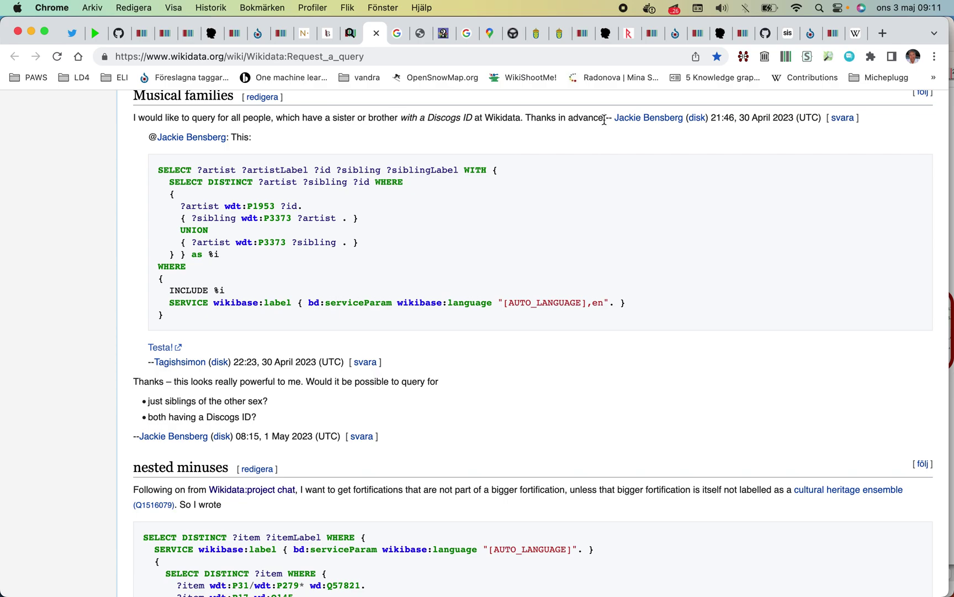
- Open the Musical families sibling query in the query service, run it and view its results
{"action": "left_click_drag", "start_coordinate": [159, 169], "coordinate": [188, 314]}
{"action": "left_click", "coordinate": [164, 351]}
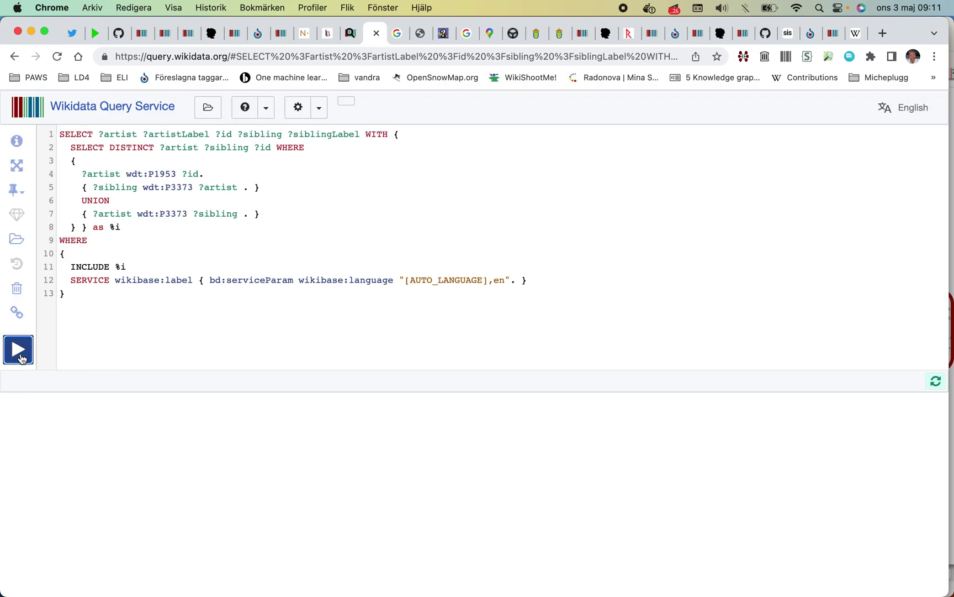
{"action": "left_click", "coordinate": [21, 358]}
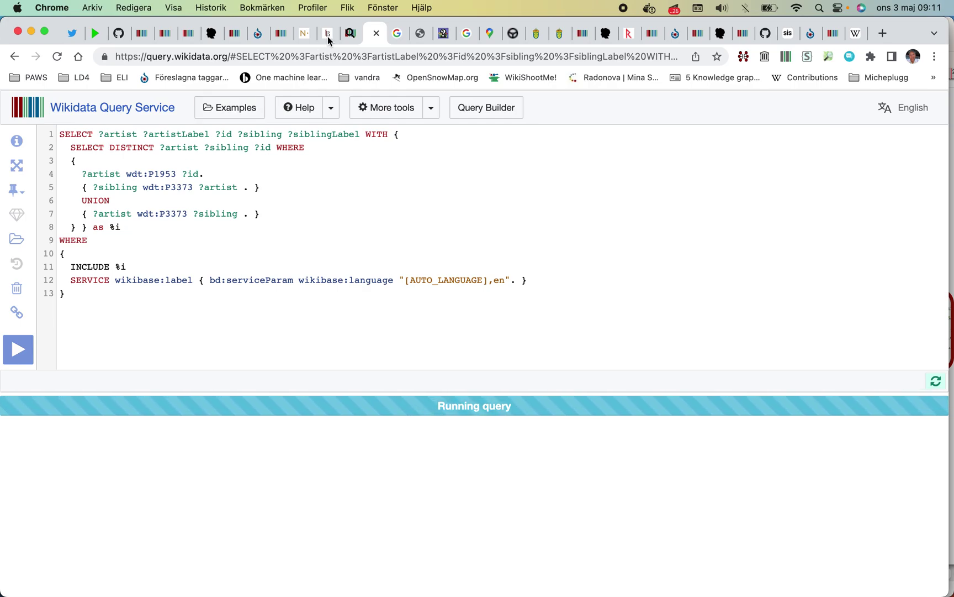
{"action": "left_click", "coordinate": [351, 36]}
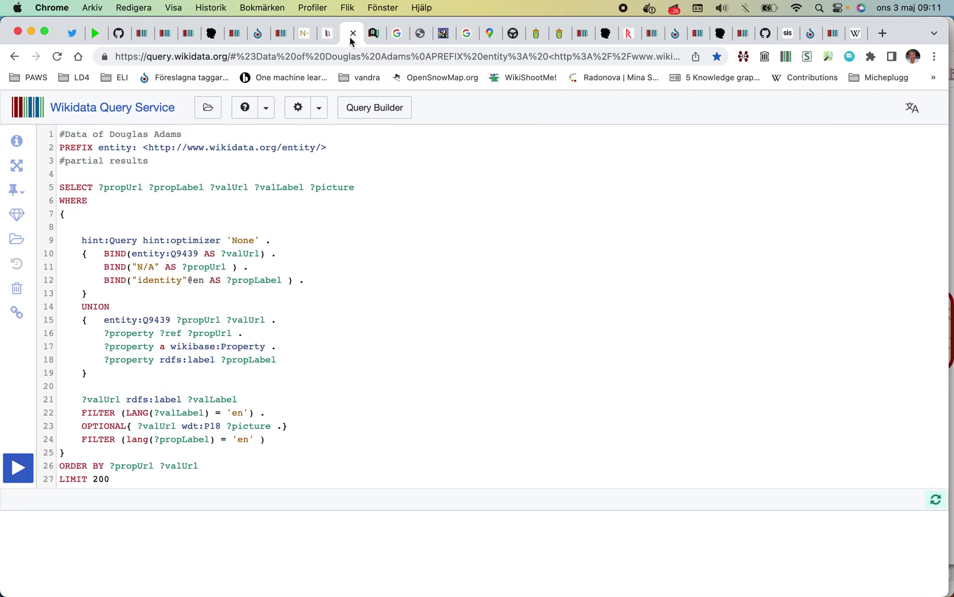
{"action": "left_click", "coordinate": [378, 42]}
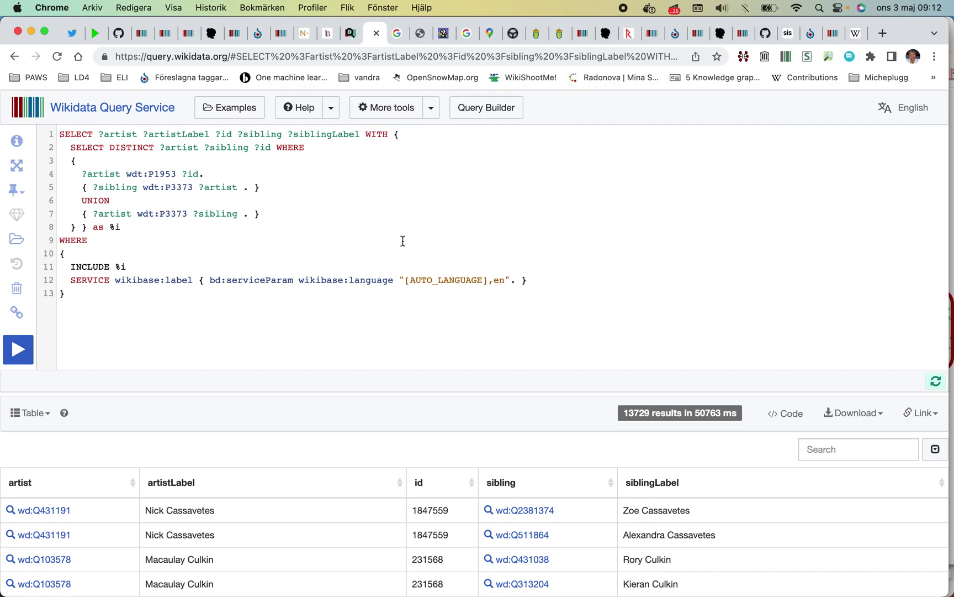
- Open the Main Page of sweopendata.wikibase.cloud in place of the query results
{"action": "left_click", "coordinate": [356, 56]}
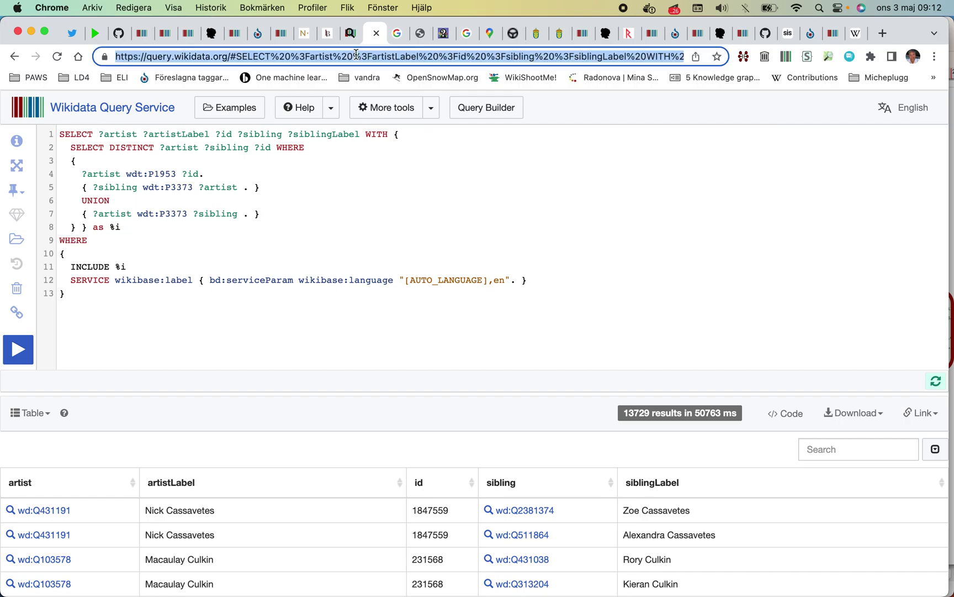
{"action": "type", "text": "sweo"}
{"action": "key", "text": "Return"}
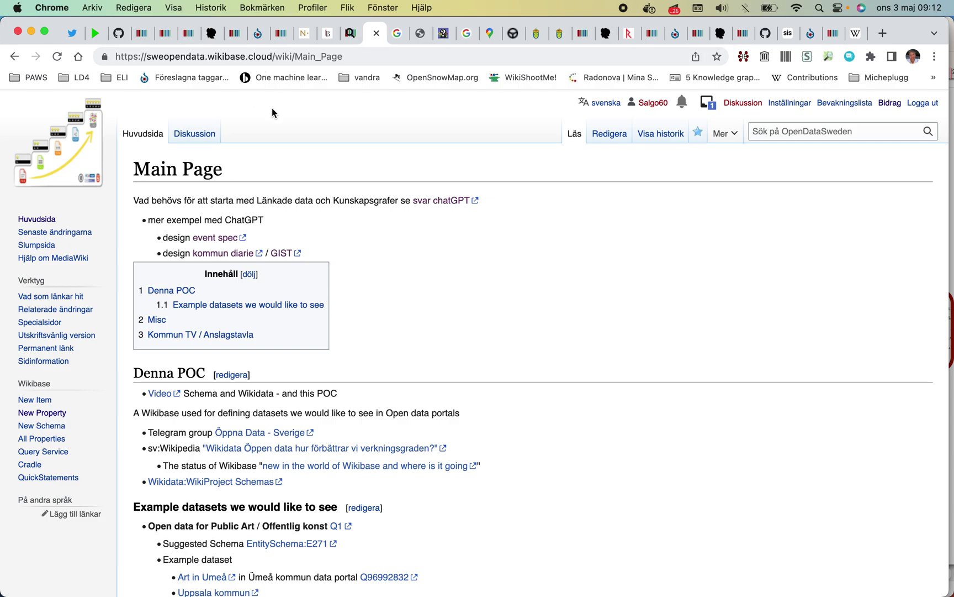
- Check the account's notices and look over the Main Page's contents and Wikibase links
{"action": "left_click", "coordinate": [709, 105]}
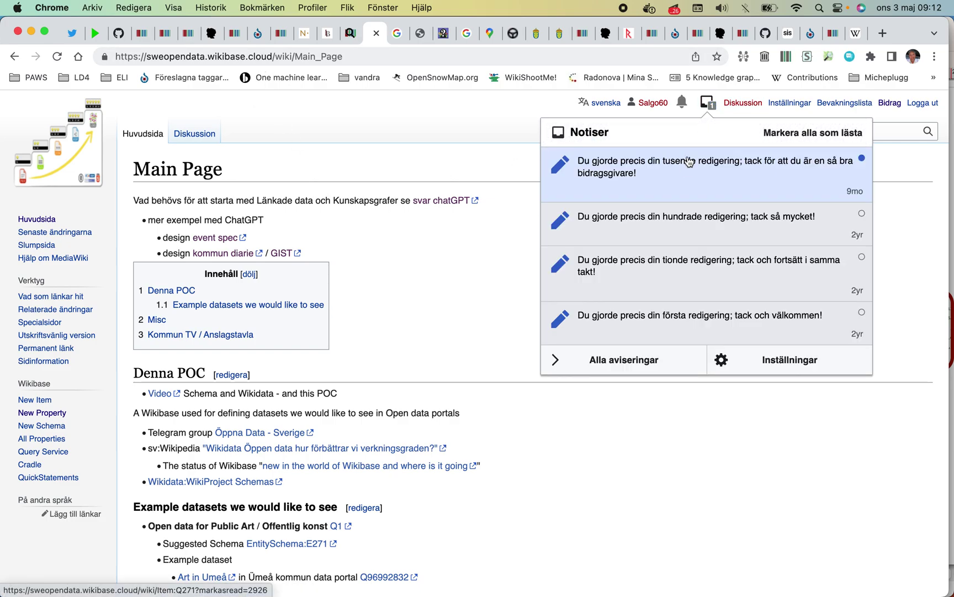
{"action": "left_click", "coordinate": [413, 298]}
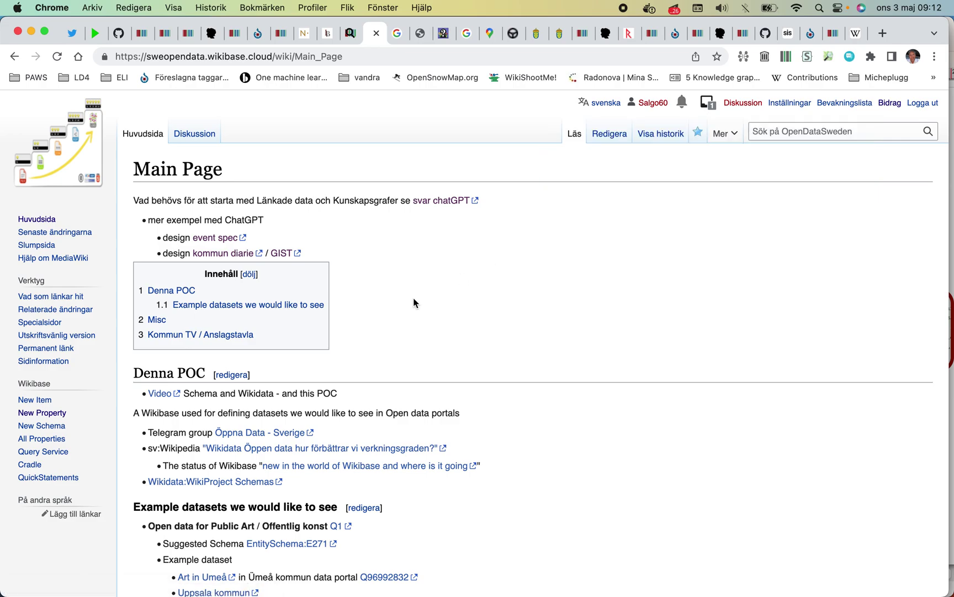
{"action": "scroll", "coordinate": [413, 298], "scroll_direction": "down", "scroll_amount": 3}
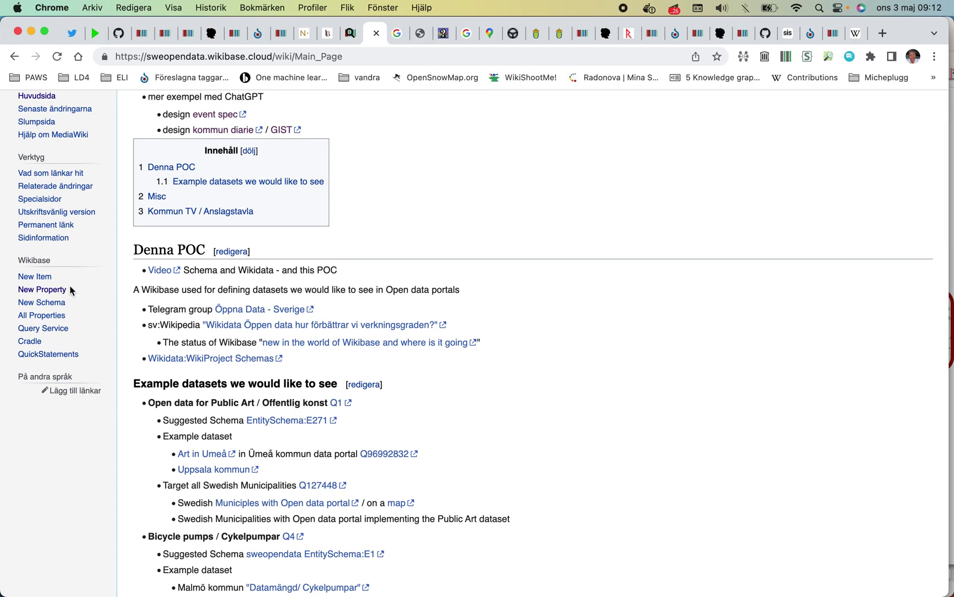
{"action": "scroll", "coordinate": [70, 286], "scroll_direction": "up", "scroll_amount": 2}
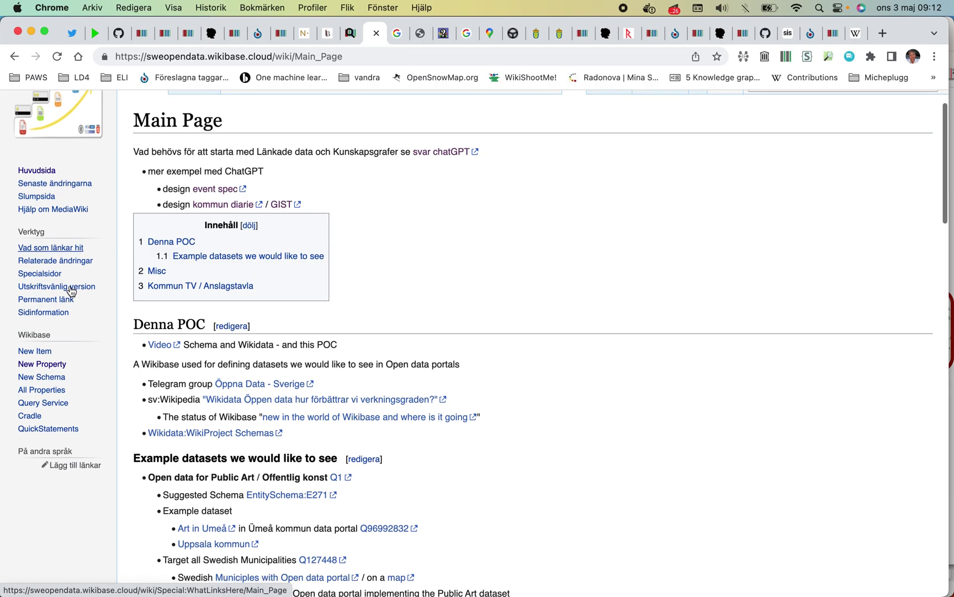
{"action": "scroll", "coordinate": [71, 291], "scroll_direction": "down", "scroll_amount": 1}
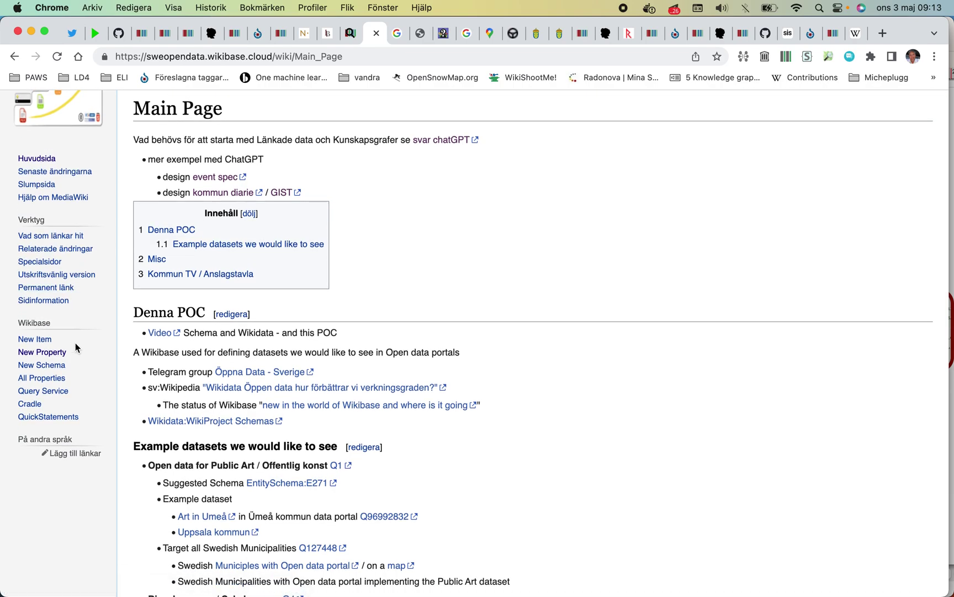
- Open the Wikibase's list of all properties and look through its entries
{"action": "left_click", "coordinate": [47, 380]}
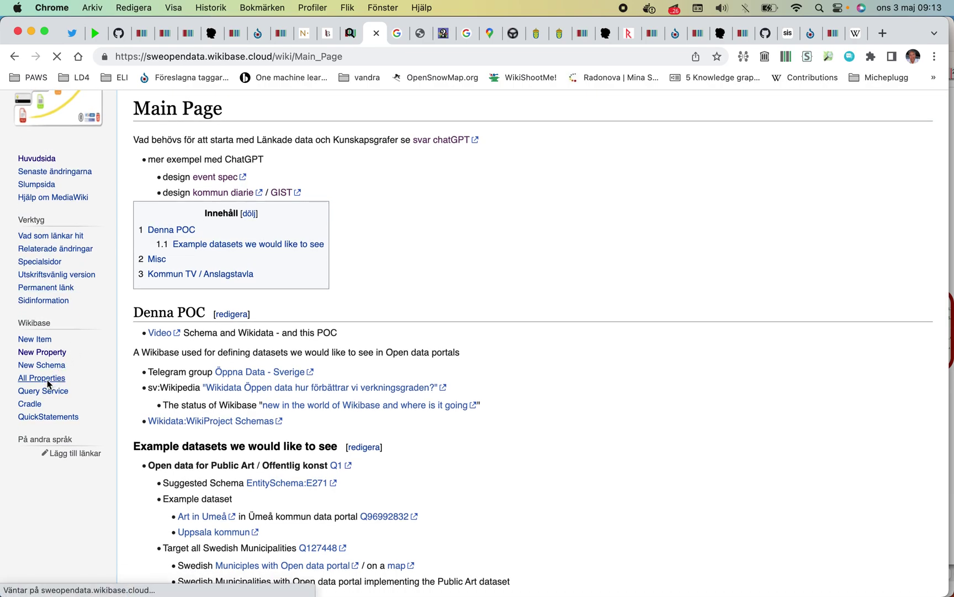
{"action": "scroll", "coordinate": [173, 269], "scroll_direction": "down", "scroll_amount": 1}
{"action": "scroll", "coordinate": [173, 269], "scroll_direction": "down", "scroll_amount": 5}
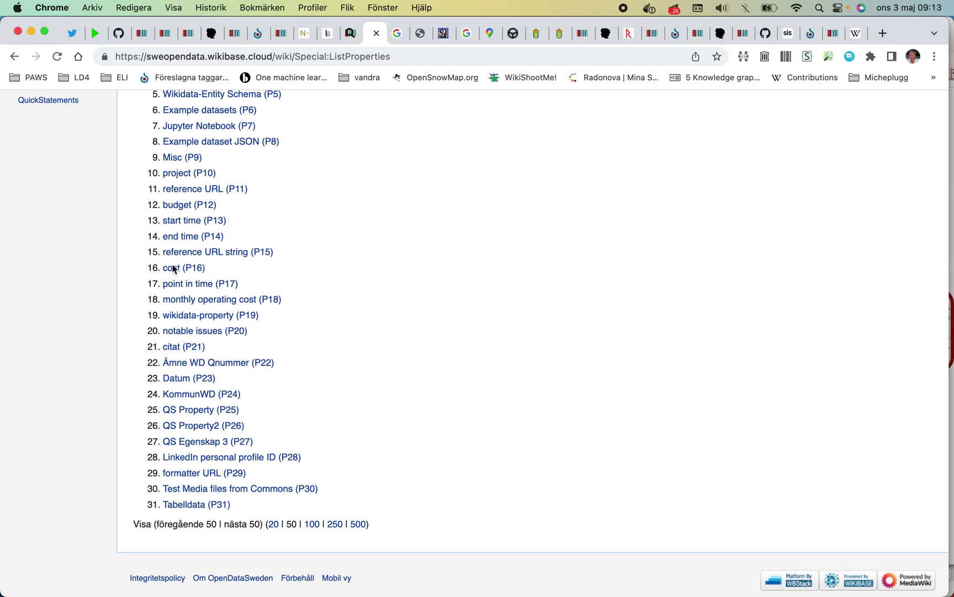
{"action": "scroll", "coordinate": [173, 269], "scroll_direction": "up", "scroll_amount": 3}
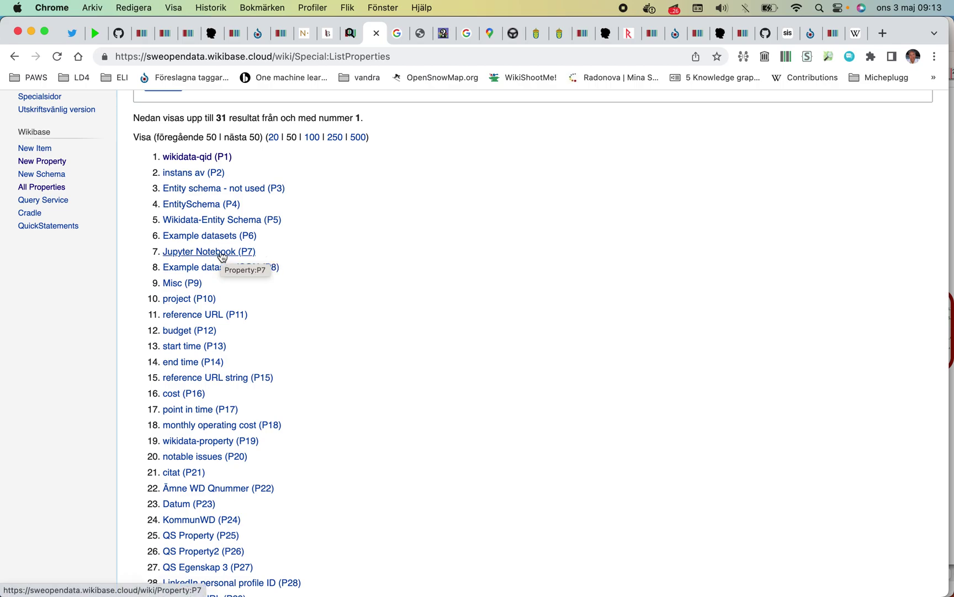
{"action": "scroll", "coordinate": [210, 288], "scroll_direction": "down", "scroll_amount": 5}
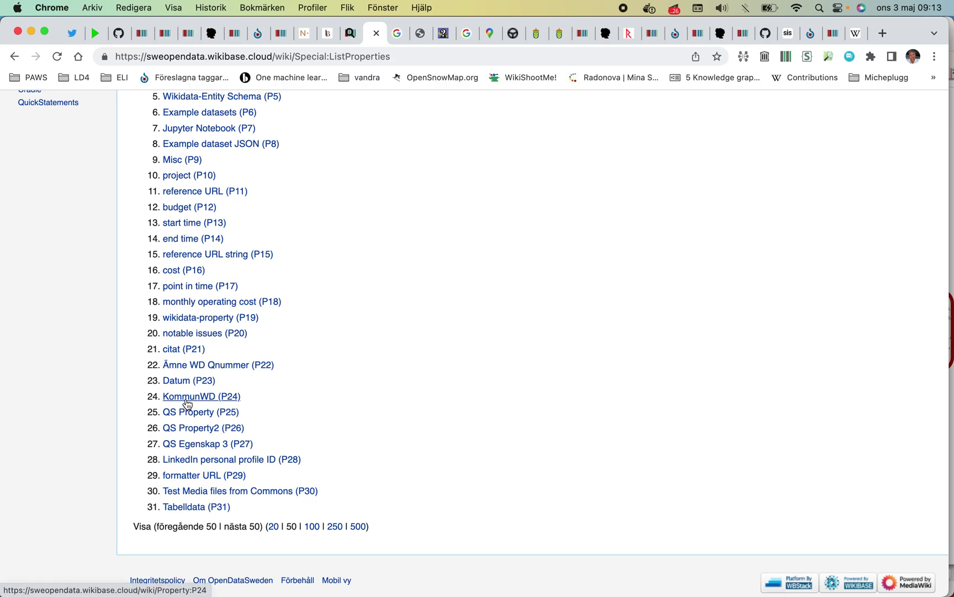
- Return to the Main Page, open the Kommuner page and bring up its Karta2 map of municipal notice boards
{"action": "left_click", "coordinate": [15, 56]}
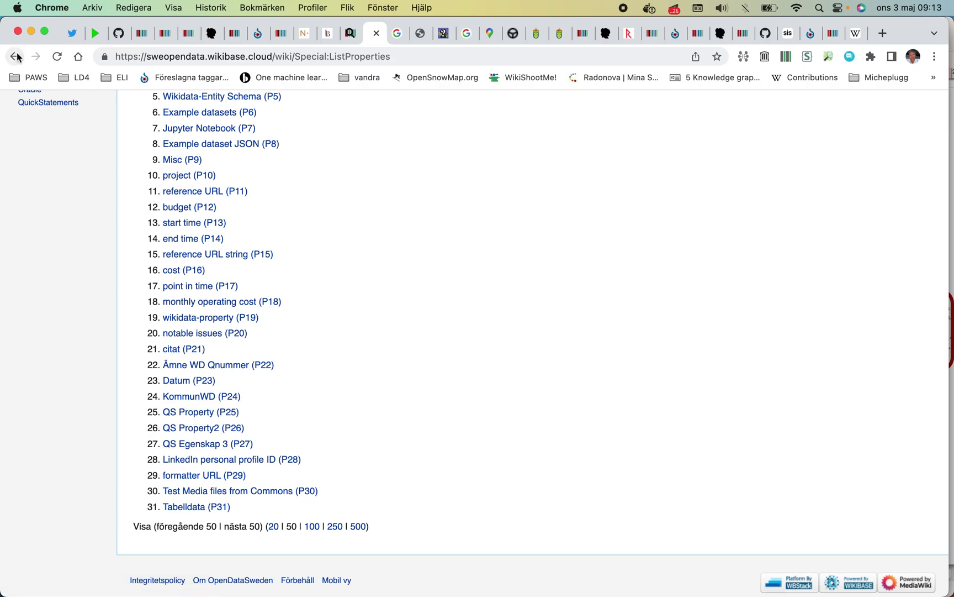
{"action": "scroll", "coordinate": [94, 209], "scroll_direction": "down", "scroll_amount": 15}
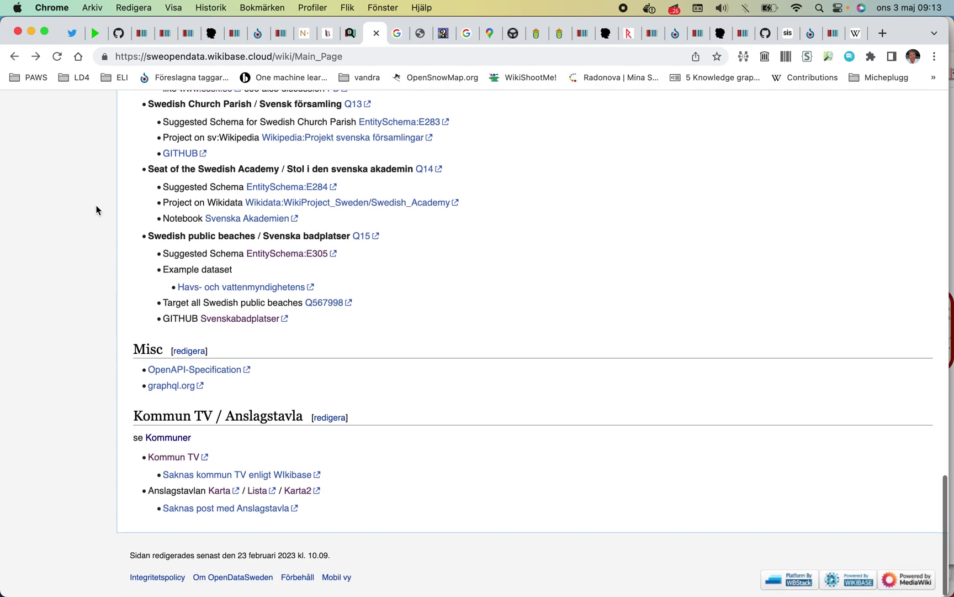
{"action": "left_click", "coordinate": [180, 445]}
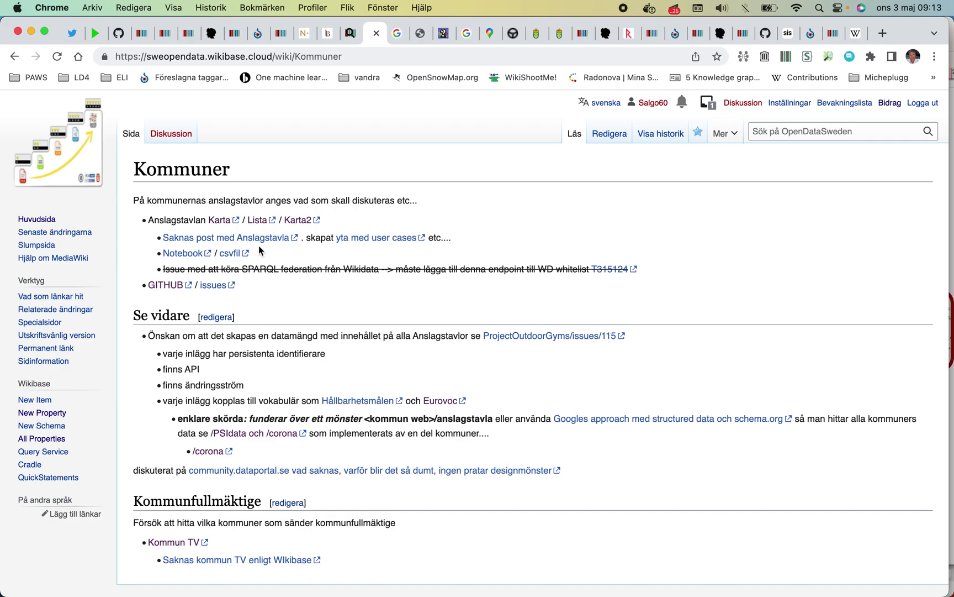
{"action": "left_click", "coordinate": [305, 221]}
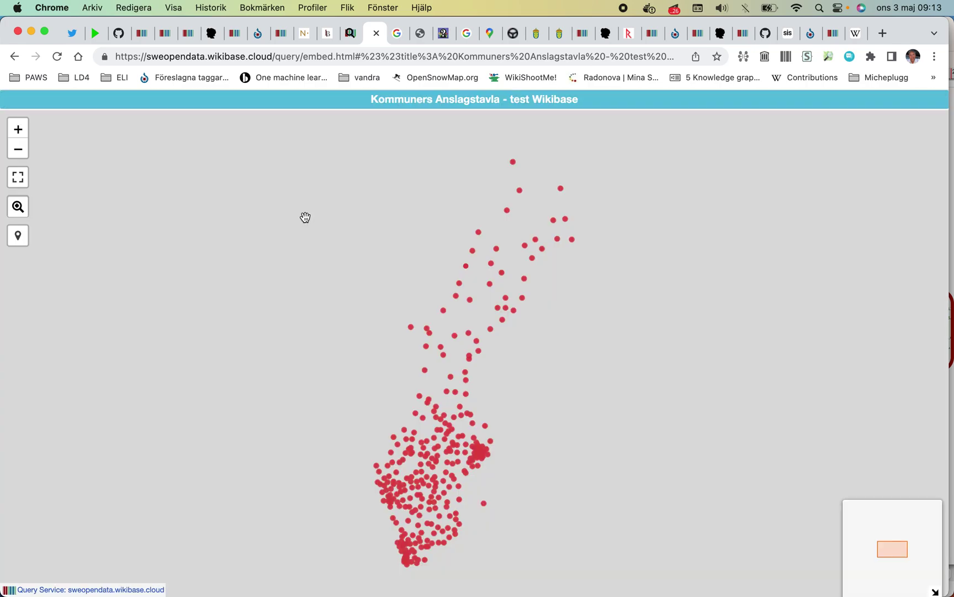
- View the notice-board details of Ragunda municipality on the map of Sweden
{"action": "scroll", "coordinate": [492, 348], "scroll_direction": "up", "scroll_amount": 2}
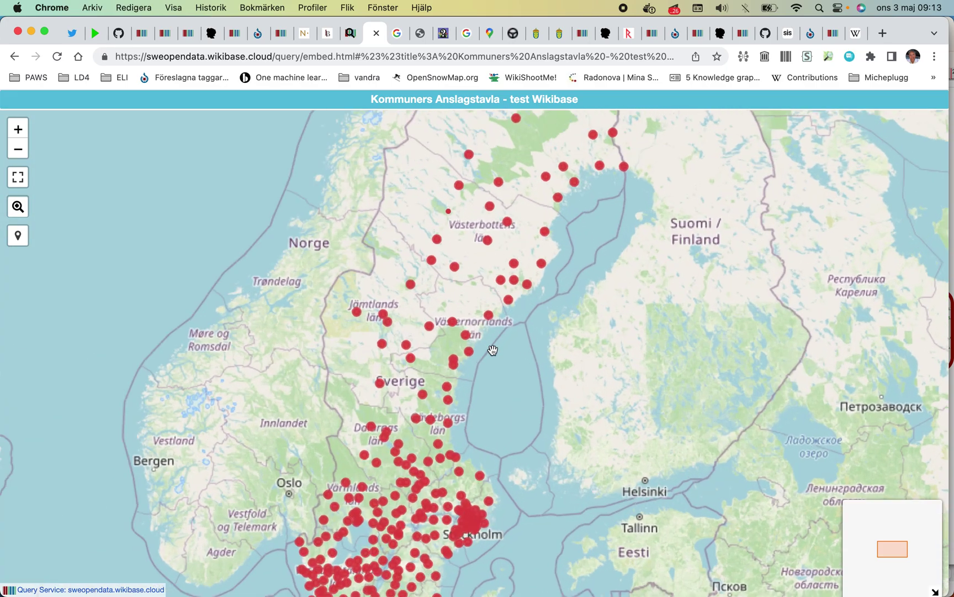
{"action": "scroll", "coordinate": [492, 349], "scroll_direction": "up", "scroll_amount": 2}
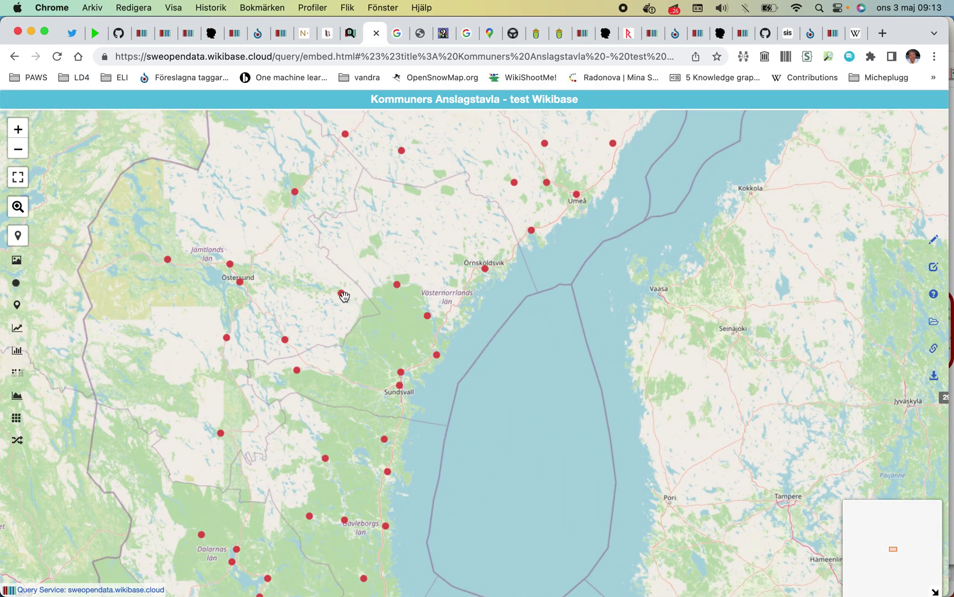
{"action": "left_click", "coordinate": [342, 296]}
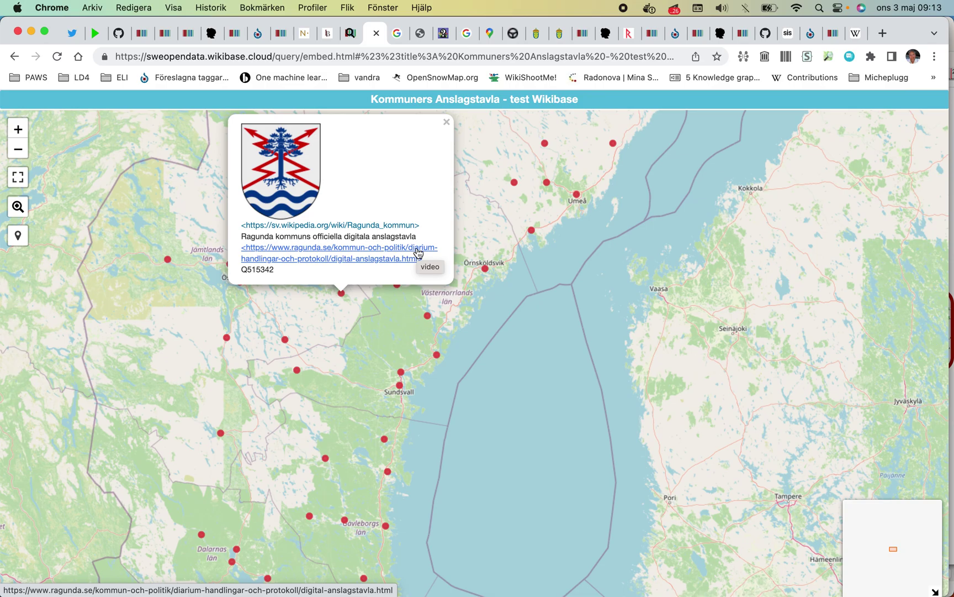
{"action": "scroll", "coordinate": [379, 334], "scroll_direction": "down", "scroll_amount": 2}
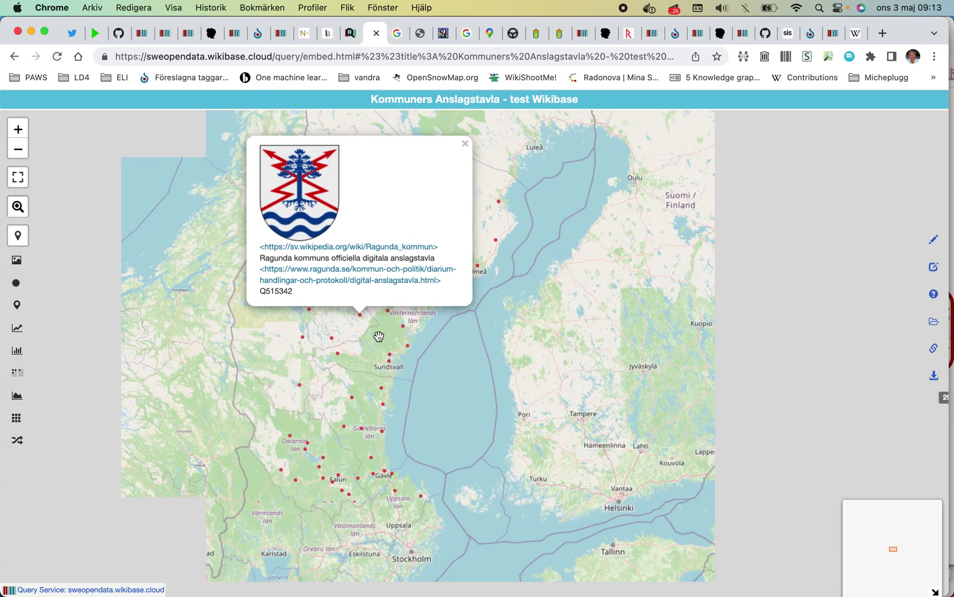
{"action": "scroll", "coordinate": [378, 336], "scroll_direction": "down", "scroll_amount": 2}
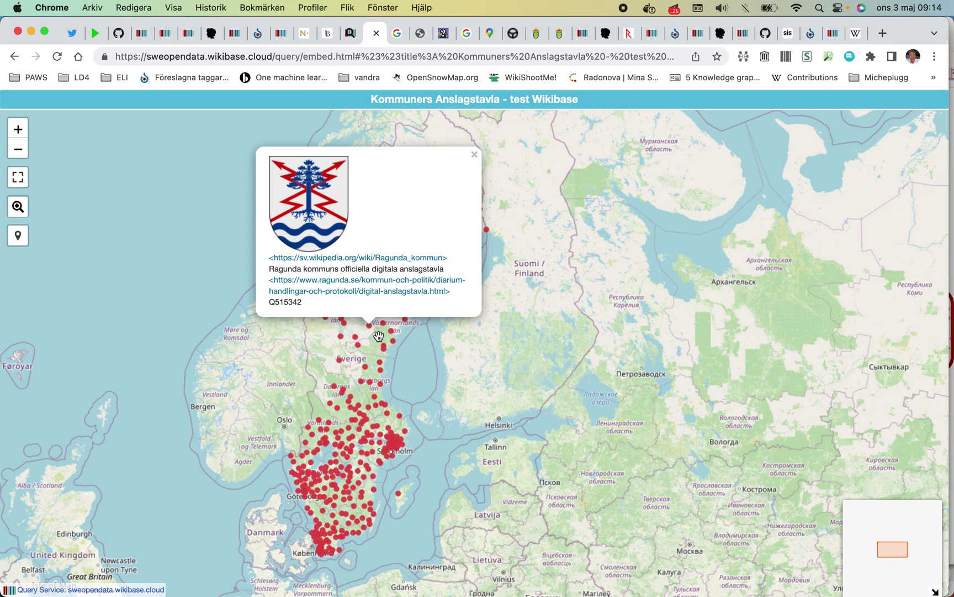
{"action": "mouse_move", "coordinate": [358, 332]}
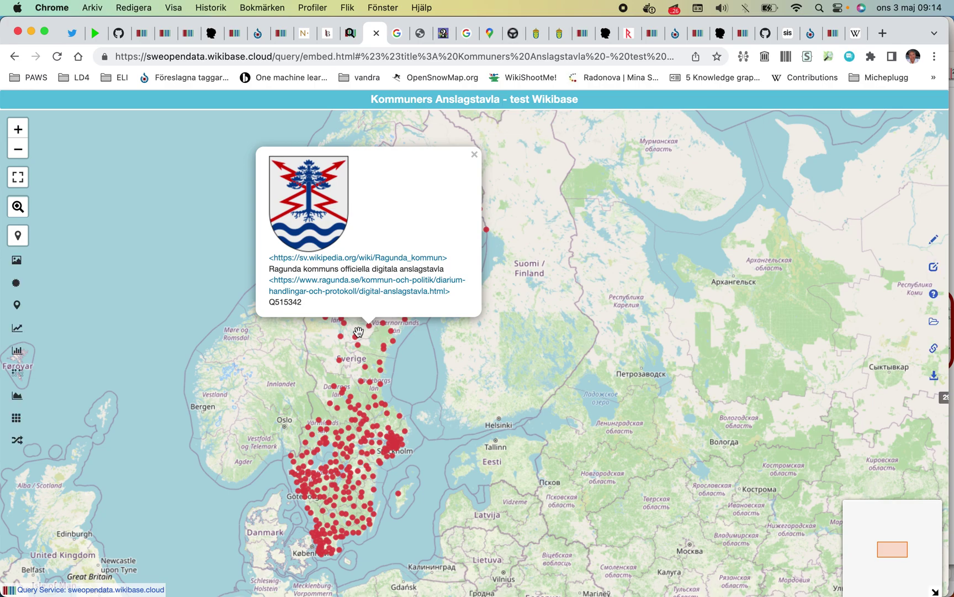
- Open Gävle municipality's notice board from the map, read through its sections and return to the map
{"action": "left_click", "coordinate": [383, 405]}
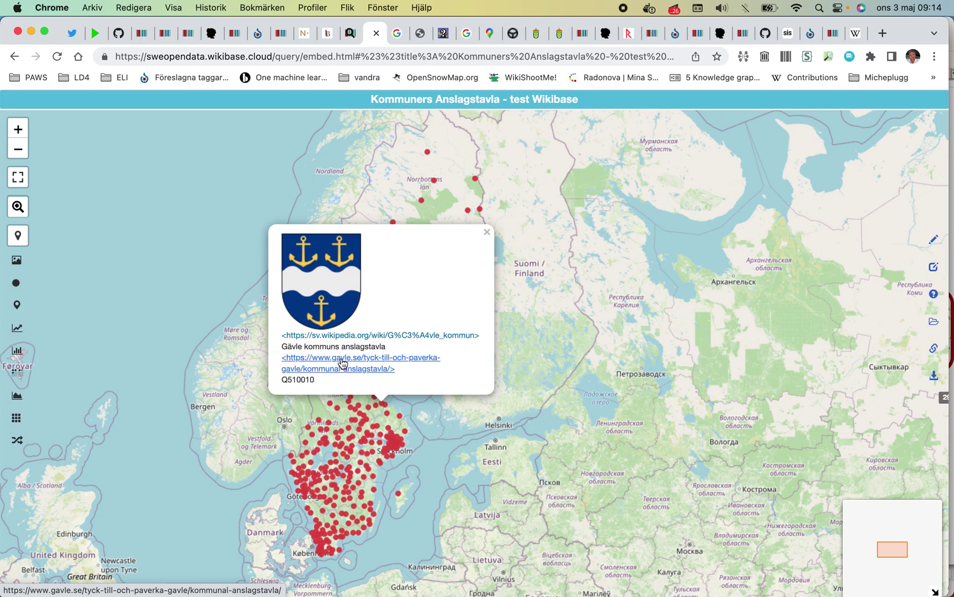
{"action": "left_click", "coordinate": [343, 362]}
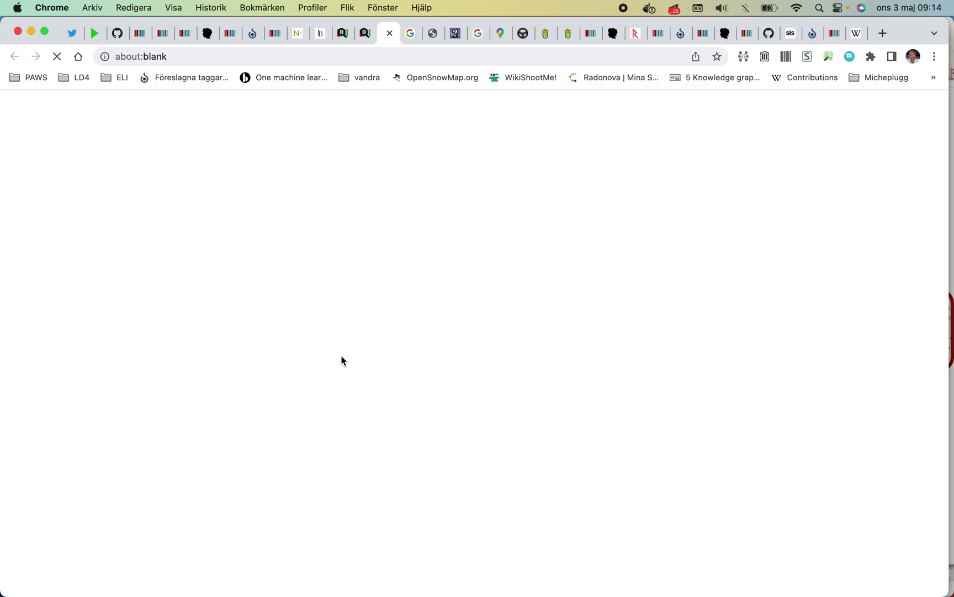
{"action": "scroll", "coordinate": [342, 356], "scroll_direction": "down", "scroll_amount": 3}
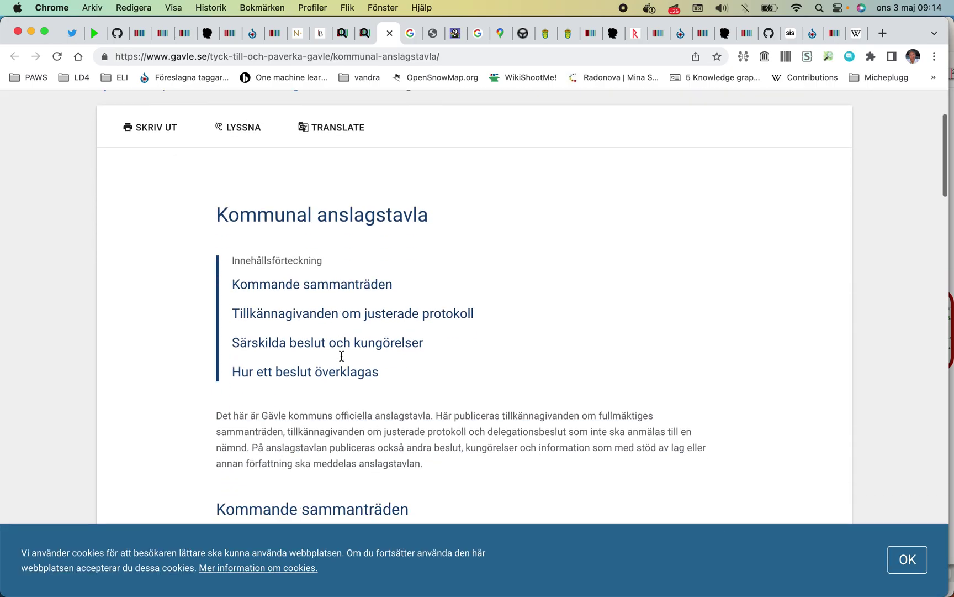
{"action": "scroll", "coordinate": [341, 355], "scroll_direction": "down", "scroll_amount": 4}
{"action": "scroll", "coordinate": [342, 355], "scroll_direction": "up", "scroll_amount": 3}
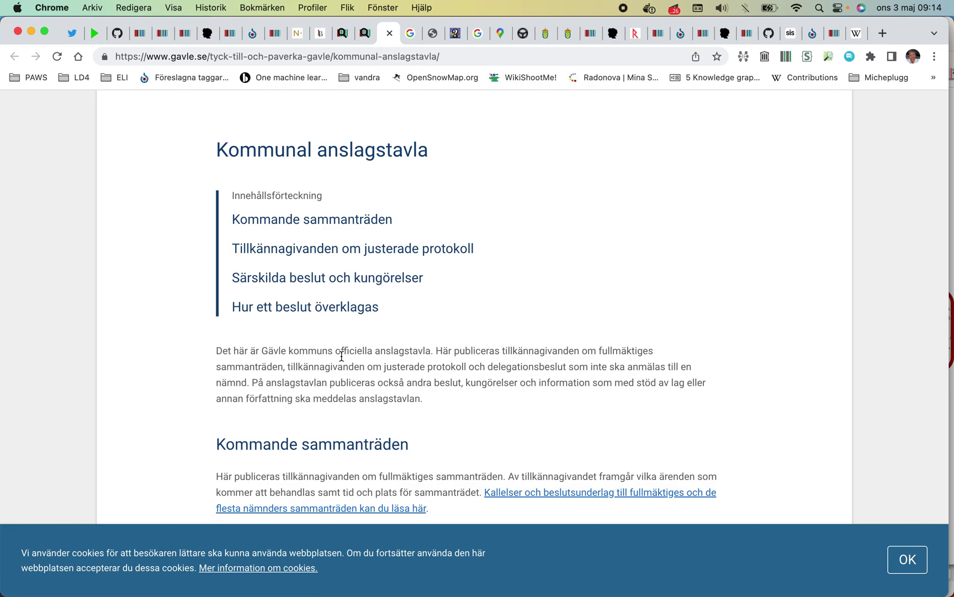
{"action": "scroll", "coordinate": [344, 210], "scroll_direction": "down", "scroll_amount": 5}
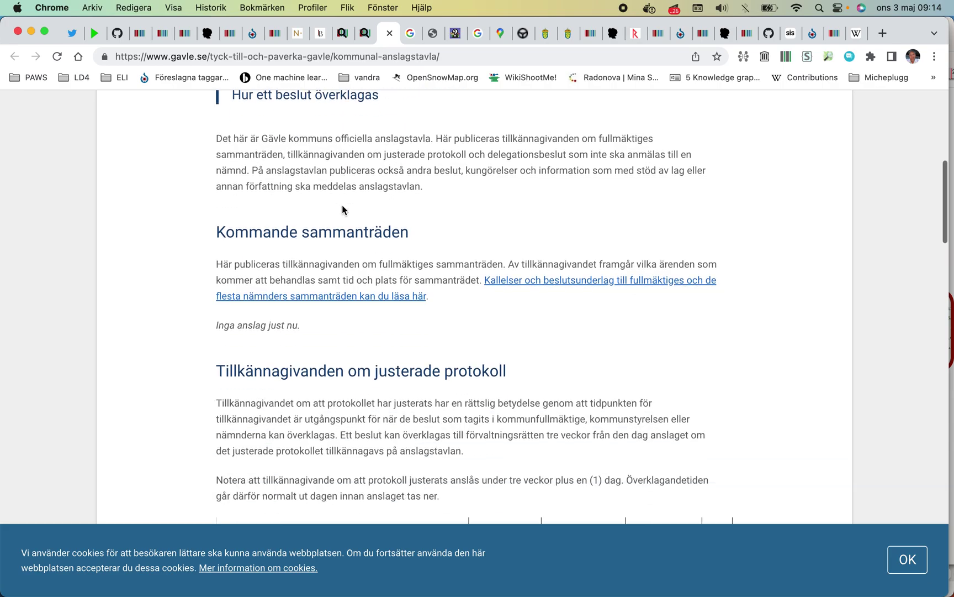
{"action": "left_click", "coordinate": [369, 34]}
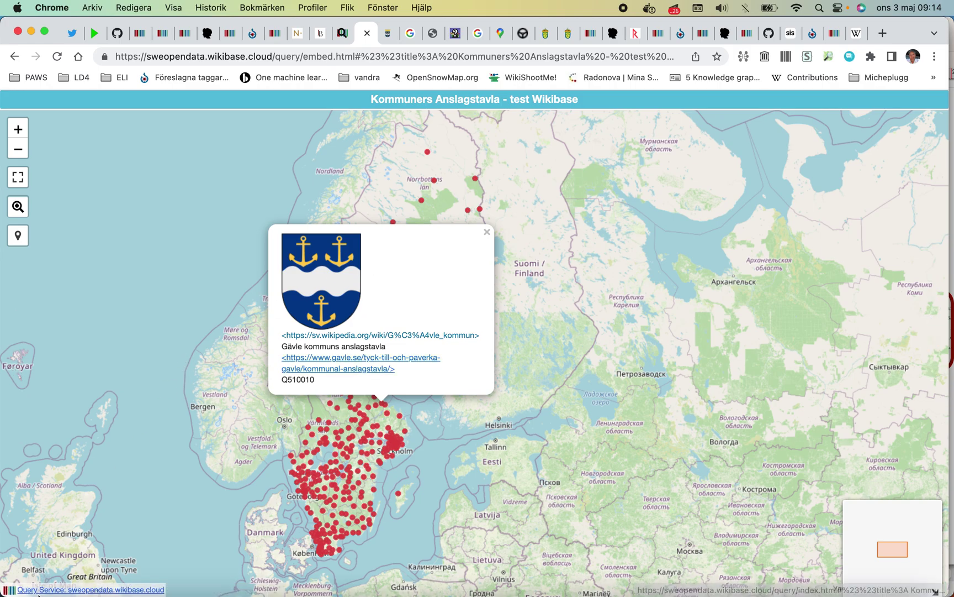
- Open the notice-board map's SPARQL query in the sweopendata query service and run it
{"action": "mouse_move", "coordinate": [36, 592]}
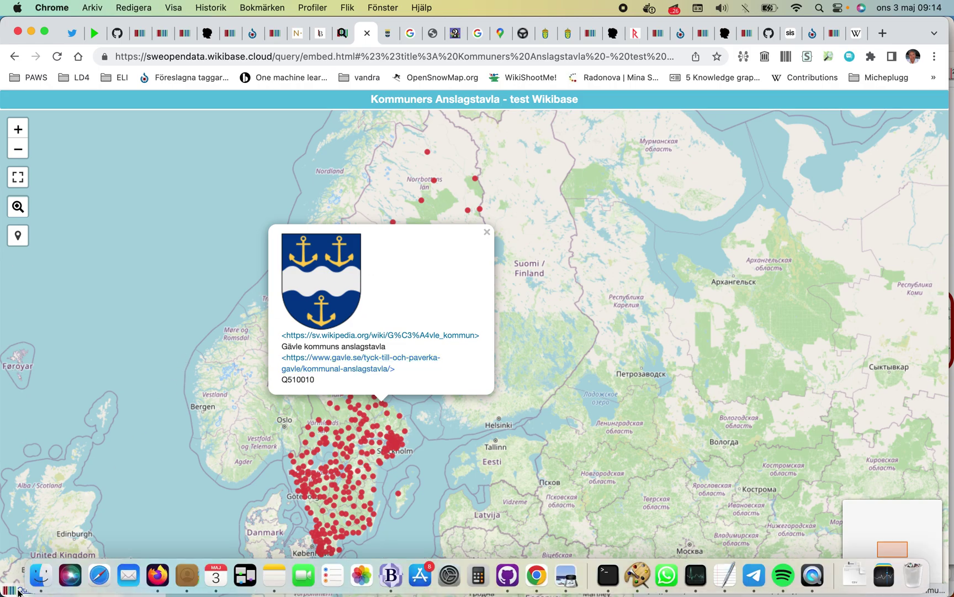
{"action": "left_click", "coordinate": [20, 591]}
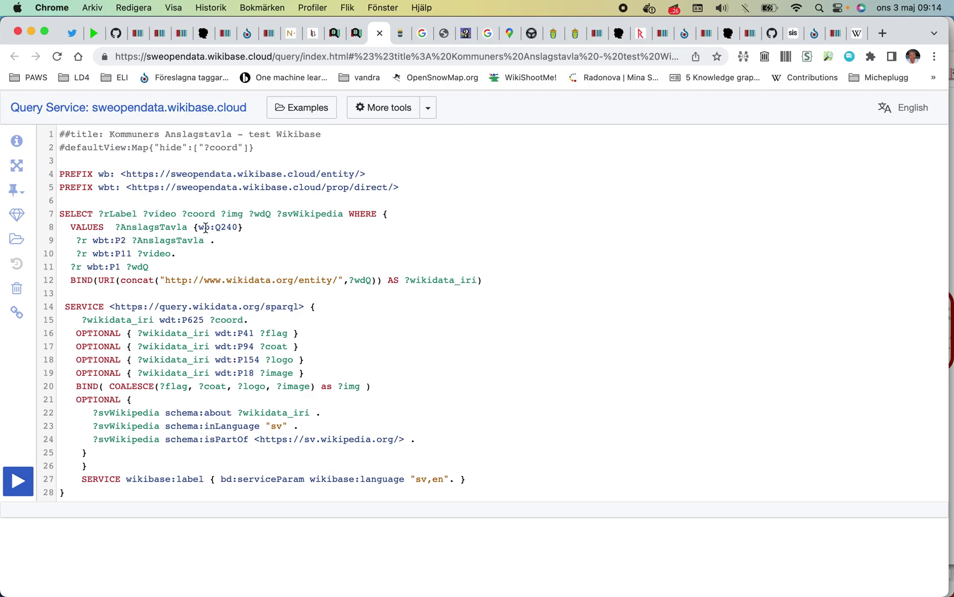
{"action": "double_click", "coordinate": [226, 227]}
{"action": "left_click", "coordinate": [17, 480]}
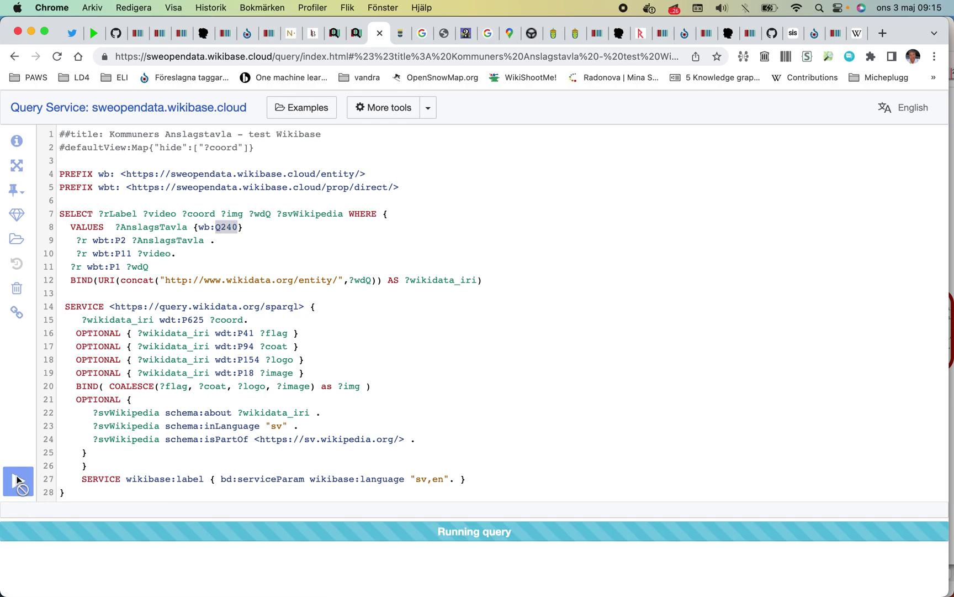
{"action": "scroll", "coordinate": [109, 411], "scroll_direction": "down", "scroll_amount": 4}
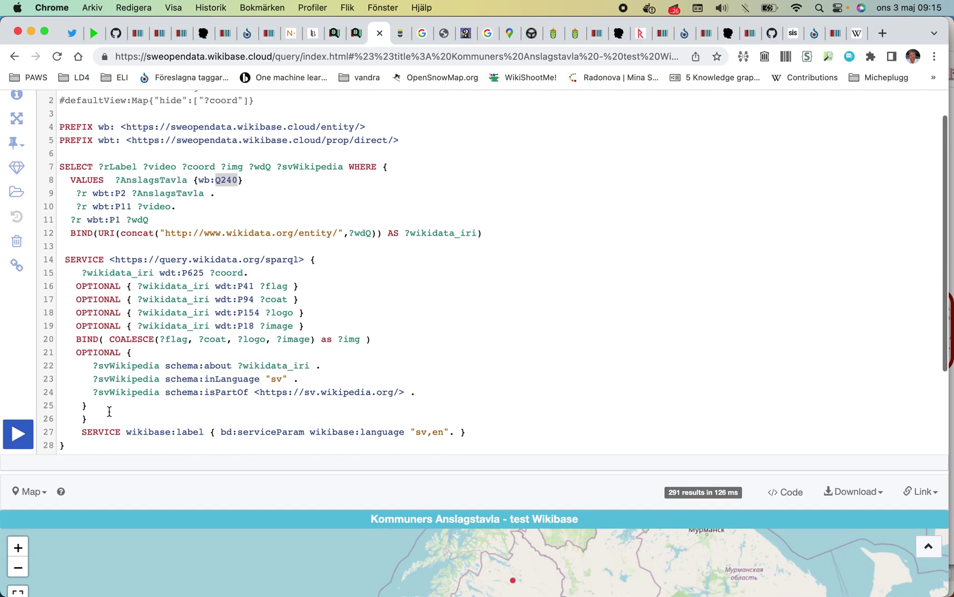
- Examine the query's property lines, the ?wdQ variable and the federated SERVICE call to query.wikidata.org/sparql
{"action": "scroll", "coordinate": [159, 340], "scroll_direction": "up", "scroll_amount": 2}
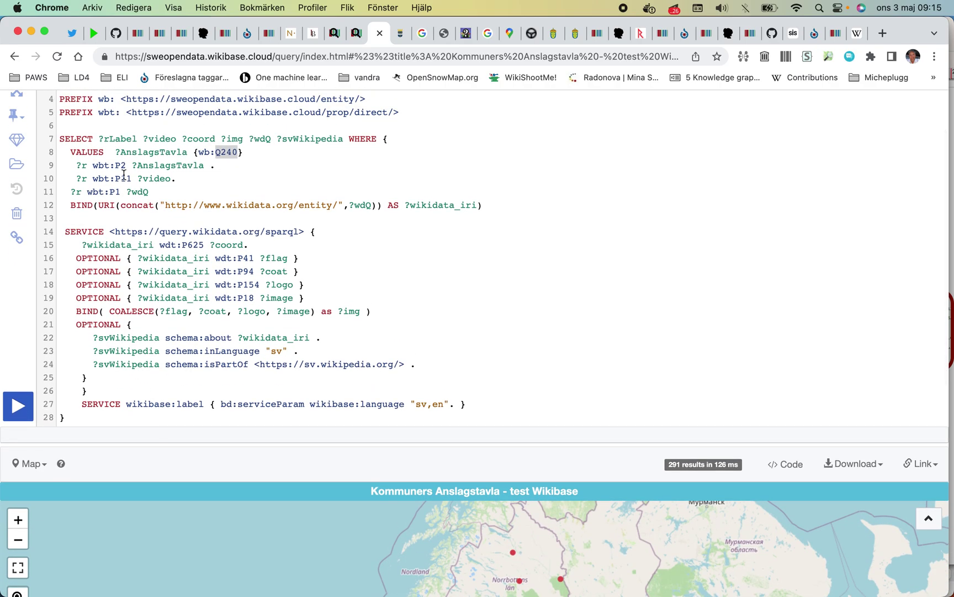
{"action": "left_click", "coordinate": [124, 174]}
{"action": "double_click", "coordinate": [142, 191]}
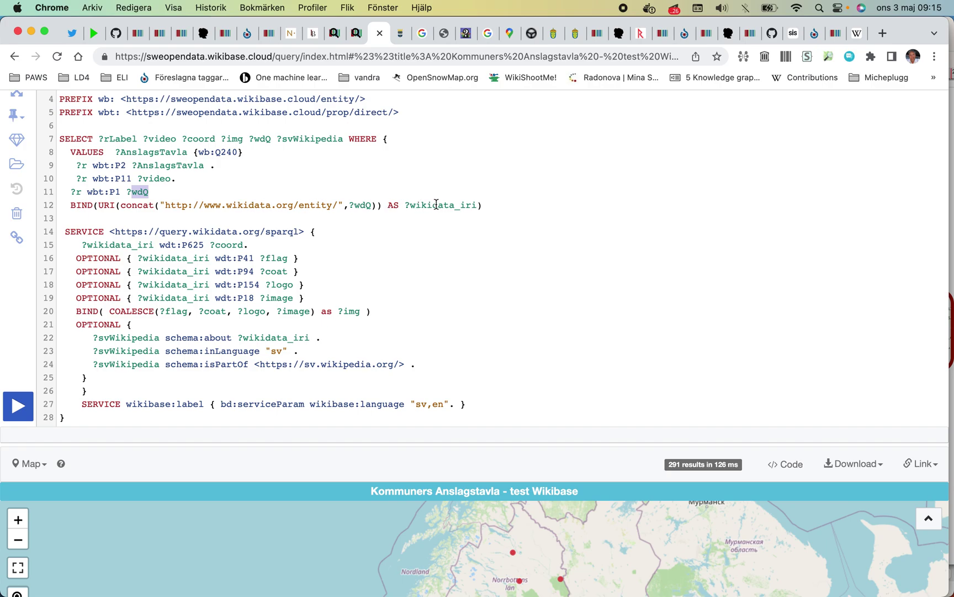
{"action": "left_click_drag", "start_coordinate": [63, 231], "coordinate": [318, 237]}
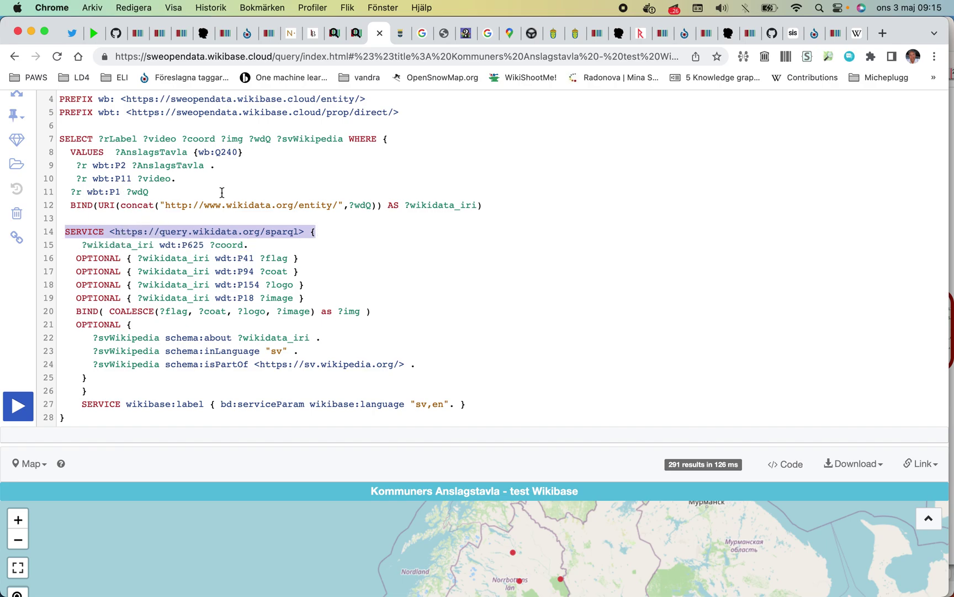
- Copy the ?wikidata_iri variable from the BIND line into the query's SELECT clause after ?svWikipedia
{"action": "left_click_drag", "start_coordinate": [479, 206], "coordinate": [406, 203]}
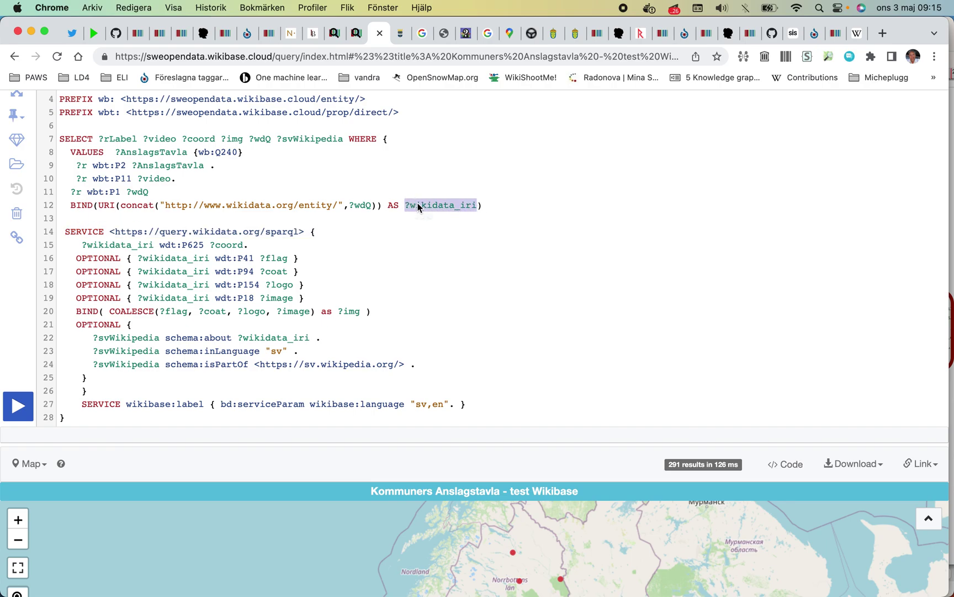
{"action": "right_click", "coordinate": [418, 203]}
{"action": "left_click", "coordinate": [440, 306]}
{"action": "left_click", "coordinate": [350, 138]}
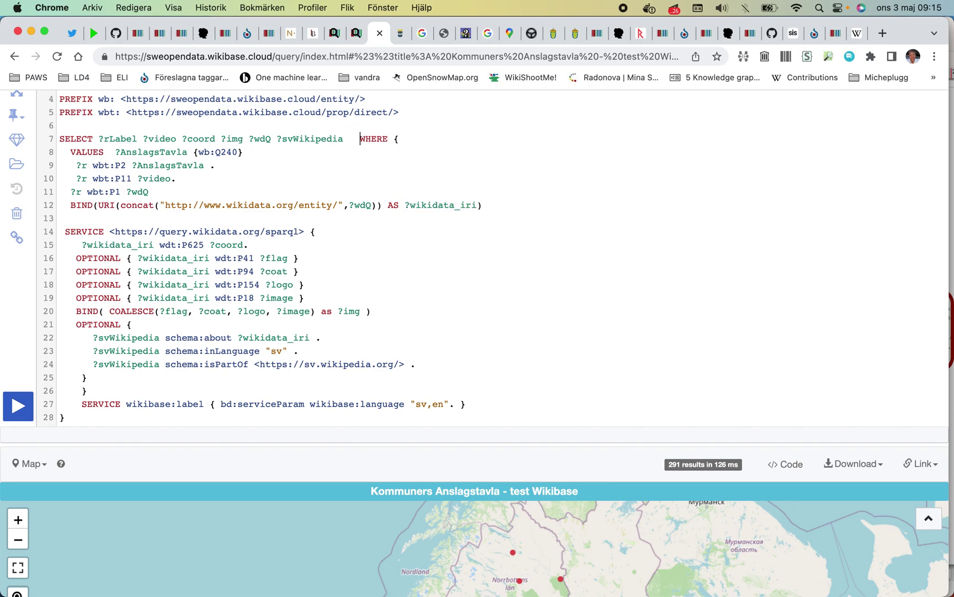
{"action": "right_click", "coordinate": [349, 138]}
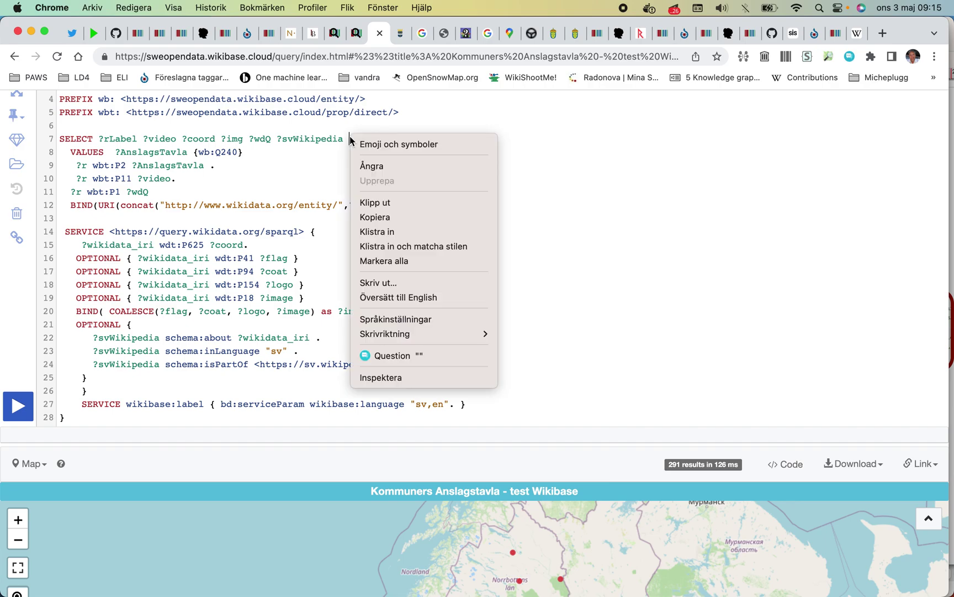
{"action": "left_click", "coordinate": [388, 231]}
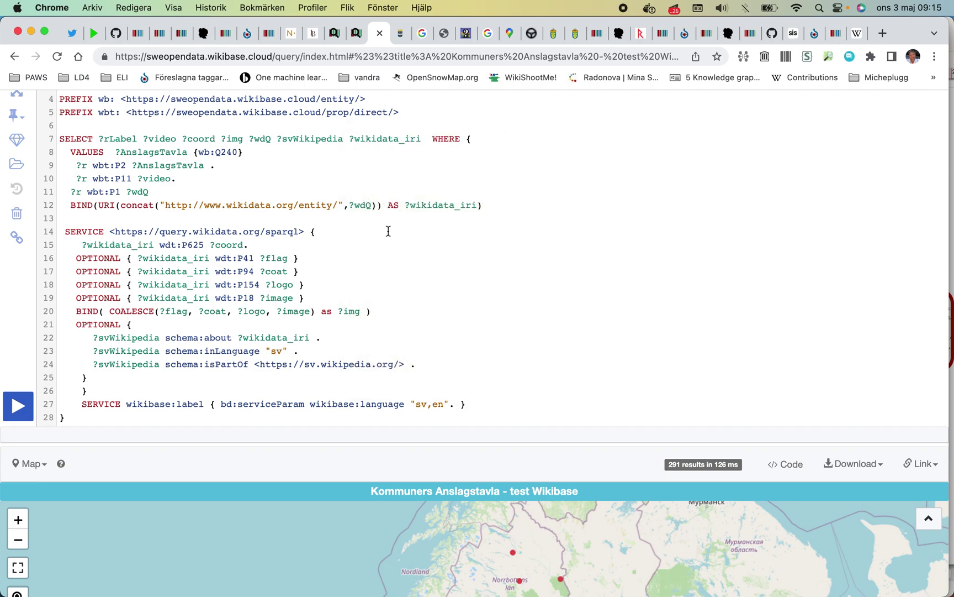
- Run the extended query, show its results as a table and compare the Solna row with the query's variables
{"action": "left_click", "coordinate": [22, 406]}
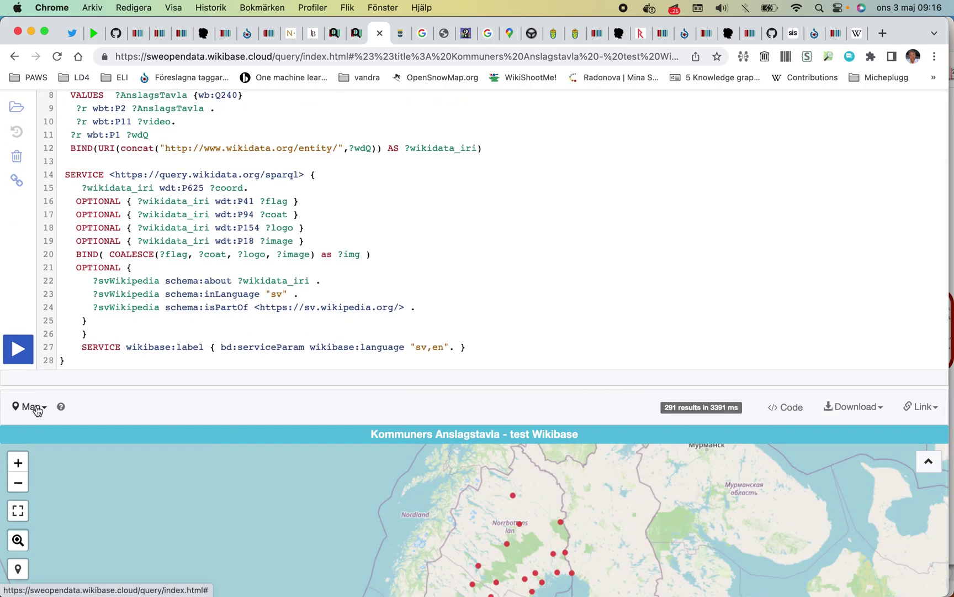
{"action": "left_click", "coordinate": [34, 407]}
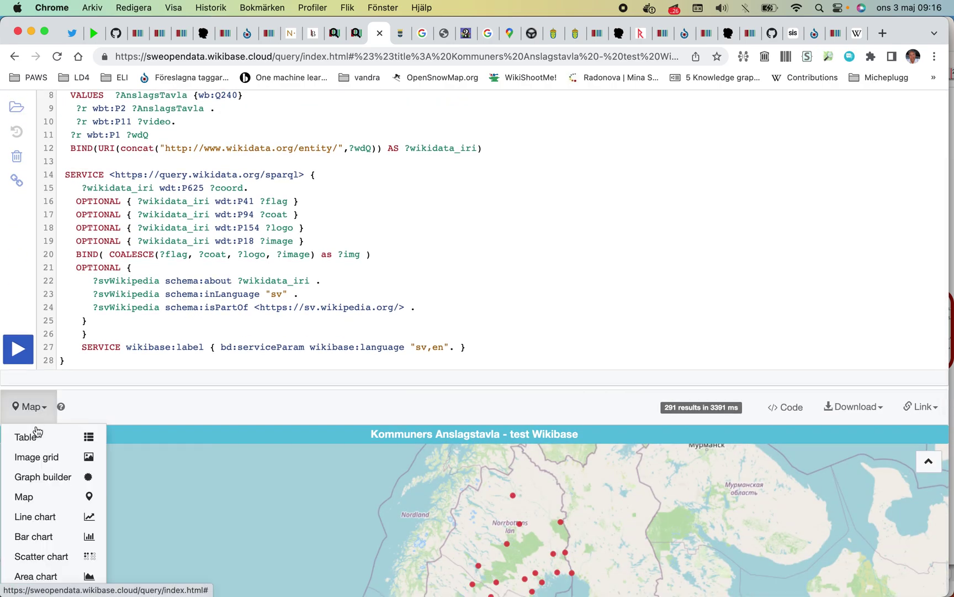
{"action": "left_click", "coordinate": [36, 434]}
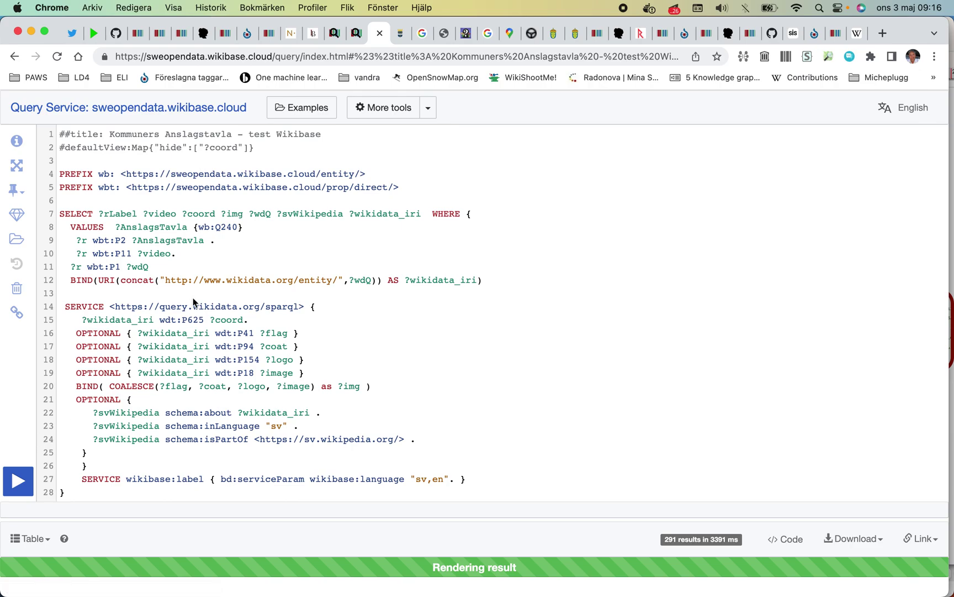
{"action": "scroll", "coordinate": [279, 331], "scroll_direction": "down", "scroll_amount": 2}
{"action": "scroll", "coordinate": [278, 325], "scroll_direction": "down", "scroll_amount": 5}
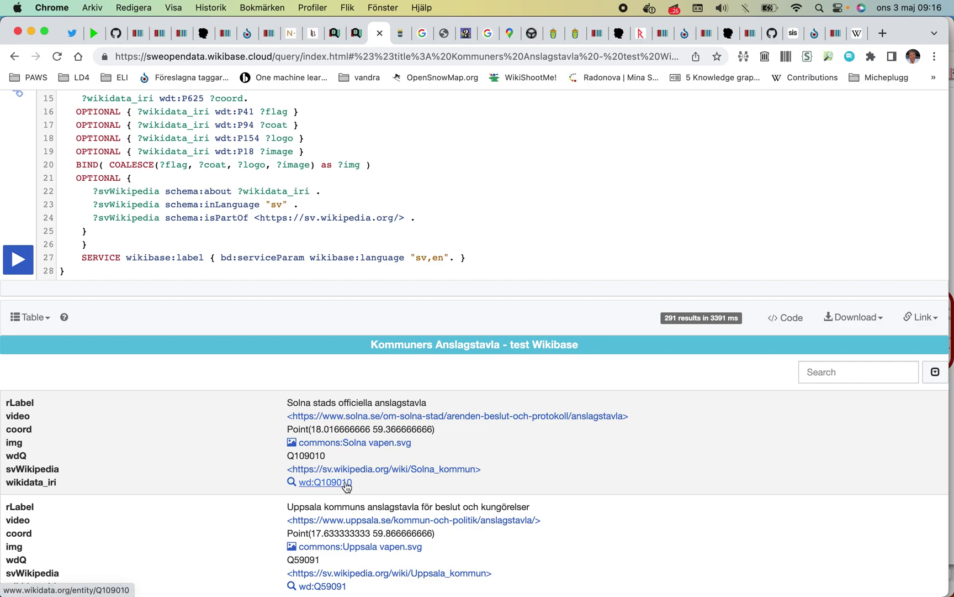
{"action": "scroll", "coordinate": [330, 234], "scroll_direction": "up", "scroll_amount": 3}
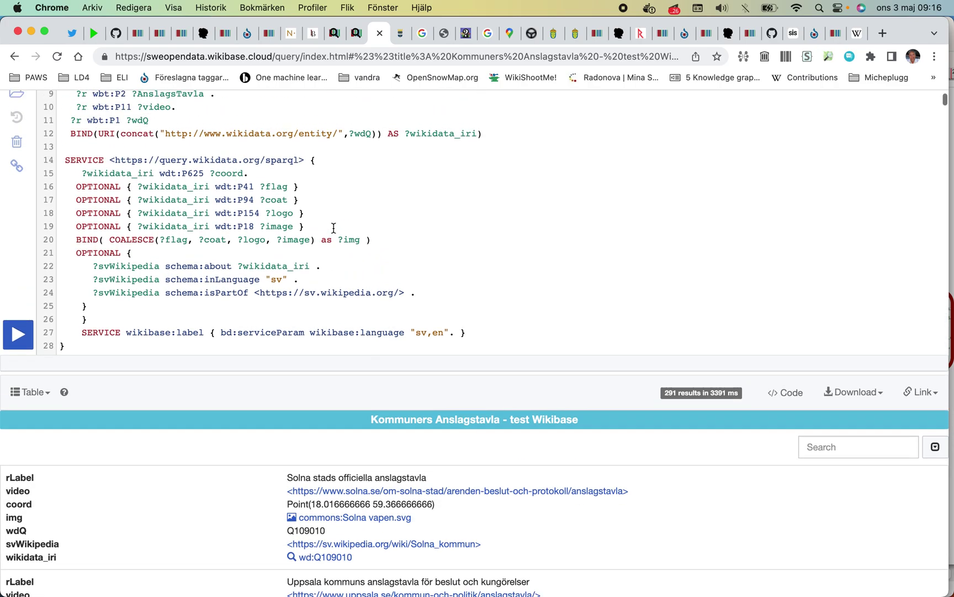
{"action": "scroll", "coordinate": [308, 215], "scroll_direction": "down", "scroll_amount": 4}
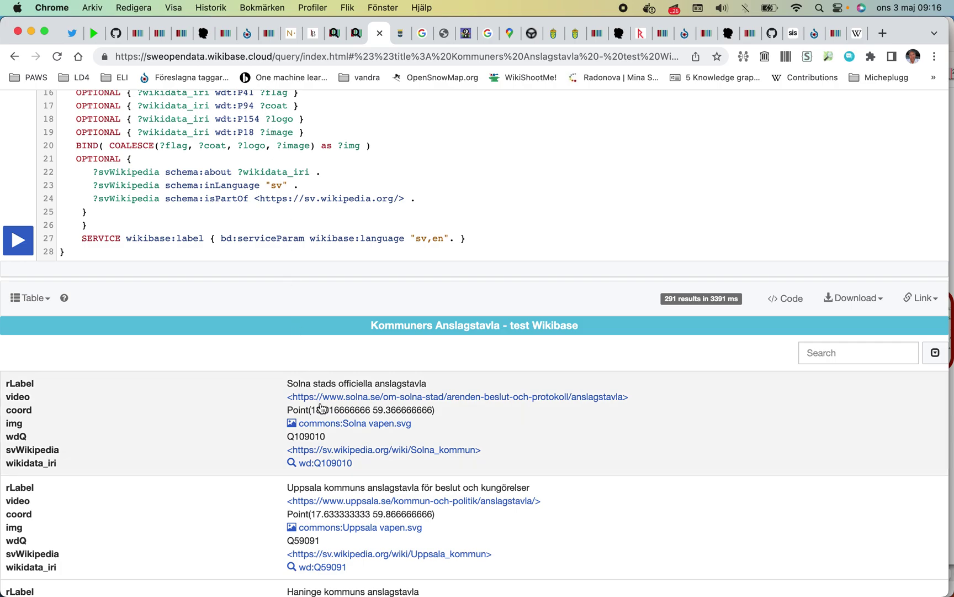
- Open the Wikimedia Commons page of Solna vapen.svg from the results and look through it to the Global filanvändning section
{"action": "left_click", "coordinate": [332, 426]}
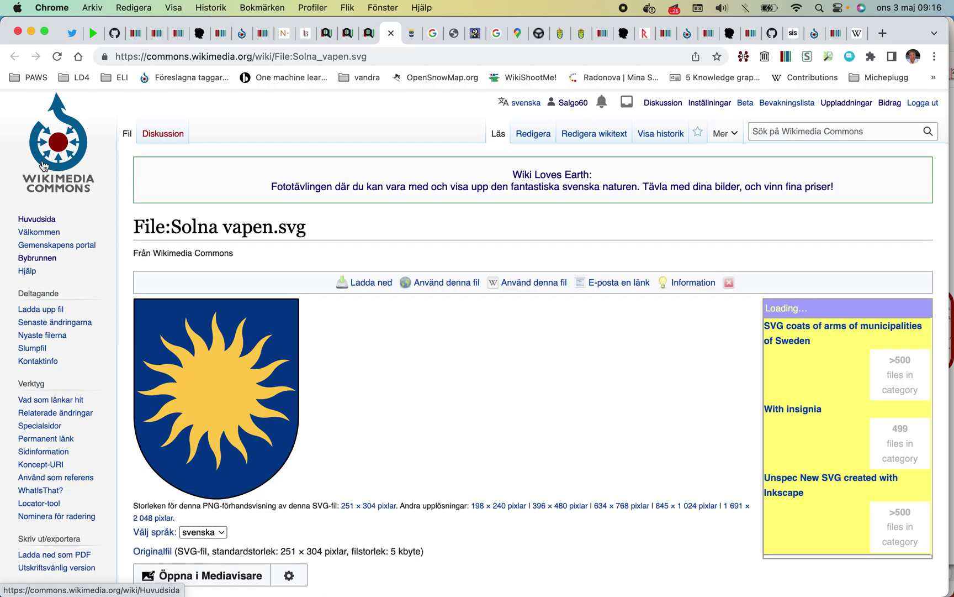
{"action": "scroll", "coordinate": [157, 290], "scroll_direction": "down", "scroll_amount": 5}
{"action": "scroll", "coordinate": [158, 290], "scroll_direction": "down", "scroll_amount": 20}
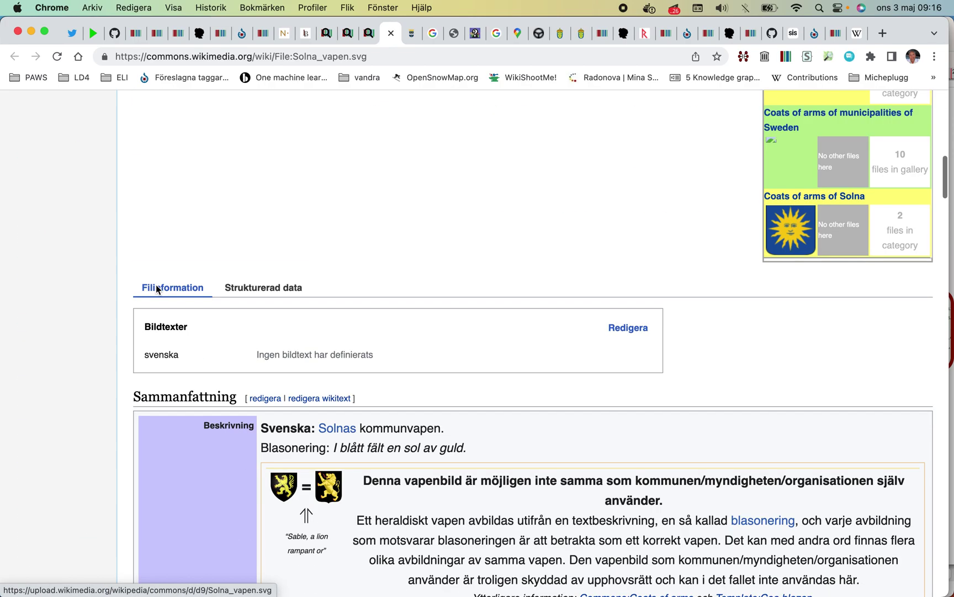
{"action": "scroll", "coordinate": [156, 289], "scroll_direction": "down", "scroll_amount": 20}
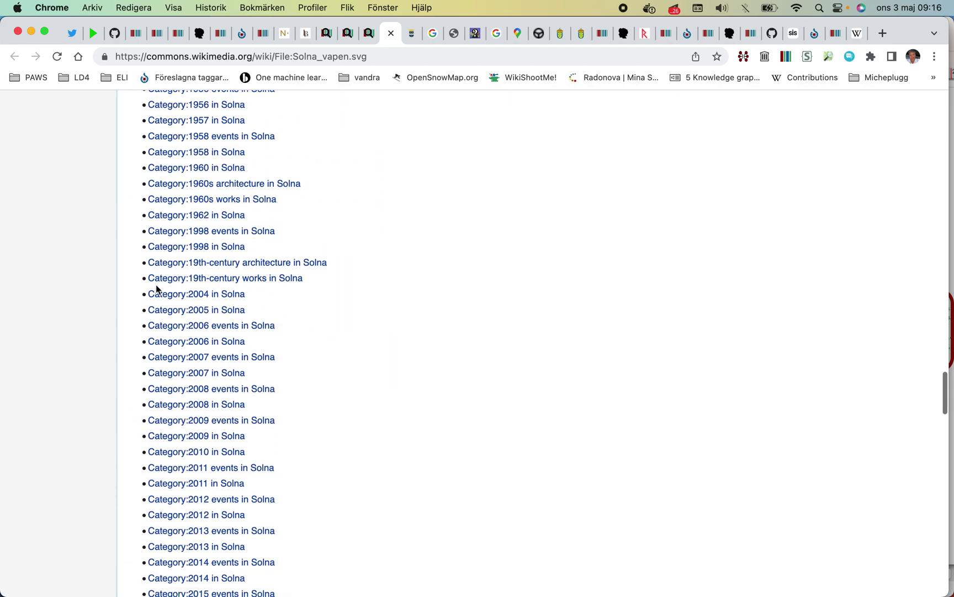
{"action": "scroll", "coordinate": [157, 287], "scroll_direction": "up", "scroll_amount": 15}
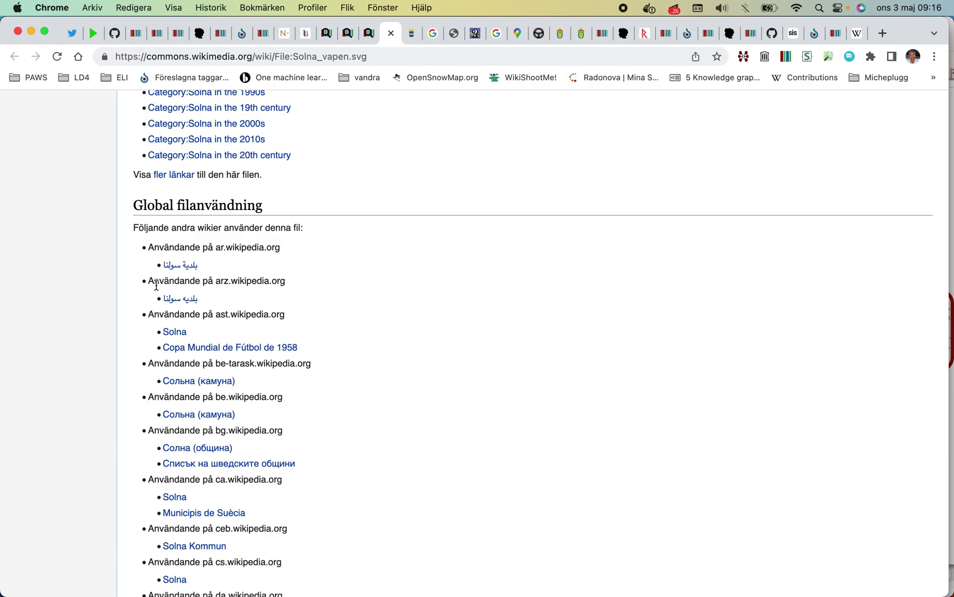
- Examine which Wikipedia language editions use the Solna coat of arms in the file page's global usage list
{"action": "scroll", "coordinate": [156, 285], "scroll_direction": "down", "scroll_amount": 20}
{"action": "scroll", "coordinate": [156, 289], "scroll_direction": "up", "scroll_amount": 2}
{"action": "scroll", "coordinate": [156, 288], "scroll_direction": "up", "scroll_amount": 4}
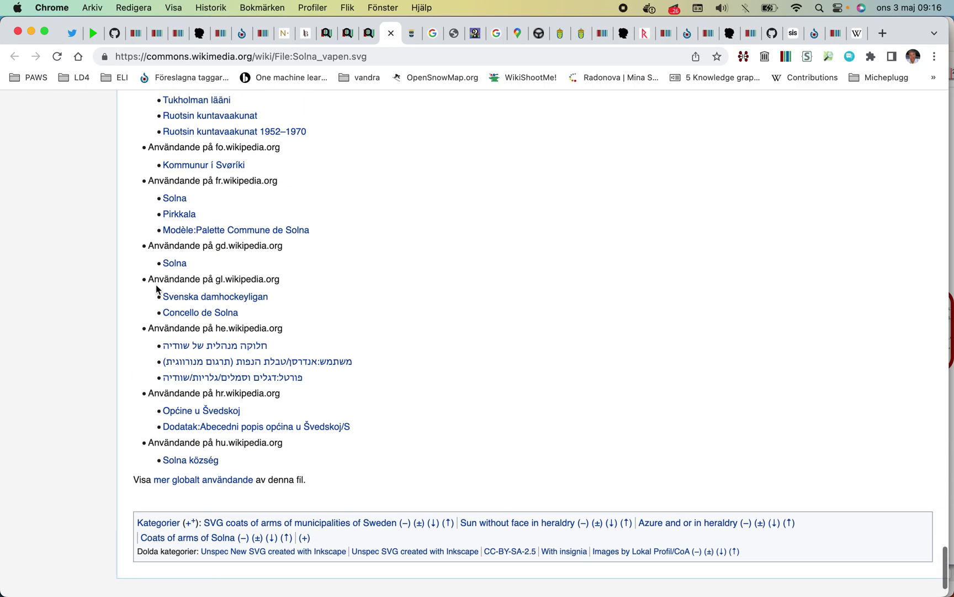
{"action": "scroll", "coordinate": [156, 288], "scroll_direction": "up", "scroll_amount": 6}
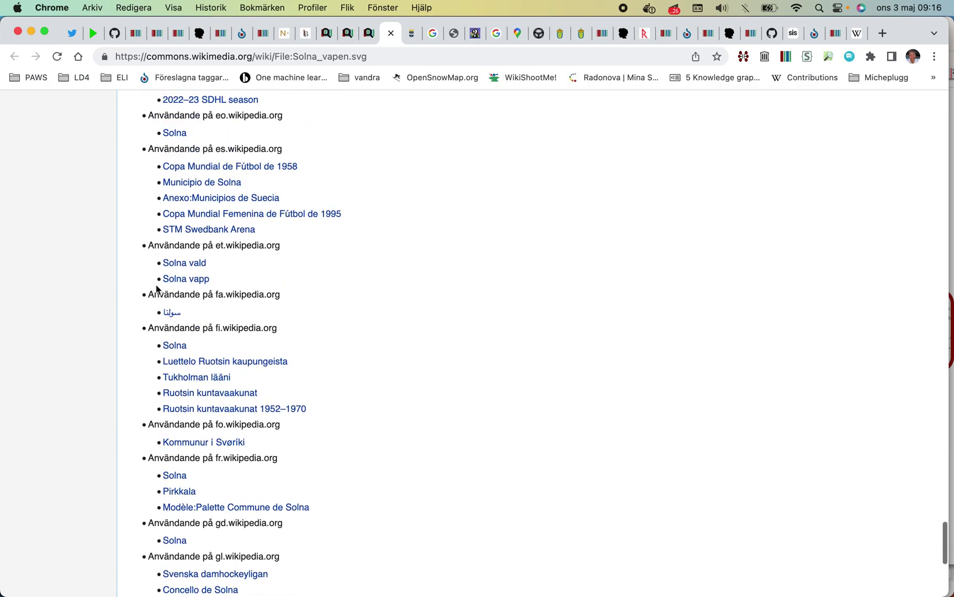
{"action": "scroll", "coordinate": [157, 289], "scroll_direction": "up", "scroll_amount": 12}
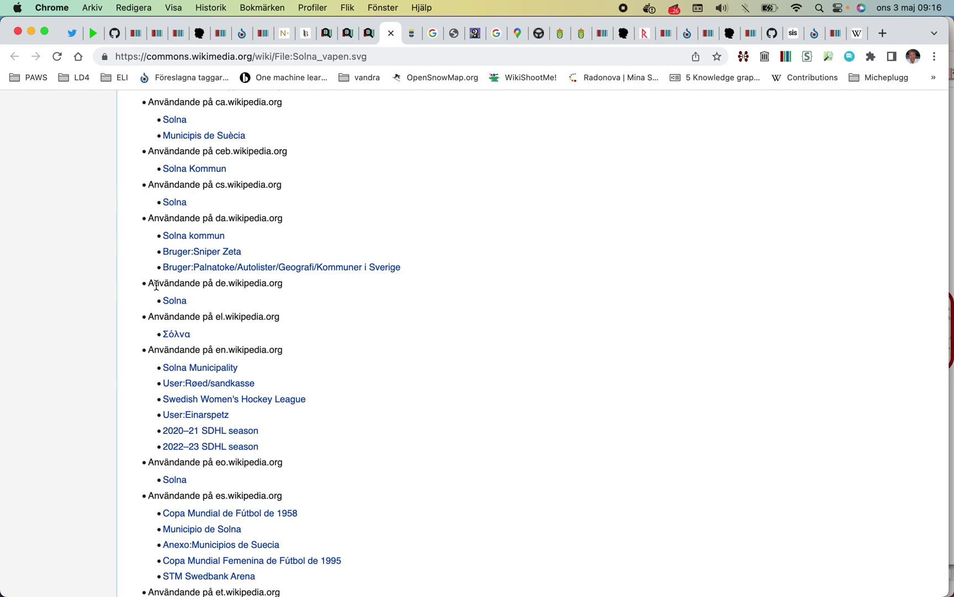
{"action": "scroll", "coordinate": [157, 285], "scroll_direction": "up", "scroll_amount": 11}
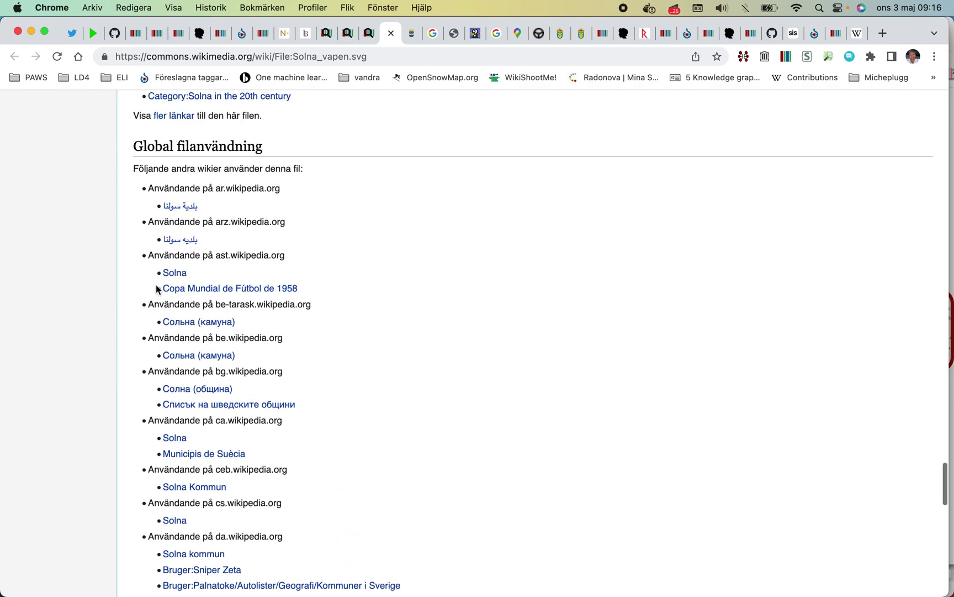
{"action": "scroll", "coordinate": [156, 288], "scroll_direction": "down", "scroll_amount": 20}
{"action": "scroll", "coordinate": [156, 289], "scroll_direction": "down", "scroll_amount": 8}
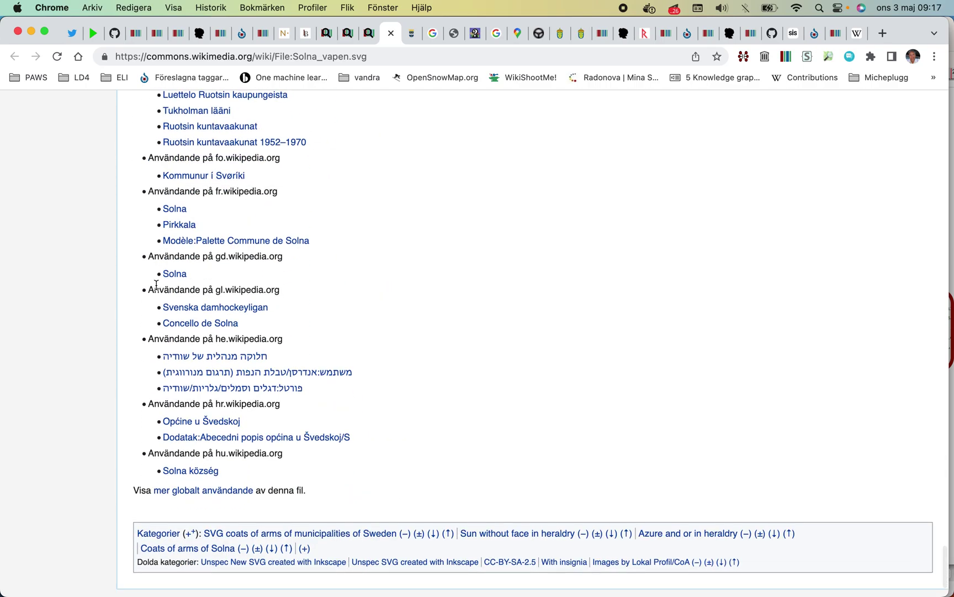
{"action": "scroll", "coordinate": [156, 285], "scroll_direction": "down", "scroll_amount": 3}
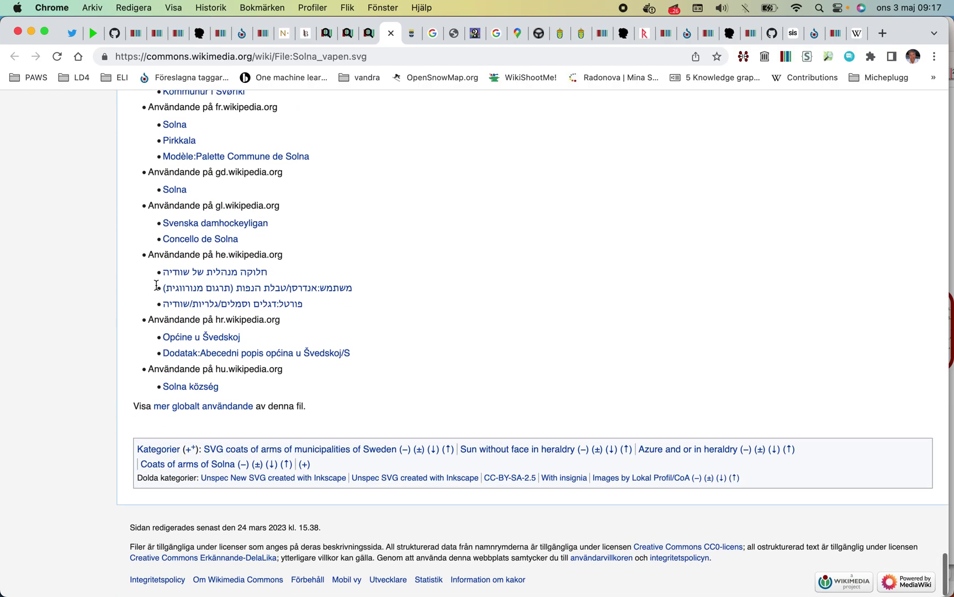
- View the file's full global usage list, visit the French Wikipedia article on Solna from it and return to the list
{"action": "left_click", "coordinate": [213, 406]}
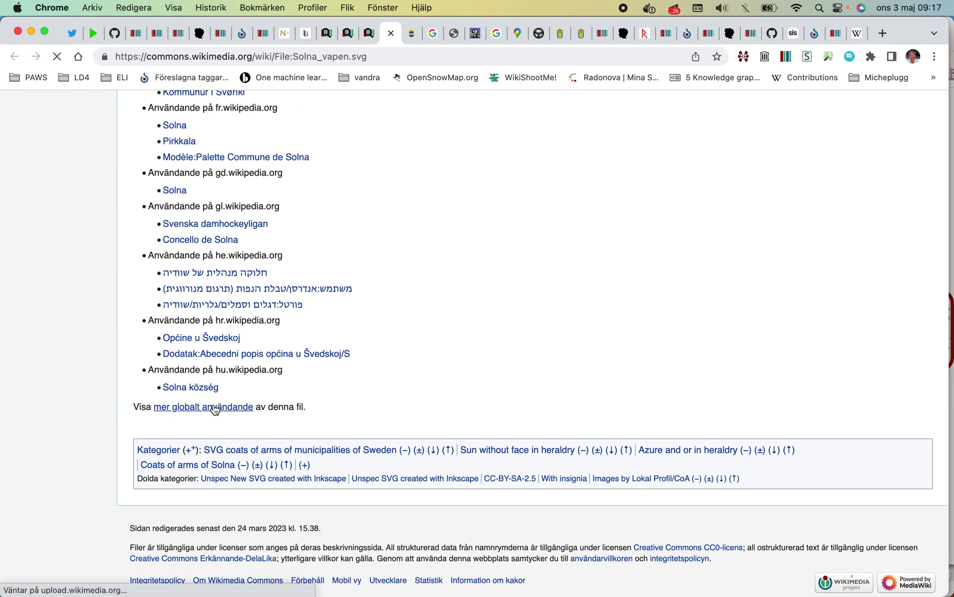
{"action": "scroll", "coordinate": [213, 405], "scroll_direction": "down", "scroll_amount": 20}
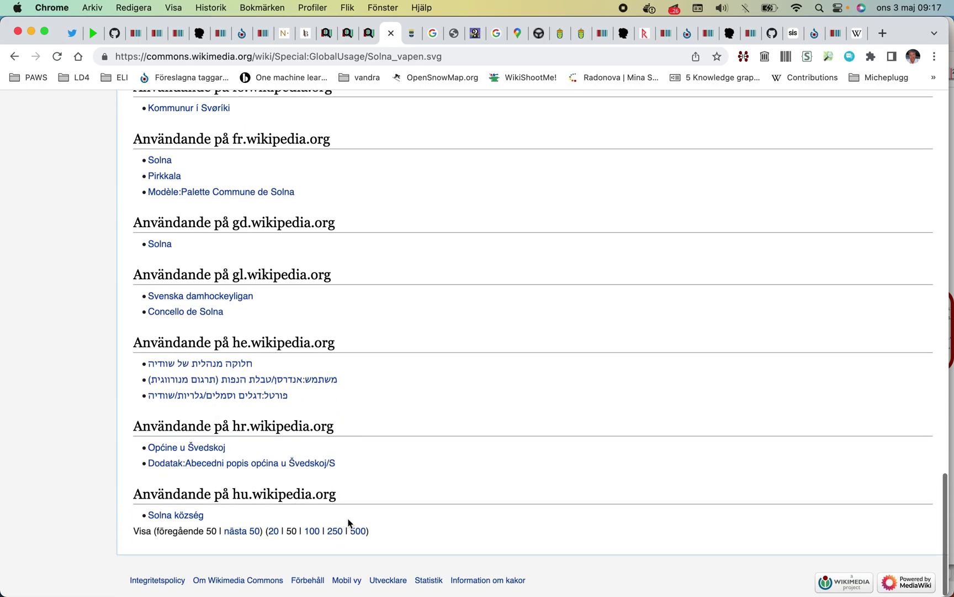
{"action": "left_click", "coordinate": [160, 160]}
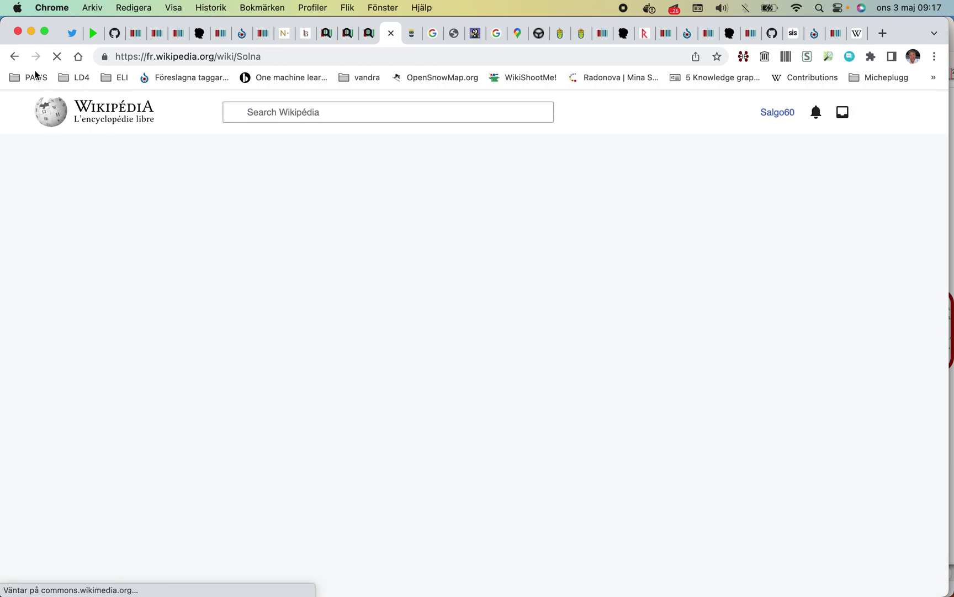
{"action": "left_click", "coordinate": [15, 55]}
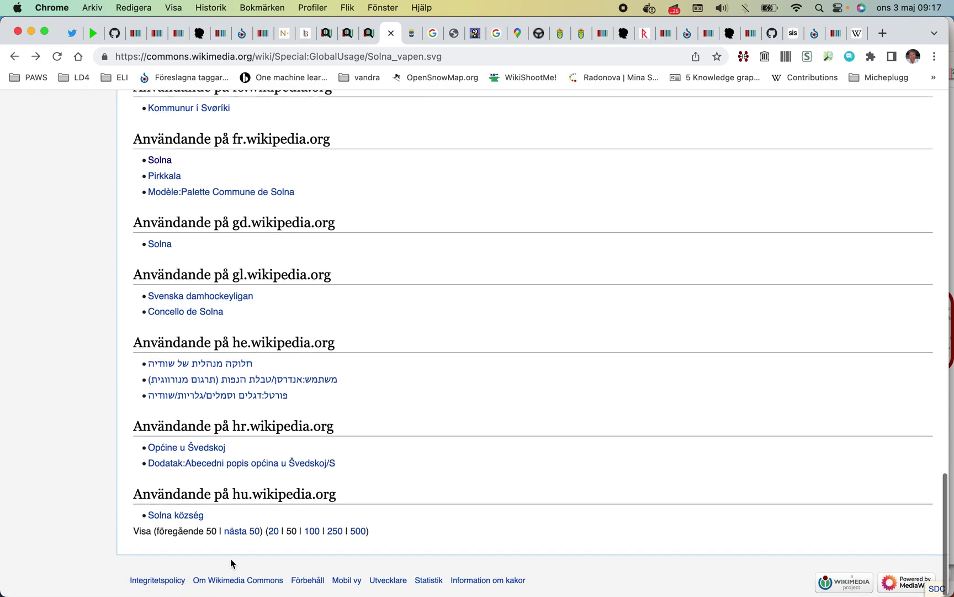
- Go back to the Solna vapen.svg file page, close it and return to the start of the sweopendata query
{"action": "left_click", "coordinate": [13, 56]}
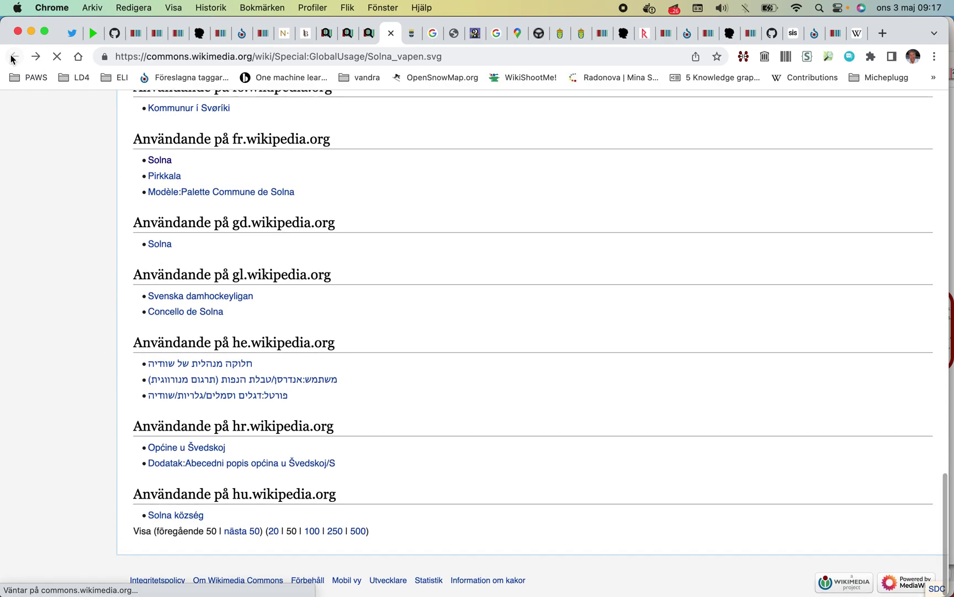
{"action": "scroll", "coordinate": [218, 355], "scroll_direction": "up", "scroll_amount": 20}
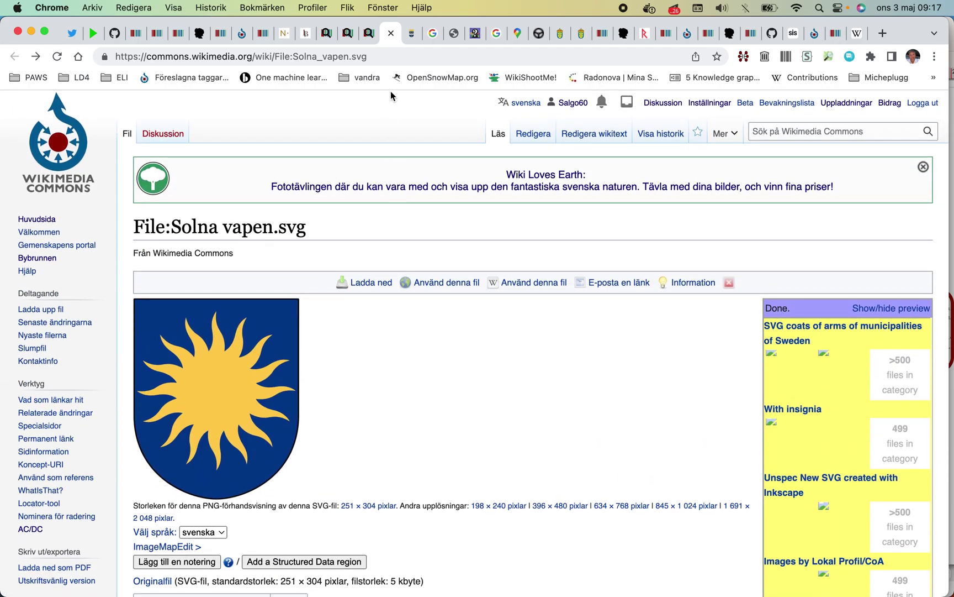
{"action": "left_click", "coordinate": [393, 34]}
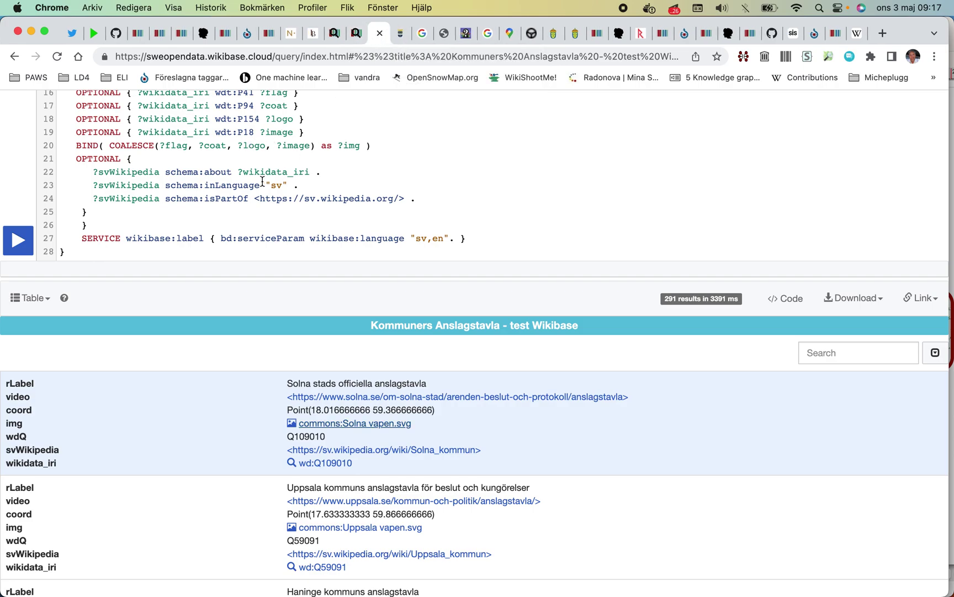
{"action": "scroll", "coordinate": [262, 182], "scroll_direction": "up", "scroll_amount": 5}
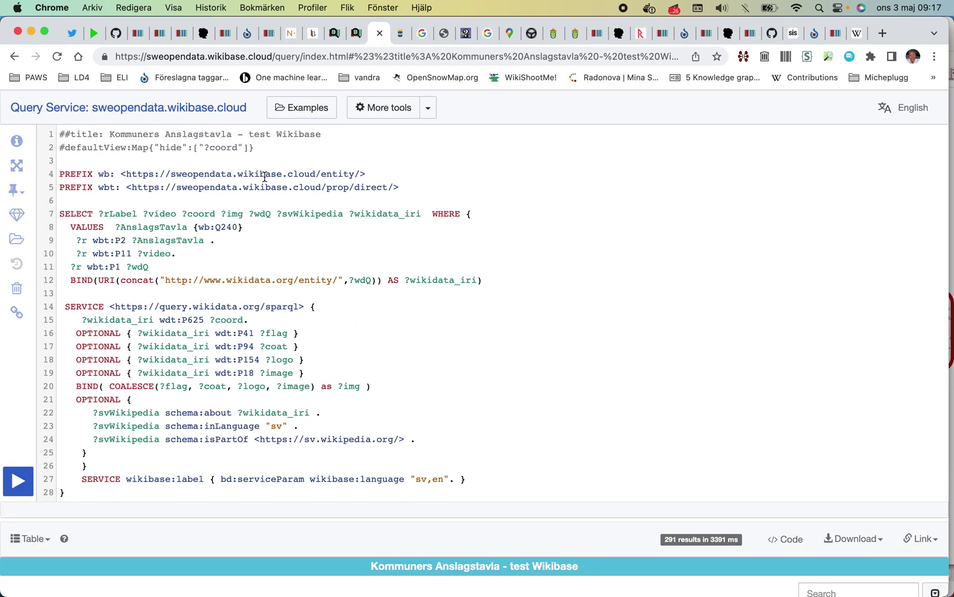